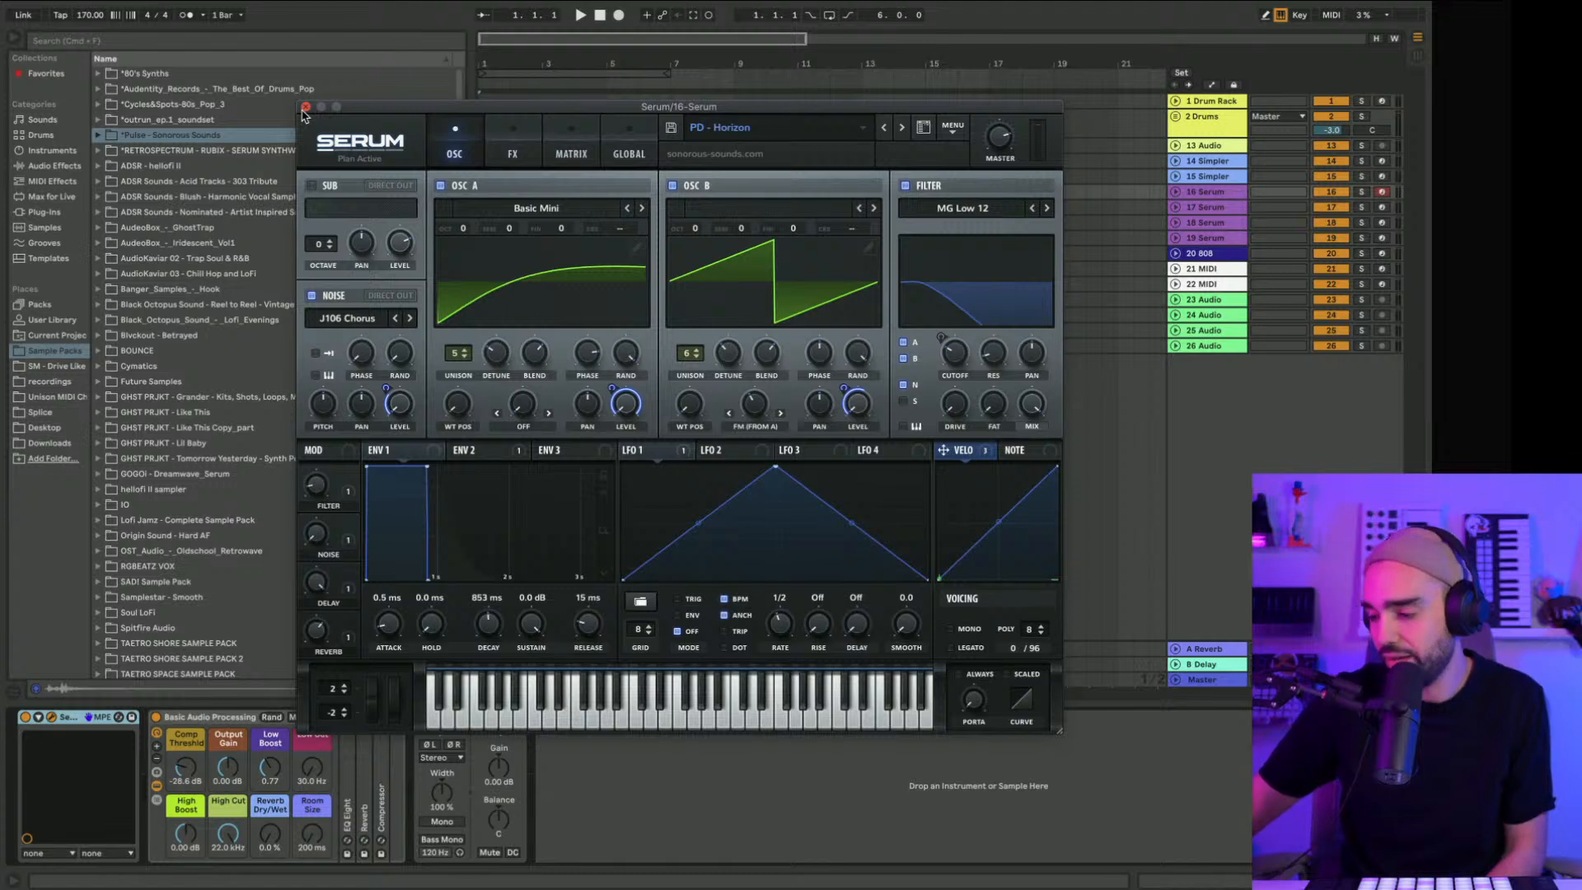
# Step: Close the Serum window and open the 808 plugin on track 20, moving its window clear of the arrangement
pyautogui.click(305, 107)
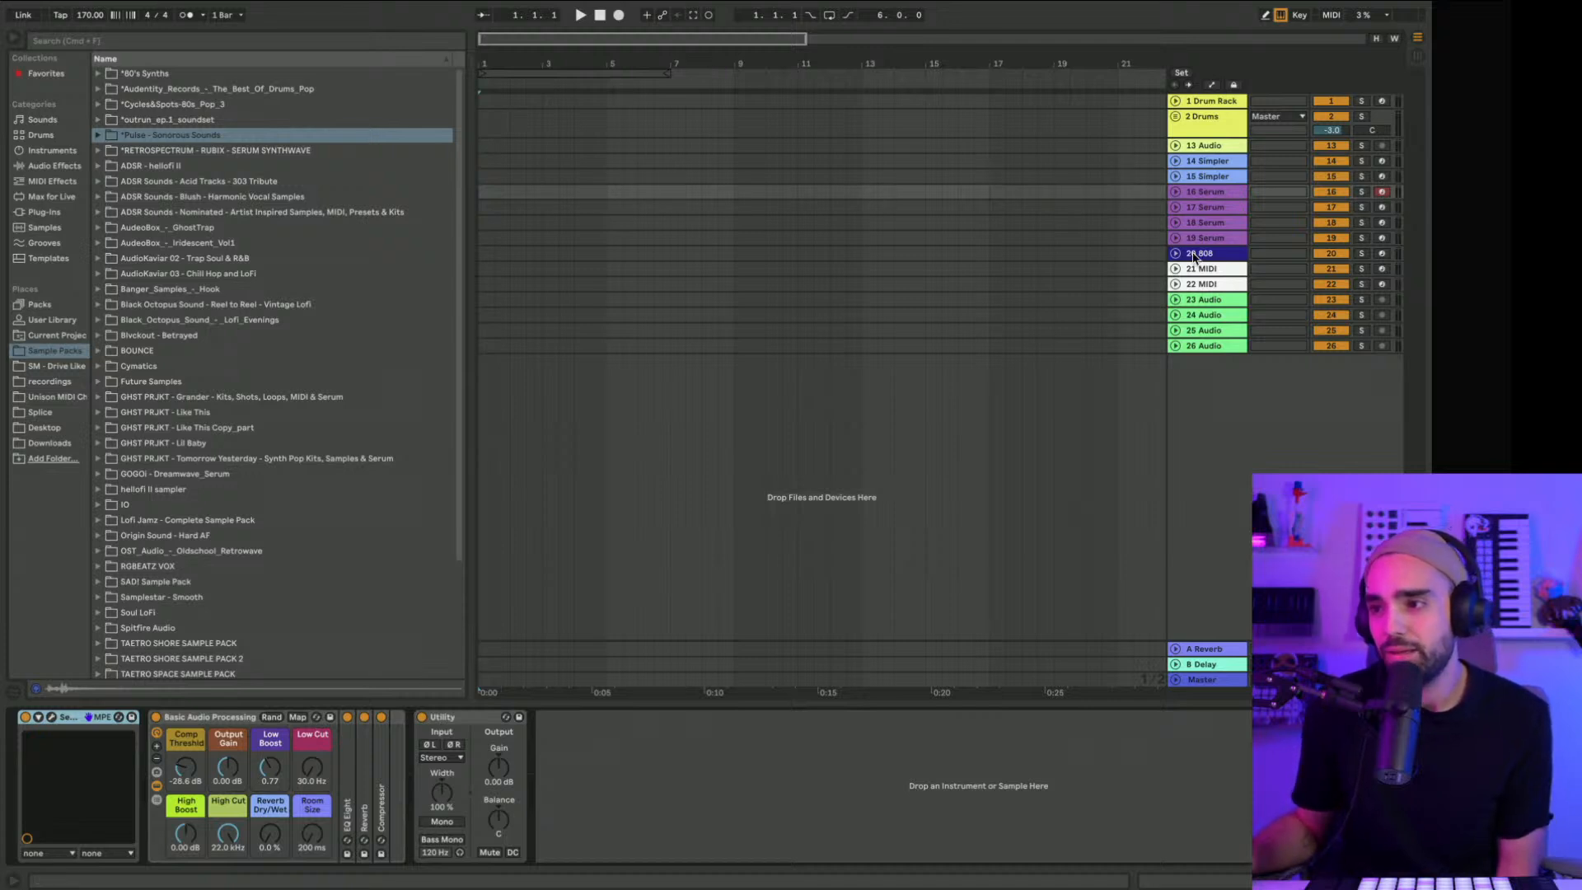
pyautogui.click(1218, 255)
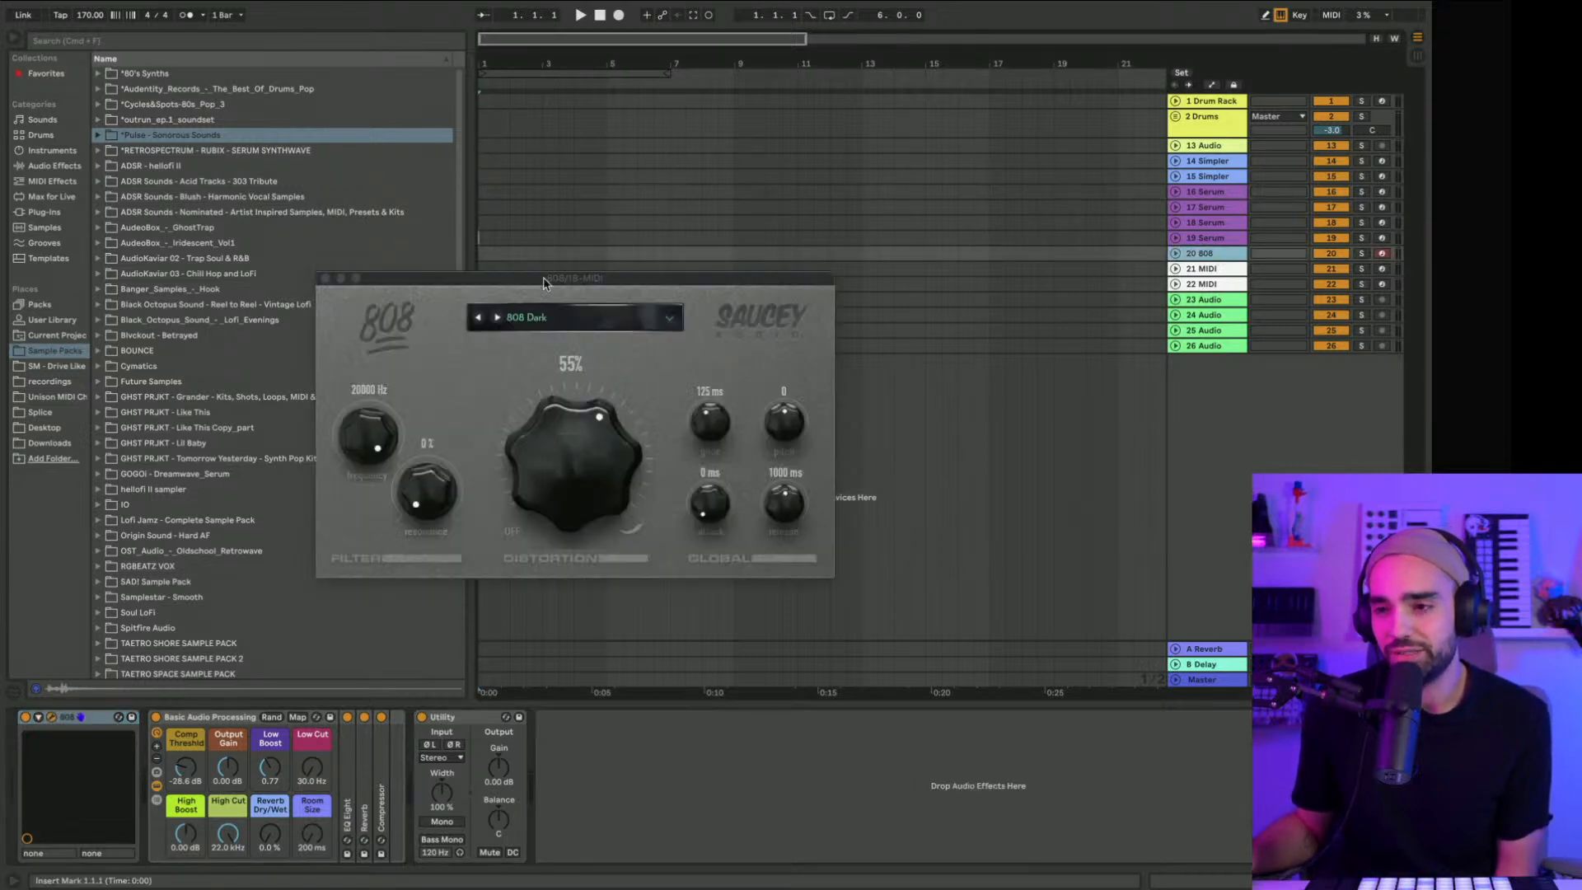
pyautogui.moveTo(540, 283); pyautogui.dragTo(462, 205)
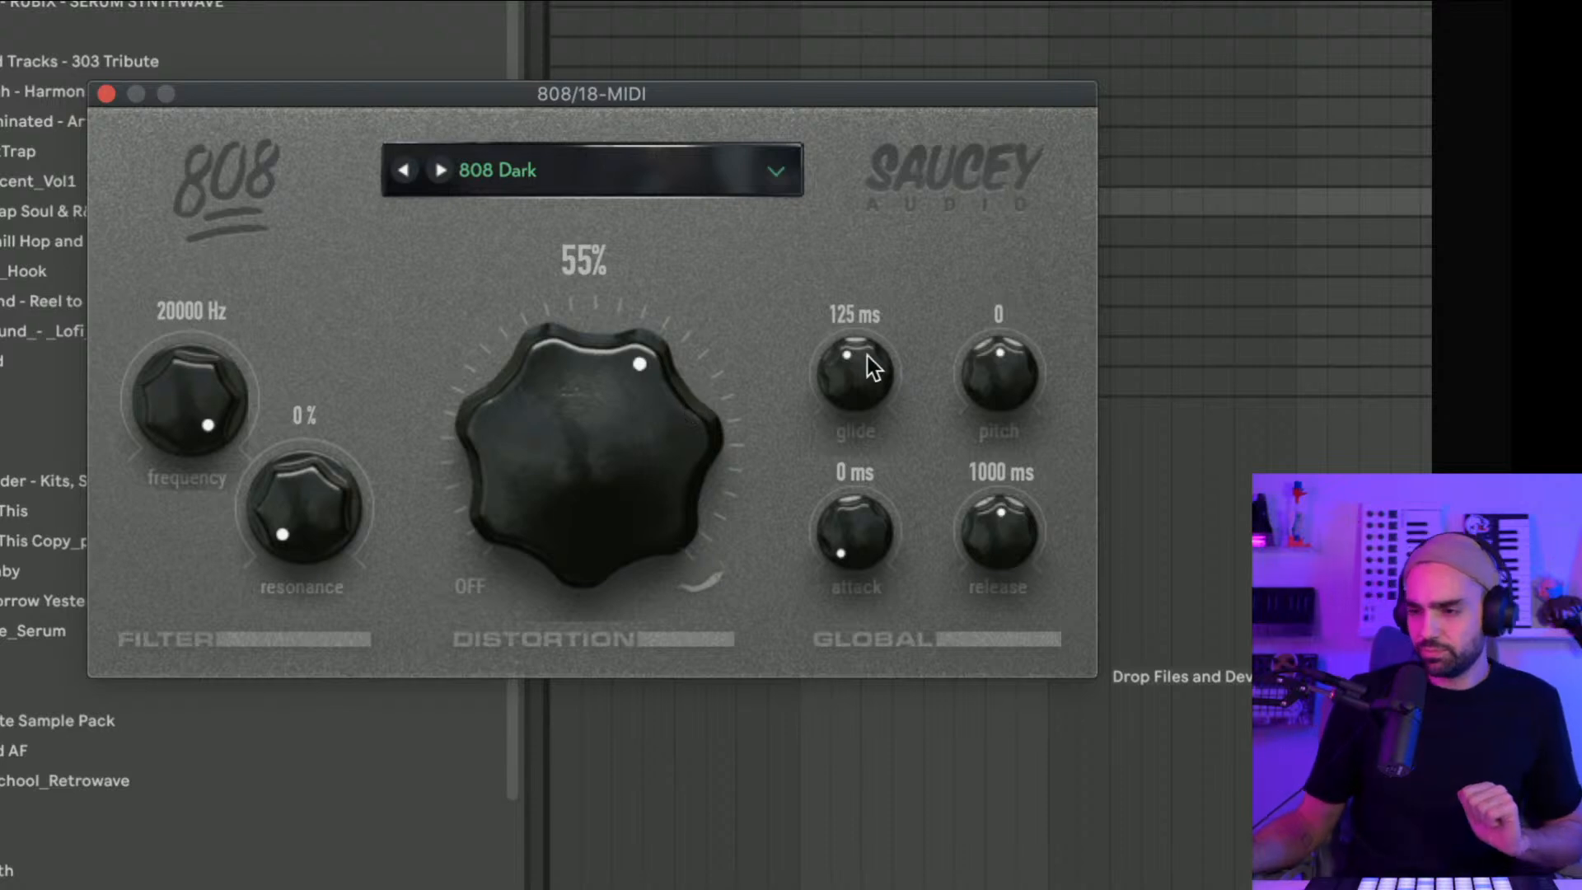
# Step: Set the 808 plugin's glide to 0 ms and distortion to 0%, keeping the filter at 20000 Hz with 0% resonance
pyautogui.moveTo(865, 354); pyautogui.dragTo(867, 554)
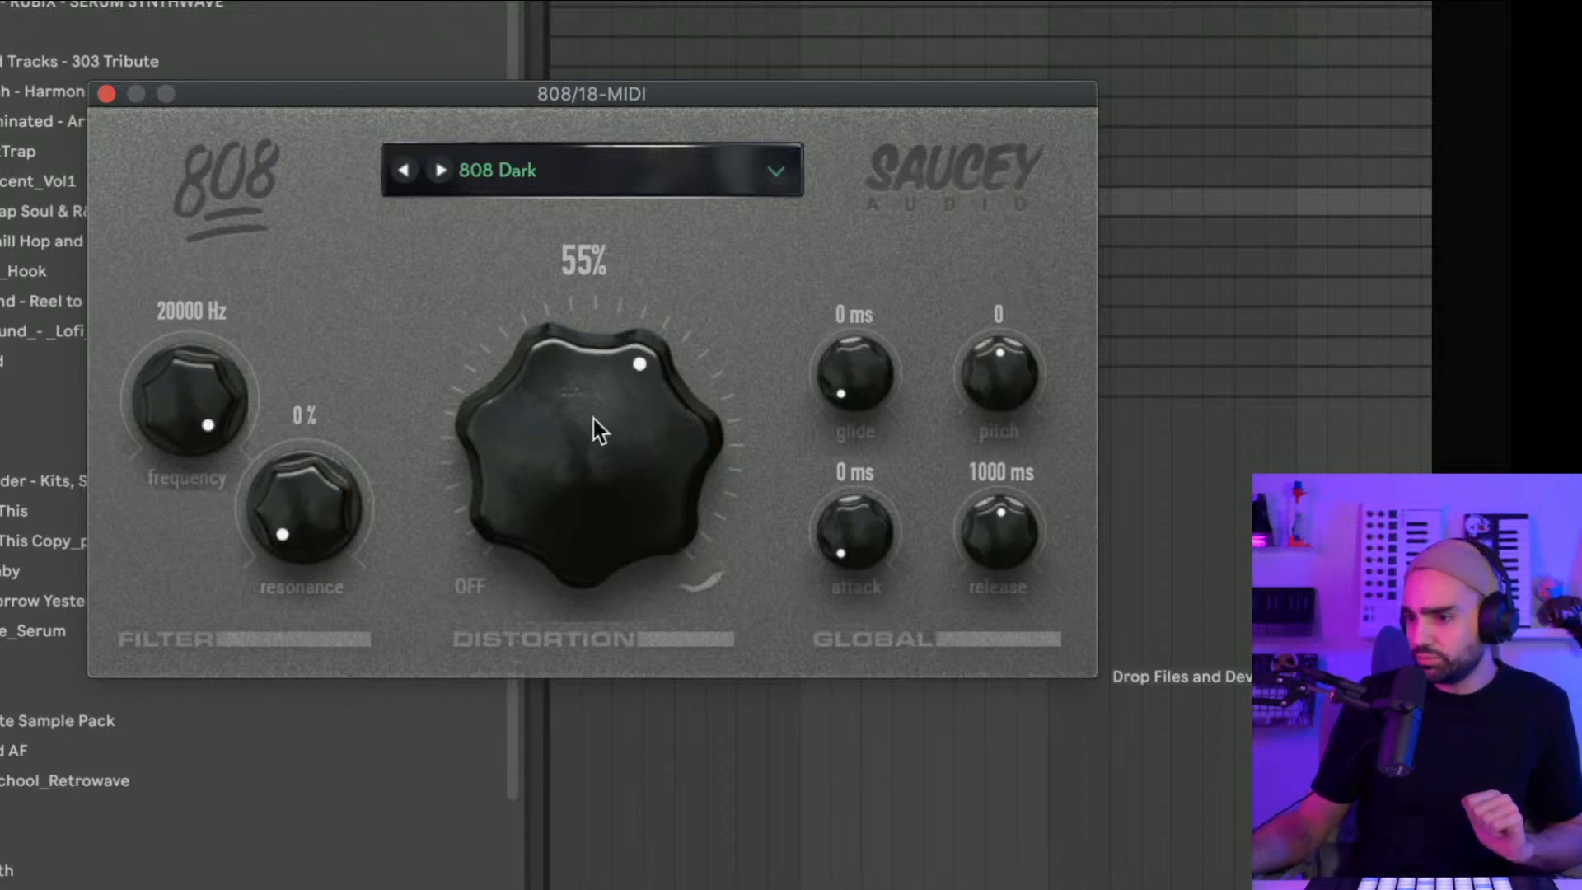
pyautogui.moveTo(594, 417); pyautogui.dragTo(577, 882)
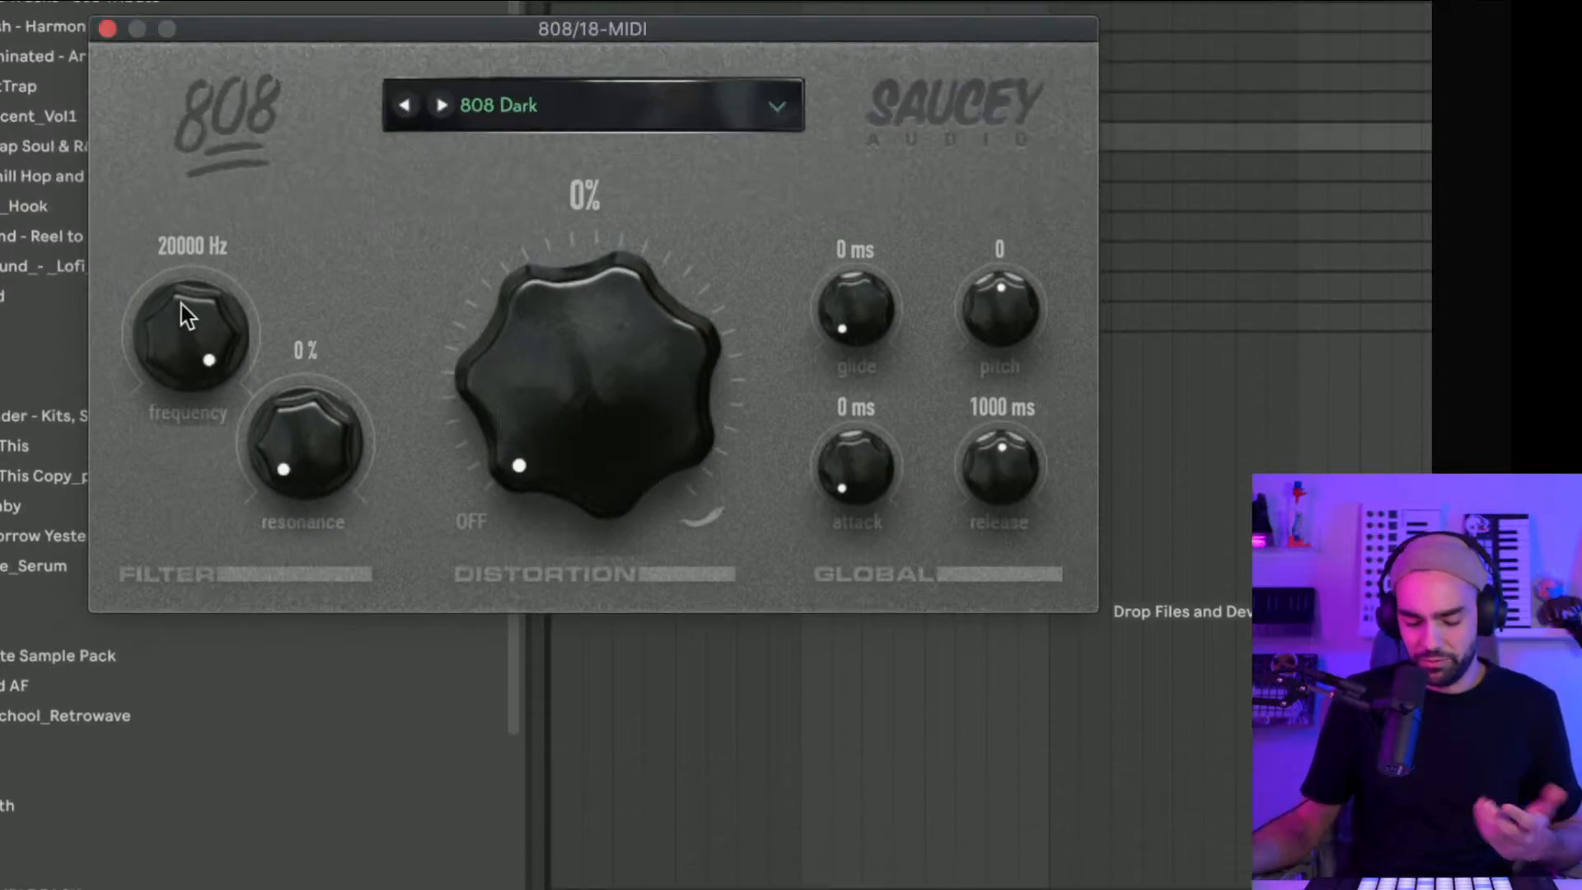
pyautogui.moveTo(182, 304); pyautogui.dragTo(160, 126)
pyautogui.moveTo(299, 443); pyautogui.dragTo(402, 437)
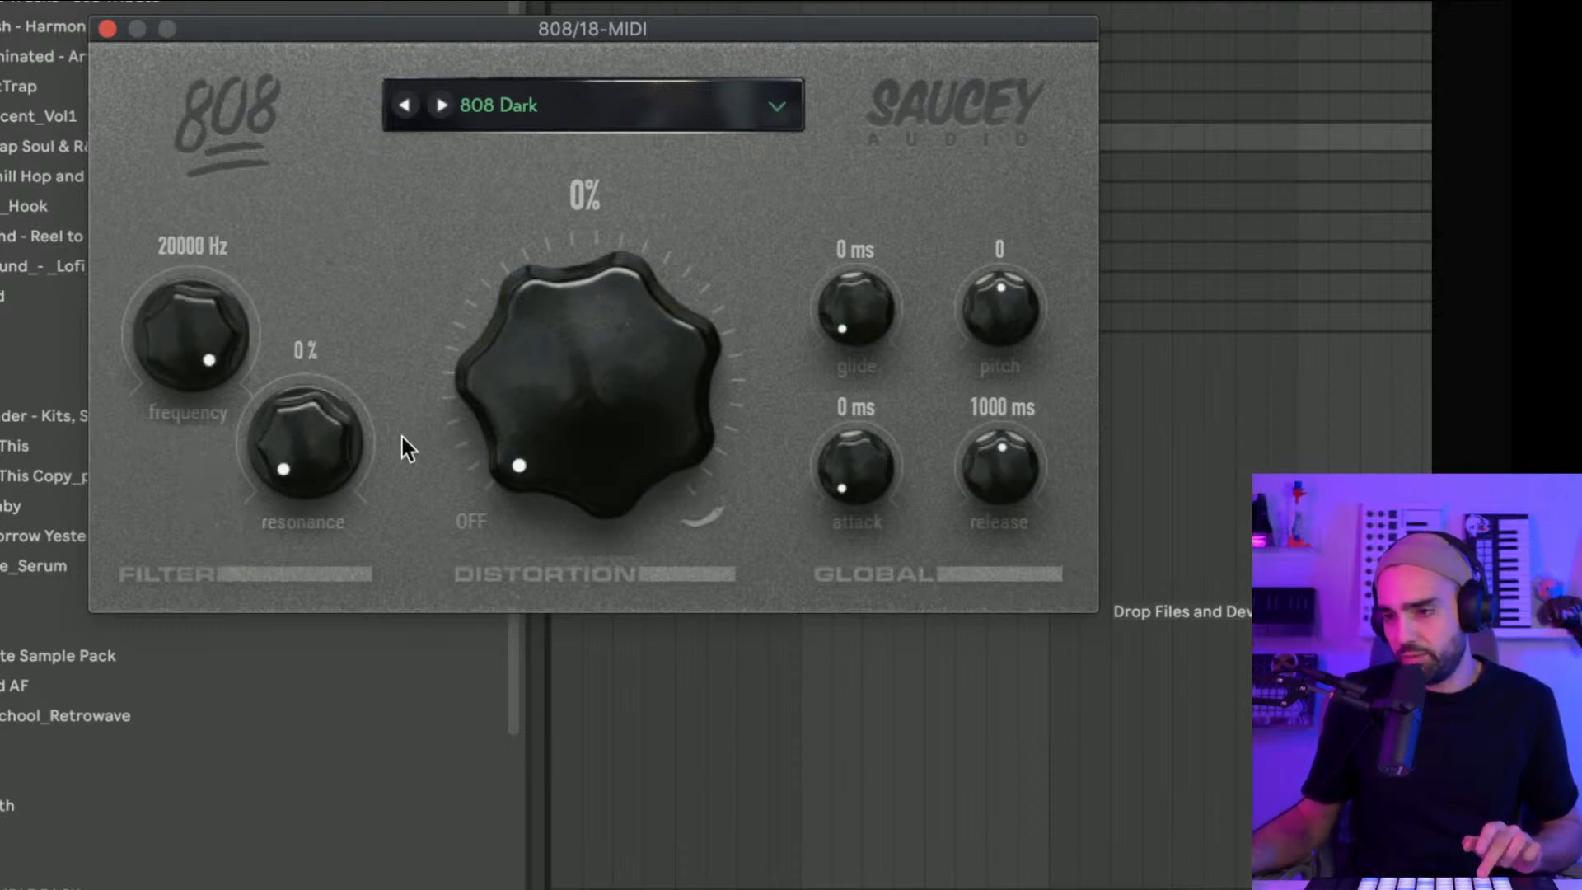
# Step: Try the 808 Dark sound at 99% and 43% distortion, settle on 51%, and set the glide to 180 ms
pyautogui.moveTo(556, 415); pyautogui.dragTo(593, 15)
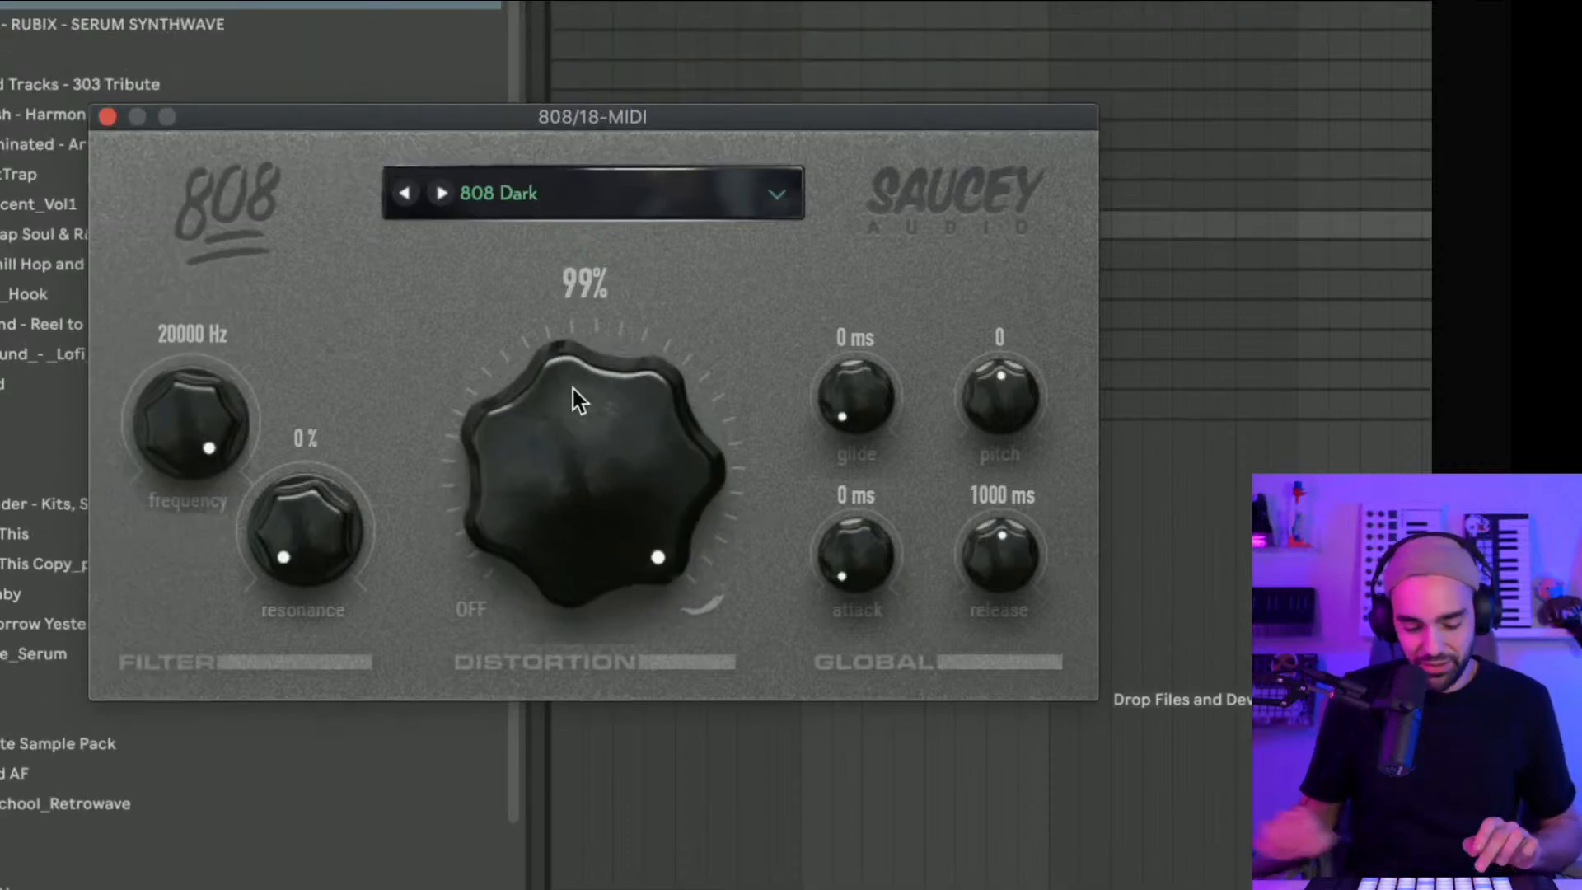
pyautogui.moveTo(572, 389); pyautogui.dragTo(605, 613)
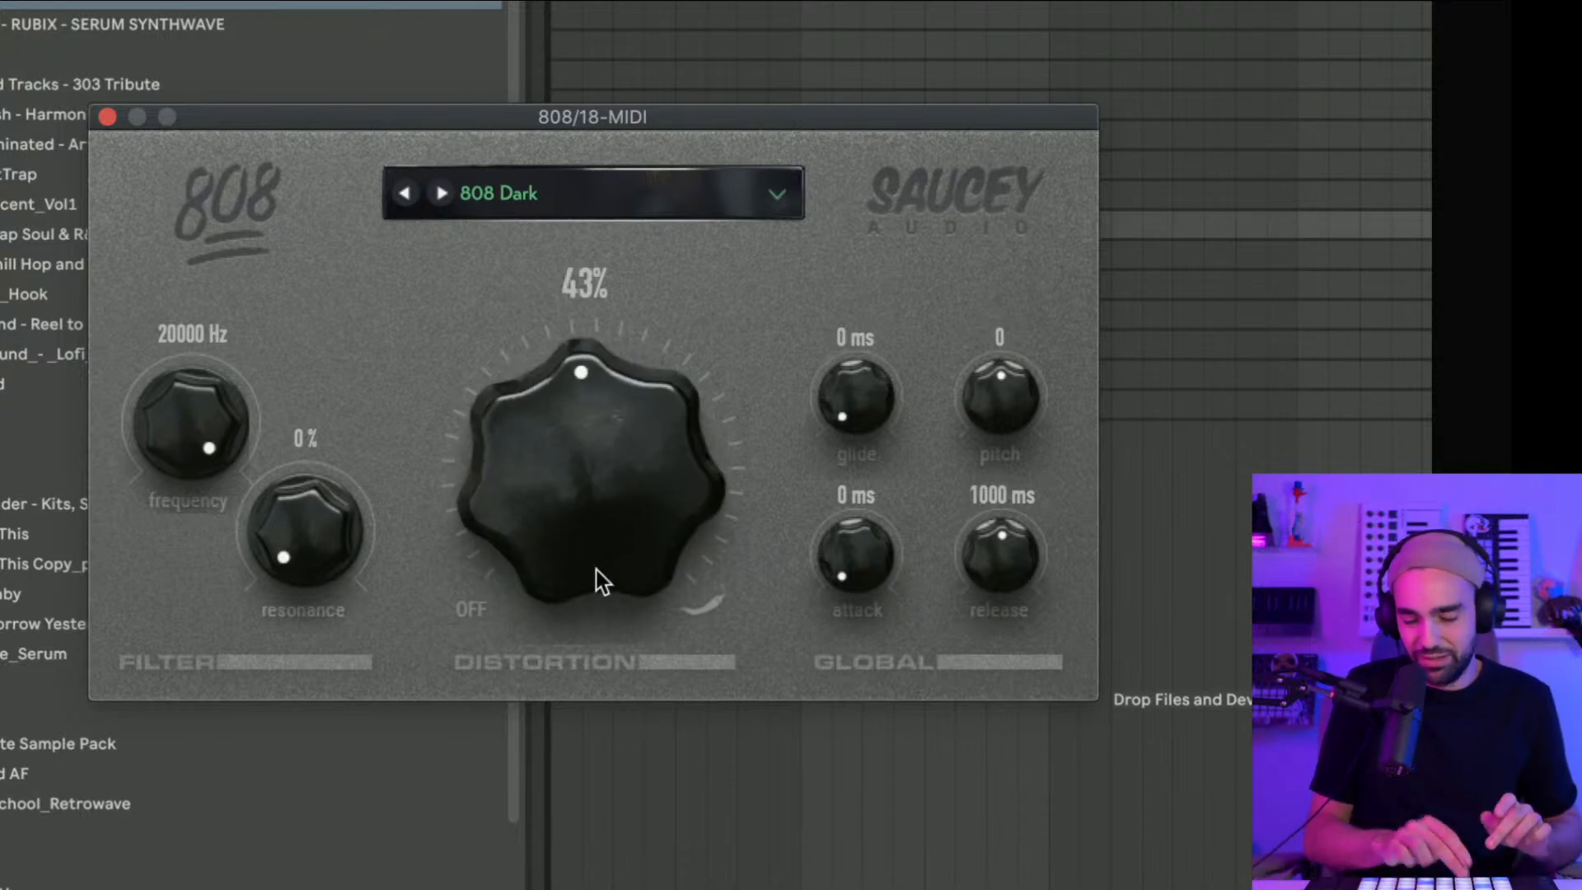
pyautogui.moveTo(595, 562); pyautogui.dragTo(592, 533)
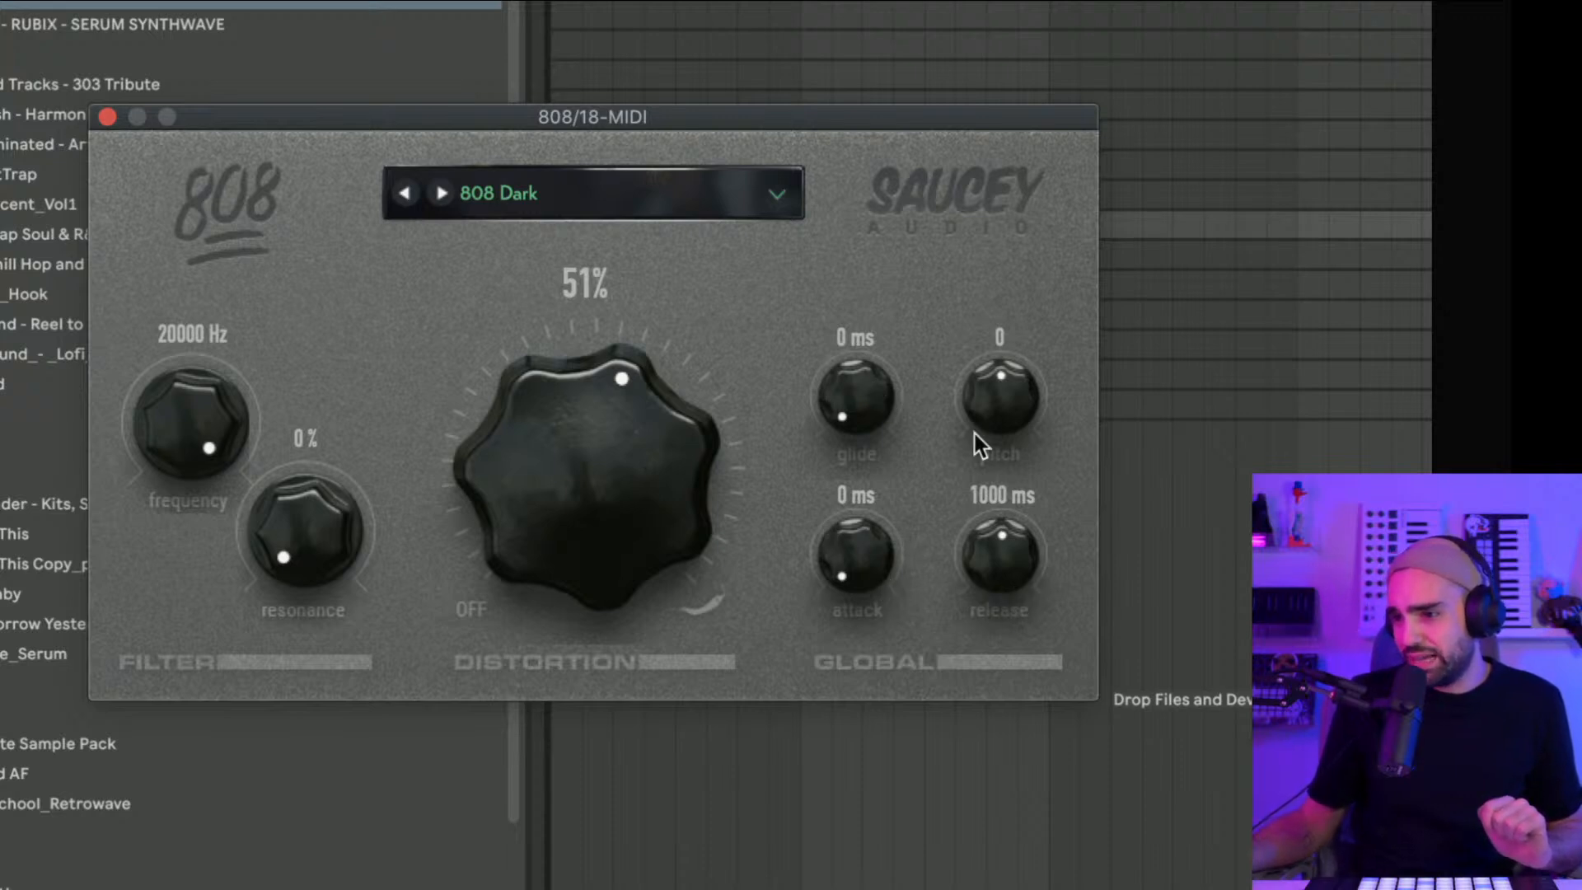
pyautogui.moveTo(874, 547); pyautogui.dragTo(888, 582)
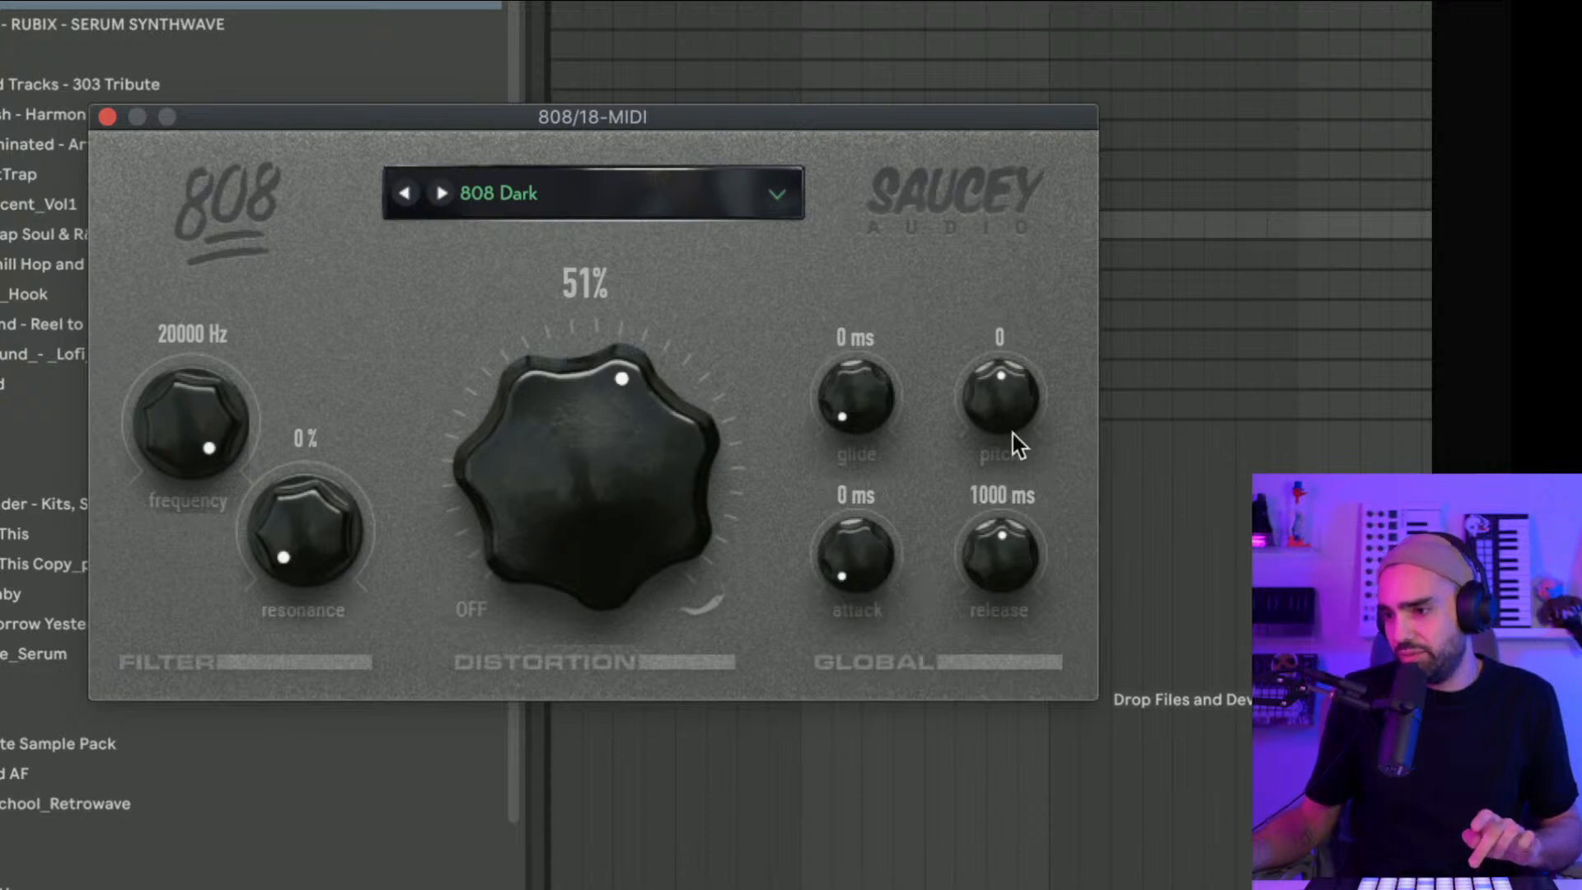
pyautogui.moveTo(866, 414); pyautogui.dragTo(847, 333)
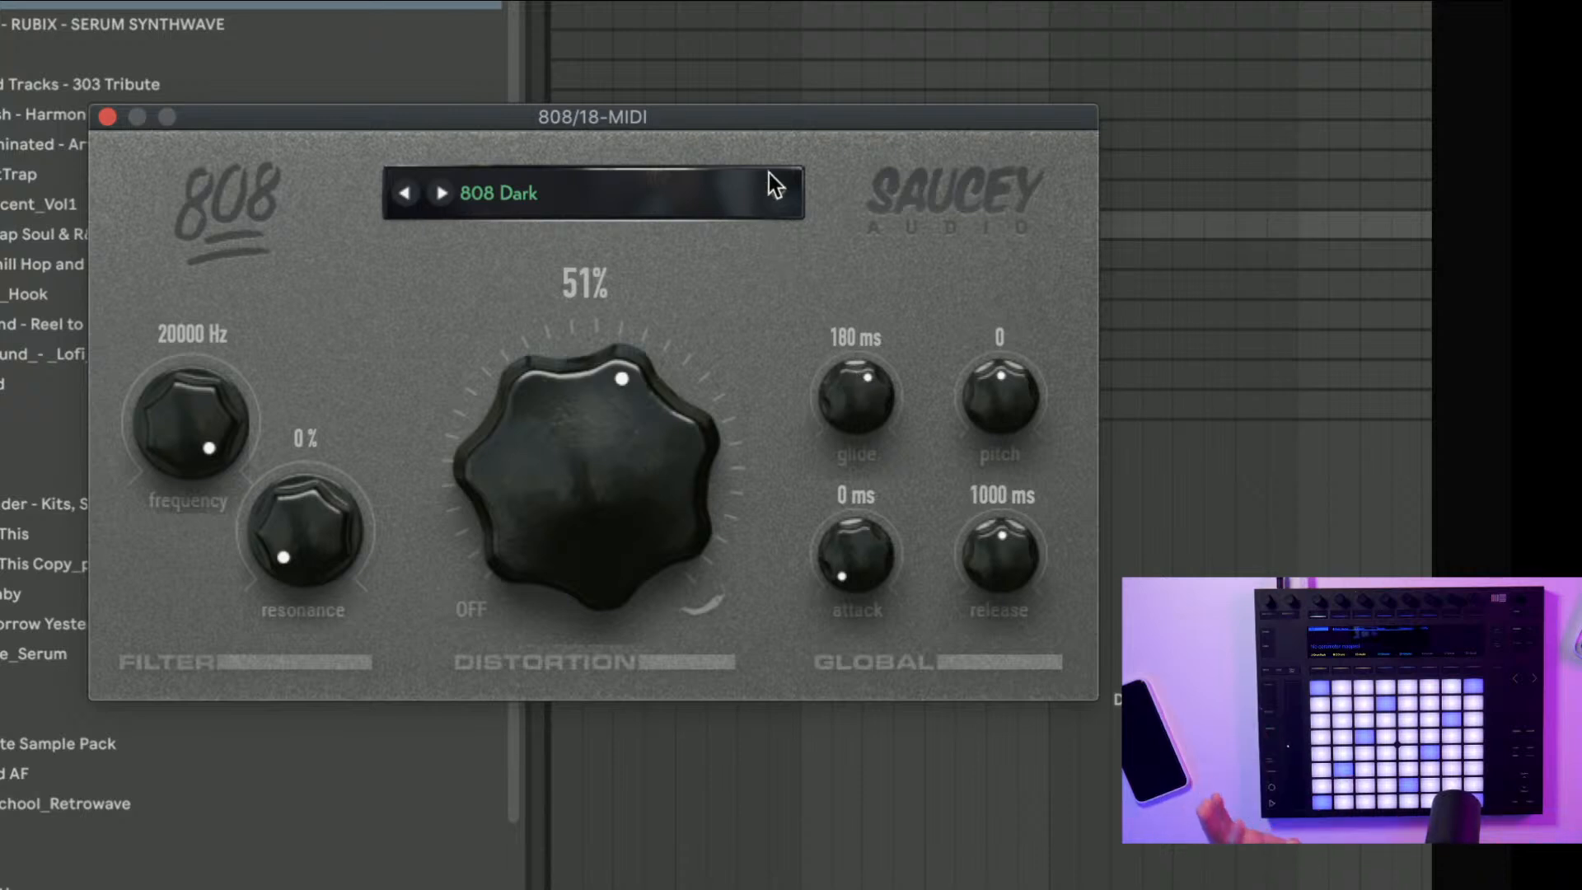
# Step: Load the 808 Holly Cow preset and set its glide to 144 ms and distortion to 66%
pyautogui.click(779, 196)
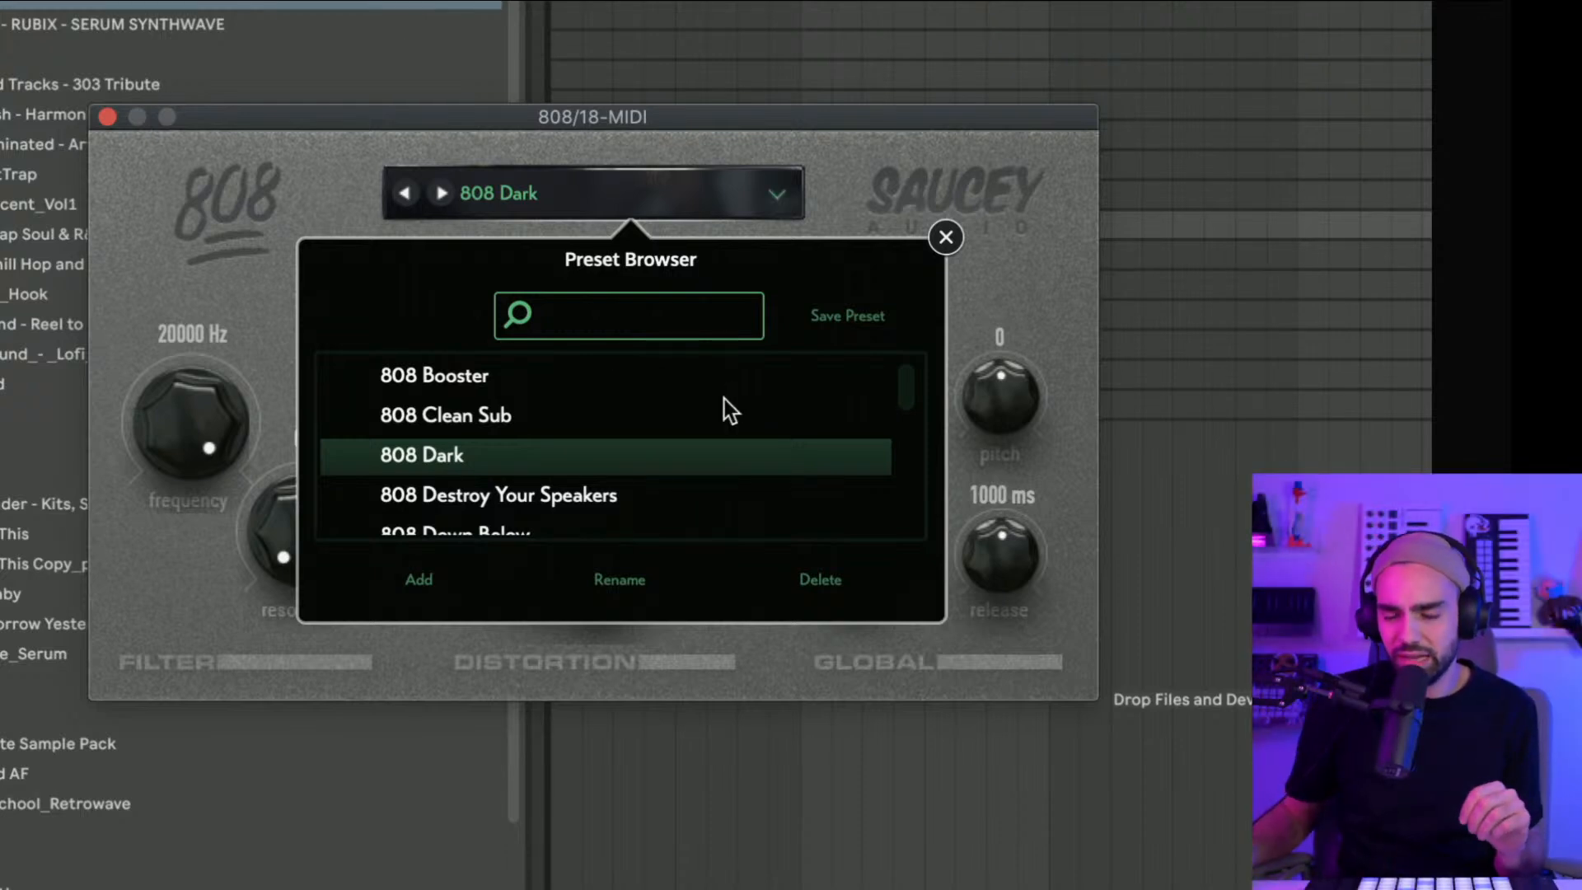
pyautogui.scroll(-3, 547, 496)
pyautogui.scroll(-4, 546, 496)
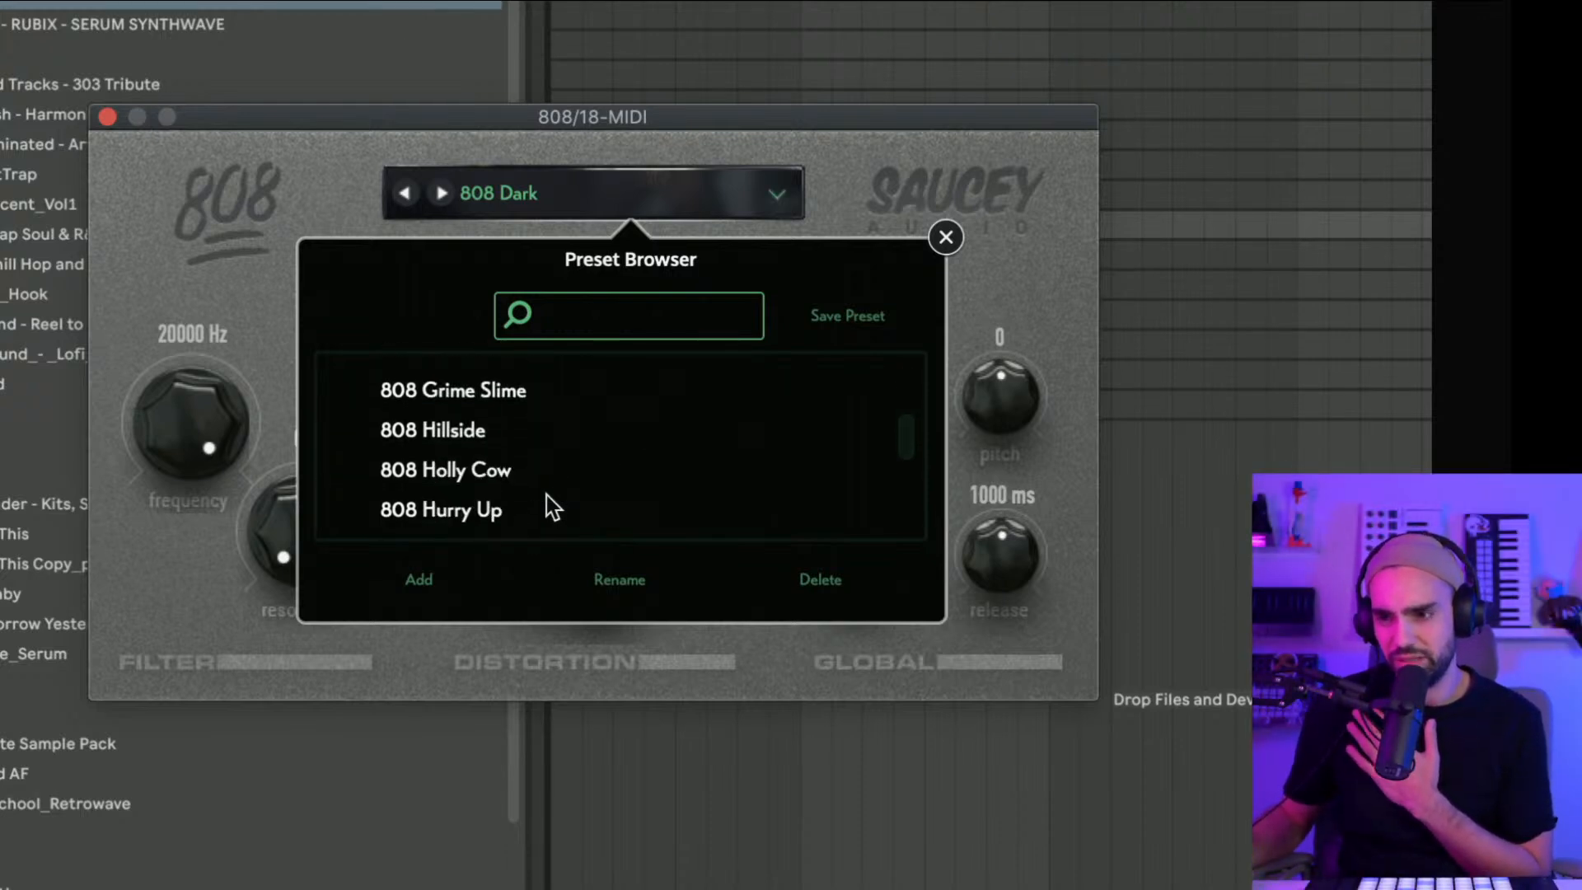
pyautogui.scroll(2, 547, 496)
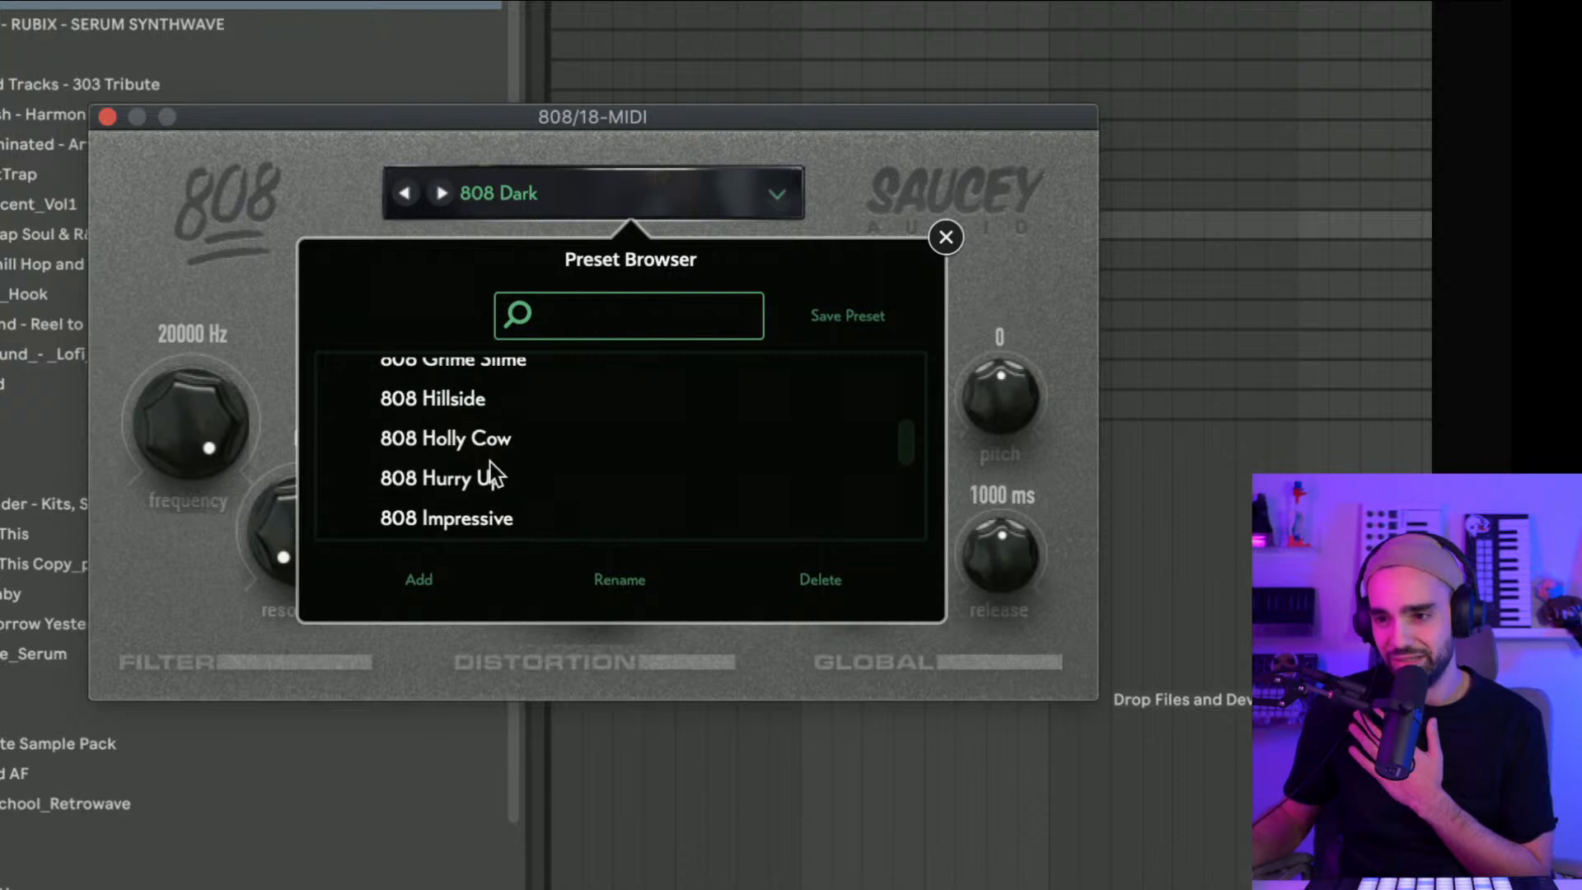
pyautogui.click(489, 453)
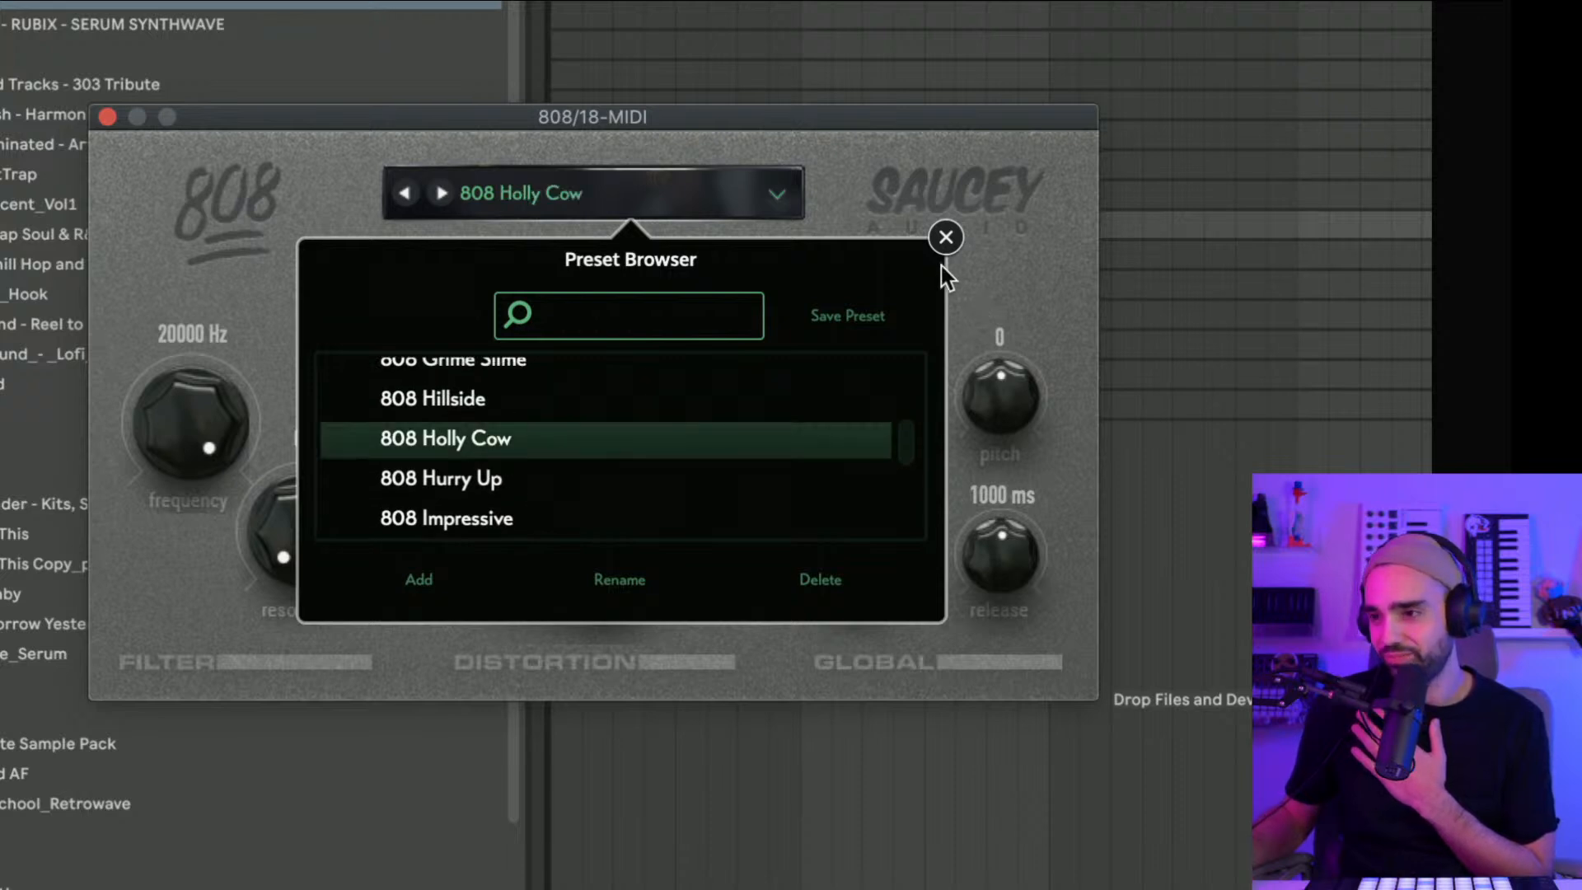
pyautogui.click(946, 237)
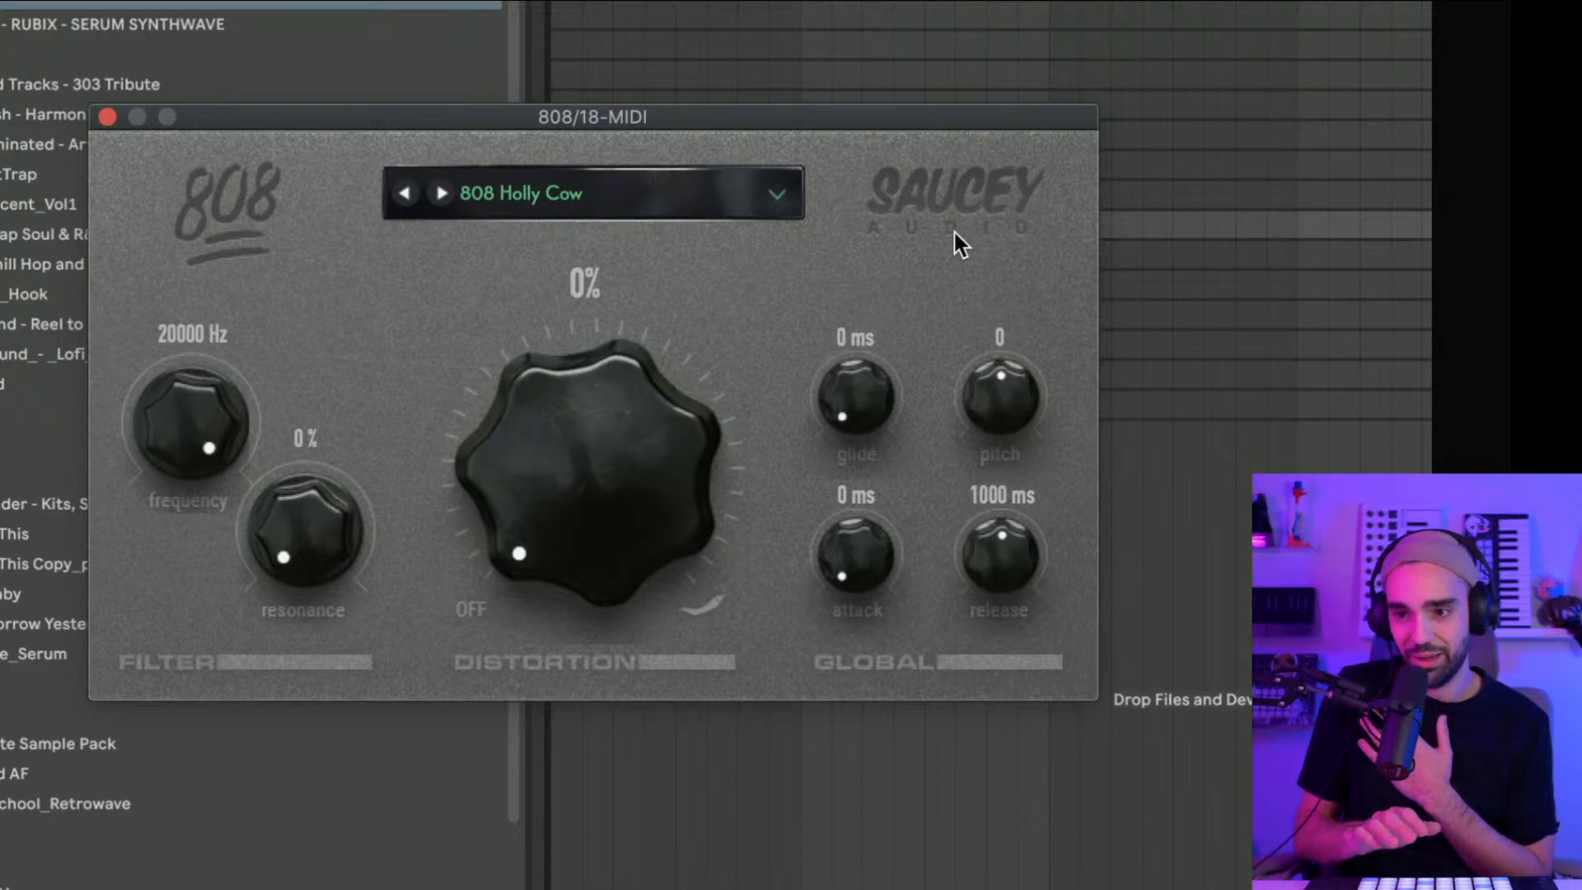
pyautogui.moveTo(880, 392); pyautogui.dragTo(774, 92)
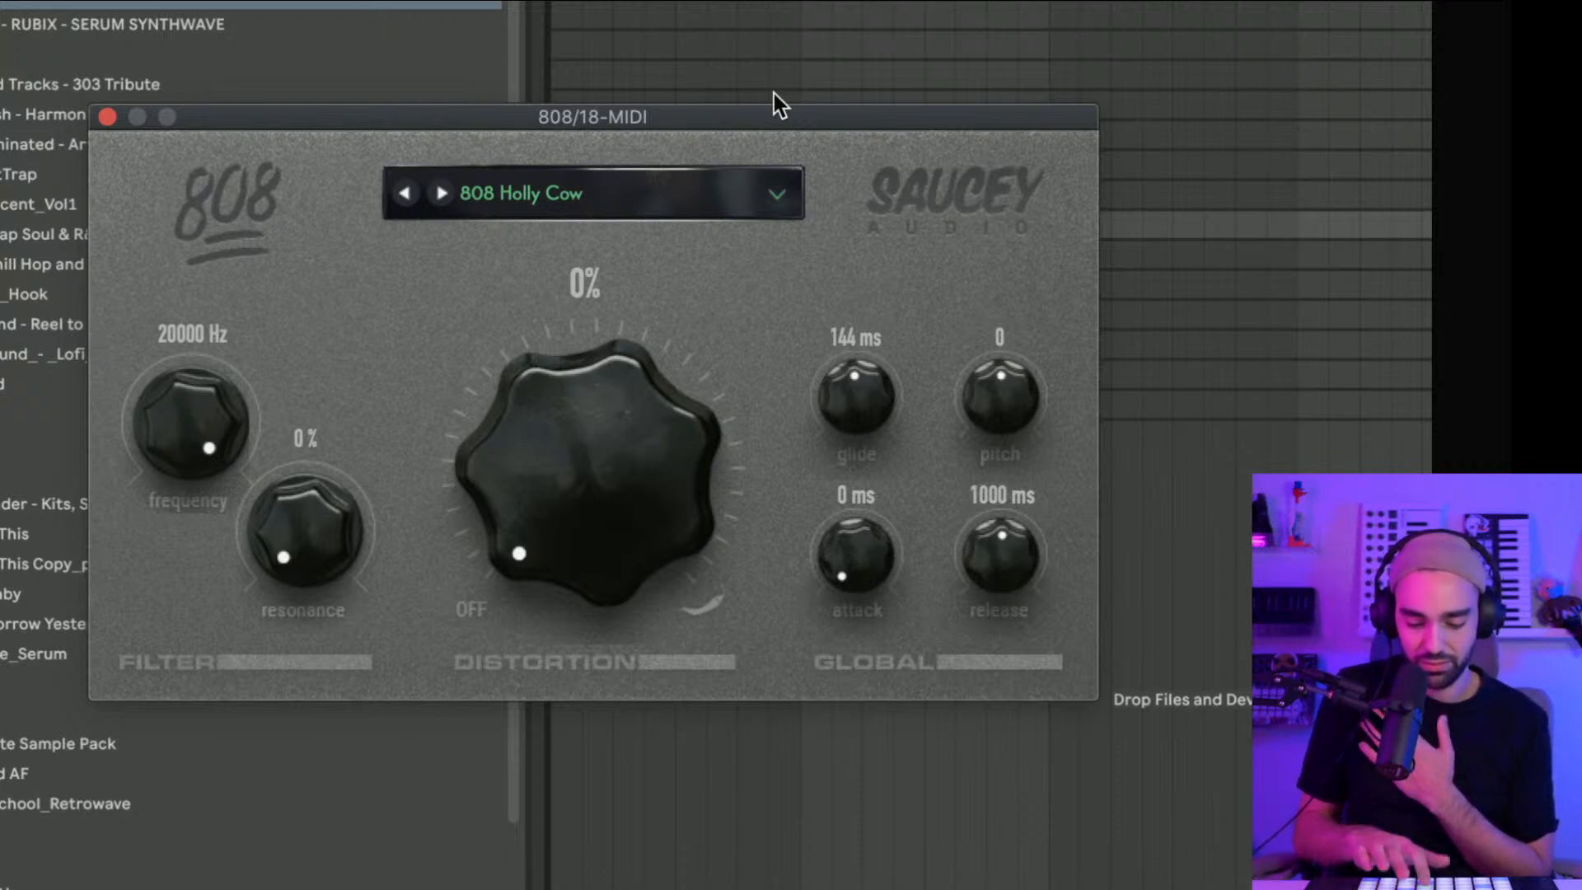
pyautogui.moveTo(560, 452); pyautogui.dragTo(582, 185)
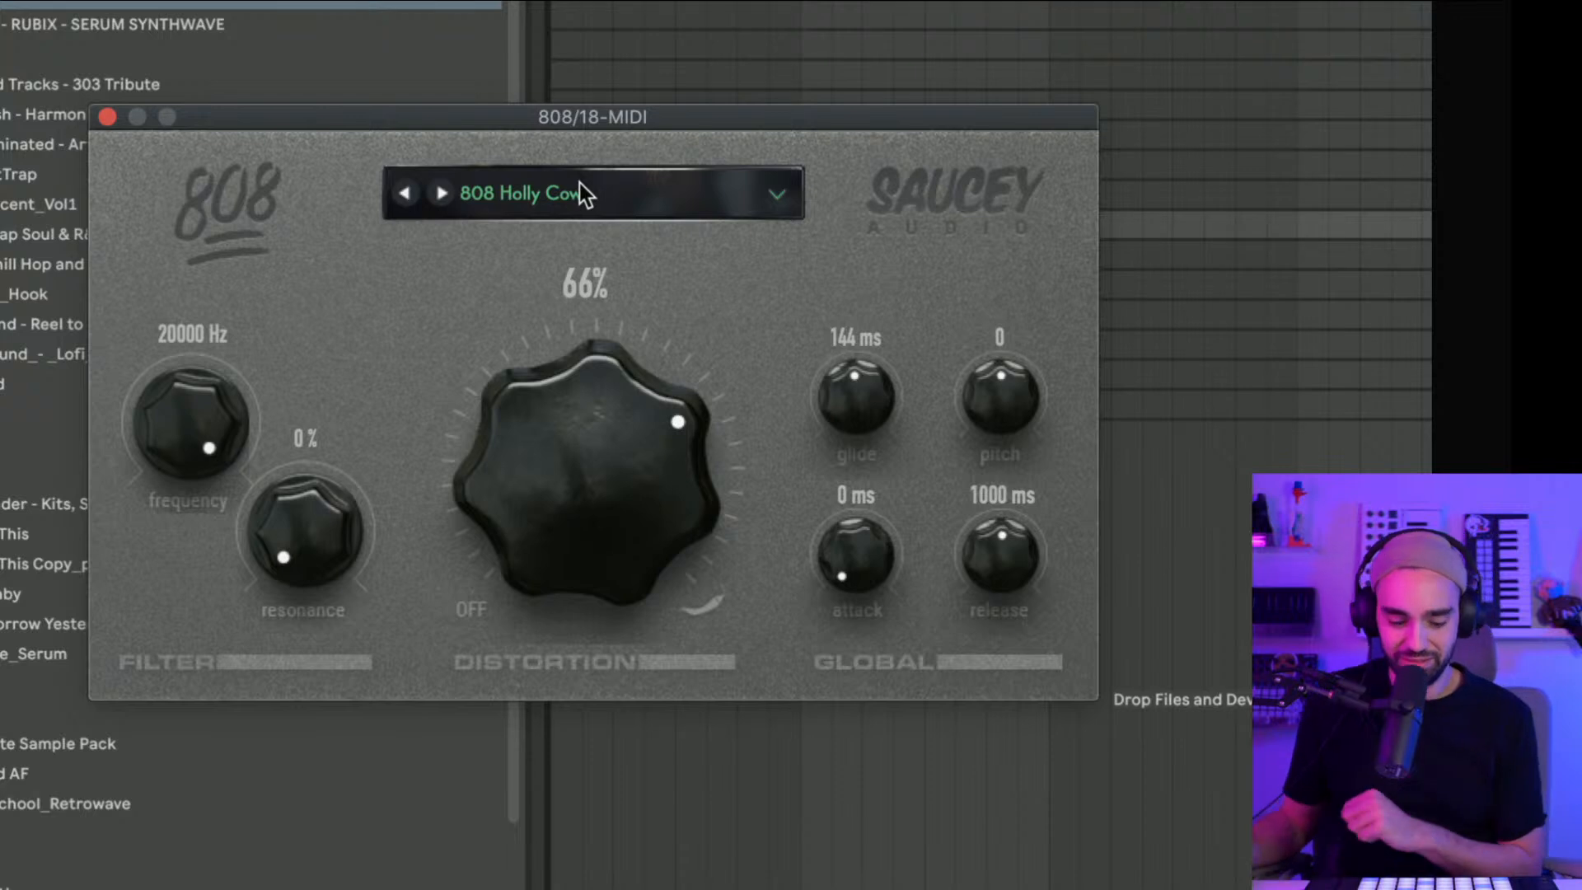
# Step: Load the 808 Drones preset, set its glide to 94 ms, and close the plugin window
pyautogui.click(558, 193)
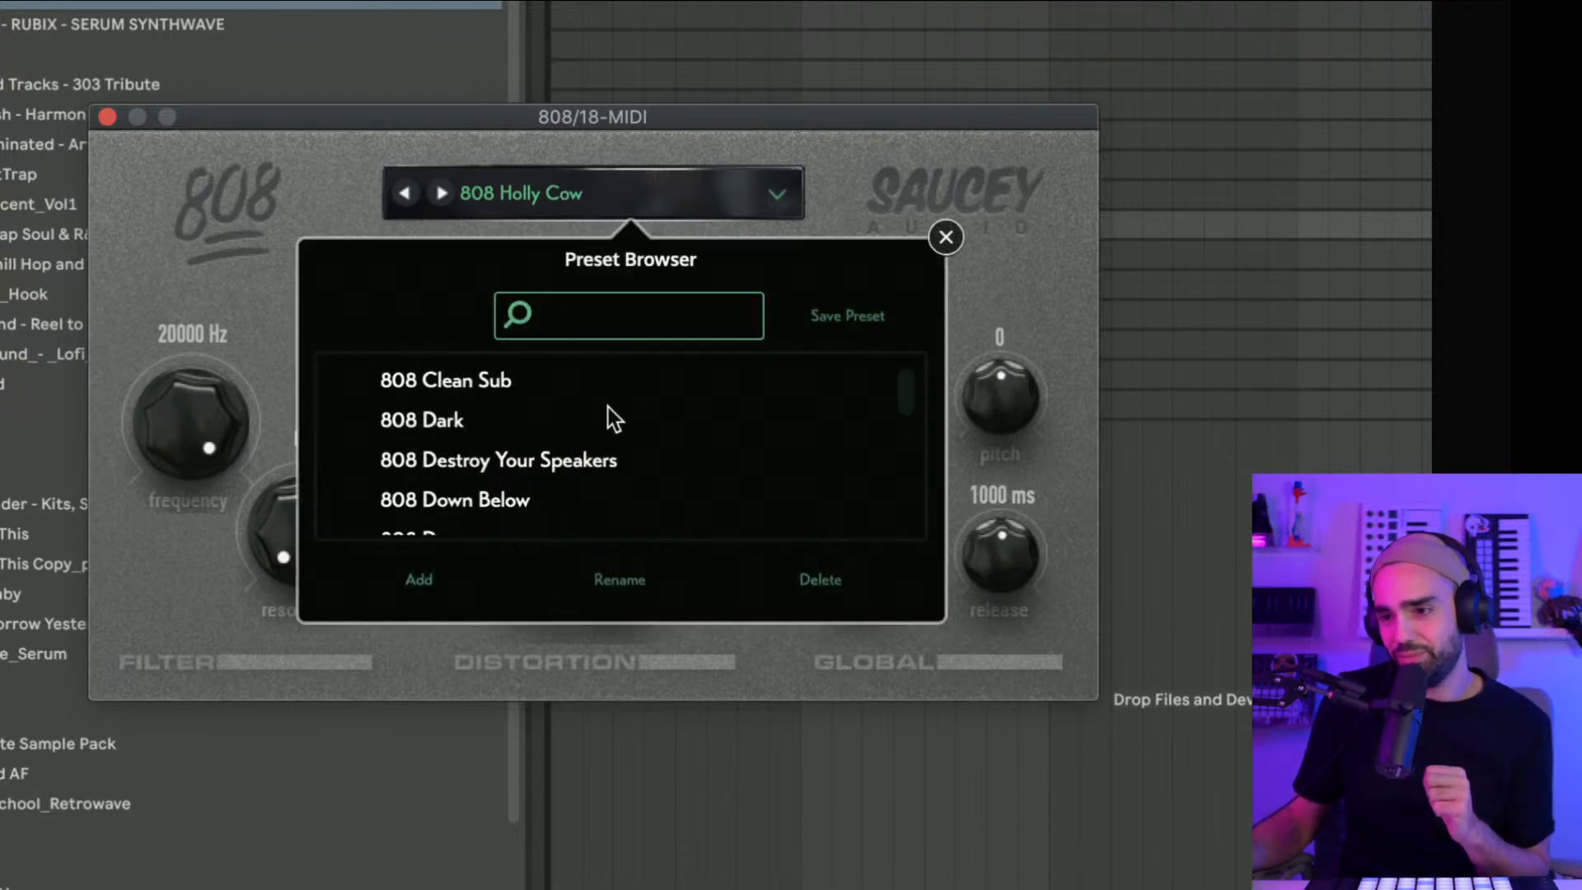
pyautogui.scroll(-5, 606, 409)
pyautogui.scroll(2, 592, 420)
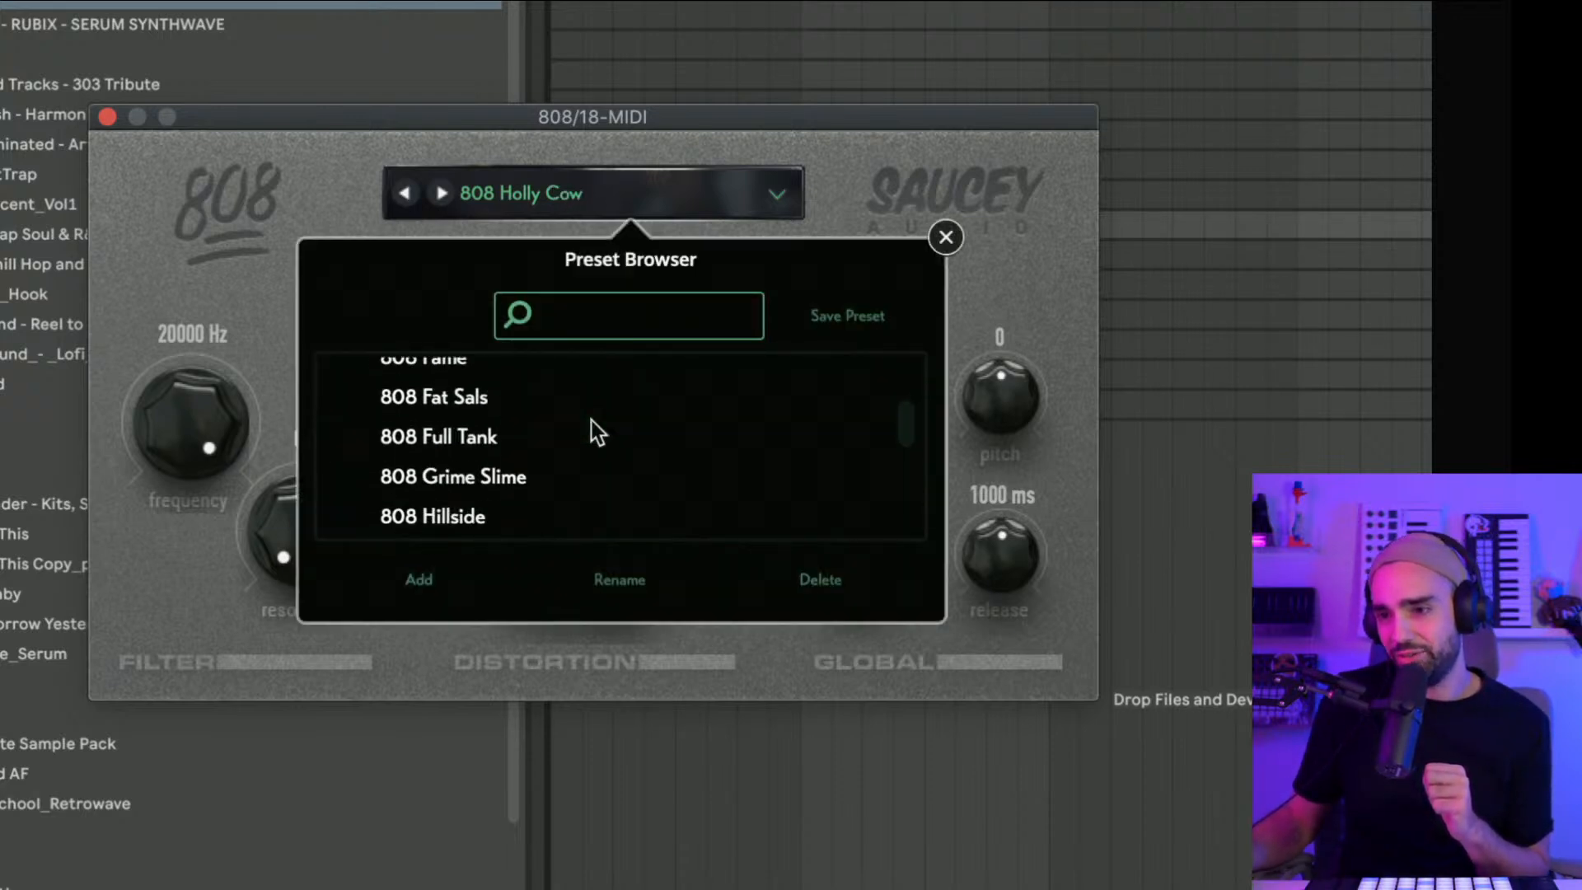
pyautogui.scroll(3, 592, 420)
pyautogui.click(498, 441)
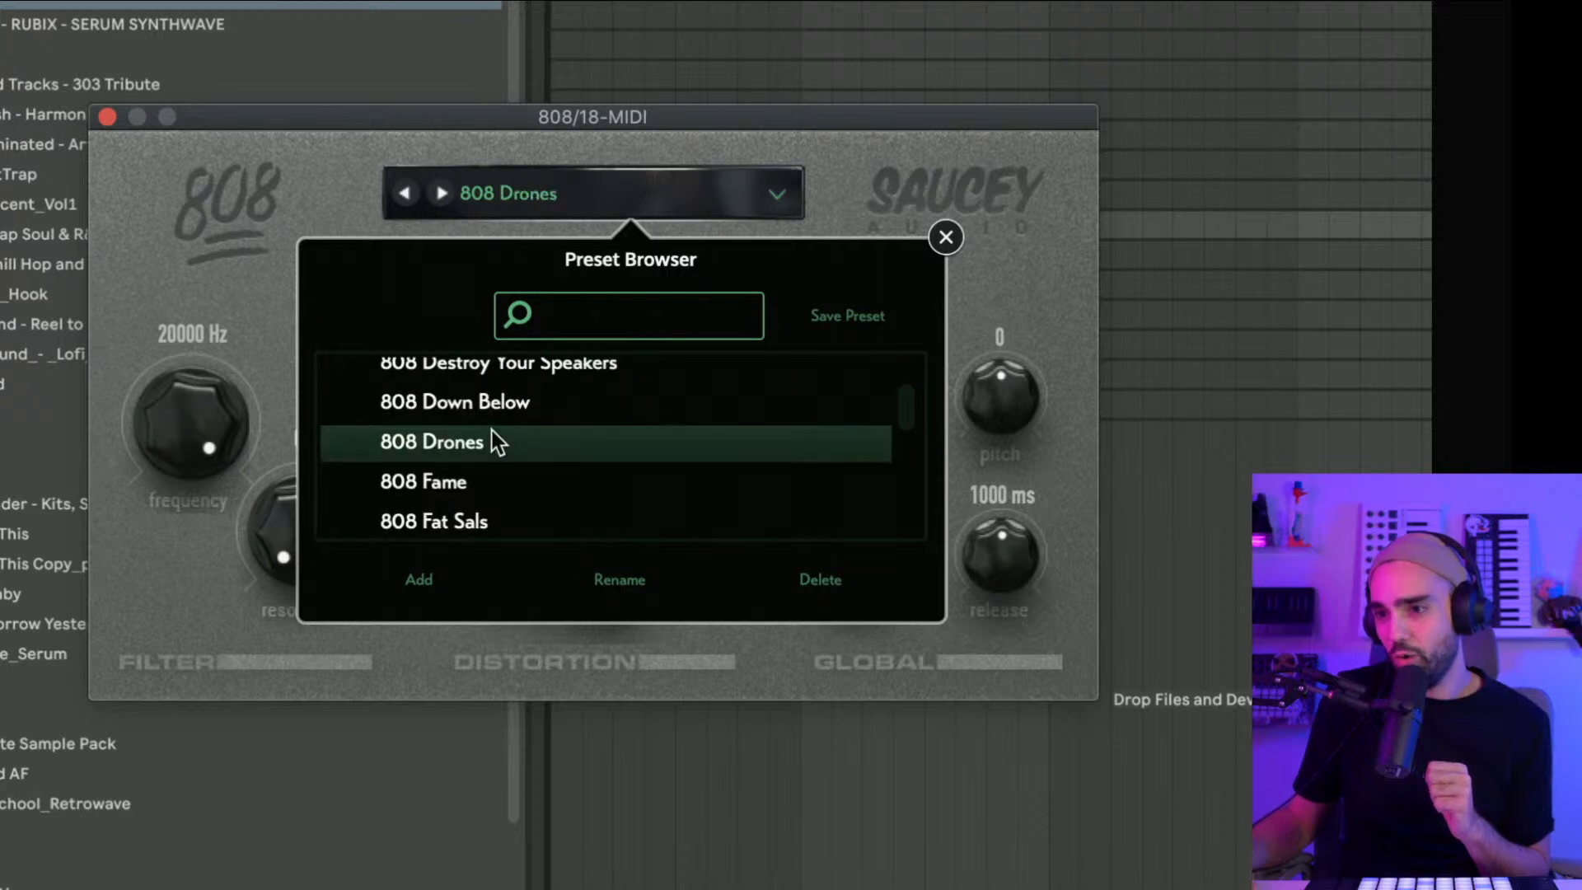
pyautogui.click(946, 238)
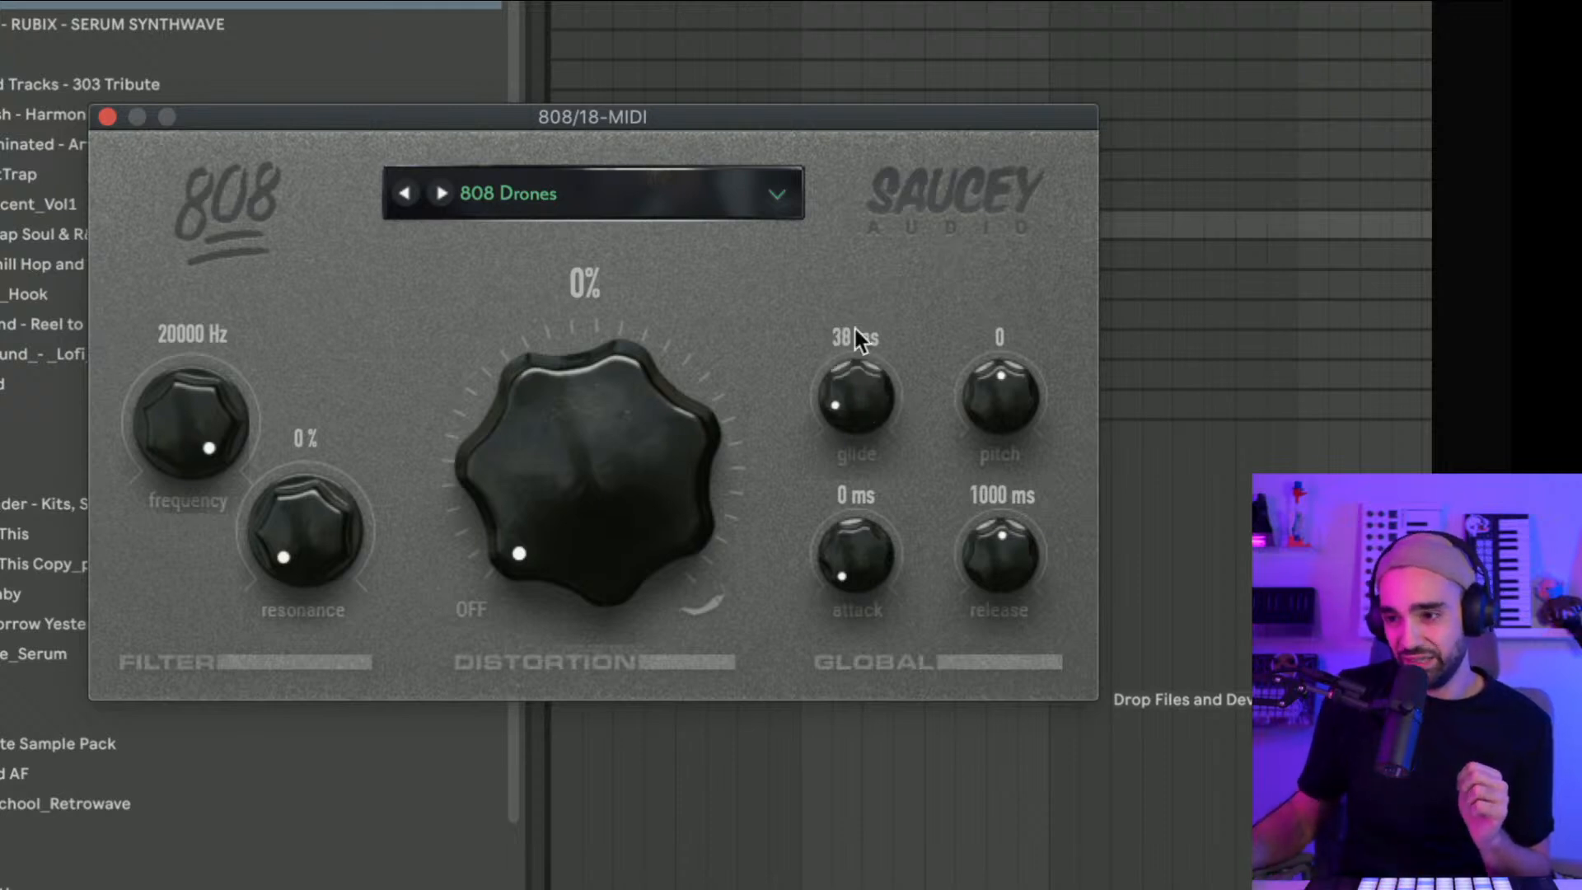
pyautogui.moveTo(854, 330); pyautogui.dragTo(800, 203)
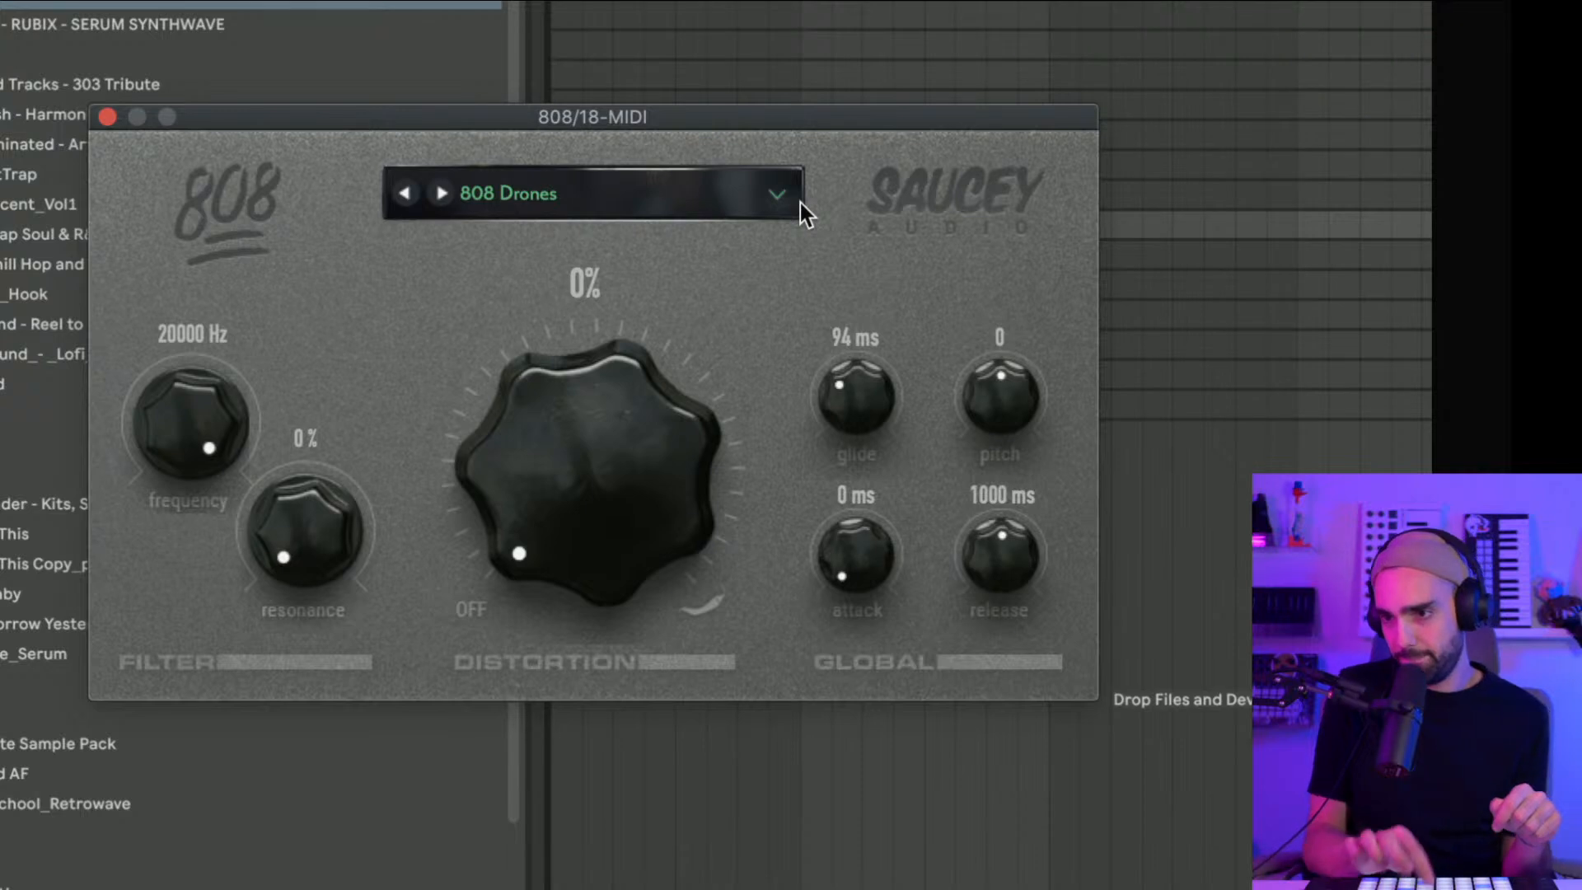
pyautogui.click(107, 116)
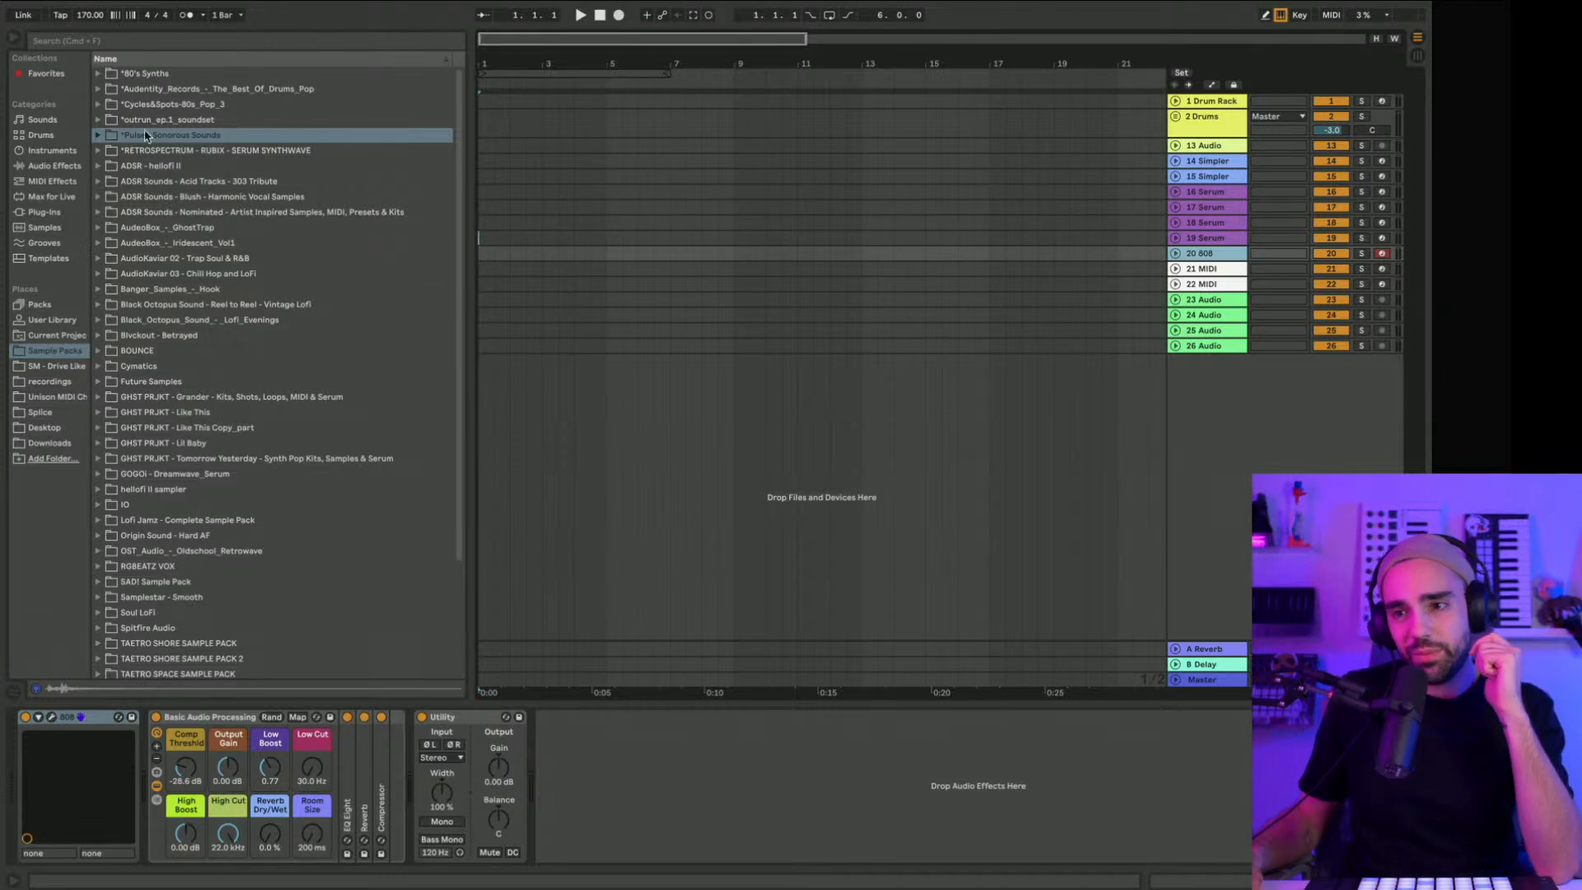
# Step: Expand the *80's Synths sample pack and its Synth Loops folder in the browser
pyautogui.click(99, 74)
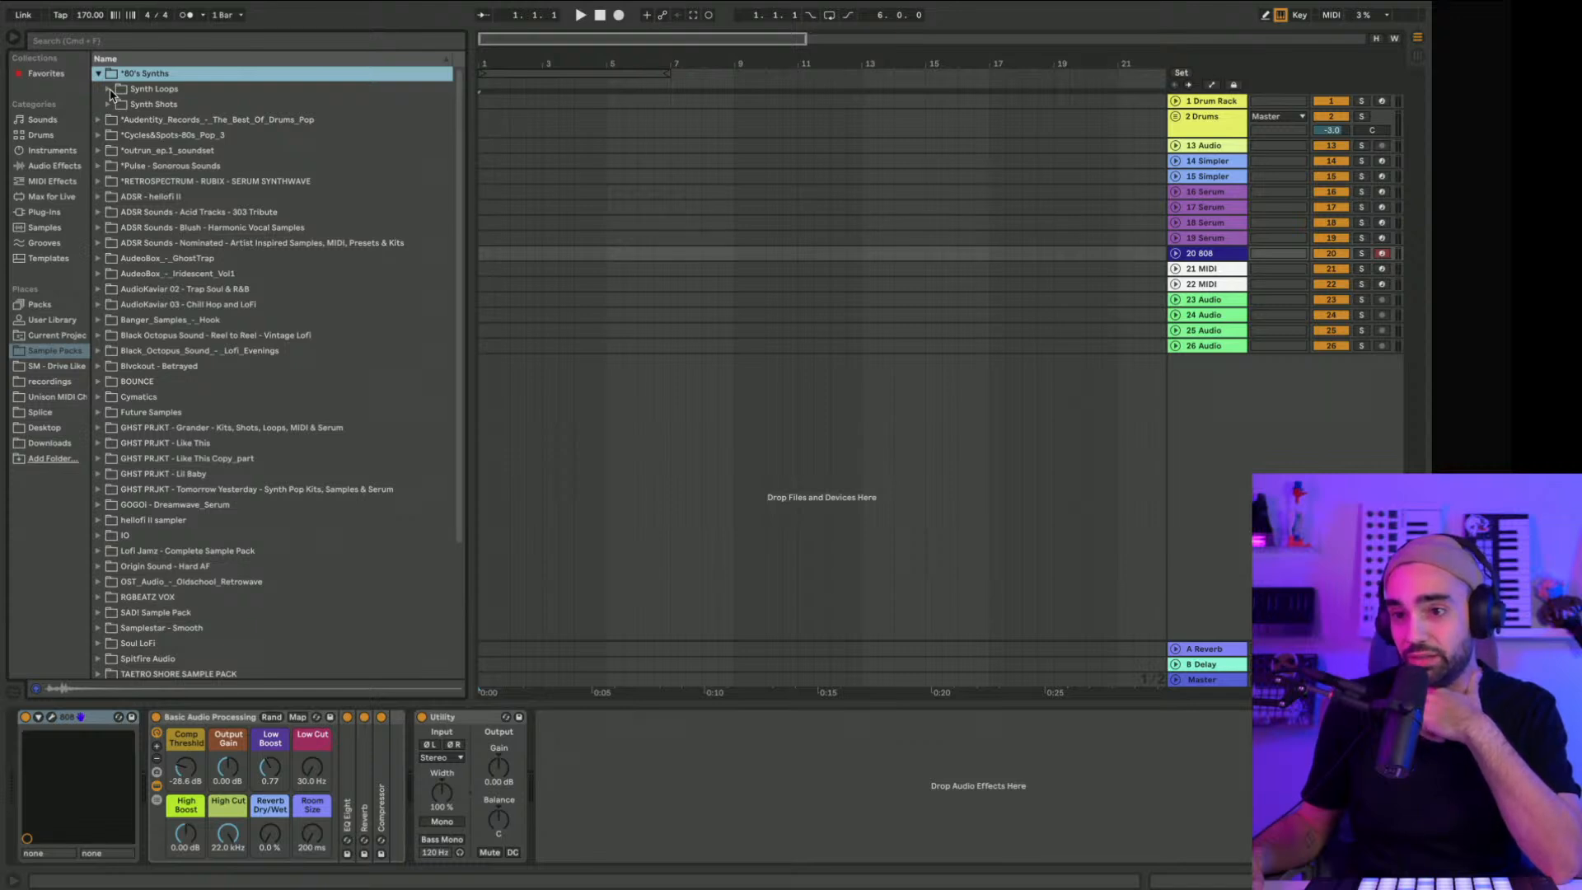
pyautogui.click(108, 89)
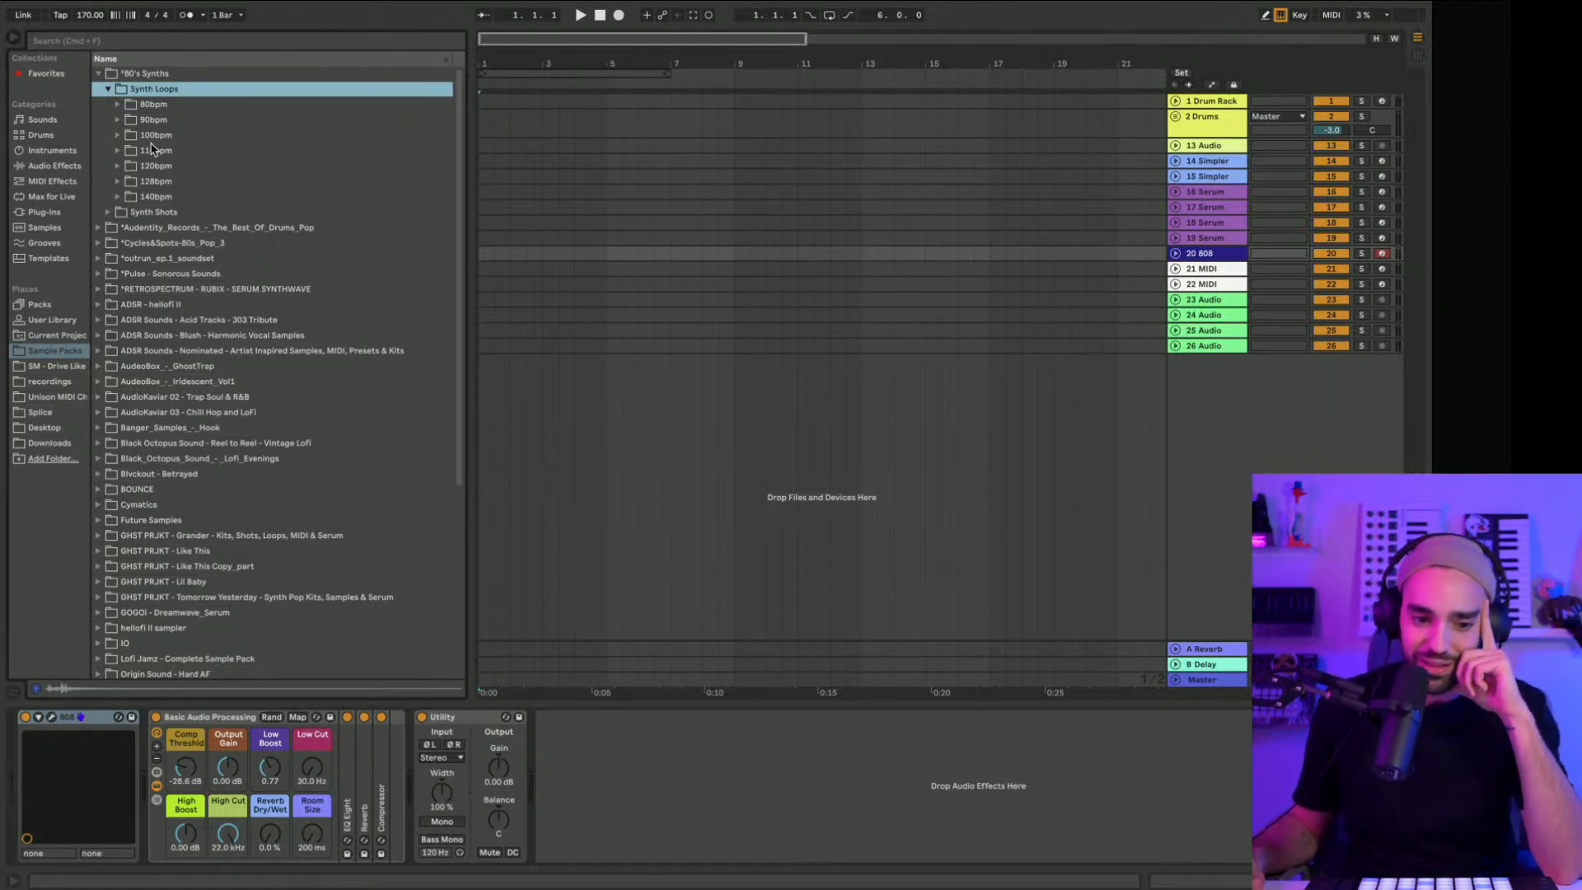
# Step: Reopen the 808 plugin on track 20, look through its preset list, and close it without changing the preset
pyautogui.click(1225, 254)
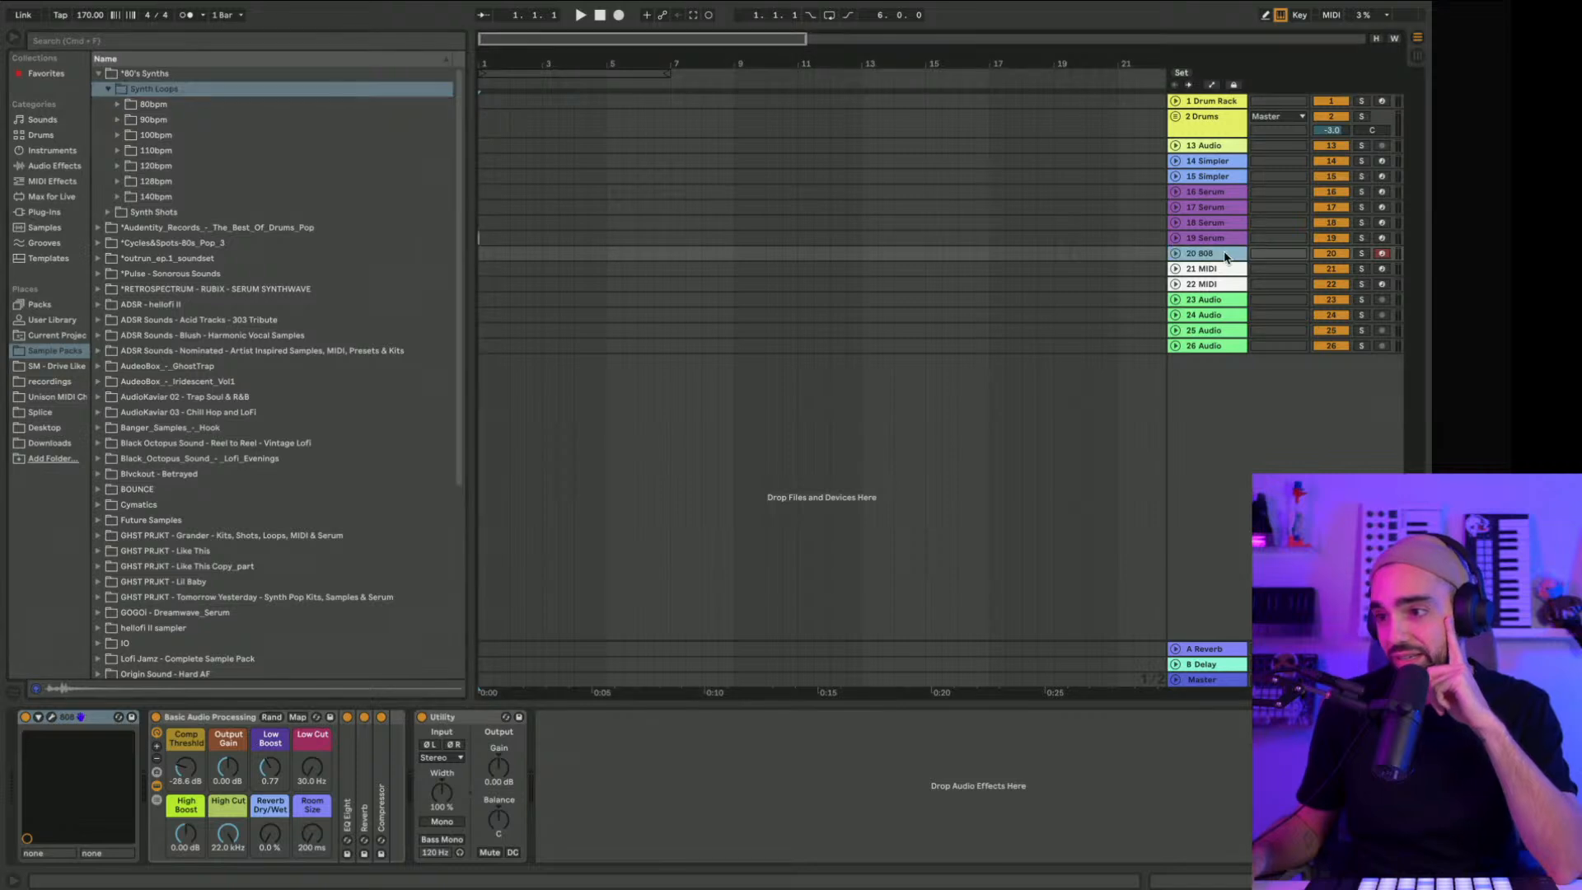
pyautogui.click(47, 724)
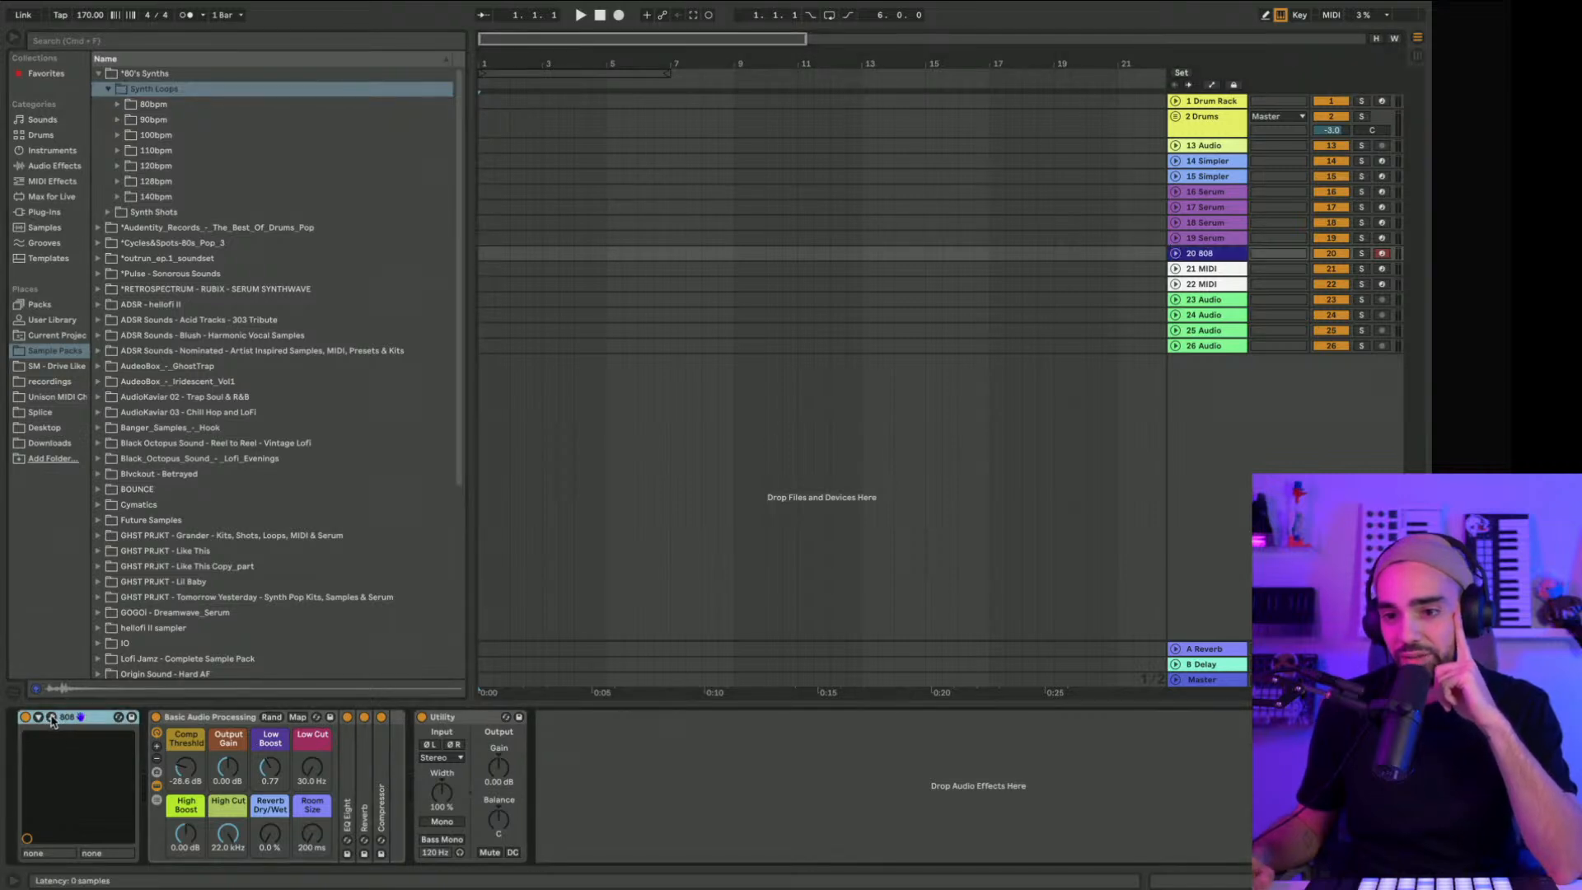
pyautogui.click(51, 718)
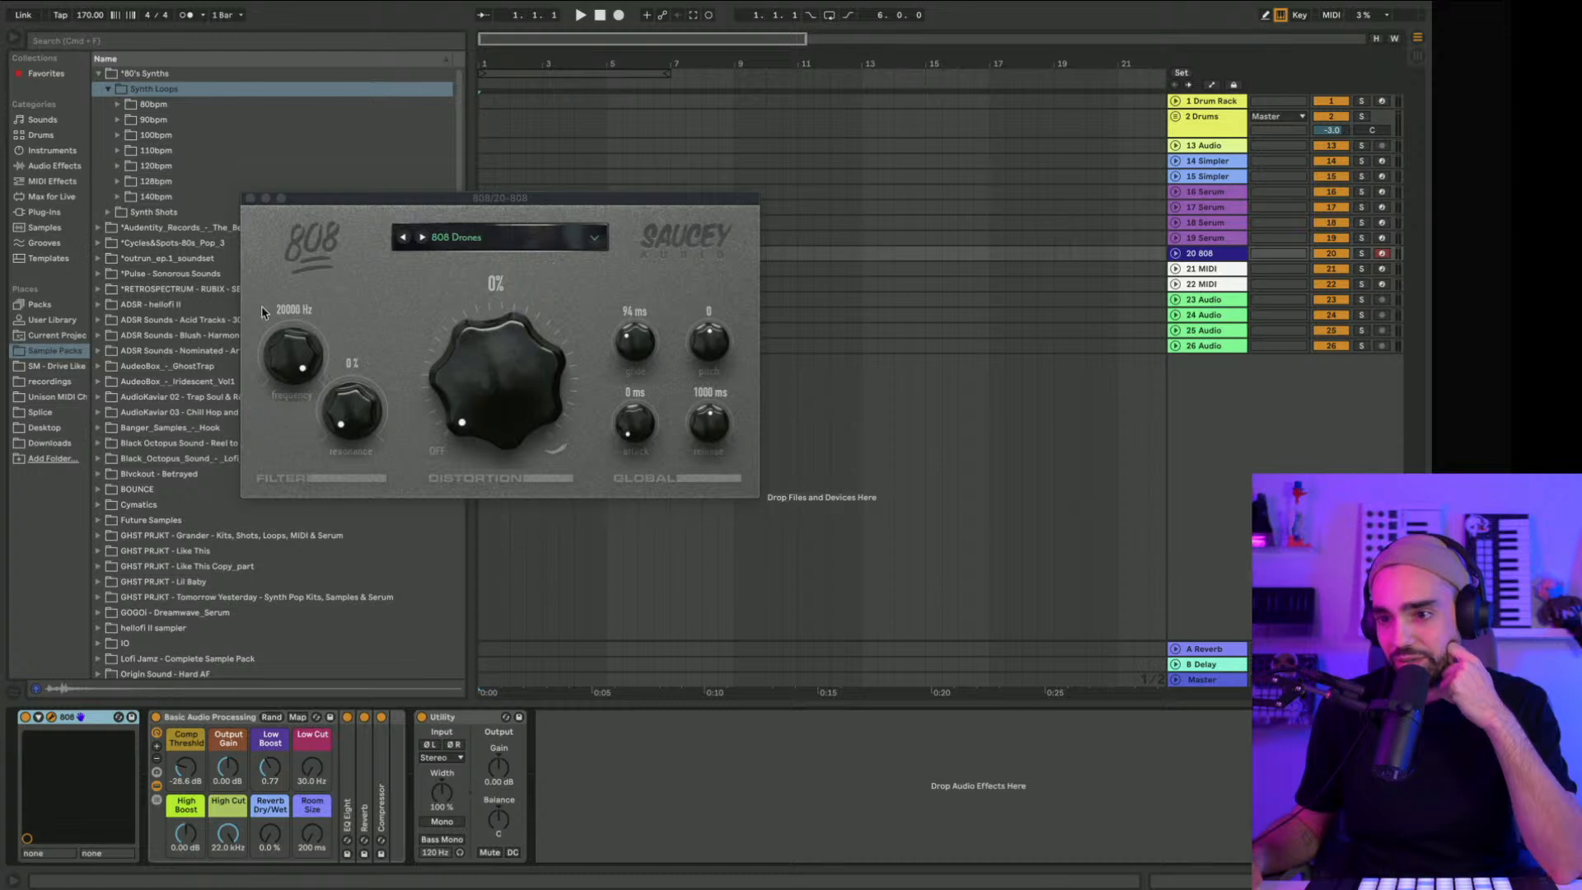
pyautogui.click(594, 242)
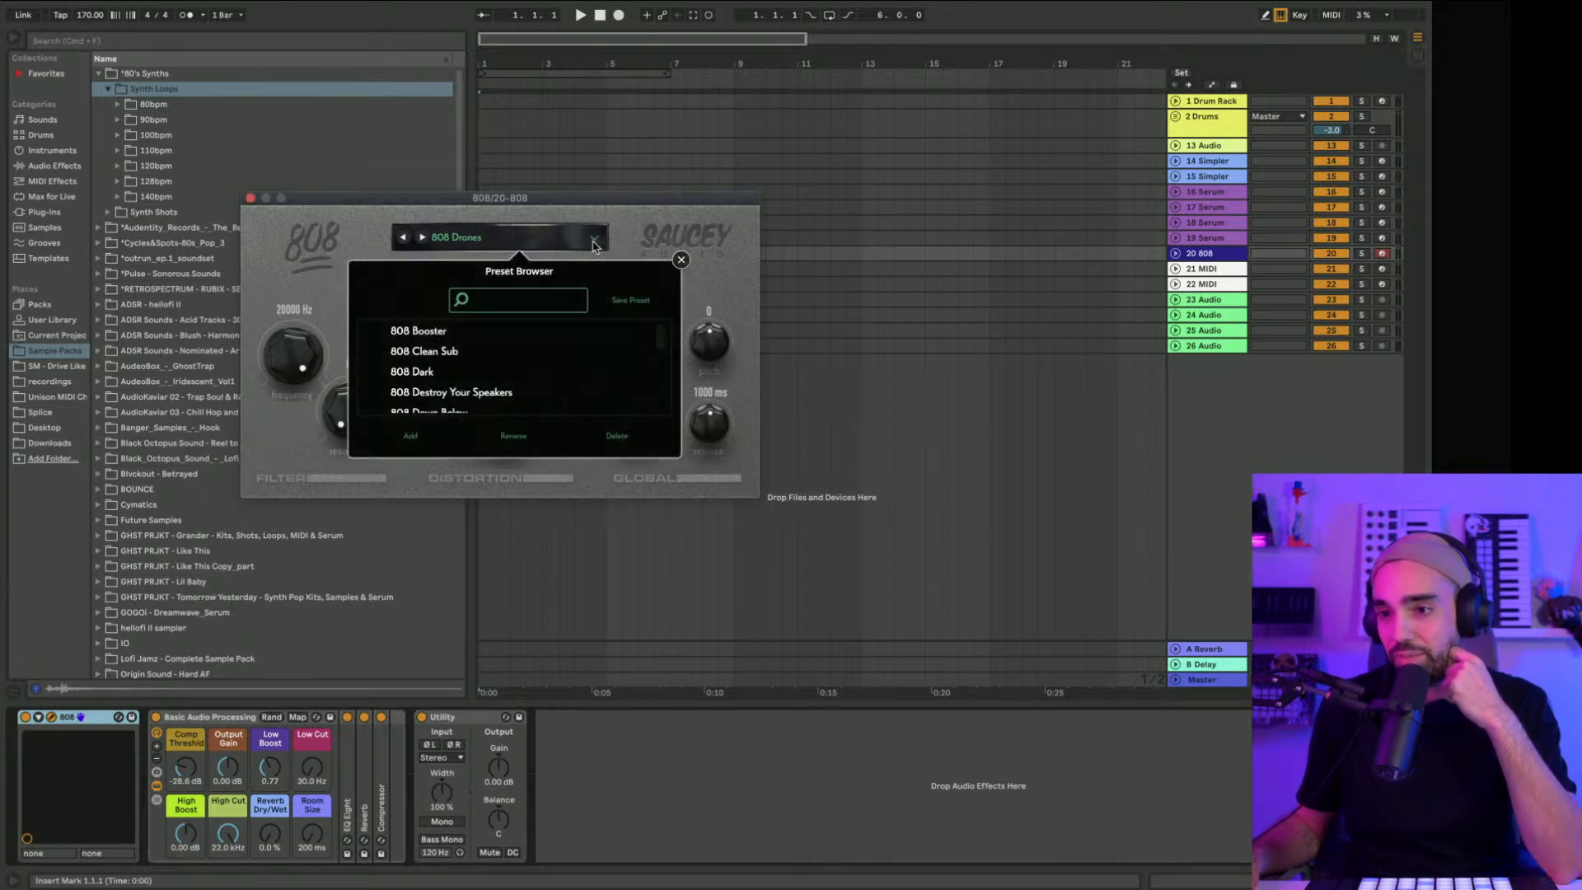
pyautogui.scroll(-3, 466, 374)
pyautogui.scroll(3, 463, 372)
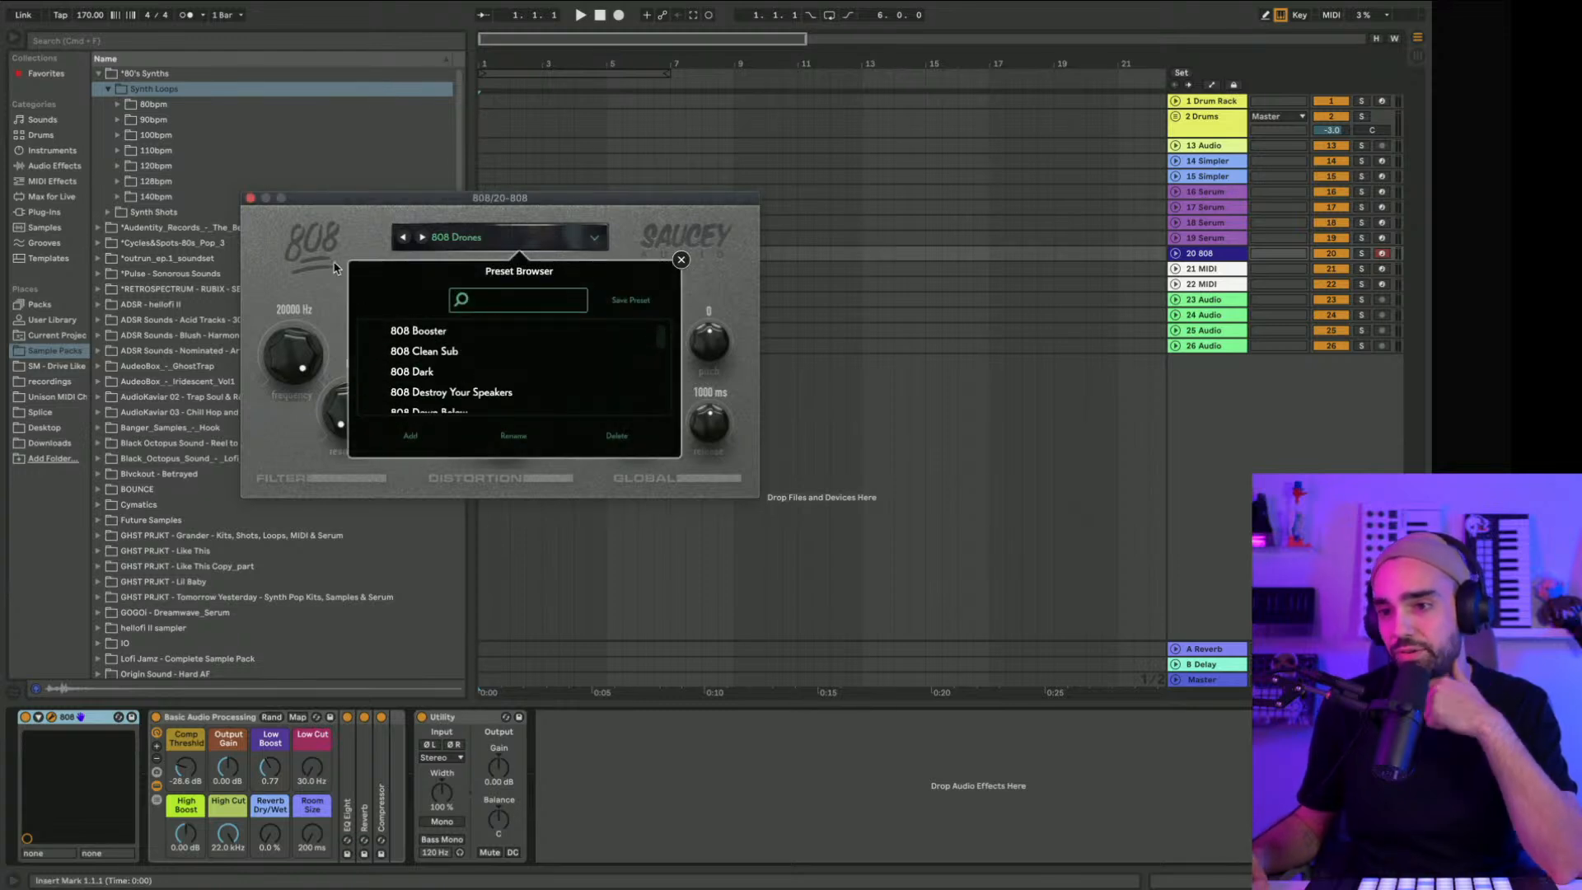
pyautogui.click(251, 199)
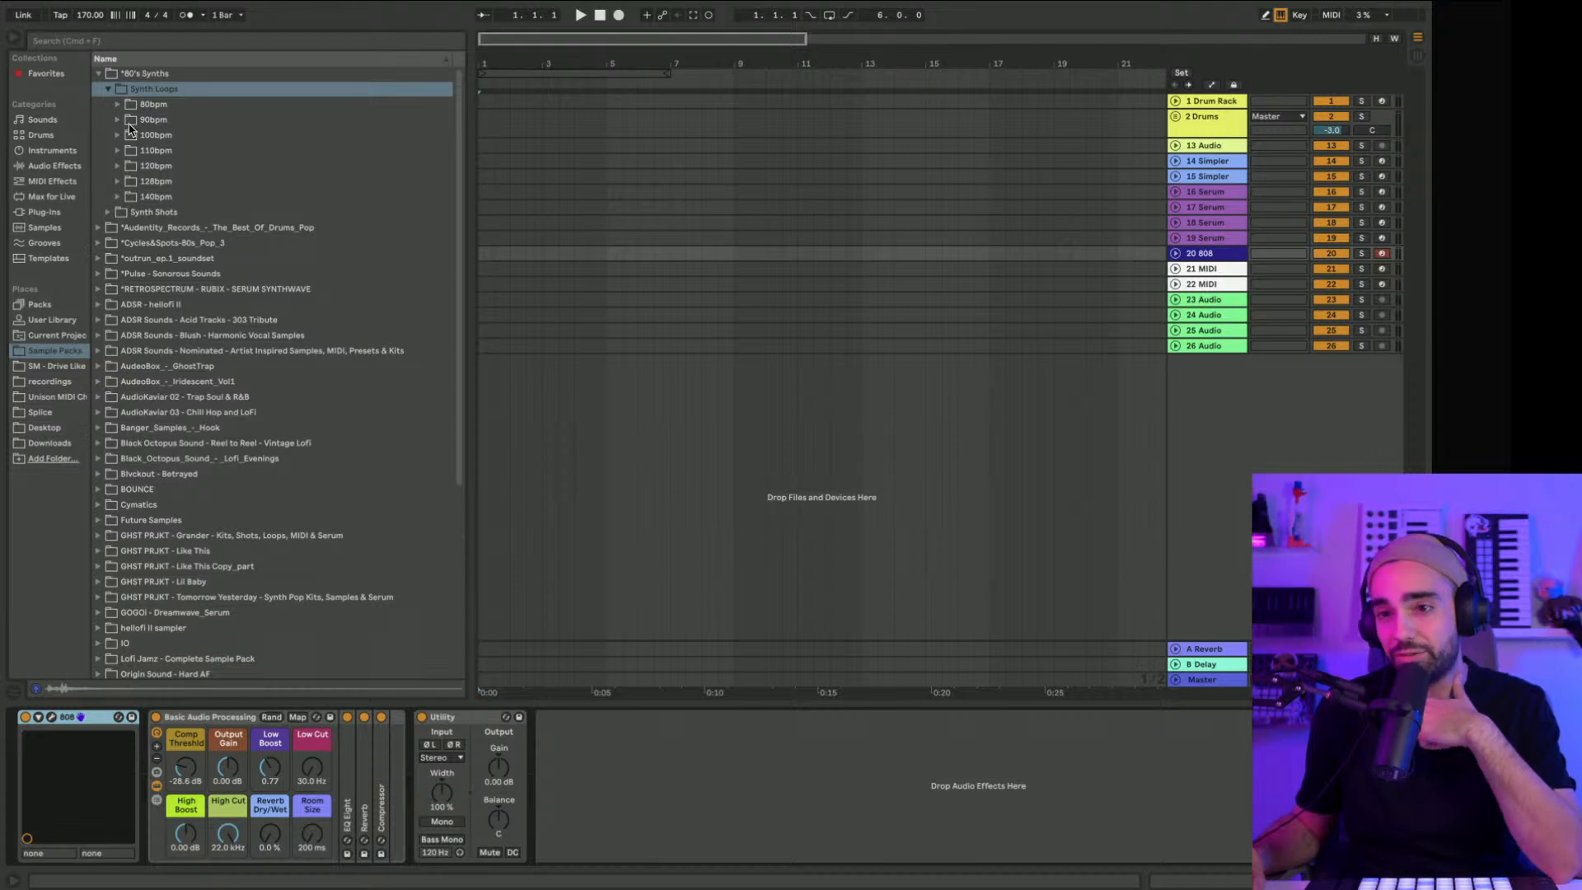
# Step: Look through the synth loops in the 90bpm and 128bpm folders of the *80's Synths pack
pyautogui.click(117, 120)
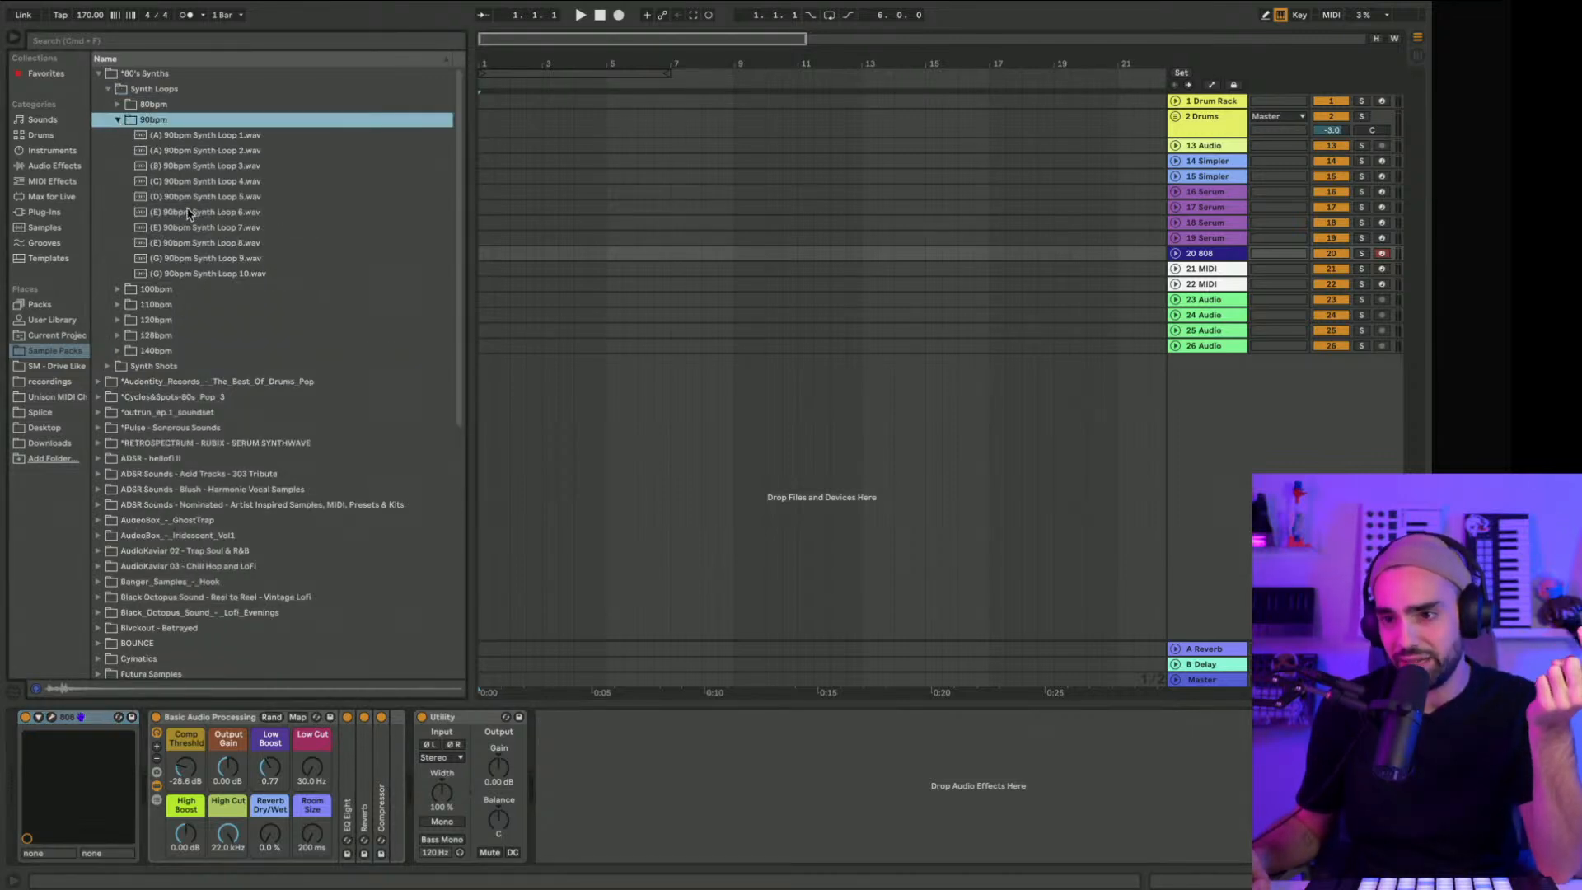
pyautogui.click(480, 238)
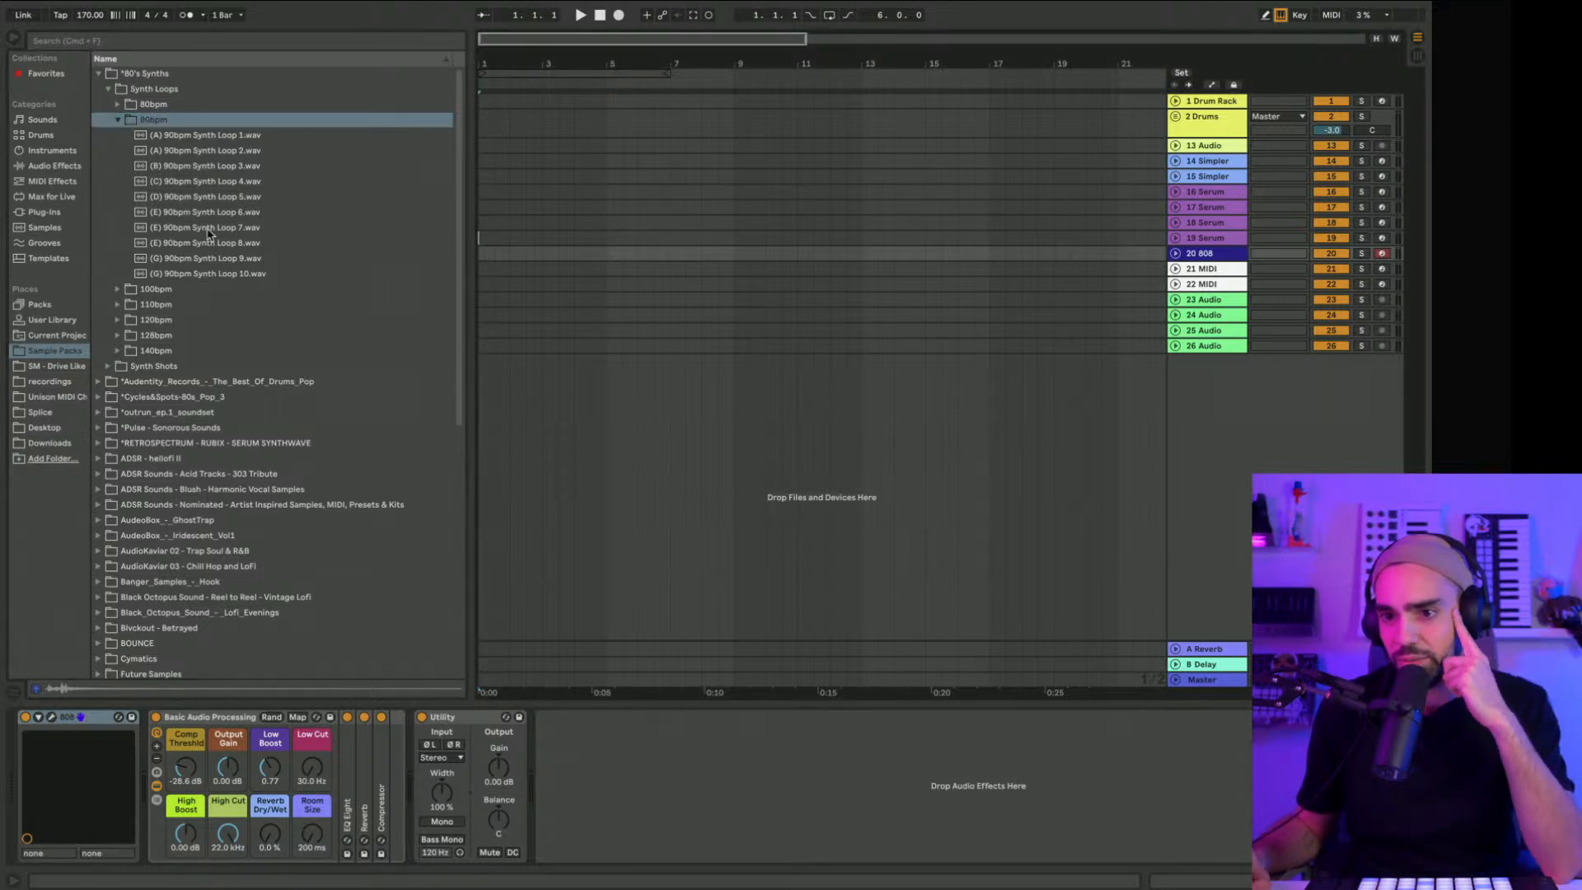
pyautogui.click(117, 335)
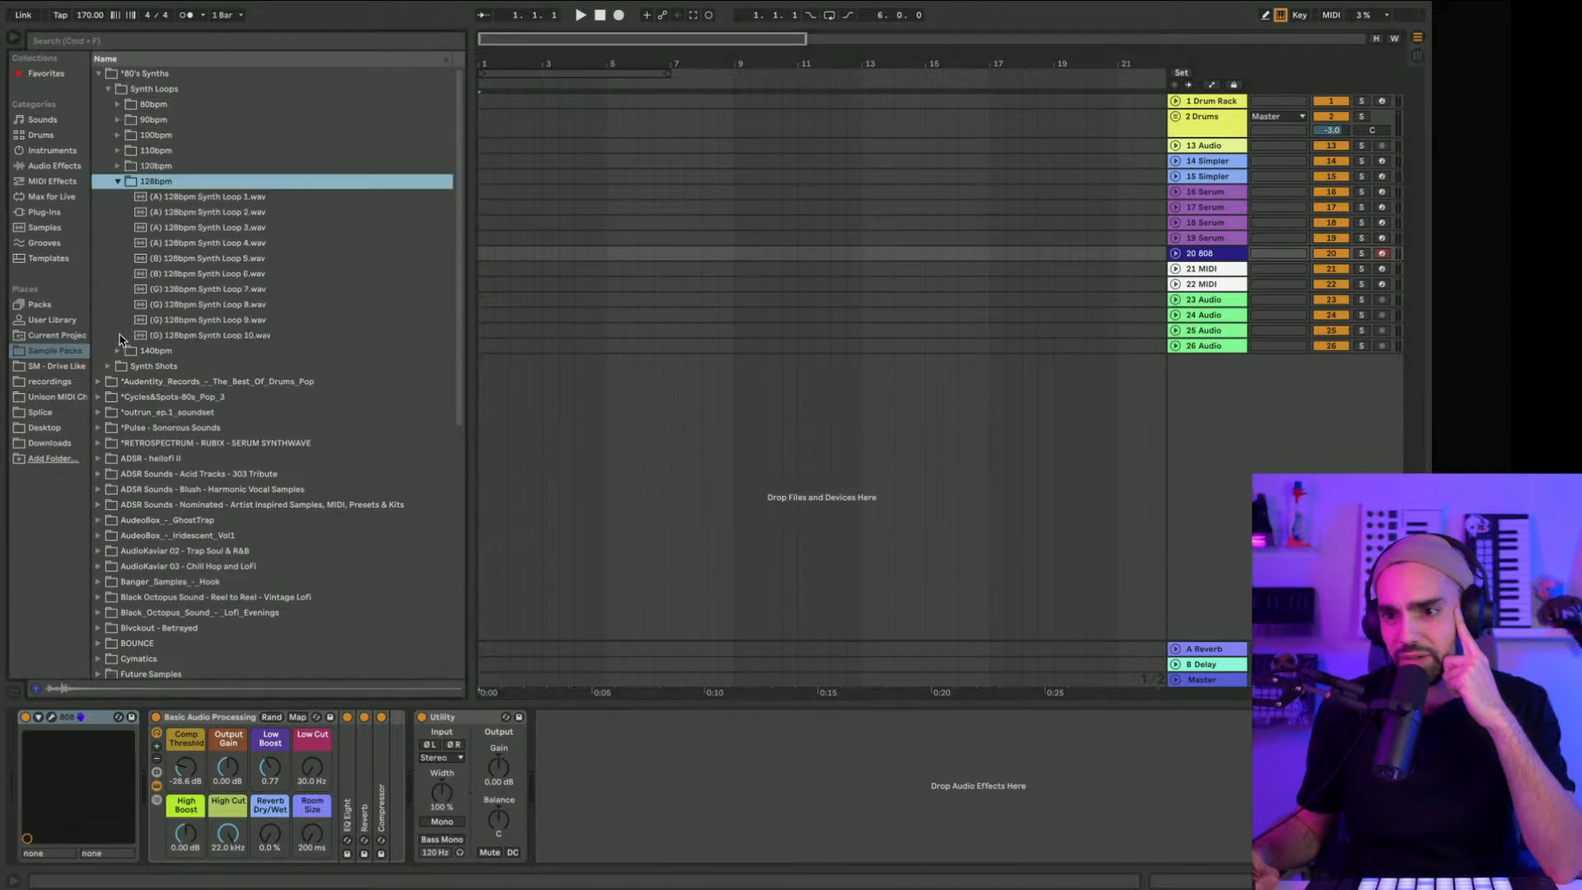
# Step: Audition 128bpm Synth Loops 4, 3, 9, 8 and 10 from the *80's Synths pack
pyautogui.click(198, 237)
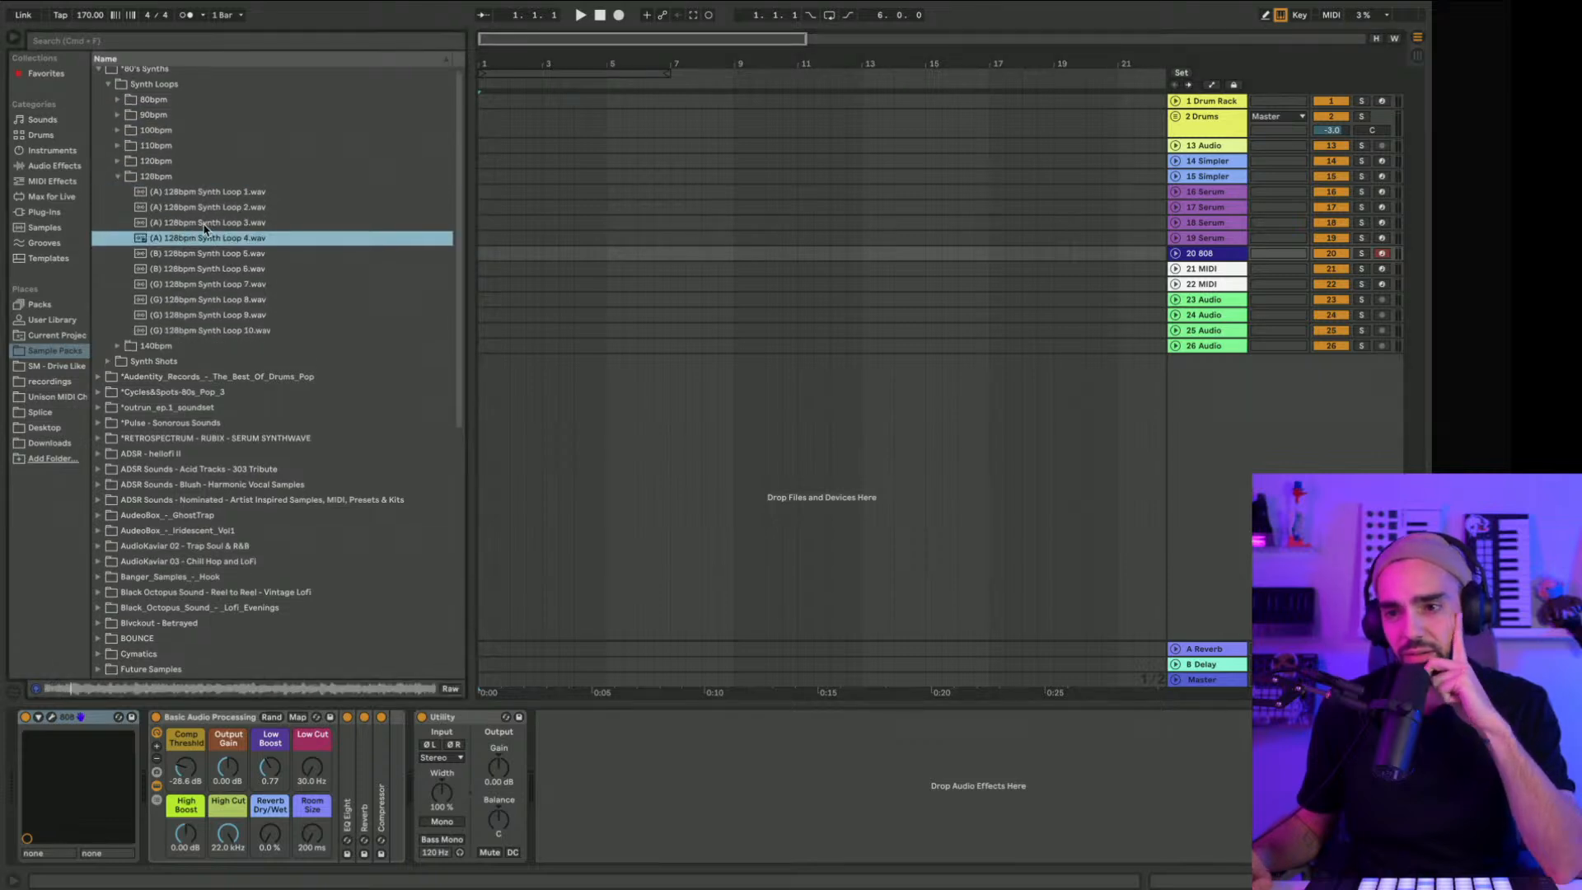
pyautogui.click(204, 223)
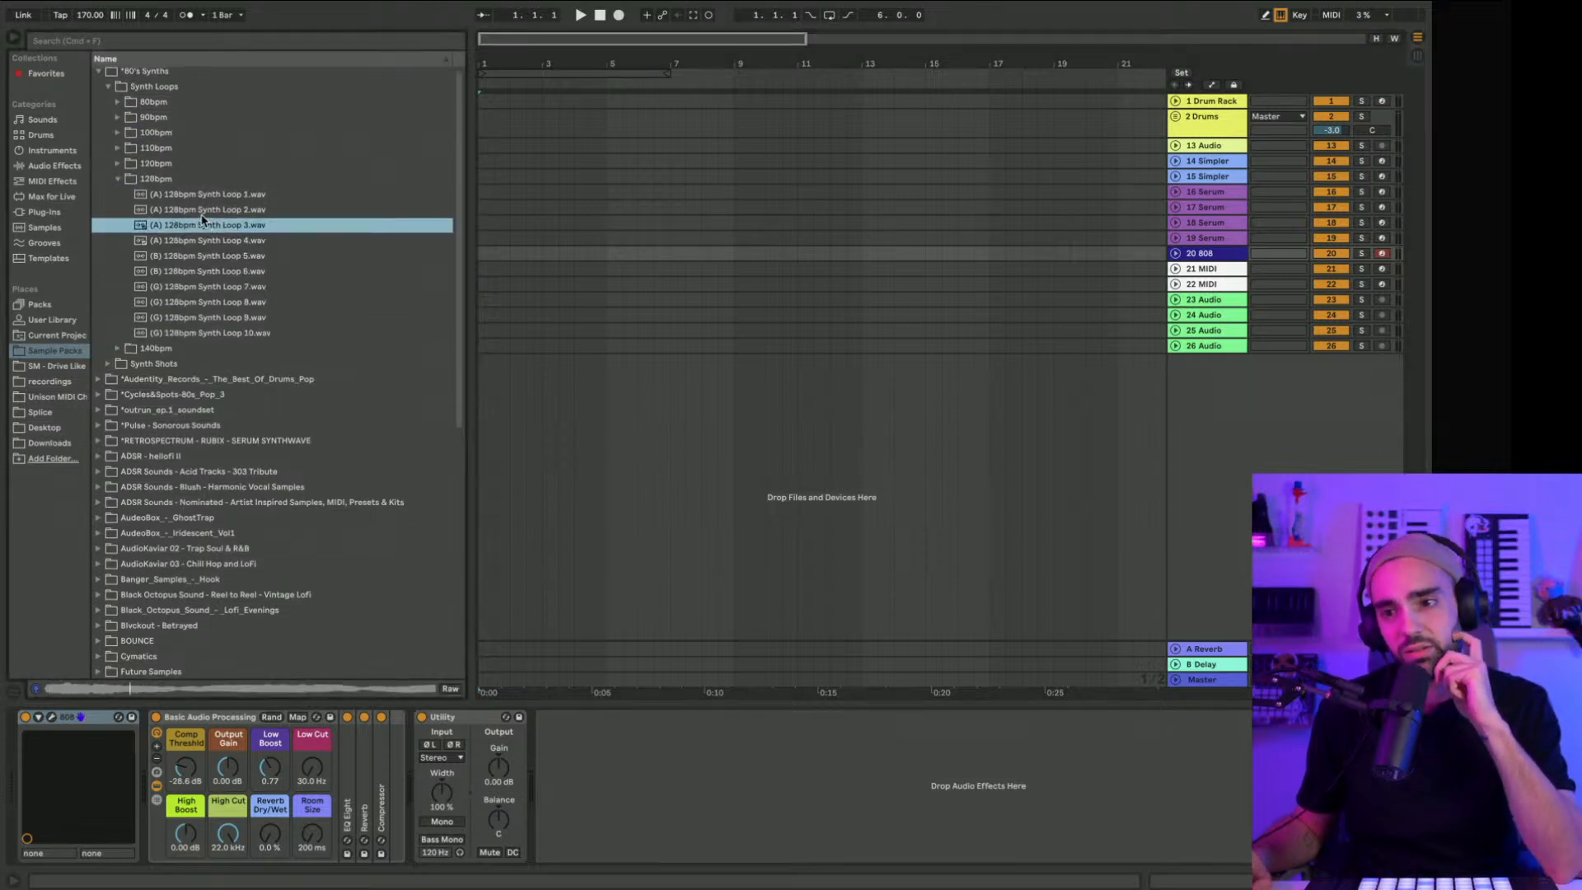
pyautogui.click(192, 318)
pyautogui.click(194, 303)
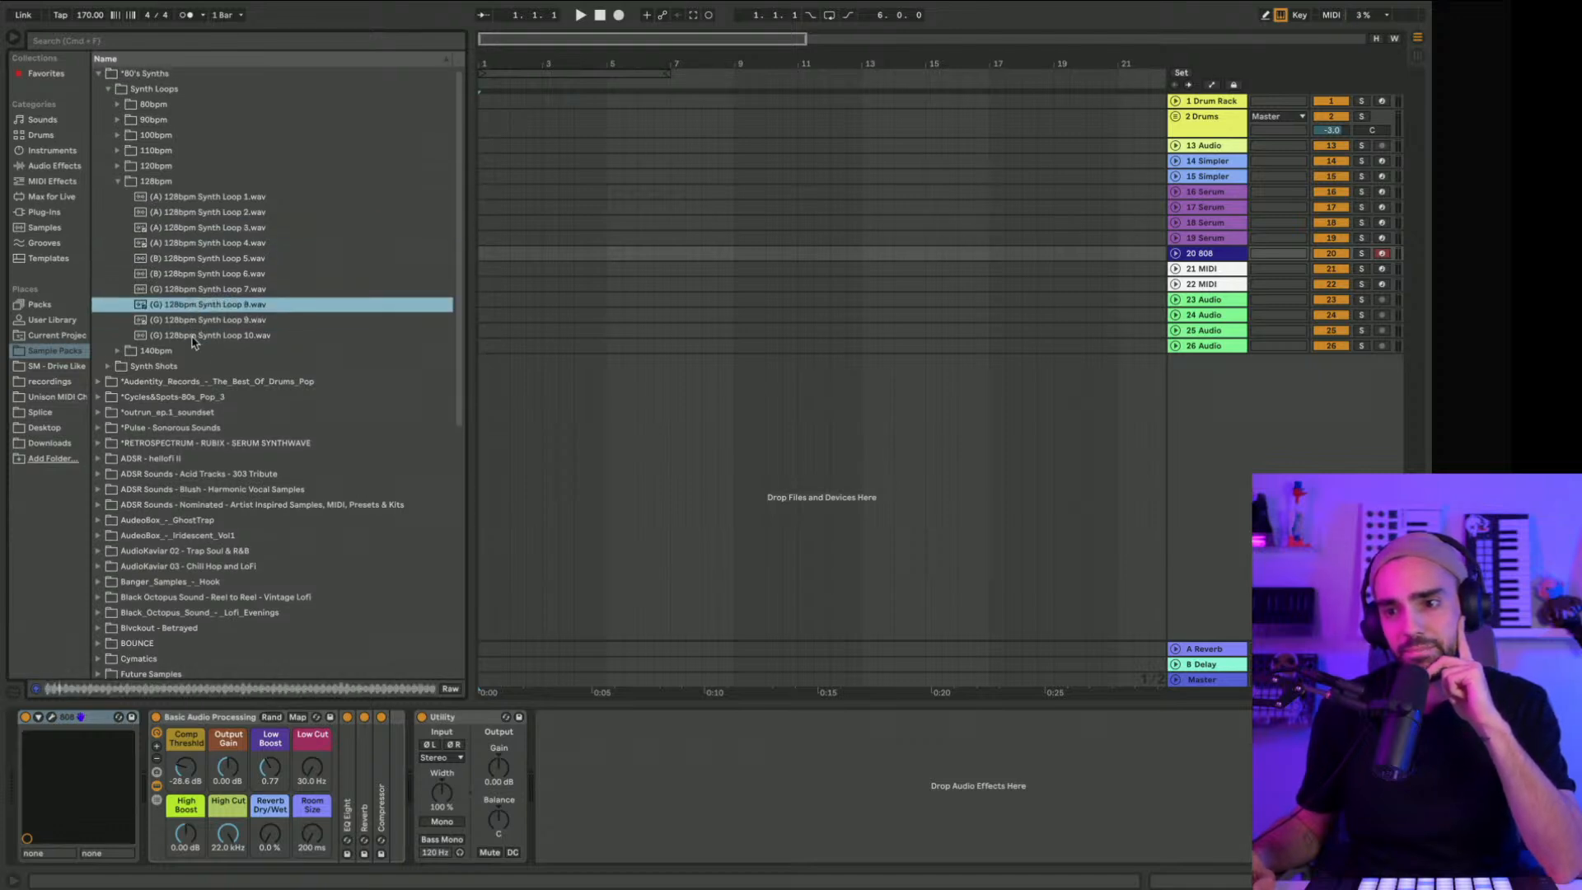
pyautogui.click(193, 340)
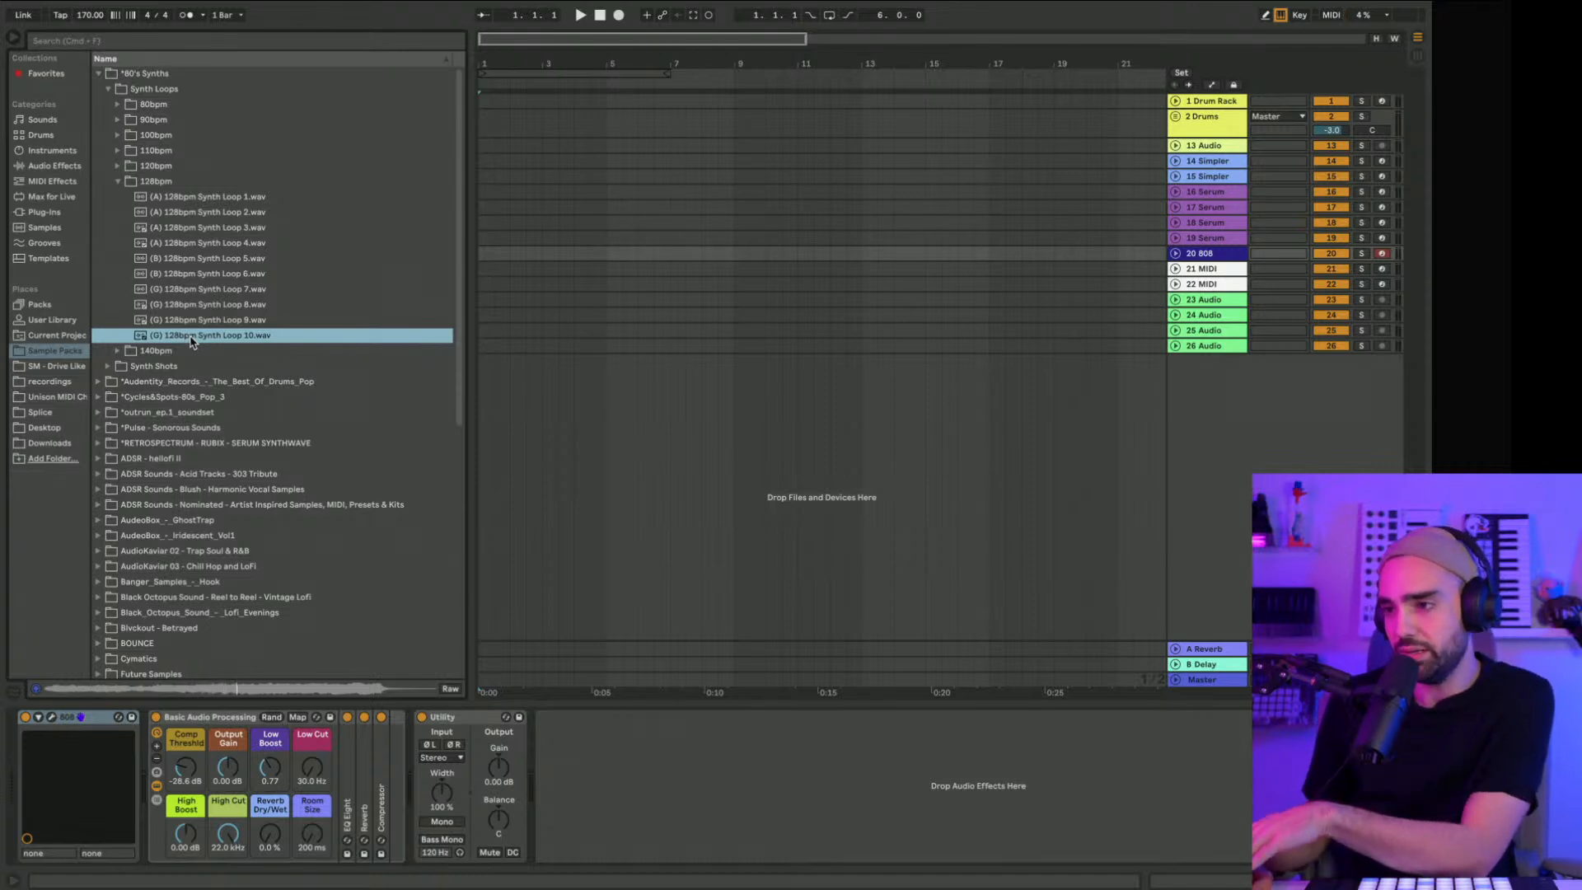
# Step: Unfold track 20, open its 808 plugin and look through the preset browser without choosing a preset
pyautogui.click(1187, 240)
pyautogui.click(1177, 253)
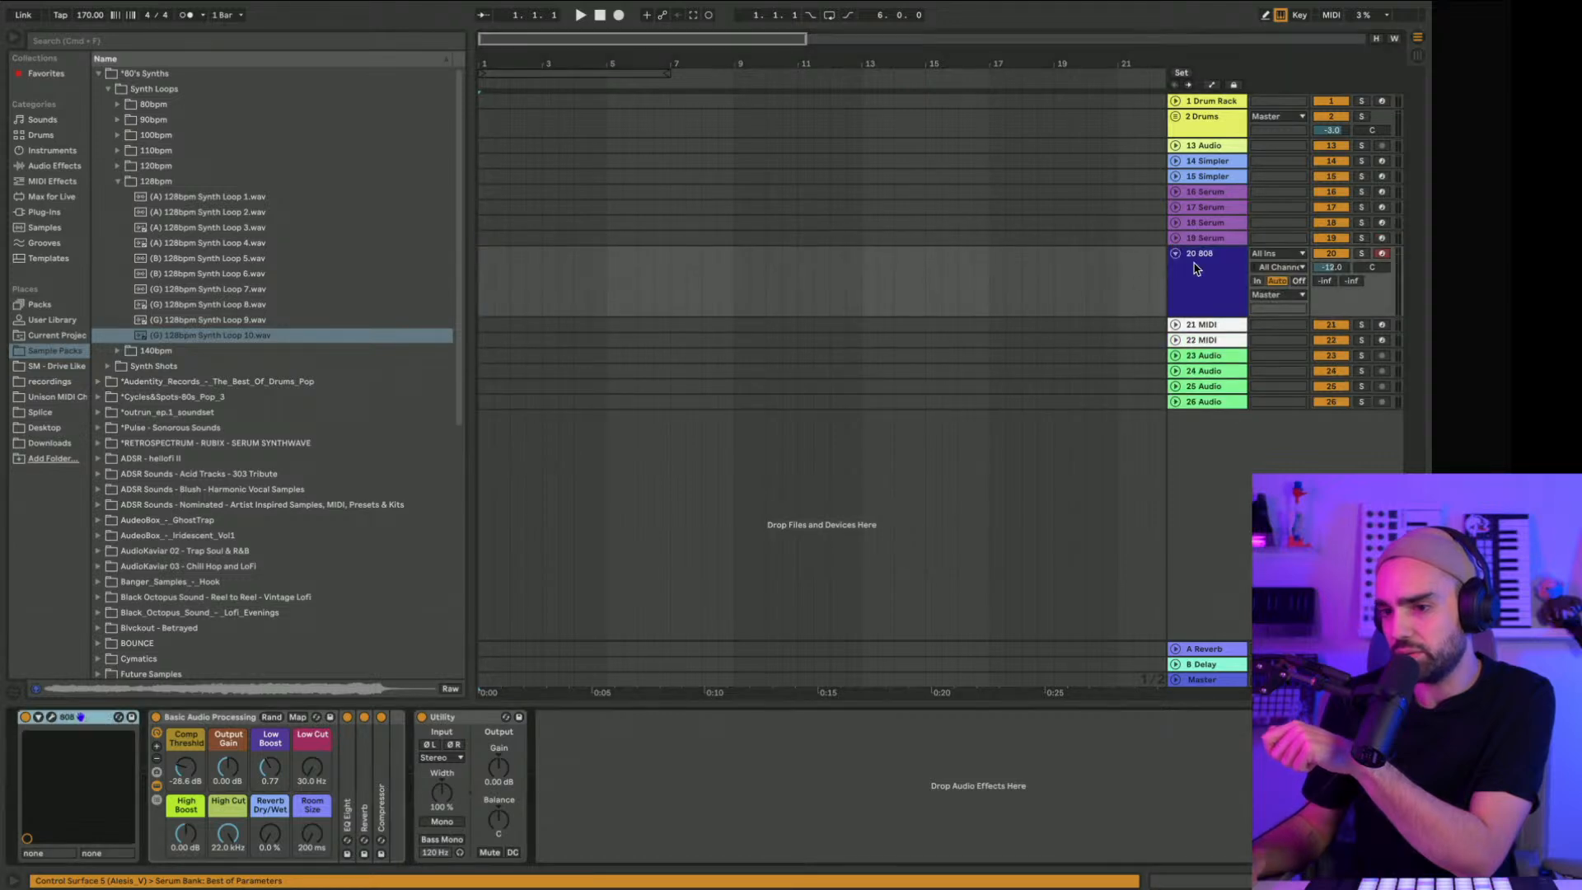
pyautogui.click(51, 717)
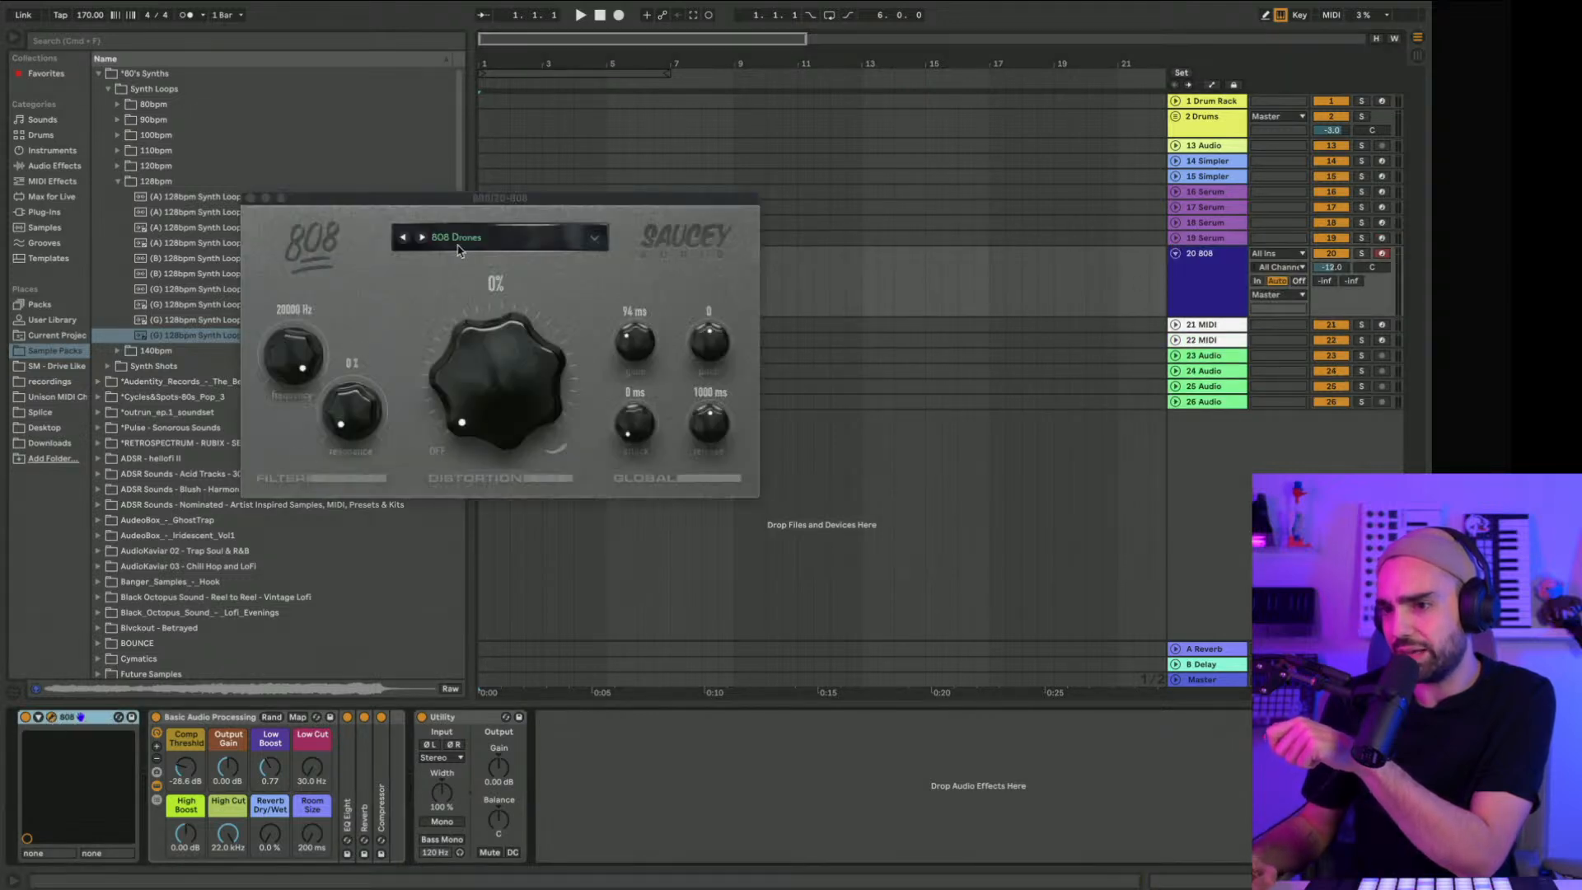
pyautogui.click(473, 237)
pyautogui.click(600, 239)
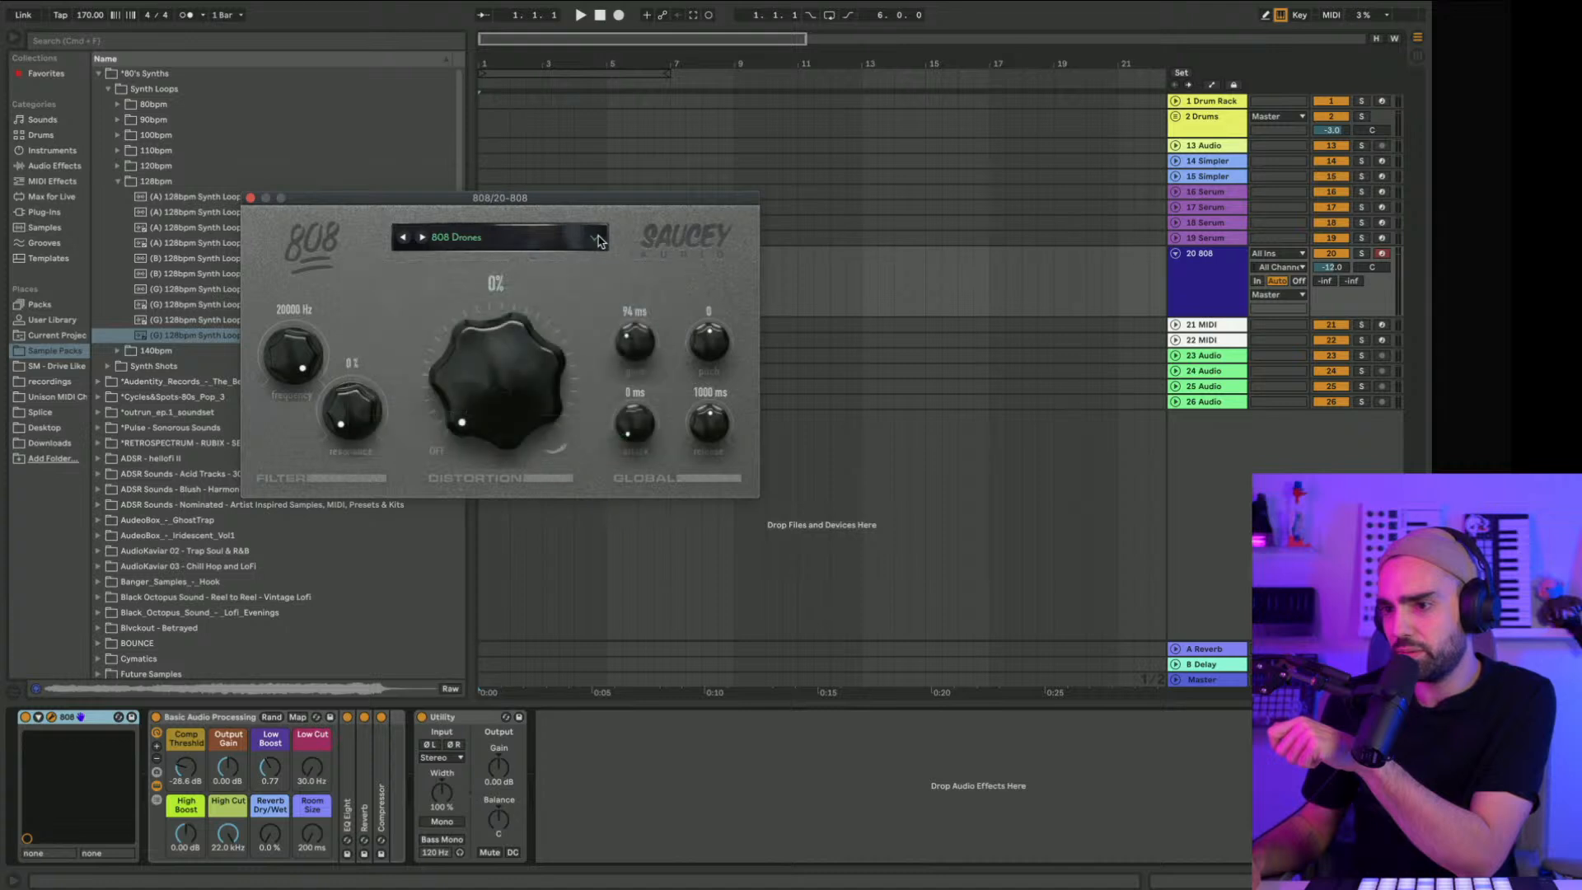
pyautogui.click(595, 238)
pyautogui.scroll(-2, 393, 388)
pyautogui.scroll(2, 392, 388)
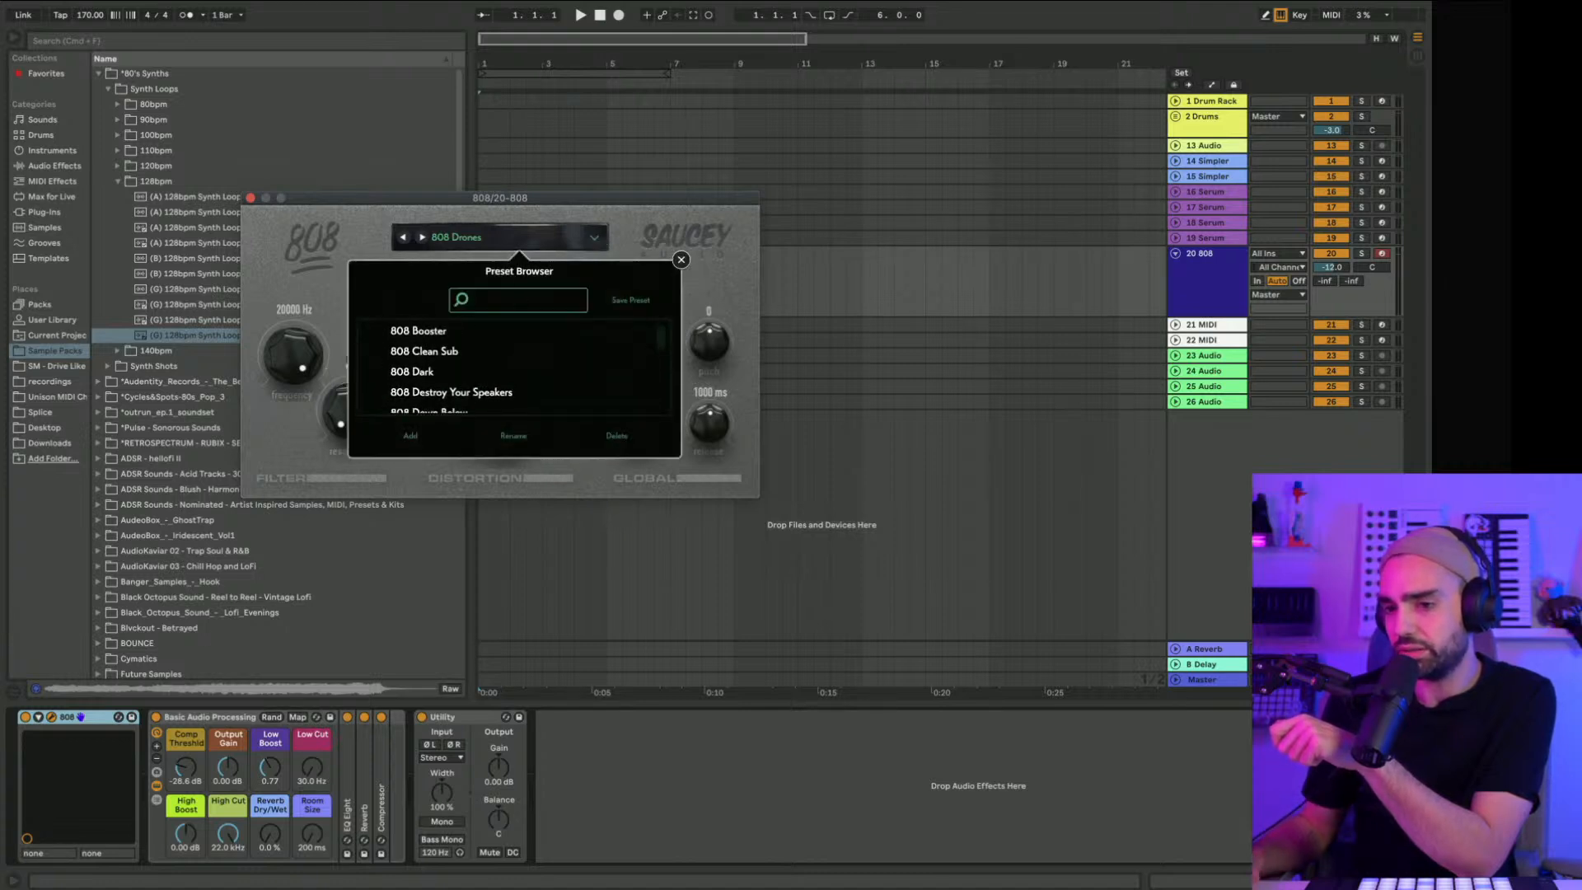
pyautogui.click(28, 839)
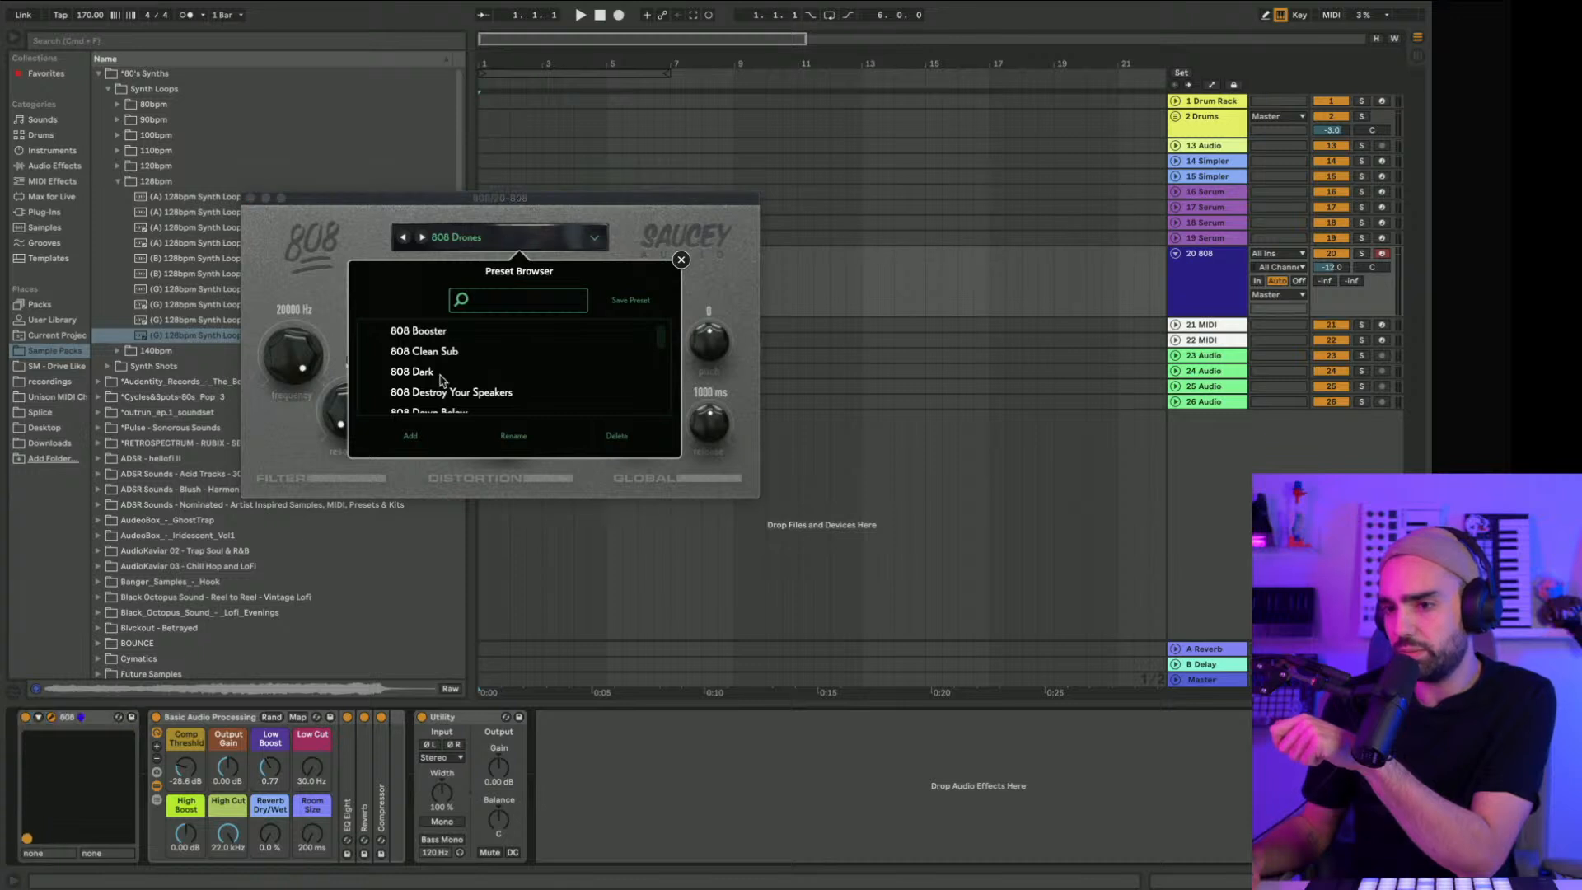
pyautogui.click(593, 238)
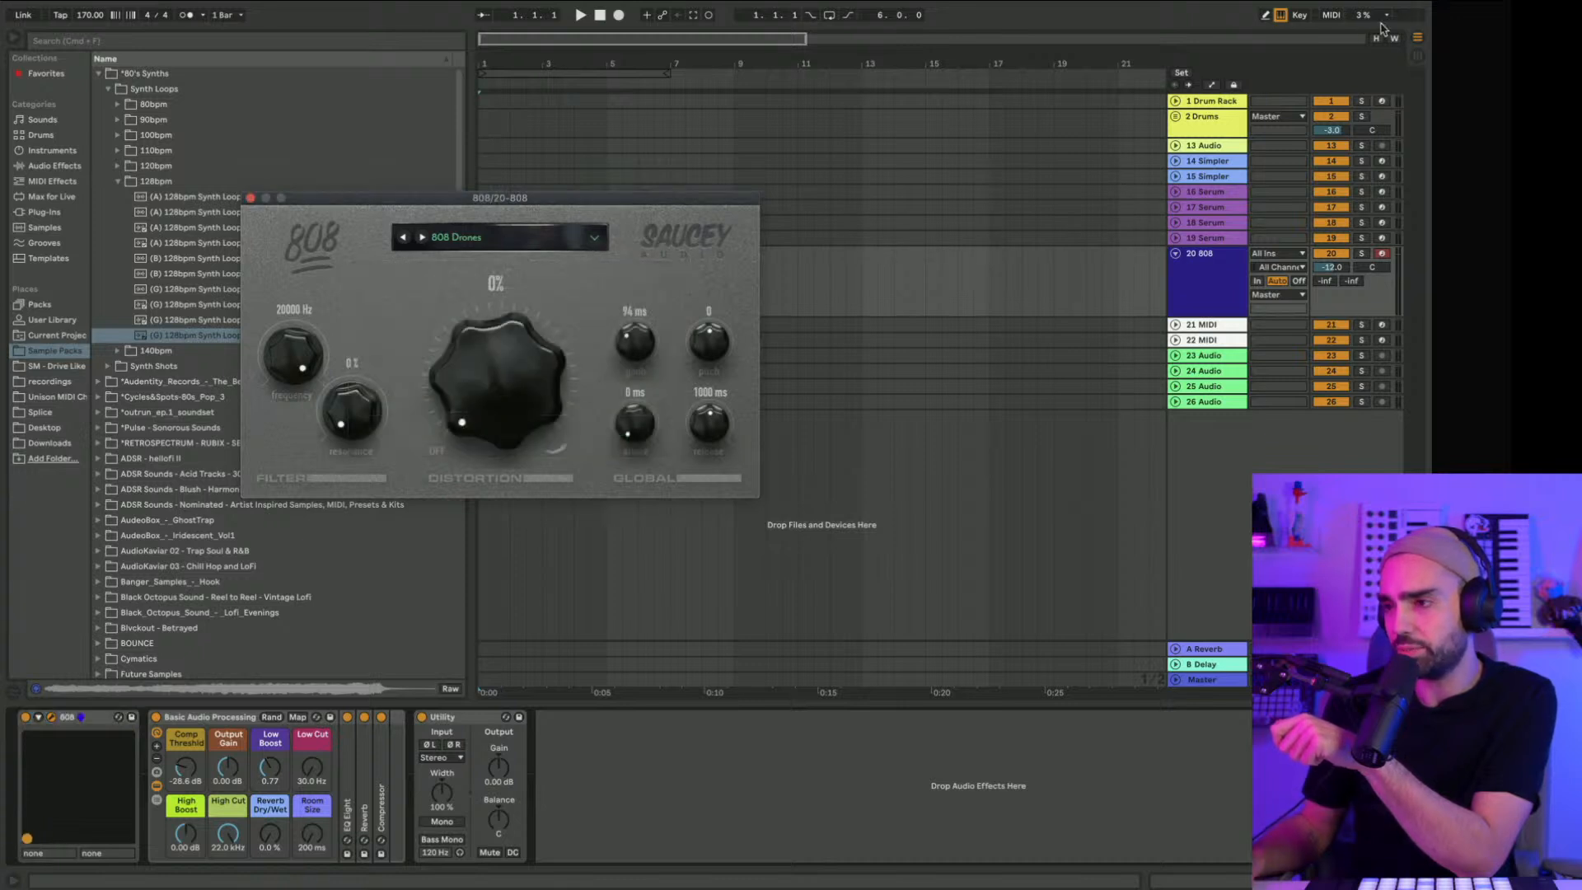
# Step: With MIDI mapping mode on, load the 808 Booster preset, then leave mapping mode and close the plugin window
pyautogui.click(1331, 14)
pyautogui.click(495, 236)
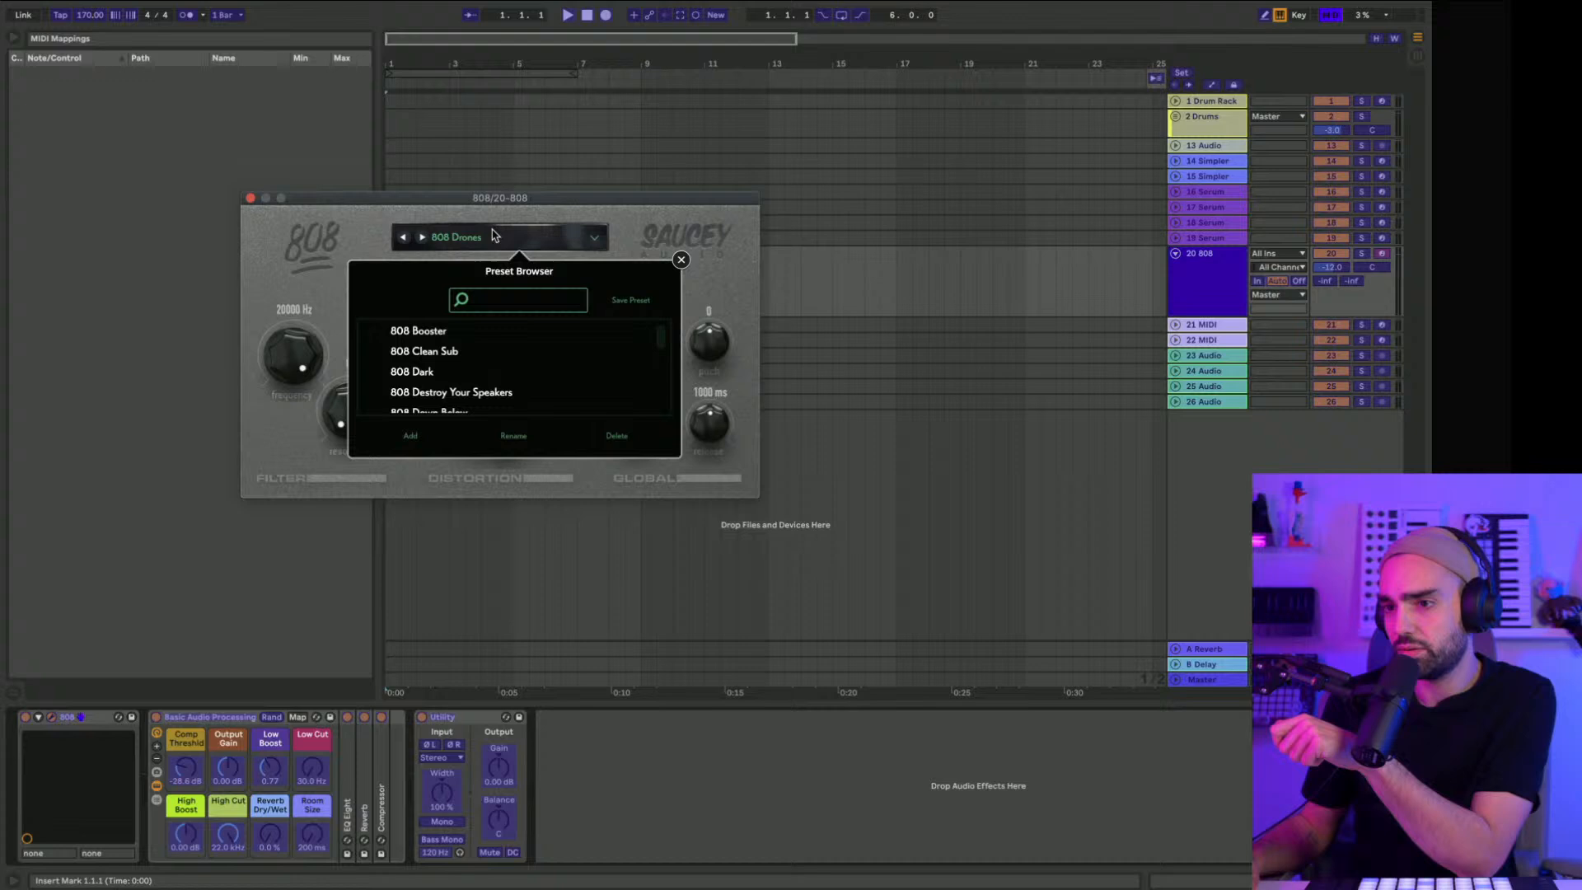
pyautogui.click(412, 351)
pyautogui.click(413, 372)
pyautogui.click(416, 330)
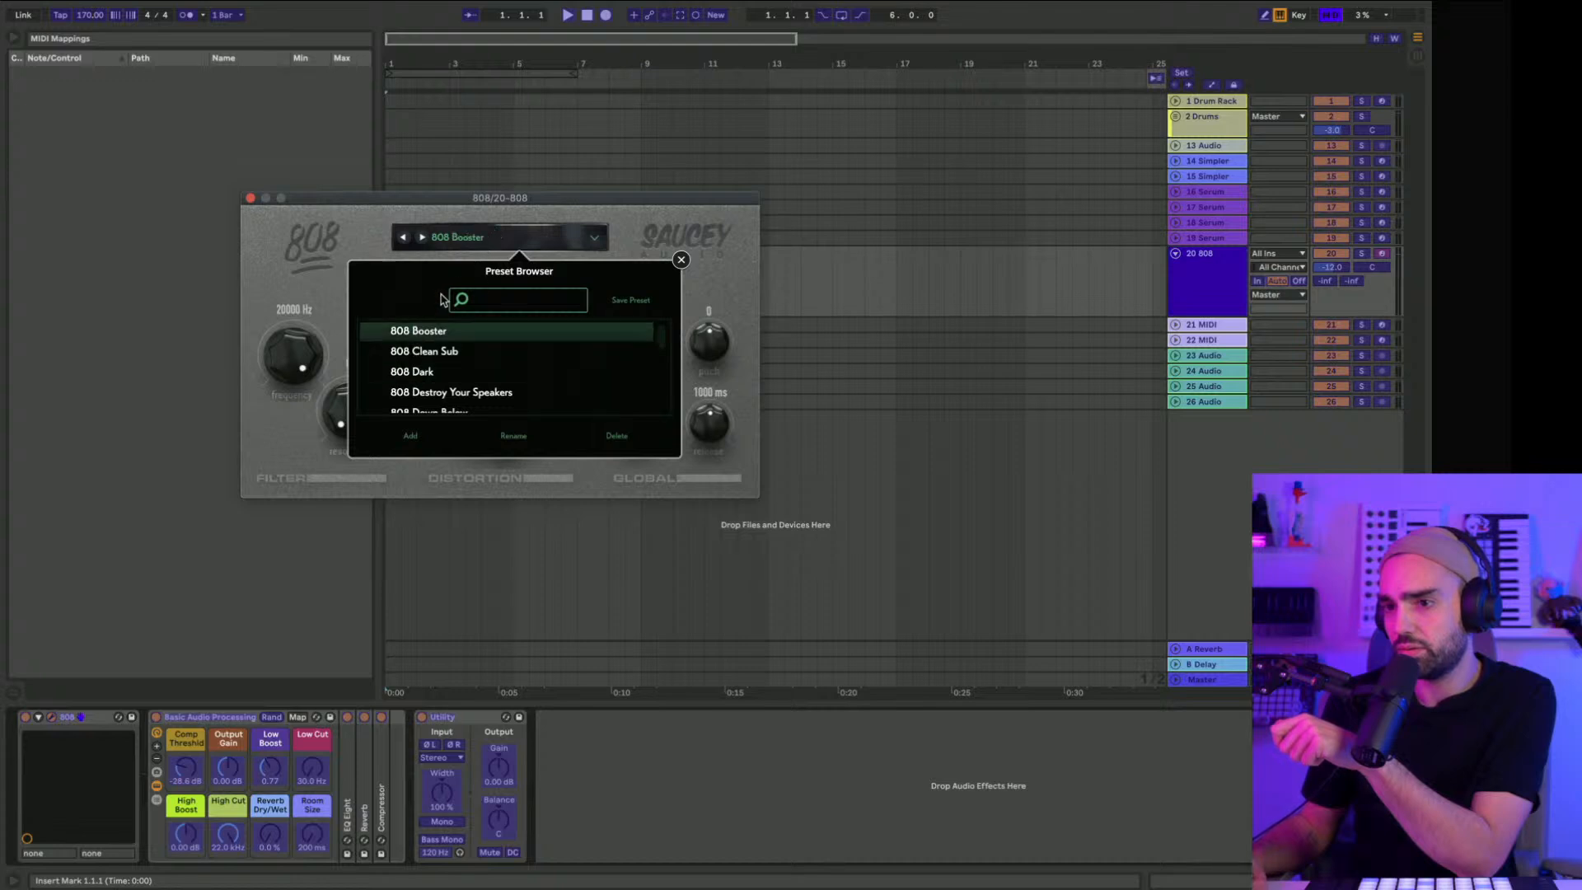
pyautogui.click(590, 234)
pyautogui.press('super+m')
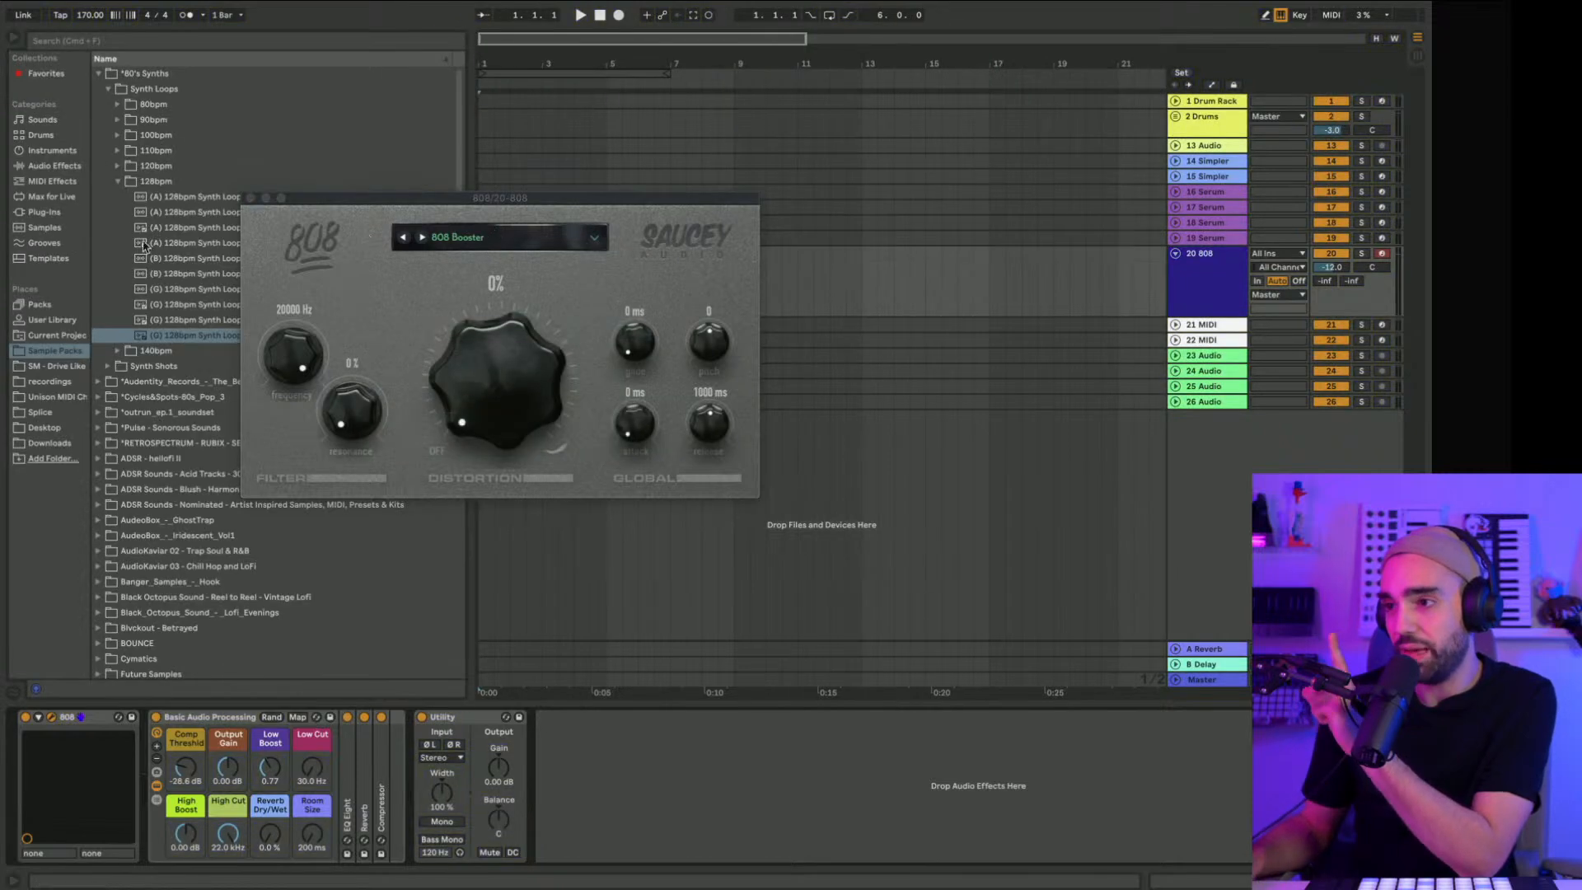
pyautogui.click(250, 197)
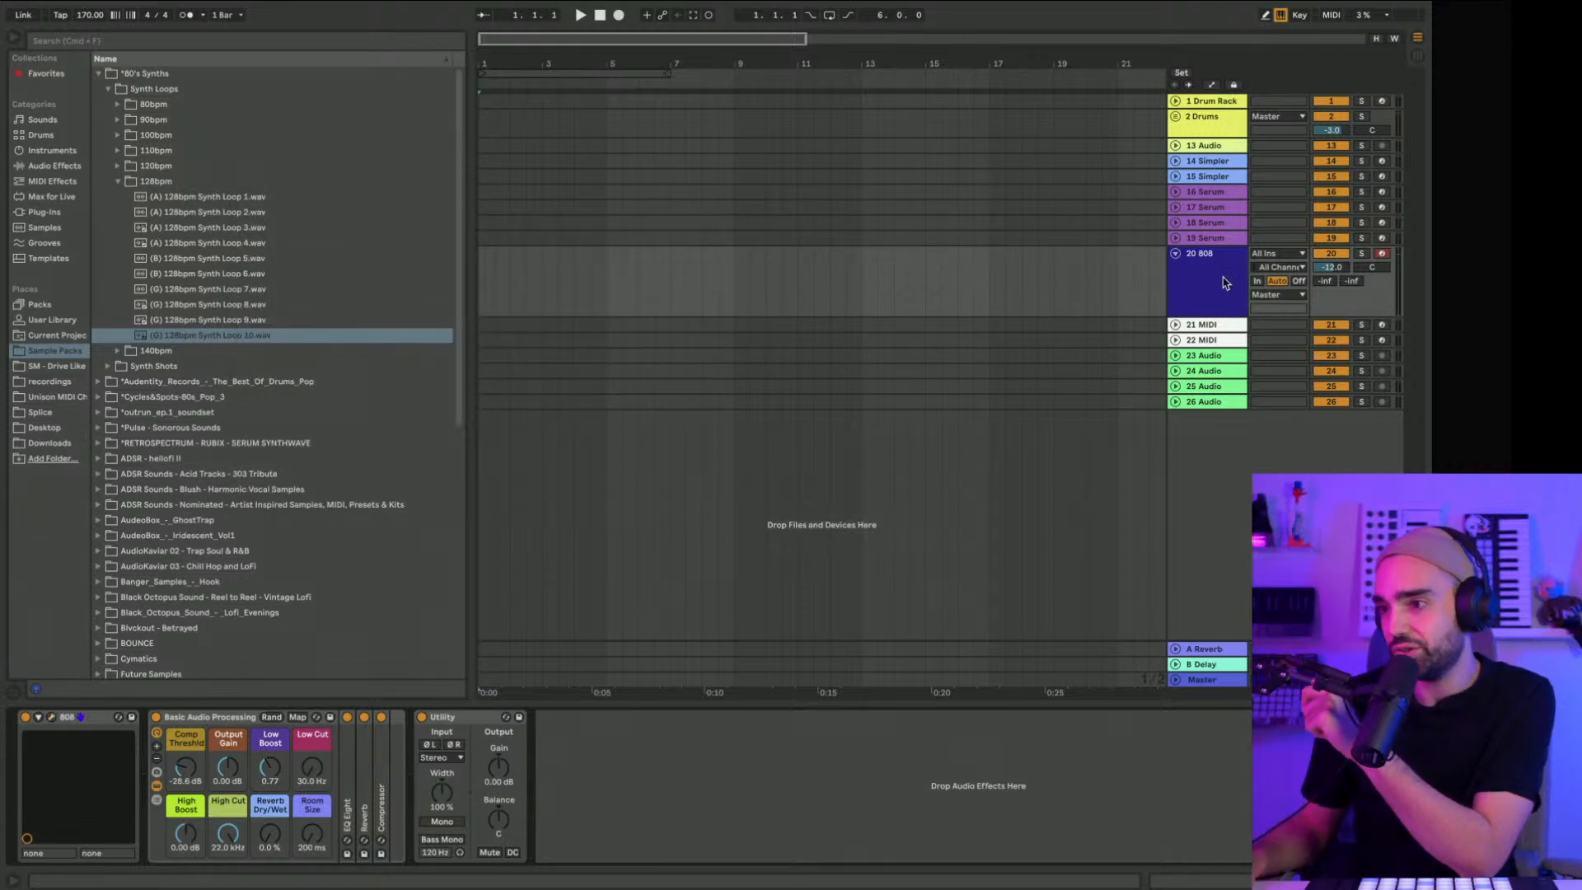
# Step: Place (G) 128bpm Synth Loop 10.wav on audio track 26, starting at bar 1
pyautogui.click(1204, 325)
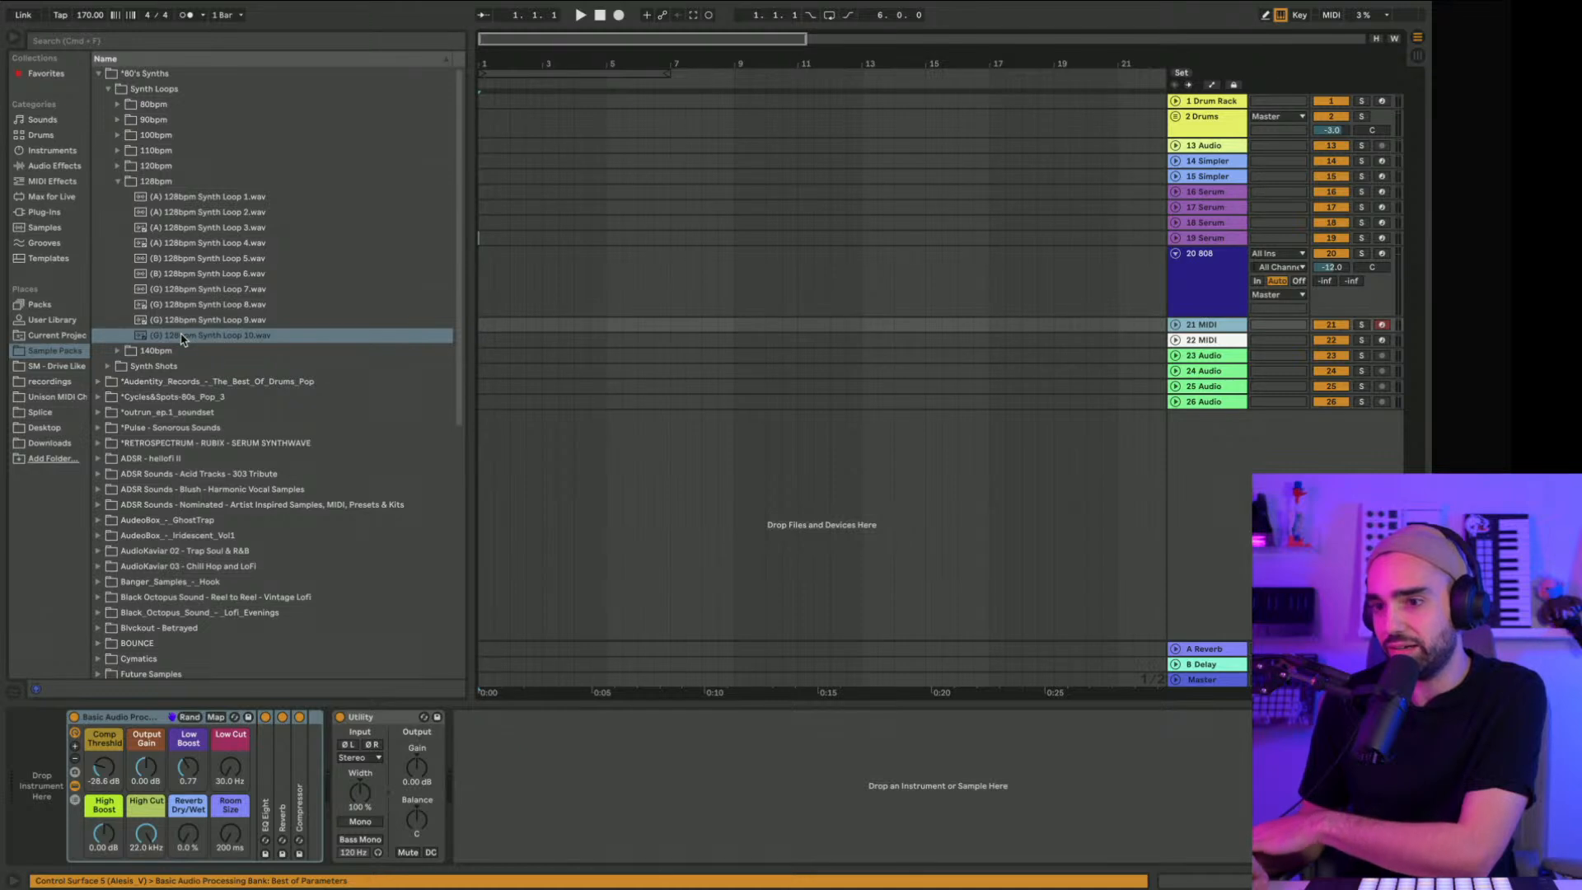
pyautogui.moveTo(176, 336); pyautogui.dragTo(481, 399)
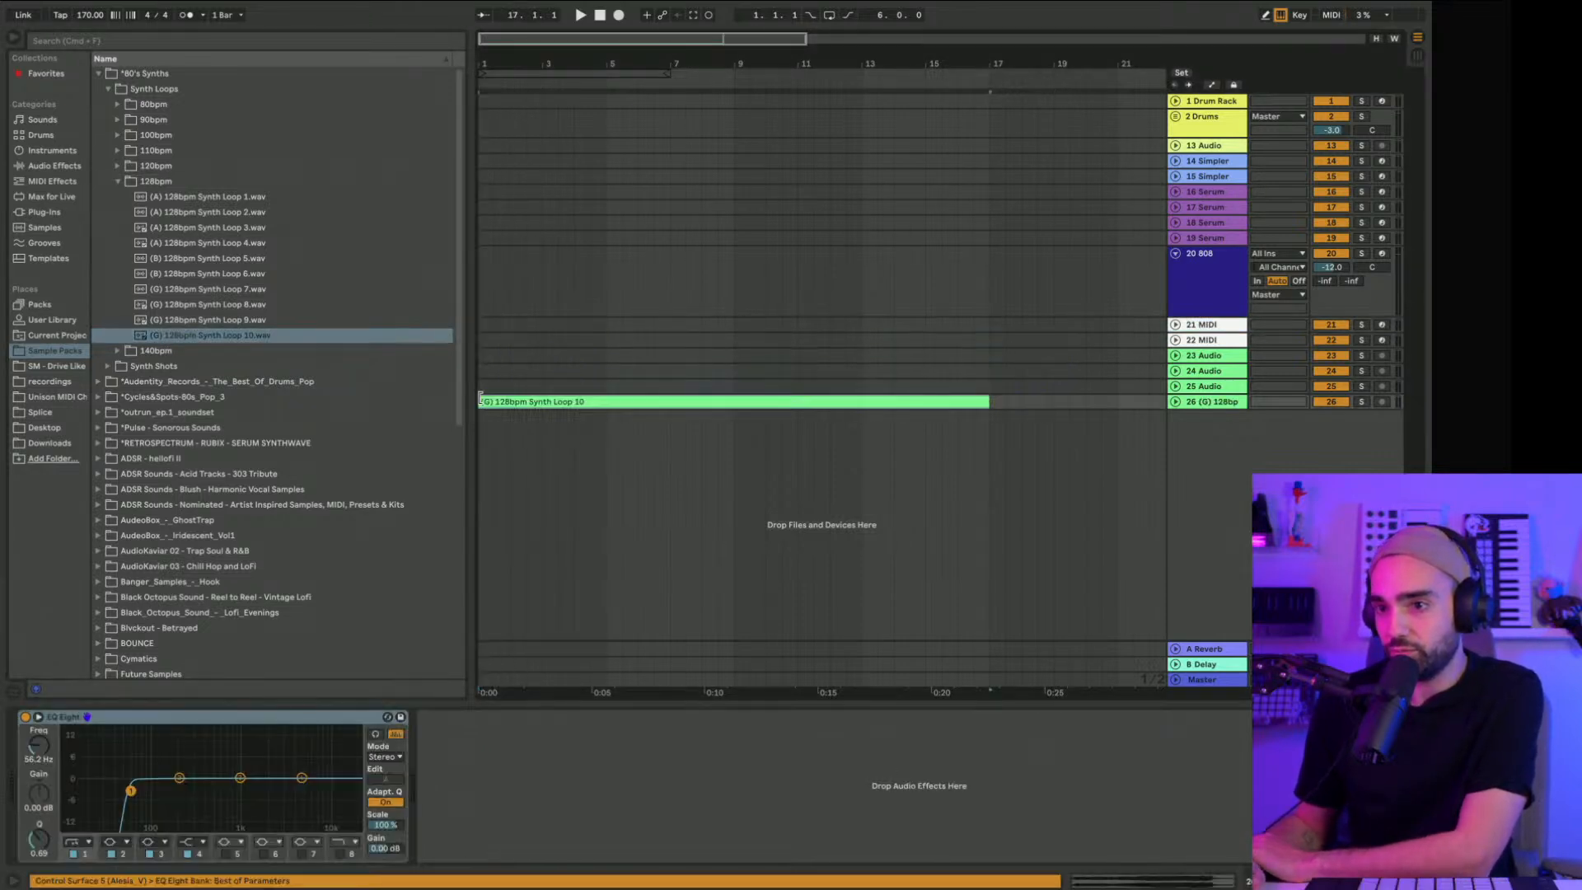
pyautogui.click(503, 403)
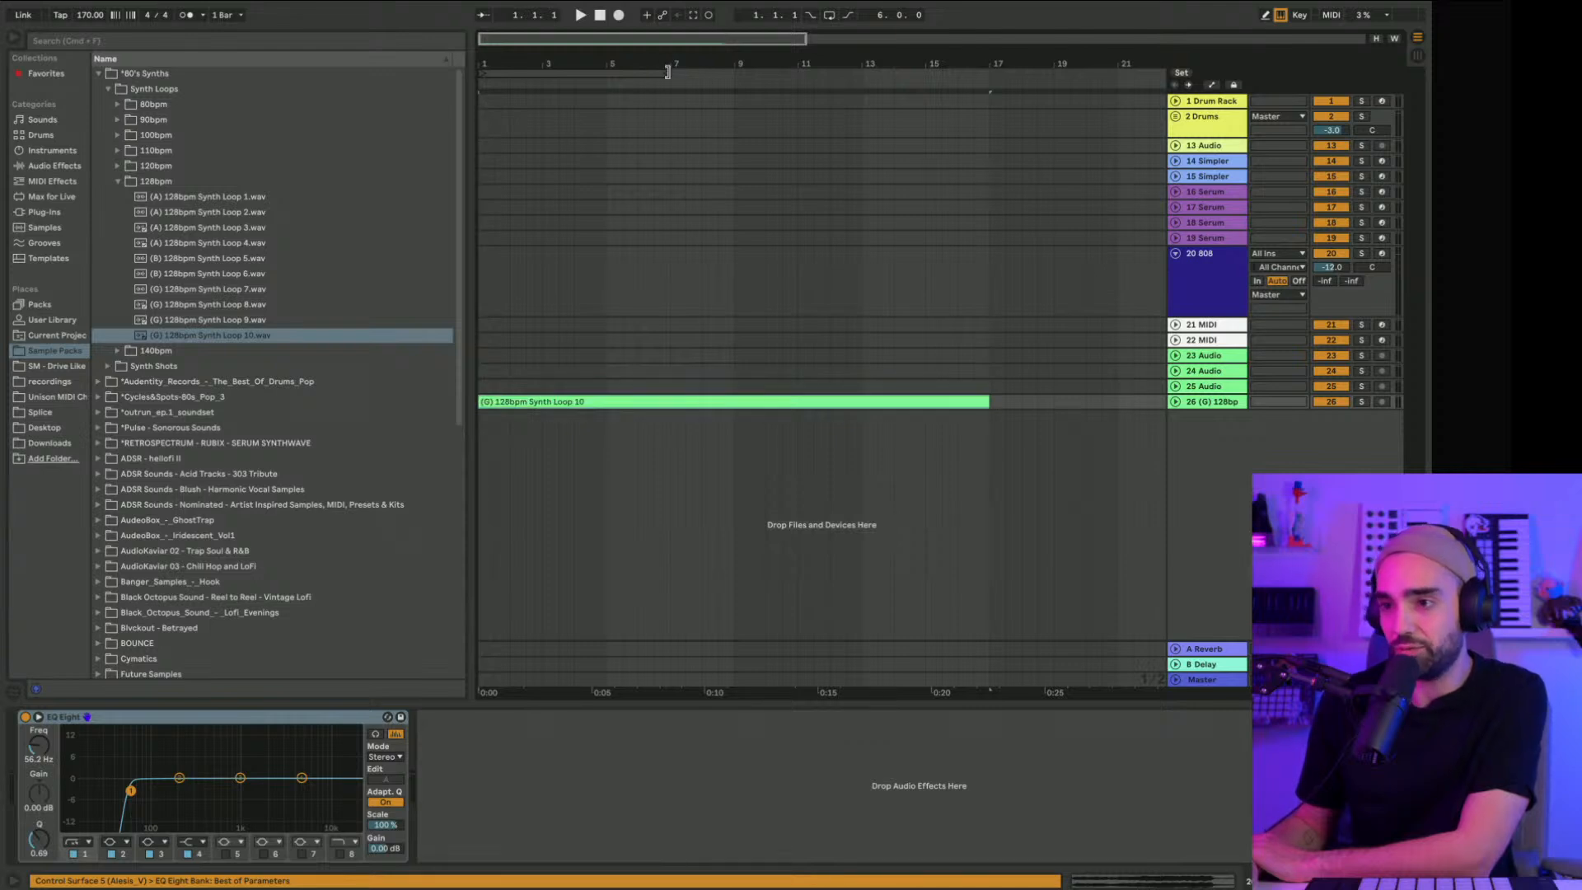
# Step: Extend the arrangement loop to 16 bars to match the synth clip, and hide the browser
pyautogui.moveTo(667, 71); pyautogui.dragTo(985, 110)
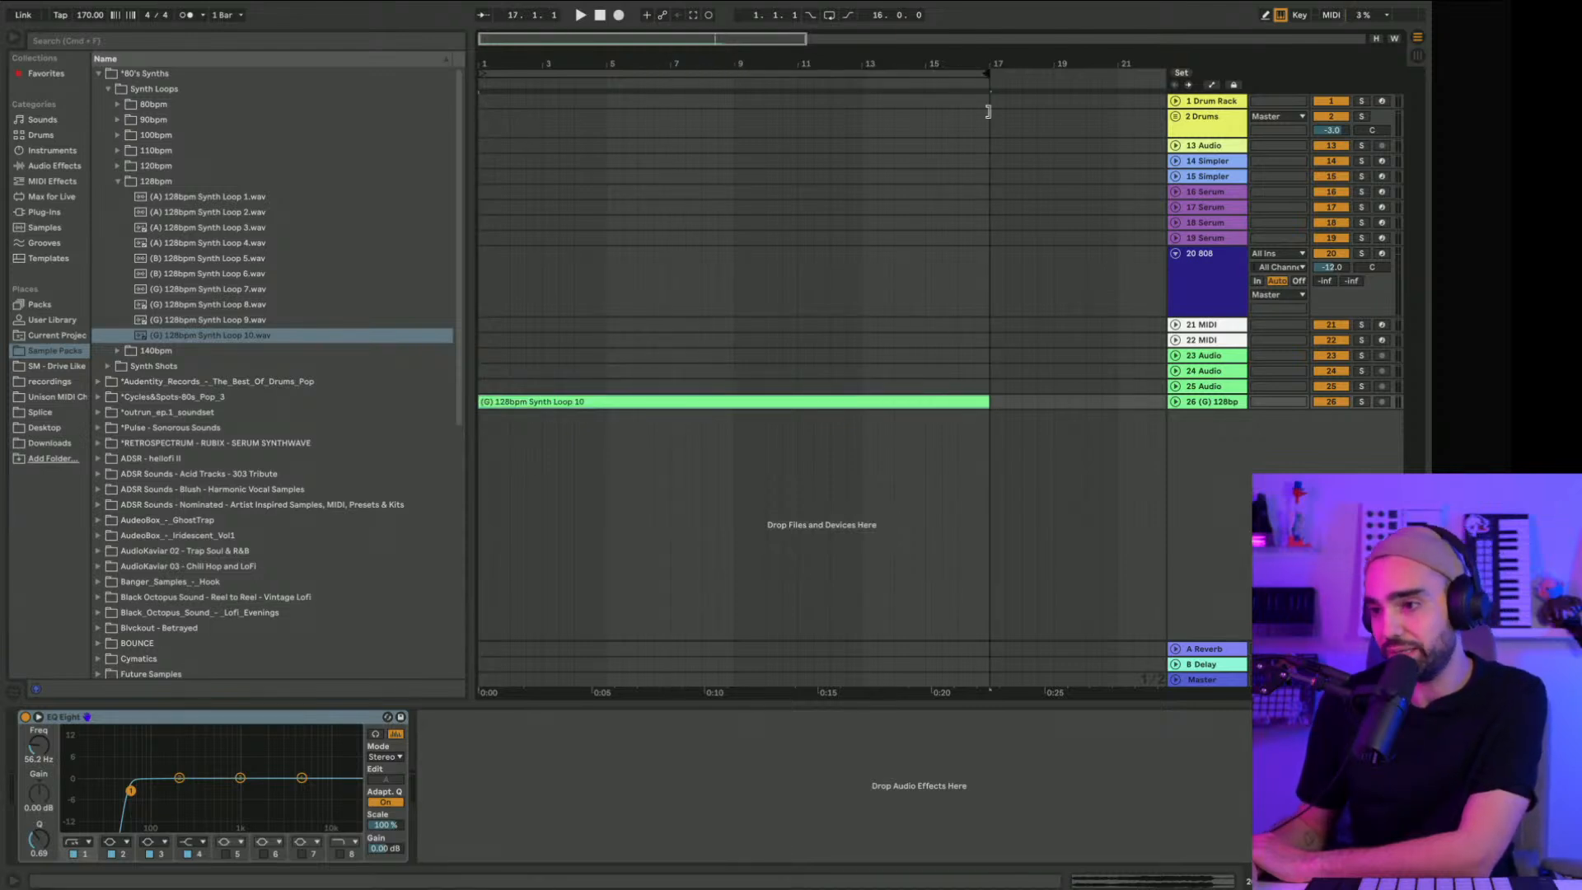
pyautogui.click(780, 78)
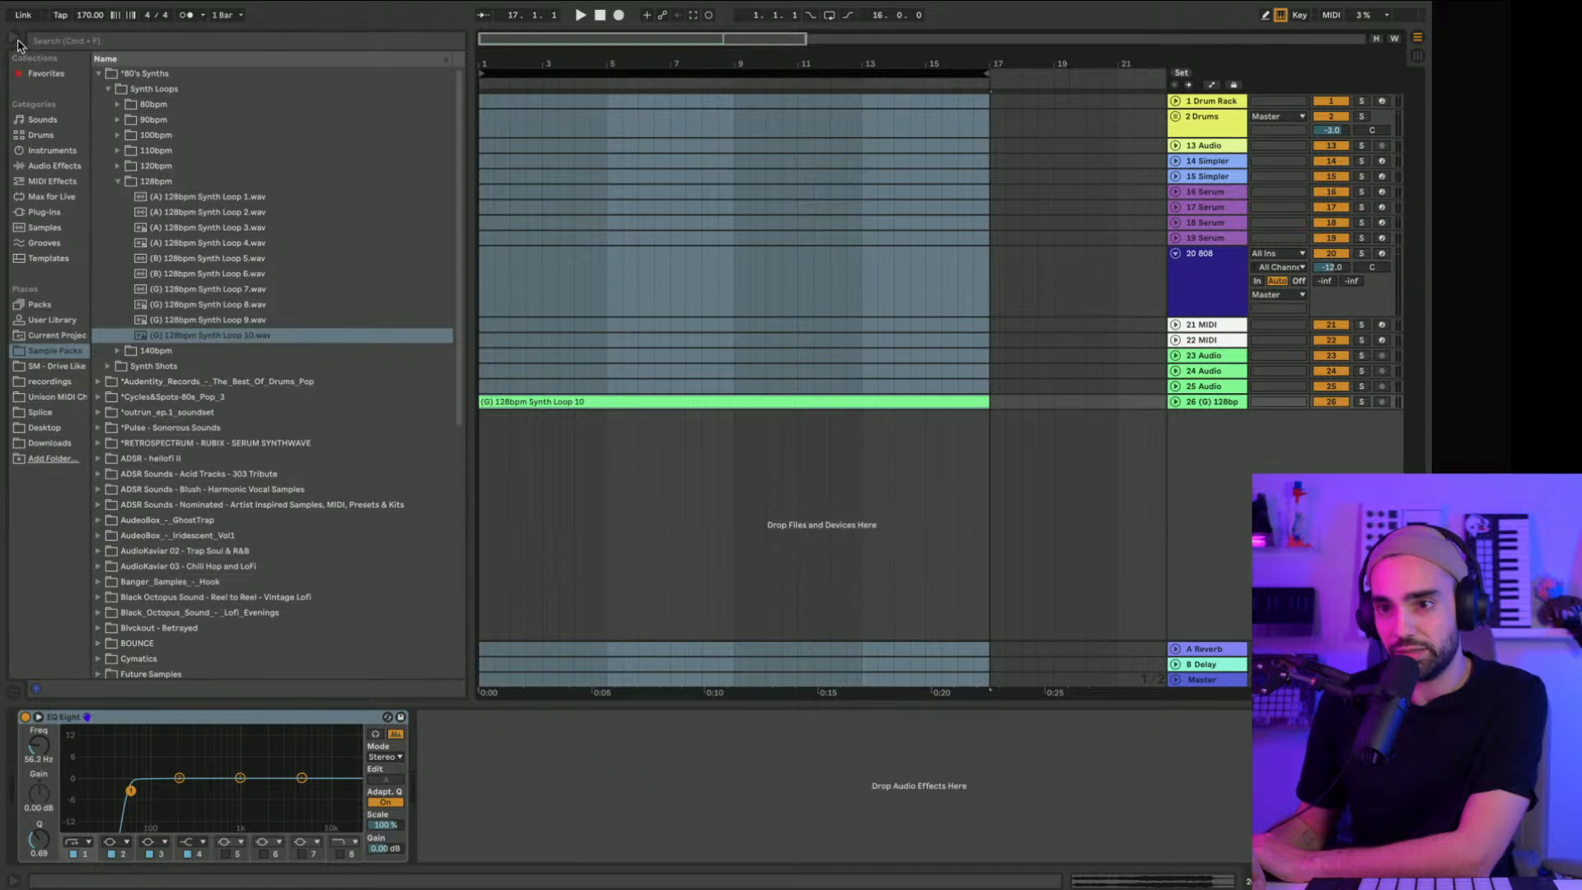
pyautogui.click(15, 41)
pyautogui.press('z')
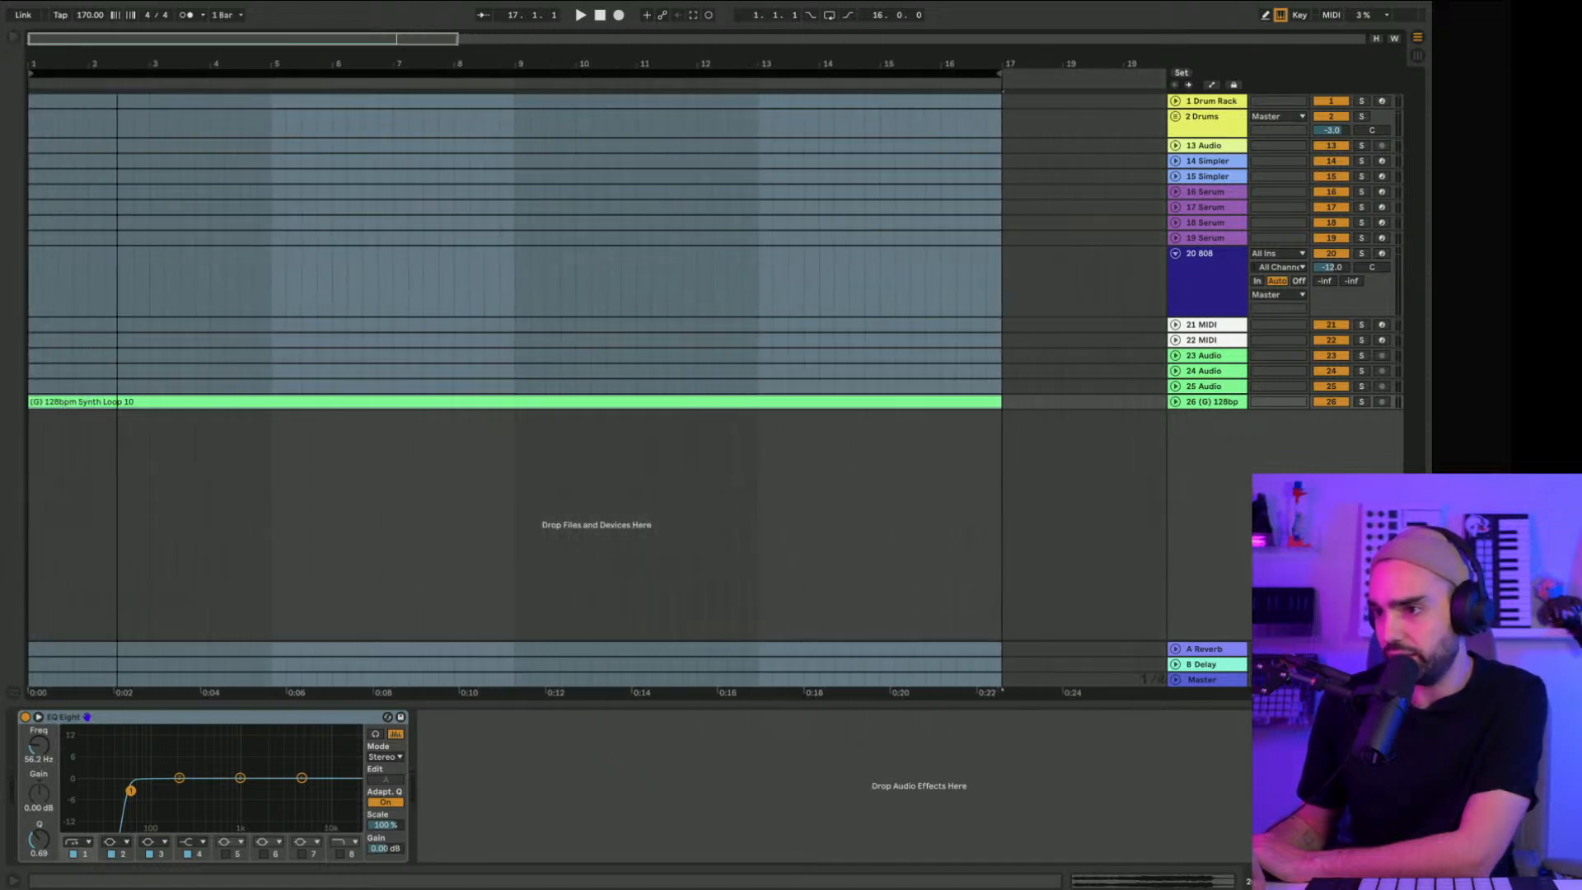
pyautogui.moveTo(117, 63); pyautogui.dragTo(108, 63)
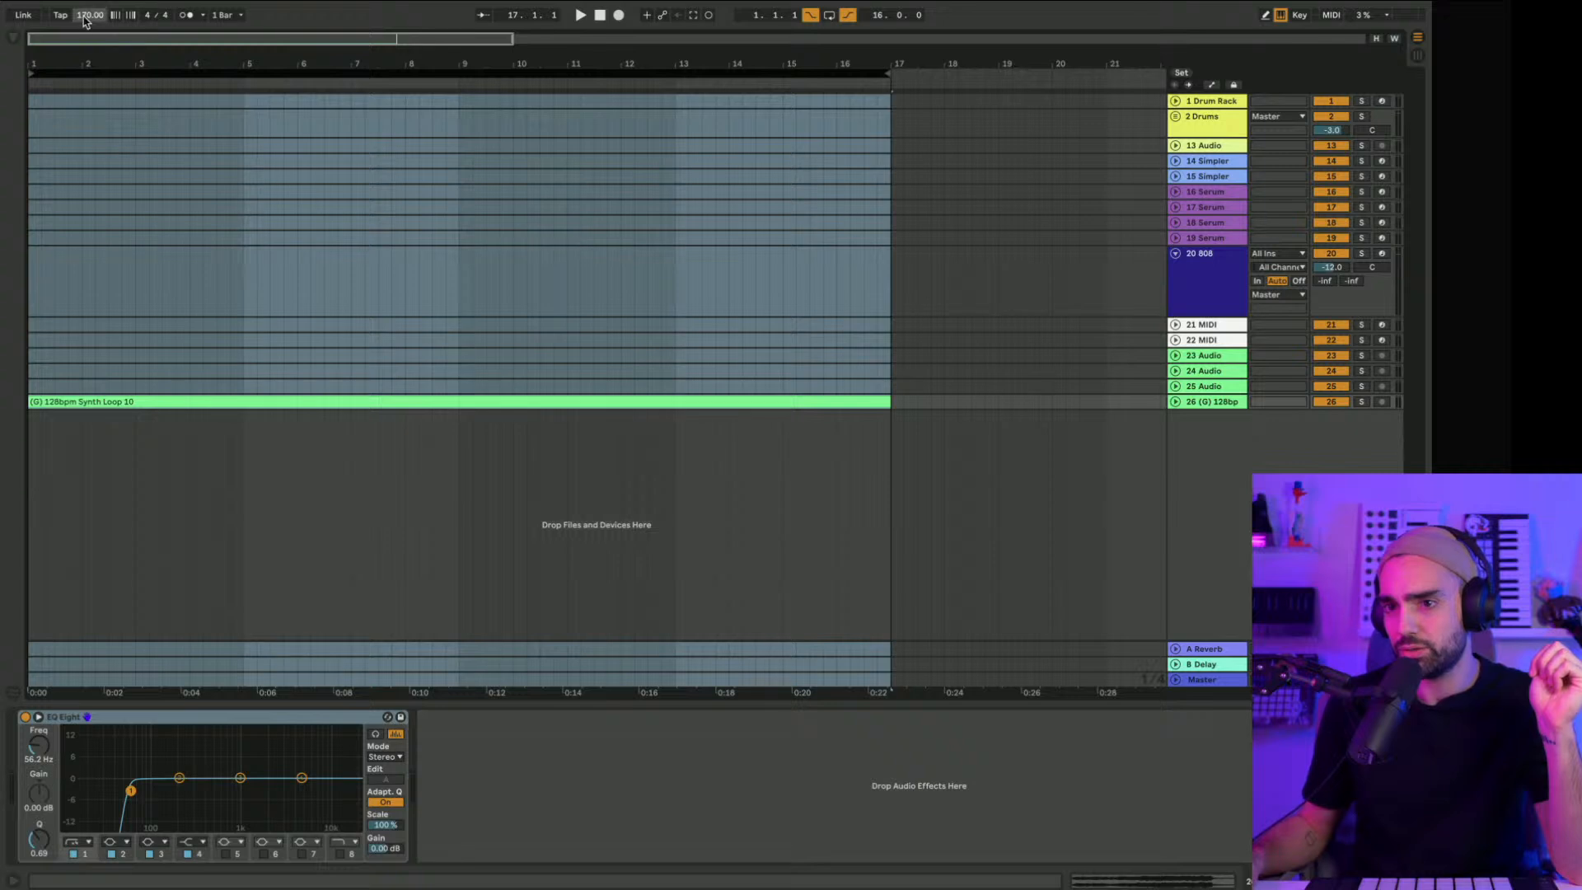
# Step: Set the project tempo to 134 BPM, play the synth loop from the start and unfold track 26
pyautogui.moveTo(85, 20); pyautogui.dragTo(85, 48)
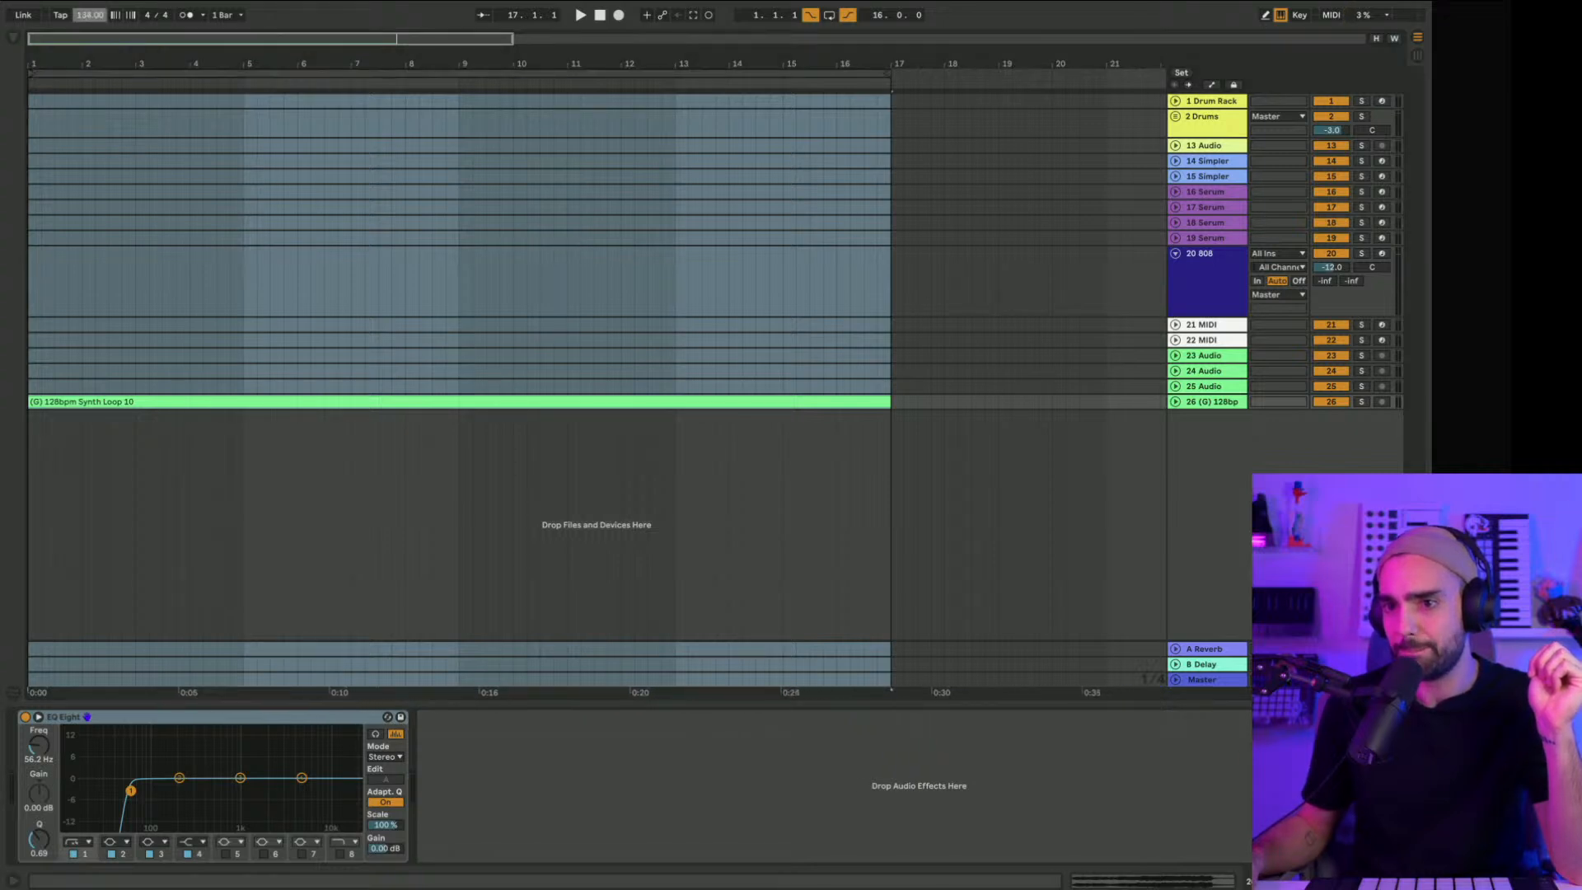
pyautogui.click(602, 17)
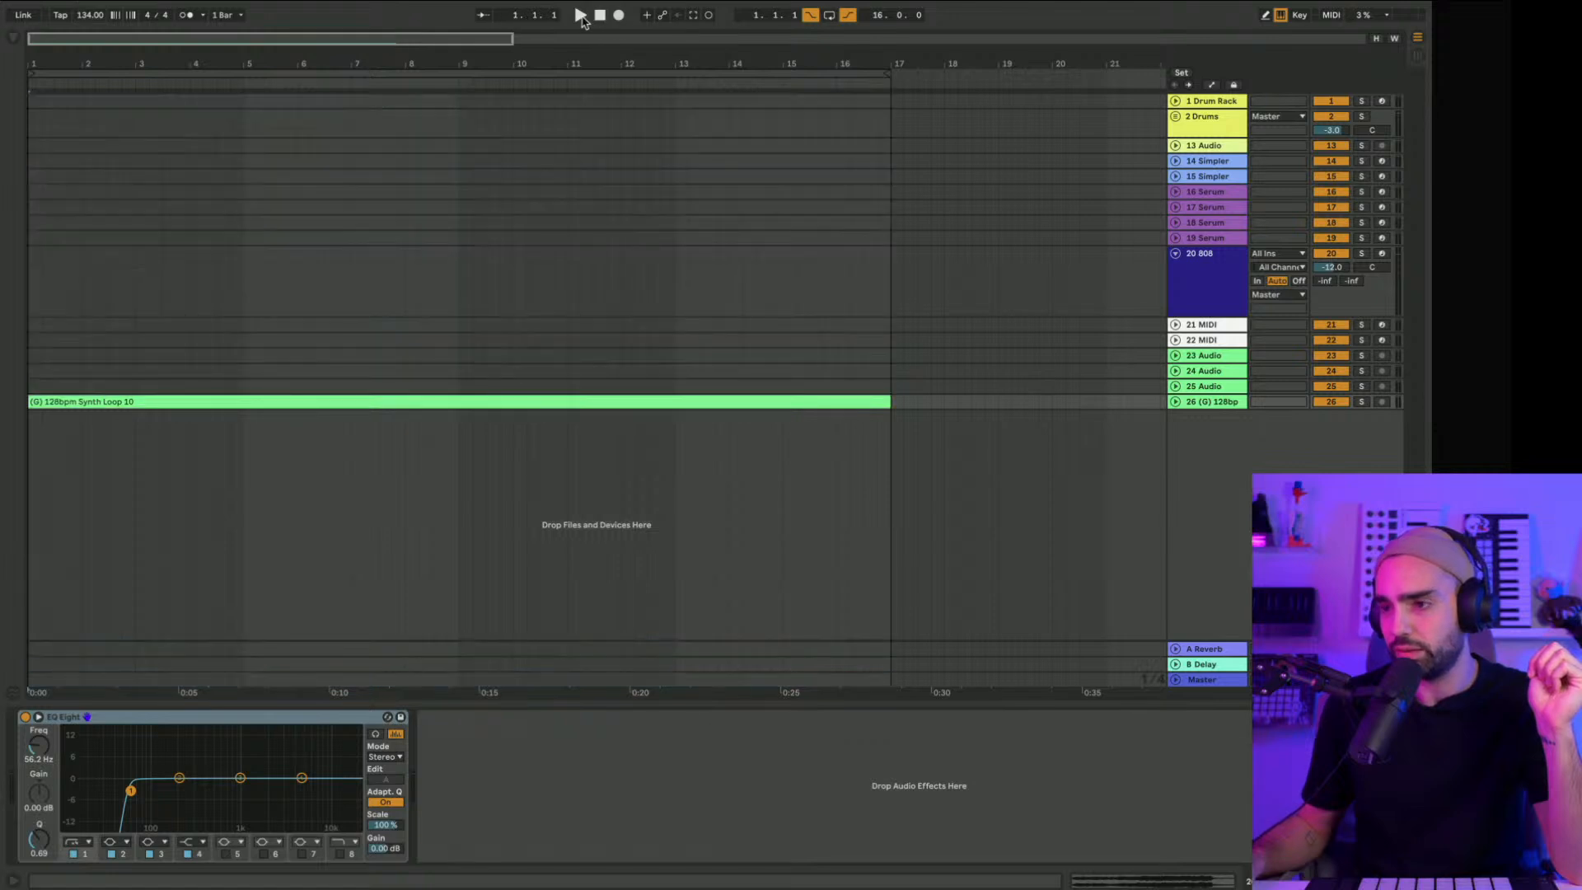
pyautogui.click(581, 16)
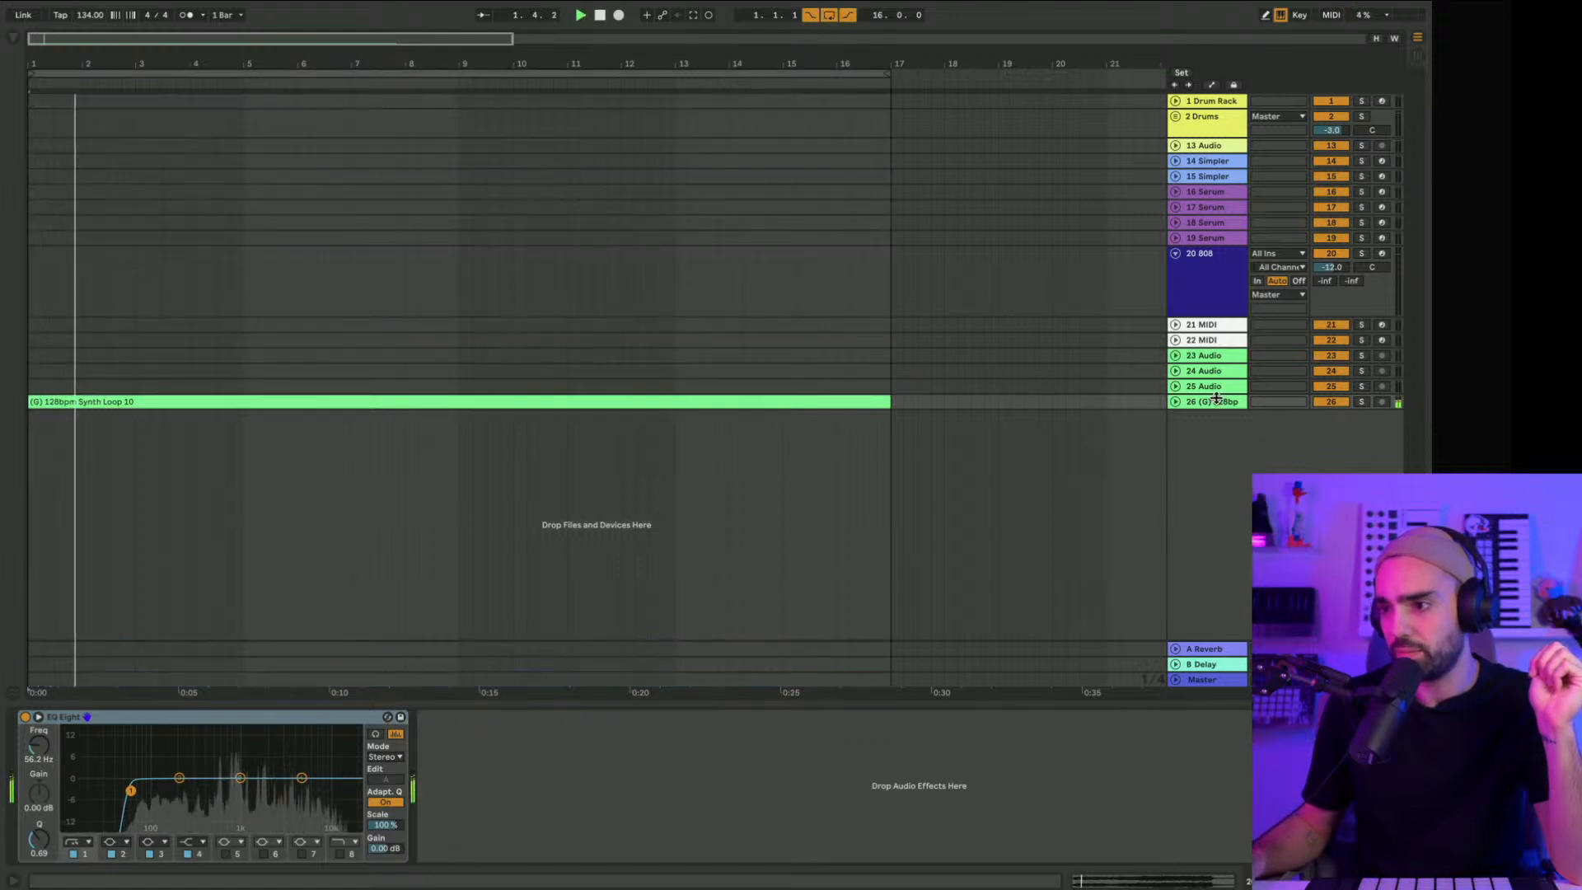
pyautogui.click(1176, 402)
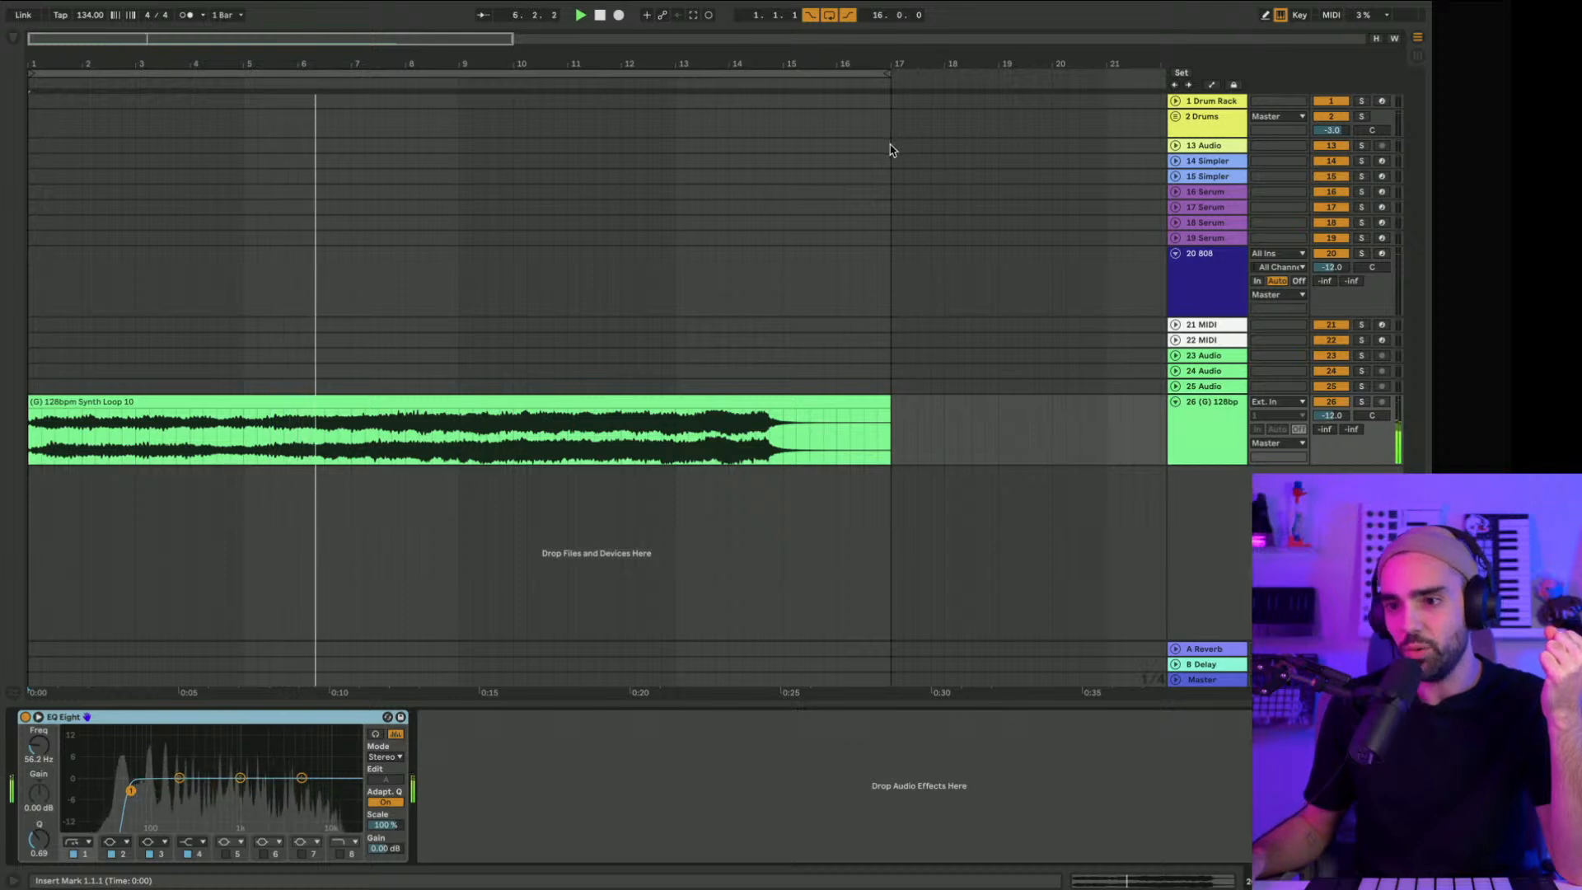
# Step: Stop playback, shorten the arrangement loop to the first 4 bars and play that section
pyautogui.click(882, 78)
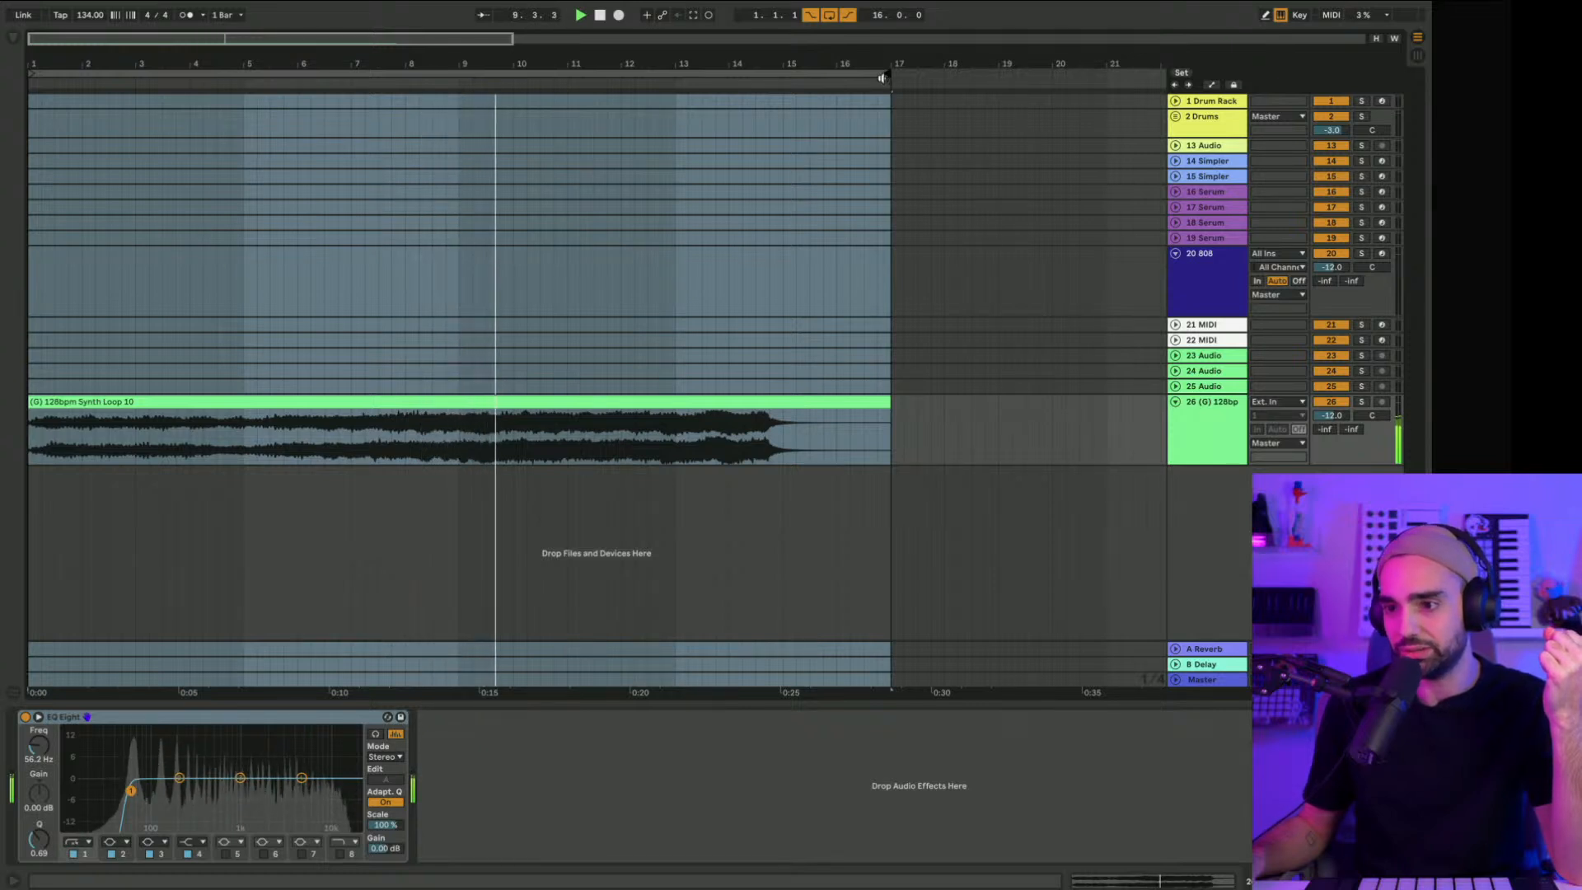
pyautogui.press('space')
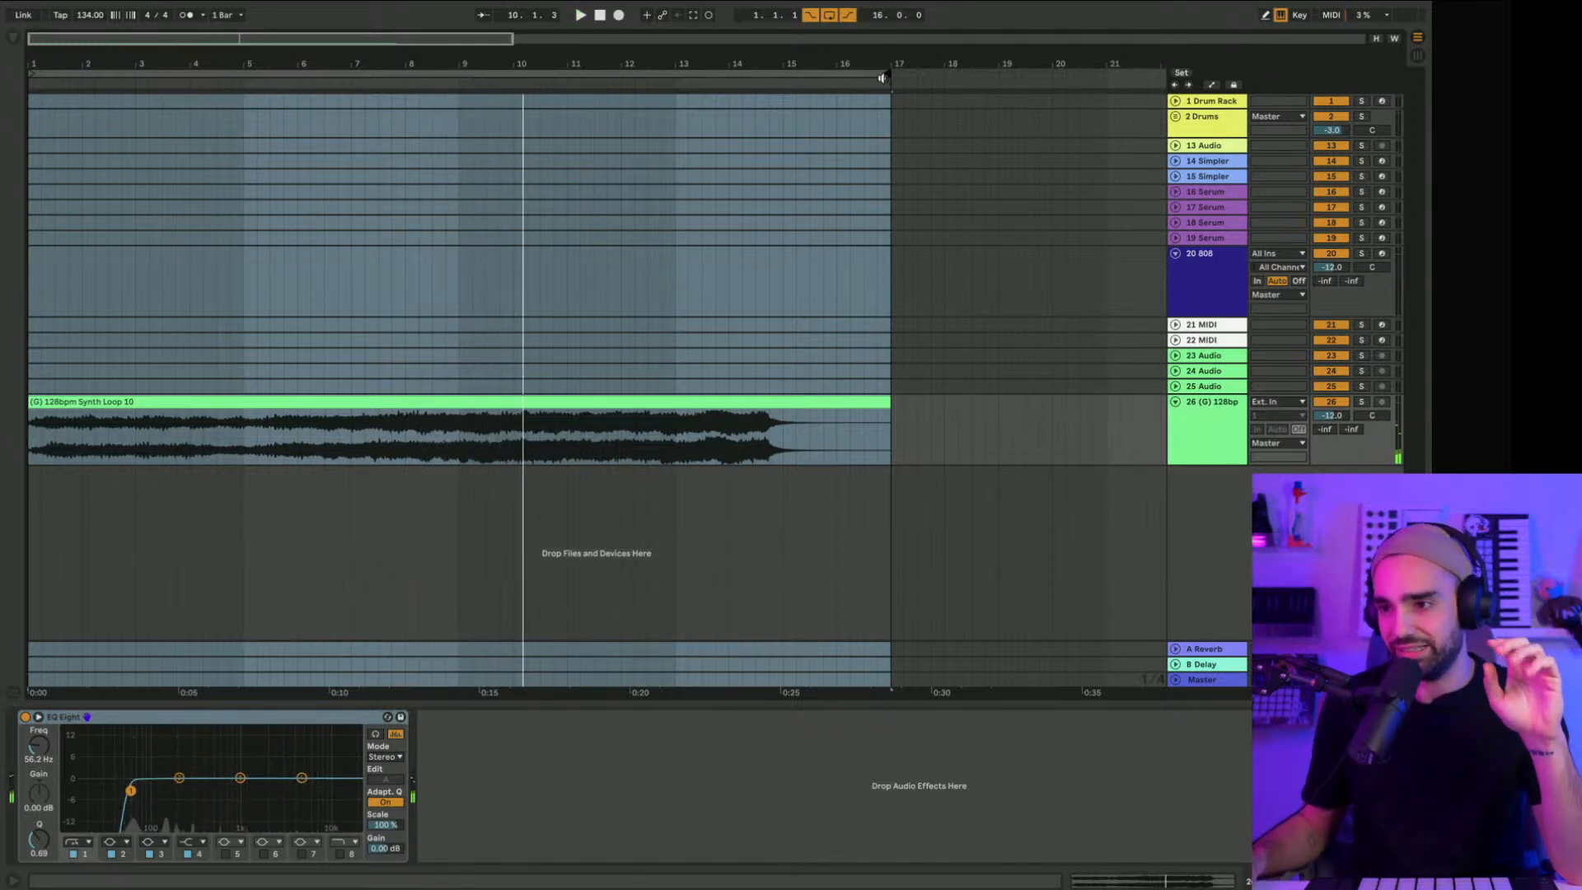
pyautogui.moveTo(881, 79); pyautogui.dragTo(238, 59)
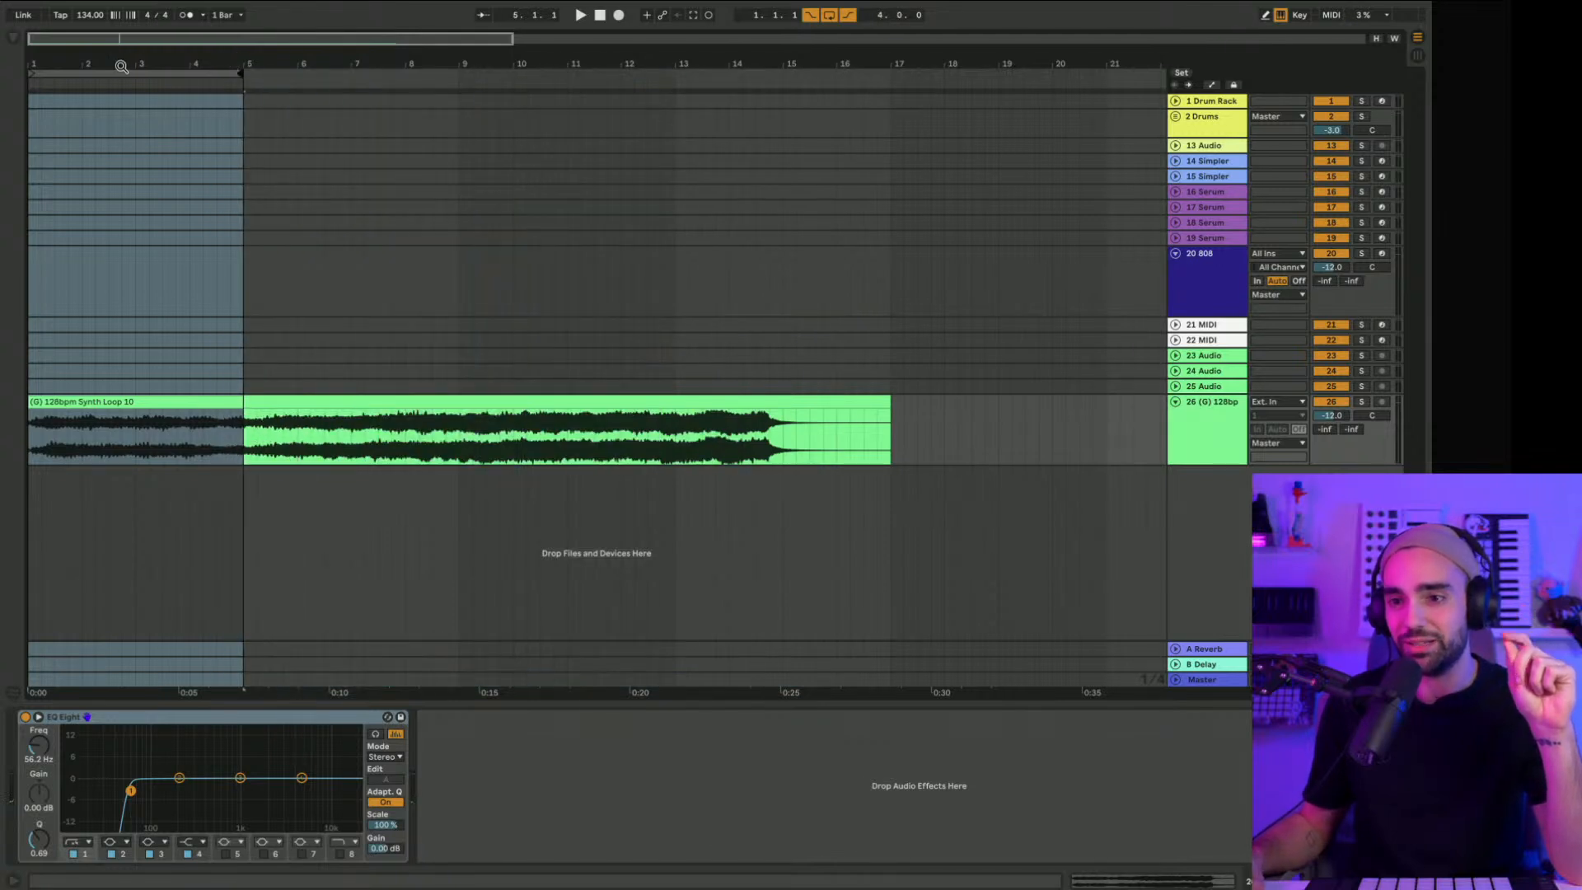
pyautogui.moveTo(117, 66); pyautogui.dragTo(226, 60)
pyautogui.press('space')
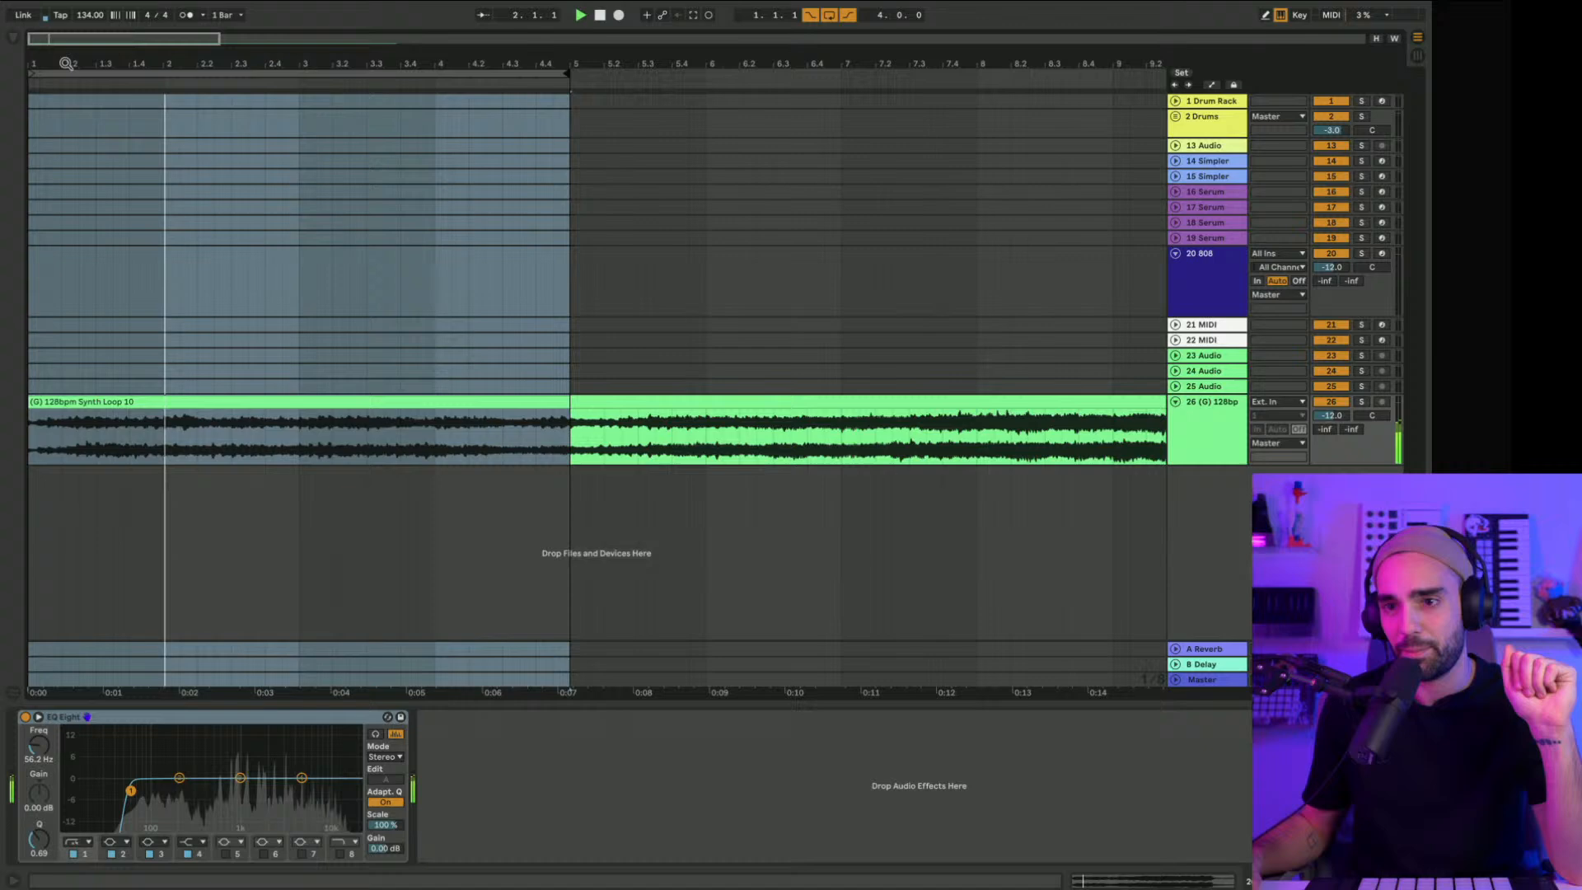
# Step: Show the browser again, add Freakshow Industries' Dumpster Fire Audio Unit to track 26 and reposition its window
pyautogui.click(14, 38)
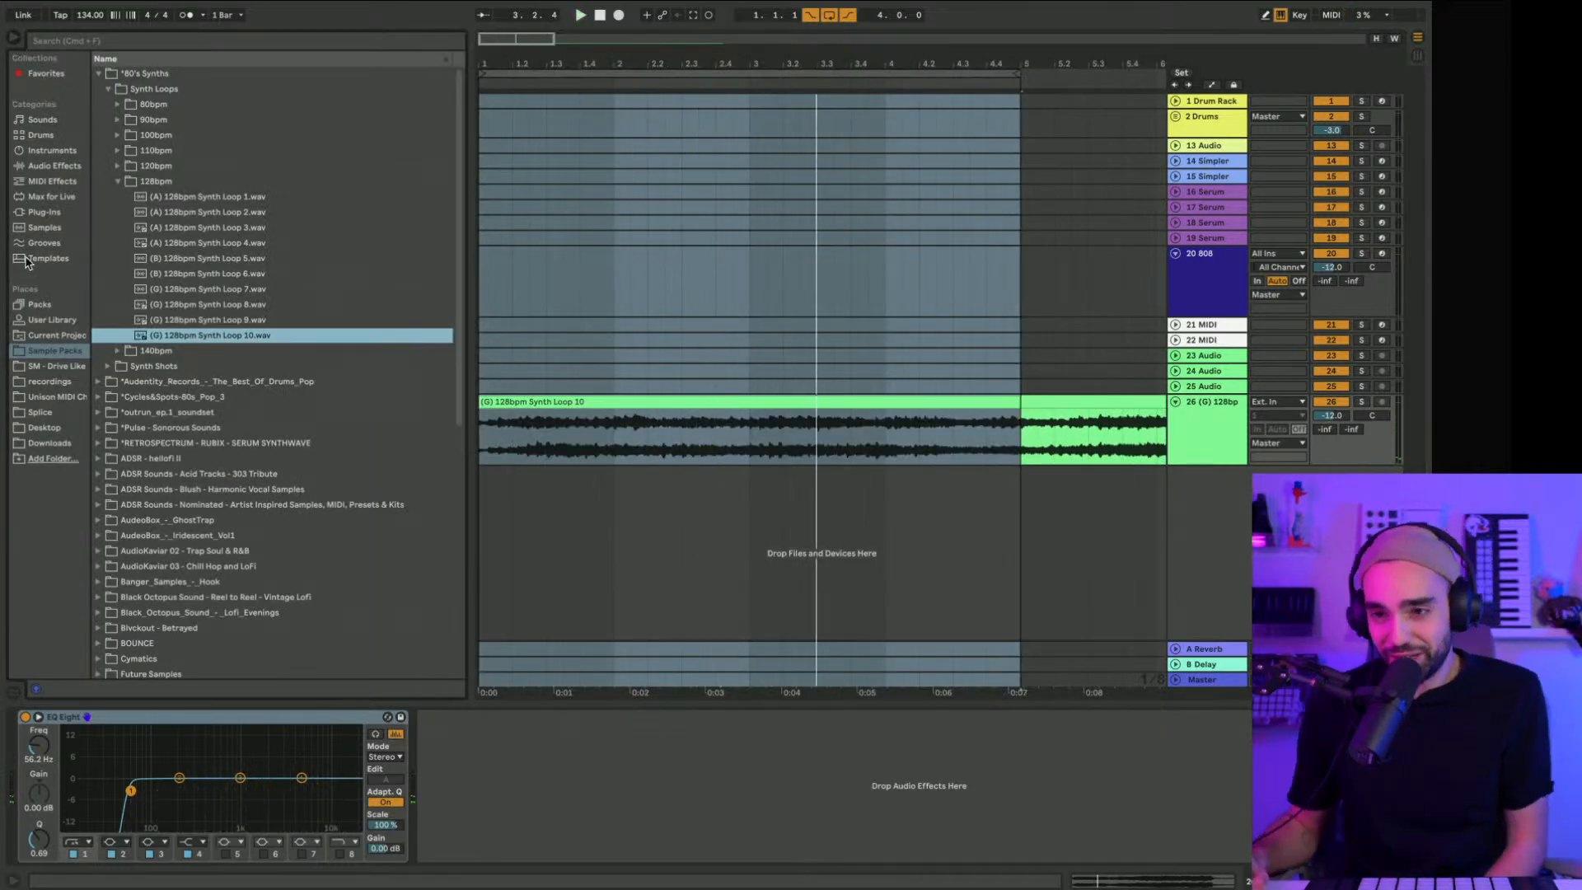
pyautogui.click(39, 213)
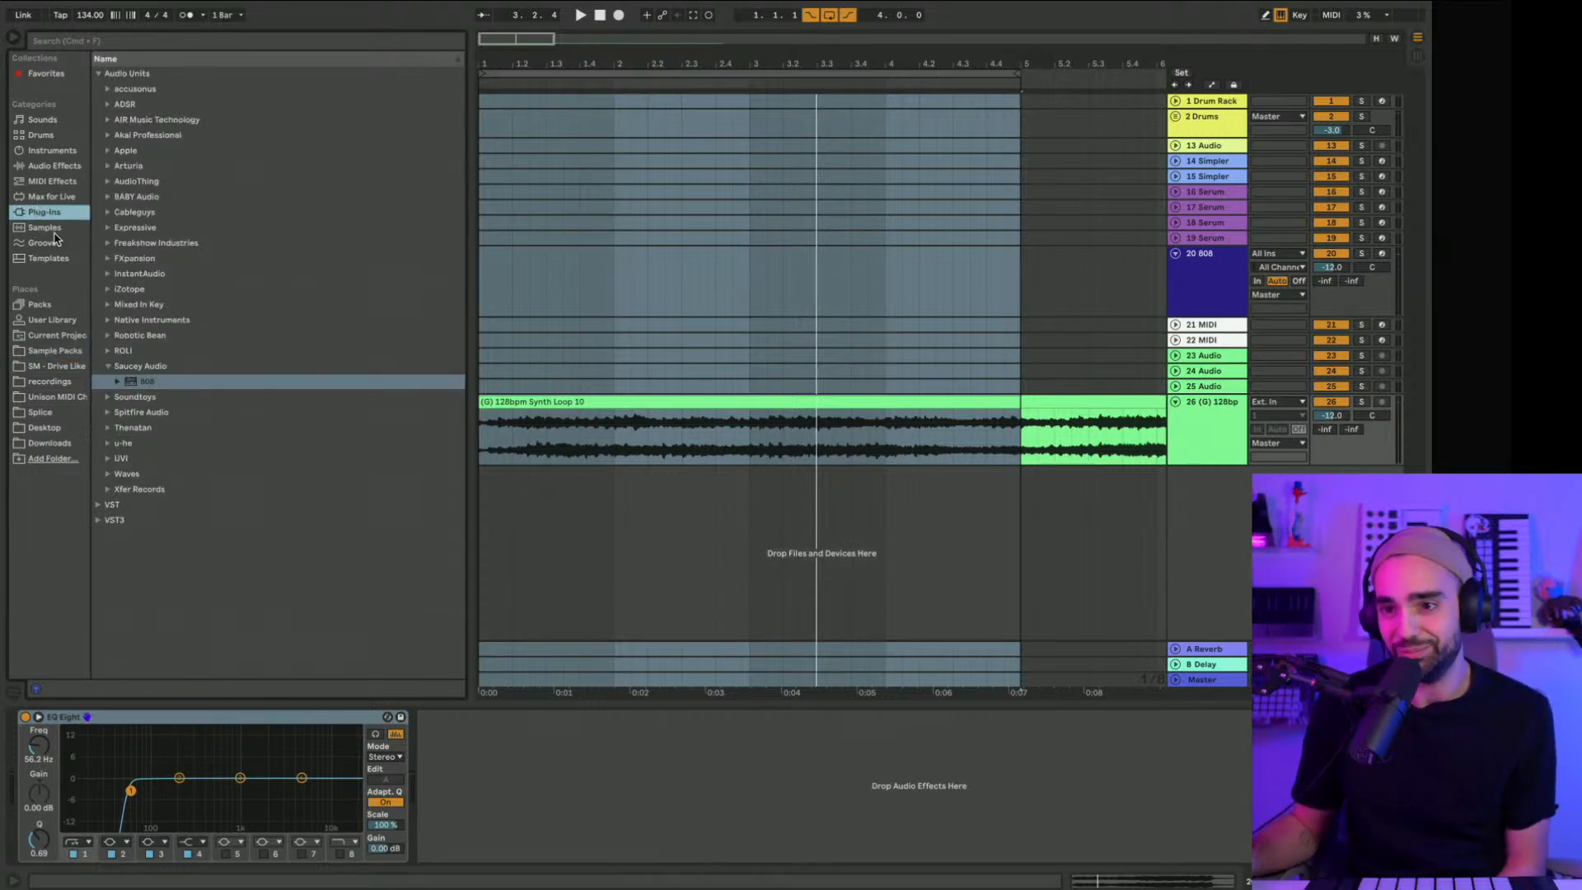
pyautogui.click(107, 244)
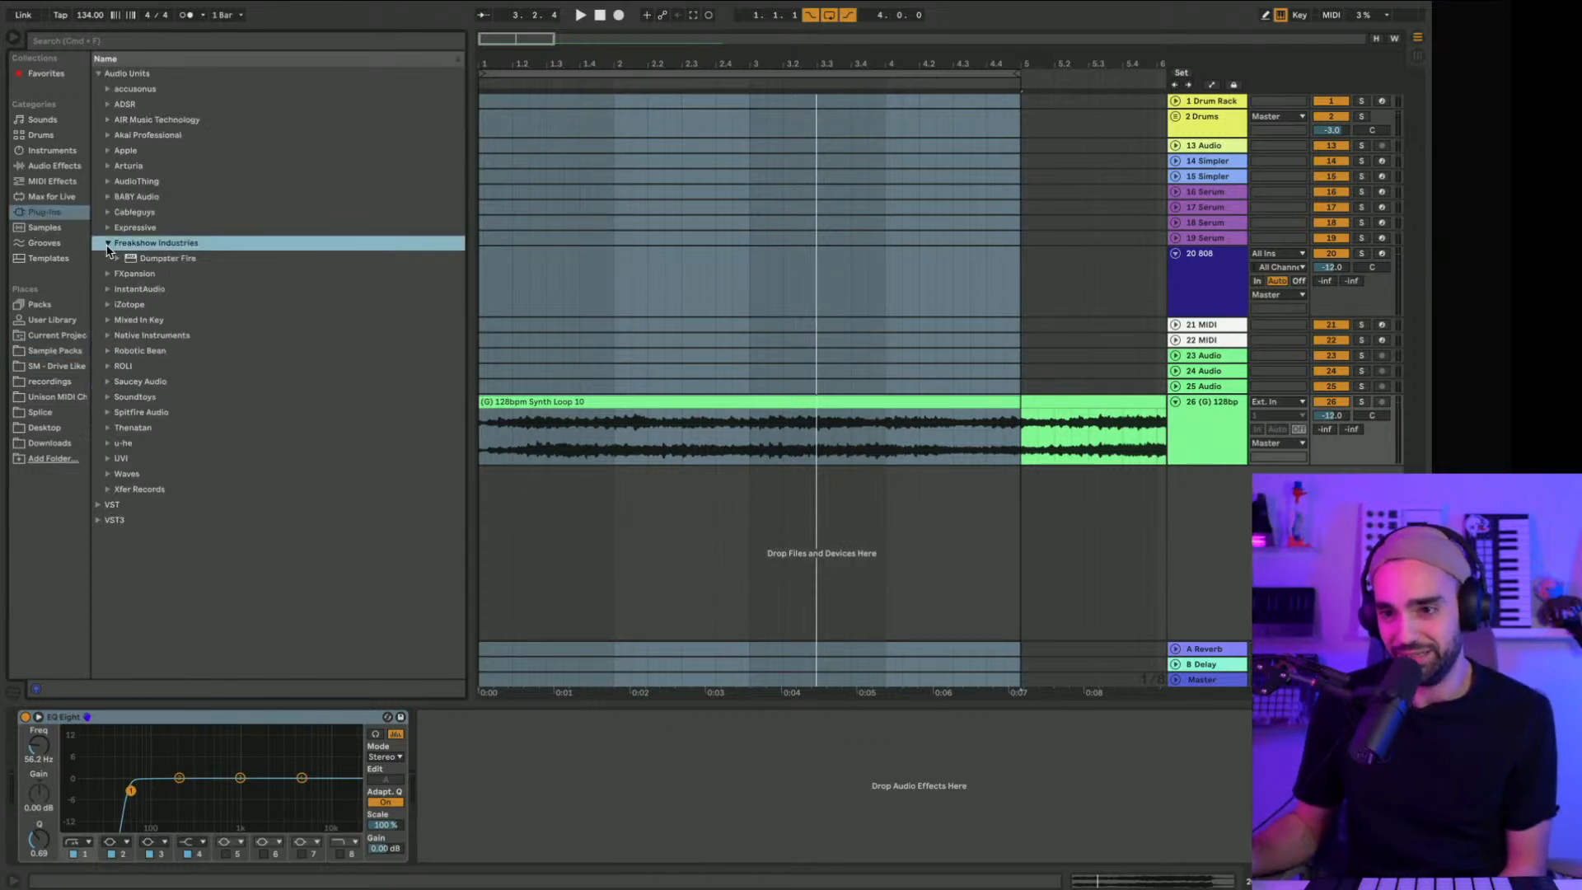
pyautogui.moveTo(137, 262); pyautogui.dragTo(609, 437)
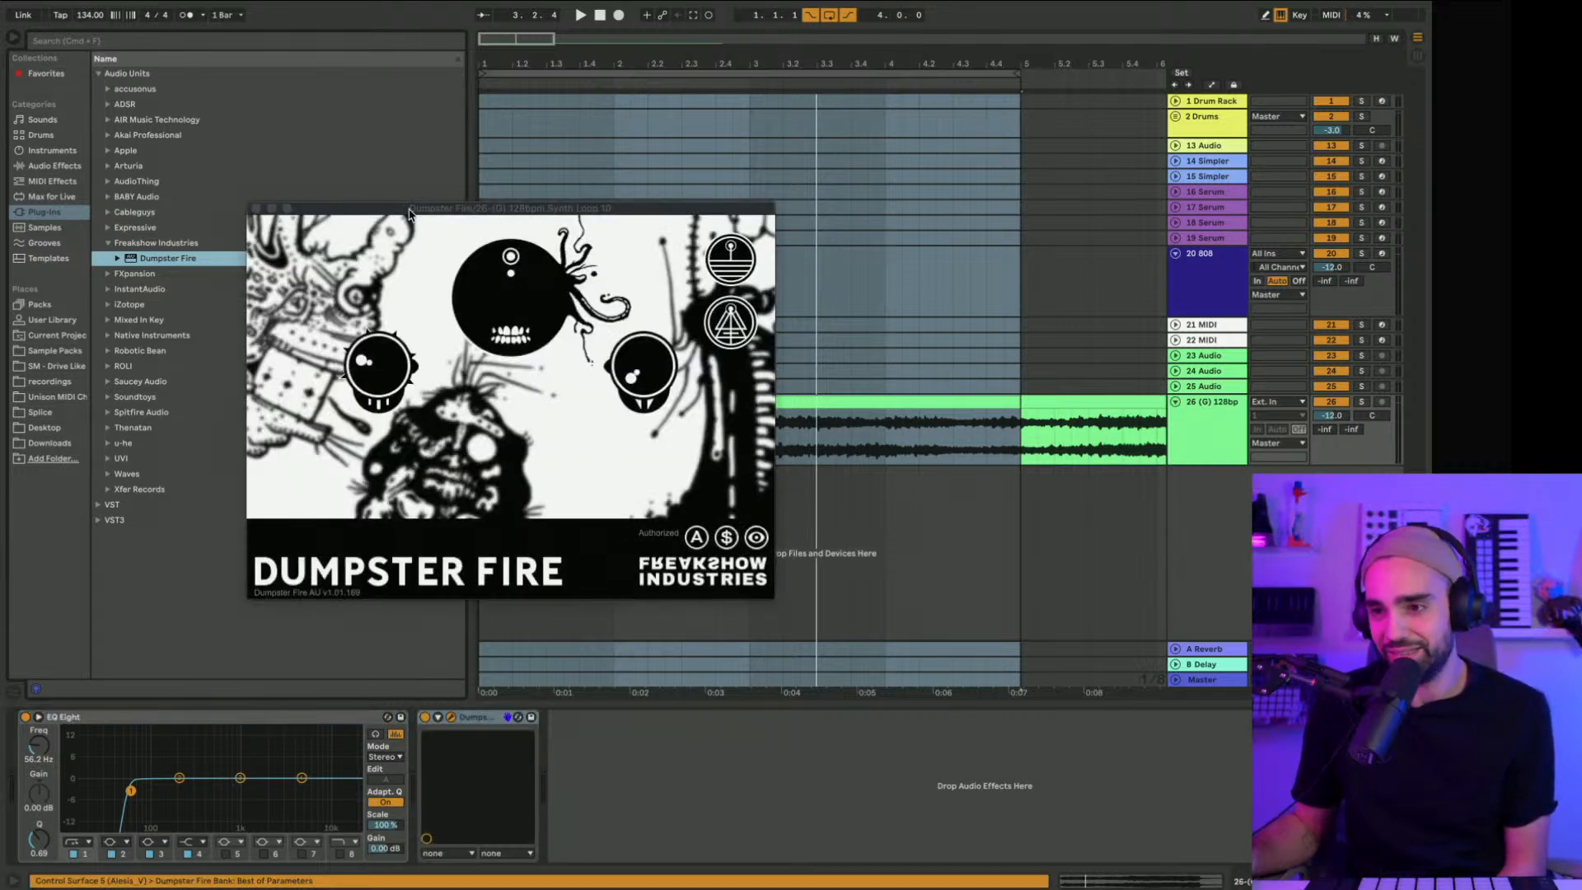
pyautogui.moveTo(409, 214); pyautogui.dragTo(375, 191)
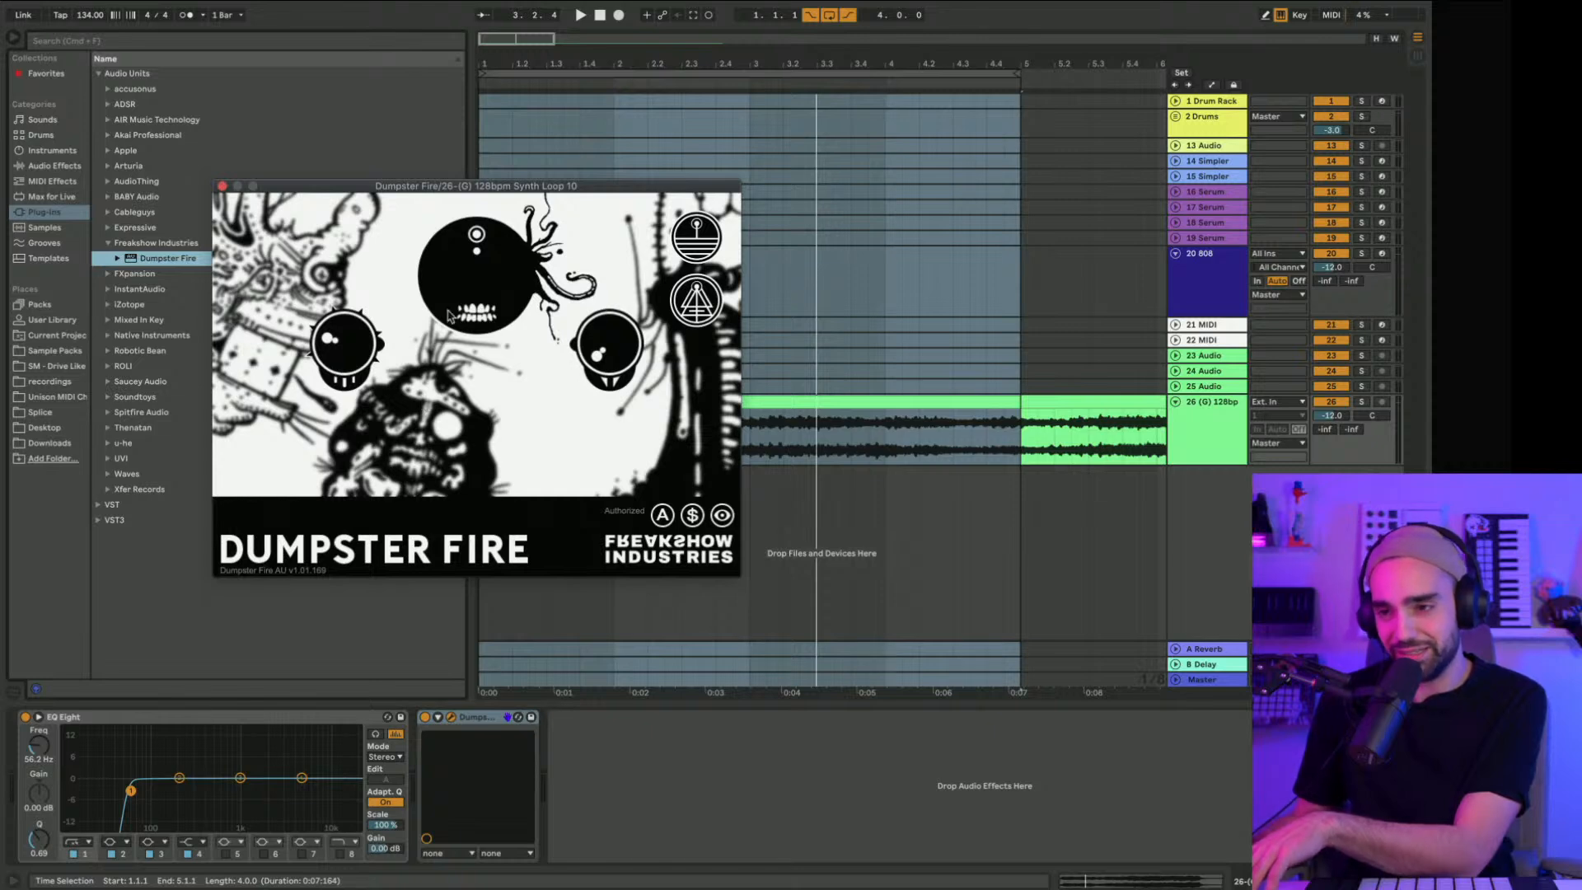
pyautogui.moveTo(404, 187); pyautogui.dragTo(379, 185)
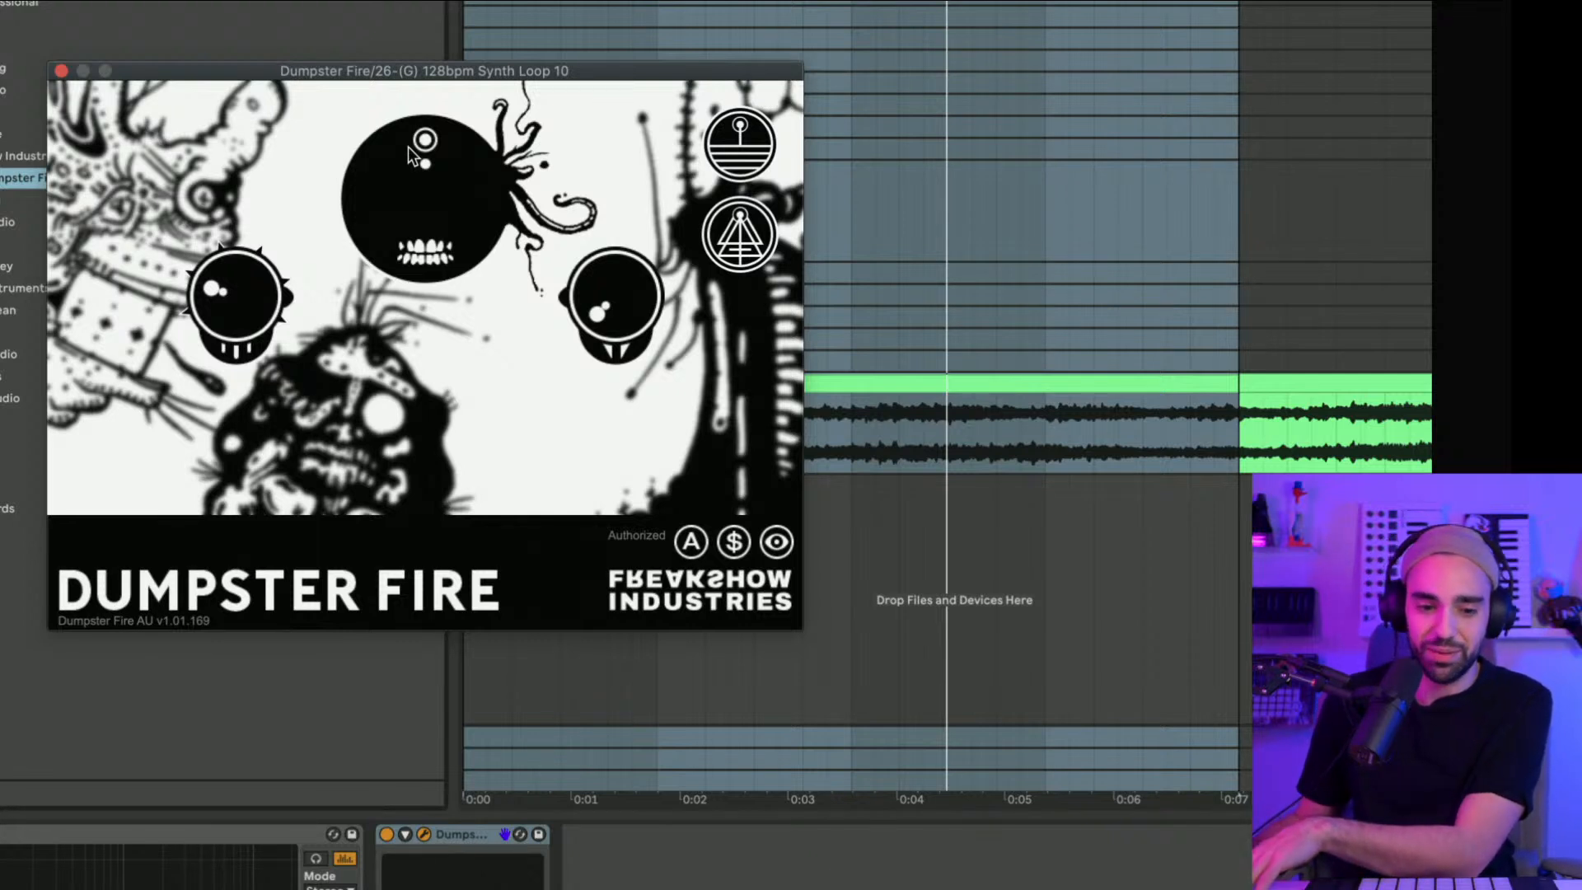
# Step: Play the looped section and try sweeping Dumpster Fire's large eye through its range, down and back up
pyautogui.press('space')
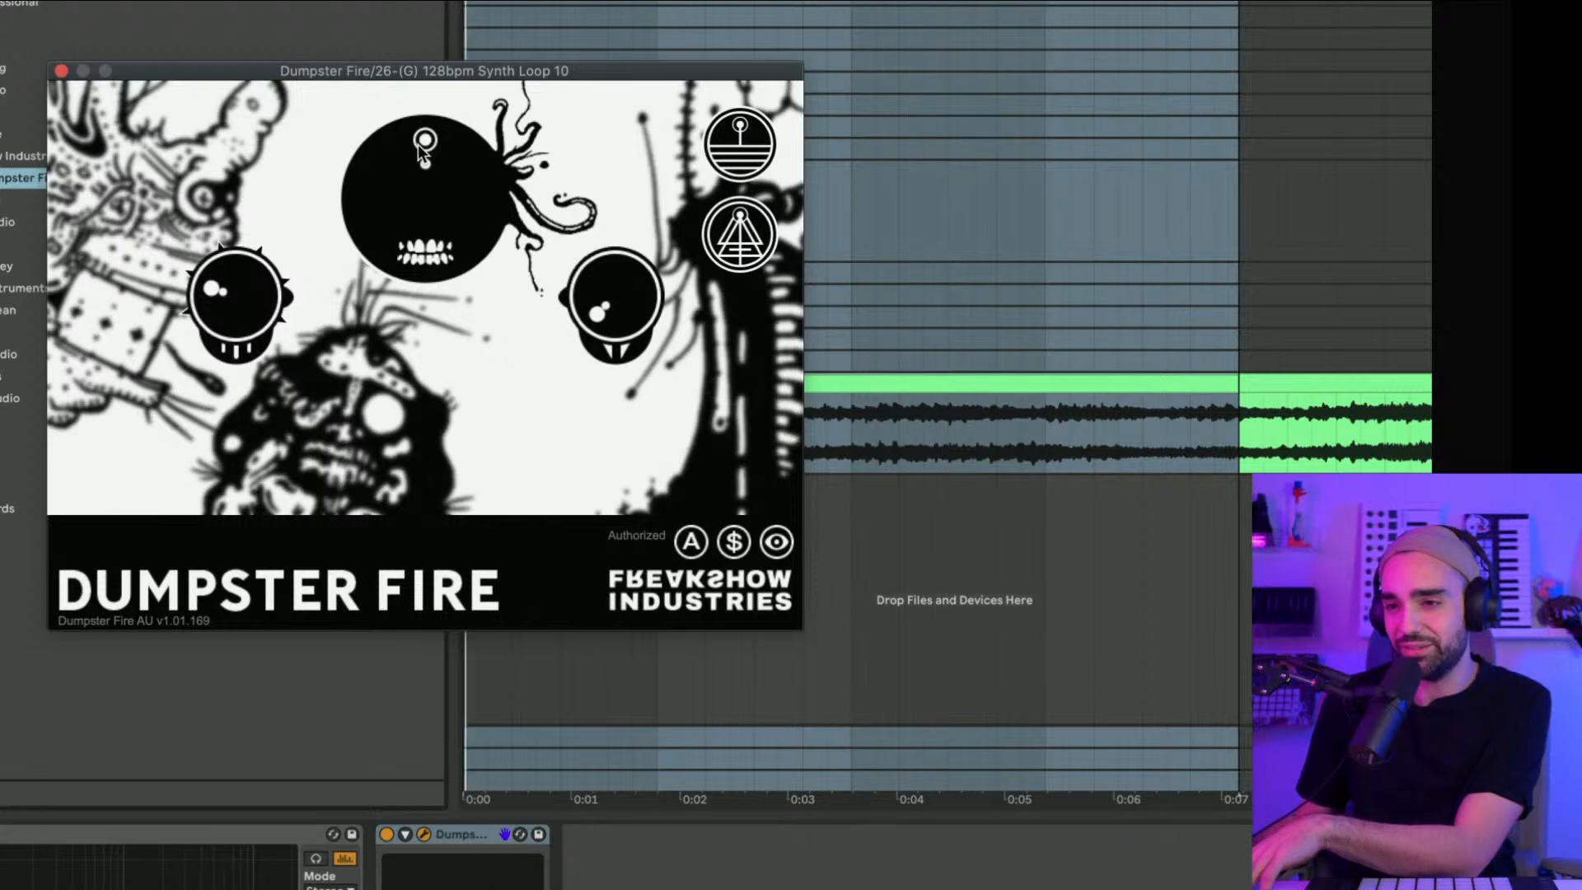
pyautogui.moveTo(419, 145)
pyautogui.mouseDown()
pyautogui.moveTo(384, 224)
pyautogui.moveTo(421, 293)
pyautogui.mouseUp()
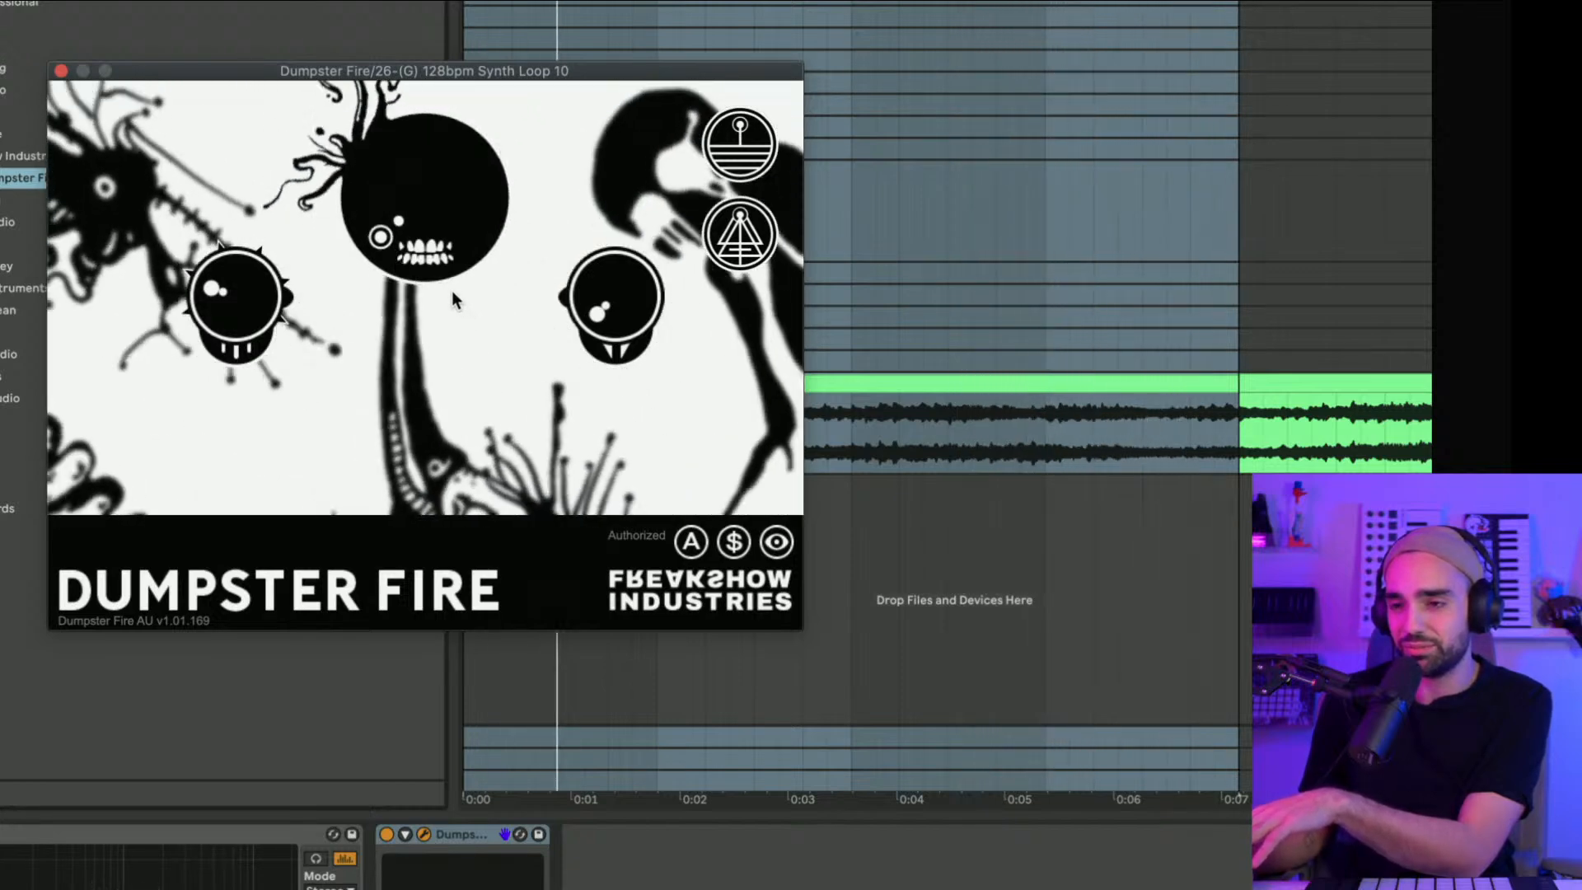
pyautogui.moveTo(443, 283)
pyautogui.mouseDown()
pyautogui.moveTo(389, 169)
pyautogui.moveTo(378, 7)
pyautogui.mouseUp()
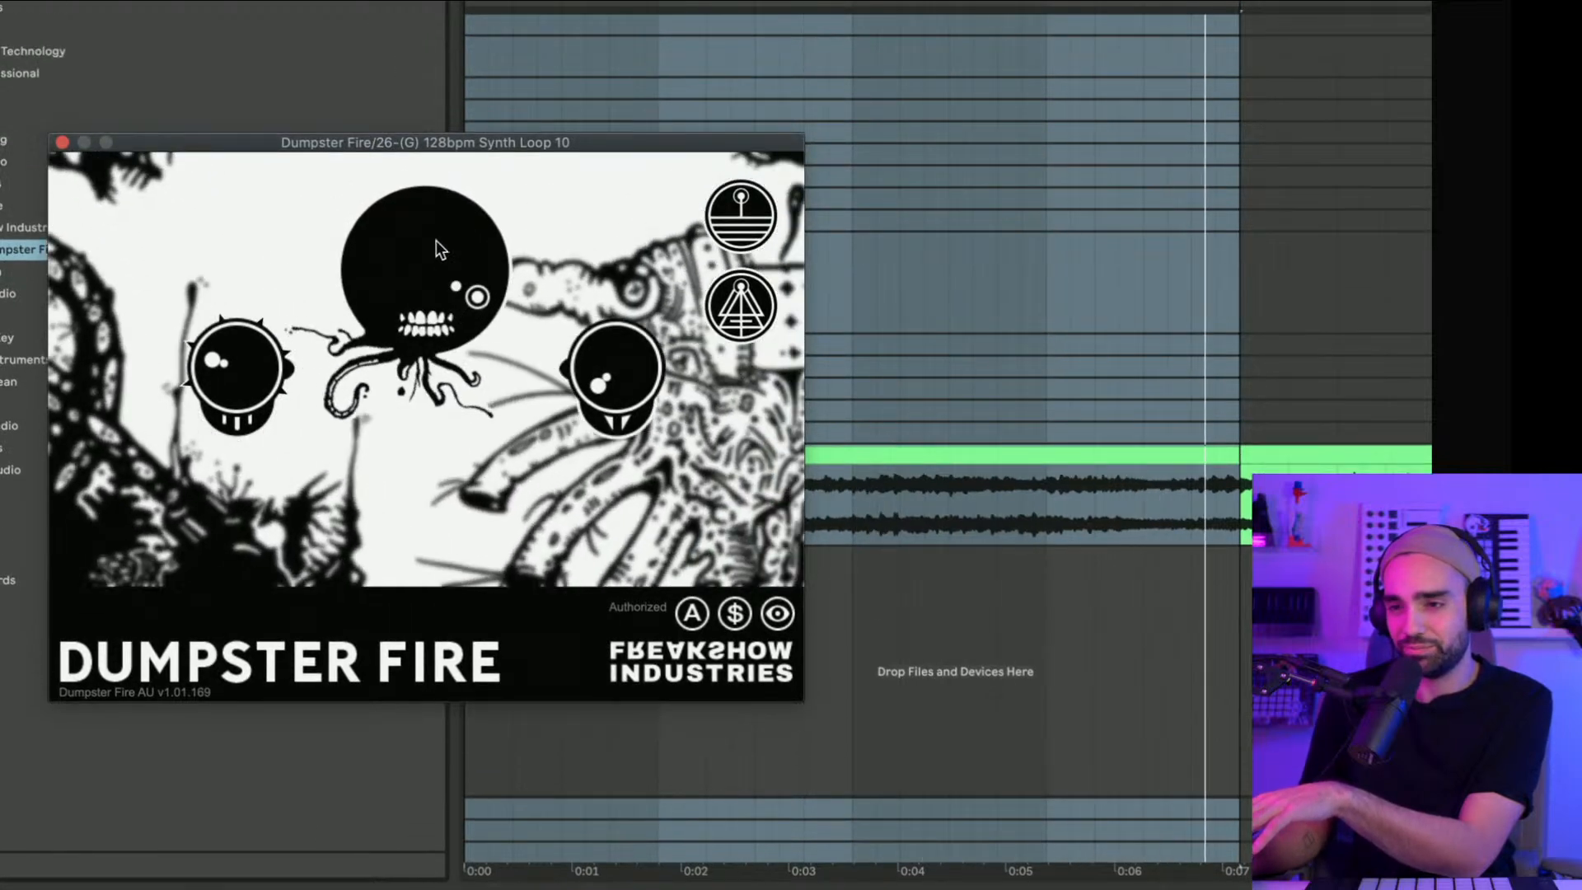
pyautogui.moveTo(434, 204); pyautogui.dragTo(431, 239)
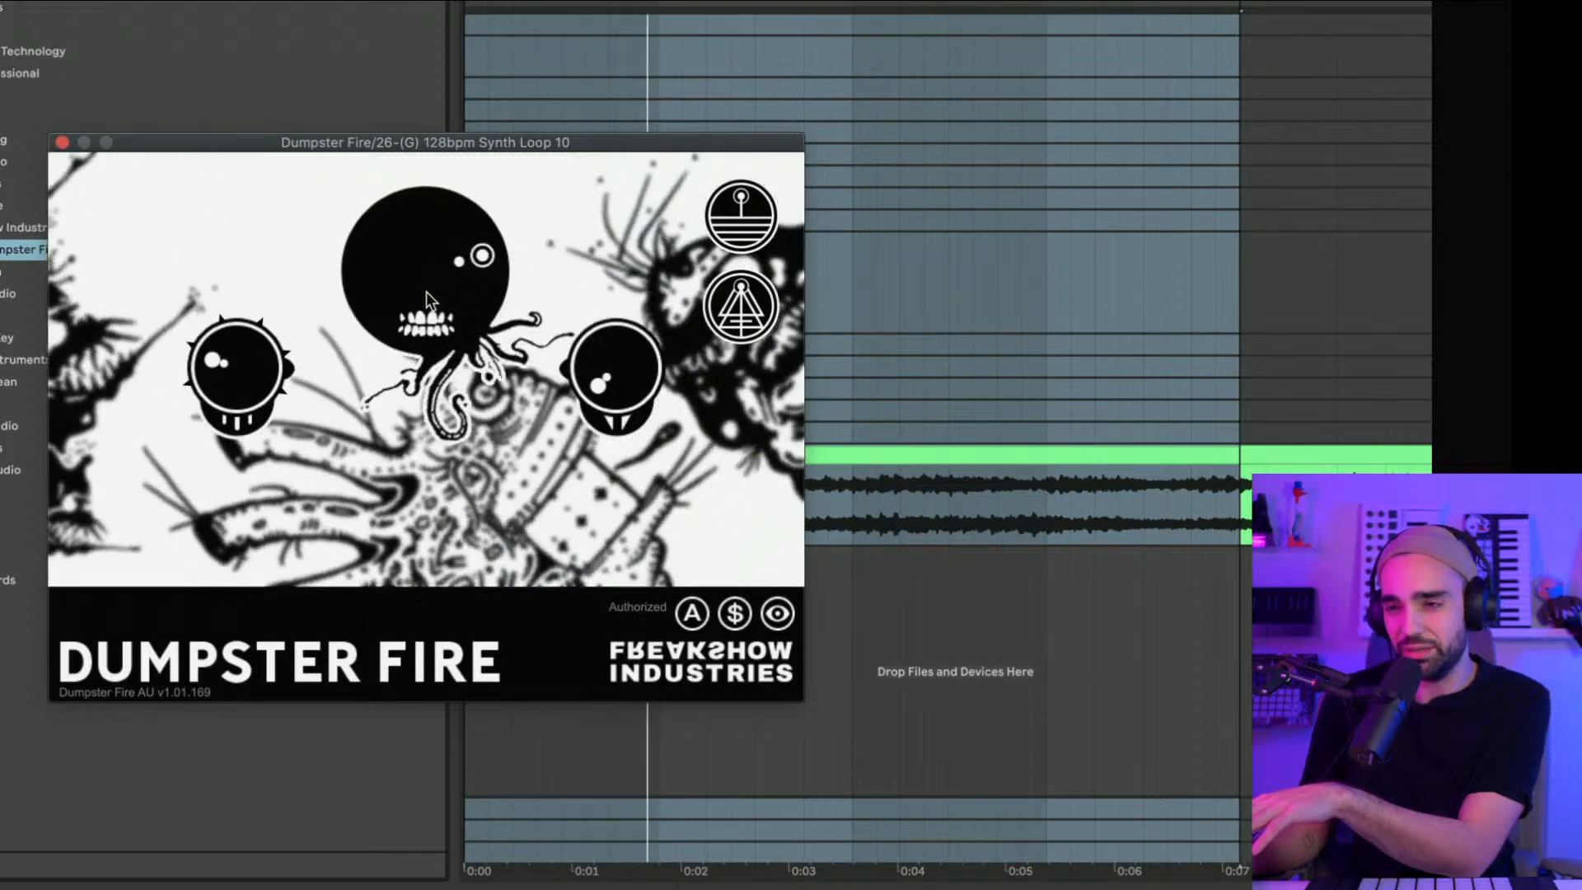
pyautogui.moveTo(421, 310); pyautogui.dragTo(418, 350)
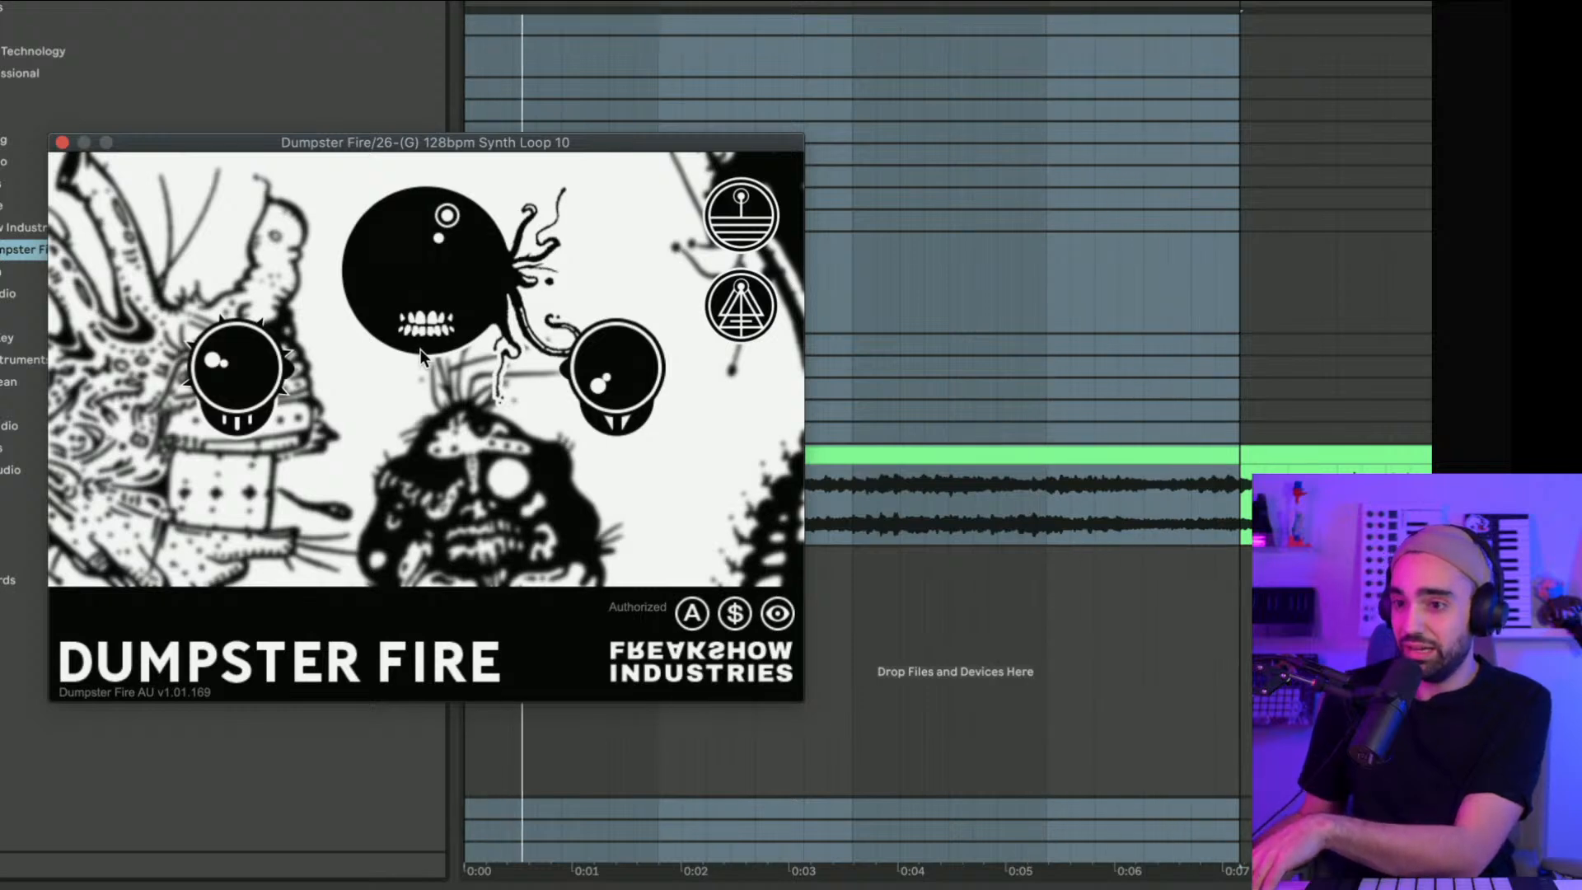
# Step: Bring the large eye back to its middle position, pausing and resuming the loop to compare the sound
pyautogui.press('space')
pyautogui.moveTo(412, 206); pyautogui.dragTo(417, 229)
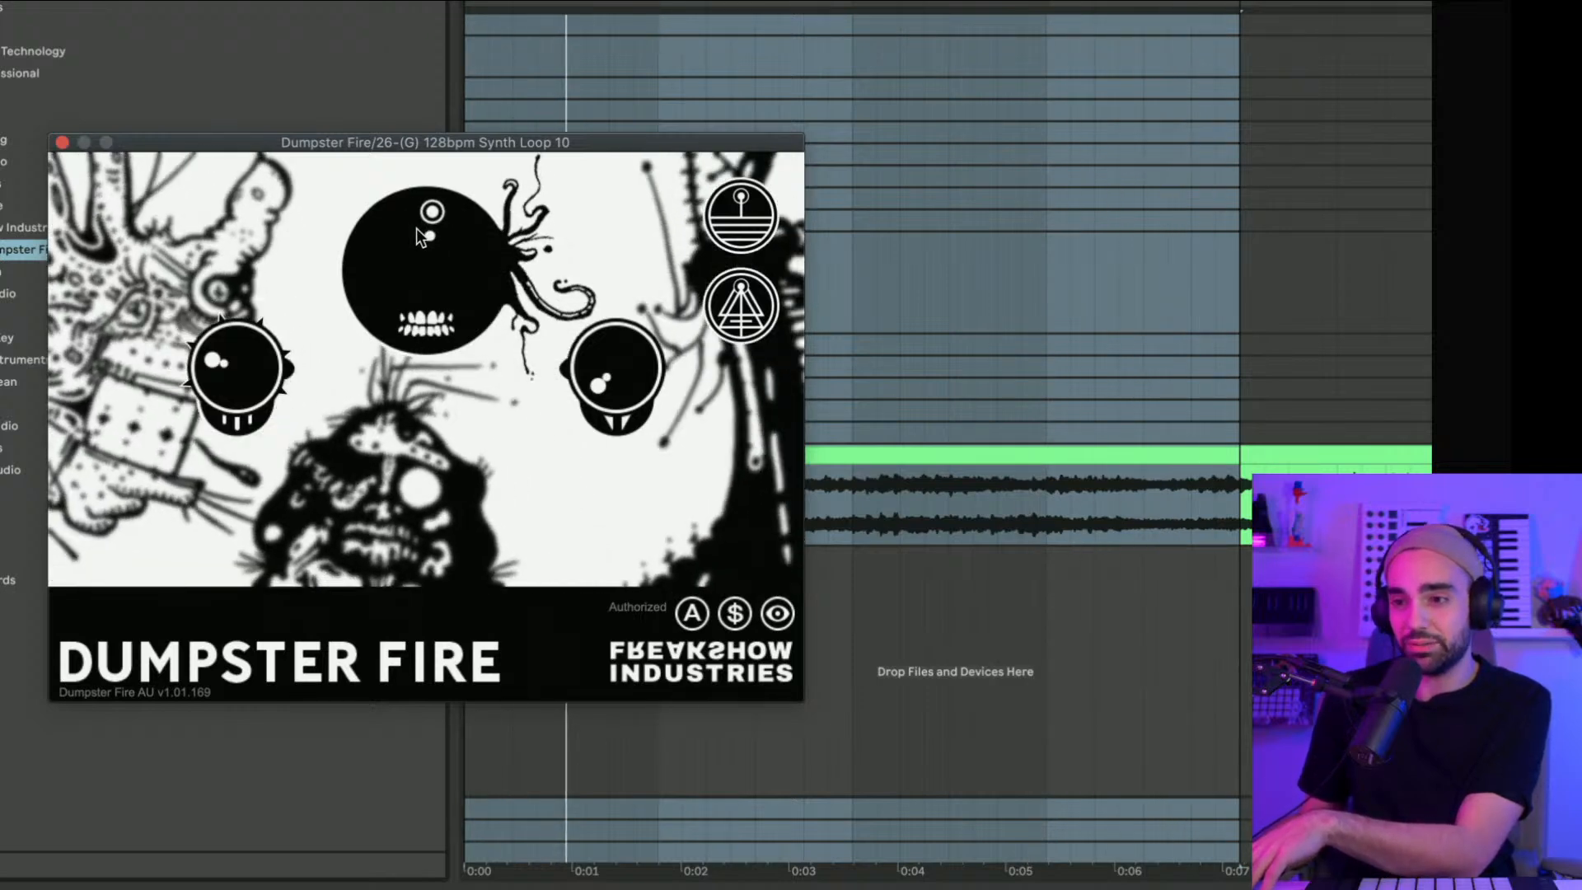
pyautogui.press('space')
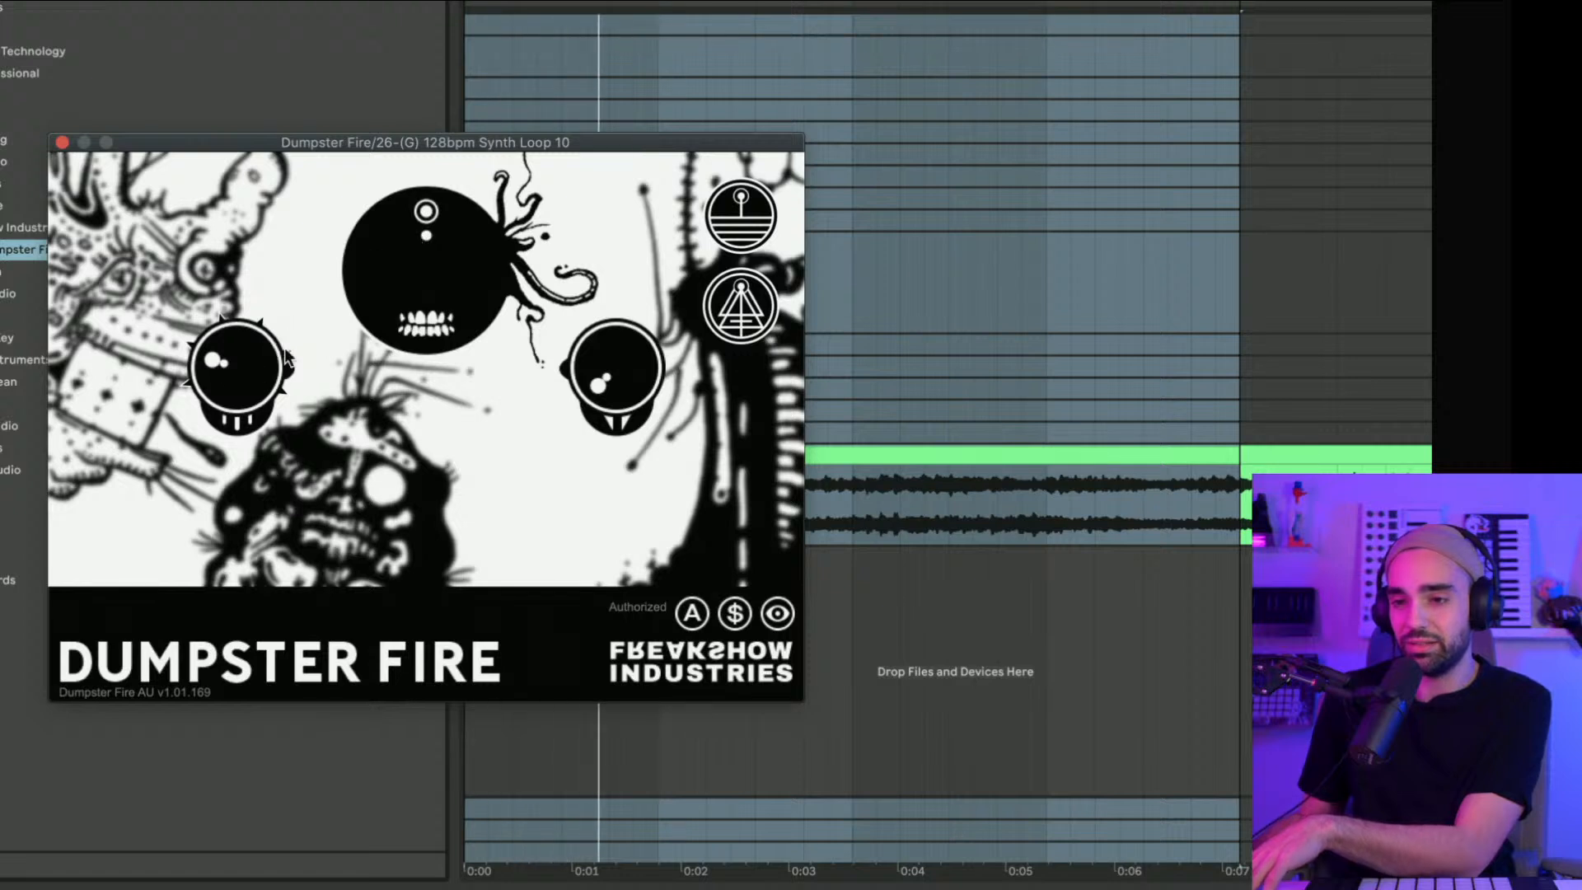
pyautogui.press('space')
pyautogui.press('space')
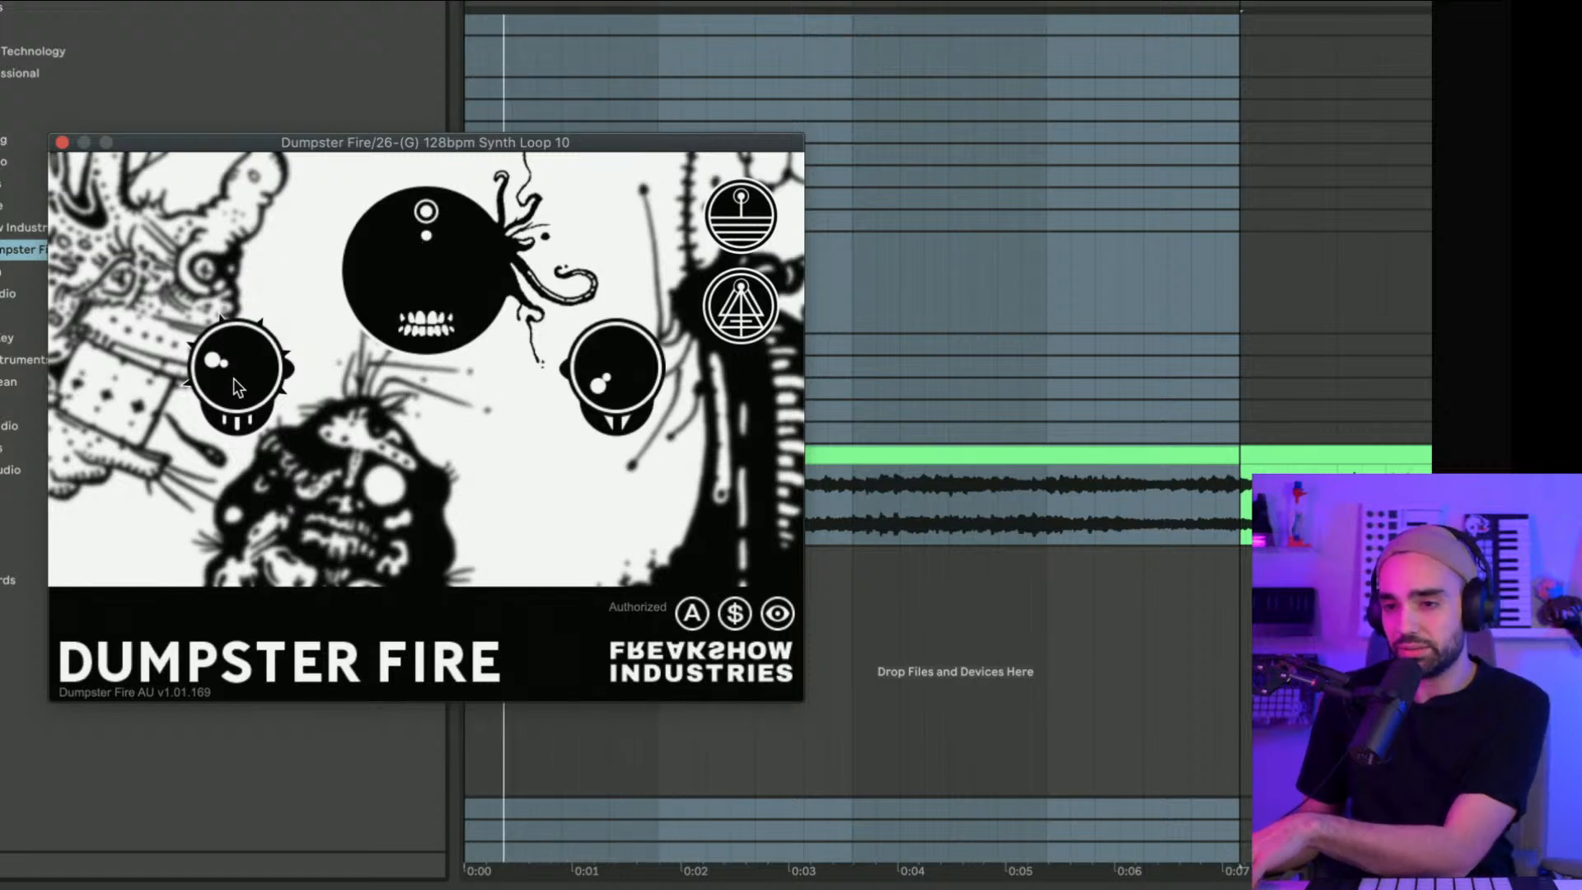
# Step: Try offsetting the large eye slightly above the middle, turning the small spiked eye fully up and adjusting the small fanged eye
pyautogui.moveTo(234, 380); pyautogui.dragTo(236, 345)
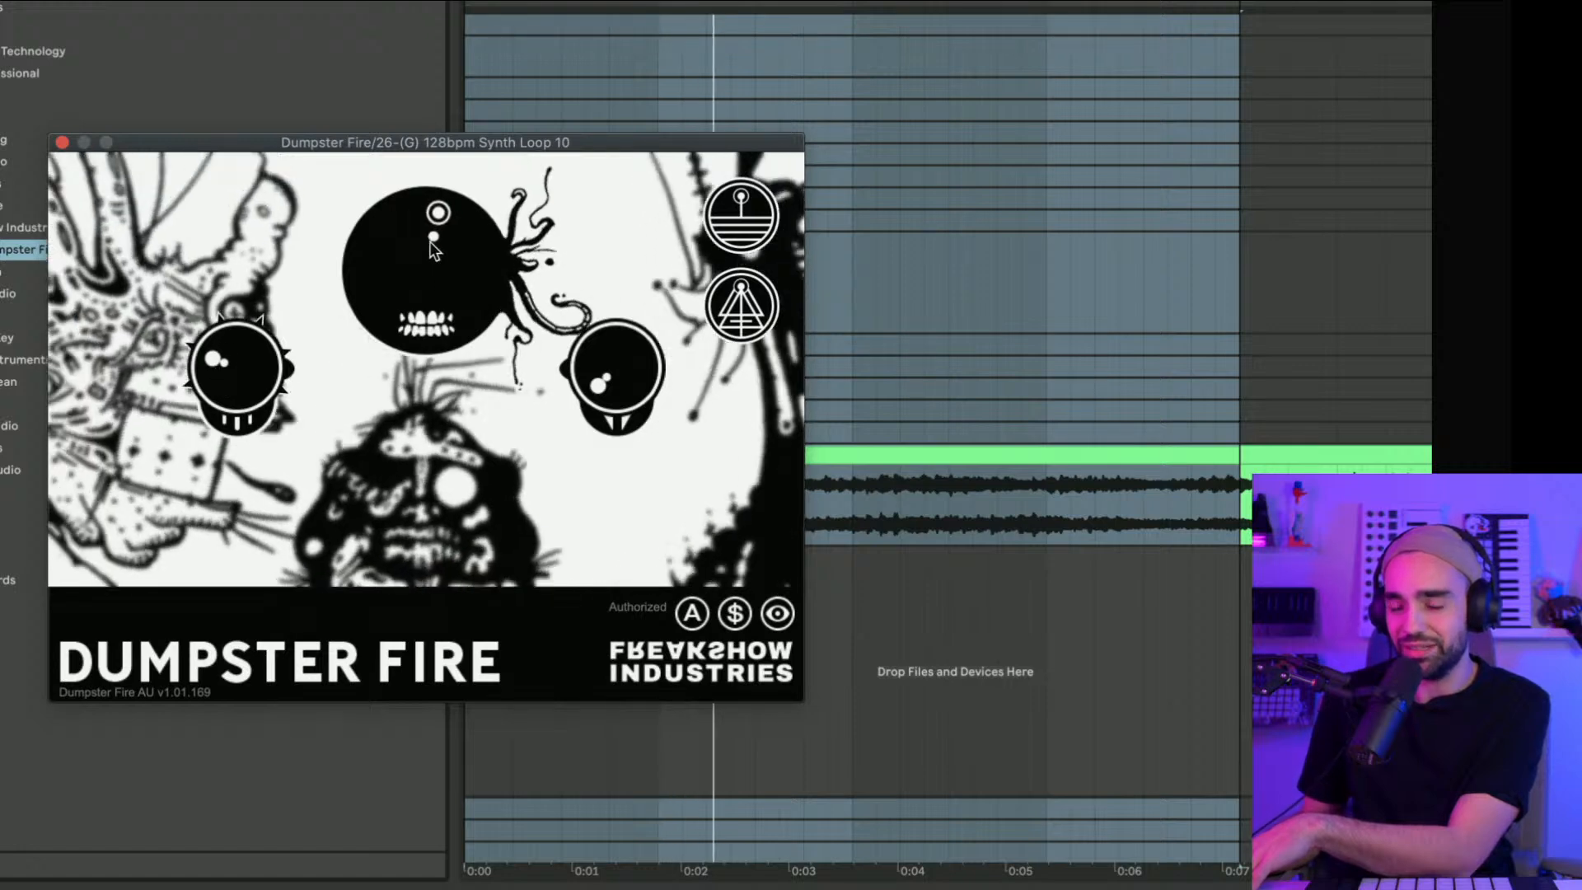
pyautogui.moveTo(429, 240); pyautogui.dragTo(435, 198)
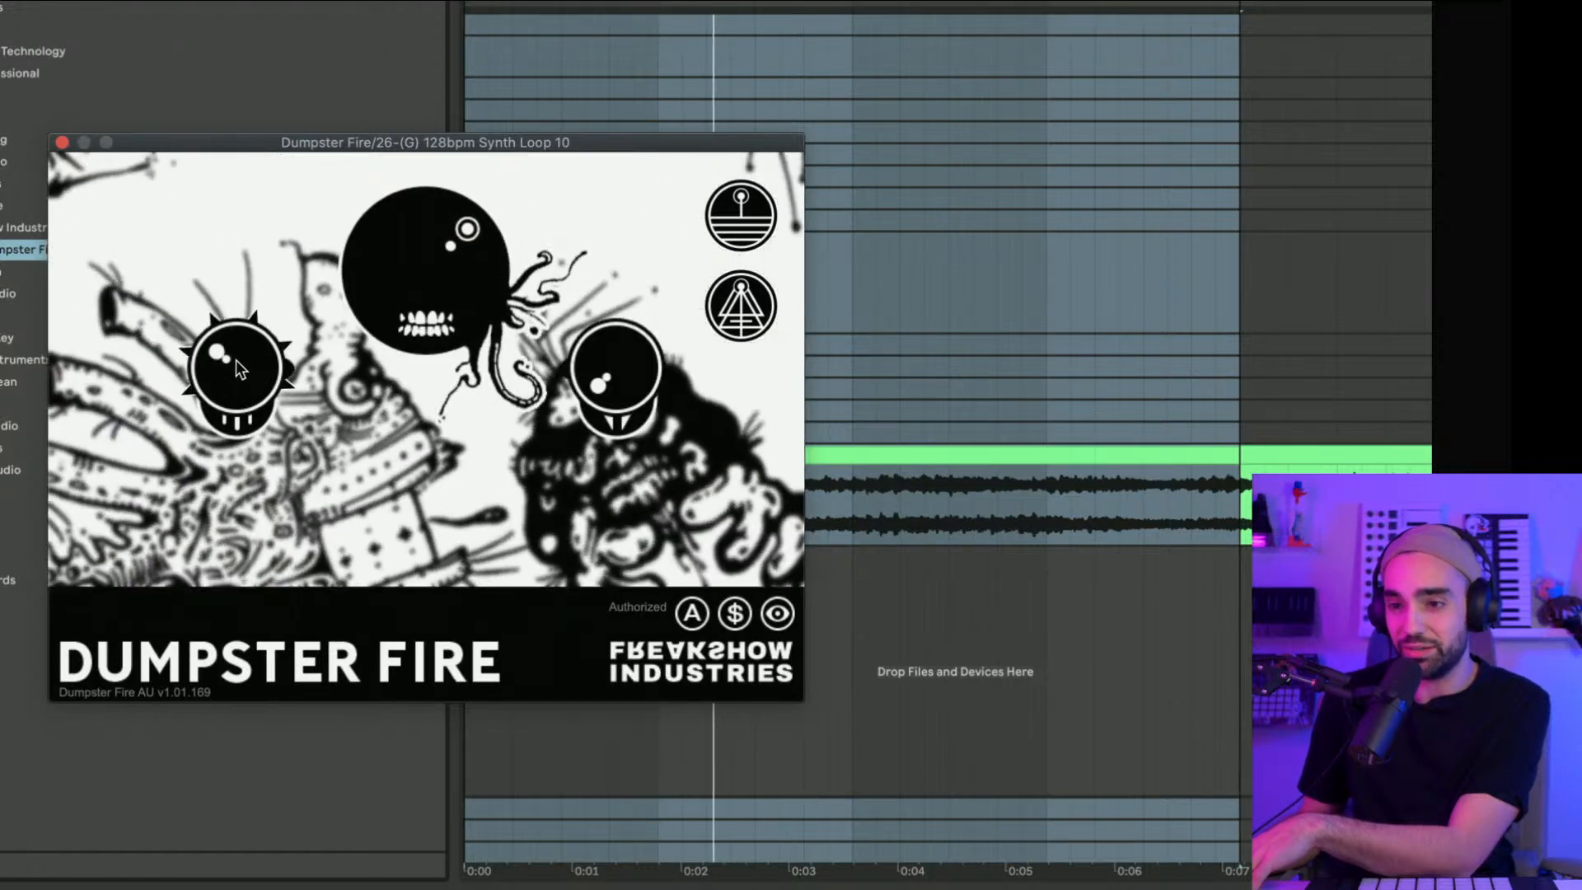
pyautogui.moveTo(235, 359); pyautogui.dragTo(245, 165)
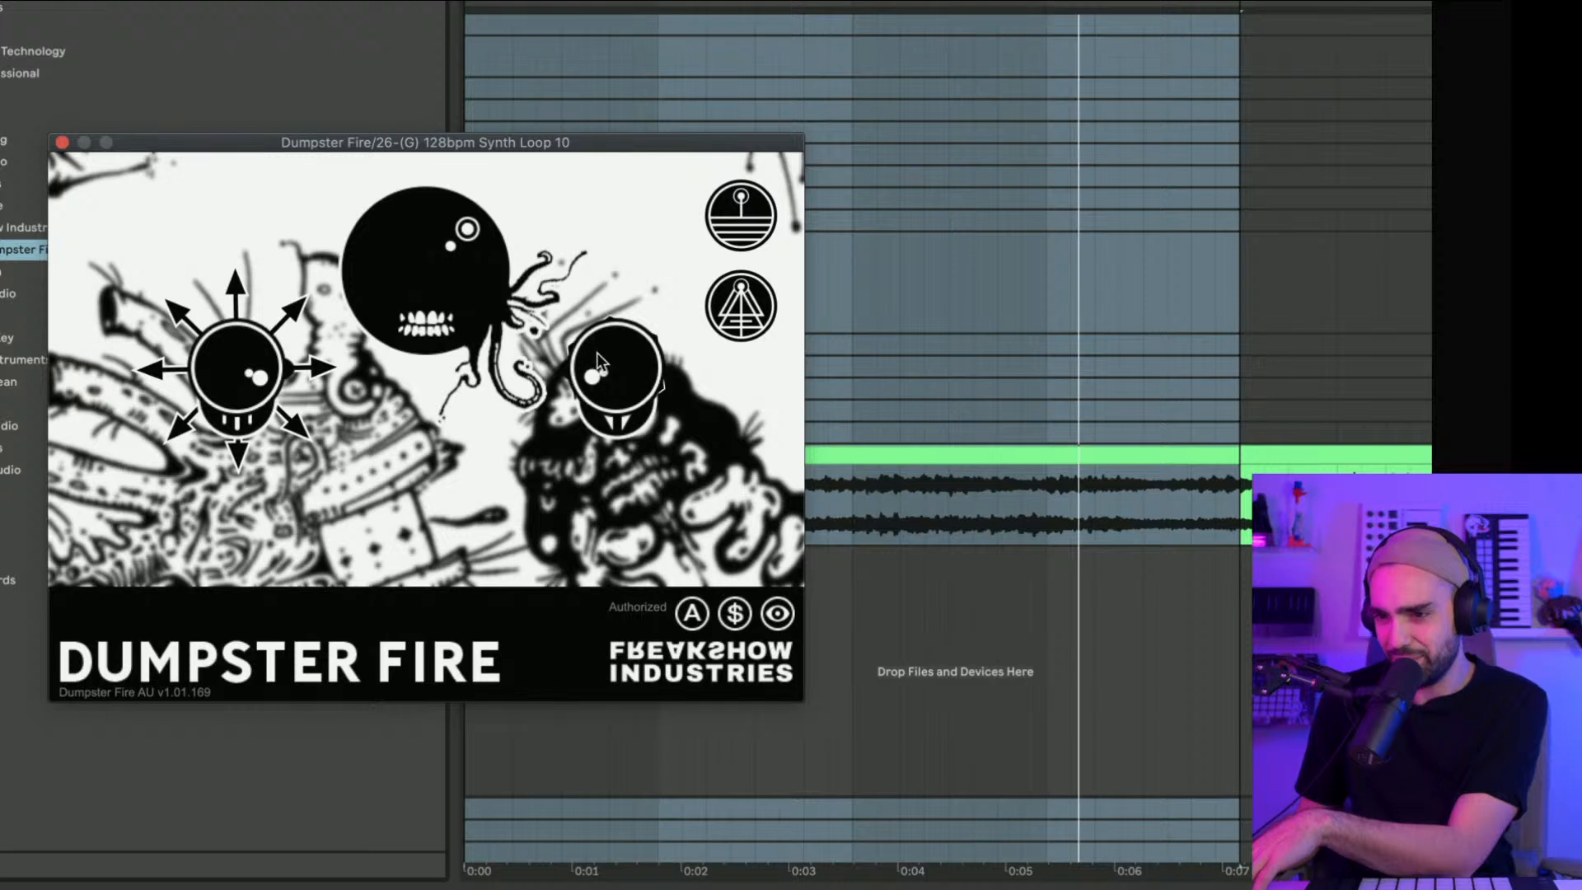
pyautogui.moveTo(606, 312); pyautogui.dragTo(565, 275)
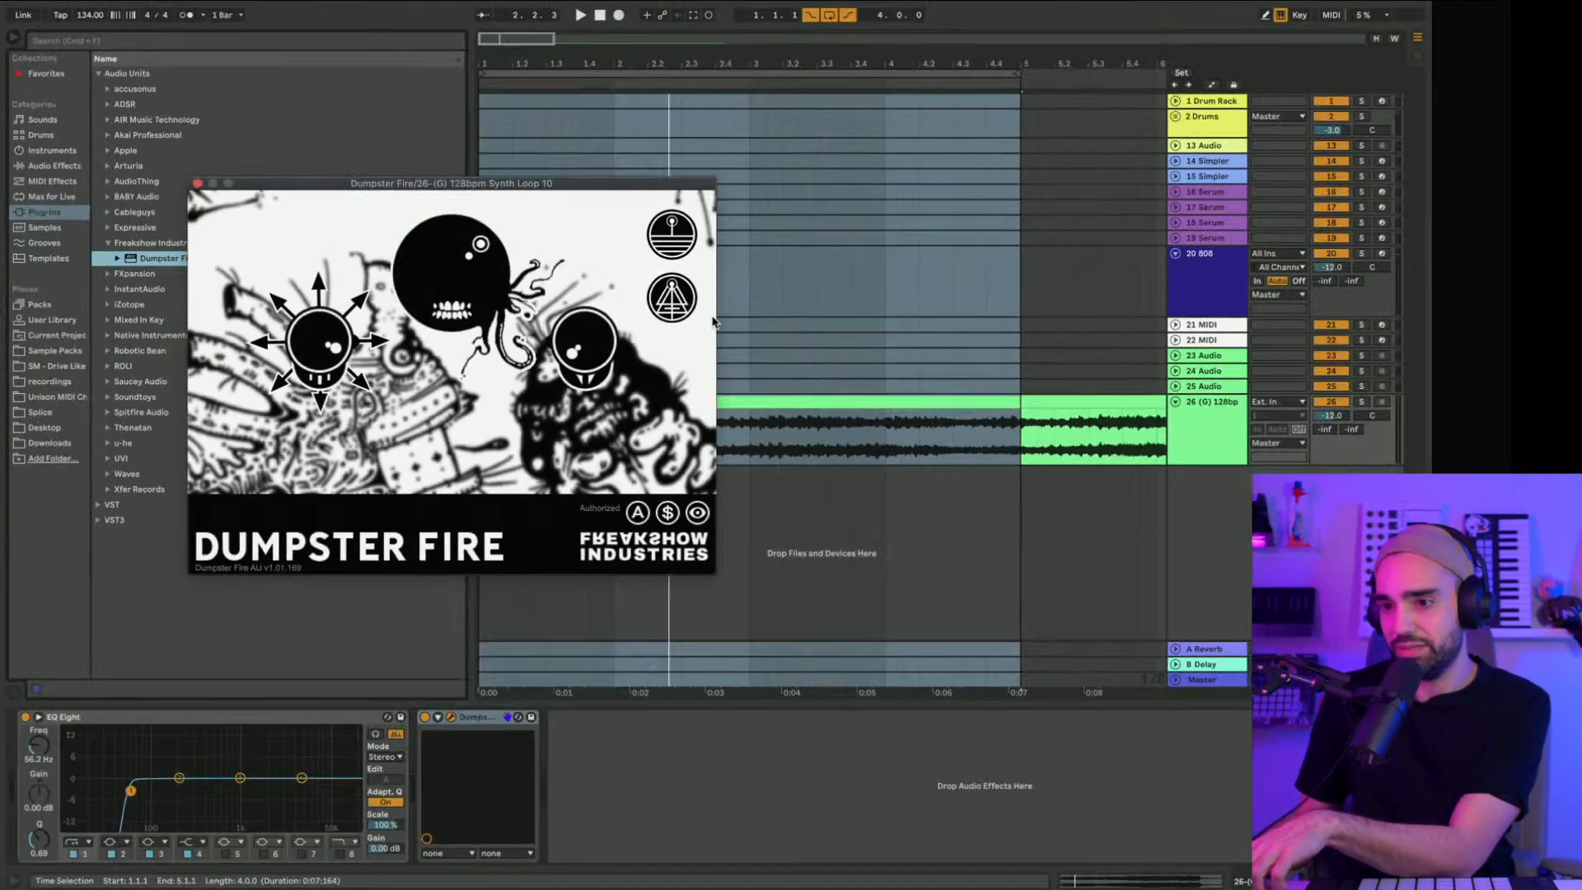
# Step: Bypass Dumpster Fire on track 26, play the dry loop, then re-enable the effect and play it again for comparison
pyautogui.click(422, 722)
pyautogui.press('space')
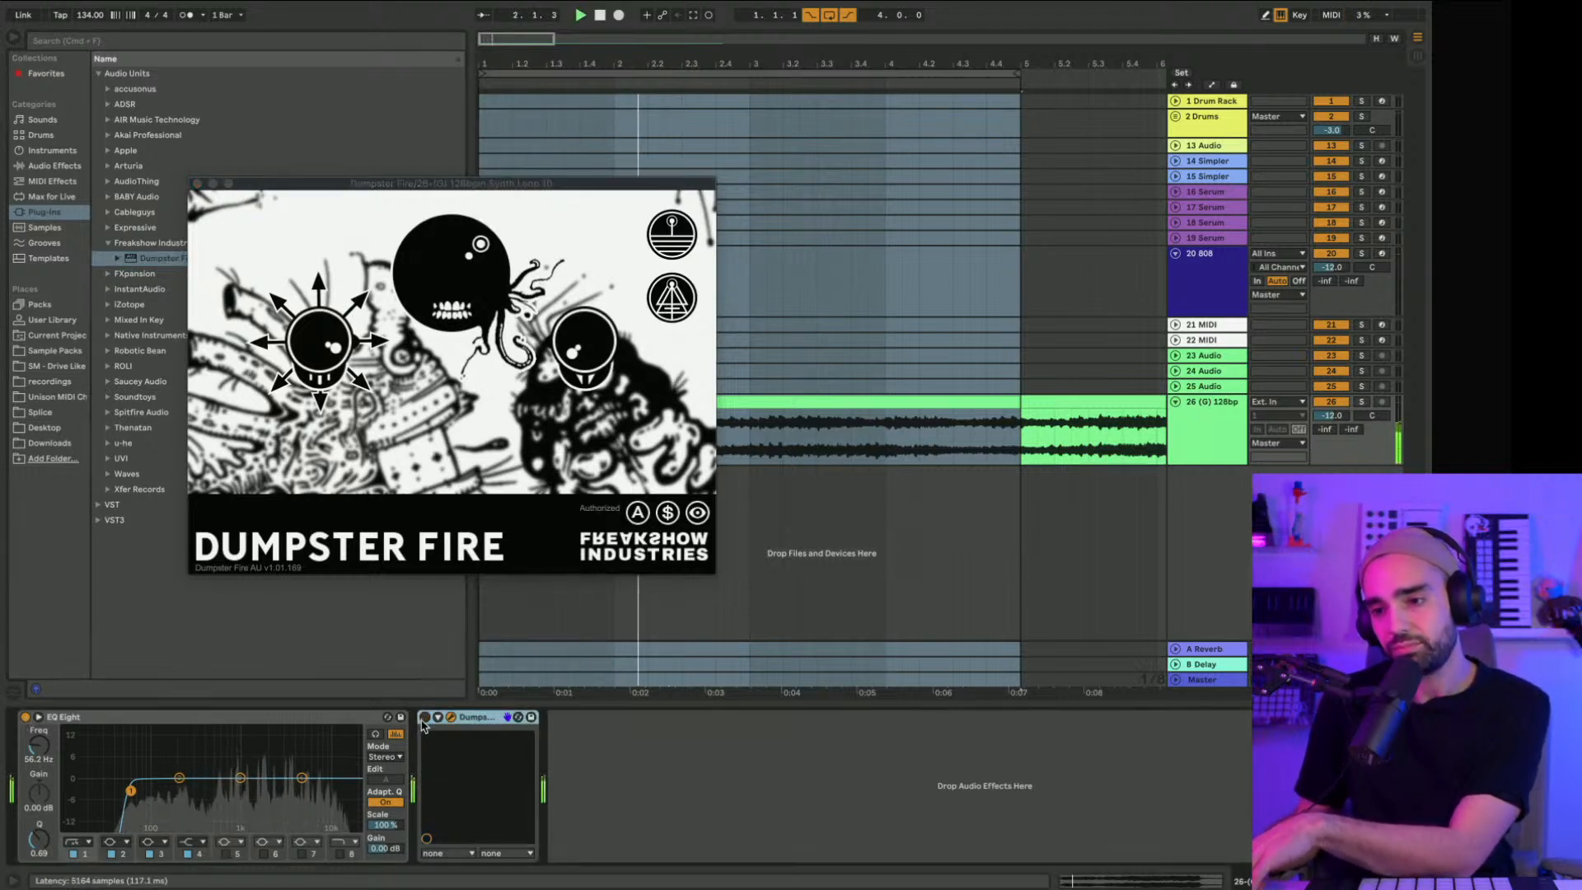
pyautogui.press('space')
pyautogui.click(427, 719)
pyautogui.press('space')
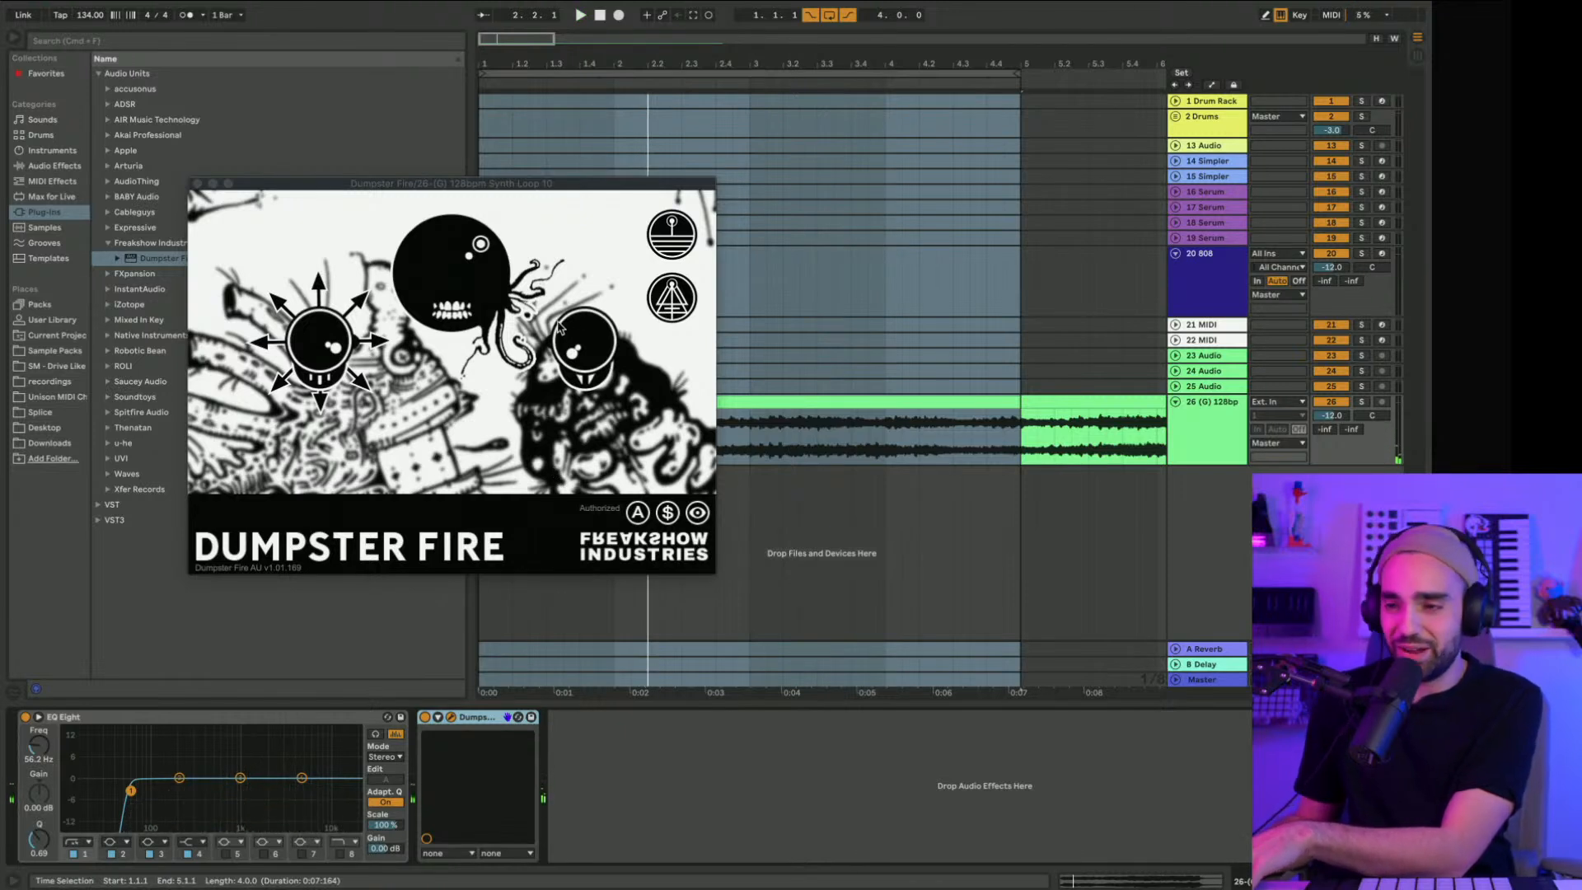
# Step: Try the small fanged eye, then sweep the large eye to its minimum and back slightly above the middle, auditioning the loop
pyautogui.click(574, 357)
pyautogui.press('space')
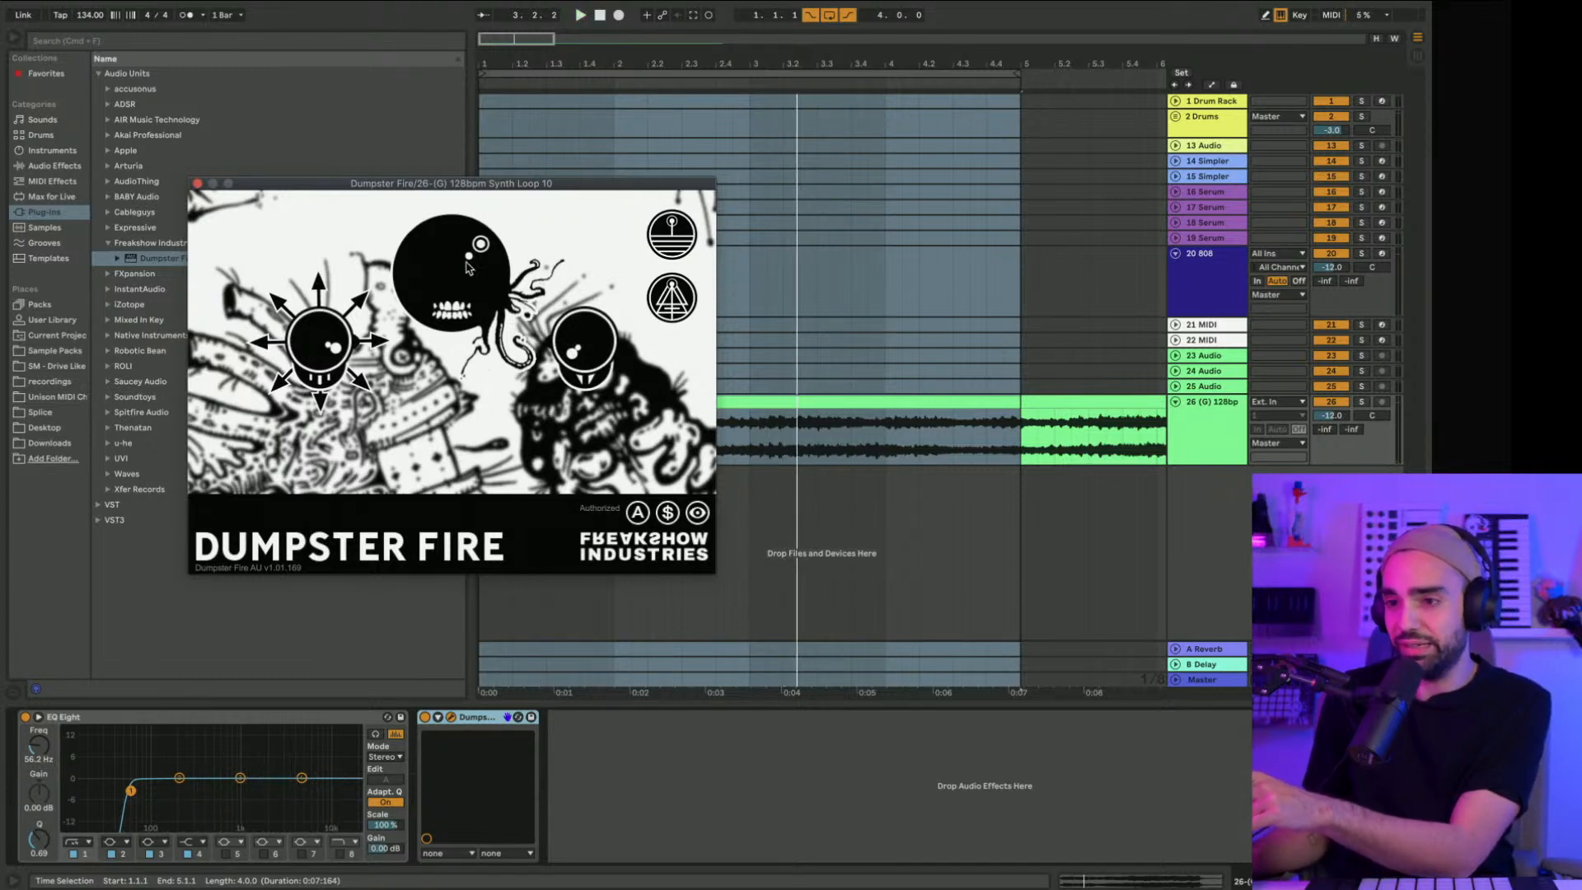
pyautogui.moveTo(467, 263); pyautogui.dragTo(442, 419)
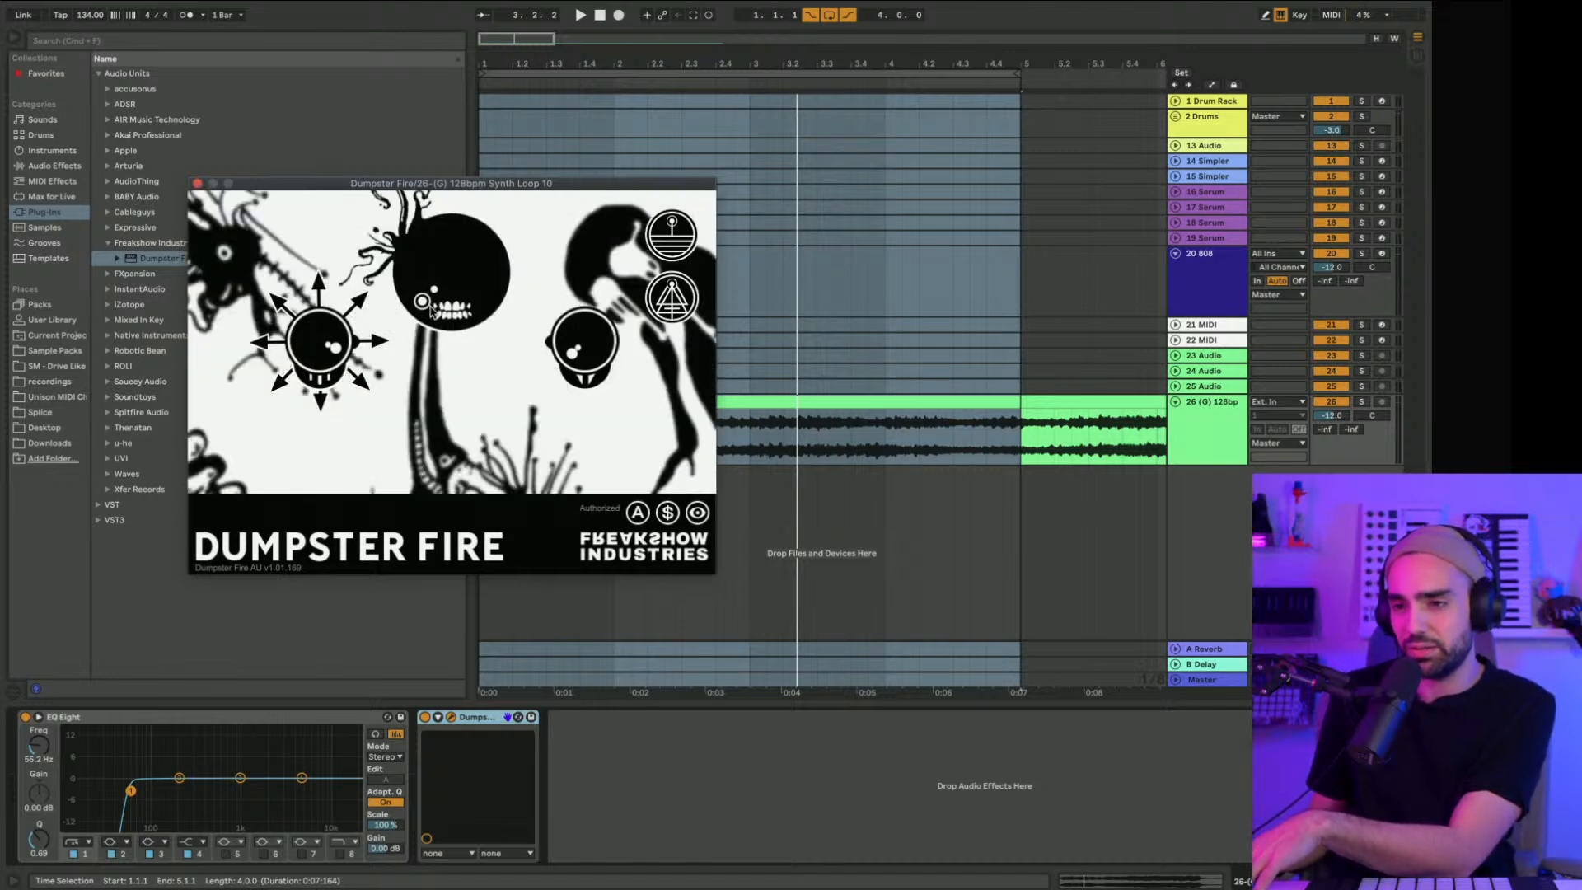
pyautogui.moveTo(430, 309); pyautogui.dragTo(437, 183)
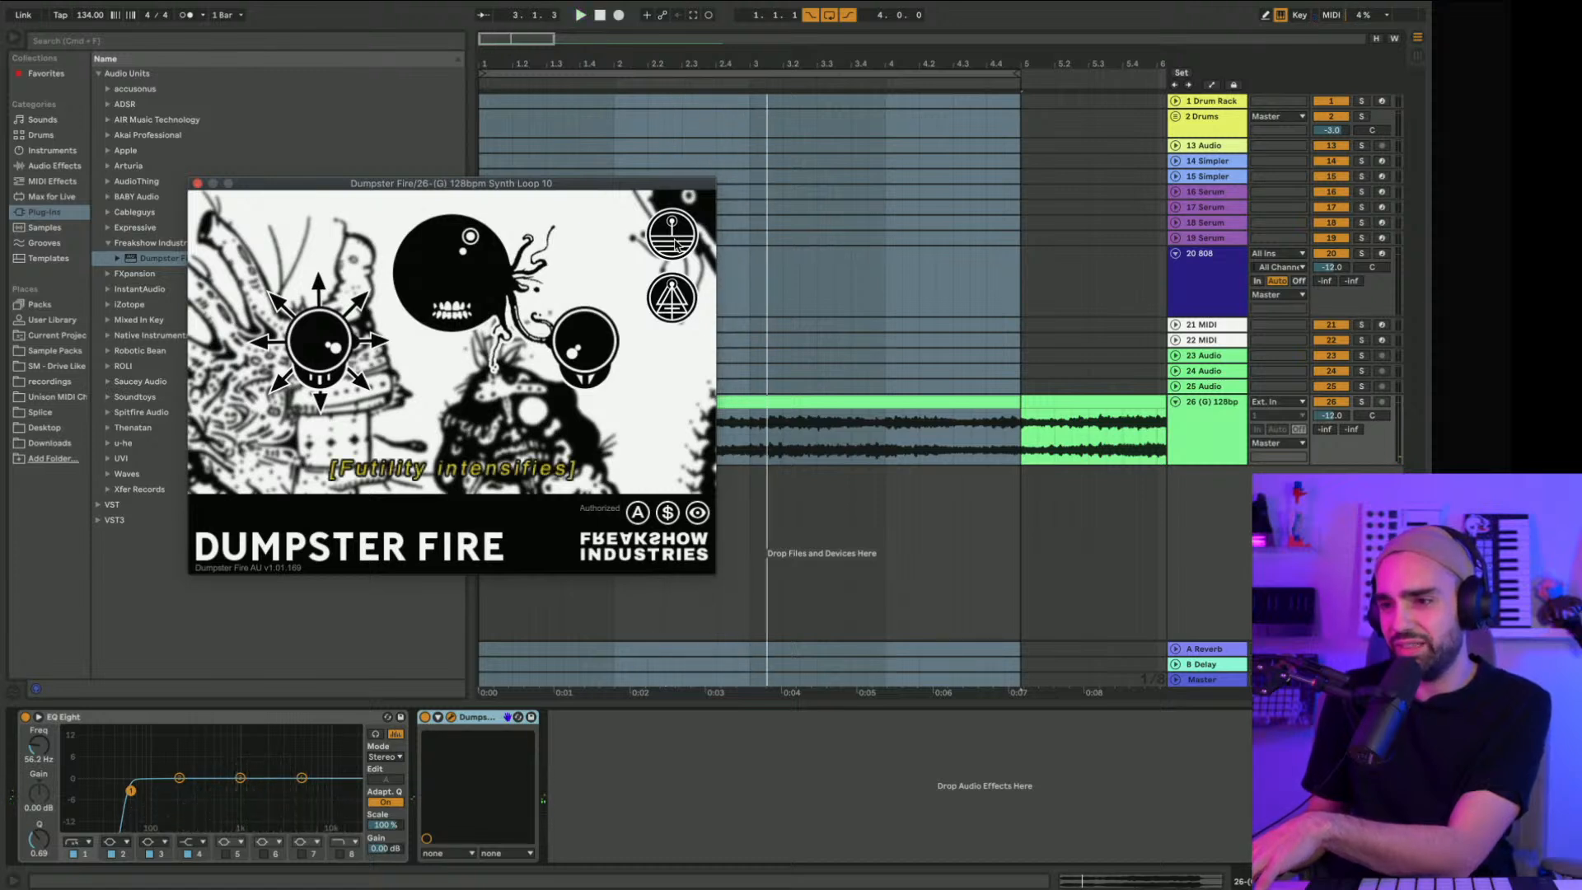
pyautogui.press('space')
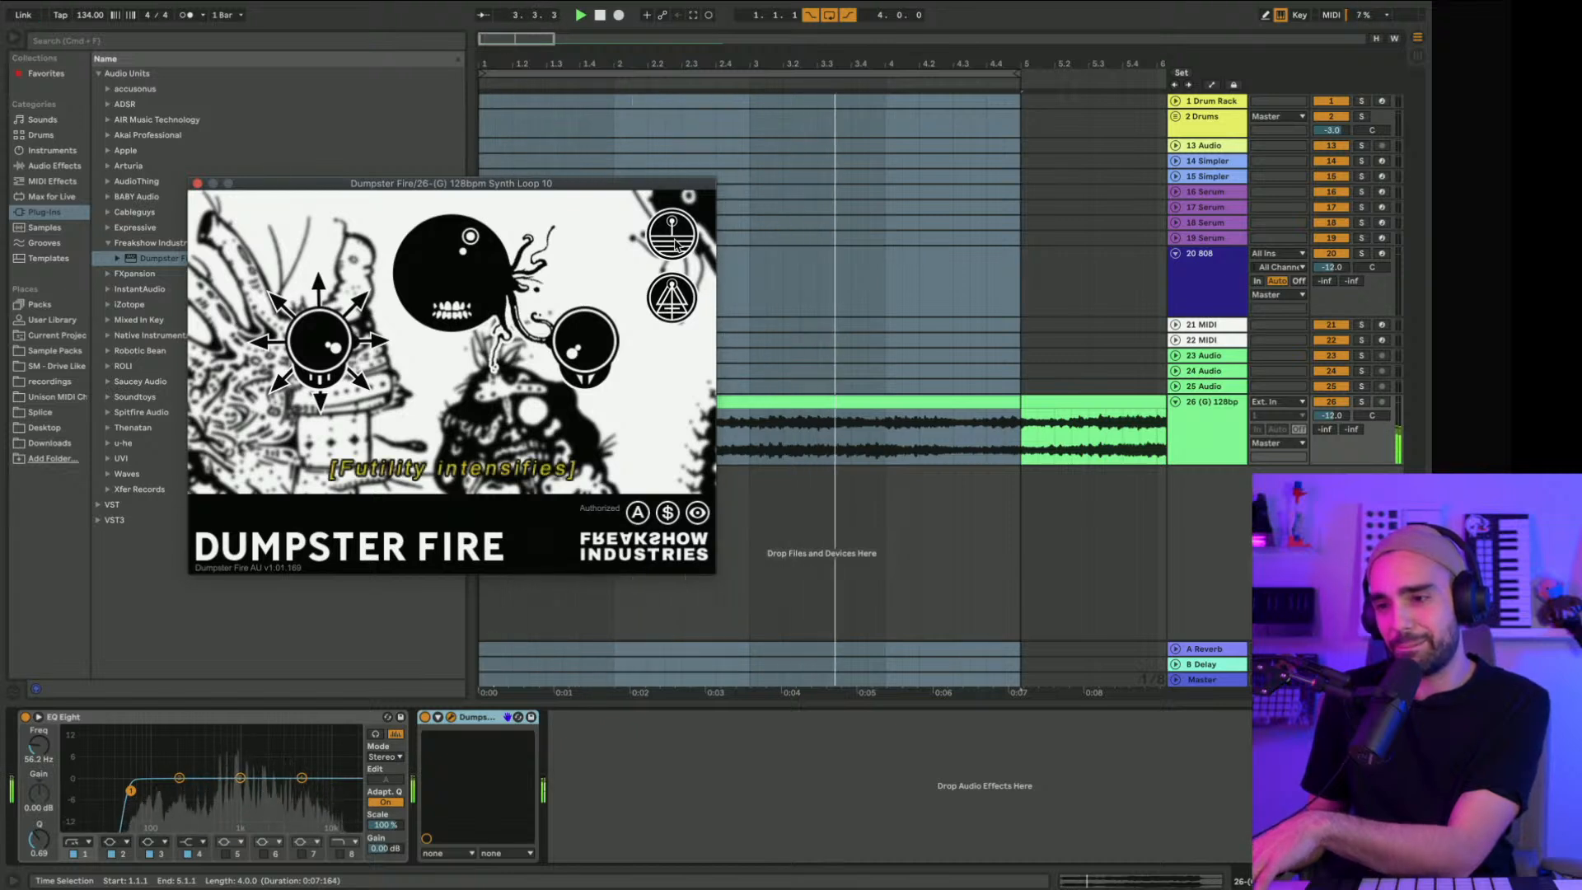
# Step: Audition Dumpster Fire's lined and triangle switches during playback, keep the triangle one flipped, and sweep the large eye again
pyautogui.click(674, 239)
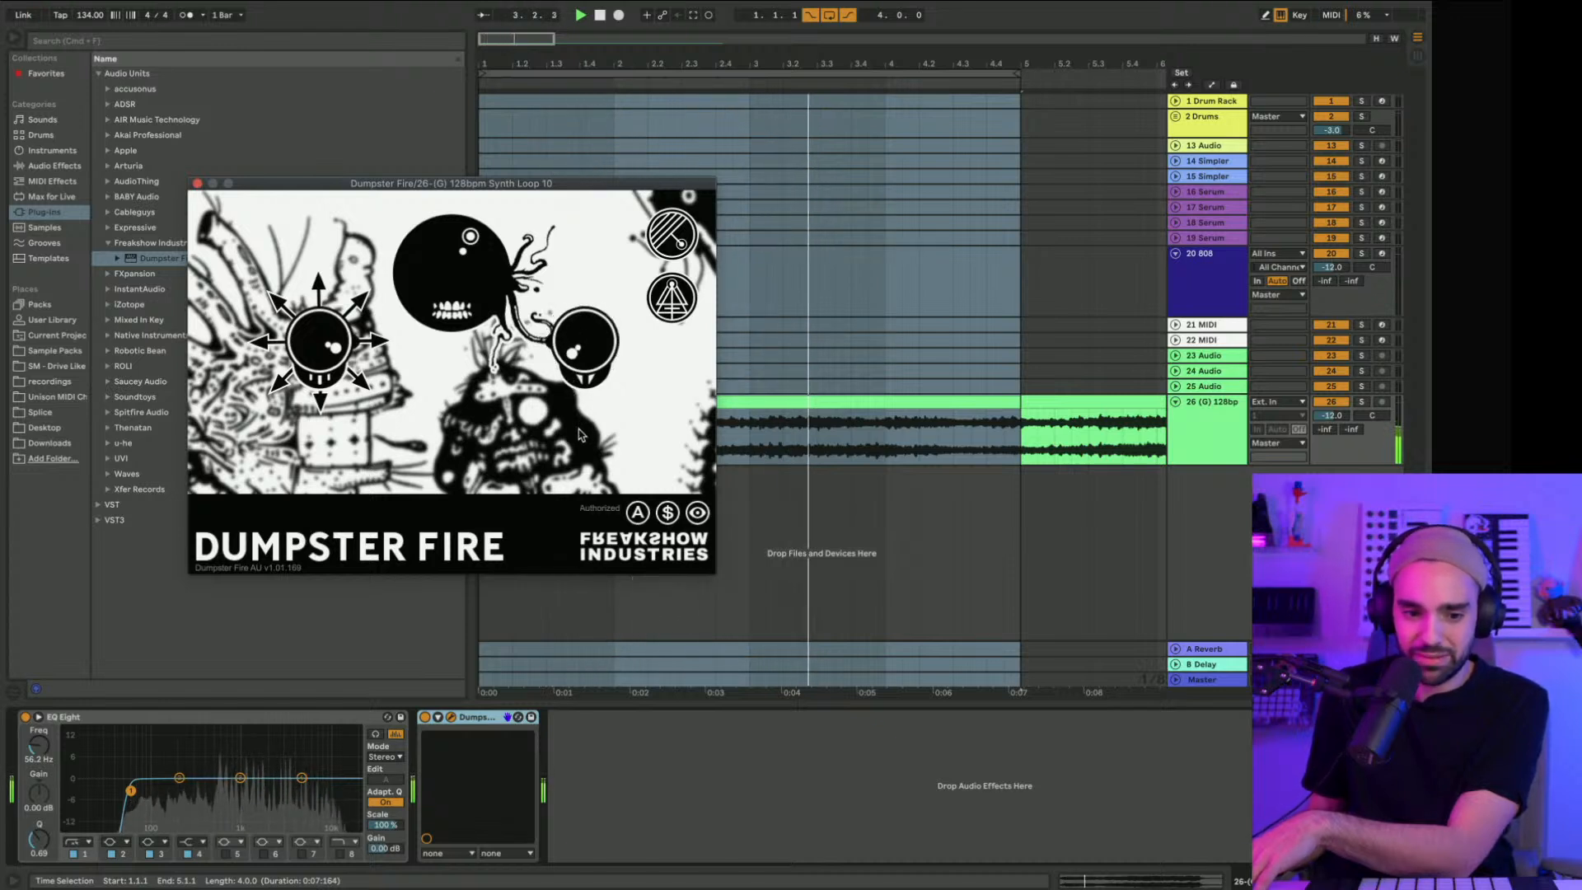
pyautogui.press('space')
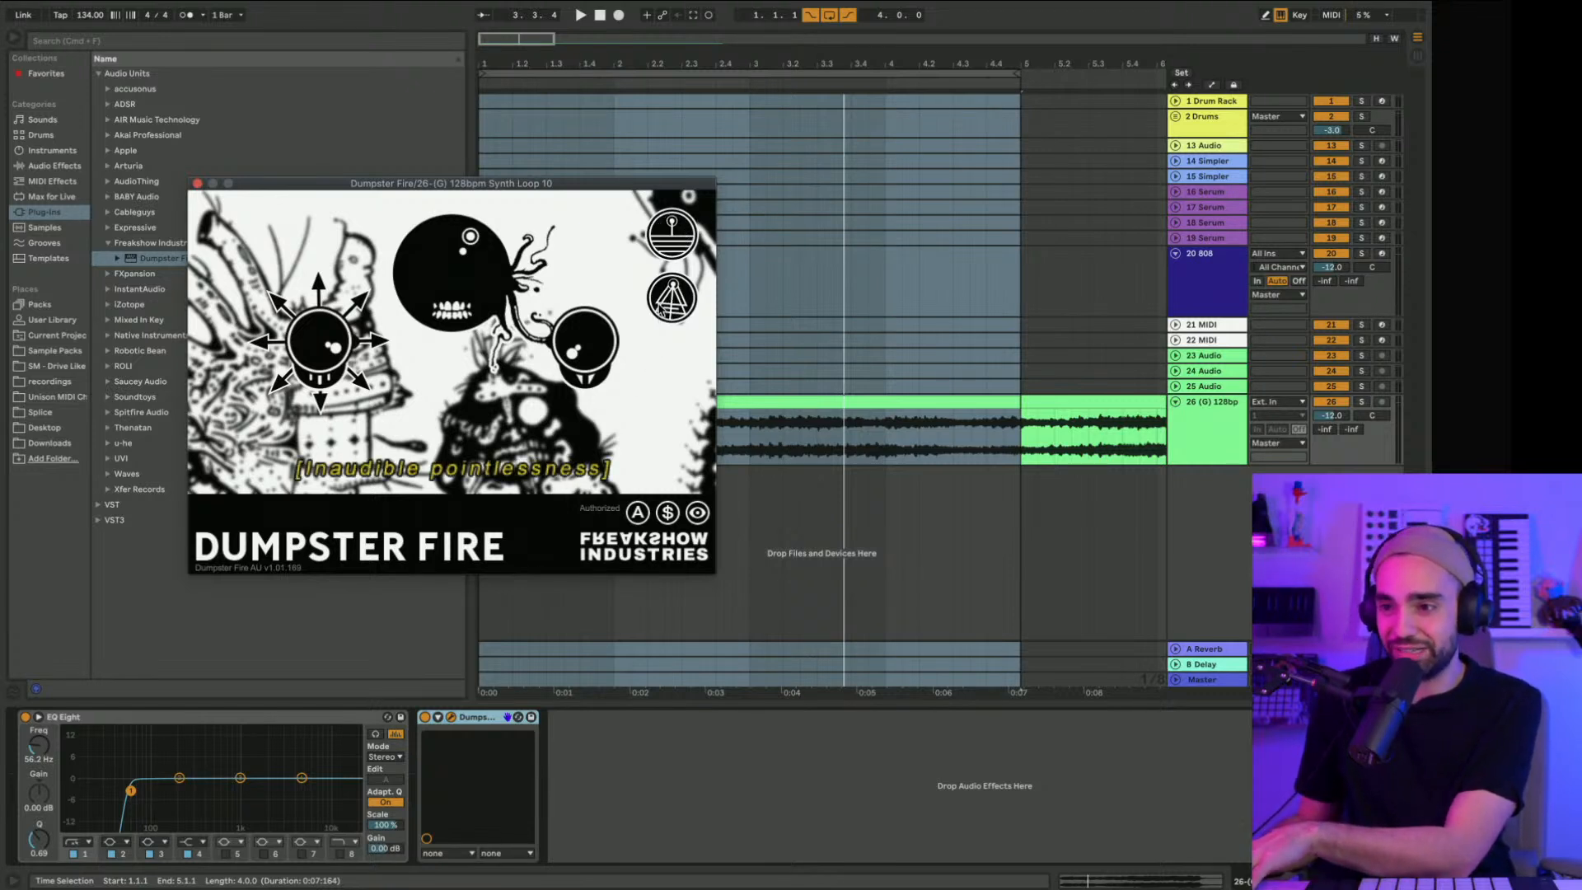
pyautogui.press('space')
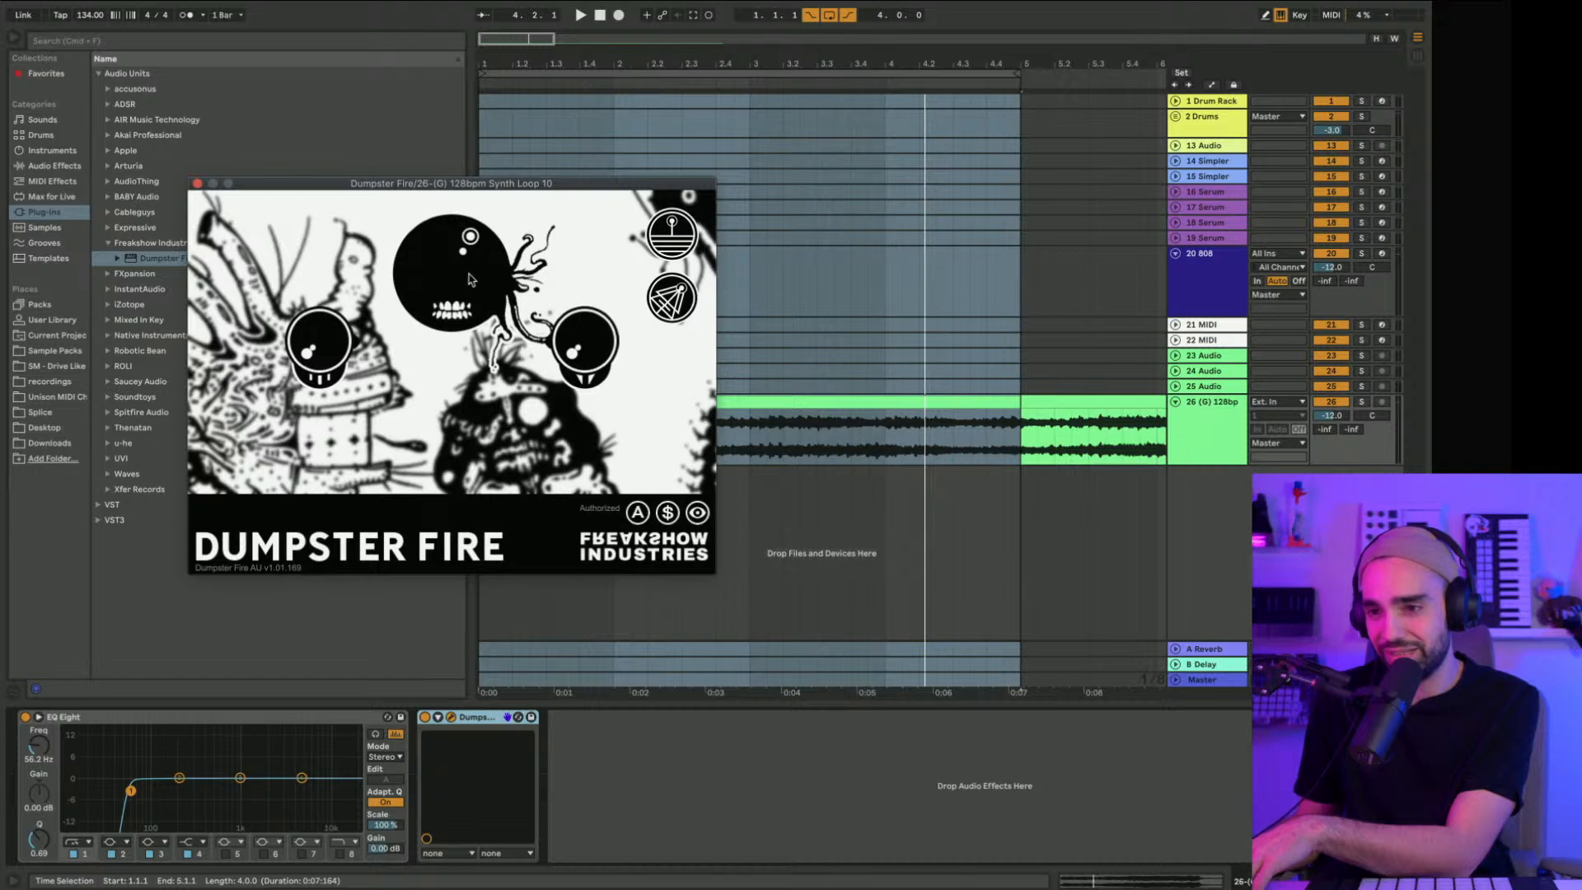
pyautogui.press('space')
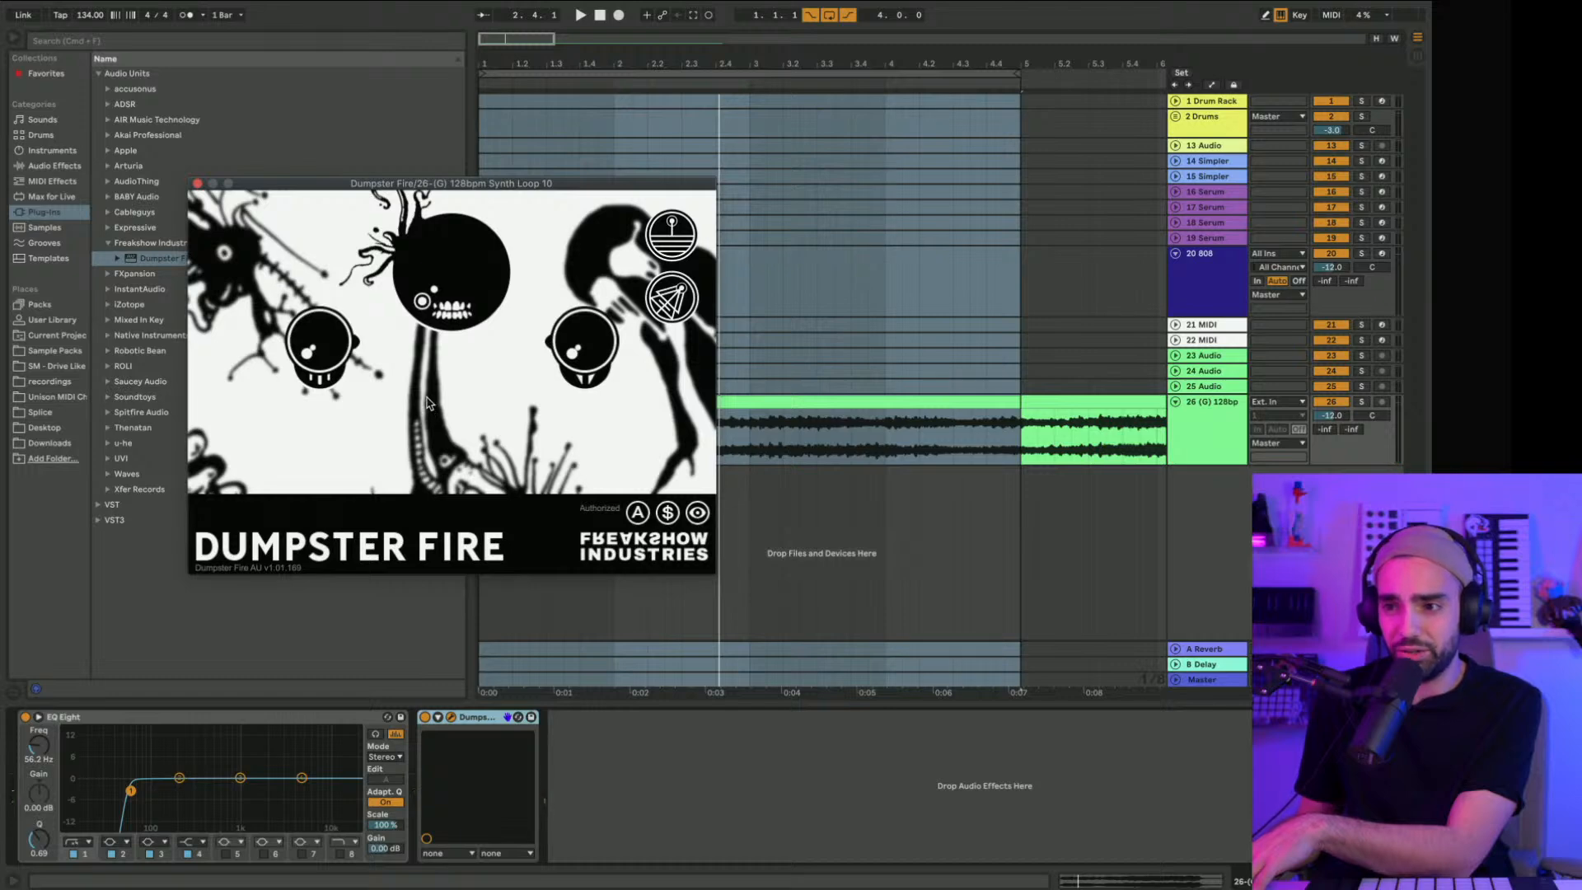
pyautogui.press('space')
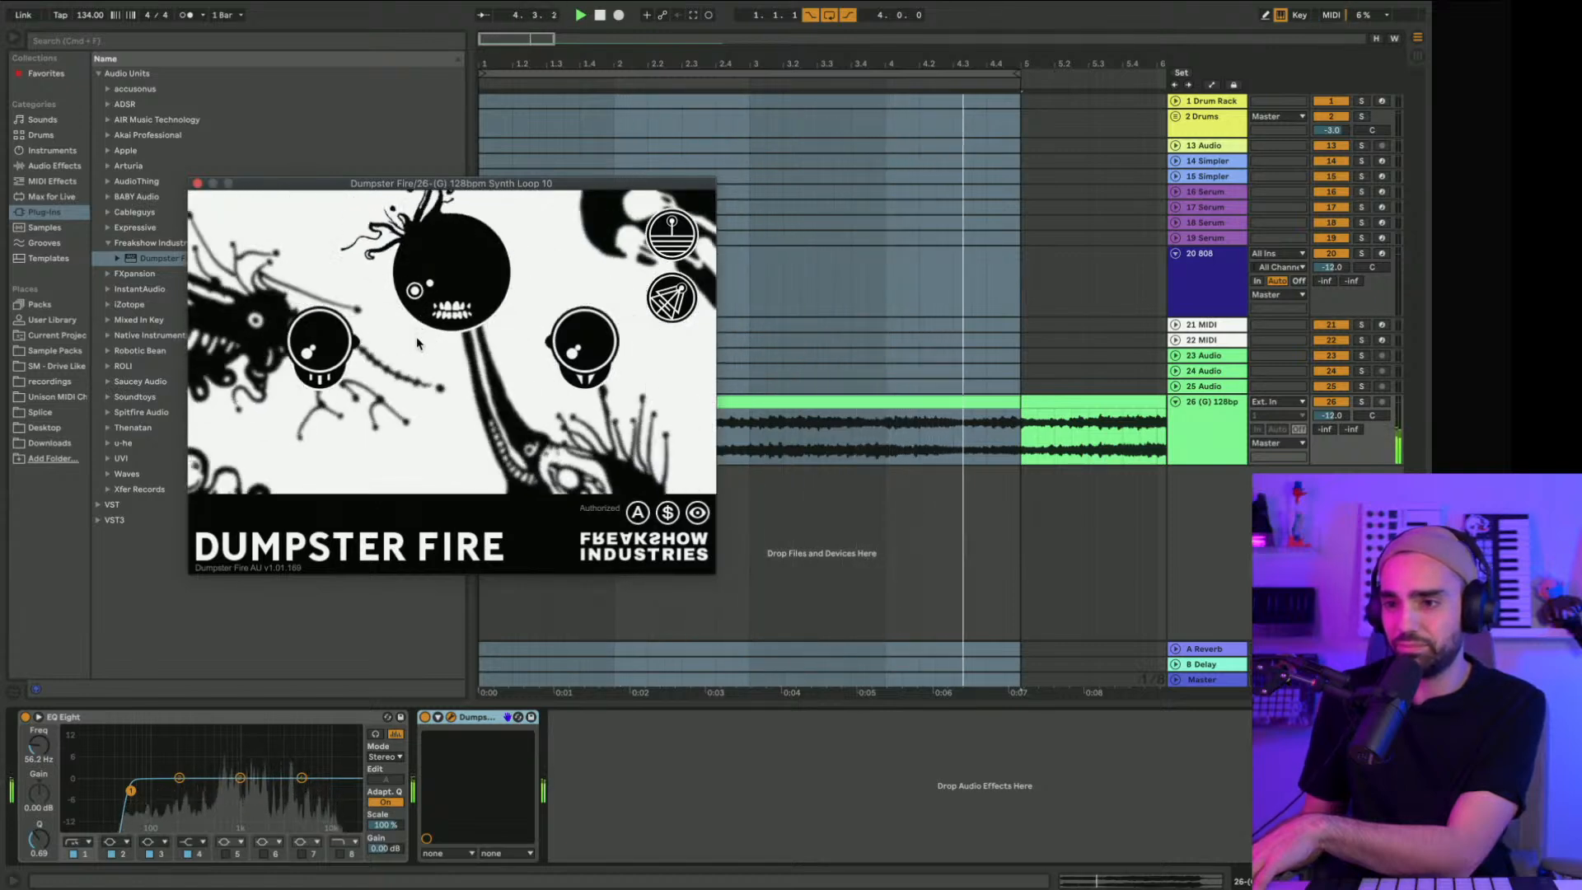
# Step: Split the track 26 synth clip at bar 5 and trim the first part to end at 4.2.3
pyautogui.click(1005, 402)
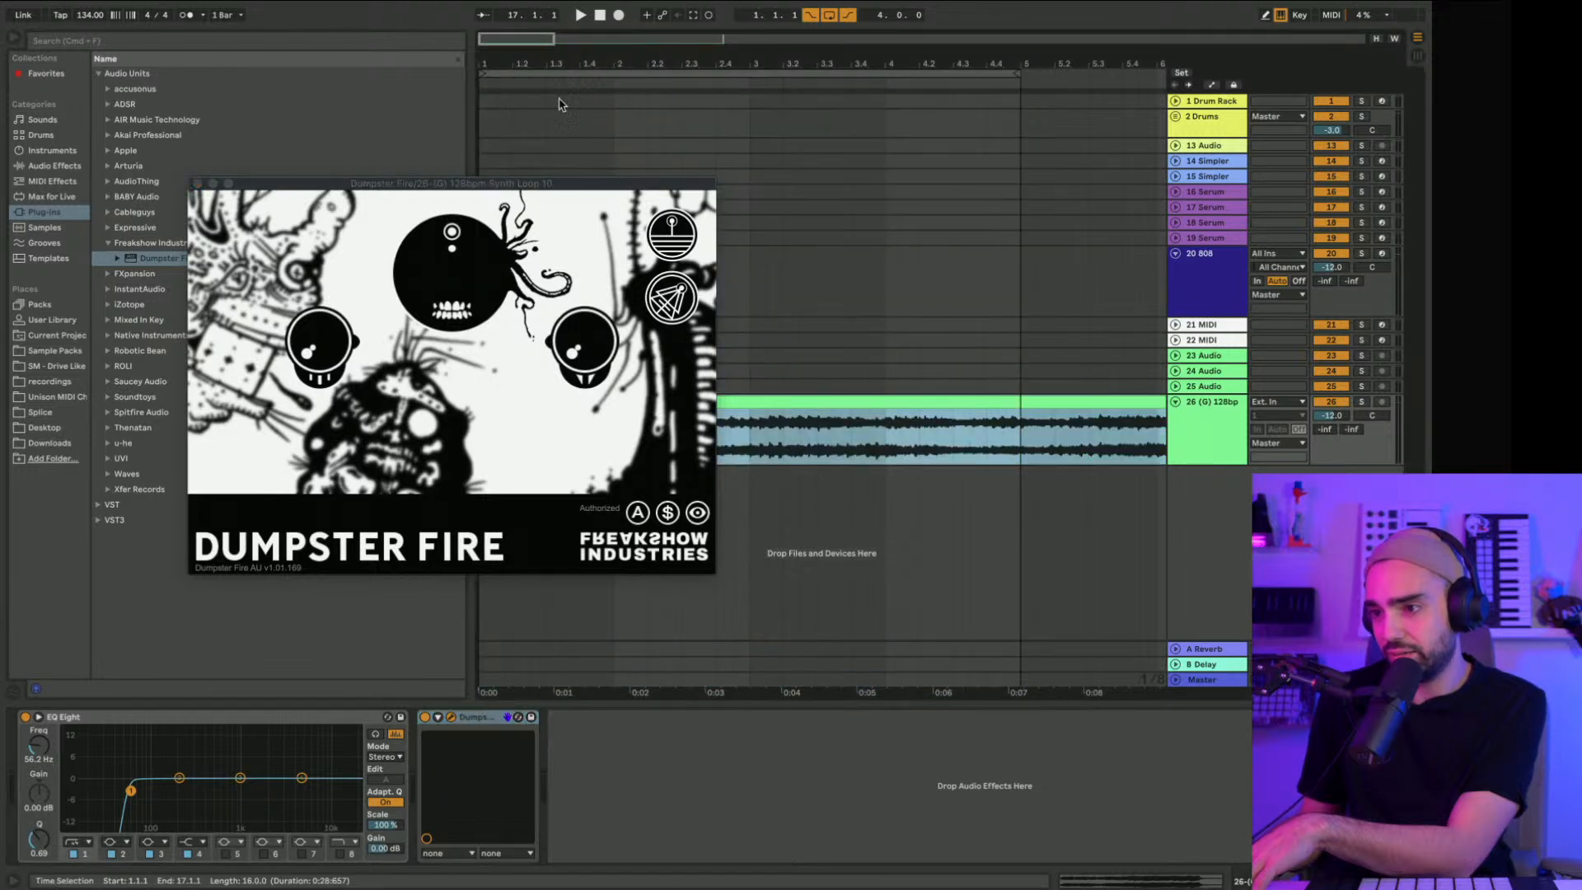
pyautogui.click(1020, 454)
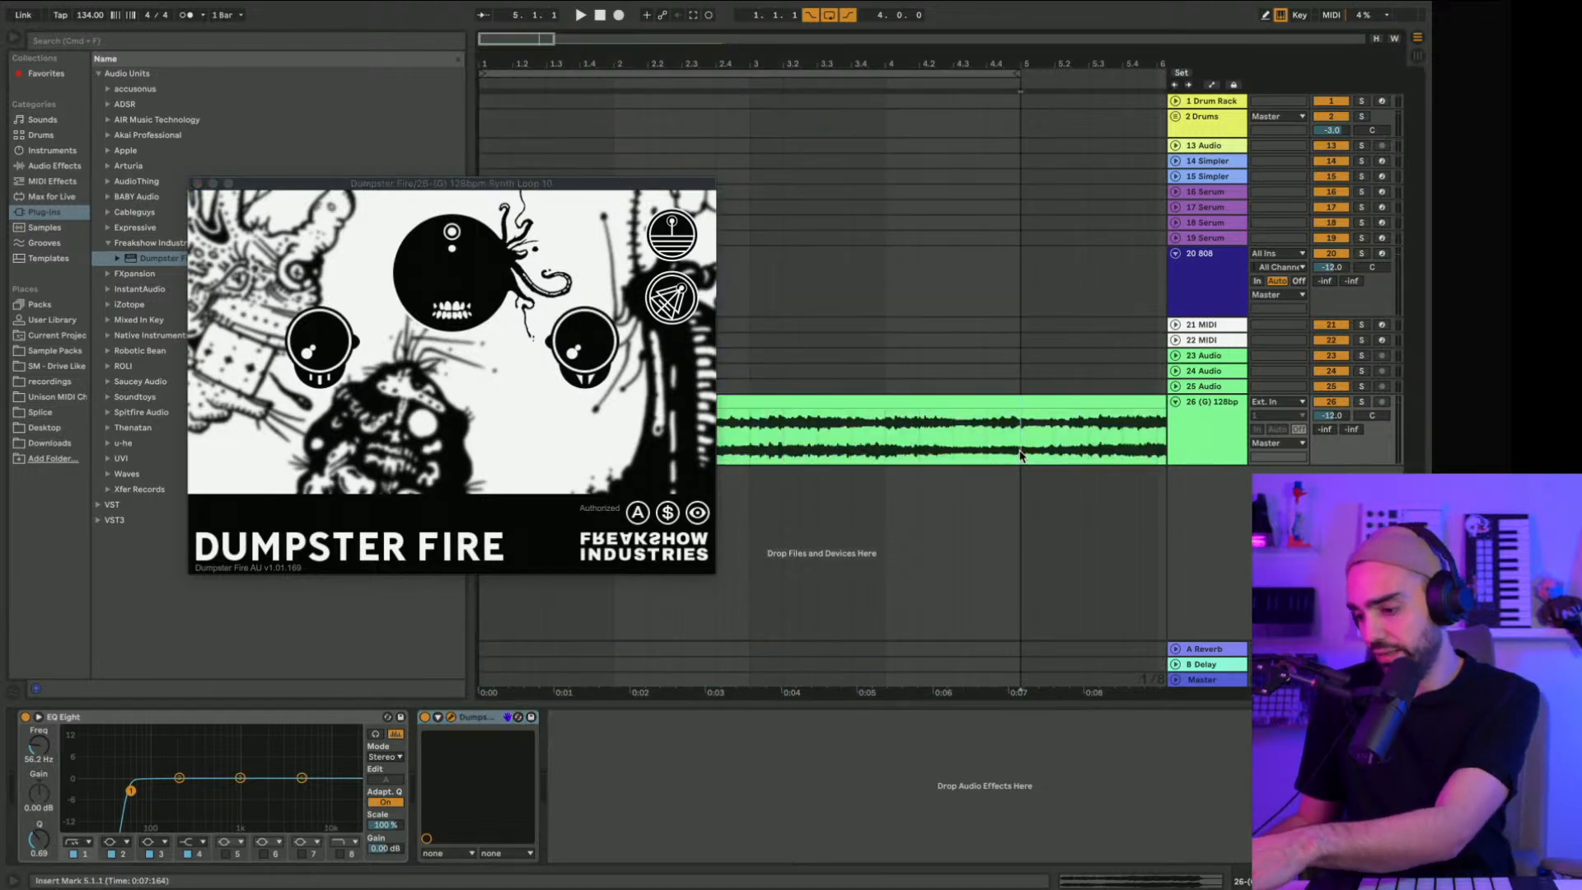
pyautogui.press('super+e')
pyautogui.moveTo(1017, 405); pyautogui.dragTo(939, 412)
pyautogui.click(475, 276)
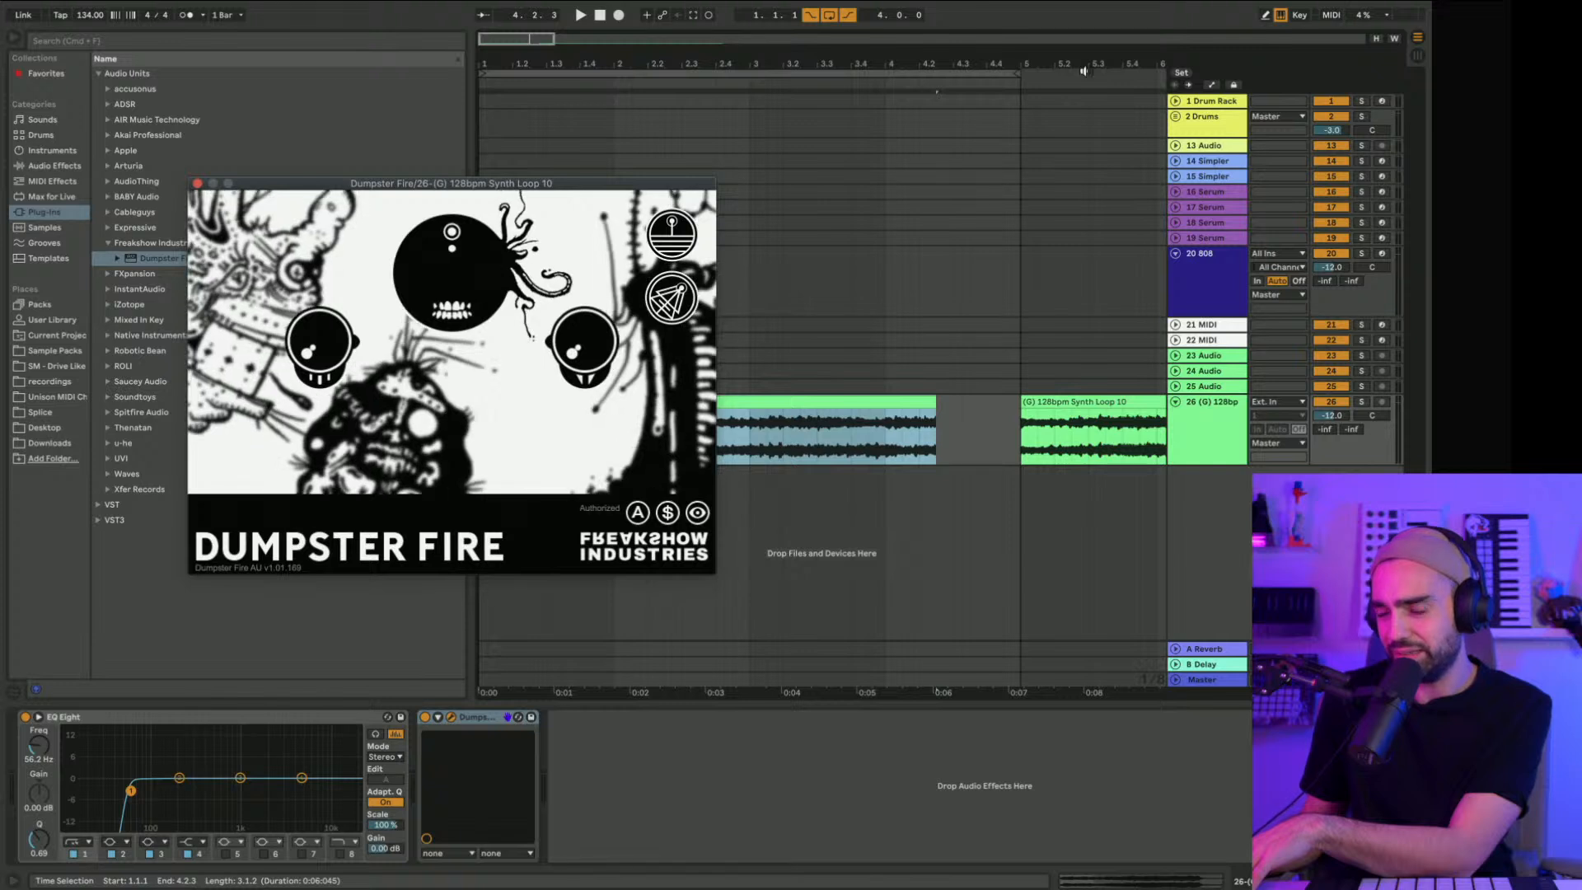
# Step: Show track automation and add a Tooth ramp on the first synth clip that falls to 0.00 near the clip's end
pyautogui.press('a')
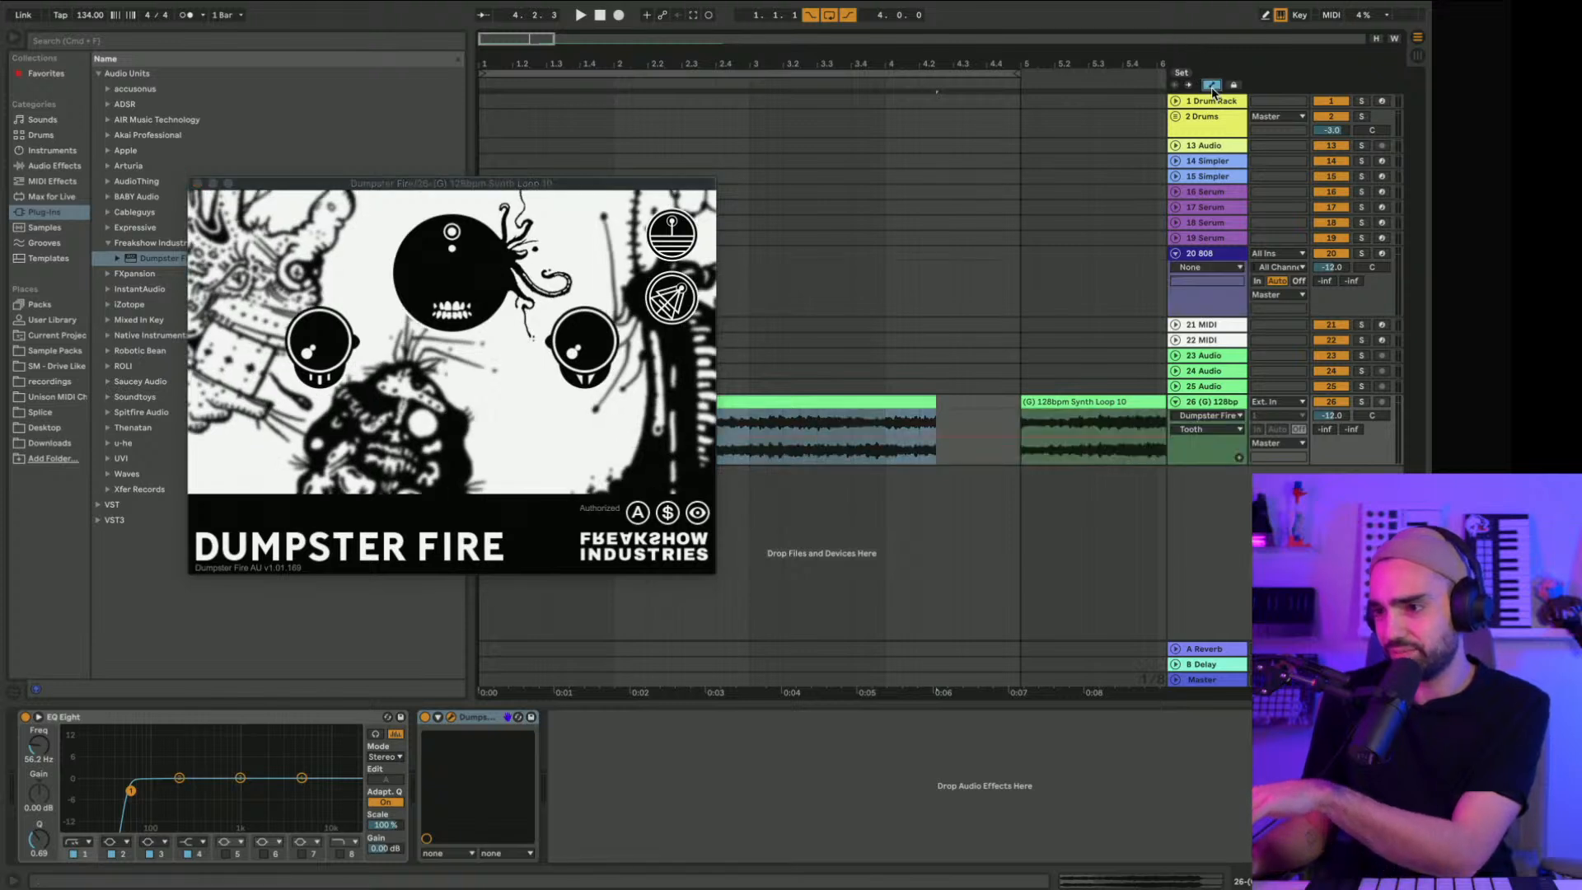
pyautogui.click(798, 441)
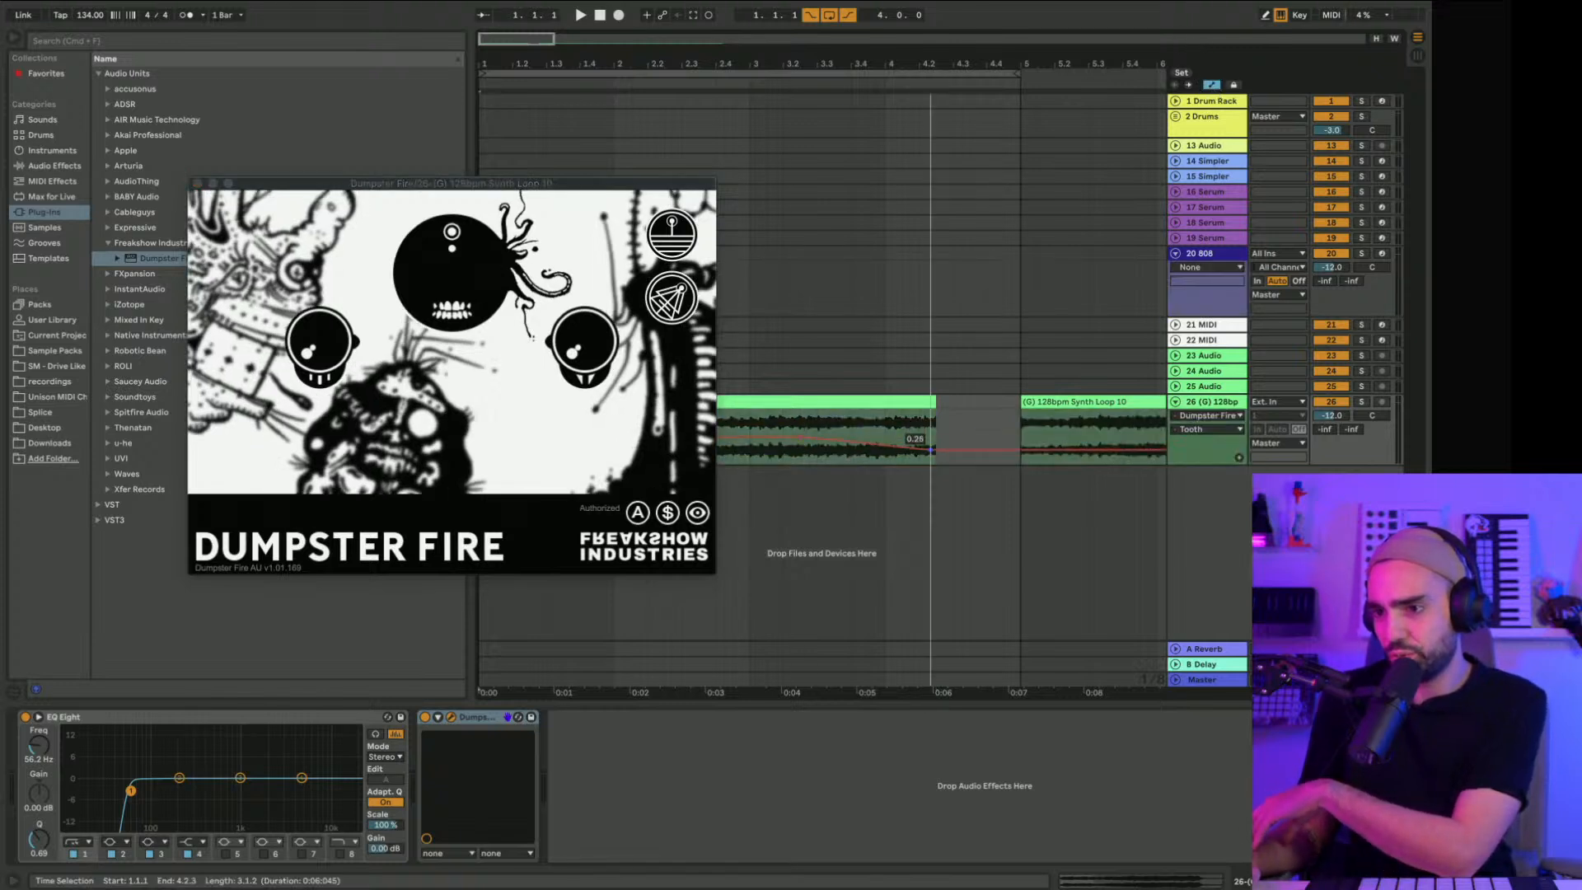
pyautogui.moveTo(932, 450); pyautogui.dragTo(931, 464)
pyautogui.click(759, 461)
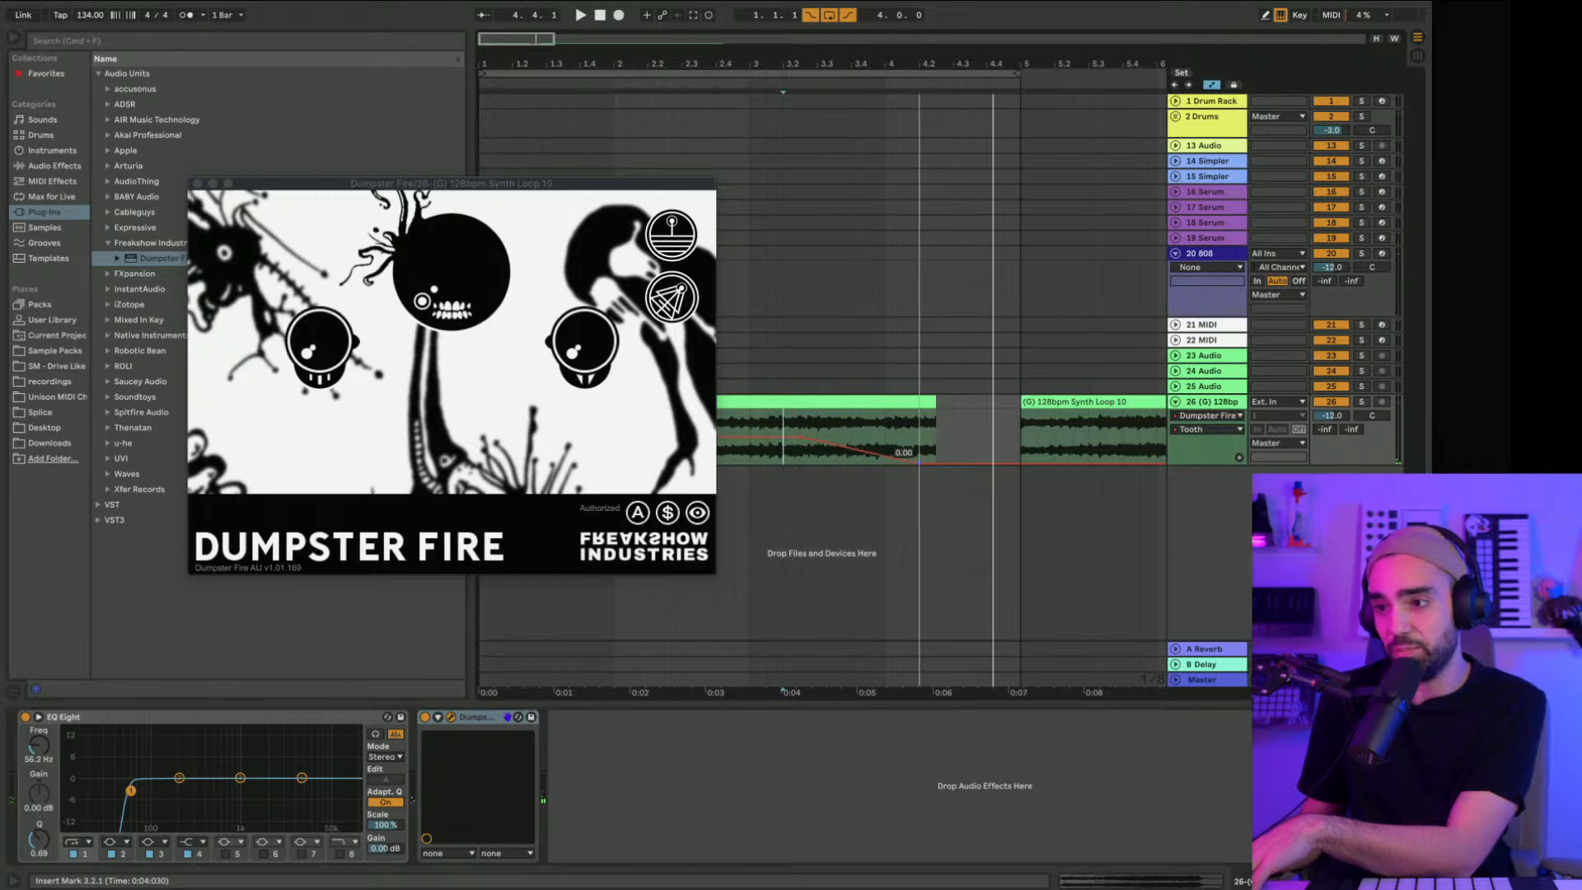
# Step: Play from 3.1.3 and fine-tune the position of the Tooth ramp's 0.00 end breakpoint by ear
pyautogui.moveTo(919, 463); pyautogui.dragTo(902, 463)
pyautogui.click(772, 463)
pyautogui.press('space')
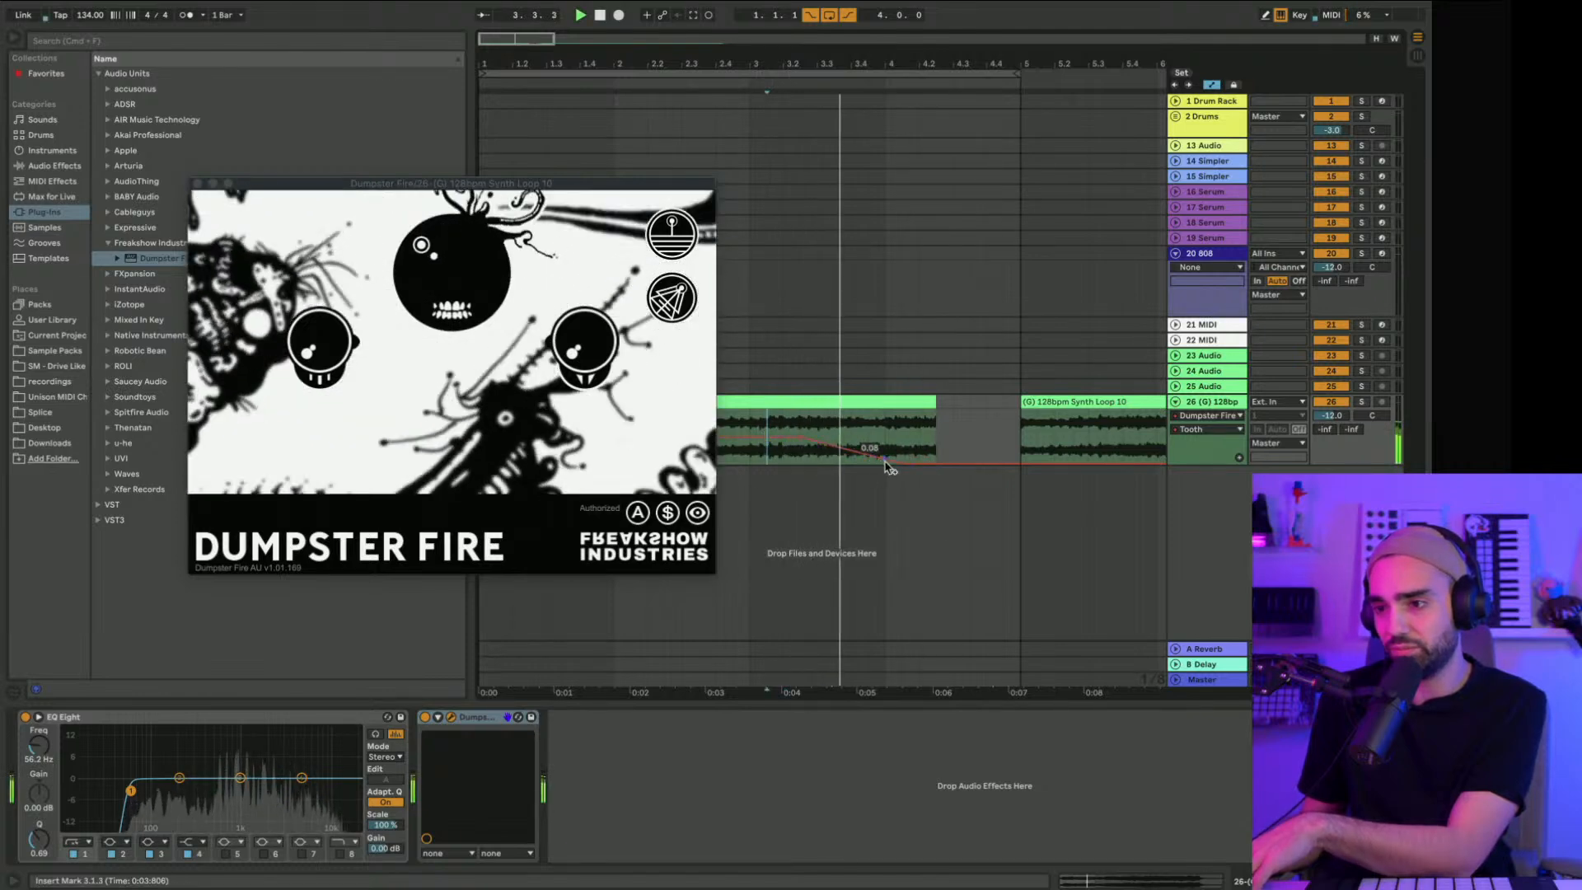
pyautogui.moveTo(903, 464); pyautogui.dragTo(919, 464)
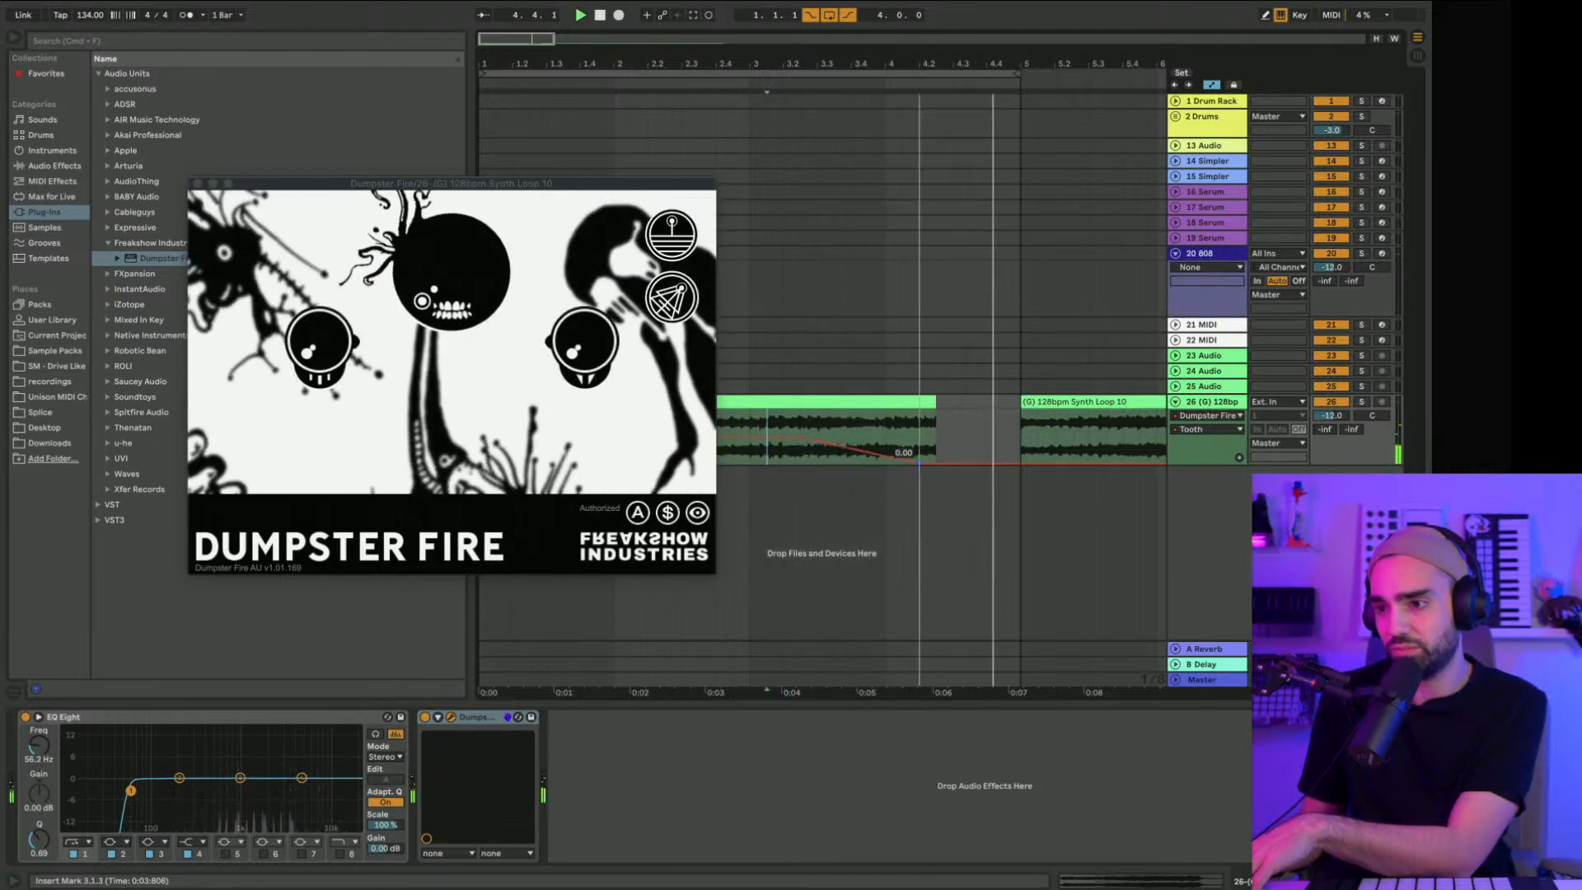
# Step: Move the plugin window off the clip, and add an opening Tooth ramp rising from 0.00 at the clip's start to 0.50
pyautogui.moveTo(516, 189); pyautogui.dragTo(1265, 320)
pyautogui.click(567, 445)
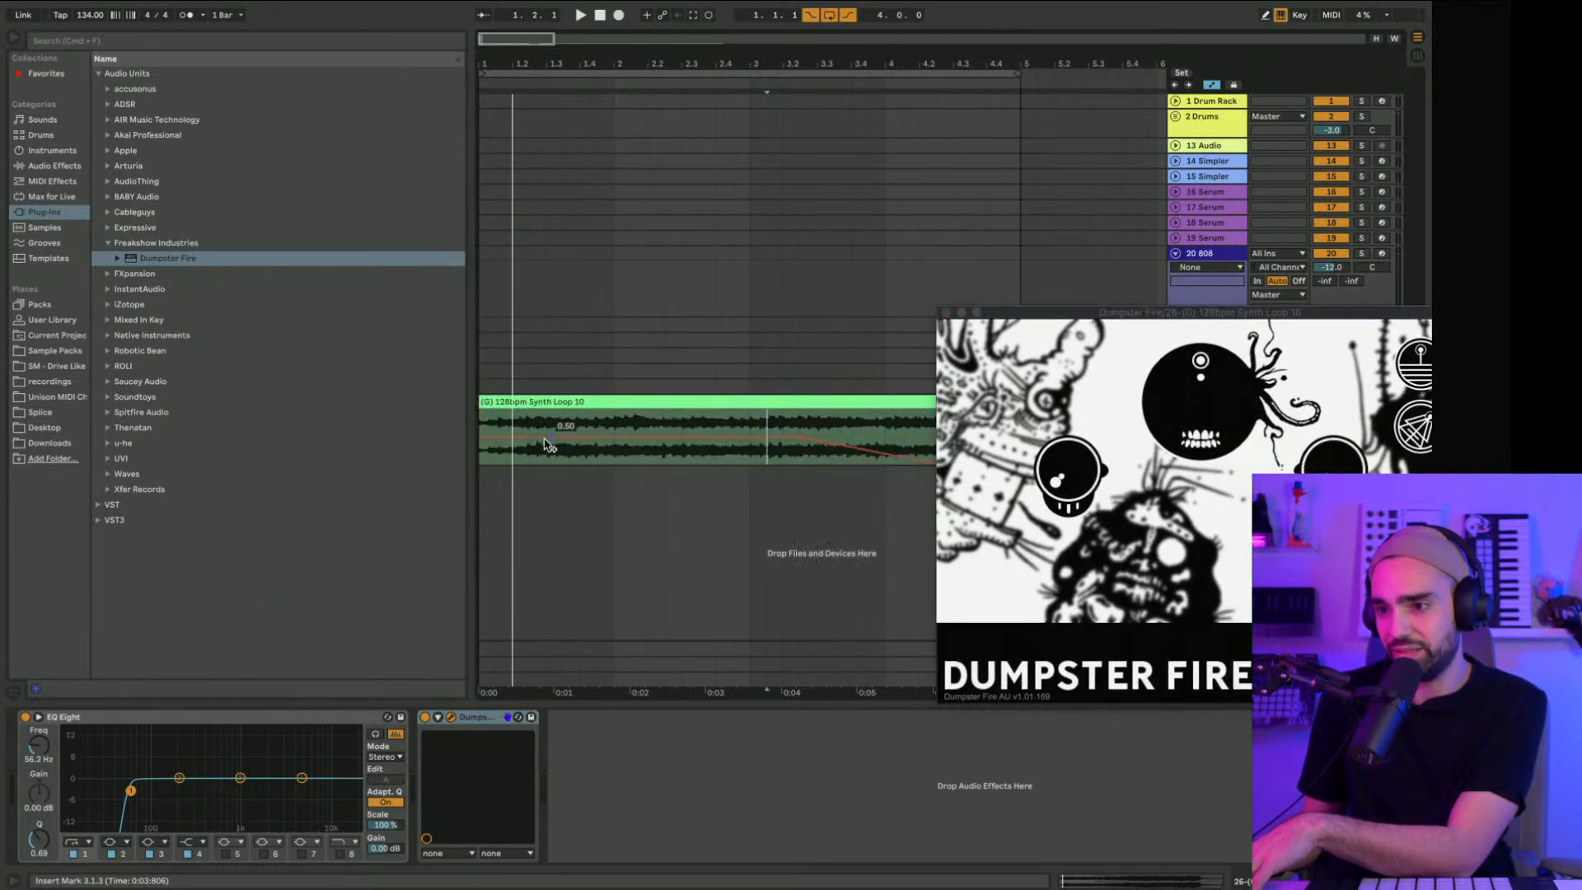
pyautogui.moveTo(481, 437); pyautogui.dragTo(480, 463)
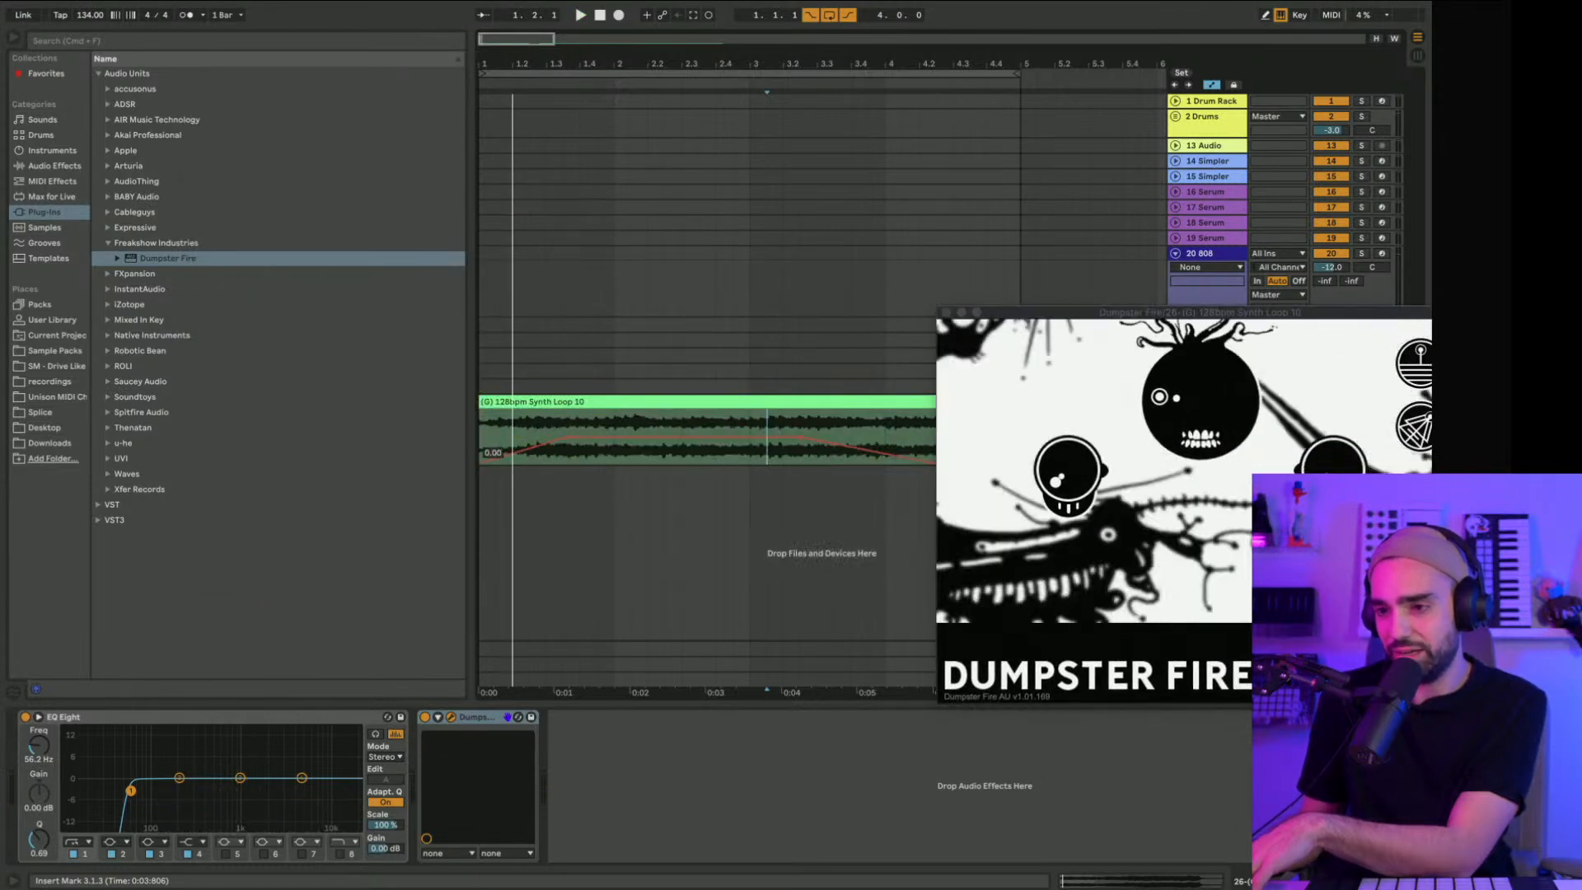
pyautogui.click(601, 16)
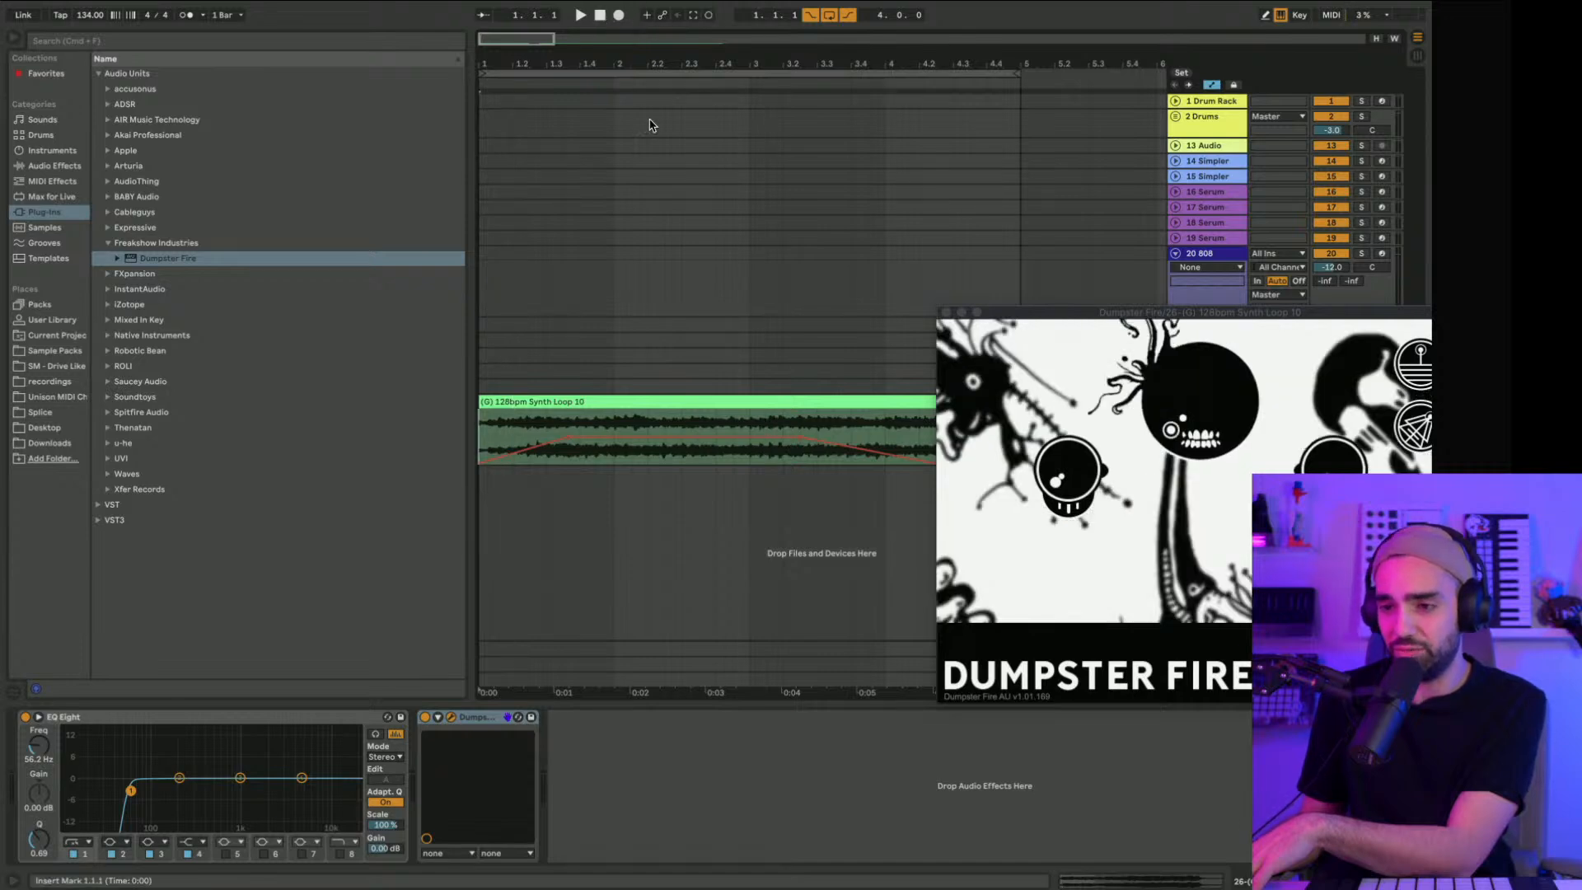
pyautogui.moveTo(1045, 316); pyautogui.dragTo(962, 88)
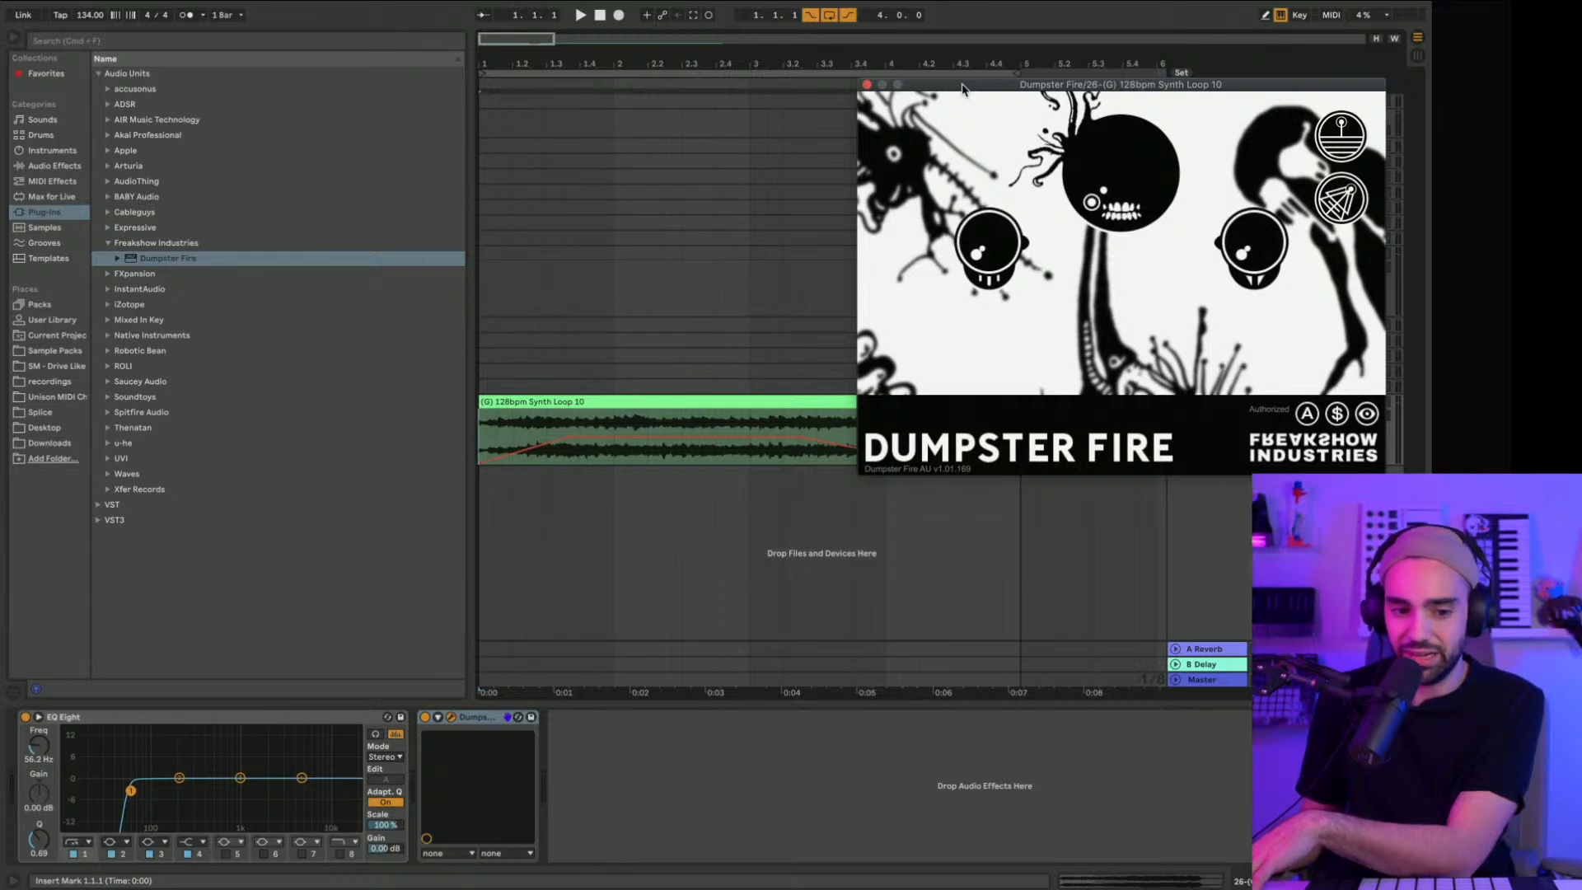
# Step: Play the synth loop with its Tooth automation and move the Dumpster Fire window over the browser
pyautogui.press('space')
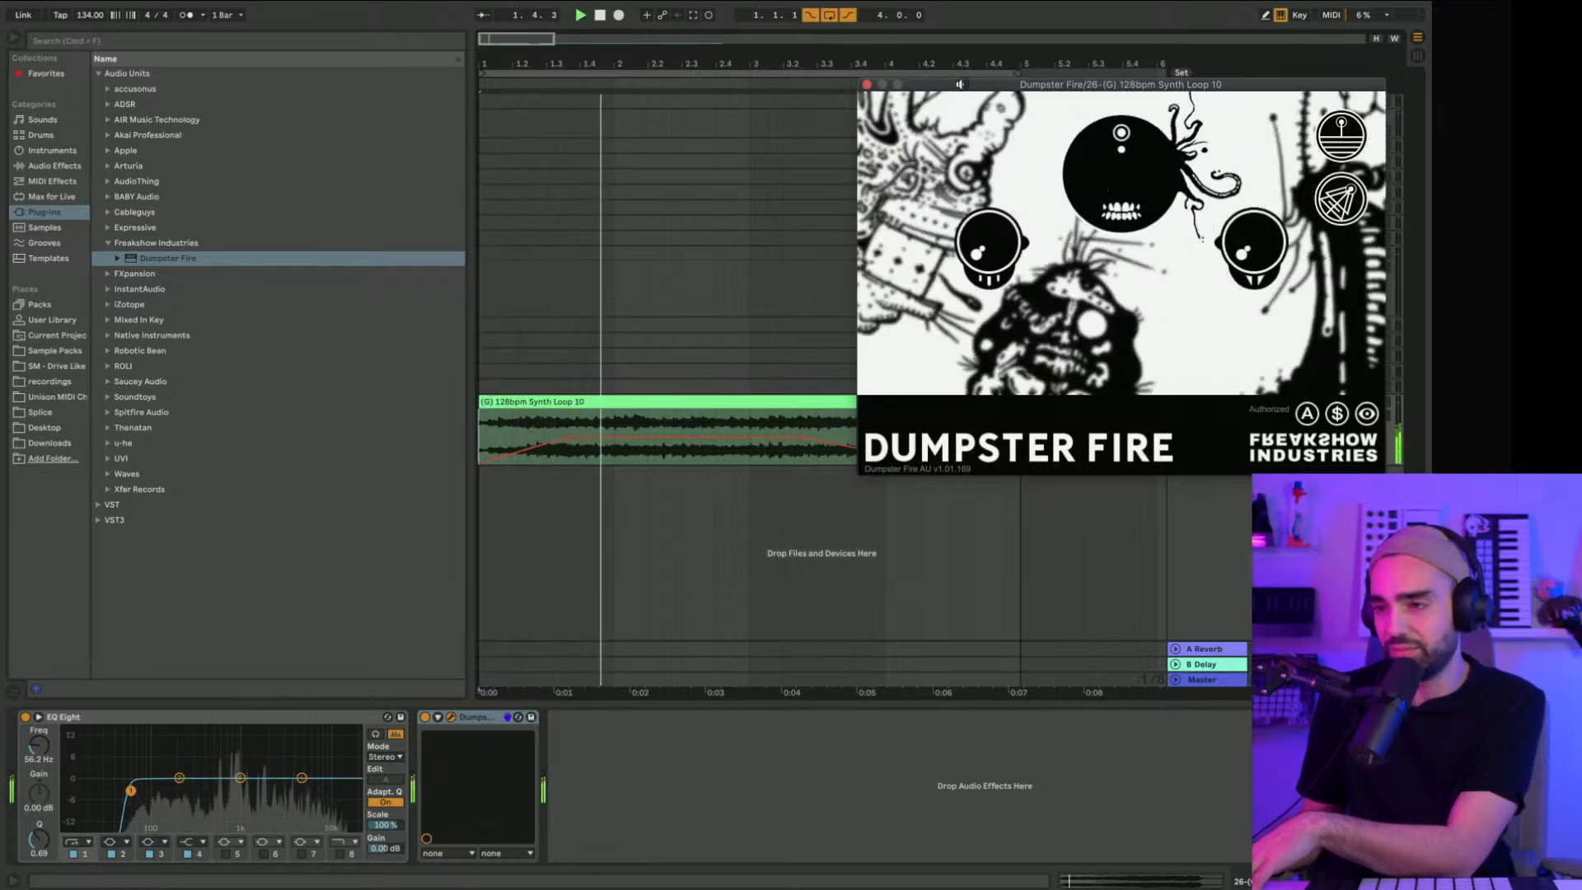
pyautogui.moveTo(960, 84); pyautogui.dragTo(595, 526)
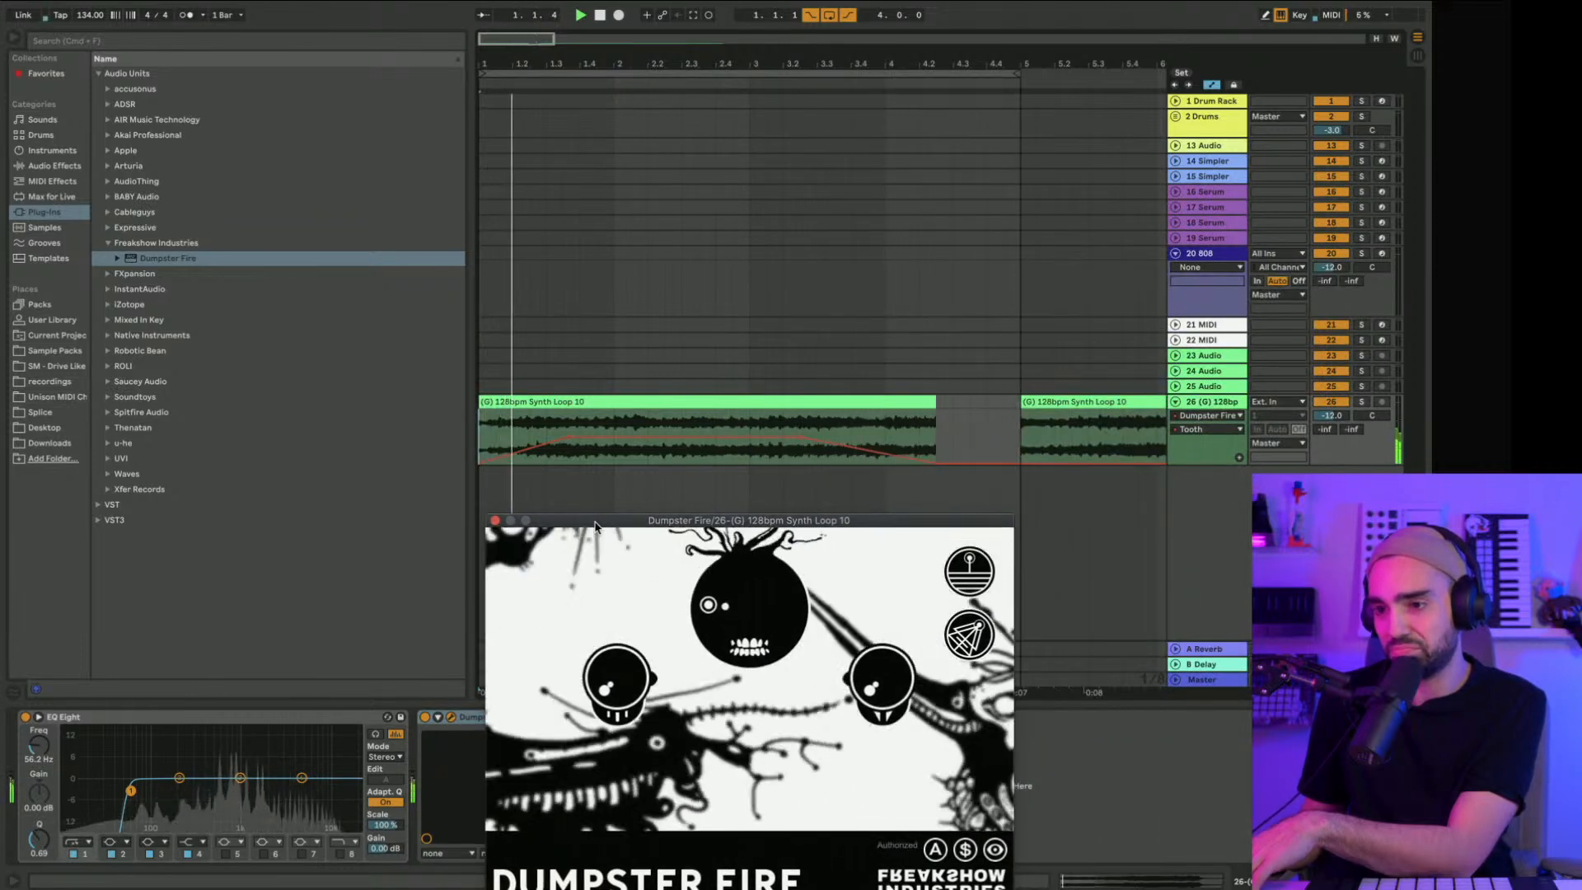
pyautogui.moveTo(595, 526); pyautogui.dragTo(287, 141)
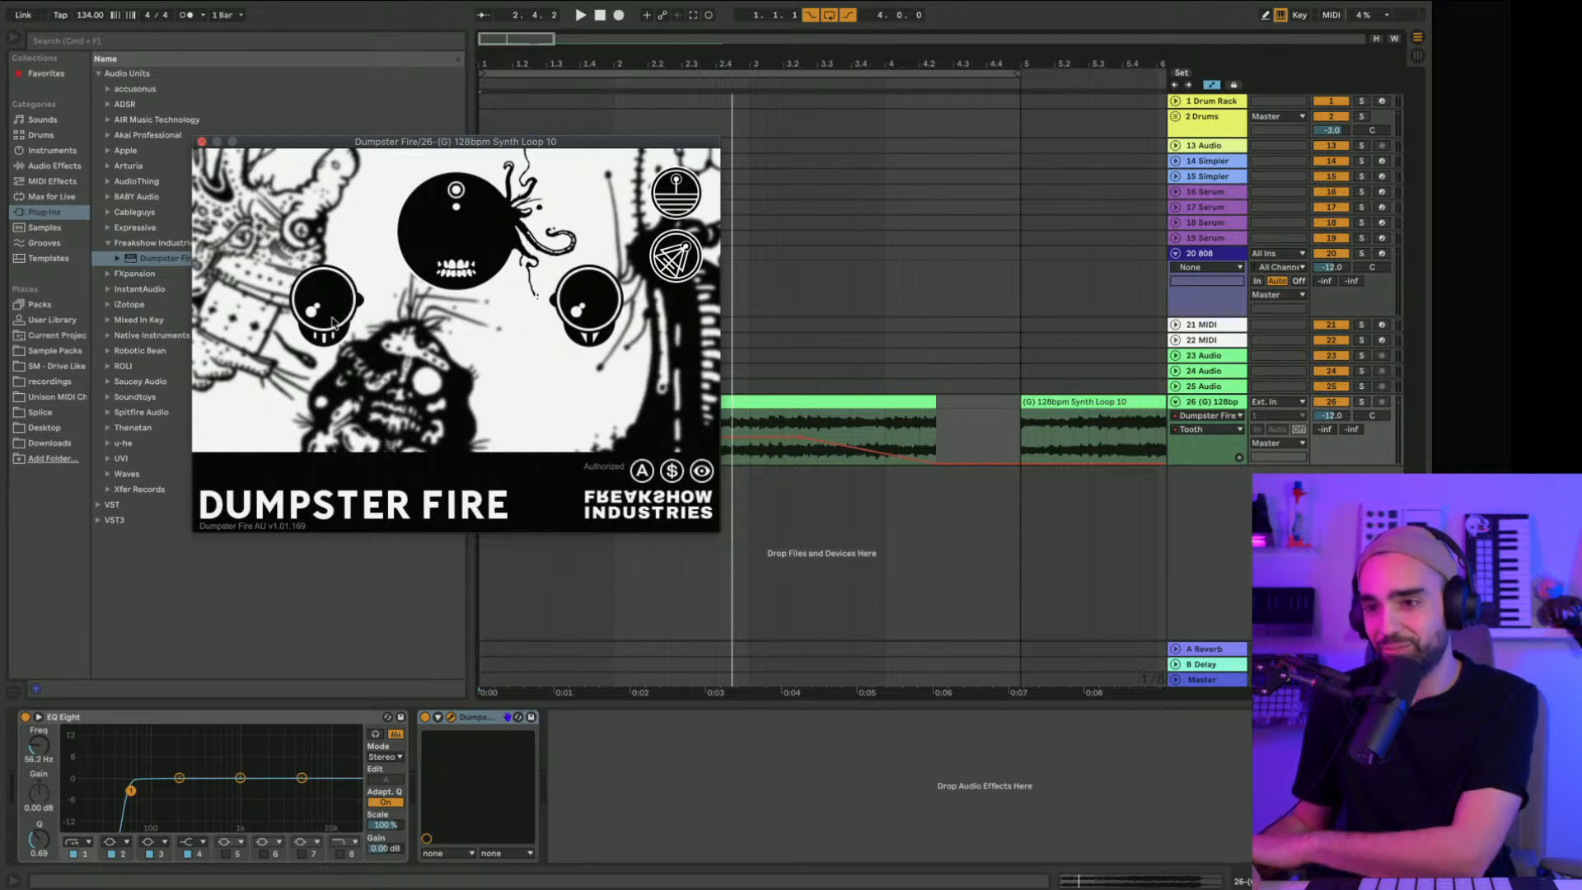
# Step: Raise the Cage parameter in Dumpster Fire on track 26 and play the loop to hear the effect
pyautogui.moveTo(329, 318); pyautogui.dragTo(314, 227)
pyautogui.press('space')
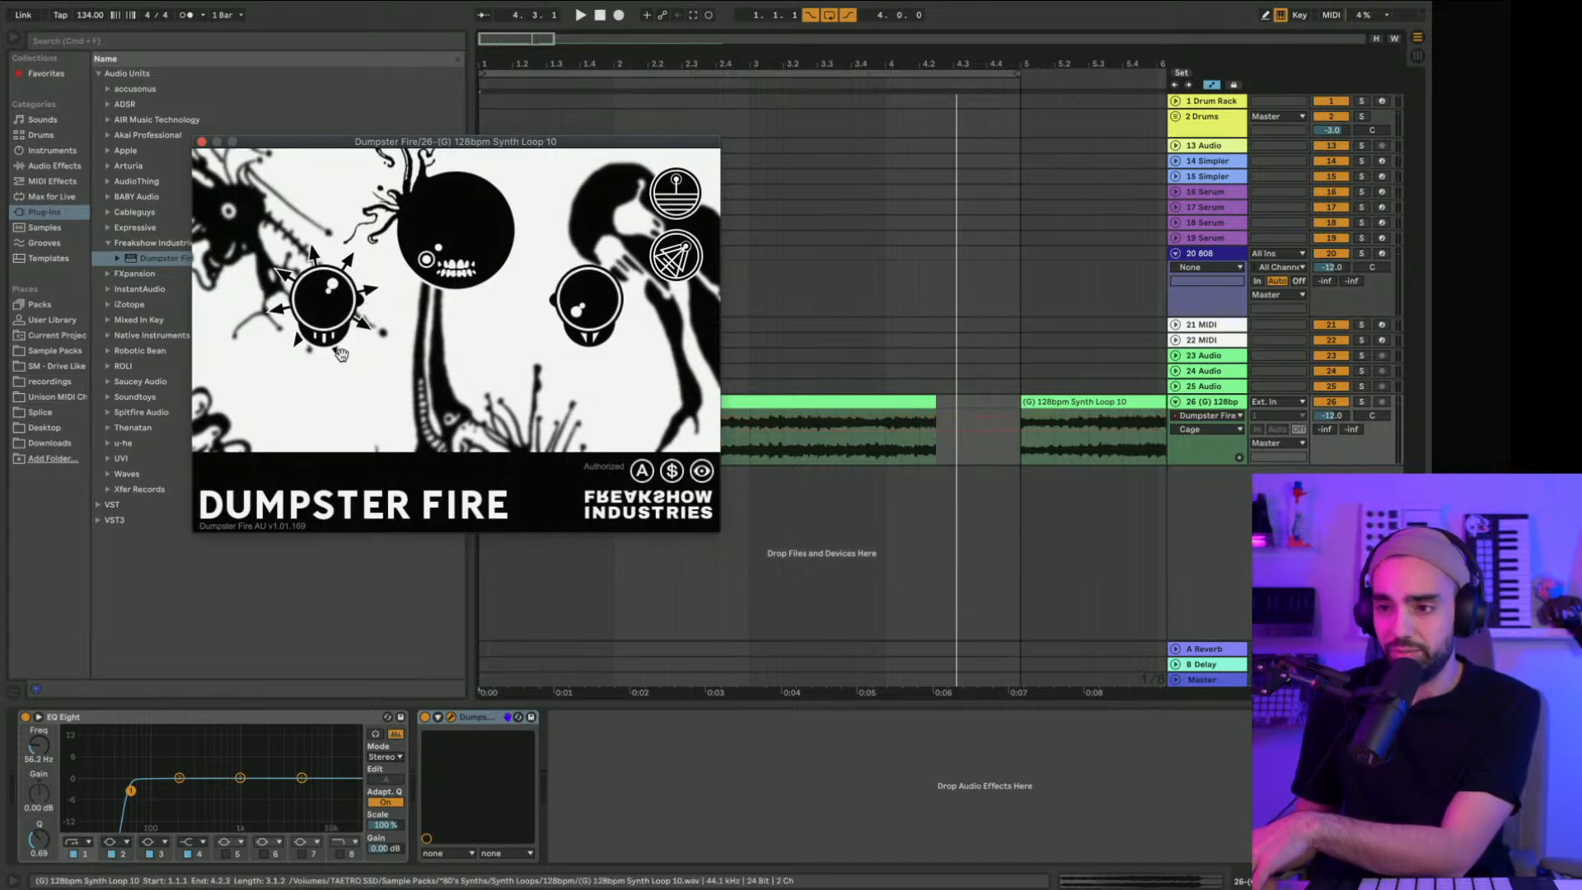
pyautogui.press('space')
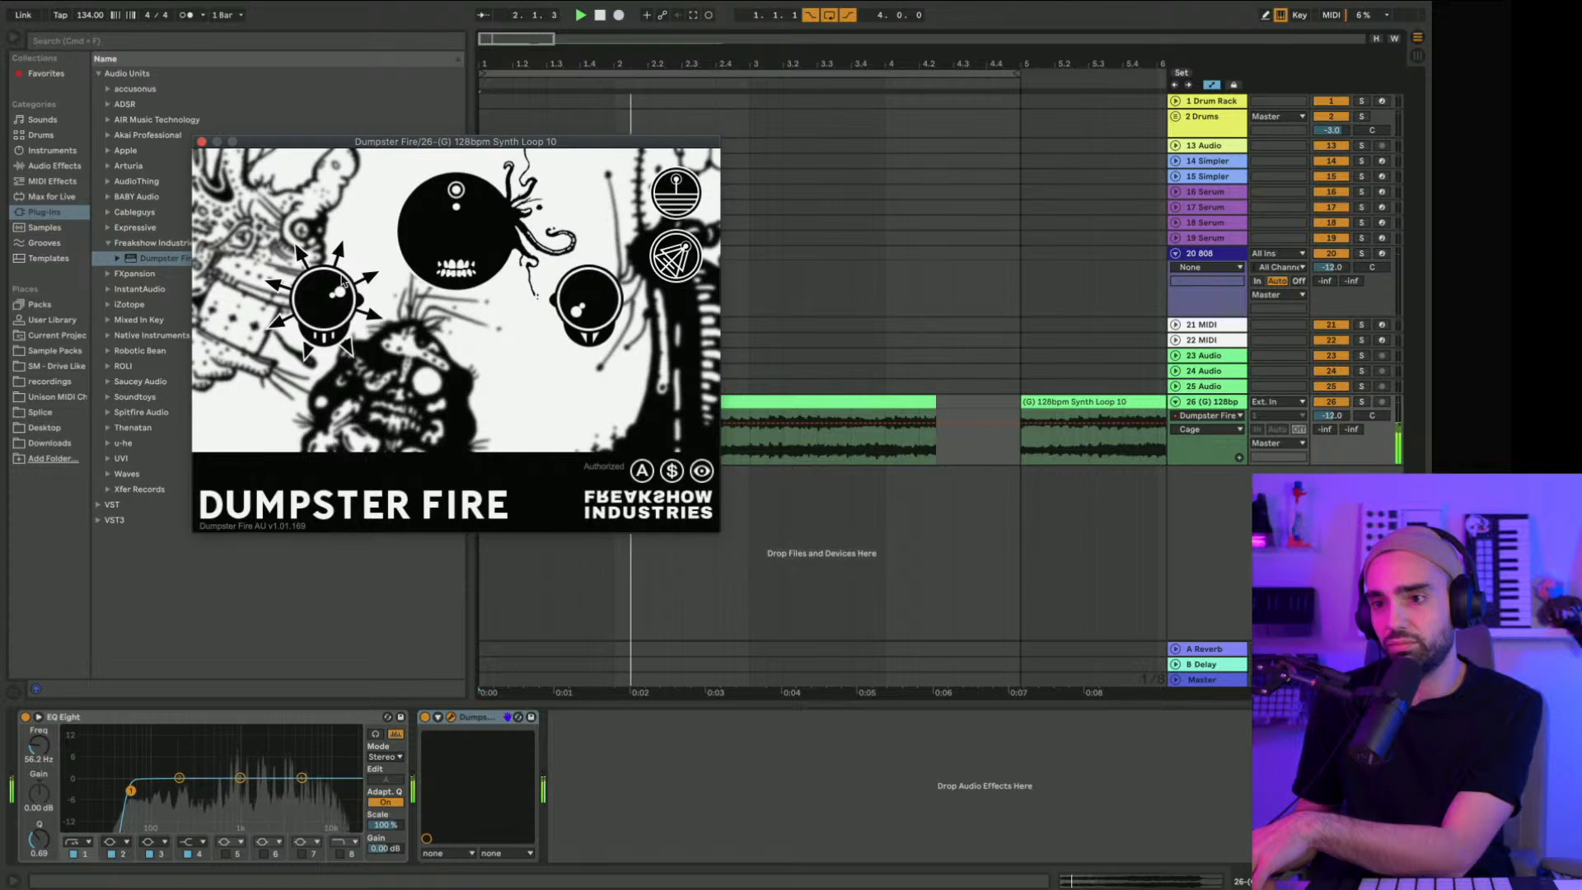
pyautogui.press('space')
# Step: Try a stronger Aether effect in Dumpster Fire while playing the loop, turn it back down, and close the plugin window
pyautogui.moveTo(586, 297); pyautogui.dragTo(587, 191)
pyautogui.press('space')
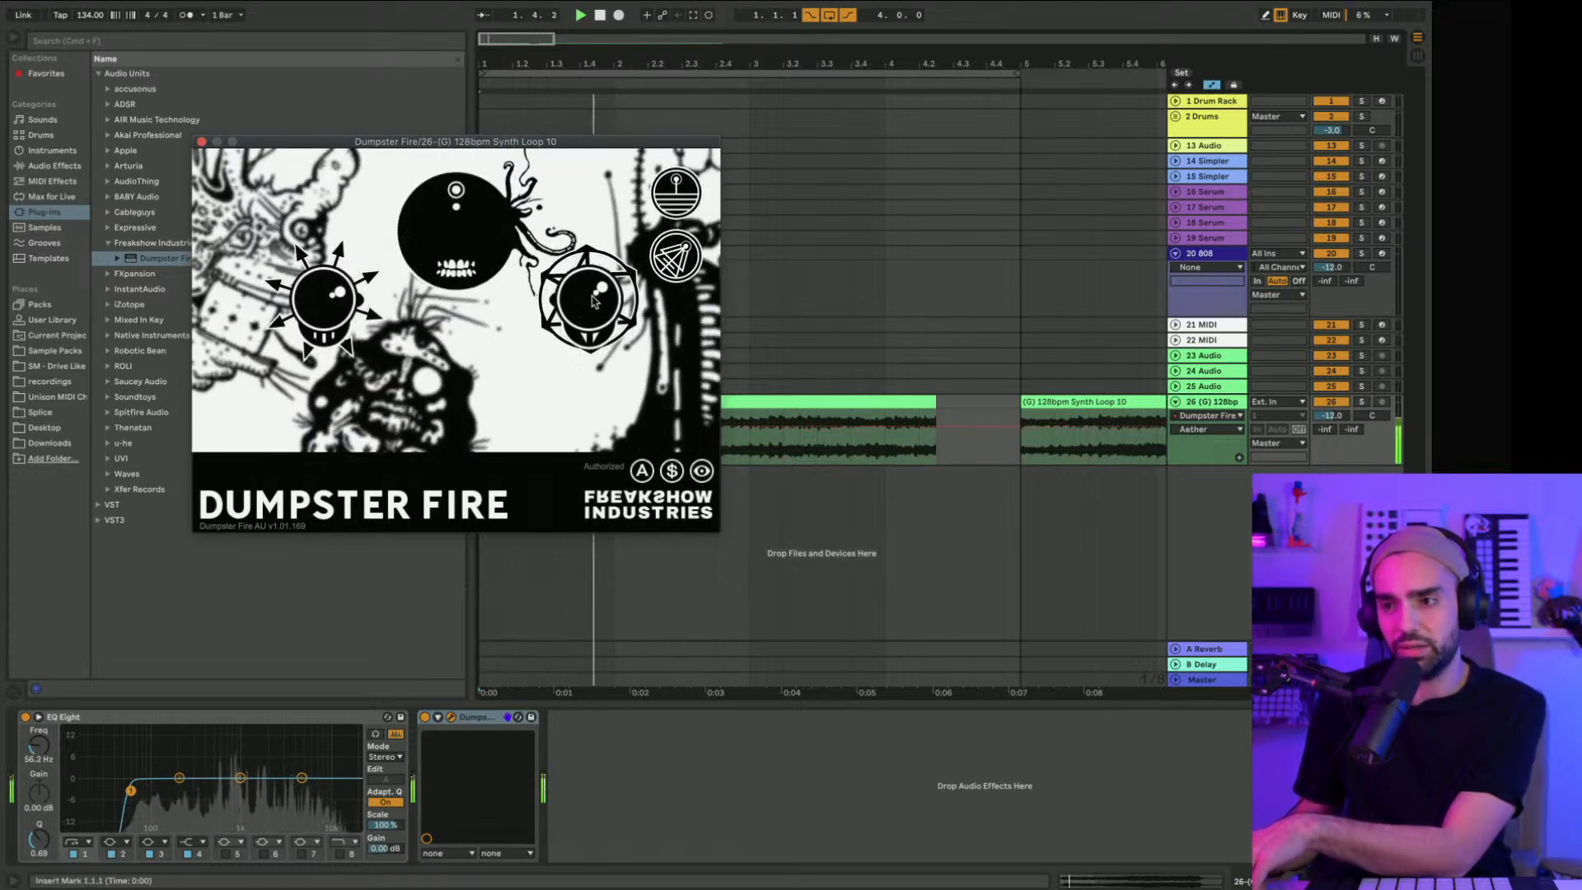
pyautogui.moveTo(593, 298); pyautogui.dragTo(579, 357)
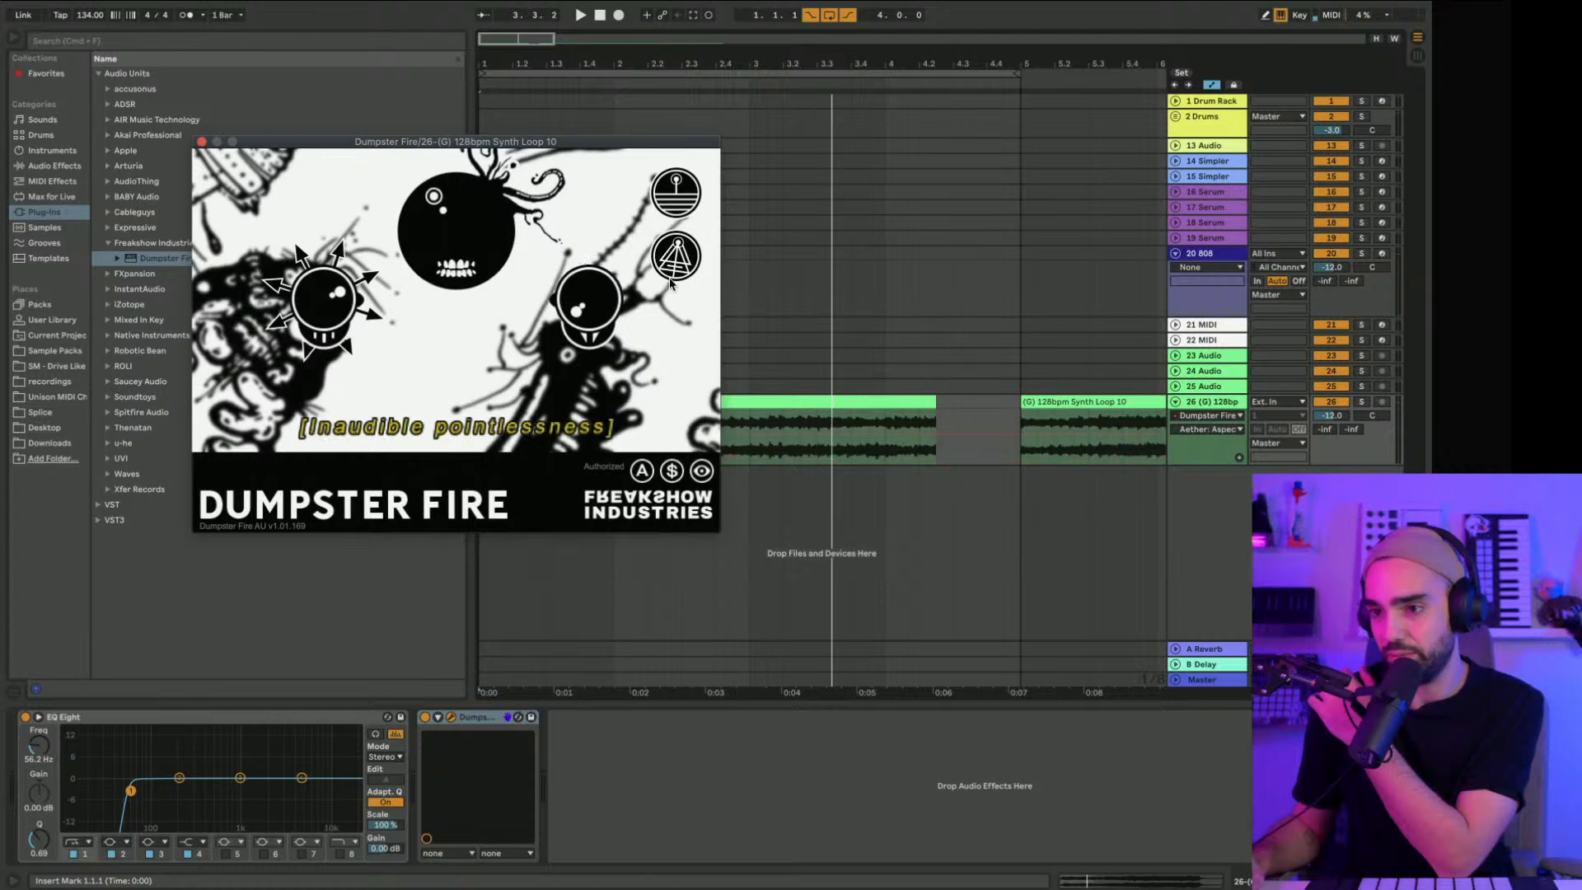
pyautogui.press('space')
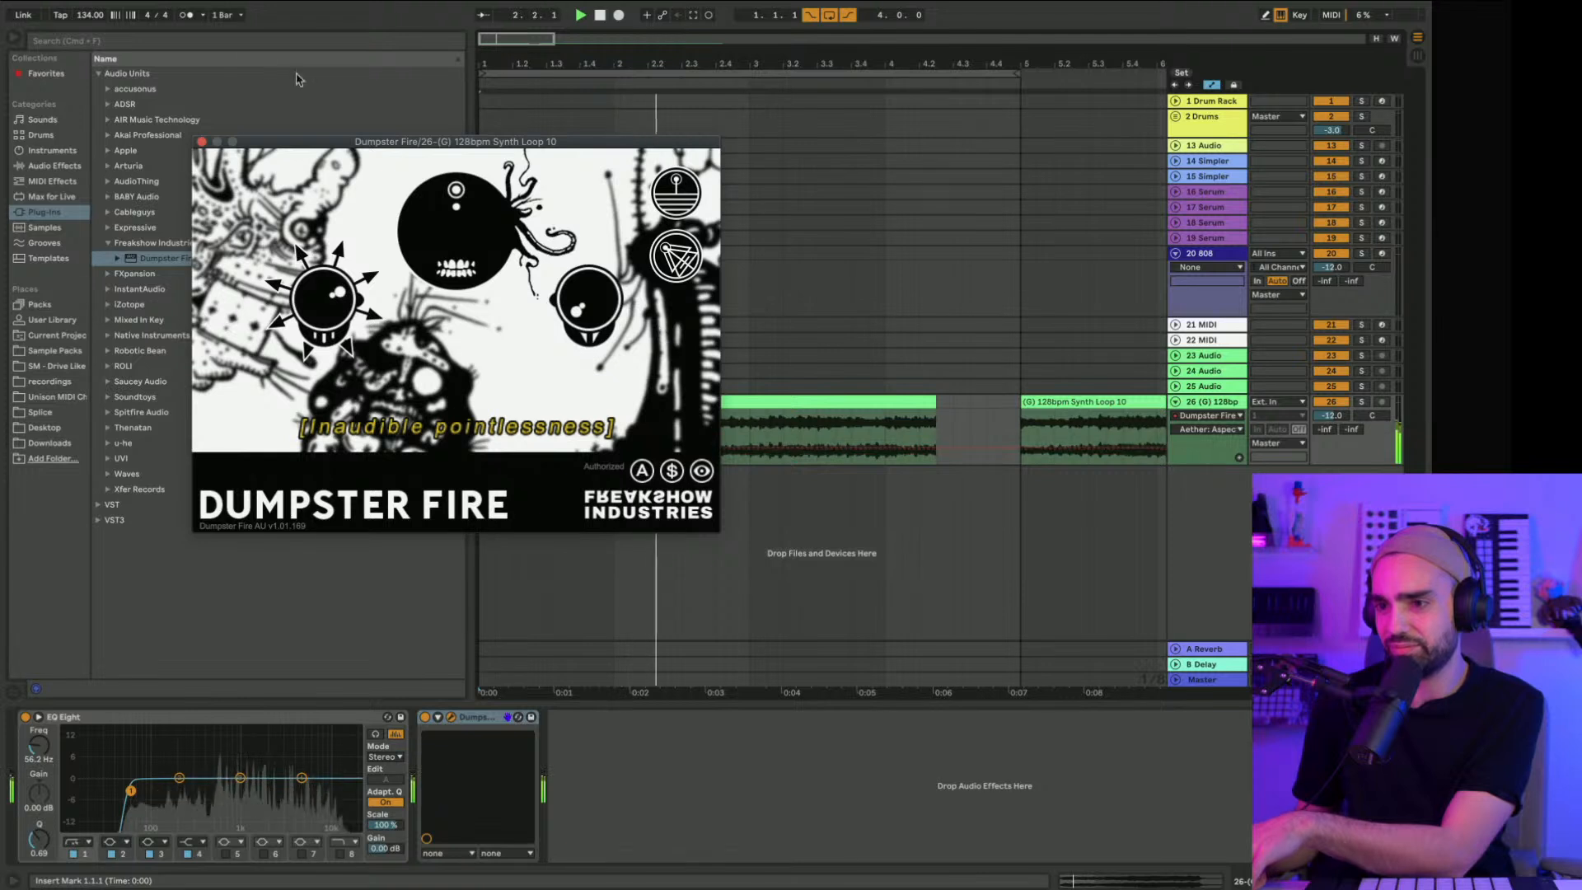
pyautogui.click(202, 141)
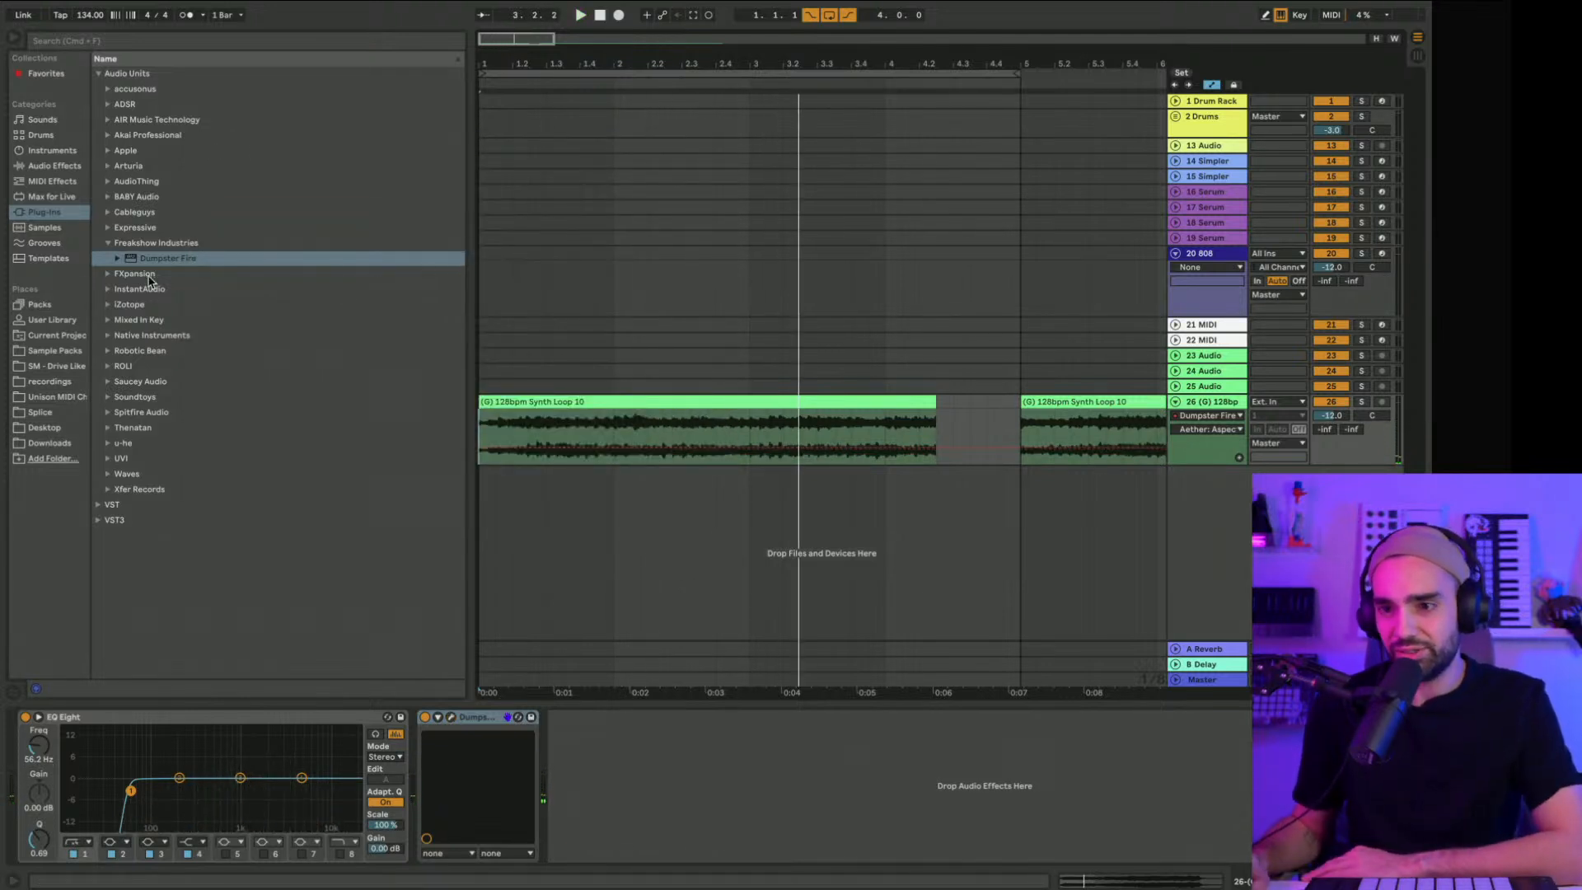
# Step: Inspect the 808 plugin on track 20 and close its window
pyautogui.click(726, 405)
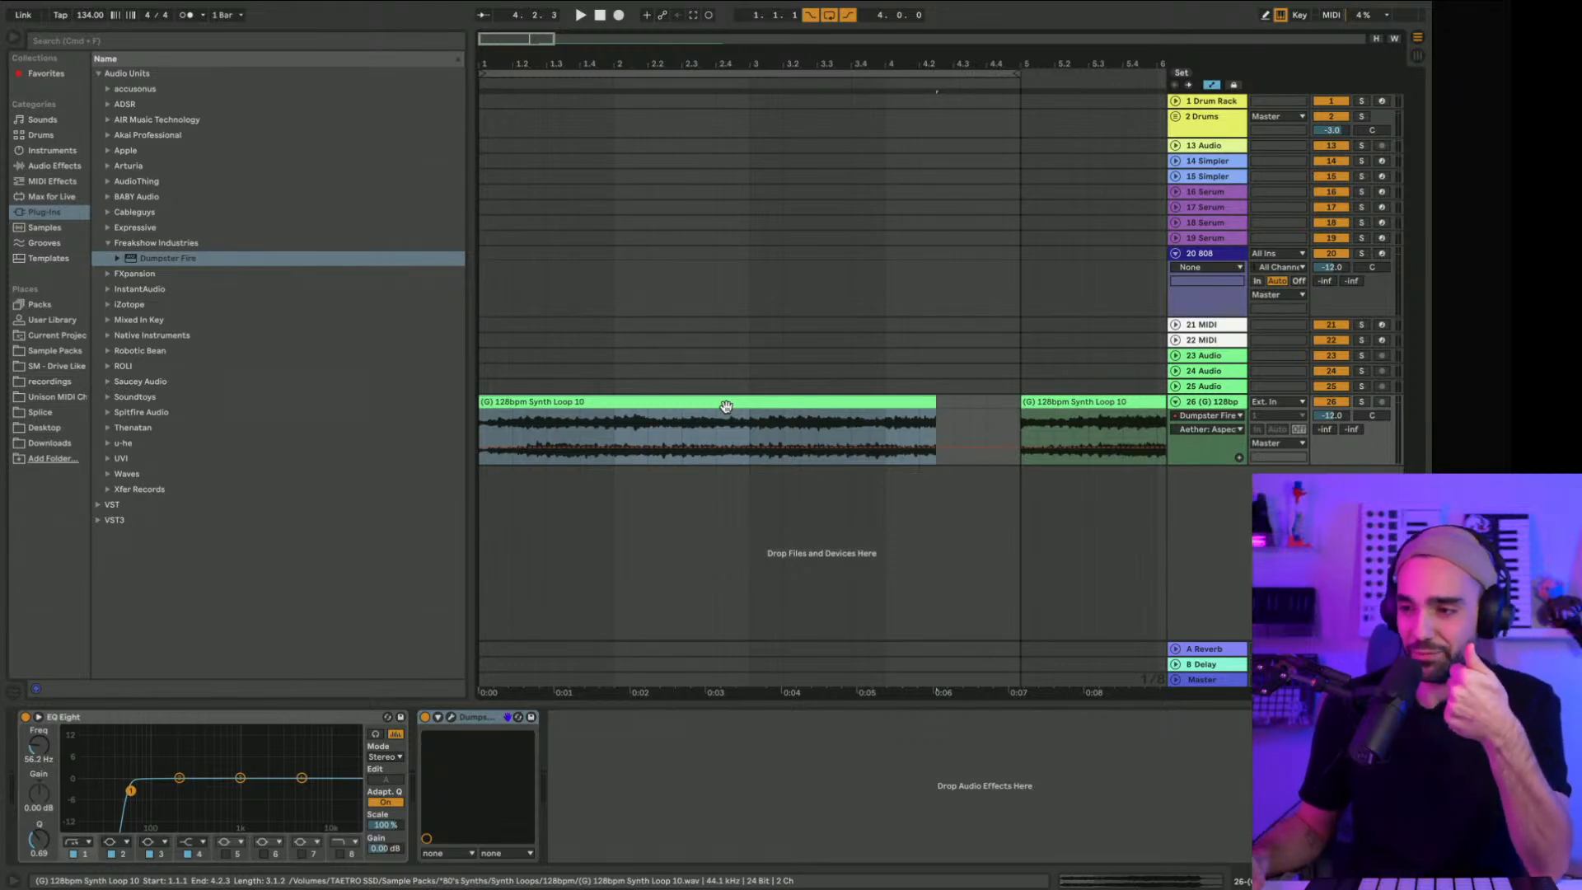
pyautogui.click(1203, 254)
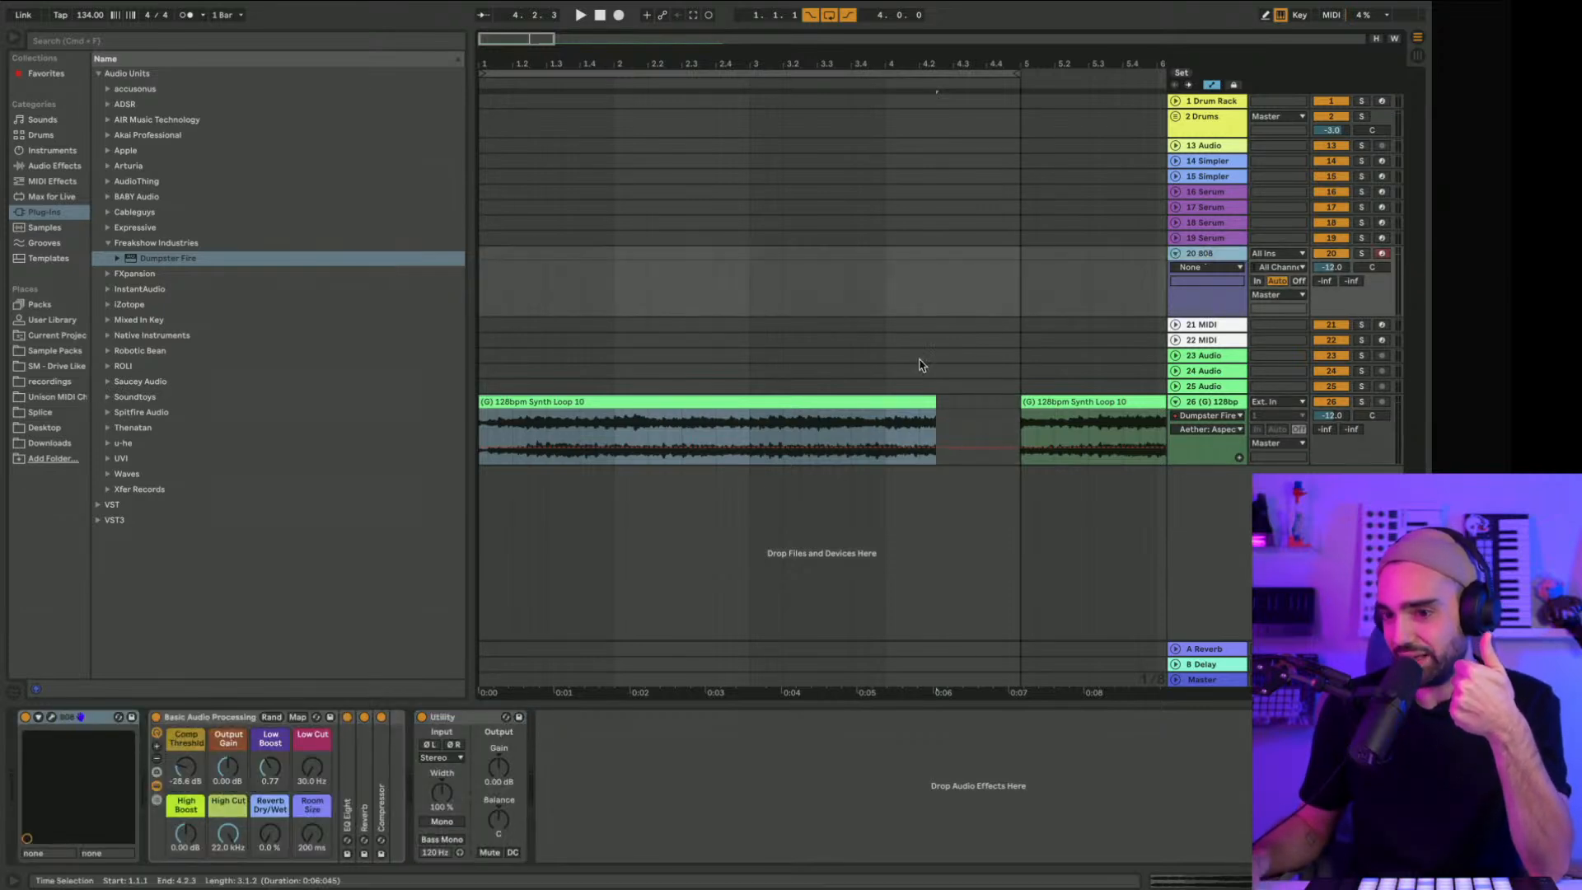
pyautogui.click(51, 717)
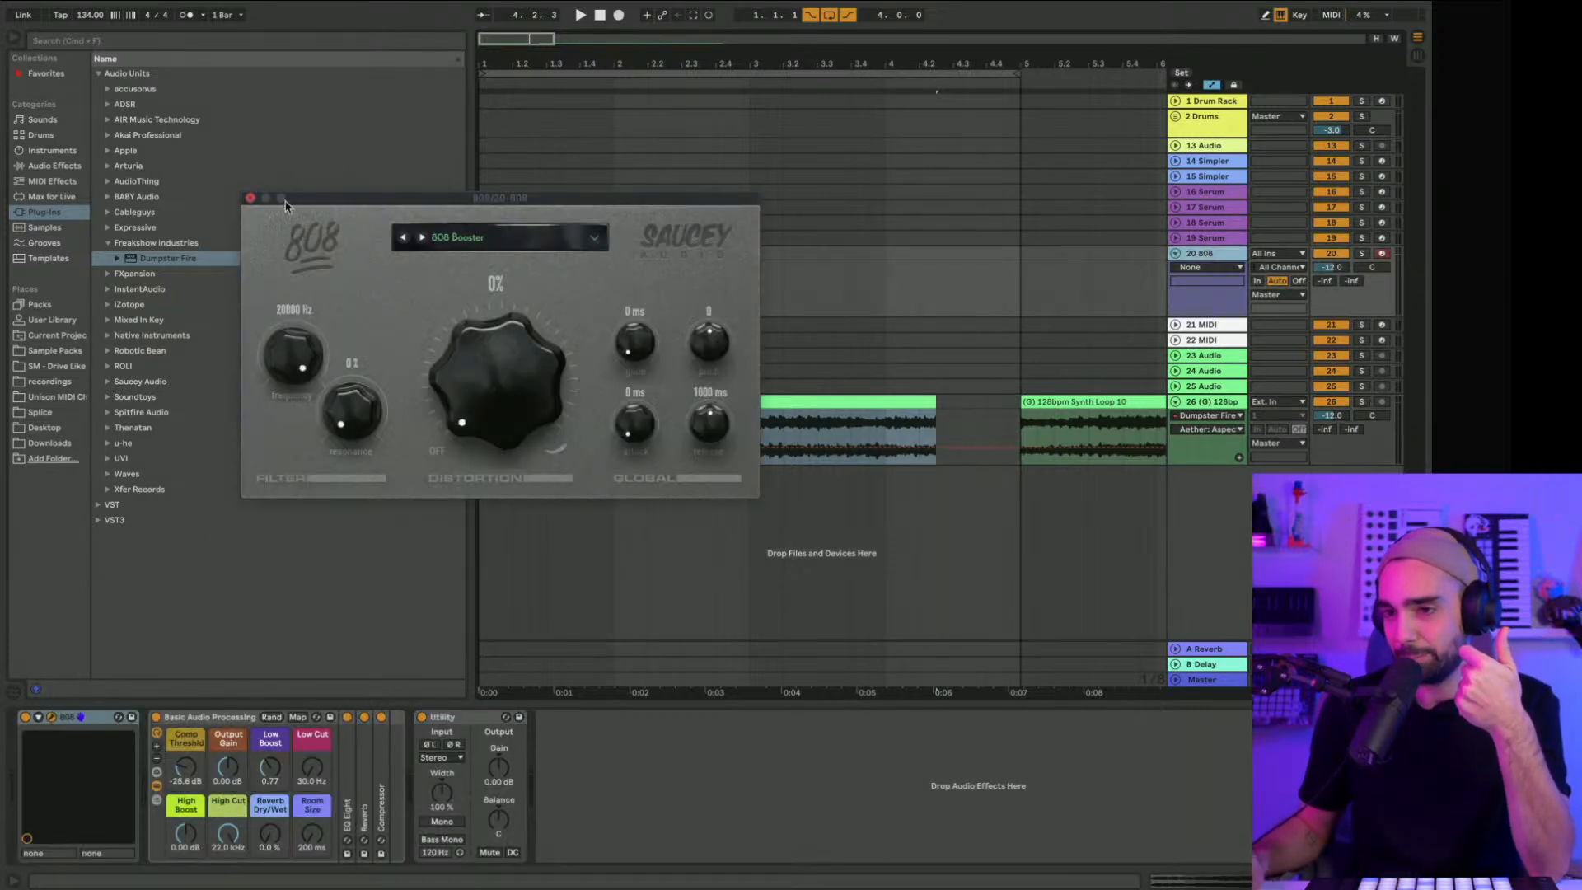
pyautogui.click(250, 199)
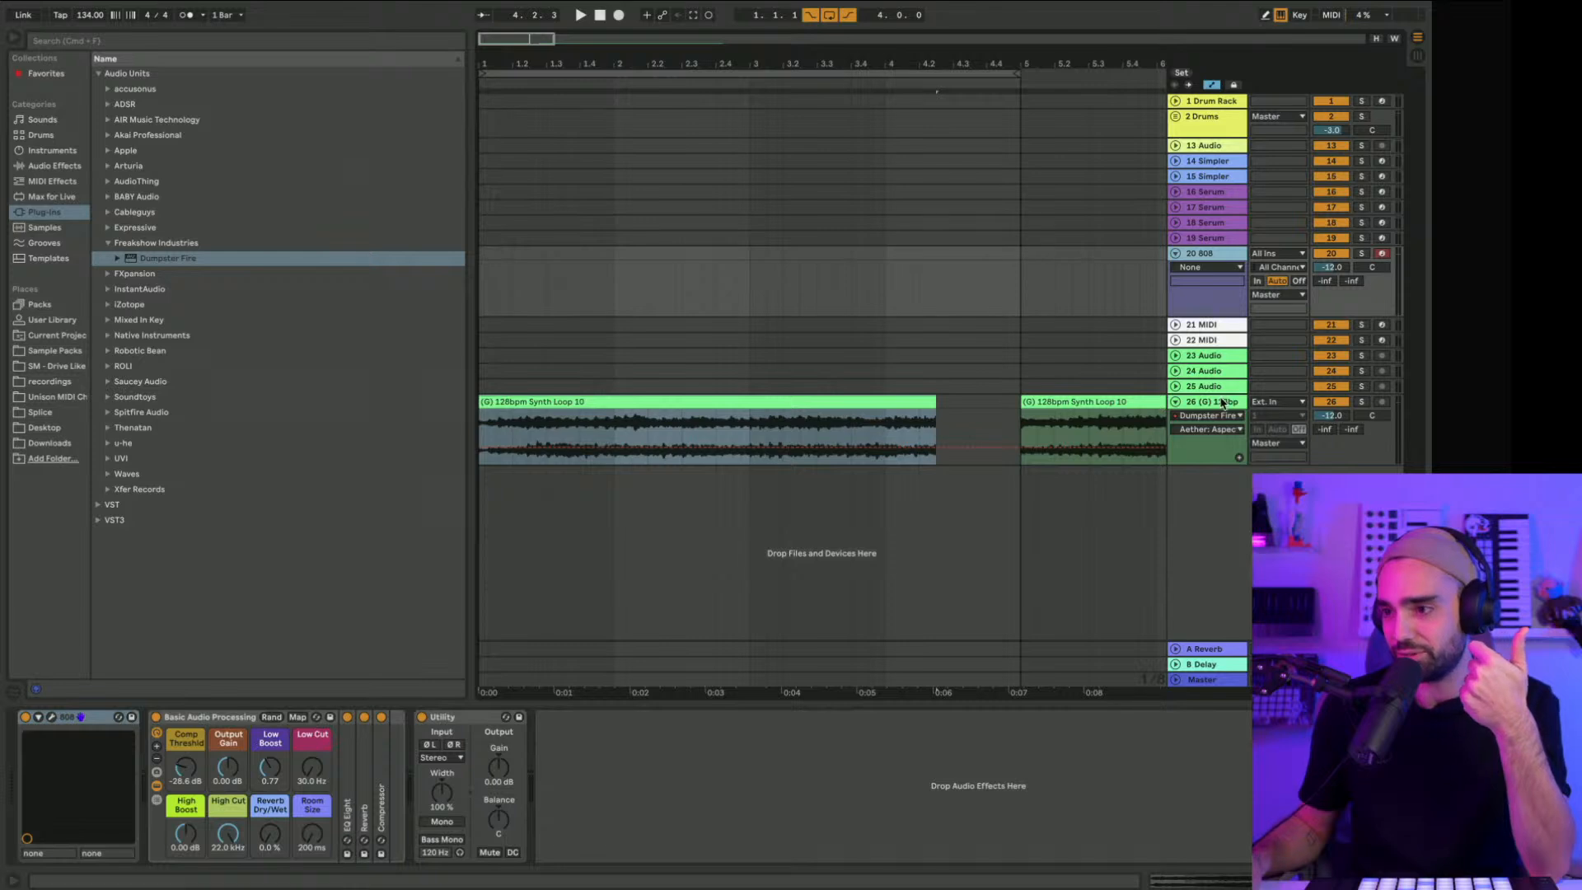
# Step: Delete both synth loop clips from track 26, leaving its effect chain in place and the Dumpster Fire window closed
pyautogui.click(1060, 446)
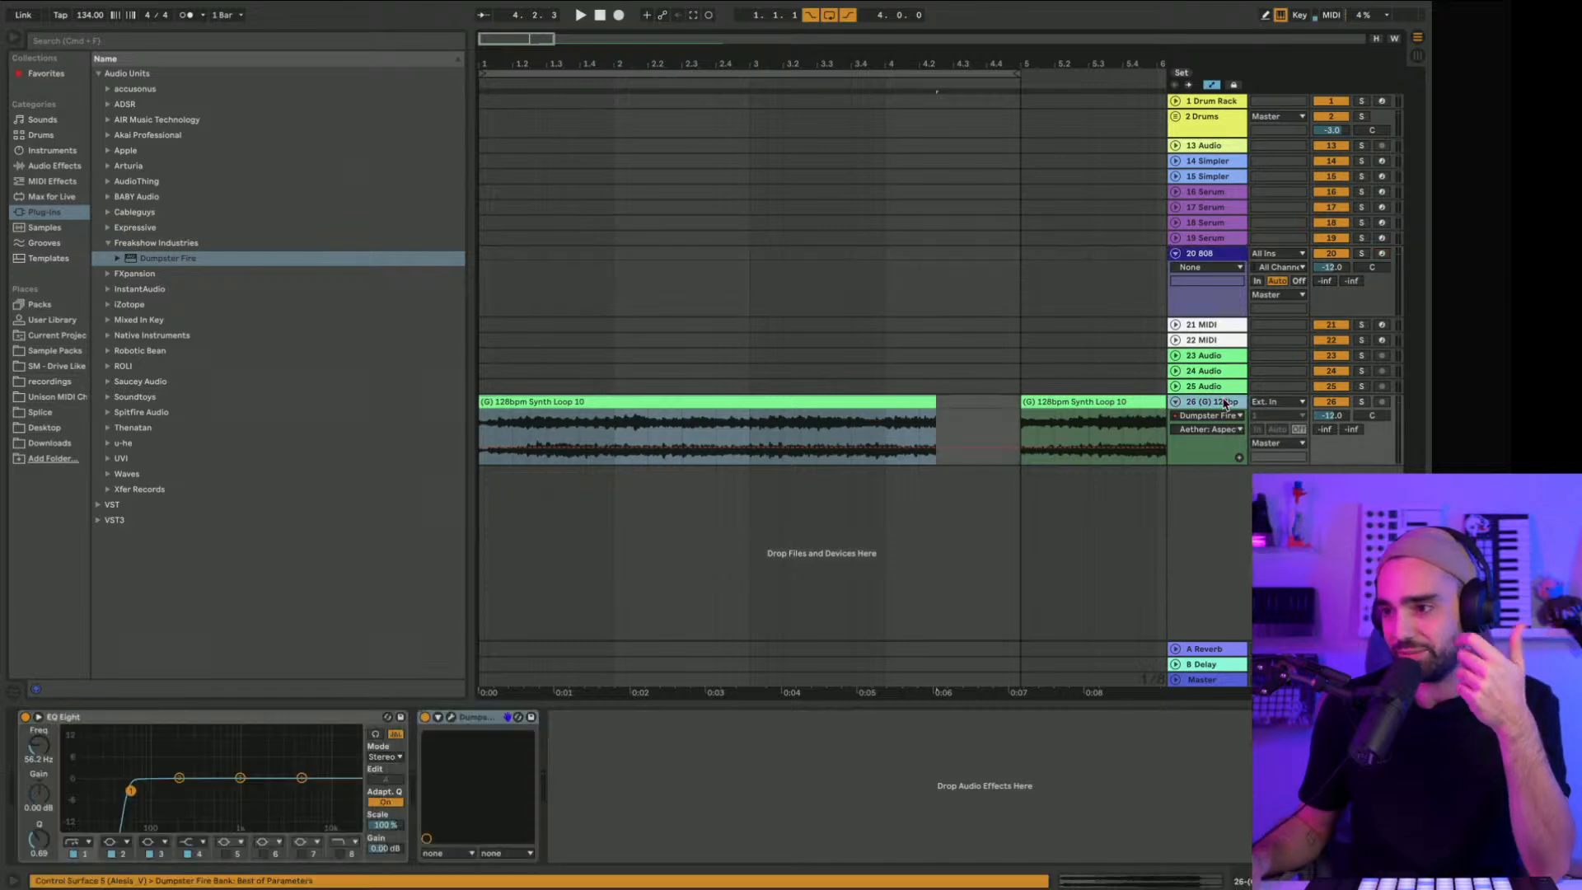
pyautogui.click(451, 718)
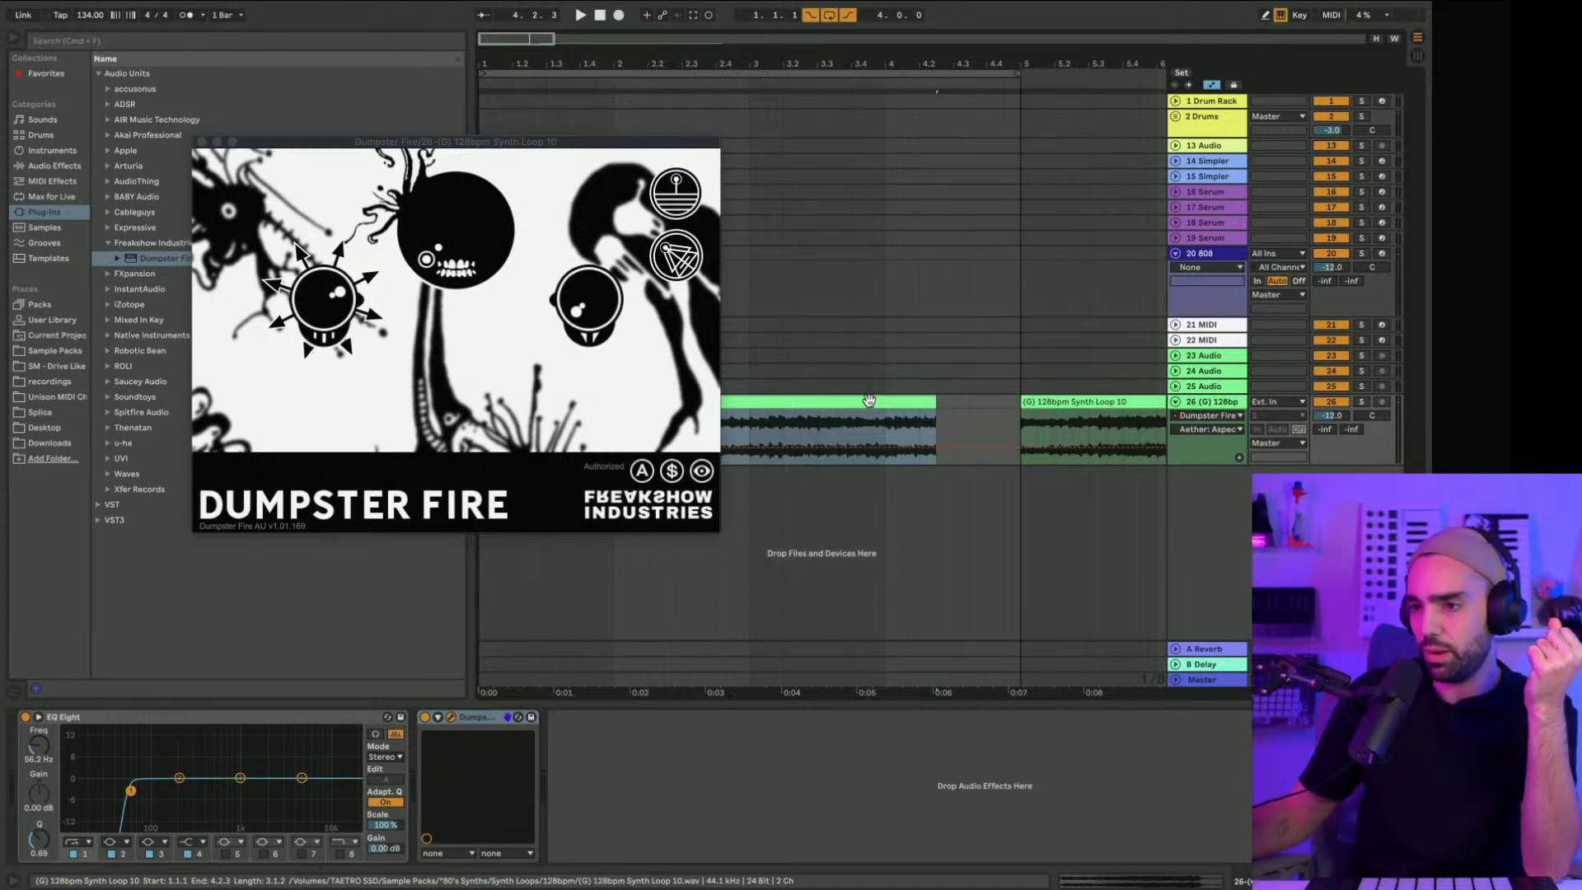
pyautogui.click(869, 400)
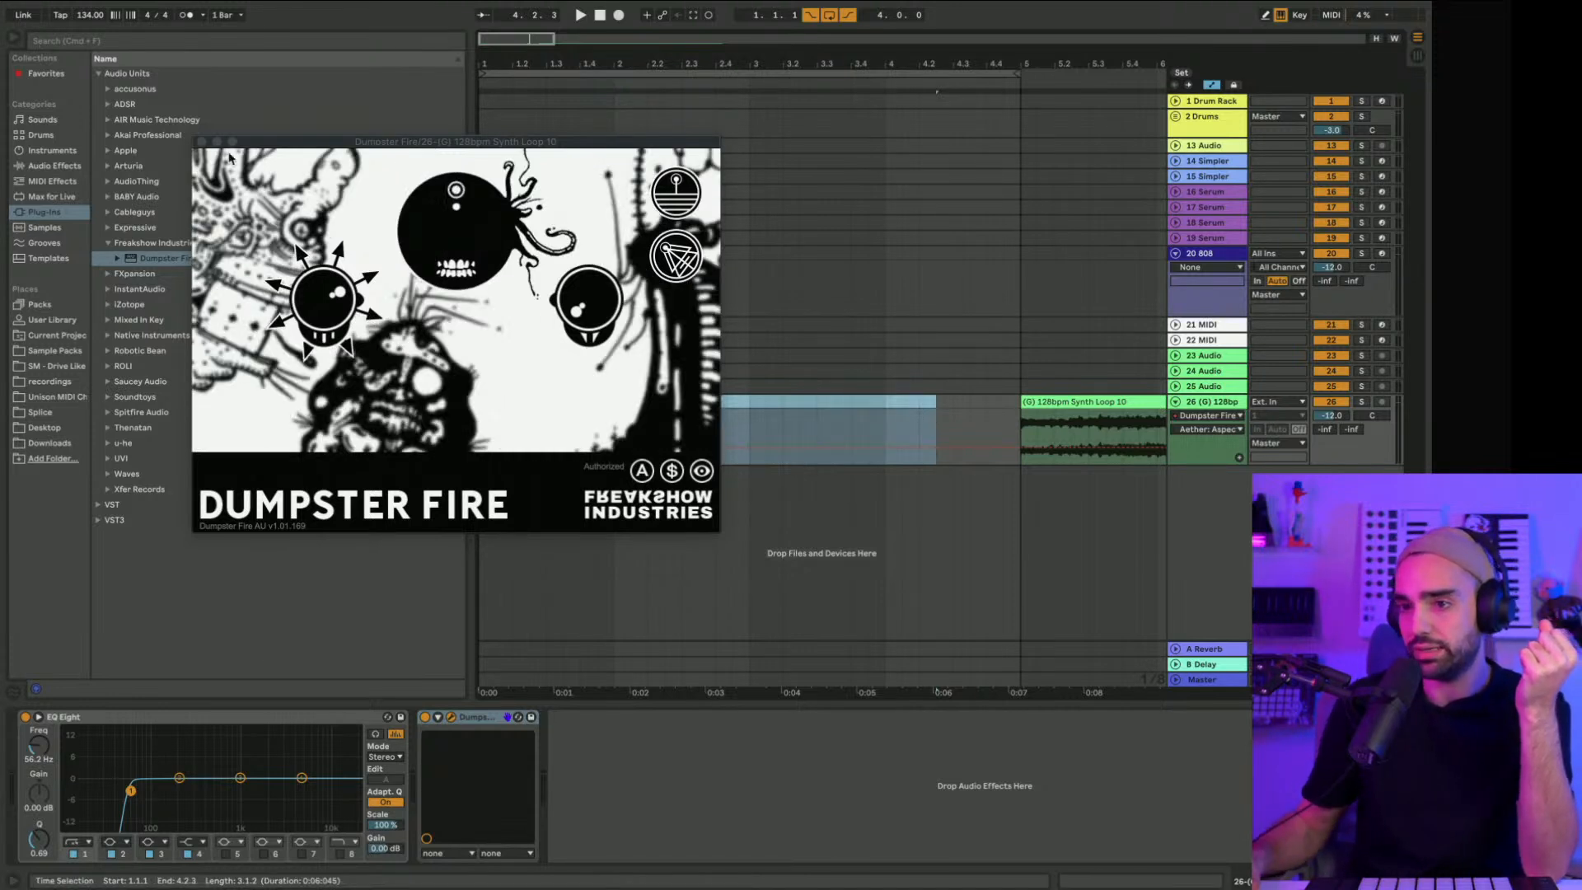
pyautogui.click(203, 142)
pyautogui.click(1038, 404)
pyautogui.press('Delete')
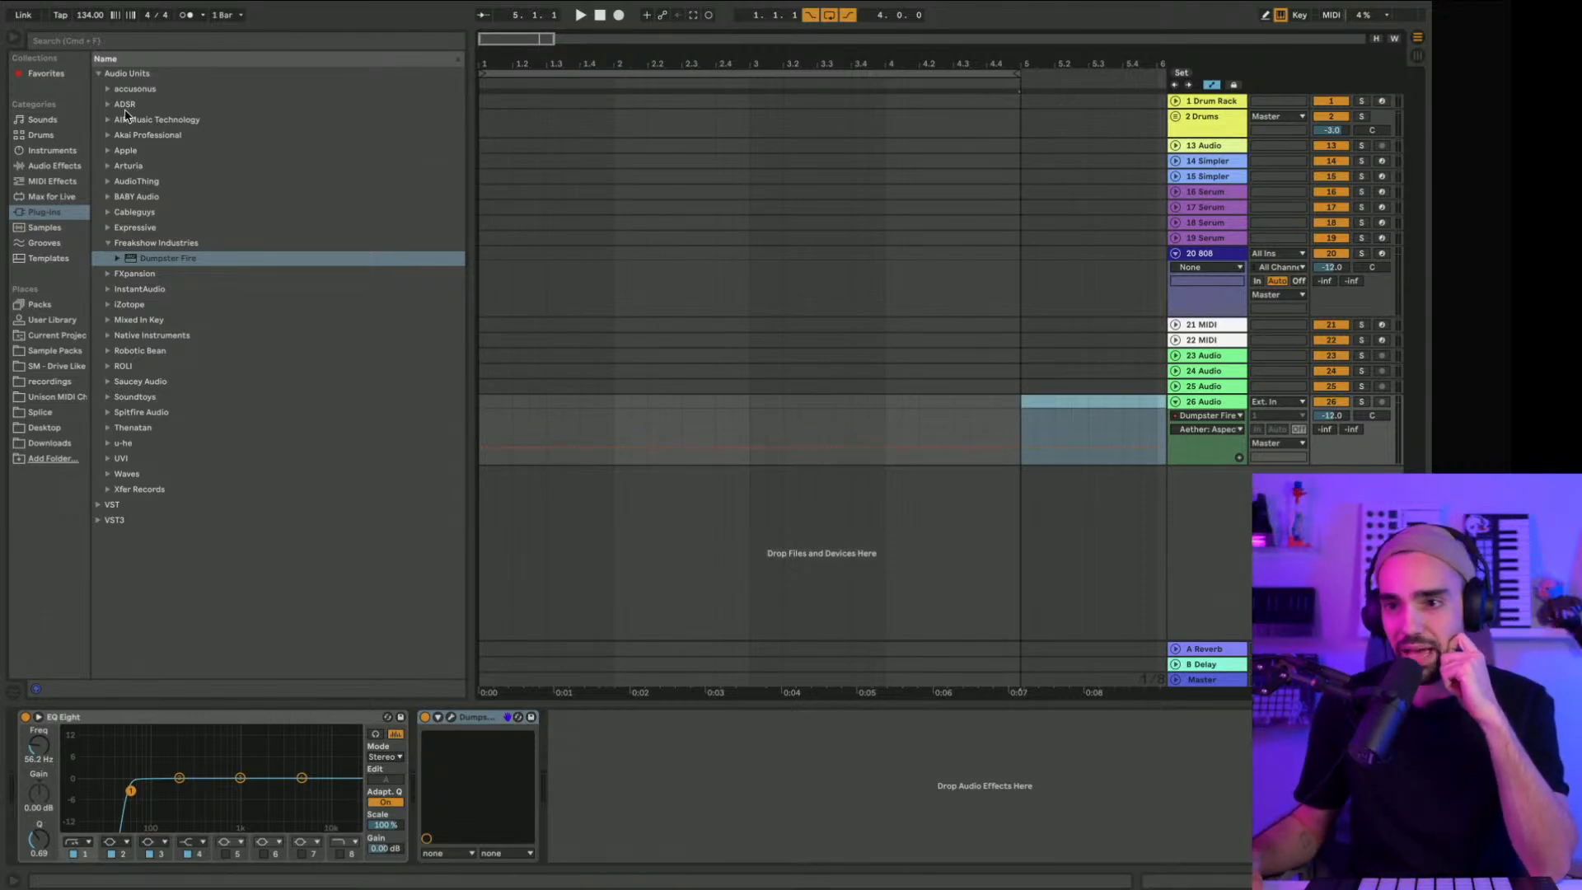
# Step: Show the Sample Packs folder in the browser and collapse the 128bpm, Synth Loops and *80's Synths folders
pyautogui.click(38, 305)
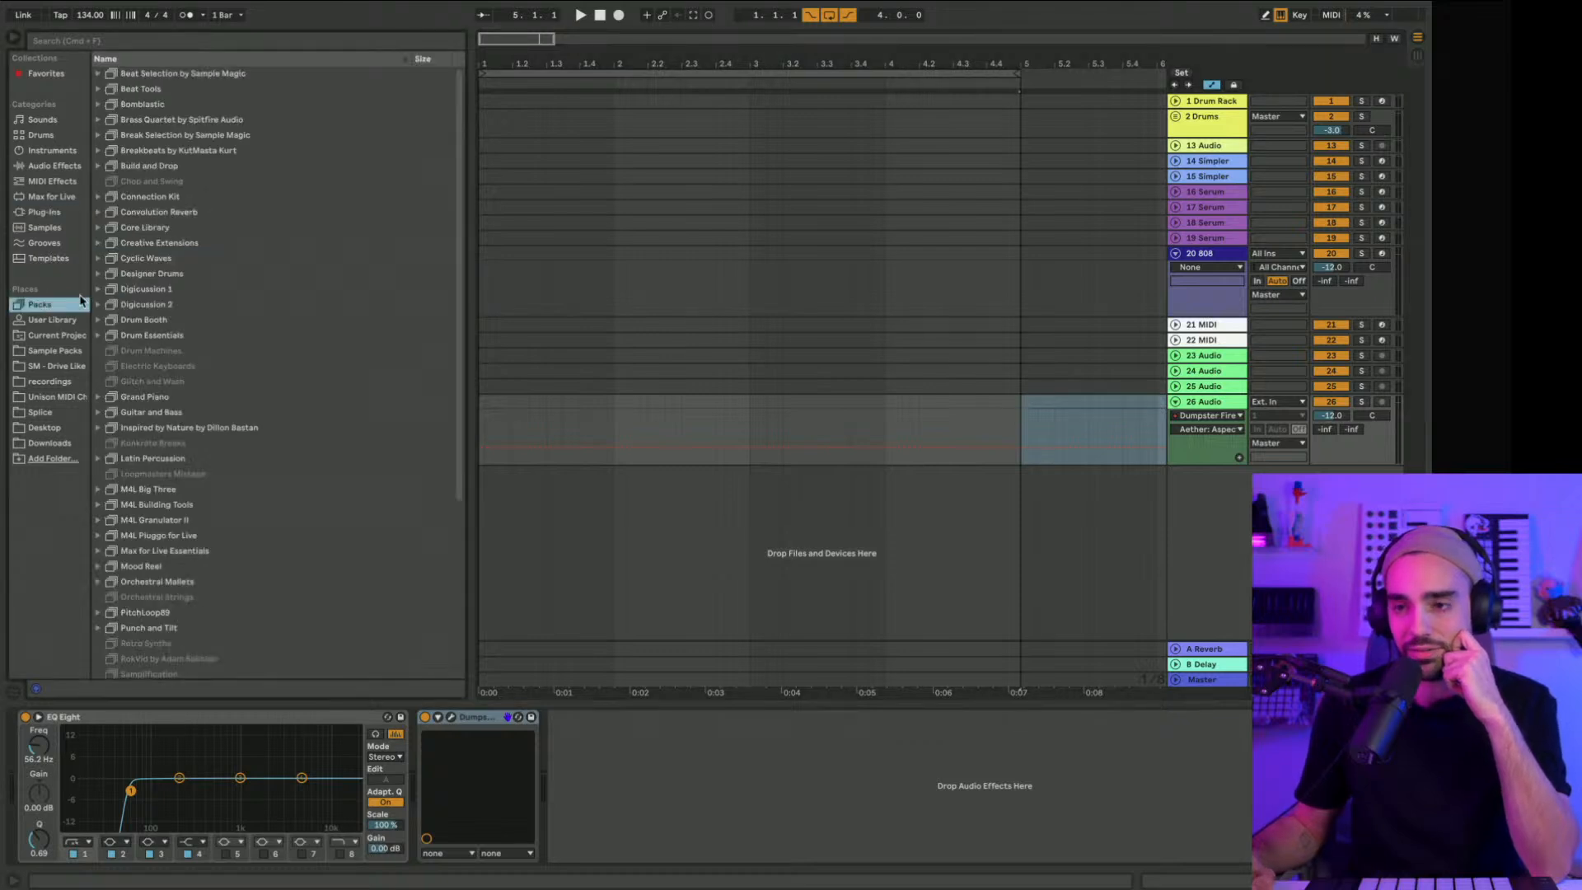
pyautogui.click(63, 352)
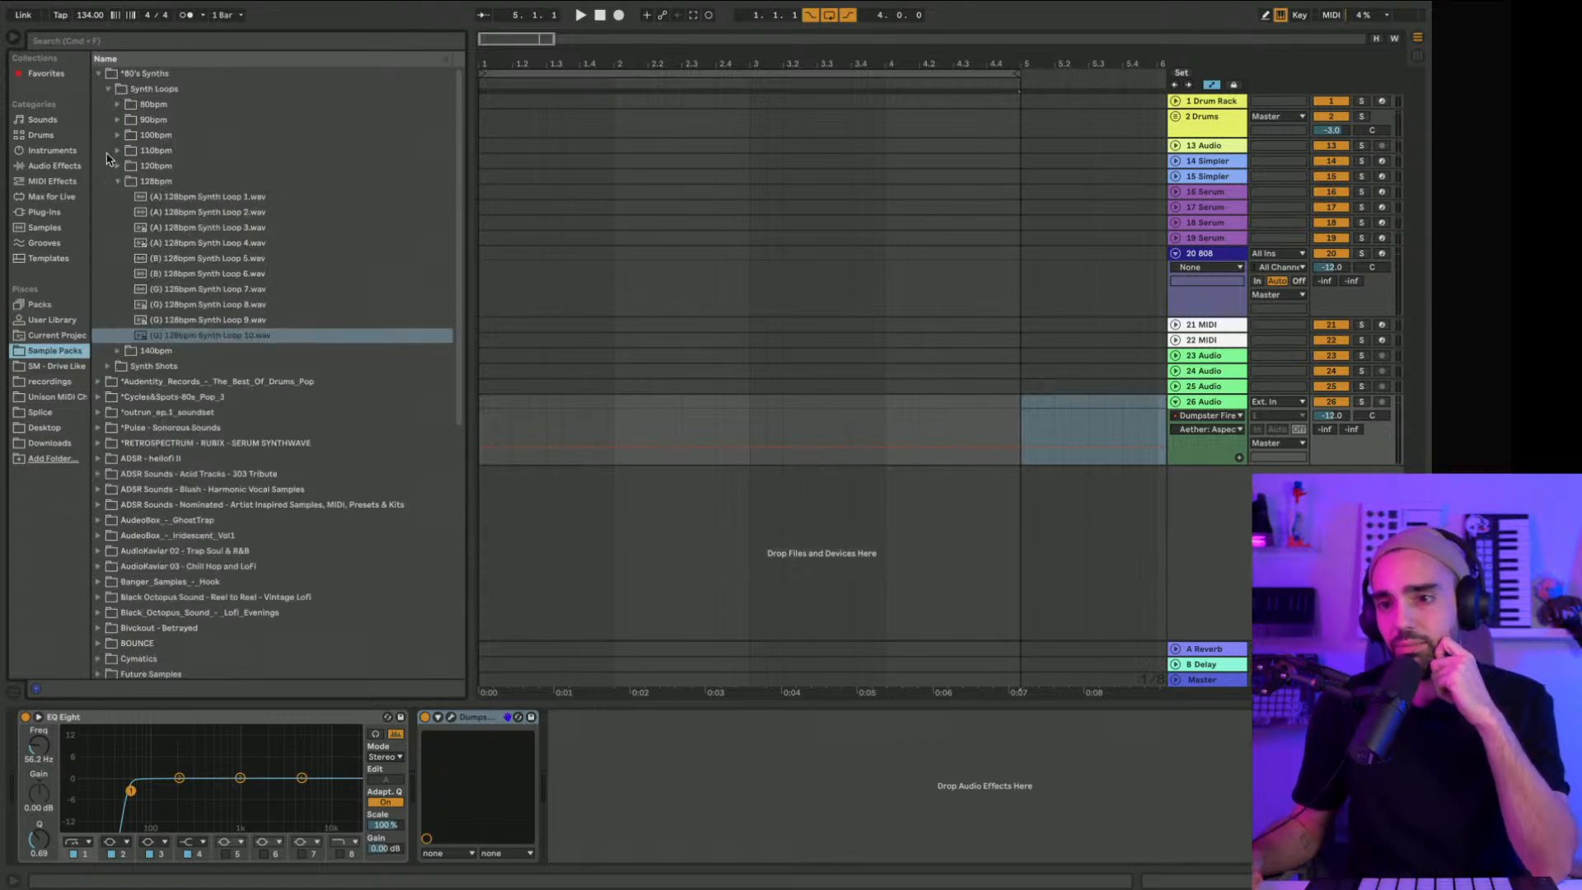
pyautogui.click(118, 181)
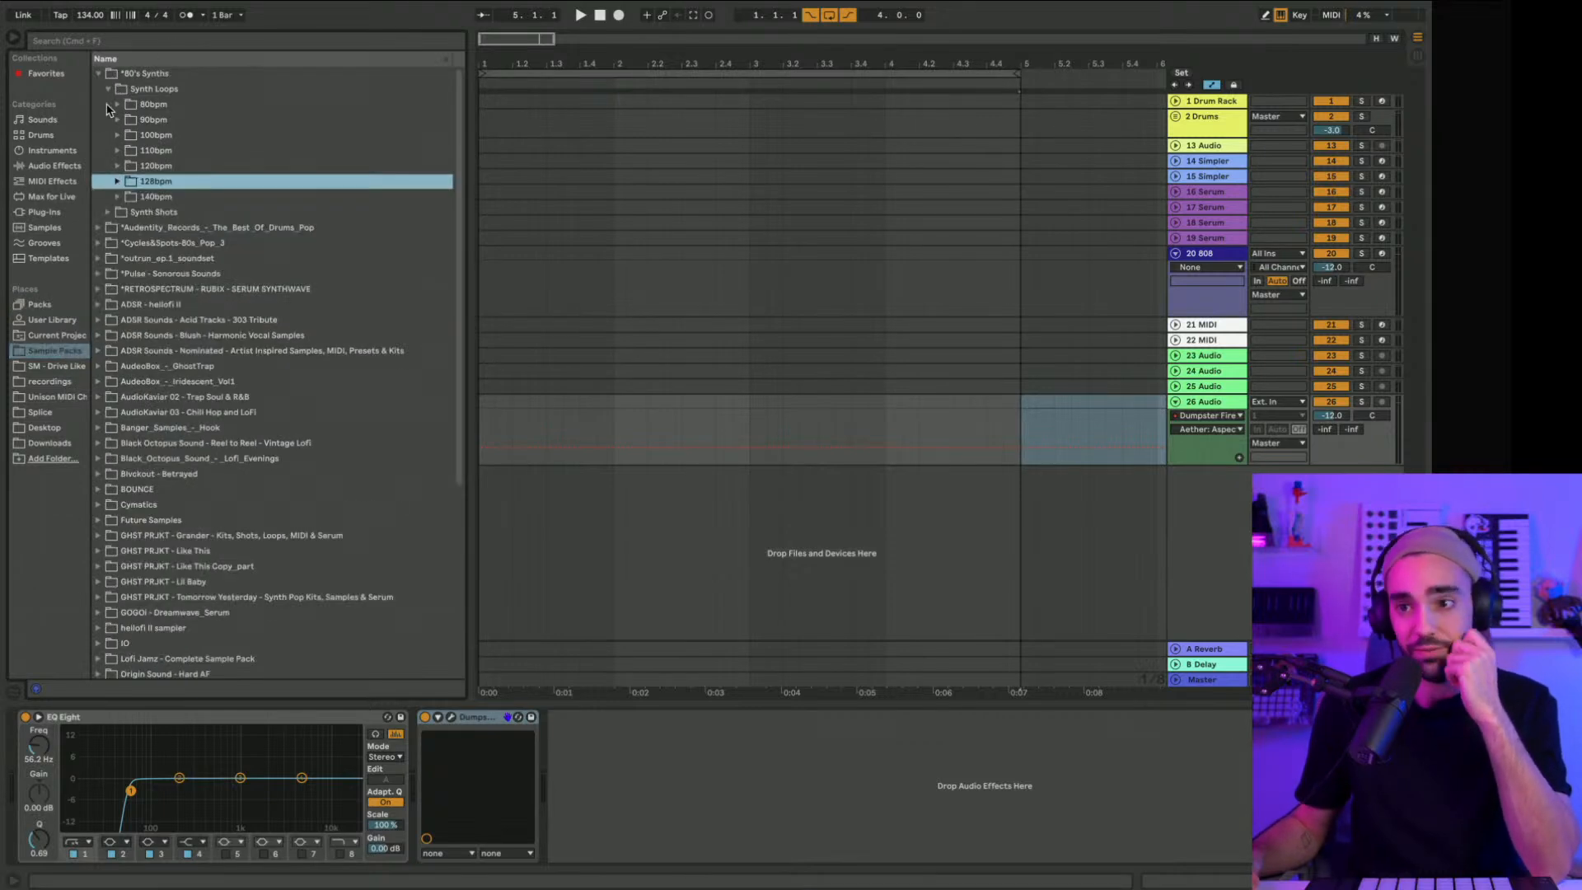
pyautogui.click(108, 89)
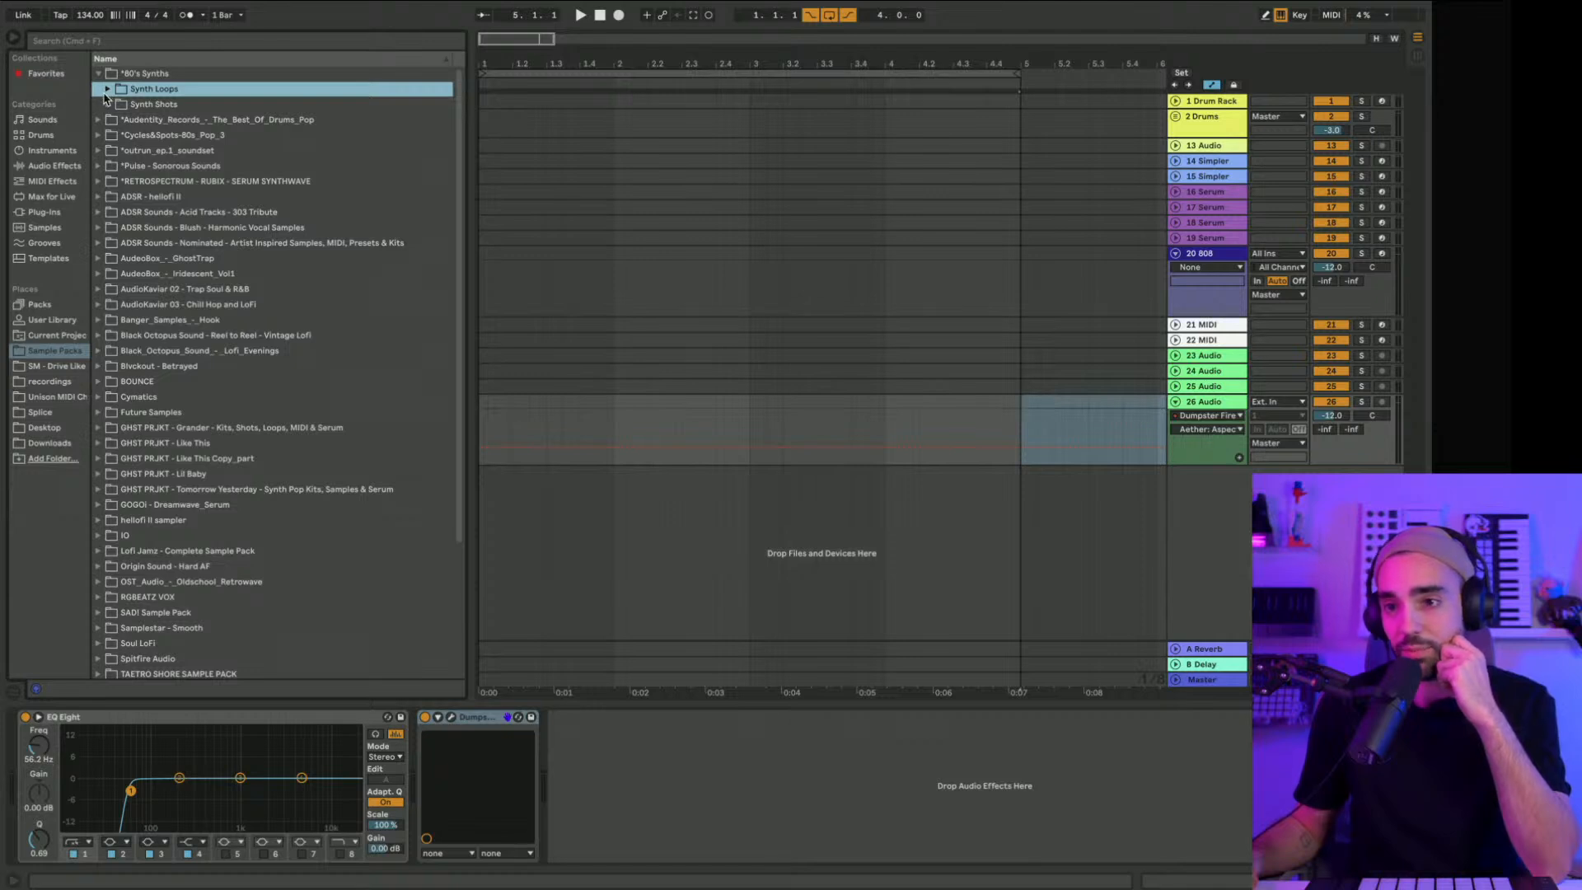
pyautogui.press('Left')
pyautogui.press('Left')
# Step: Load the user preset Pad - Blue Chords from the RETROSPECTRUM - RUBIX bank into track 19's Serum and set the track volume to -13.1
pyautogui.click(1213, 241)
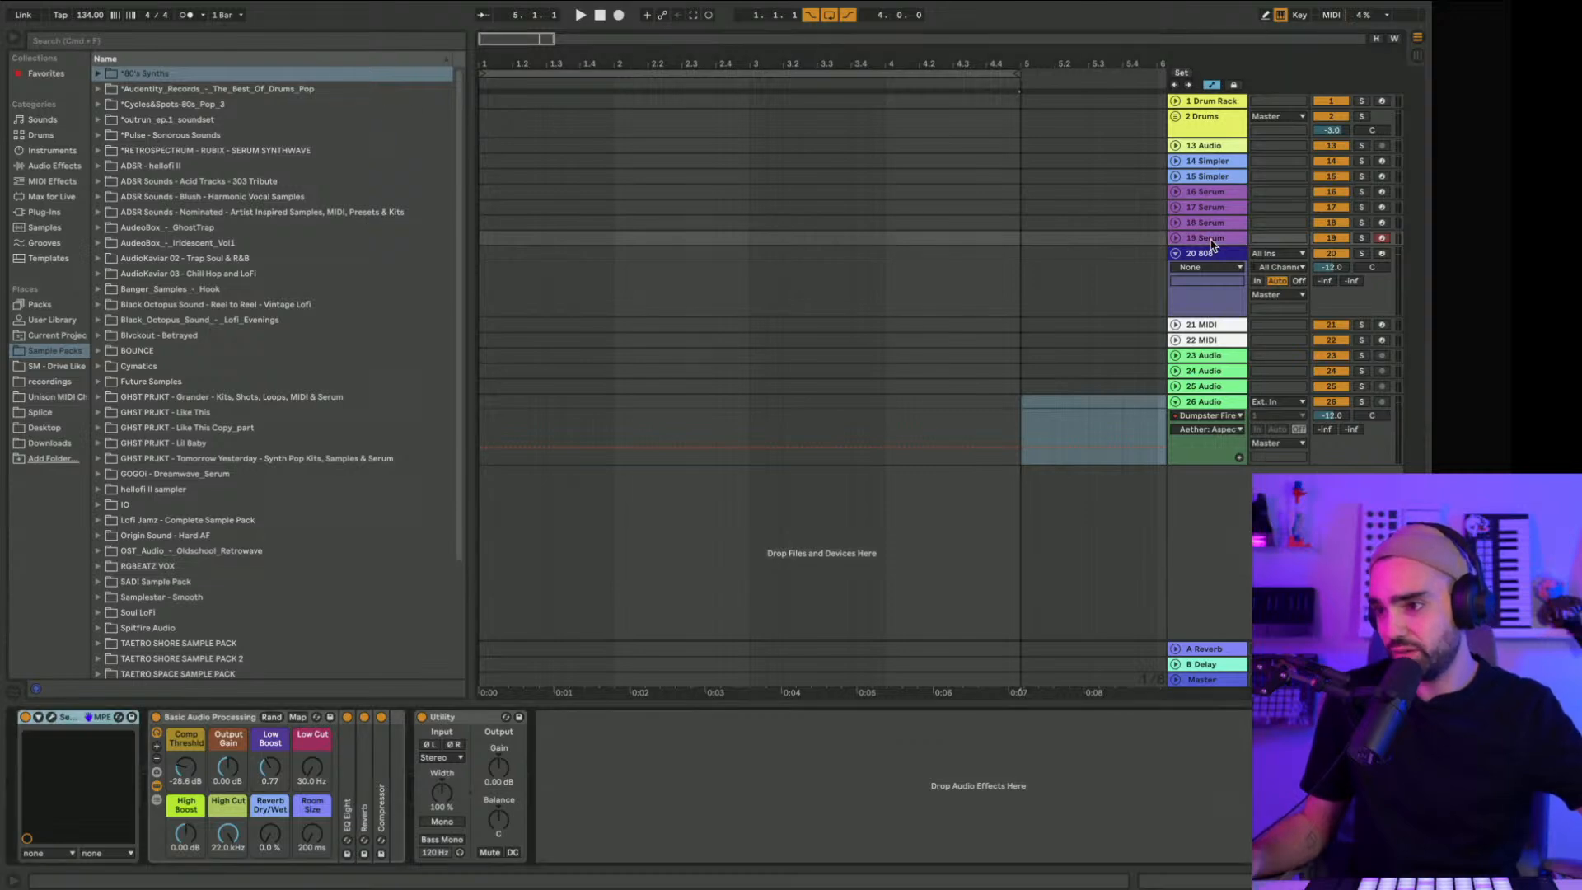
pyautogui.click(52, 717)
pyautogui.click(548, 87)
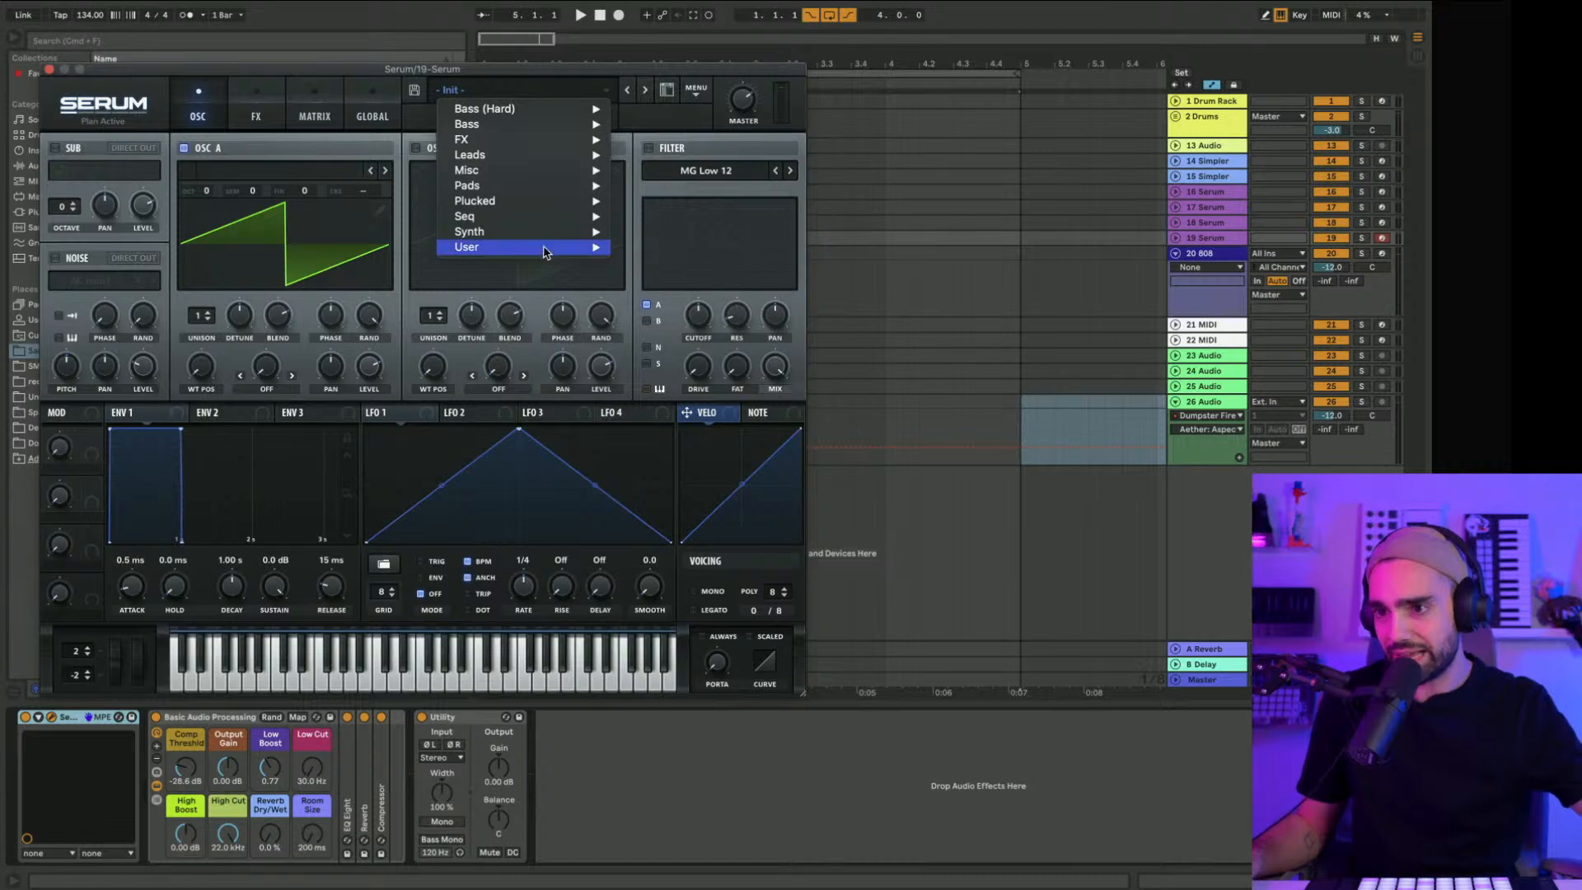
pyautogui.moveTo(544, 252)
pyautogui.moveTo(736, 245)
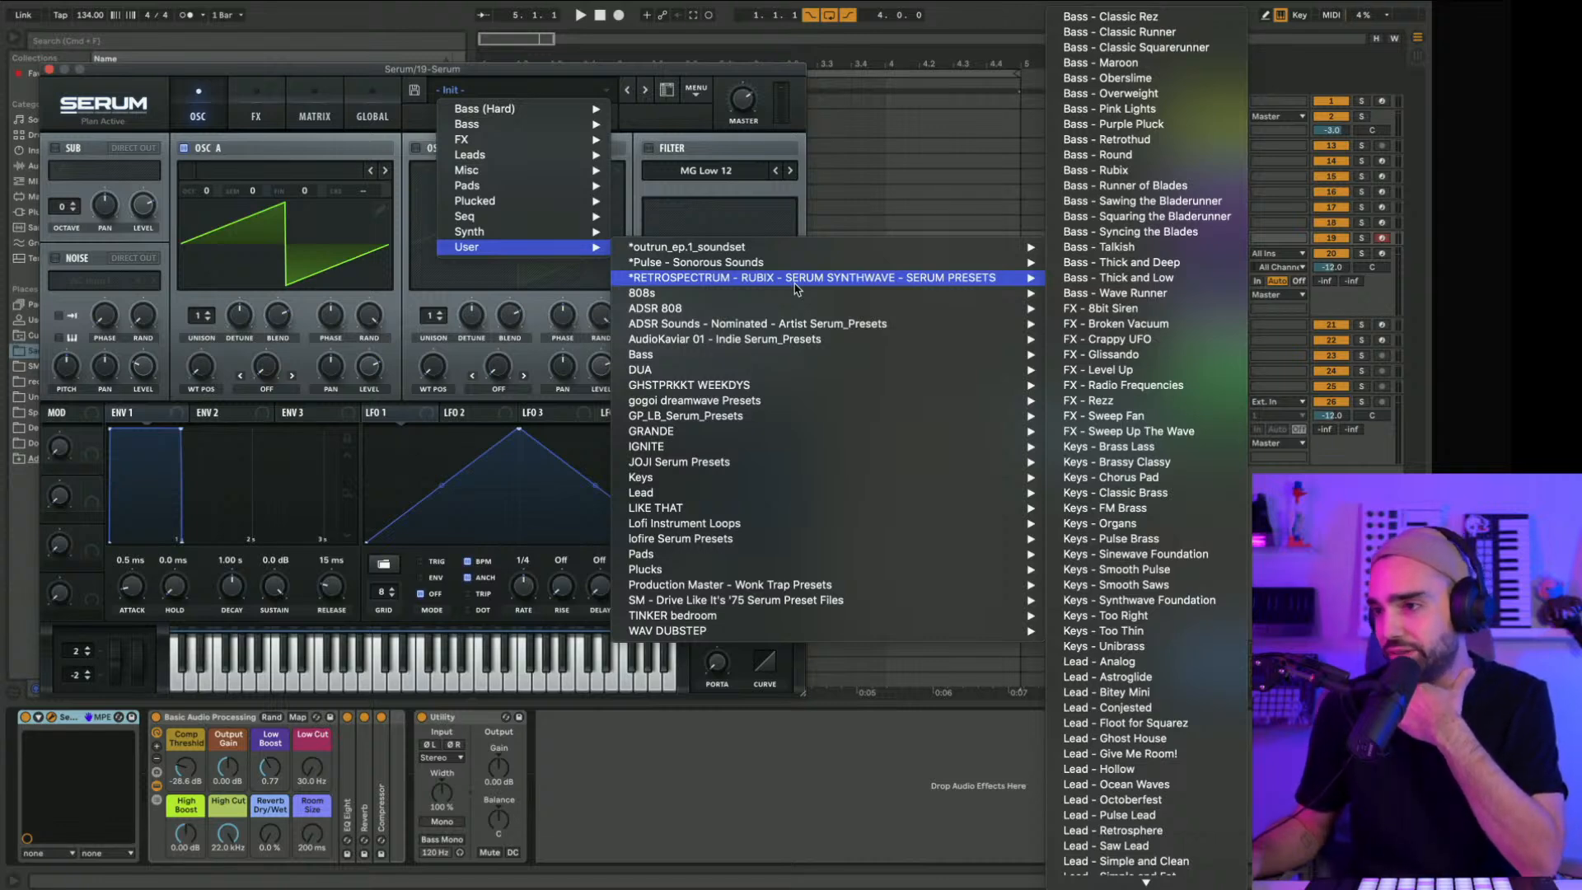
pyautogui.moveTo(789, 250)
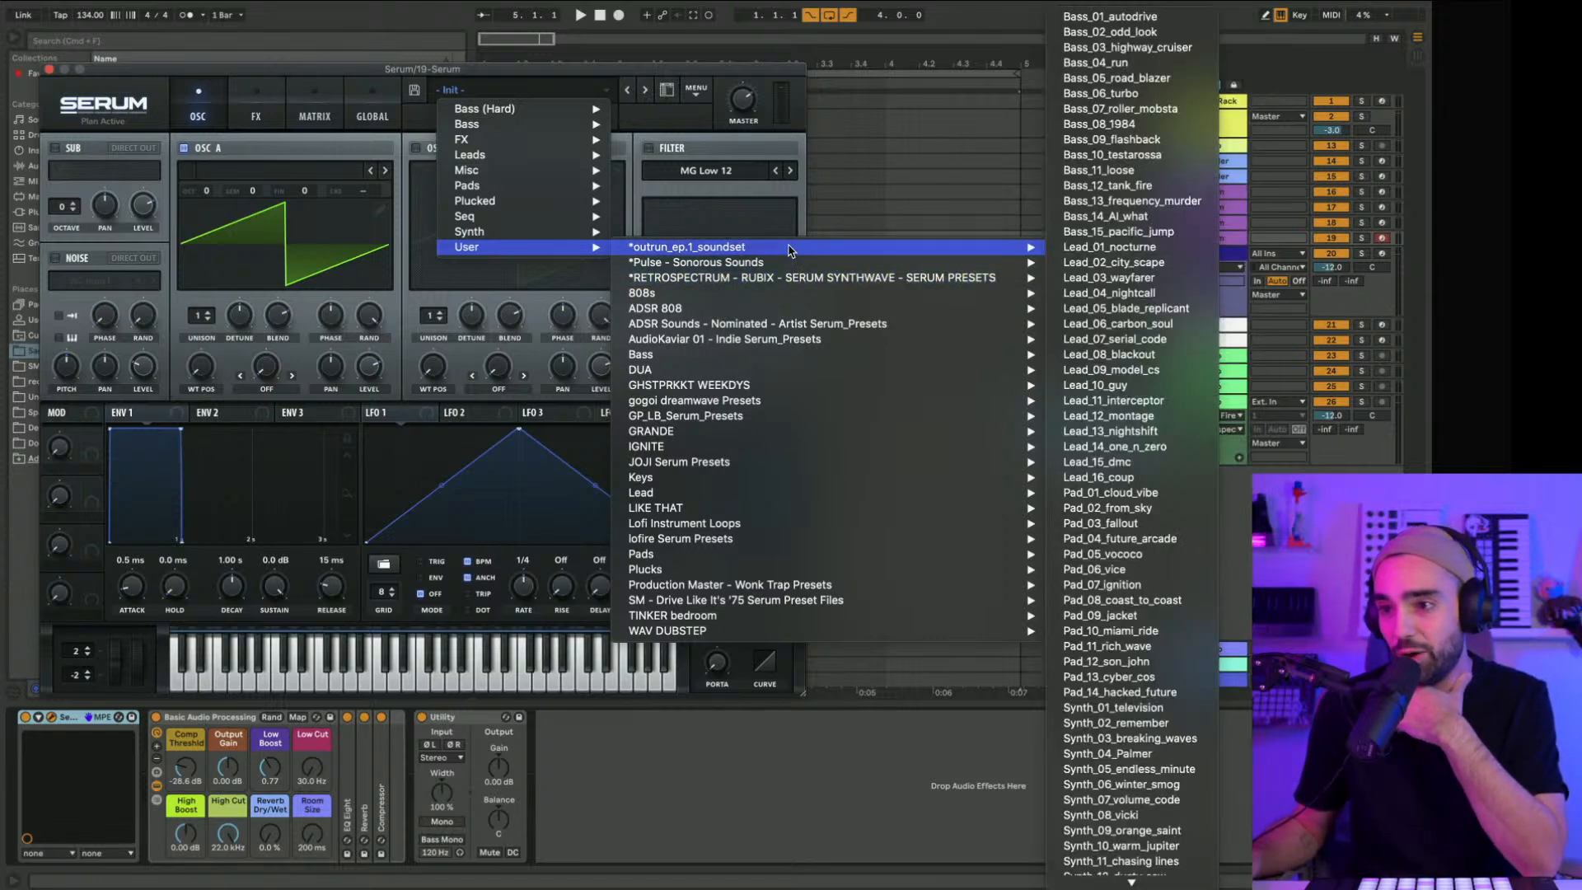
pyautogui.moveTo(793, 284)
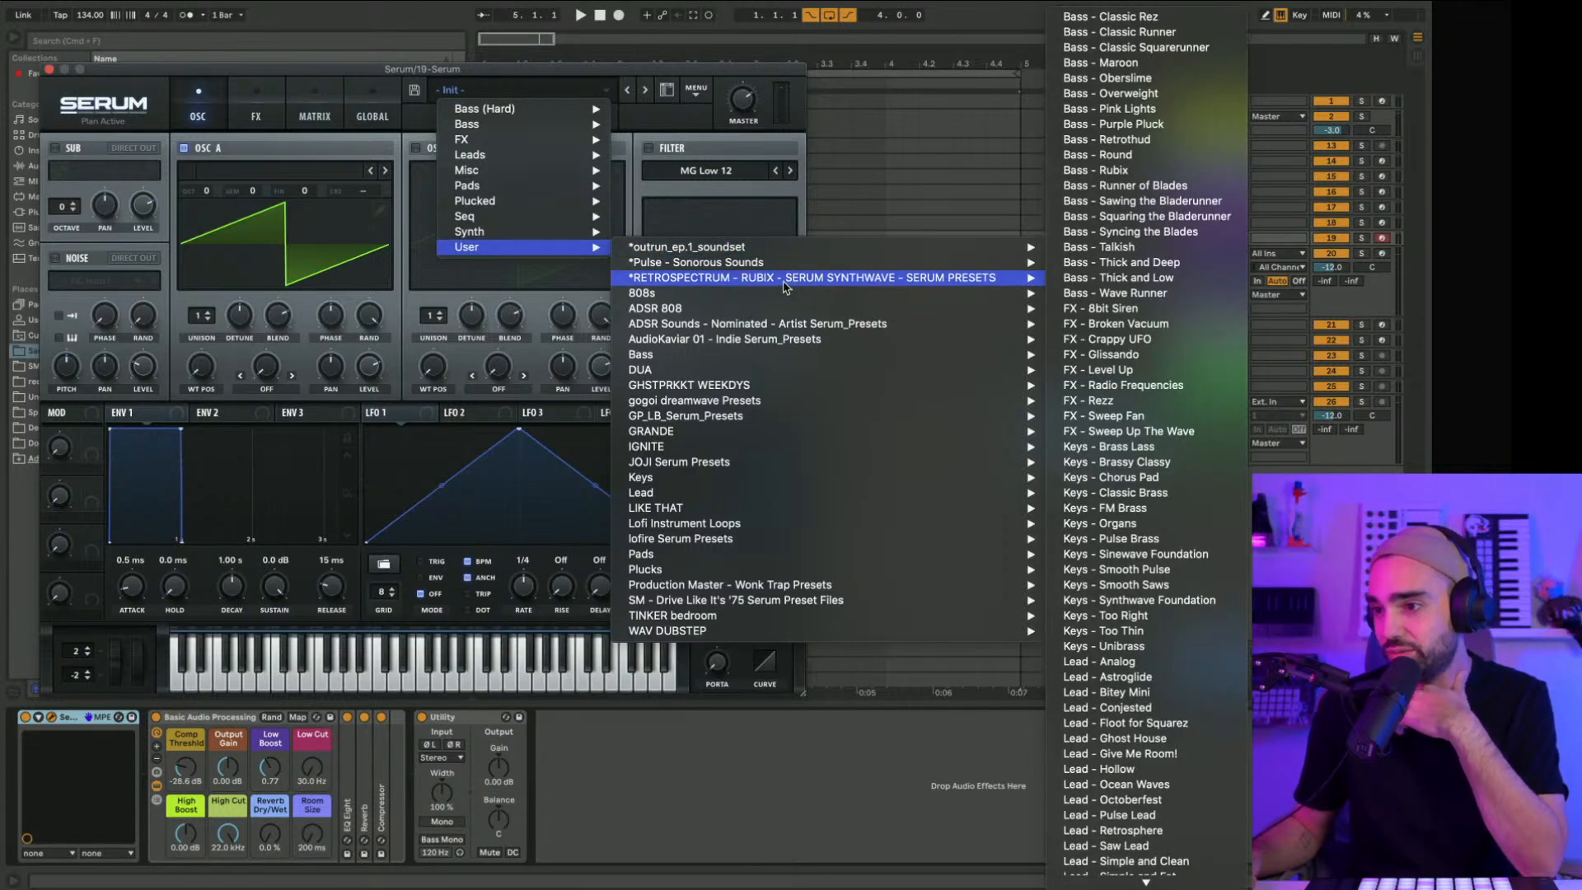
pyautogui.scroll(-10, 1154, 296)
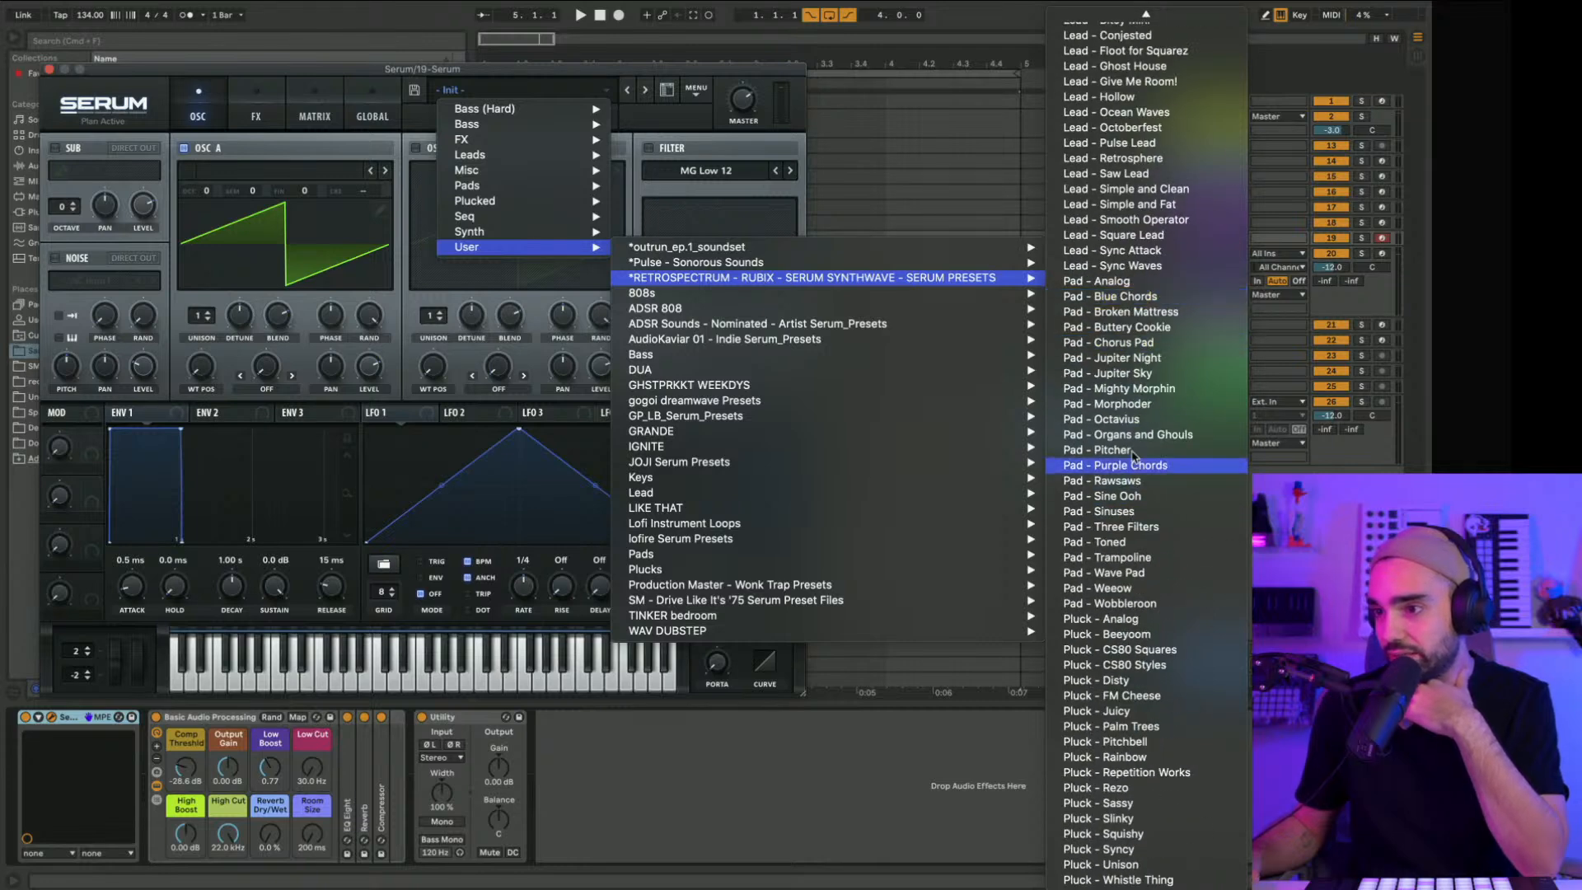
pyautogui.click(1123, 297)
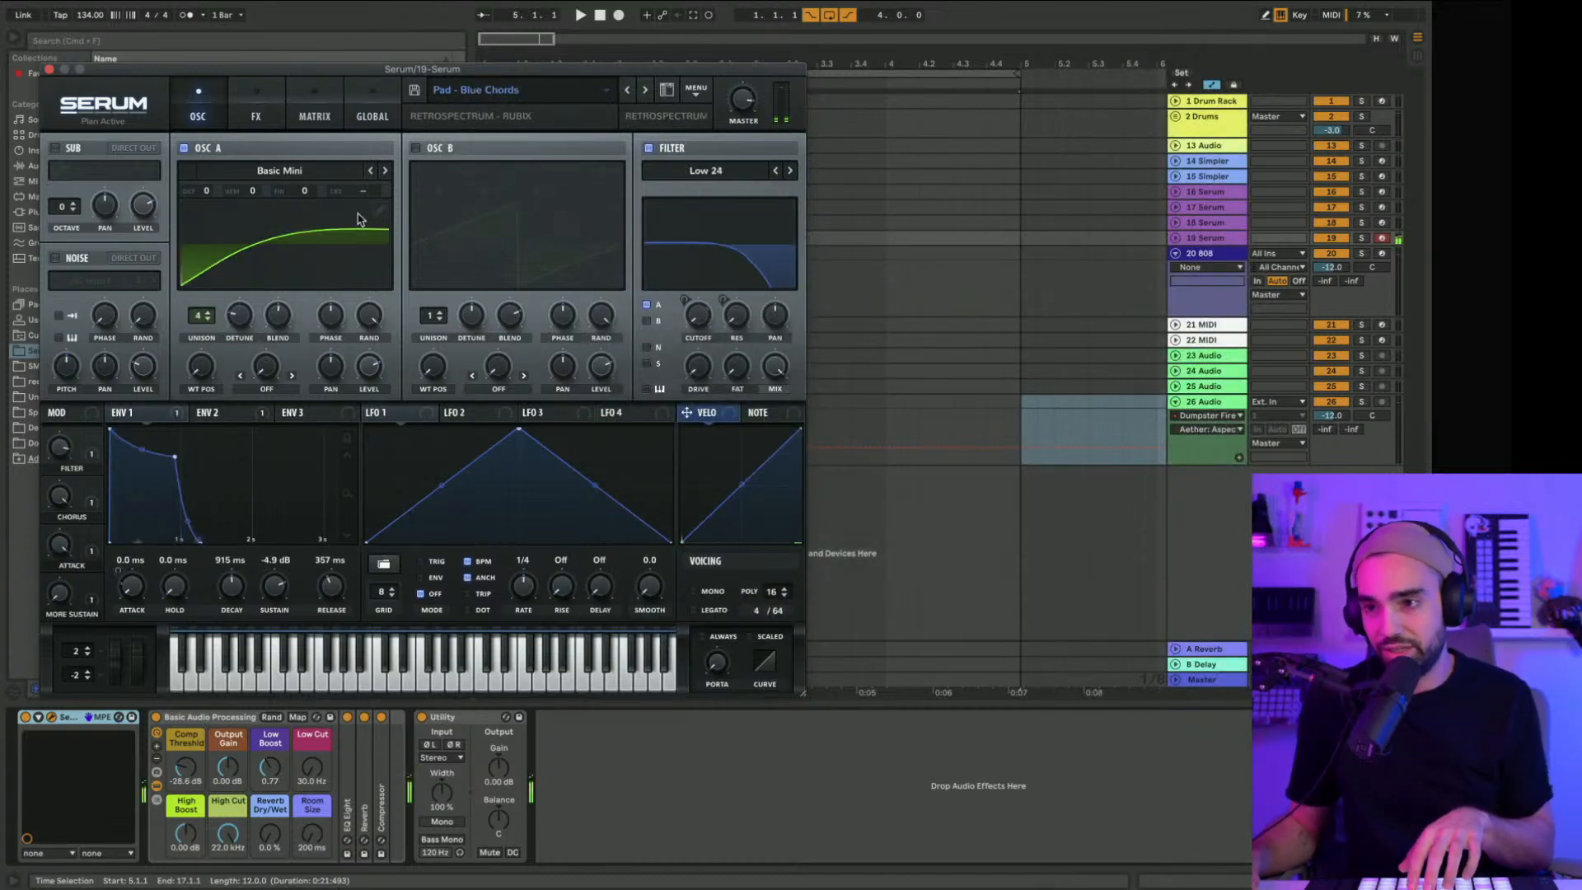
pyautogui.click(1188, 240)
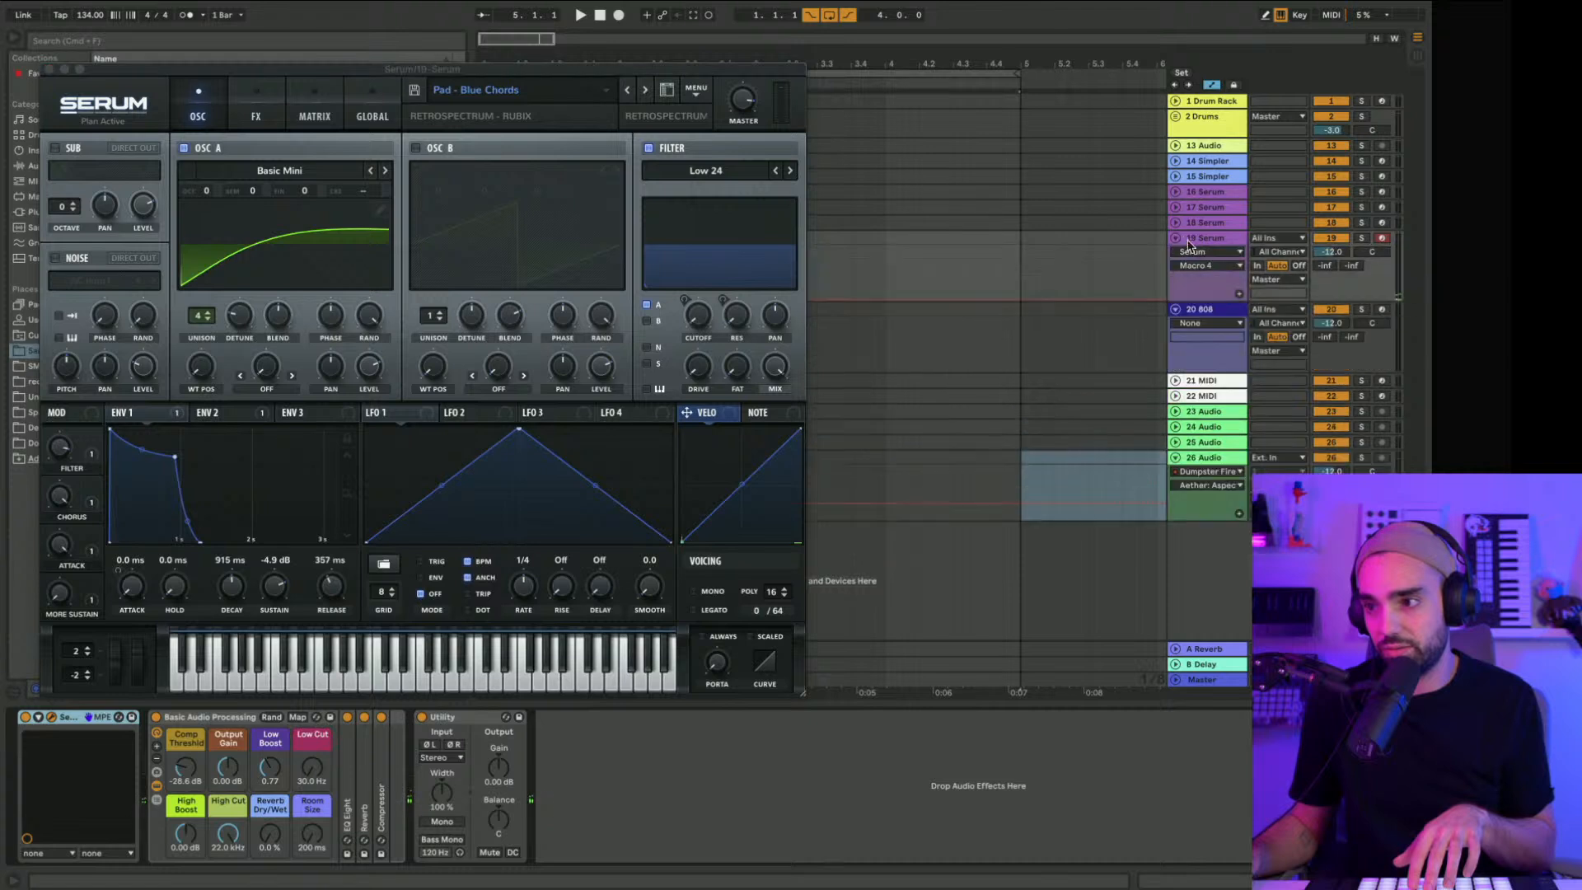
pyautogui.click(1331, 252)
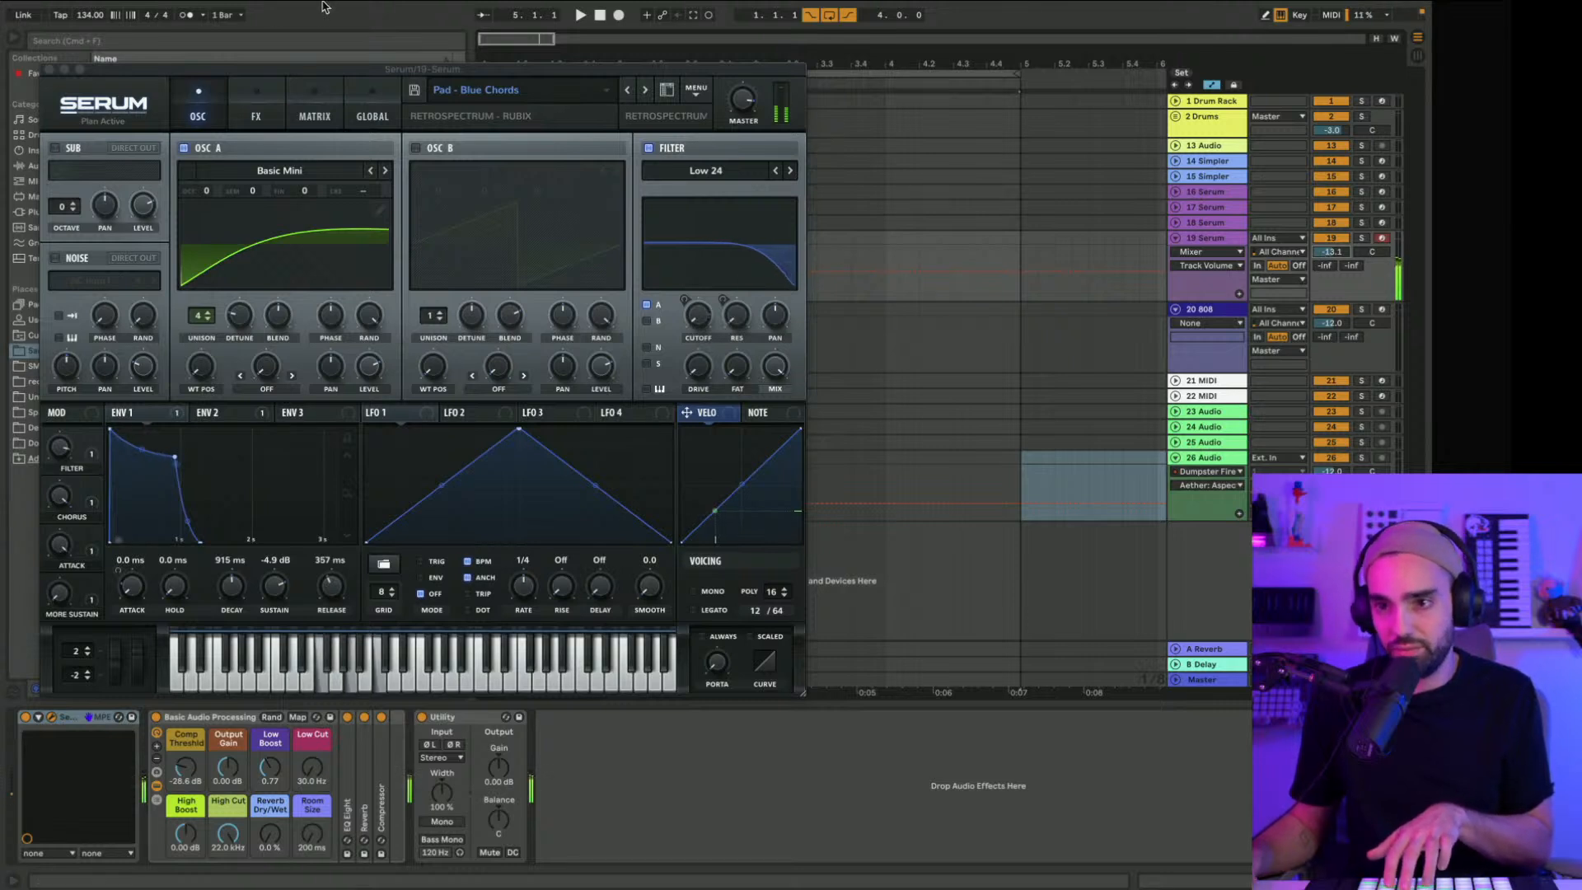
# Step: Set the audio buffer size to 64 samples in the preferences and close them
pyautogui.click(58, 10)
pyautogui.click(93, 57)
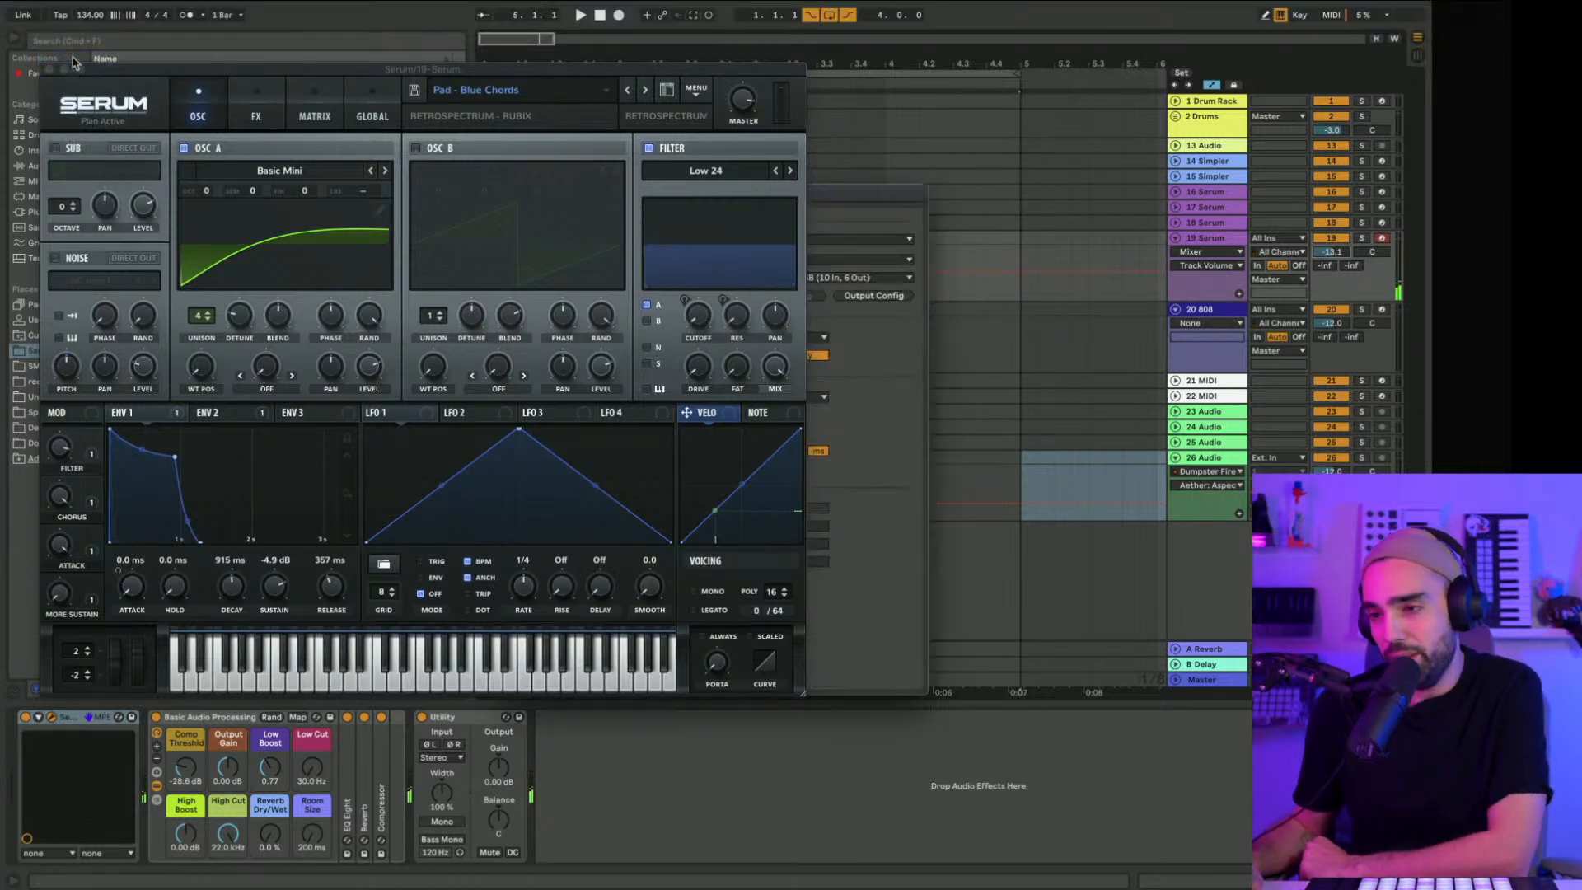
pyautogui.click(1013, 394)
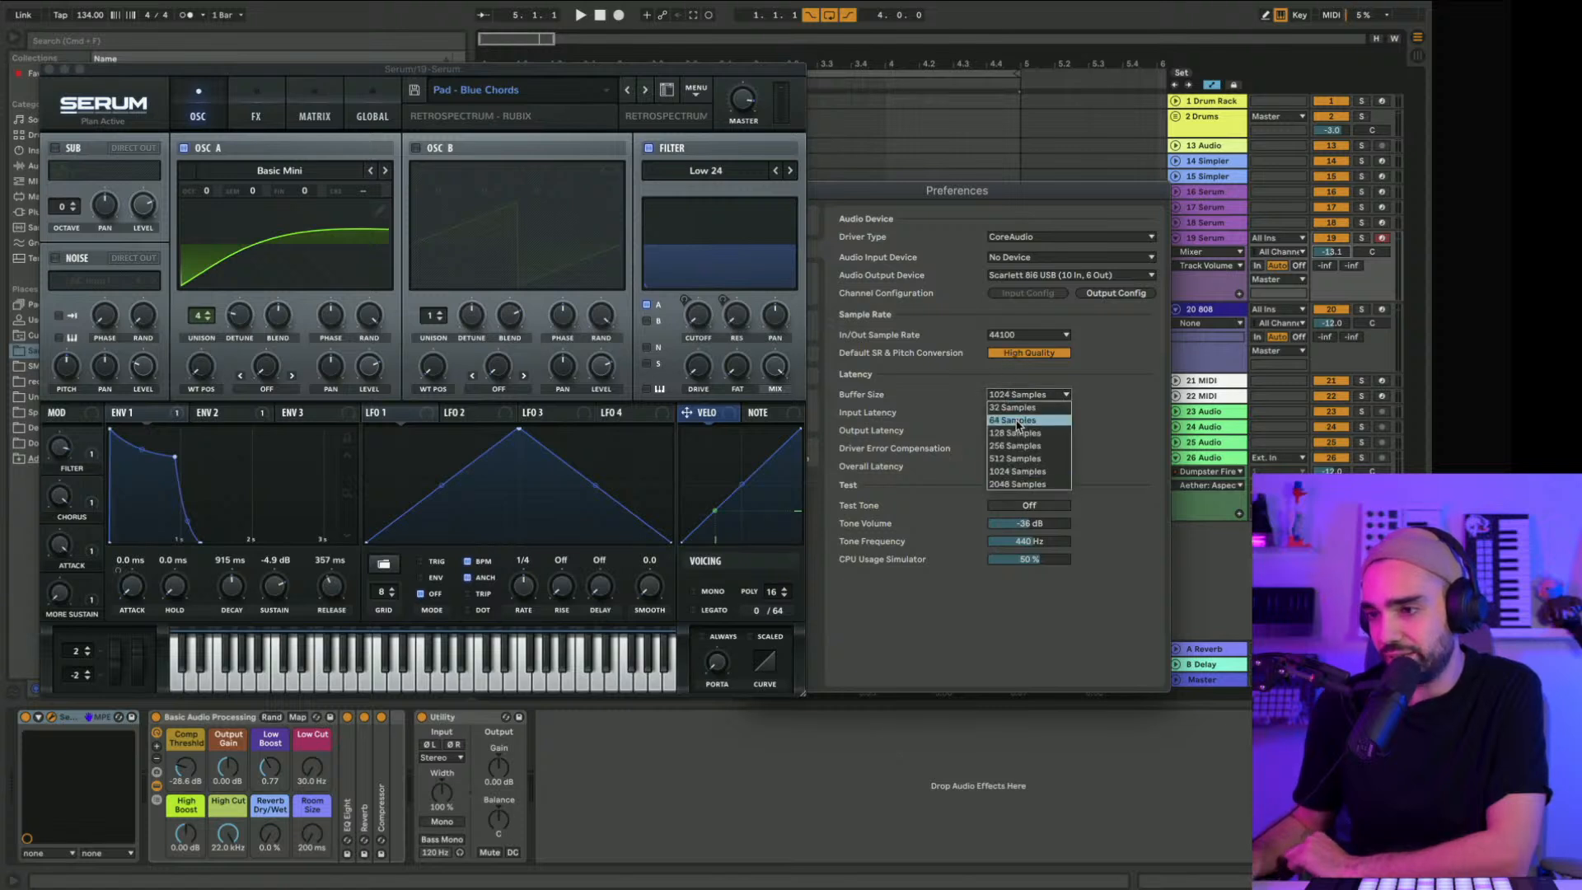
pyautogui.click(1015, 421)
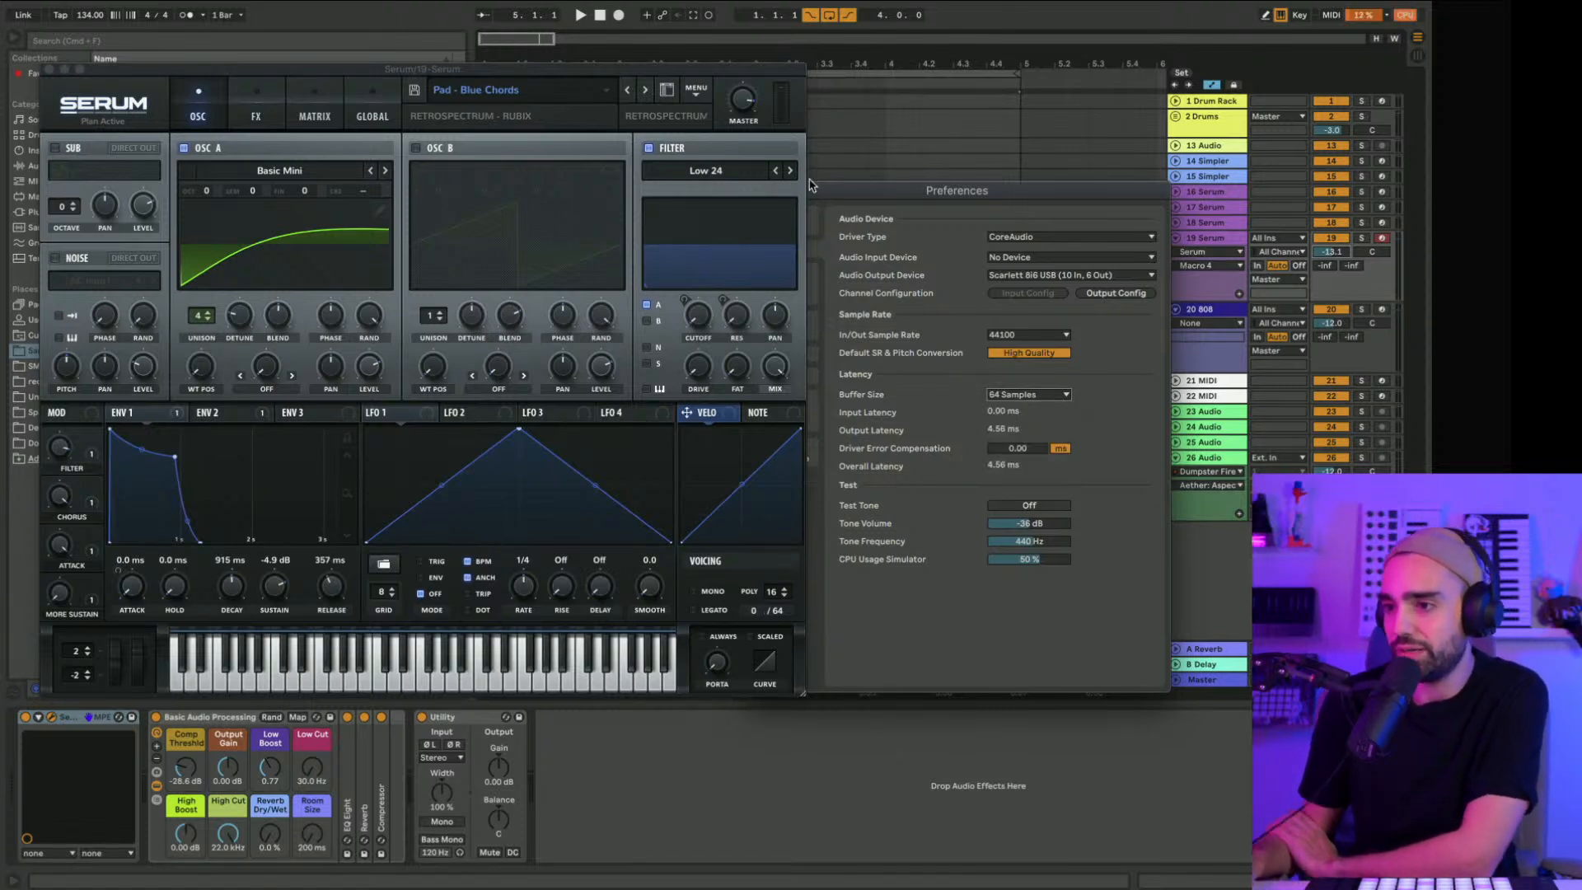
pyautogui.moveTo(810, 185); pyautogui.dragTo(940, 238)
pyautogui.click(874, 238)
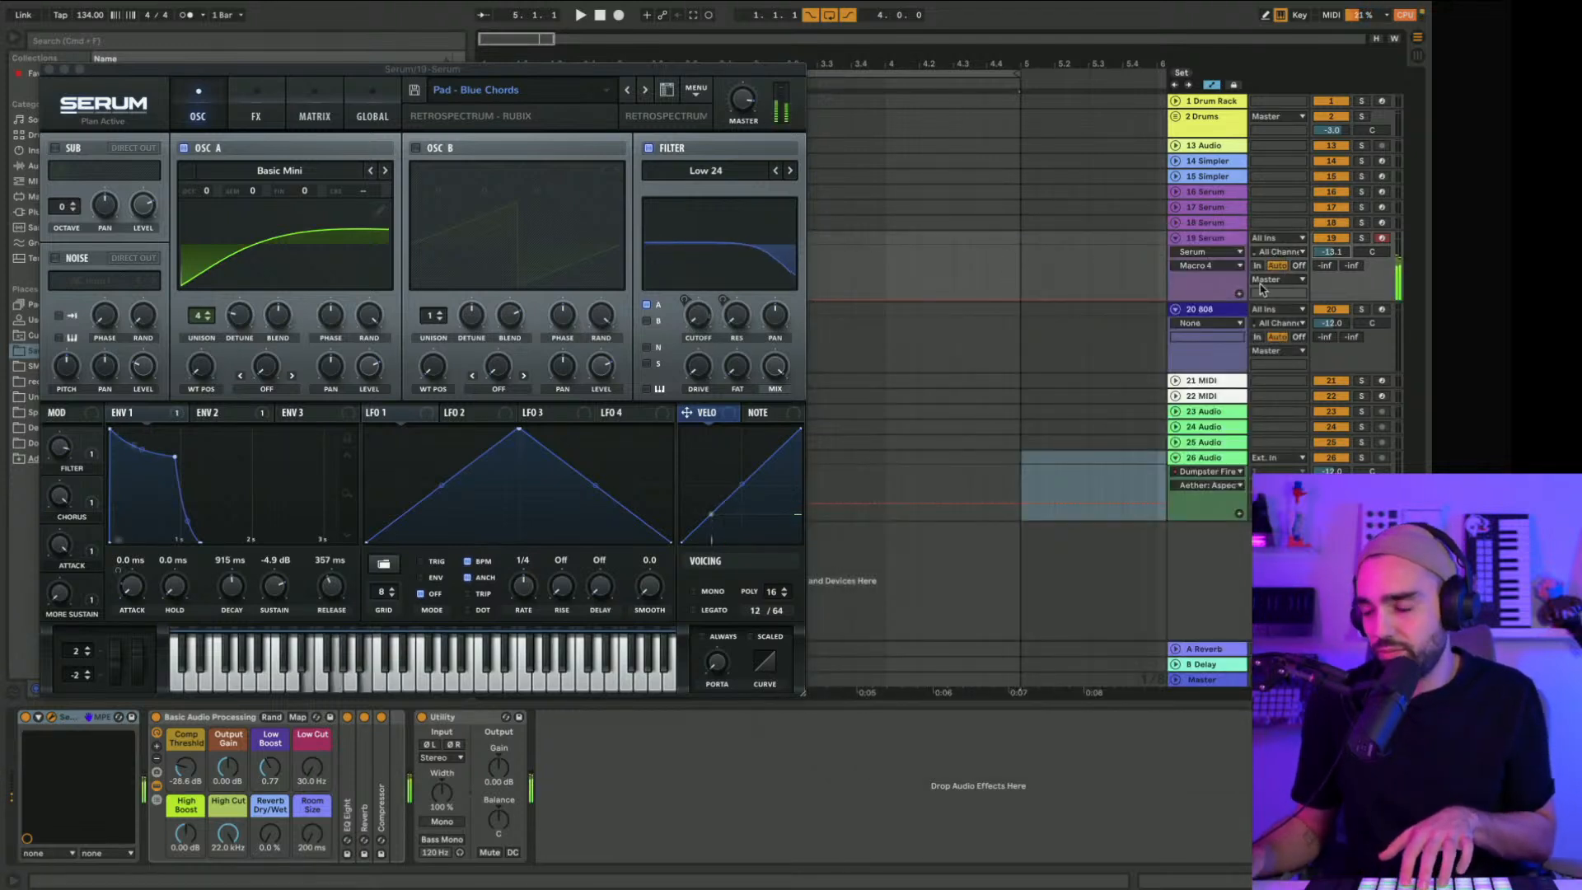
# Step: Audition the RETROSPECTRUM pad presets in track 19's Serum one by one from Pad - Broken Mattress to Pad - Octavius, and close the plug-in window
pyautogui.click(643, 93)
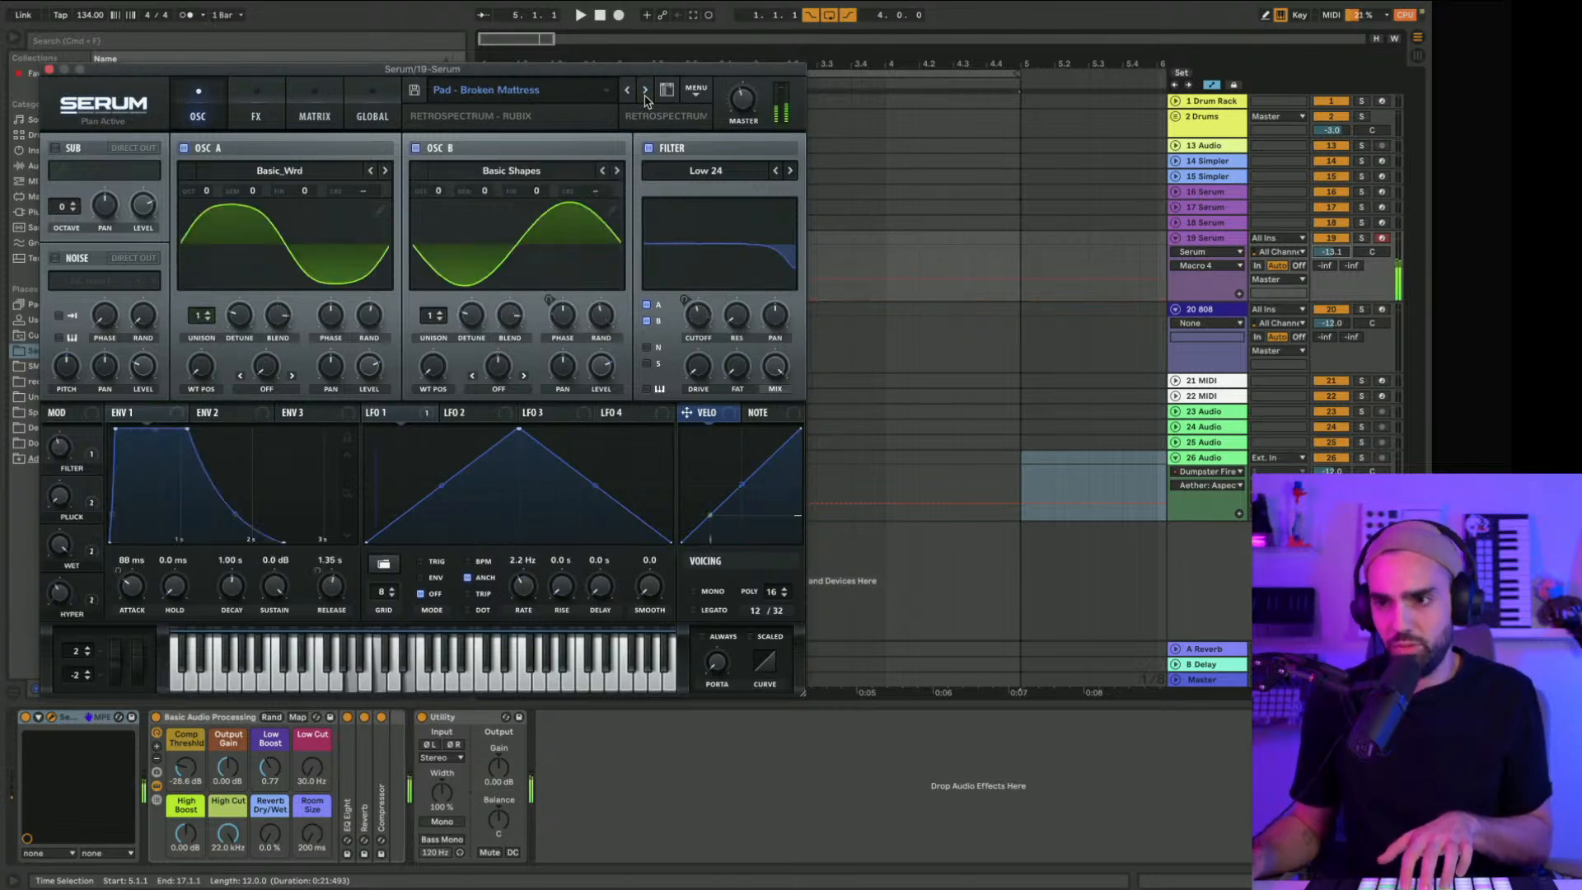
pyautogui.click(644, 92)
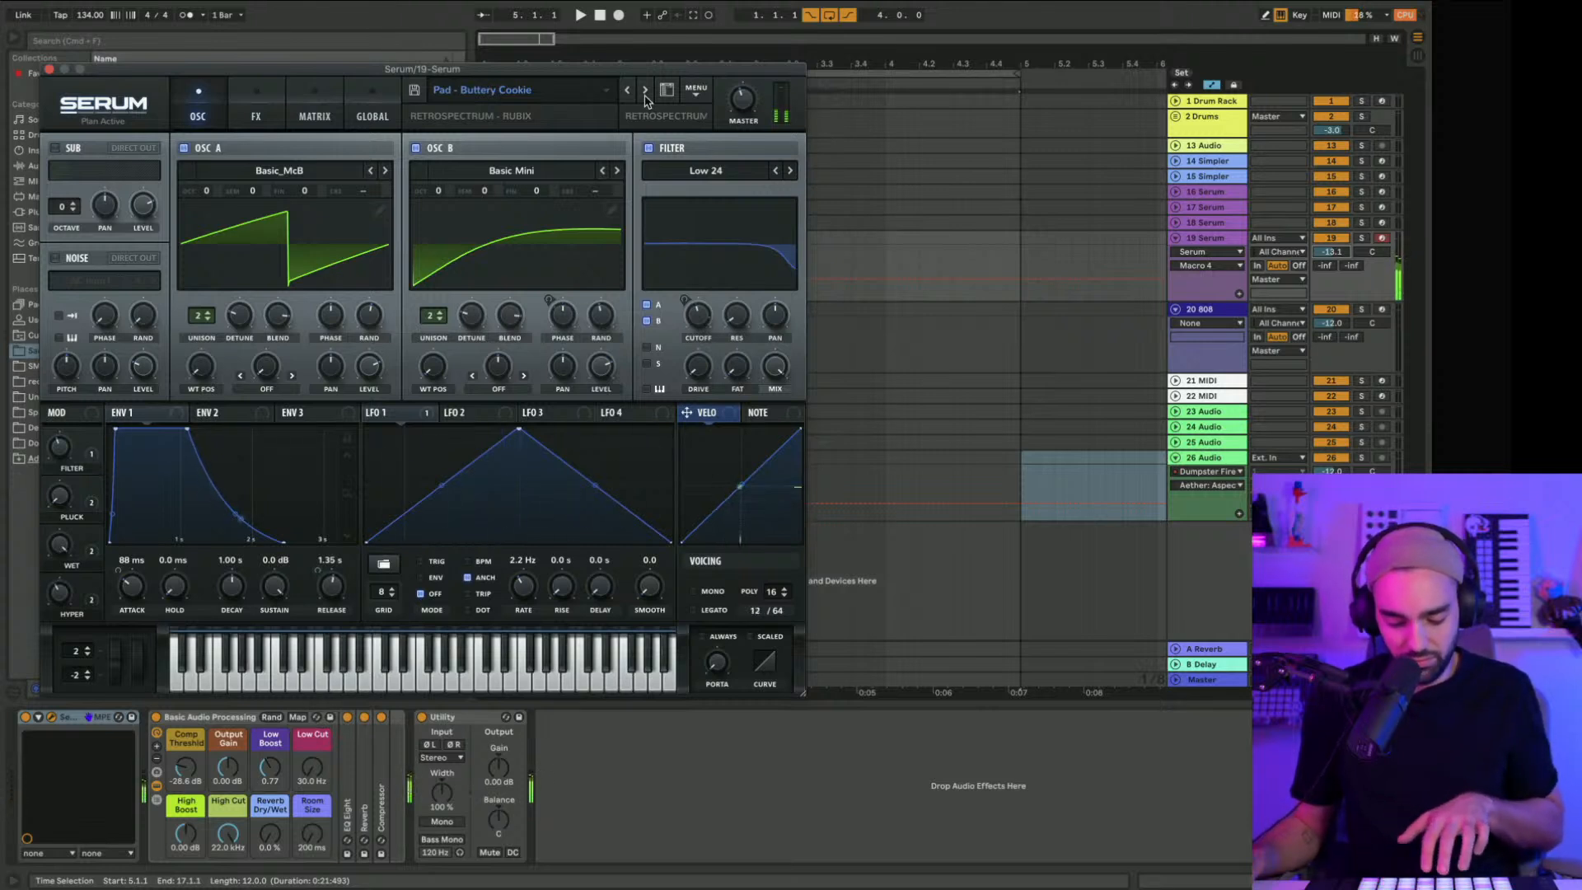
pyautogui.click(646, 98)
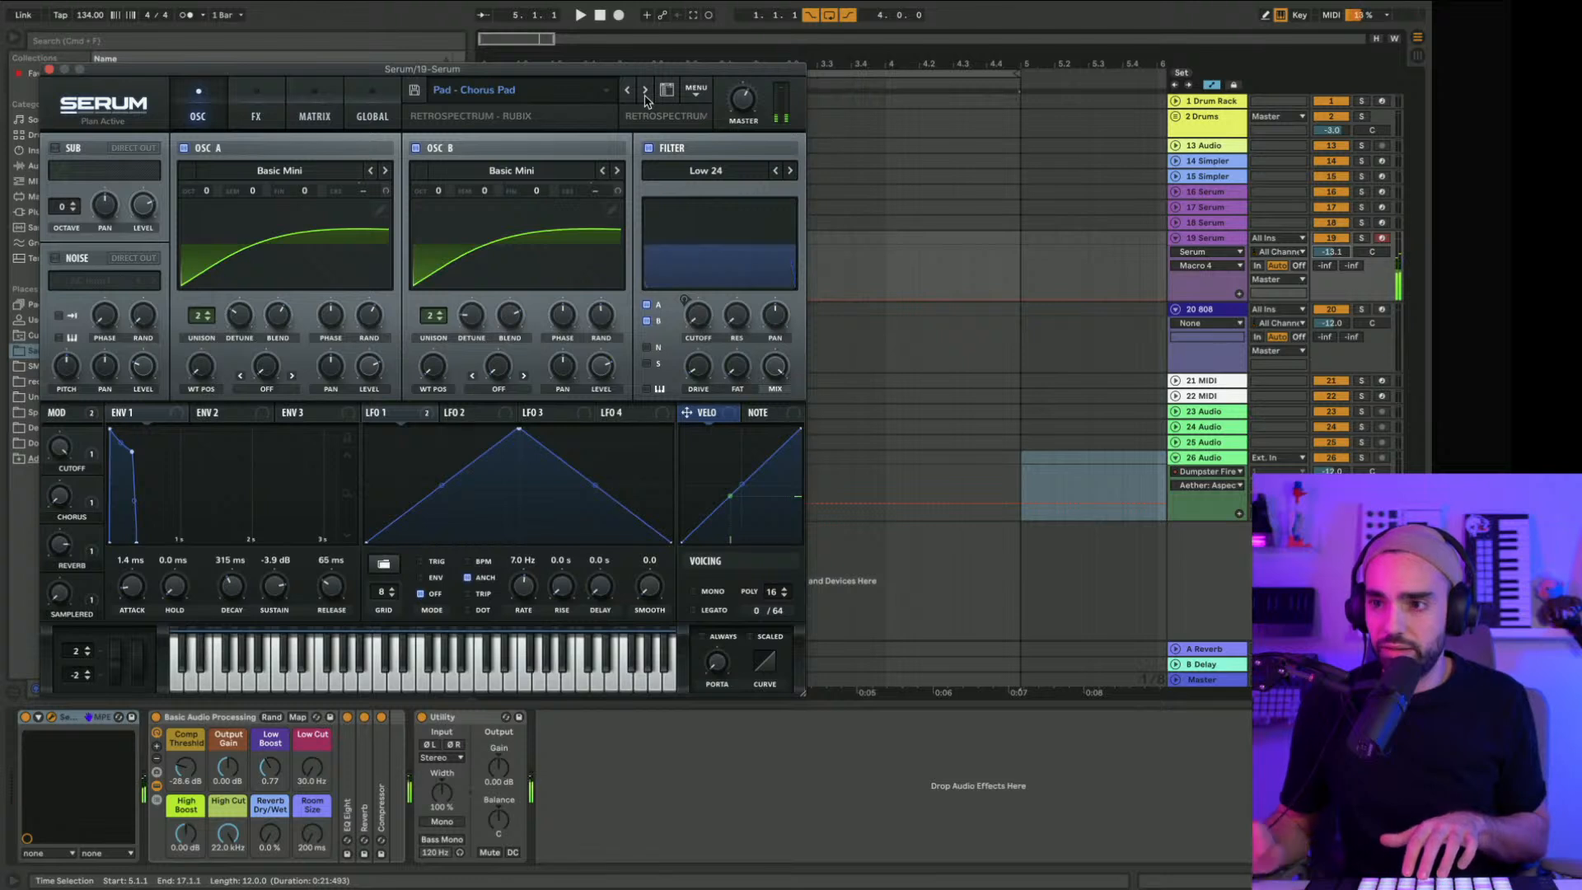
pyautogui.click(645, 92)
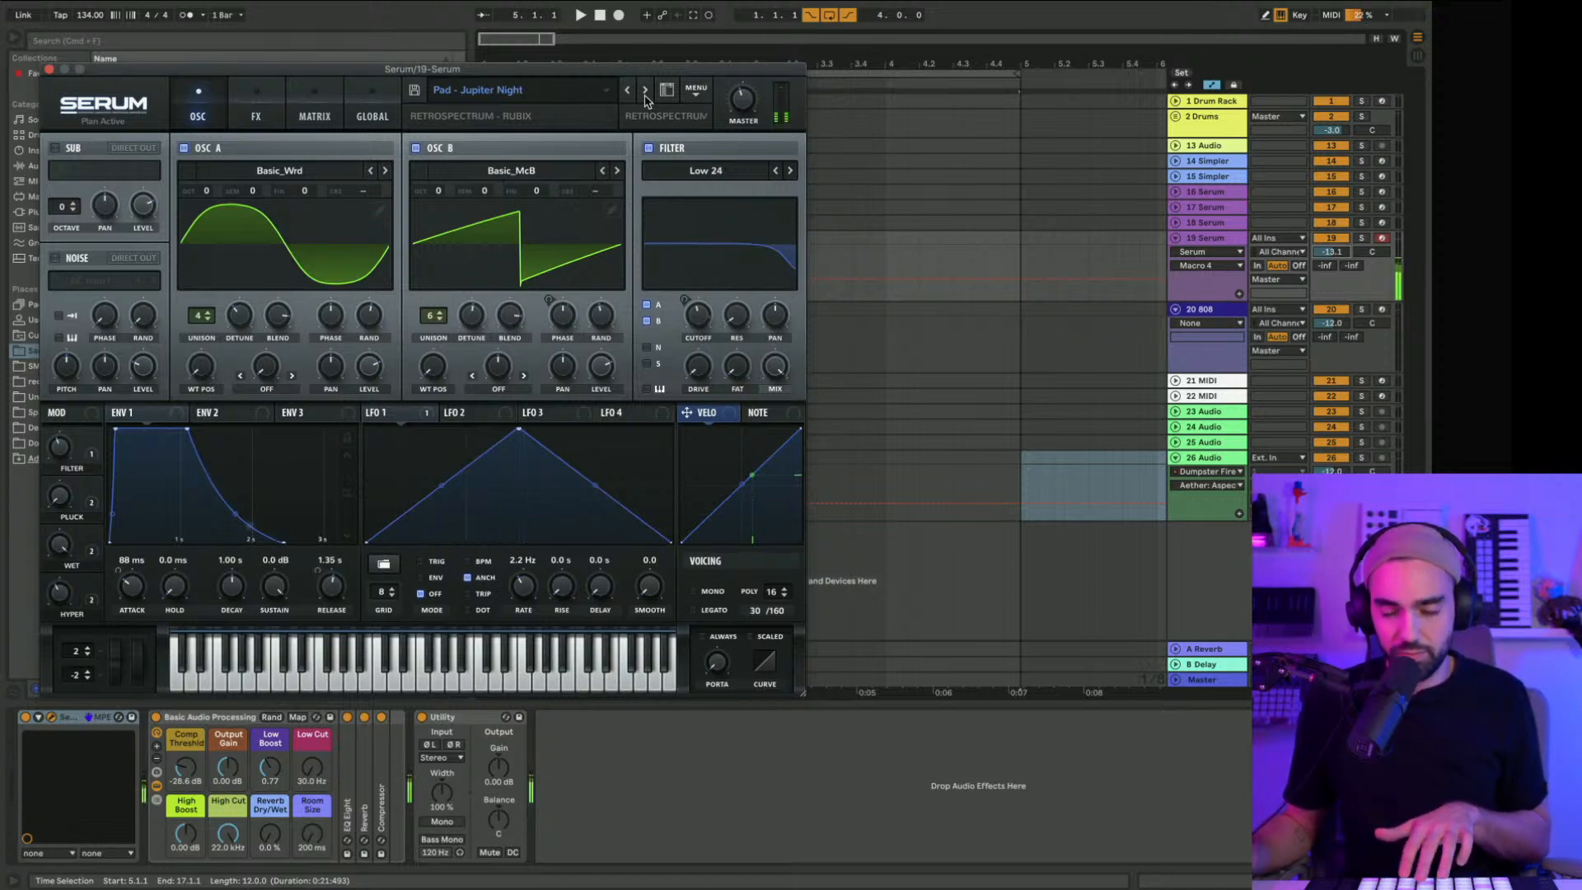
pyautogui.click(646, 99)
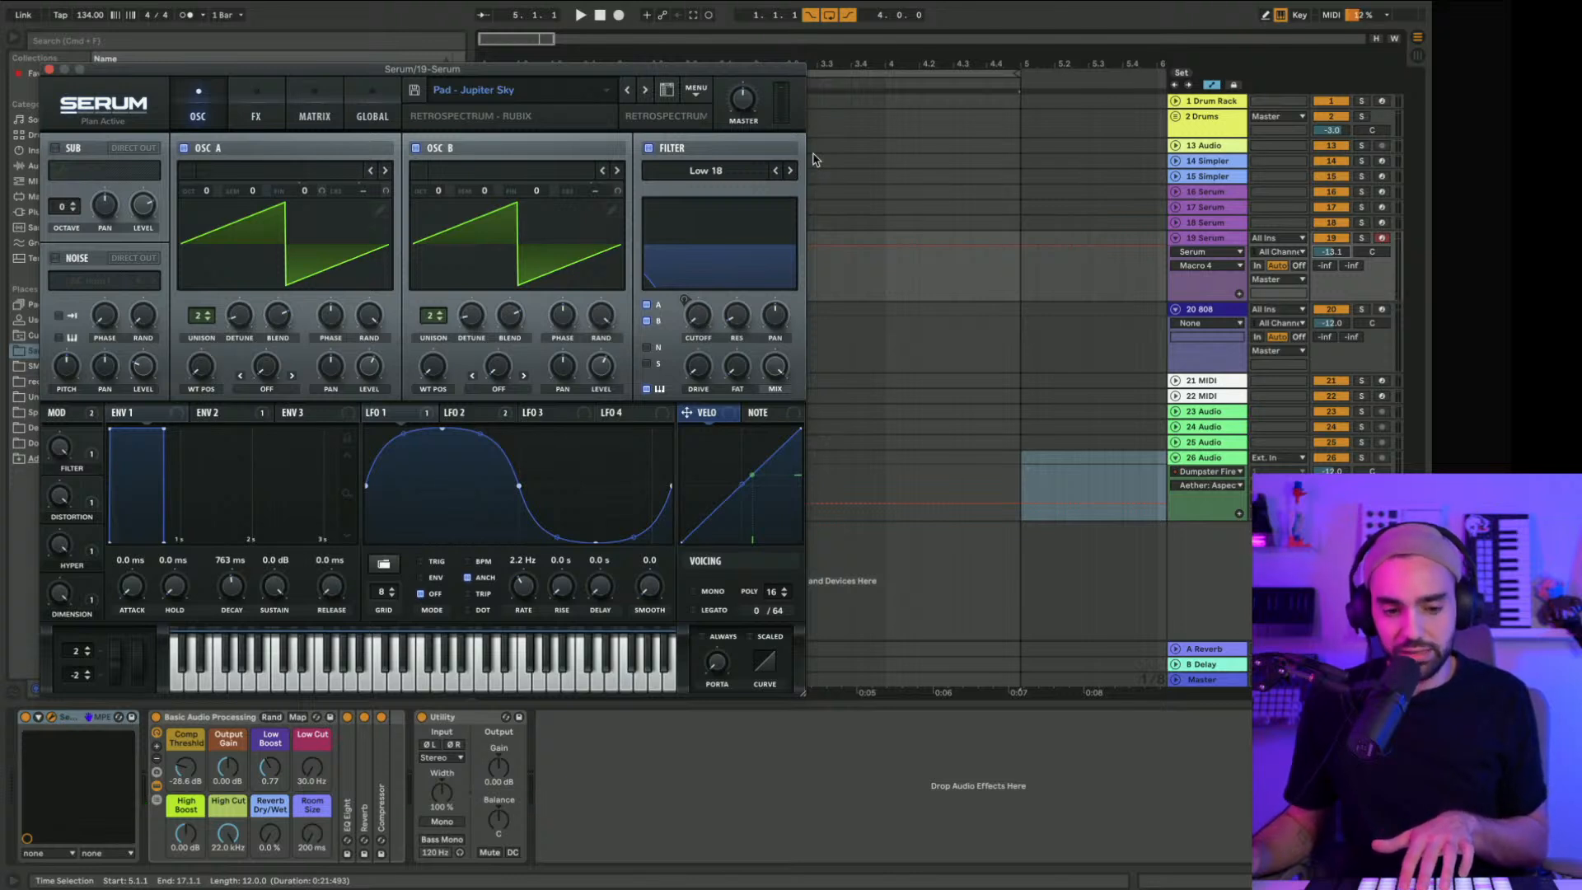
pyautogui.click(647, 90)
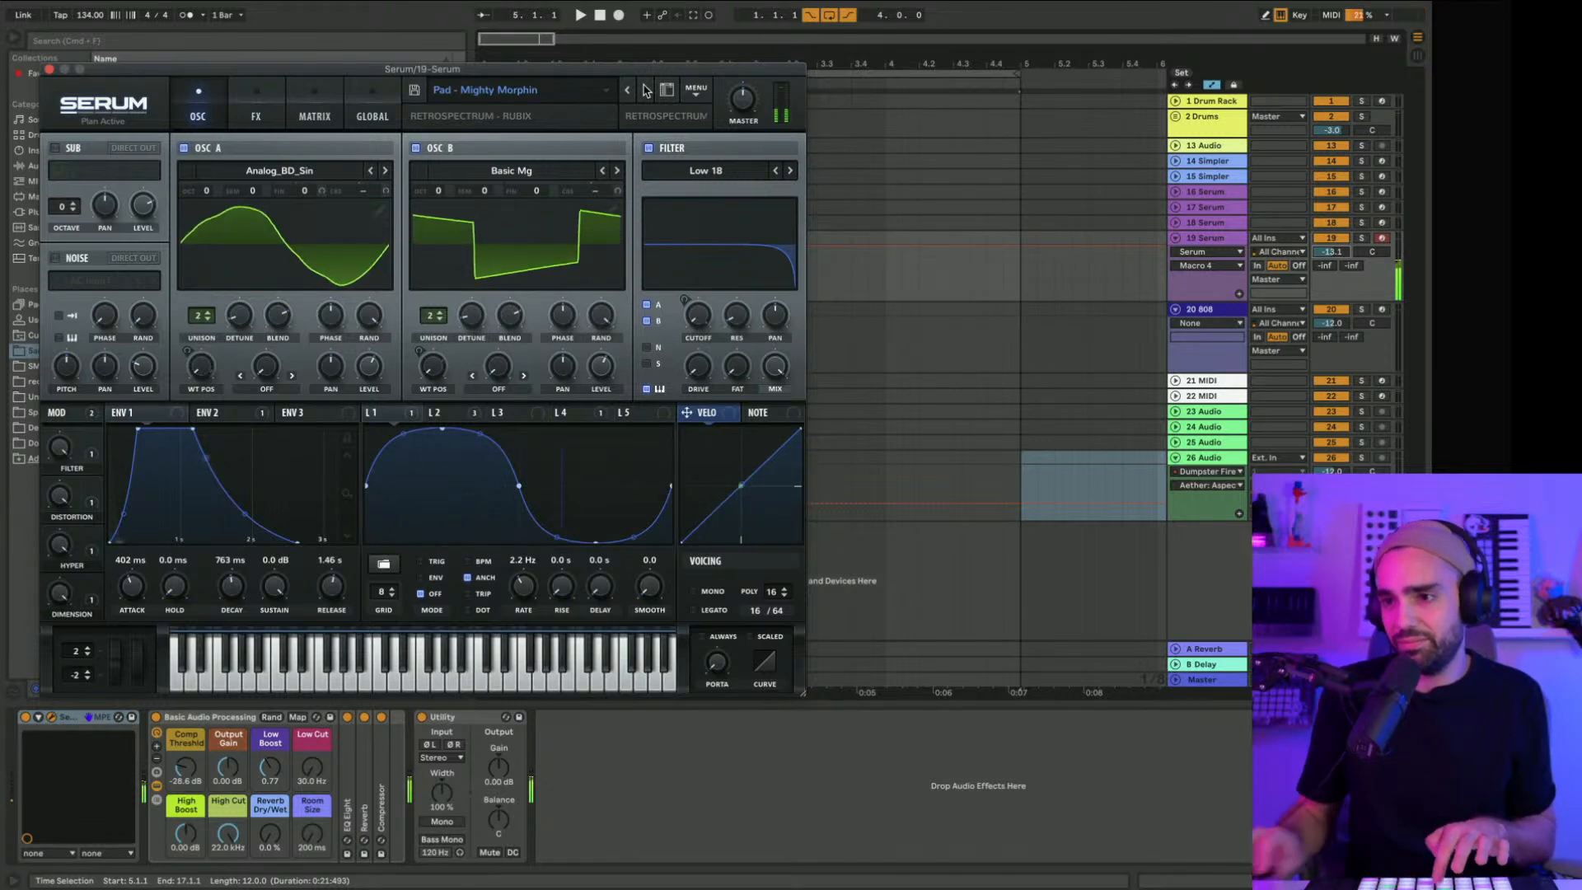
pyautogui.click(645, 90)
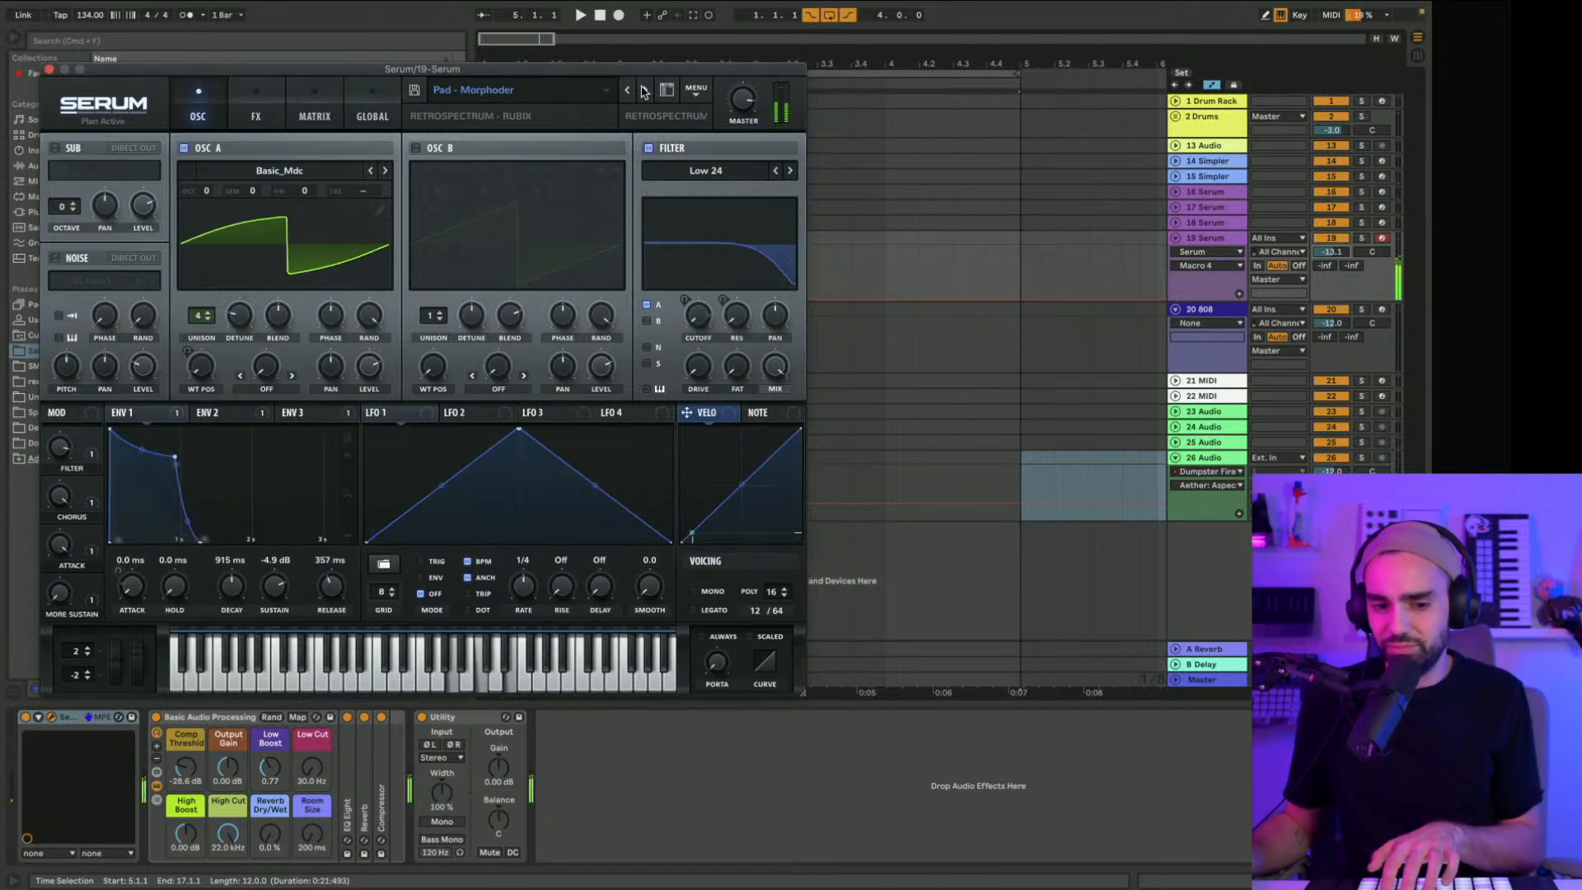
pyautogui.click(645, 90)
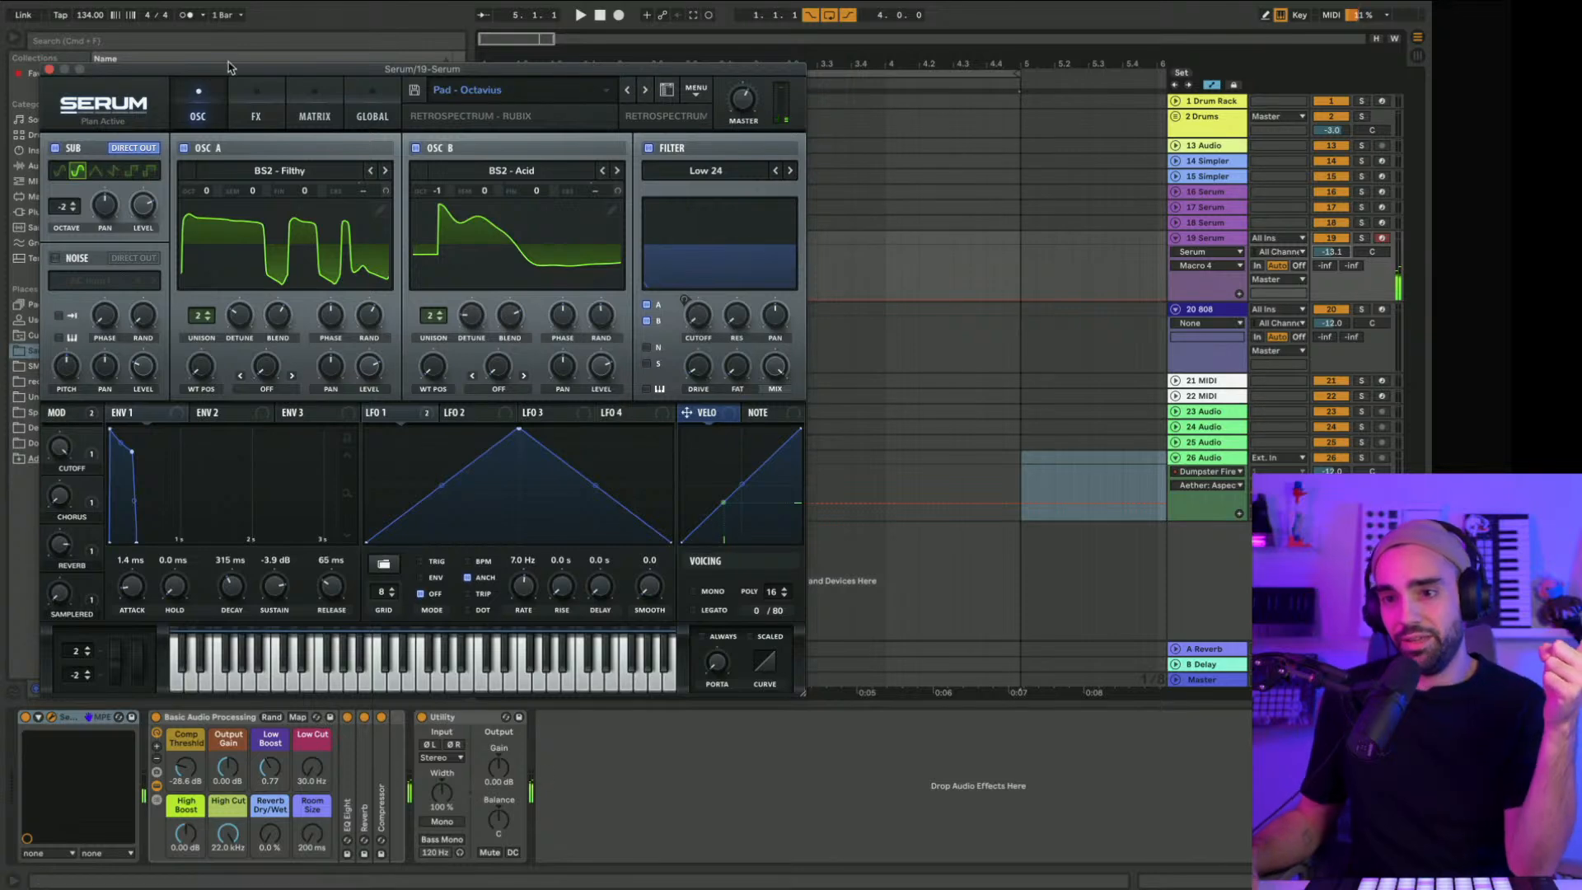
pyautogui.click(49, 70)
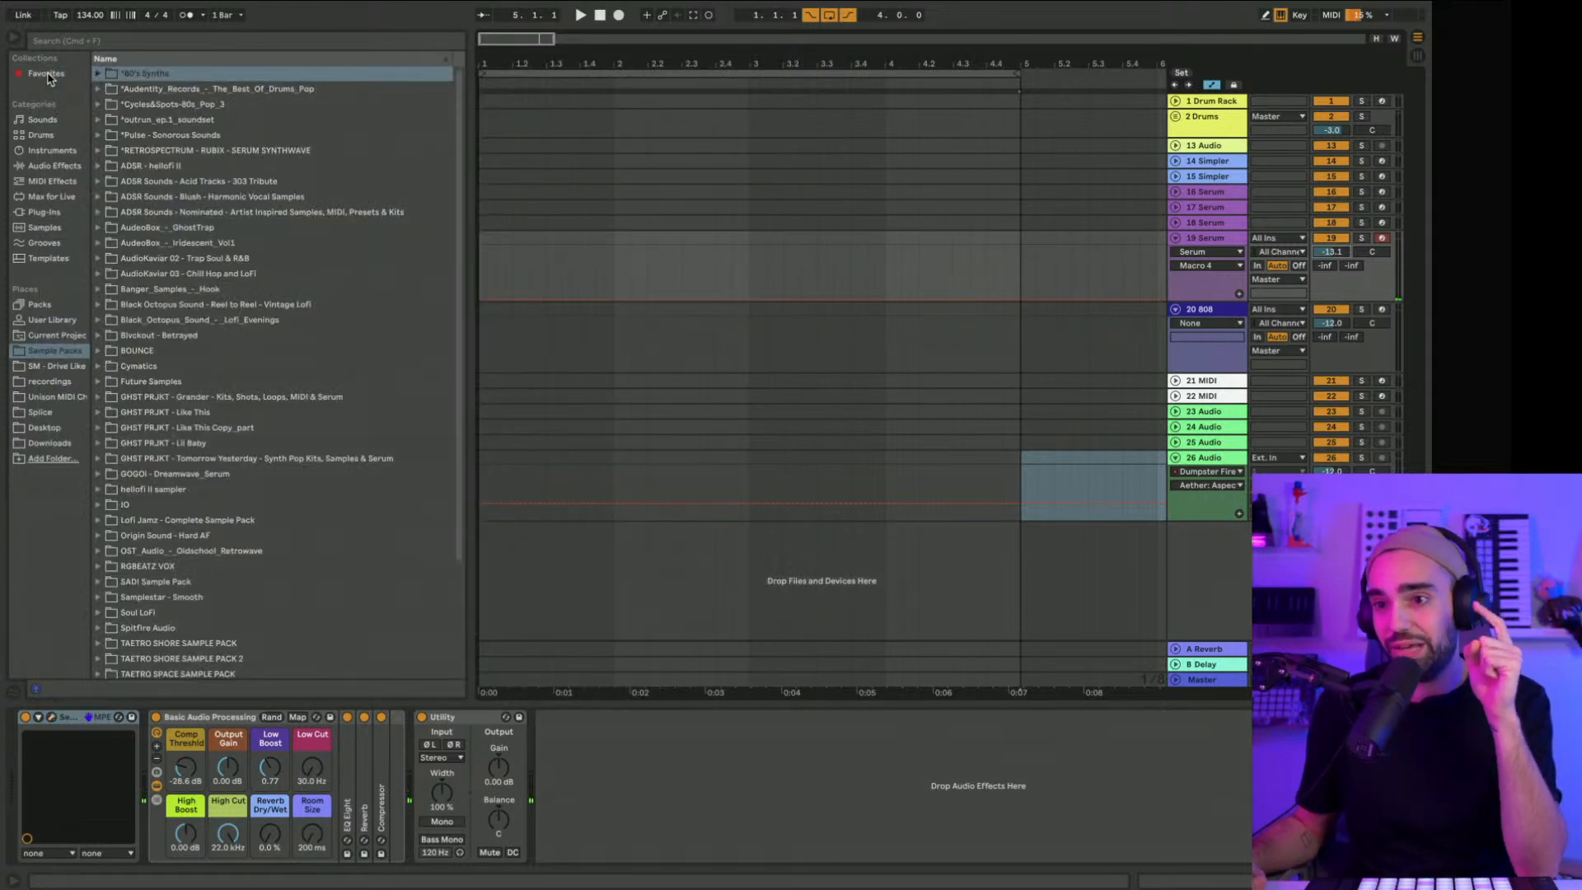
# Step: Audition beat loops in the Beats folder of *Cycles&Spots-80s_Pop_3, including 108BPM-14-Beat_A and 129BPM-06-Beat_A, and collapse the folder
pyautogui.click(97, 89)
pyautogui.click(98, 89)
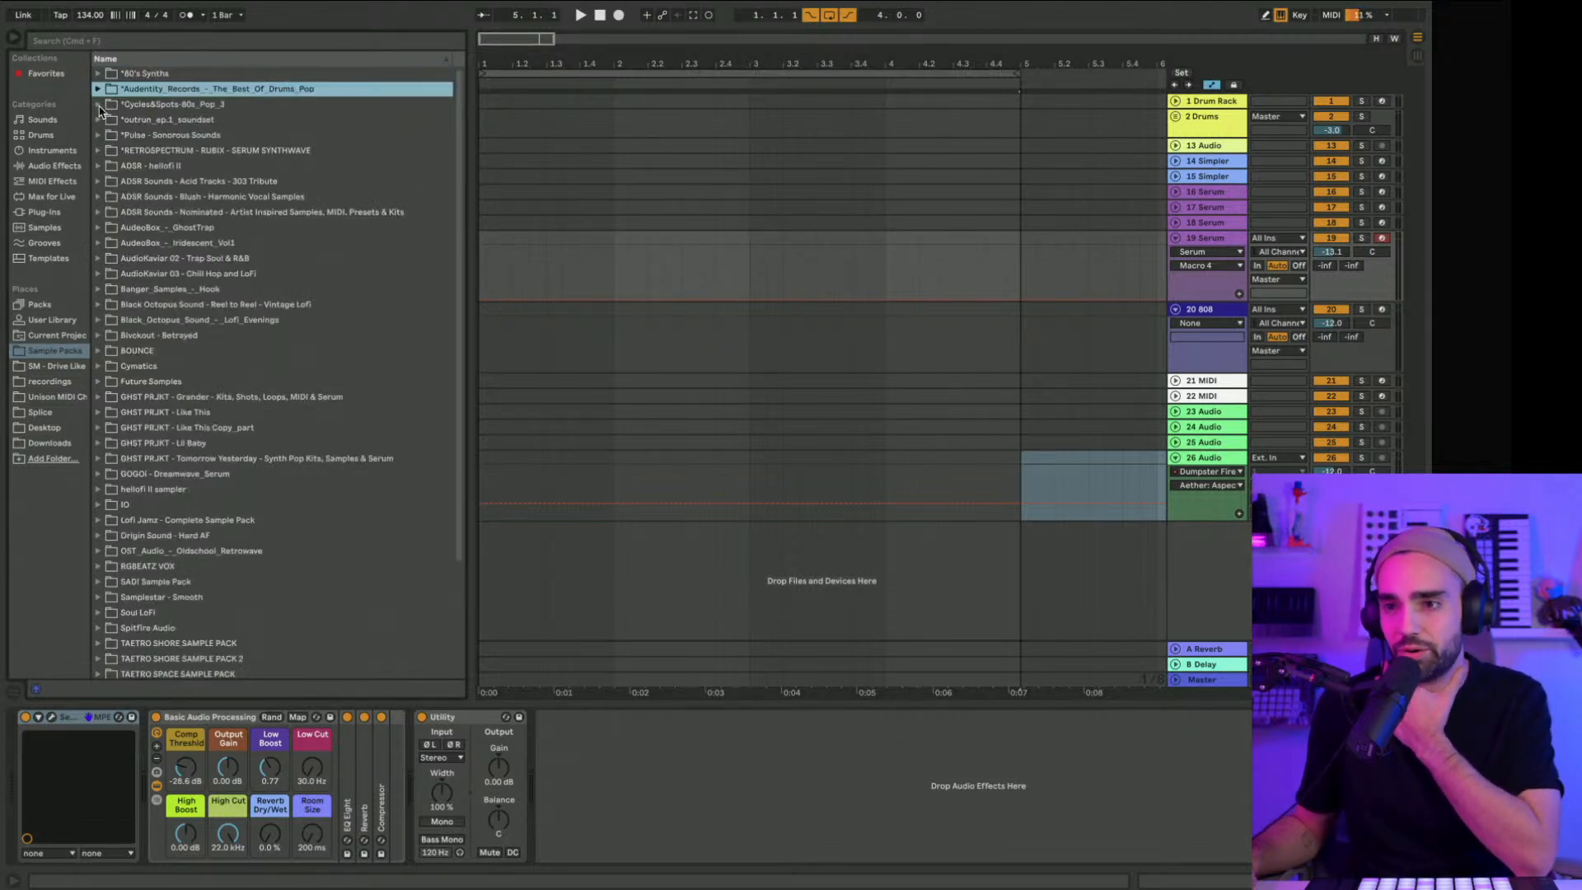
pyautogui.click(98, 104)
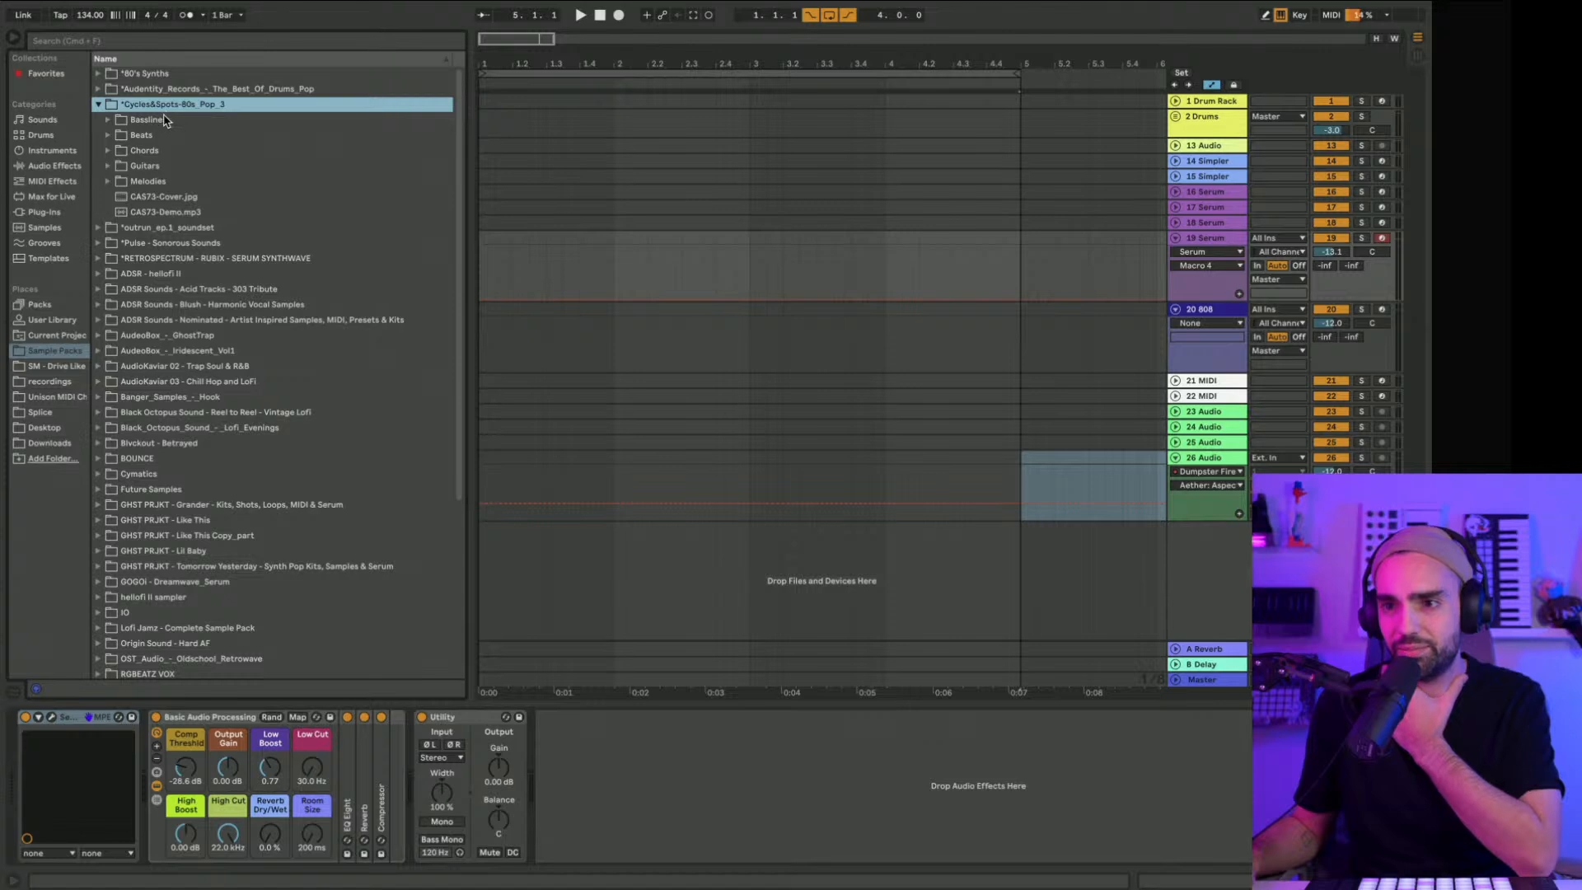
pyautogui.click(108, 136)
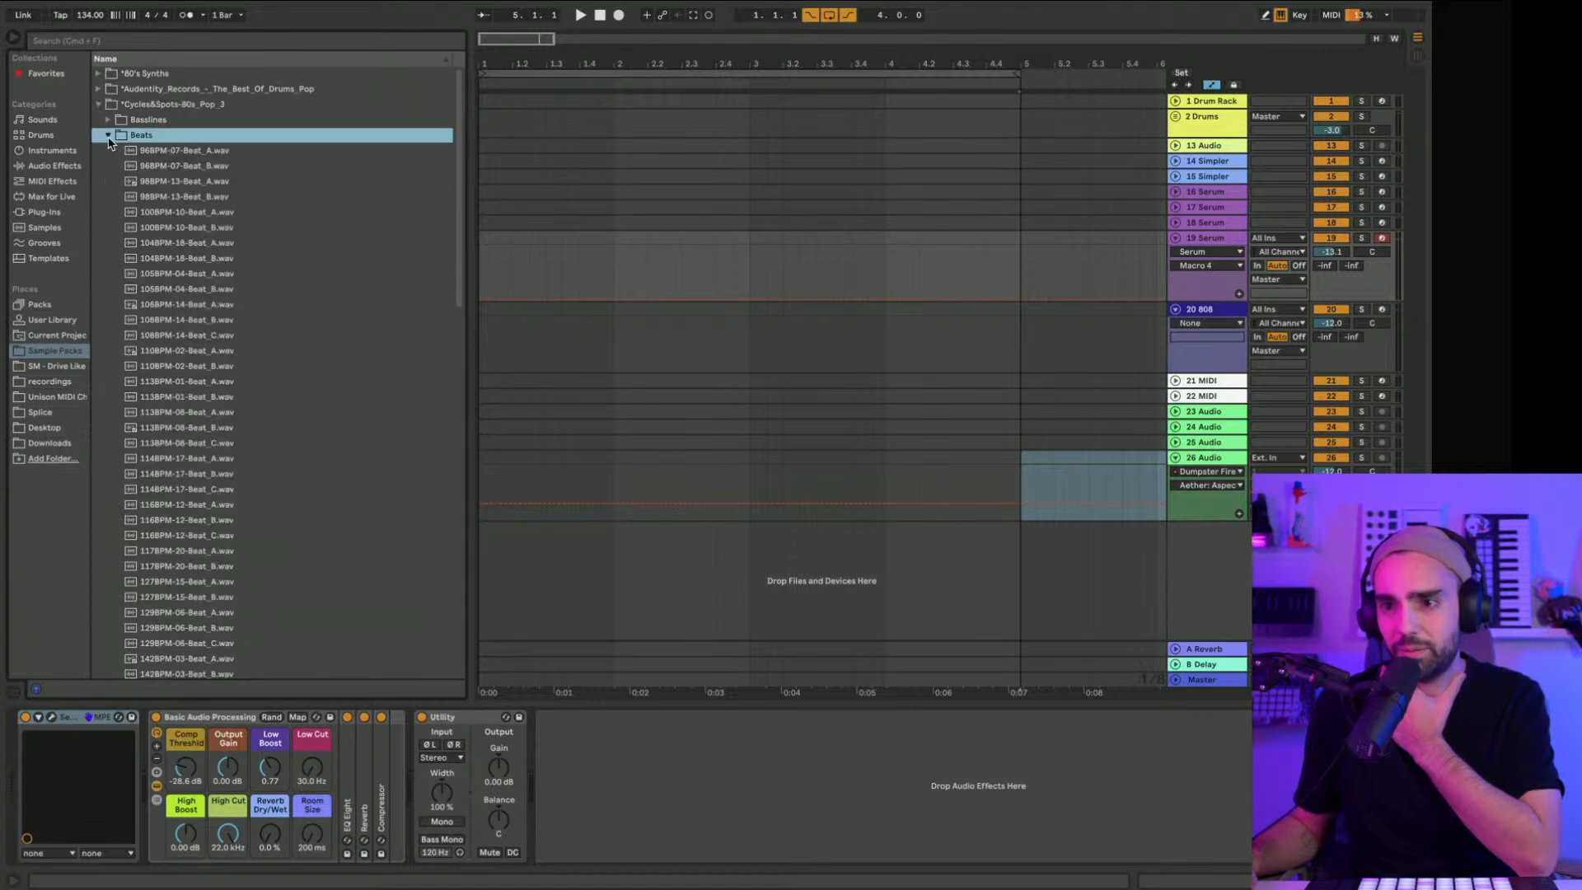
pyautogui.click(180, 245)
pyautogui.scroll(-2, 180, 245)
pyautogui.click(180, 245)
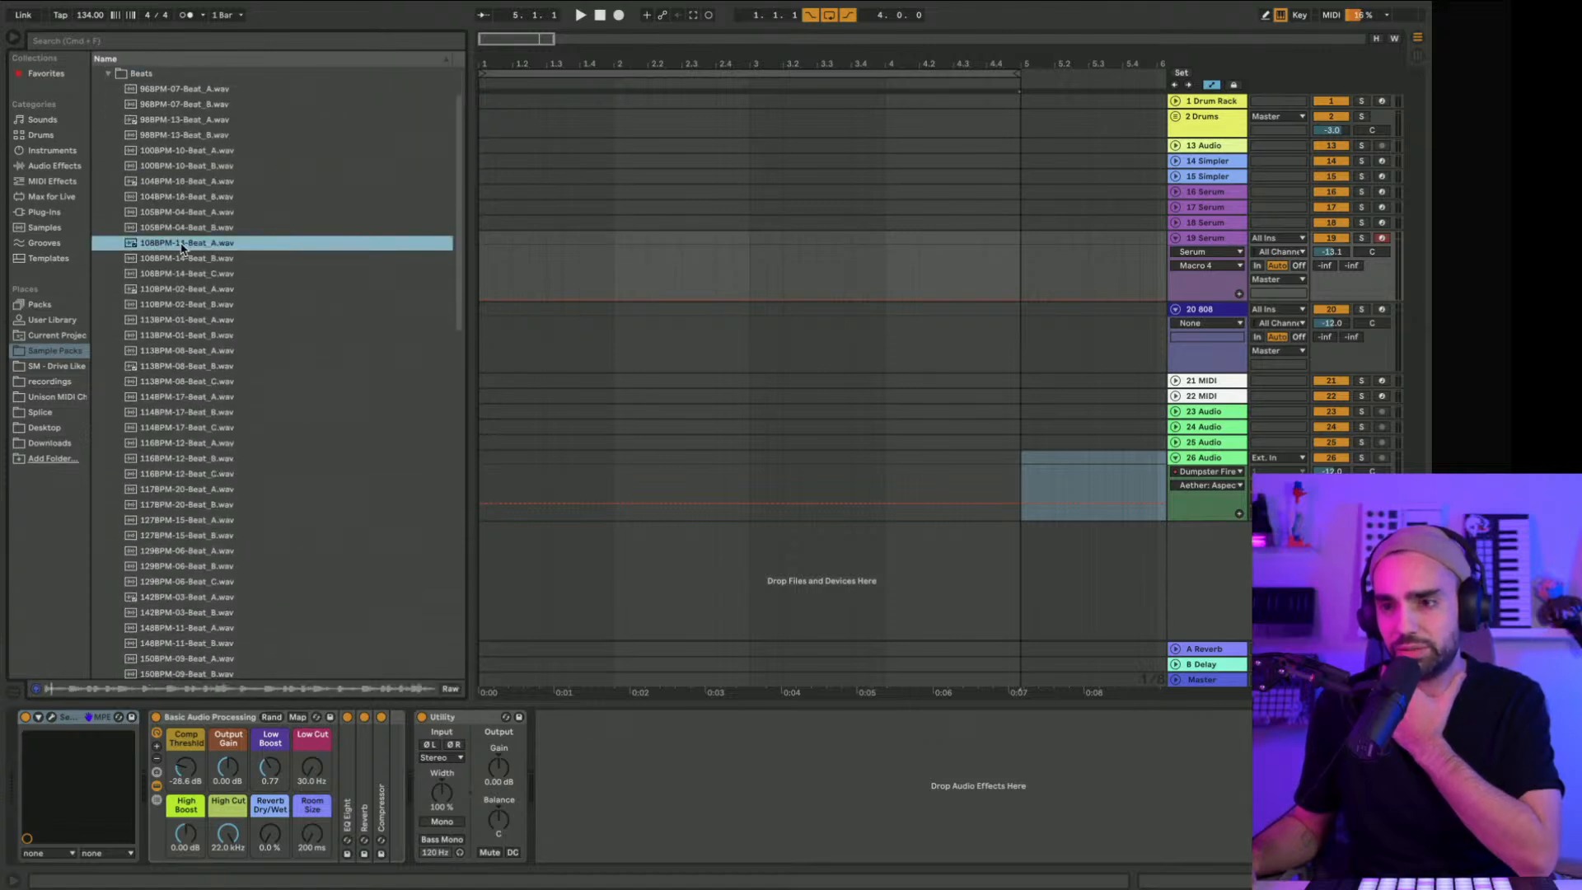
pyautogui.click(186, 123)
pyautogui.scroll(-10, 185, 165)
pyautogui.click(181, 216)
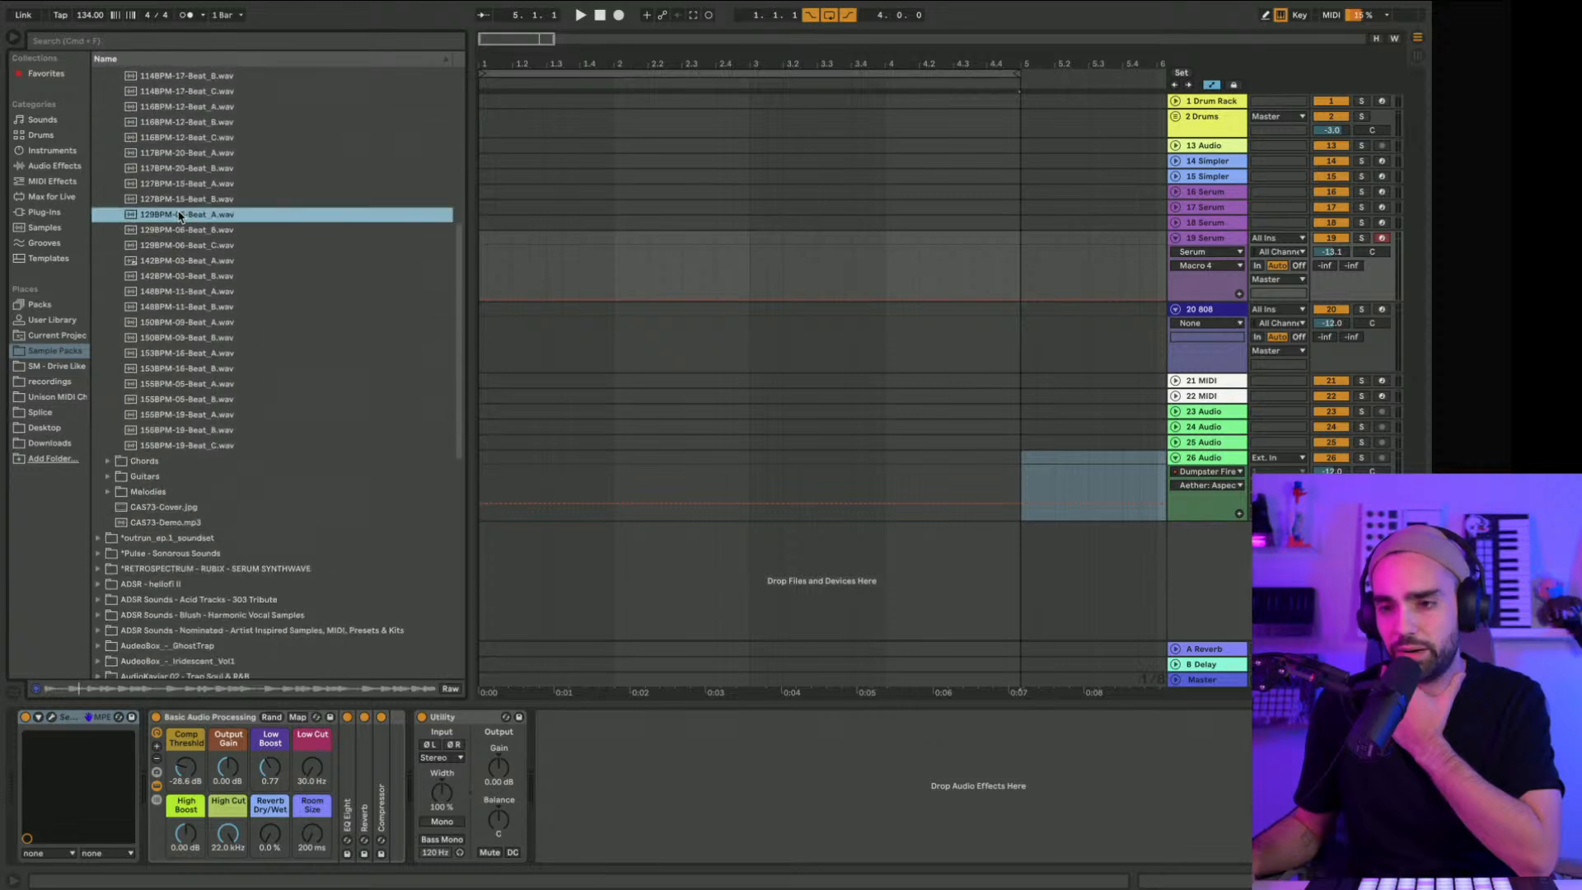
pyautogui.click(201, 401)
pyautogui.scroll(12, 193, 245)
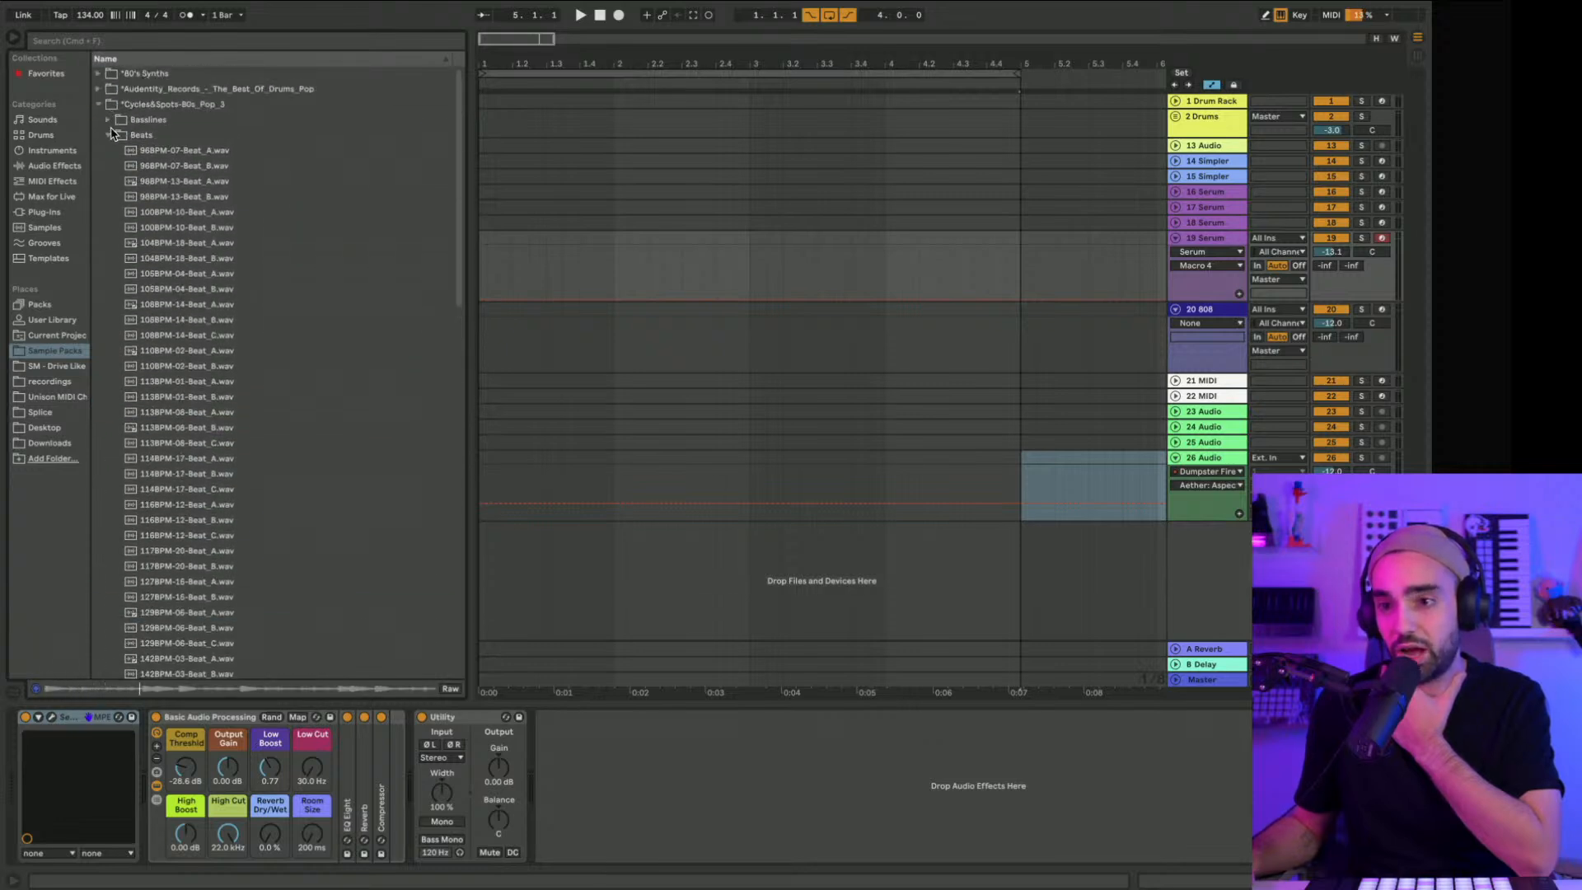
pyautogui.click(108, 136)
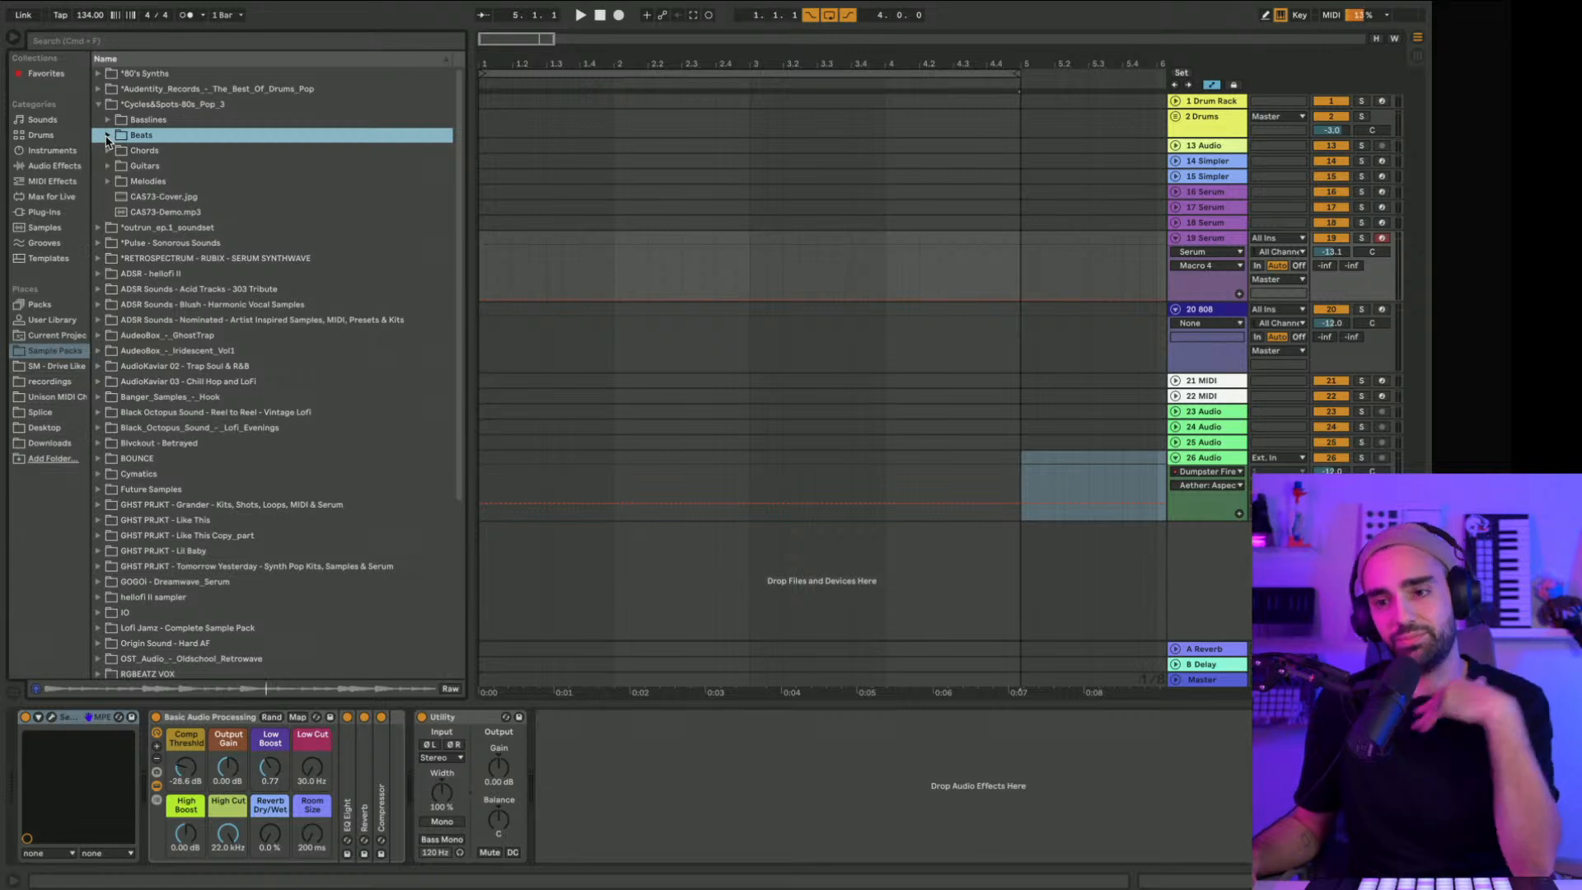
# Step: Audition the 117BPM-20, 129BPM-06, 98BPM-13 and 96BPM-07 loops in the pack's Guitars folder and collapse the folder
pyautogui.click(108, 167)
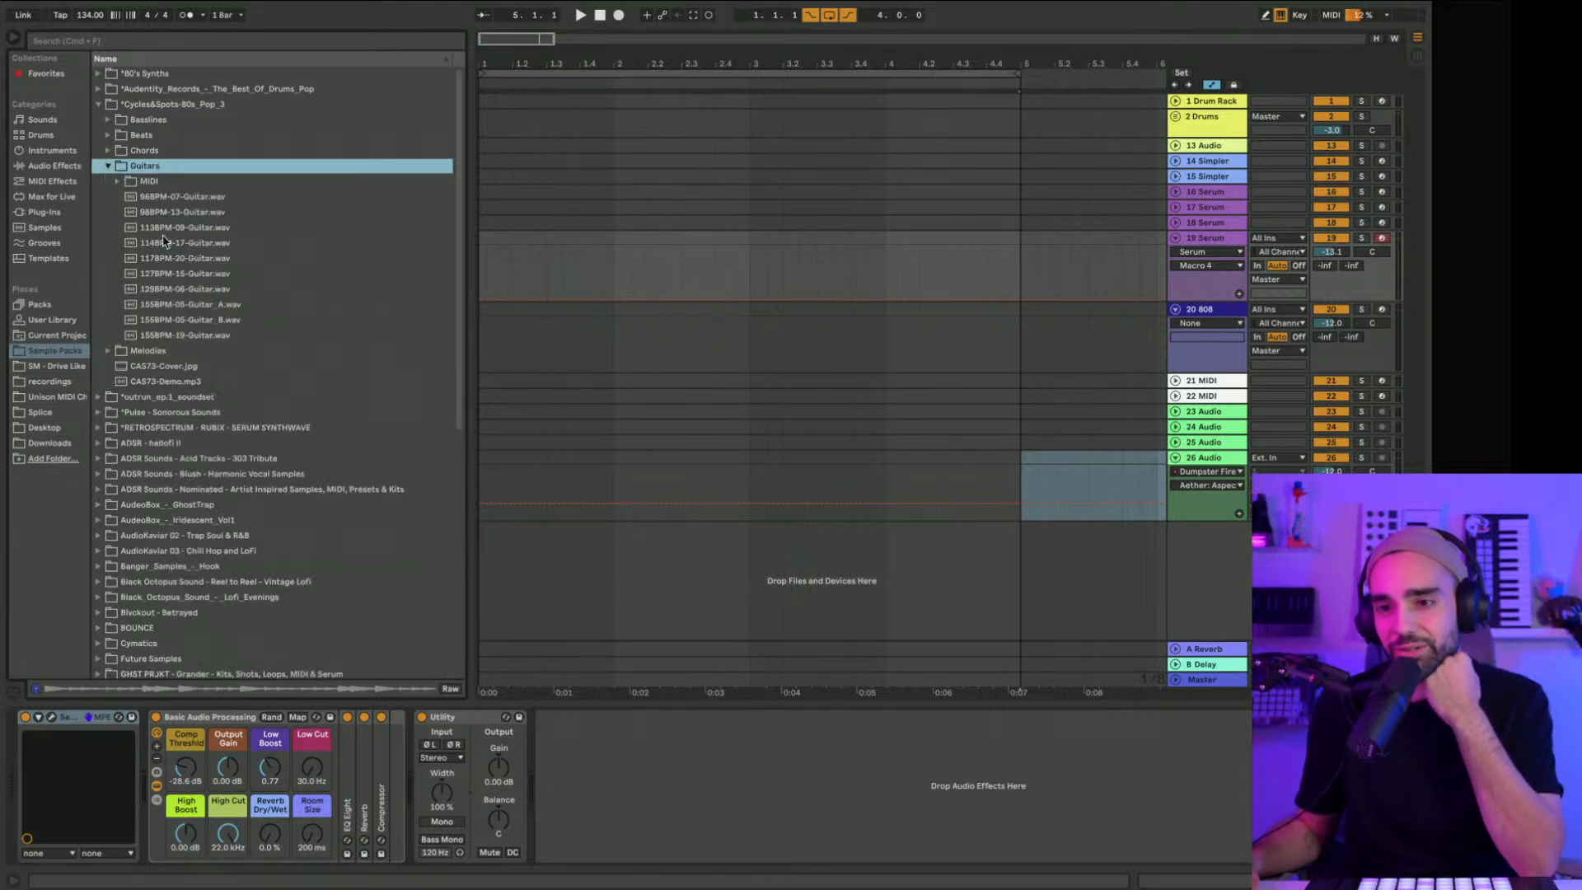
pyautogui.click(179, 260)
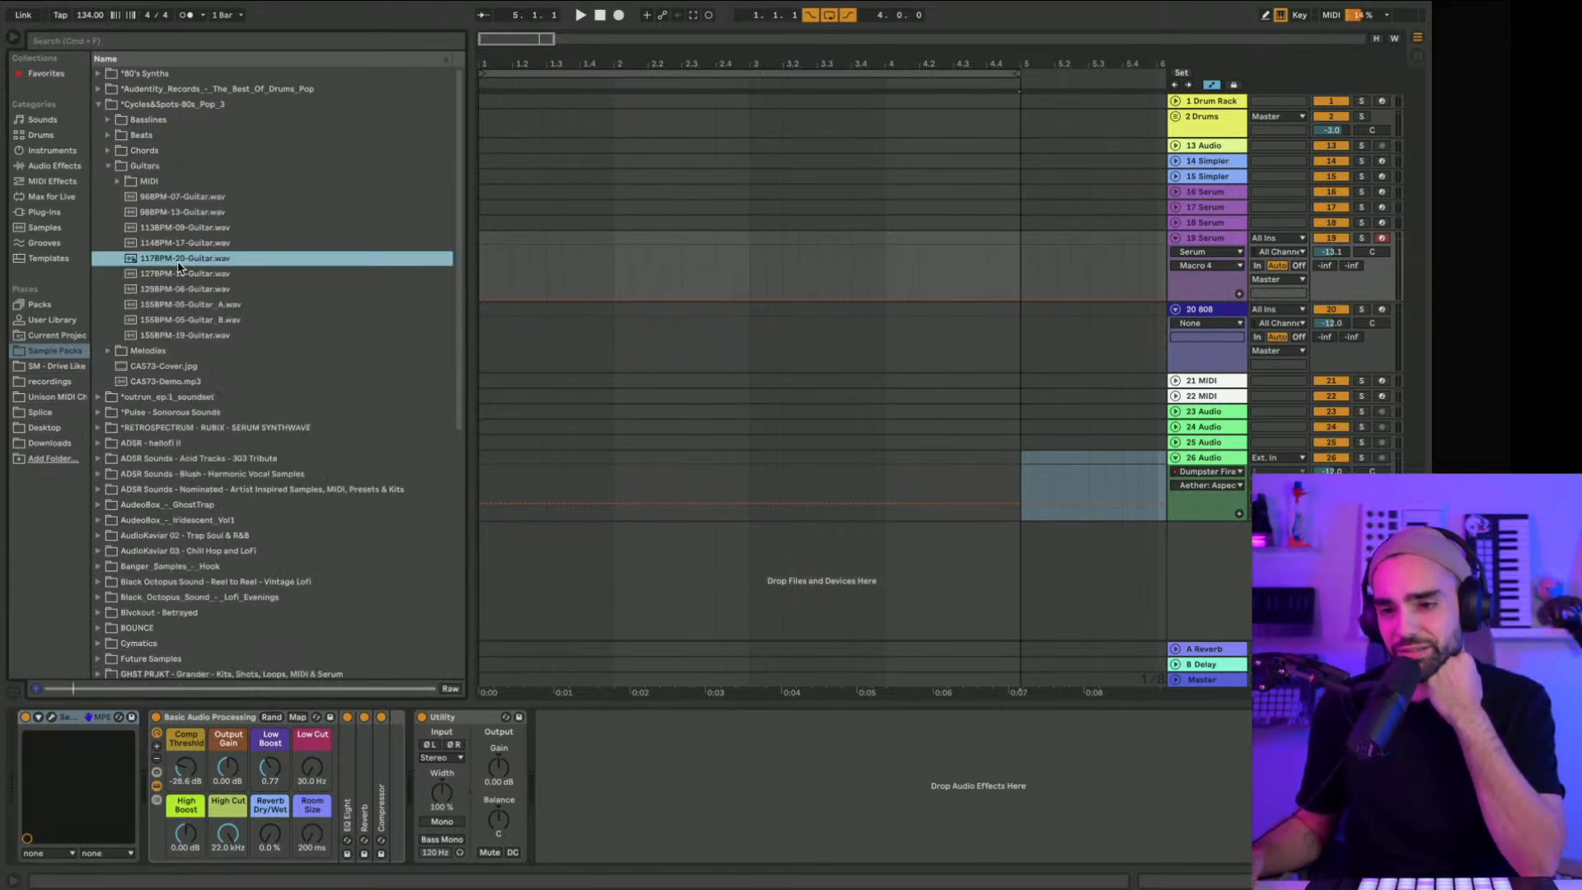
pyautogui.click(186, 293)
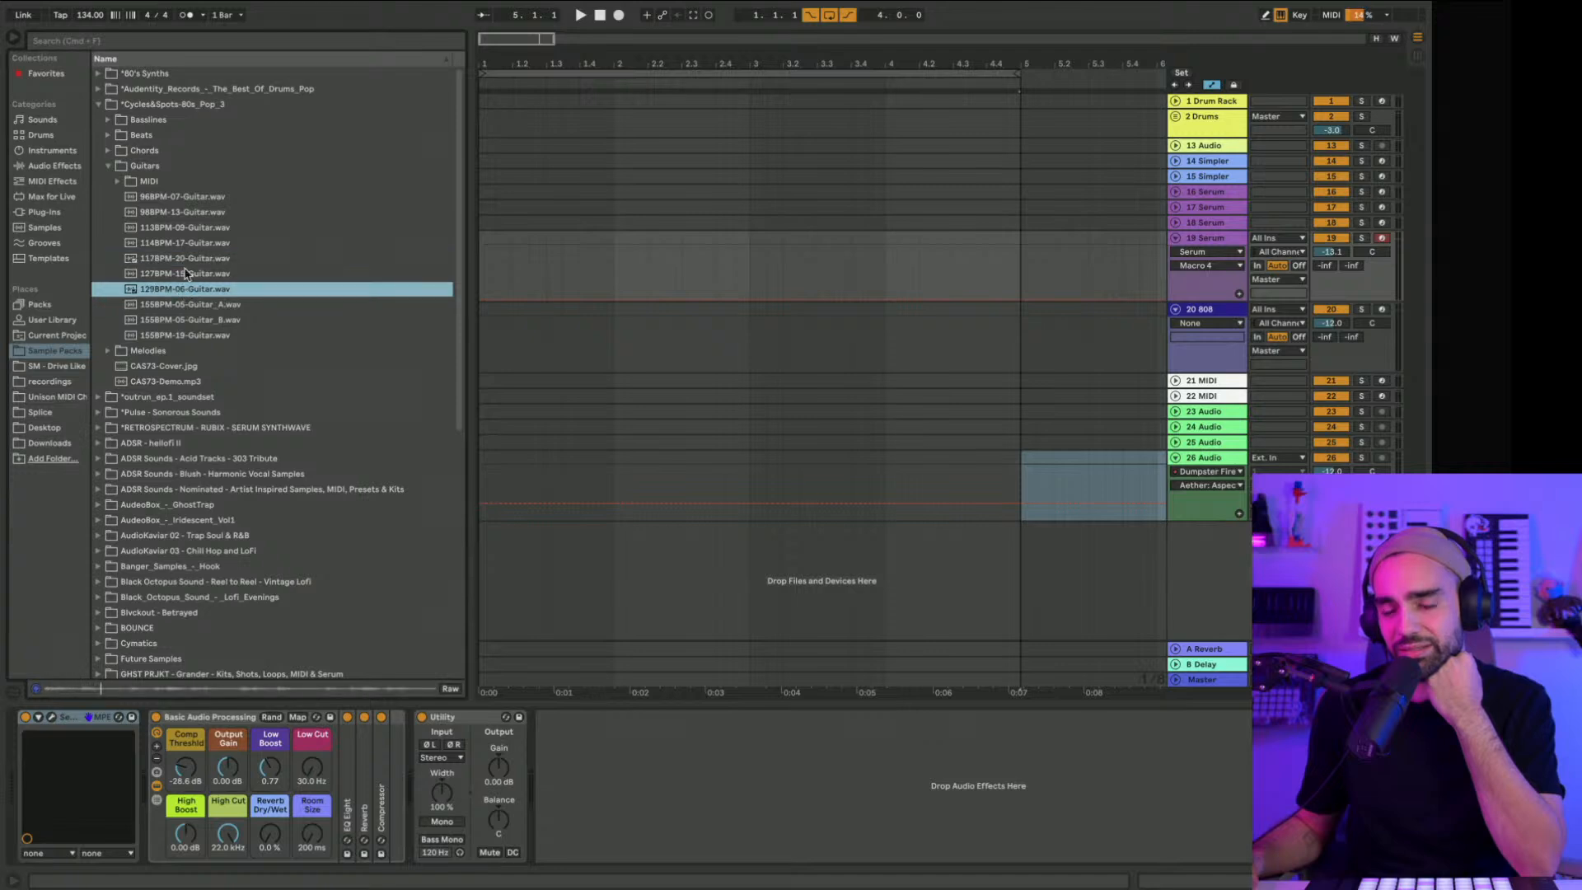
pyautogui.click(187, 216)
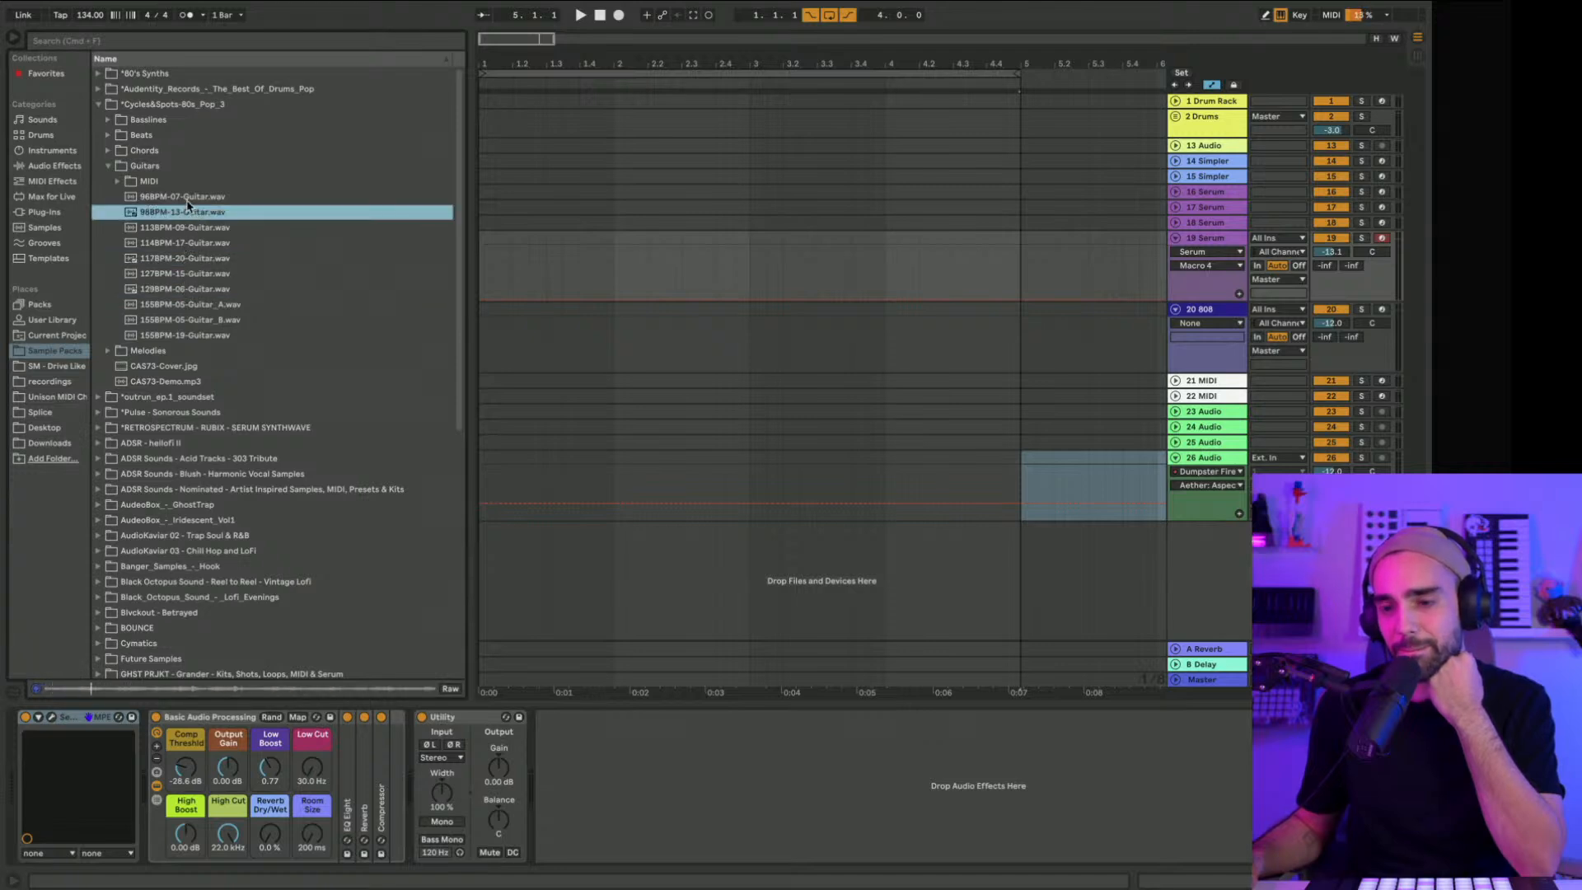
pyautogui.click(188, 199)
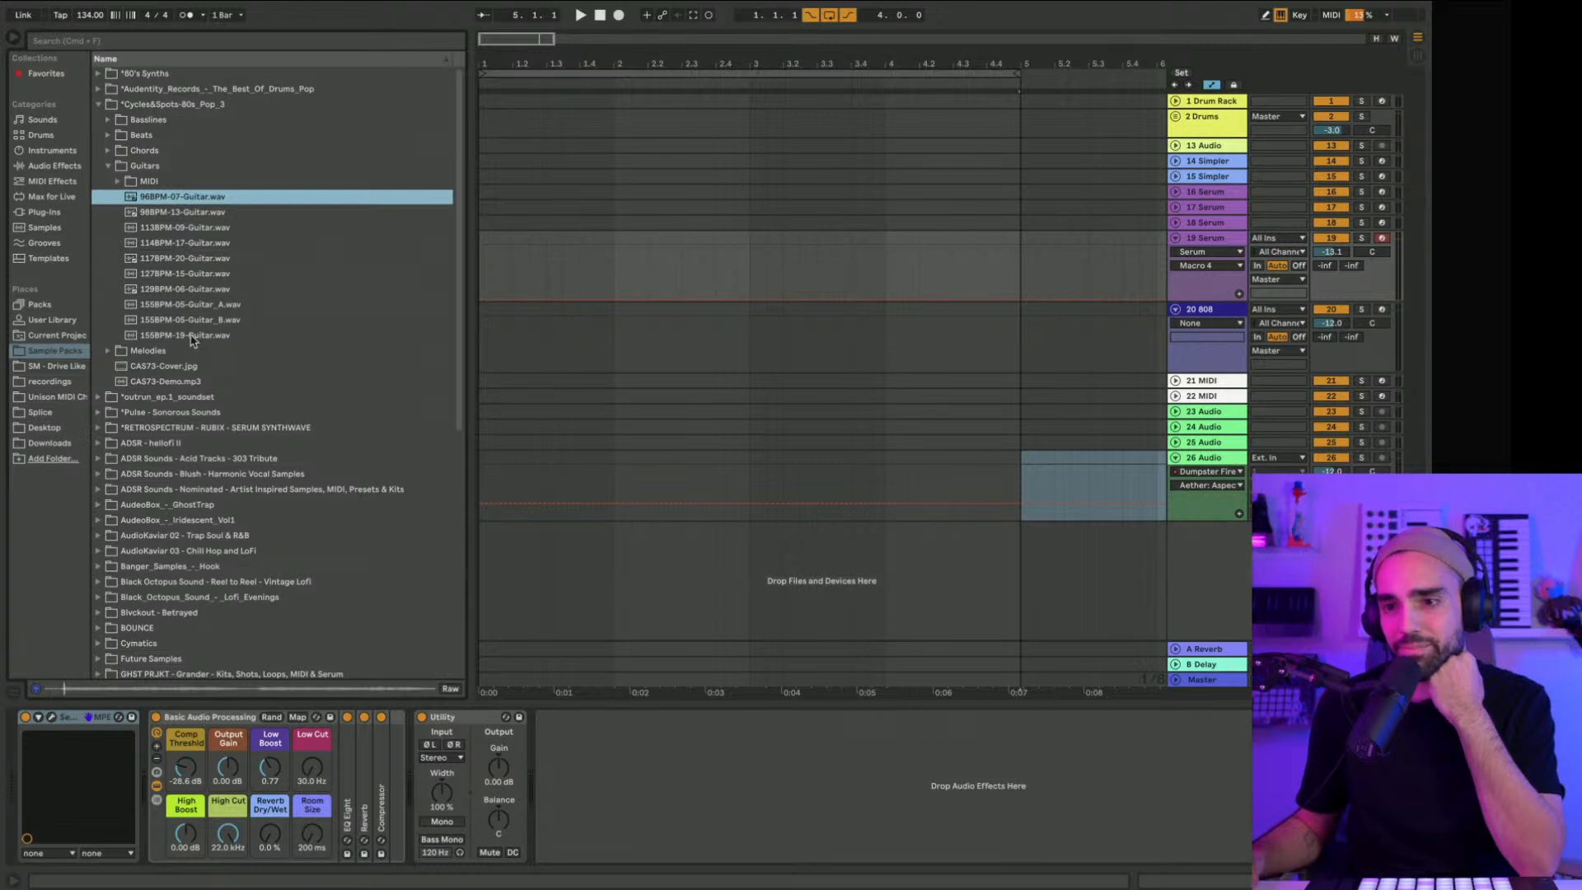
pyautogui.click(109, 166)
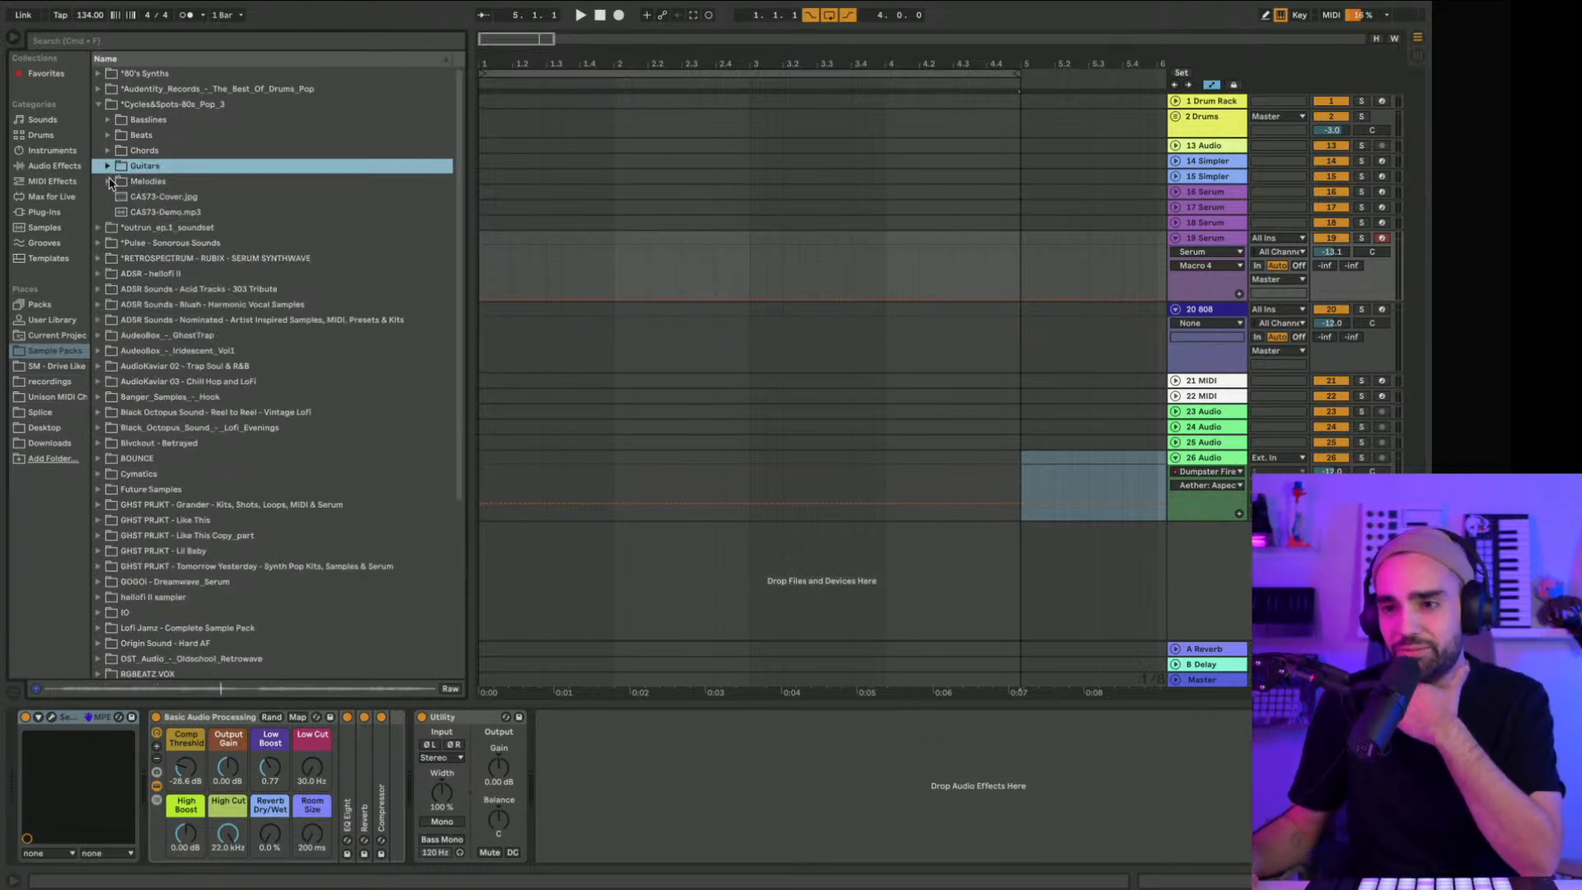
# Step: Look through the Claps, One-Shots and Loops folders of the *Pulse - Sonorous Sounds pack and collapse the pack
pyautogui.click(97, 243)
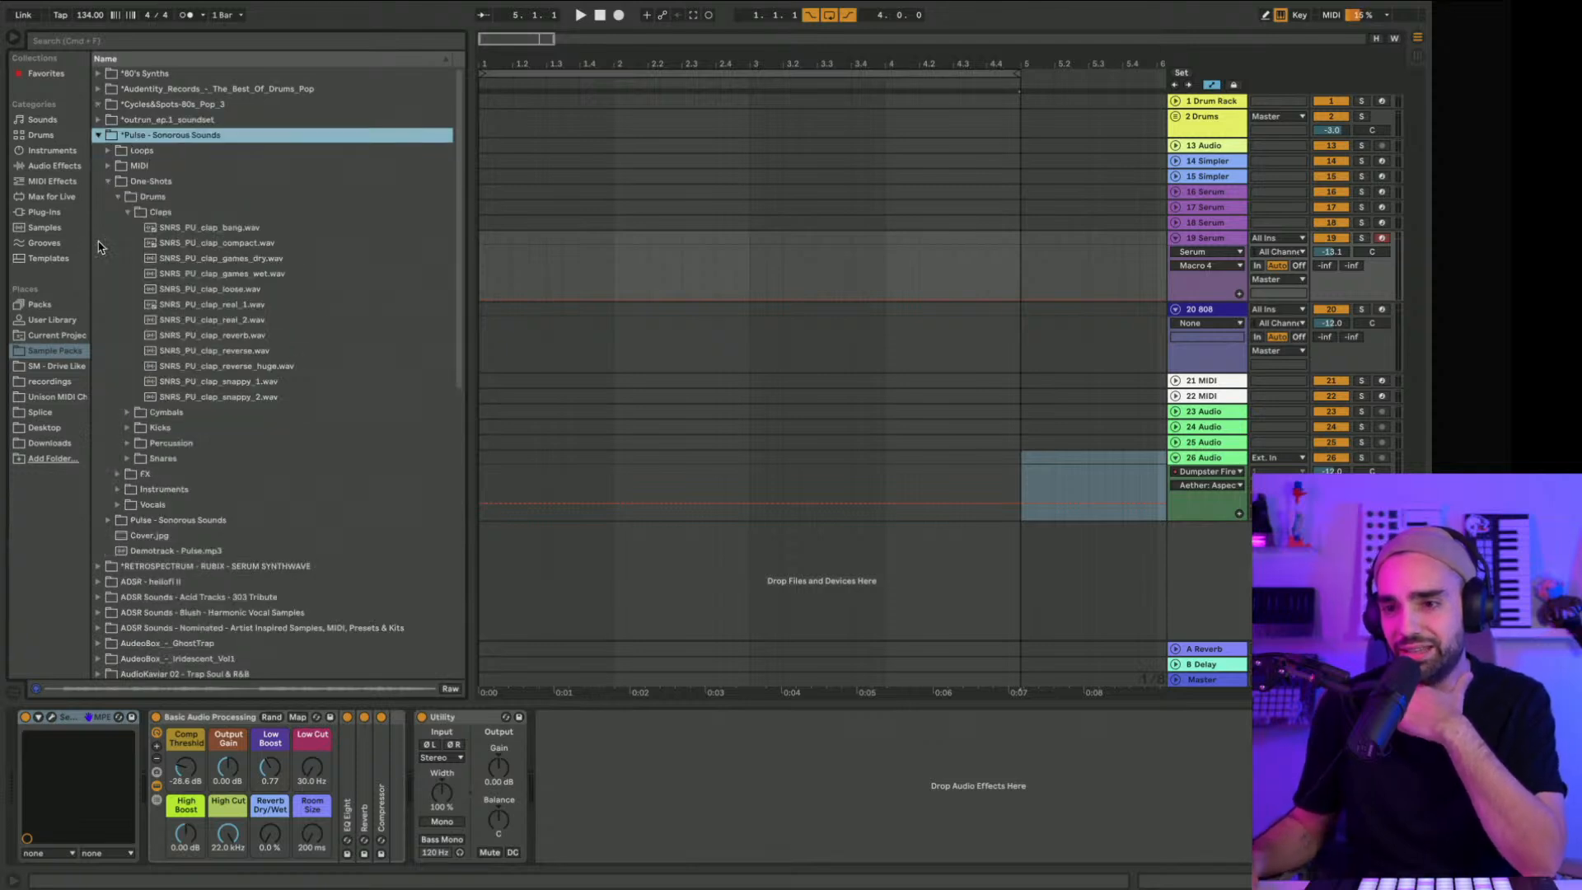
pyautogui.click(128, 213)
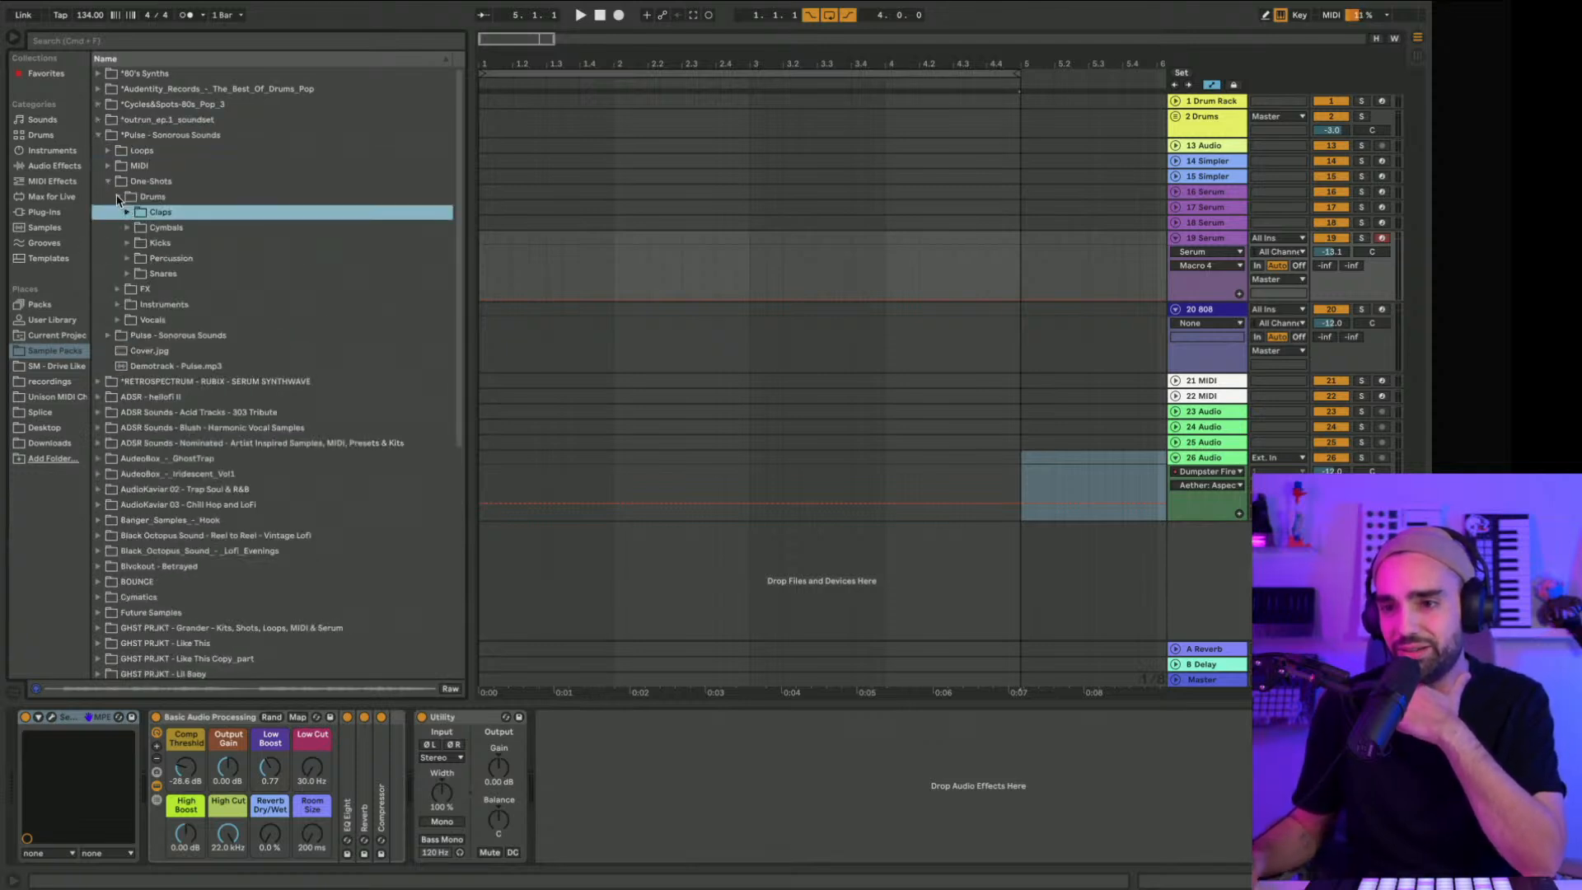
pyautogui.click(108, 152)
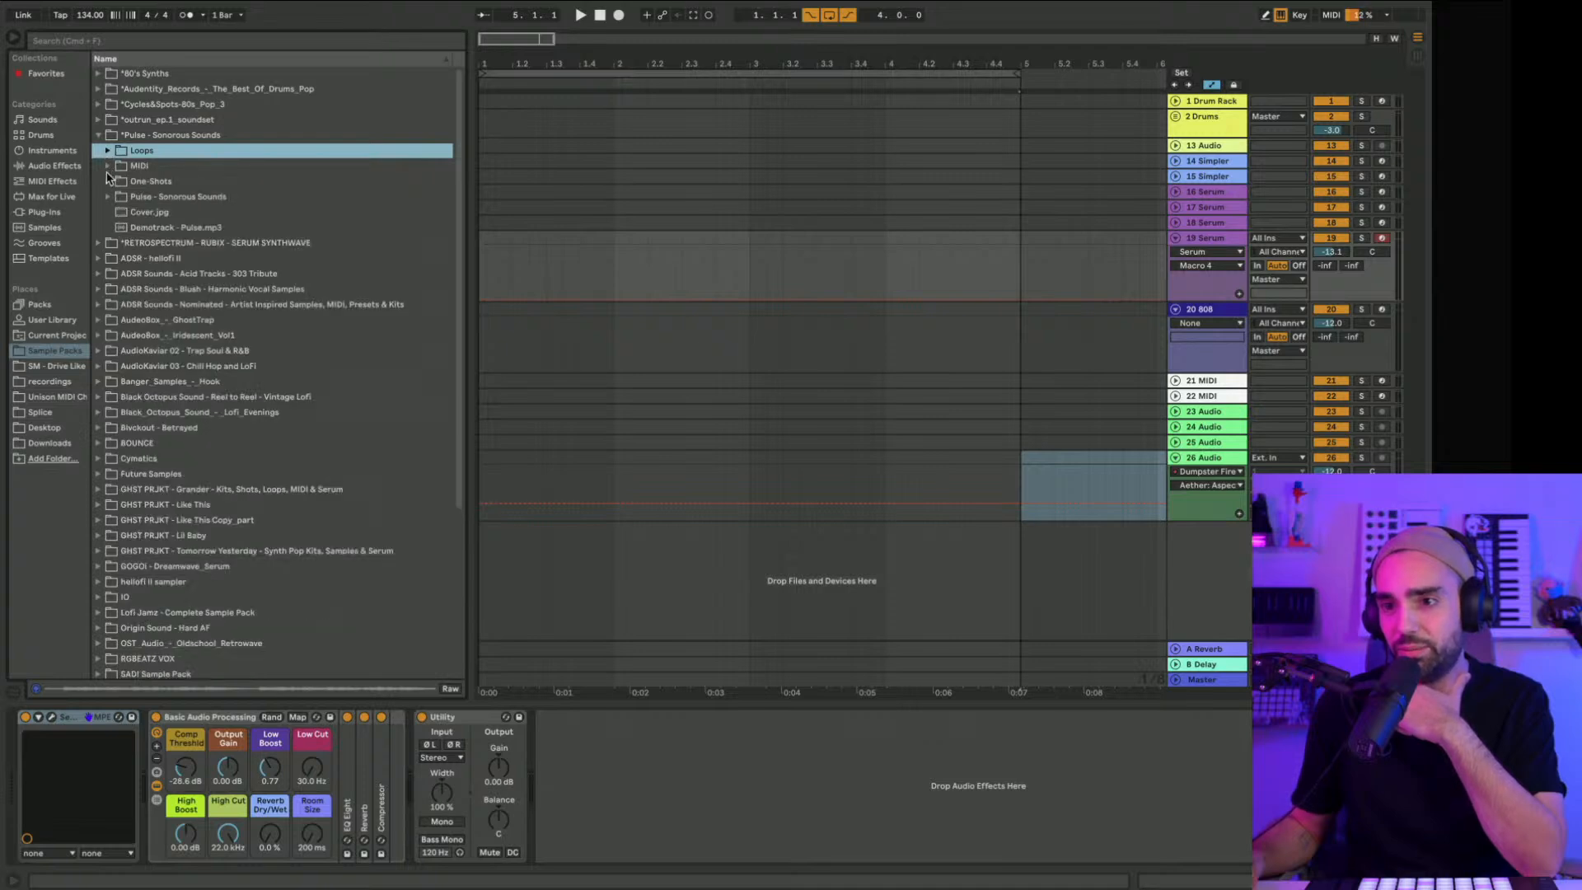
pyautogui.click(107, 152)
pyautogui.click(99, 136)
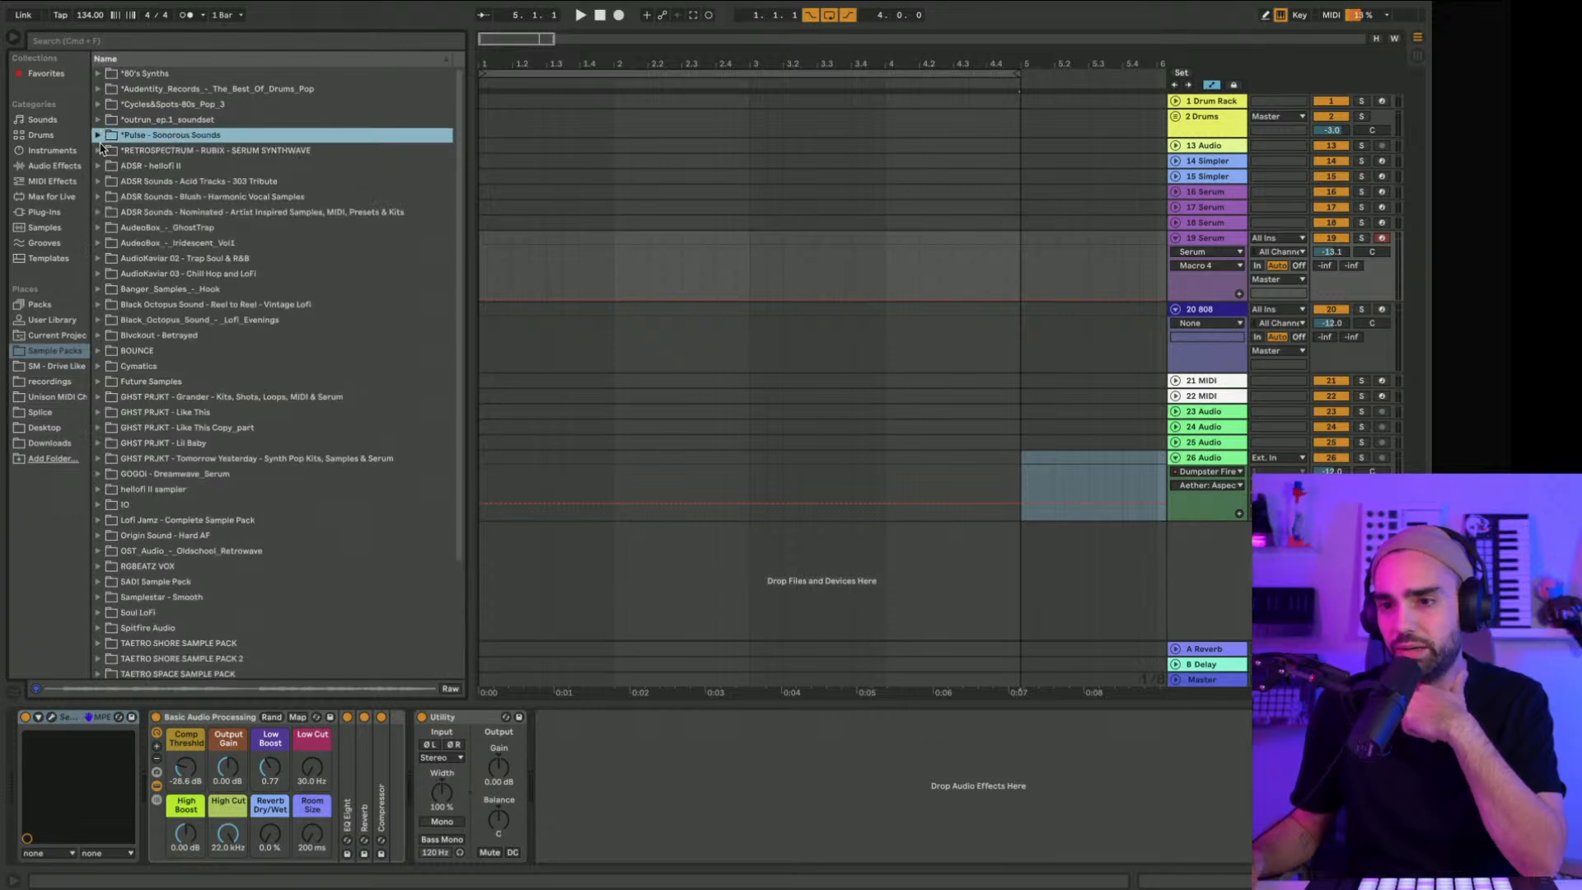
# Step: Audition Rubix Drum Loops 05, 04, 03, 02 and 01 in the Tops subfolder of the RETROSPECTRUM pack's DRUM LOOPS
pyautogui.click(99, 151)
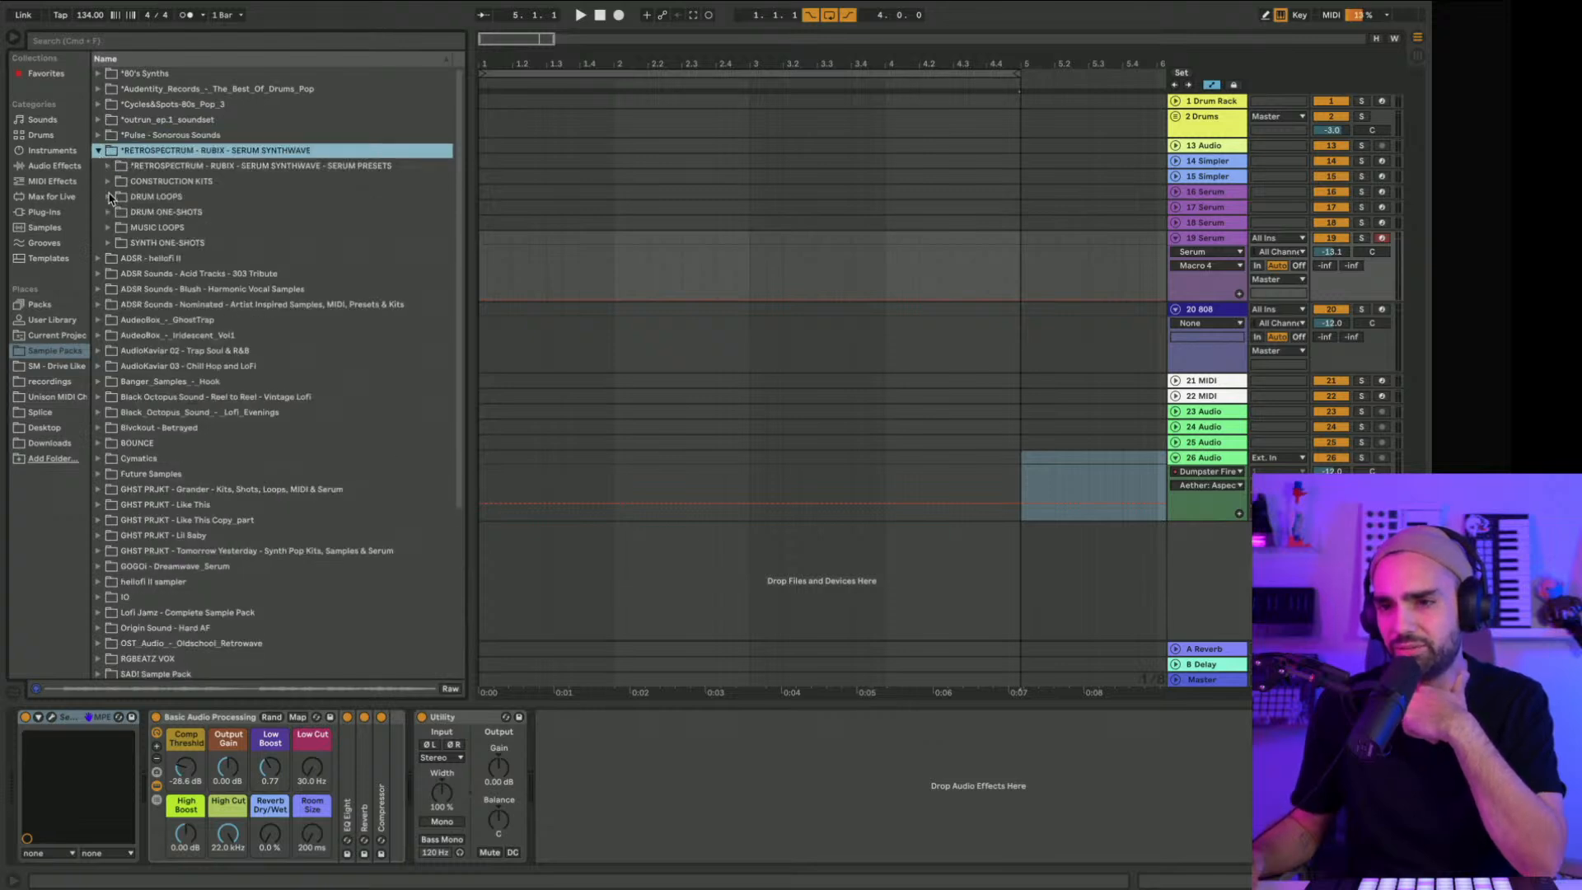
pyautogui.click(109, 197)
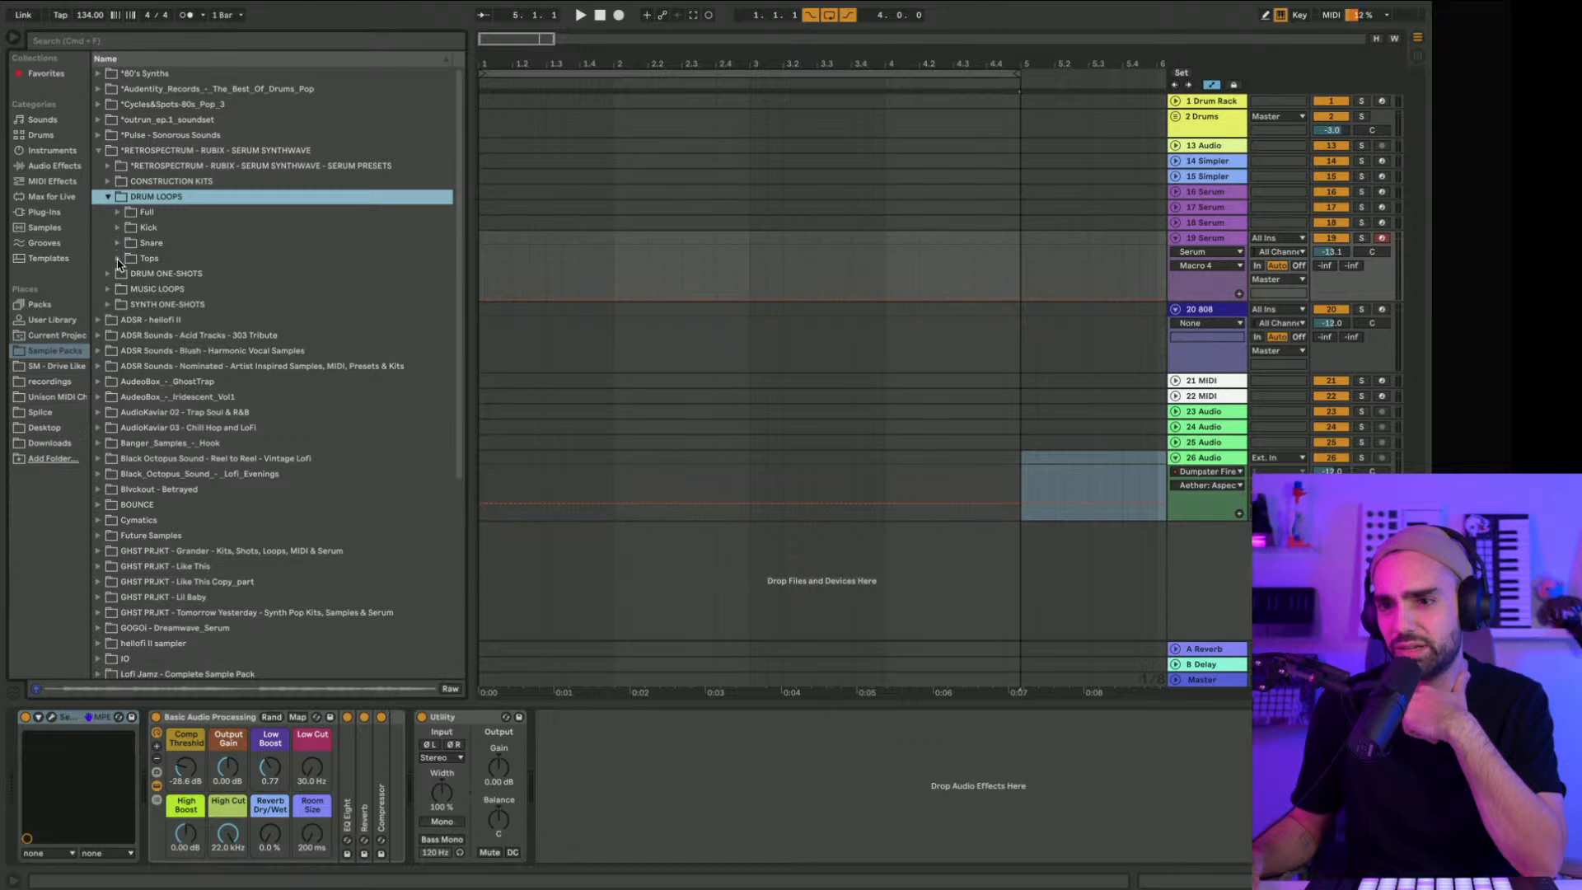
pyautogui.click(118, 260)
pyautogui.click(185, 336)
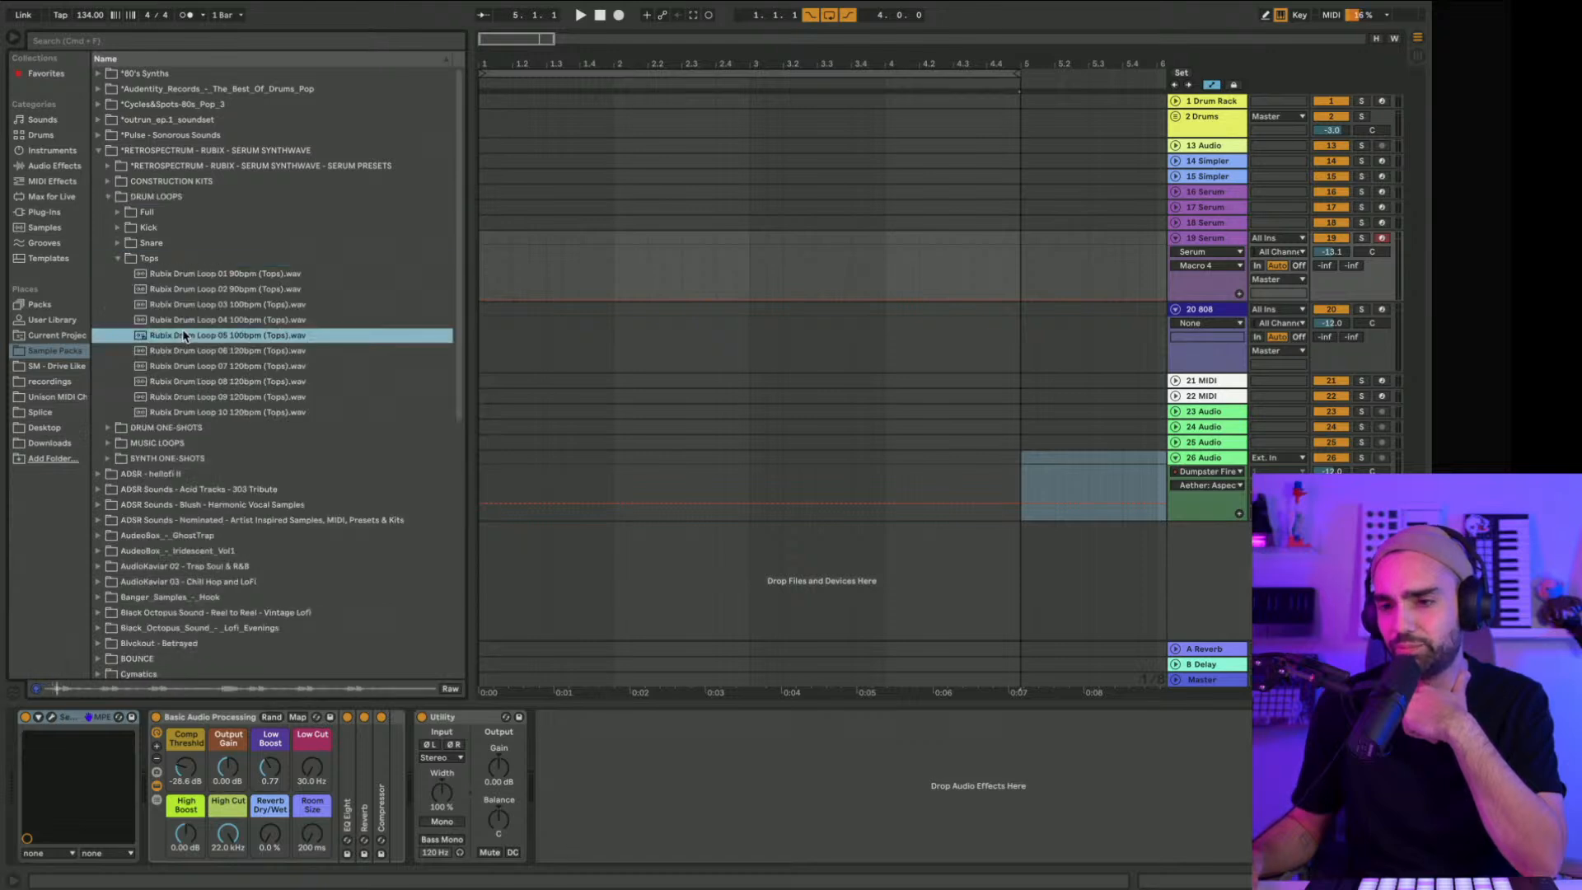
pyautogui.click(181, 320)
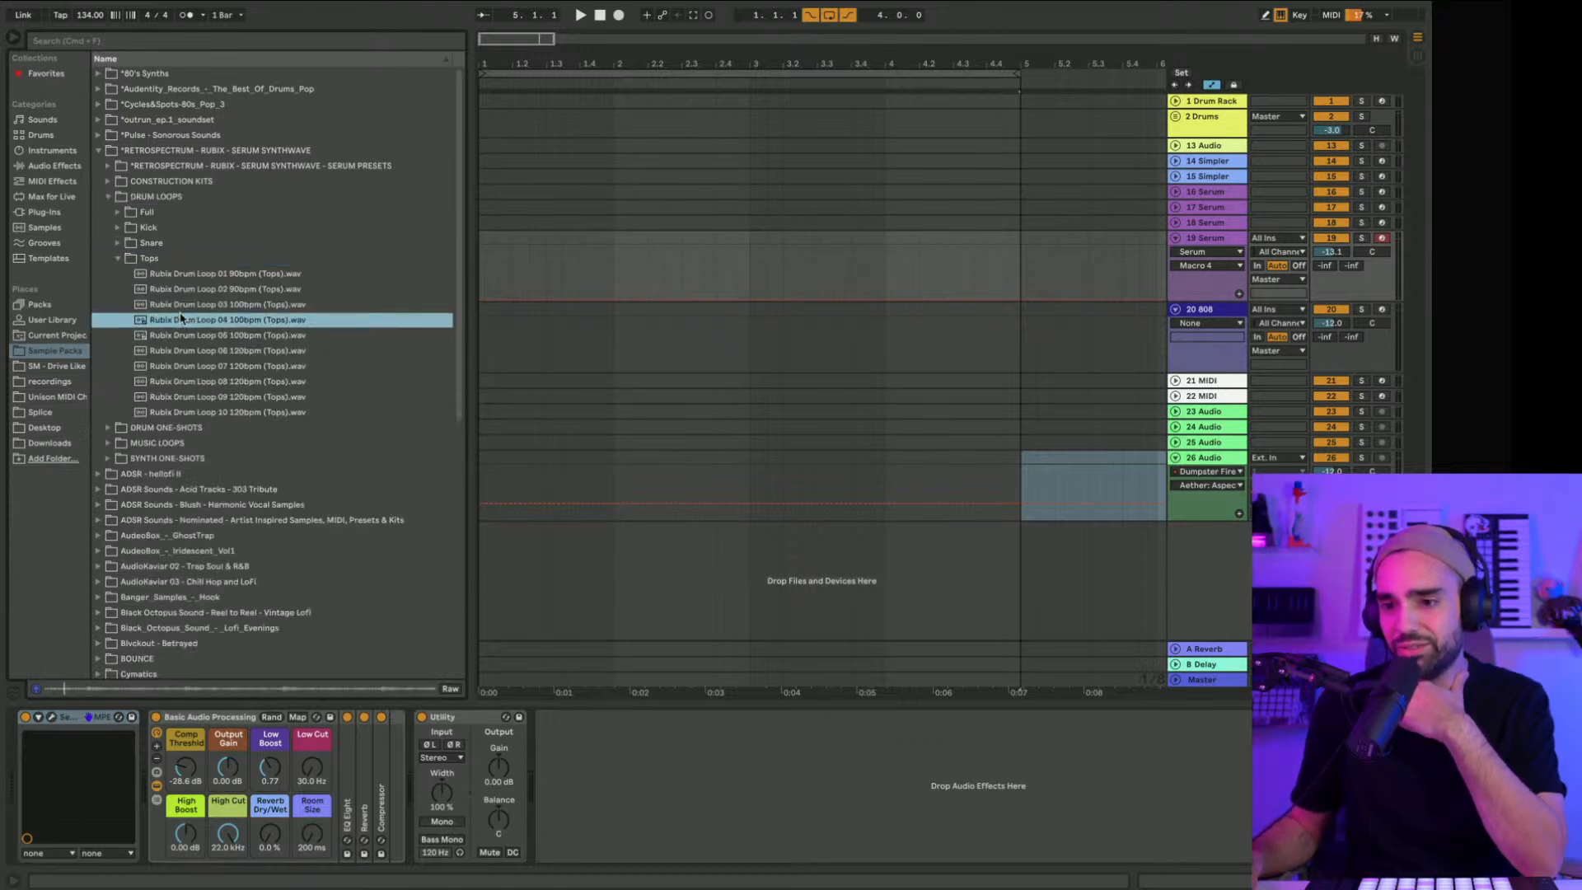
pyautogui.click(185, 304)
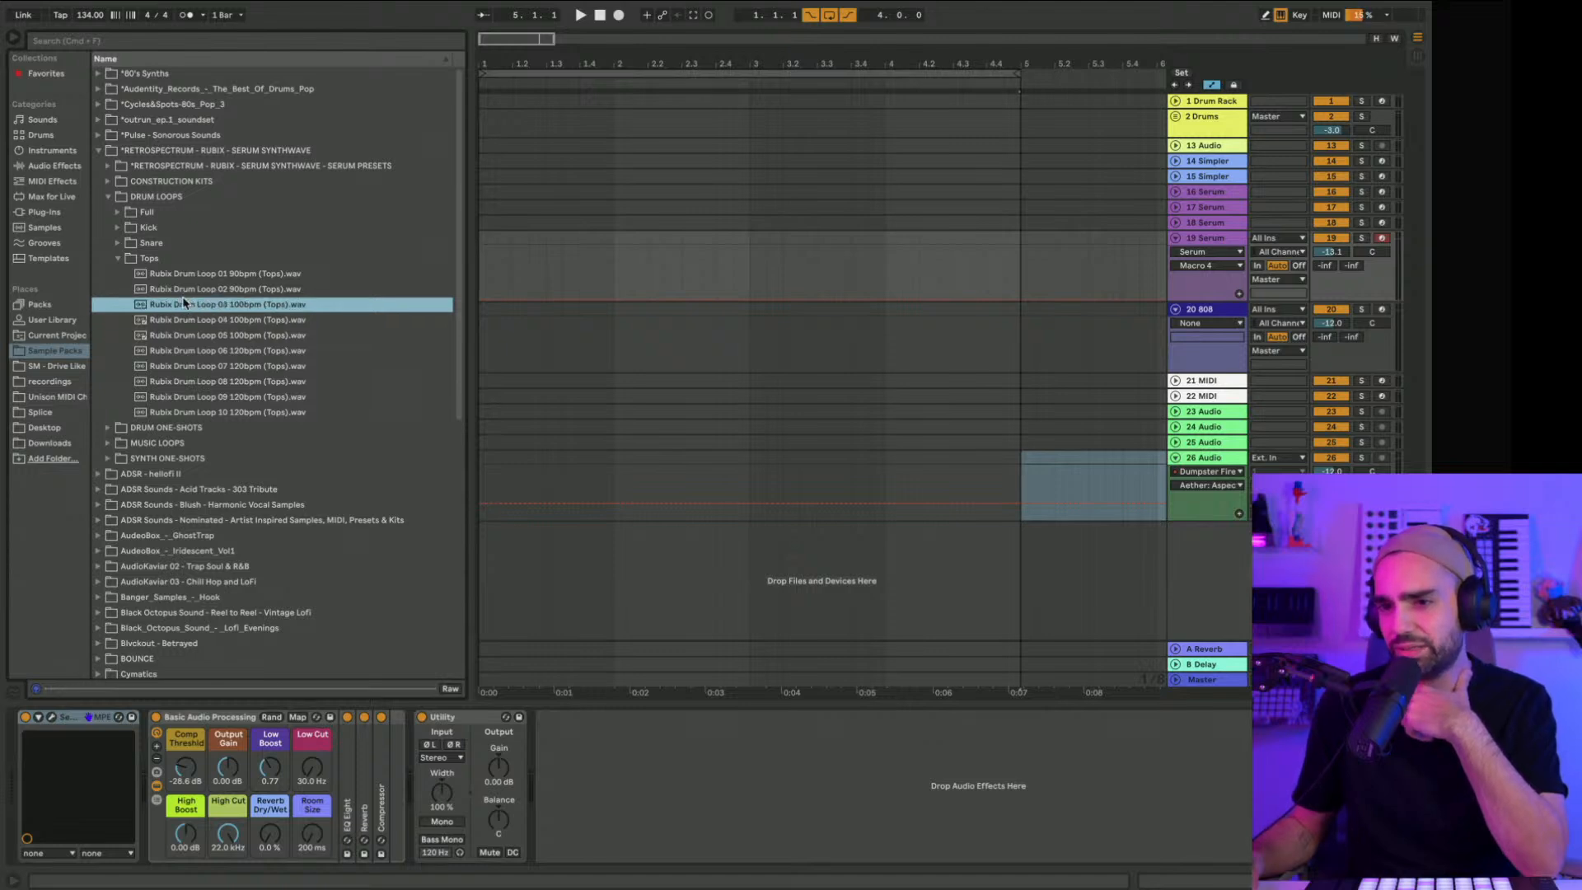
pyautogui.click(187, 288)
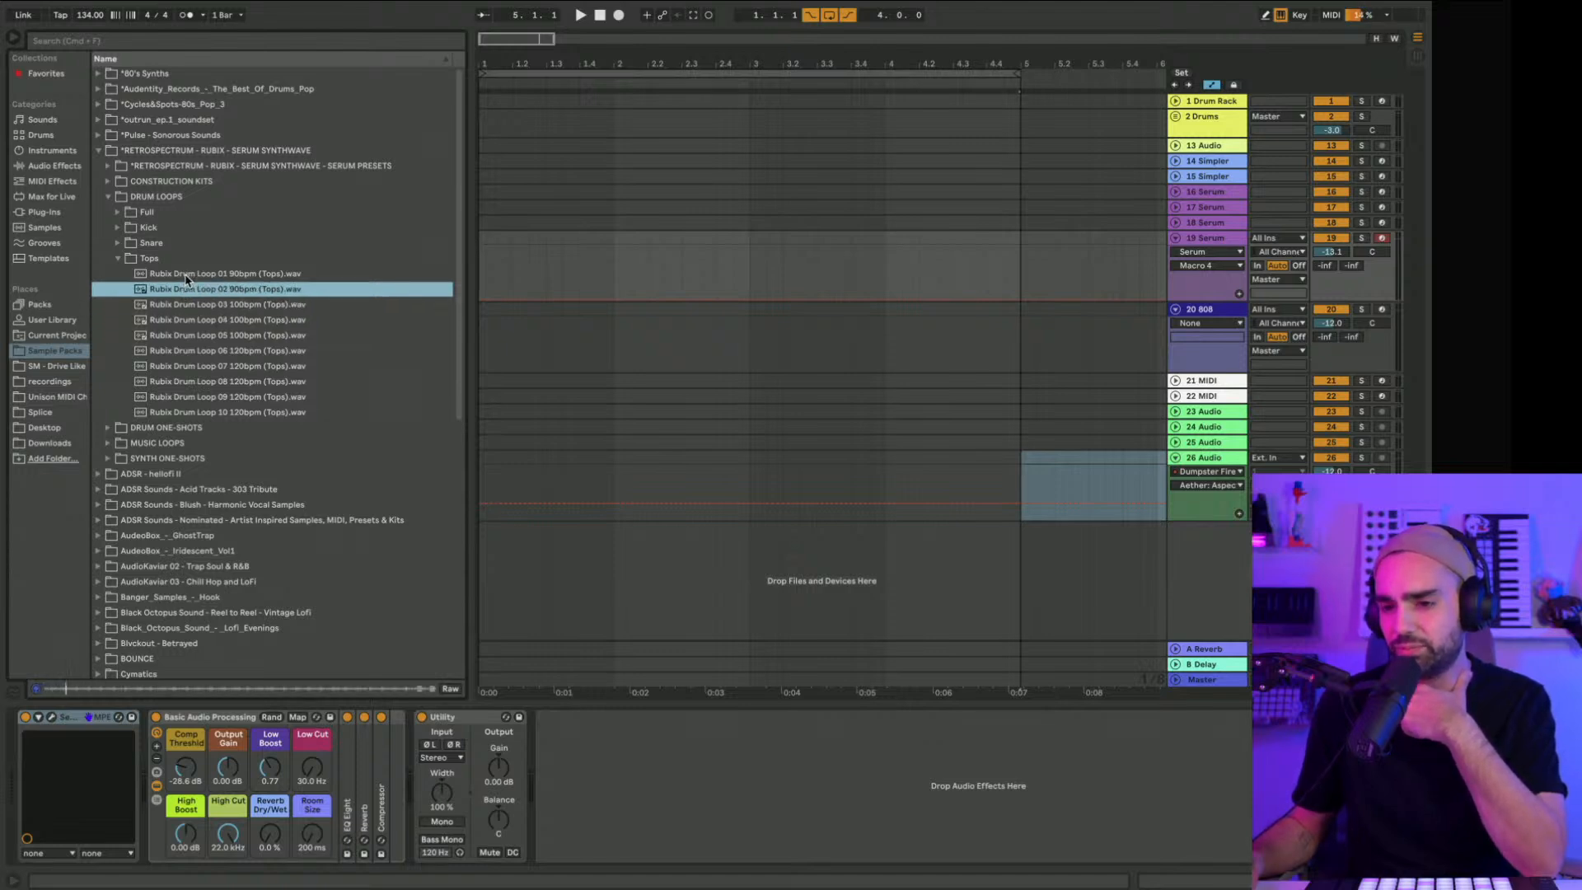
pyautogui.click(185, 275)
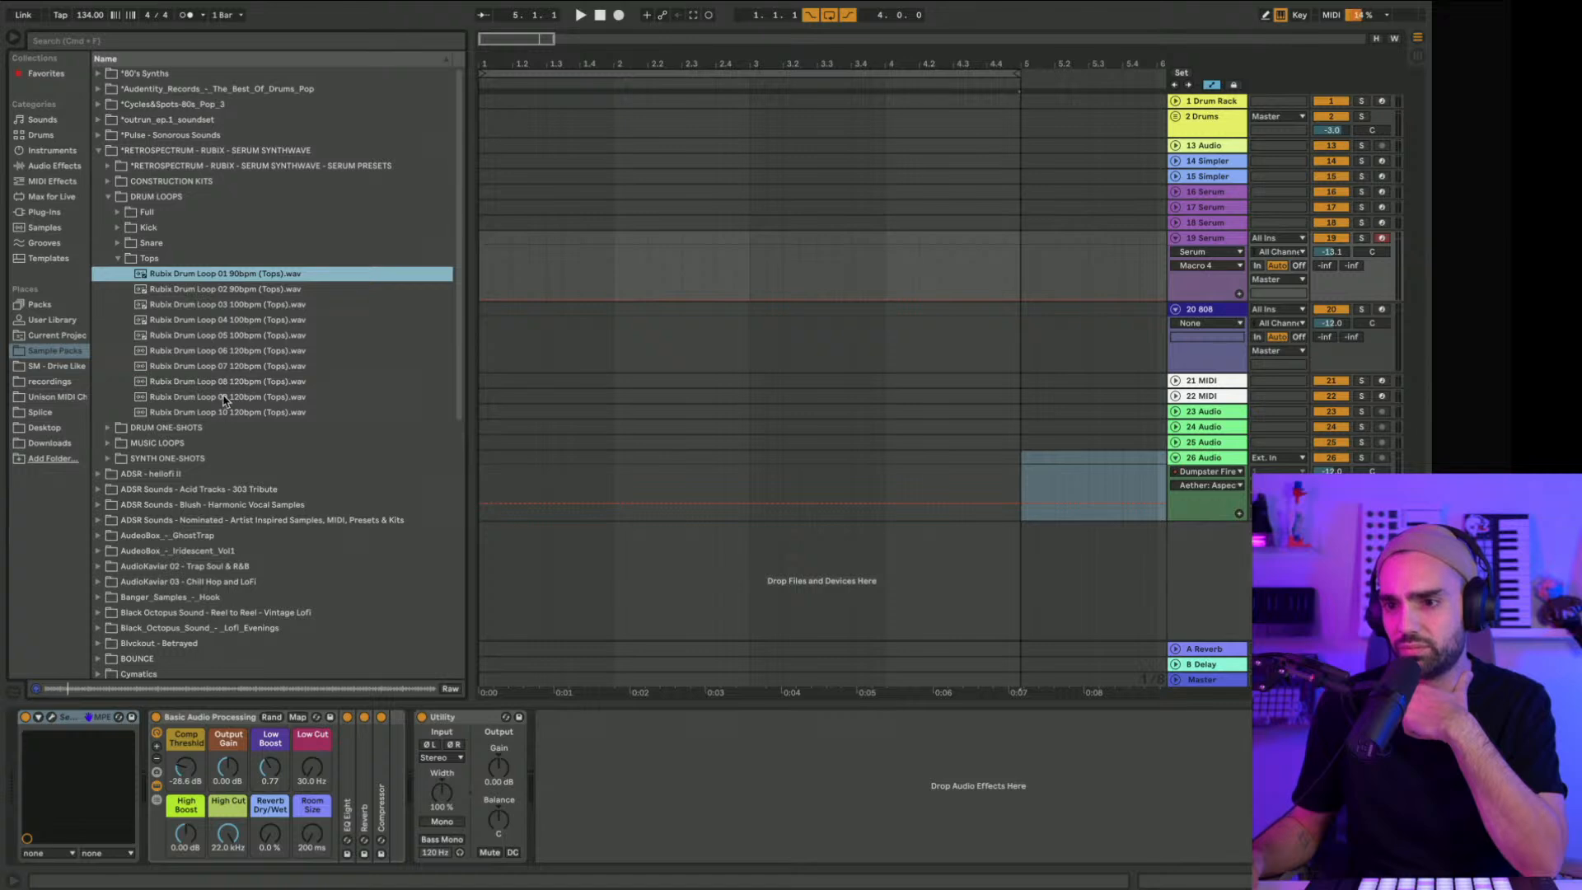
# Step: Audition Rubix Drum Loops 09 and 10 and place Rubix Drum Loop 10 120bpm (Tops) on track 26 at bar 1
pyautogui.click(223, 398)
pyautogui.click(220, 413)
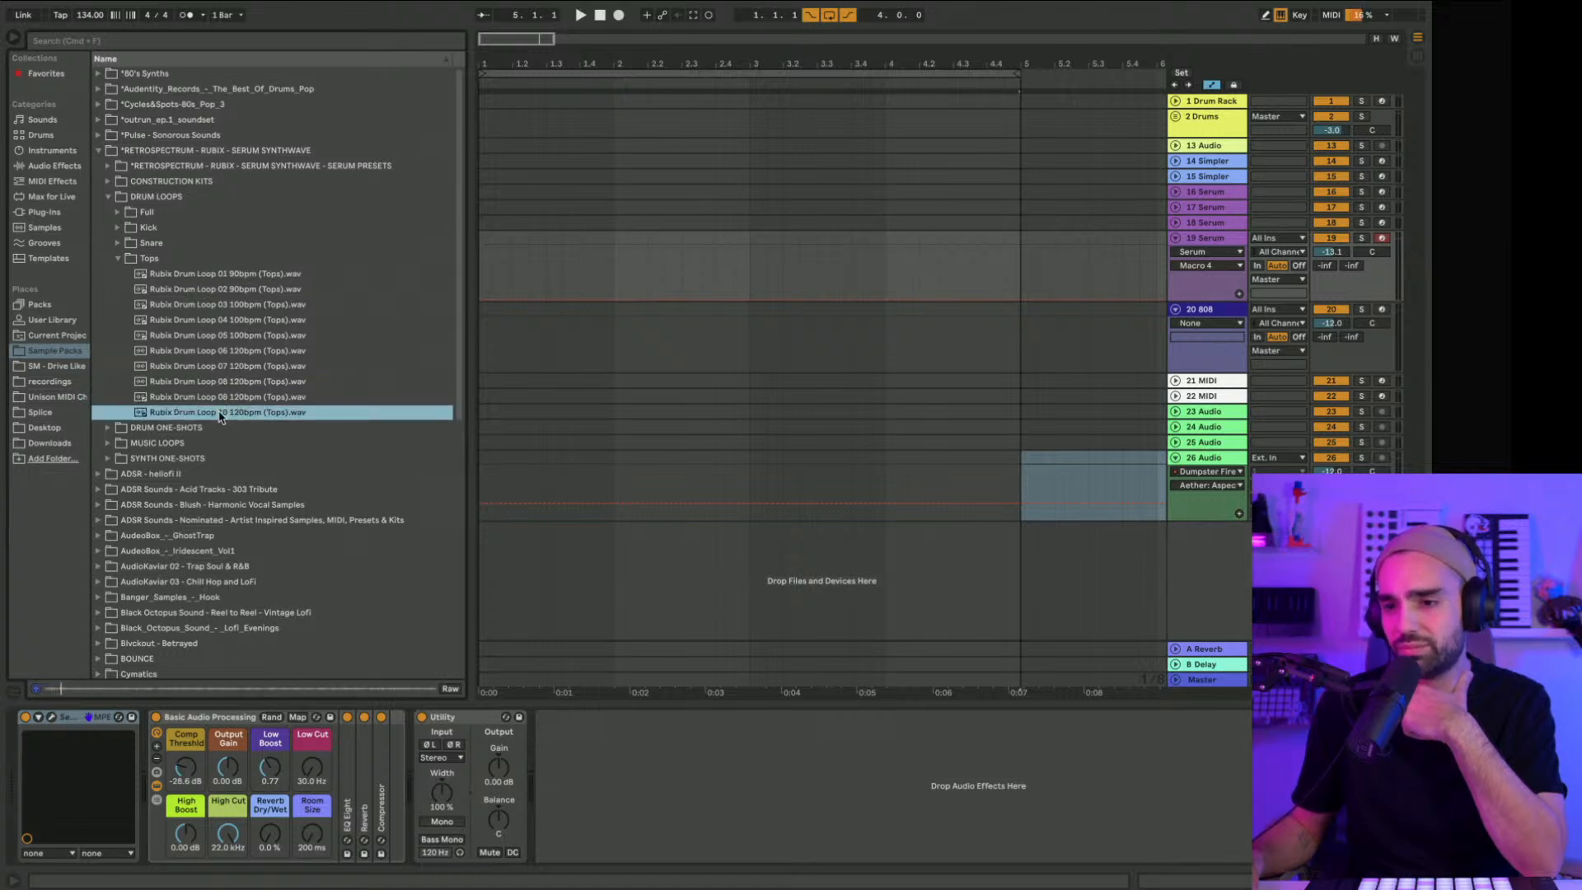
pyautogui.moveTo(218, 416); pyautogui.dragTo(481, 464)
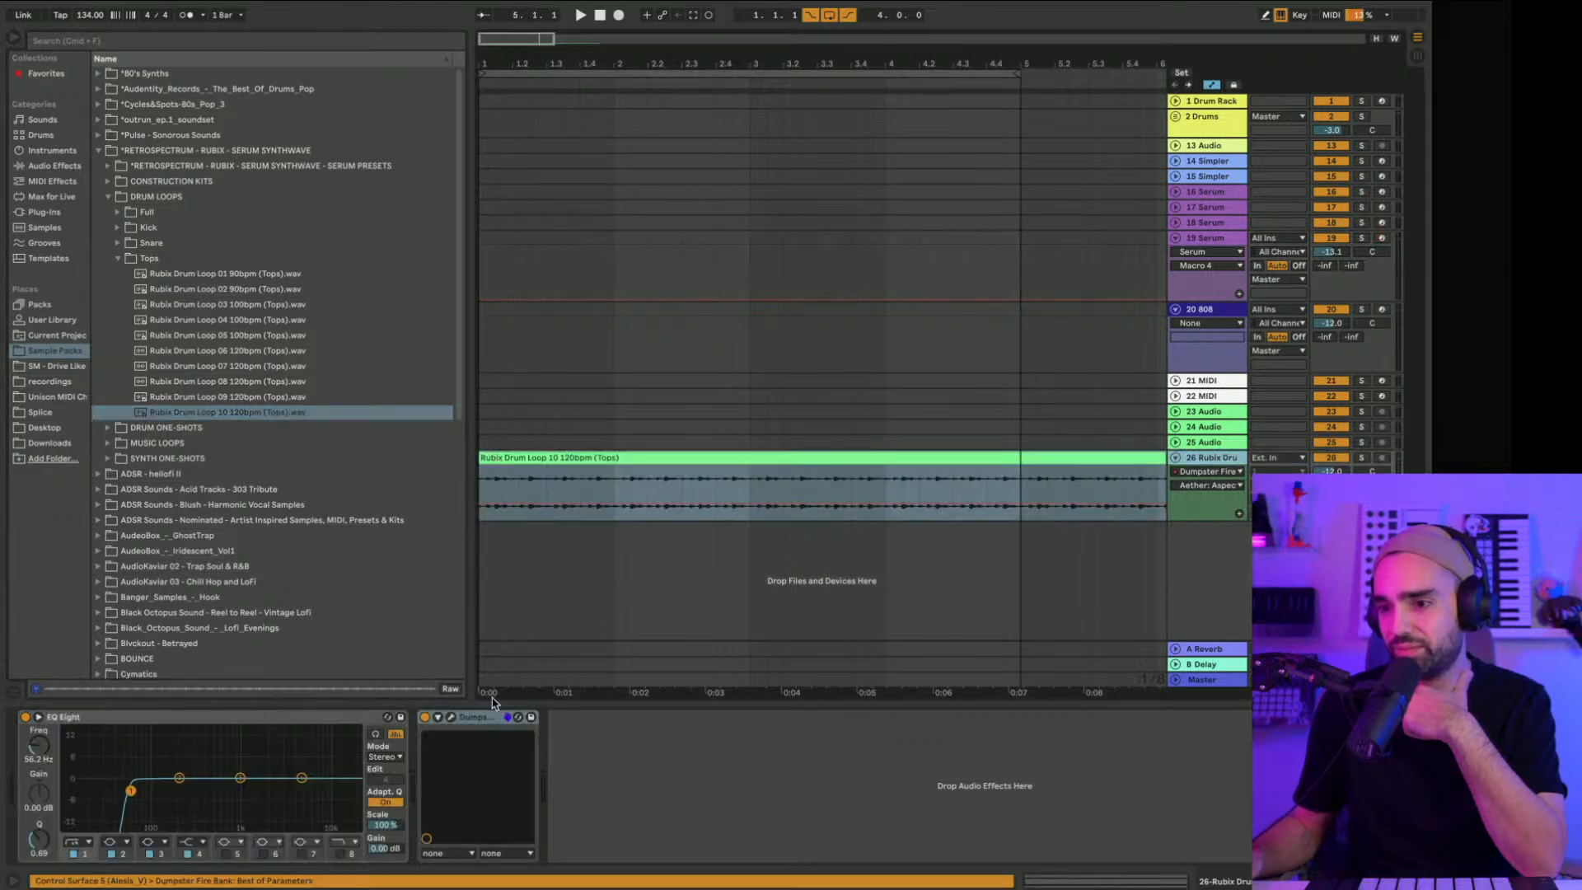
# Step: Turn off the Dumpster Fire effect on track 26 and play the Rubix Drum Loop 10 clip
pyautogui.click(426, 717)
pyautogui.click(667, 456)
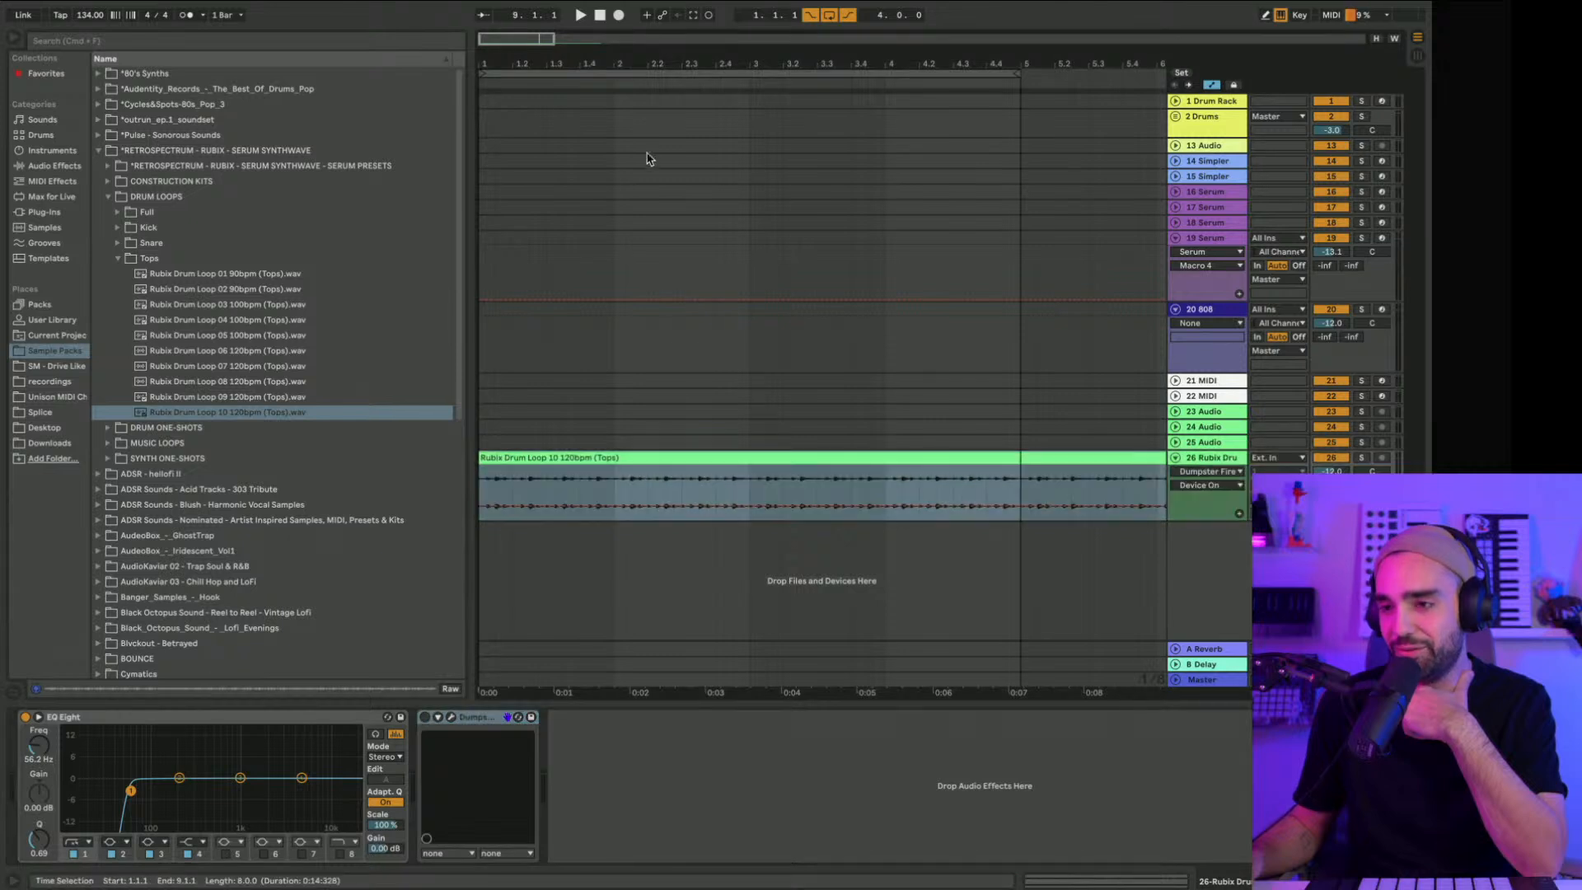
pyautogui.press('space')
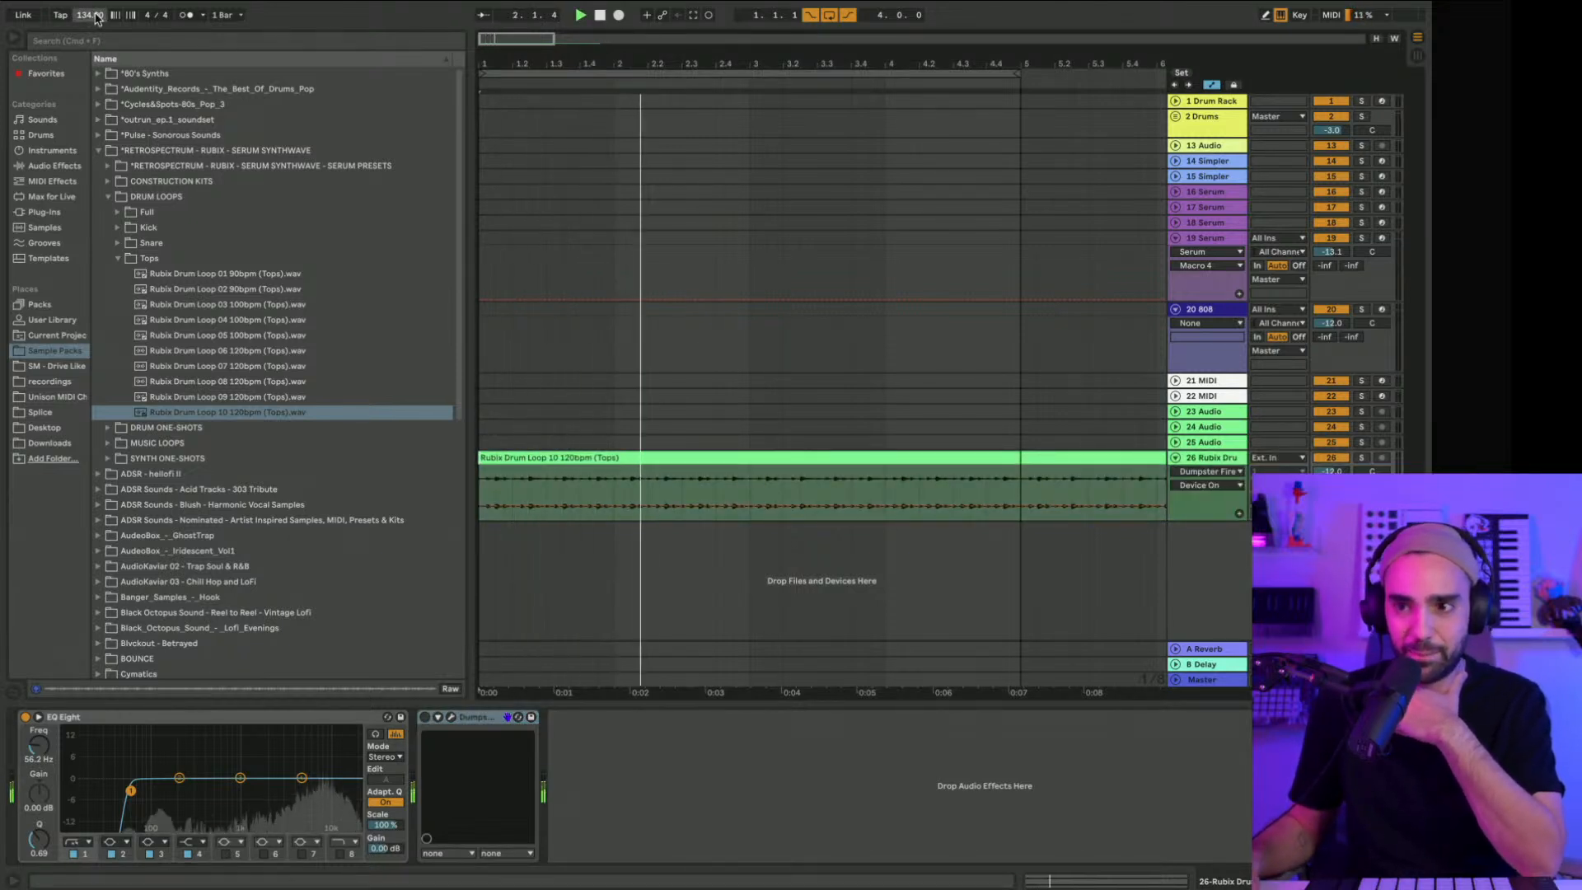
# Step: Lower the project tempo to 128 and on to 93 BPM during playback, and hide the browser
pyautogui.moveTo(89, 16); pyautogui.dragTo(89, 27)
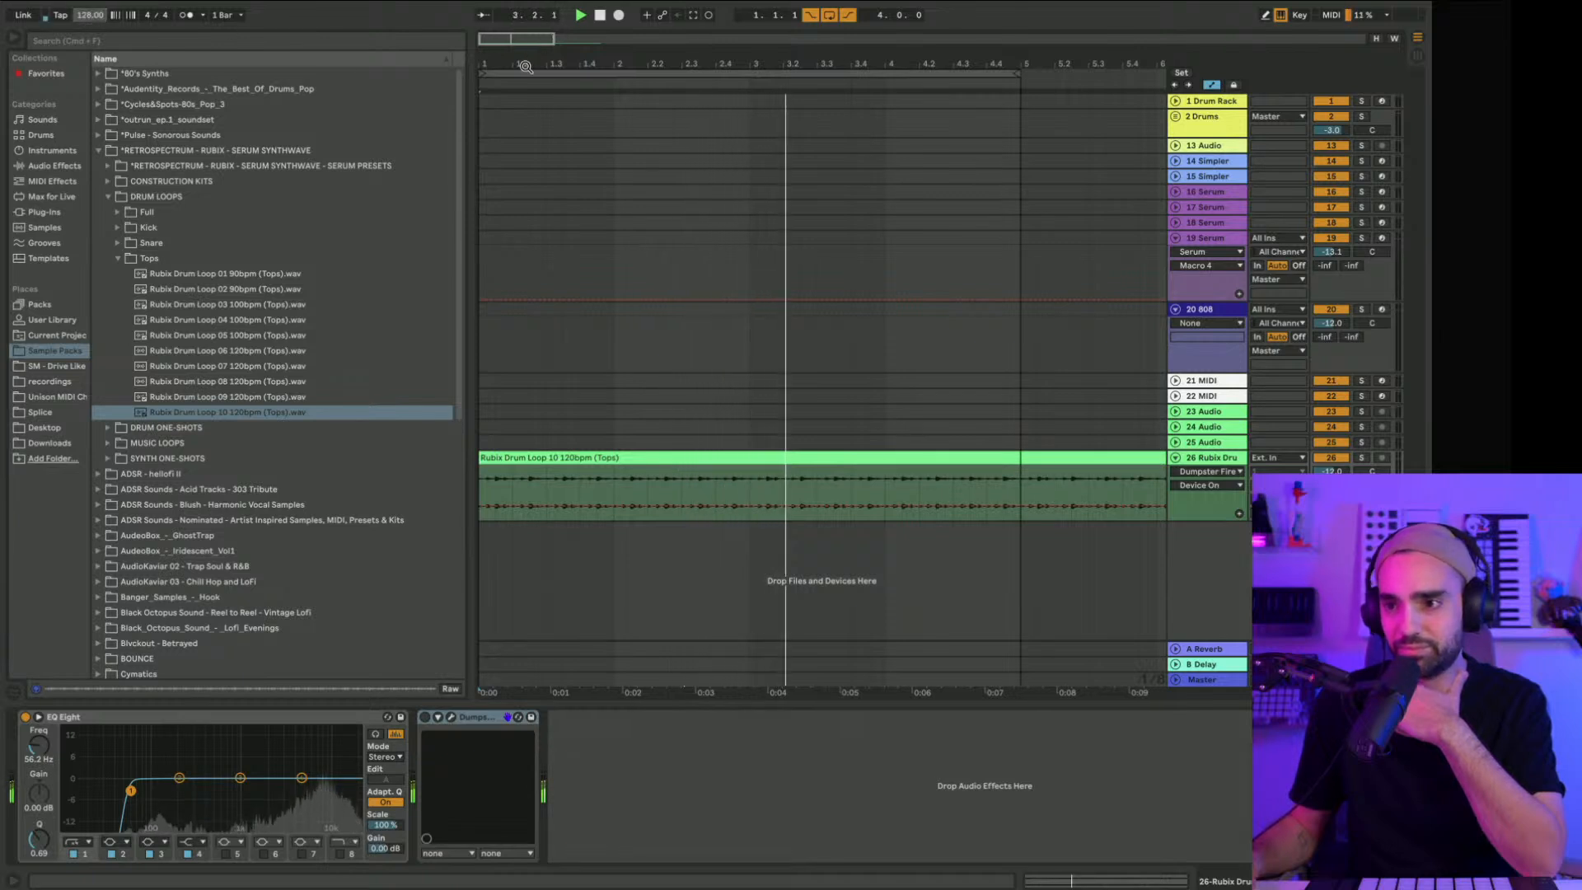
pyautogui.moveTo(526, 66)
pyautogui.mouseDown()
pyautogui.moveTo(525, 103)
pyautogui.moveTo(536, 67)
pyautogui.mouseUp()
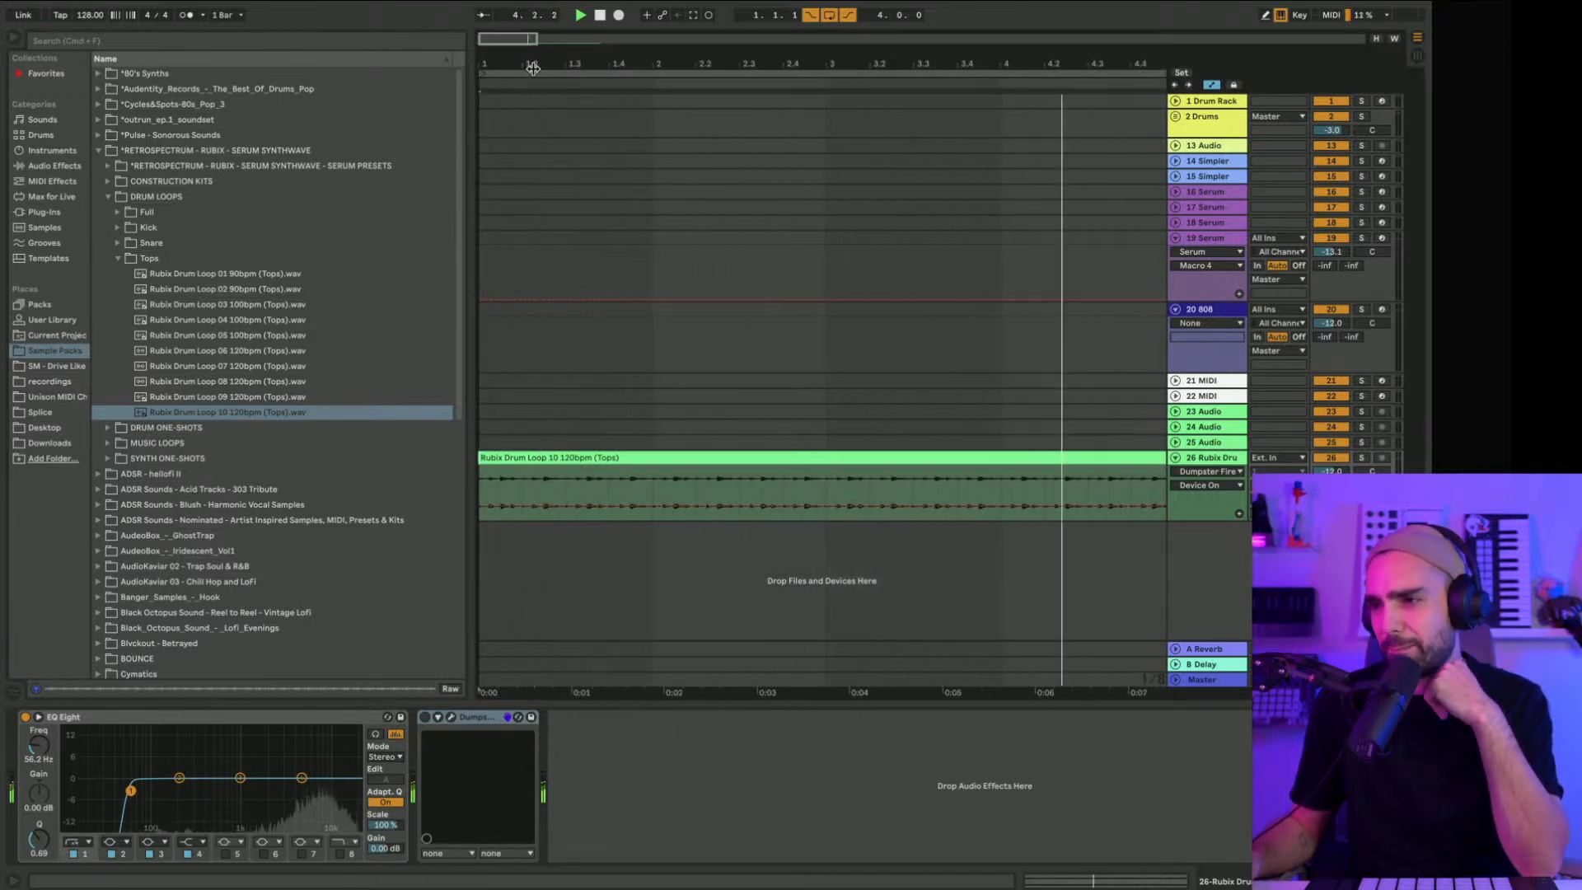
pyautogui.click(538, 73)
pyautogui.moveTo(89, 16); pyautogui.dragTo(89, 29)
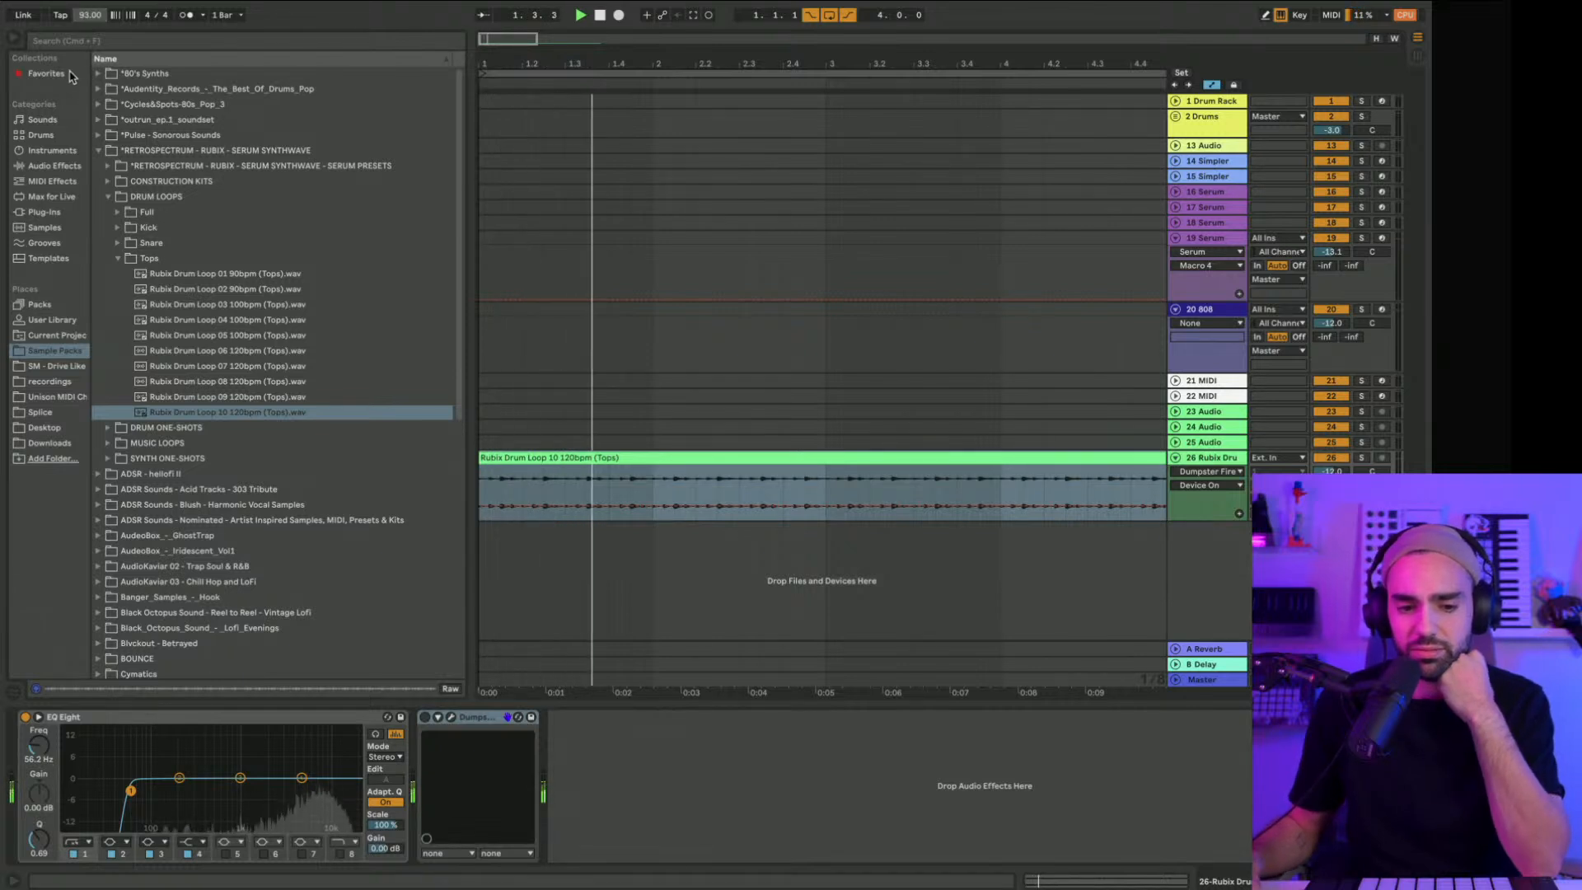
pyautogui.click(14, 39)
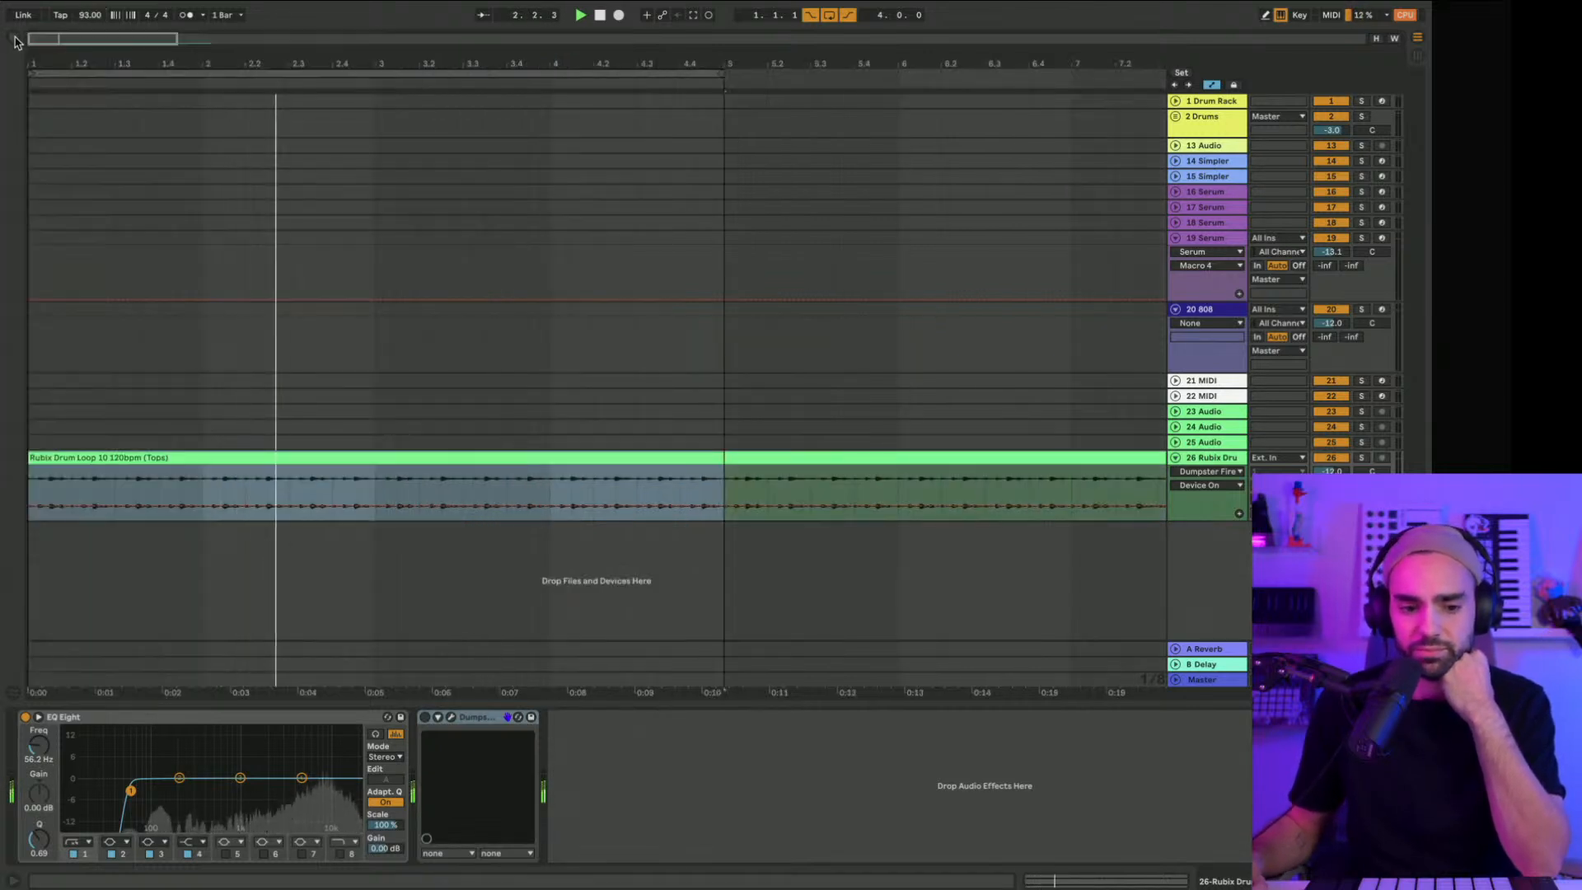
pyautogui.moveTo(237, 66); pyautogui.dragTo(108, 62)
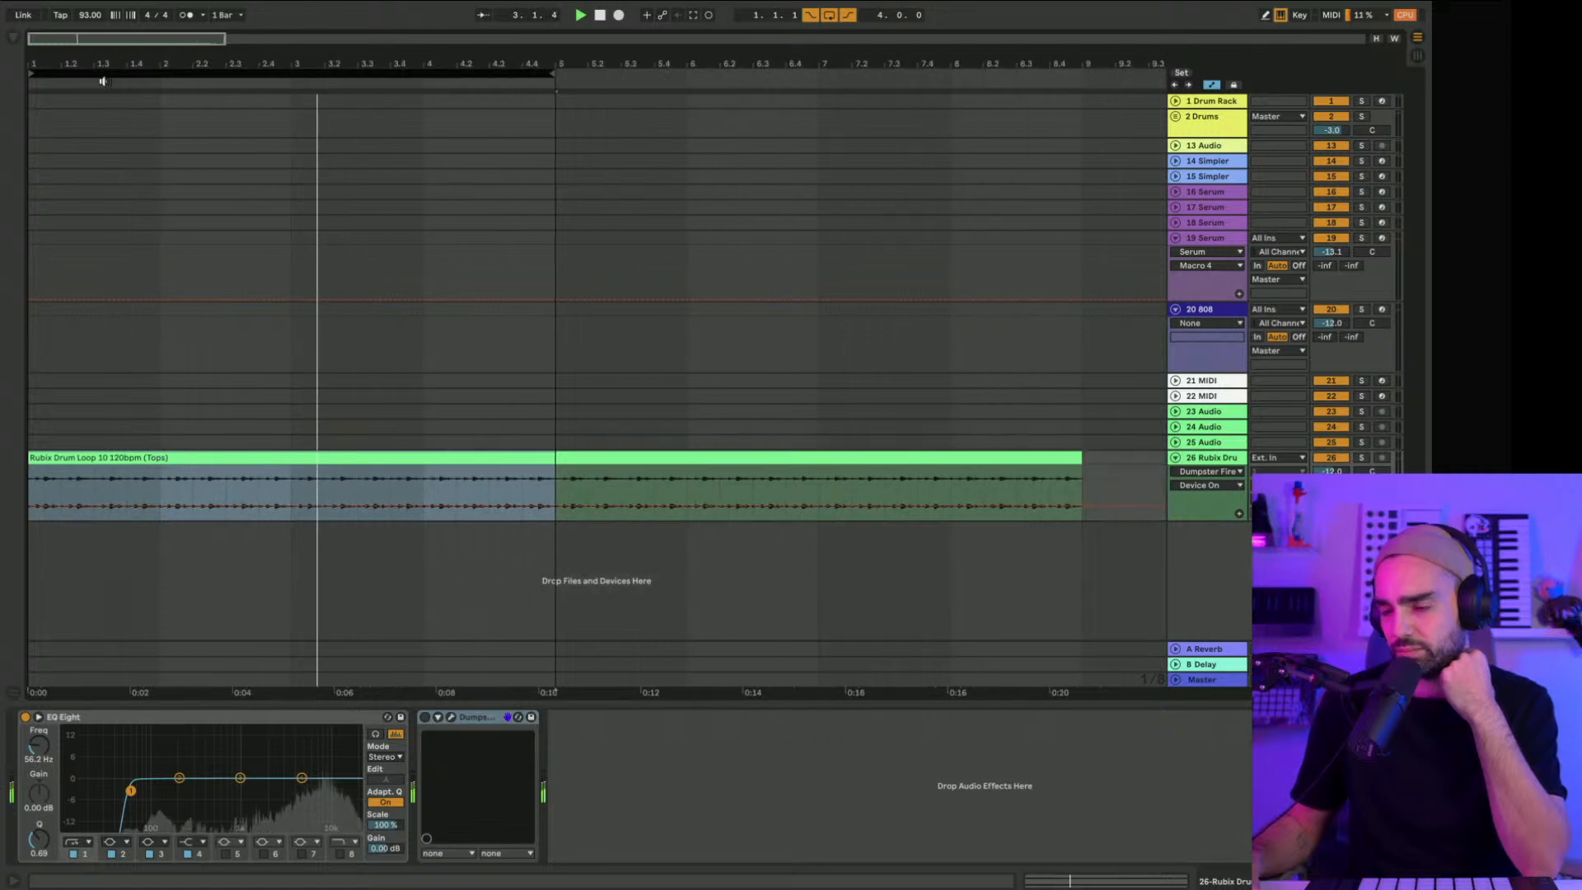
# Step: Lower the volume of Serum track 19 to -16.3 dB and check its Pad - Octavius preset in Serum
pyautogui.click(1208, 238)
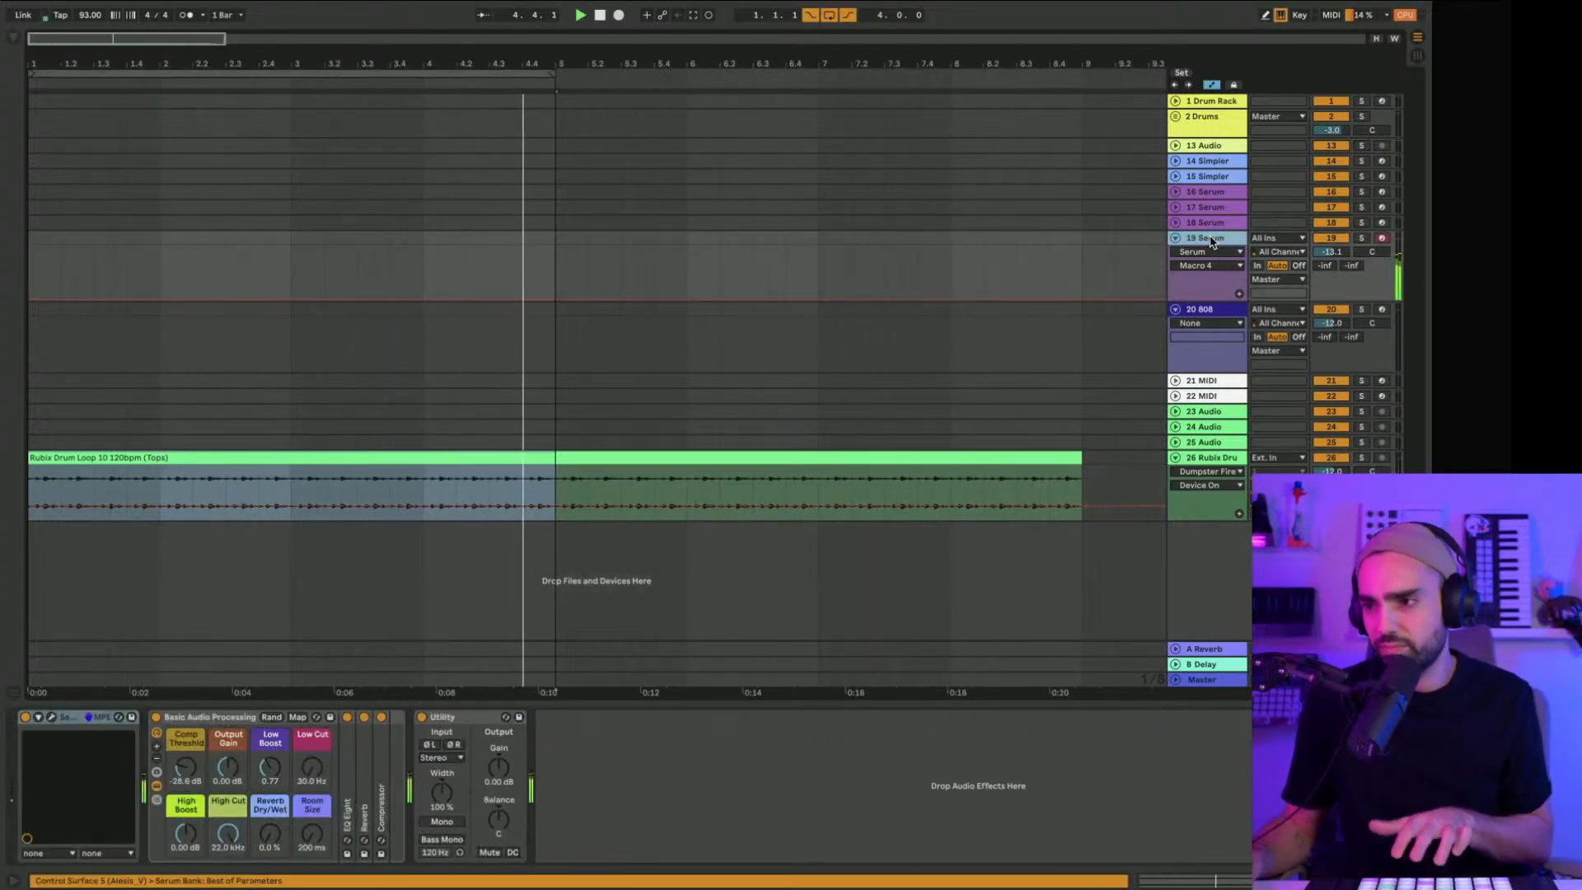
pyautogui.click(1335, 253)
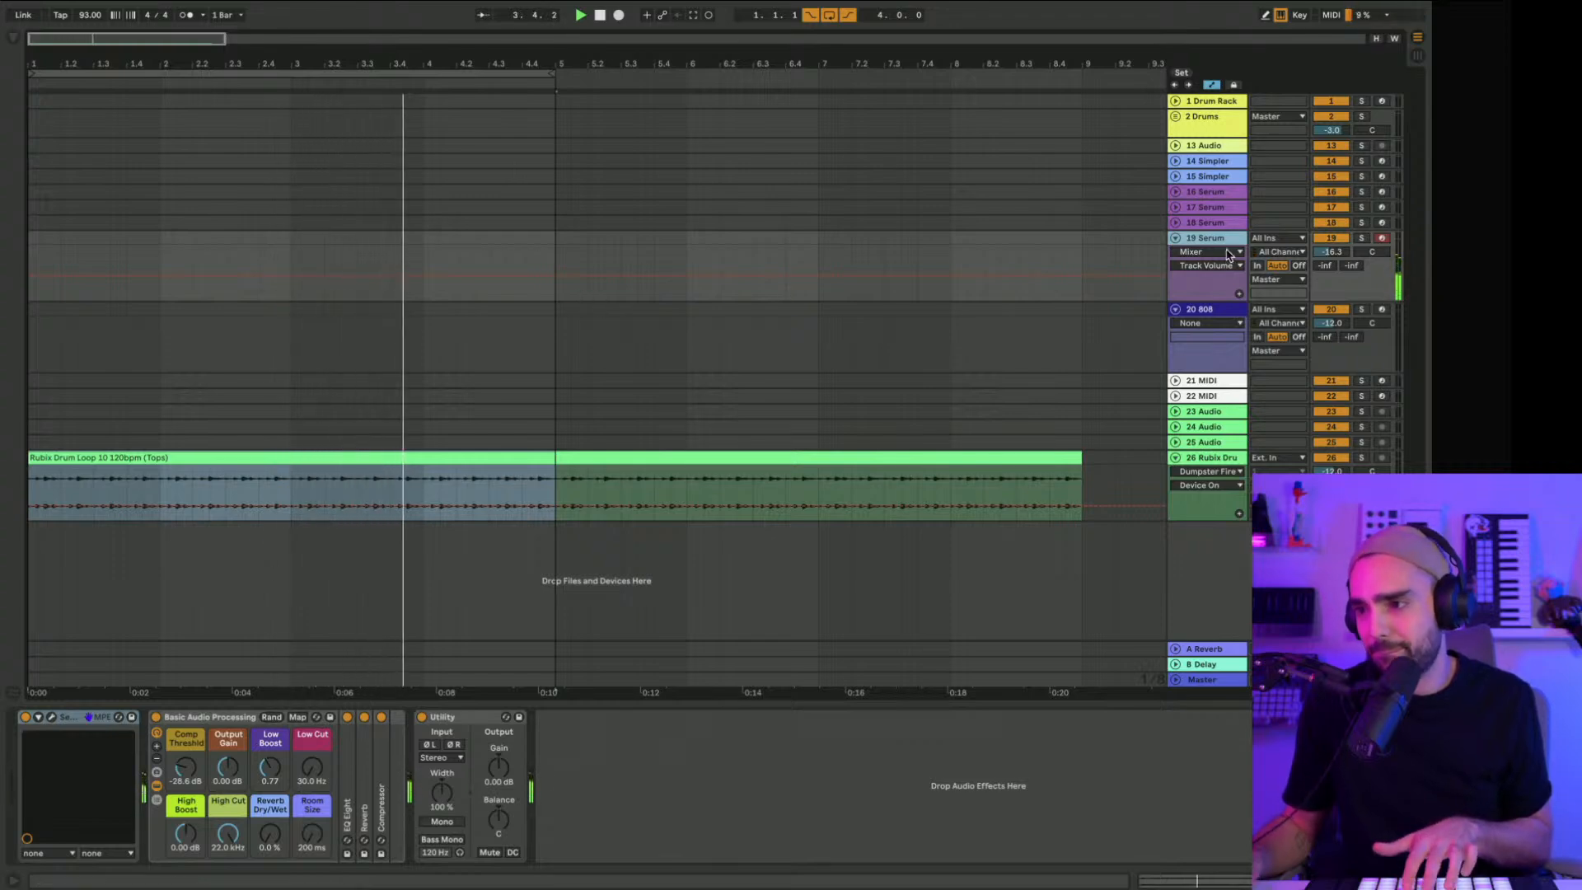
pyautogui.click(51, 717)
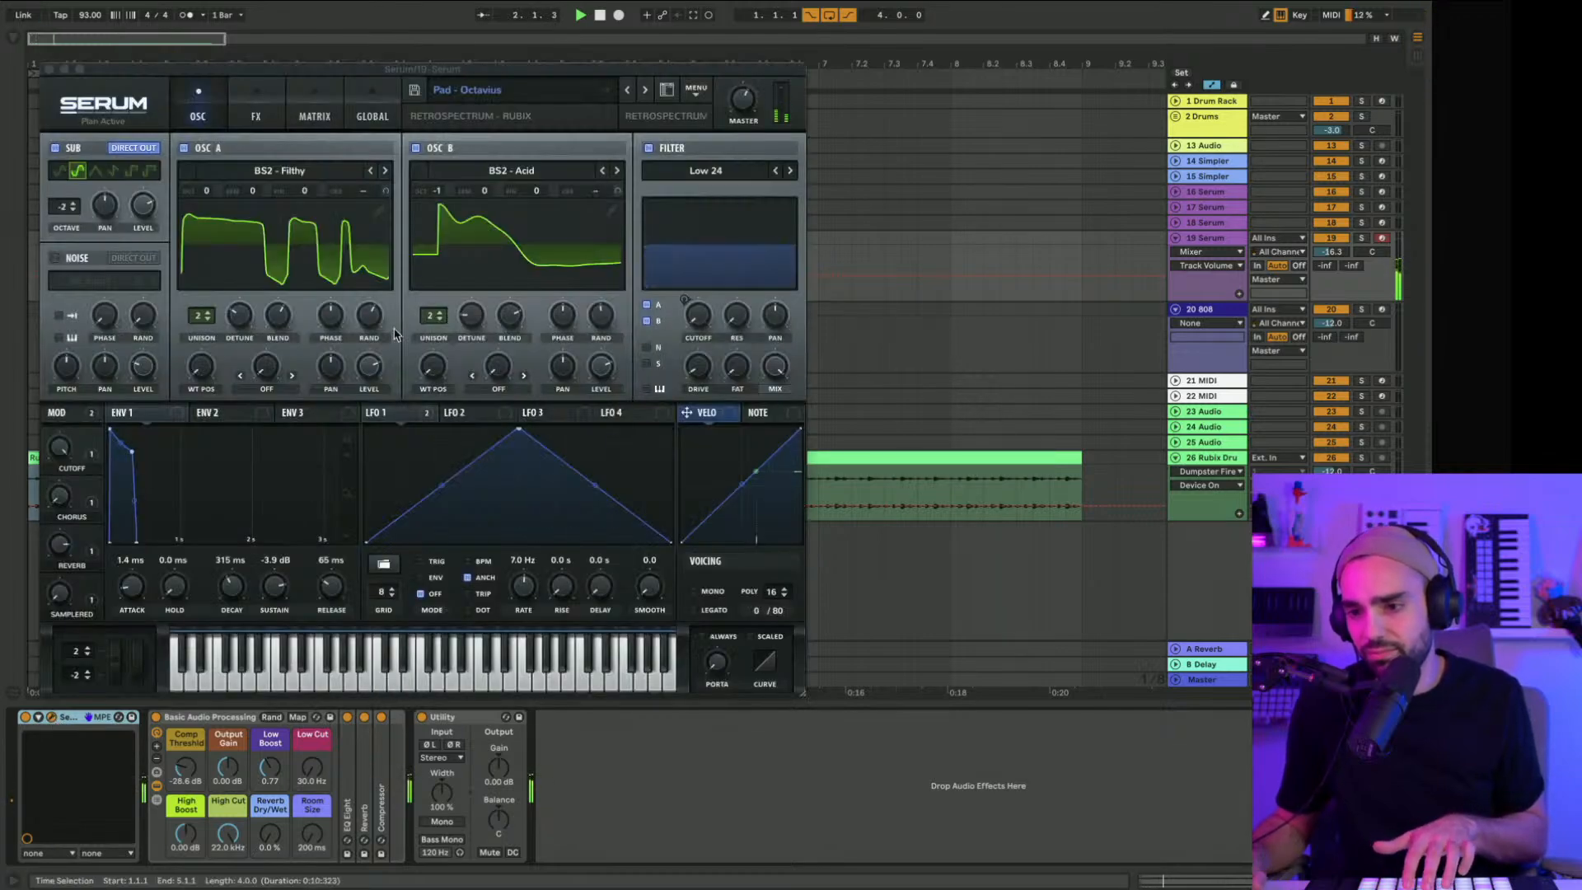
pyautogui.click(52, 66)
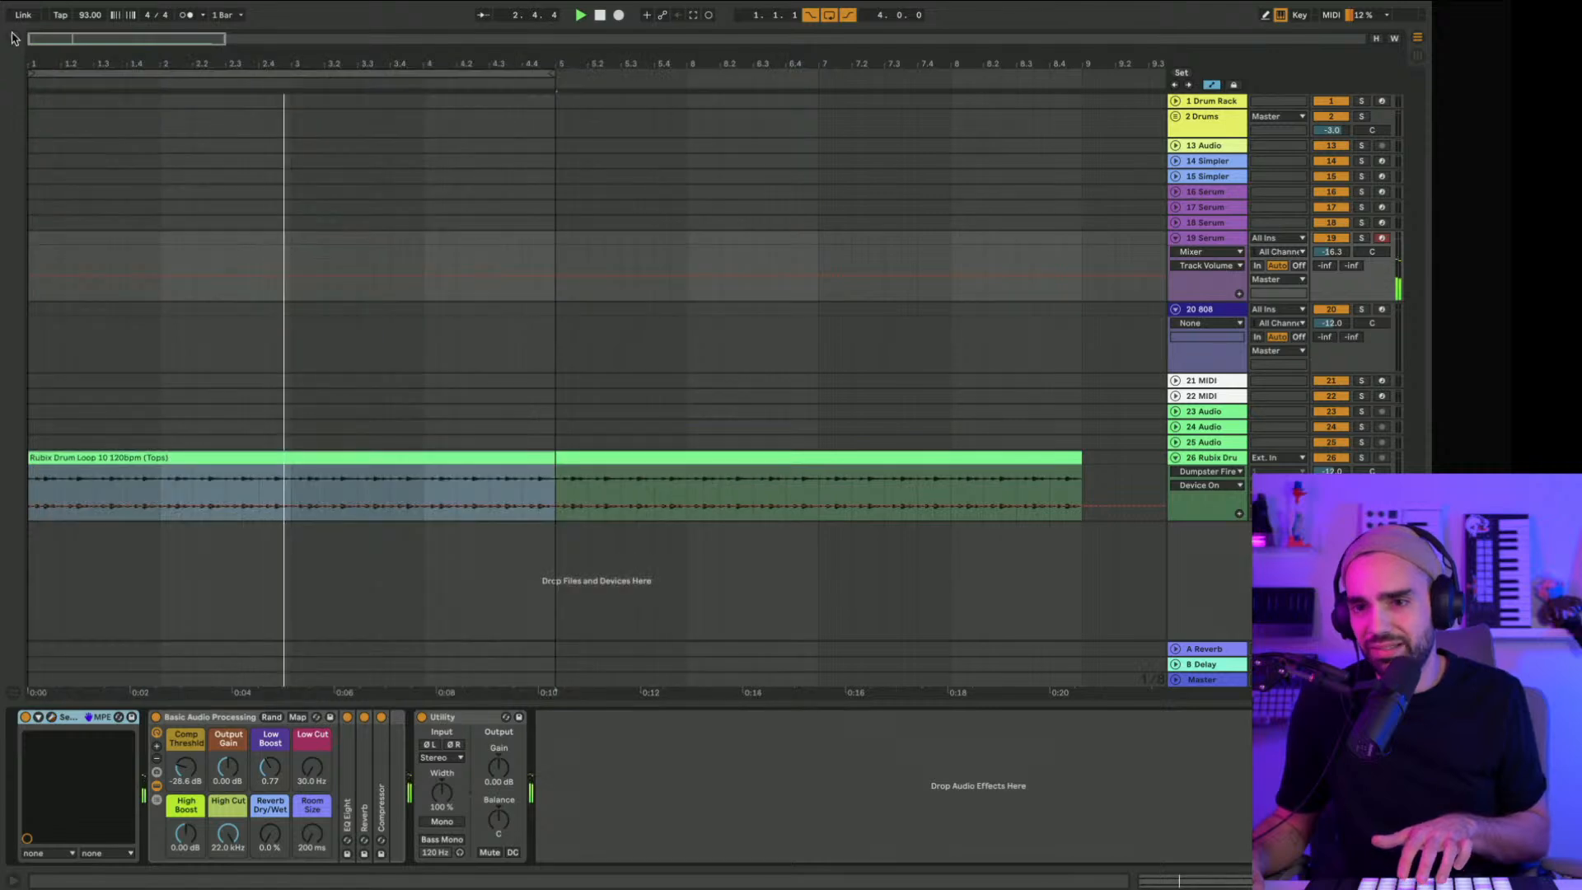
# Step: Audition Rubix Drum Loops 07, 09, 01, 02 and 03 in the Tops folder of the browser
pyautogui.click(13, 37)
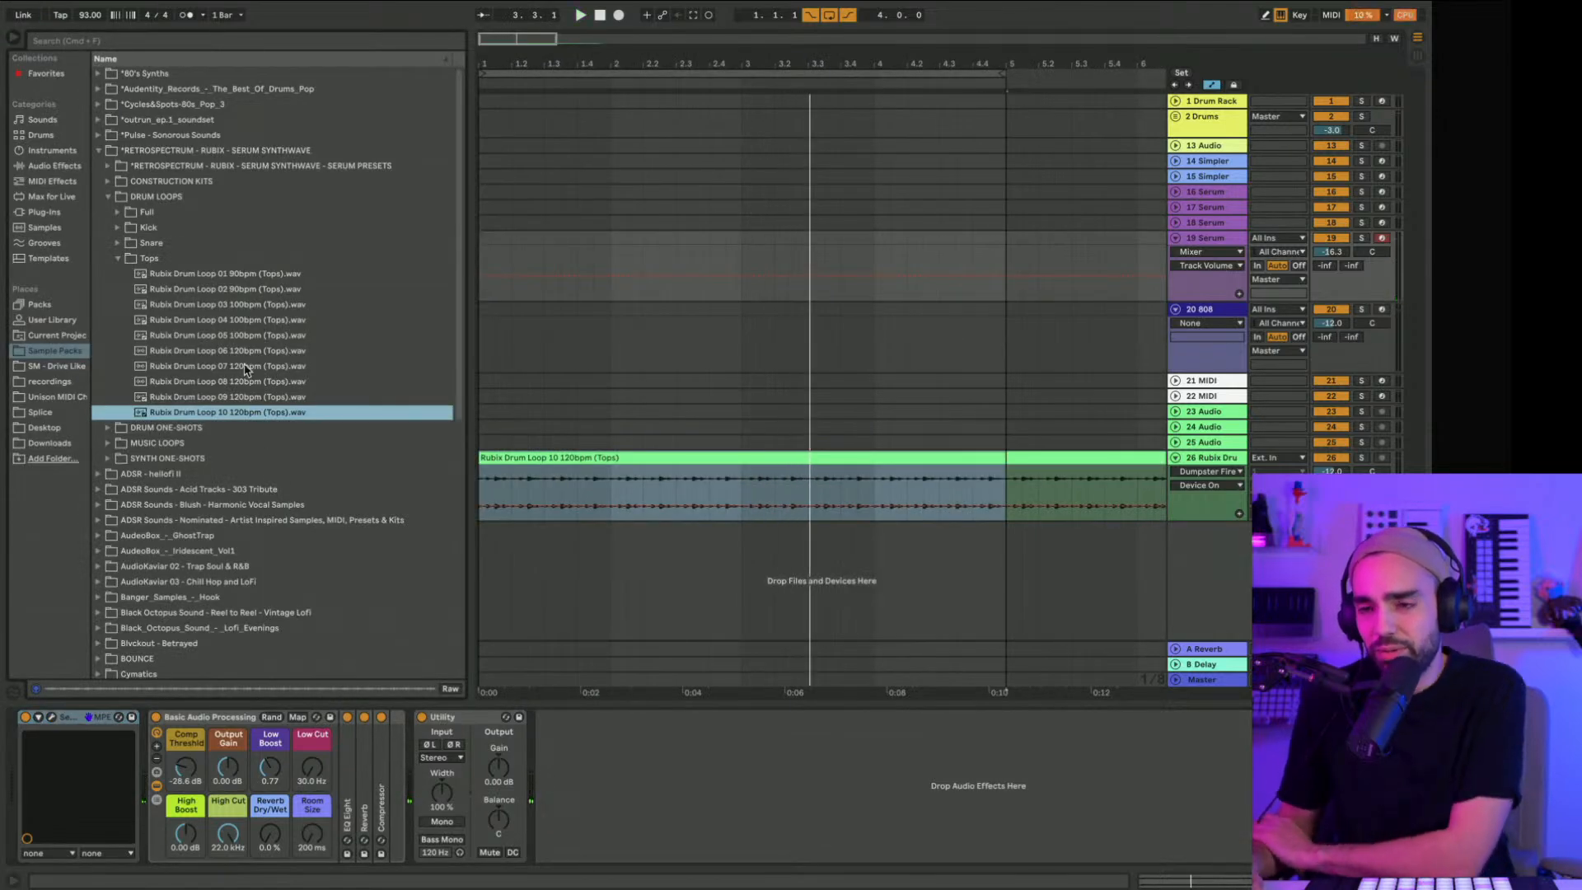
pyautogui.click(246, 370)
pyautogui.click(227, 398)
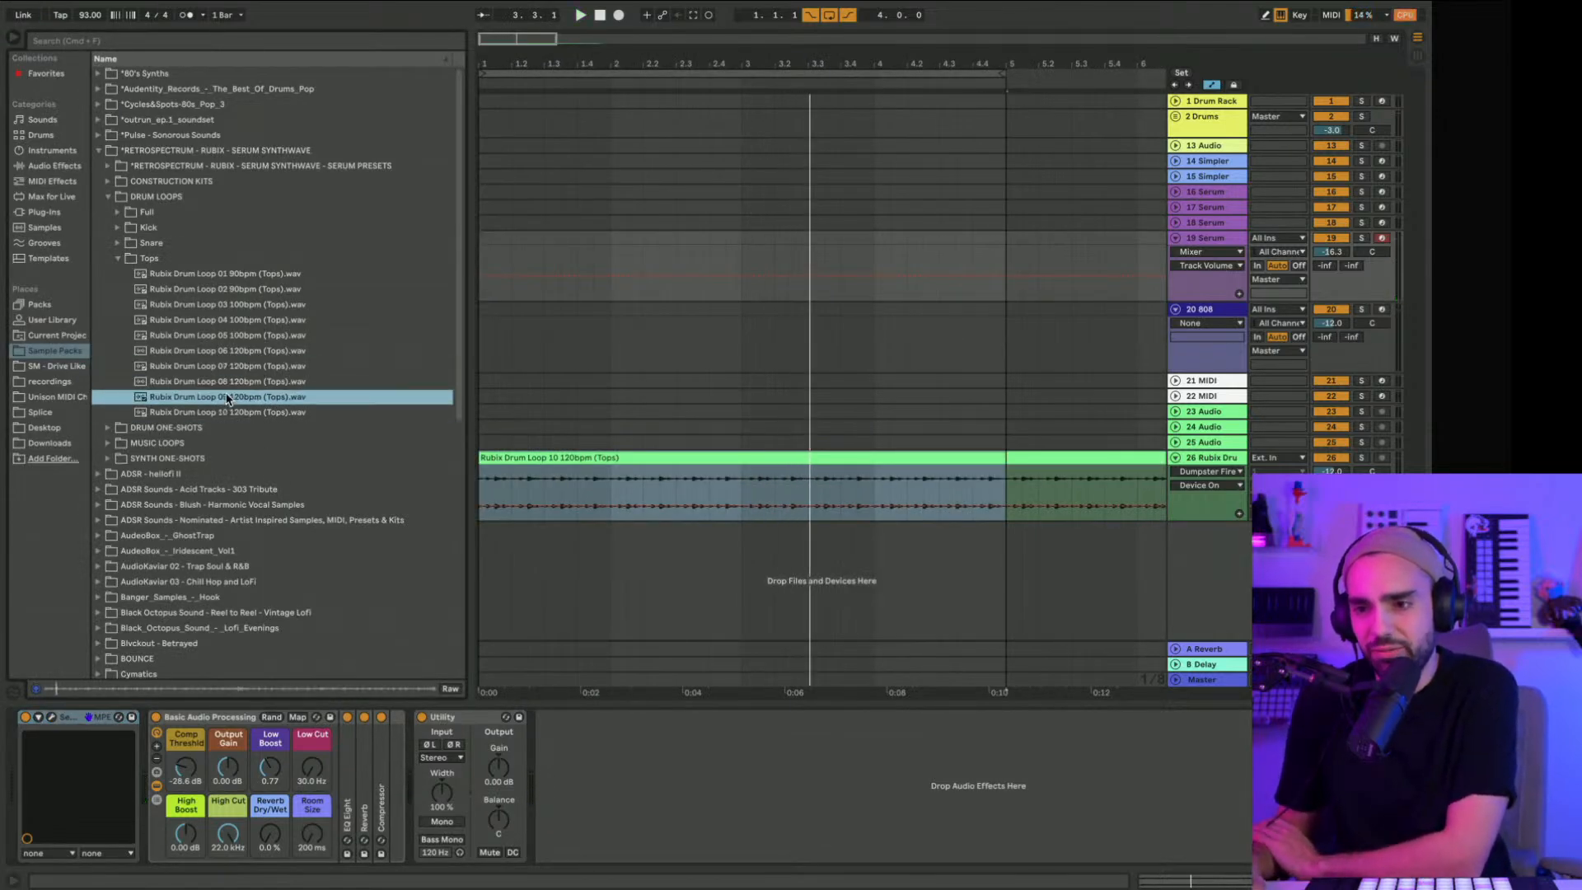
pyautogui.click(209, 276)
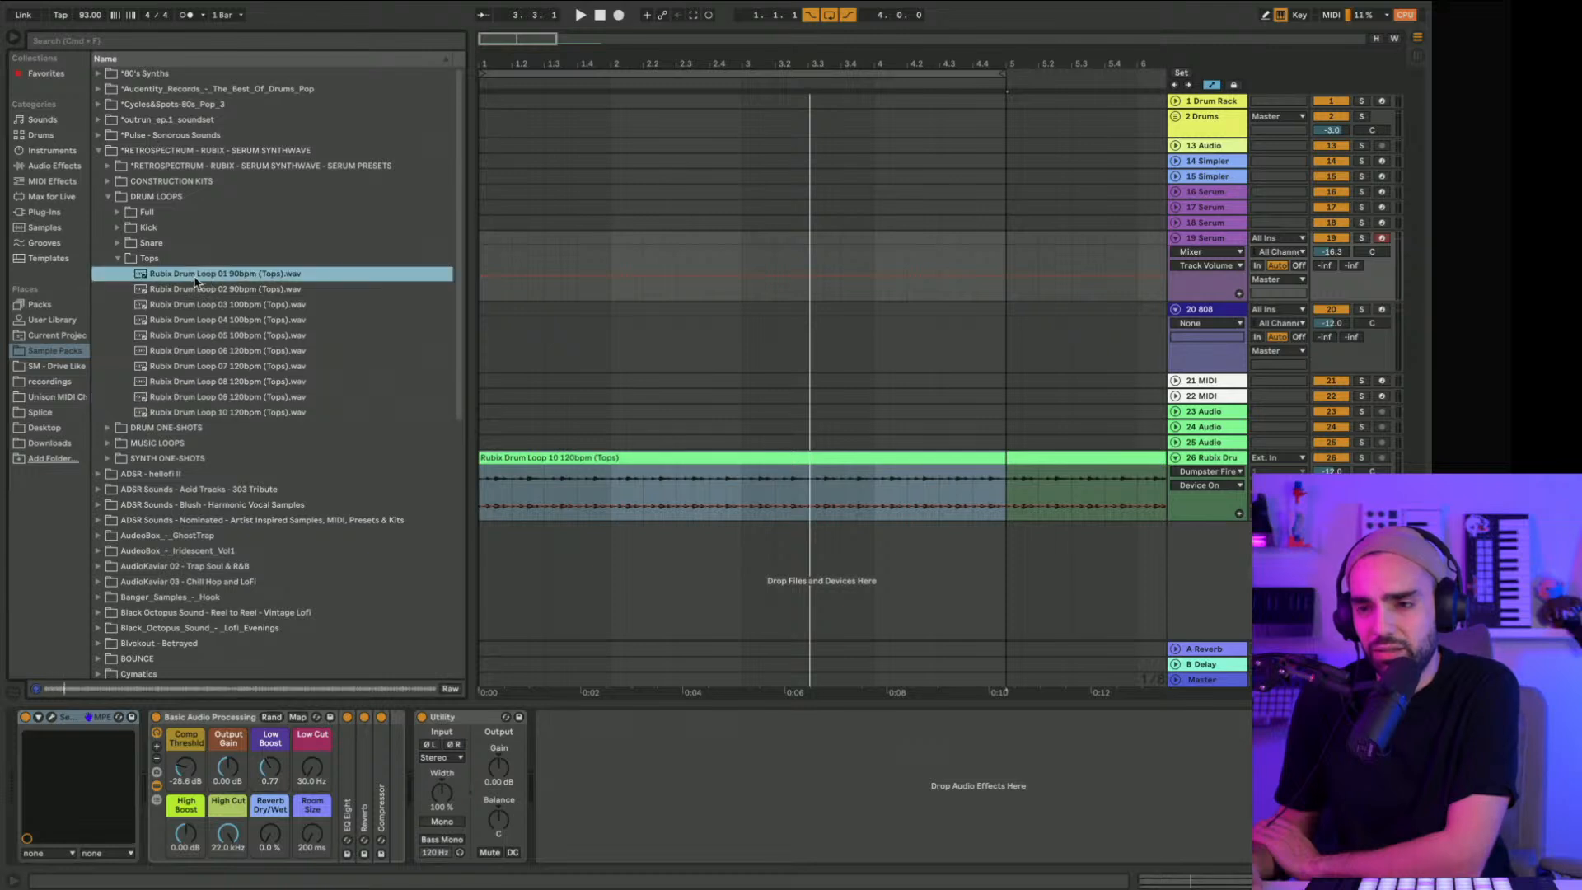
pyautogui.click(188, 293)
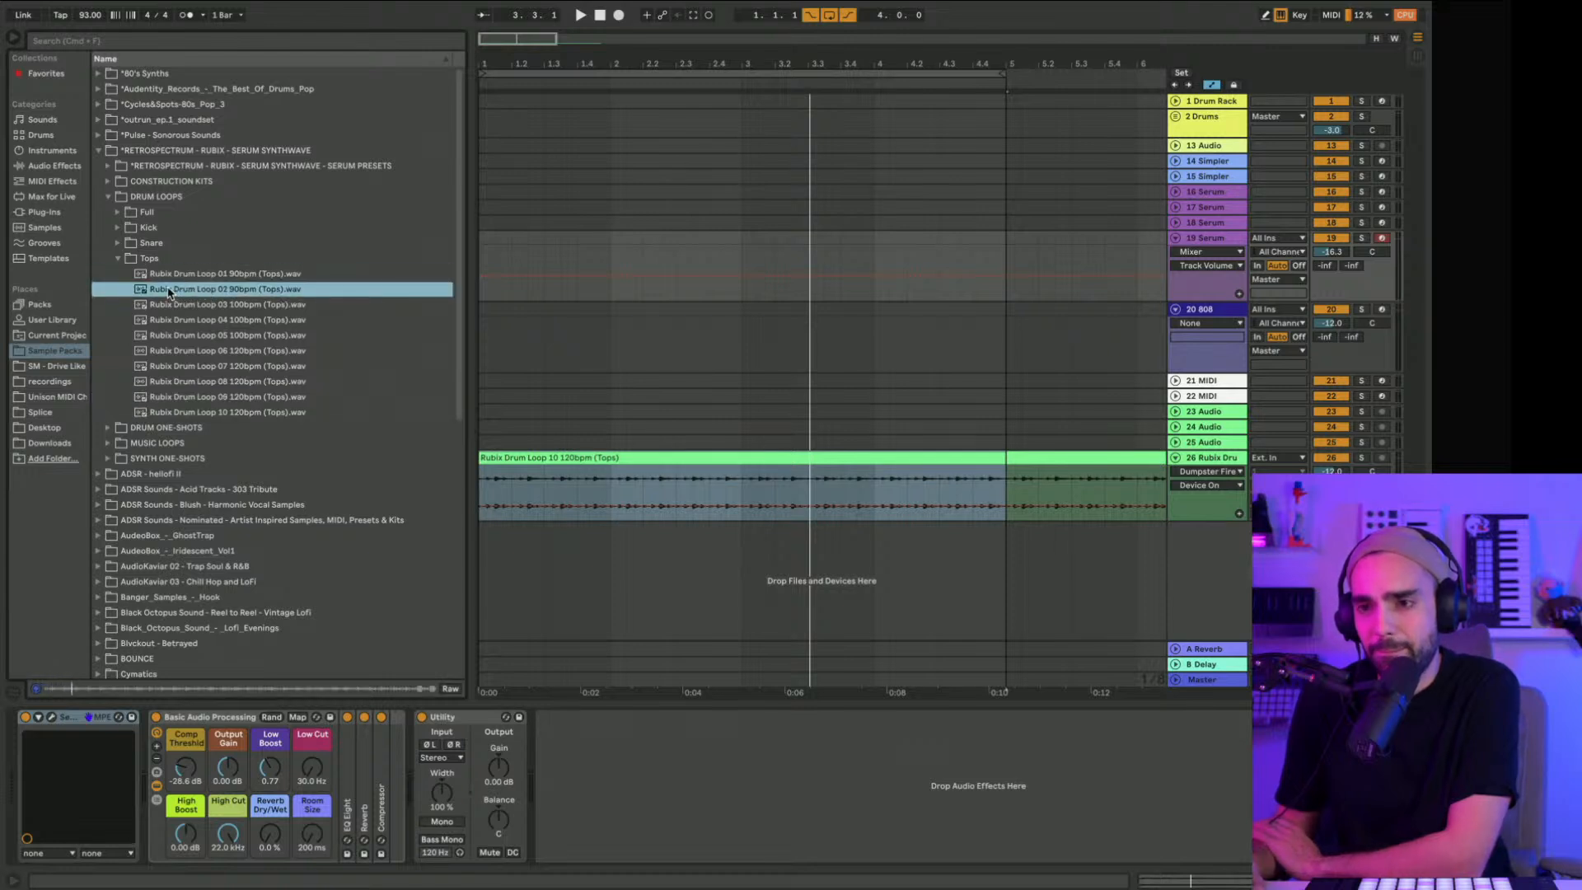
pyautogui.click(163, 308)
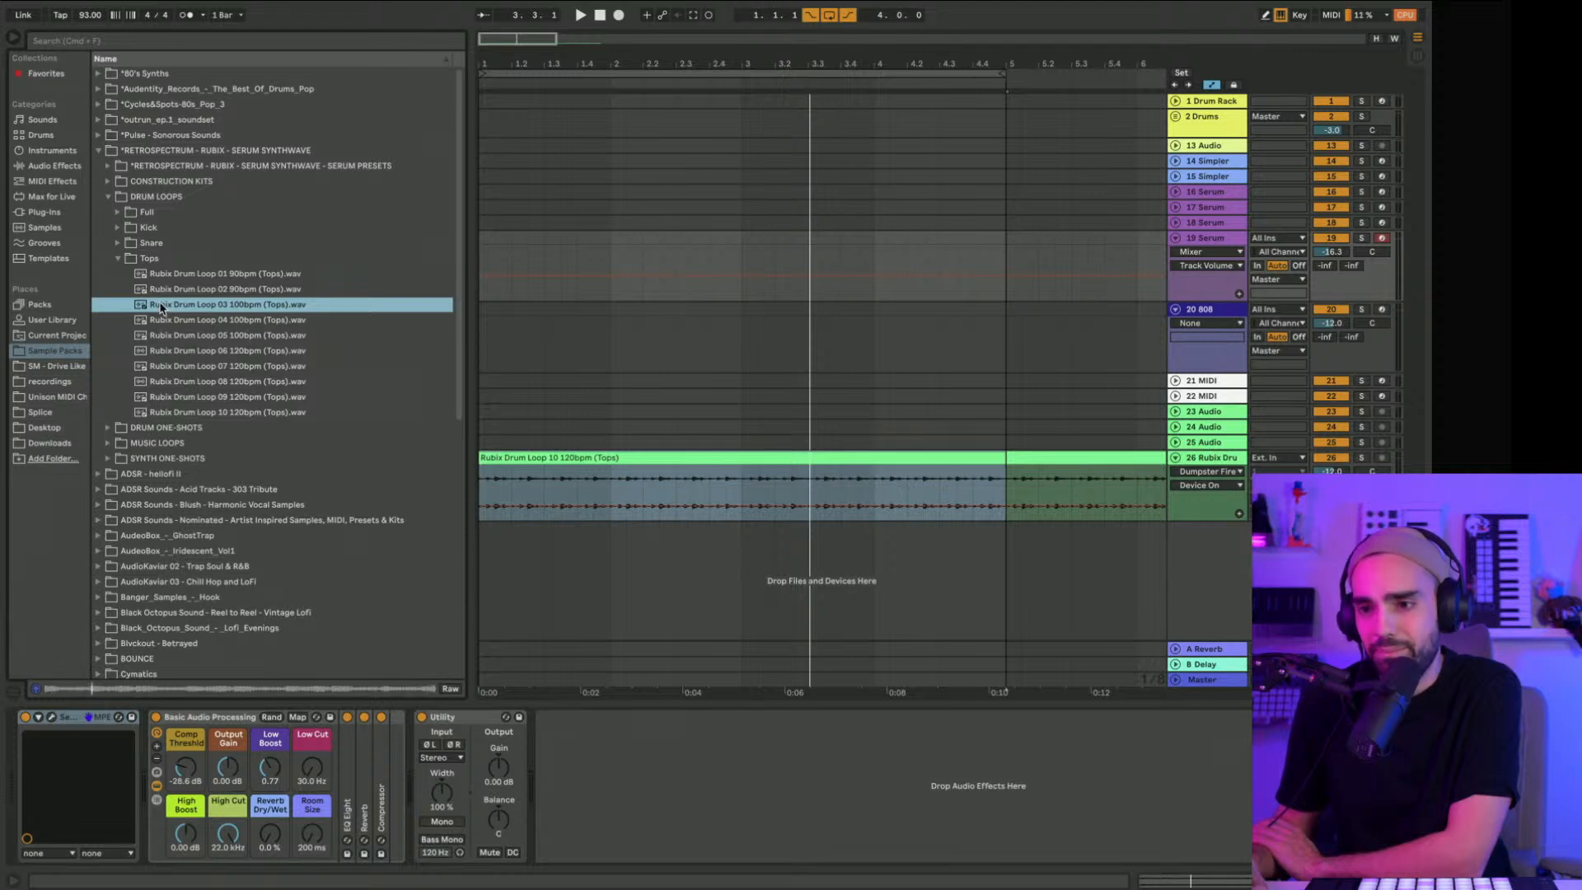
# Step: Replace the clip on track 26 with Rubix Drum Loop 03 100bpm (Tops) at bar 1 and play it from the start
pyautogui.moveTo(163, 307); pyautogui.dragTo(486, 494)
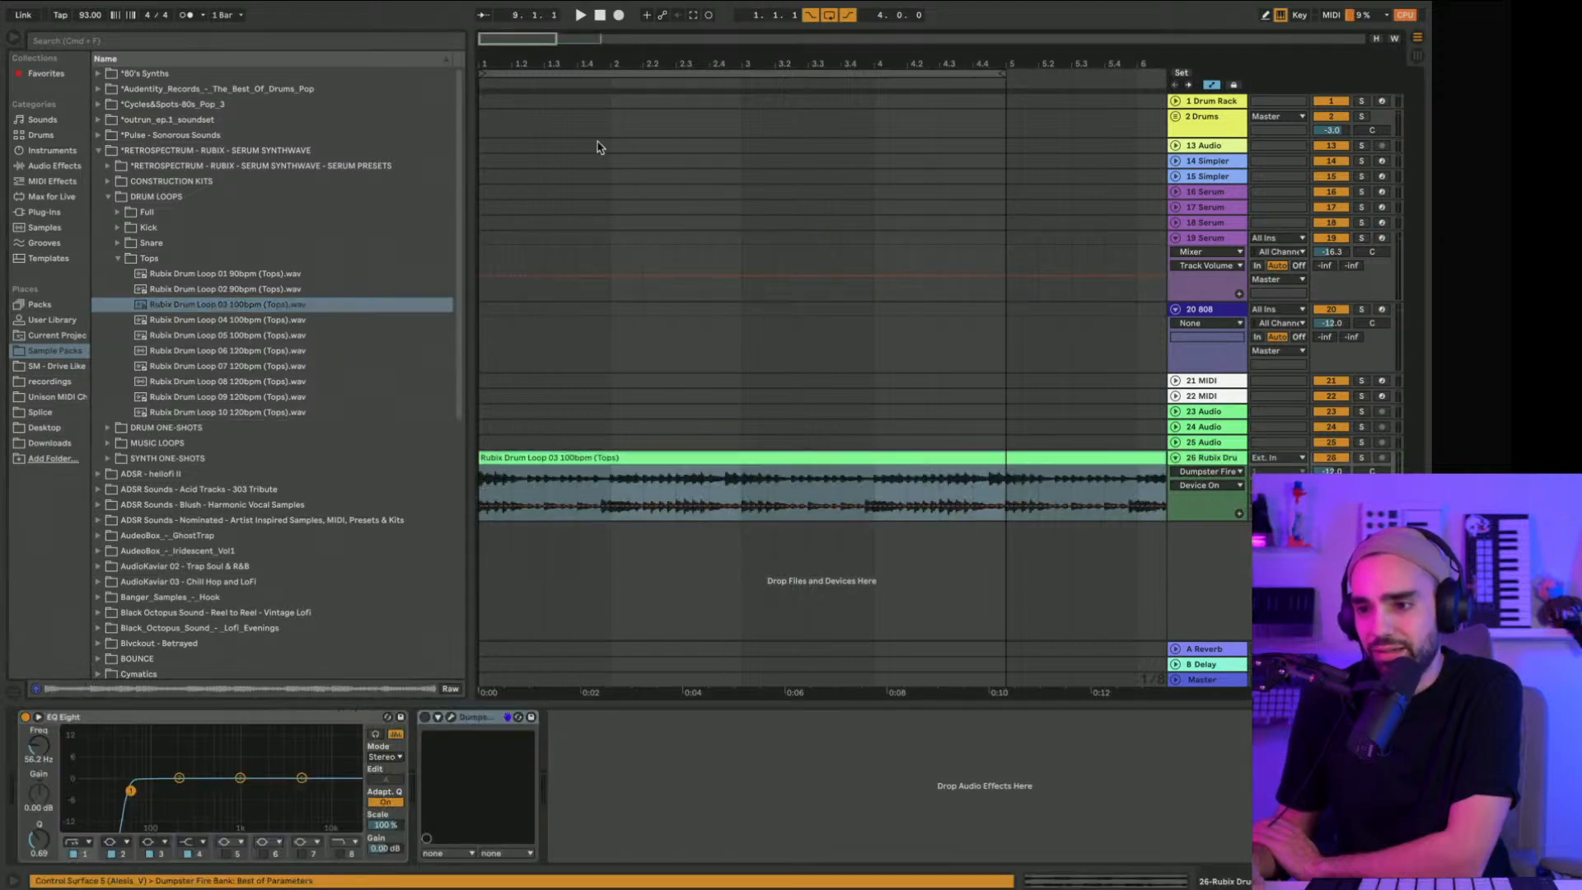
pyautogui.click(602, 20)
pyautogui.press('space')
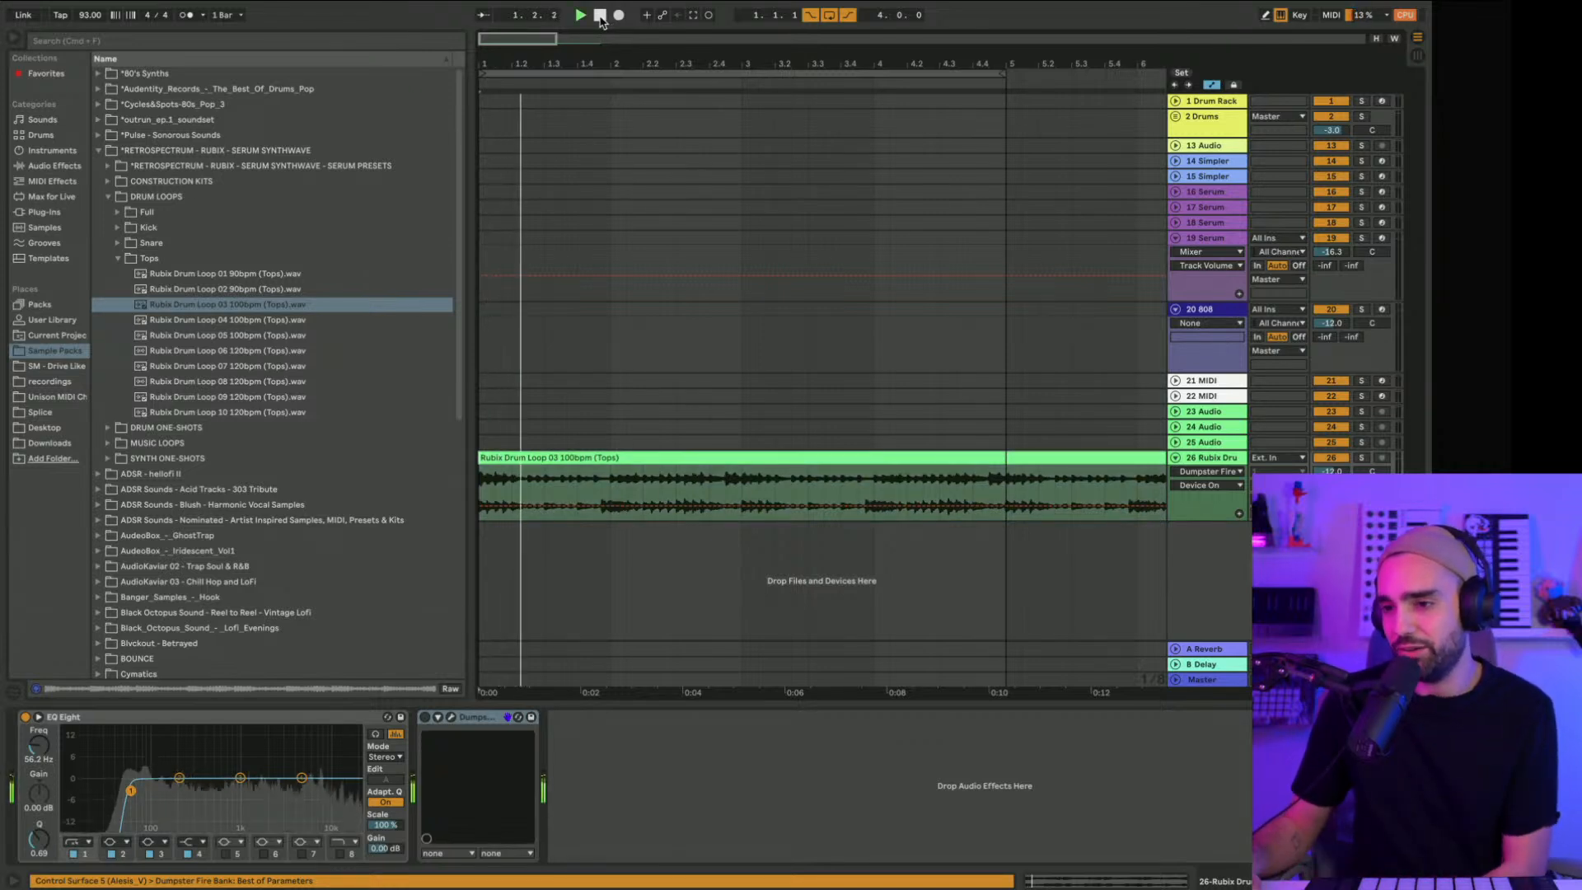
# Step: Set the project tempo to 95 BPM and extend the arrangement loop to eight bars over the whole drum clip
pyautogui.click(83, 20)
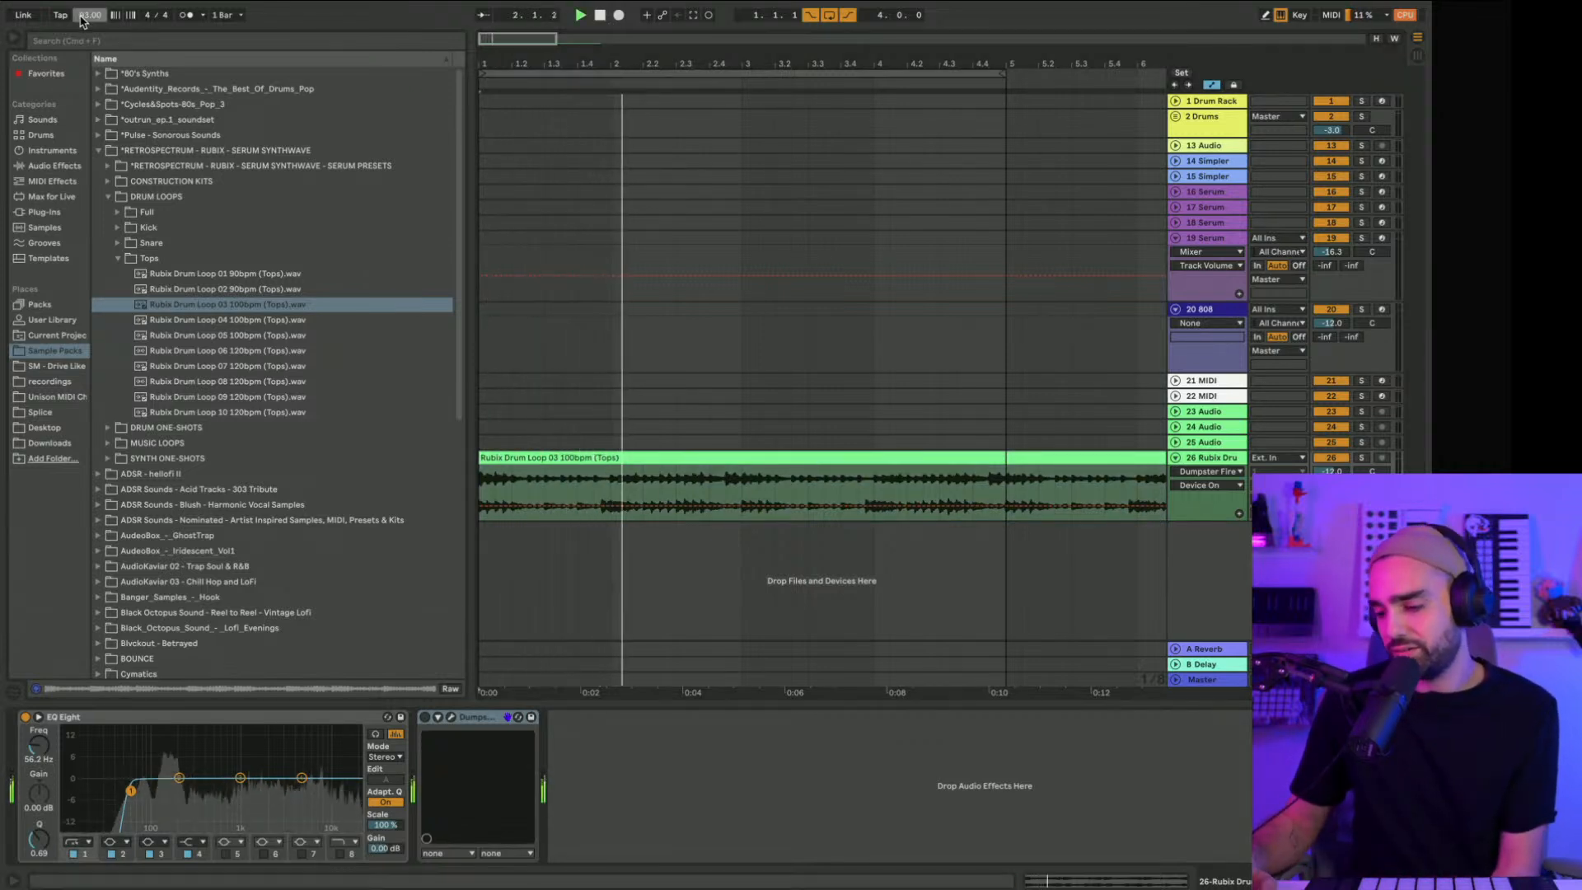
pyautogui.write('95')
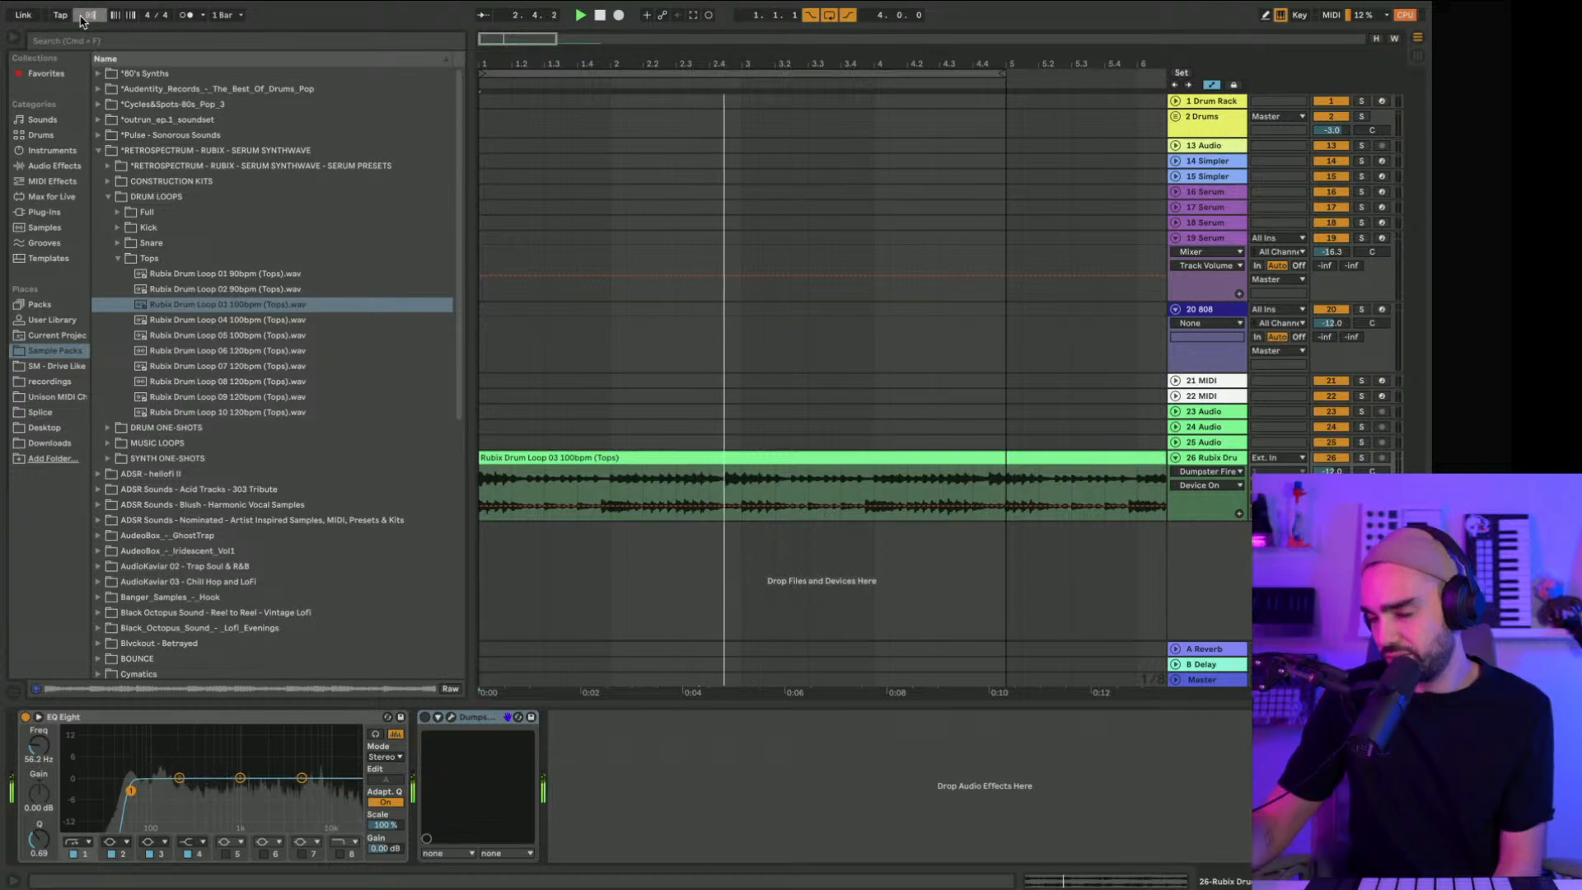
pyautogui.press('Return')
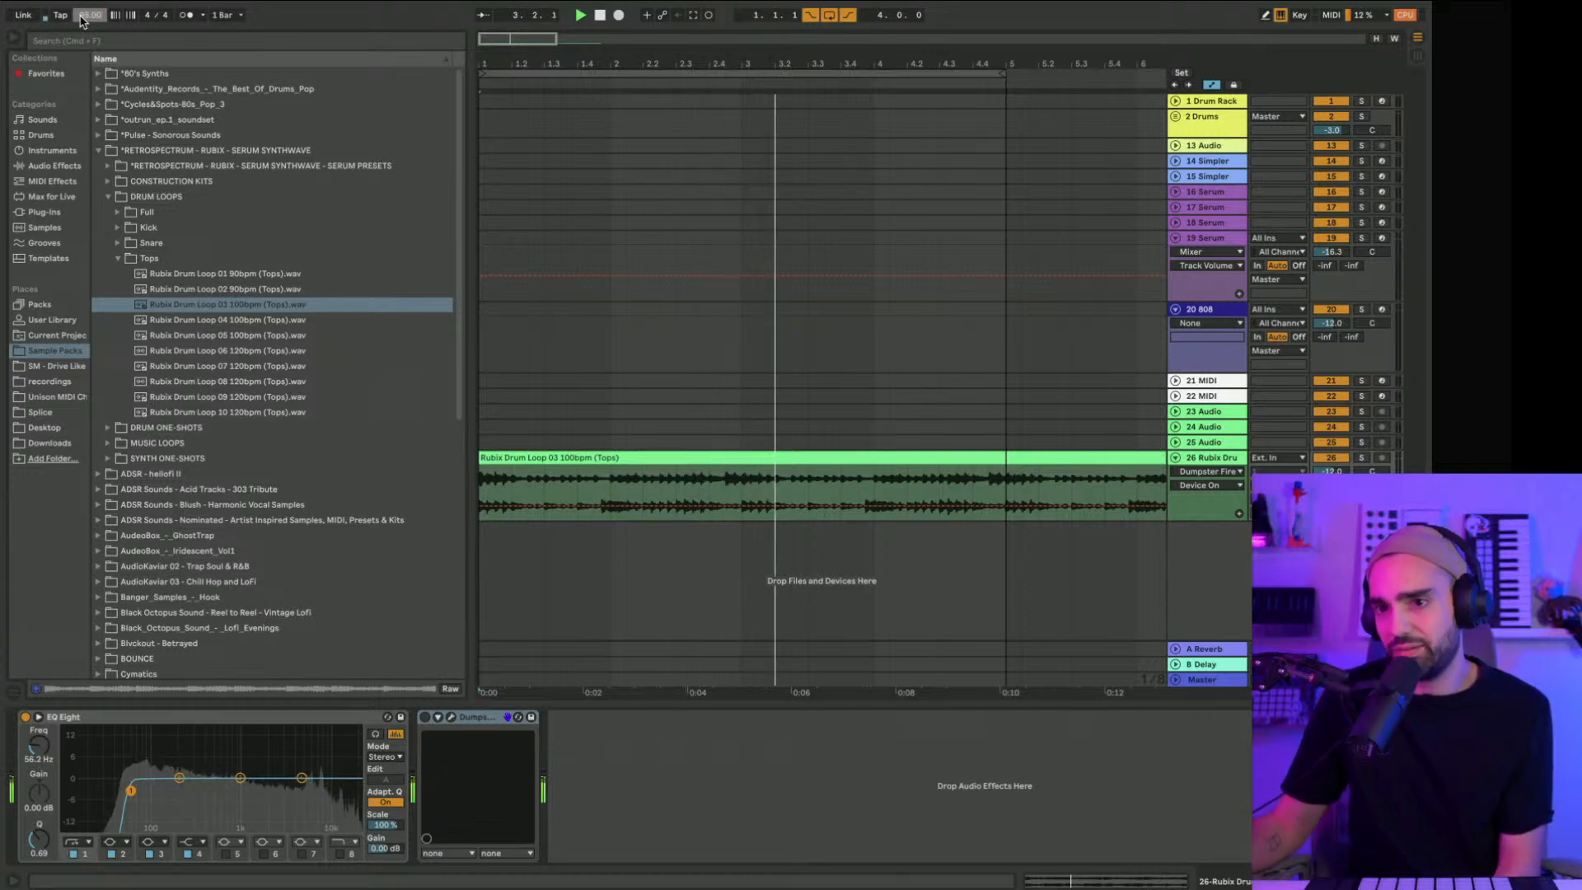
pyautogui.click(15, 38)
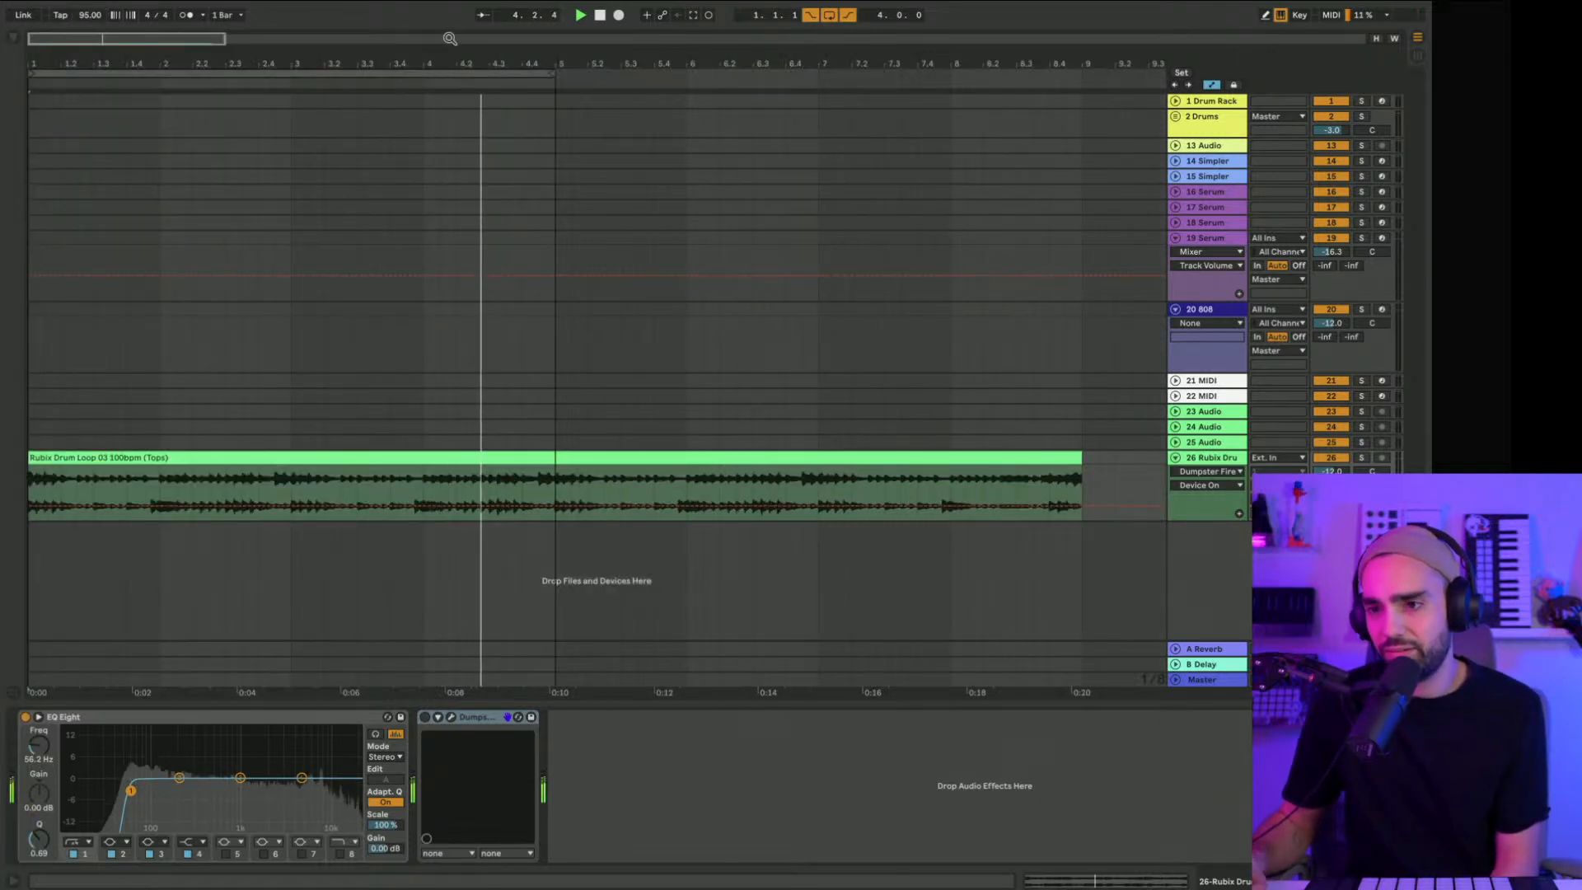
pyautogui.moveTo(550, 74); pyautogui.dragTo(1085, 162)
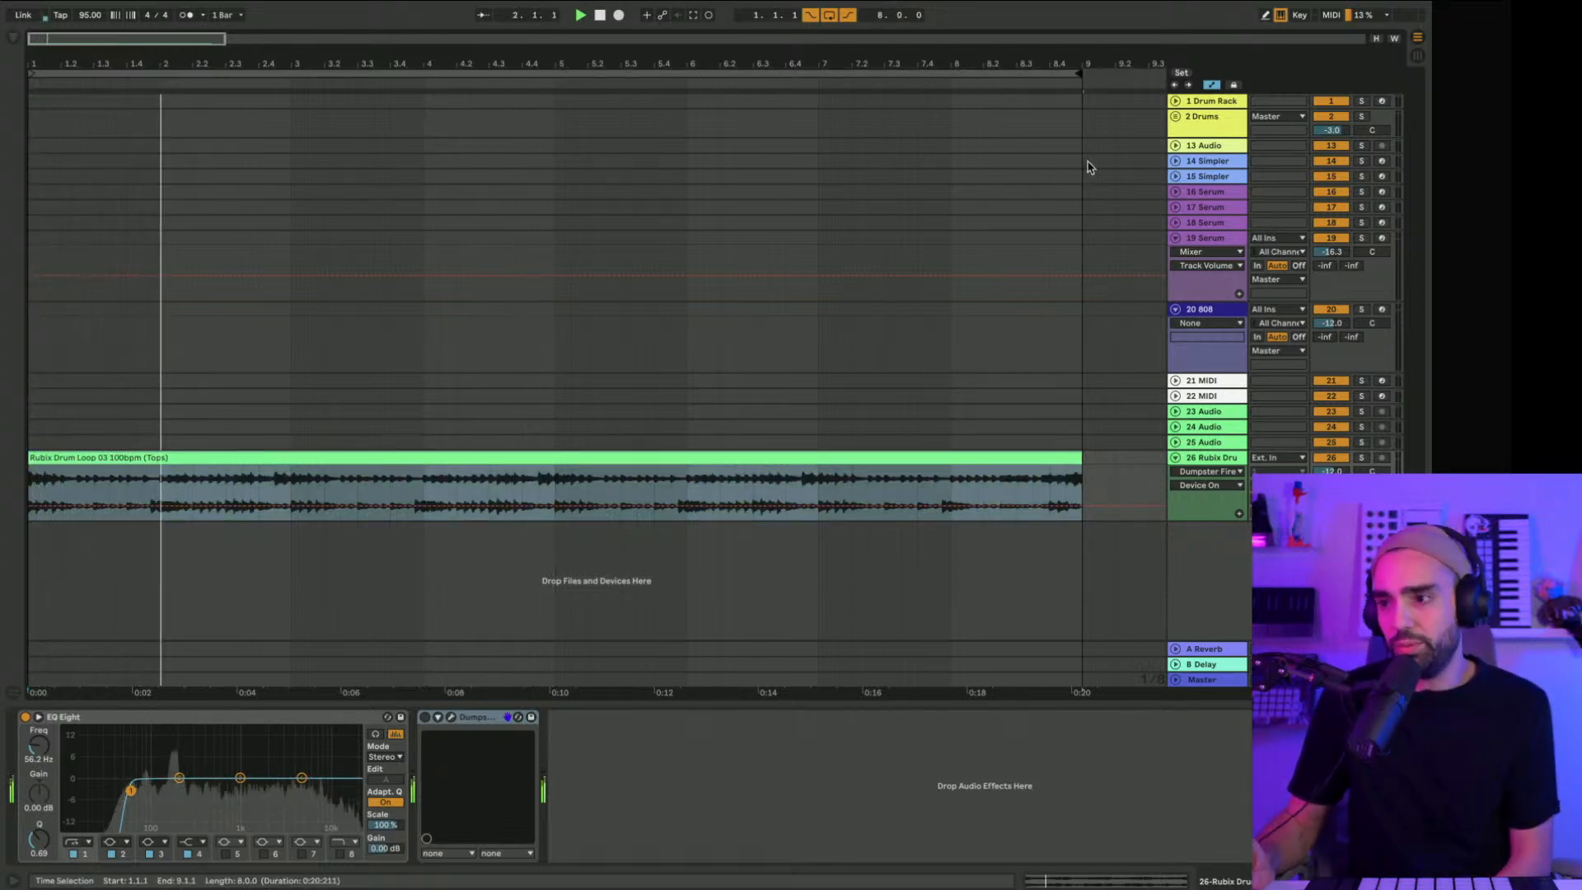
# Step: On Serum track 19, set the rack's High Cut to 1.64 kHz and the track volume to -18.2 dB
pyautogui.click(1223, 244)
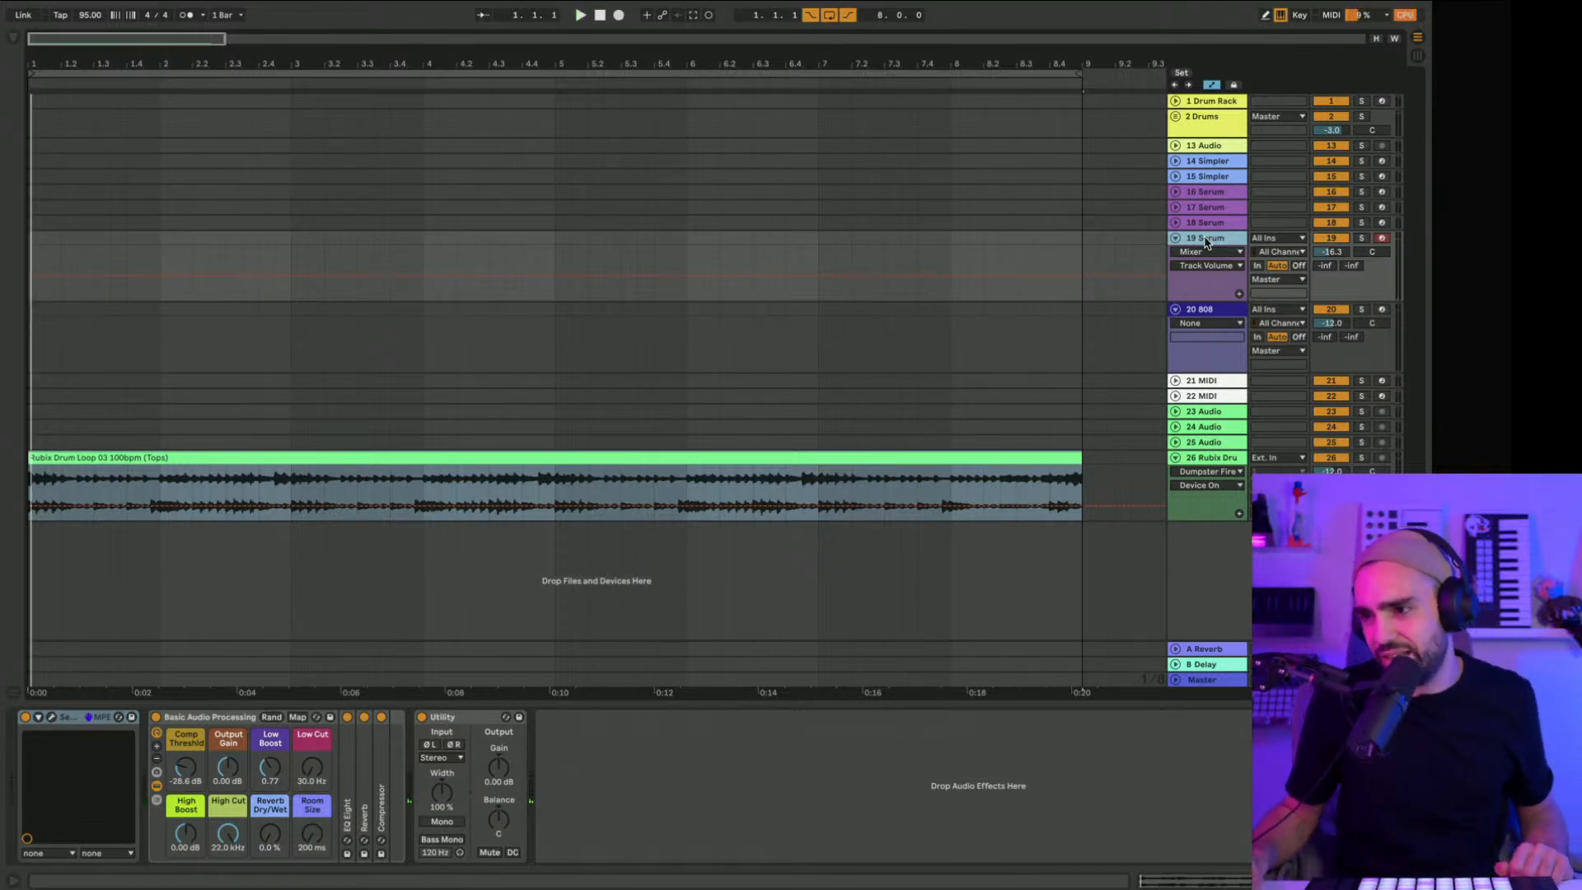
pyautogui.moveTo(227, 834); pyautogui.dragTo(227, 857)
pyautogui.moveTo(228, 834); pyautogui.dragTo(228, 839)
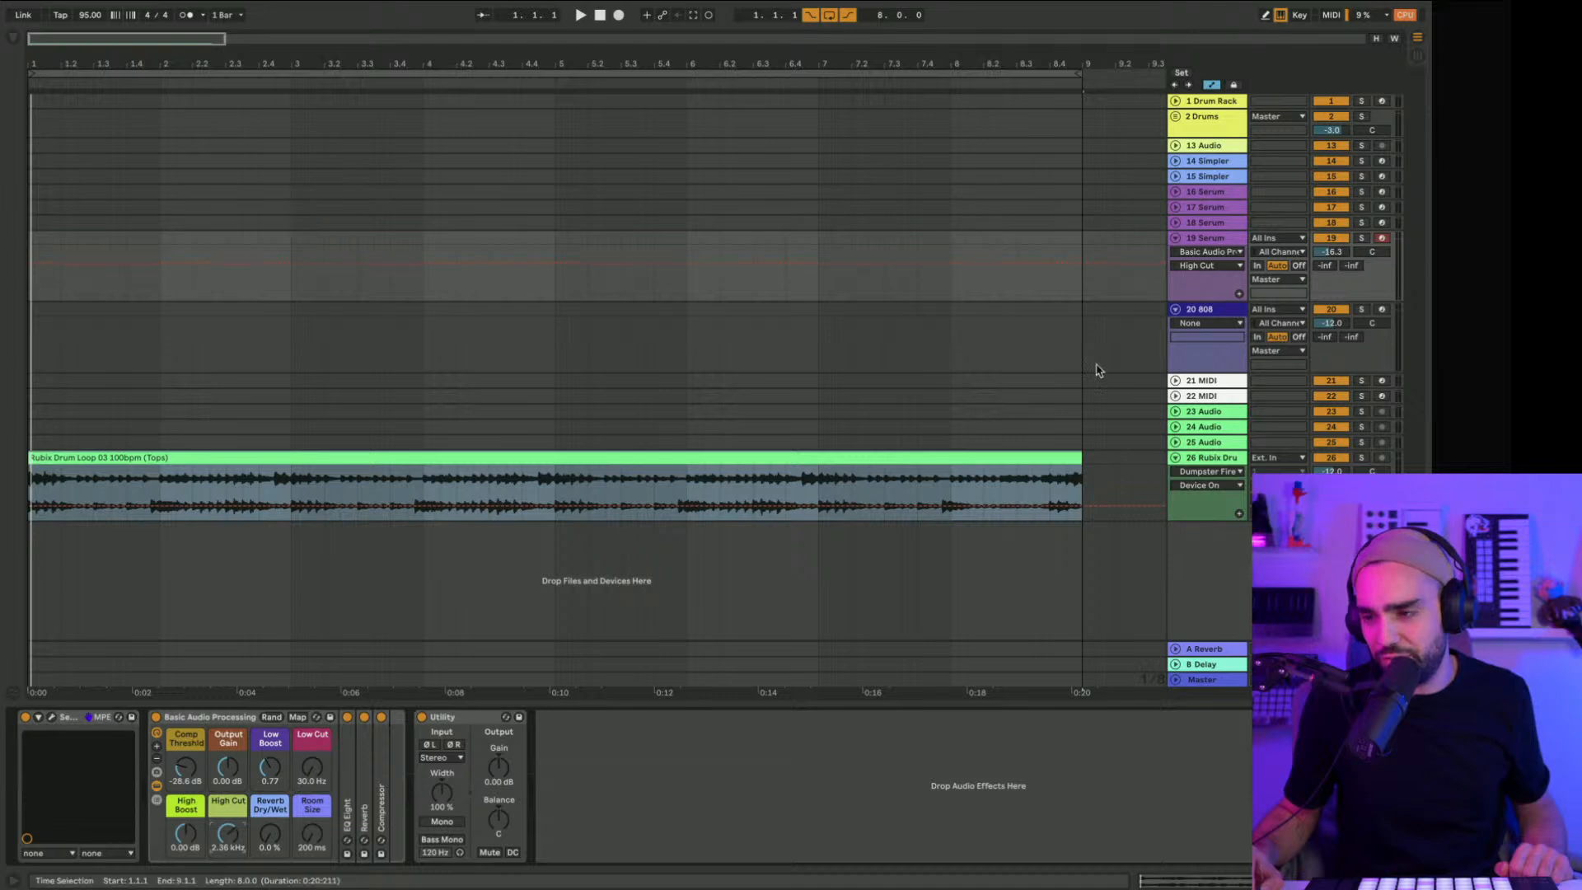
pyautogui.moveTo(1333, 252); pyautogui.dragTo(1332, 257)
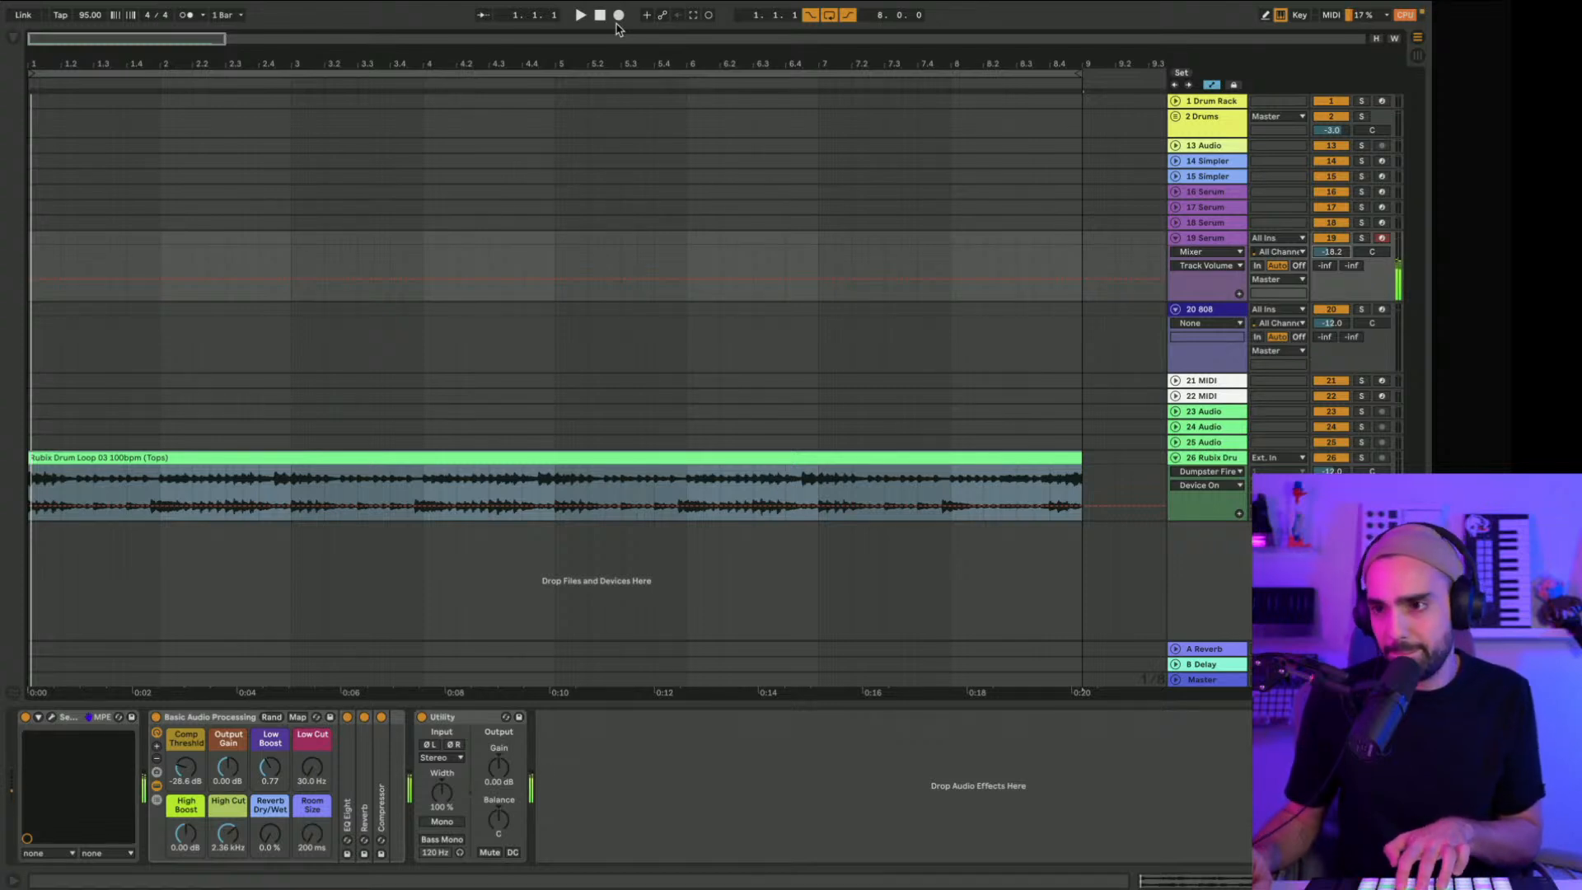
pyautogui.click(228, 834)
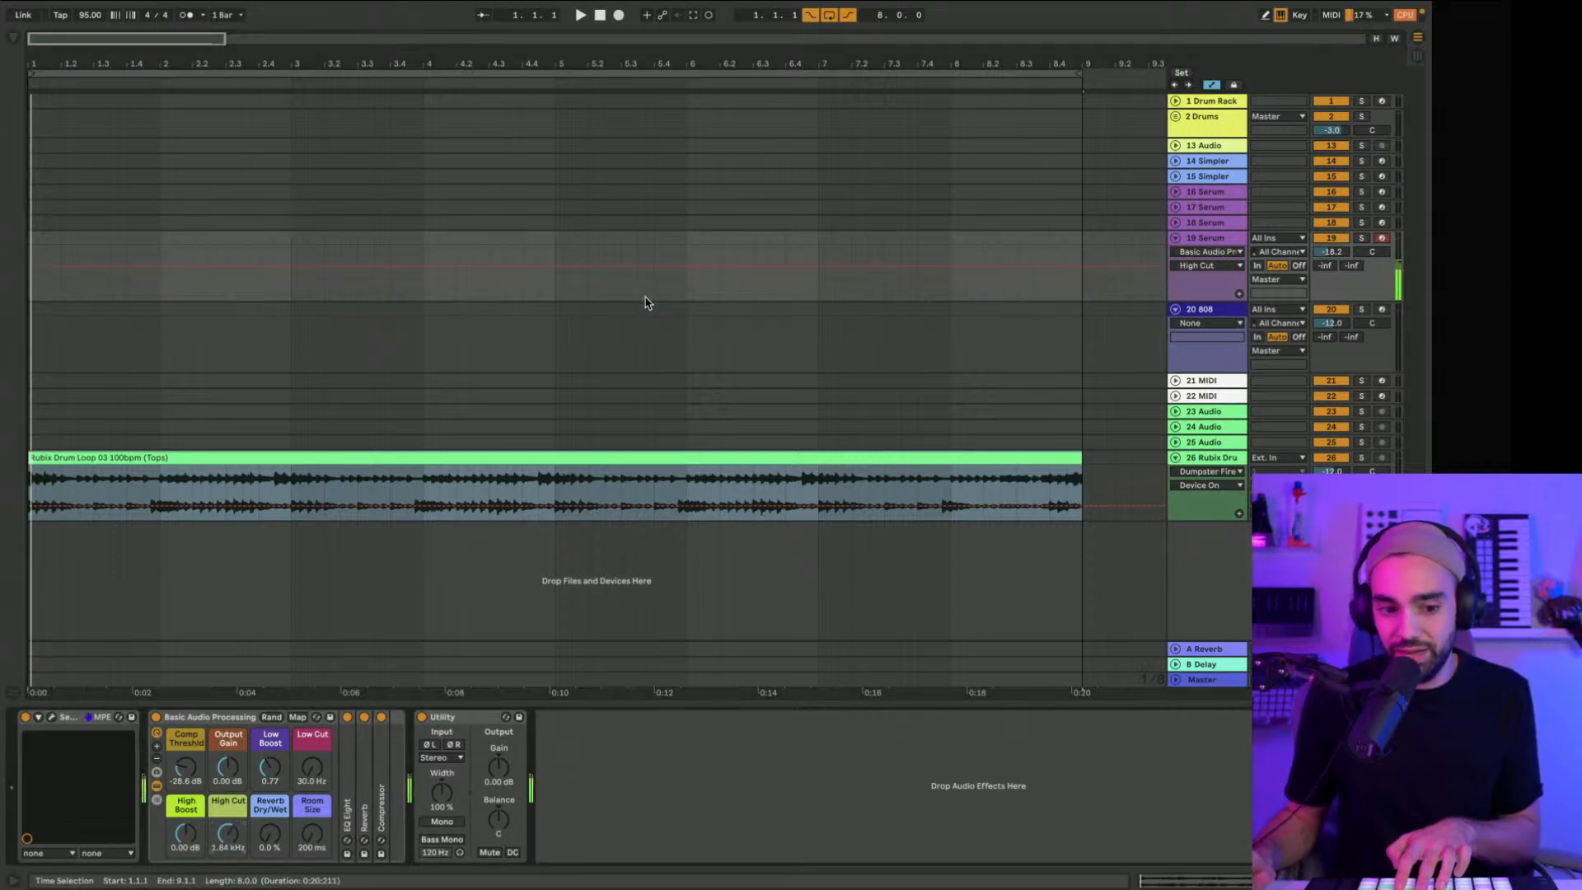
# Step: Record a four-bar, two-chord pad part on track 19 from bar 1 over the drum loop
pyautogui.click(603, 18)
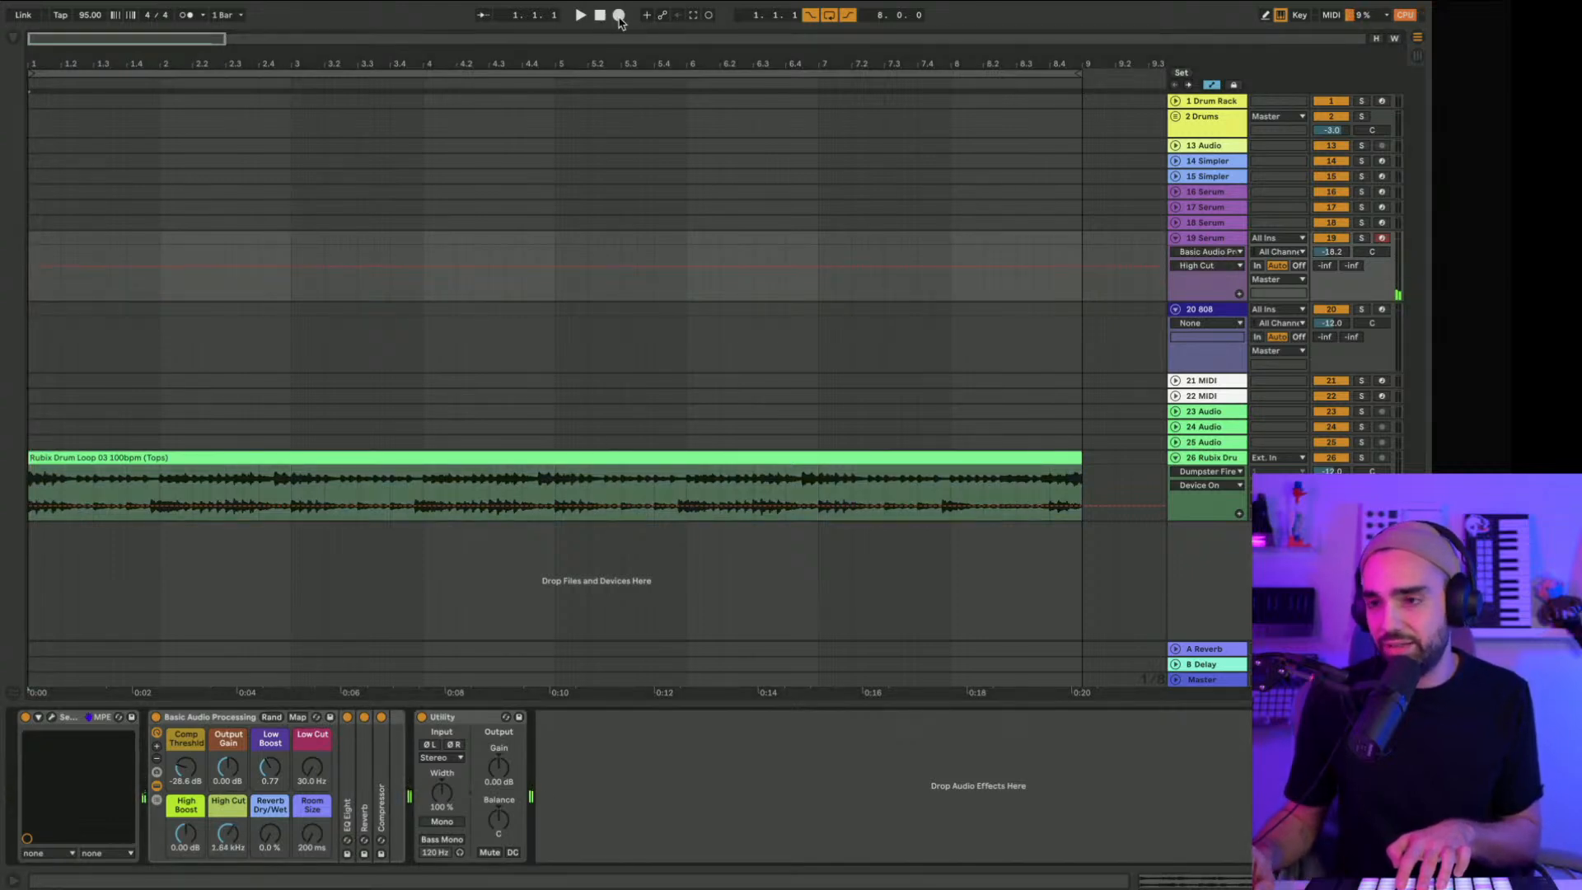
pyautogui.click(619, 16)
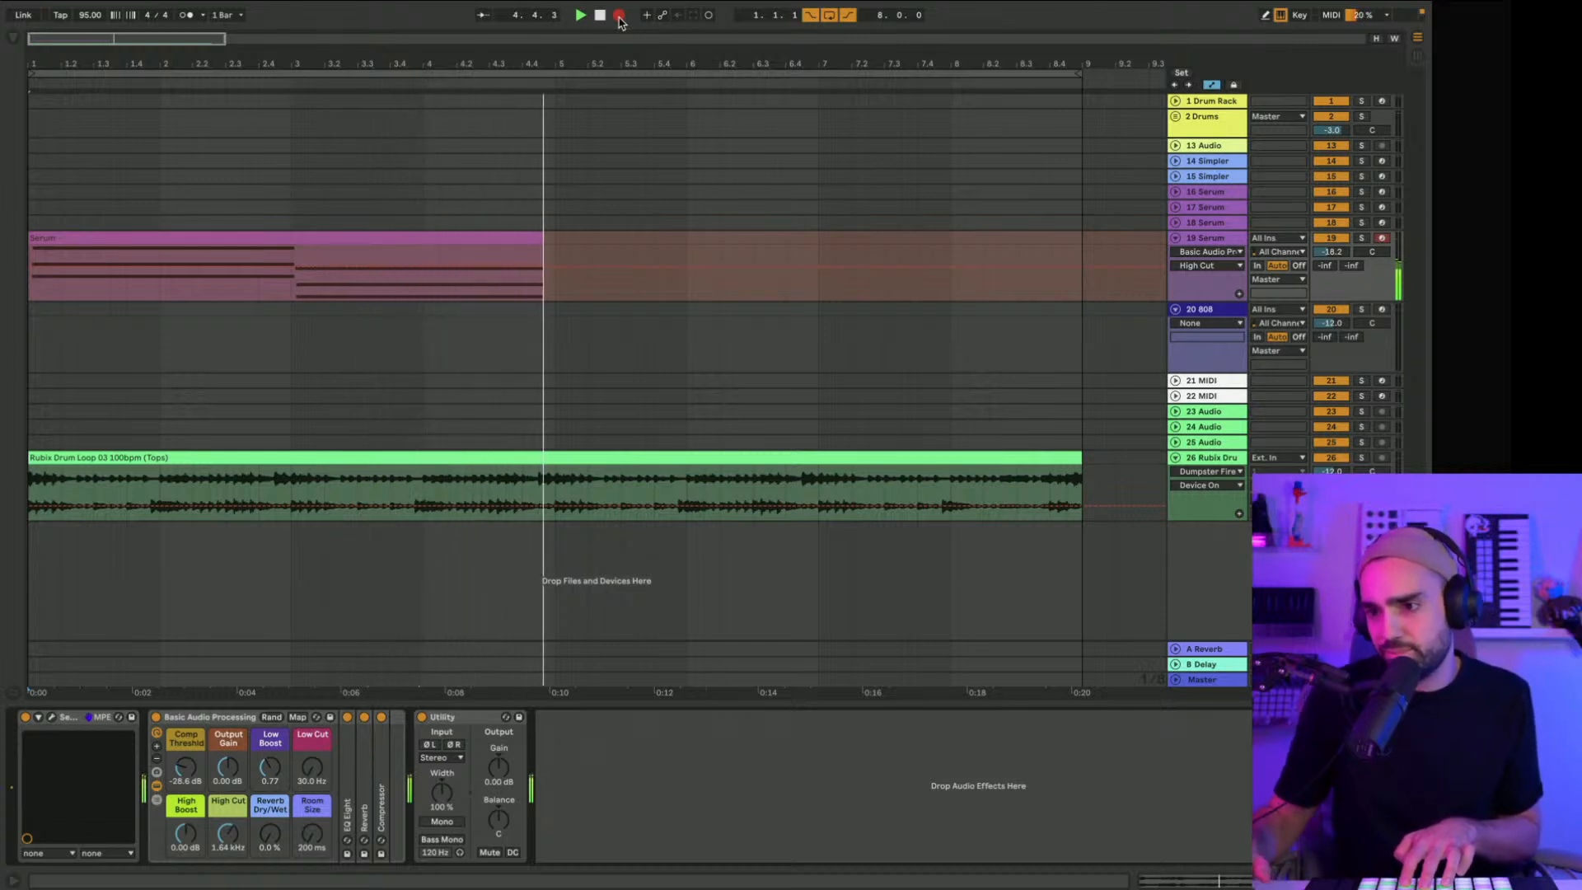
pyautogui.press('space')
# Step: Quantize all notes of the recorded Serum clip on track 19 and play the result
pyautogui.click(497, 238)
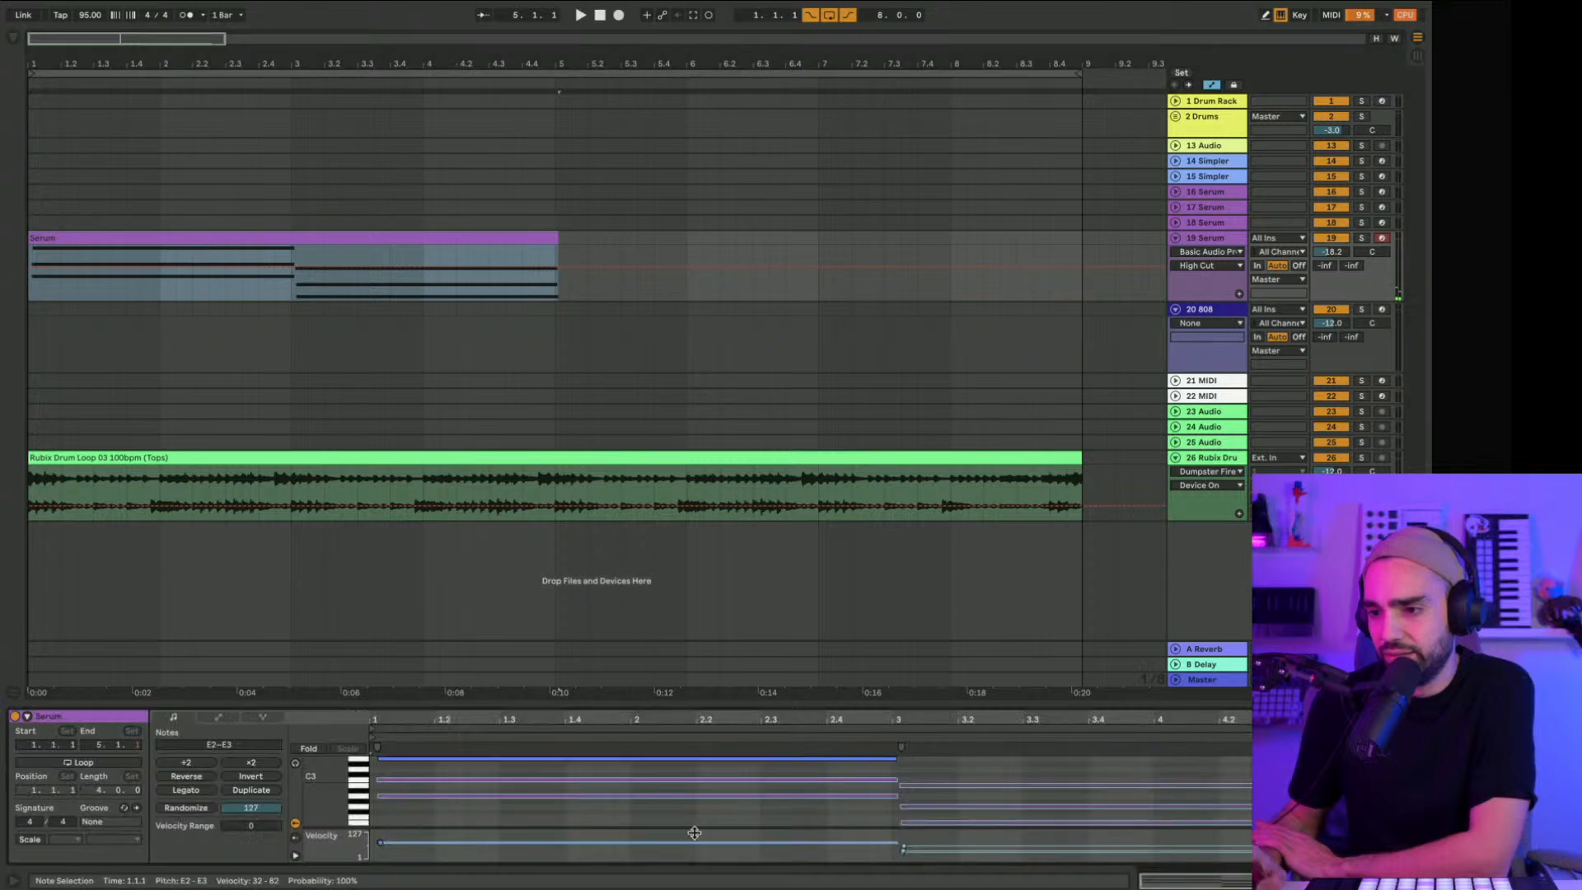
pyautogui.click(684, 823)
pyautogui.press('super+a')
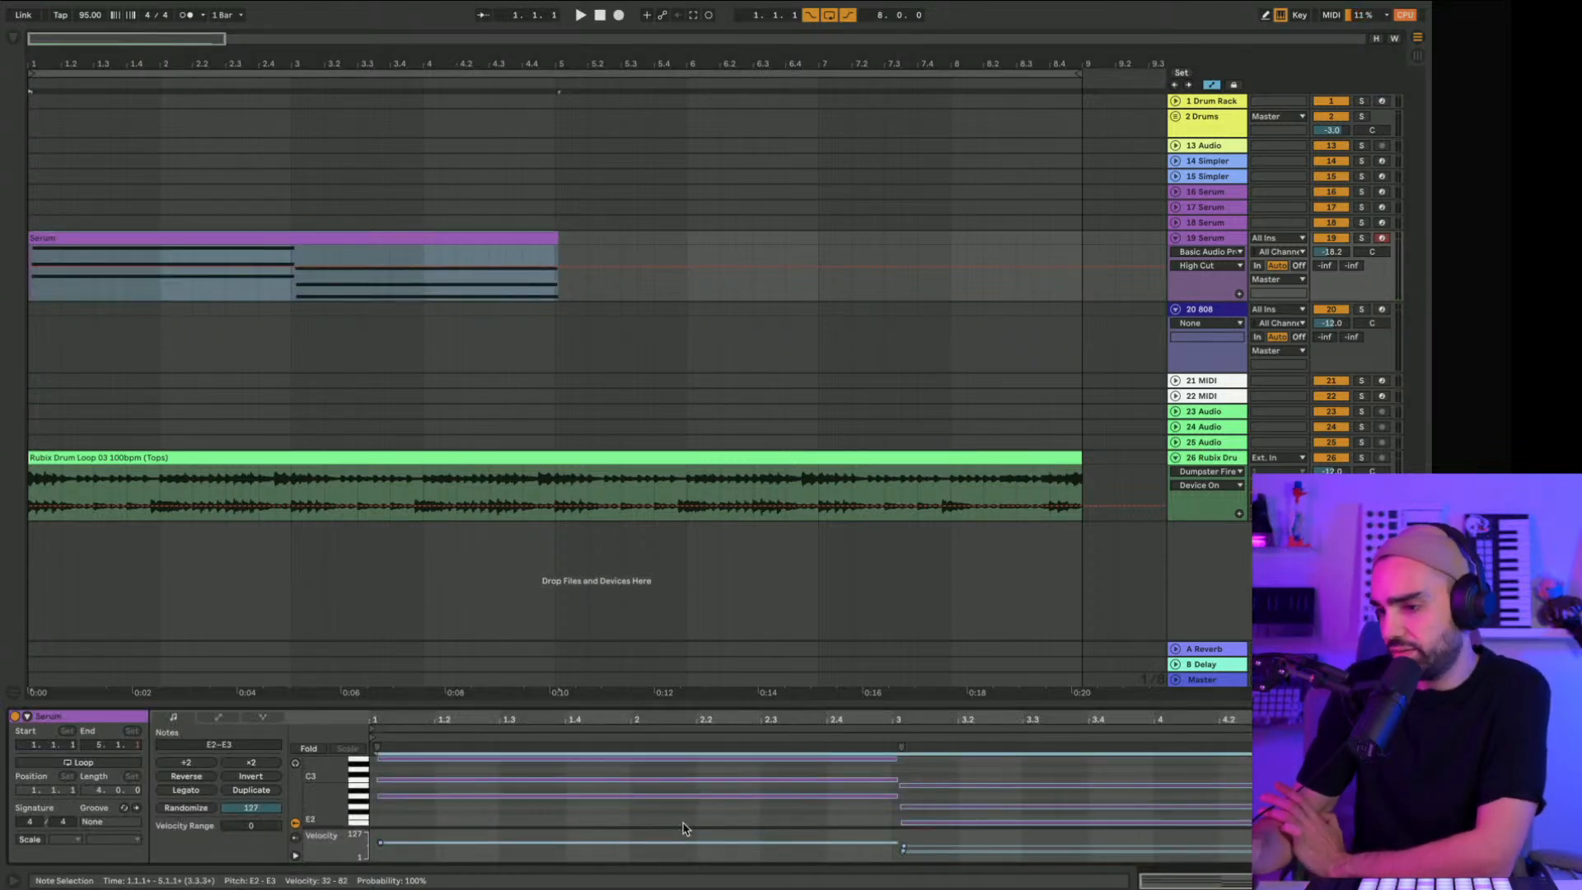
pyautogui.press('super+u')
pyautogui.press('space')
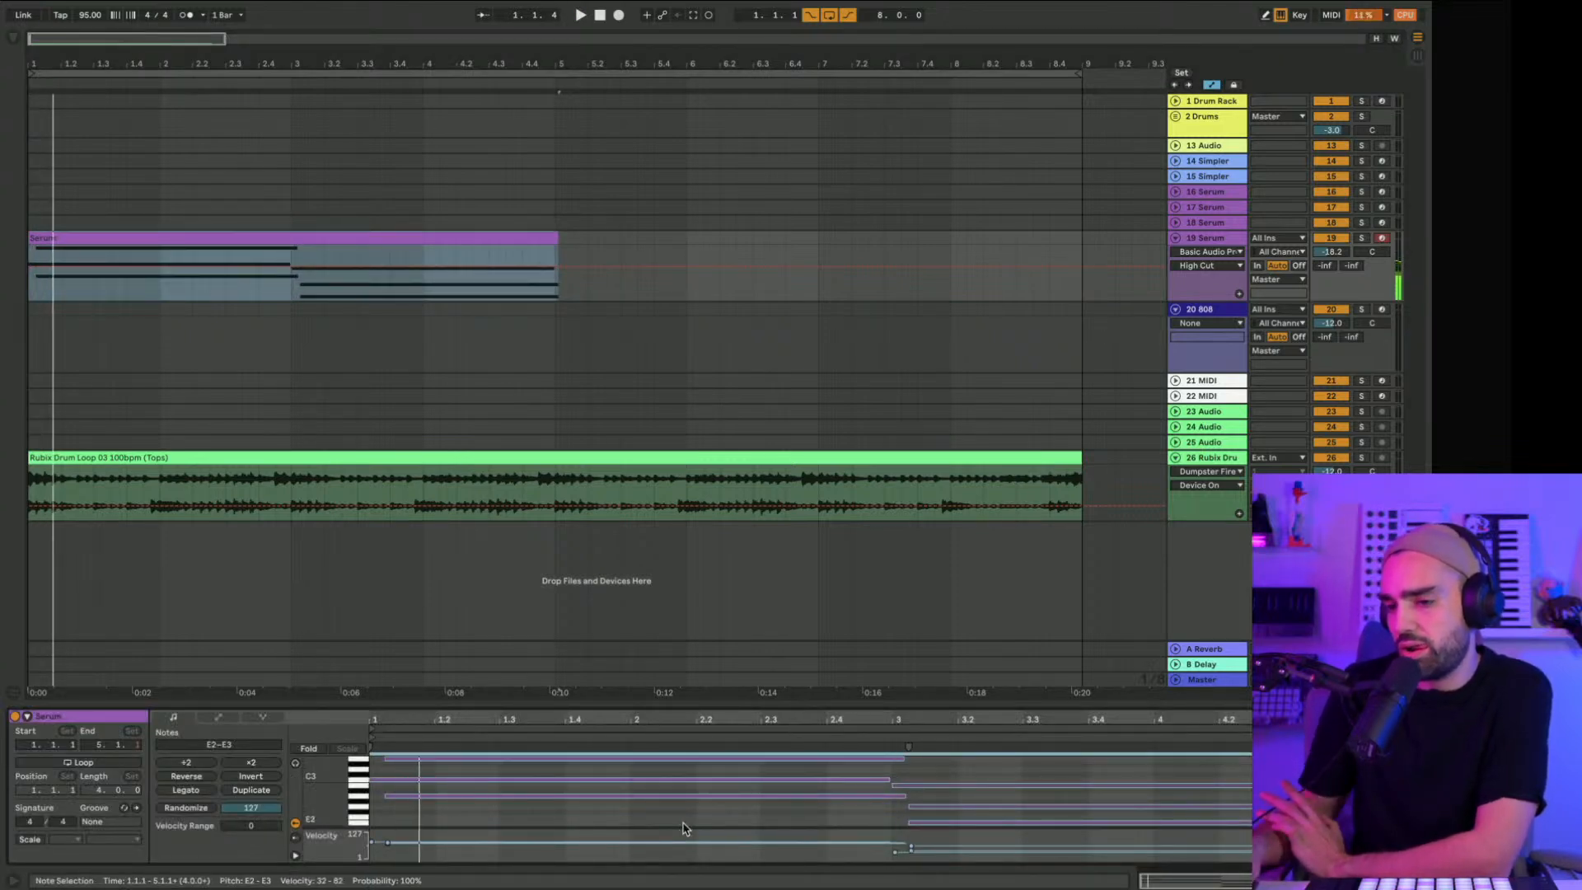
# Step: In the Serum clip on track 19, align the first chord's notes to start at 1.1.1 and end together just before bar 3
pyautogui.click(691, 796)
pyautogui.press('space')
pyautogui.press('Left')
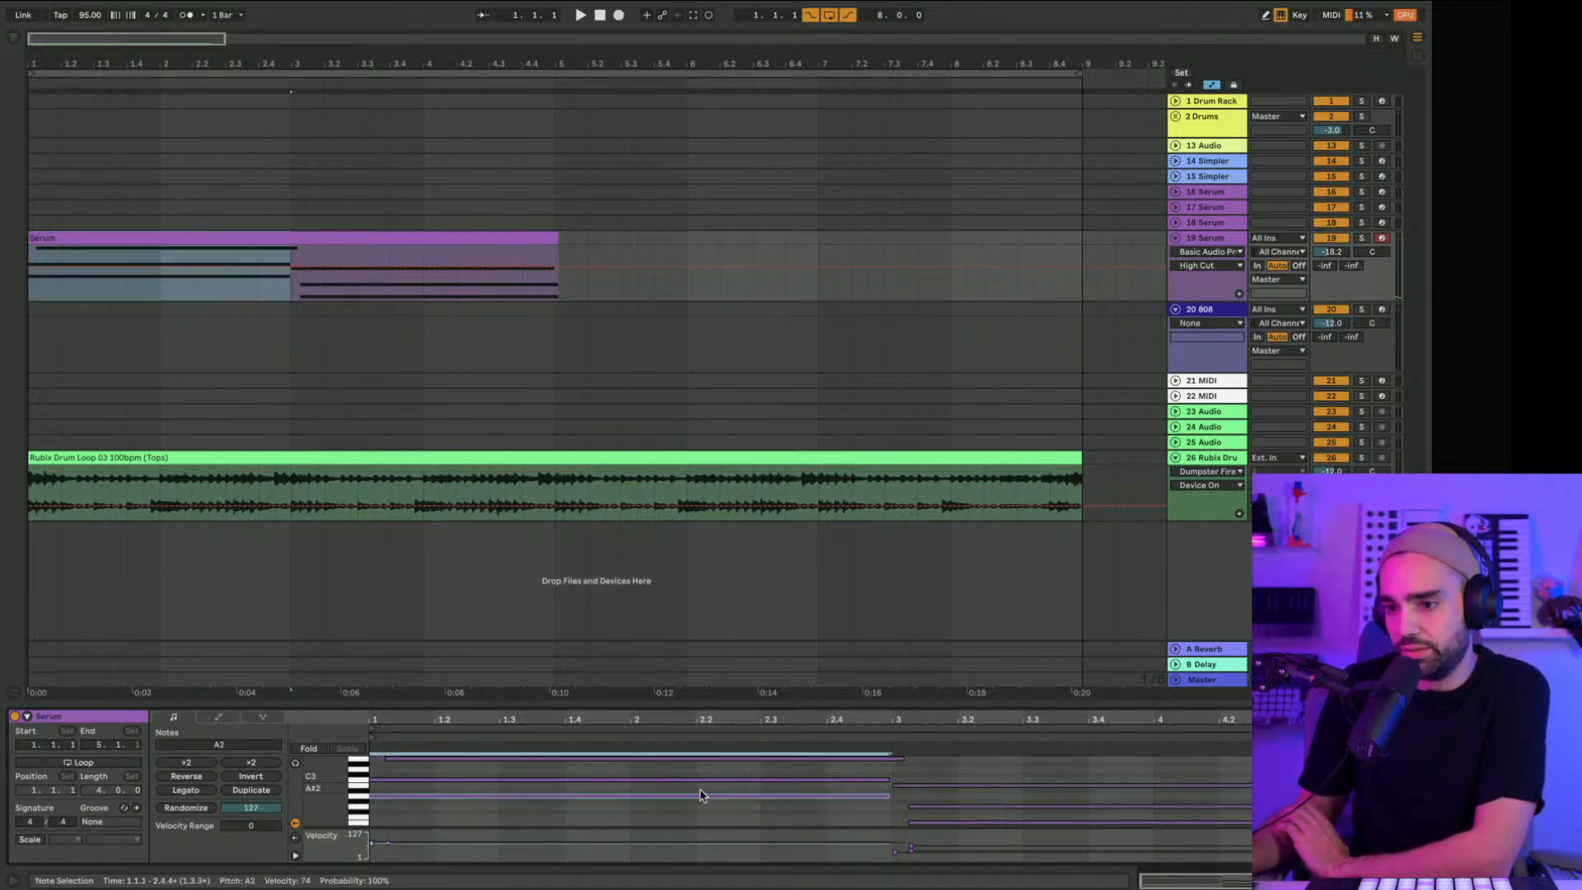
pyautogui.moveTo(707, 771); pyautogui.dragTo(723, 729)
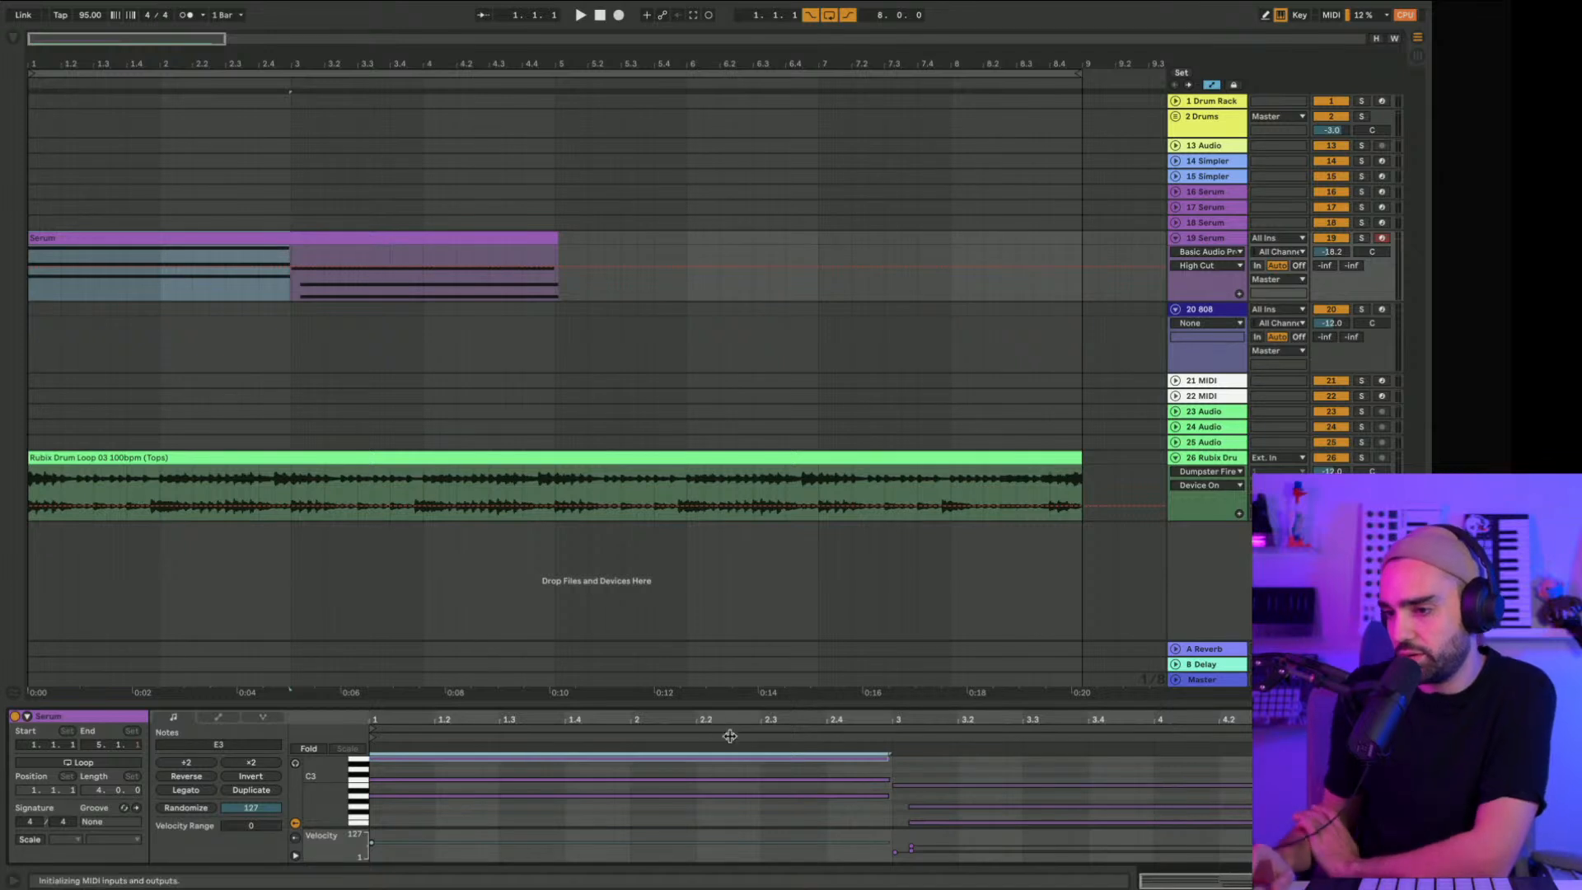
# Step: Align the second chord's notes in the Serum clip to start at bar 3 and end together by bar 5, and play the result
pyautogui.click(916, 797)
pyautogui.moveTo(915, 797); pyautogui.dragTo(924, 826)
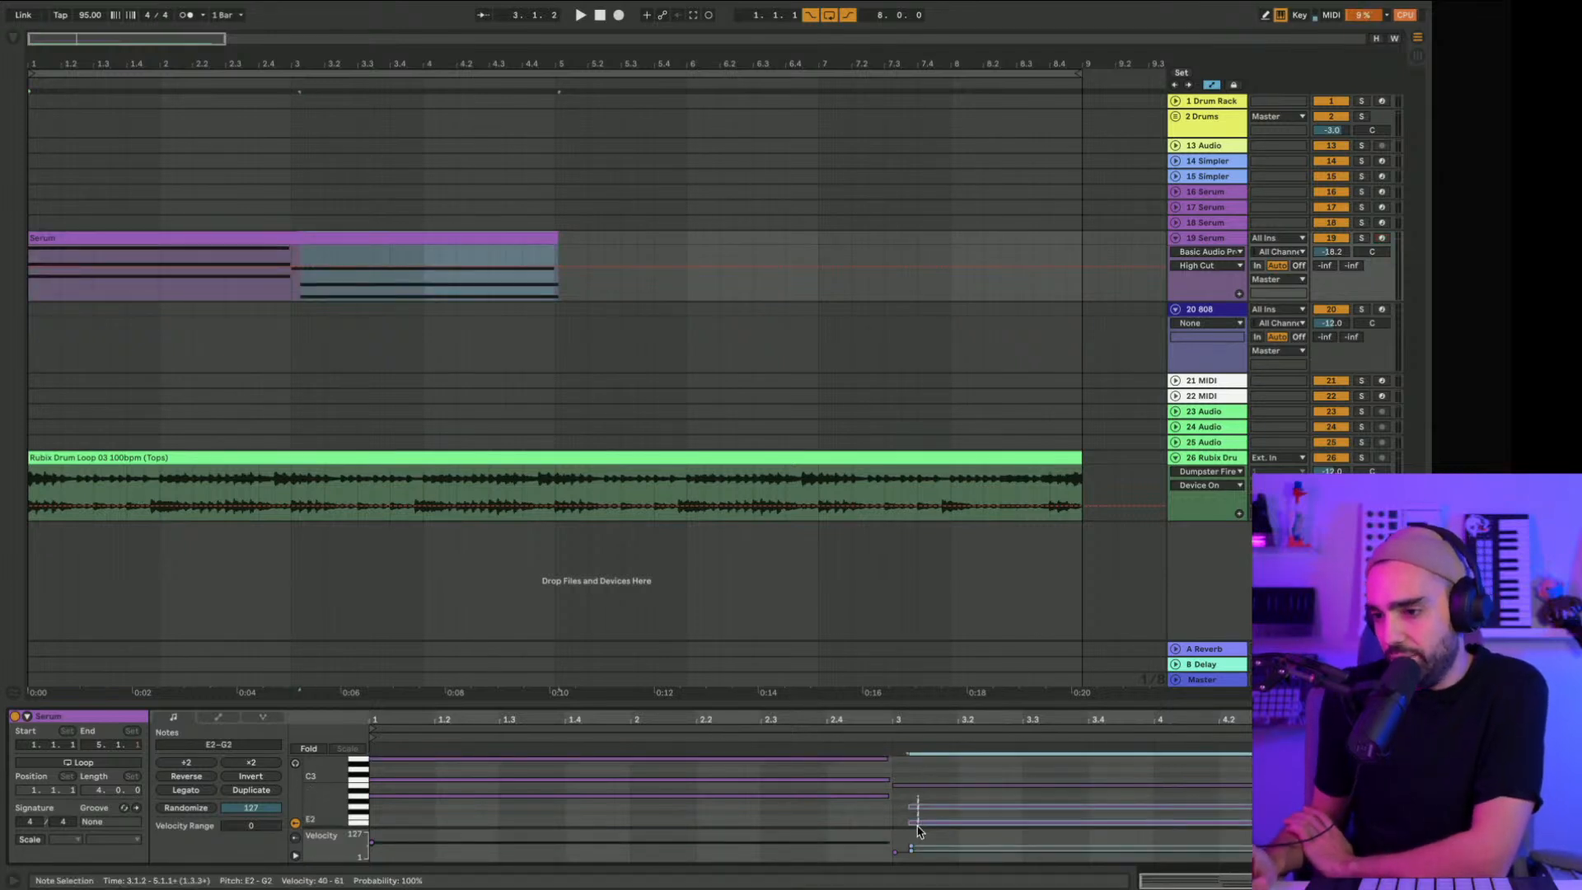
pyautogui.hotkey('shift', 'Tab')
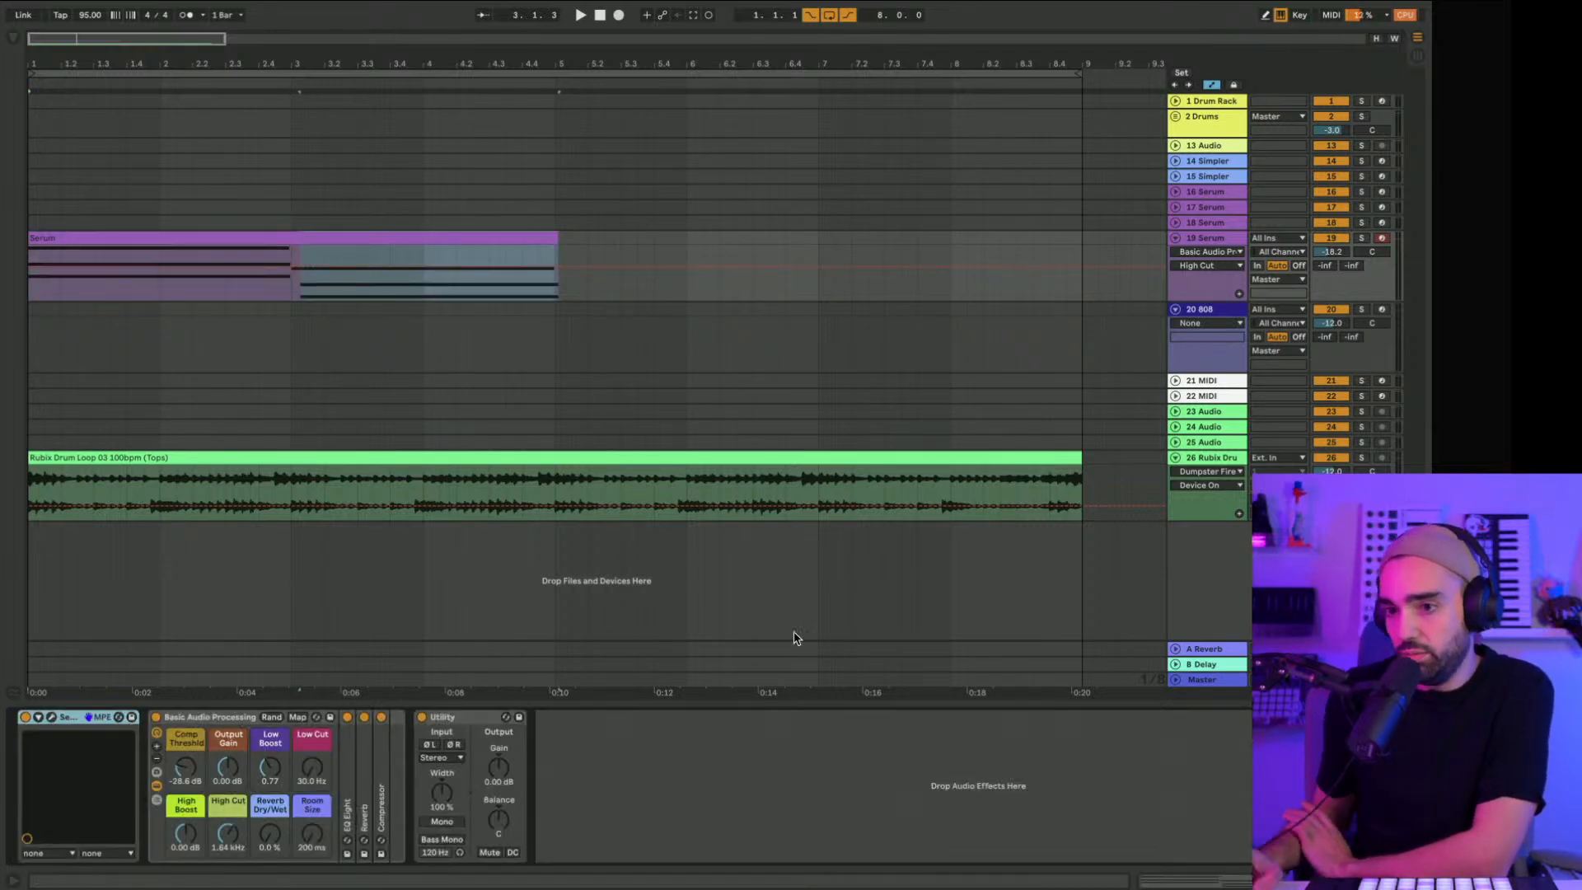
pyautogui.hotkey('shift', 'Tab')
pyautogui.click(933, 806)
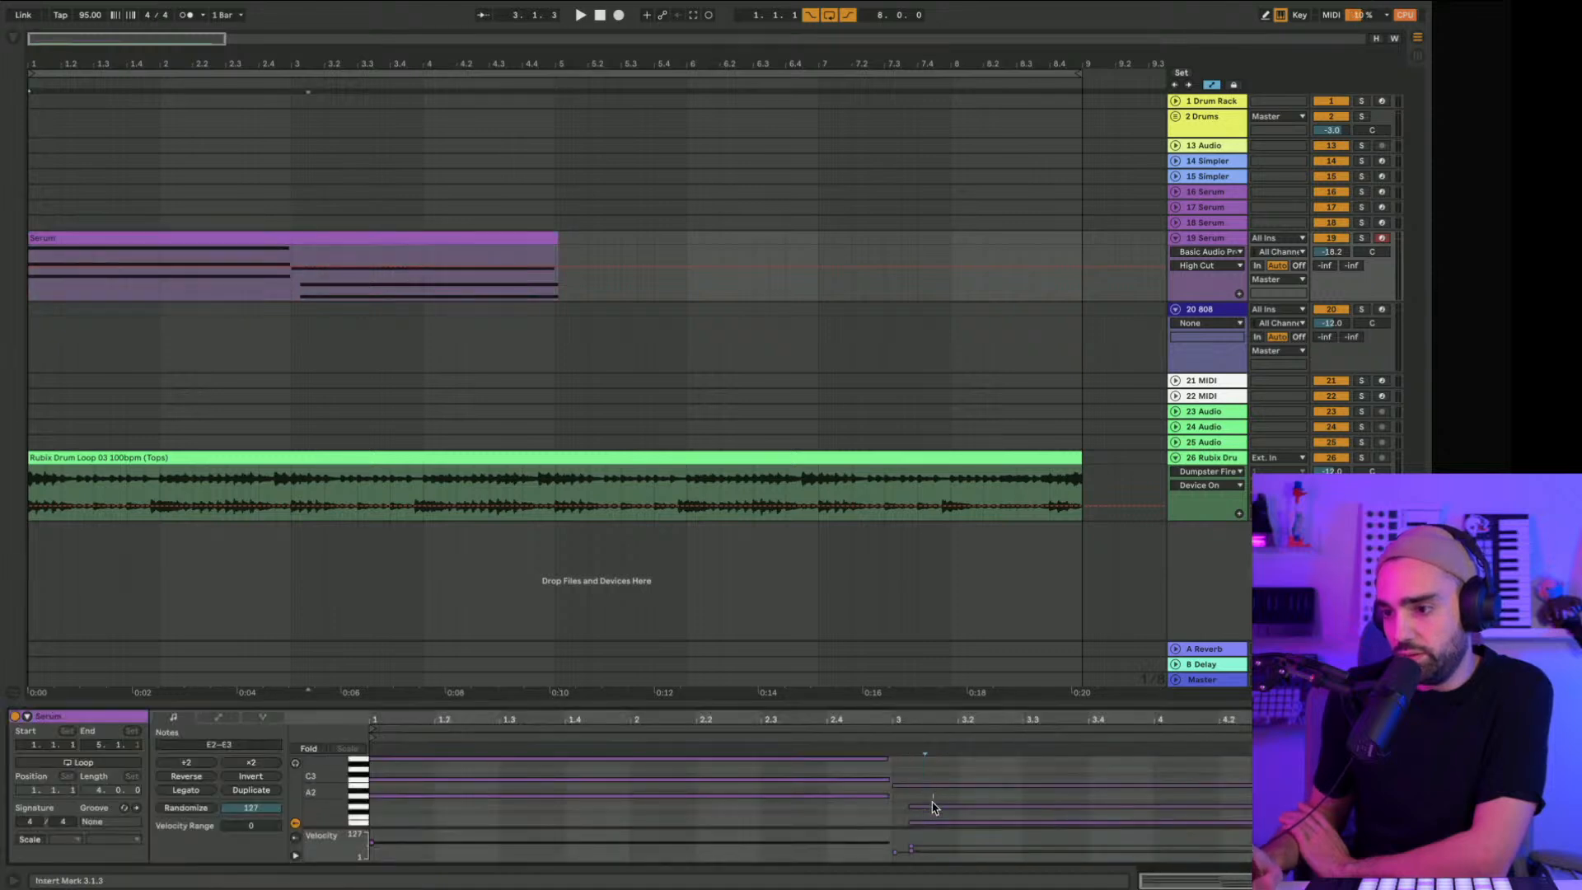
pyautogui.moveTo(933, 806); pyautogui.dragTo(934, 826)
pyautogui.press('space')
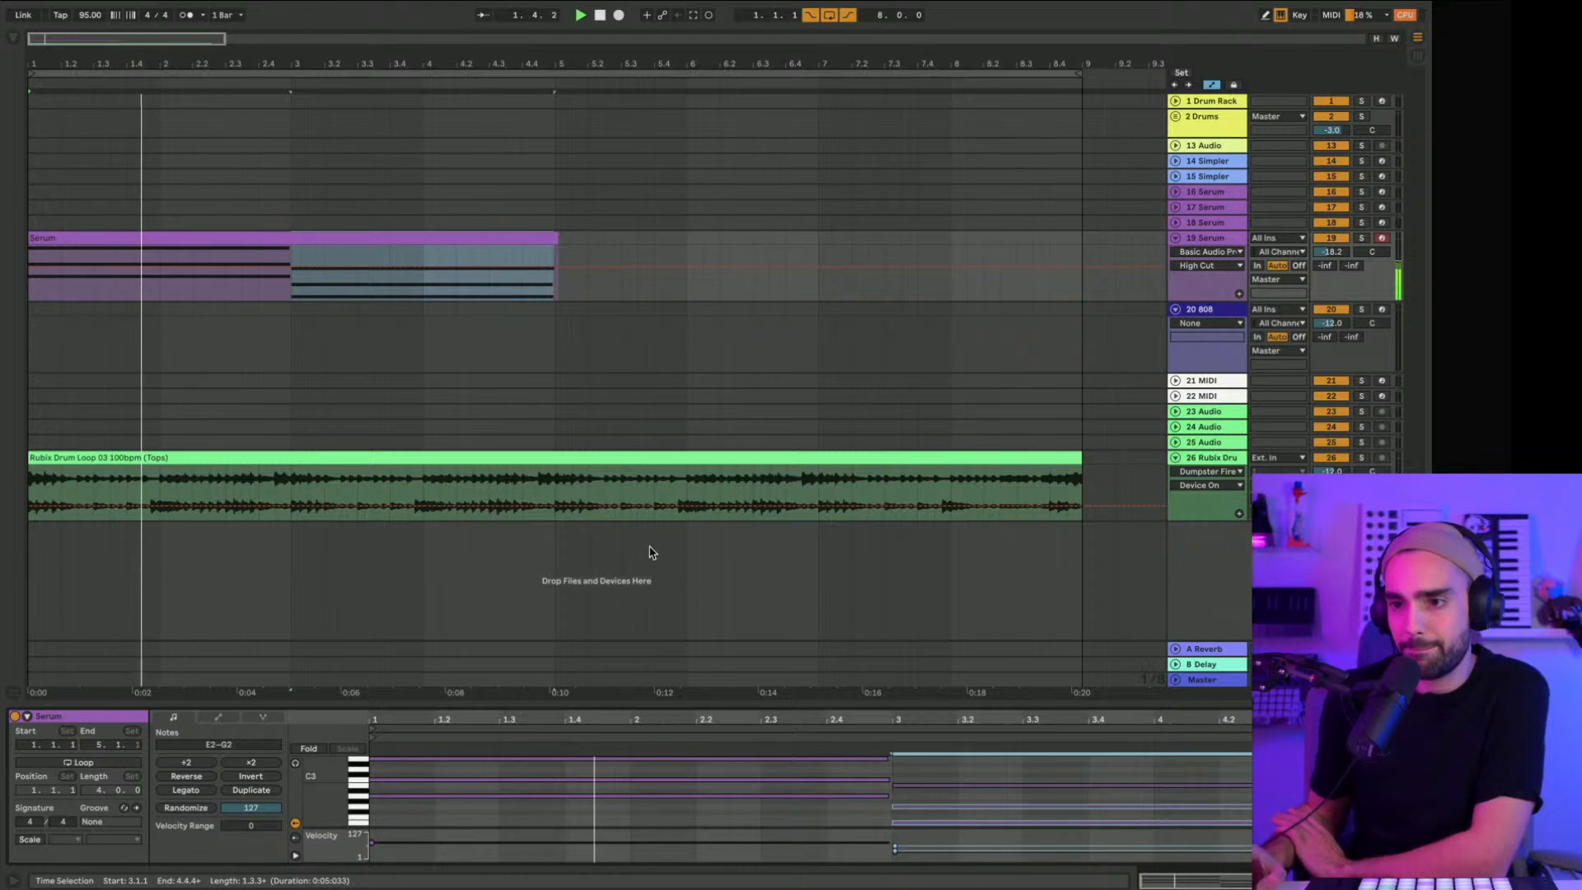
# Step: Duplicate the four-bar Serum clip on track 19 into bars 5 to 8 and set the track's rack High Cut to 22.0 kHz
pyautogui.click(551, 238)
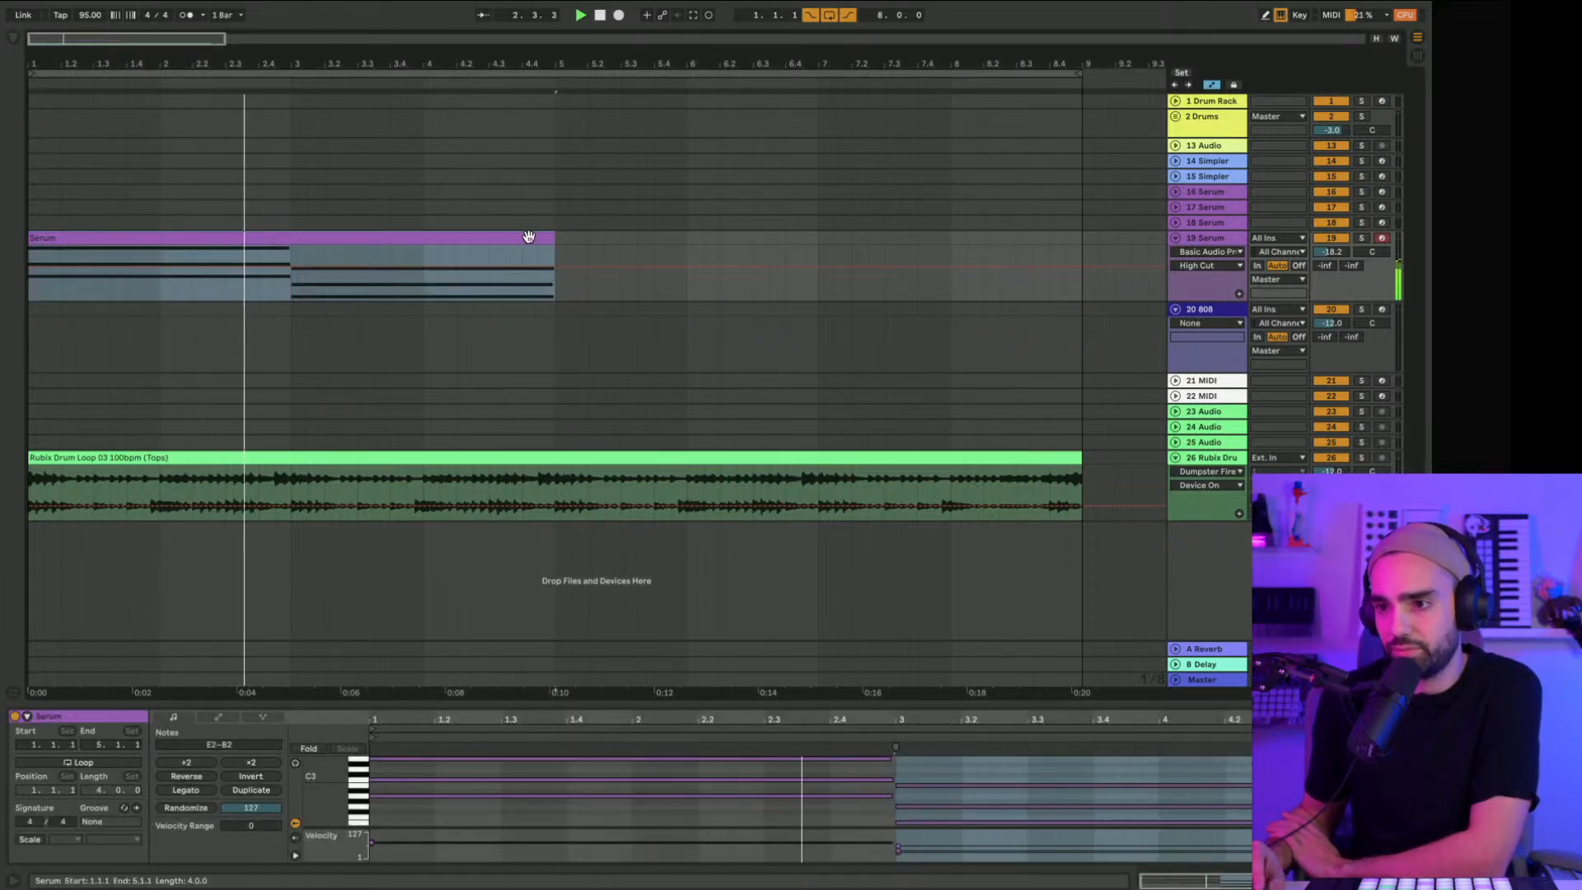
pyautogui.hotkey('ctrl', 'd')
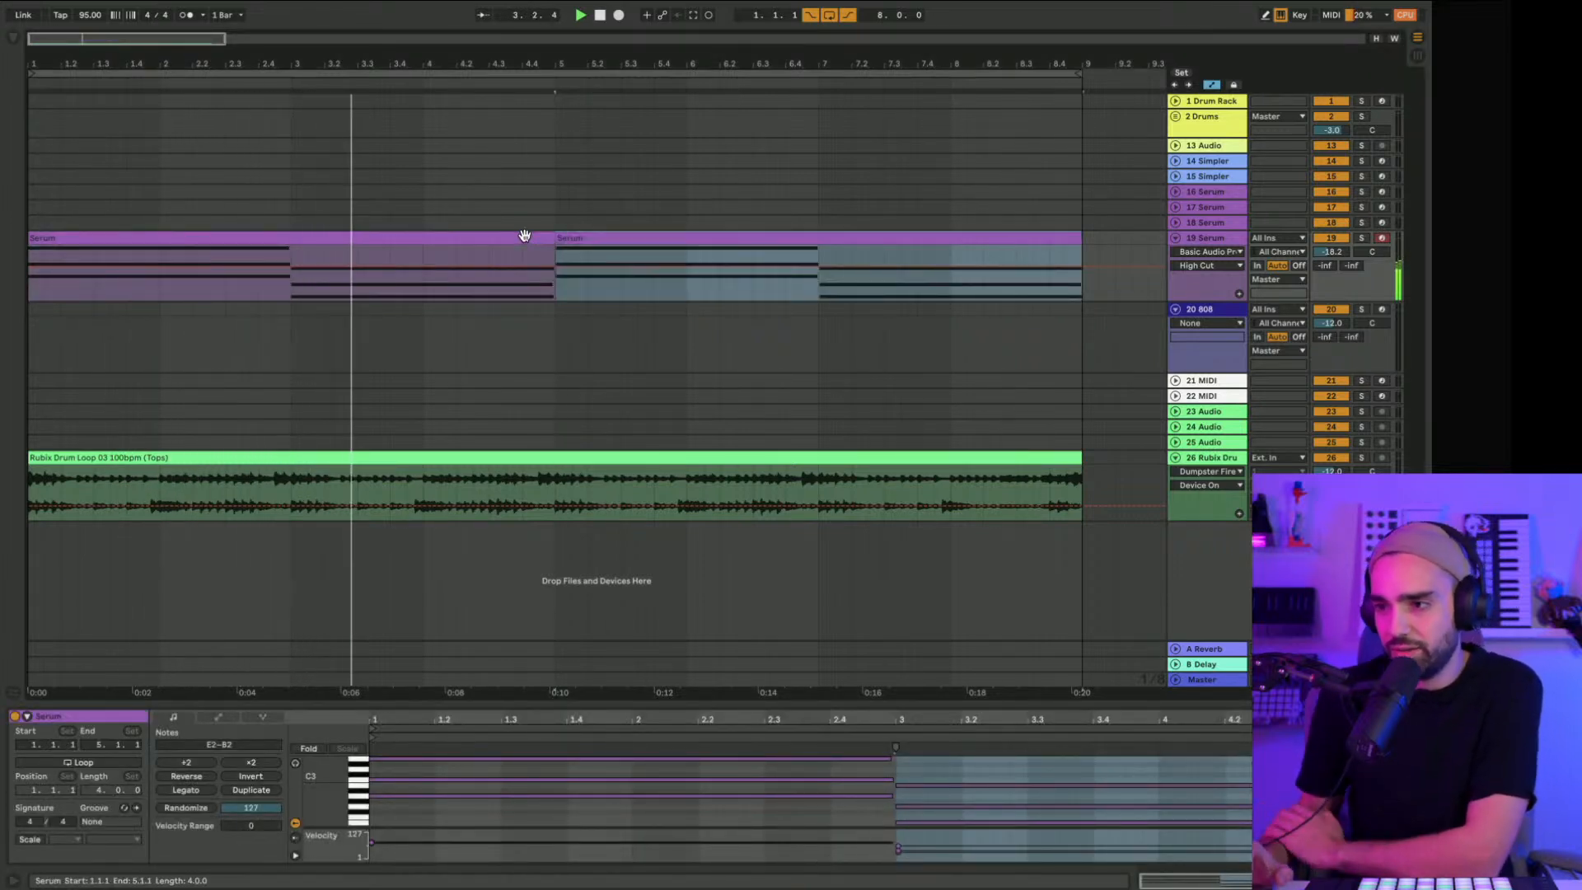
pyautogui.click(1207, 222)
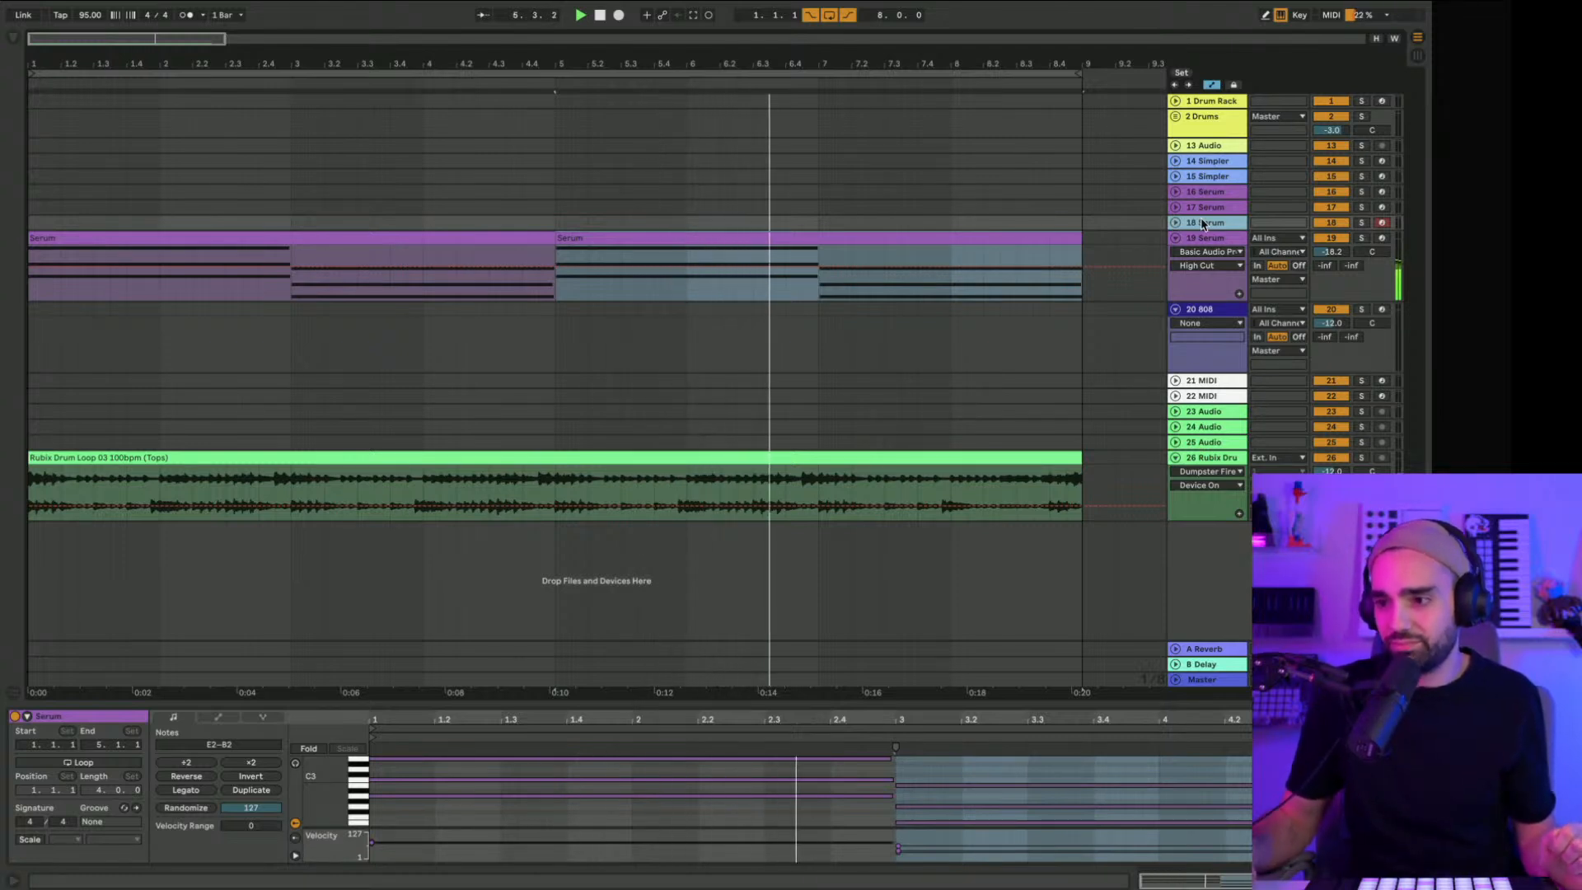
pyautogui.click(1199, 239)
pyautogui.click(1196, 244)
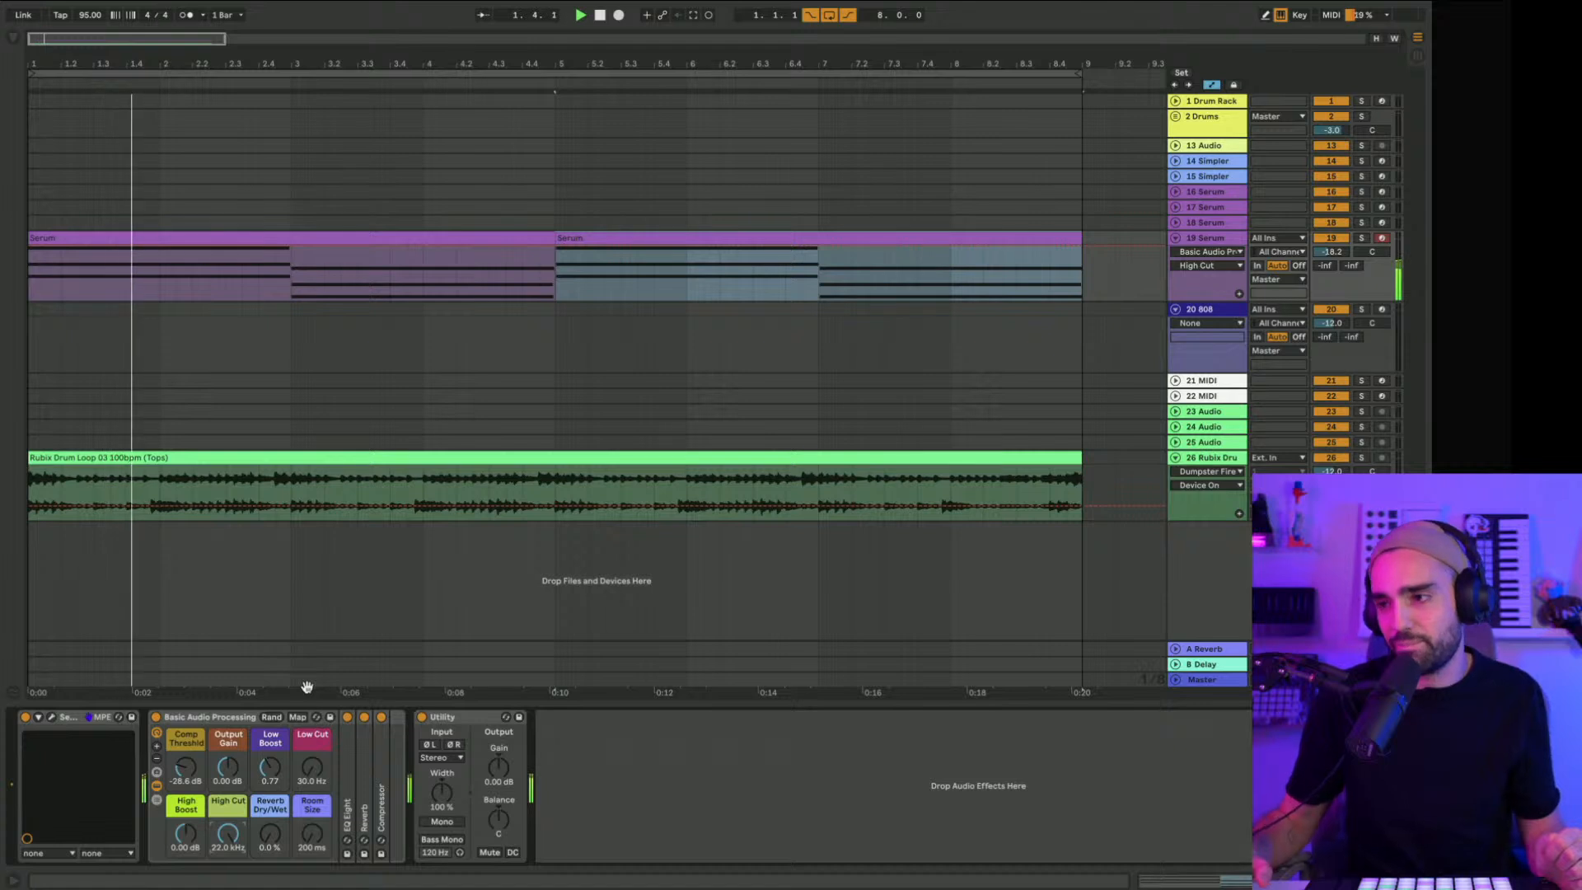
# Step: Load the Lead_01_nocturne preset from the outrun_ep.1_soundset user folder into Serum on track 18 and try it over the loop
pyautogui.click(1215, 224)
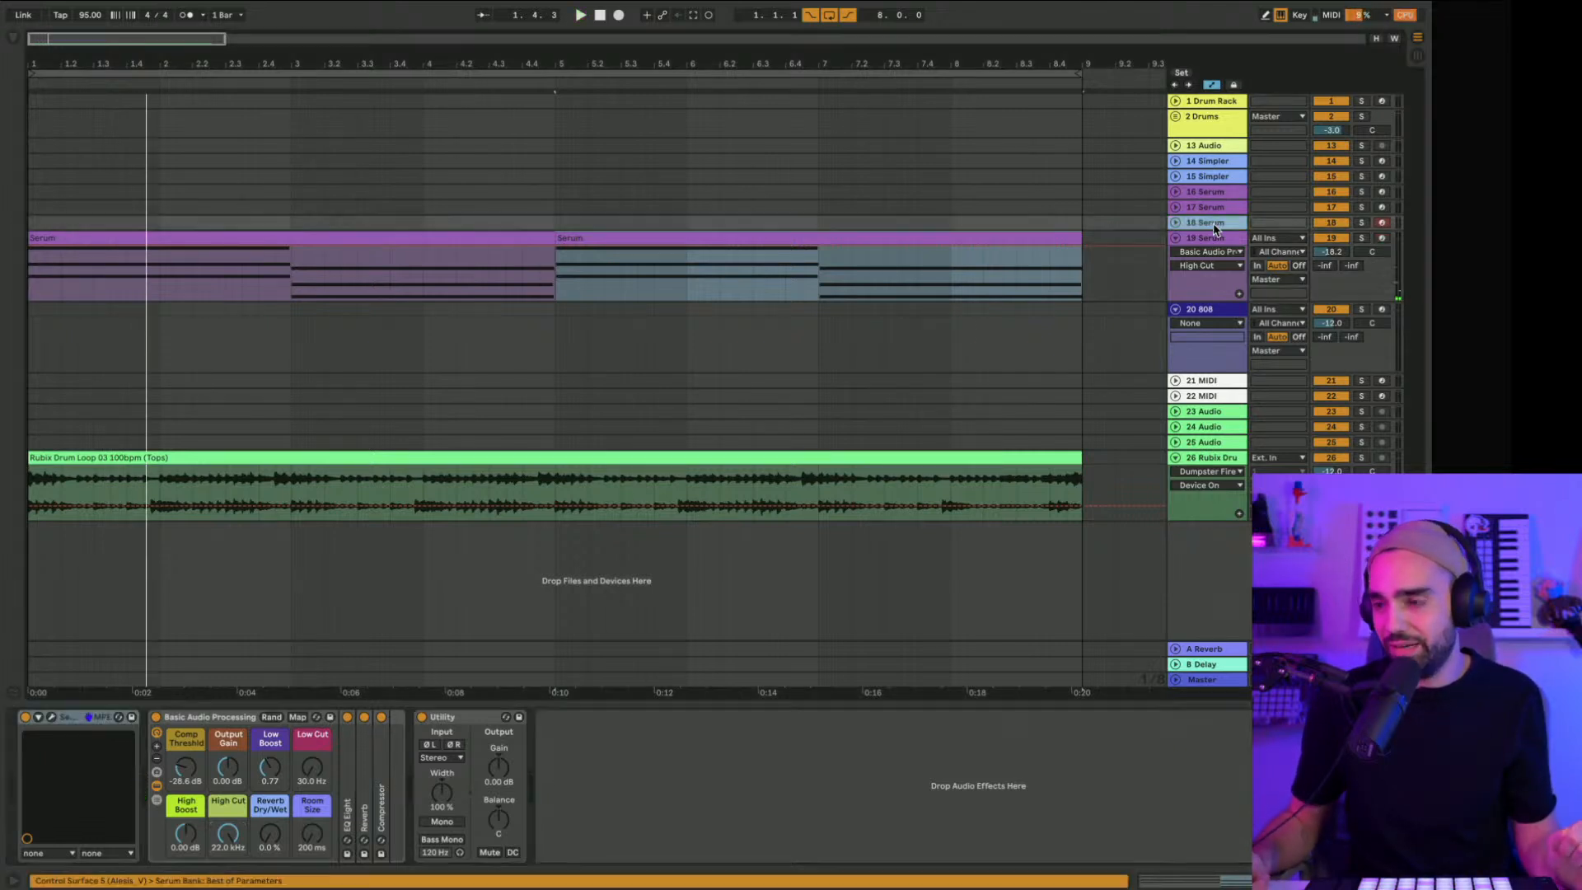
pyautogui.click(1175, 223)
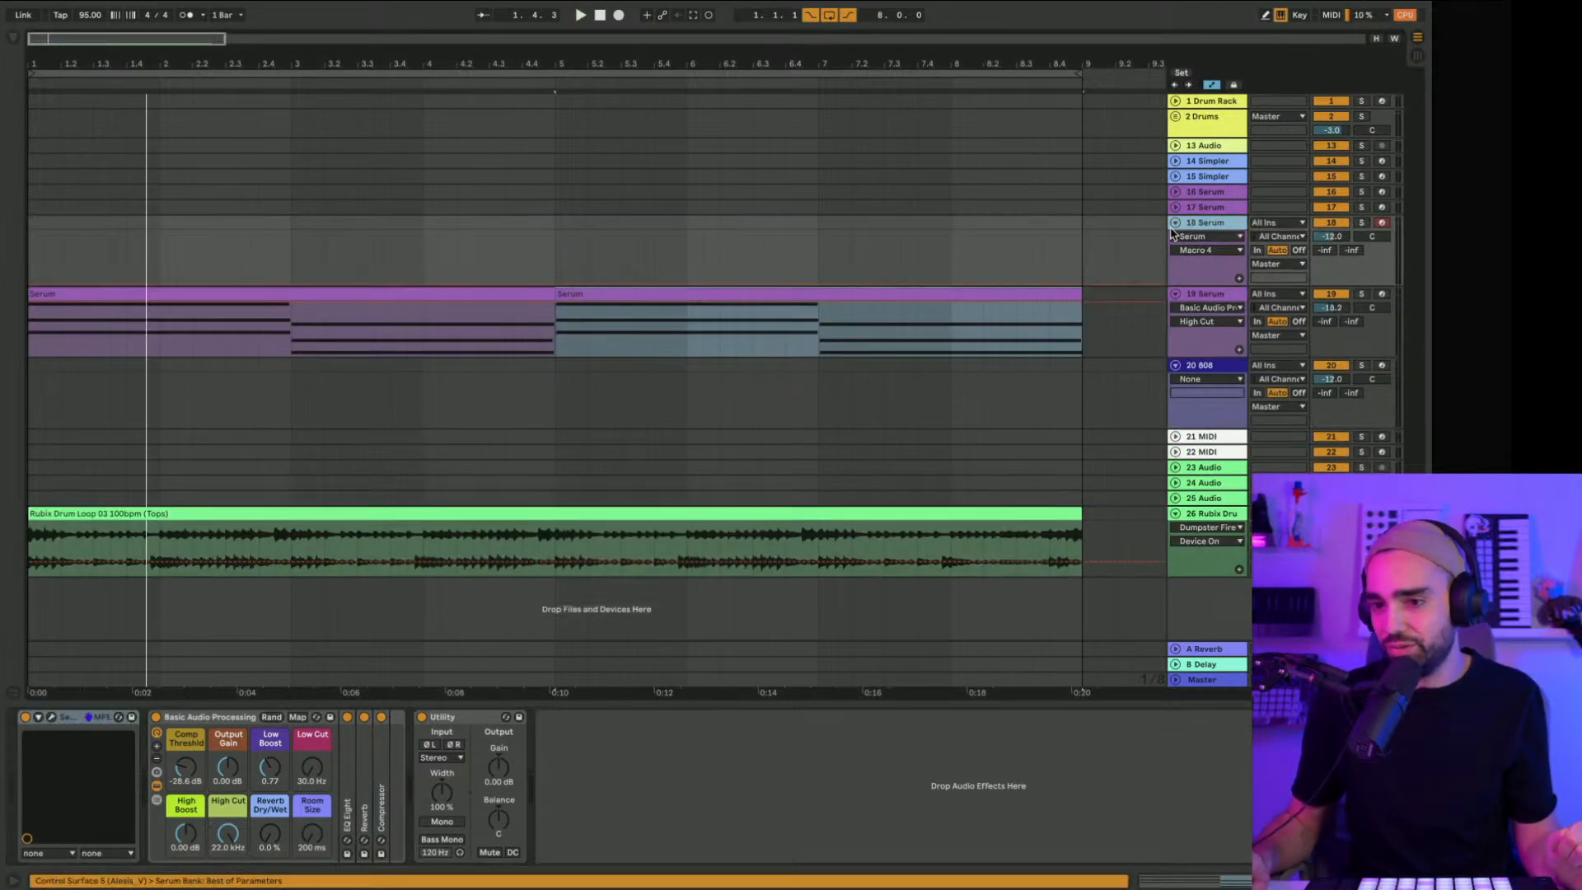
pyautogui.click(51, 718)
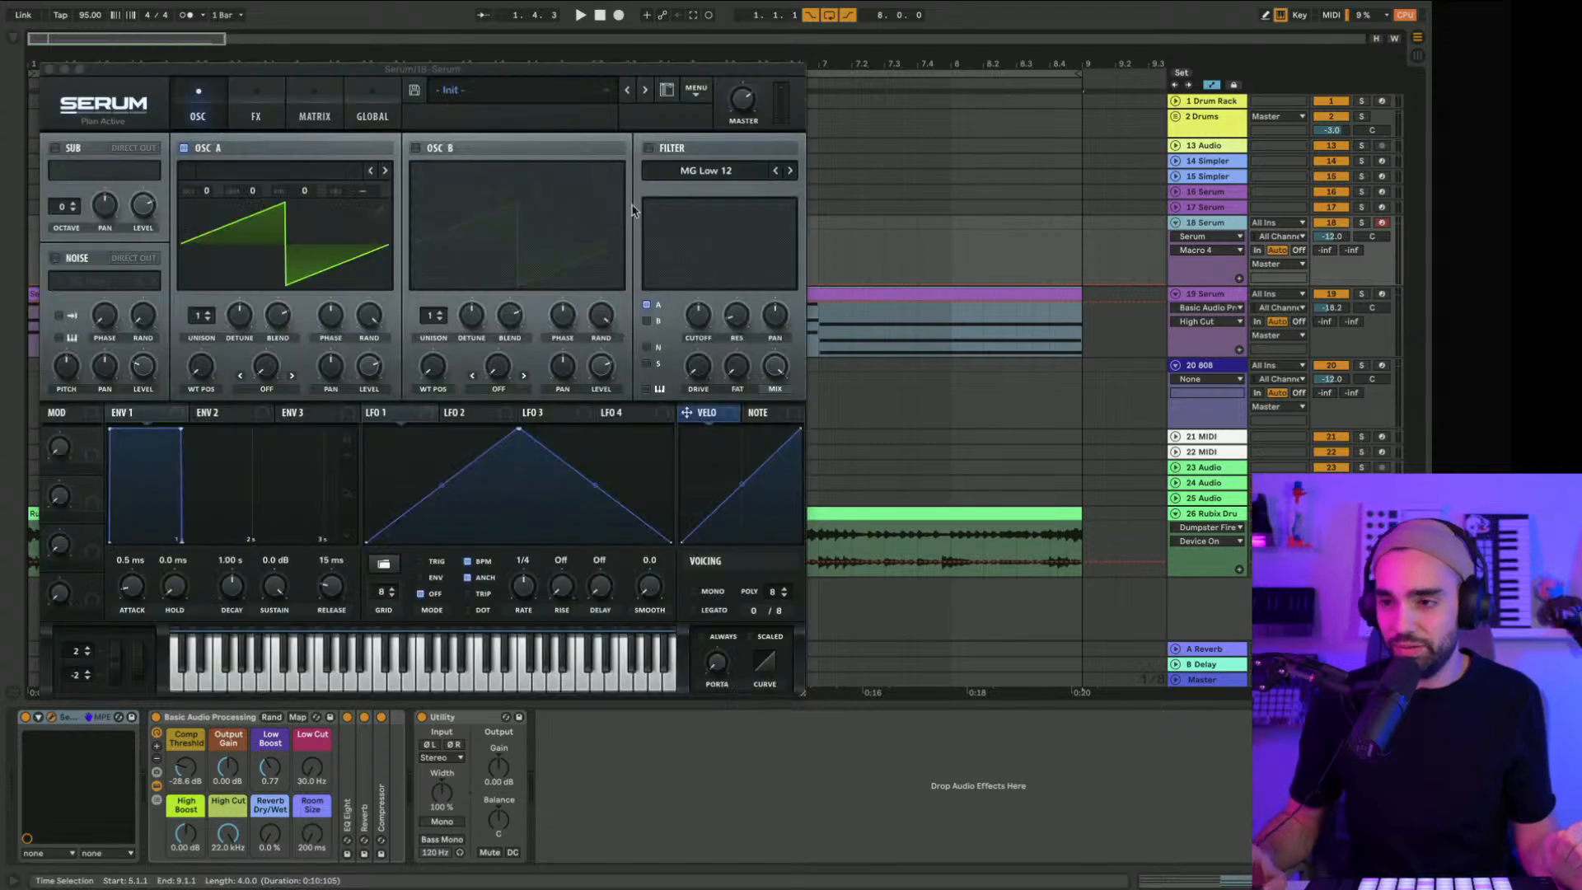
pyautogui.click(554, 90)
pyautogui.moveTo(513, 155)
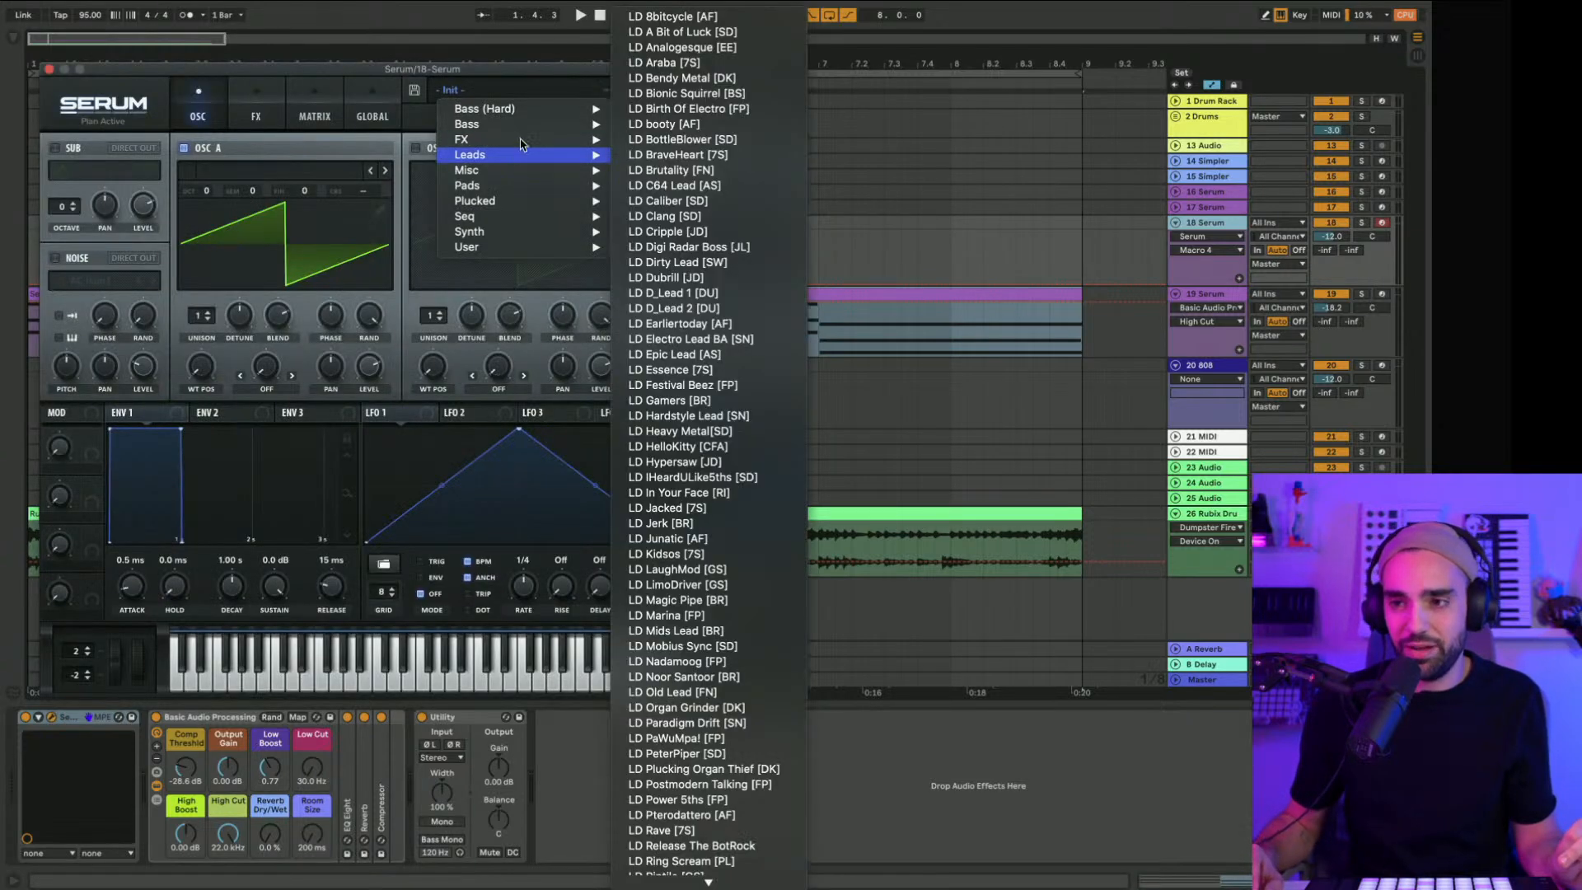
pyautogui.moveTo(510, 249)
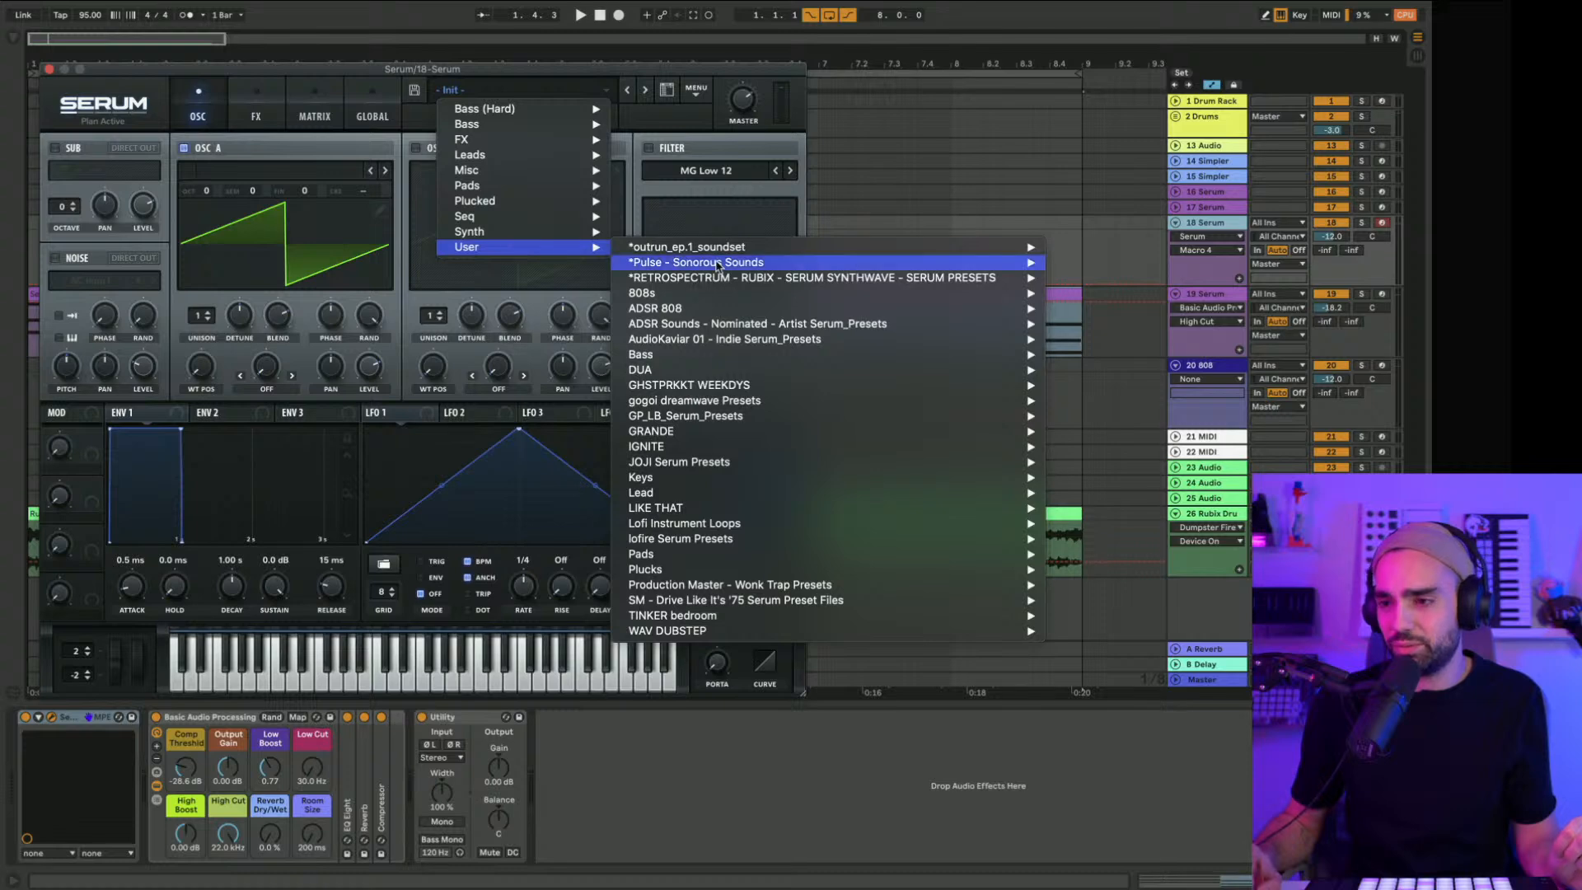
pyautogui.moveTo(714, 280)
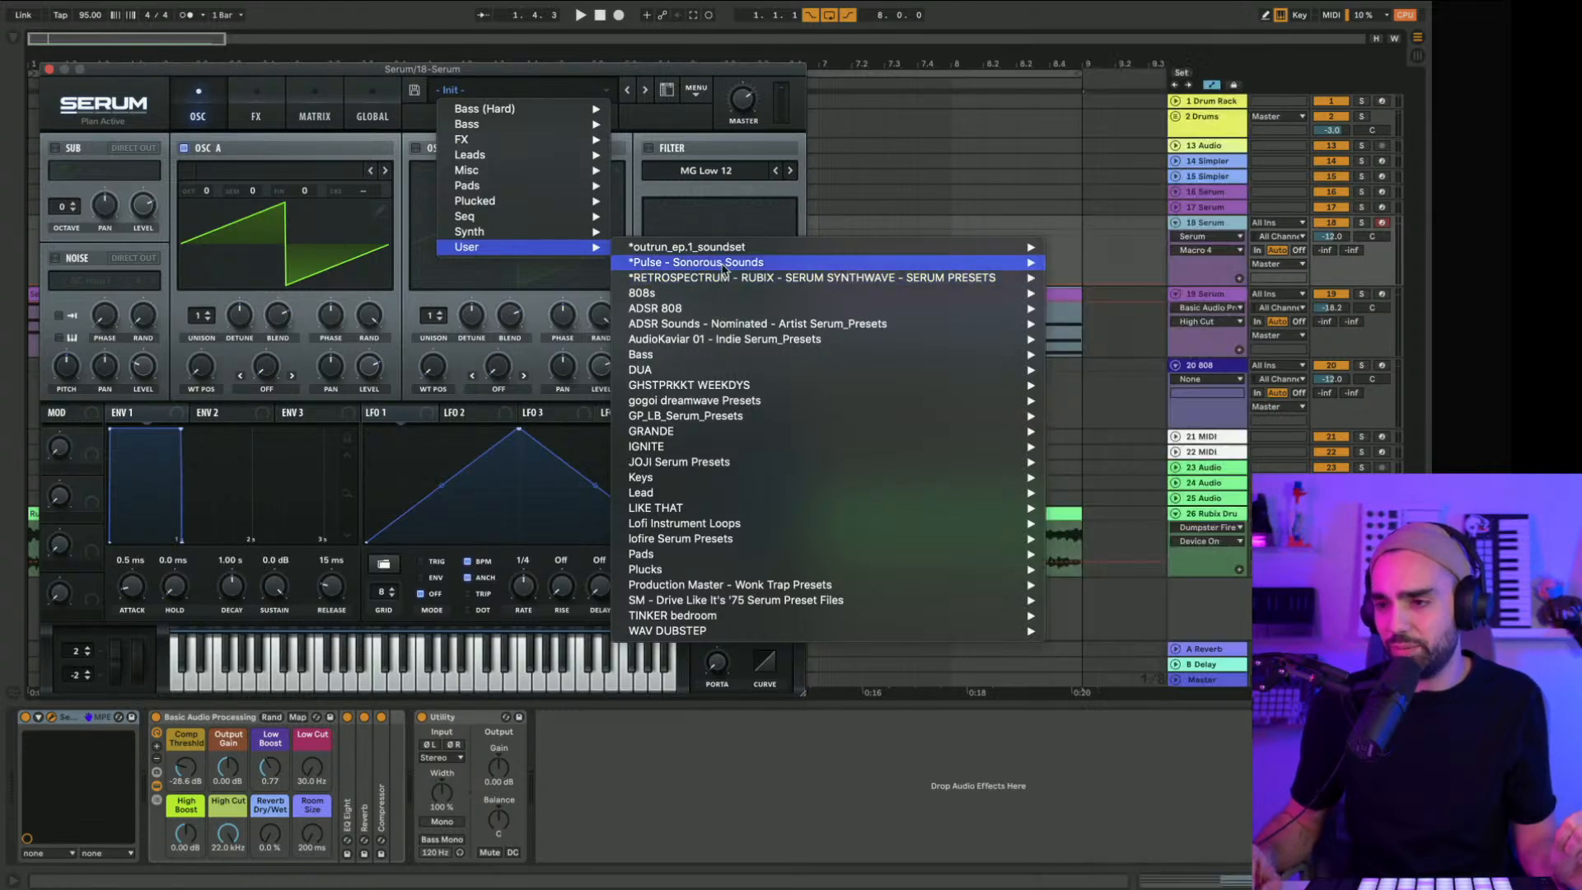
pyautogui.moveTo(722, 254)
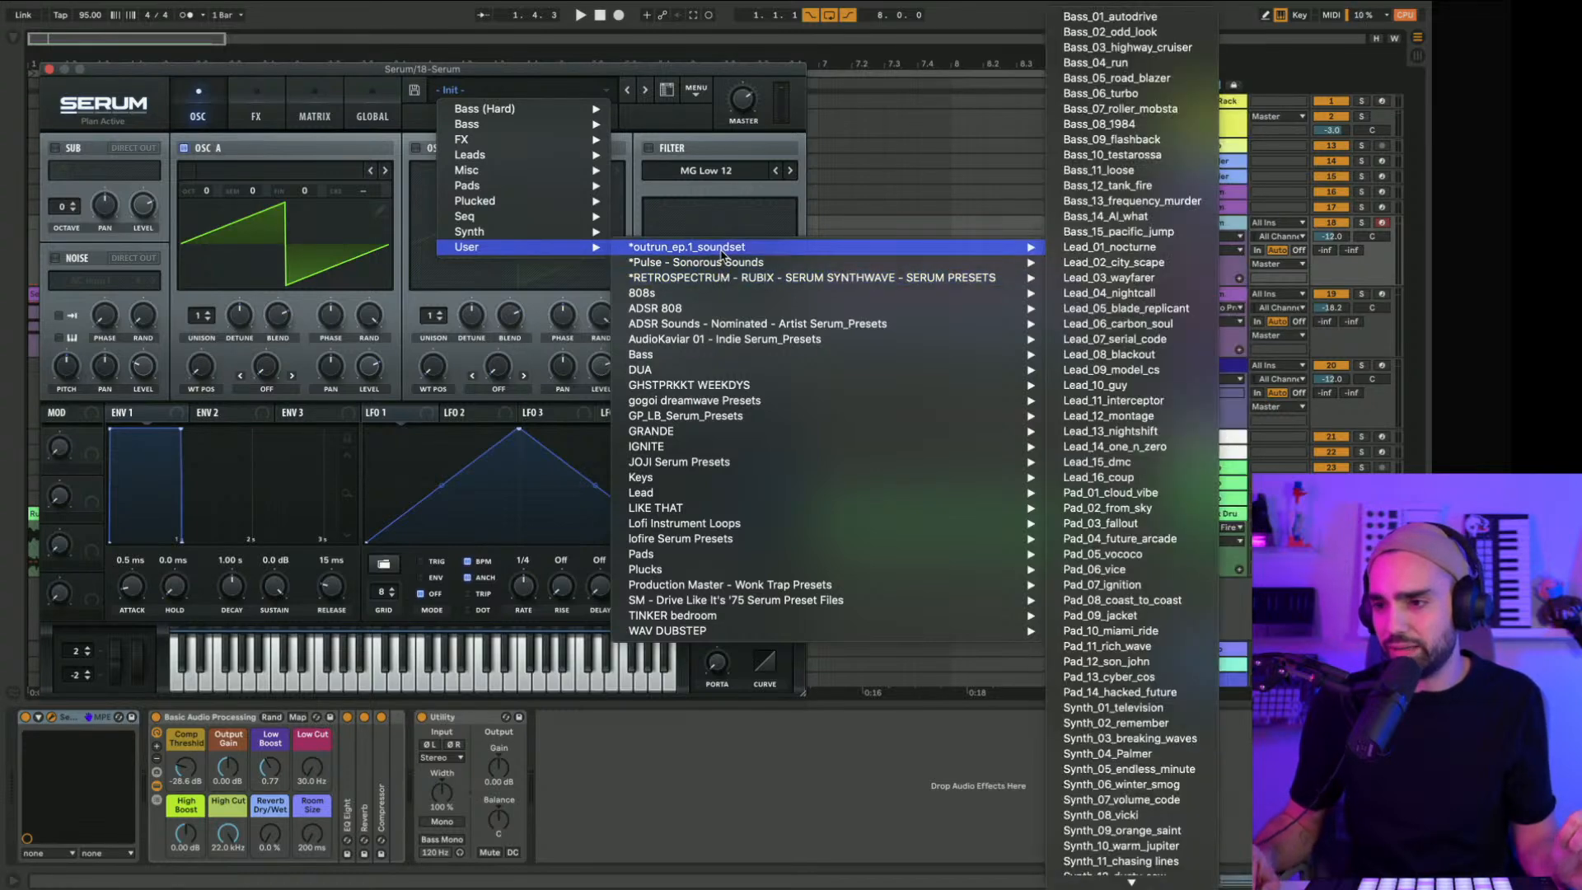
pyautogui.click(1192, 251)
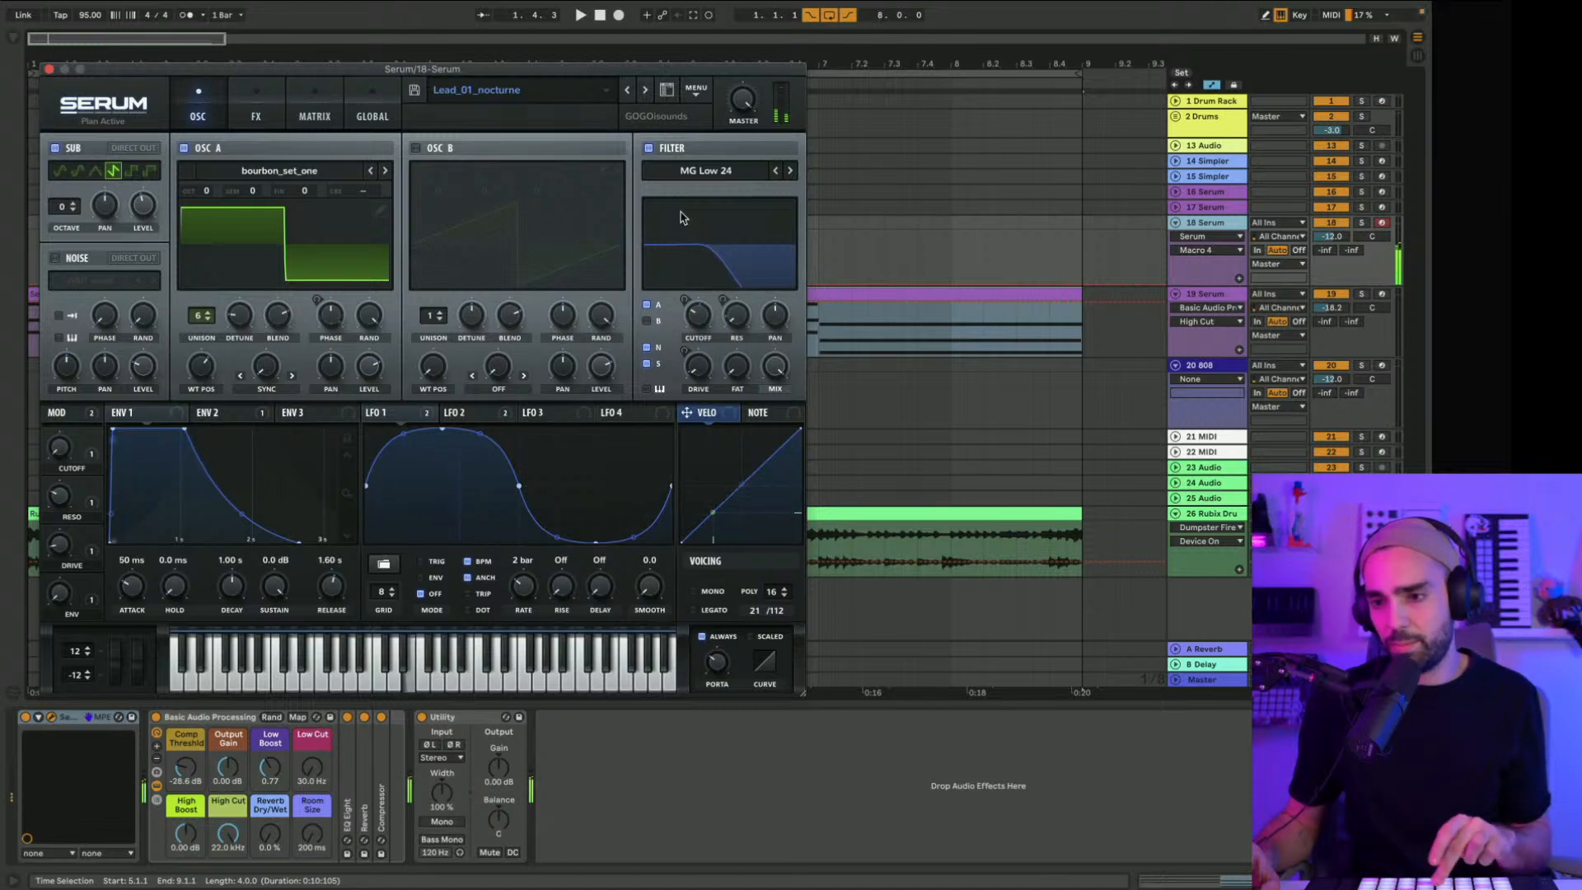
pyautogui.press('space')
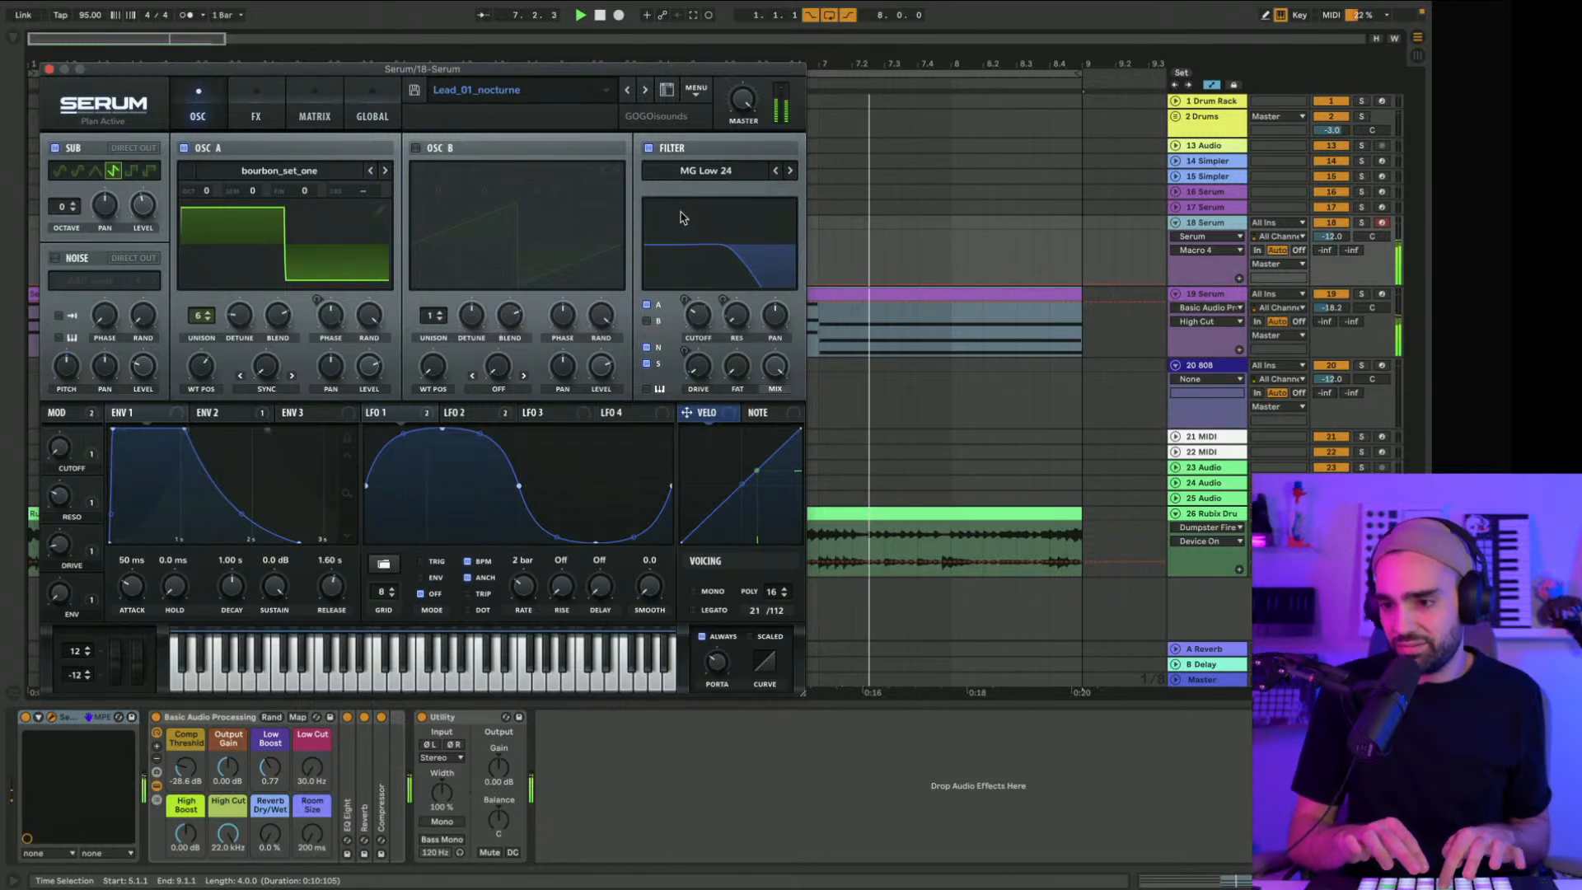
# Step: Compare the neighbouring lead presets on track 18, choose Lead_03_wayfarer, and set the track volume to -15.3 dB
pyautogui.click(647, 91)
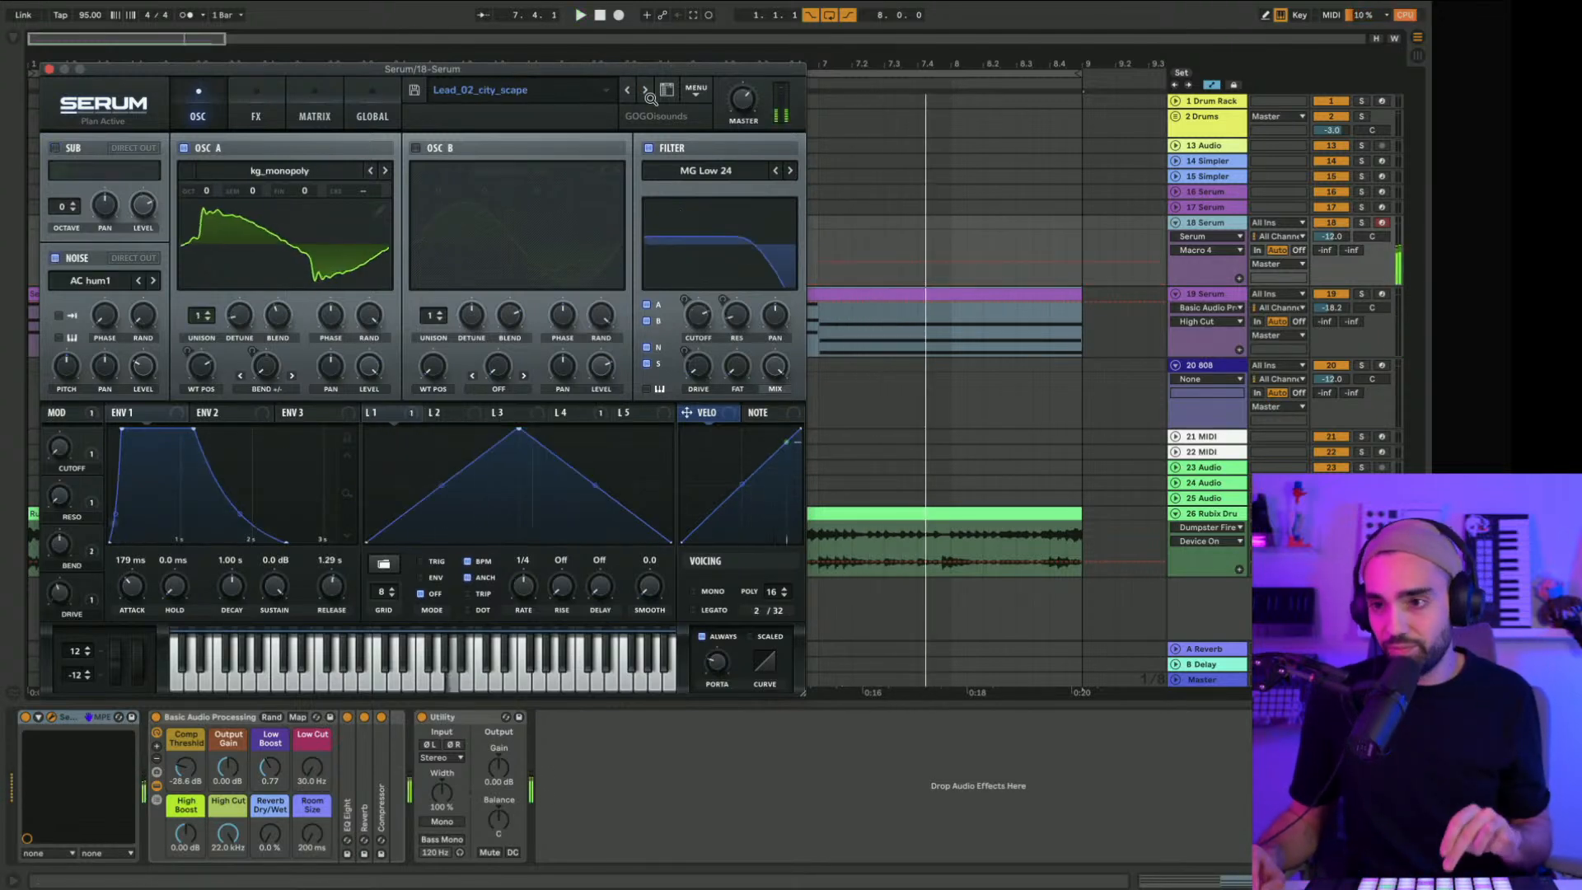
pyautogui.click(646, 93)
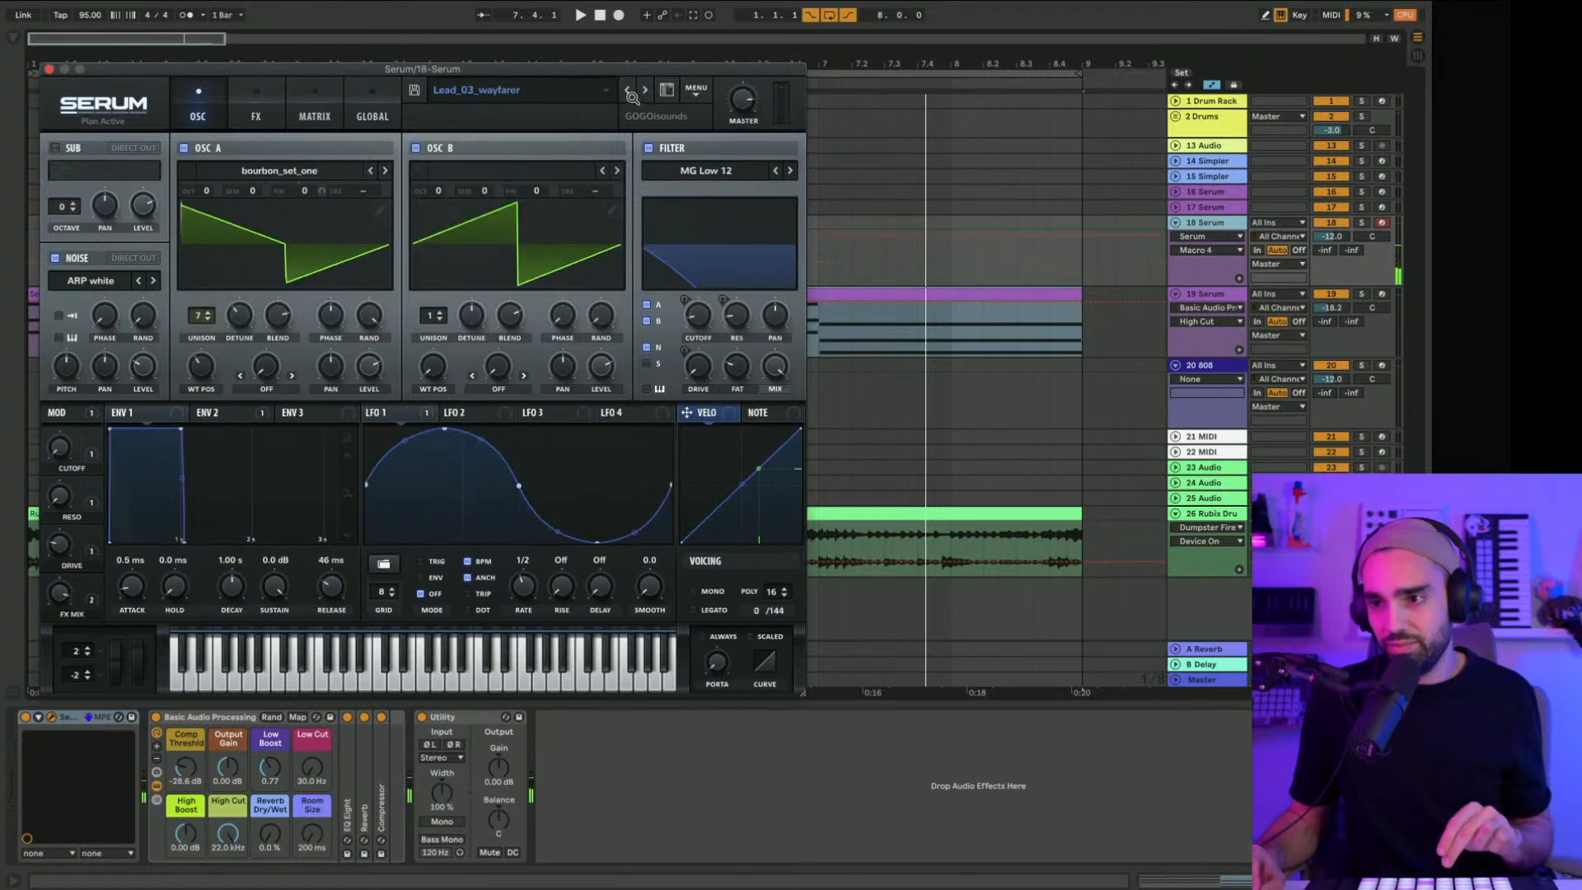
pyautogui.click(628, 93)
pyautogui.press('space')
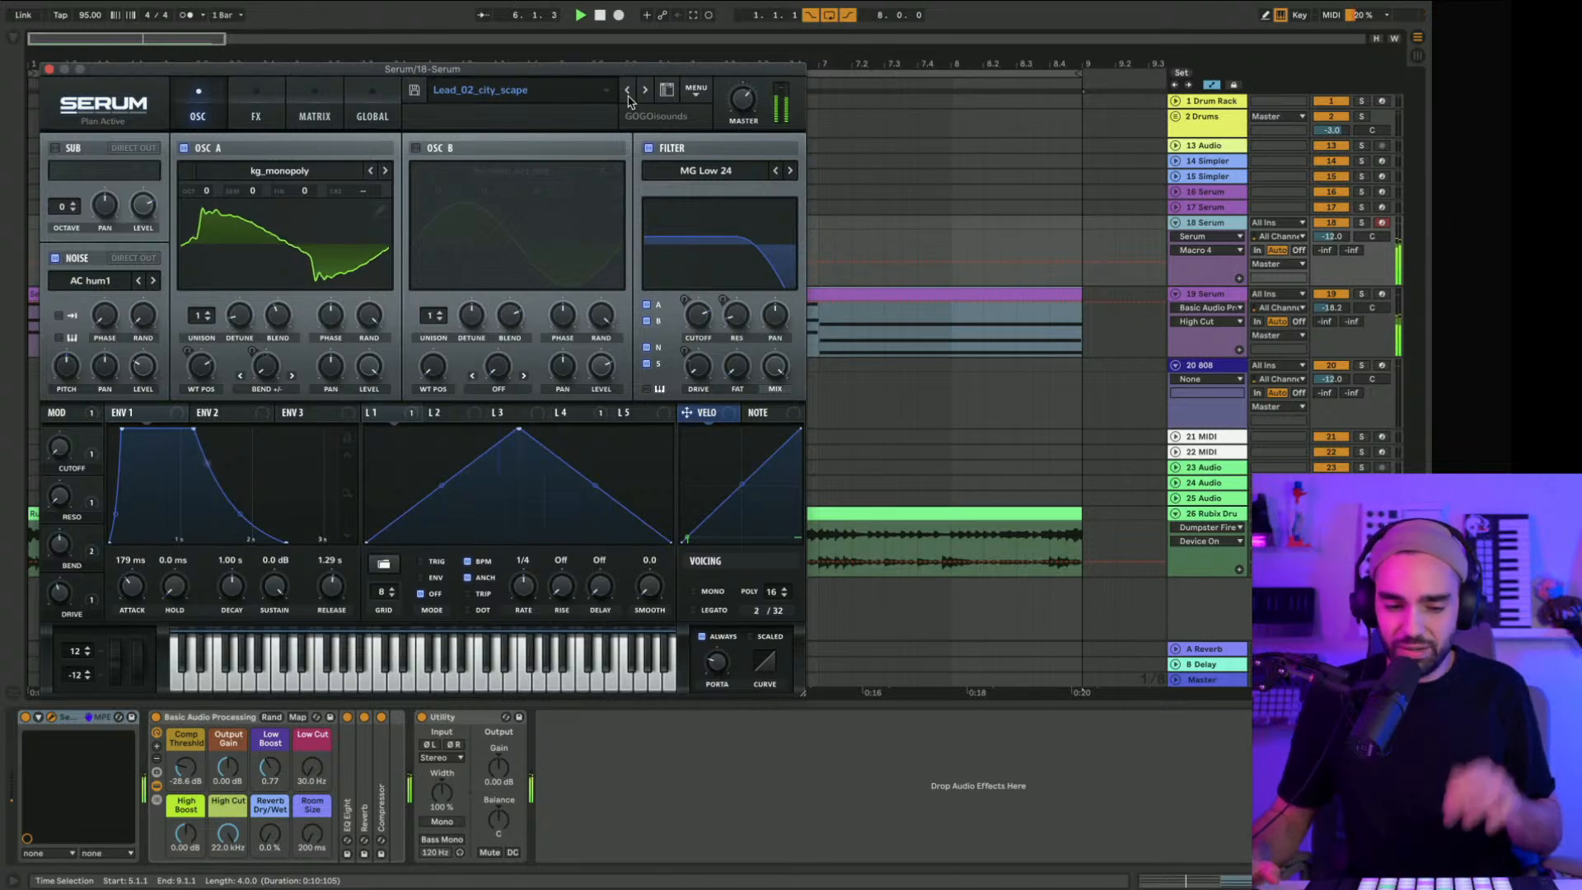
pyautogui.click(628, 96)
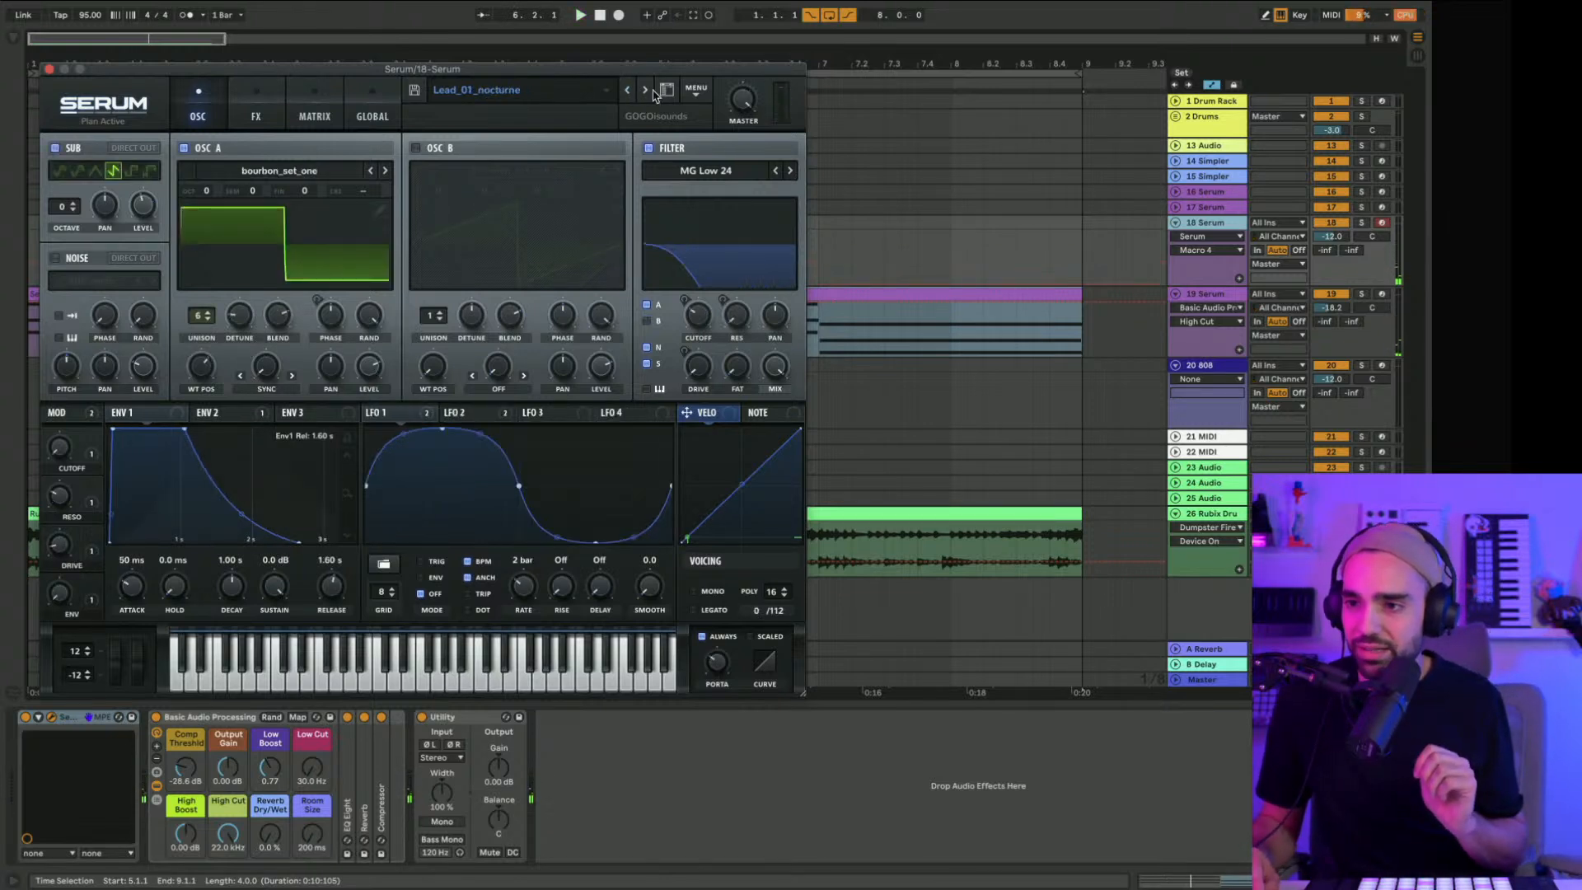
pyautogui.click(645, 91)
pyautogui.click(645, 90)
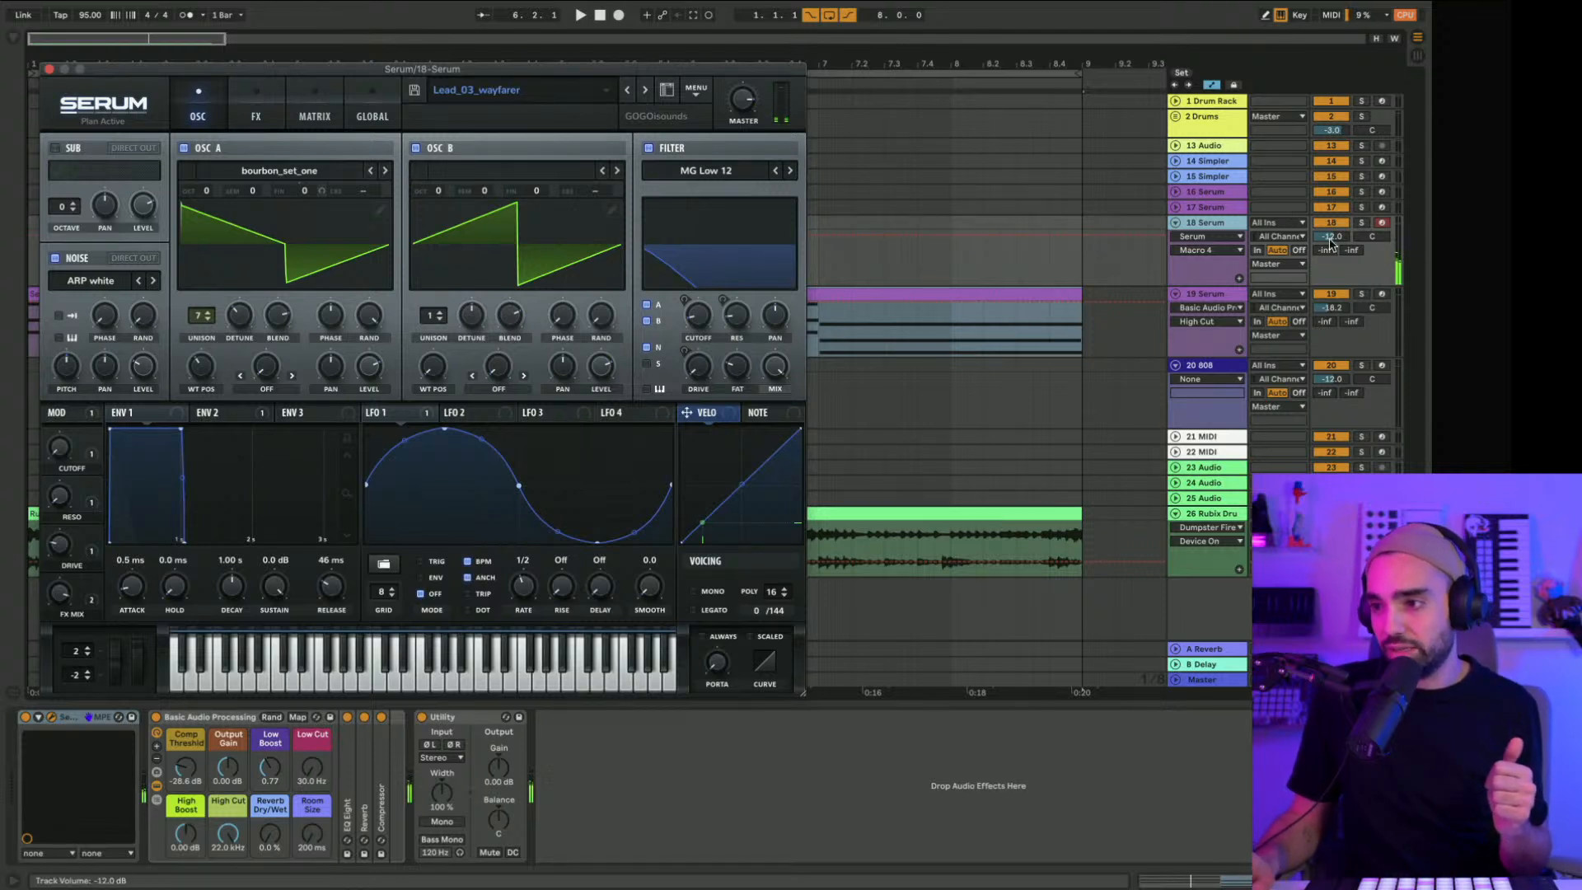
pyautogui.moveTo(1331, 236); pyautogui.dragTo(1332, 245)
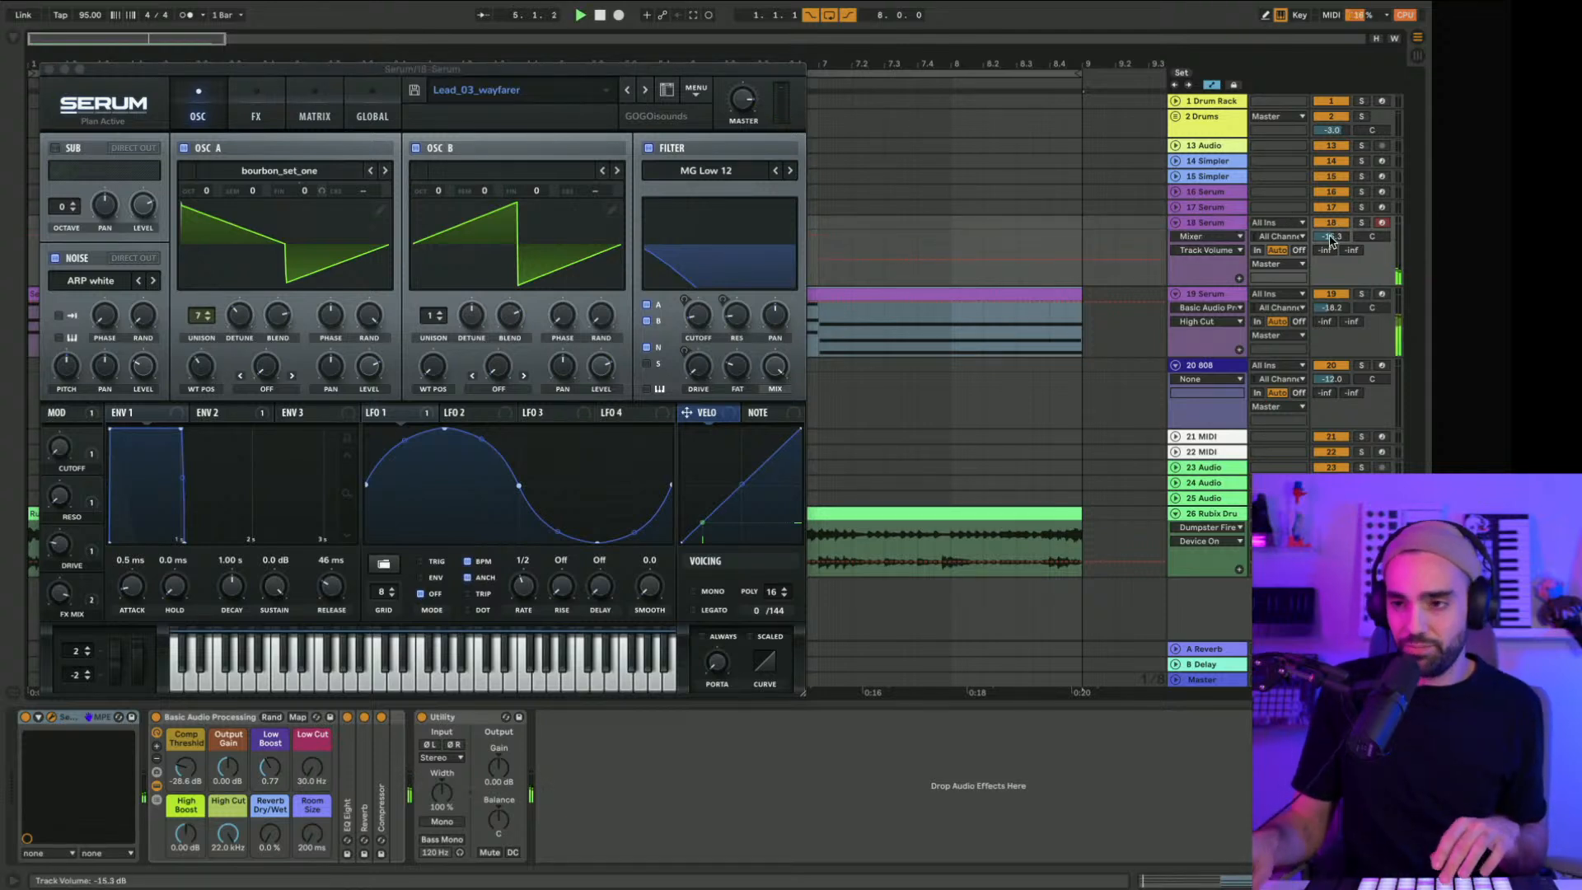
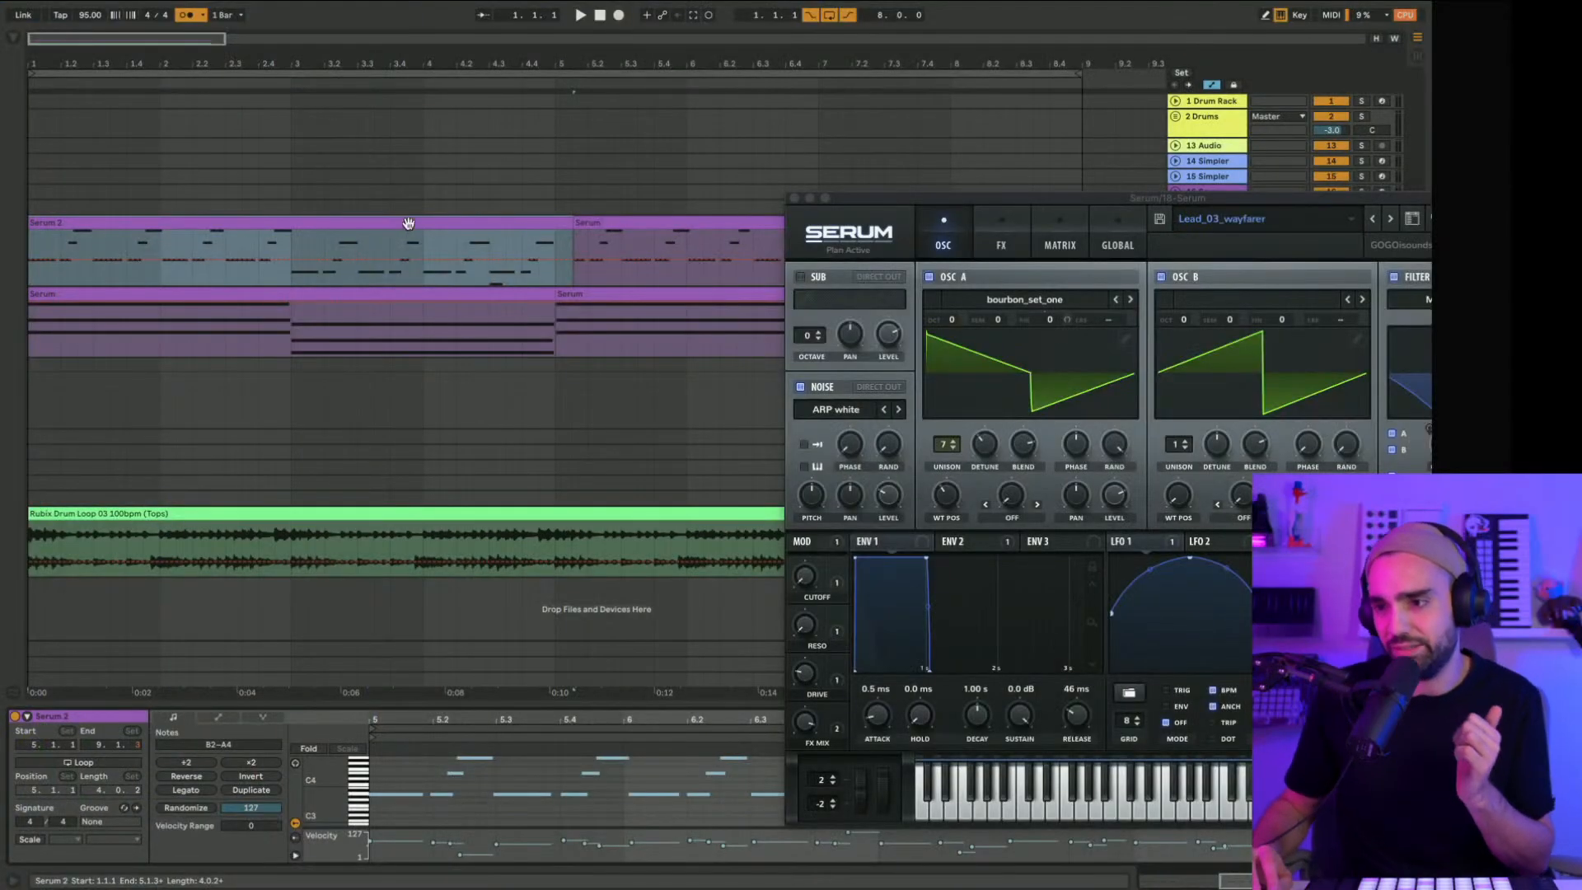
# Step: Close the Serum window, delete the second recorded clip on track 18 and trim the Serum 2 clip to end at bar 5
pyautogui.click(794, 199)
pyautogui.click(610, 224)
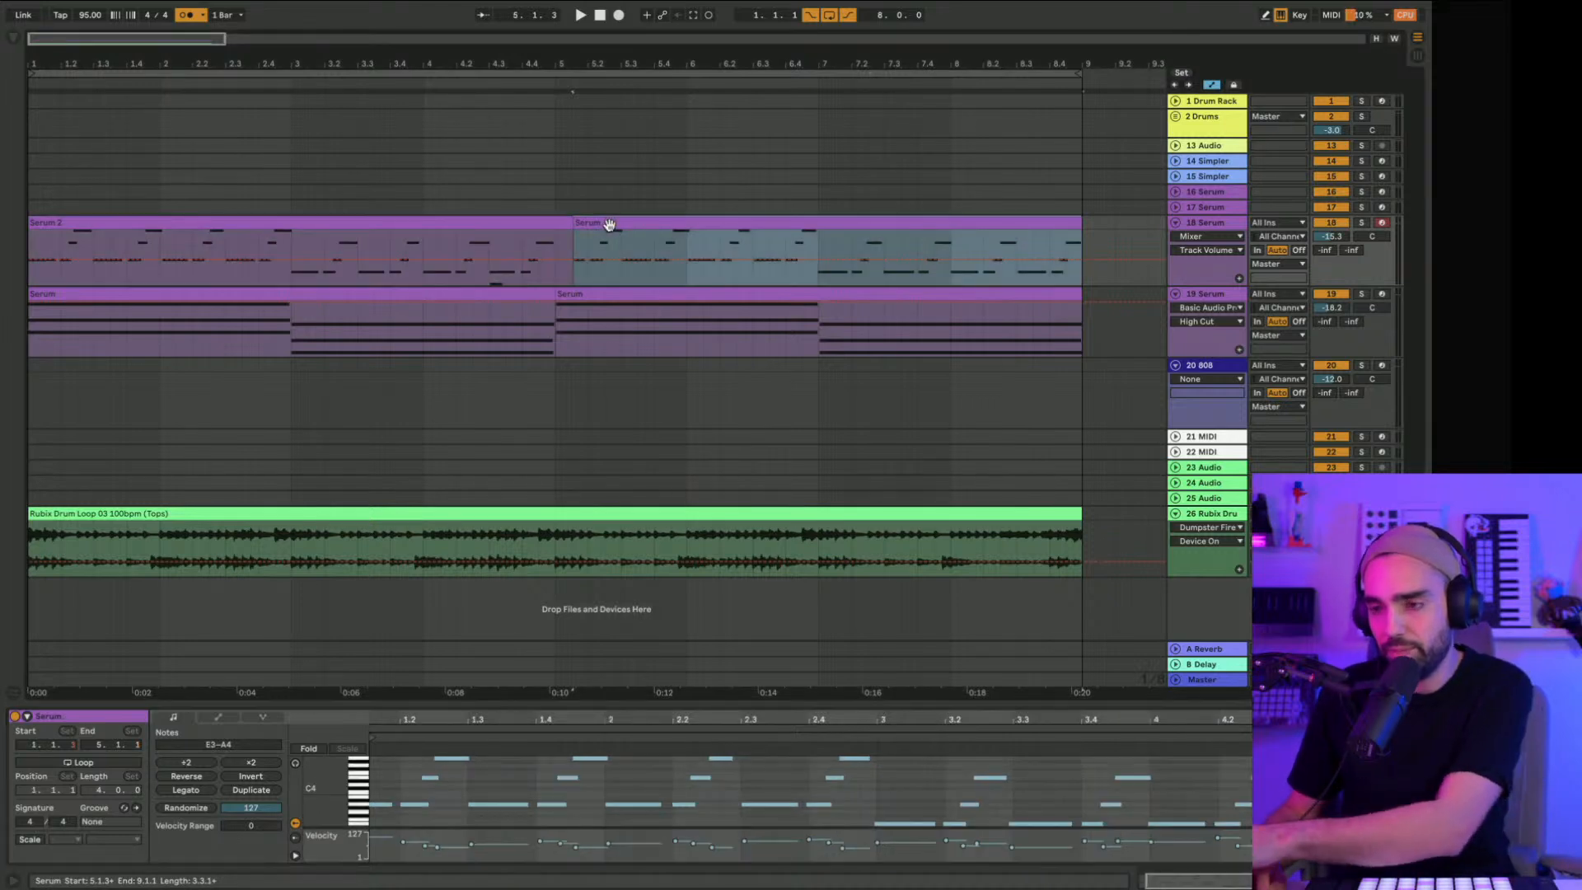
pyautogui.press('Delete')
pyautogui.moveTo(570, 223); pyautogui.dragTo(552, 223)
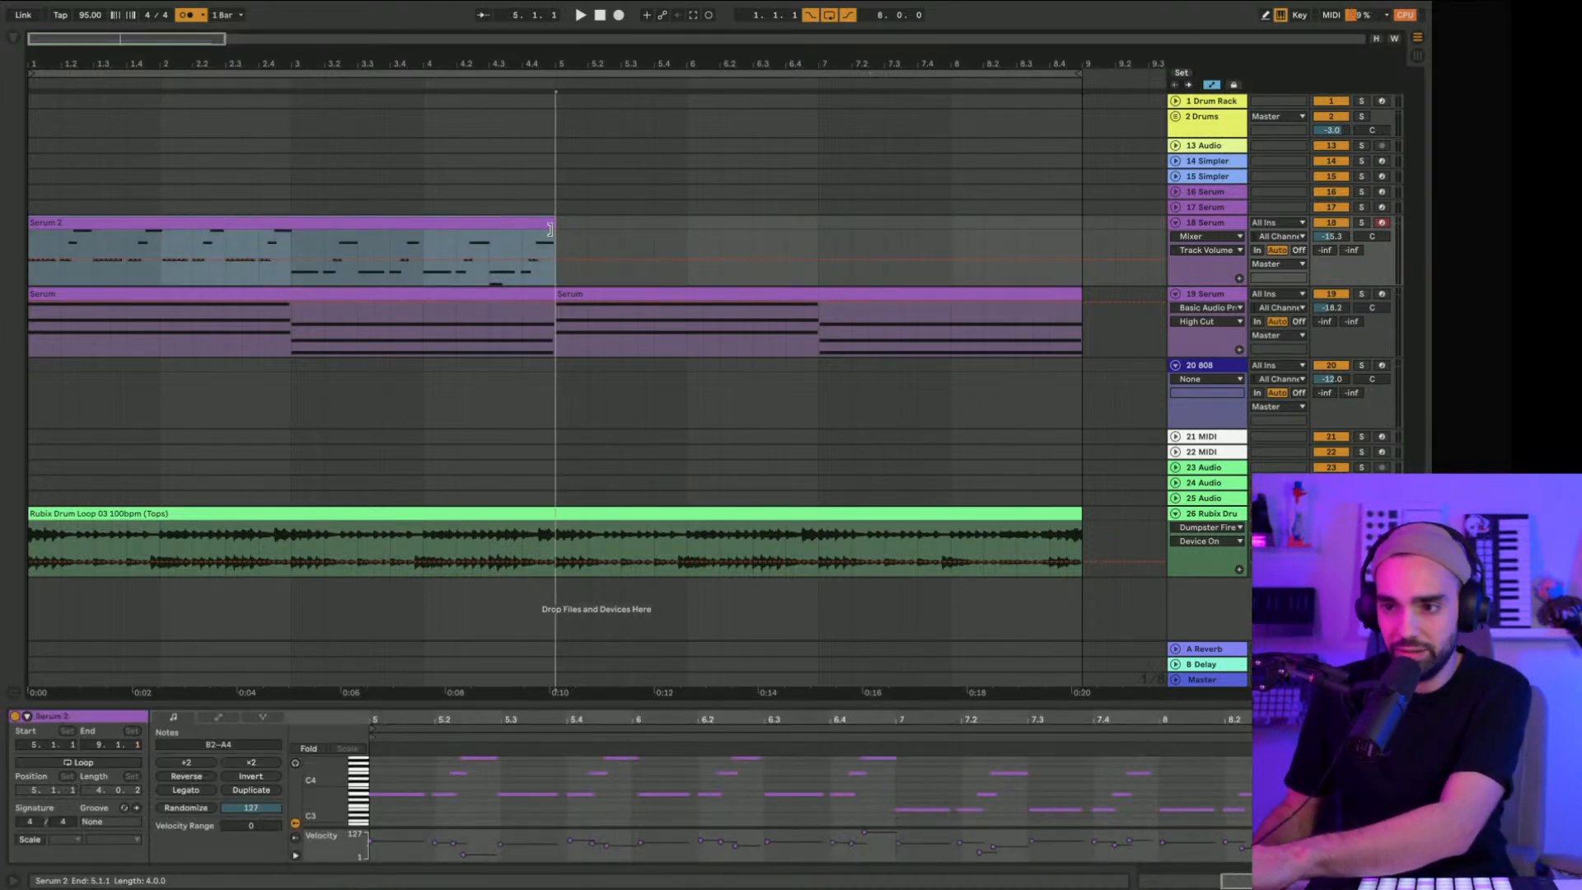
# Step: Quantize all notes of the Serum 2 clip on track 18 and play the result
pyautogui.click(489, 806)
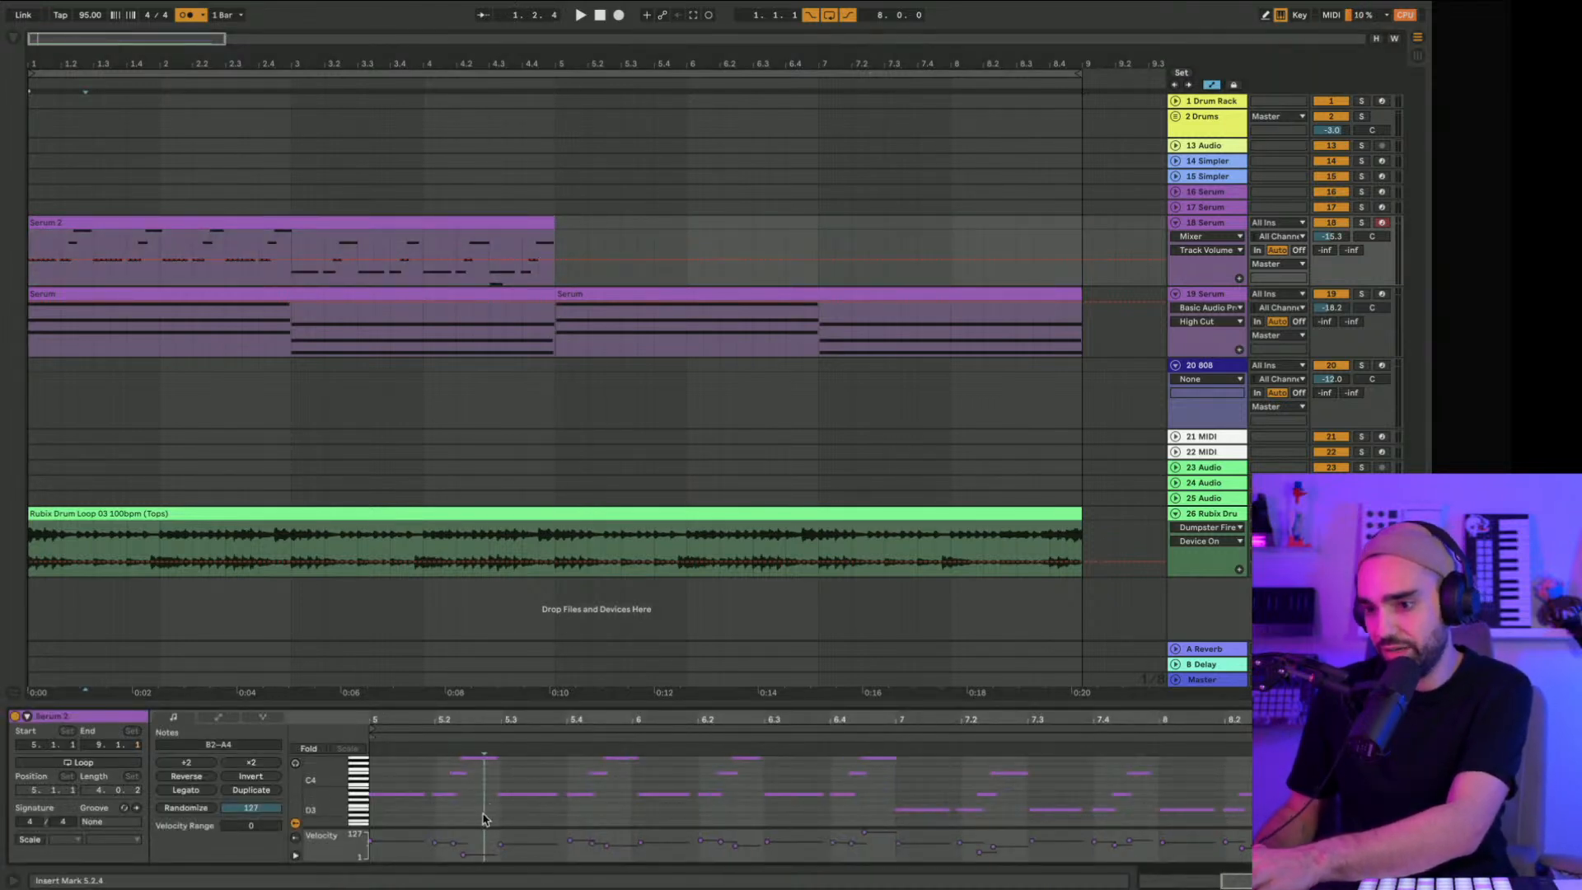
pyautogui.hotkey('ctrl', 'a')
pyautogui.press('space')
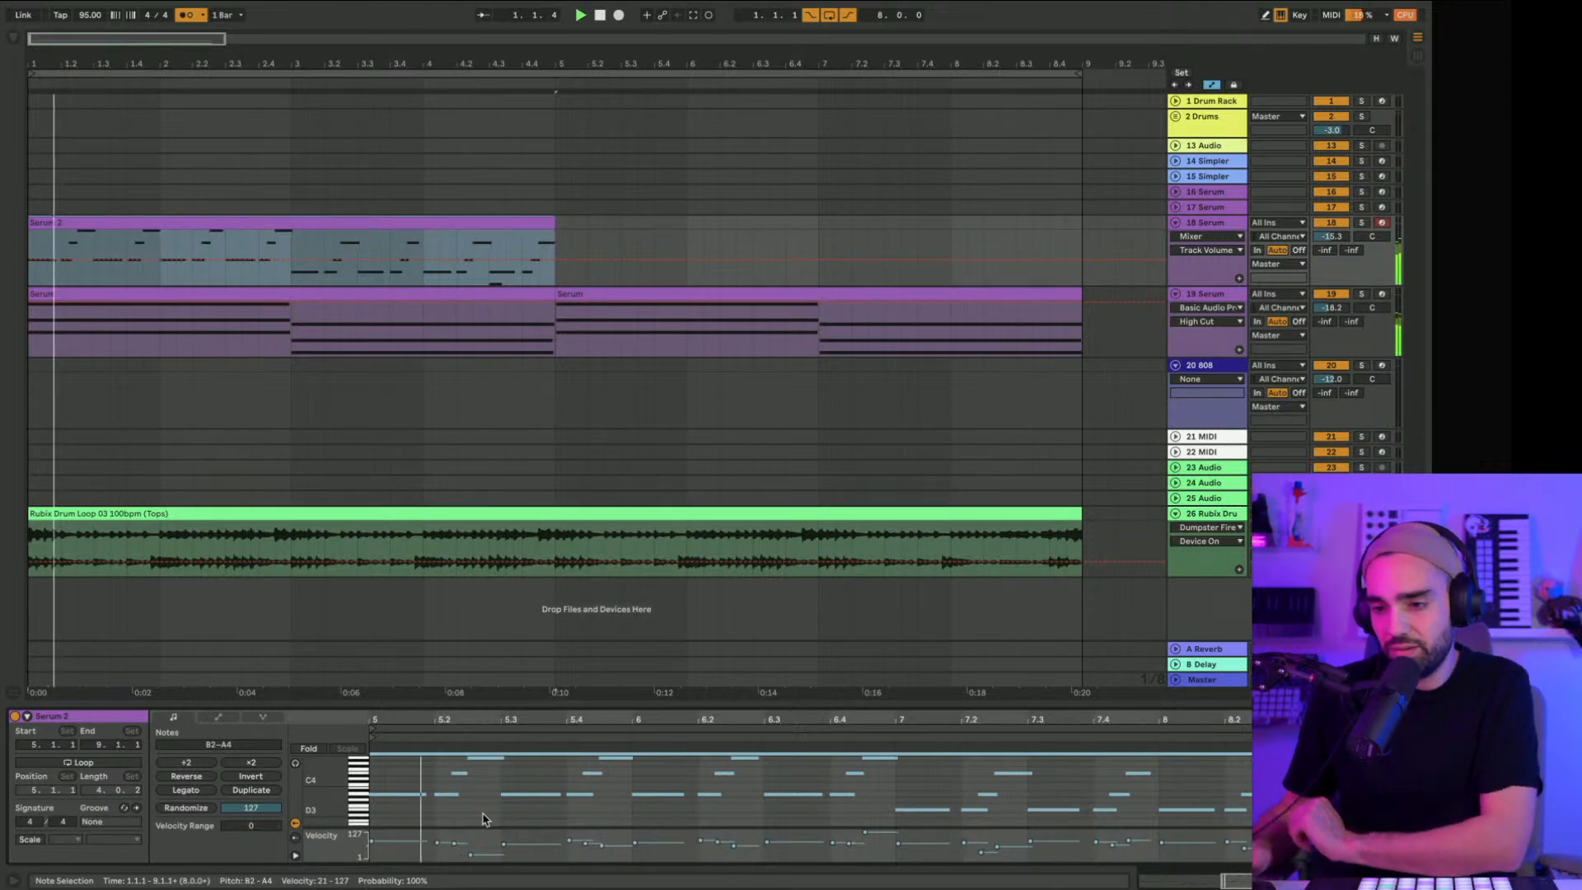
# Step: Delete the stray low B2 note in bar 4 of the Serum 2 clip and duplicate the clip into bars 5 to 8
pyautogui.click(509, 324)
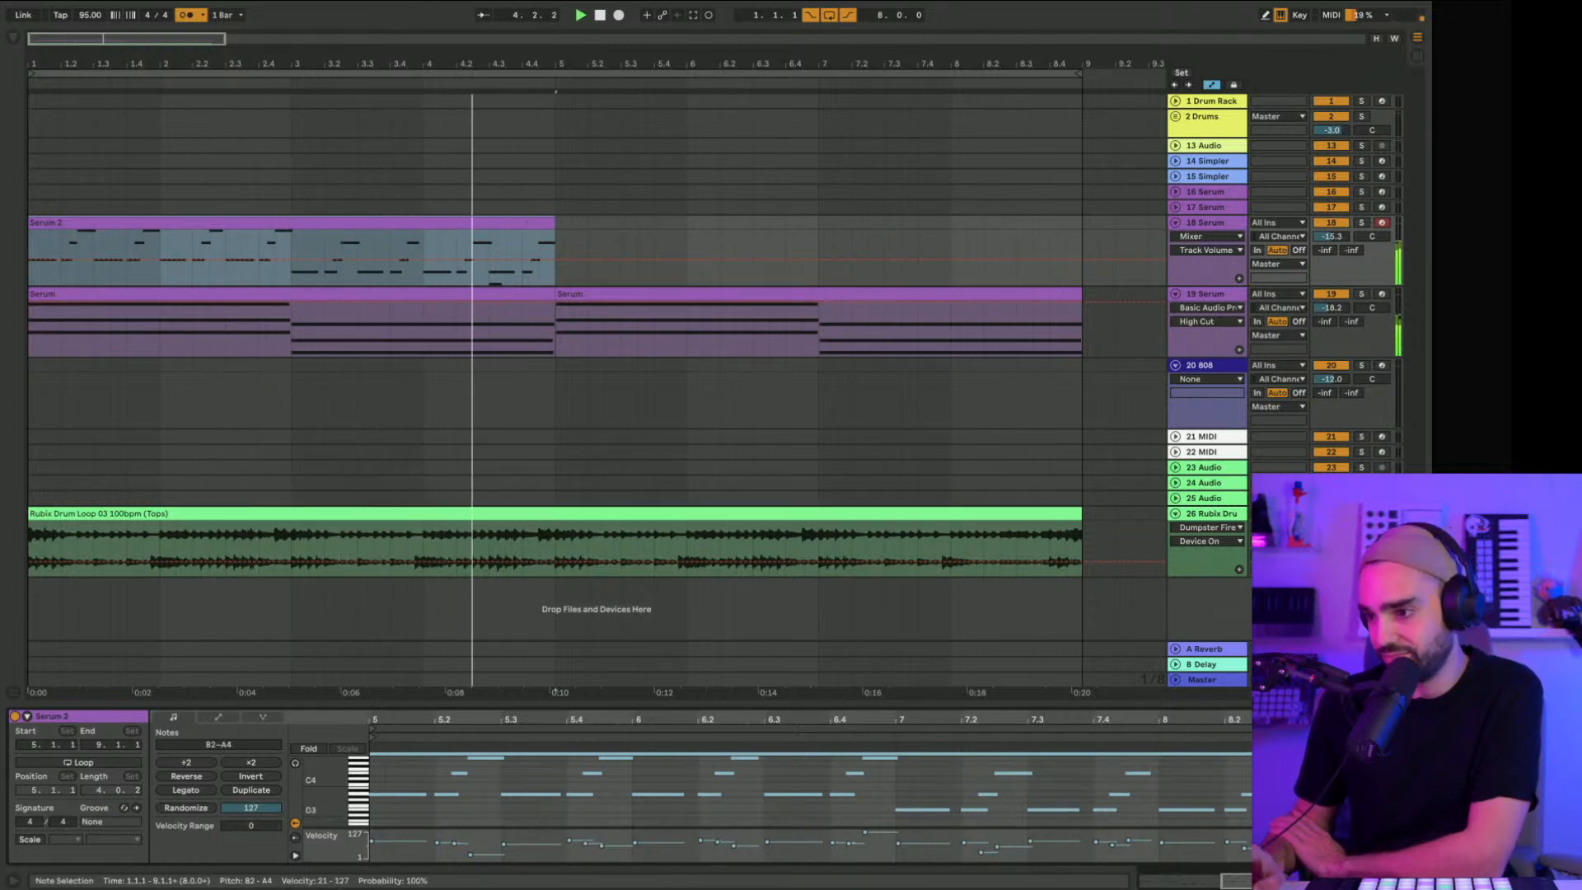
pyautogui.click(1307, 825)
pyautogui.press('Delete')
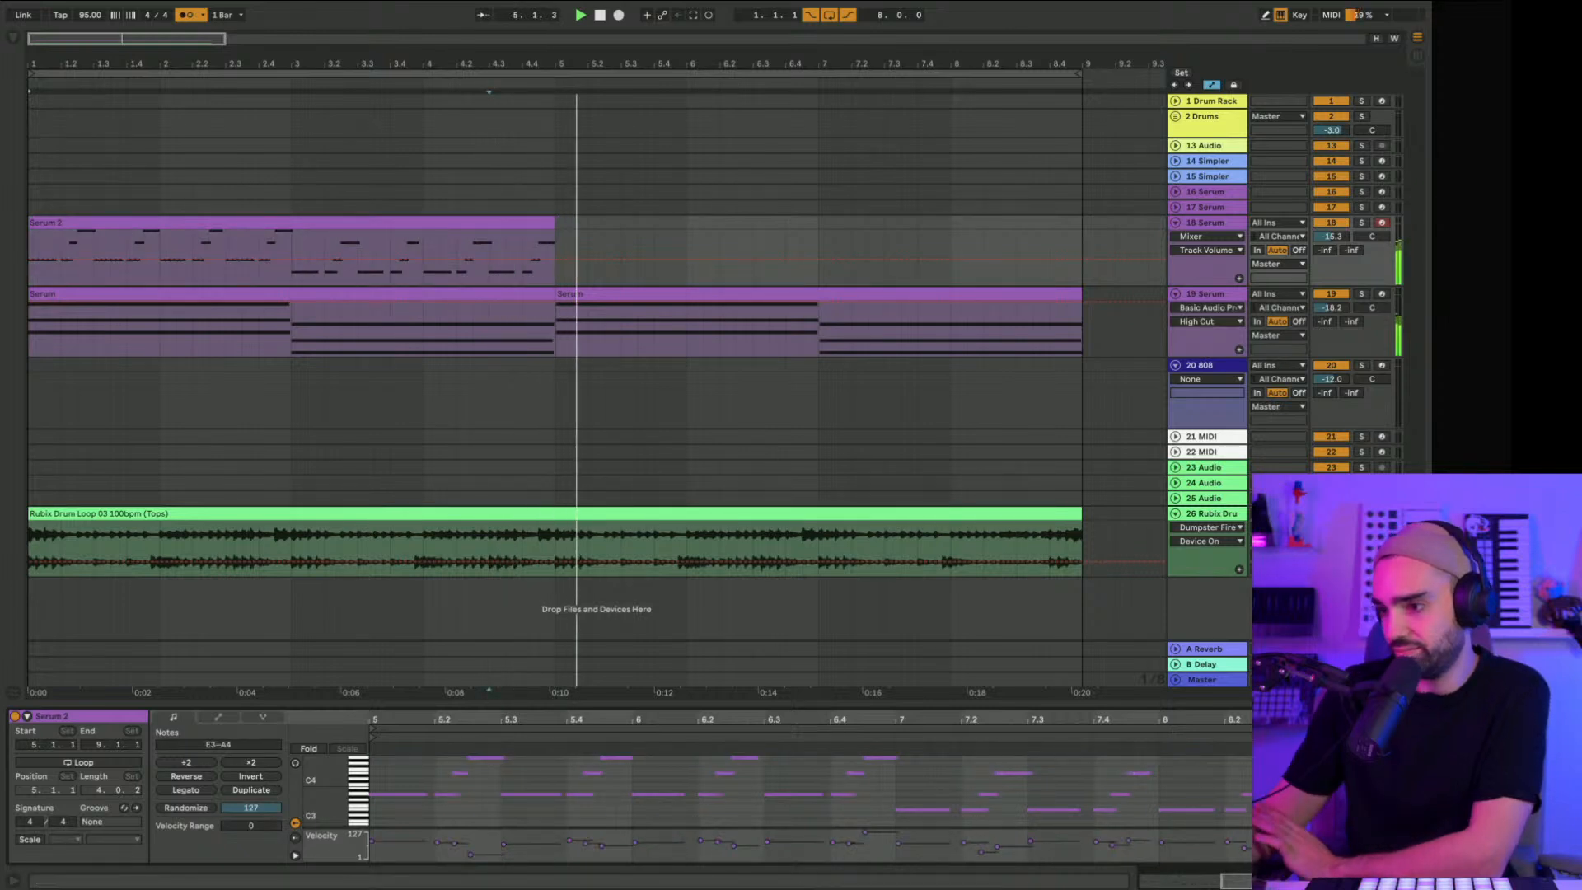
pyautogui.click(527, 224)
pyautogui.hotkey('ctrl', 'd')
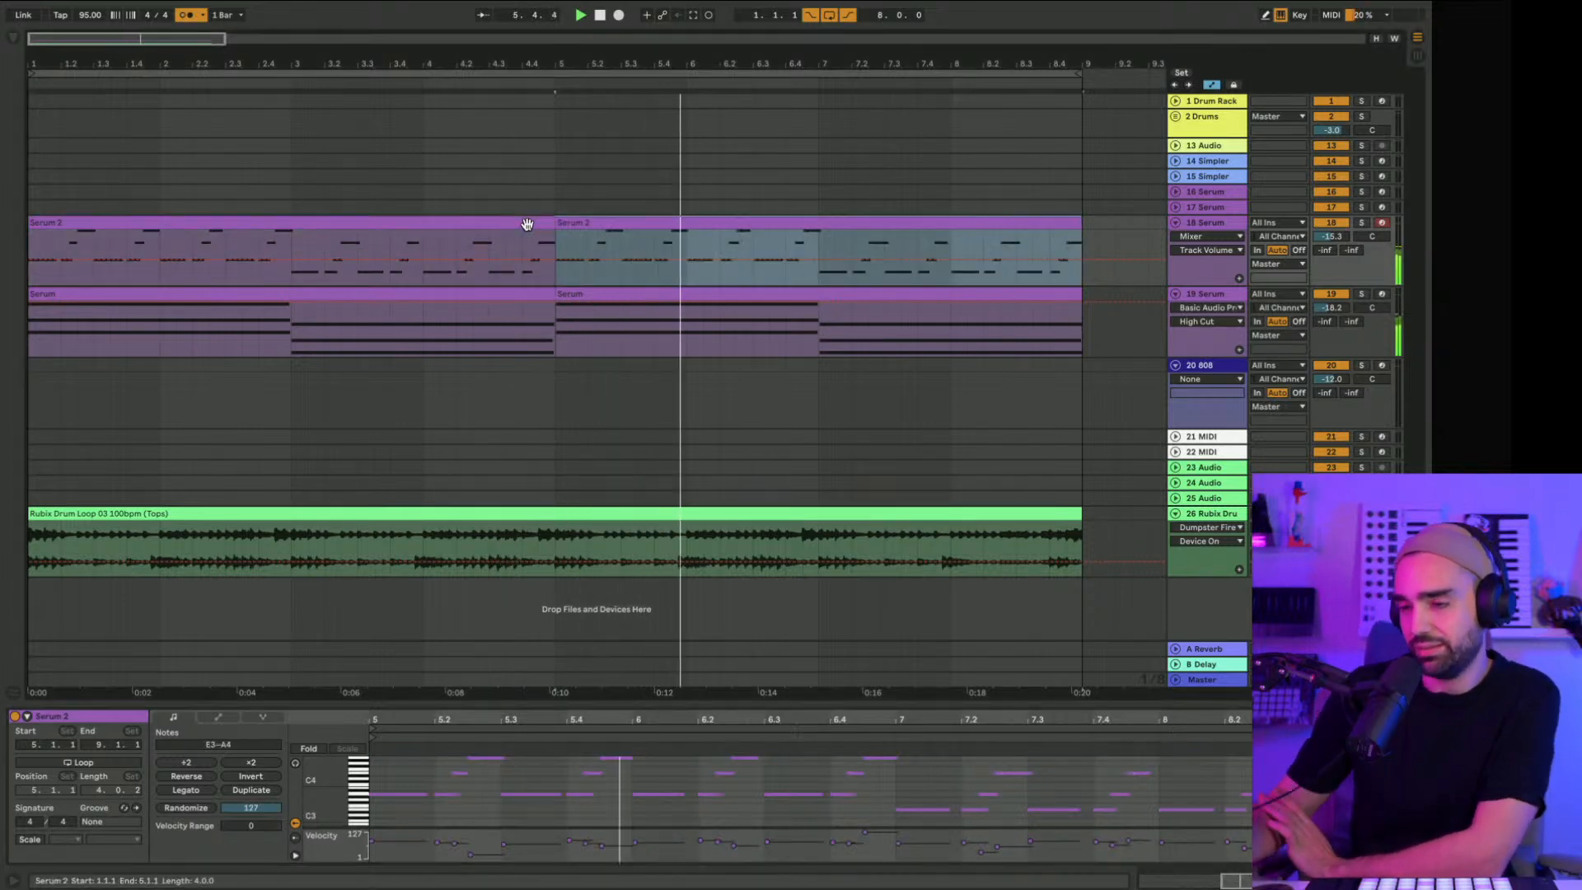
# Step: Turn off the metronome, then select track 1 Drum Rack and show the sample browser
pyautogui.click(178, 17)
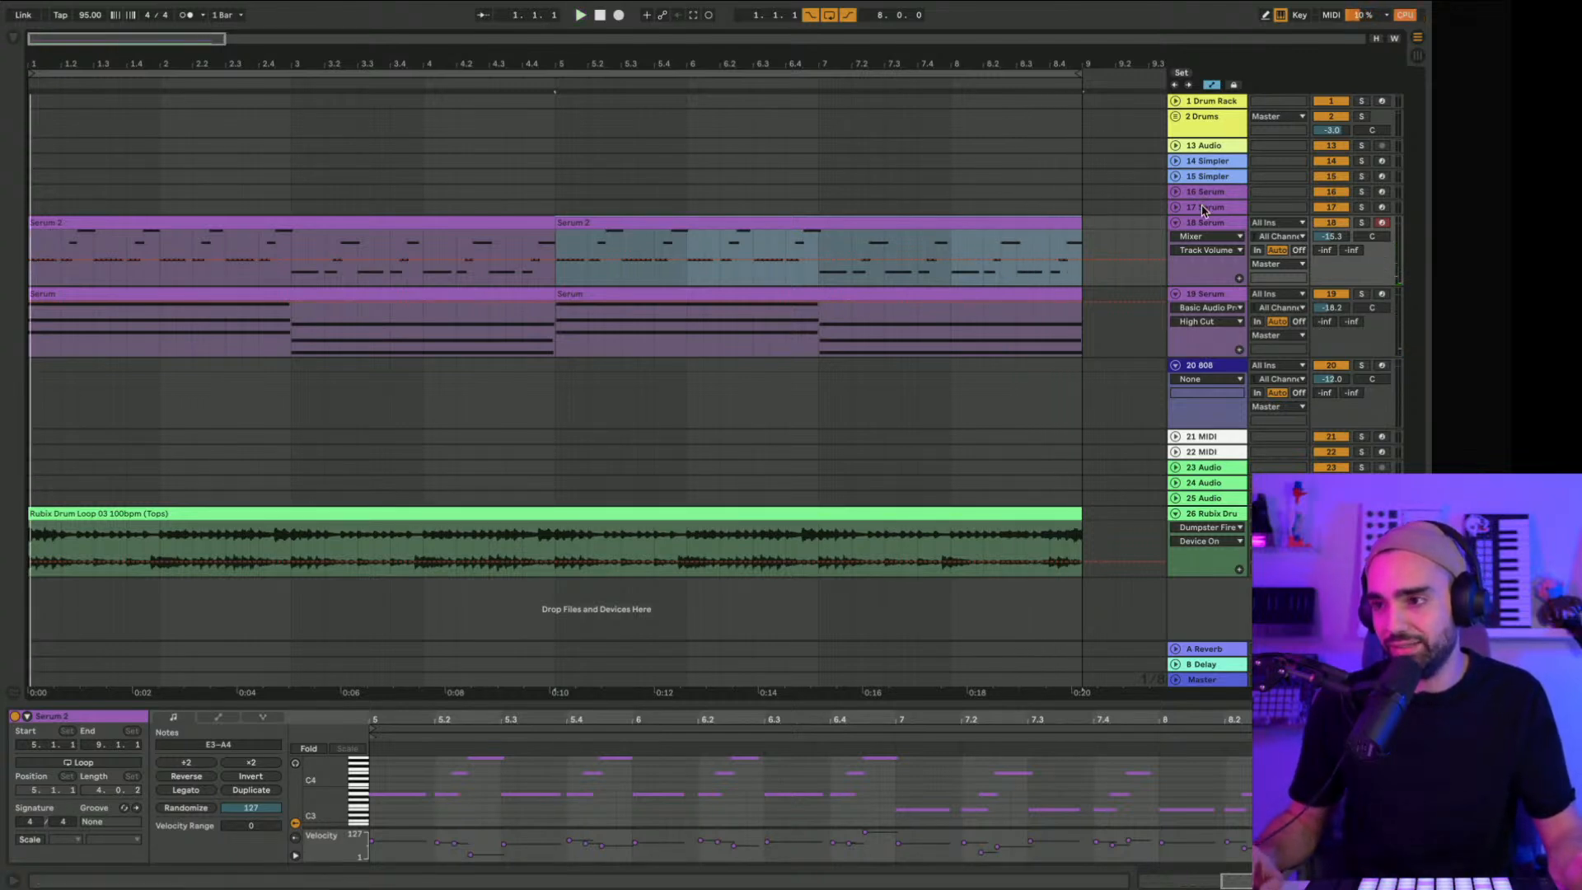
pyautogui.click(1204, 103)
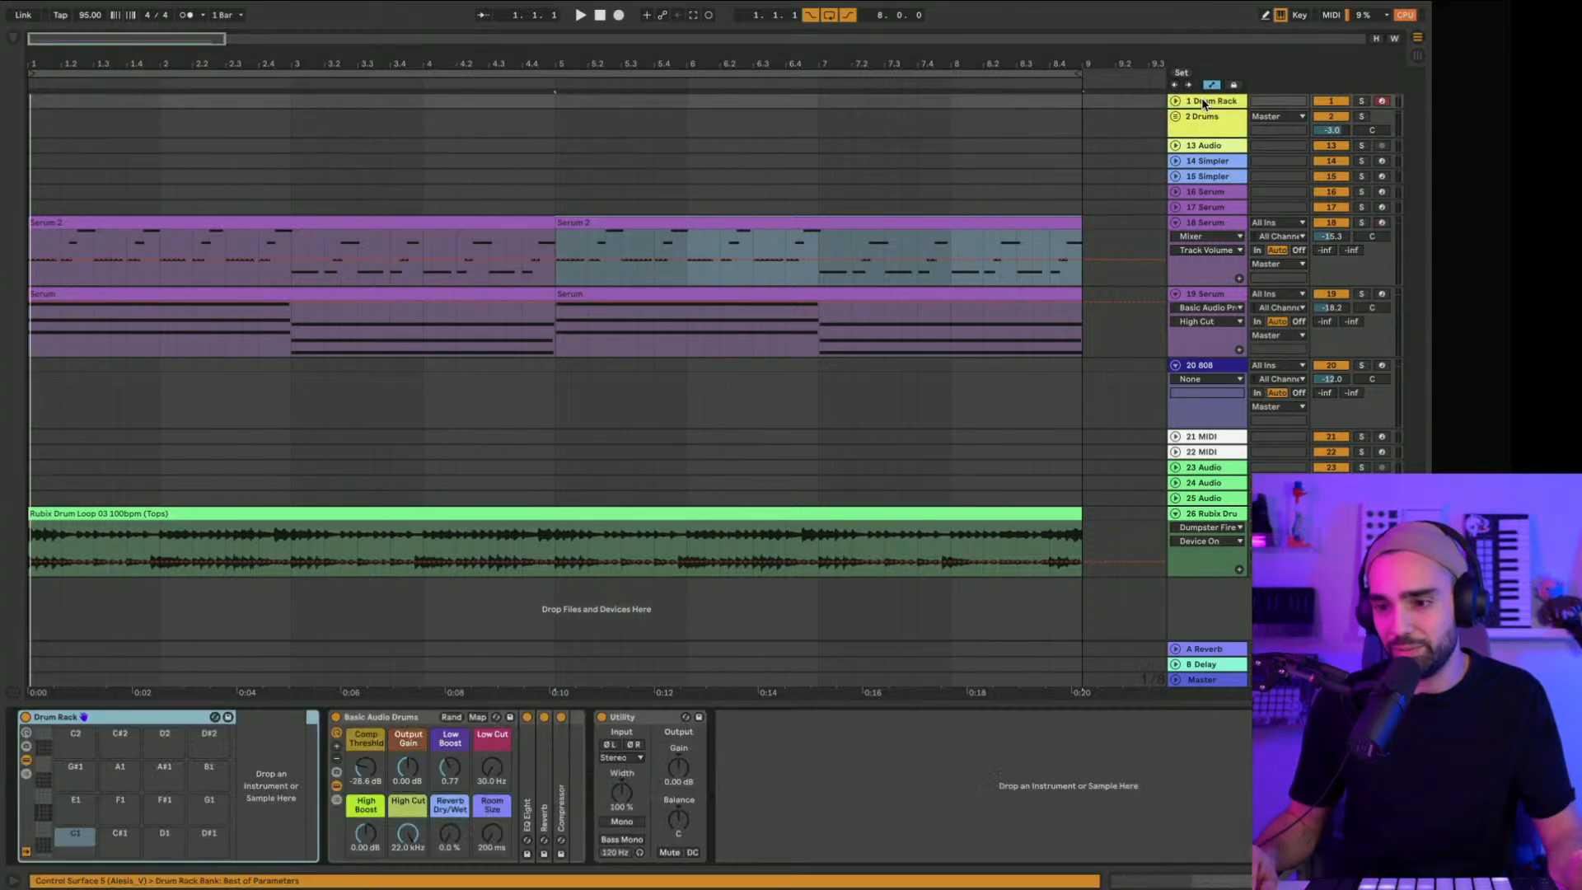
pyautogui.click(14, 41)
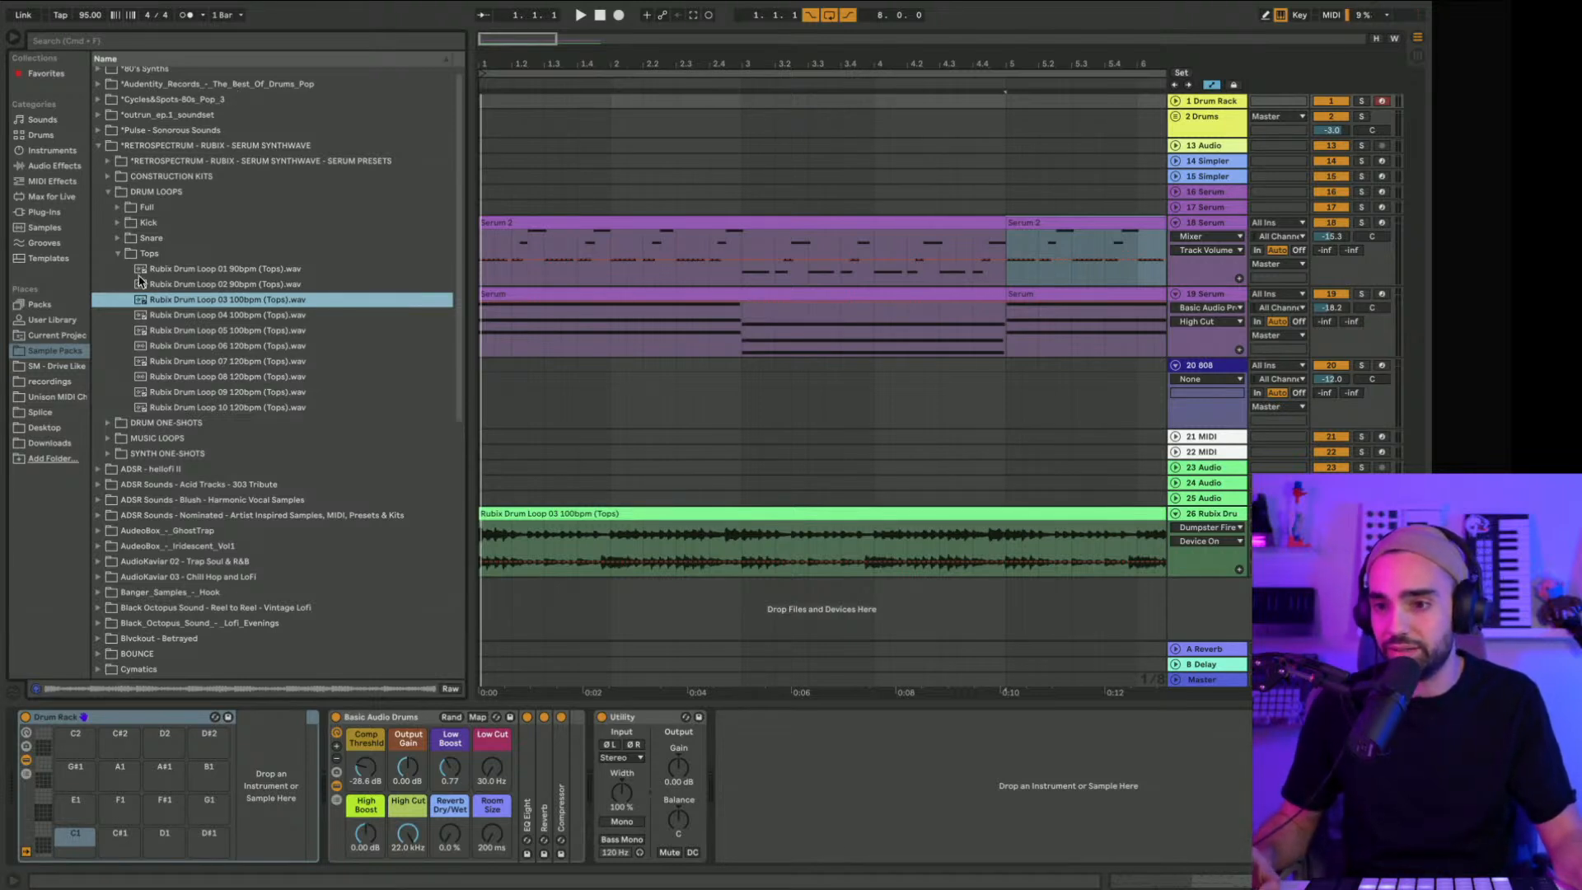
# Step: Collapse the RETROSPECTRUM - RUBIX pack and its open folders in the browser, and play the arrangement
pyautogui.click(118, 254)
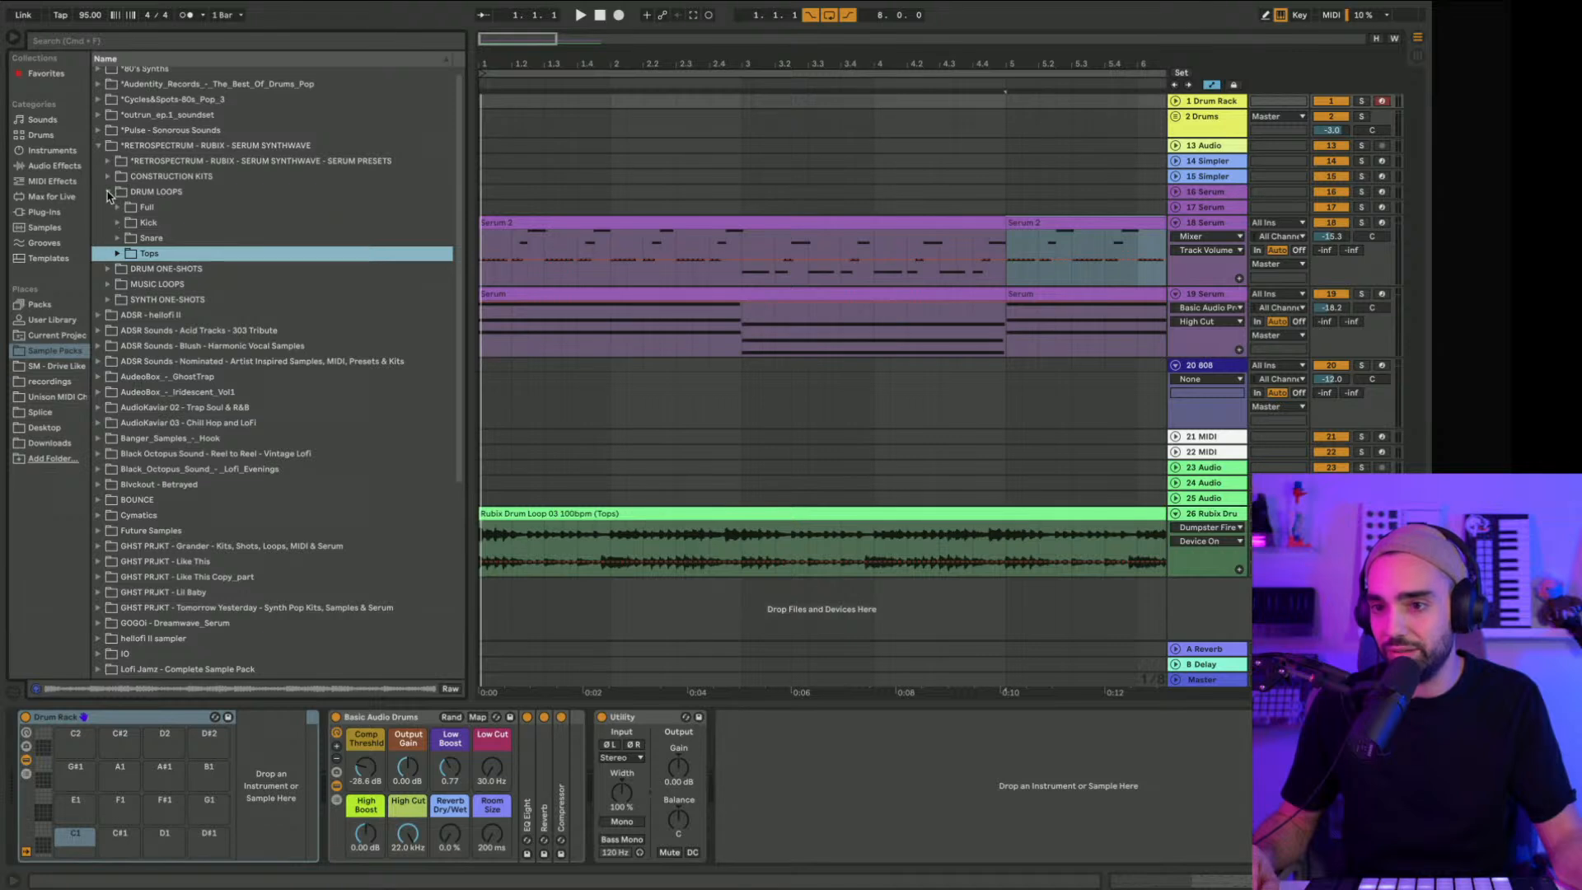
pyautogui.click(108, 193)
pyautogui.click(98, 146)
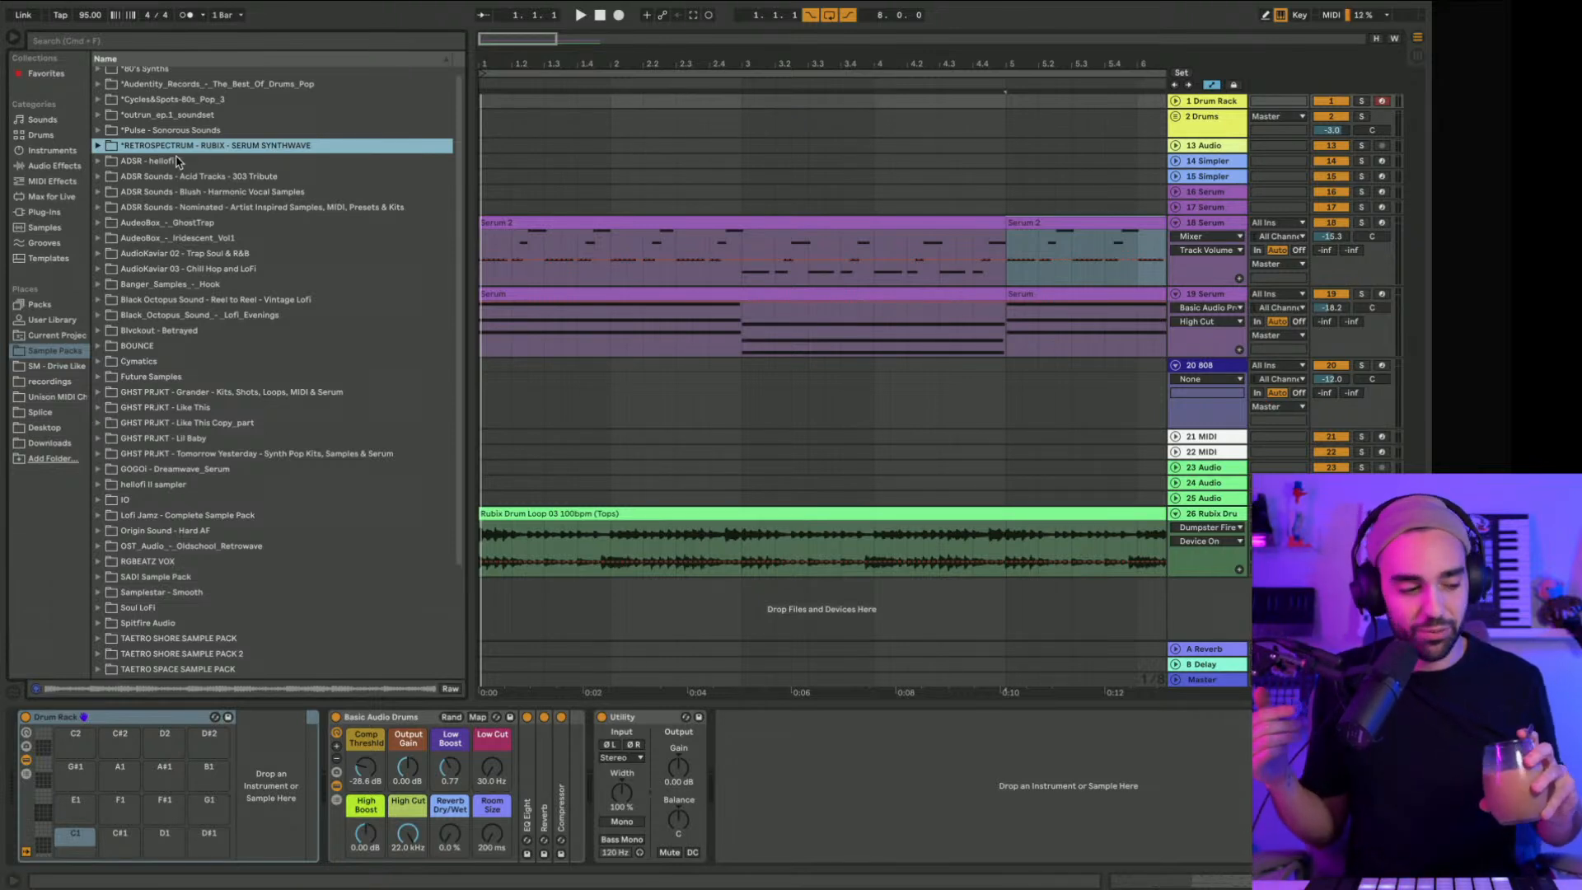
pyautogui.press('space')
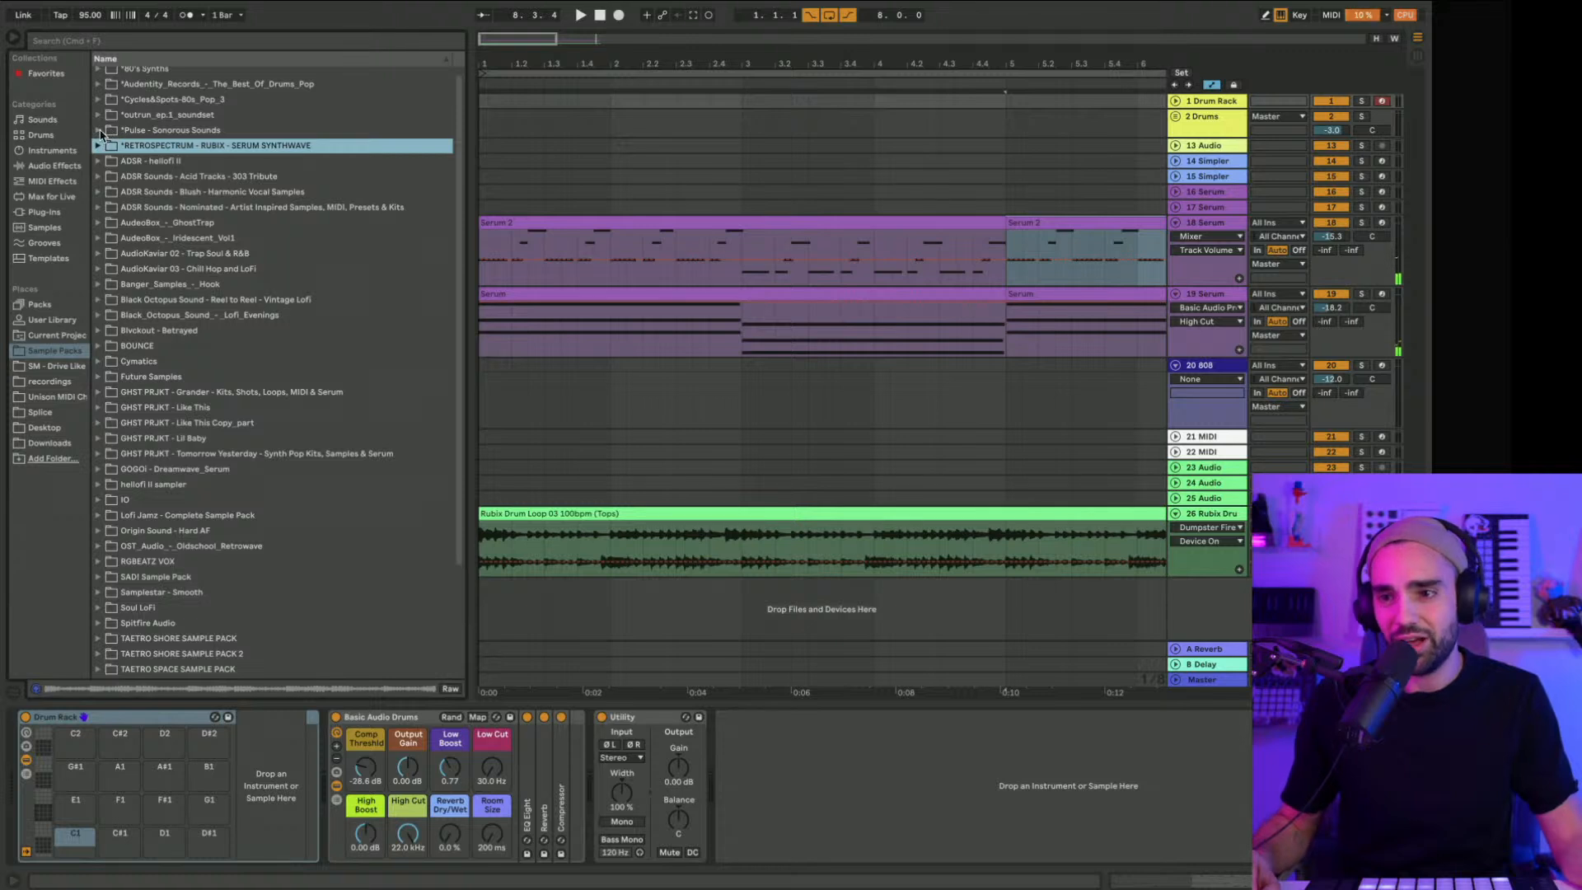
# Step: Audition the clap samples in the drum one-shots of the Pulse - Sonorous Sounds pack
pyautogui.click(99, 131)
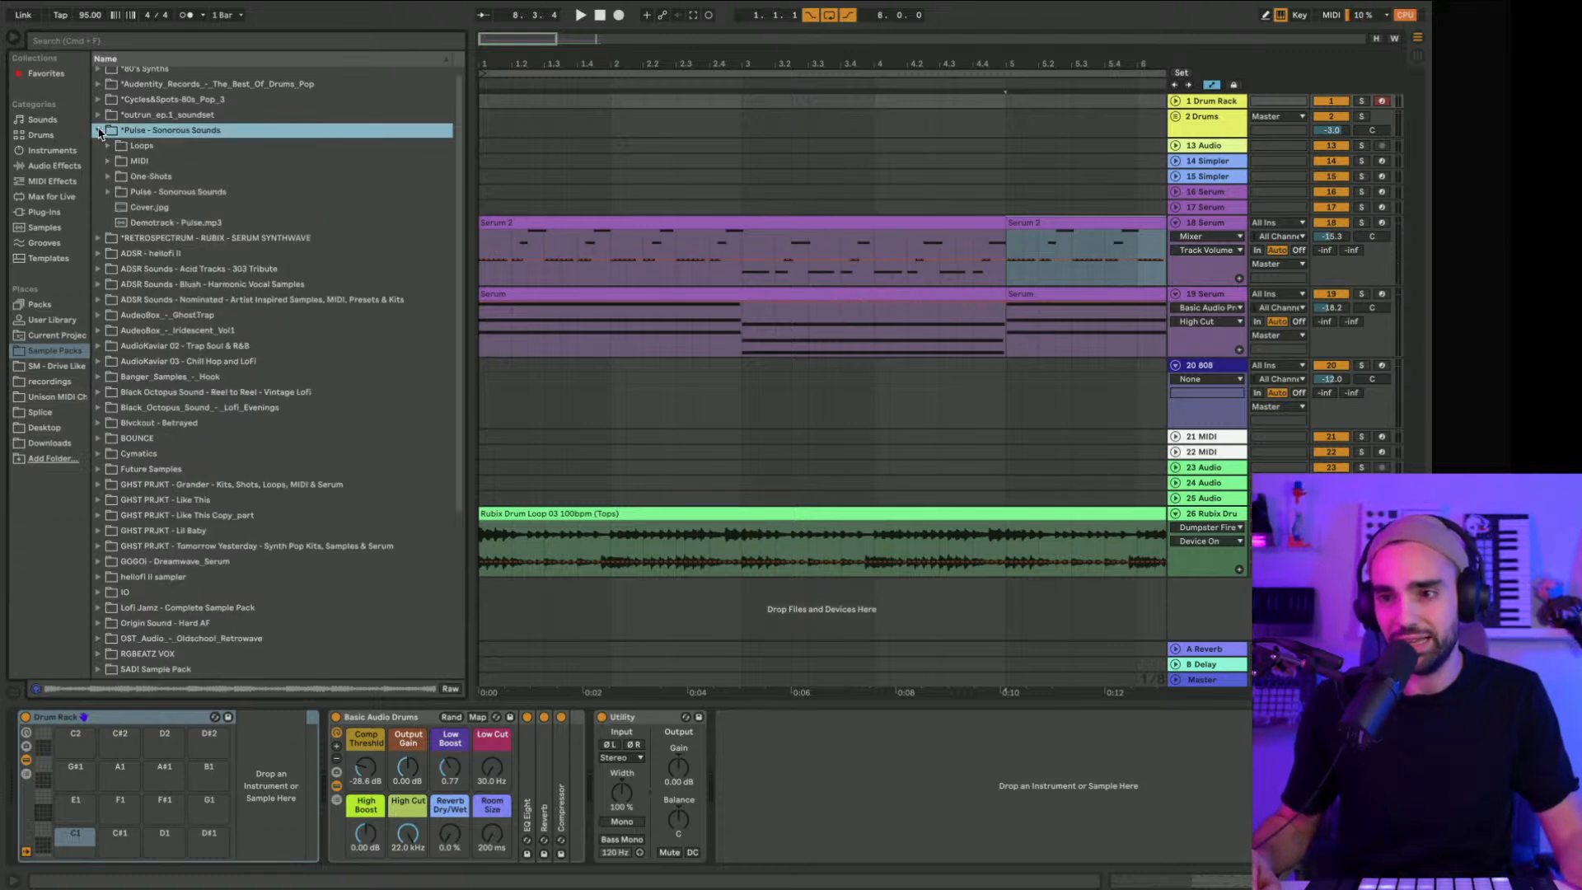
pyautogui.click(107, 177)
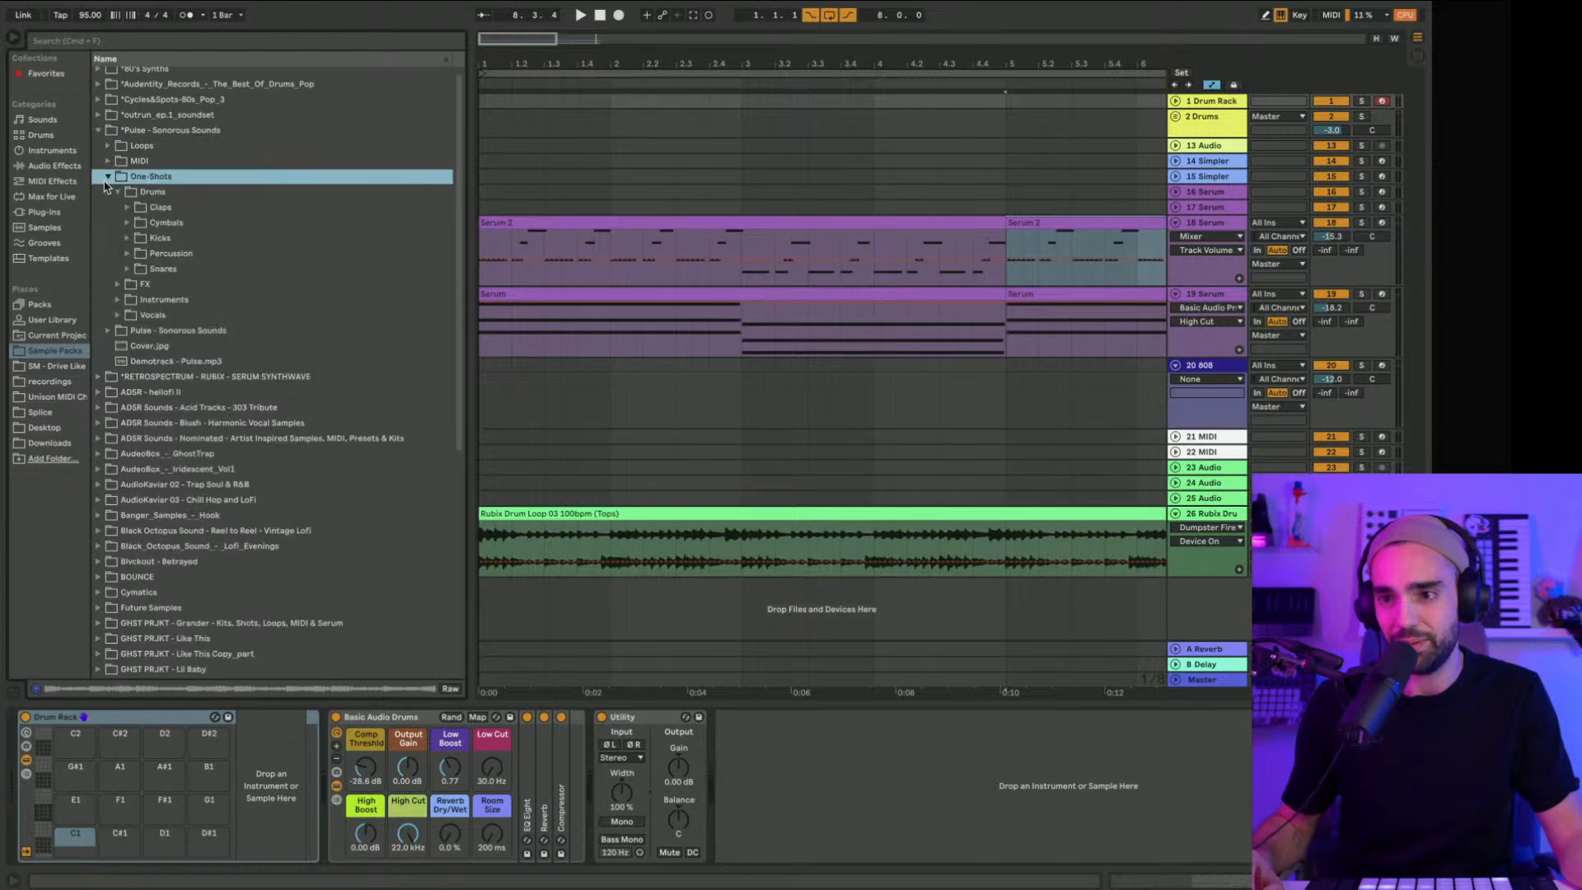
pyautogui.click(128, 208)
pyautogui.click(183, 254)
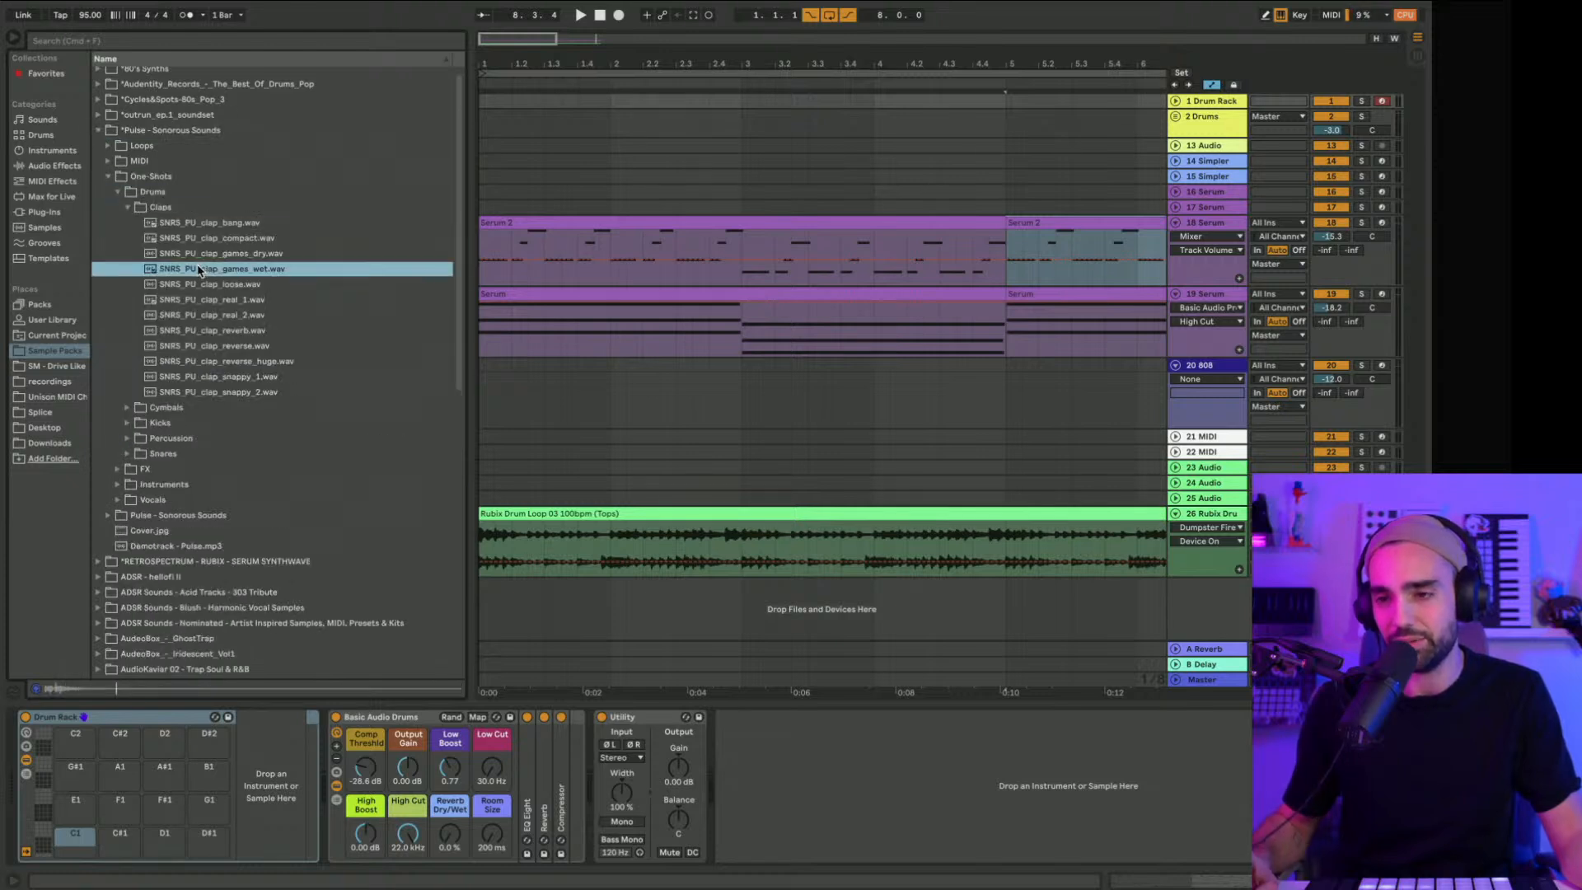
pyautogui.click(217, 346)
pyautogui.click(215, 315)
pyautogui.click(215, 227)
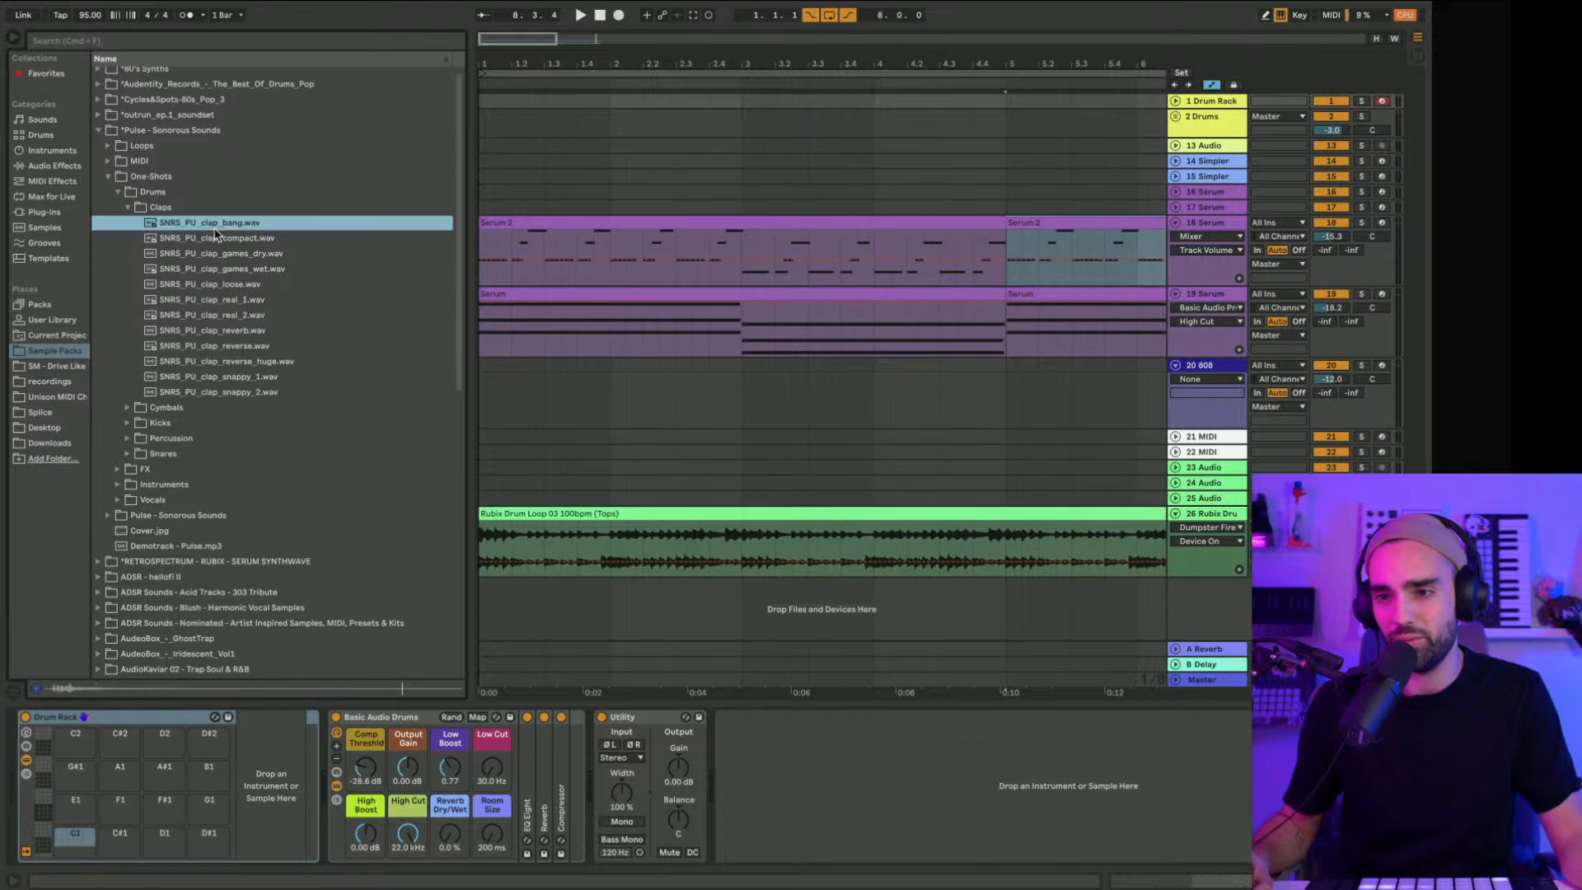
pyautogui.click(119, 193)
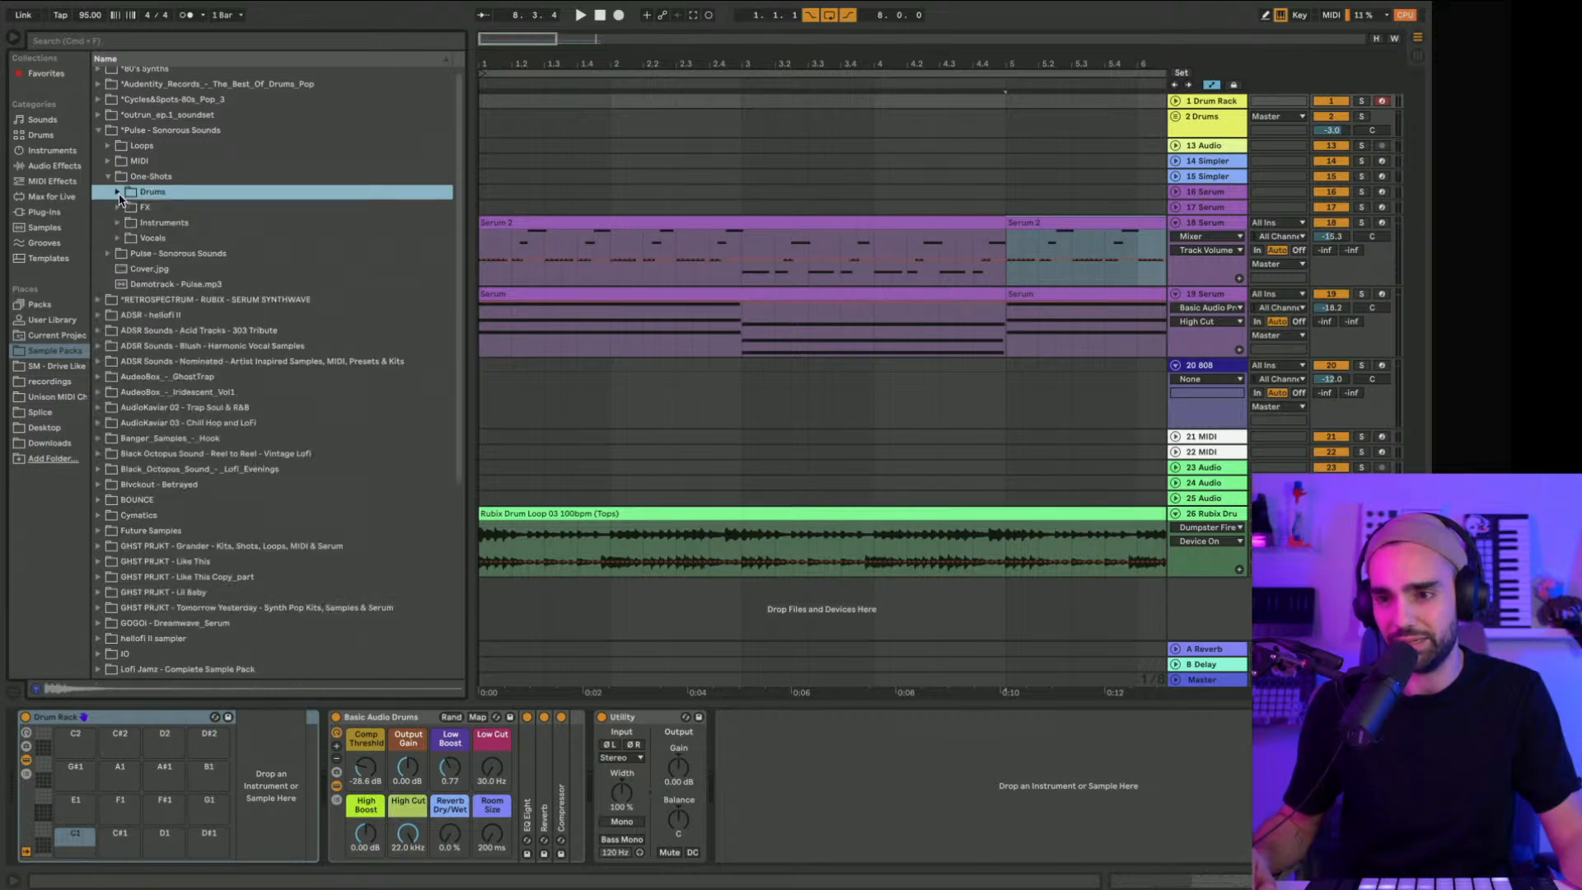
pyautogui.click(117, 192)
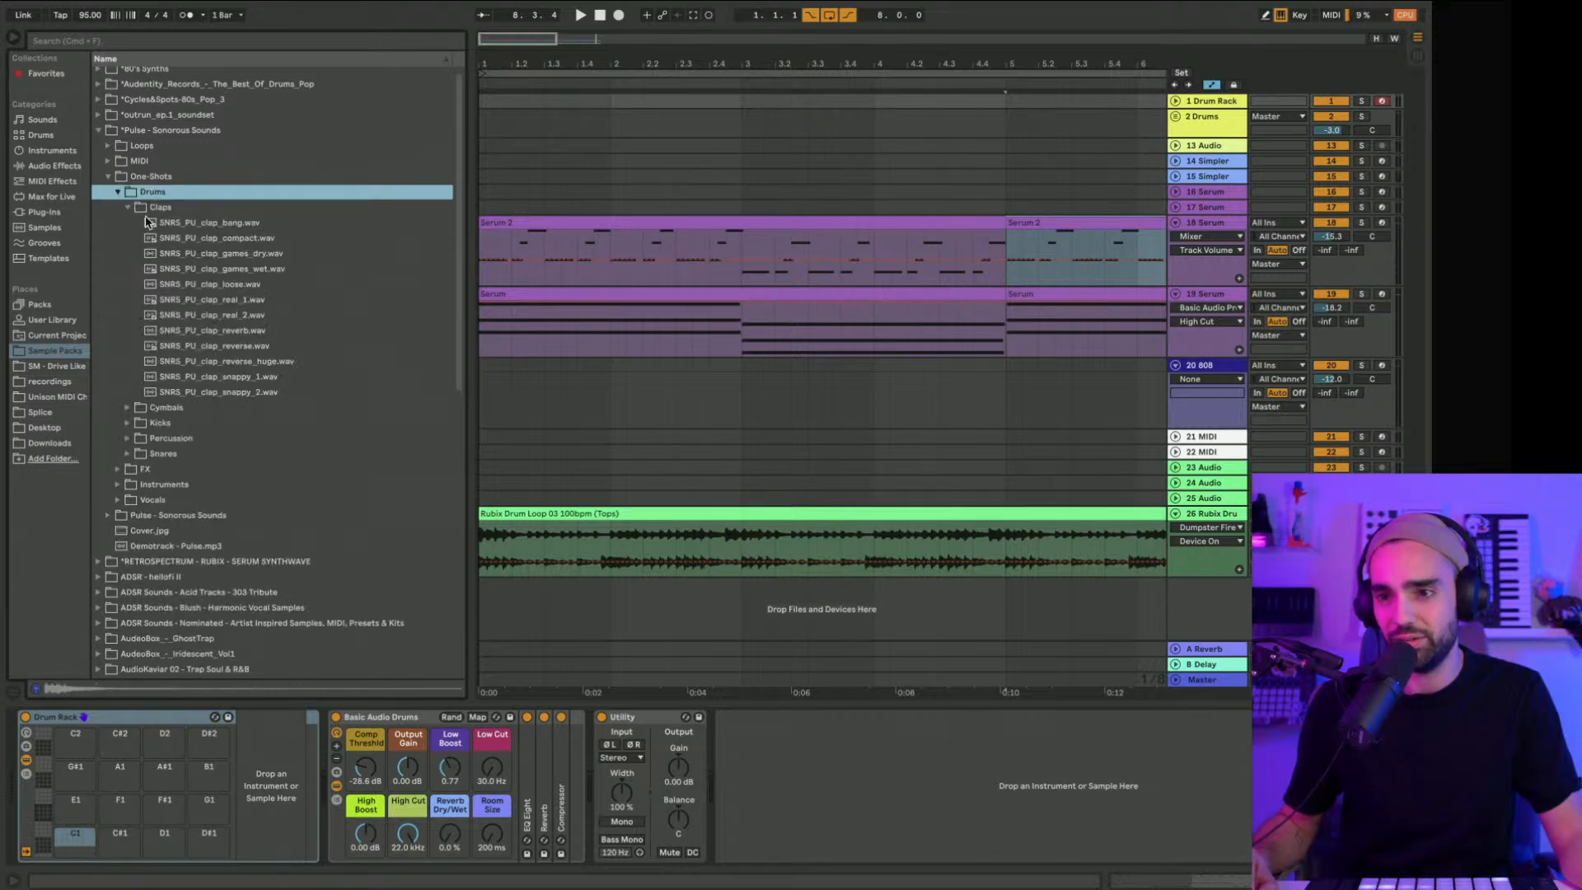
pyautogui.click(223, 376)
pyautogui.click(224, 393)
pyautogui.click(224, 346)
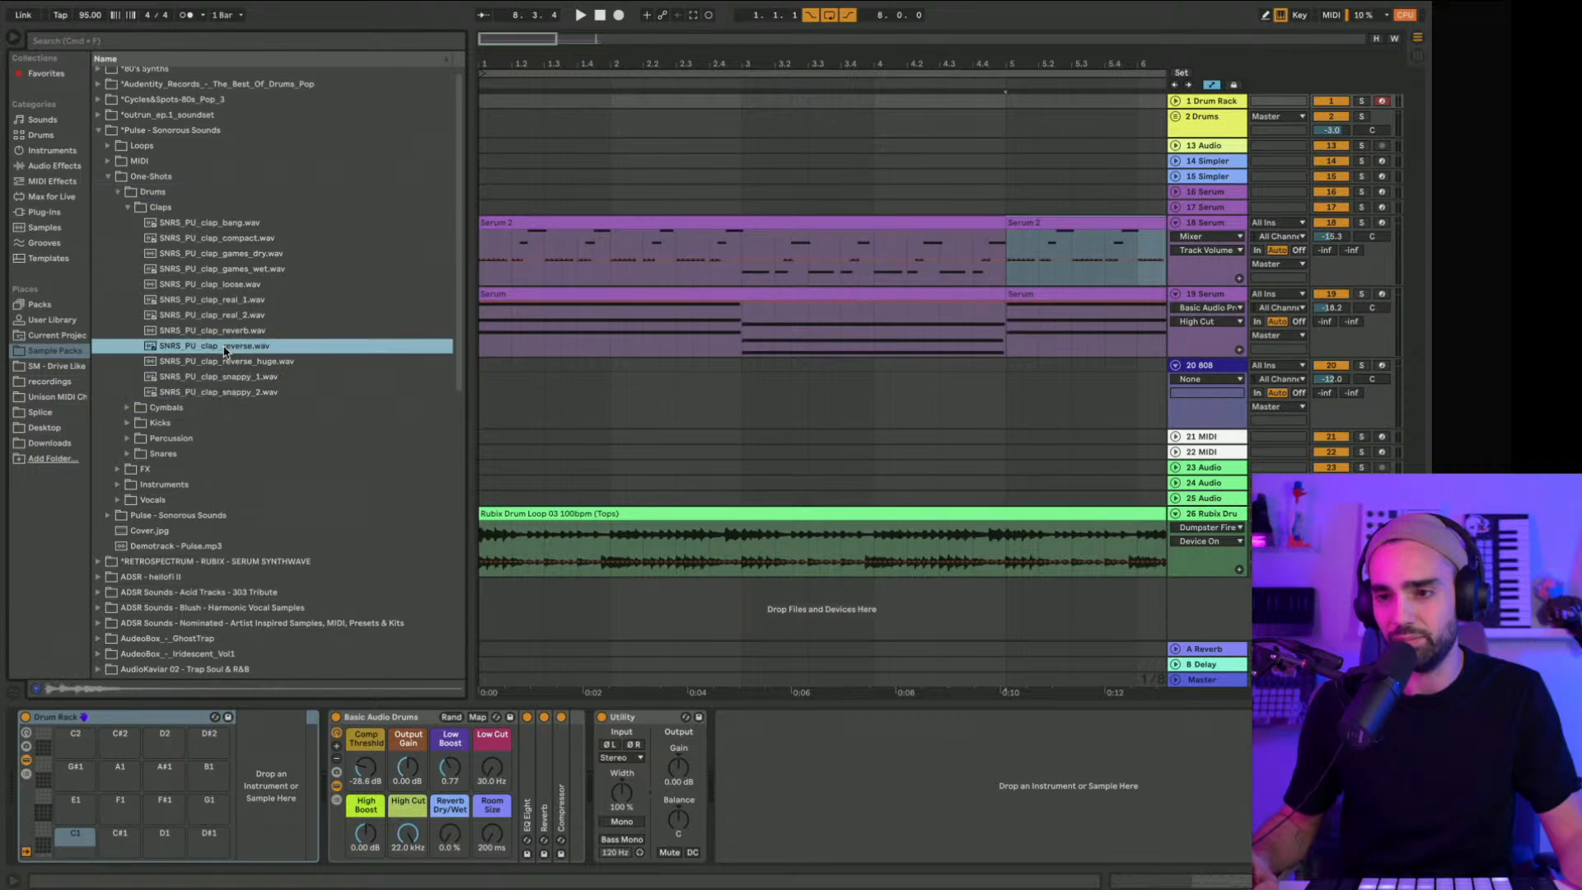
# Step: Audition the Pulse pack's kick one-shots and load SNRS_PU_kick_rumble.wav onto the Drum Rack's C1 pad
pyautogui.click(128, 424)
pyautogui.scroll(-4, 132, 412)
pyautogui.scroll(1, 210, 165)
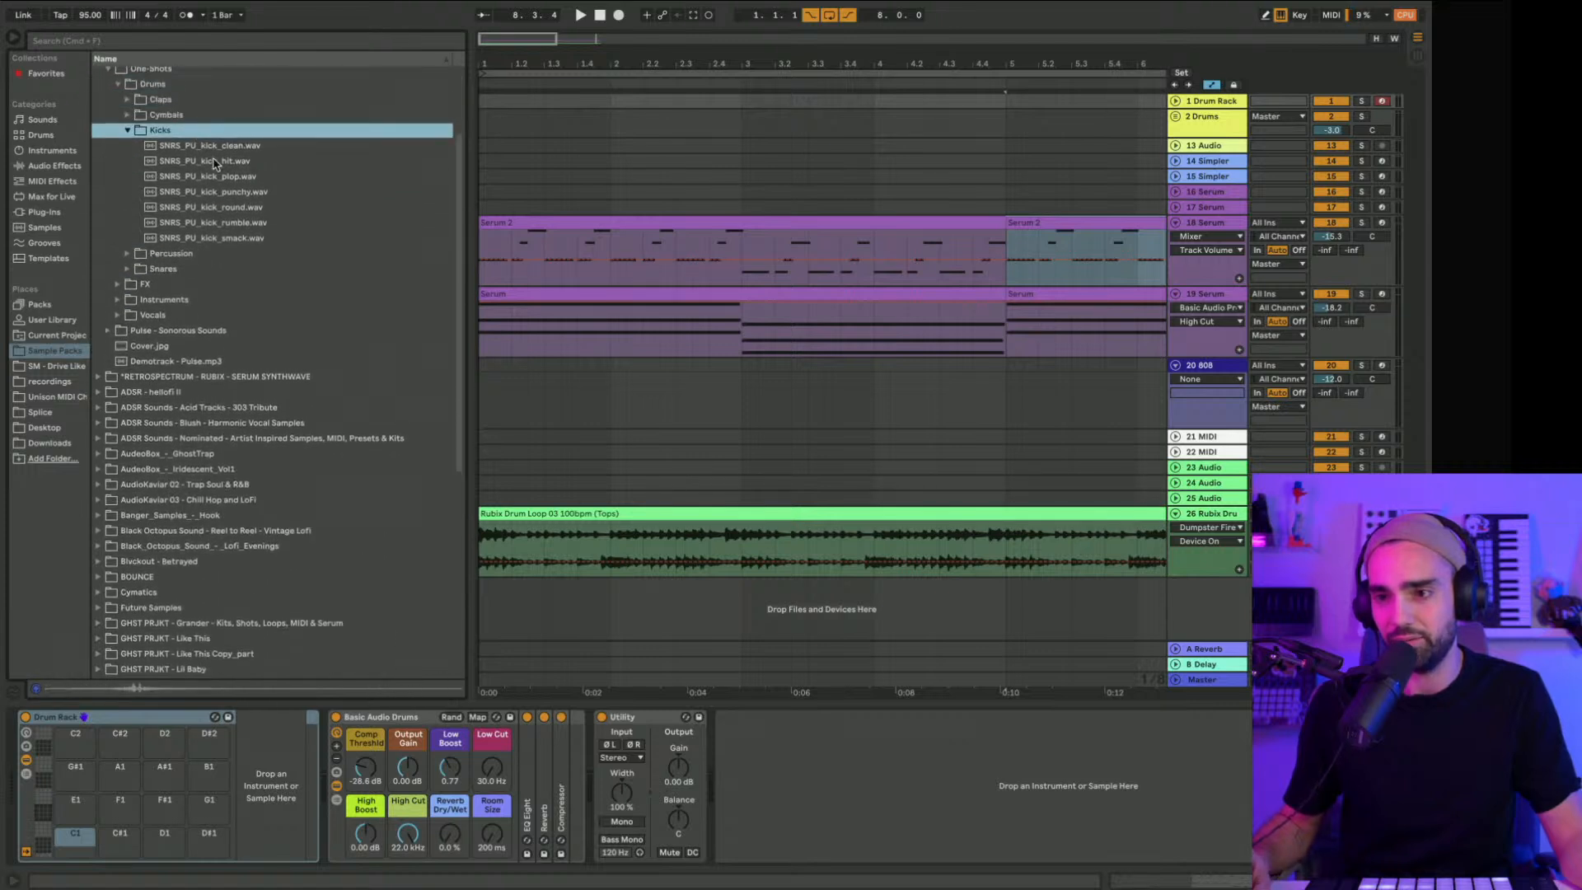
pyautogui.click(216, 161)
pyautogui.click(221, 177)
pyautogui.click(223, 191)
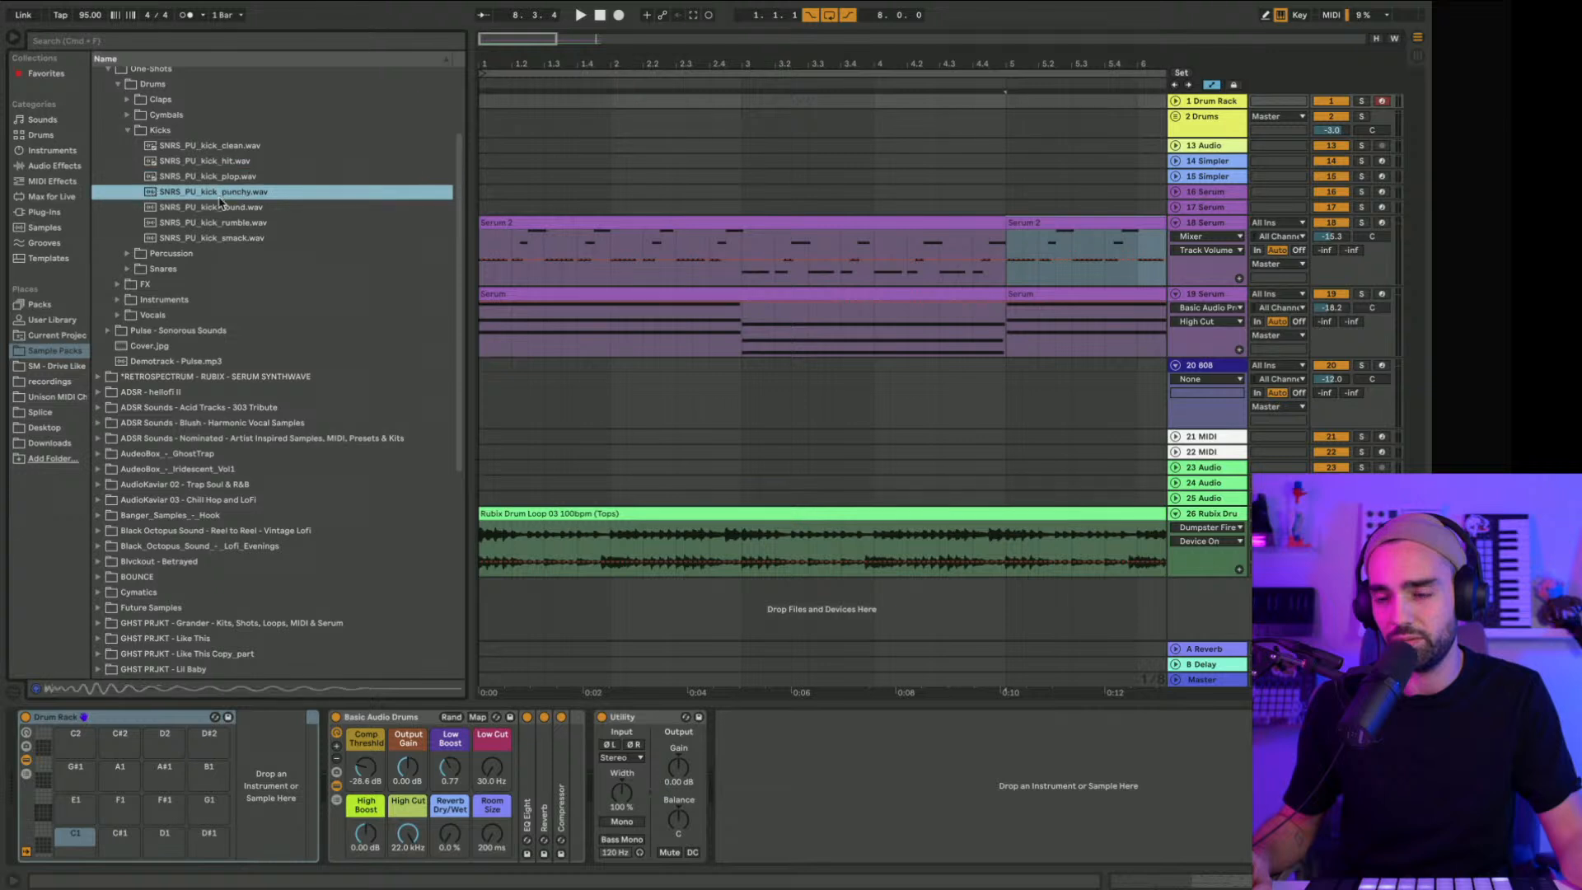
pyautogui.click(222, 207)
pyautogui.click(220, 224)
pyautogui.click(221, 239)
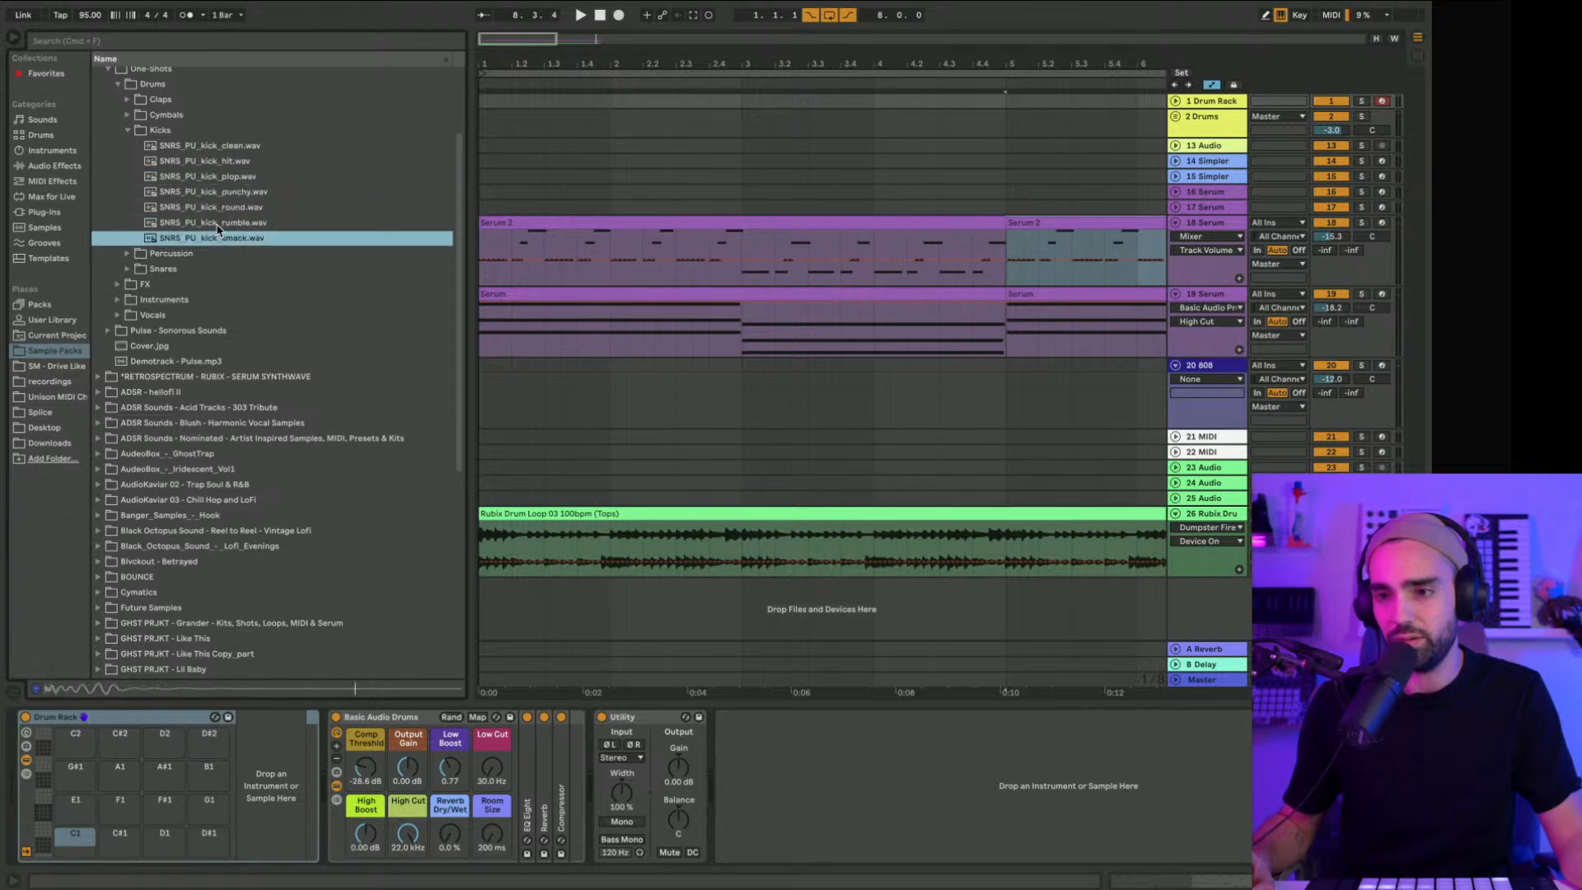
pyautogui.click(218, 225)
pyautogui.click(213, 162)
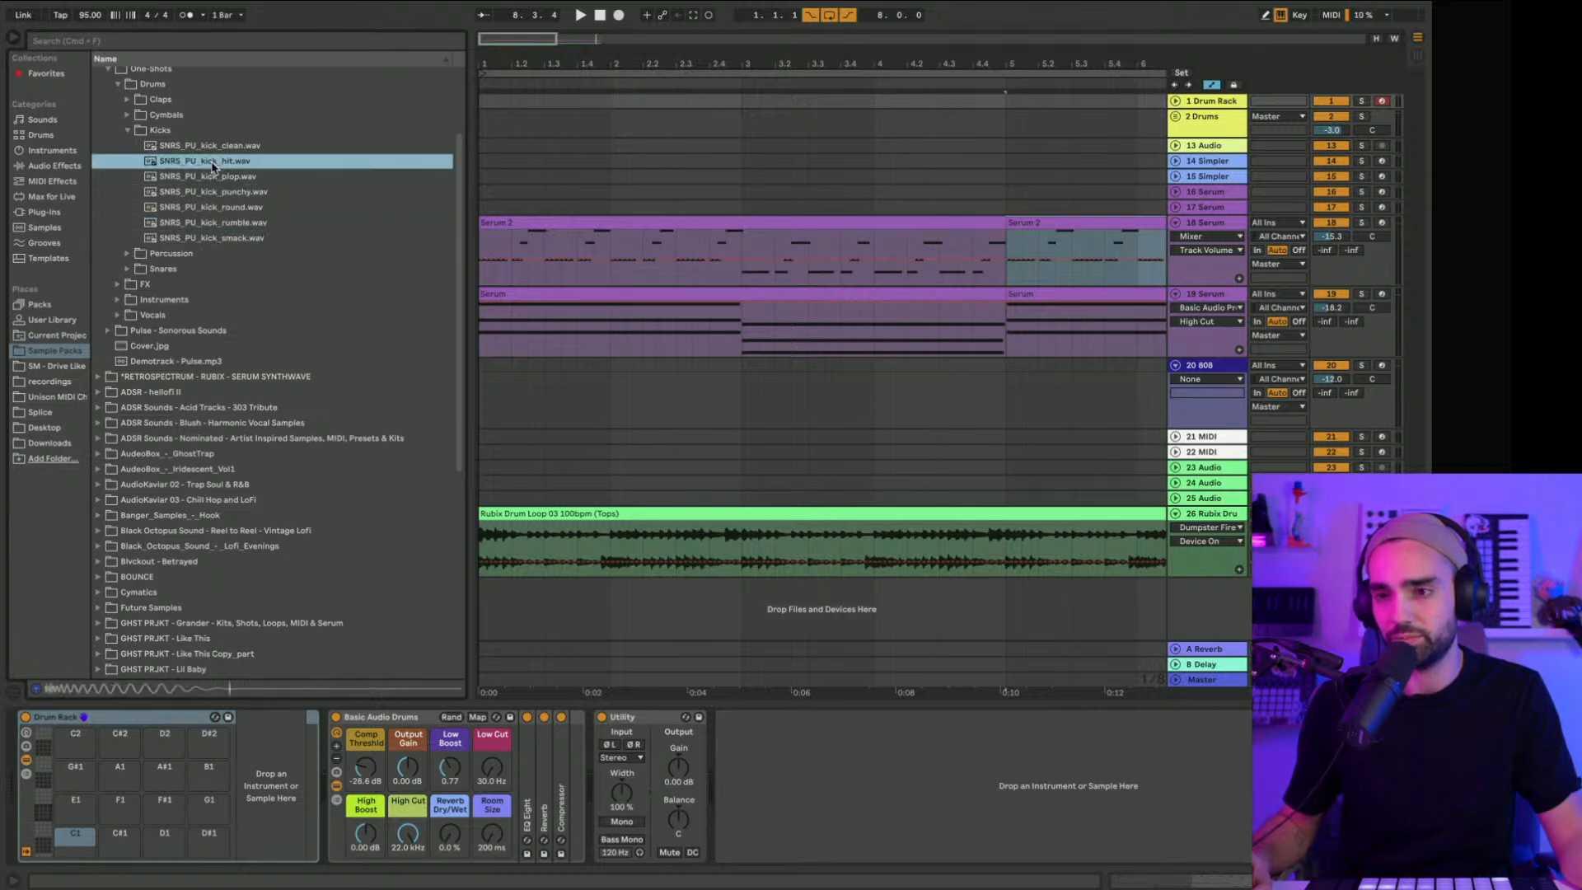
pyautogui.click(216, 223)
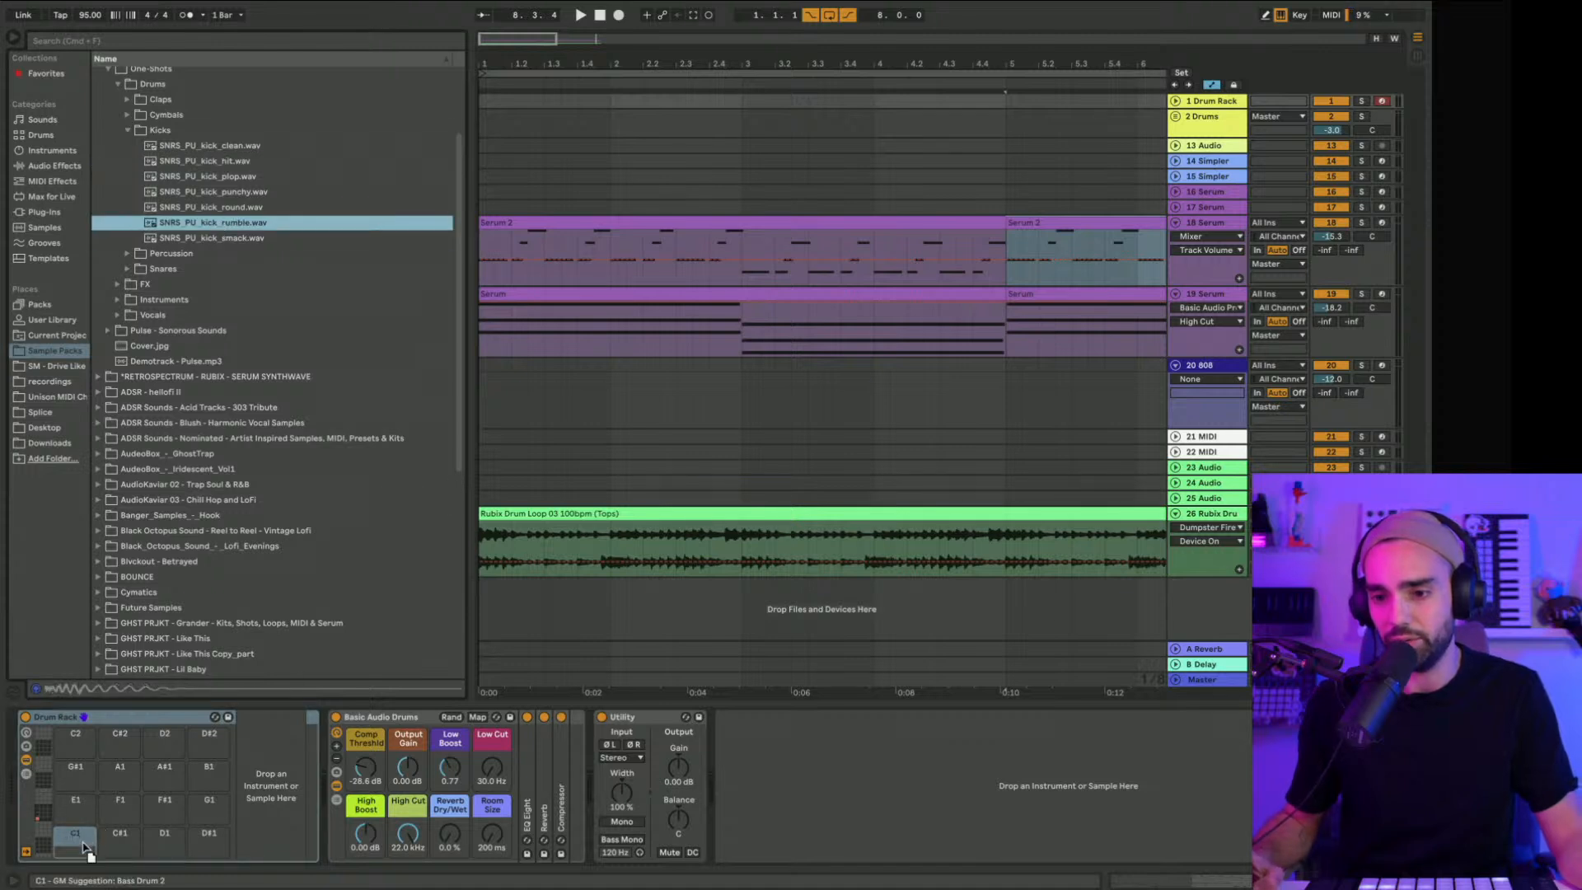
pyautogui.moveTo(78, 840); pyautogui.dragTo(78, 840)
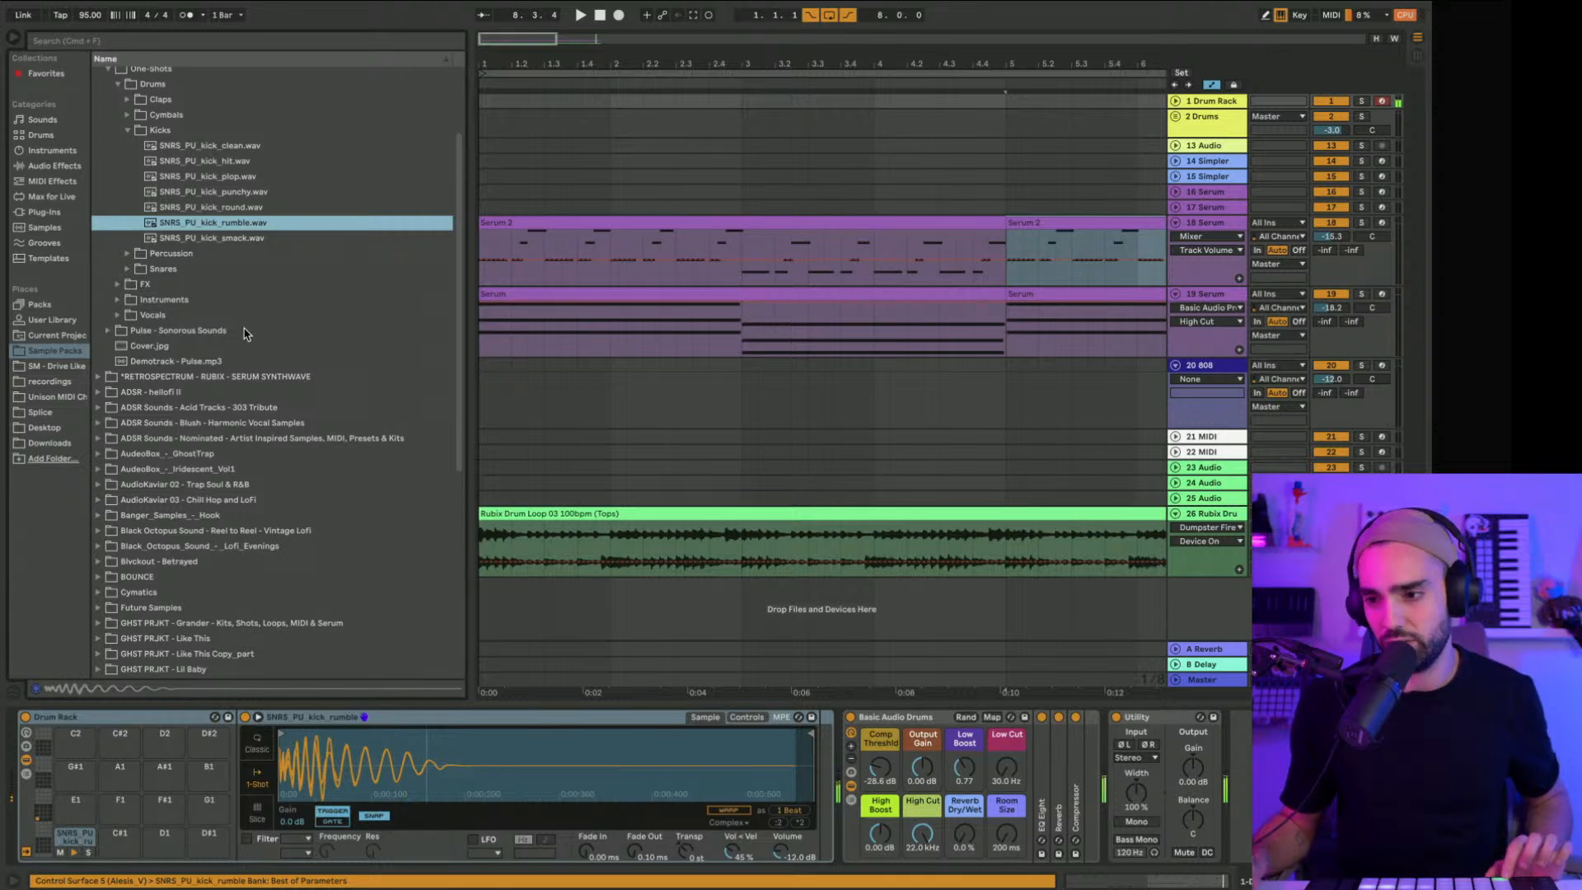
# Step: Check the buffer size options in the audio preferences and close the preferences
pyautogui.scroll(5, 131, 200)
pyautogui.scroll(-1, 130, 200)
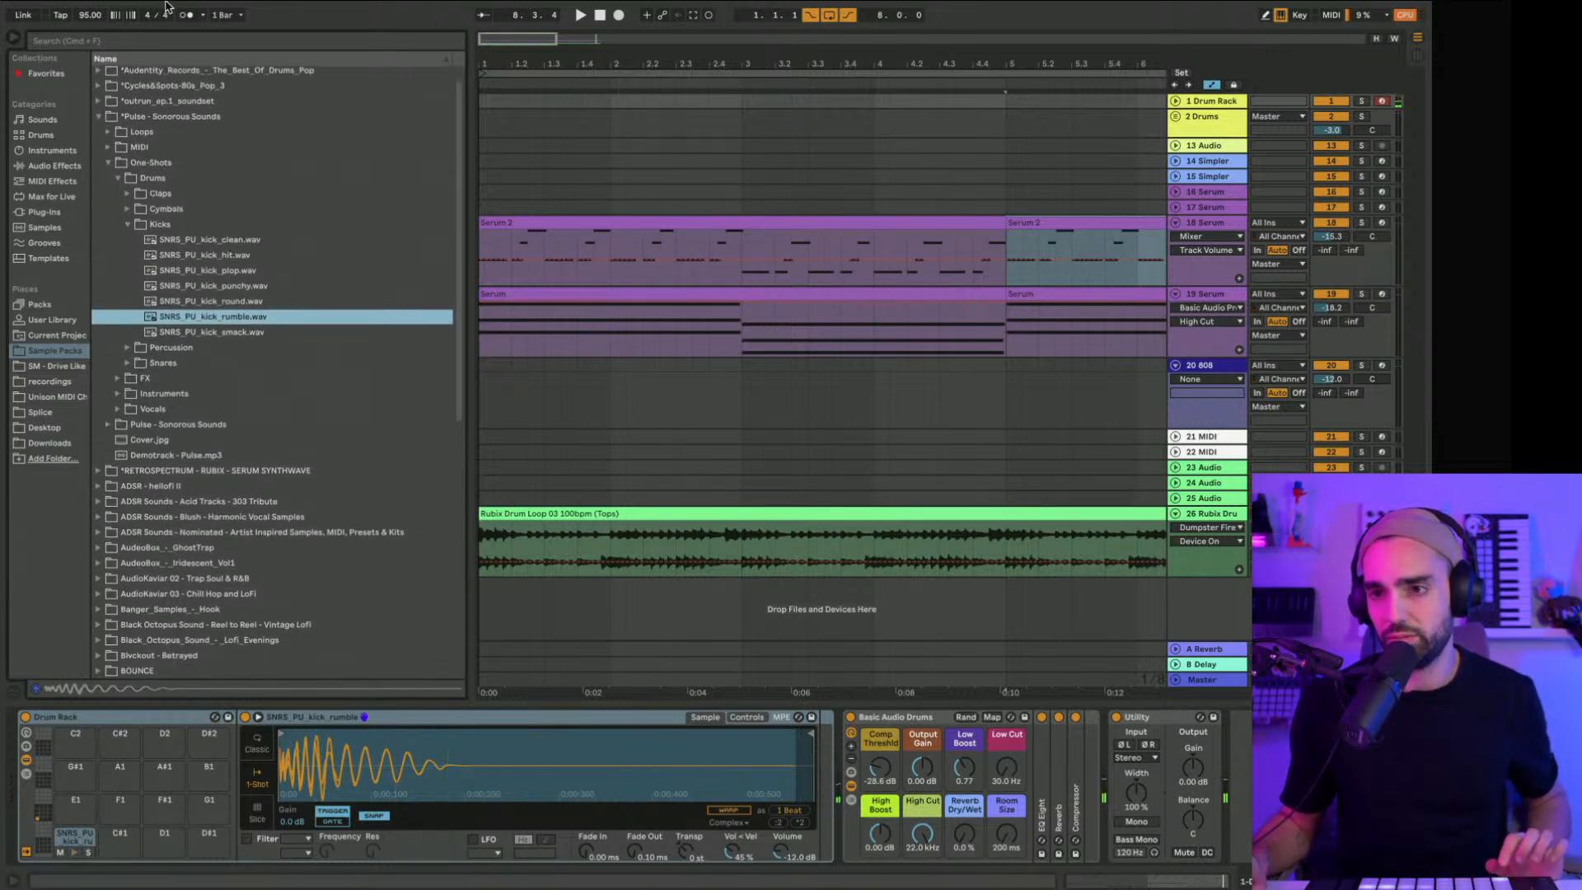
pyautogui.click(57, 10)
pyautogui.click(80, 58)
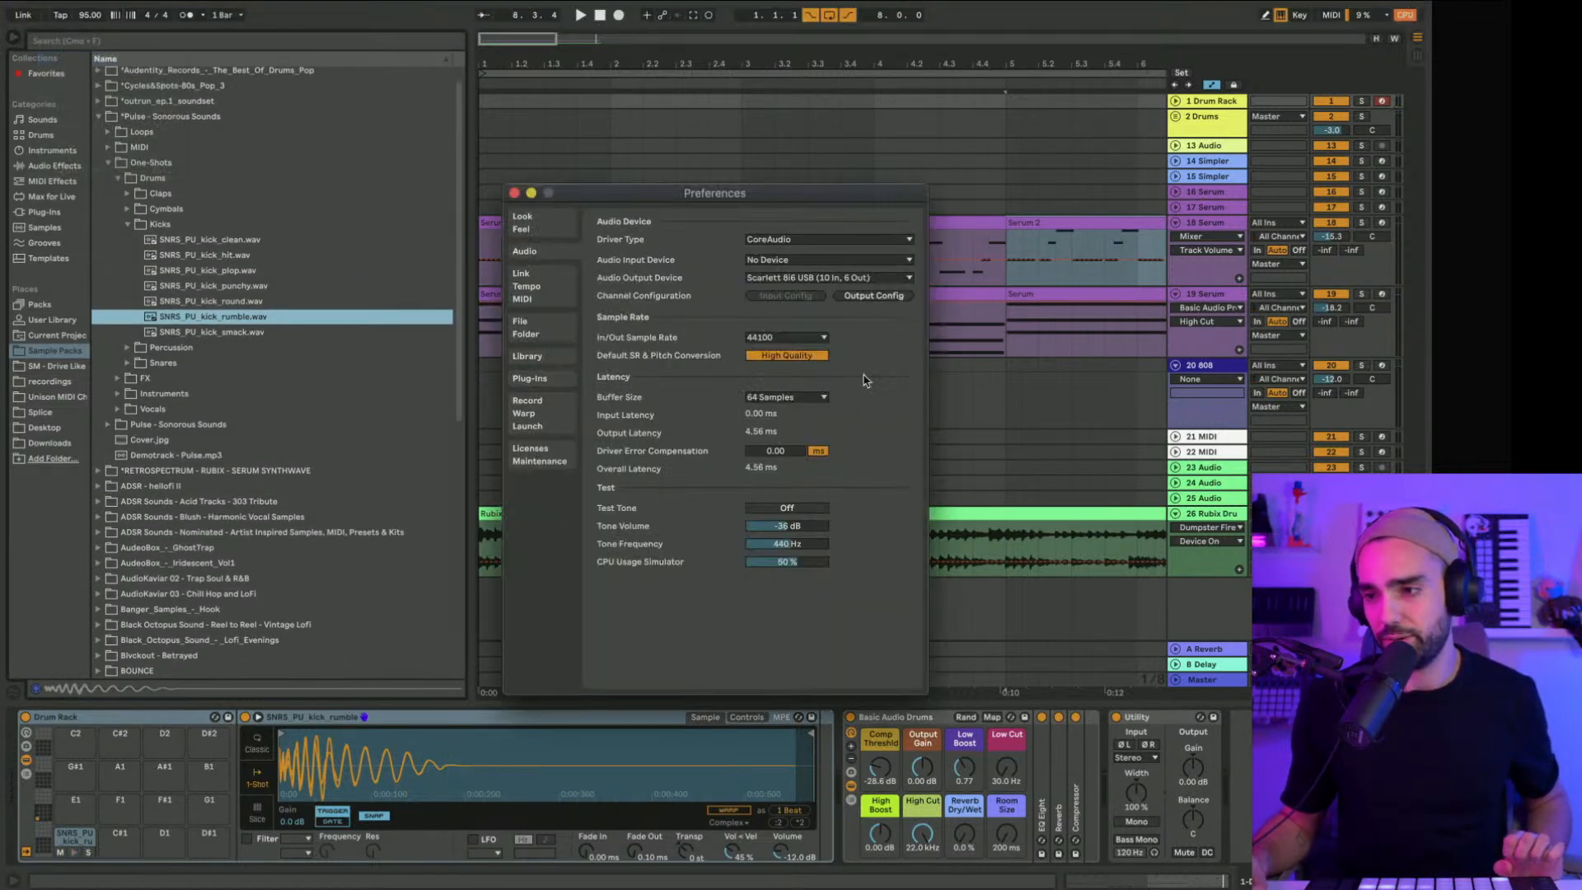
pyautogui.click(787, 397)
pyautogui.click(792, 423)
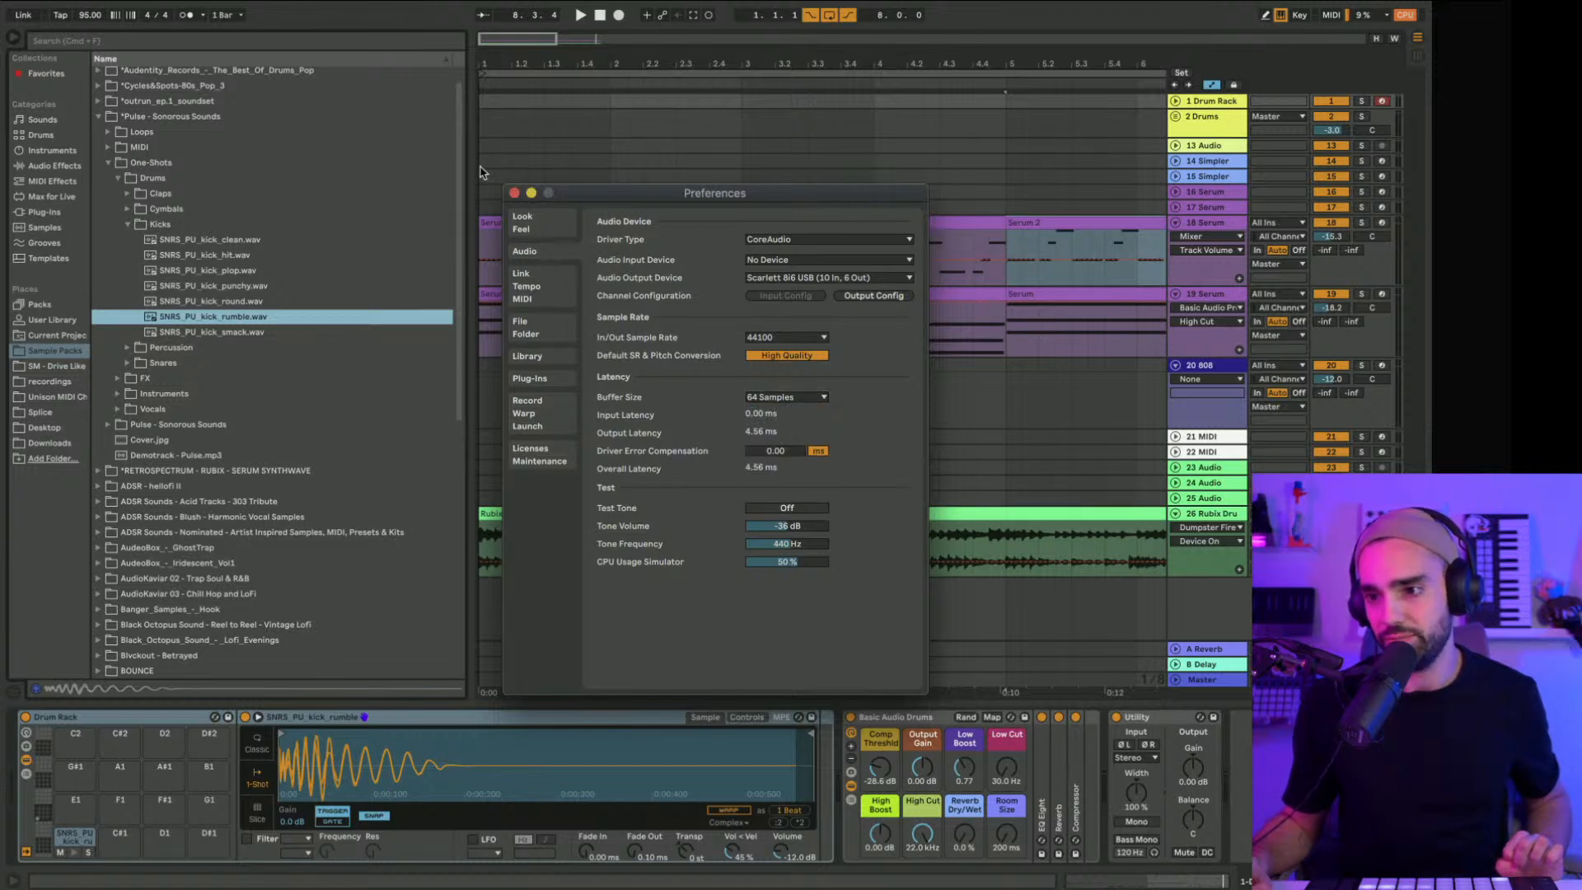
pyautogui.click(514, 194)
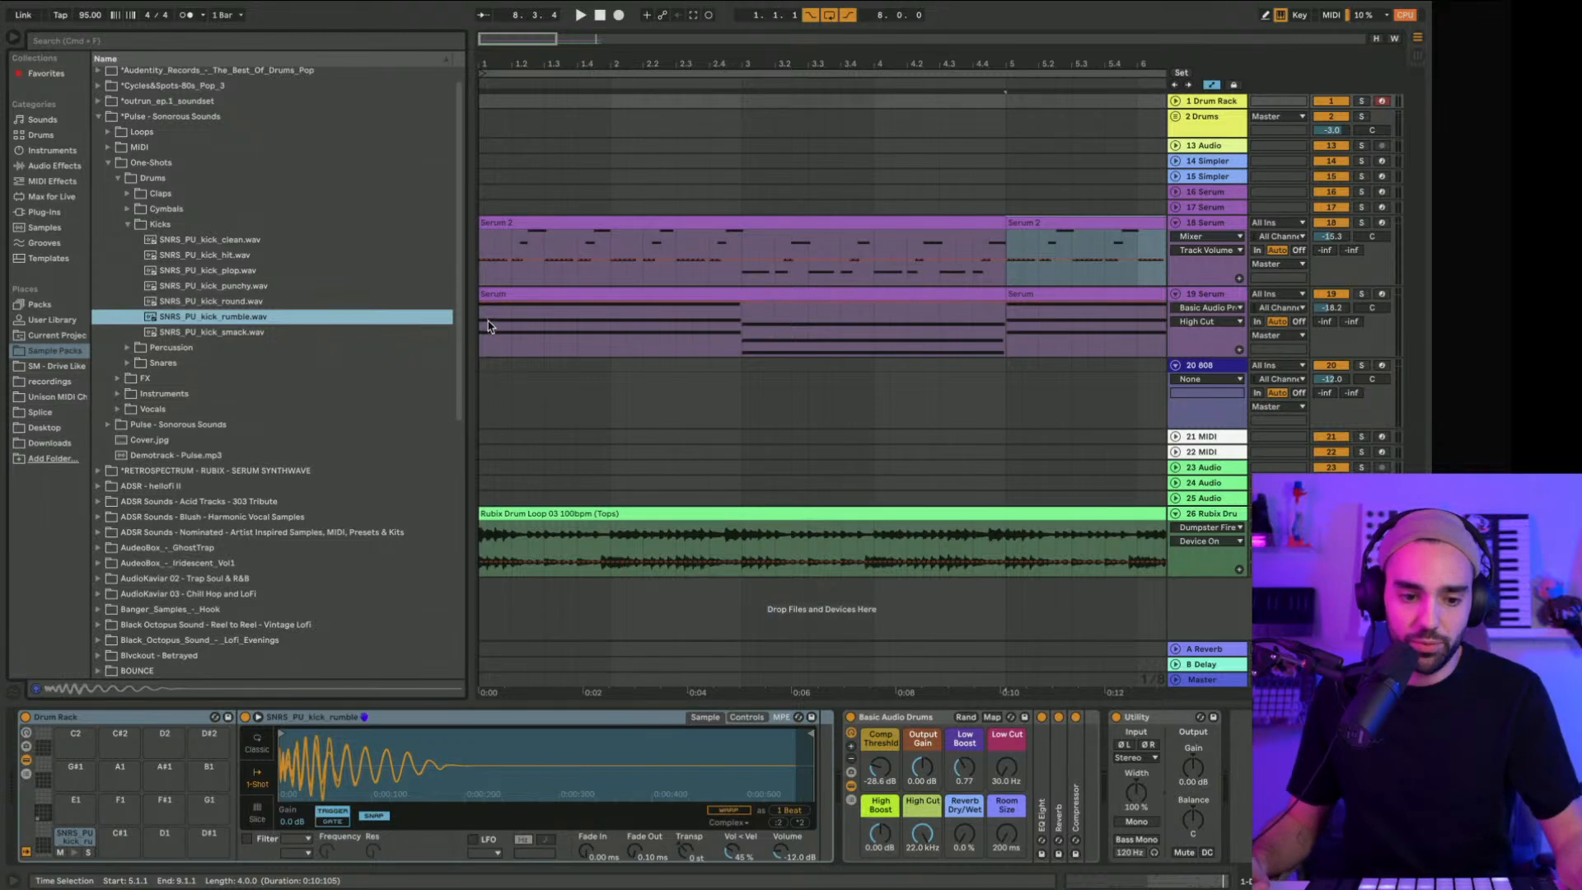
# Step: Close the Kicks folder and audition the can, metal, rim, tambourine and woody samples among the Pulse pack's percussion one-shots
pyautogui.click(230, 270)
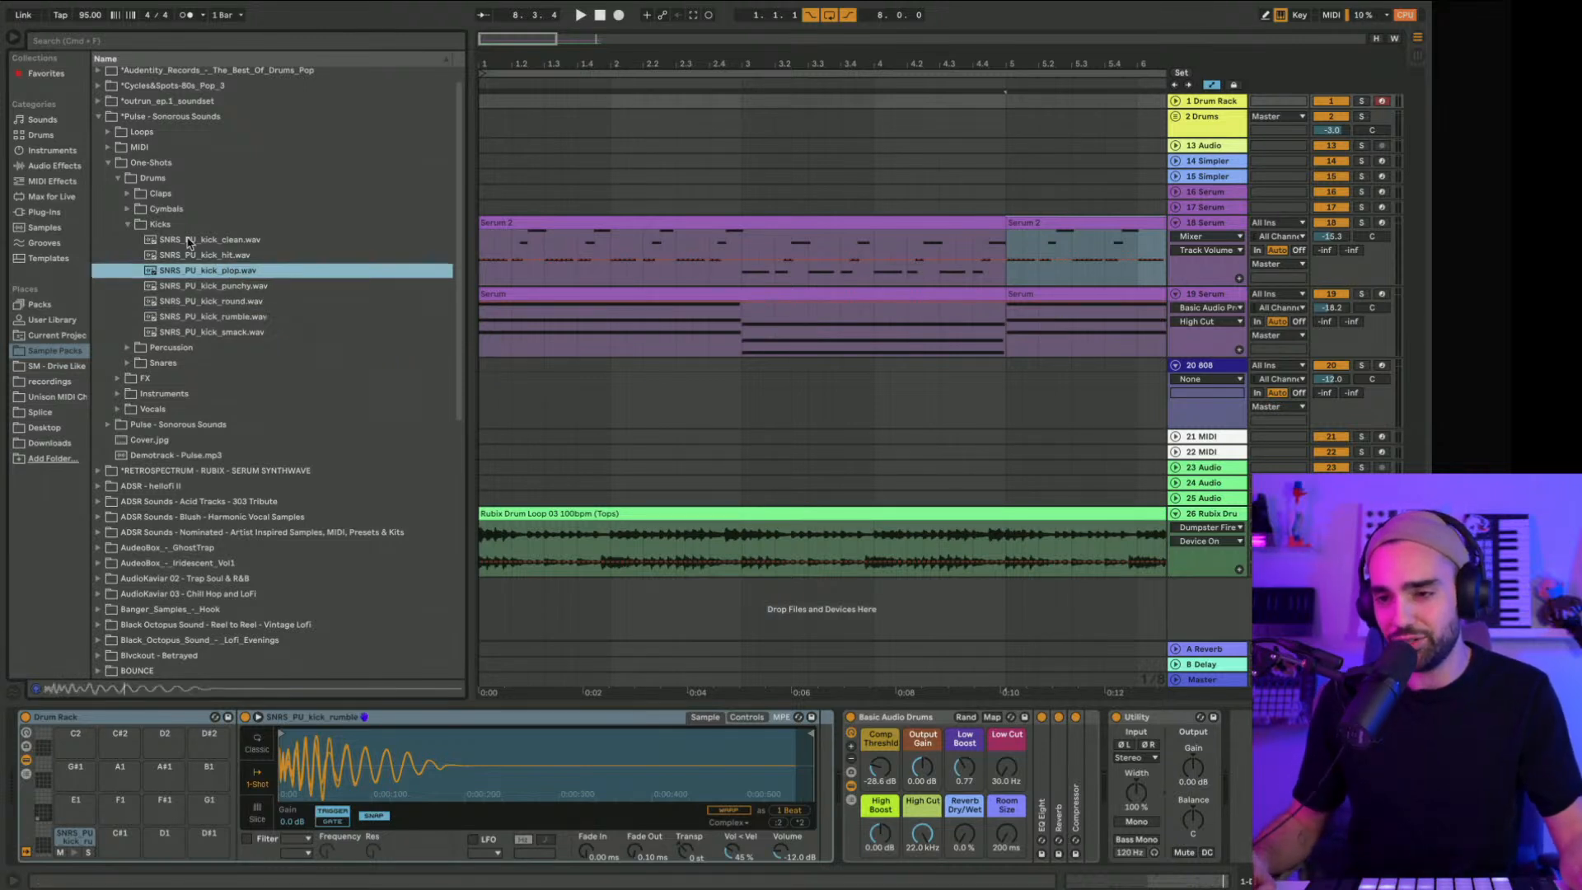
pyautogui.click(127, 226)
pyautogui.click(127, 240)
pyautogui.click(215, 301)
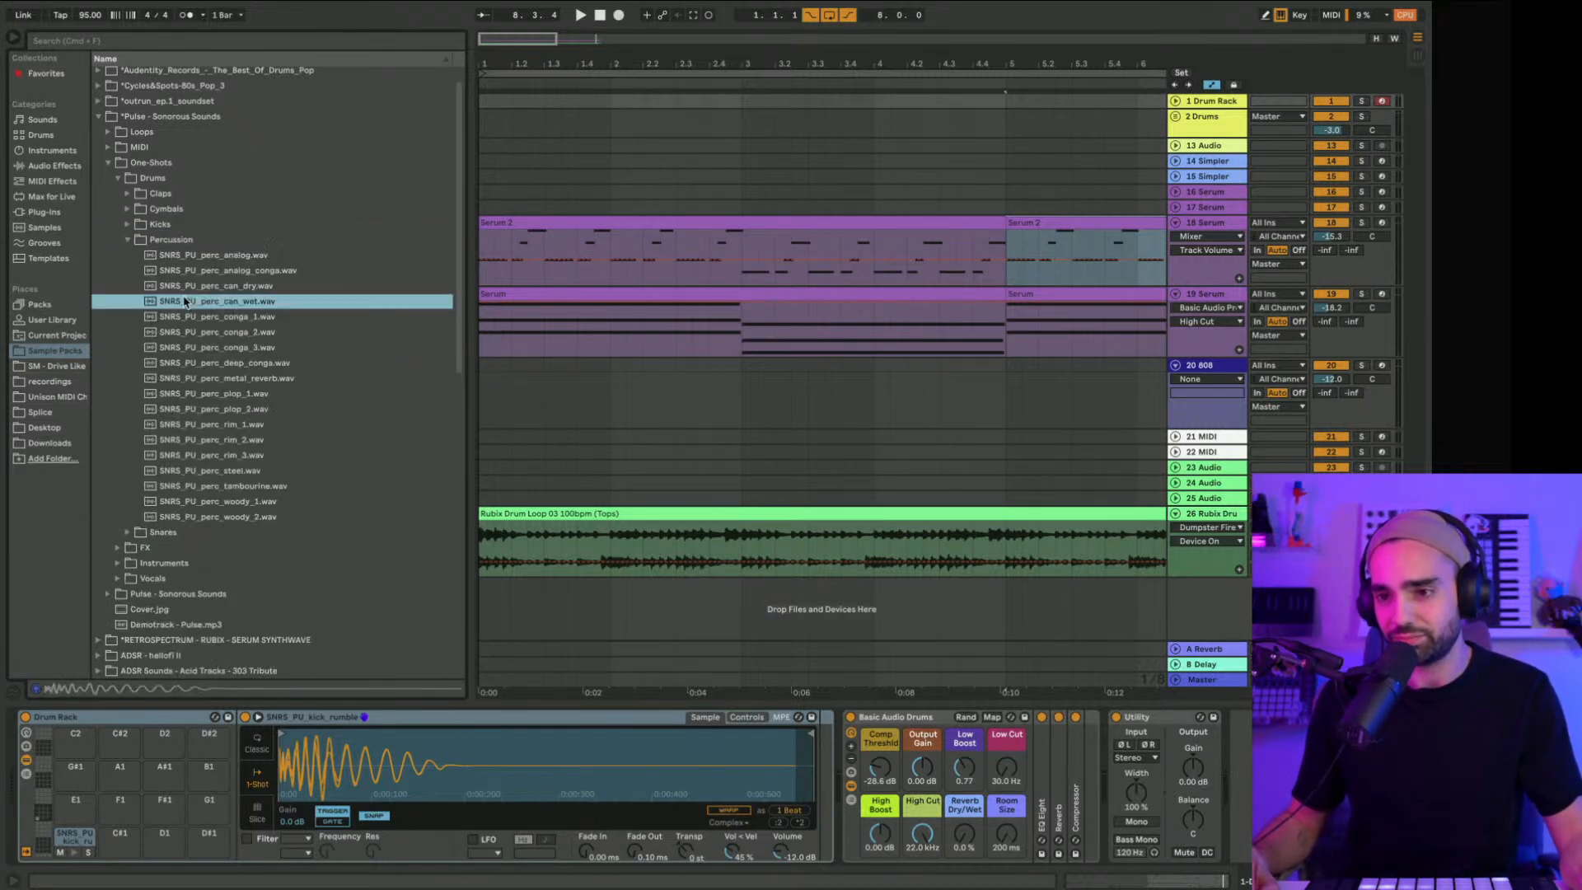
pyautogui.click(219, 381)
pyautogui.click(207, 441)
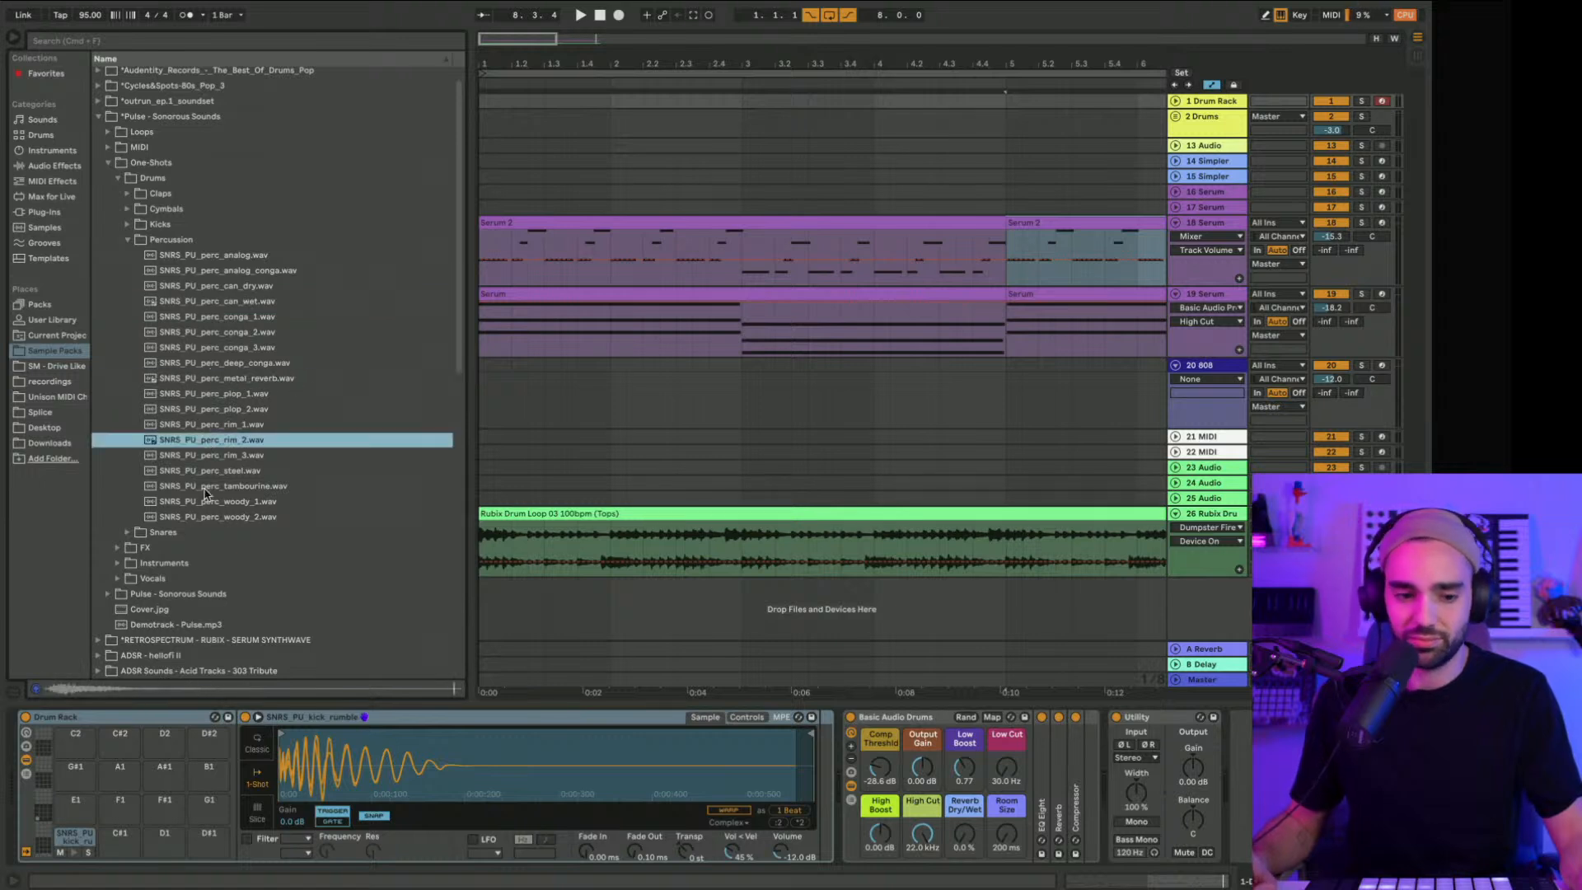
pyautogui.click(205, 503)
pyautogui.scroll(1, 237, 434)
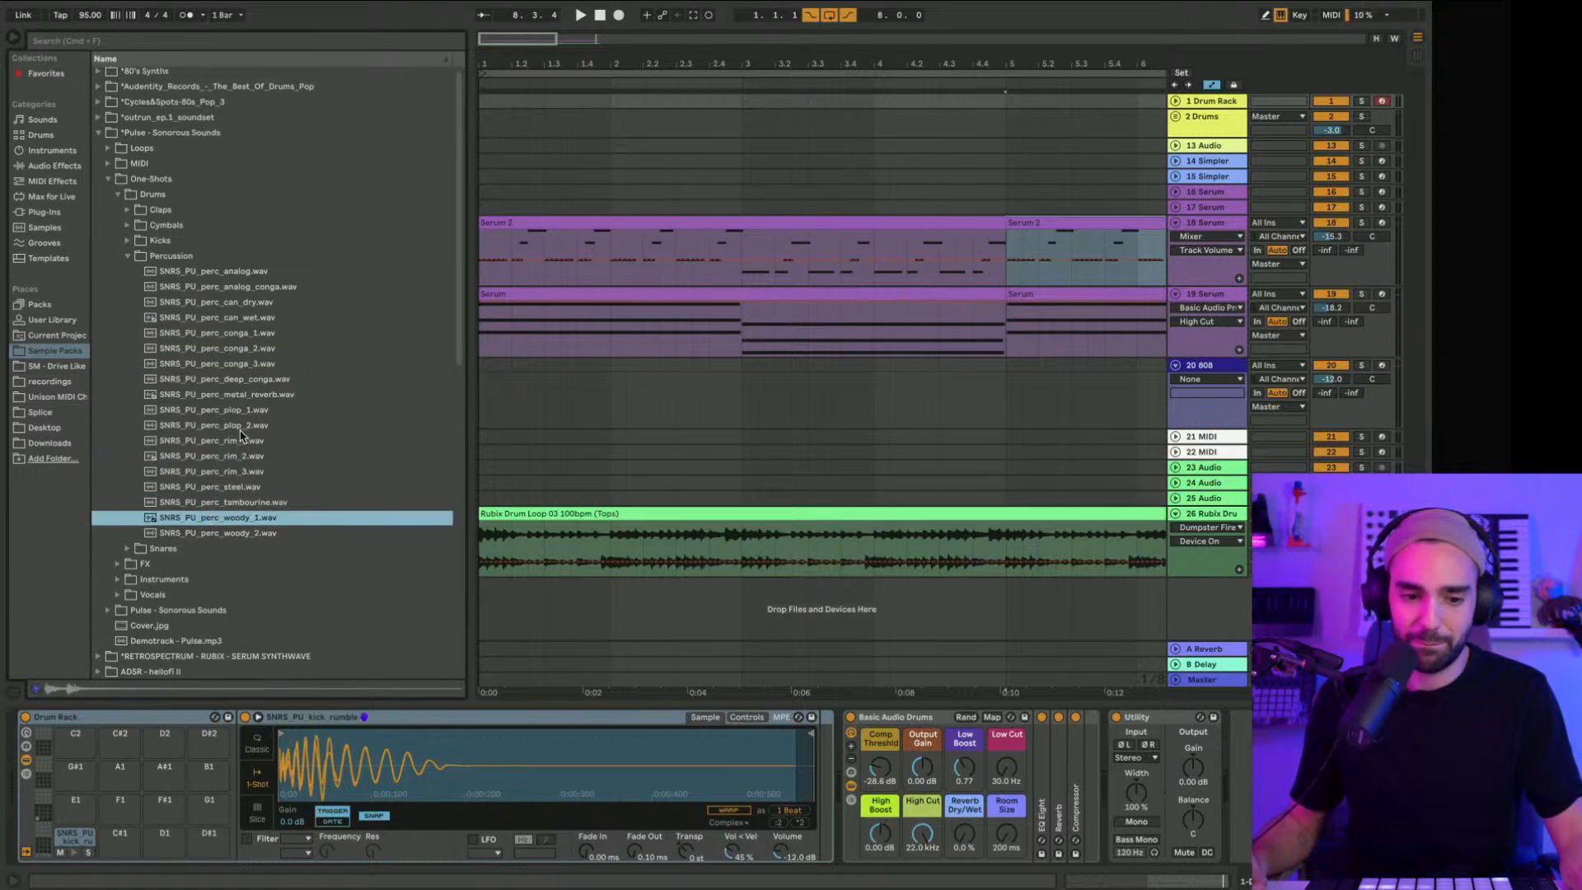
pyautogui.click(224, 505)
pyautogui.click(214, 521)
pyautogui.click(211, 536)
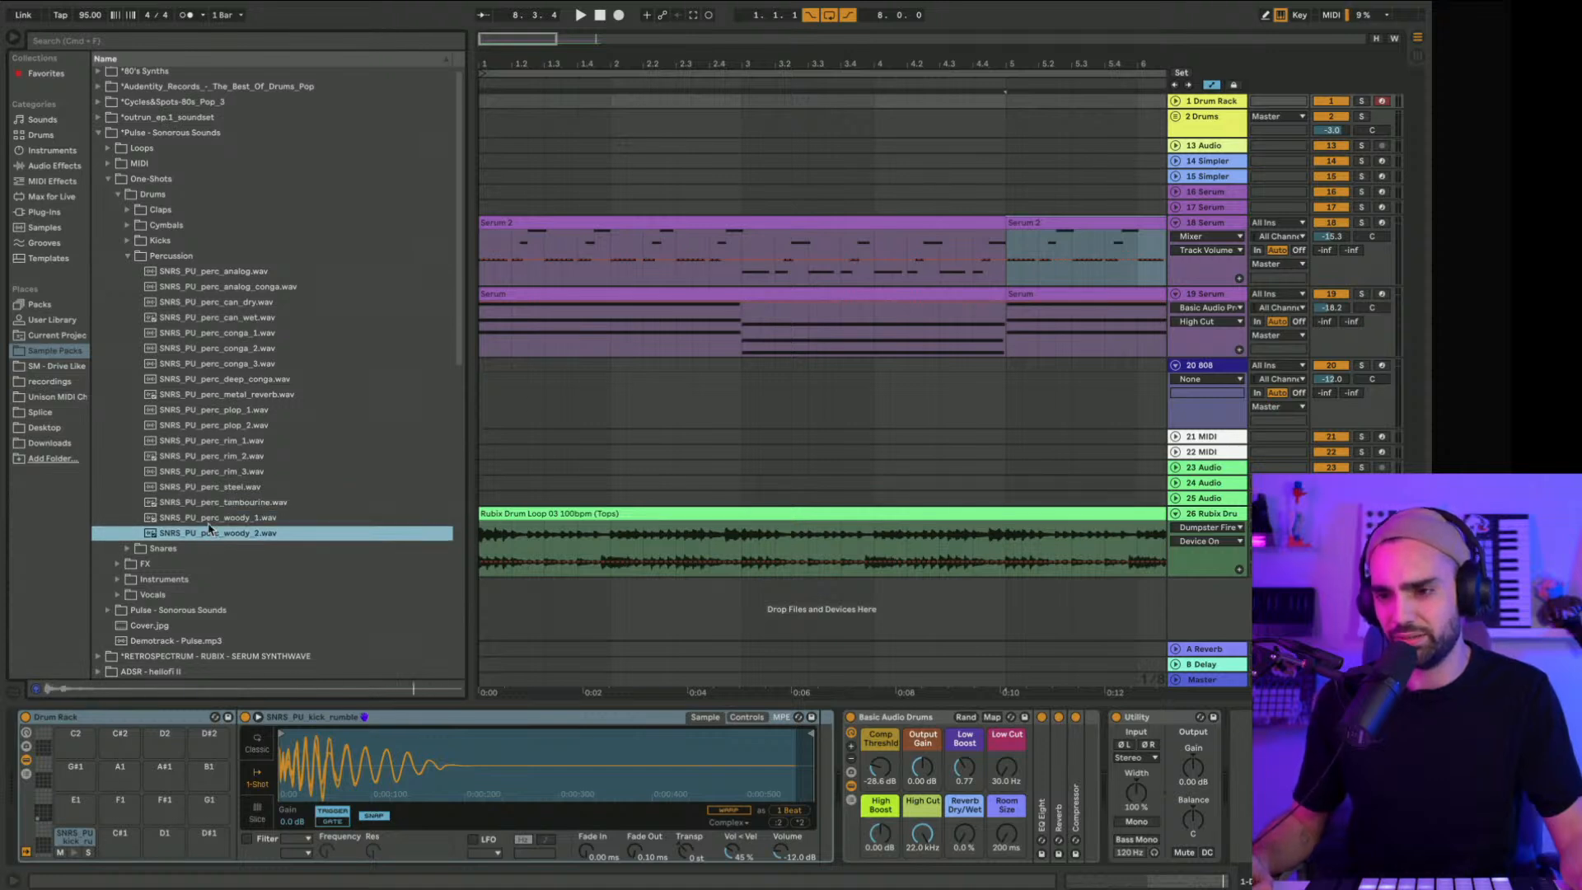
# Step: Load the percussion samples SNRS_PU_perc_conga_2.wav and SNRS_PU_perc_conga_3.wav onto the Drum Rack's F#1 and G1 pads
pyautogui.click(207, 518)
pyautogui.click(227, 411)
pyautogui.click(239, 349)
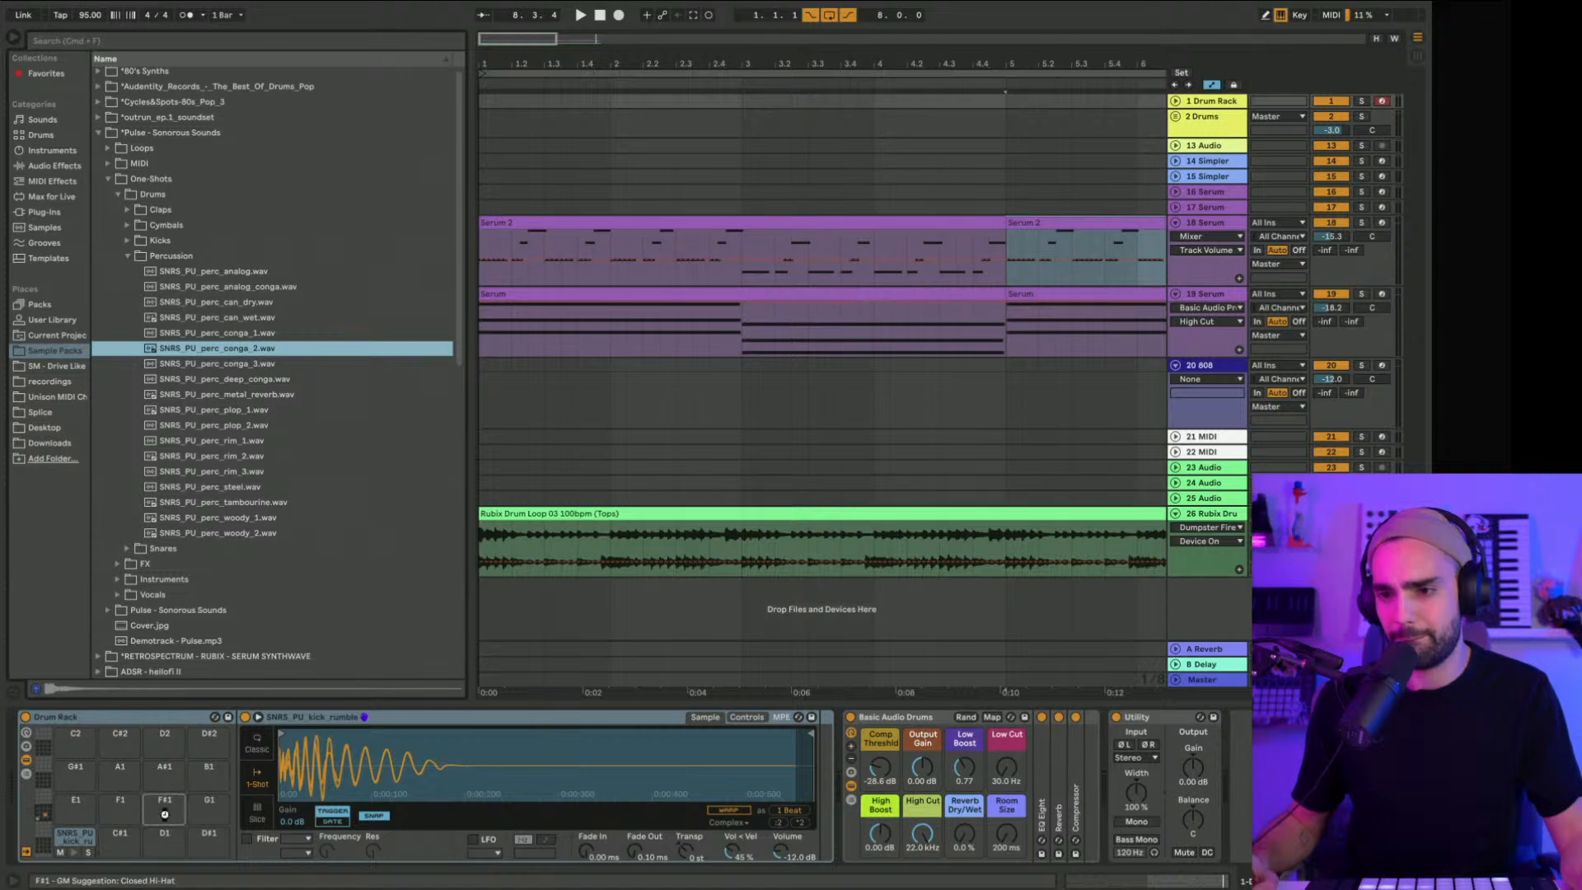
pyautogui.moveTo(213, 363); pyautogui.dragTo(213, 822)
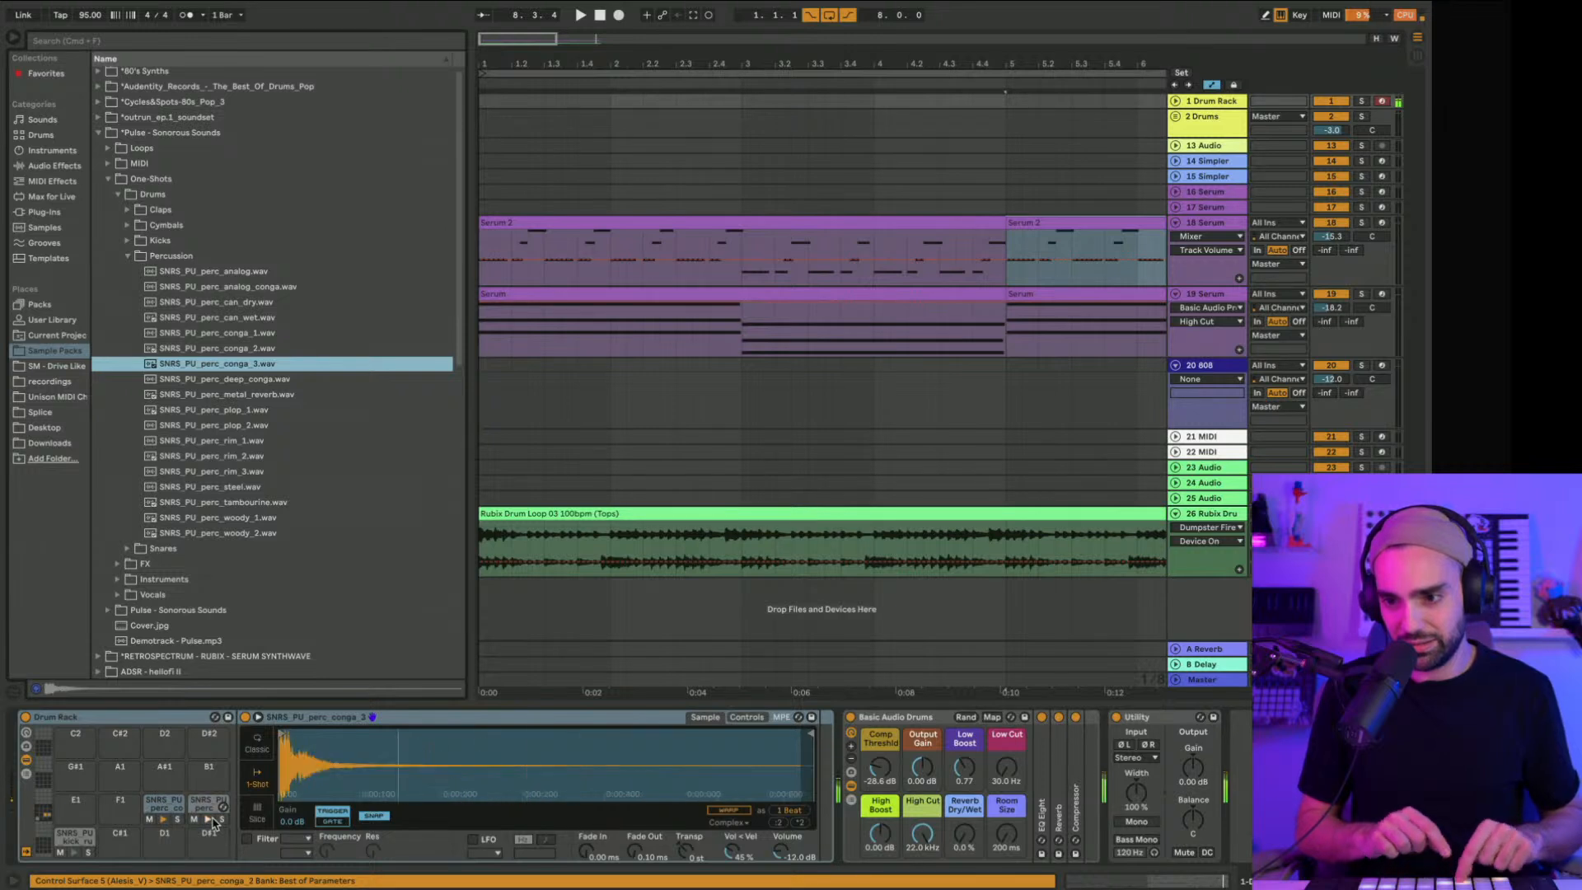
# Step: Audition the conga samples and load SNRS_PU_perc_conga_1.wav onto the Drum Rack's G1 pad in place of its current sample
pyautogui.click(240, 350)
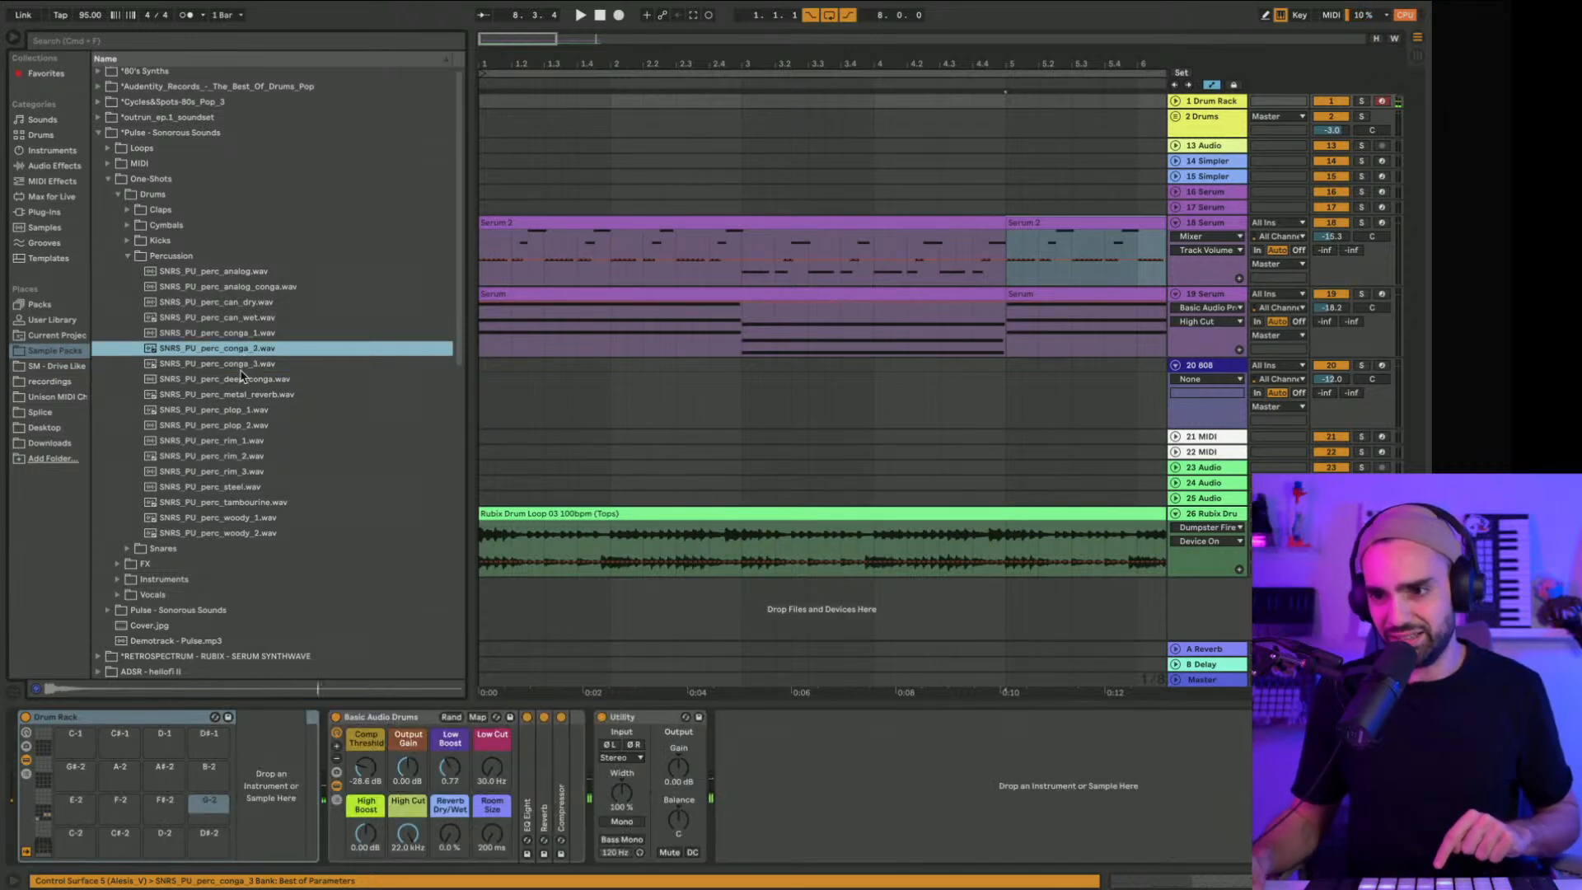
pyautogui.click(242, 377)
pyautogui.click(244, 364)
pyautogui.click(246, 336)
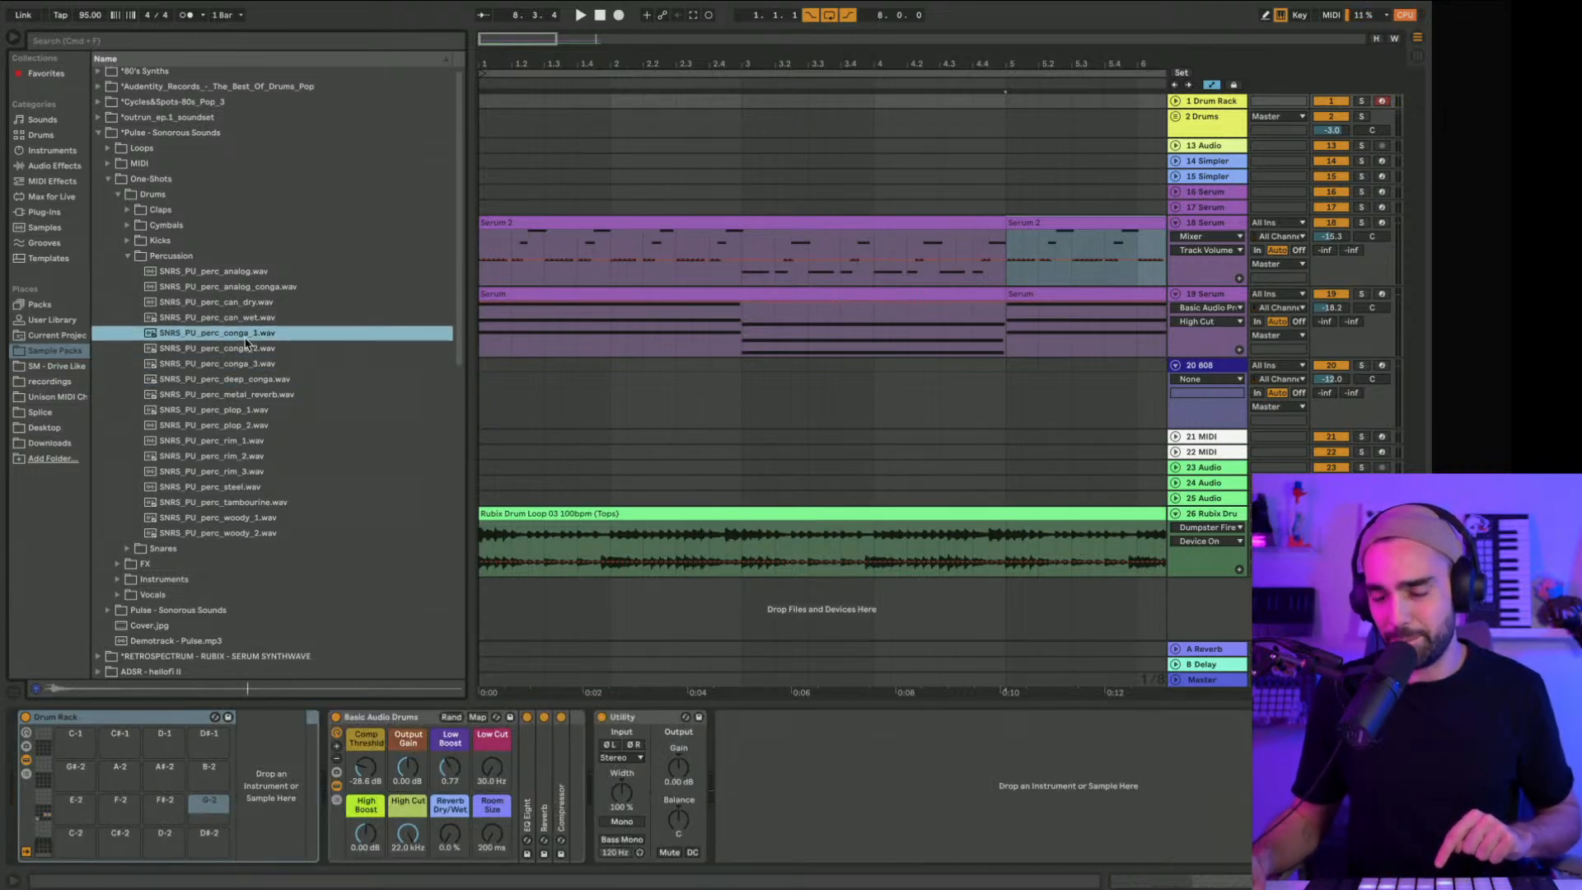
pyautogui.click(42, 818)
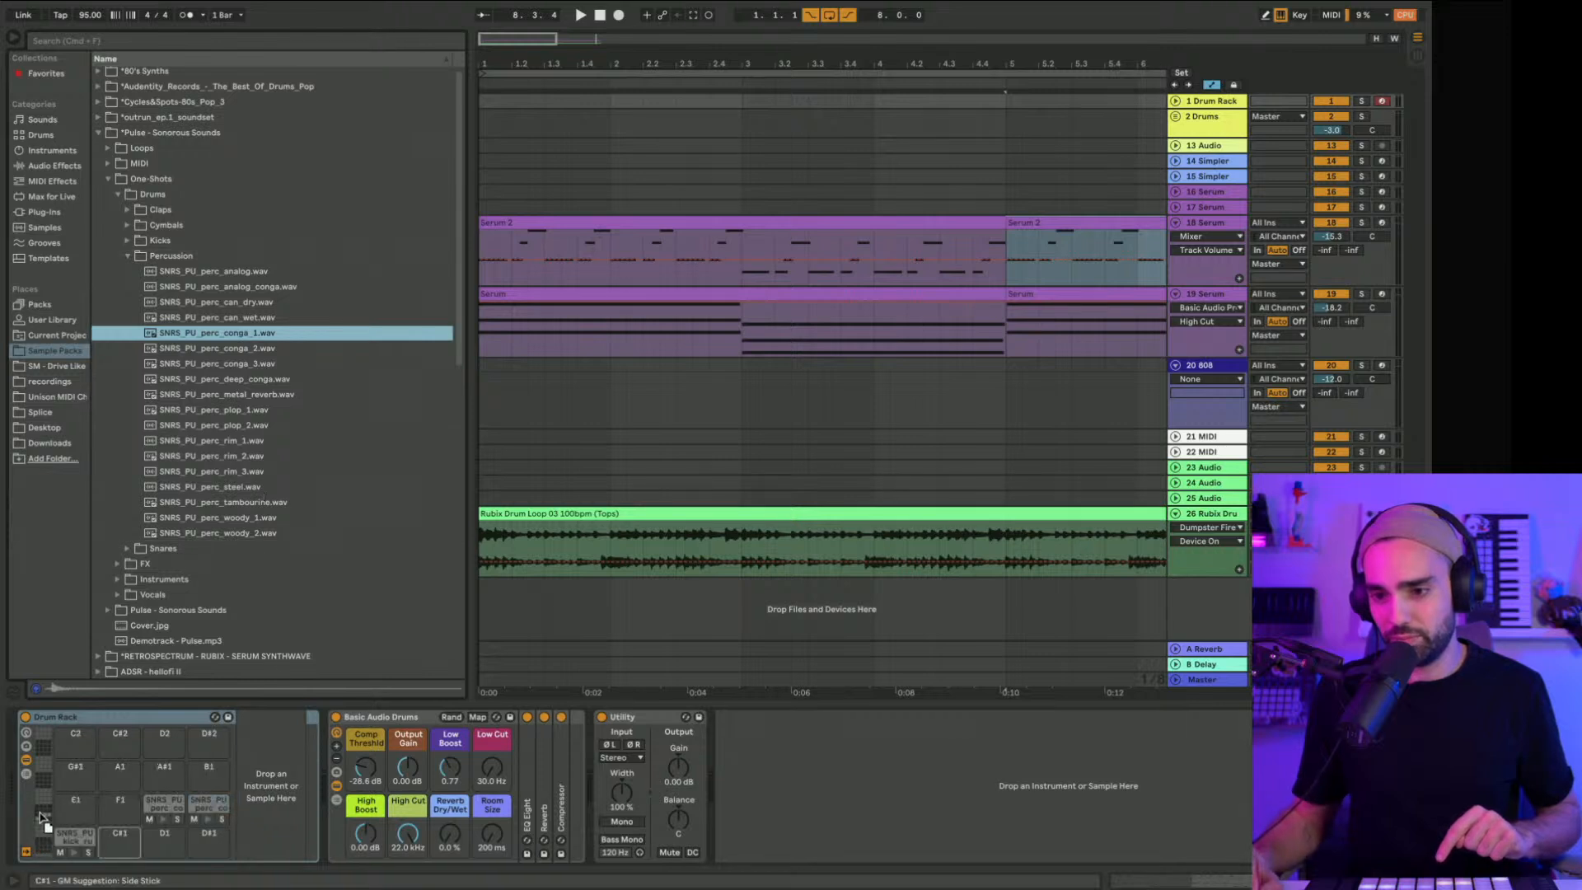
pyautogui.click(208, 811)
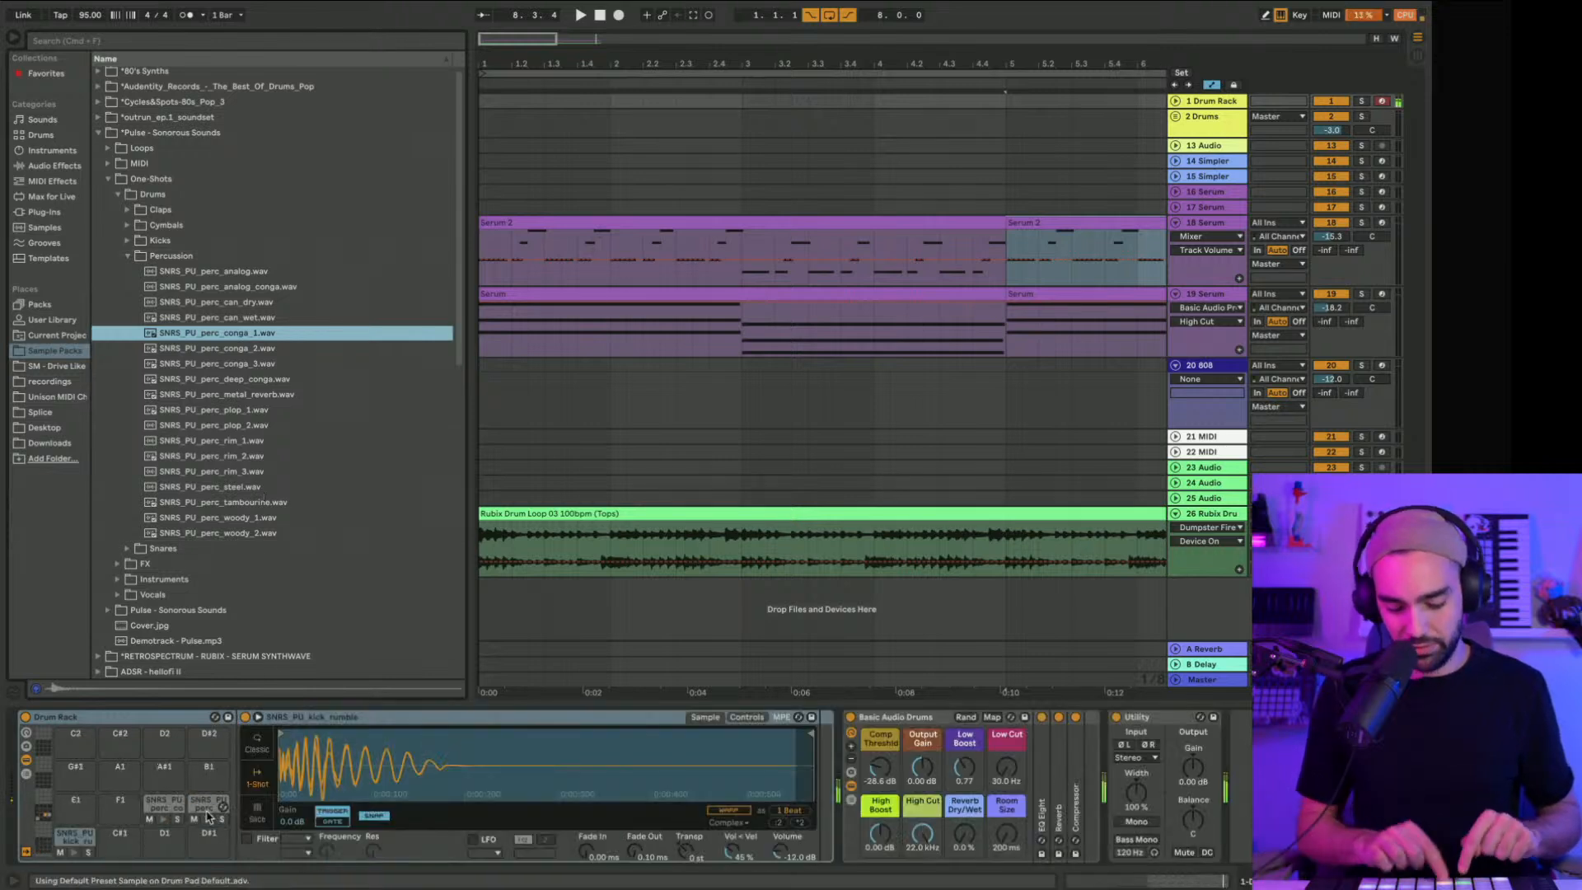
# Step: Load SNRS_PU_snare_basic.wav from the Pulse pack's Snares folder onto the Drum Rack's D1 pad
pyautogui.click(128, 257)
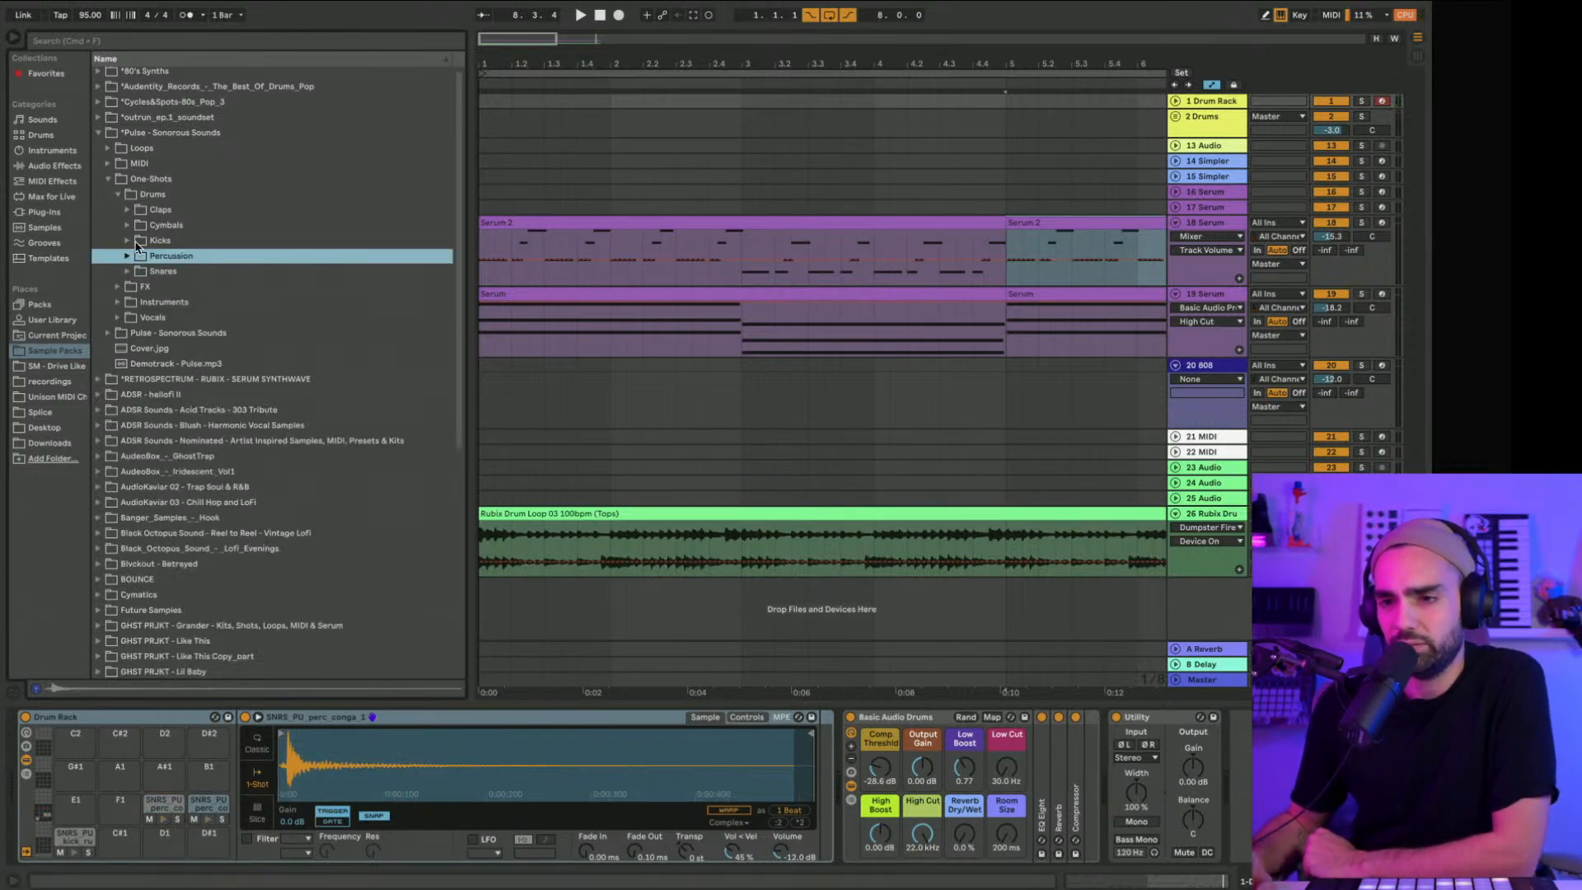
pyautogui.click(128, 210)
pyautogui.click(129, 209)
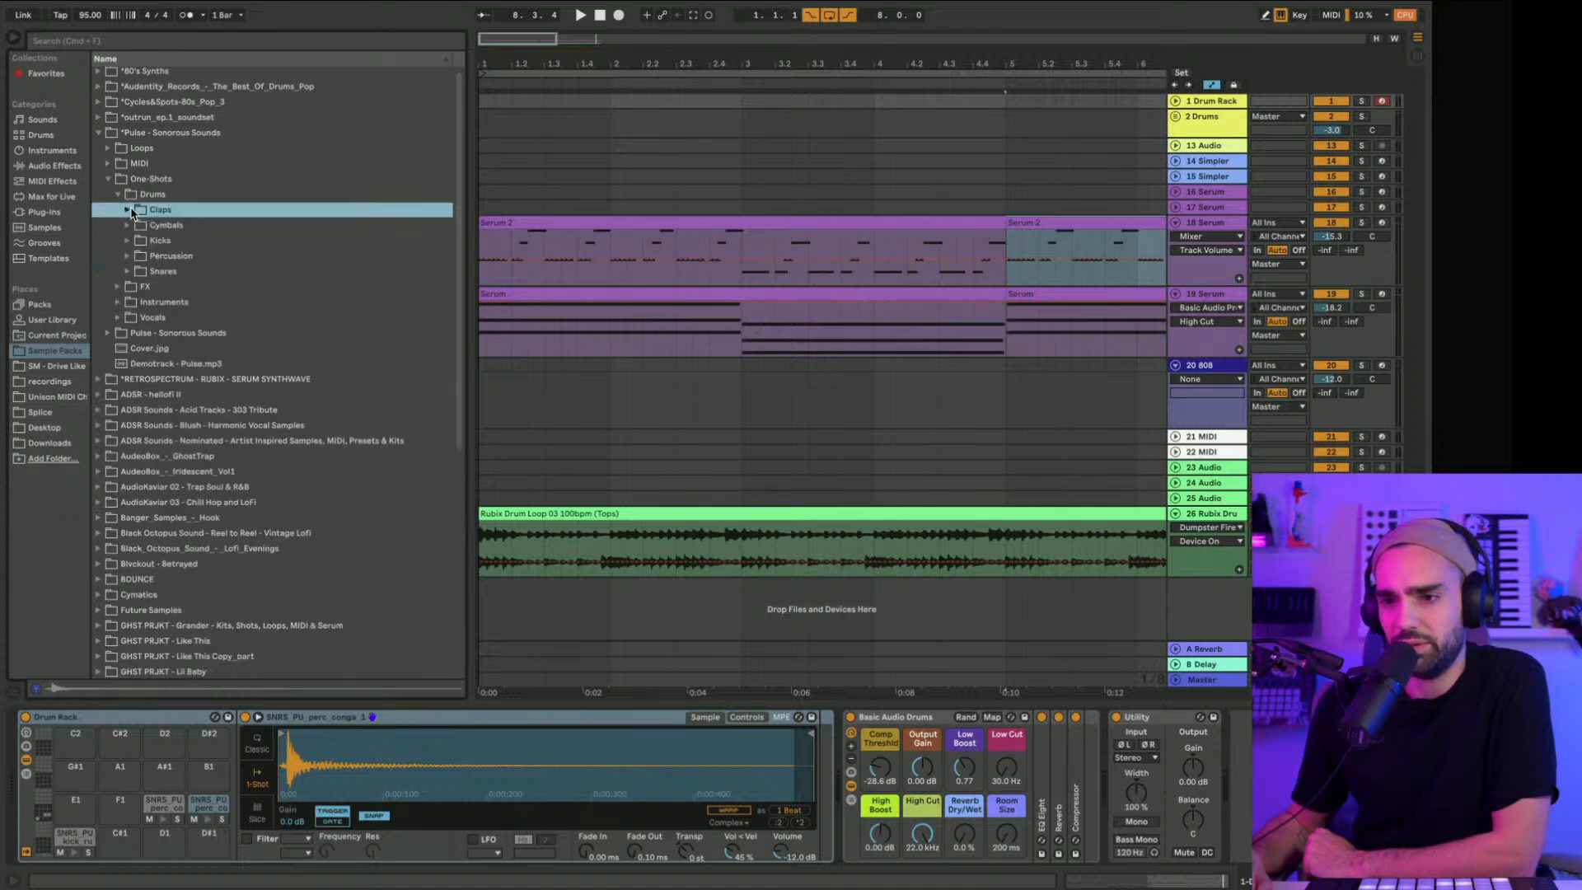
pyautogui.click(128, 271)
pyautogui.click(183, 287)
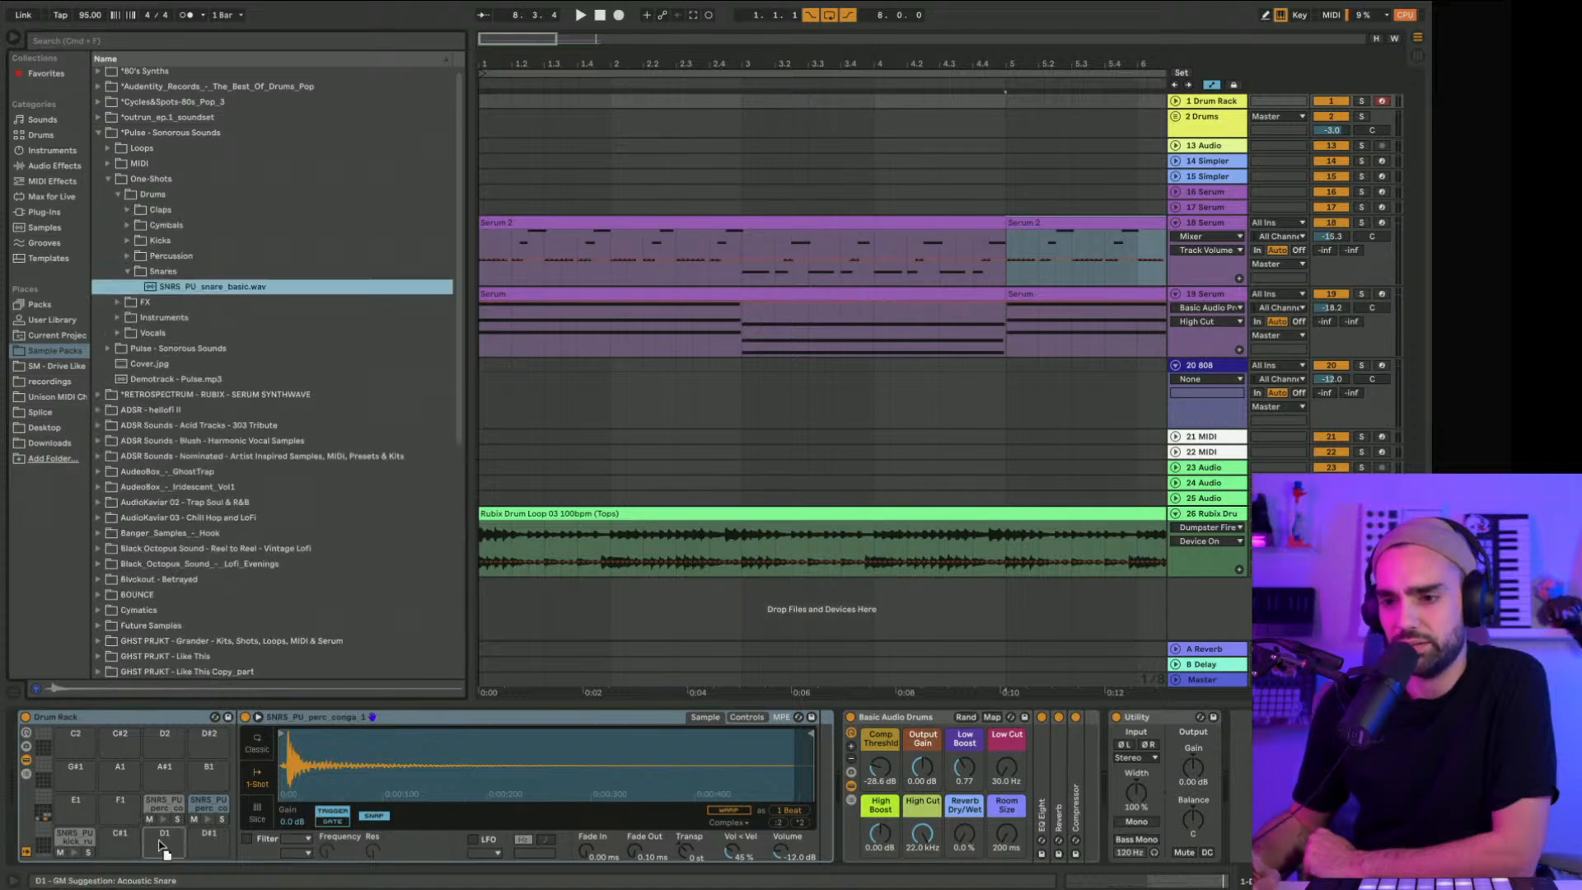
pyautogui.moveTo(156, 839); pyautogui.dragTo(161, 844)
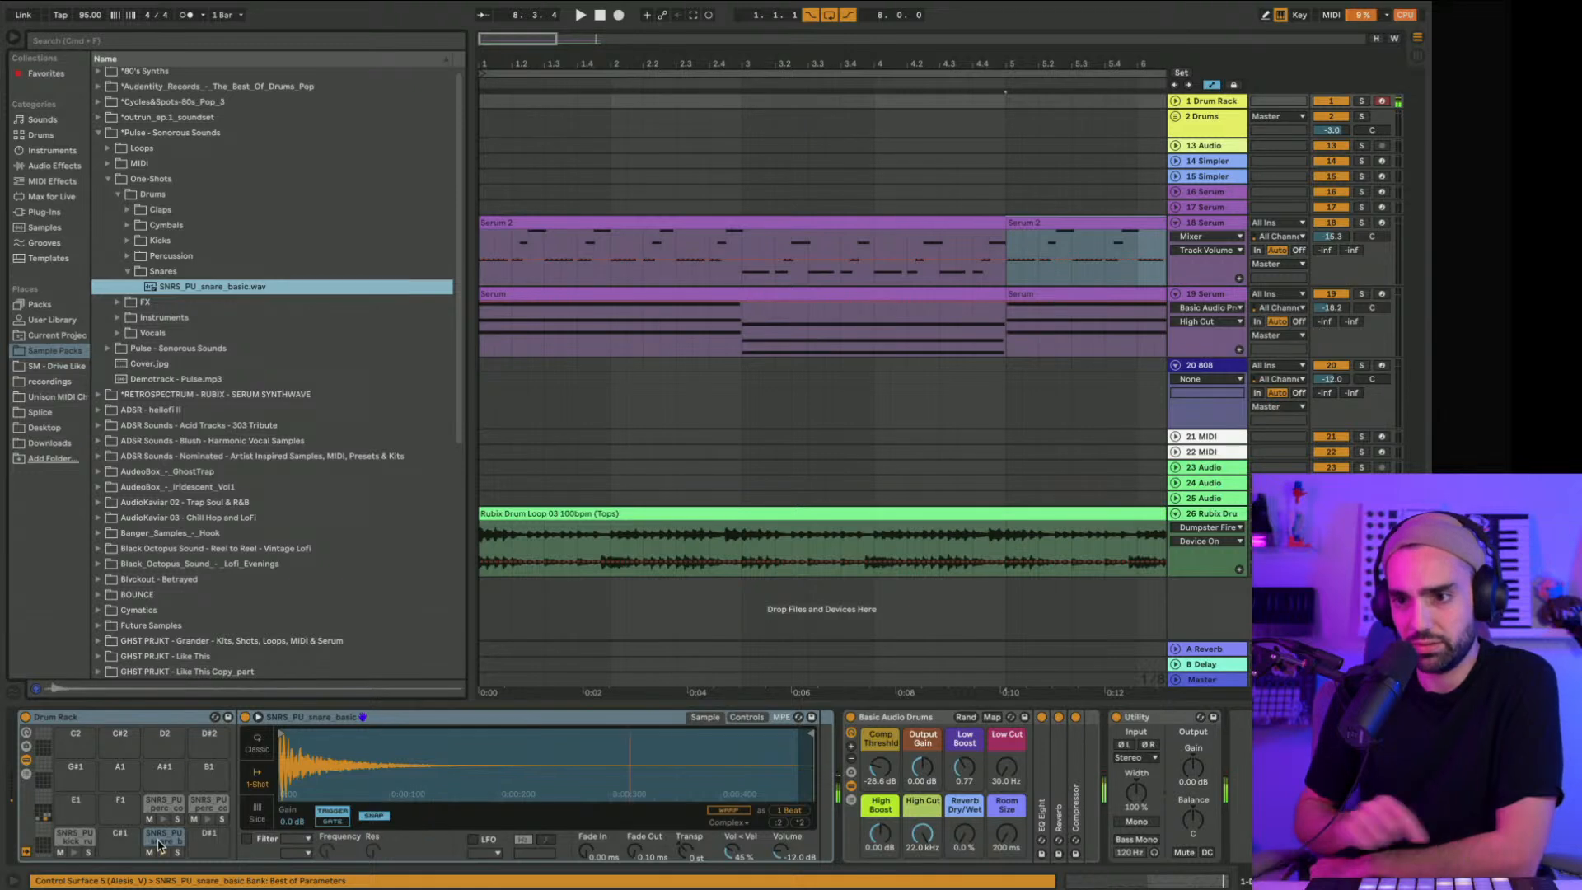
# Step: Preview percussion samples in the Perc folder of the Audentity Records The Best Of Drums Pop pack
pyautogui.click(98, 132)
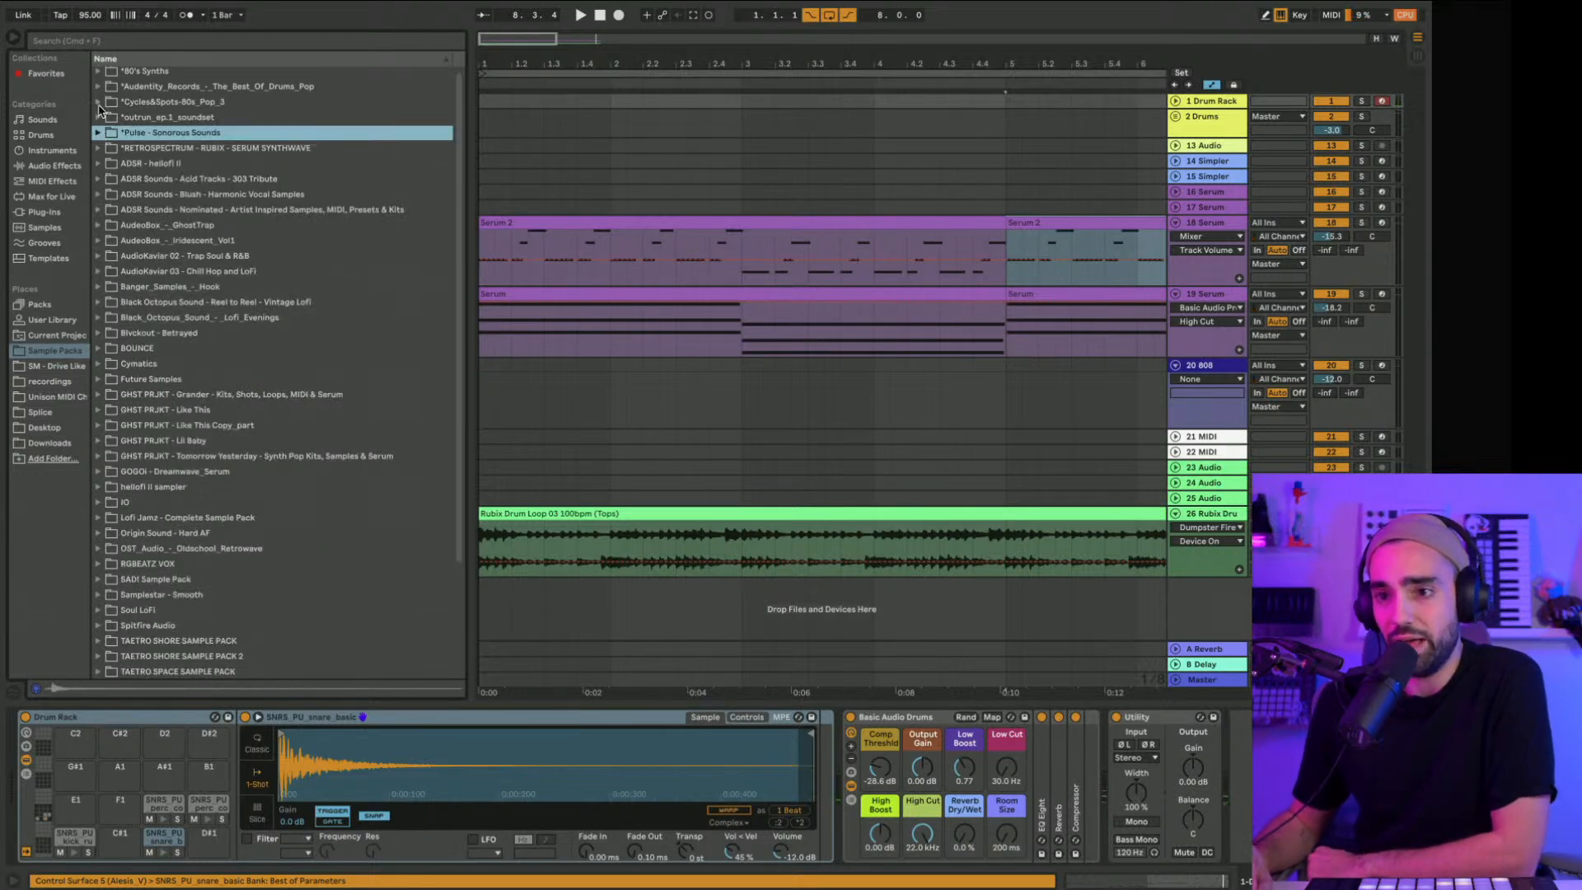
pyautogui.click(98, 86)
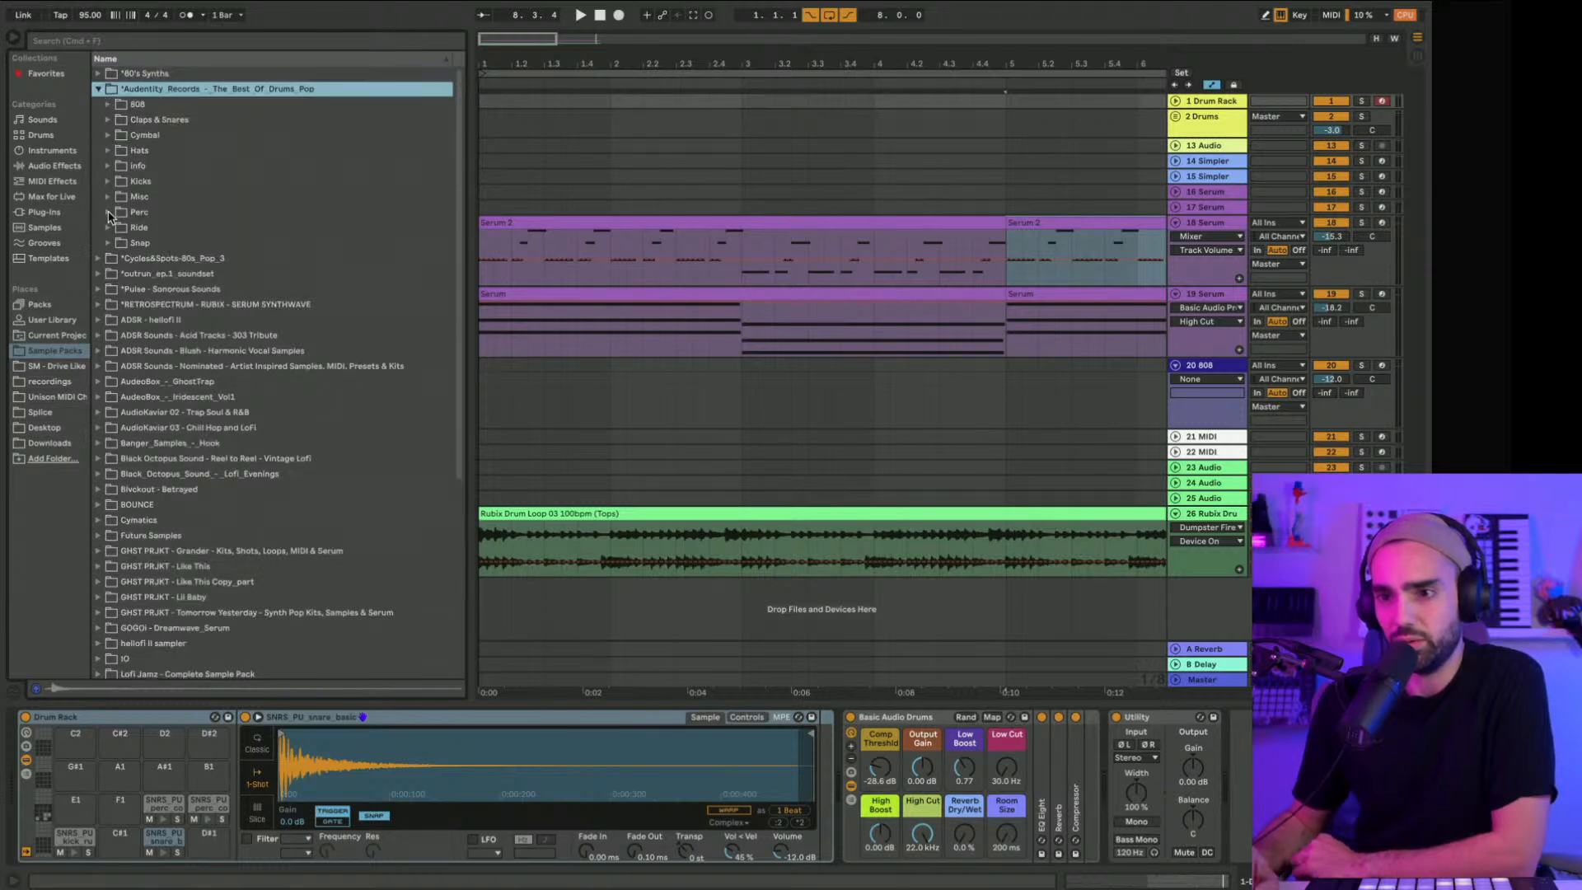
pyautogui.click(108, 213)
pyautogui.click(169, 272)
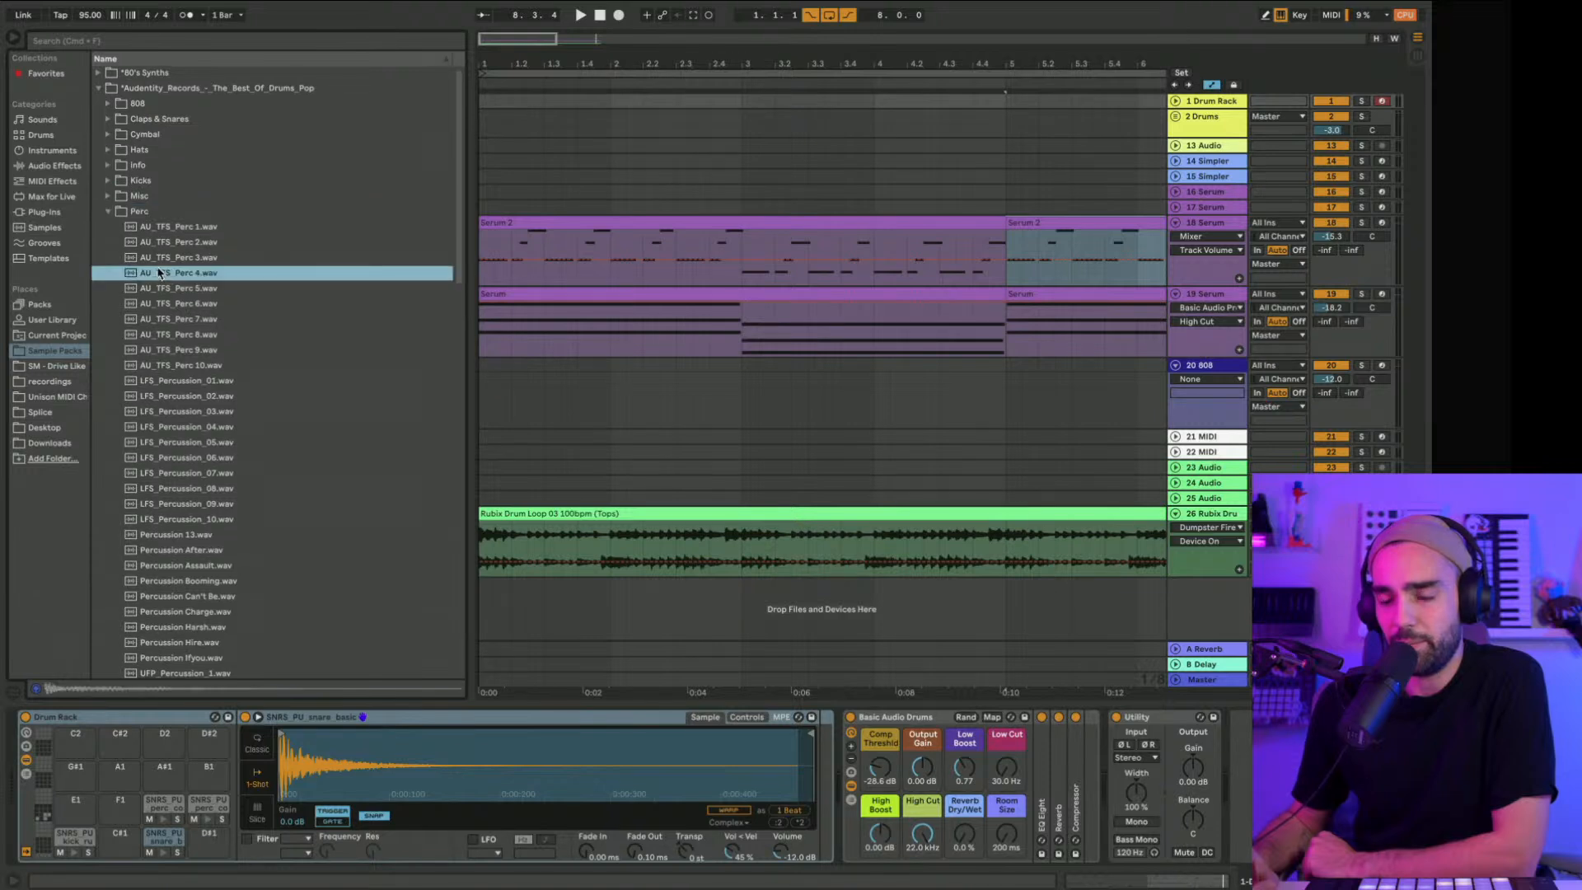
pyautogui.click(162, 383)
# Step: Audition the samples in the Snap folder and load snap 4.wav onto the Drum Rack's E1 pad
pyautogui.click(110, 213)
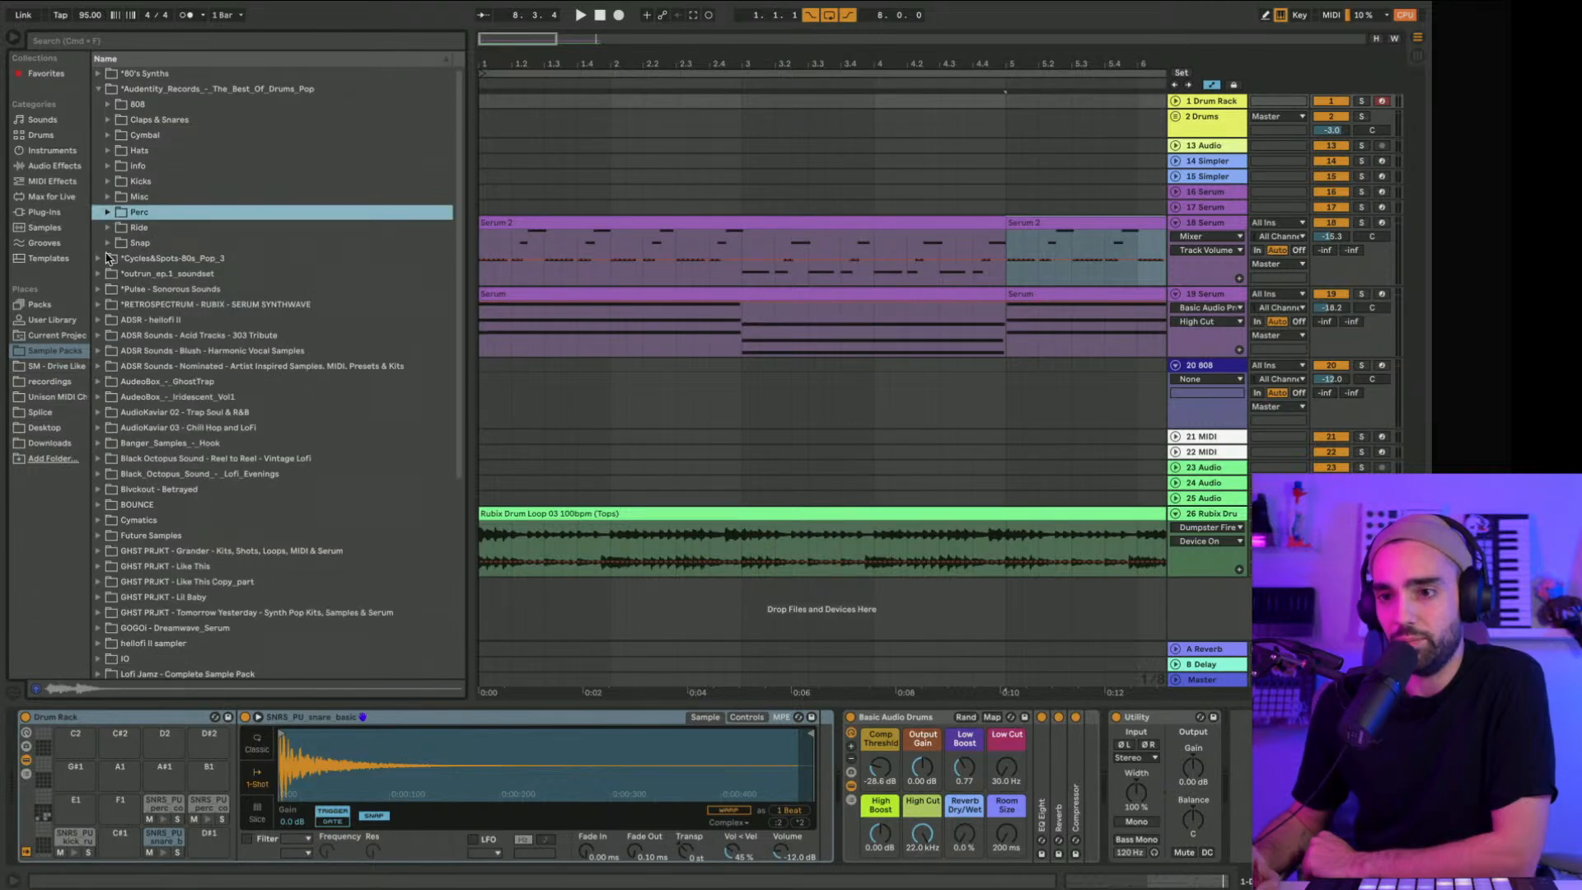
pyautogui.click(108, 243)
pyautogui.click(173, 318)
pyautogui.click(165, 289)
pyautogui.click(164, 274)
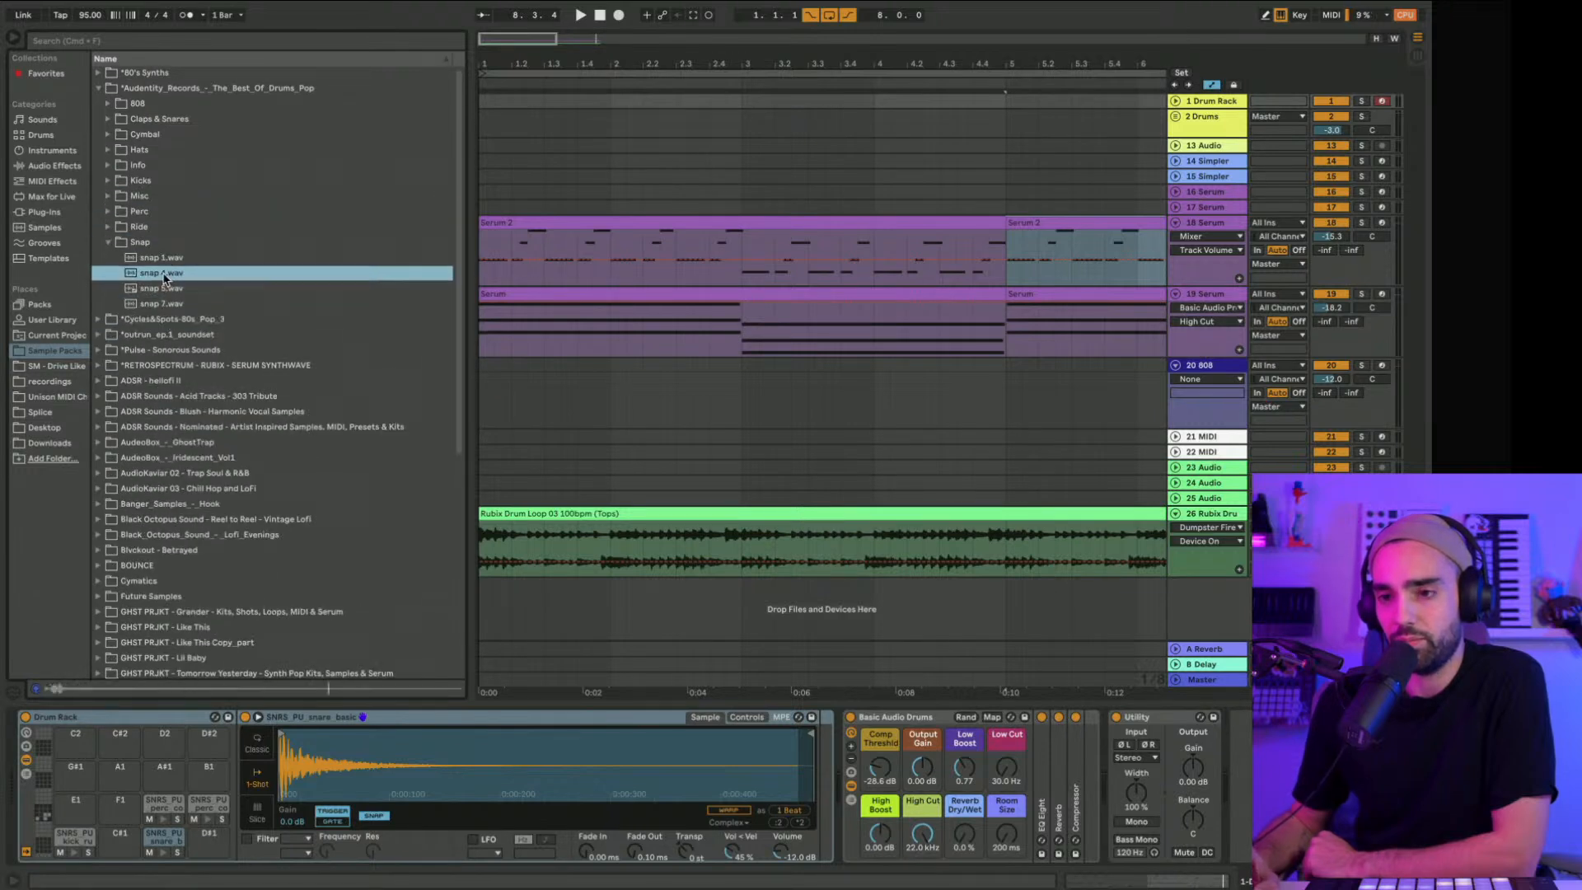
pyautogui.moveTo(161, 277); pyautogui.dragTo(76, 807)
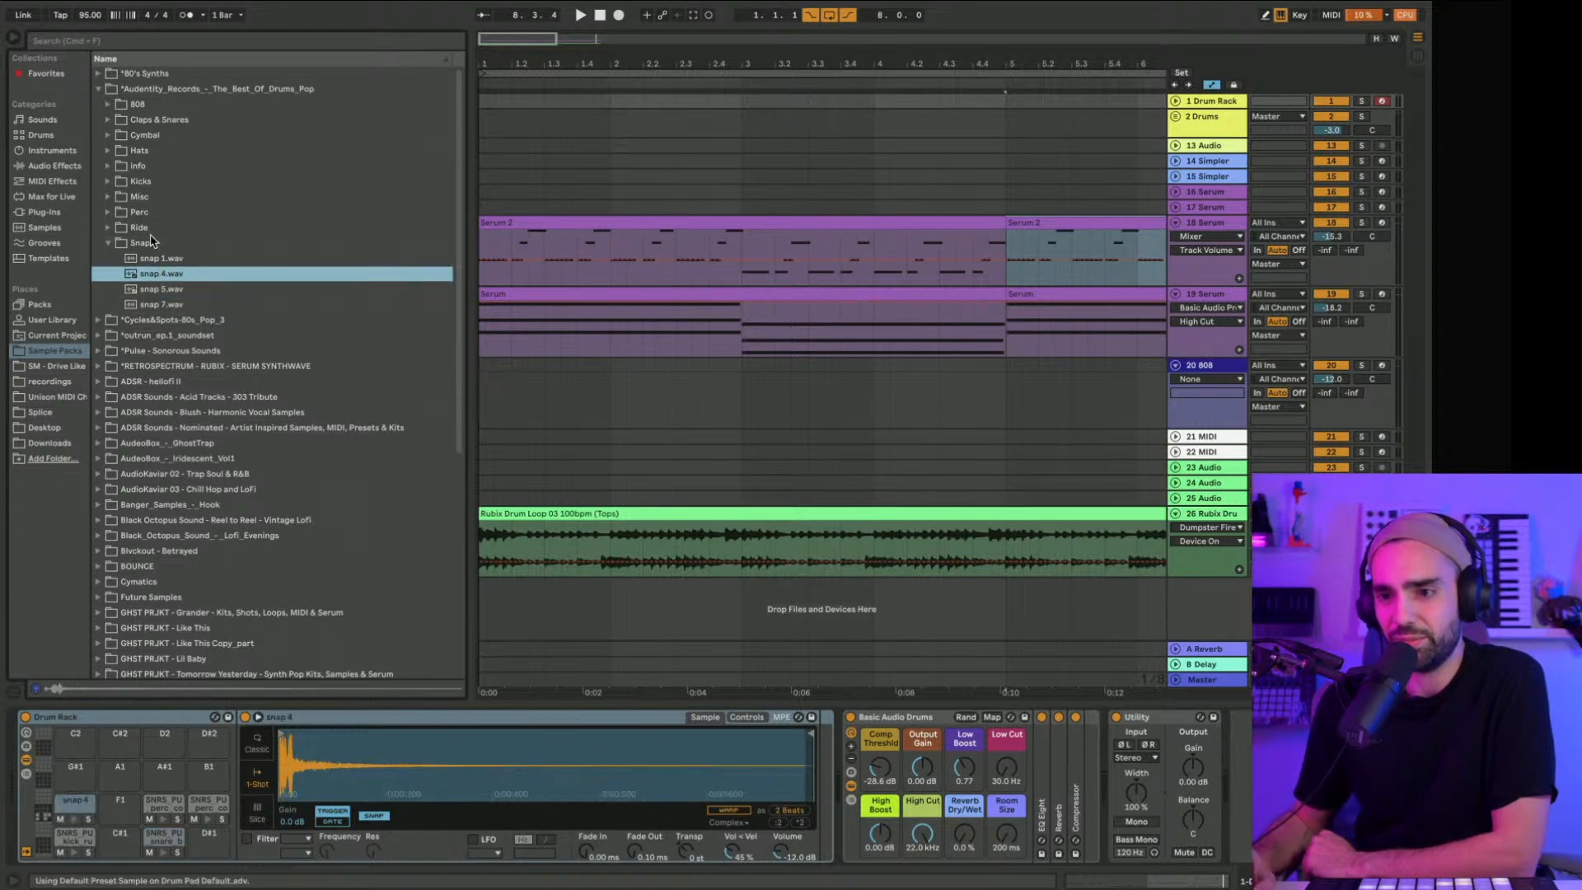
# Step: Preview the AU_TFS, AUCRT and Audentity One Shot samples in the Claps & Snares folder
pyautogui.click(108, 244)
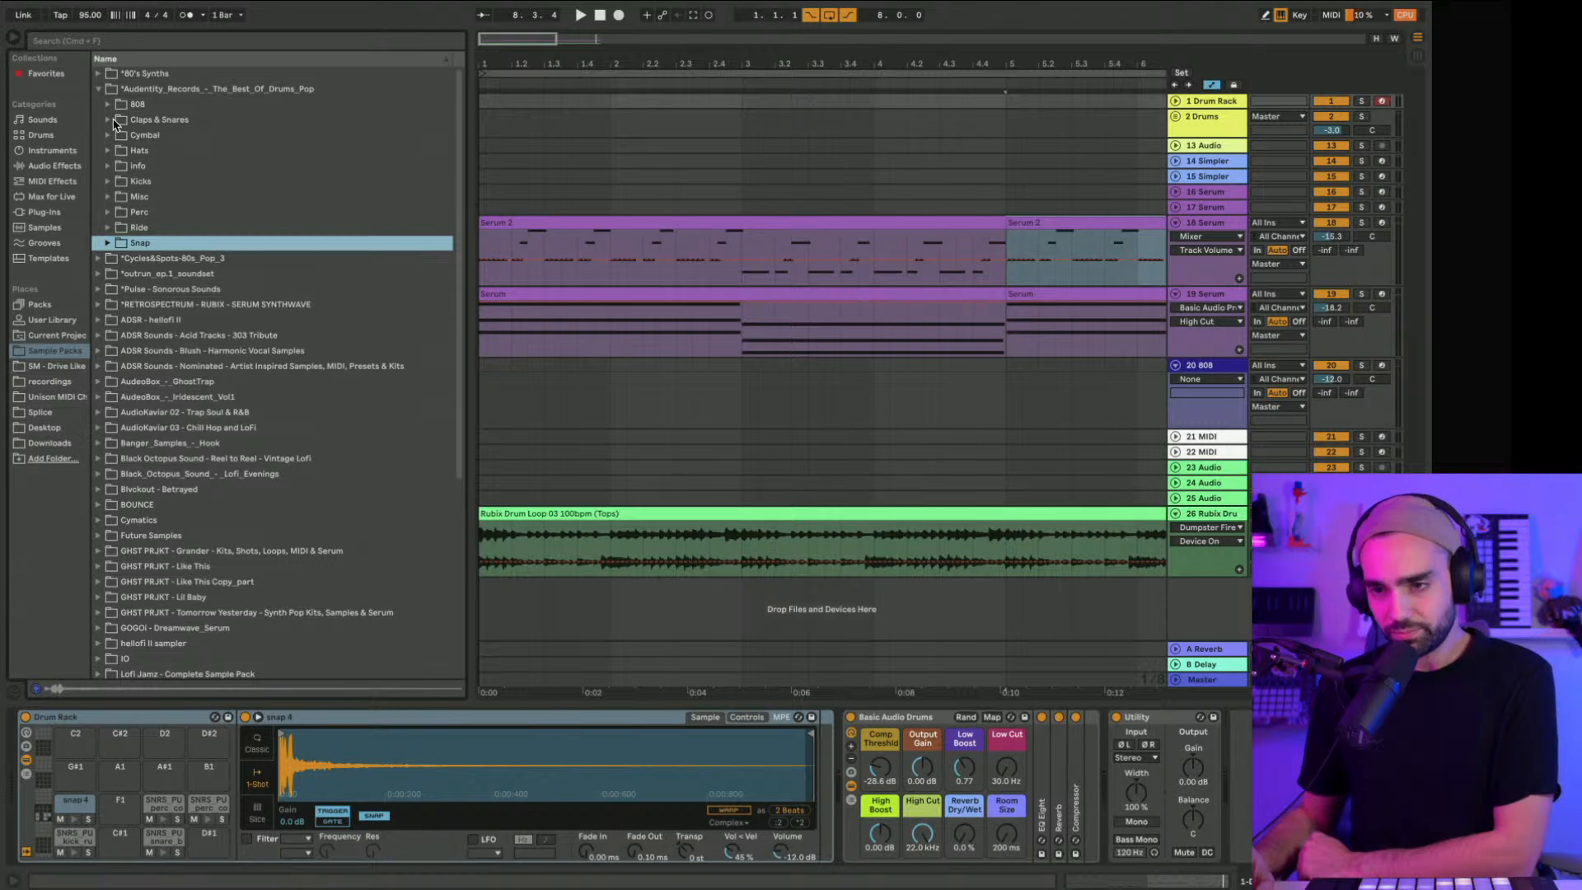
pyautogui.click(110, 121)
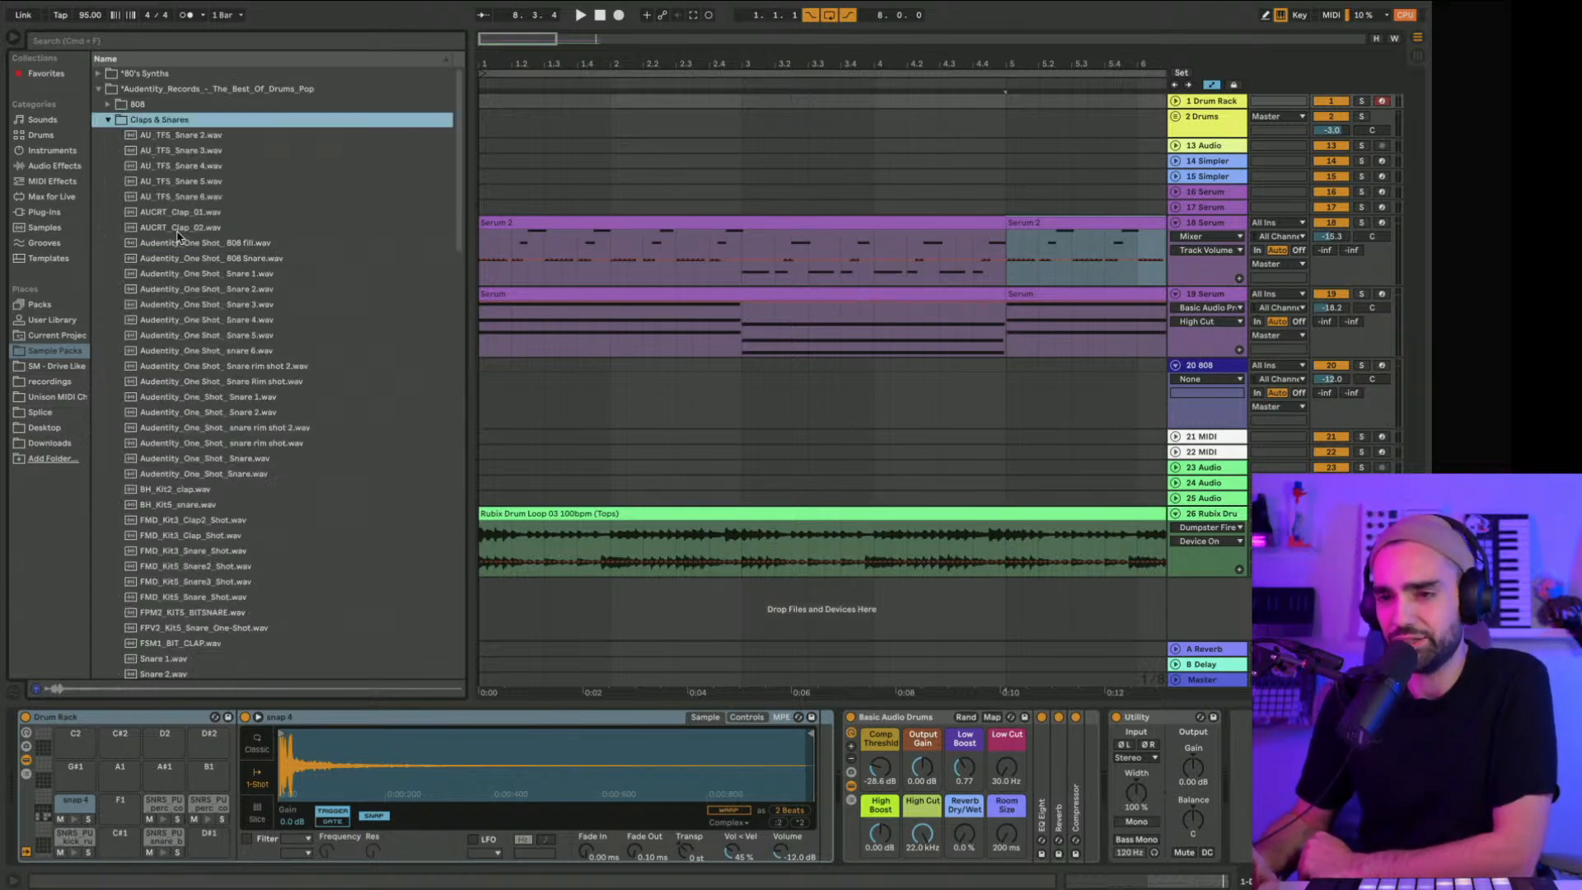
pyautogui.click(210, 366)
pyautogui.click(207, 413)
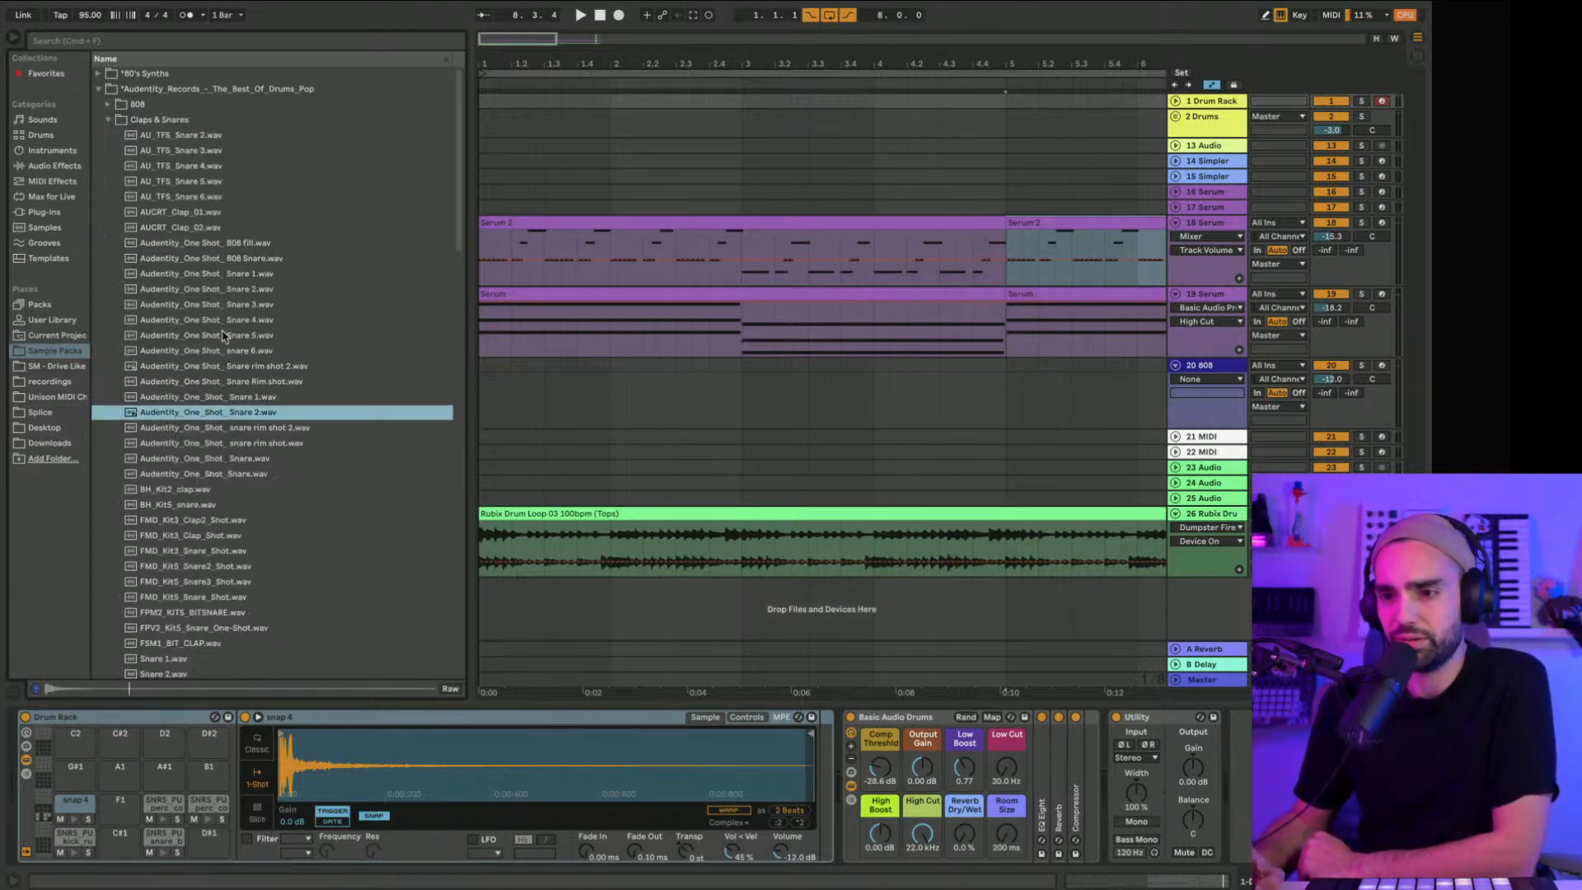
pyautogui.click(201, 212)
pyautogui.click(198, 181)
pyautogui.click(191, 168)
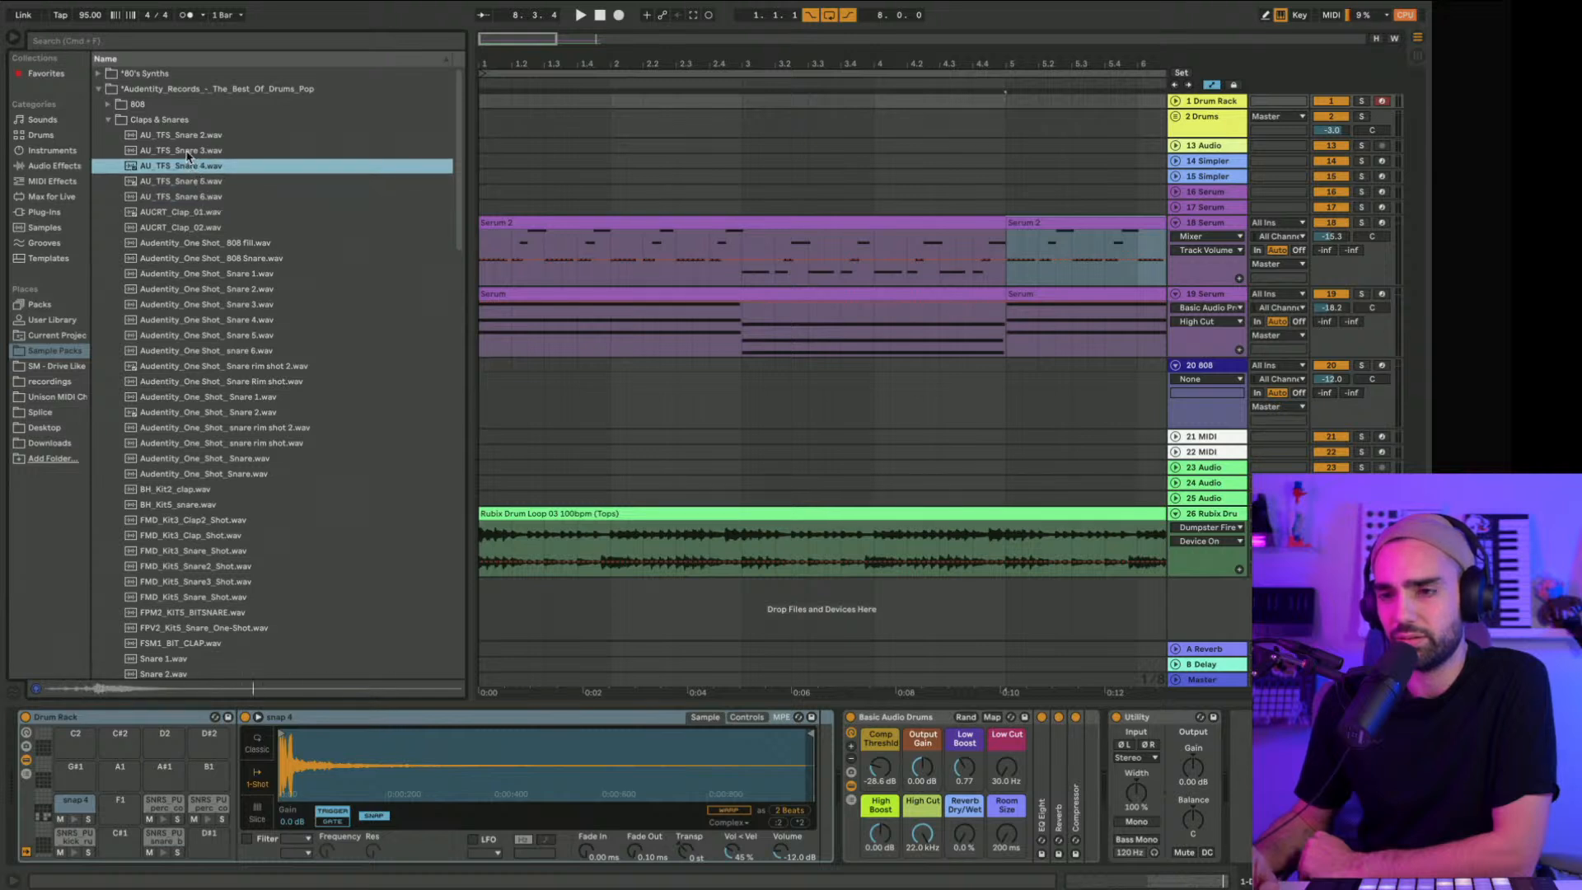
pyautogui.click(188, 153)
pyautogui.click(186, 138)
pyautogui.click(193, 228)
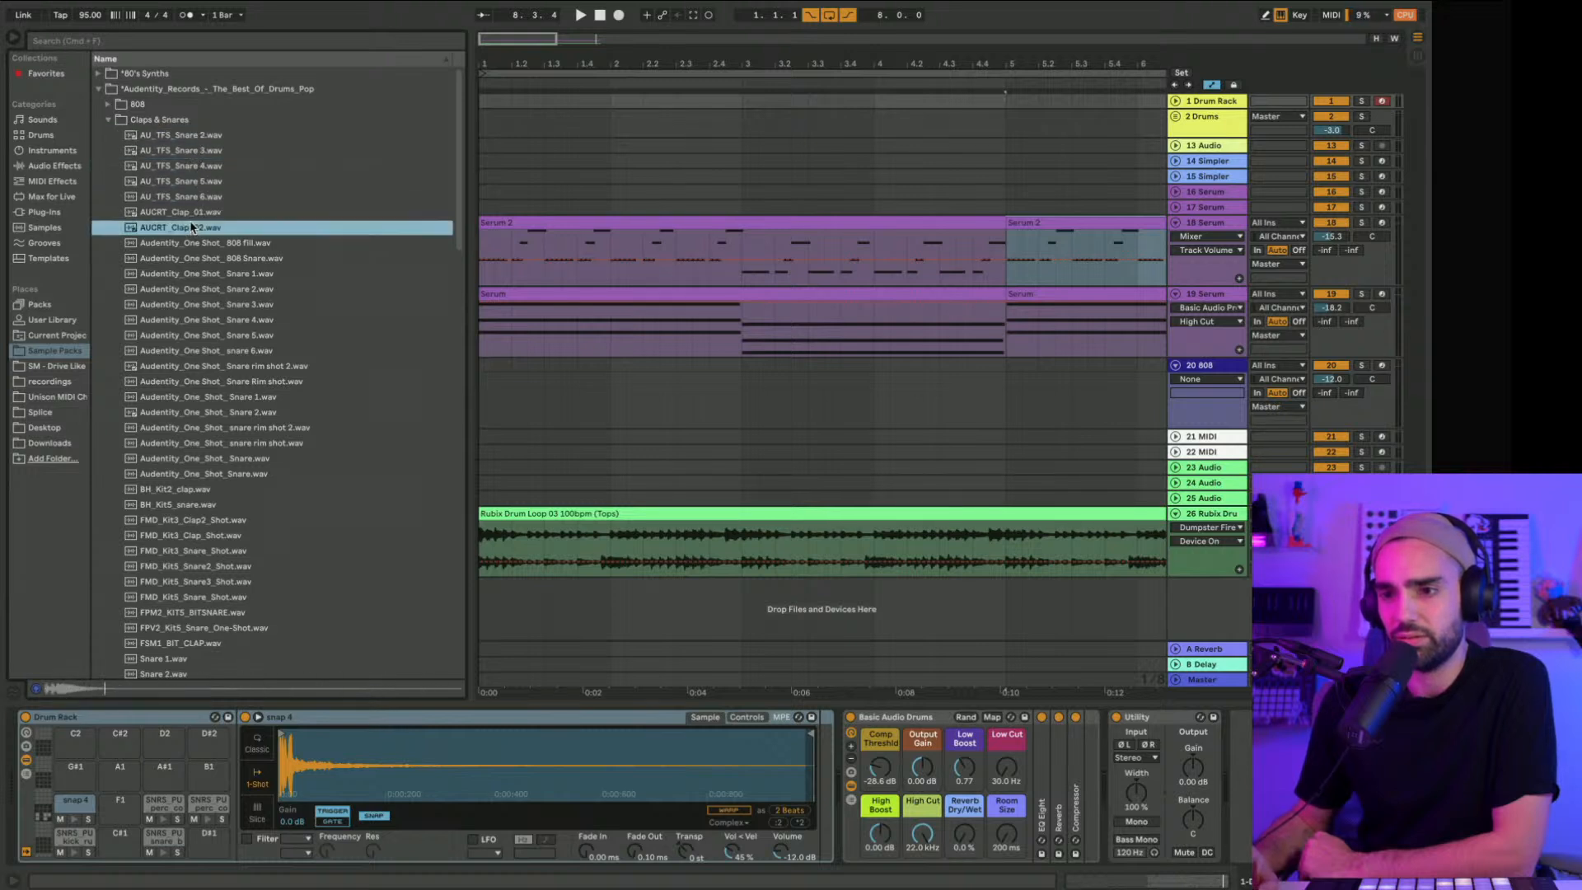
pyautogui.click(209, 459)
# Step: Load FMD_Kit5_Snare_Shot.wav onto the Drum Rack's D#1 pad
pyautogui.scroll(-3, 206, 465)
pyautogui.click(196, 532)
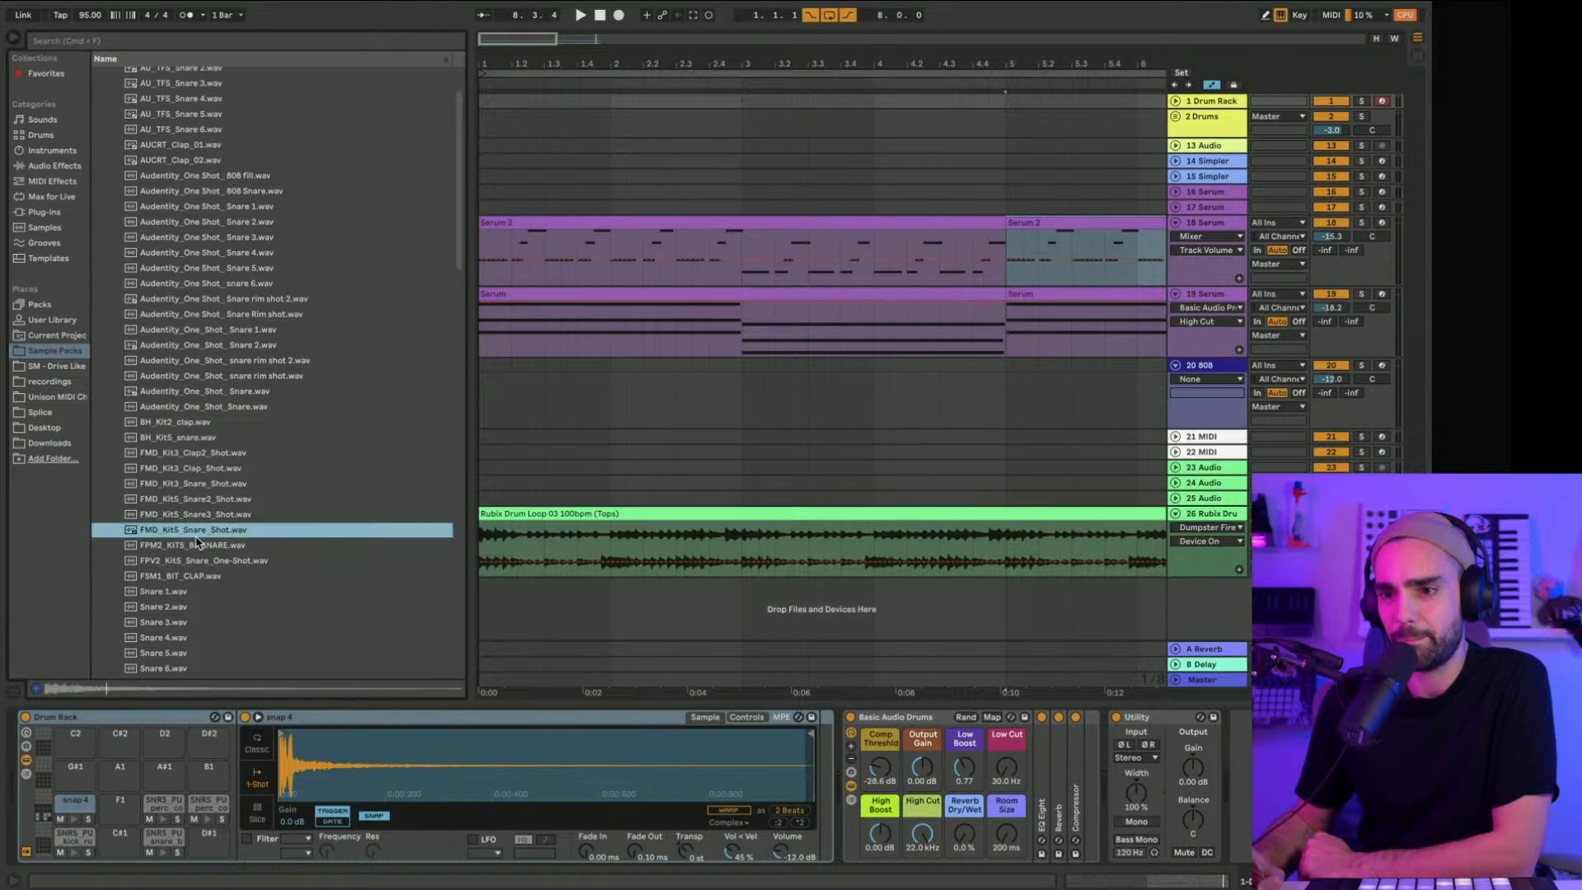
pyautogui.scroll(-3, 196, 538)
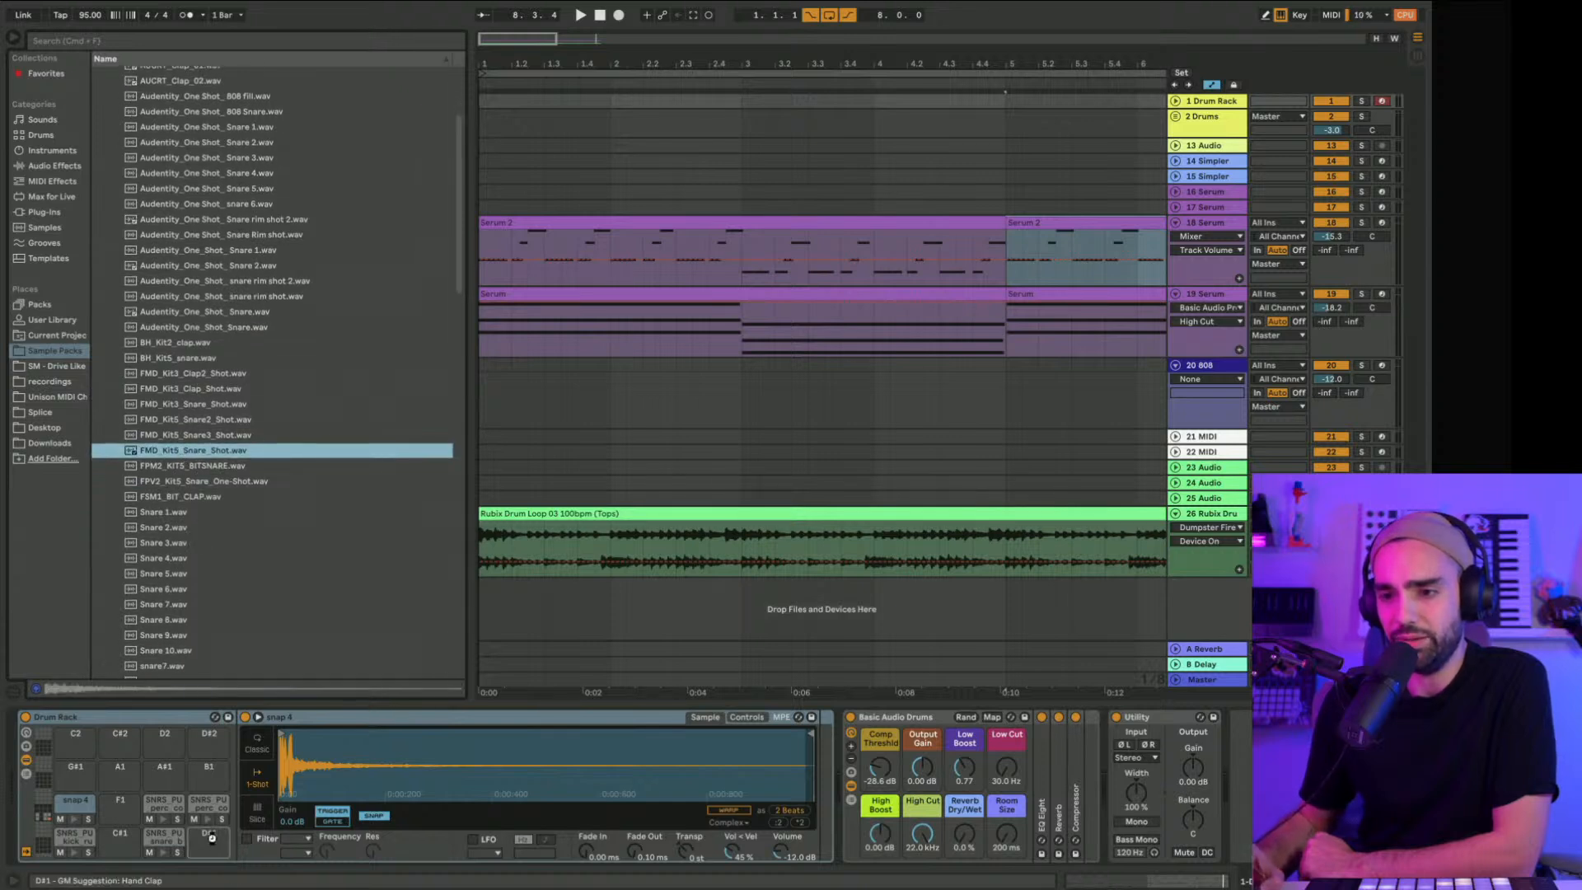
pyautogui.moveTo(212, 838); pyautogui.dragTo(214, 841)
# Step: Preview further Claps & Snares samples, covering the numbered Snare, UFP Clap & Snare, Zen Clap and VM7 files
pyautogui.click(145, 588)
pyautogui.scroll(-2, 146, 594)
pyautogui.click(150, 604)
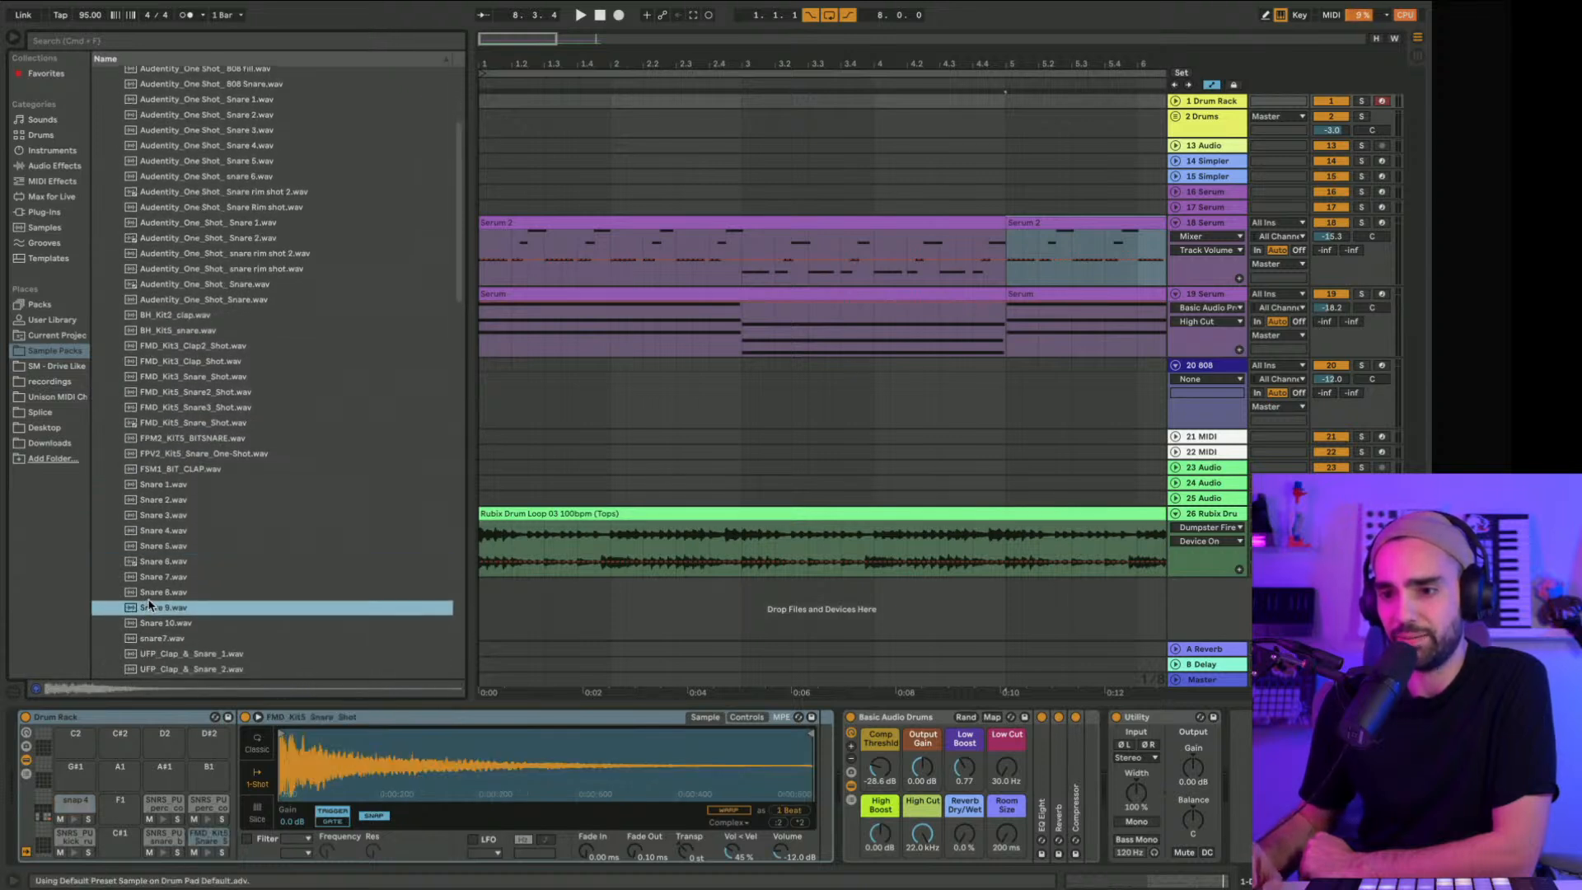
pyautogui.click(195, 454)
pyautogui.scroll(-5, 194, 459)
pyautogui.click(195, 454)
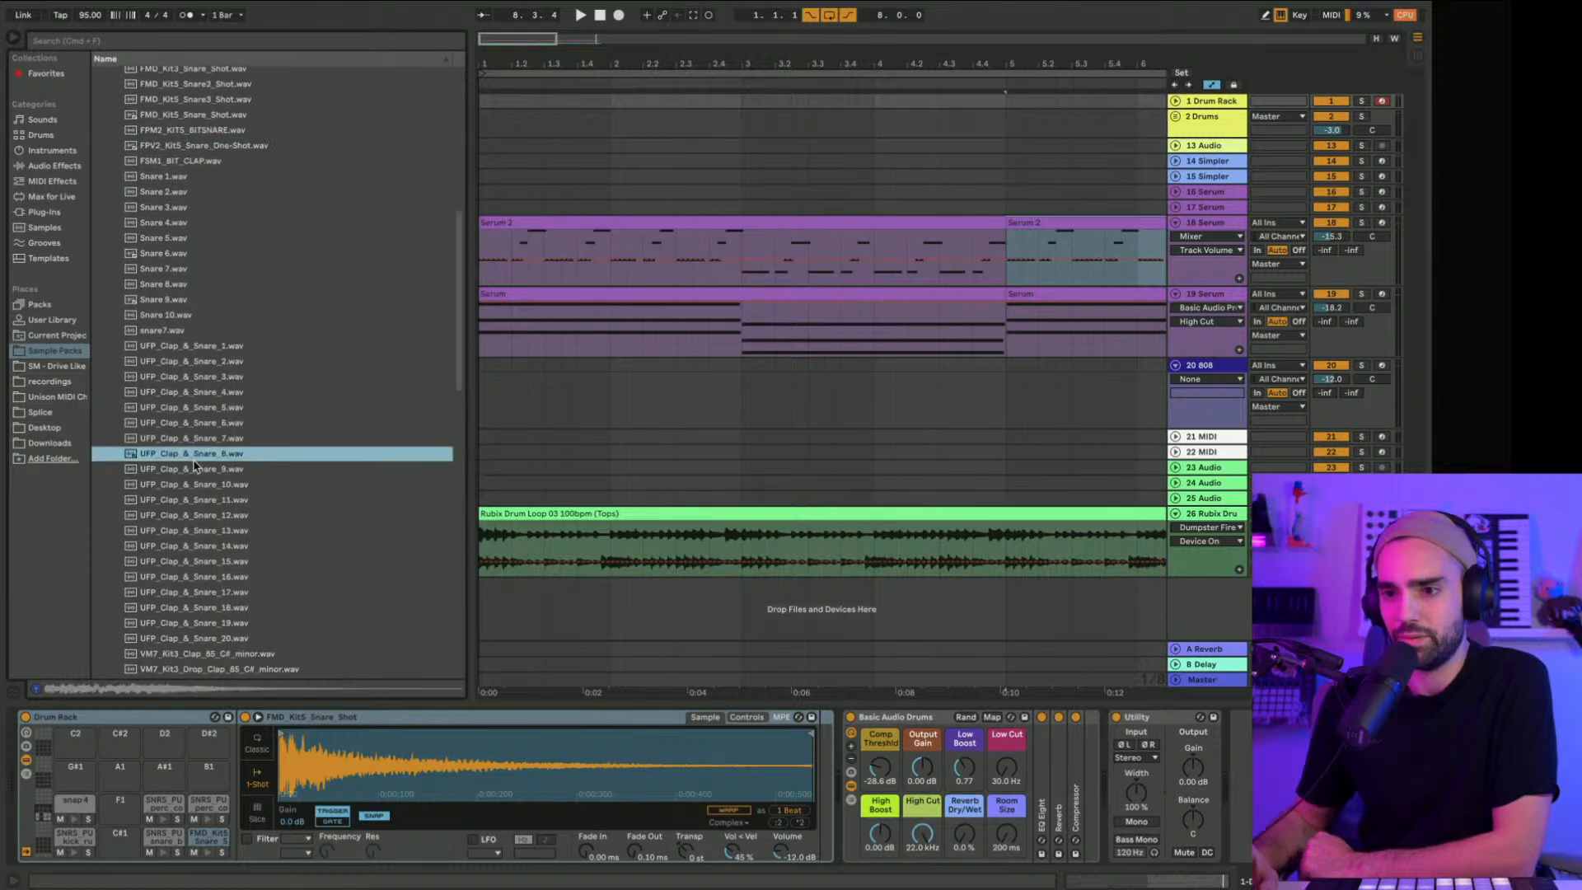
pyautogui.scroll(-5, 195, 459)
pyautogui.click(194, 479)
pyautogui.click(195, 464)
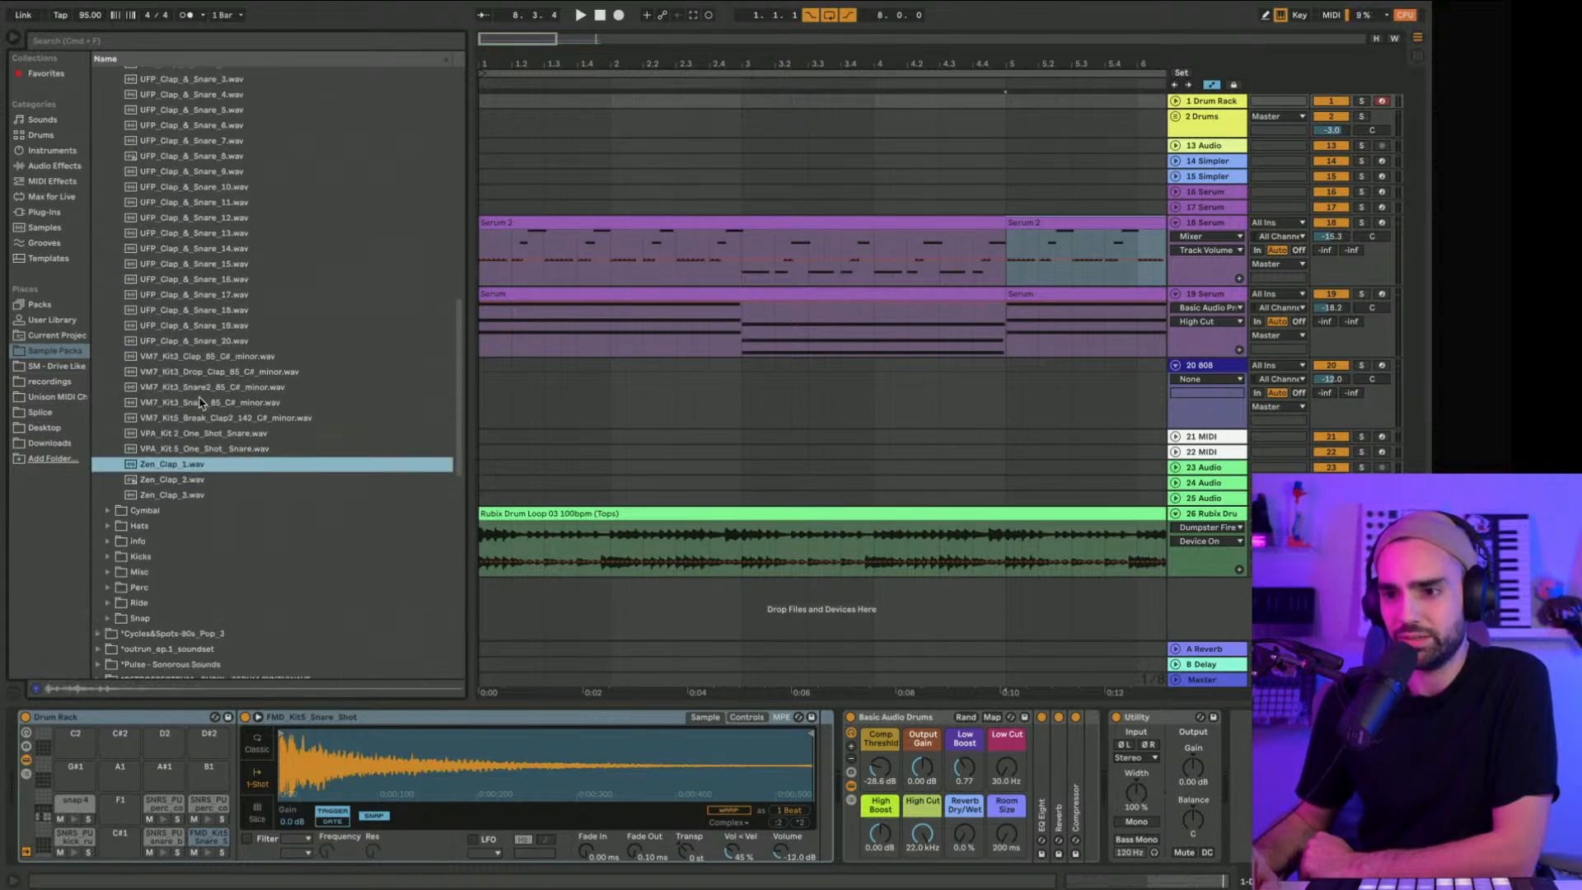
pyautogui.click(196, 404)
# Step: Preview the Audentity rim shot, AUCRT clap, FPM2 and FPV2 Kit5 snares and Snare 1 samples once more
pyautogui.scroll(10, 200, 402)
pyautogui.scroll(4, 199, 401)
pyautogui.click(195, 271)
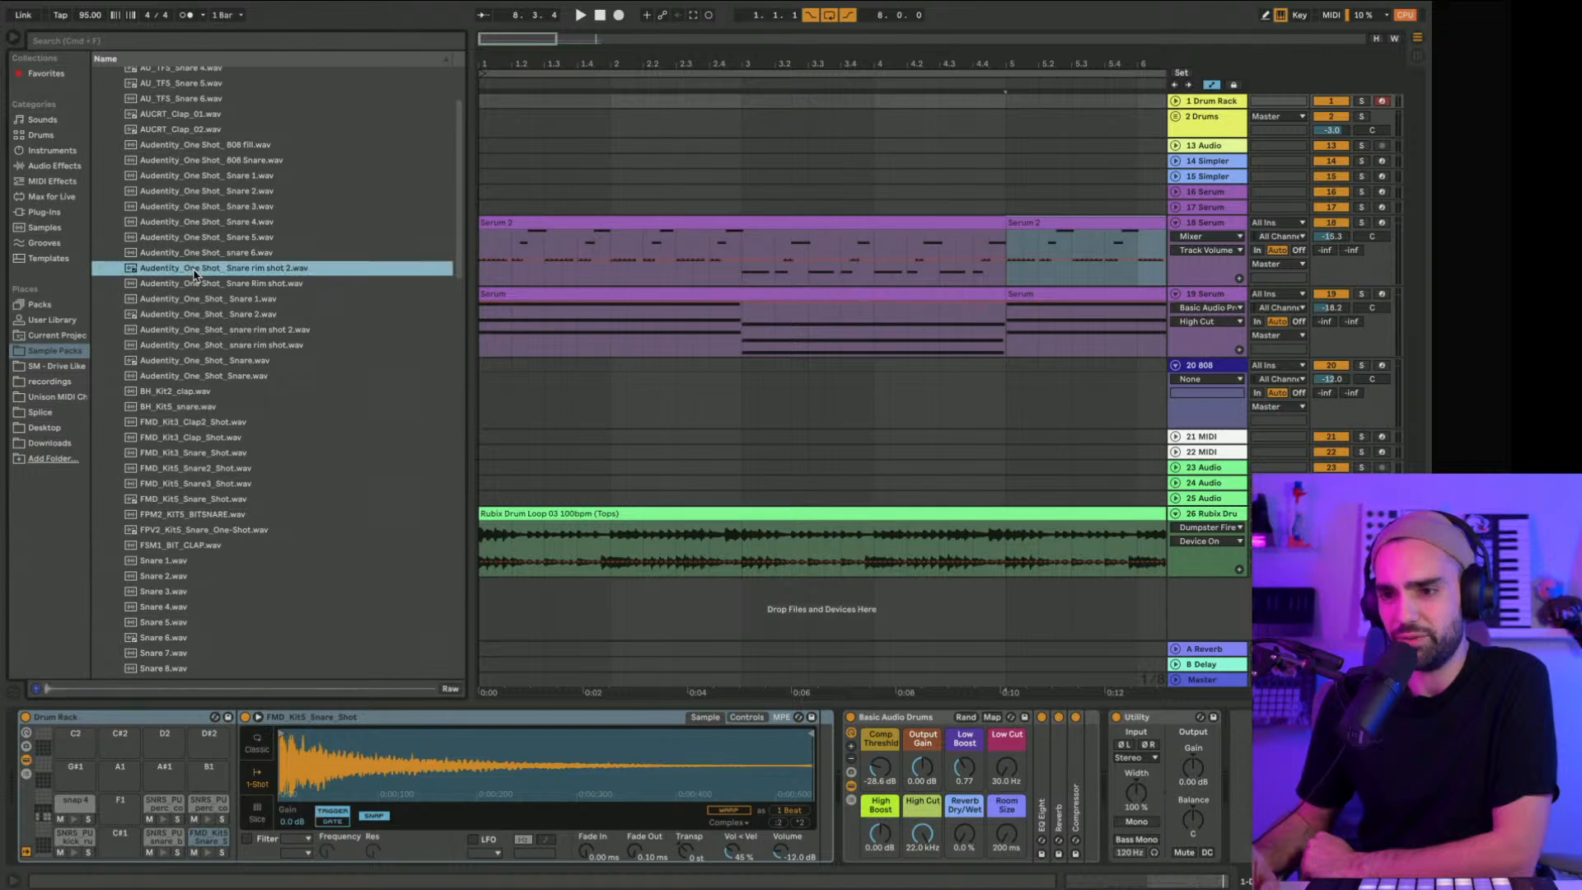
pyautogui.scroll(3, 197, 273)
pyautogui.click(196, 274)
pyautogui.click(187, 224)
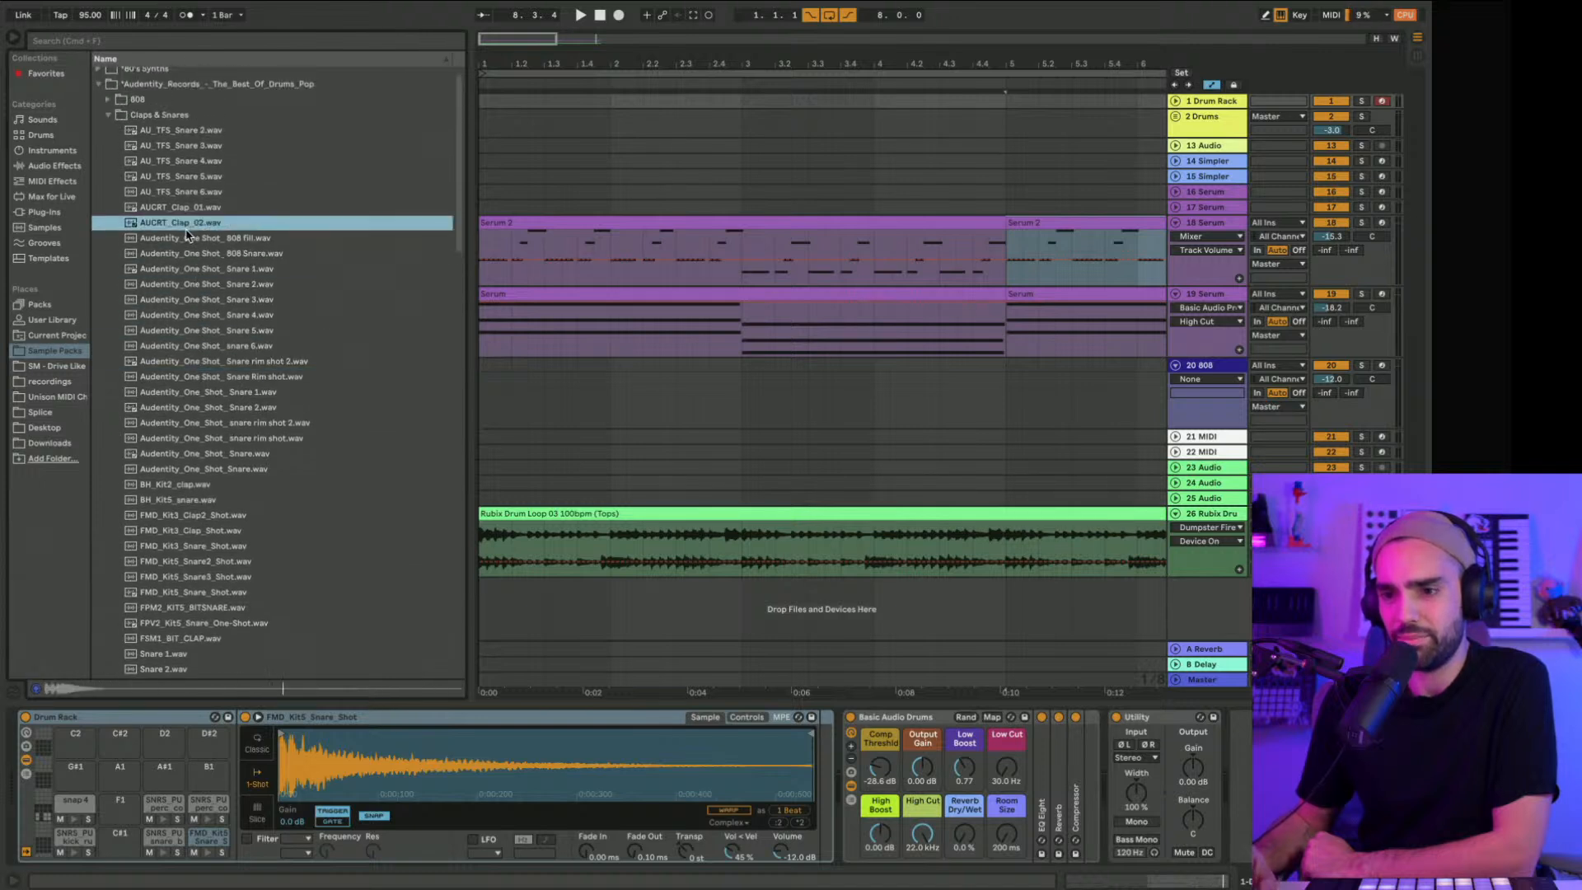
pyautogui.click(185, 607)
pyautogui.click(185, 623)
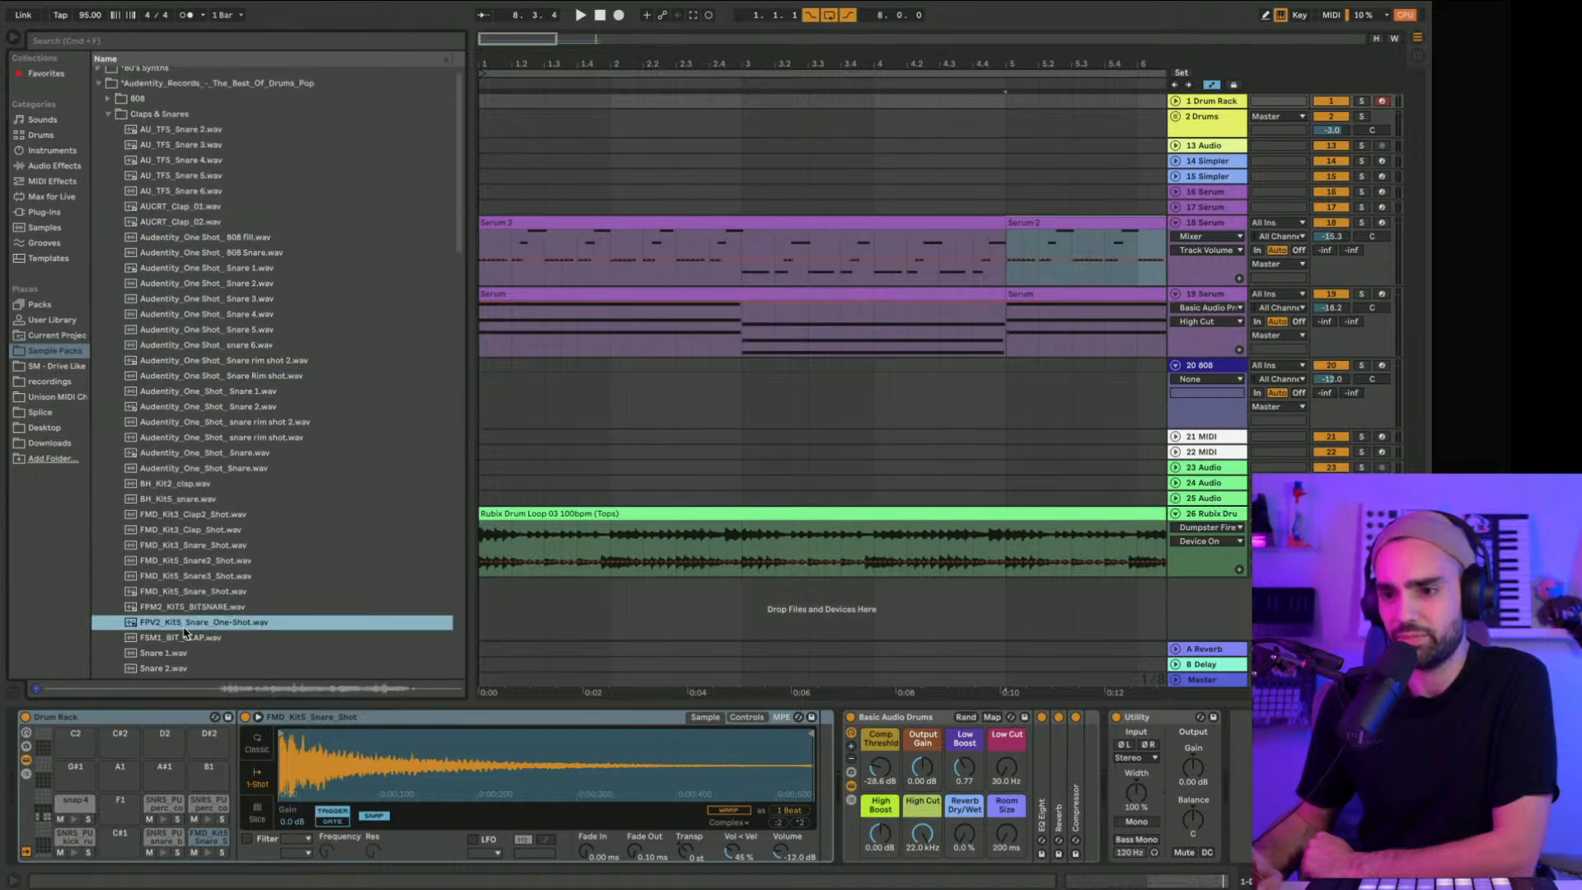
pyautogui.scroll(1, 185, 630)
pyautogui.scroll(-2, 184, 632)
pyautogui.click(189, 605)
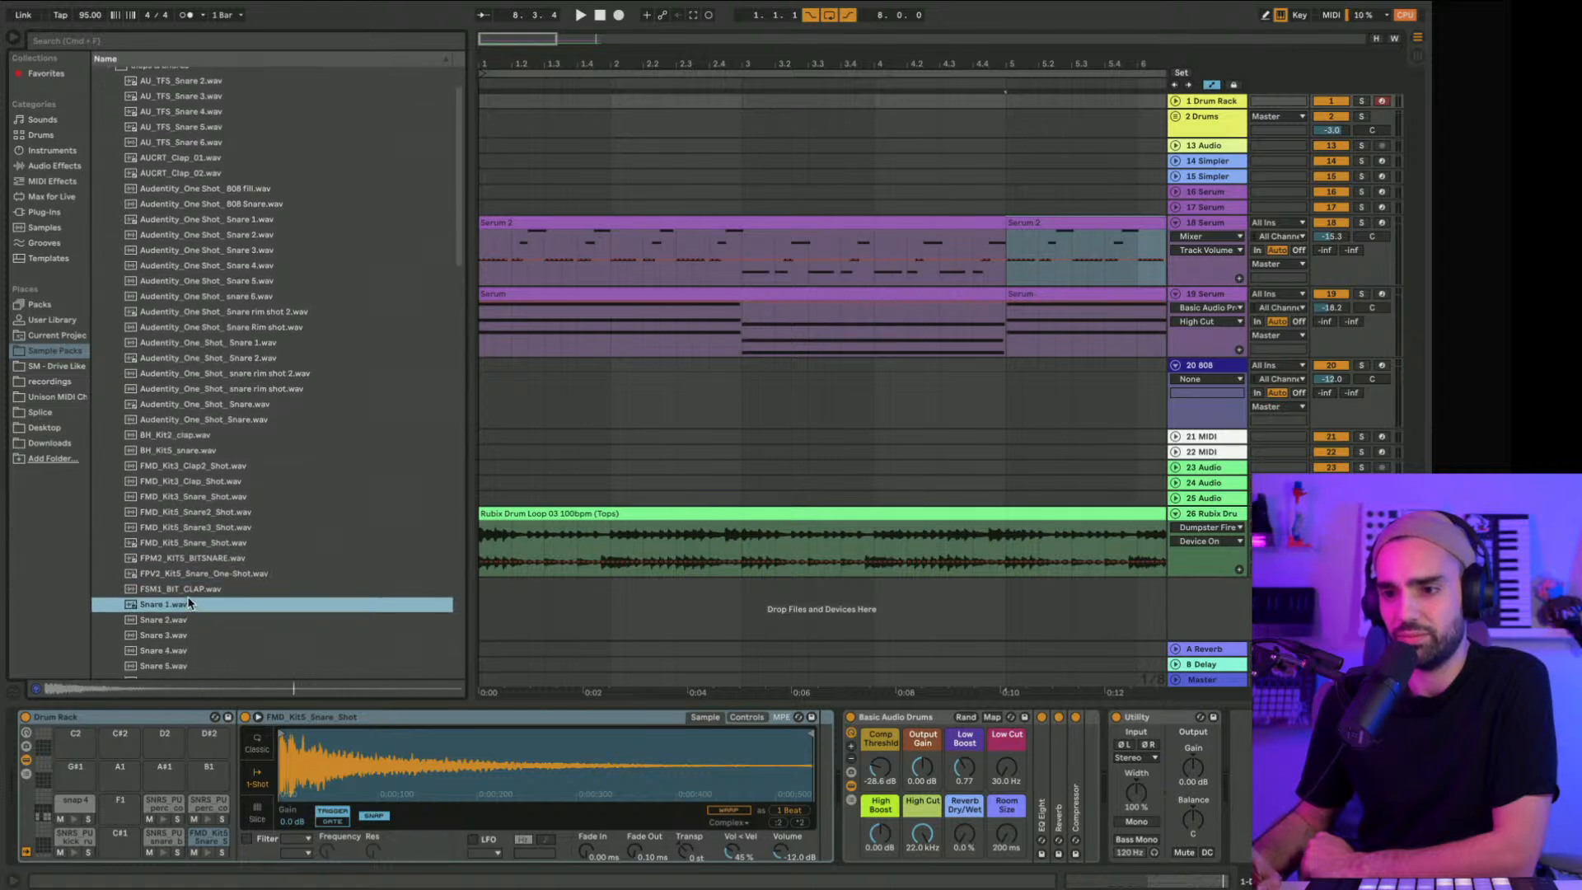
# Step: Hide the browser and insert an empty four-bar MIDI clip on the Drum Rack track, from bar 1 to bar 5
pyautogui.click(11, 39)
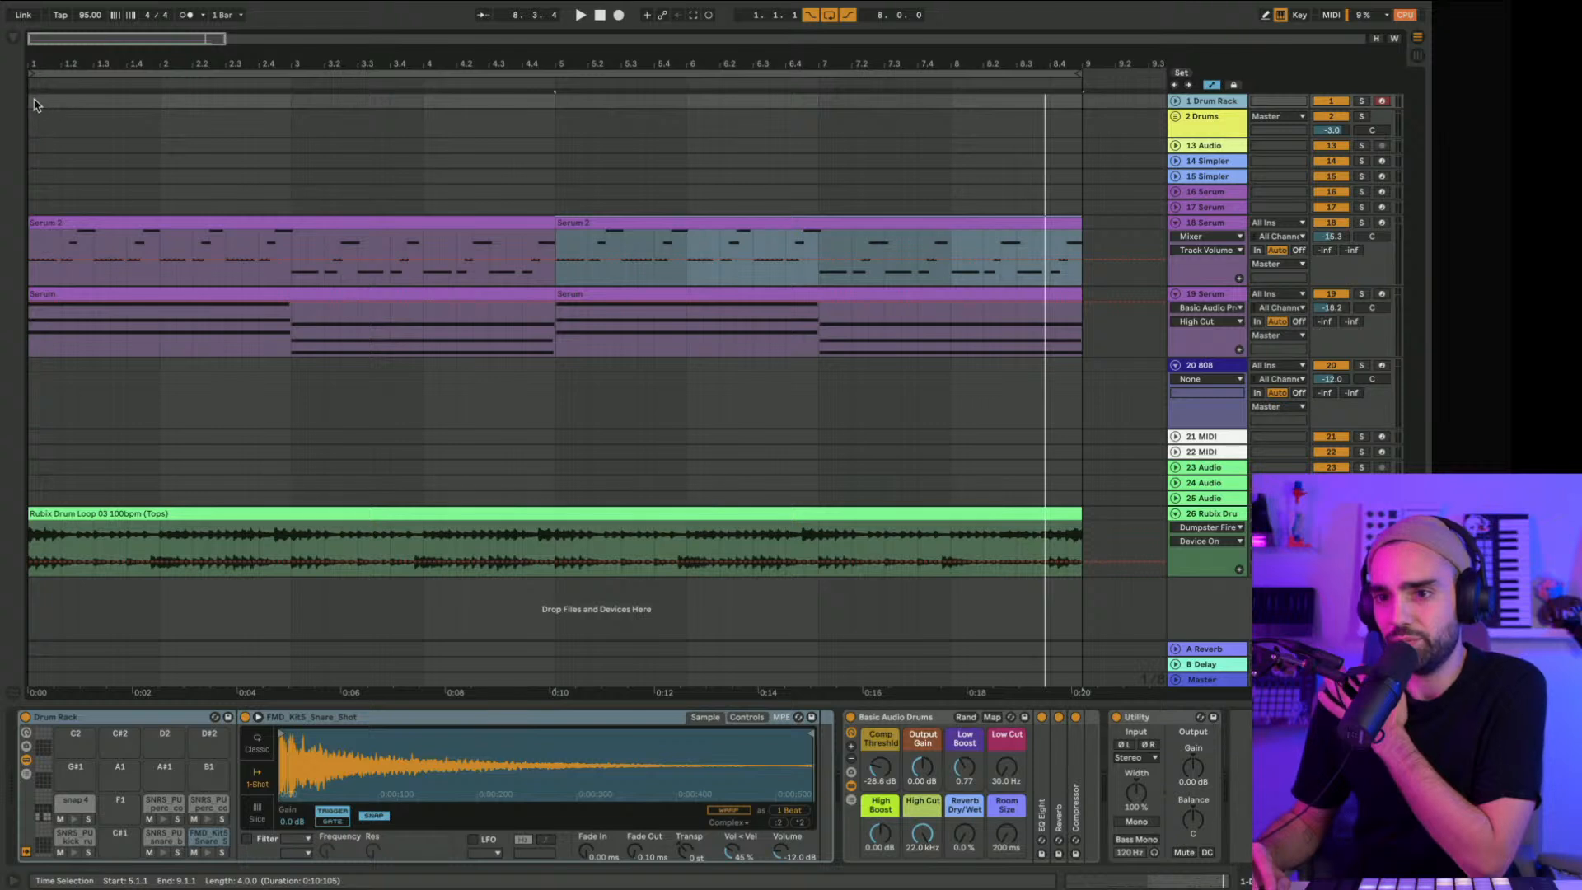
pyautogui.moveTo(34, 103); pyautogui.dragTo(531, 104)
pyautogui.rightClick(531, 104)
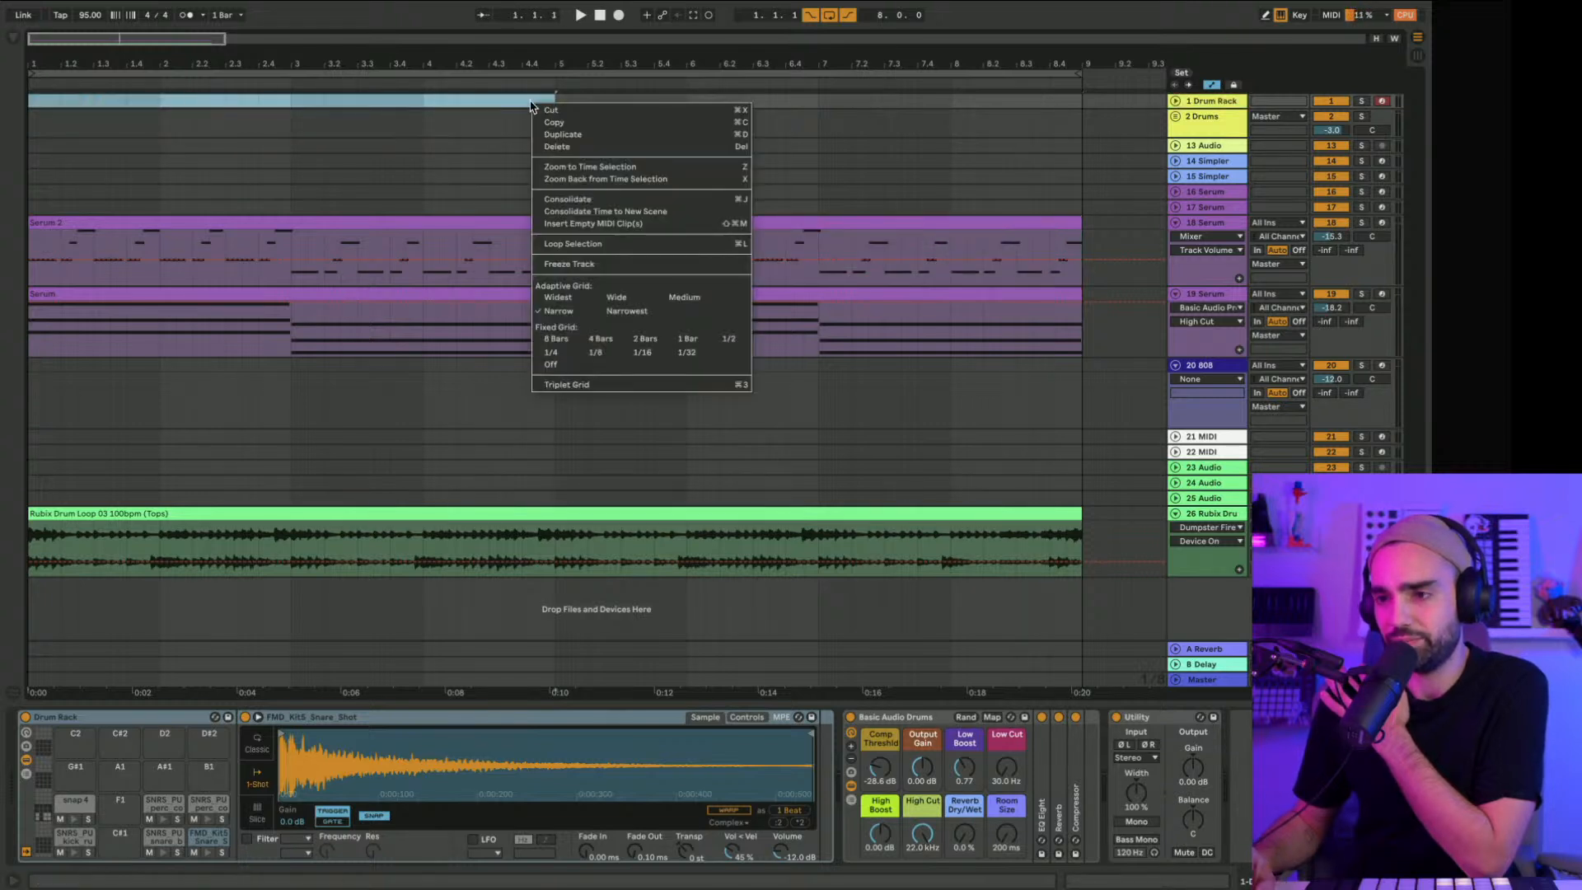
pyautogui.click(604, 226)
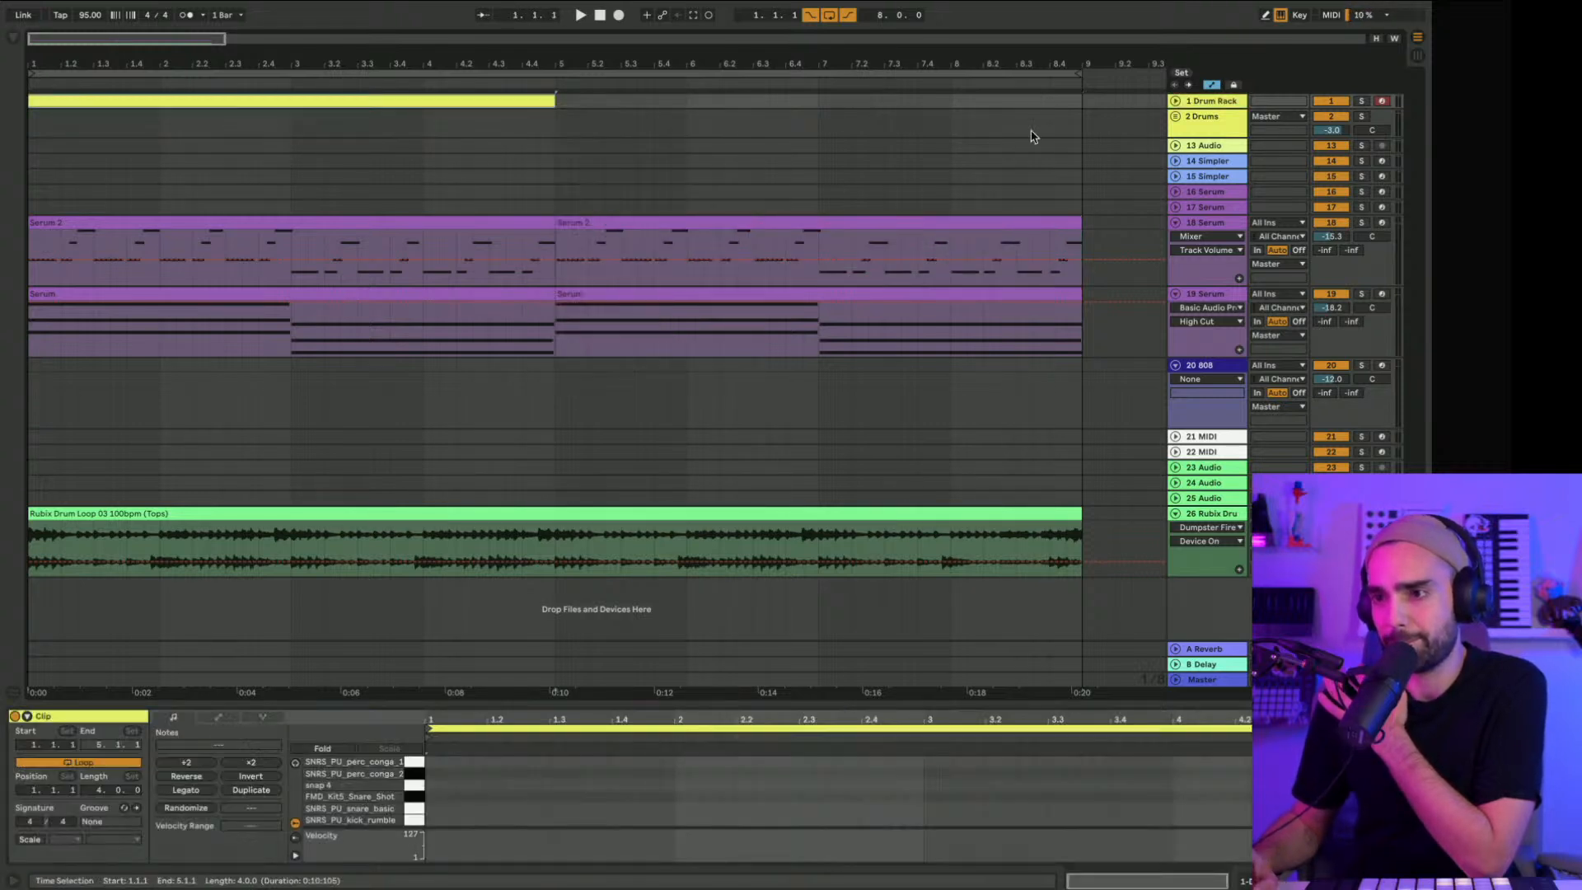
# Step: Unfold the Drum Rack track, start playback and extend its looped MIDI clip to bar 9
pyautogui.click(1176, 100)
pyautogui.press('space')
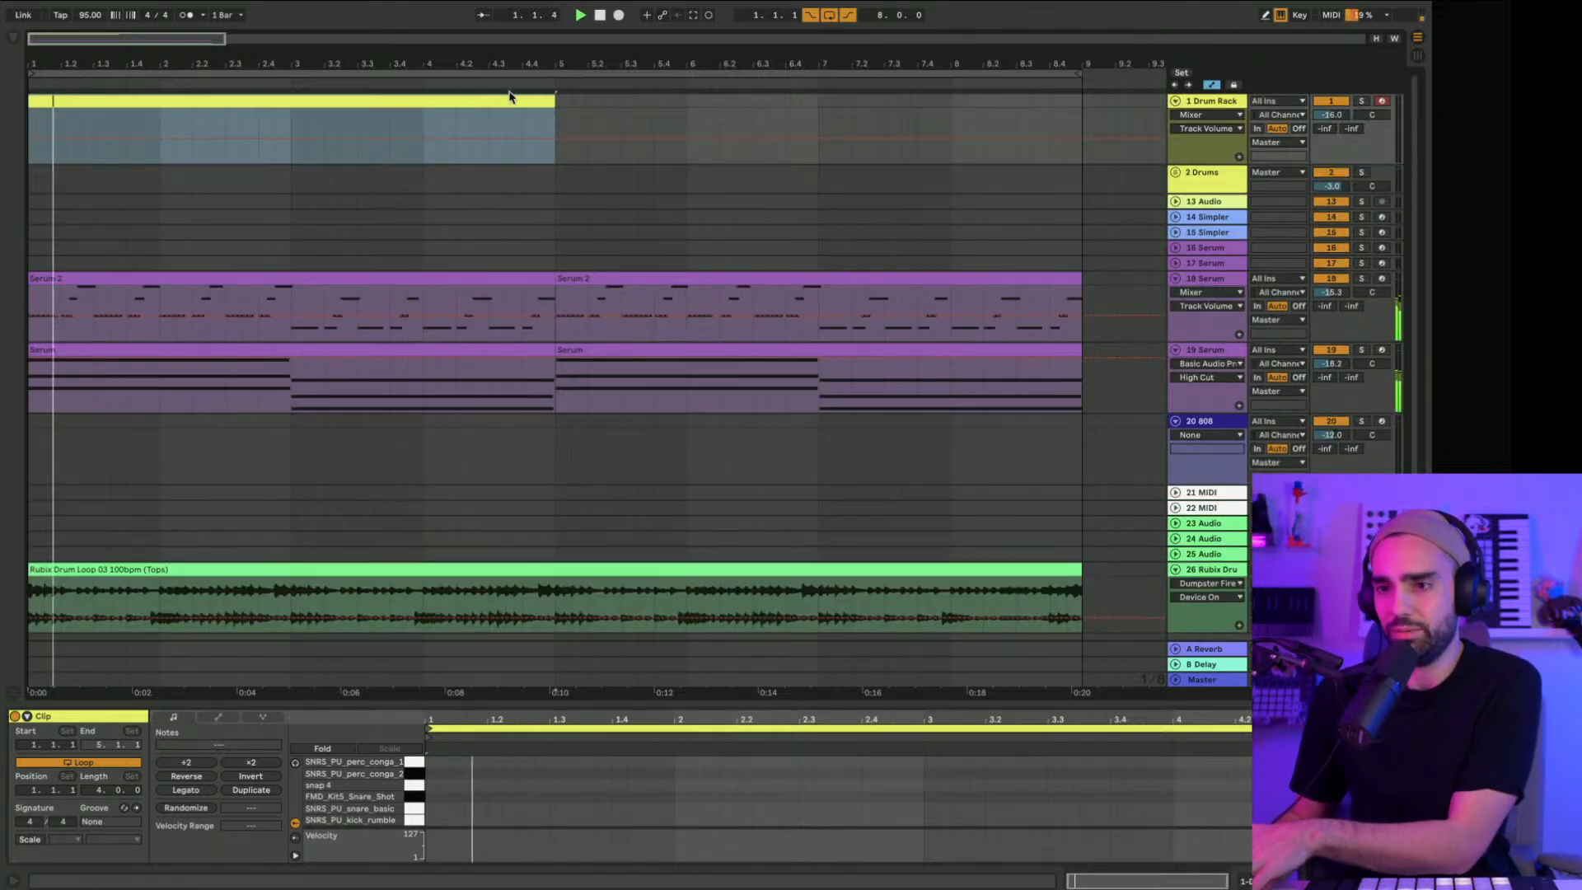
pyautogui.moveTo(555, 99); pyautogui.dragTo(1082, 102)
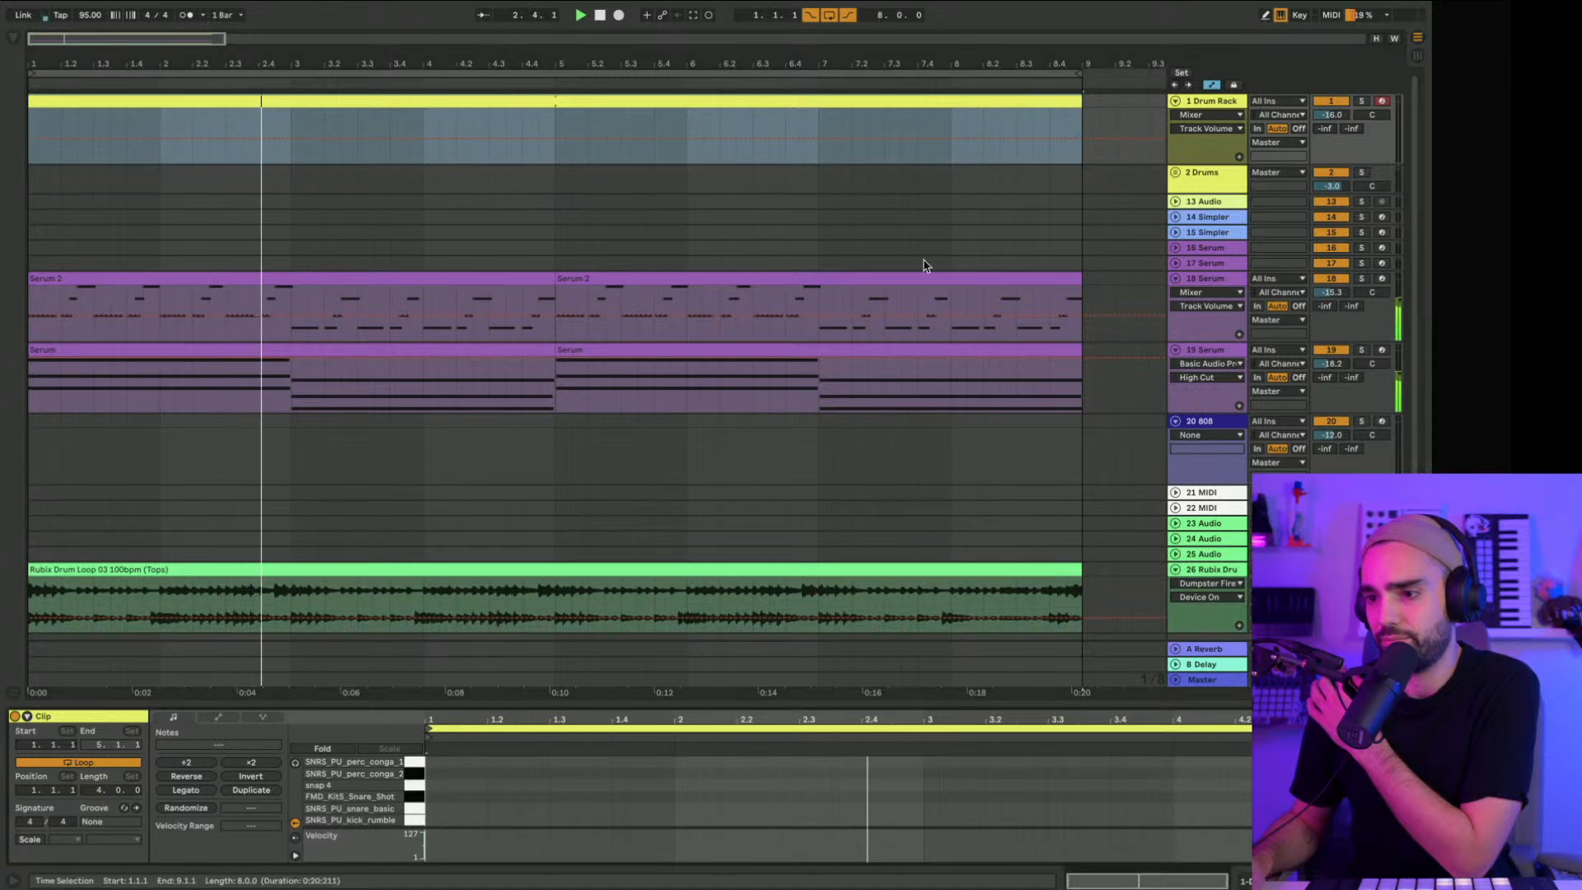
# Step: Enlarge the note editor and add a SNRS_PU_kick_rumble hit at 1.1 and SNRS_PU_snare_basic hits at 1.2 and 1.4
pyautogui.moveTo(742, 704); pyautogui.dragTo(725, 419)
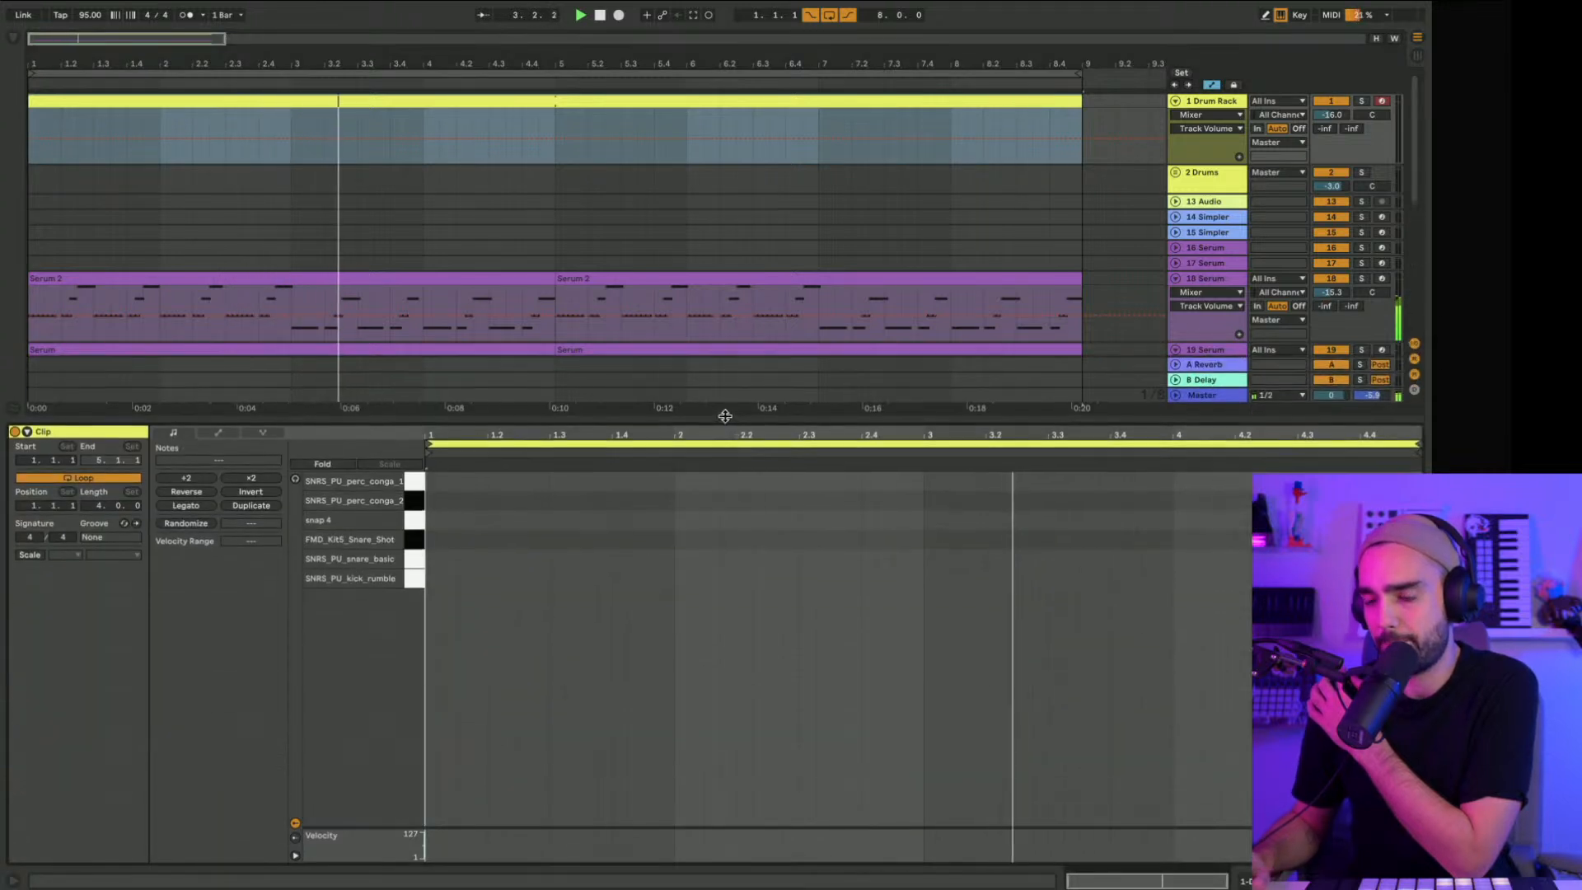
pyautogui.doubleClick(435, 582)
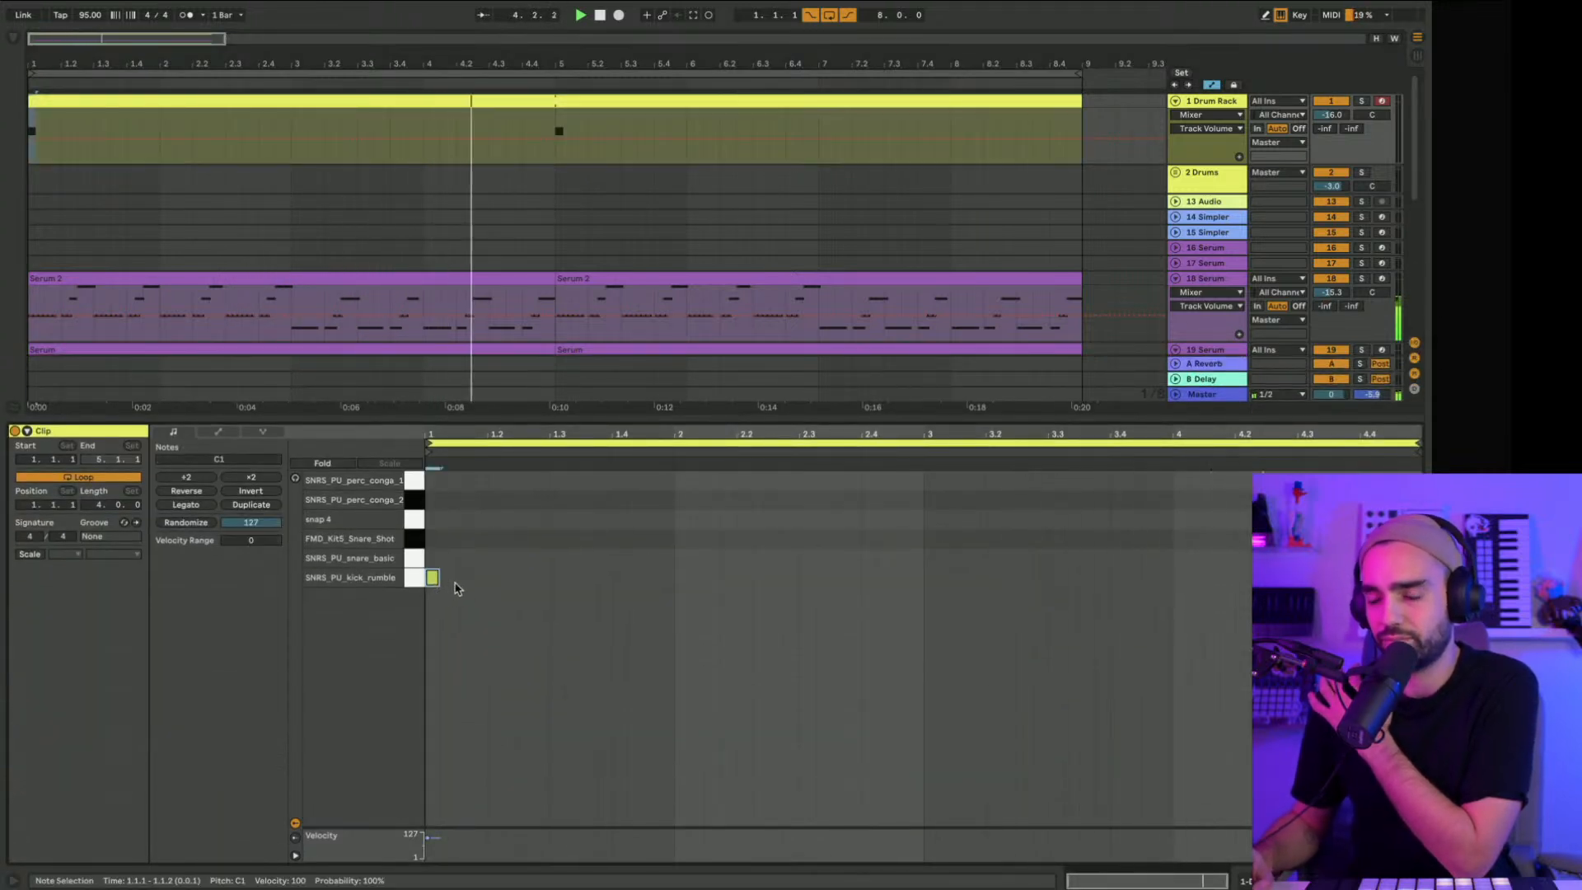
pyautogui.doubleClick(494, 558)
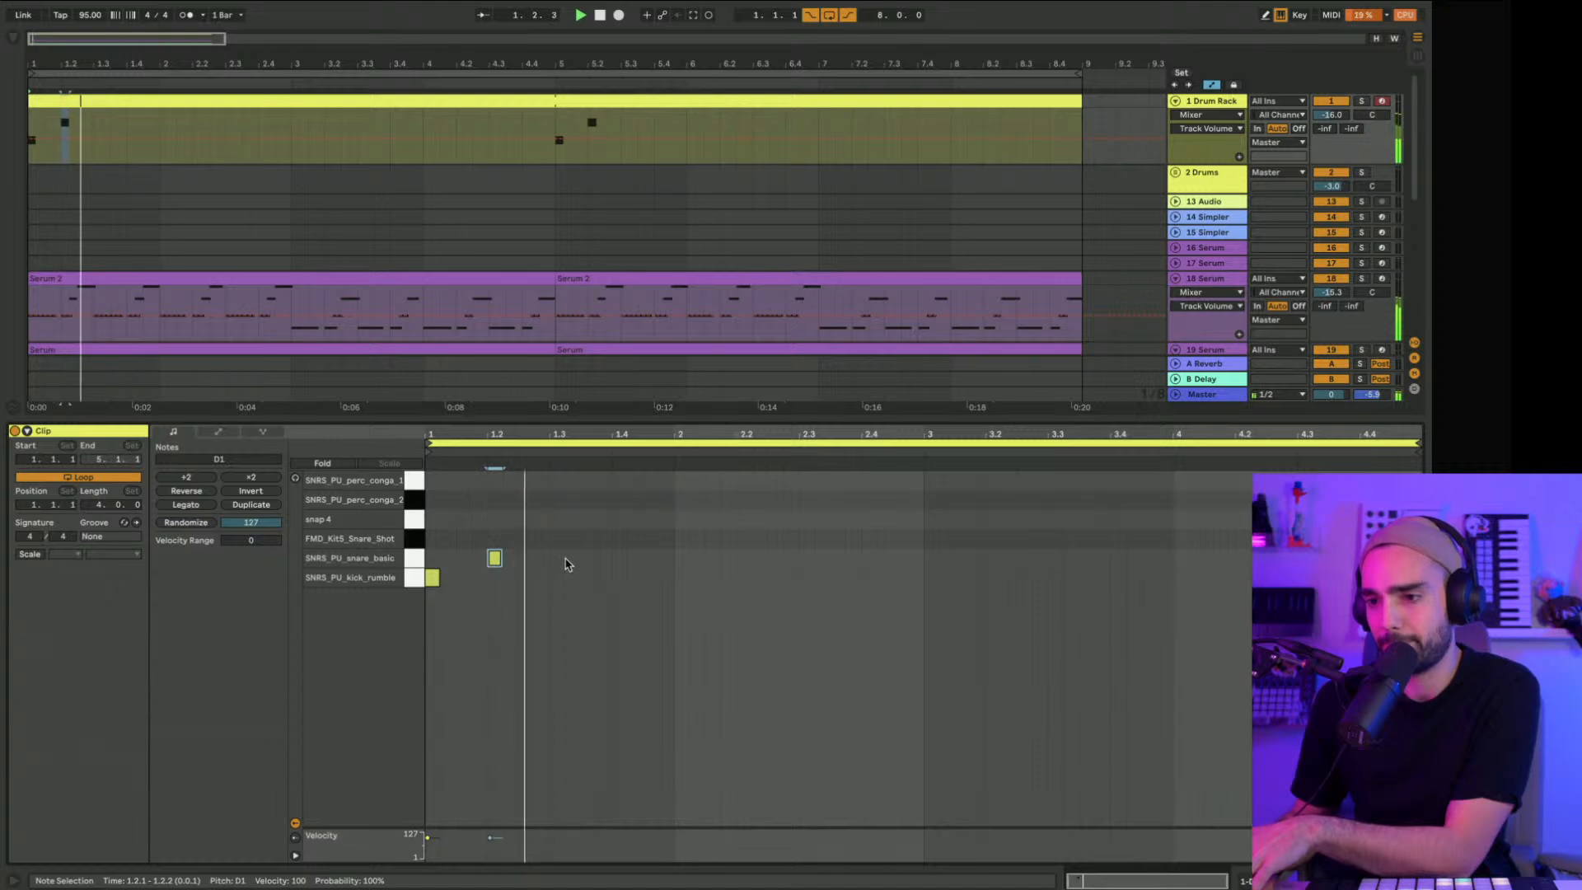
pyautogui.doubleClick(620, 560)
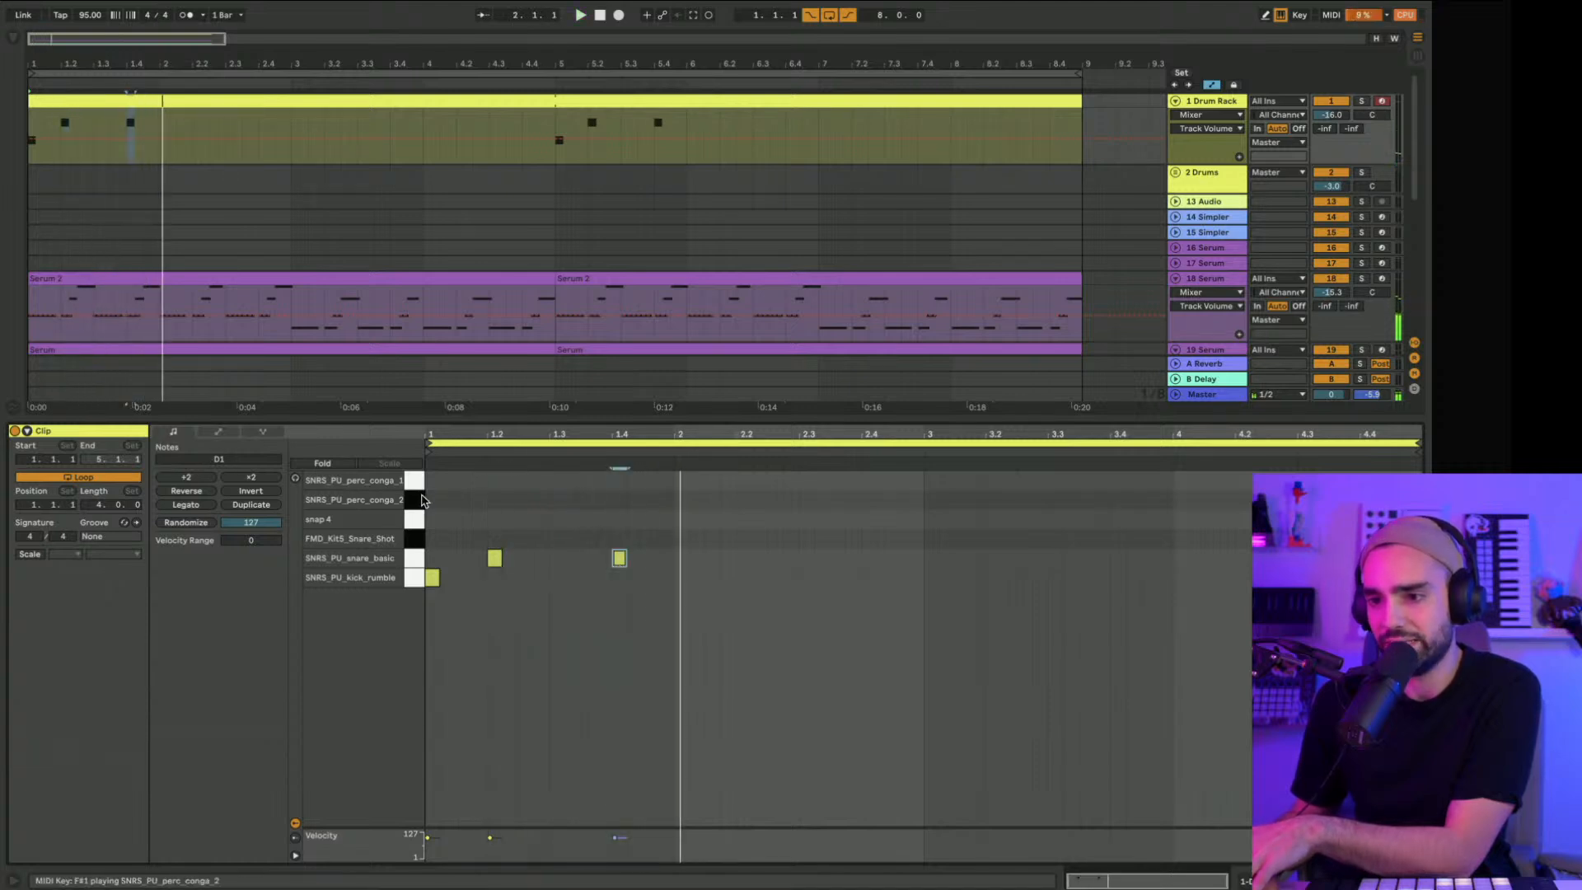
# Step: Audition the snare pad and move both snare hits to the FMD_Kit5_Snare_Shot row
pyautogui.press('space')
pyautogui.click(423, 558)
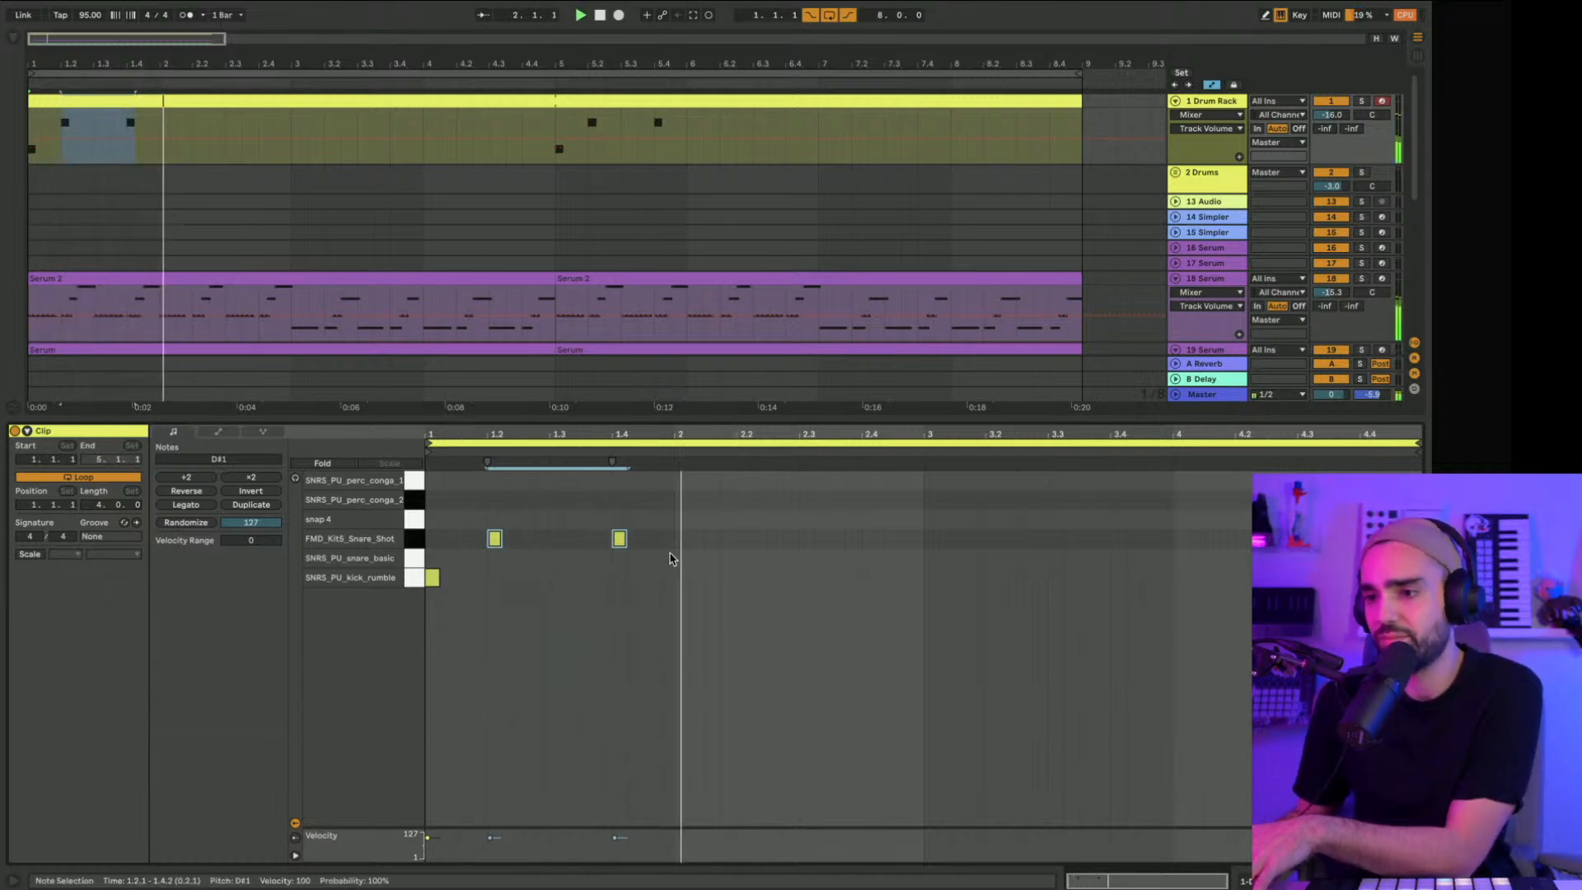
pyautogui.press('space')
# Step: Duplicate the first bar's snare pattern through bars 2 to 4 and listen to the result
pyautogui.moveTo(673, 543); pyautogui.dragTo(566, 541)
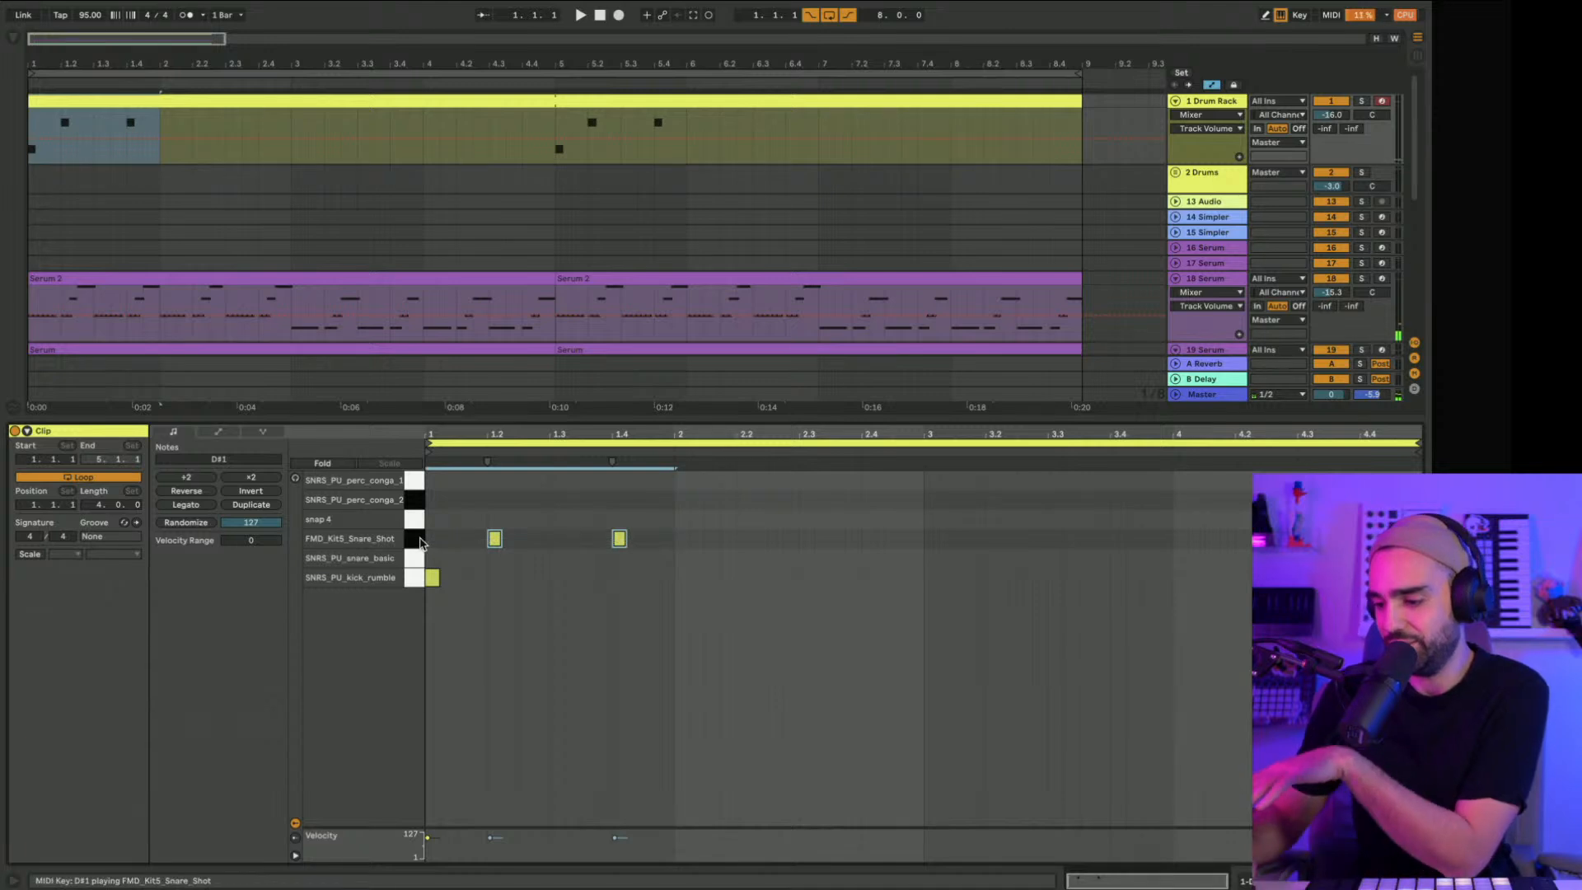
pyautogui.hotkey('ctrl', 'd')
pyautogui.hotkey('ctrl', 'd')
pyautogui.hotkey('ctrl', 'd')
pyautogui.press('space')
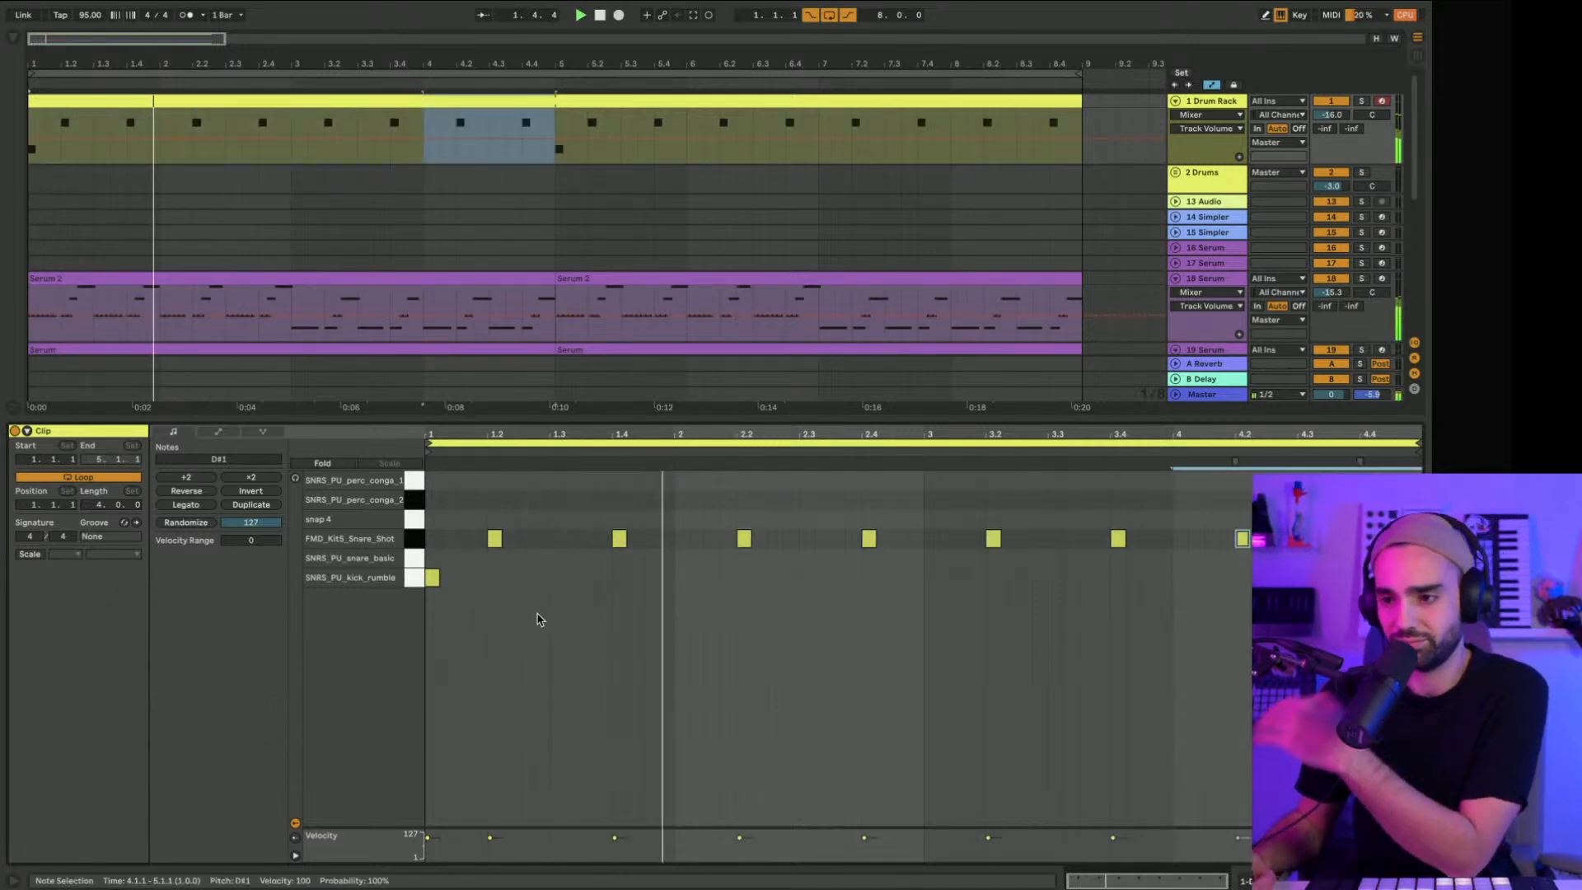
pyautogui.press('space')
# Step: Try a SNRS_PU_perc_conga_2 hit at 1.1.3
pyautogui.doubleClick(463, 500)
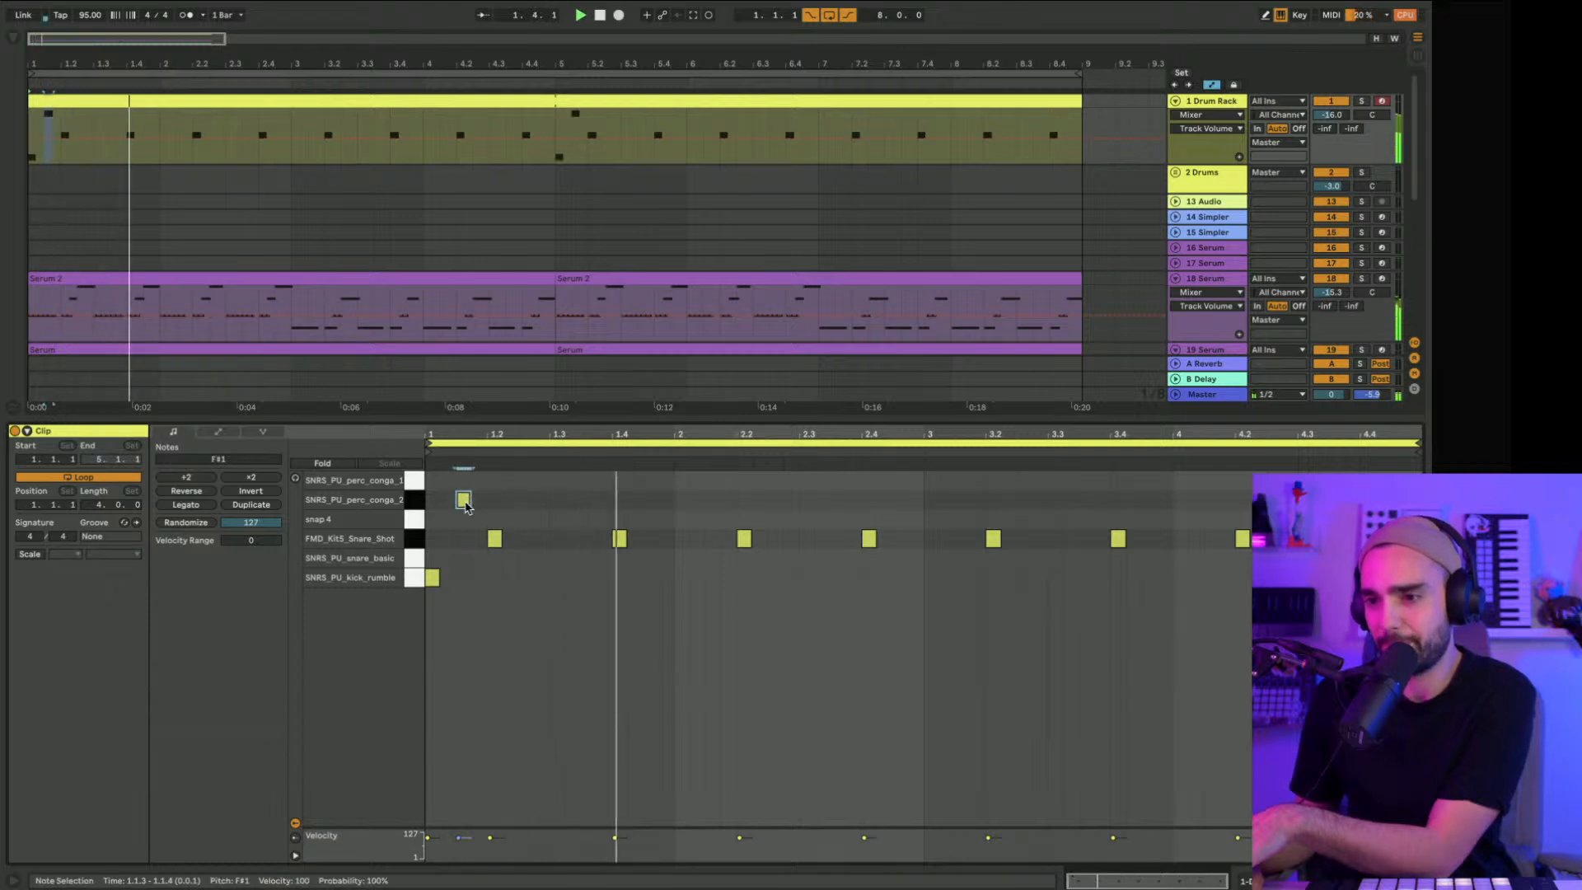
pyautogui.doubleClick(464, 500)
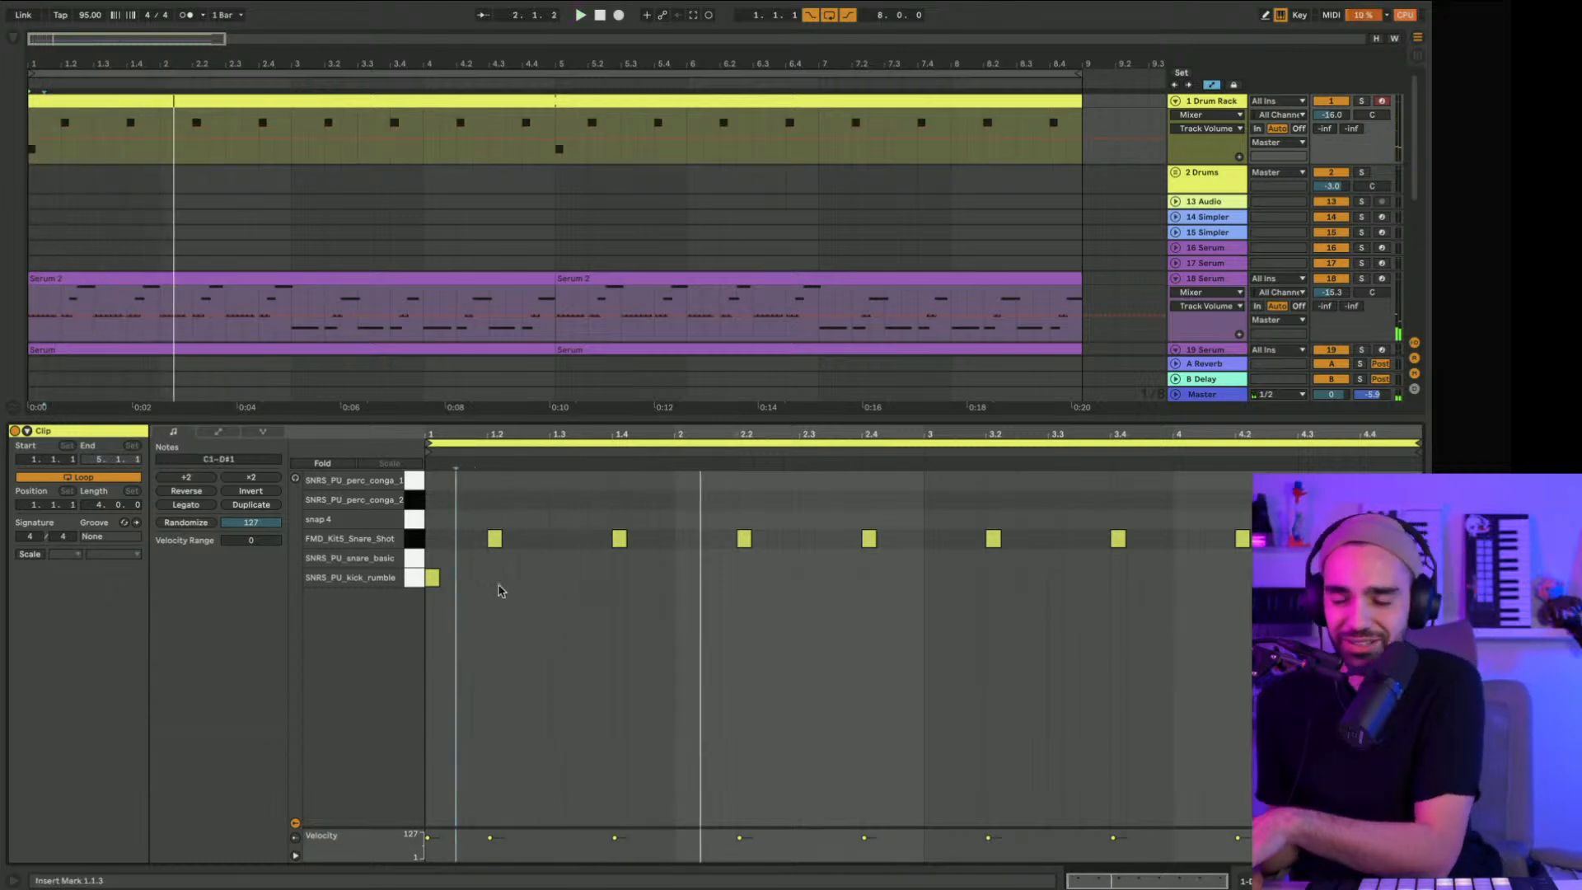
pyautogui.press('space')
# Step: Add SNRS_PU_kick_rumble hits on beats 1 and 3 through all four bars, plus one at 1.2.4
pyautogui.doubleClick(557, 578)
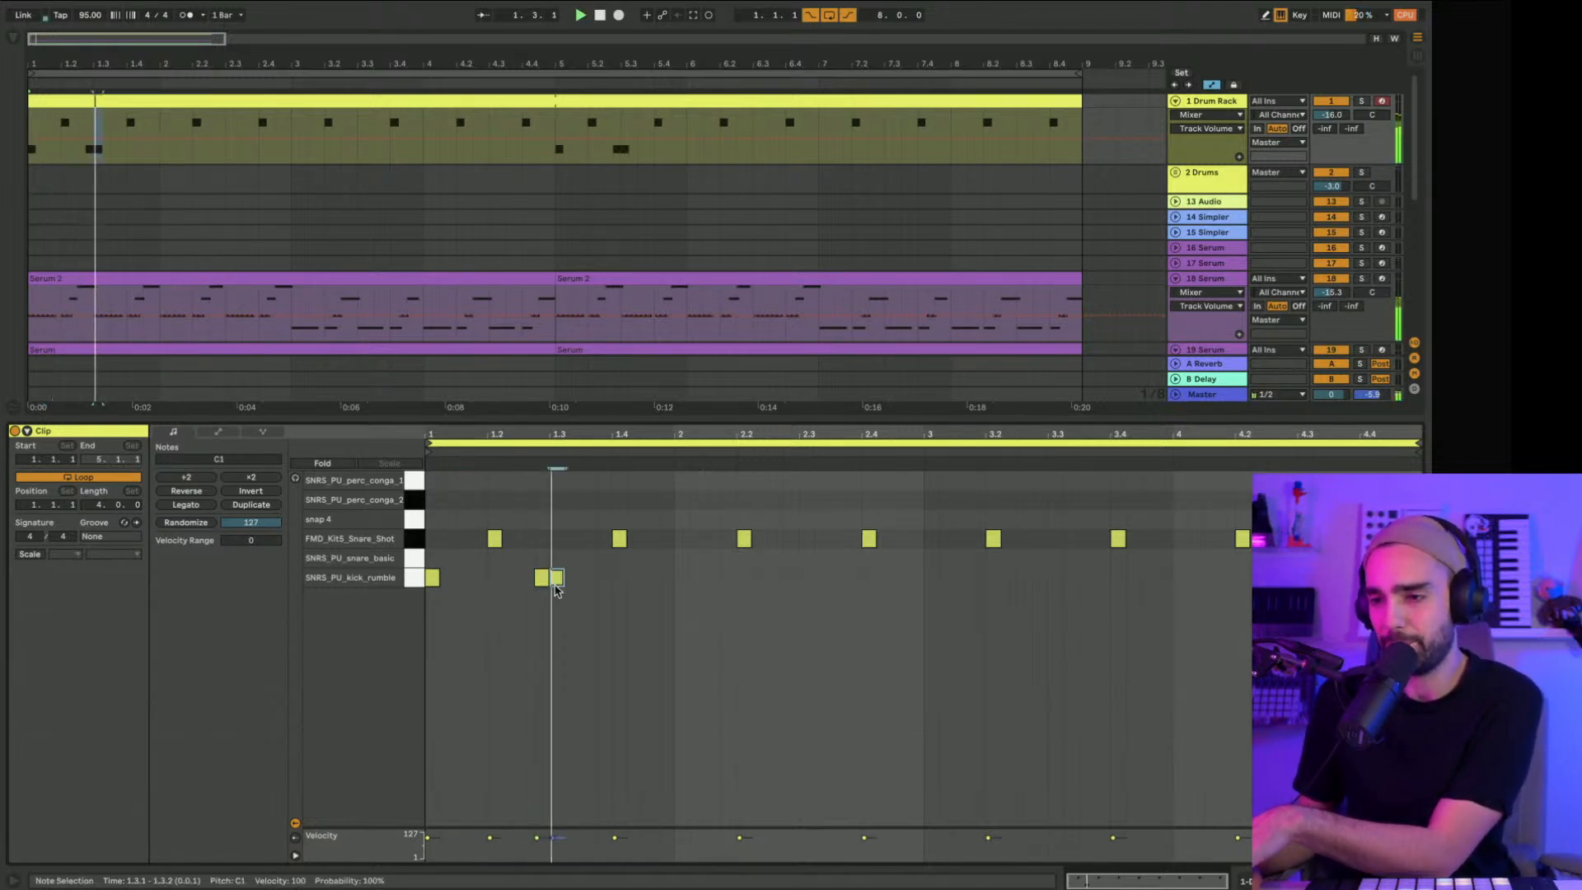
pyautogui.doubleClick(681, 577)
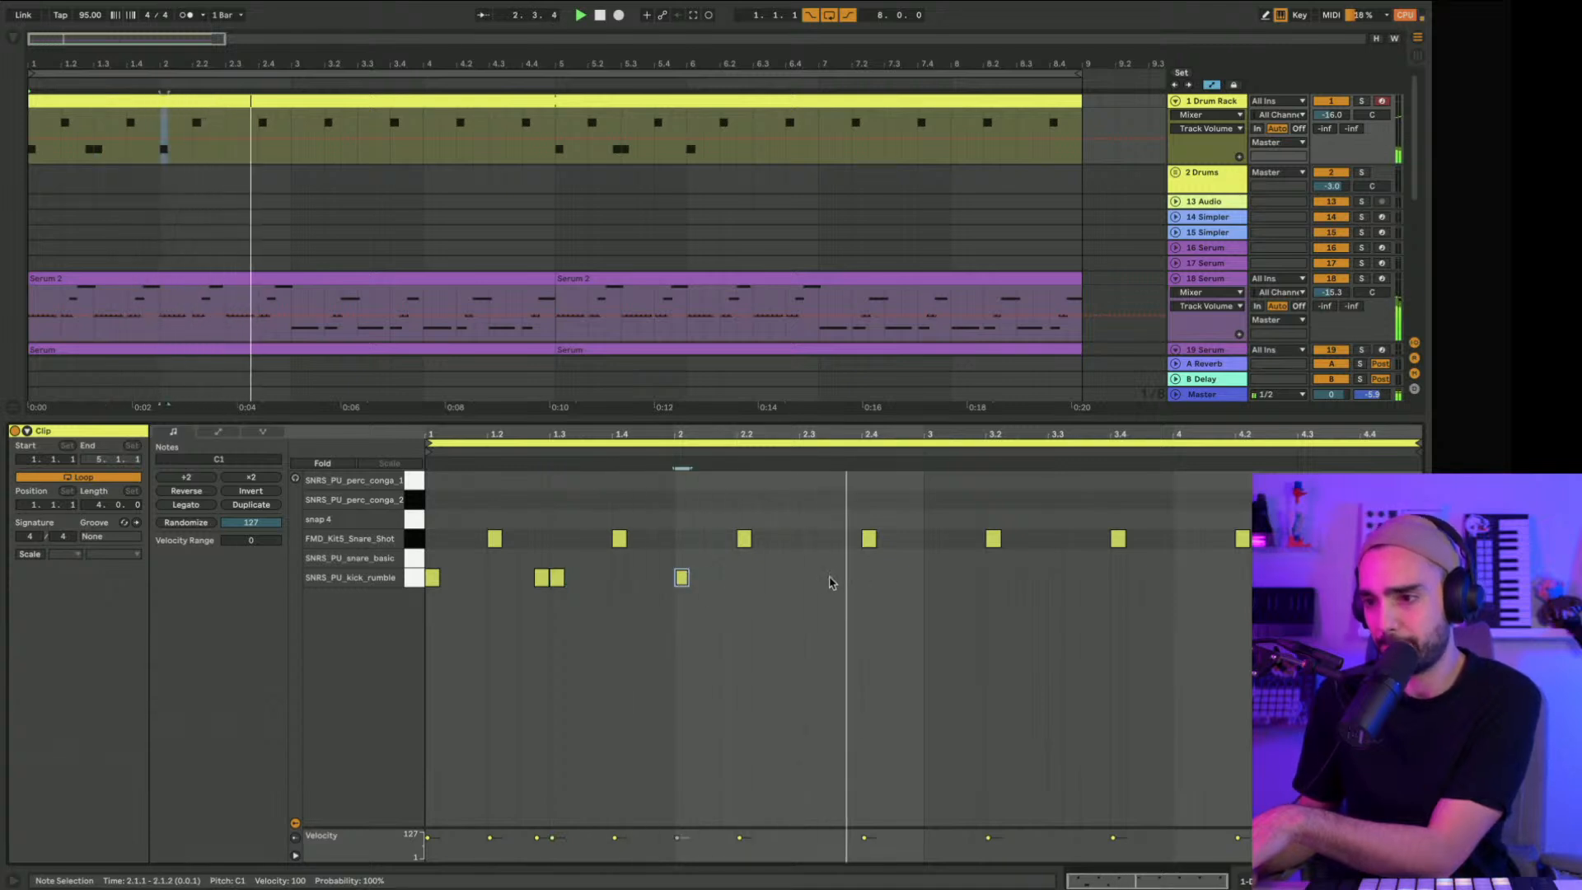
pyautogui.doubleClick(806, 577)
pyautogui.click(932, 586)
pyautogui.press('space')
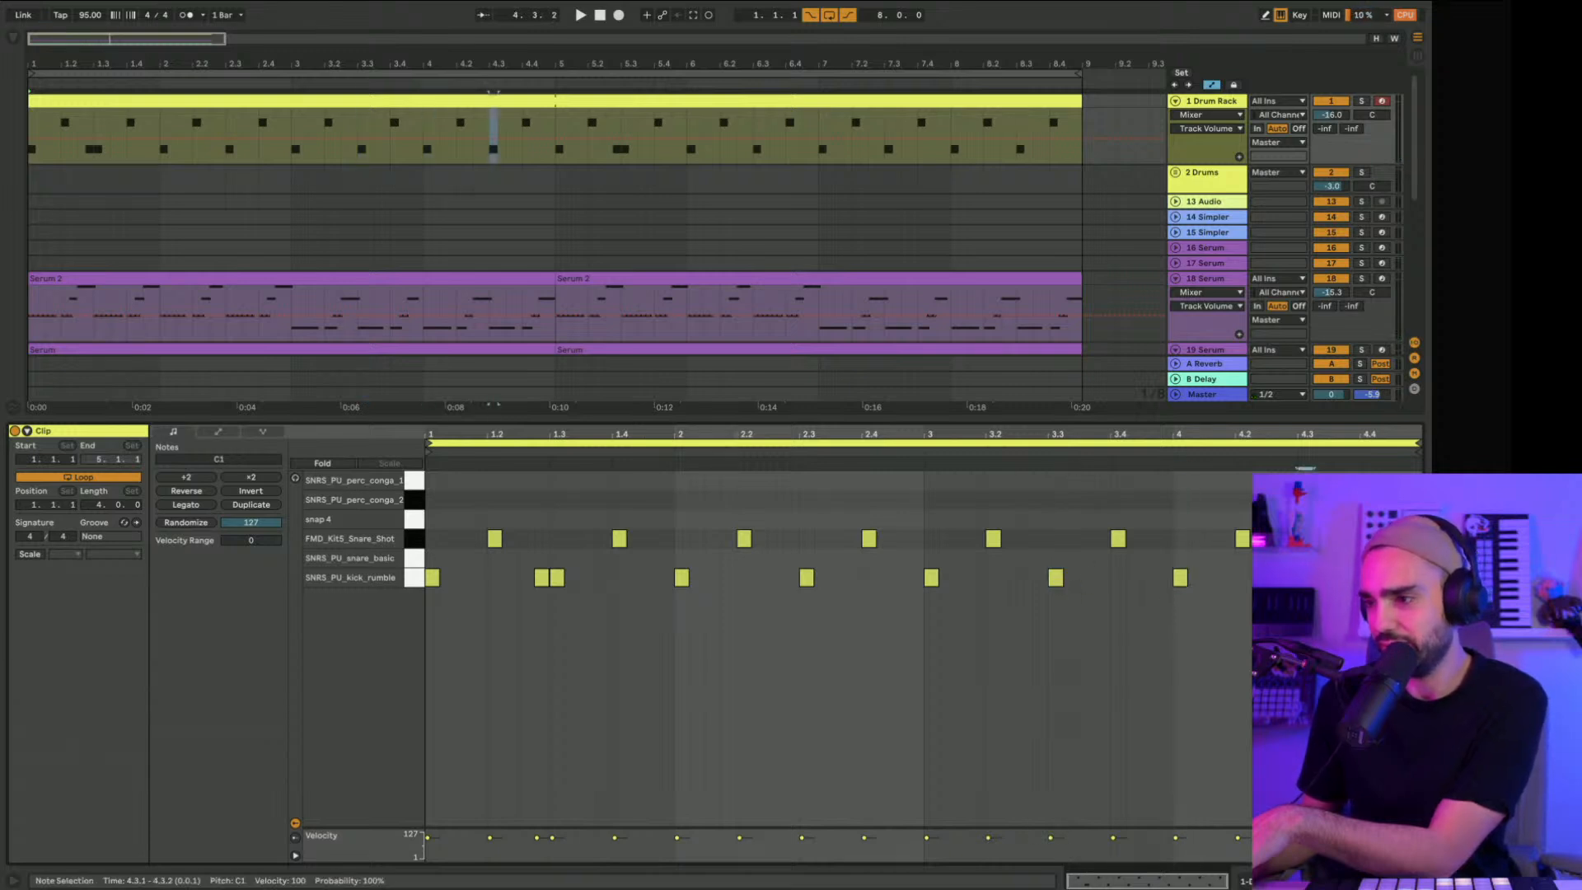
# Step: Play the loop and add extra kick hits at 4.4.3 and 3.4.4
pyautogui.press('space')
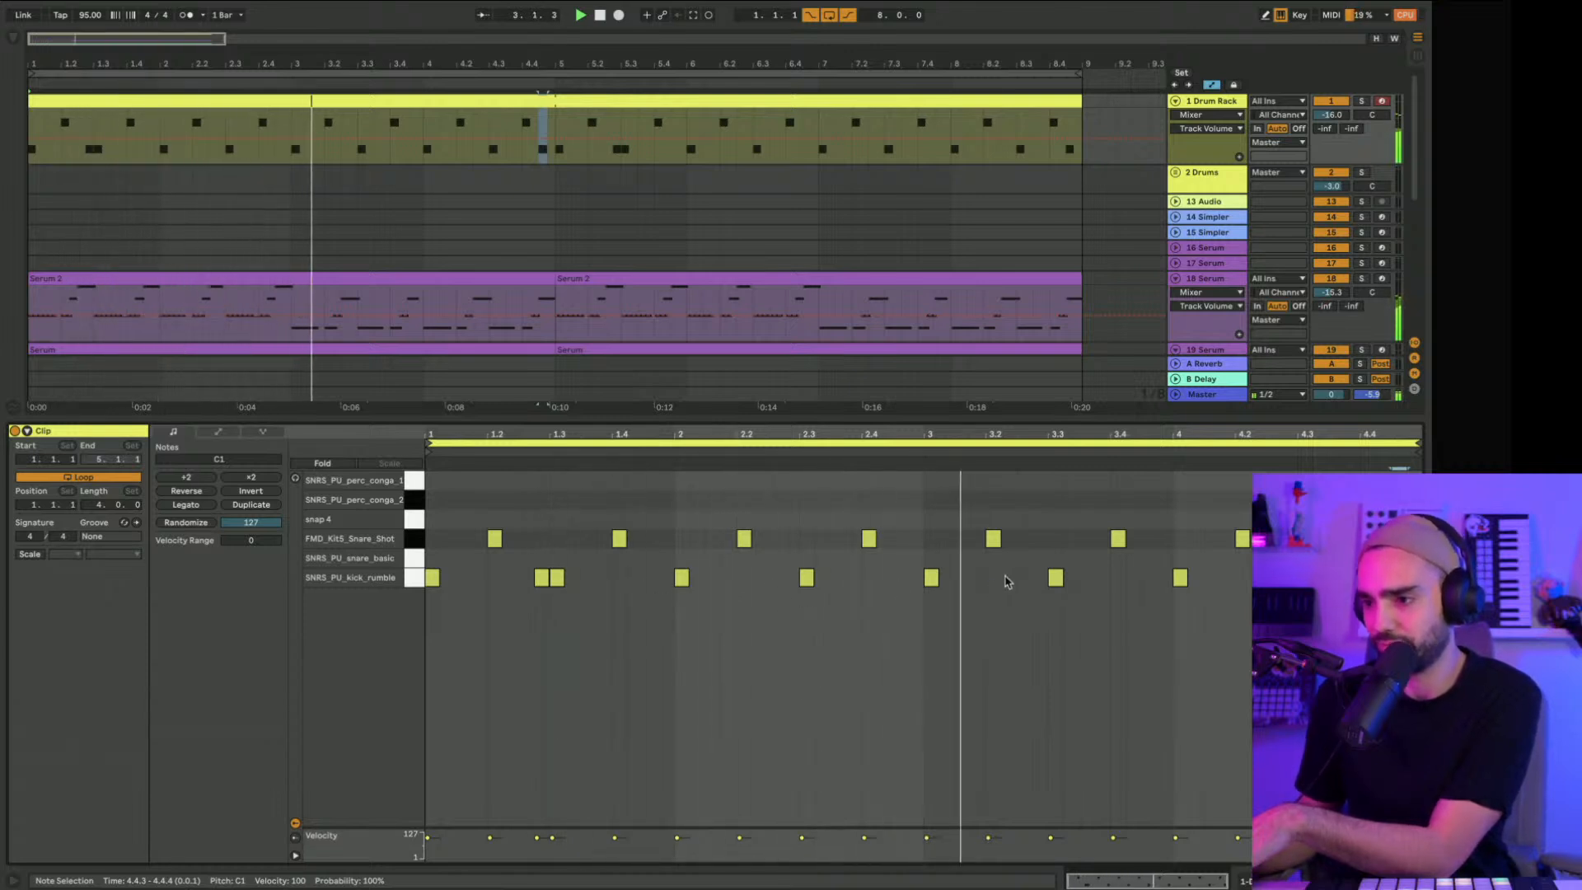
pyautogui.doubleClick(1165, 576)
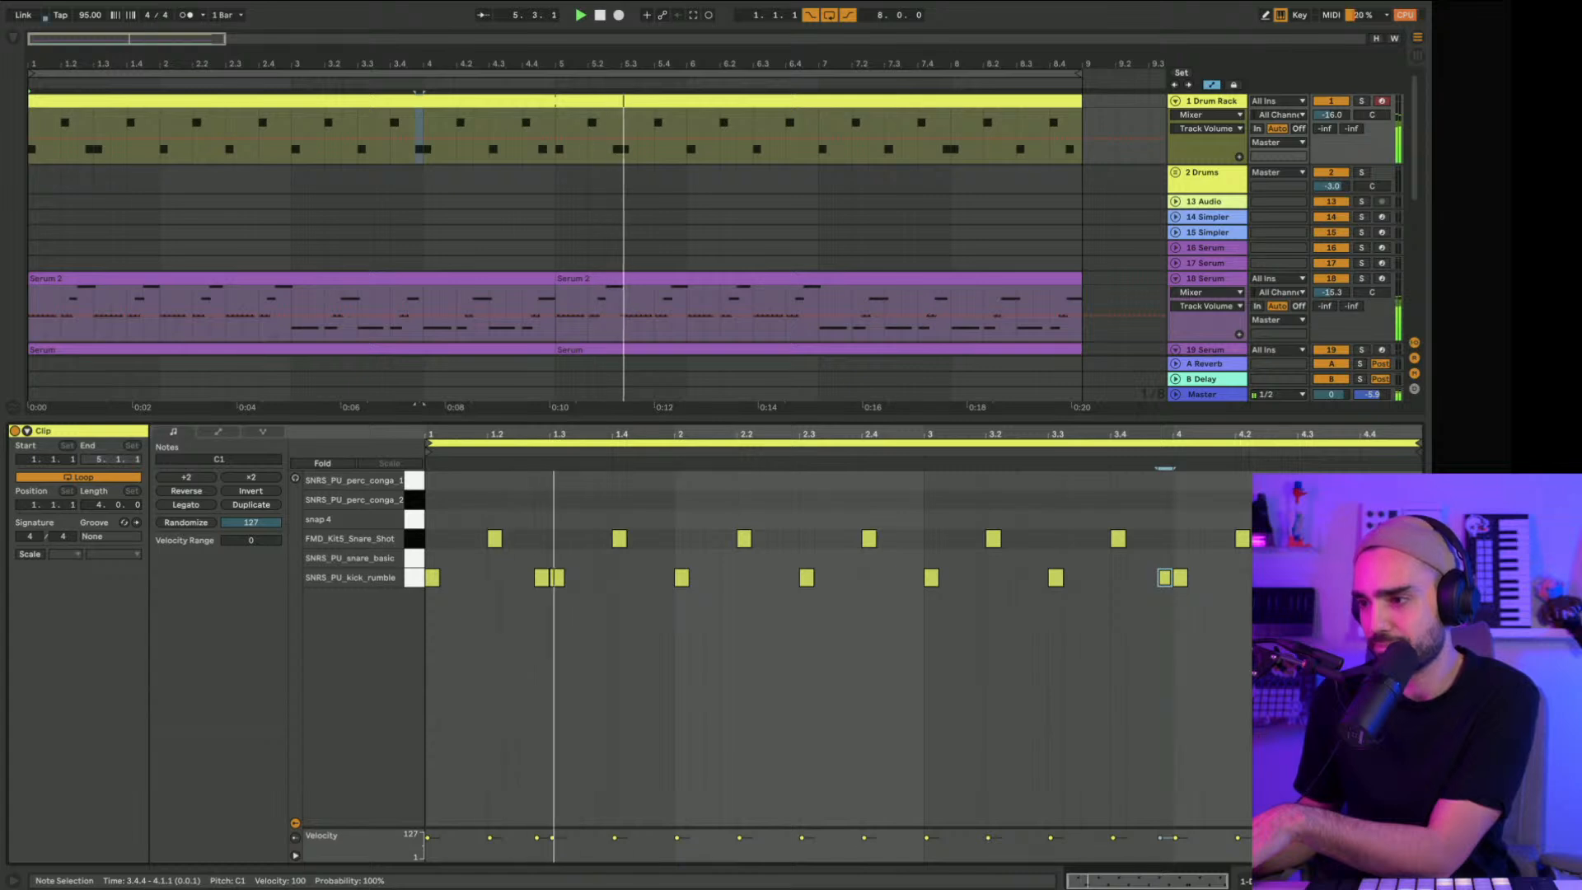
pyautogui.click(1375, 578)
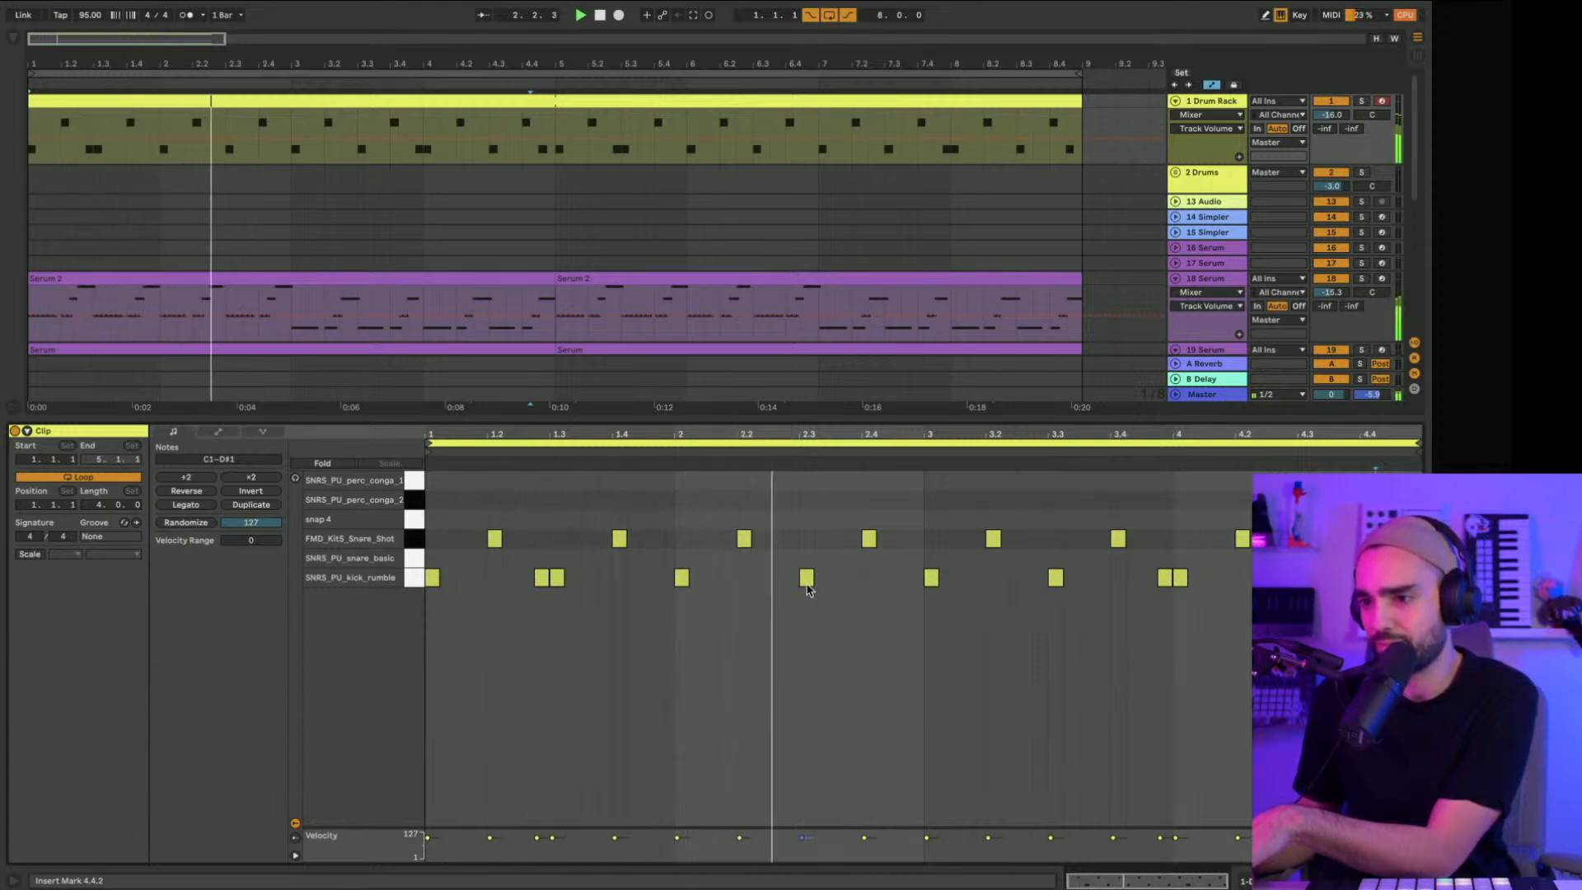
# Step: Add a kick hit at 2.2.3 and move the 2.3 kick to 2.3.4
pyautogui.doubleClick(775, 578)
pyautogui.click(698, 452)
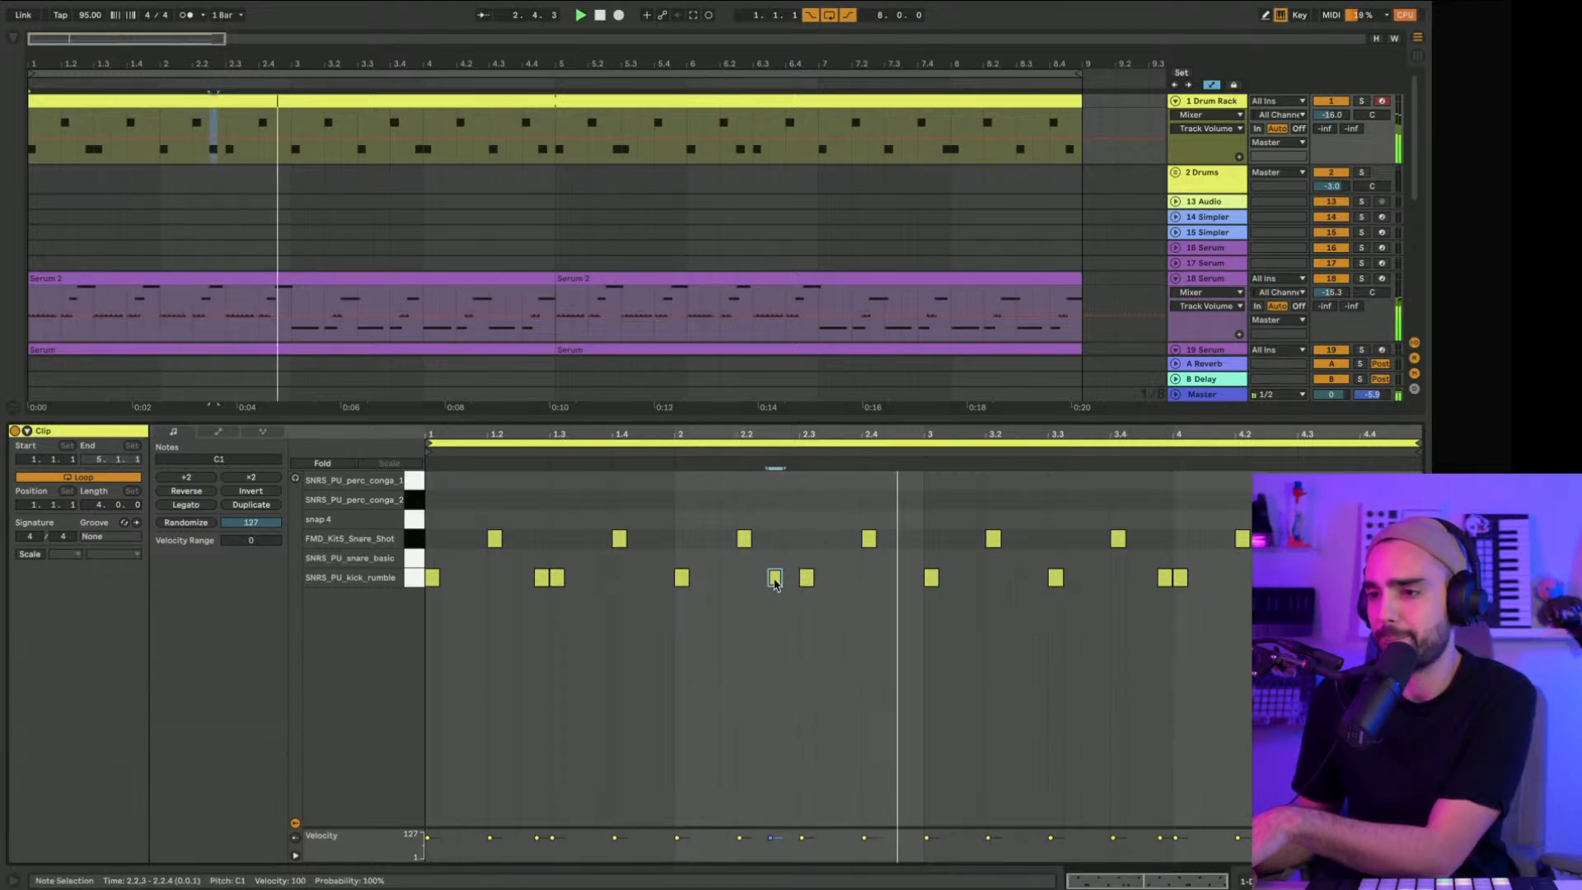
pyautogui.moveTo(807, 577); pyautogui.dragTo(837, 579)
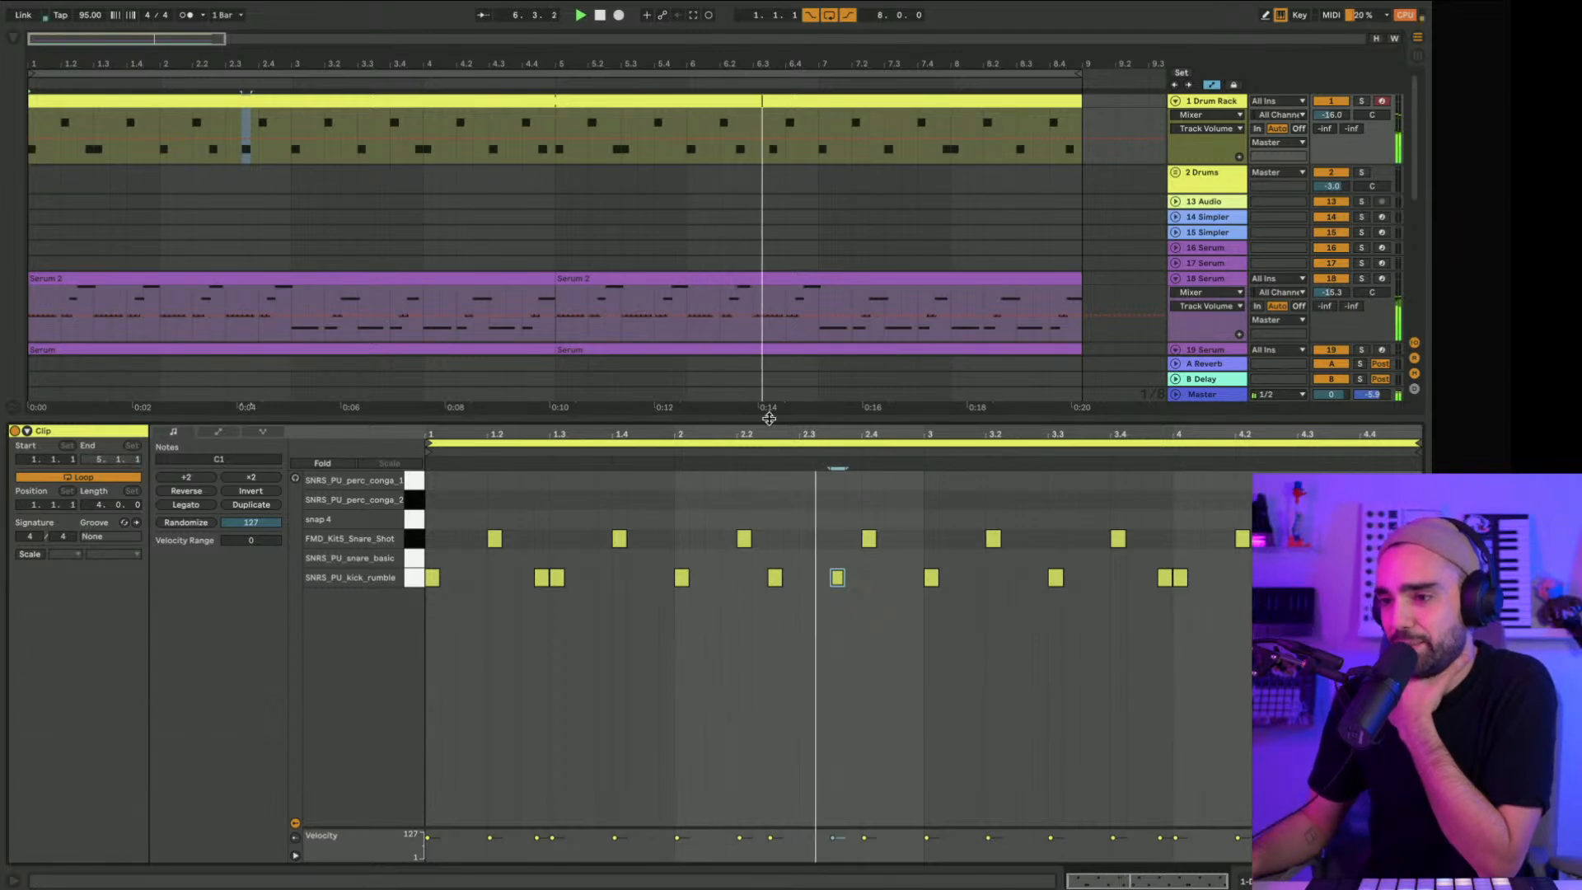
pyautogui.moveTo(768, 419); pyautogui.dragTo(776, 472)
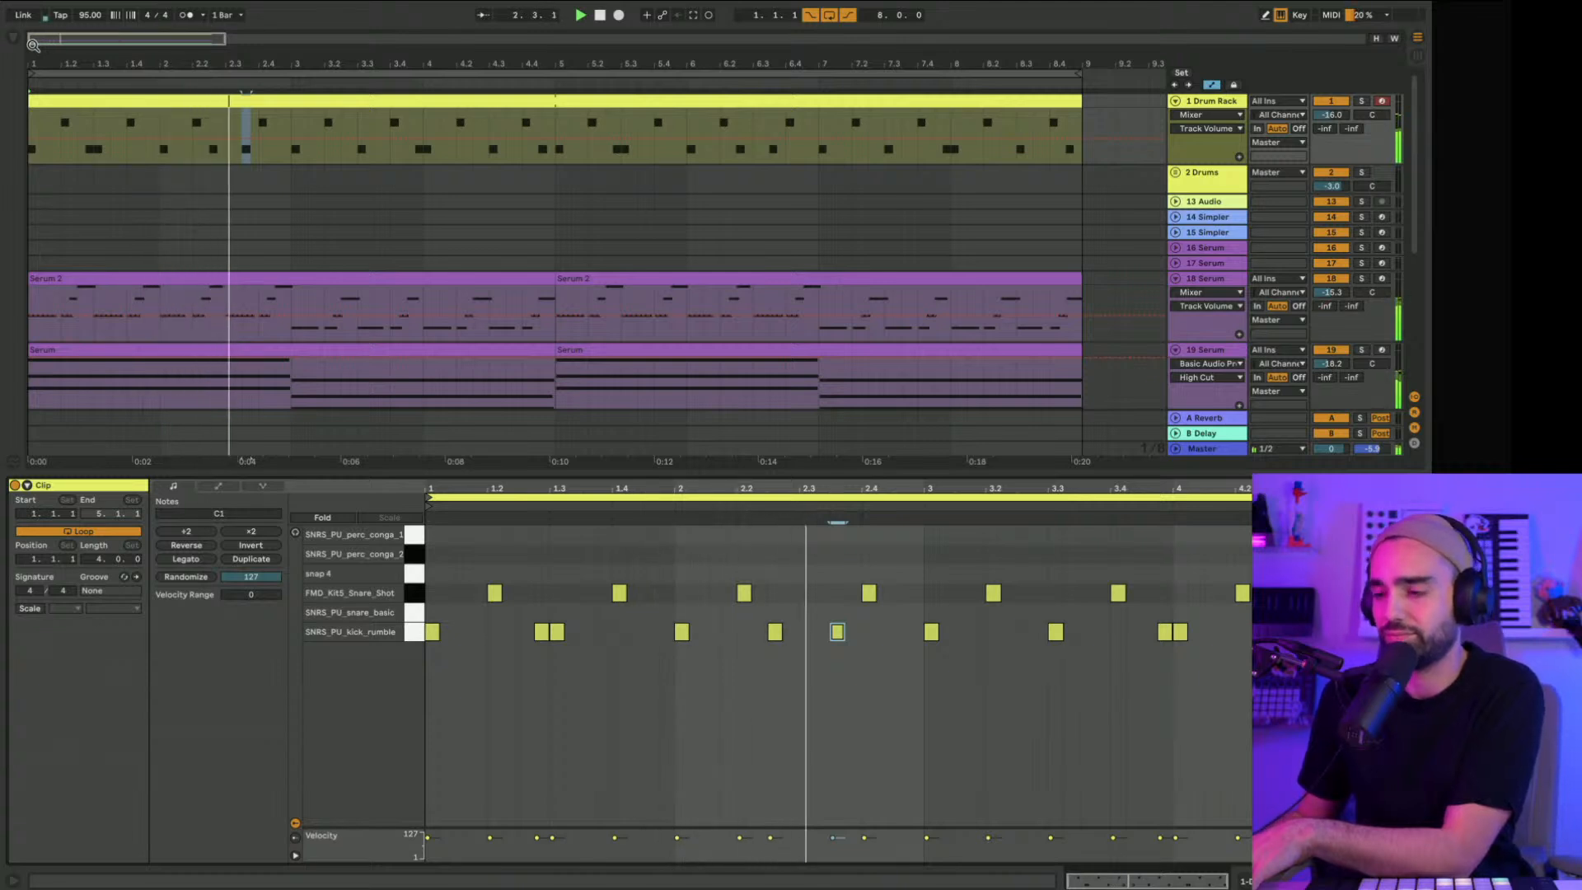
pyautogui.moveTo(838, 635); pyautogui.dragTo(847, 638)
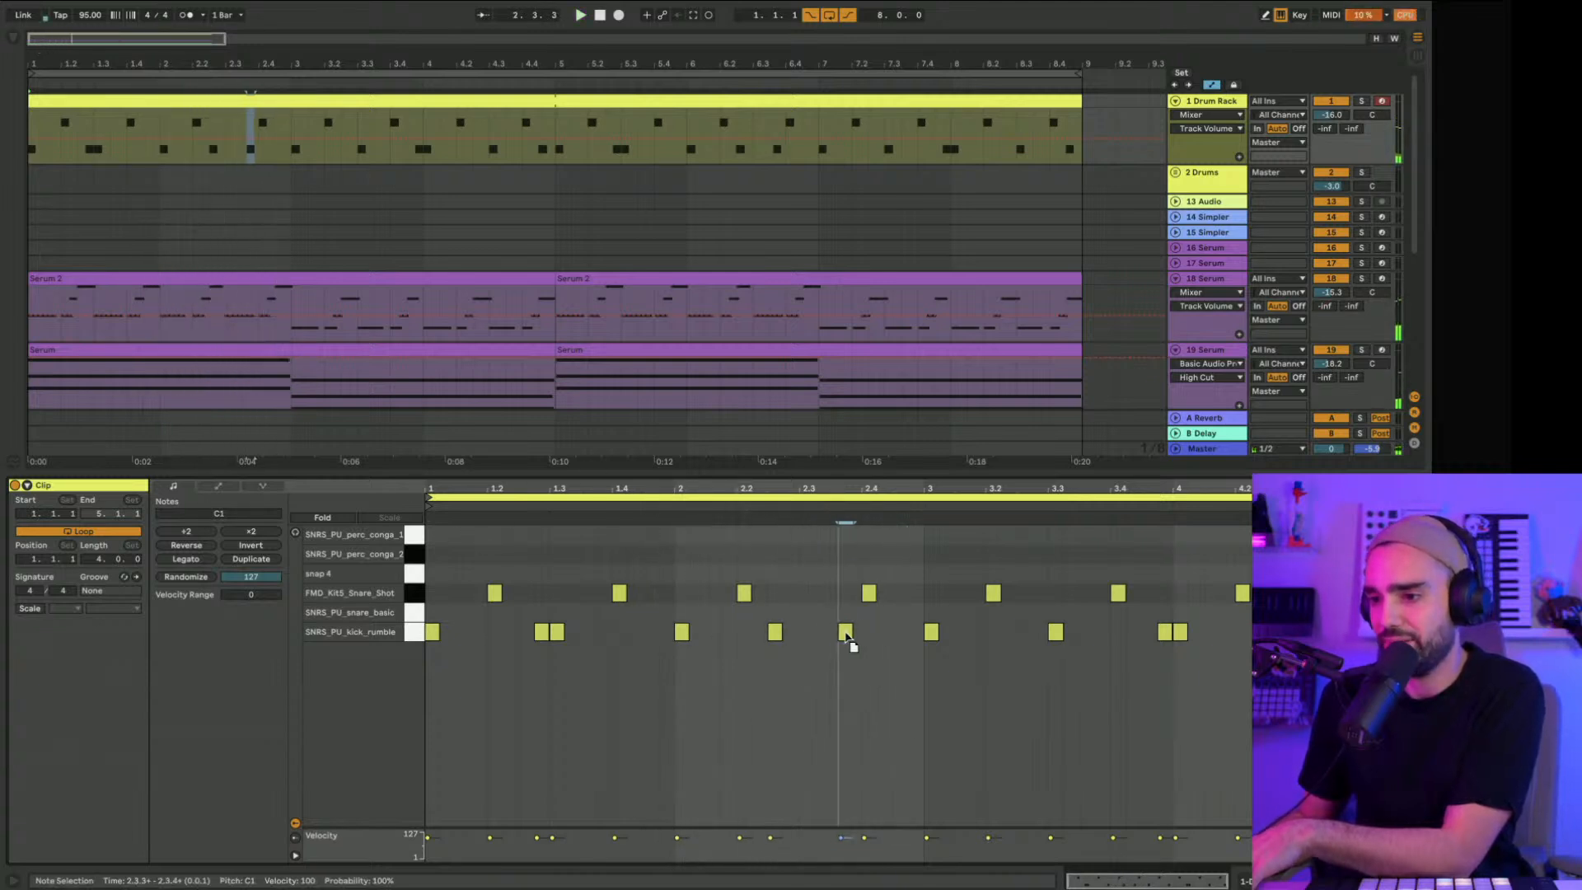
pyautogui.click(696, 506)
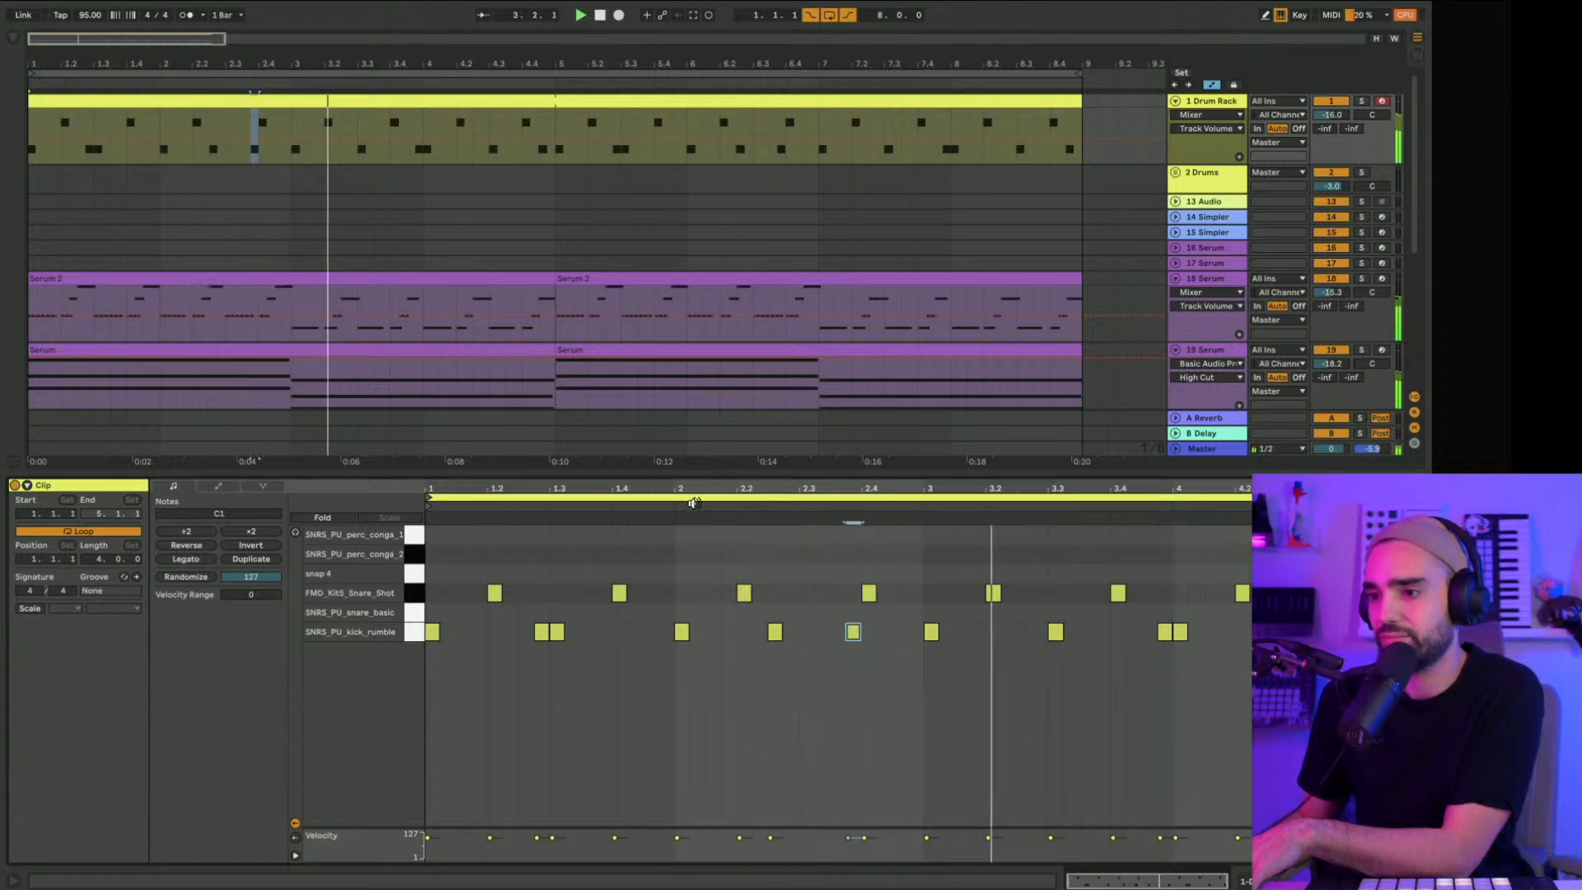
# Step: Stop playback and audition the snap 4 and SNRS_PU_perc_conga_2 pads
pyautogui.press('space')
pyautogui.click(414, 575)
pyautogui.click(415, 557)
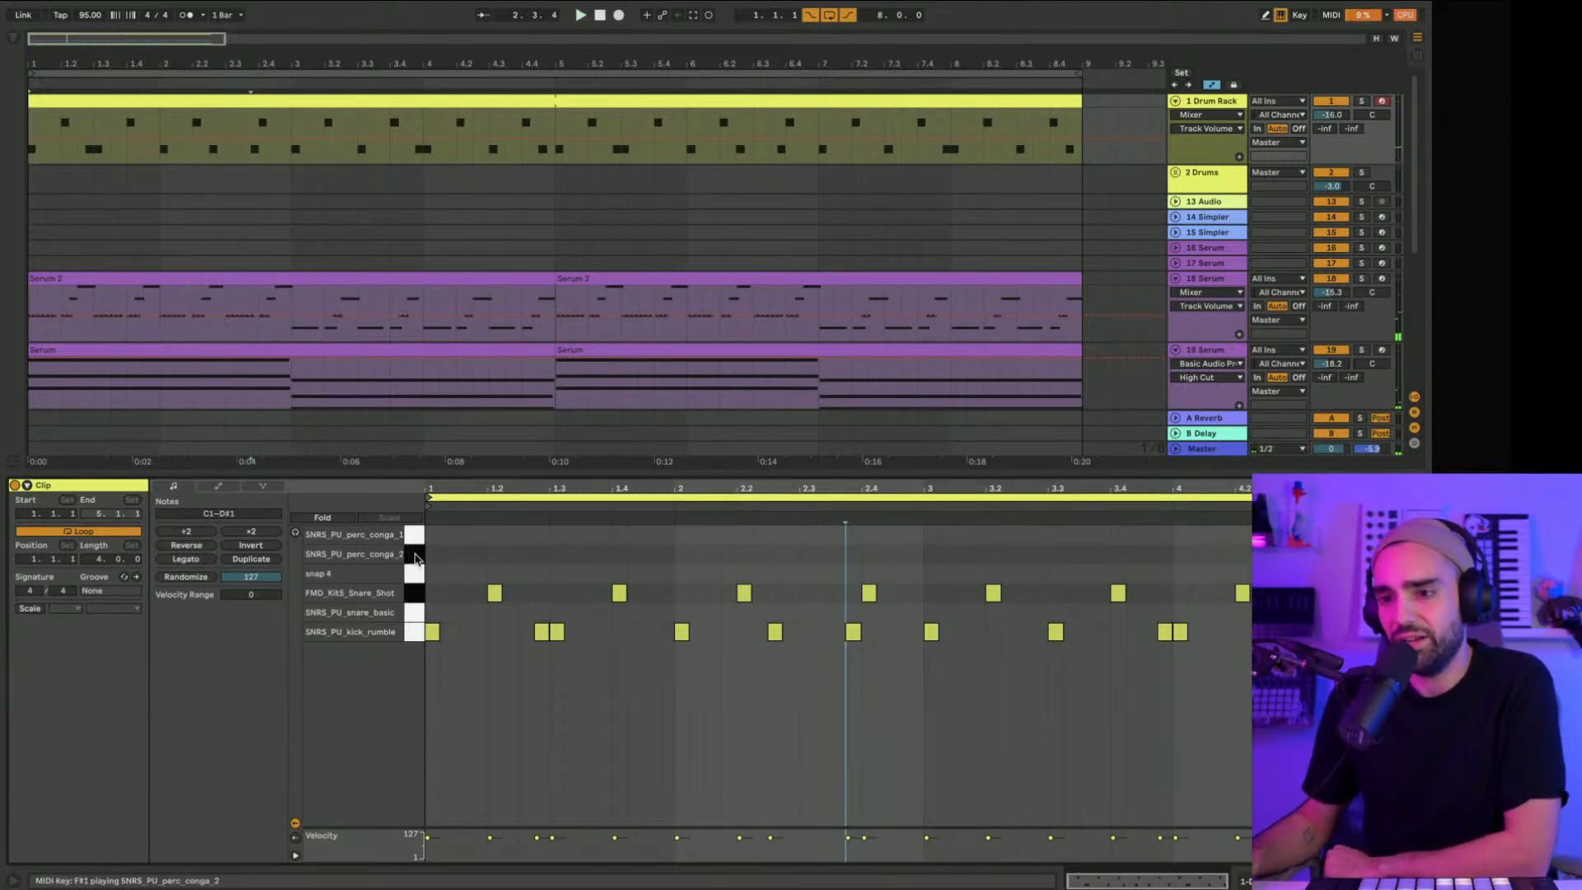
# Step: Shrink the note editor and add a Compressor from the Dynamics audio effects after Utility on the 19 Serum track
pyautogui.moveTo(489, 473); pyautogui.dragTo(502, 721)
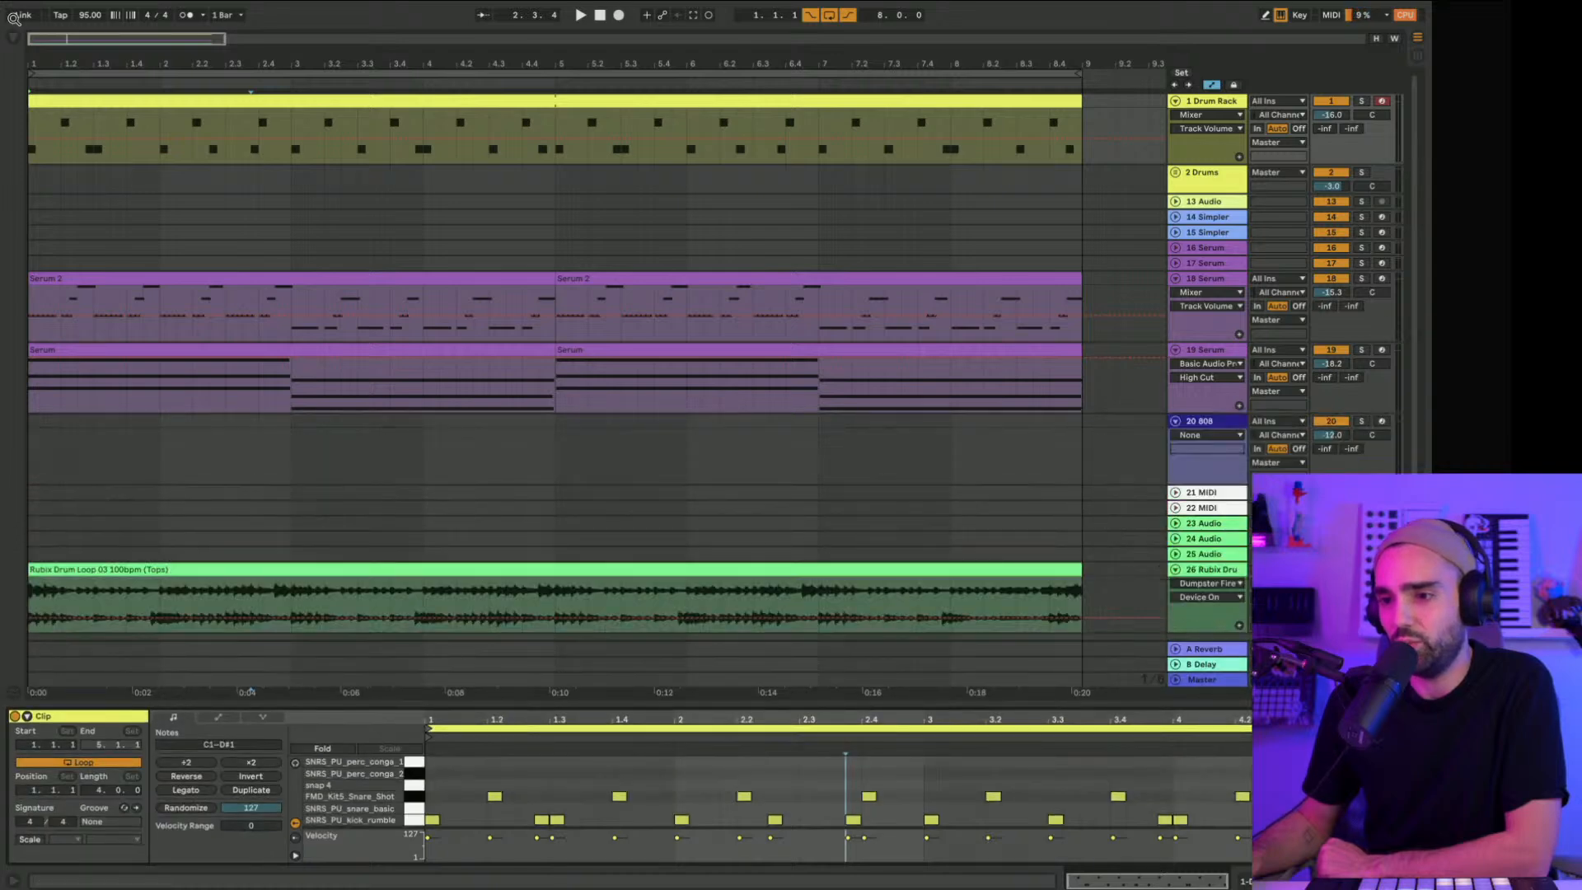
pyautogui.click(13, 38)
pyautogui.click(73, 168)
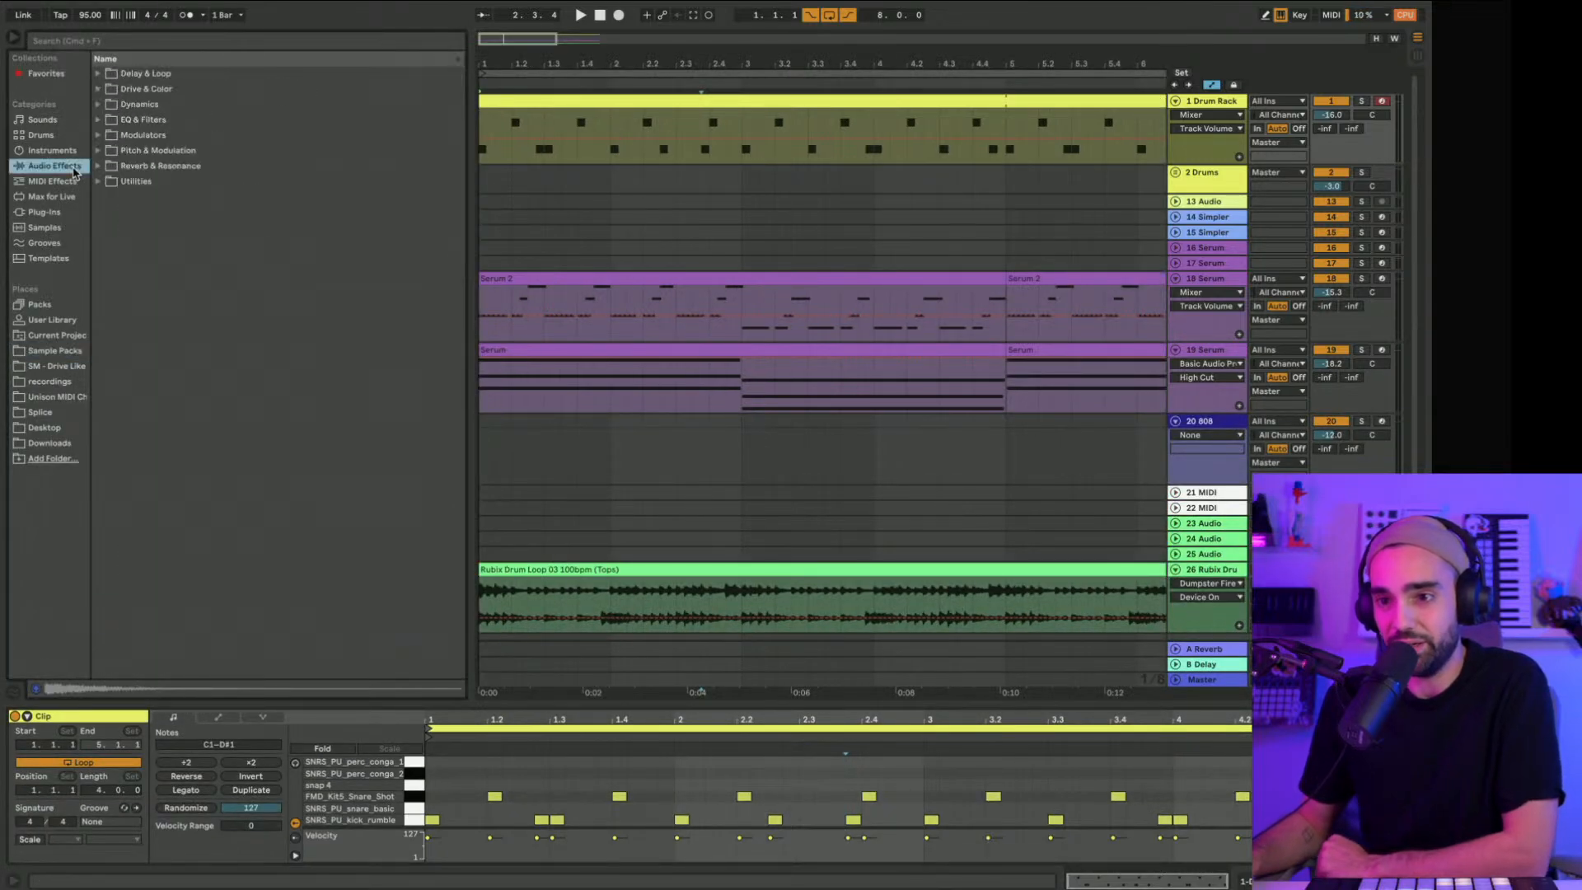
pyautogui.click(98, 89)
pyautogui.click(98, 89)
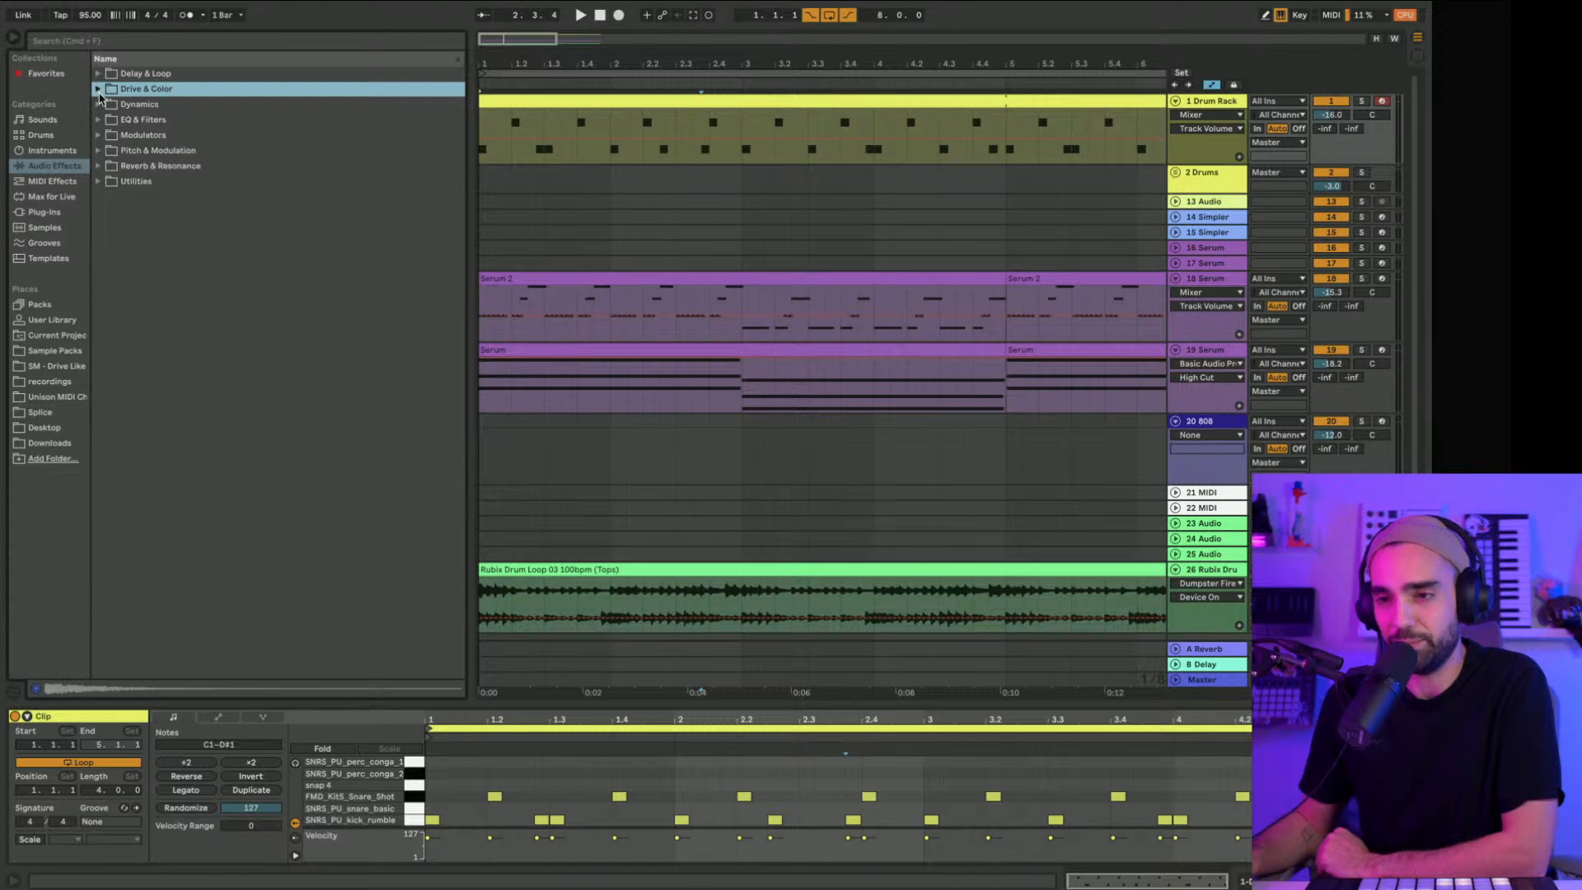
pyautogui.click(99, 103)
pyautogui.moveTo(136, 120); pyautogui.dragTo(241, 144)
pyautogui.moveTo(730, 378); pyautogui.dragTo(561, 721)
# Step: Set the Compressor's sidechain source to 1-Drum Rack, Pre FX
pyautogui.click(568, 756)
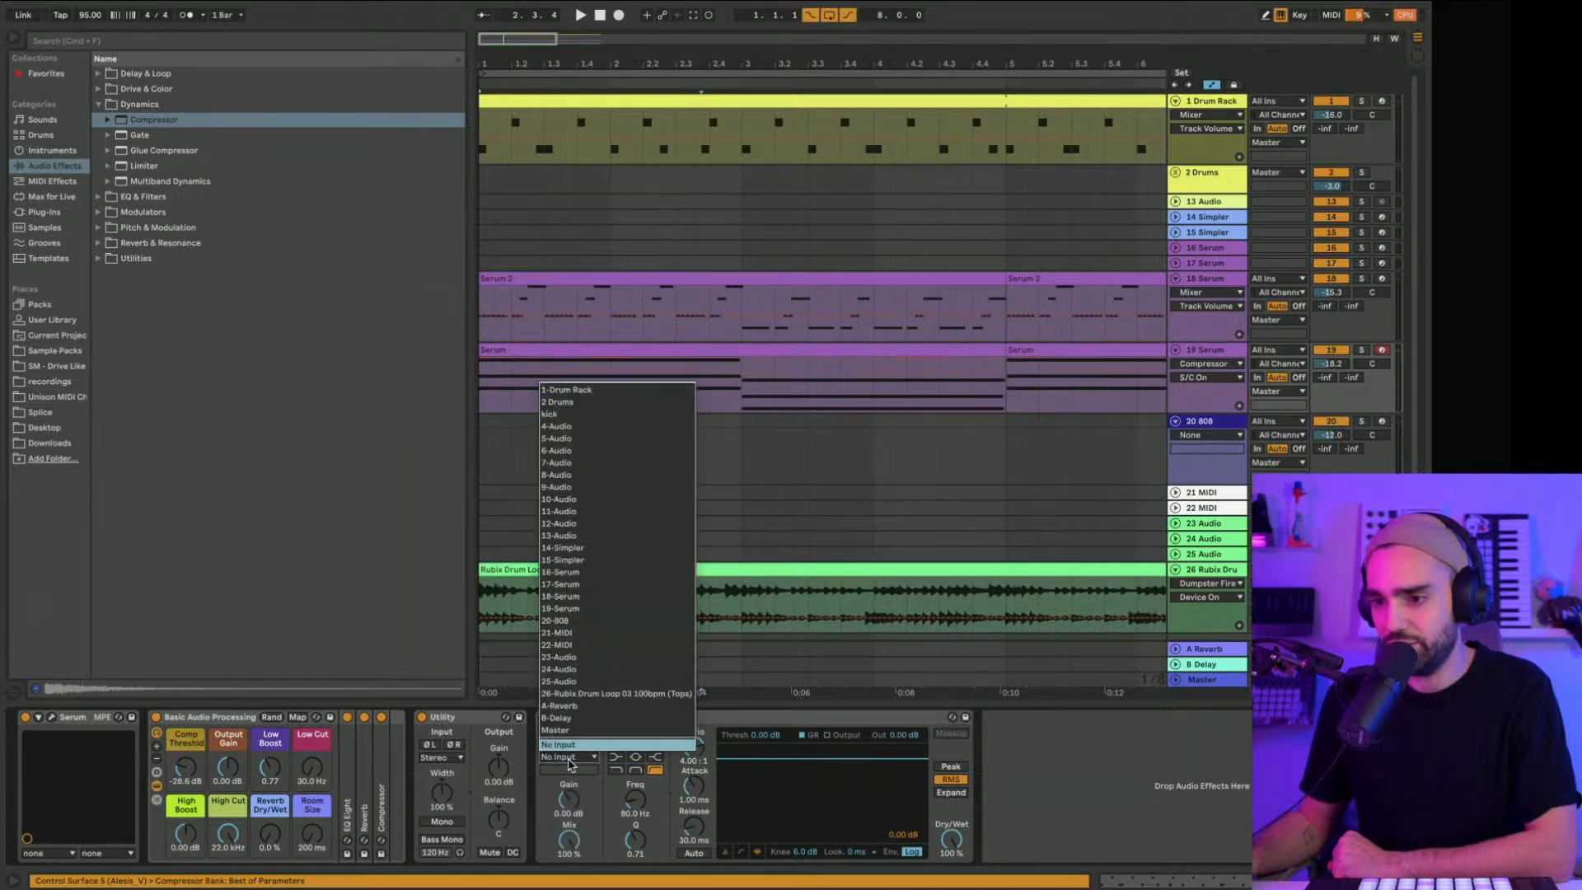
pyautogui.click(568, 401)
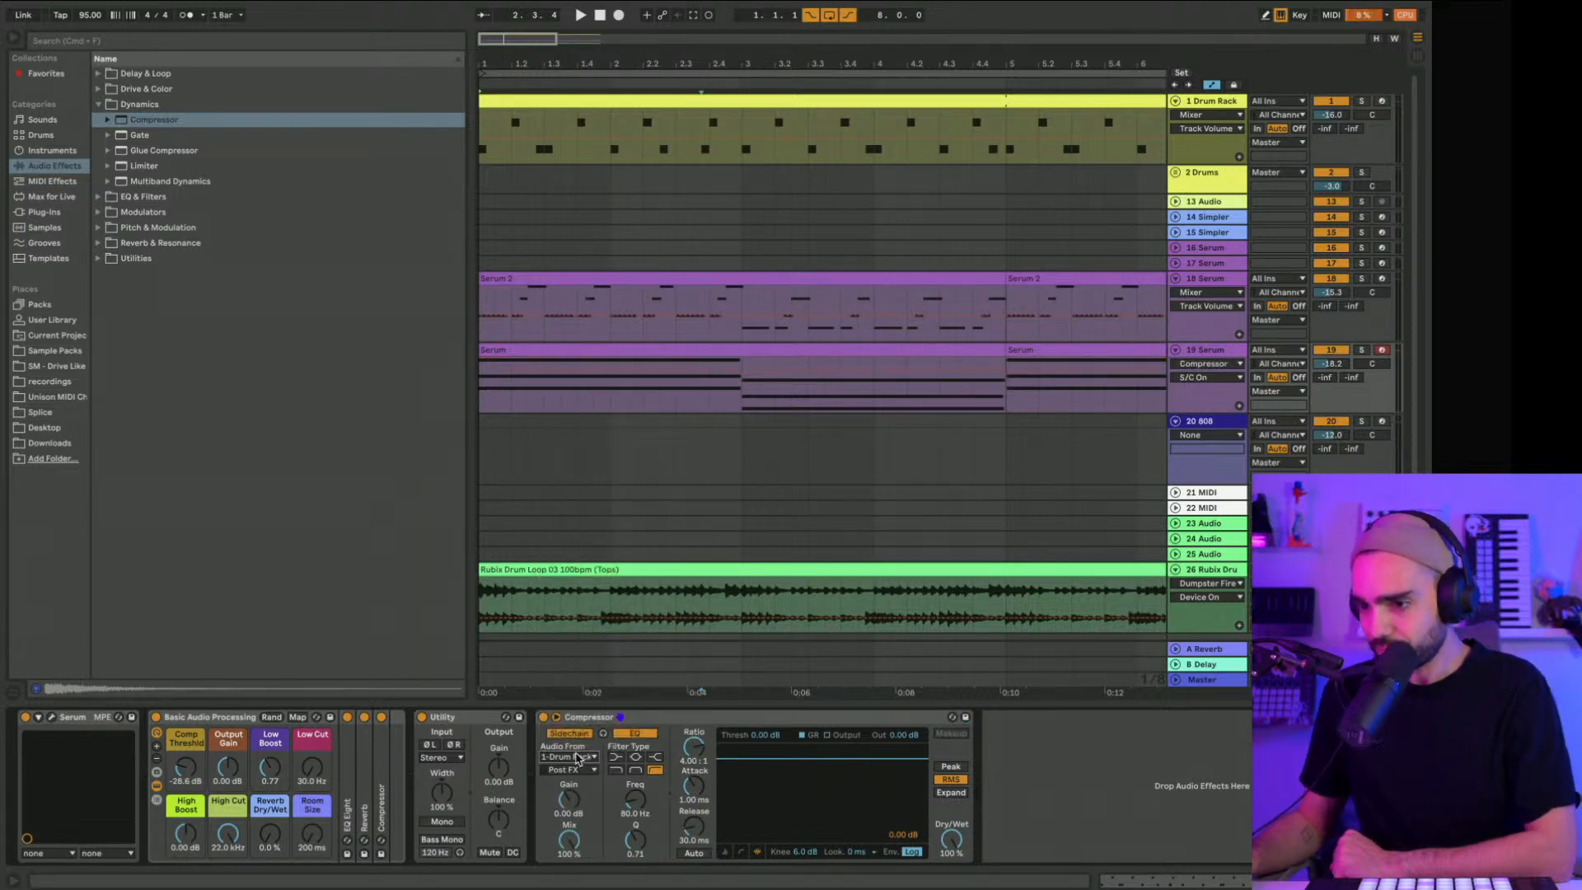
pyautogui.click(575, 771)
pyautogui.click(618, 516)
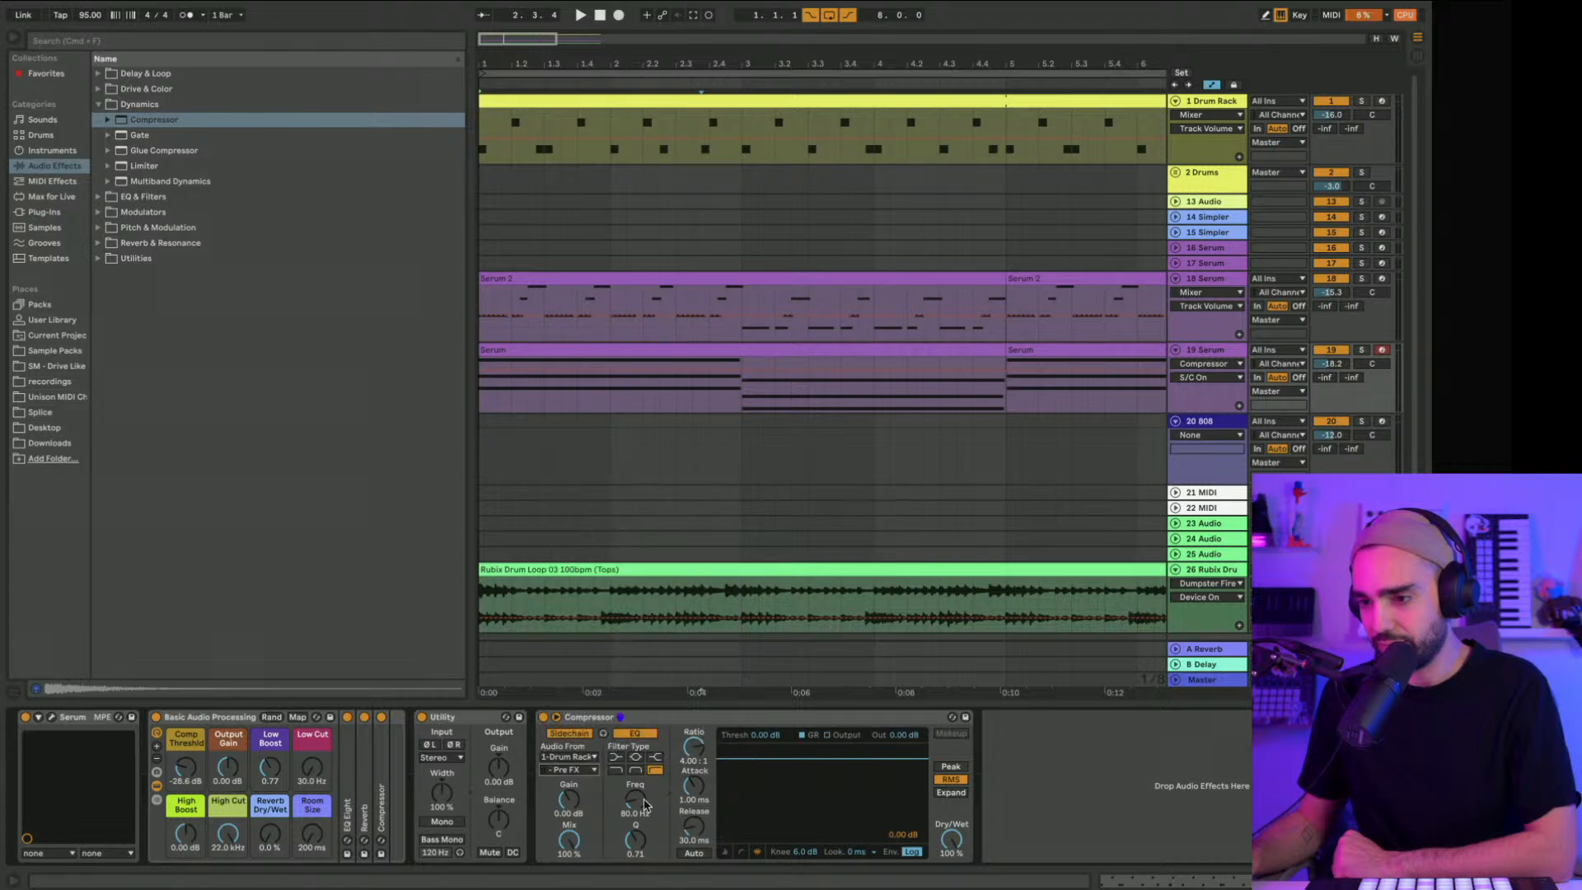
# Step: Lower the Compressor's threshold to -32.0 dB during playback and set the sidechain gain to 0.19 dB
pyautogui.click(726, 851)
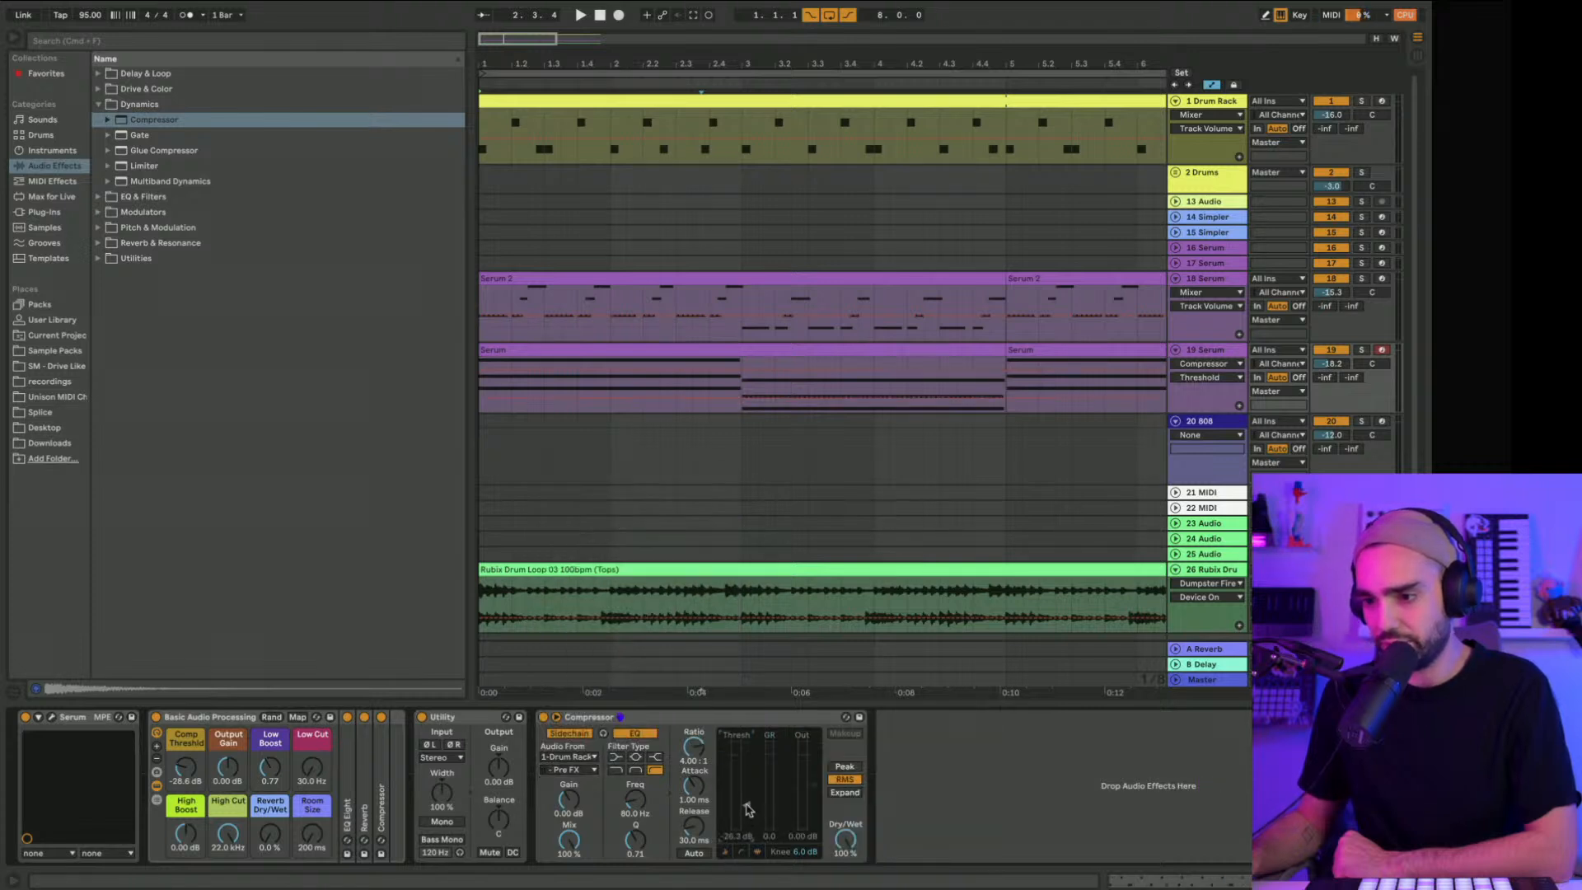
pyautogui.press('space')
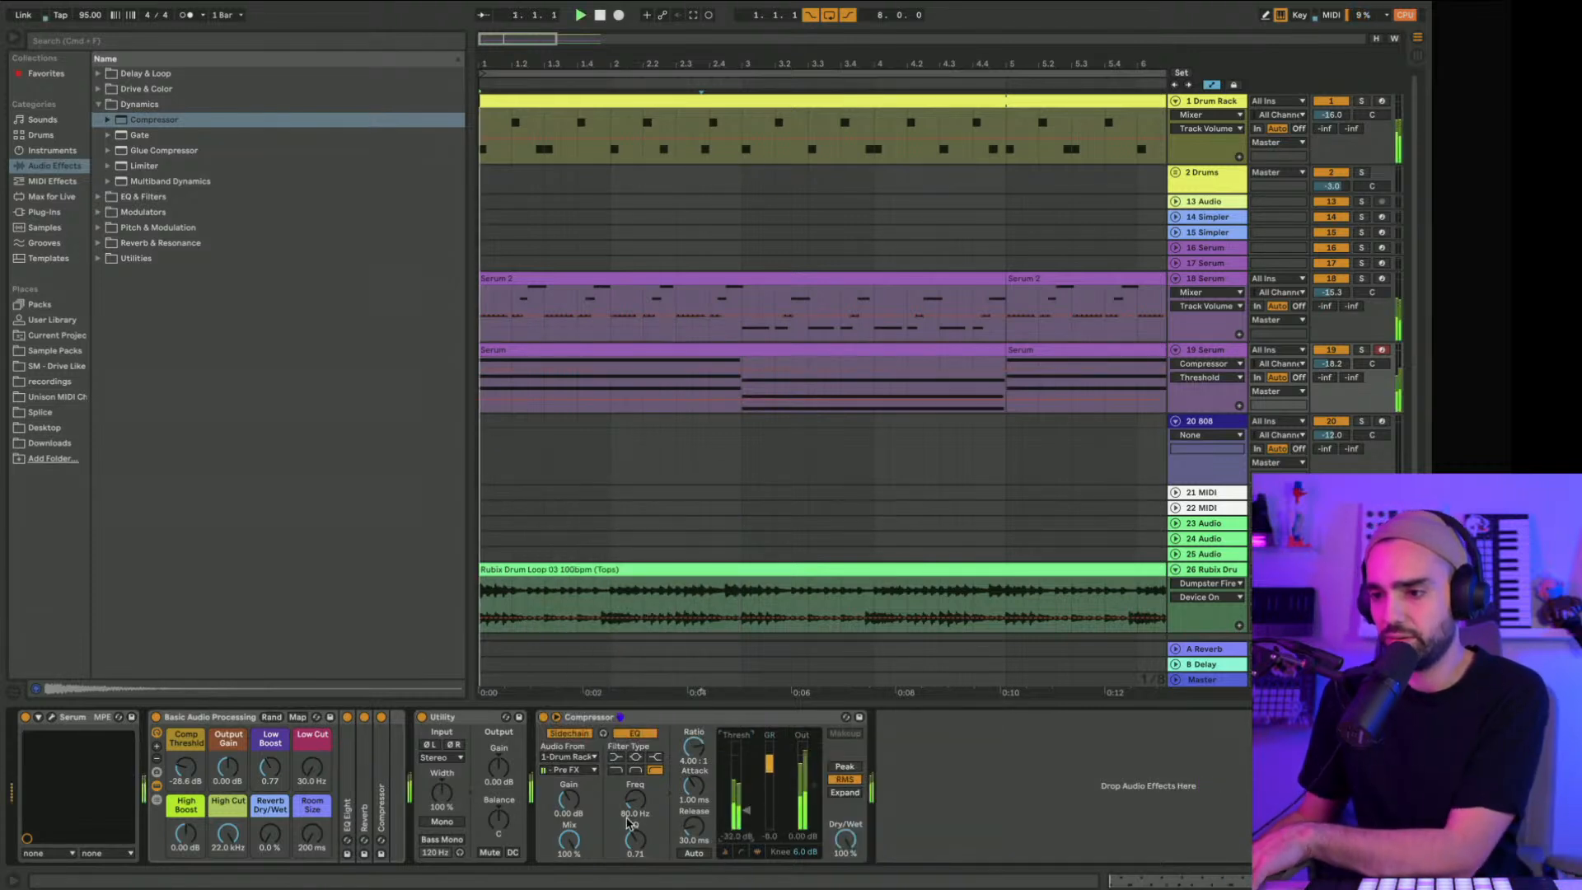
pyautogui.moveTo(573, 803); pyautogui.dragTo(572, 801)
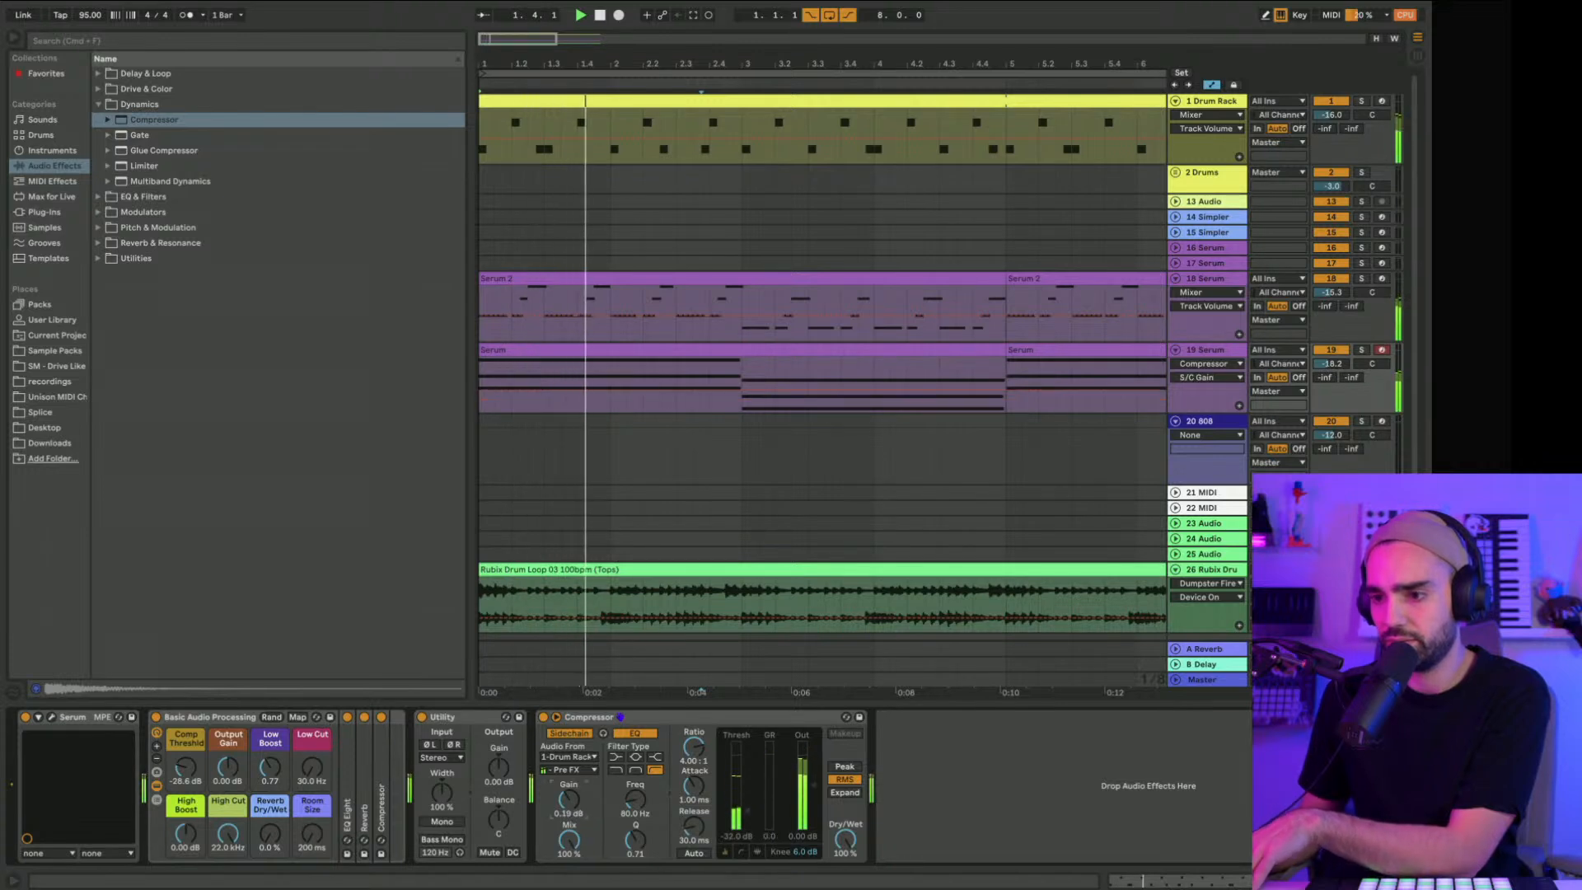
# Step: Copy the sidechained Compressor and paste it after Utility on the 18 Serum track
pyautogui.rightClick(581, 715)
pyautogui.click(661, 669)
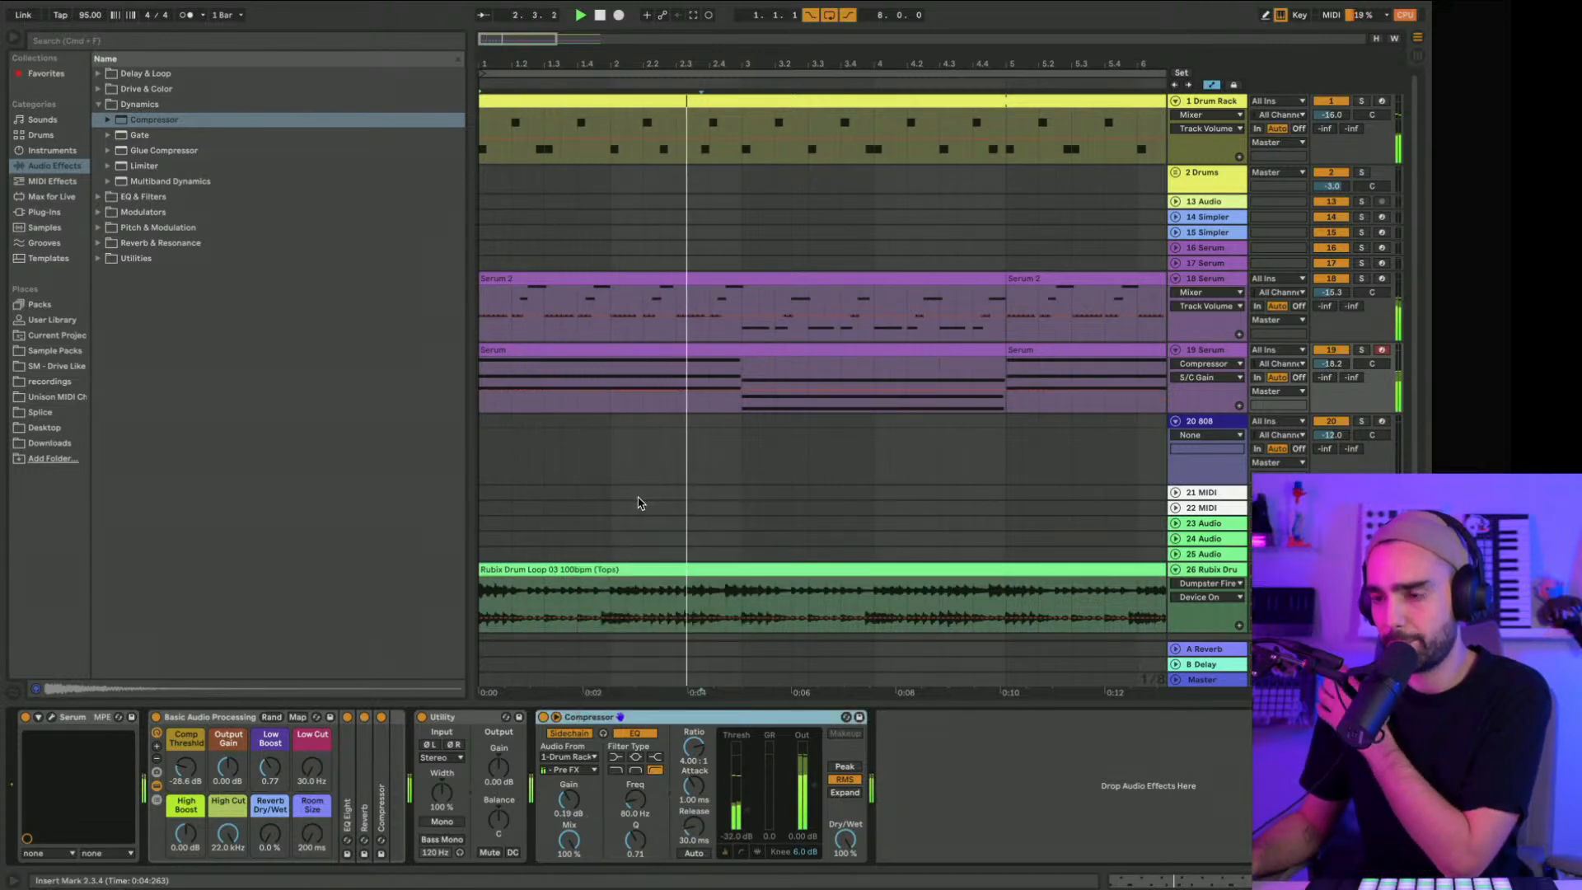
pyautogui.click(1214, 284)
pyautogui.rightClick(725, 796)
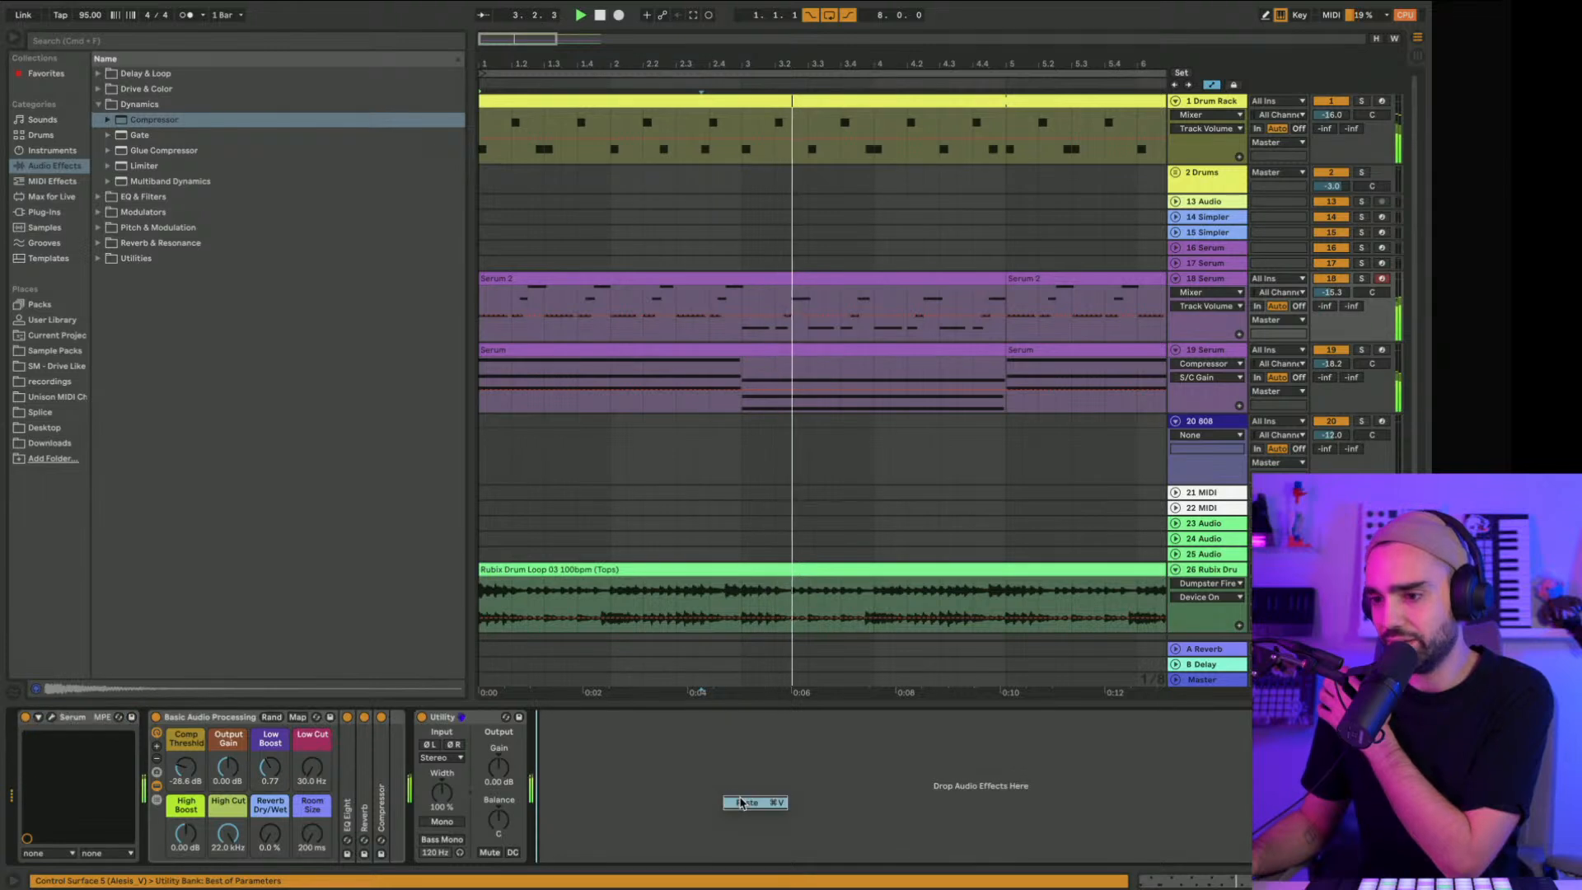
pyautogui.click(740, 802)
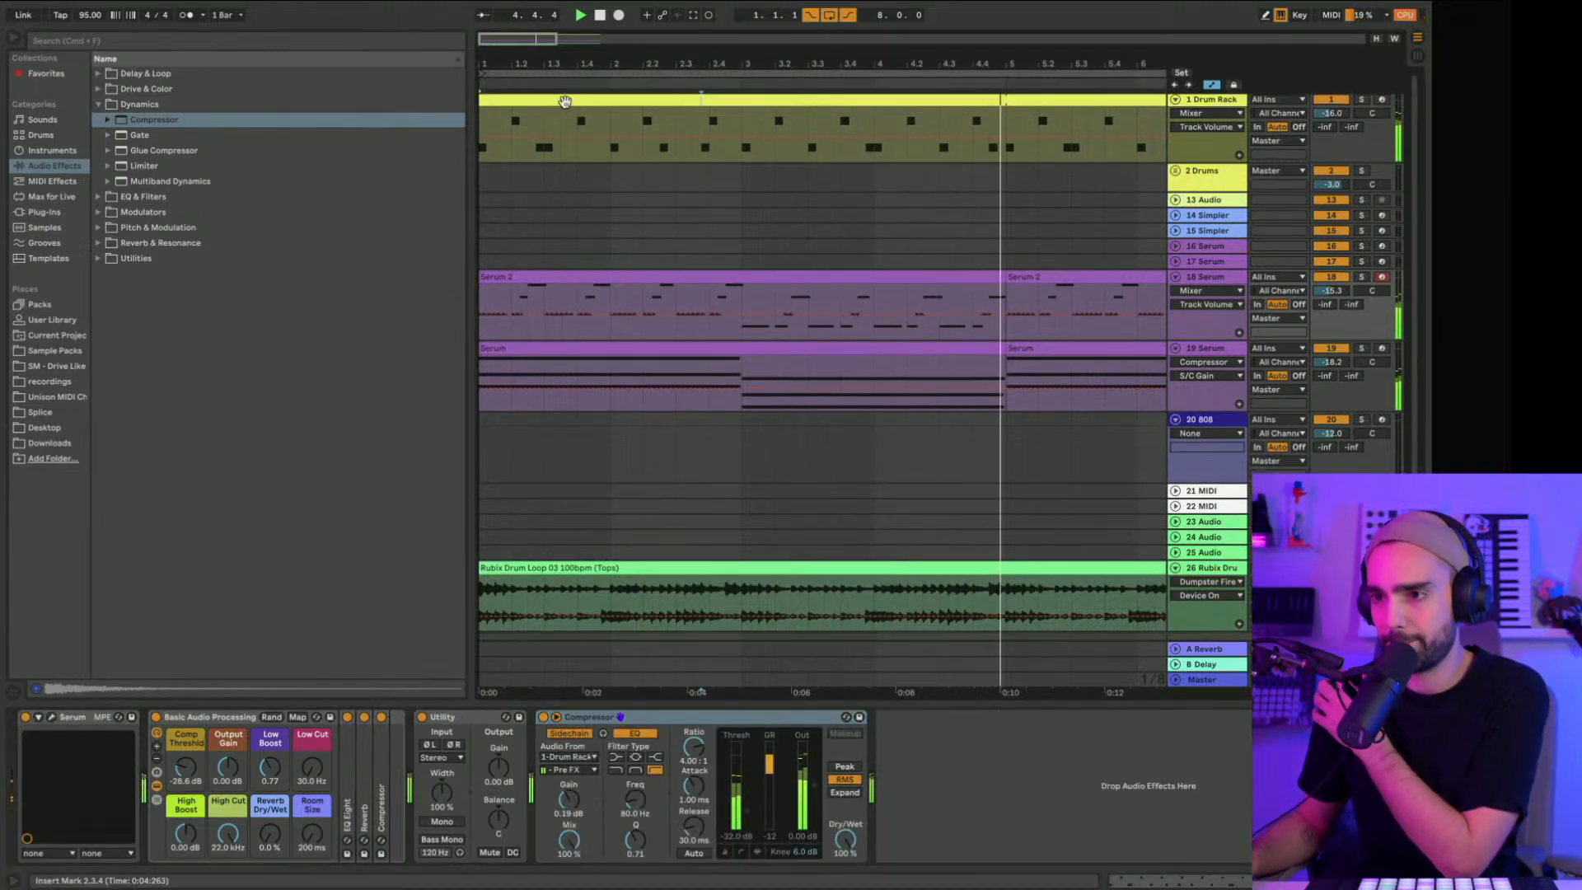
# Step: Open the 1 Drum Rack clip in an enlarged note editor and add kick notes on beats 1.2, 1.4, 2.2 and 2.3
pyautogui.doubleClick(544, 95)
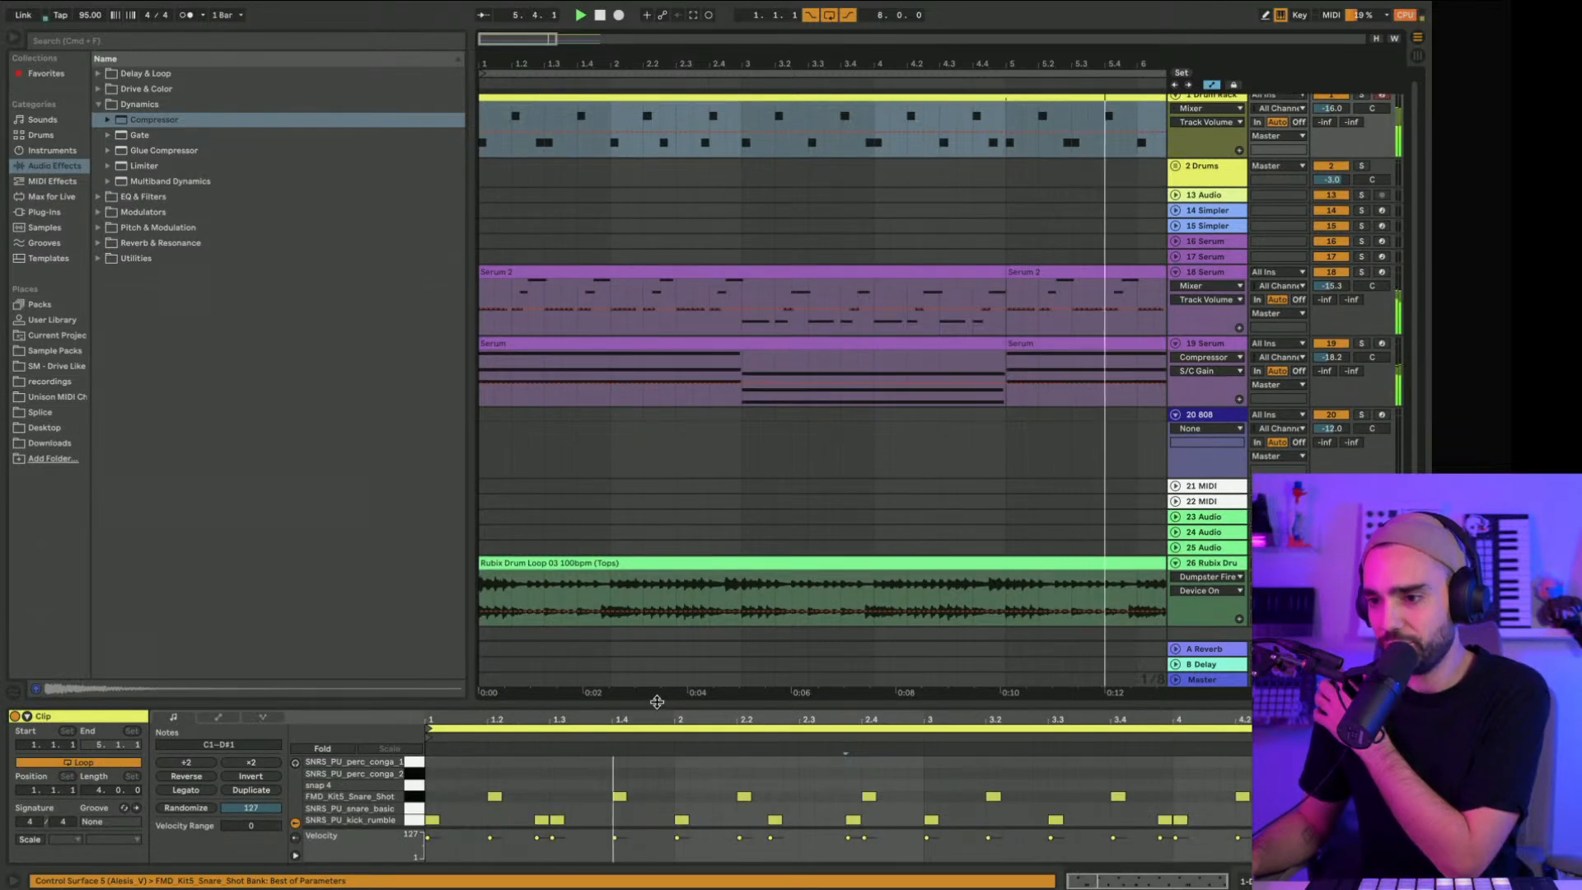
pyautogui.moveTo(657, 703); pyautogui.dragTo(640, 537)
pyautogui.doubleClick(494, 700)
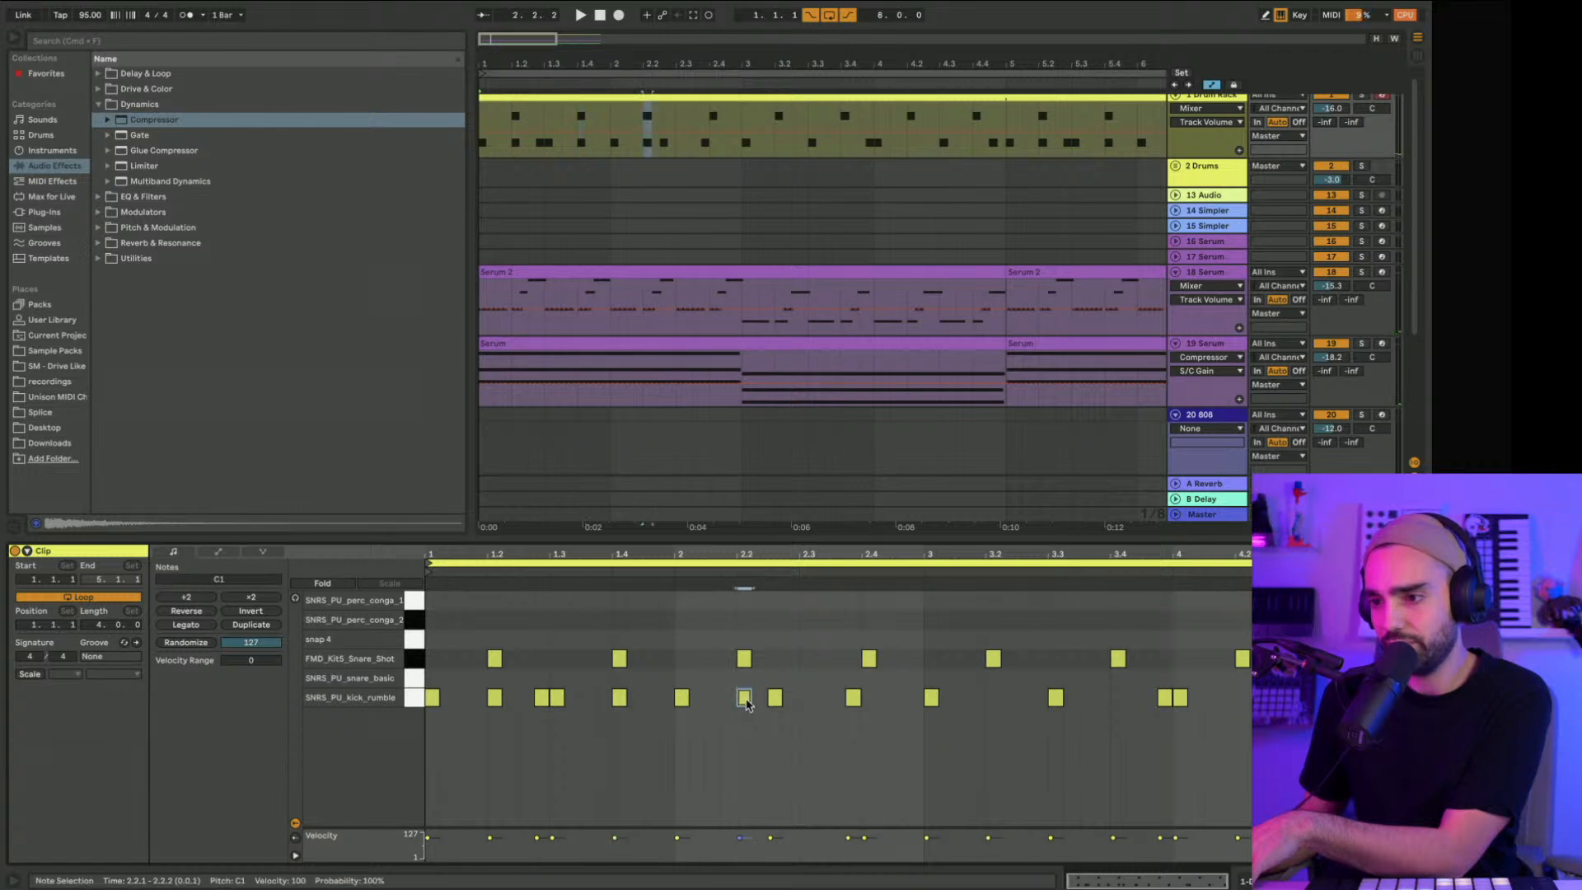
pyautogui.press('space')
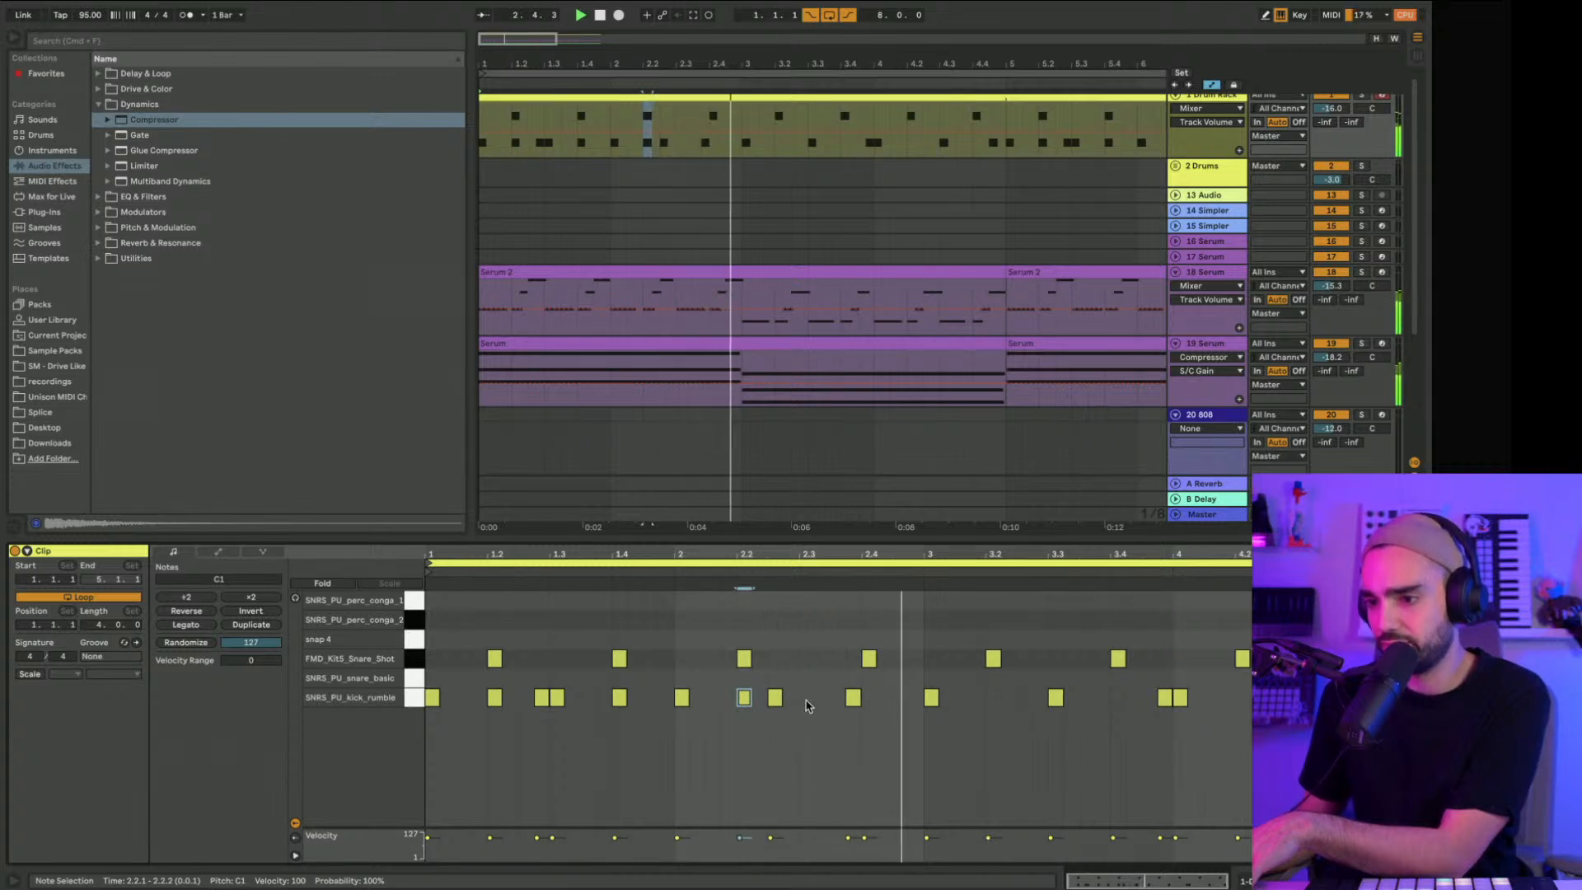
pyautogui.press('super+d')
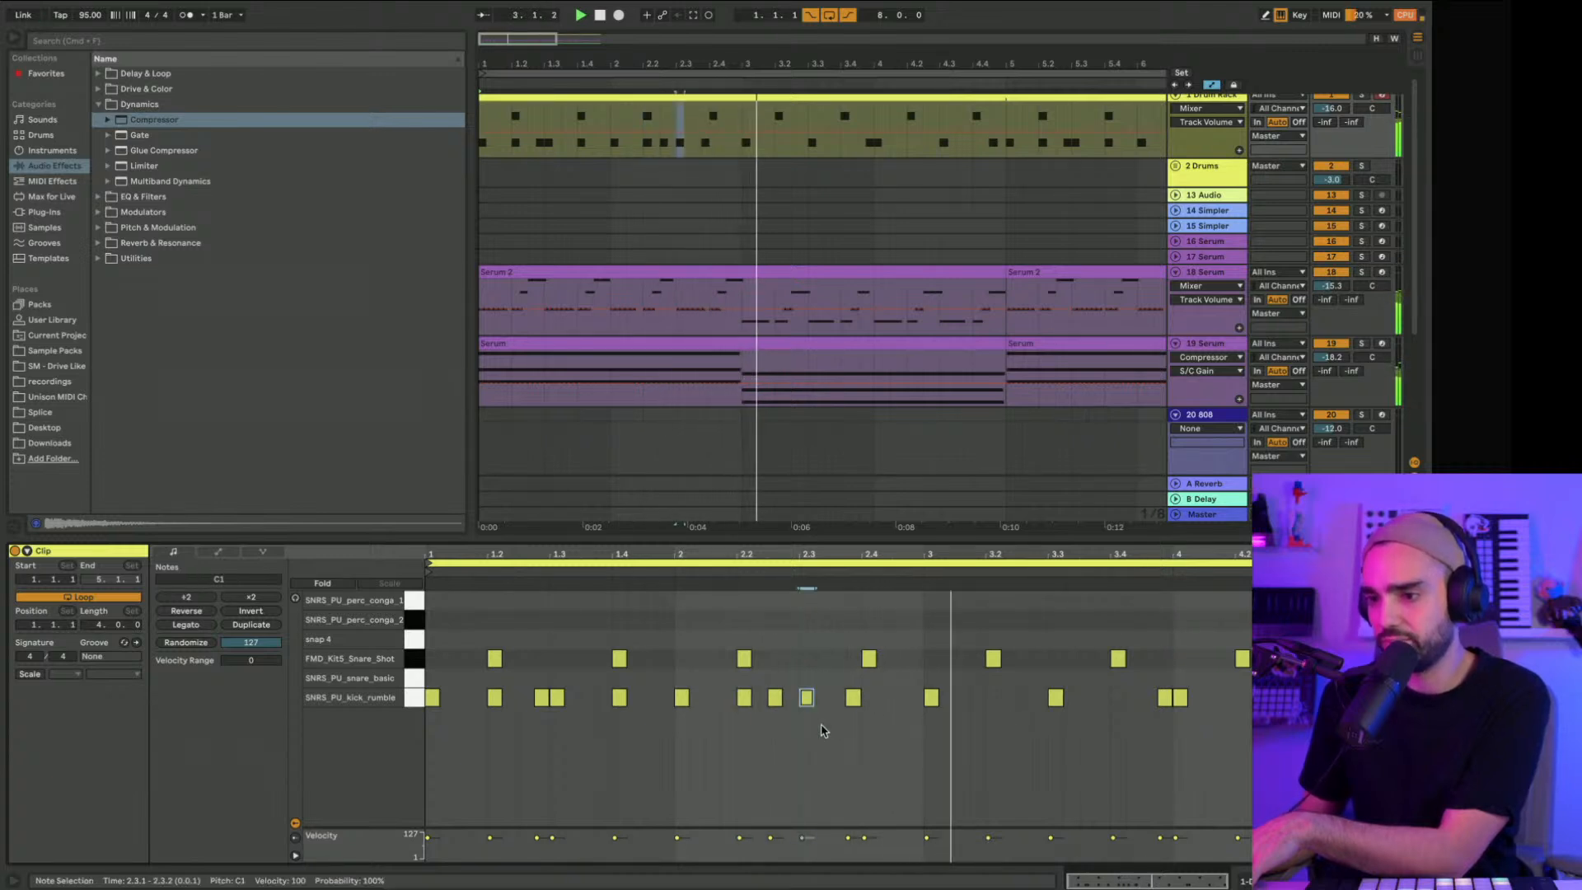
# Step: Add kick notes on beats 3.2, 3.4, 4.2 and 4.4 during playback, then shrink the note editor again
pyautogui.doubleClick(992, 705)
pyautogui.click(1115, 704)
pyautogui.doubleClick(1117, 699)
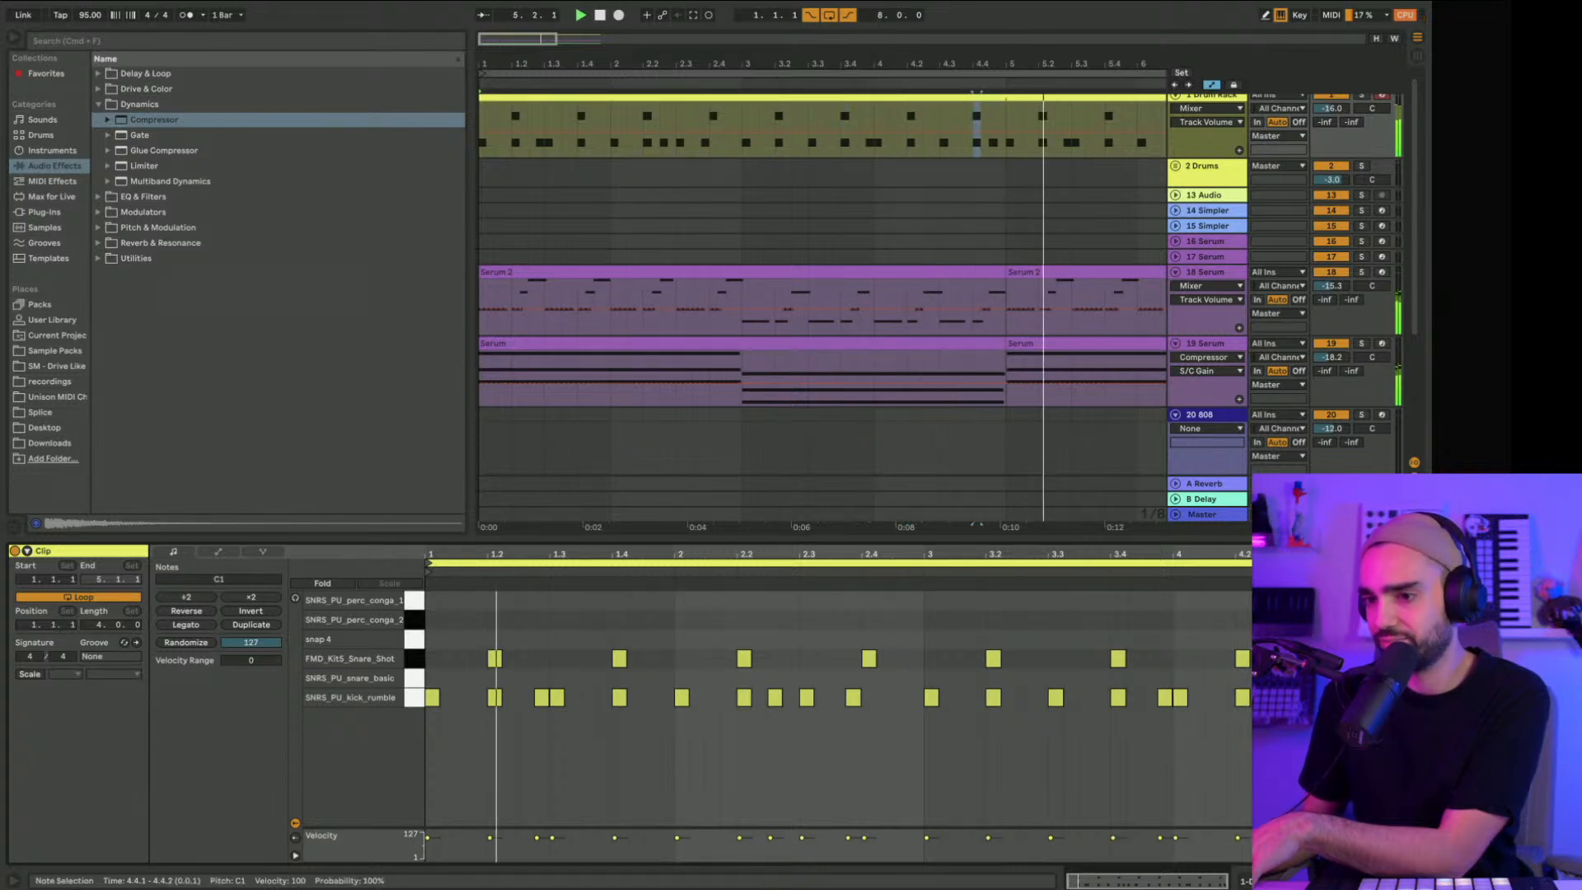
pyautogui.moveTo(995, 549); pyautogui.dragTo(995, 707)
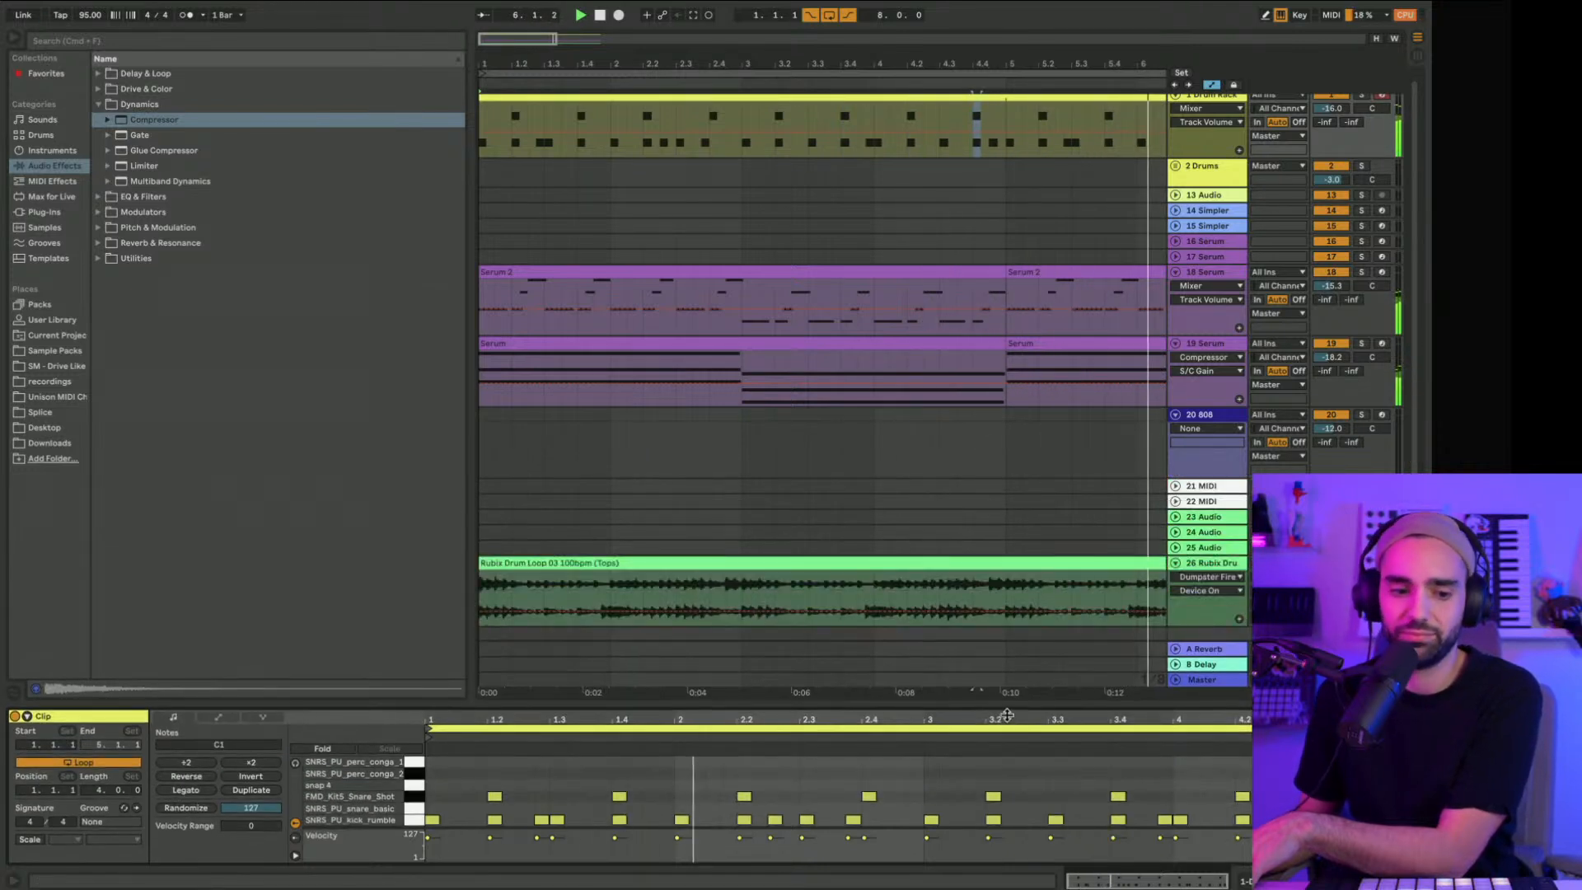
pyautogui.moveTo(568, 64); pyautogui.dragTo(568, 27)
pyautogui.scroll(1, 646, 303)
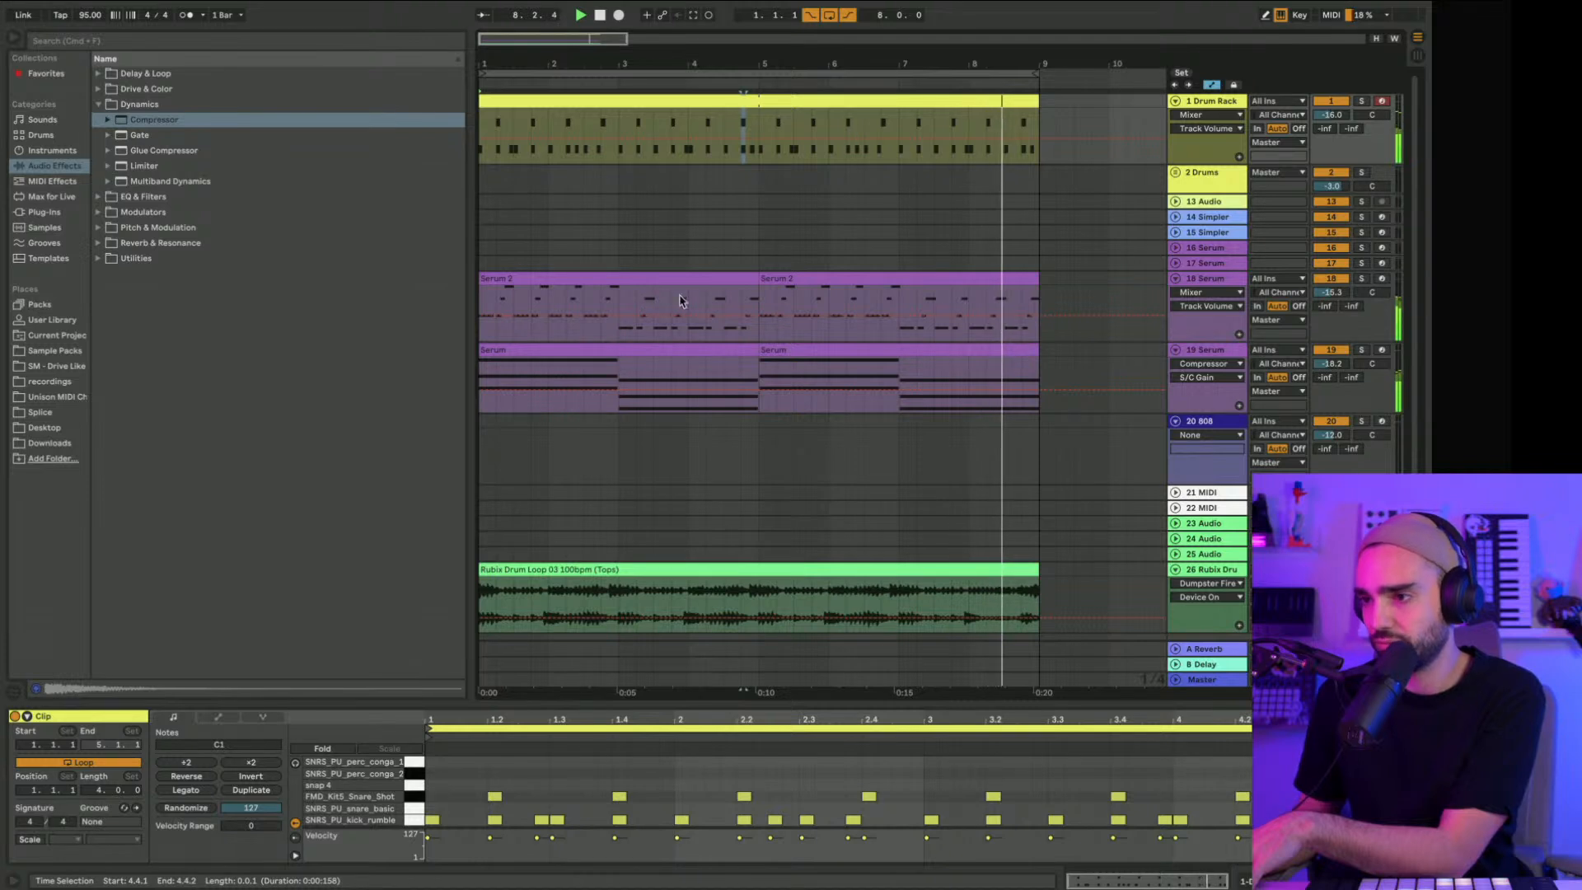
pyautogui.hscroll(1, 750, 299)
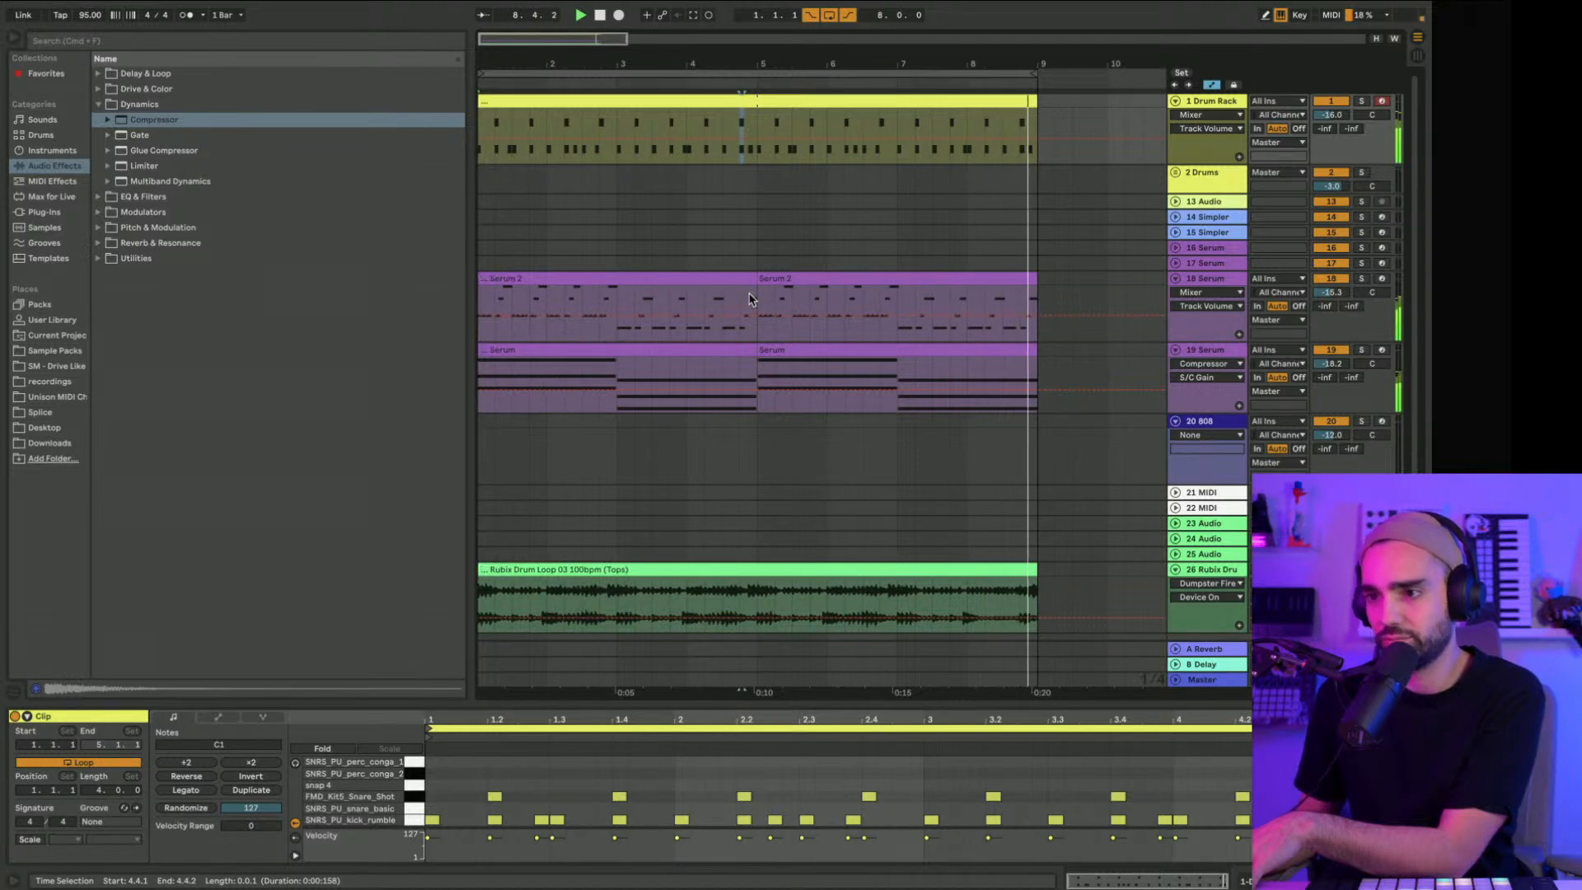
# Step: Unfold the 2 Drums group and open the Sample Packs folder in the browser
pyautogui.click(1176, 173)
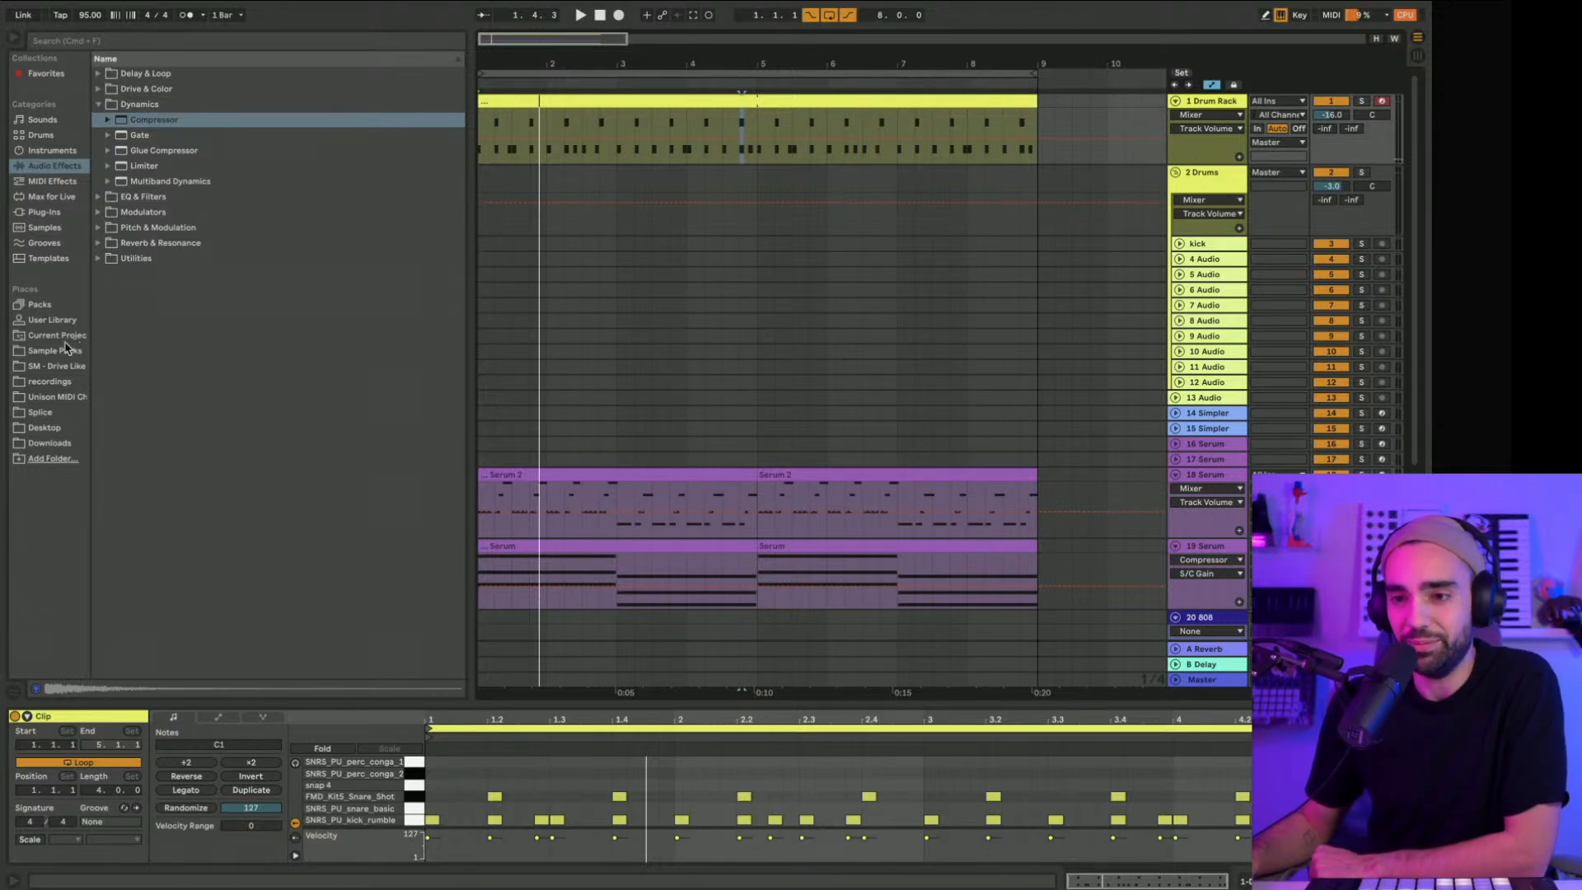
pyautogui.click(53, 320)
pyautogui.click(45, 311)
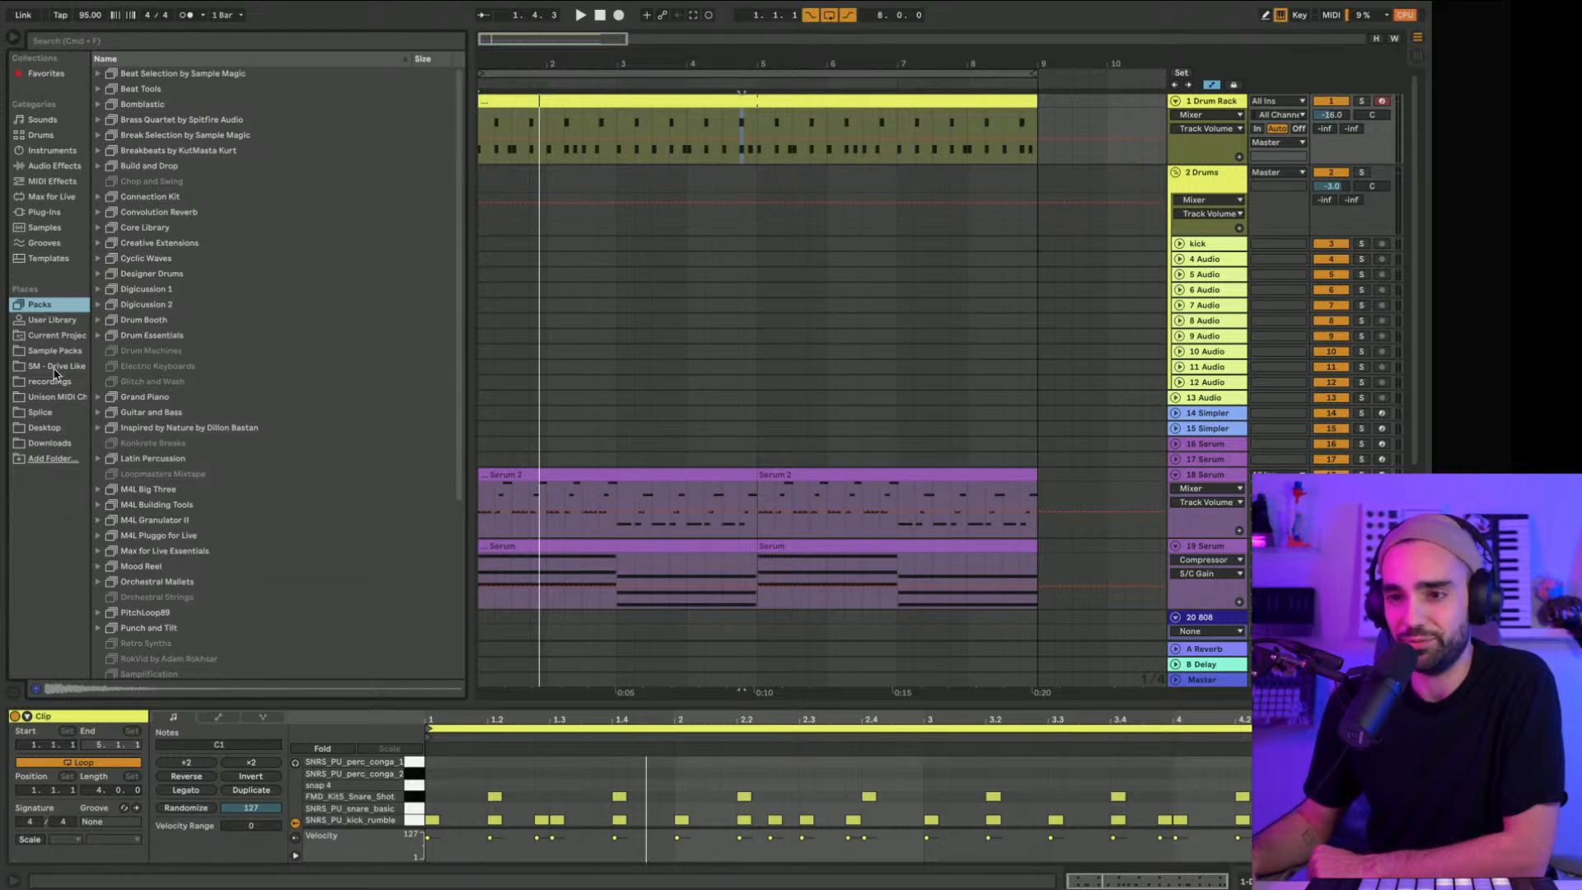
pyautogui.click(55, 350)
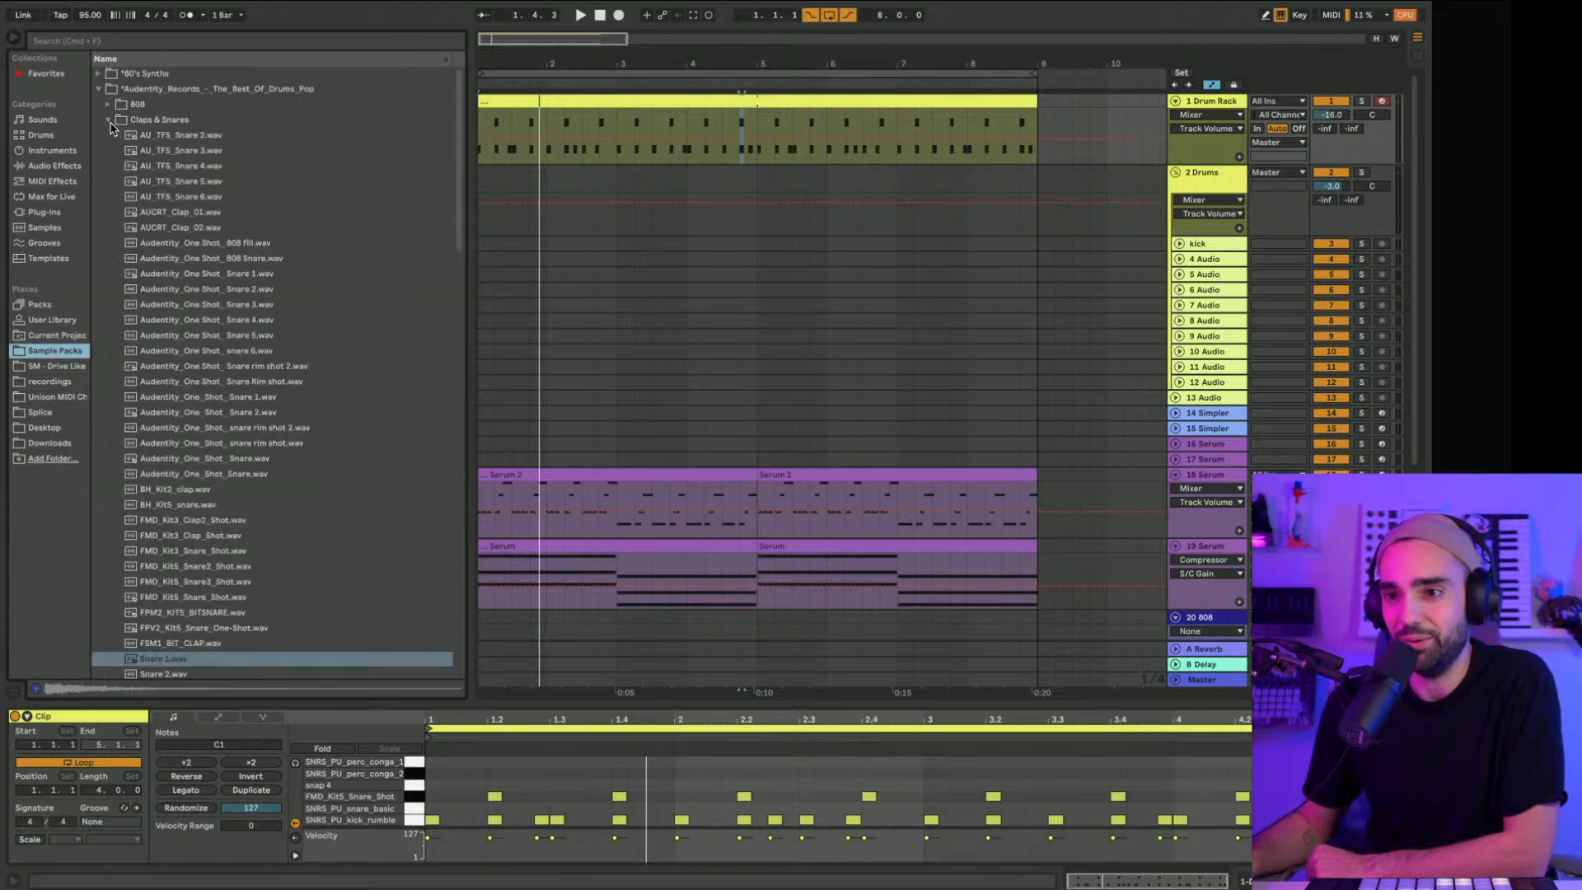
# Step: Audition the AU_TFS, numbered Snare and UFP_Clap_&_Snare samples in the Claps & Snares folder
pyautogui.click(177, 259)
pyautogui.click(155, 198)
pyautogui.click(155, 166)
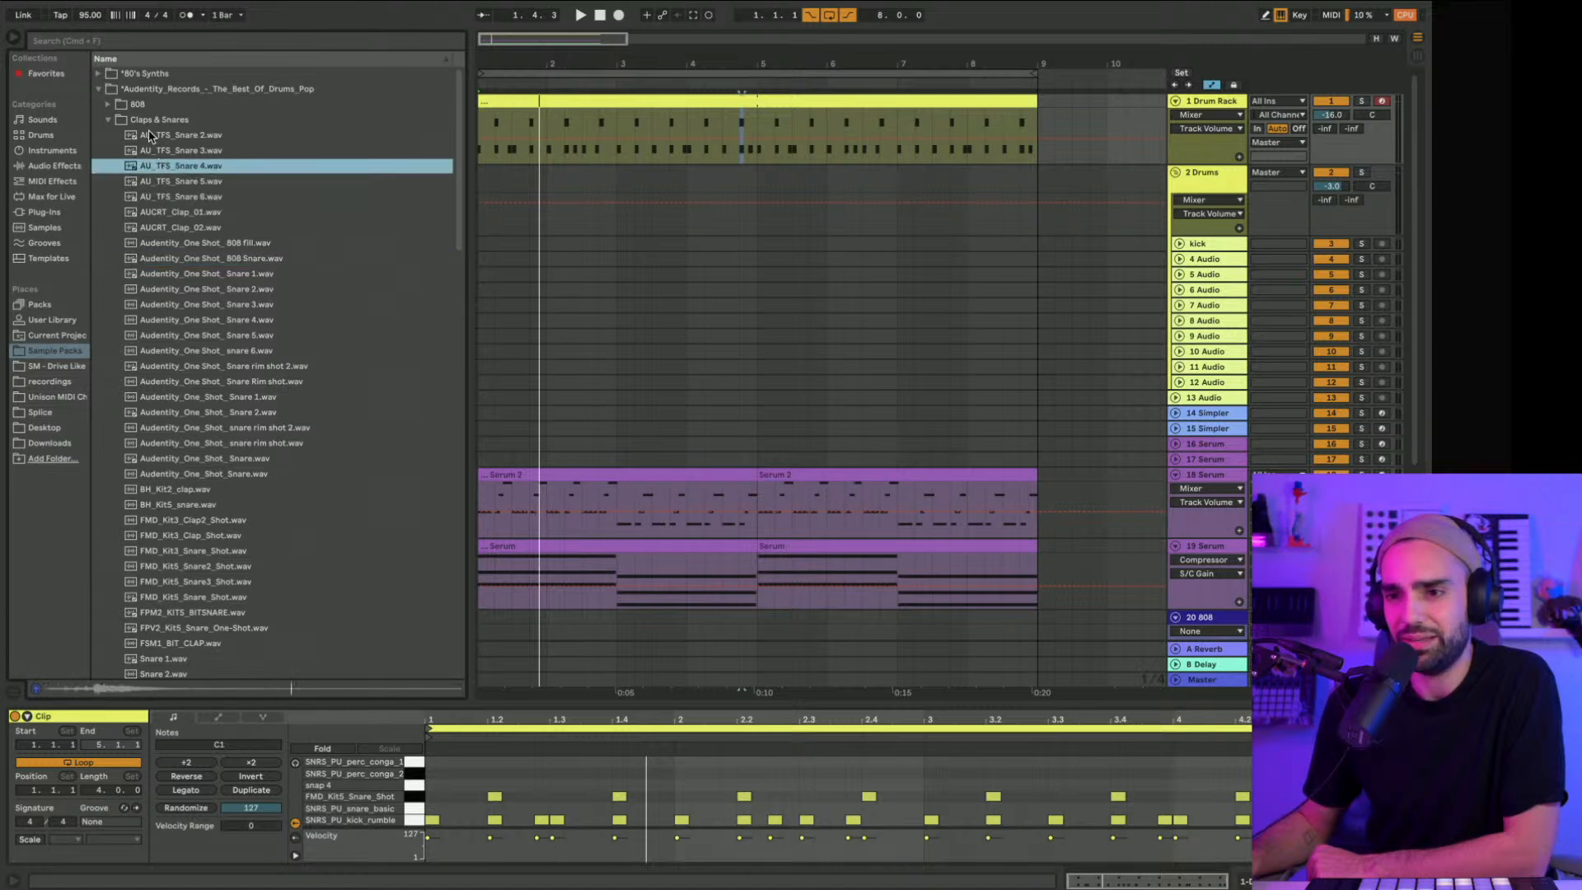
pyautogui.click(153, 135)
pyautogui.scroll(-8, 178, 290)
pyautogui.click(178, 293)
pyautogui.click(175, 386)
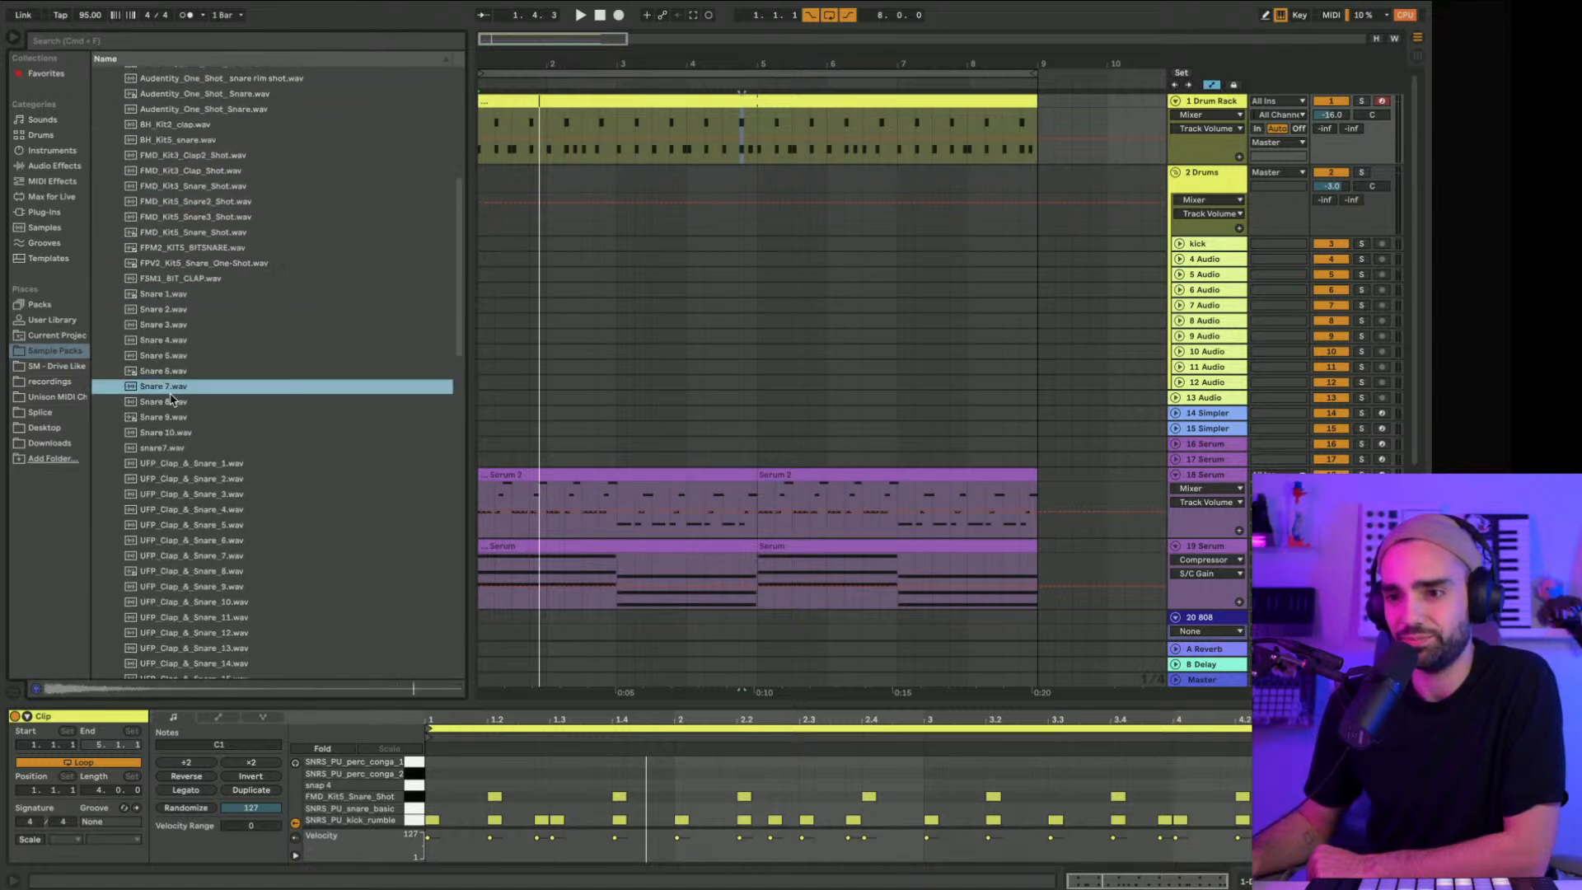
pyautogui.scroll(-5, 174, 388)
pyautogui.click(170, 402)
pyautogui.scroll(-4, 171, 397)
pyautogui.click(171, 396)
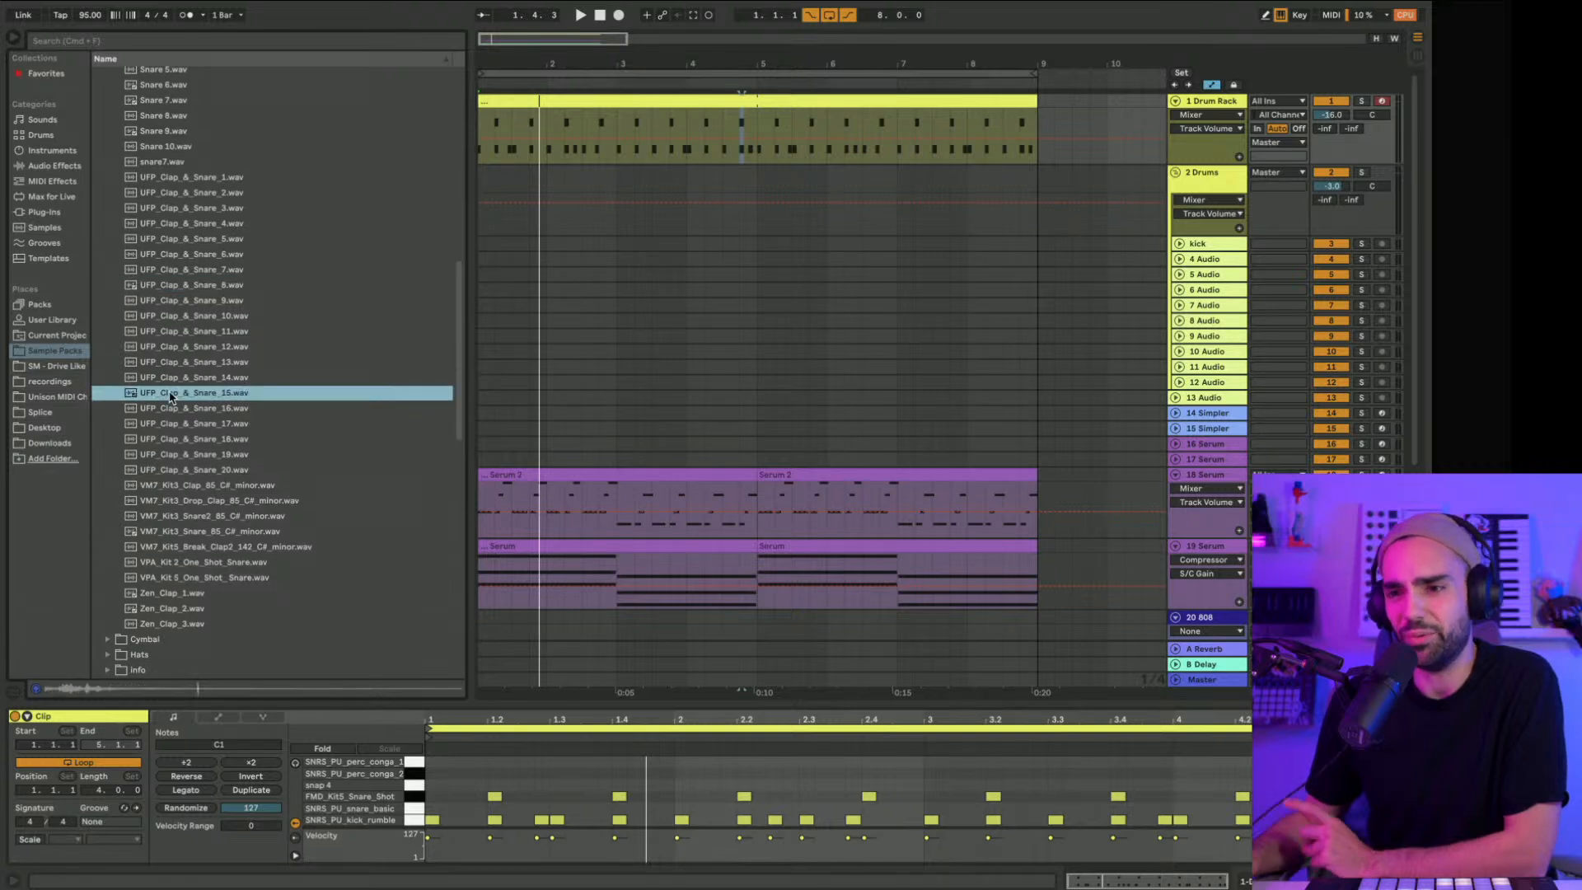
# Step: Audition the remaining claps and snares at the end of the folder, including the VM7, VPA and Zen_Clap samples
pyautogui.click(153, 441)
pyautogui.click(165, 473)
pyautogui.click(167, 486)
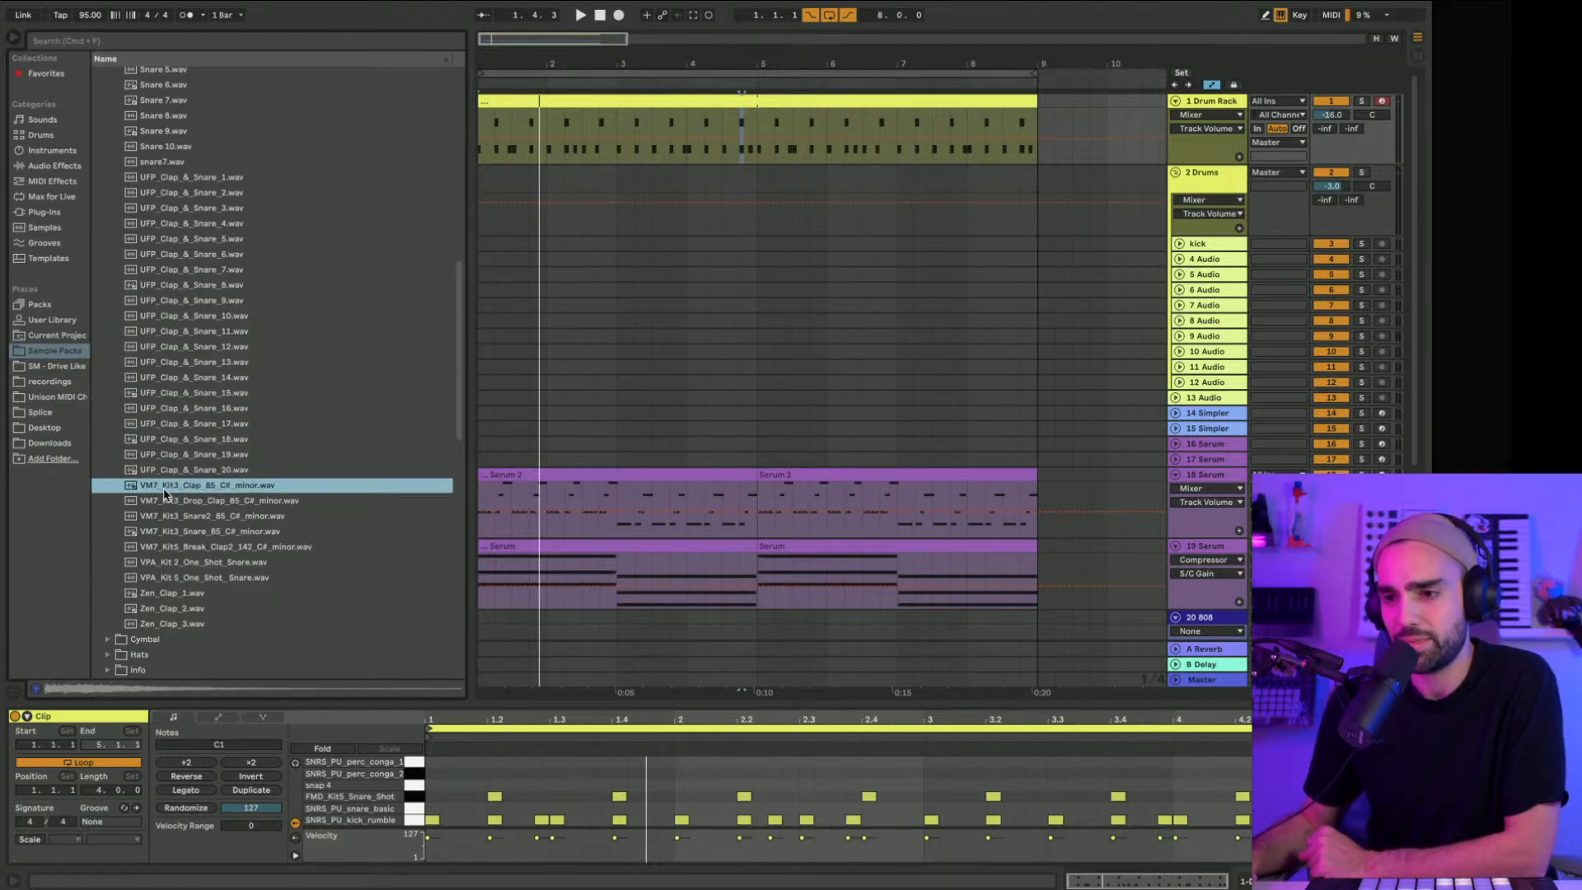
pyautogui.click(172, 548)
pyautogui.click(190, 579)
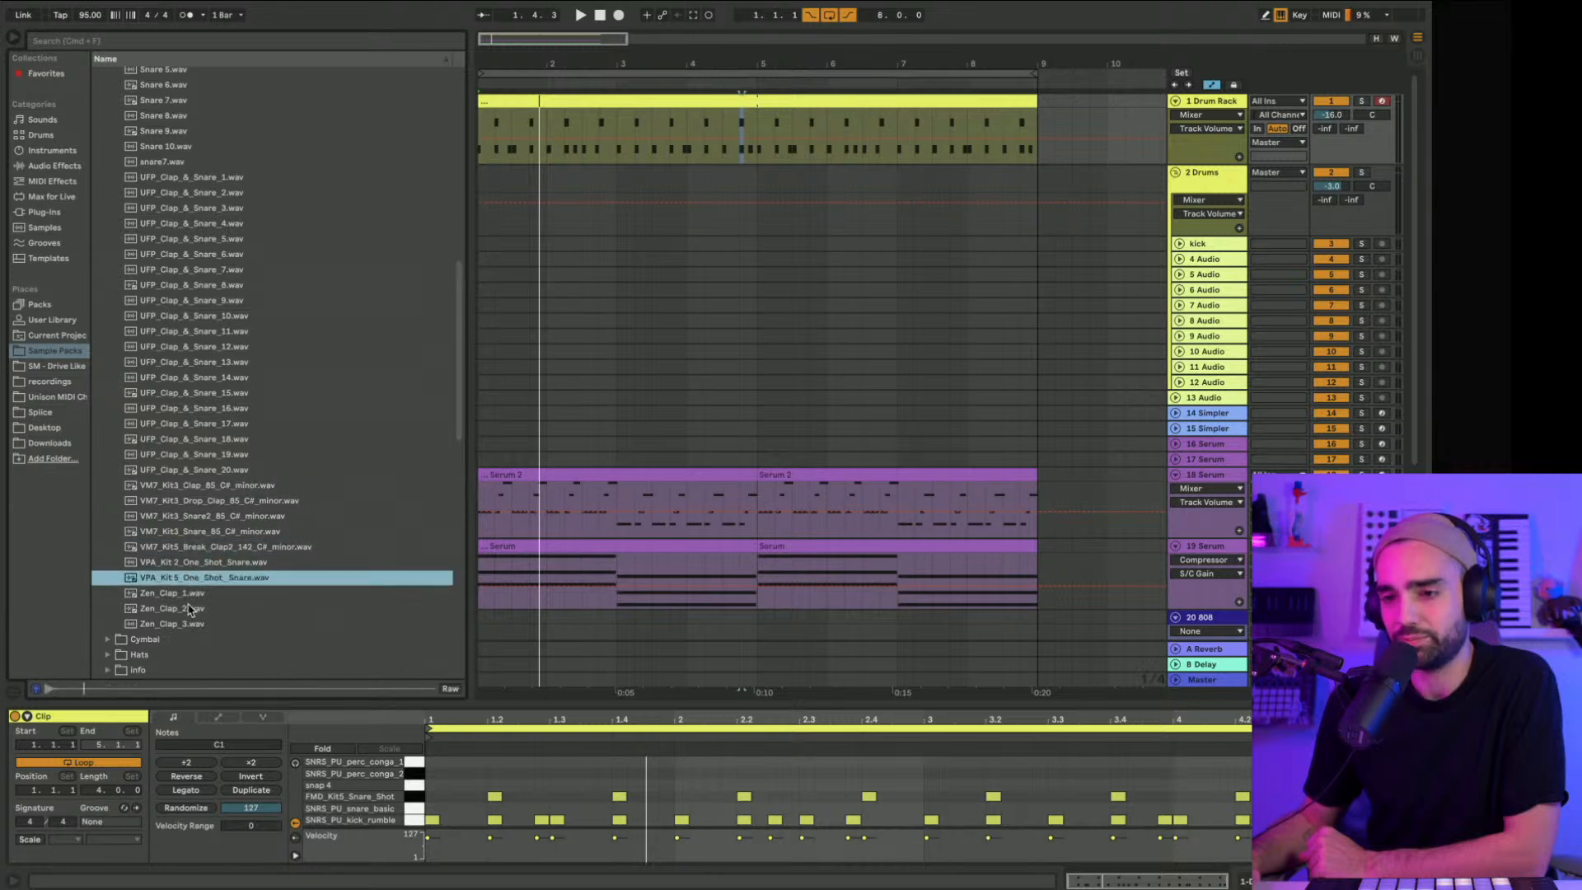
pyautogui.click(189, 609)
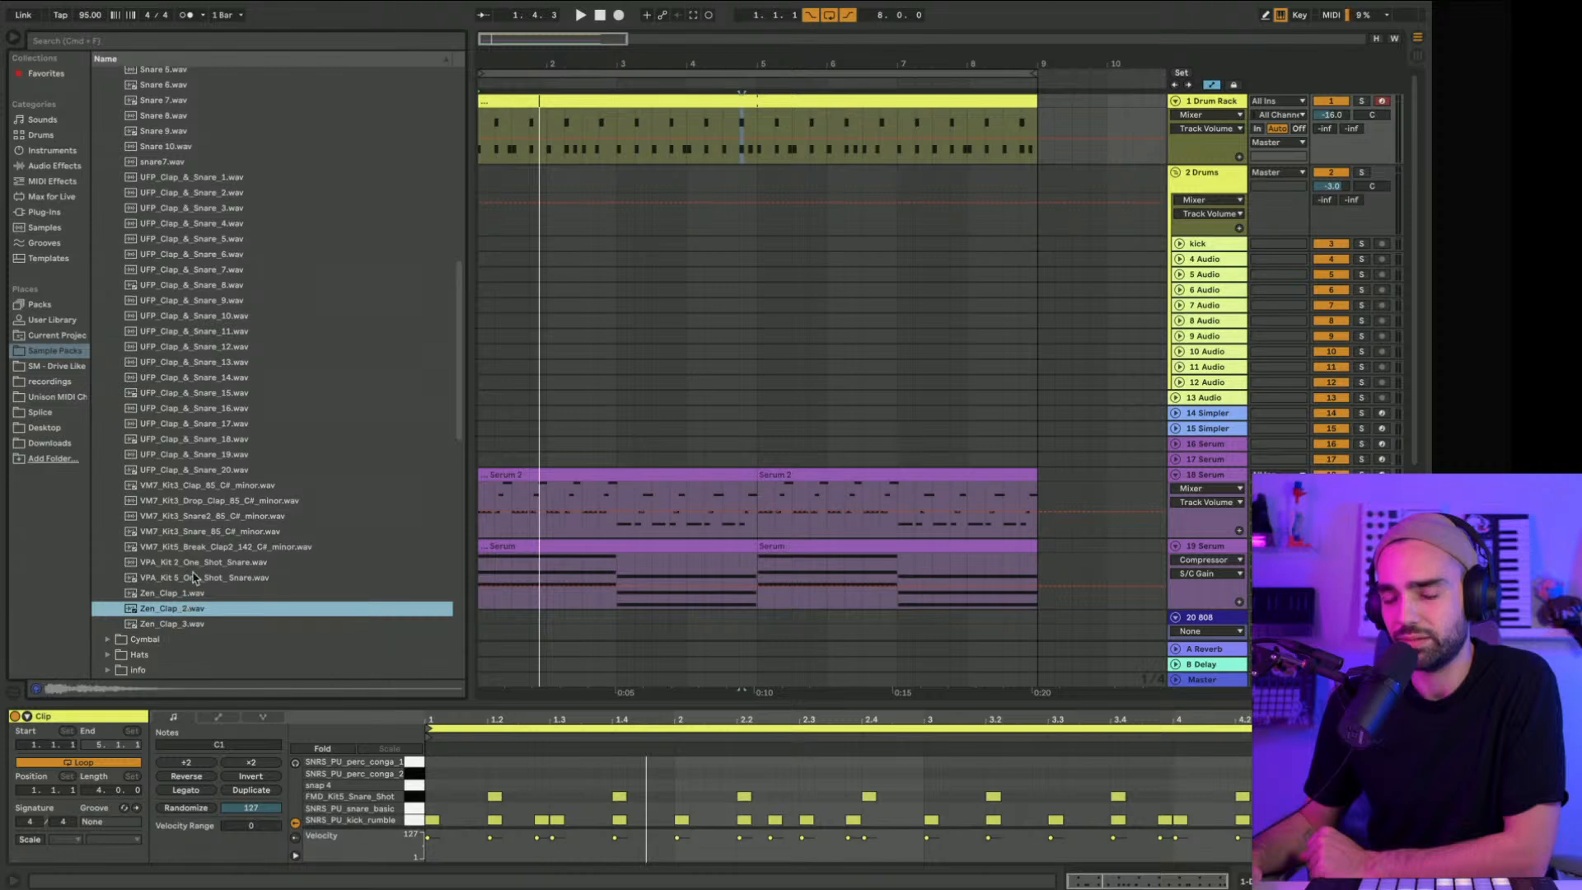
# Step: Audition more UFP_Clap_&_Snare samples while working back up to the start of the Claps & Snares folder
pyautogui.click(204, 424)
pyautogui.click(197, 381)
pyautogui.click(191, 324)
pyautogui.scroll(4, 188, 322)
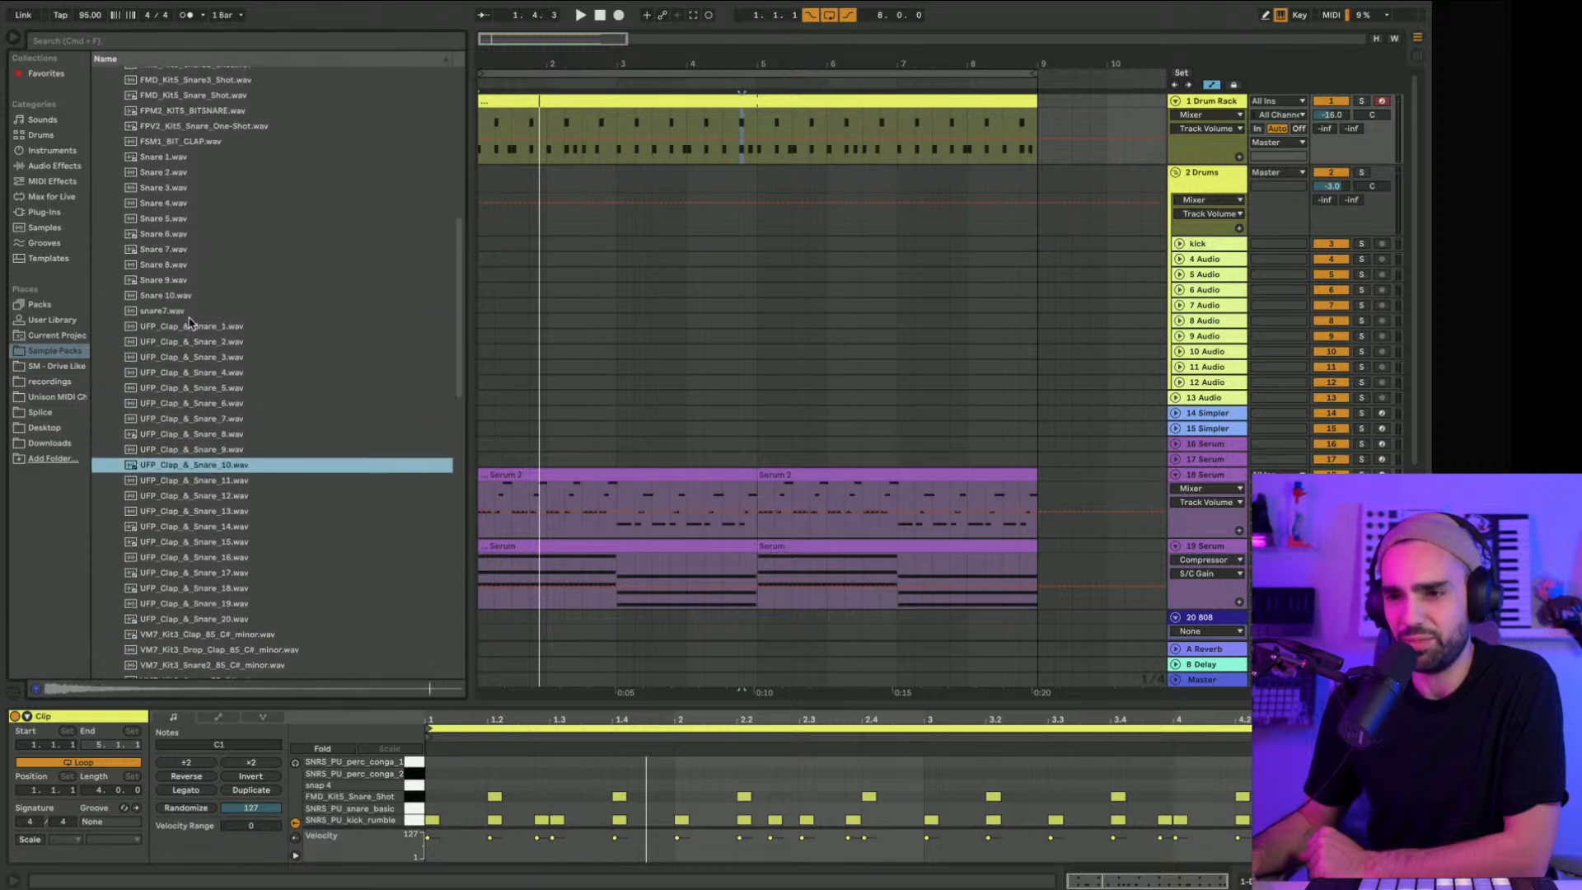
pyautogui.click(174, 435)
pyautogui.scroll(1, 175, 434)
pyautogui.click(170, 388)
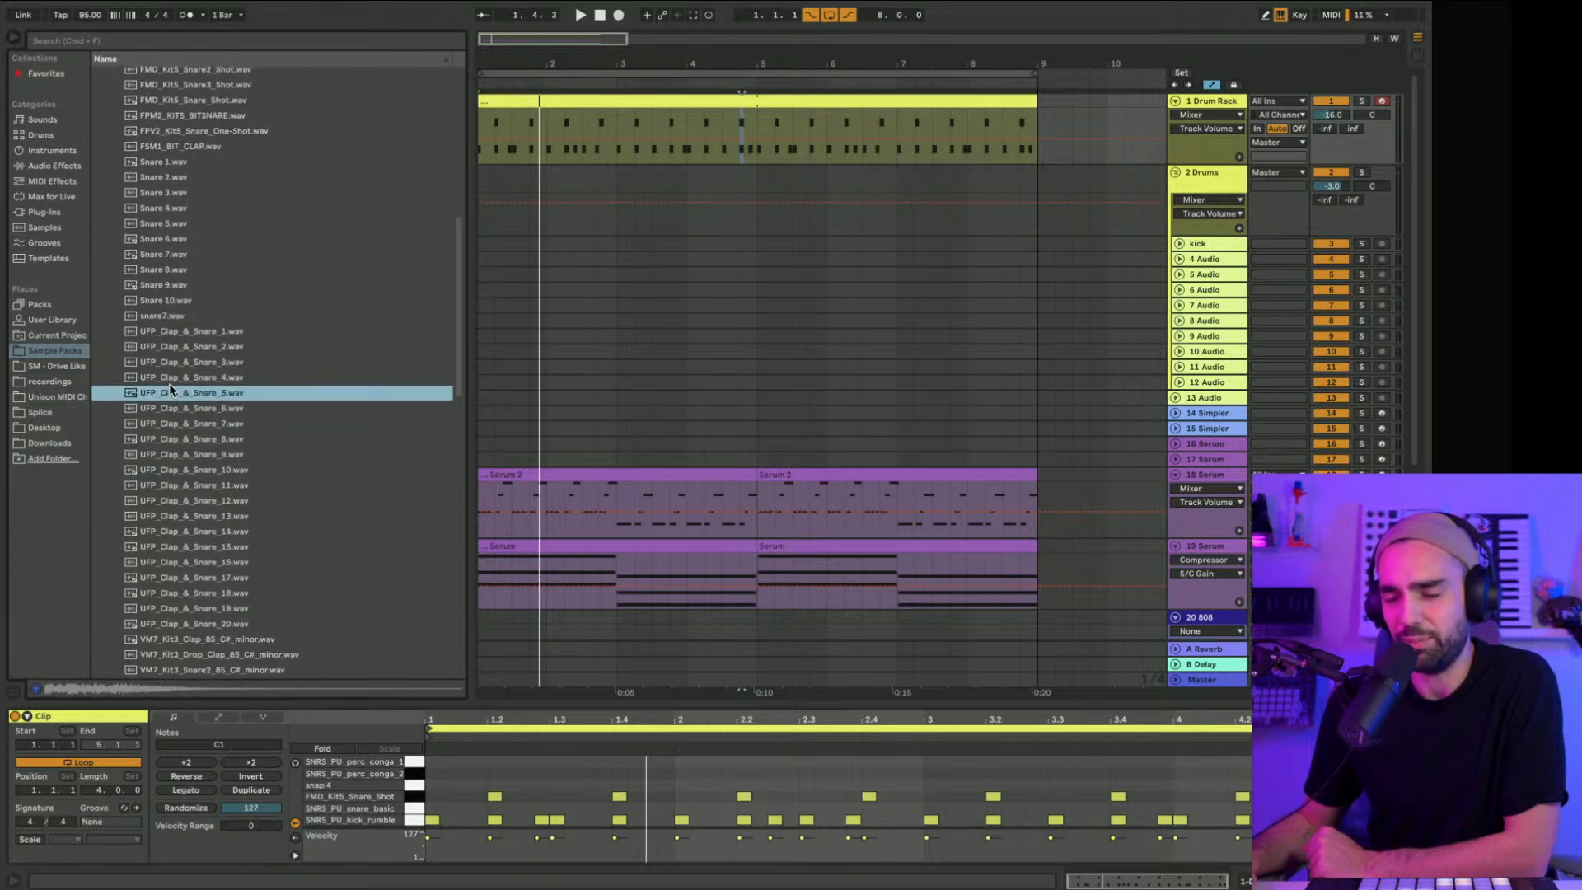
pyautogui.scroll(5, 170, 388)
pyautogui.click(150, 462)
pyautogui.scroll(6, 150, 462)
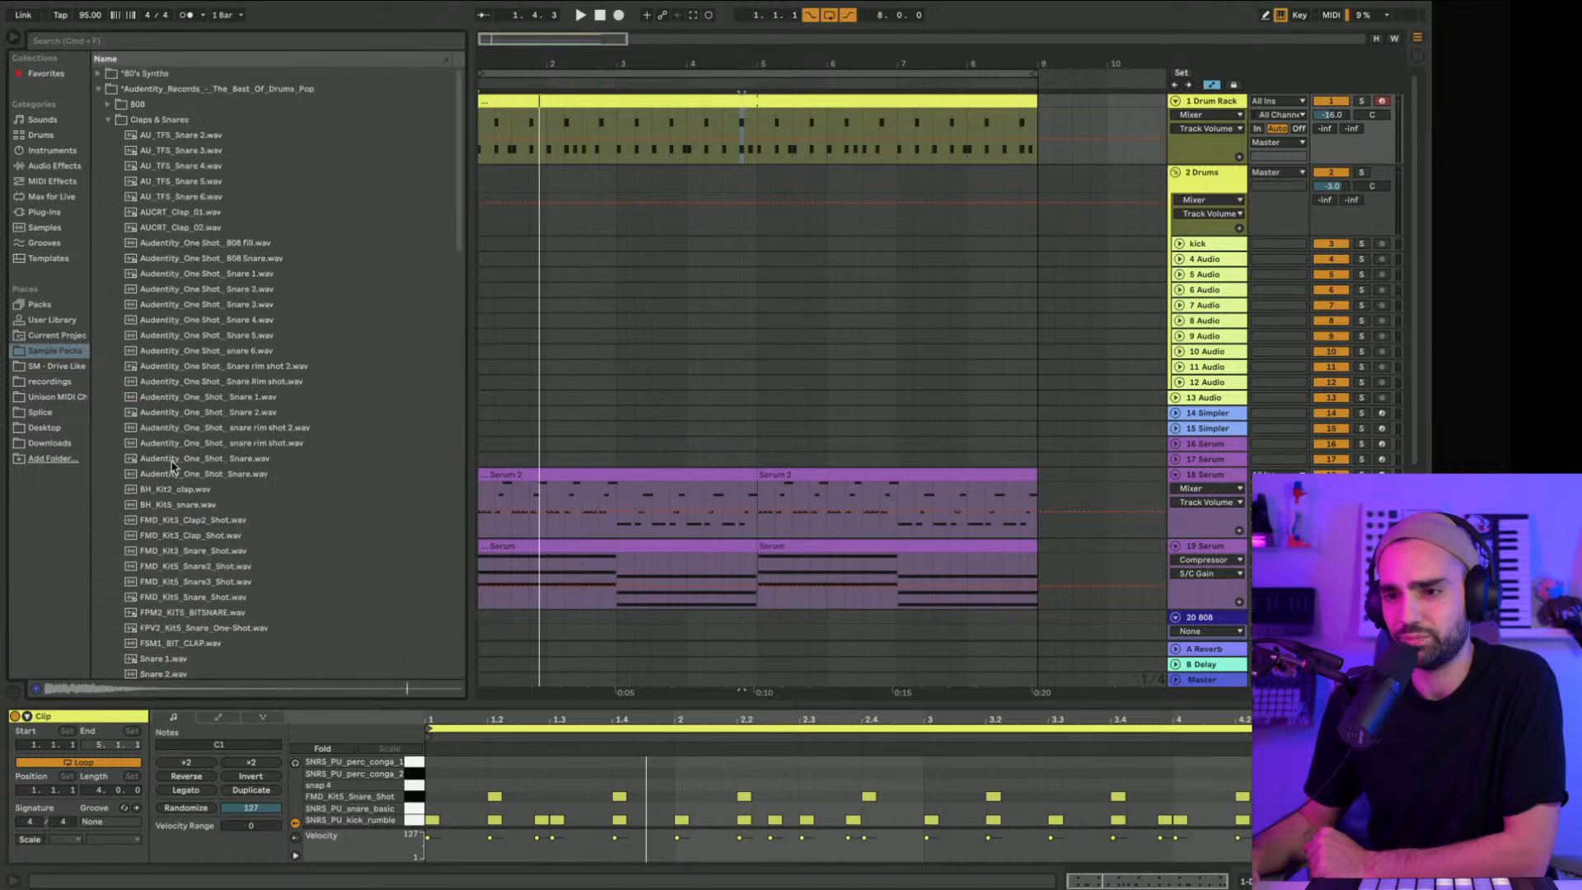
# Step: Audition samples in the Cymbal folder and place UFP_Cymbal_19.wav at bar 1 on the 4 Audio track
pyautogui.click(108, 120)
pyautogui.click(108, 136)
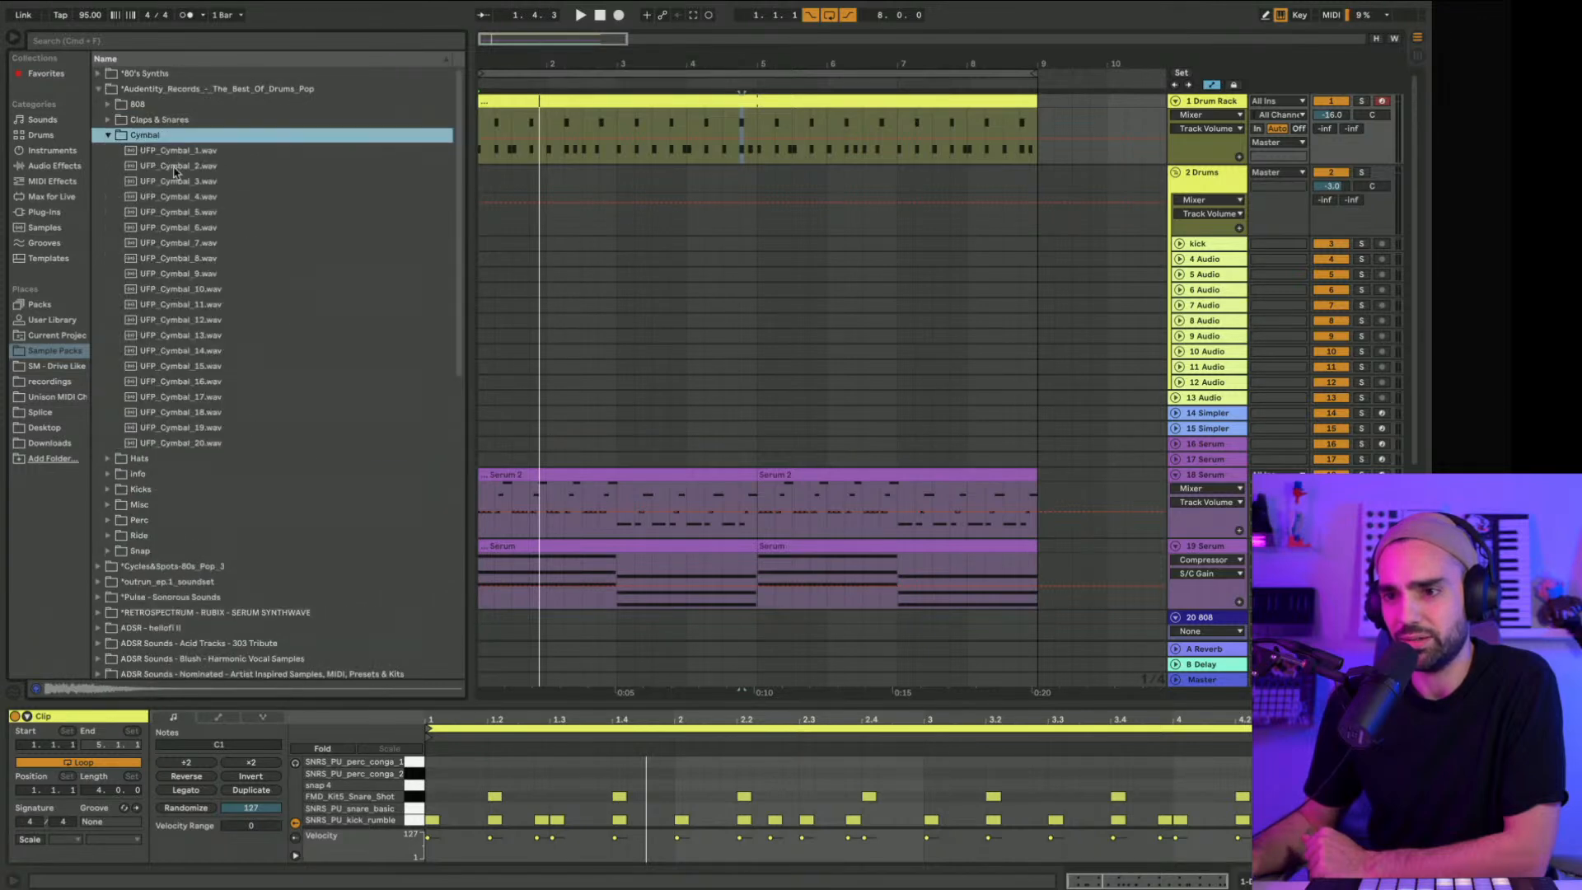
pyautogui.click(183, 183)
pyautogui.click(172, 243)
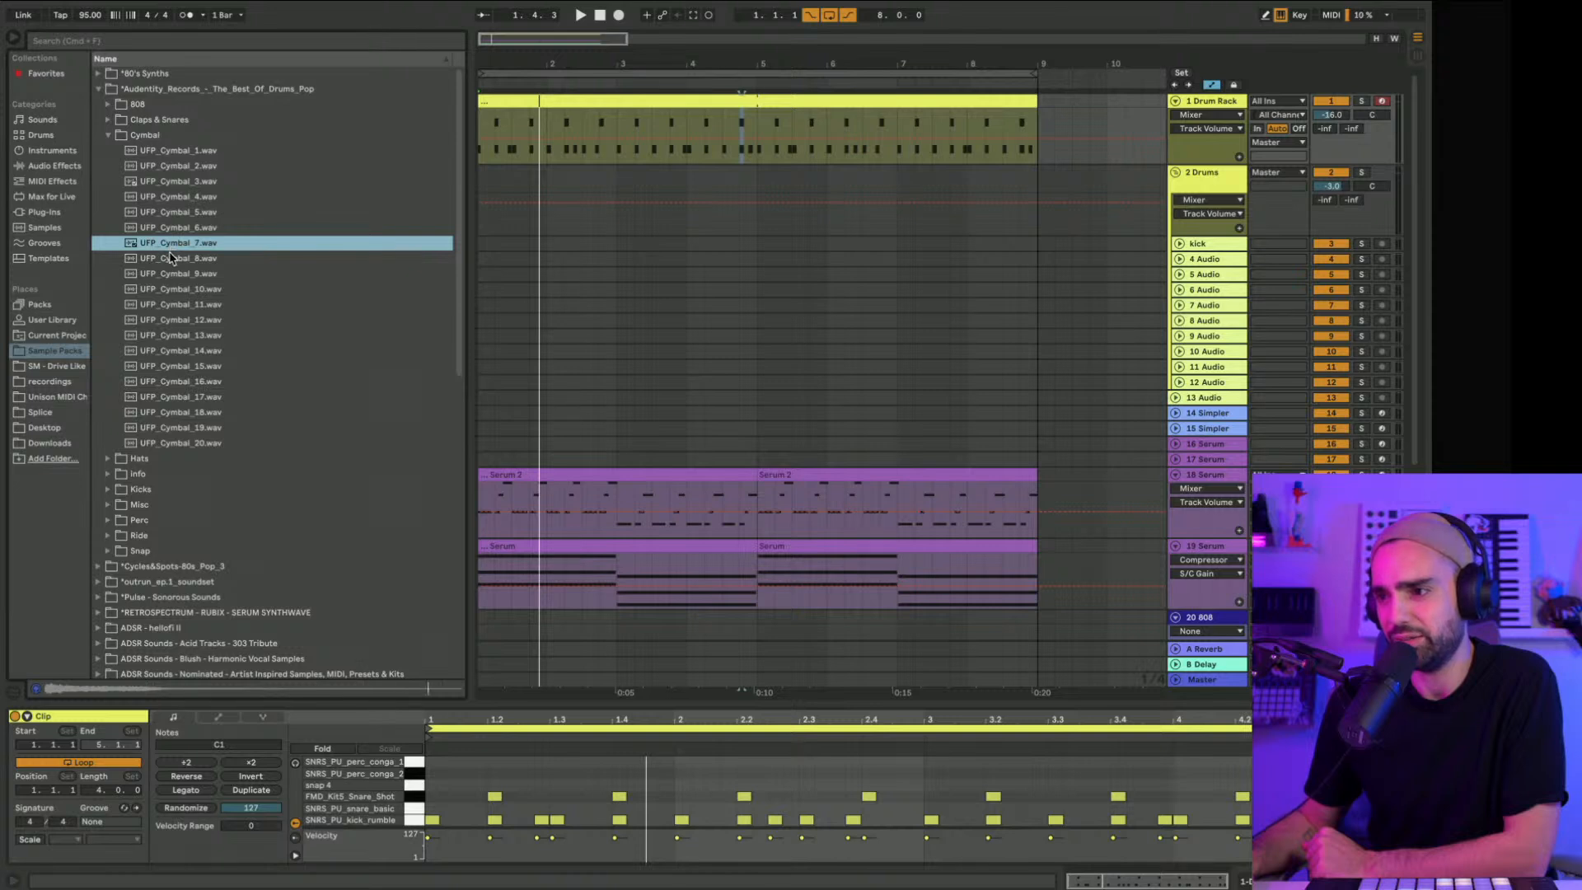
pyautogui.click(163, 335)
pyautogui.click(162, 381)
pyautogui.click(166, 428)
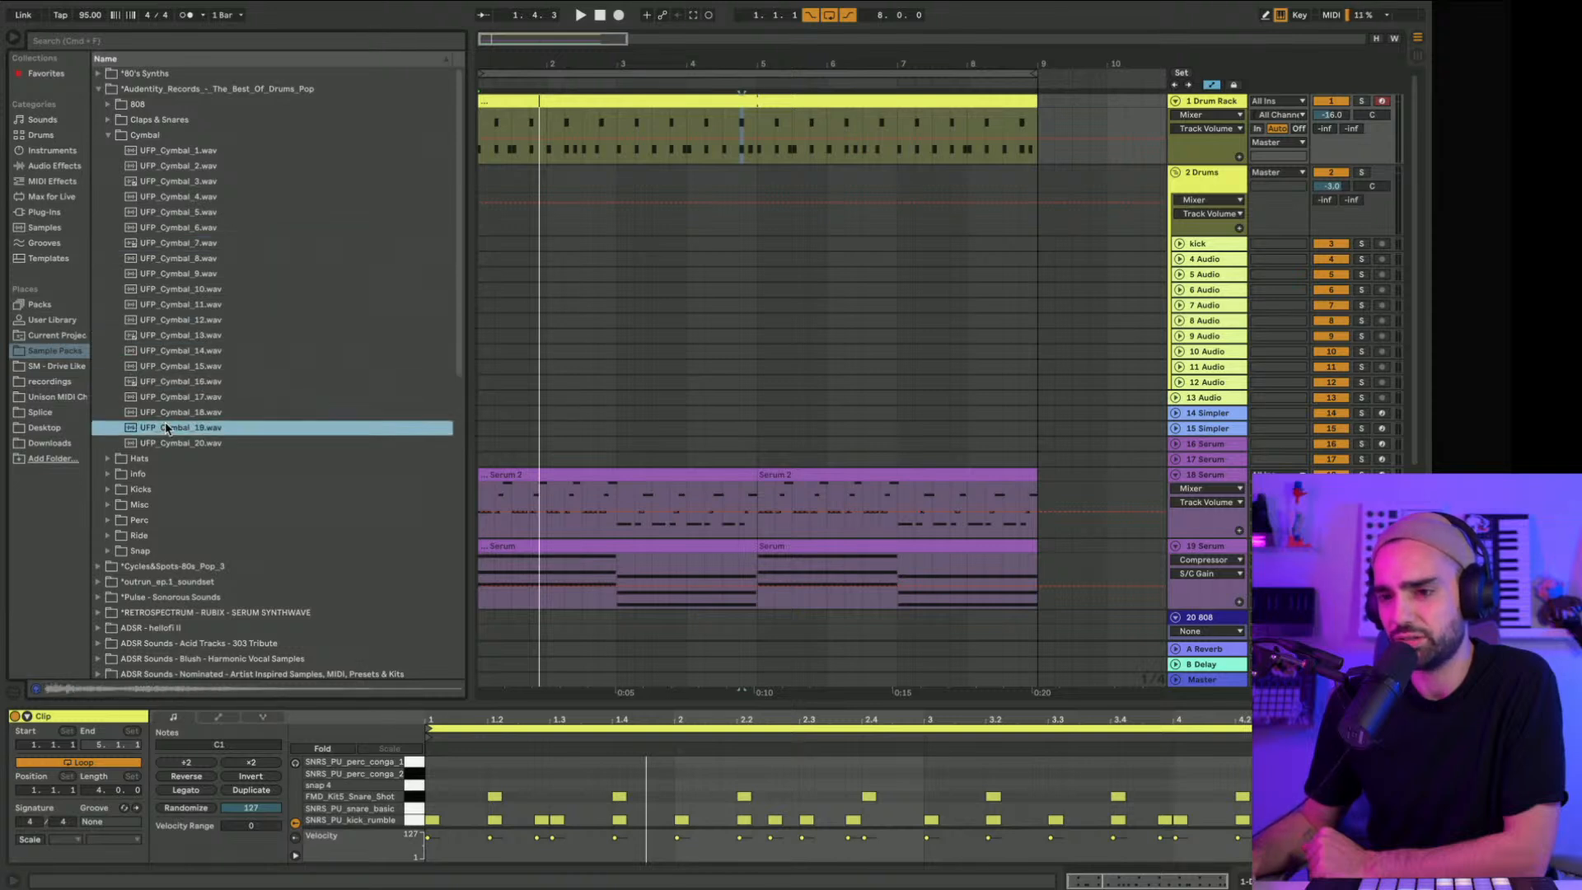
pyautogui.moveTo(165, 439); pyautogui.dragTo(485, 261)
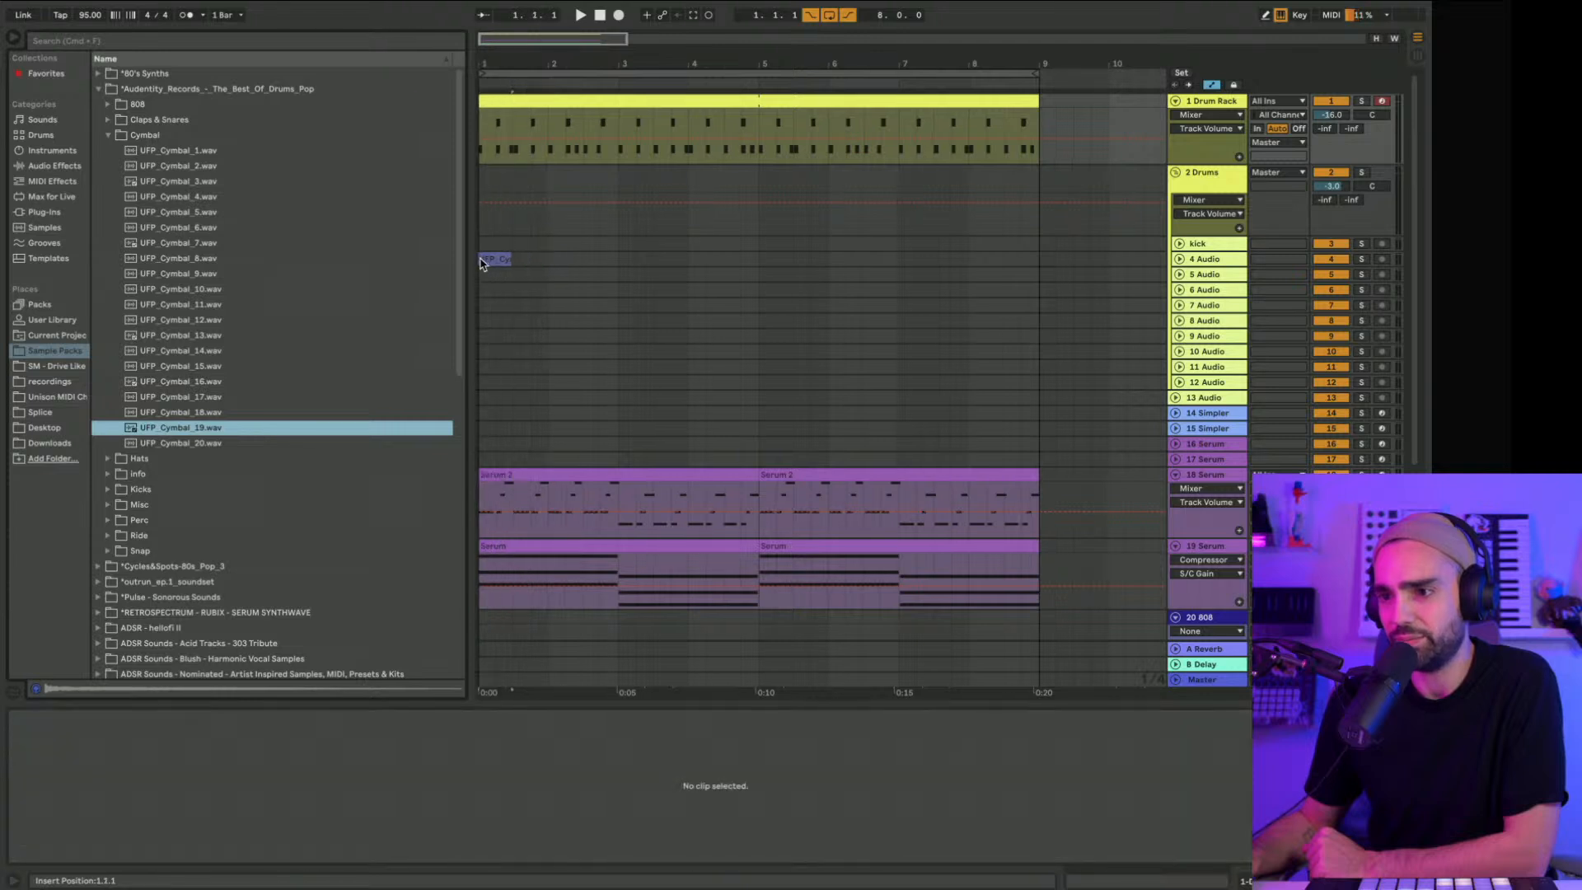
# Step: On the 2 Drums group, set Reverb Dry/Wet to 61 %, Room Size to 200 ms and the volume to -13.5 dB during playback
pyautogui.click(1213, 176)
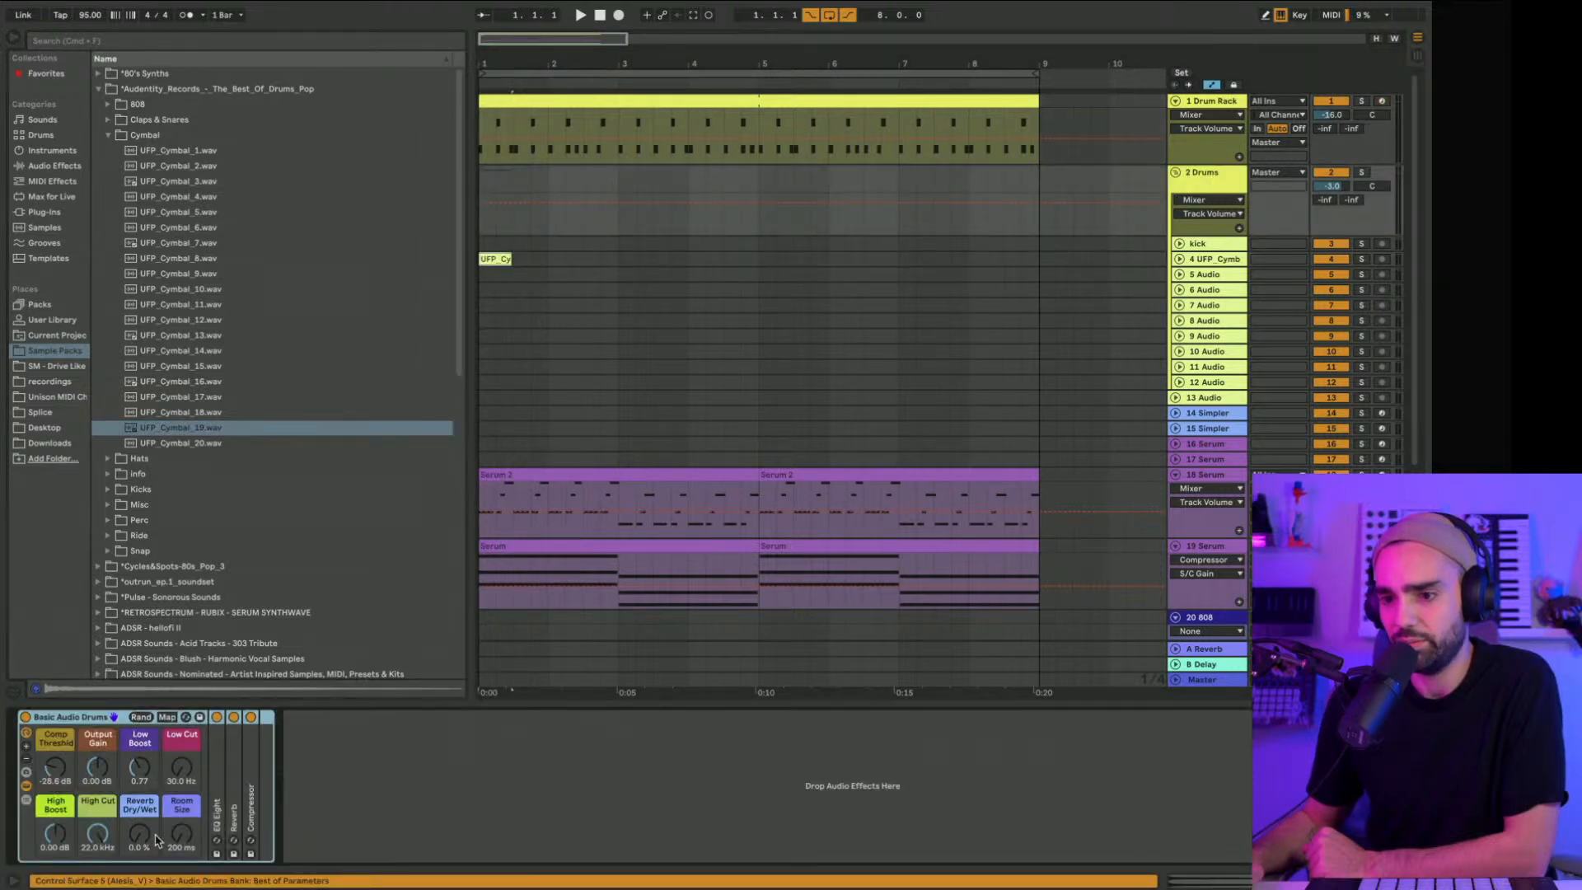
pyautogui.moveTo(142, 835); pyautogui.dragTo(141, 803)
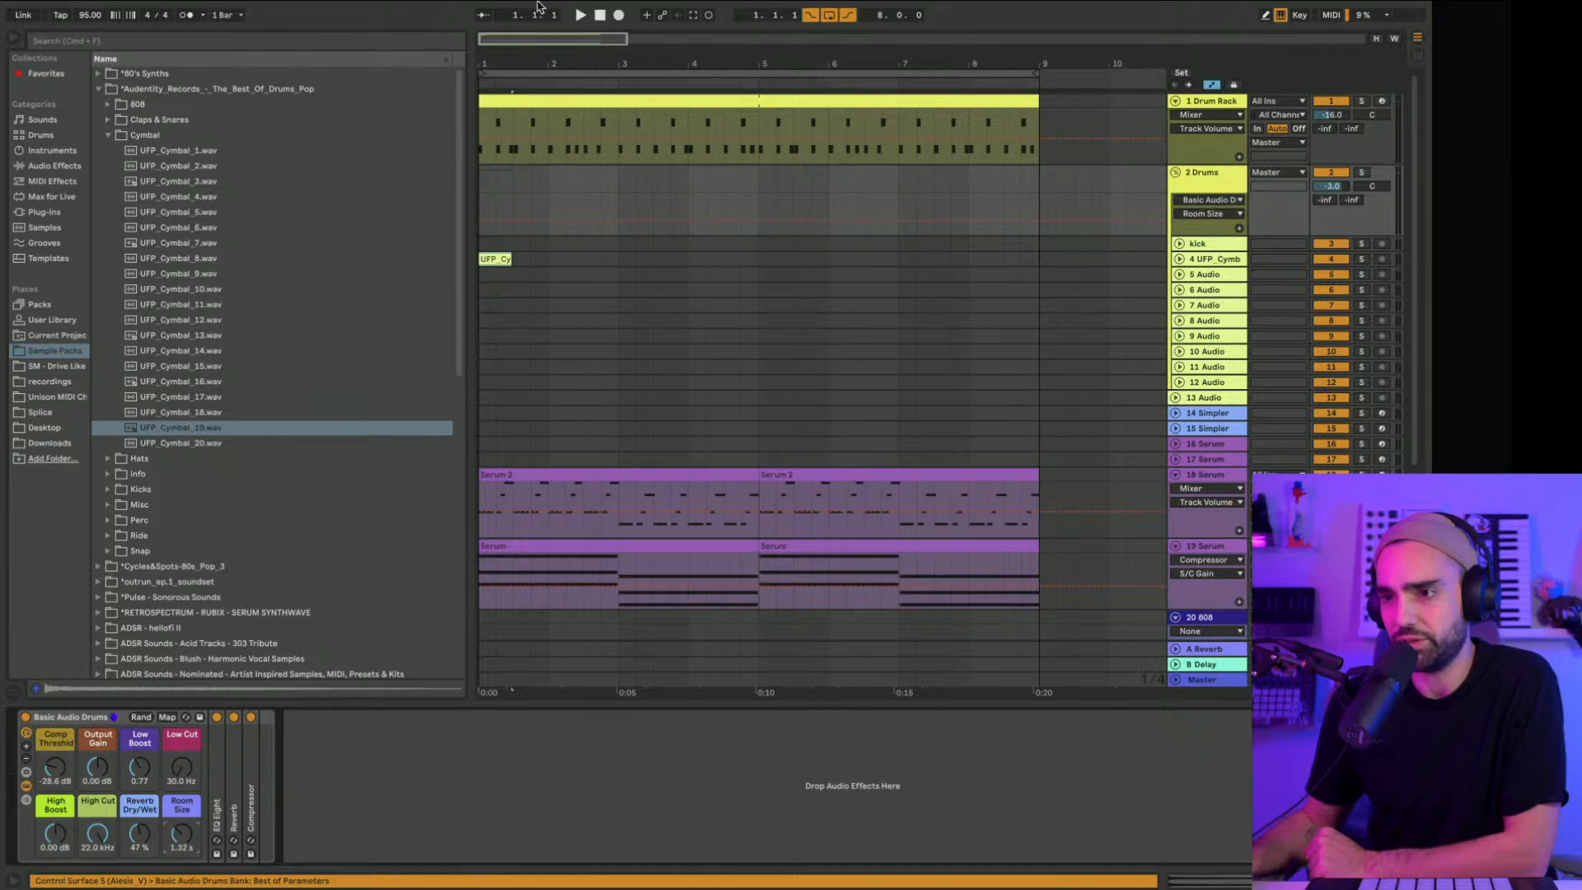
pyautogui.press('space')
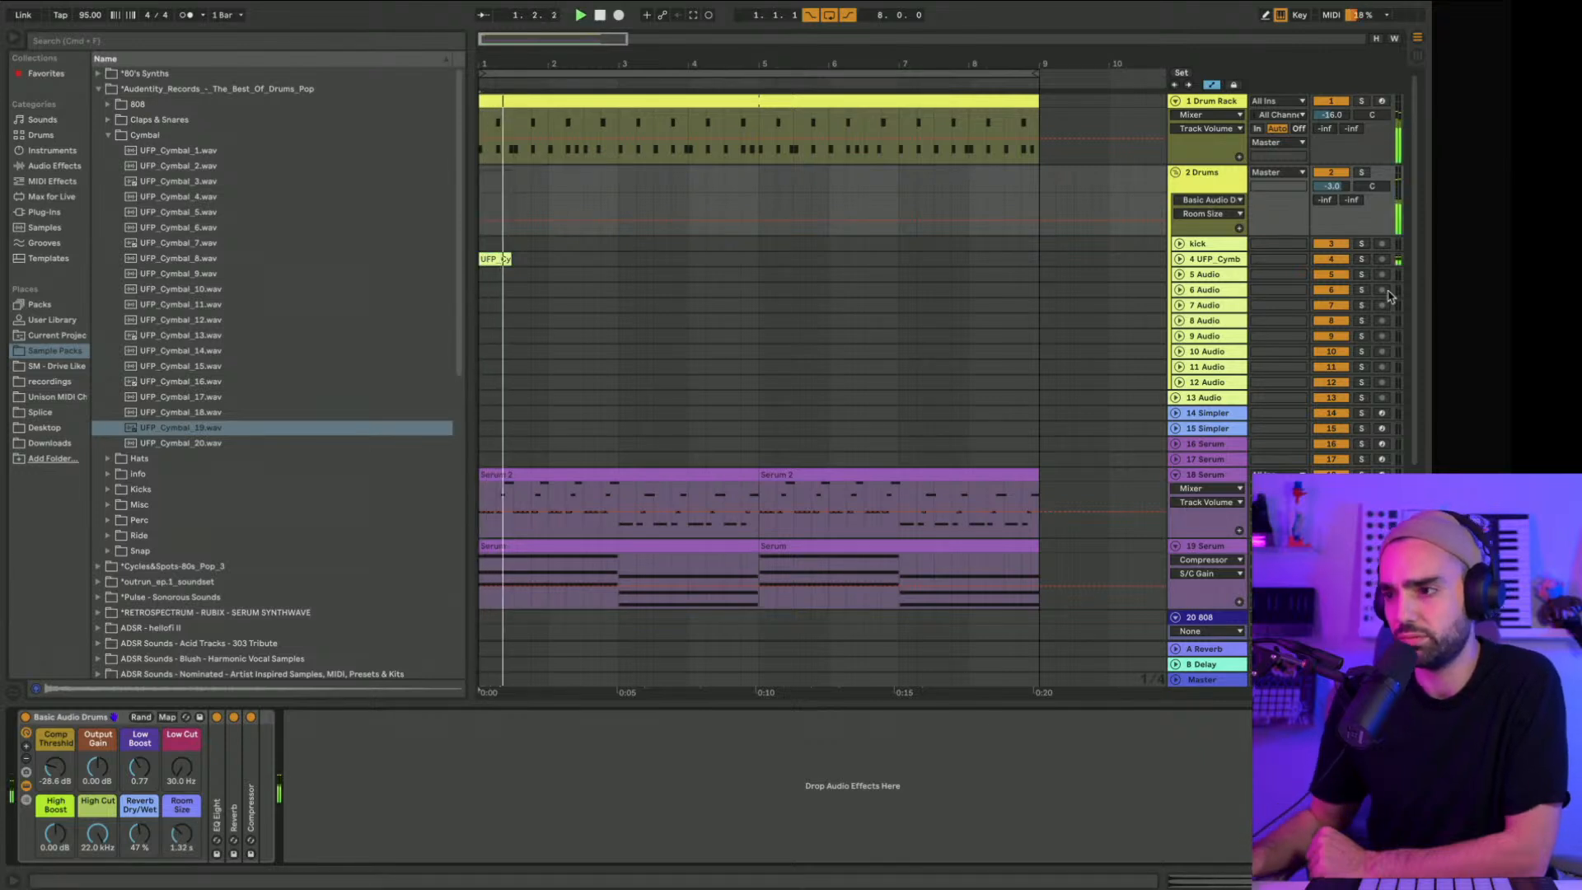
pyautogui.moveTo(1332, 186); pyautogui.dragTo(1331, 215)
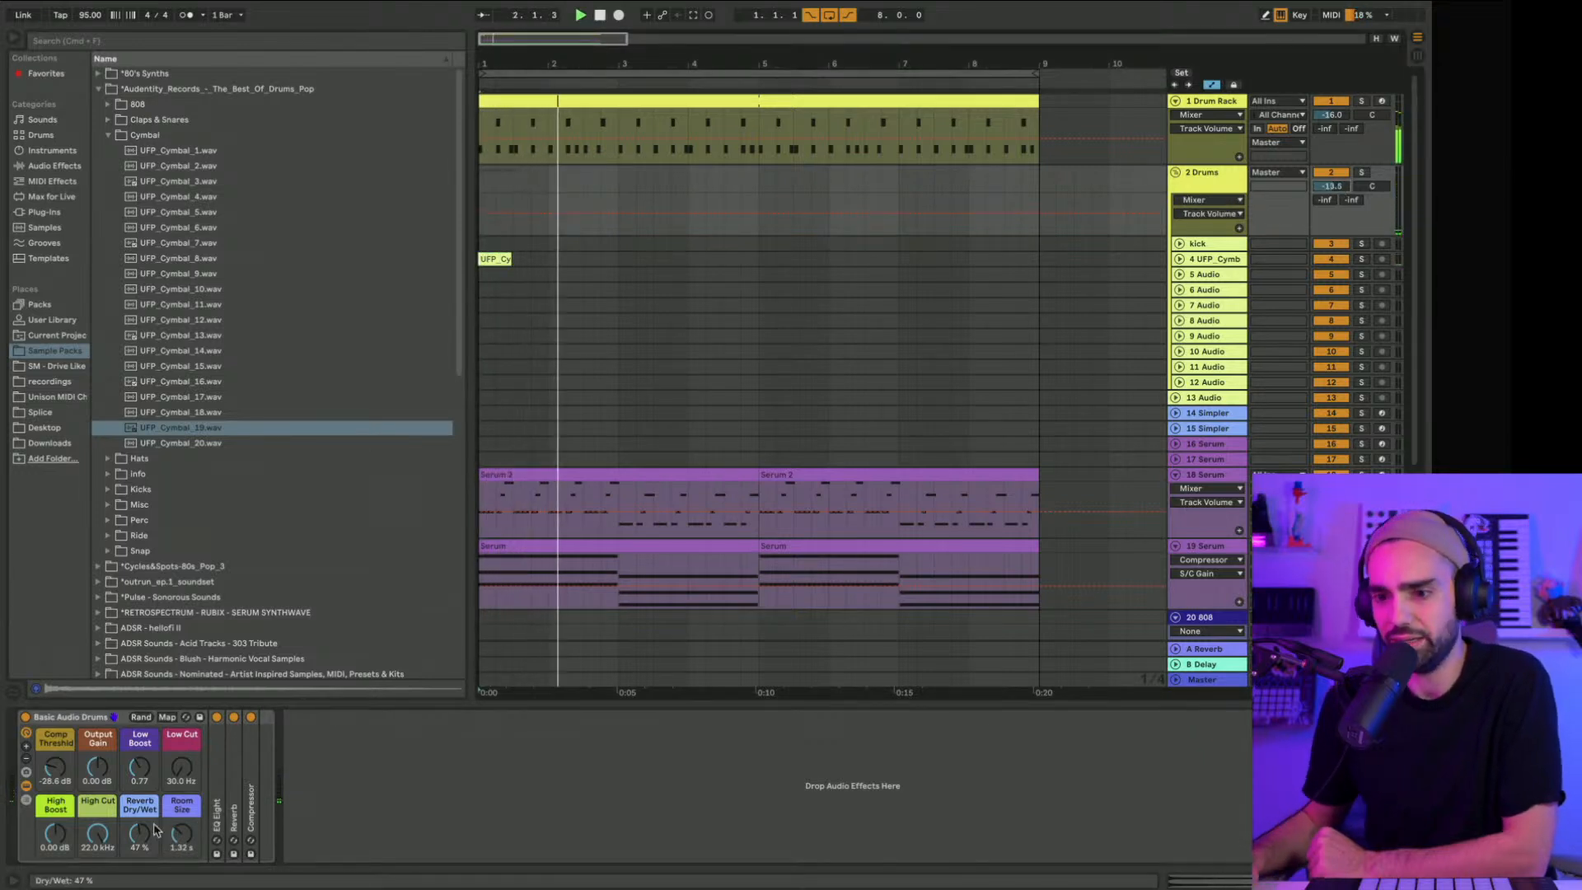
pyautogui.moveTo(141, 835); pyautogui.dragTo(183, 857)
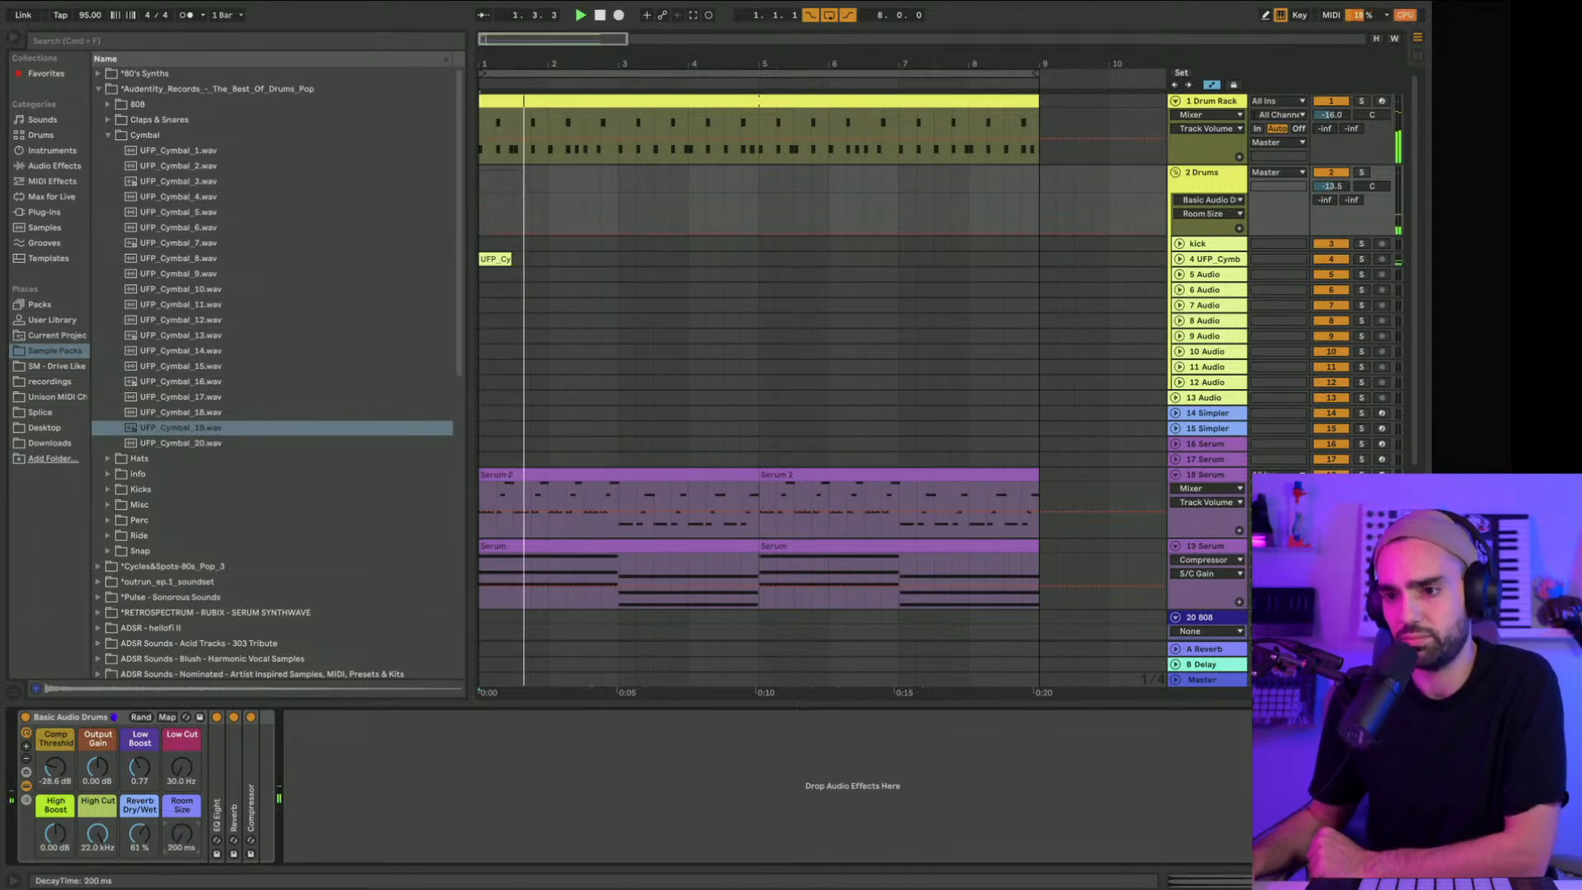
# Step: Close the Cymbal folder and audition the Audentity_One_Shot snares in the Claps & Snares folder
pyautogui.click(150, 262)
pyautogui.scroll(-1, 150, 274)
pyautogui.click(109, 114)
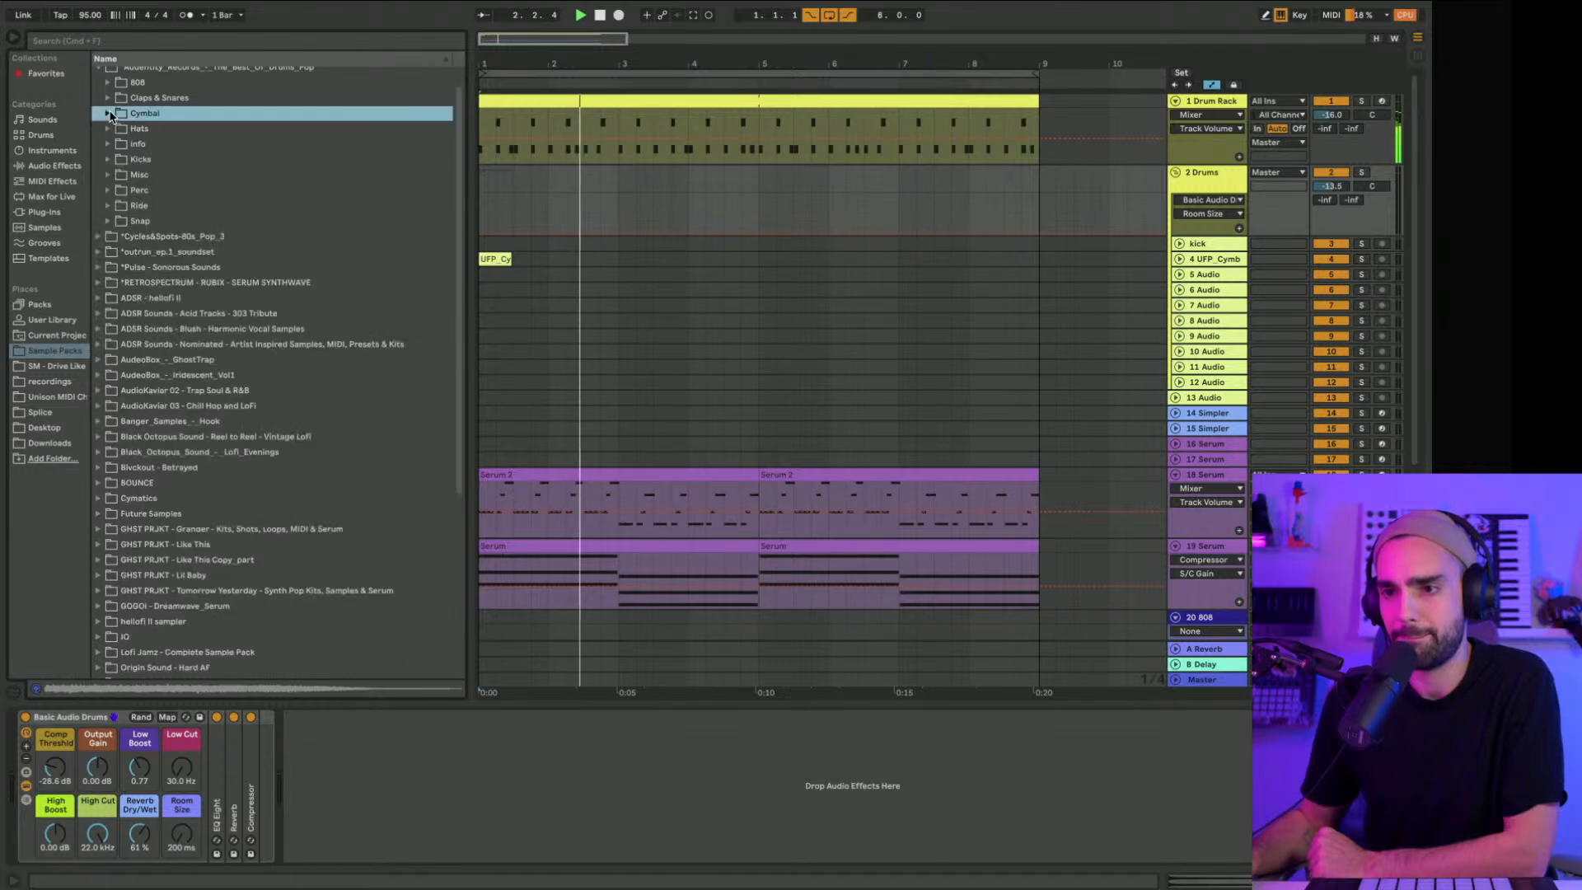
pyautogui.scroll(-1, 109, 111)
pyautogui.click(108, 92)
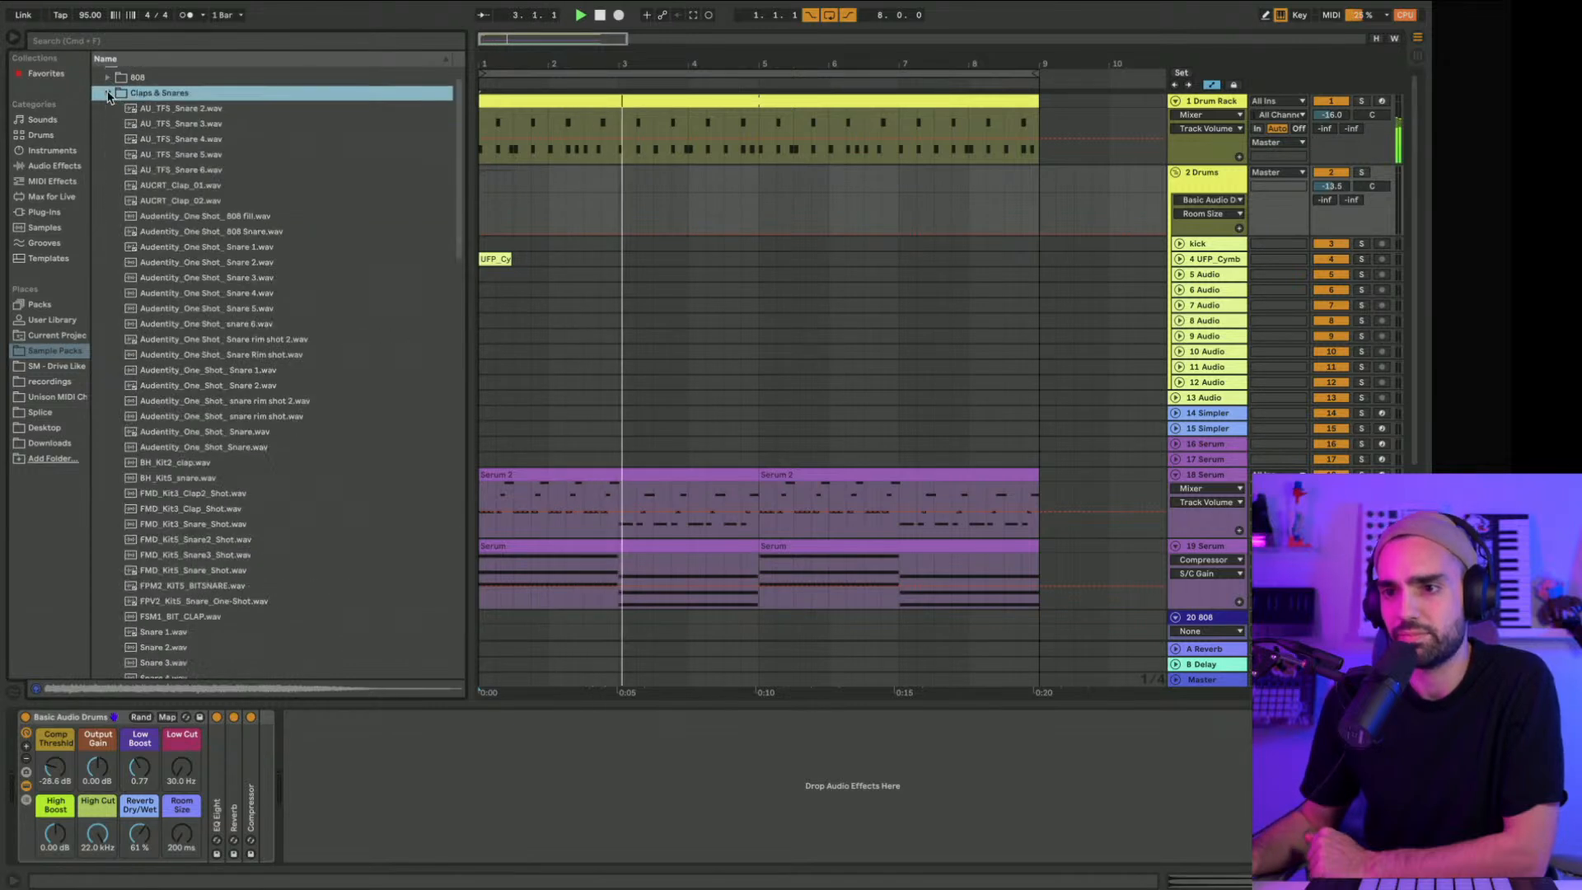
pyautogui.click(206, 291)
pyautogui.click(202, 370)
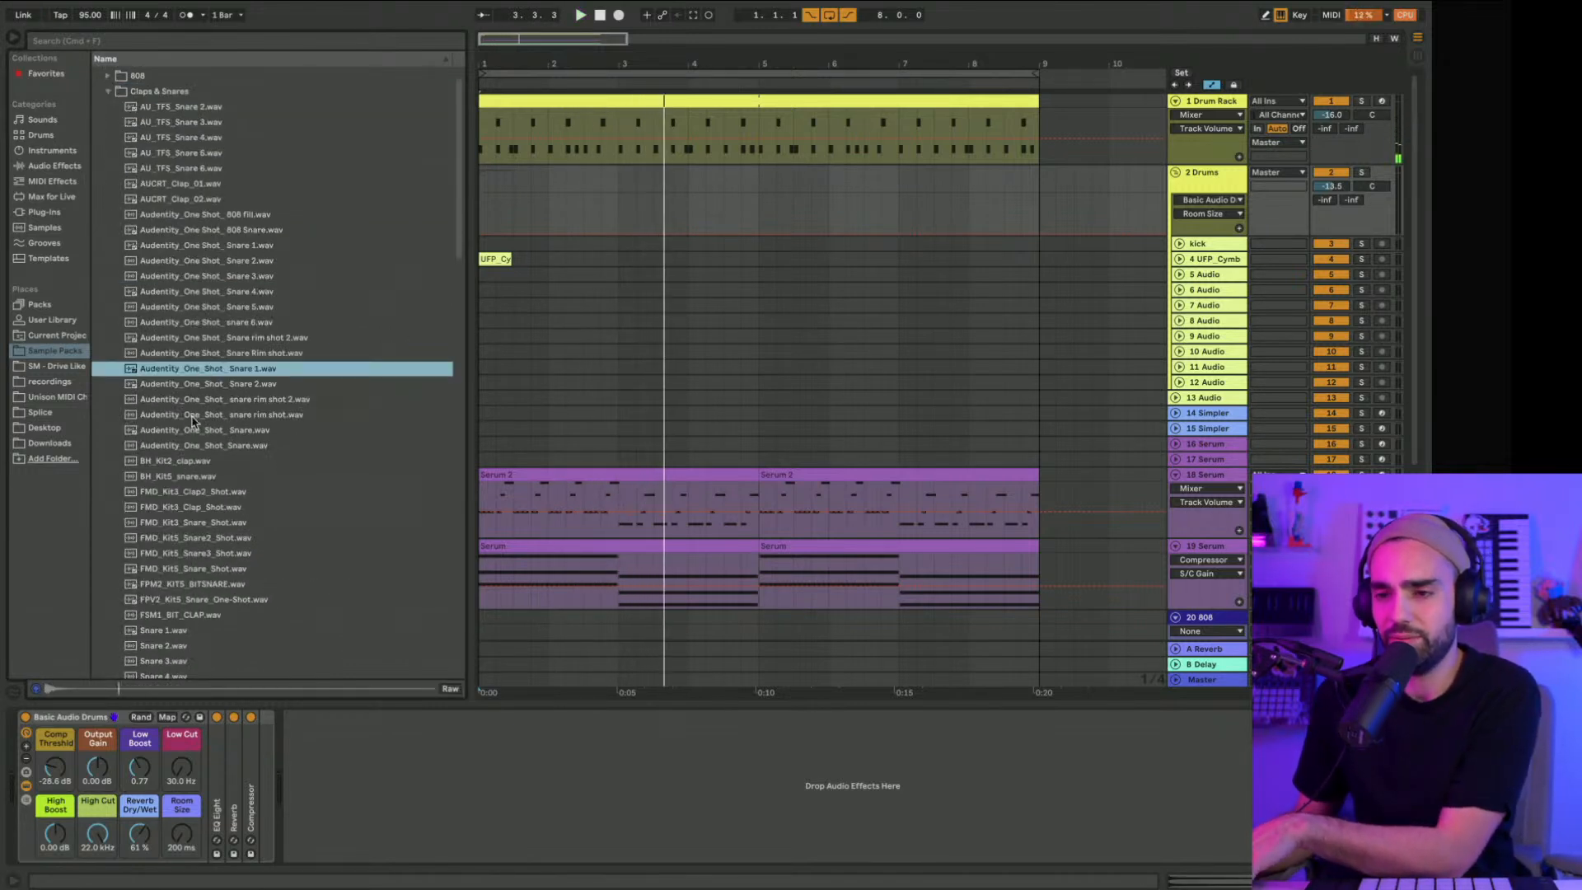
pyautogui.click(196, 430)
pyautogui.click(202, 373)
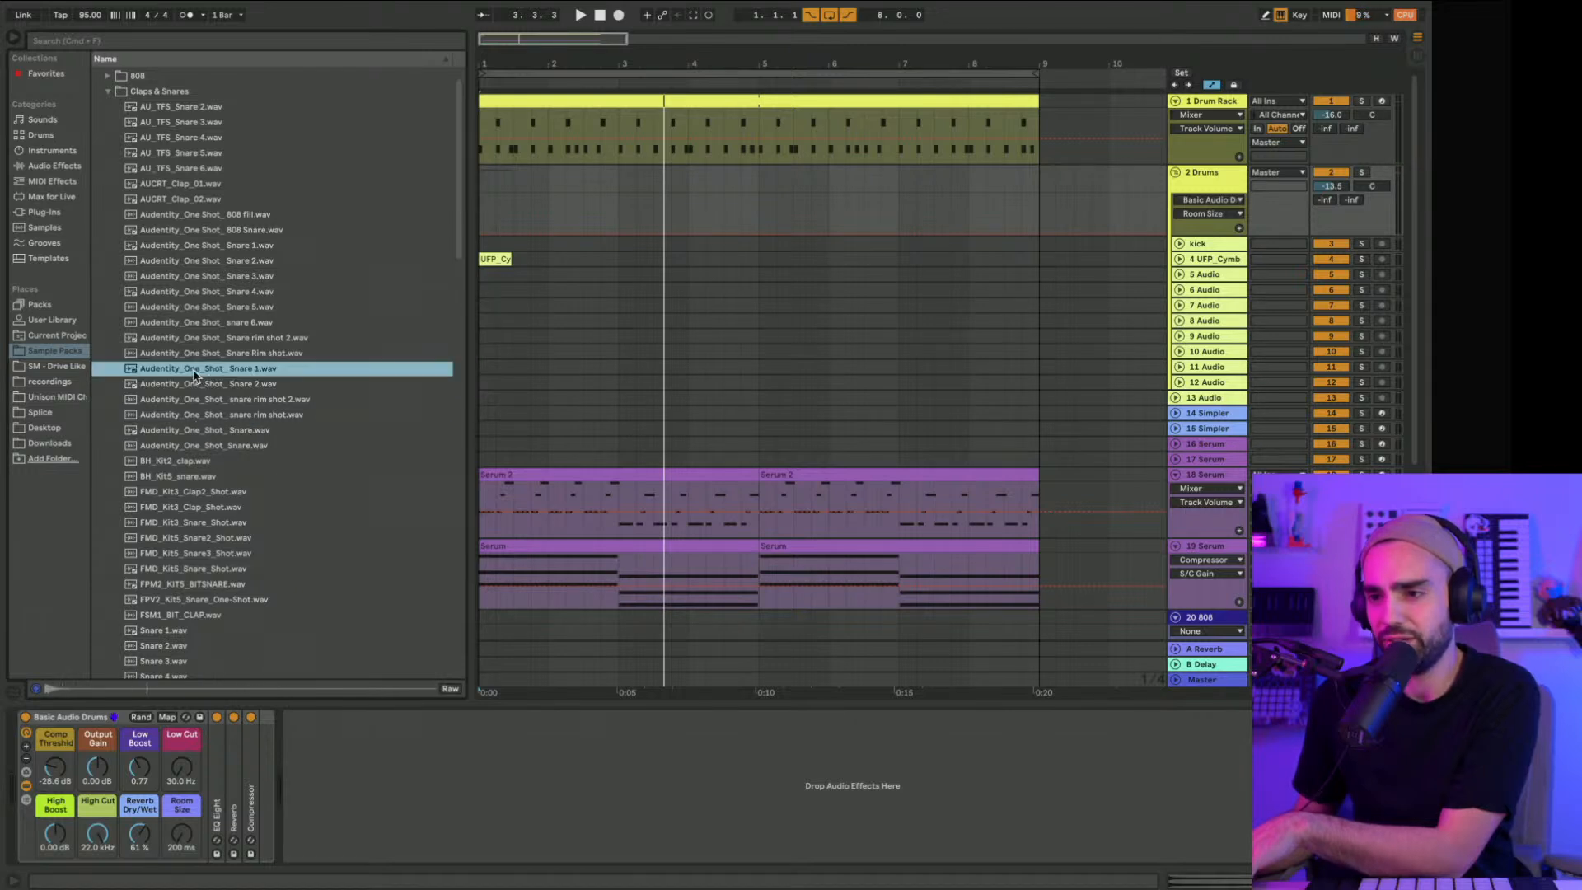
# Step: Place Audentity_One_Shot_ Snare 1.wav at beat 1.3 on the 6 Audio track and play the loop from the start
pyautogui.moveTo(195, 375); pyautogui.dragTo(520, 291)
pyautogui.scroll(-1, 674, 122)
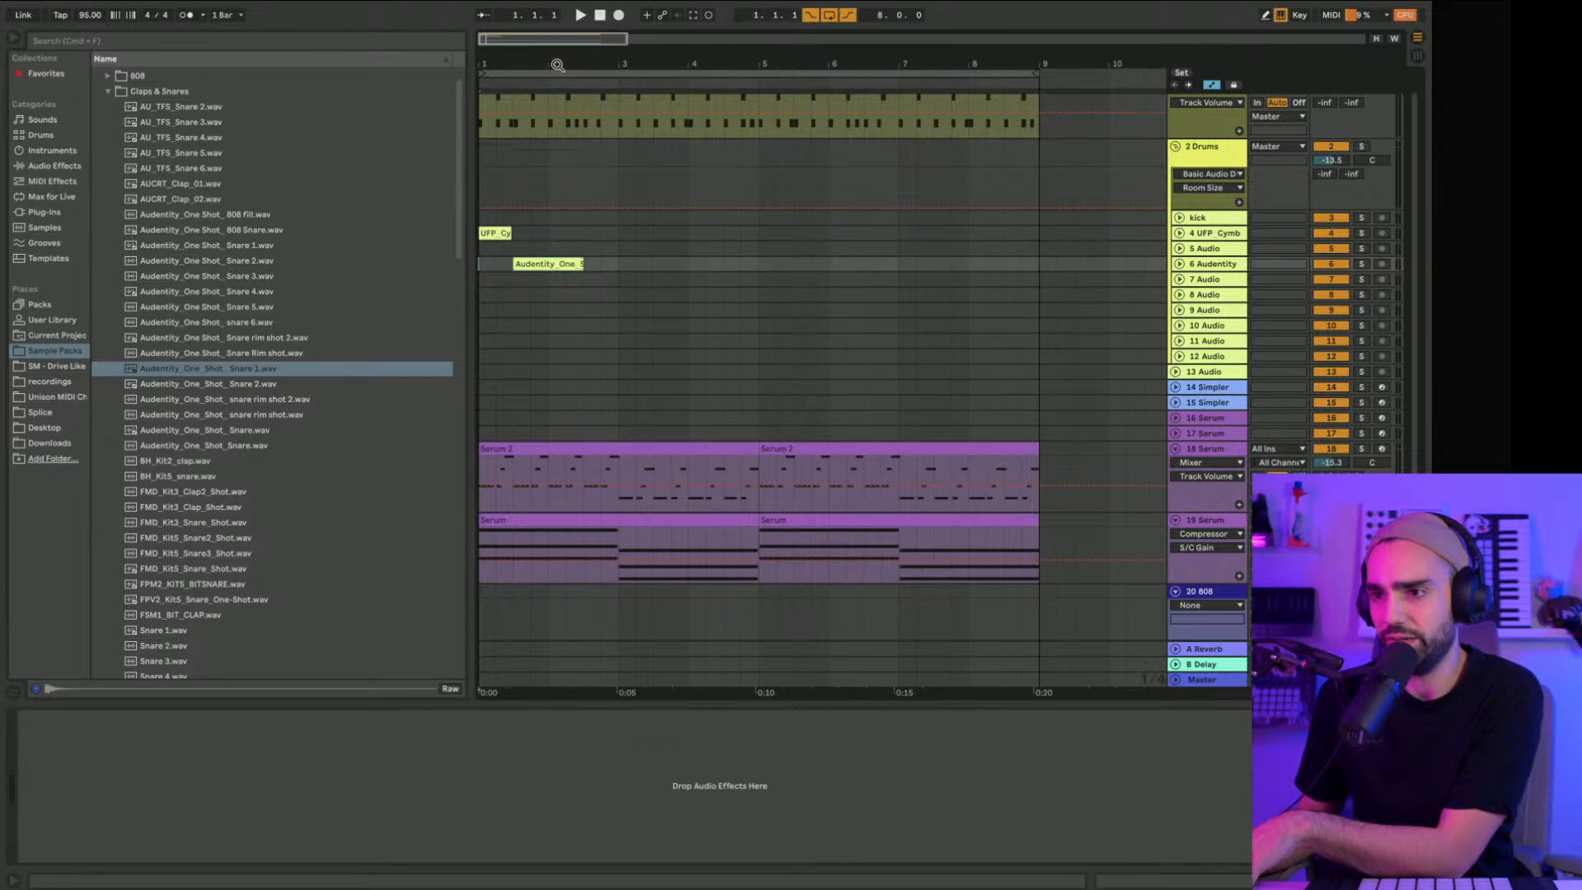
pyautogui.press('space')
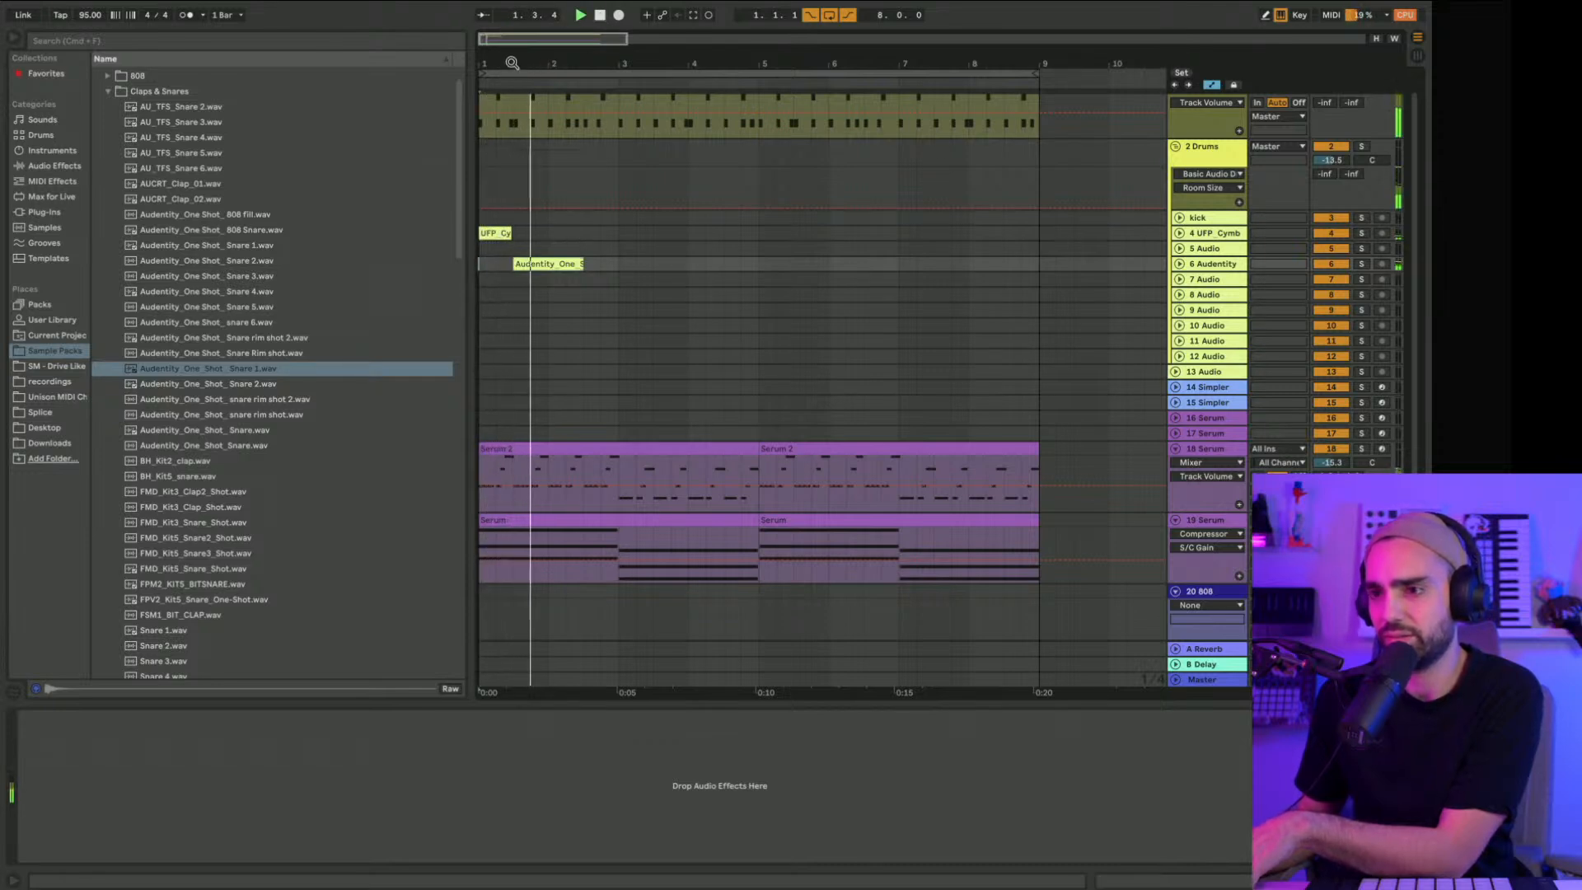
# Step: Stop playback and move the Audentity_One_Shot_ Snare 1 clip on track 6 to beat 1.4
pyautogui.moveTo(512, 63); pyautogui.dragTo(556, 107)
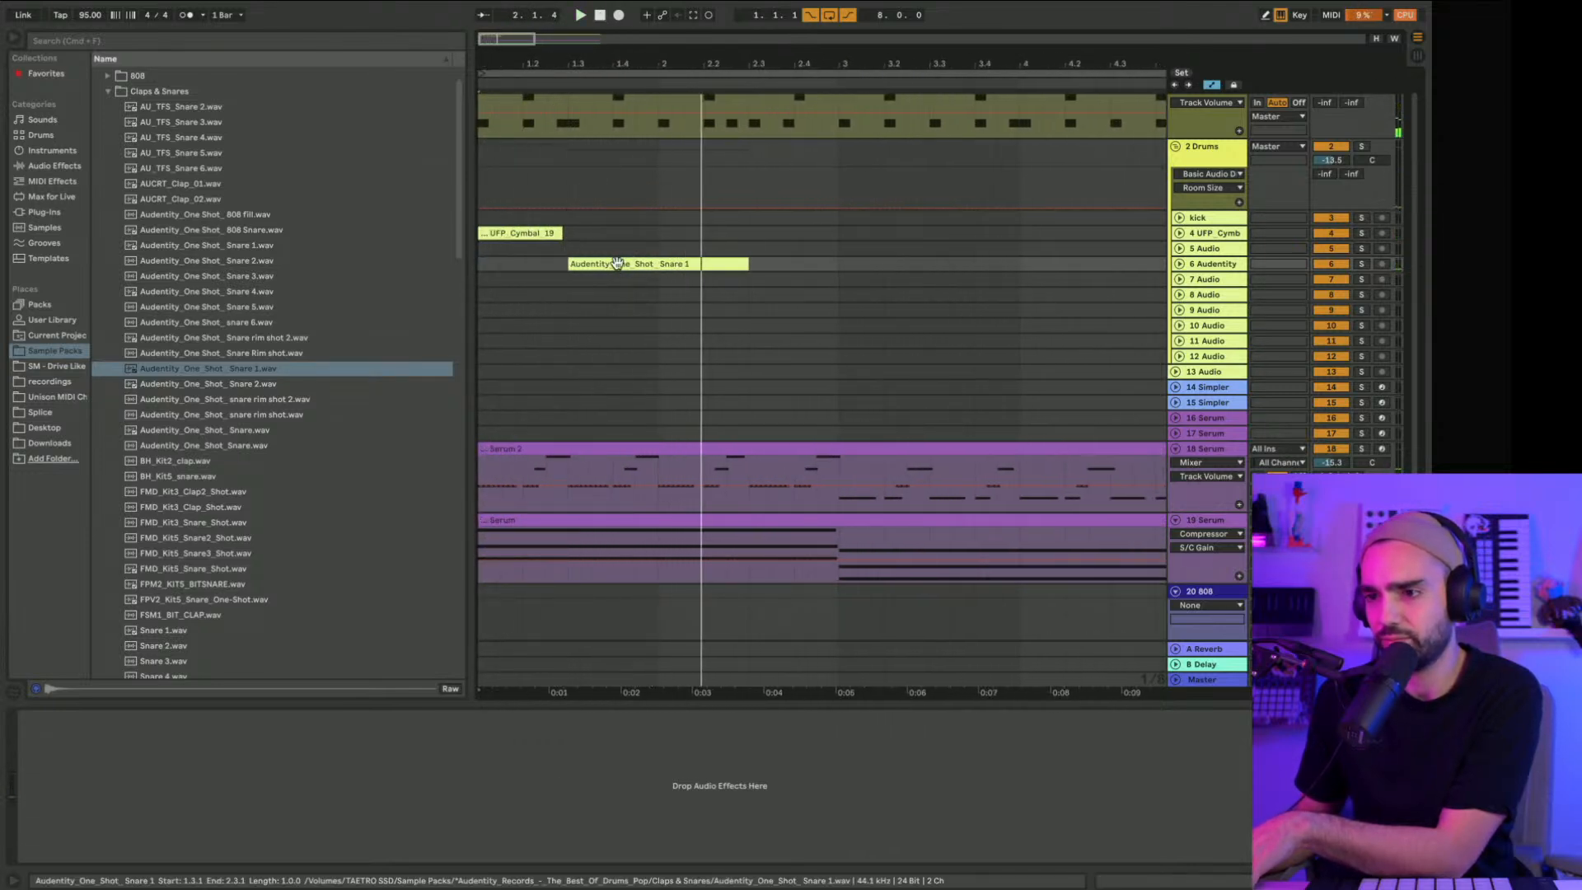
pyautogui.press('space')
pyautogui.moveTo(618, 264); pyautogui.dragTo(667, 277)
# Step: Audition more Claps & Snares samples and place BH_Kit5_snare.wav at beat 1.4 on track 6, over the existing snare clip
pyautogui.click(250, 420)
pyautogui.scroll(2, 245, 423)
pyautogui.click(236, 432)
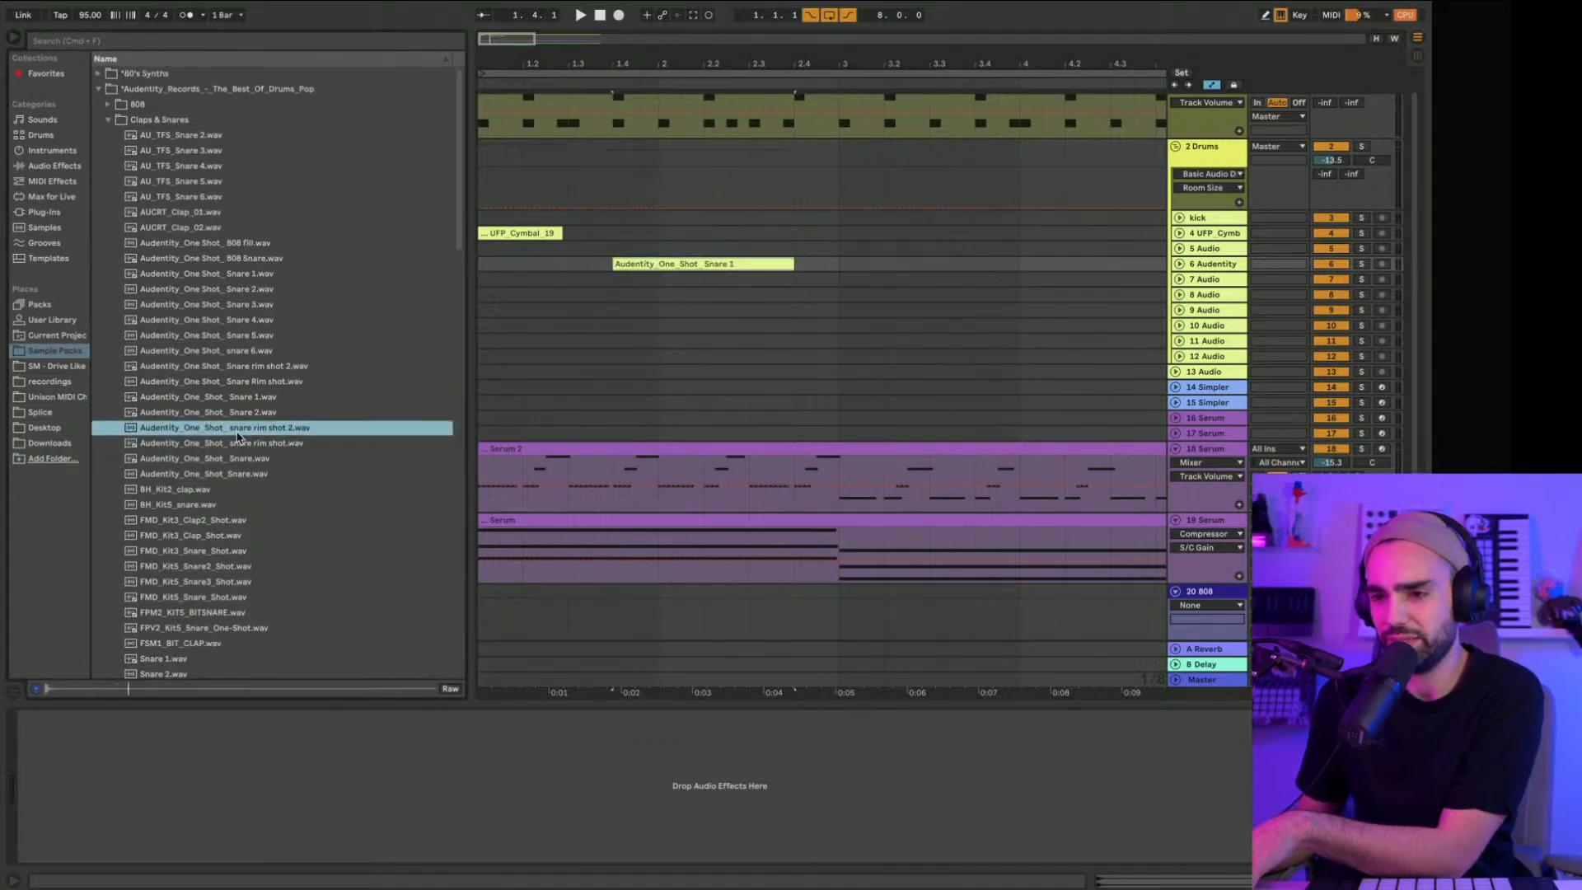
pyautogui.click(205, 506)
pyautogui.moveTo(176, 511); pyautogui.dragTo(629, 272)
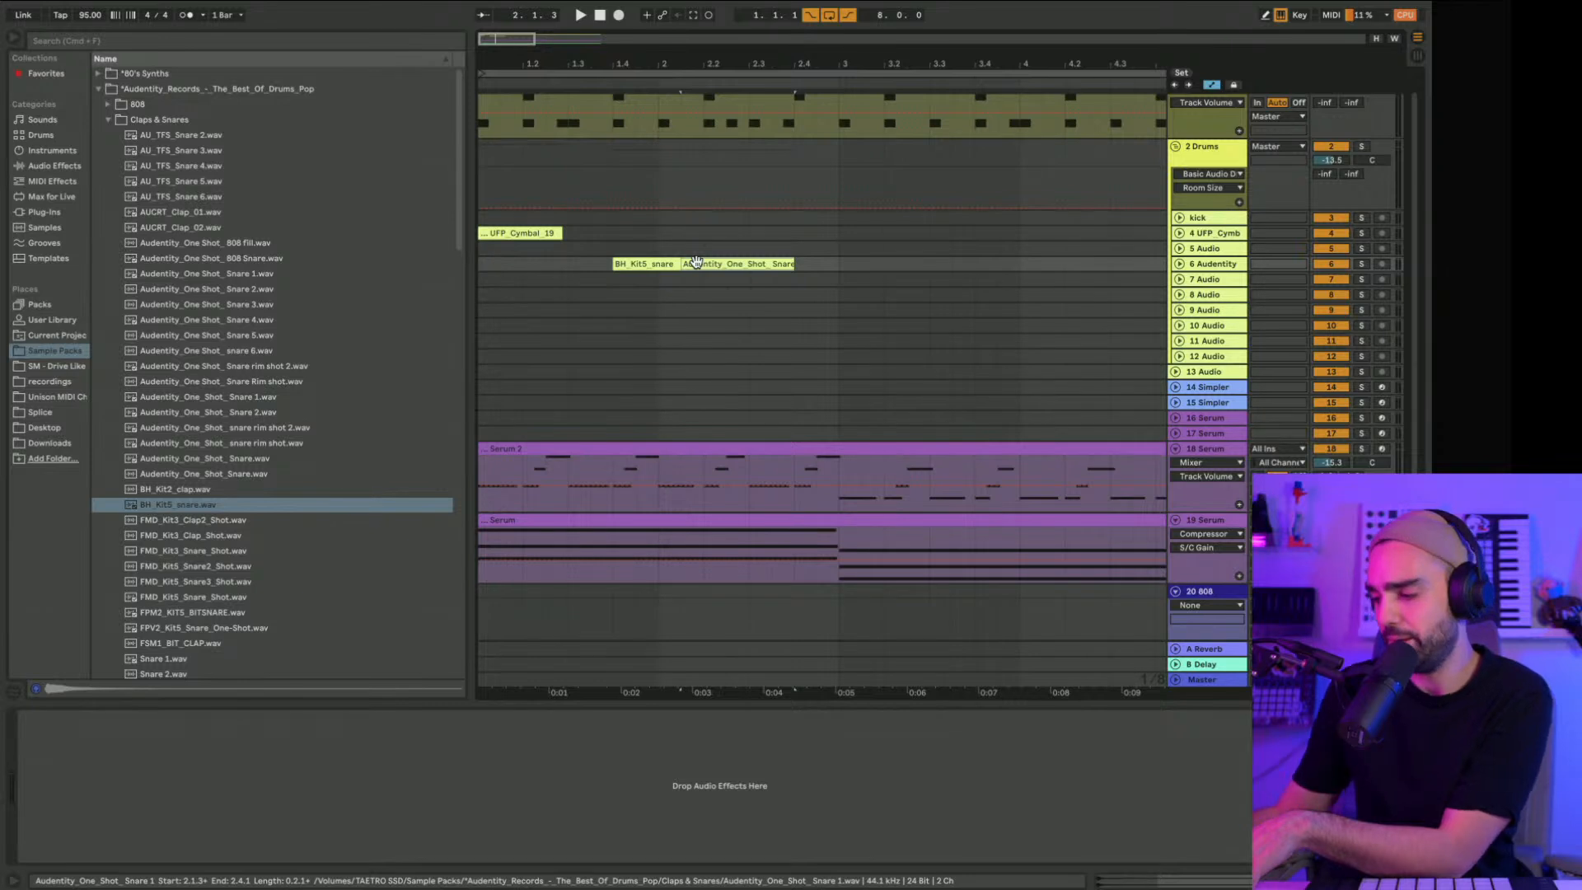
# Step: Delete the leftover piece of the Audentity snare clip on track 6 and play from just before the new snare
pyautogui.press('Delete')
pyautogui.press('space')
pyautogui.press('space')
pyautogui.click(592, 264)
pyautogui.press('space')
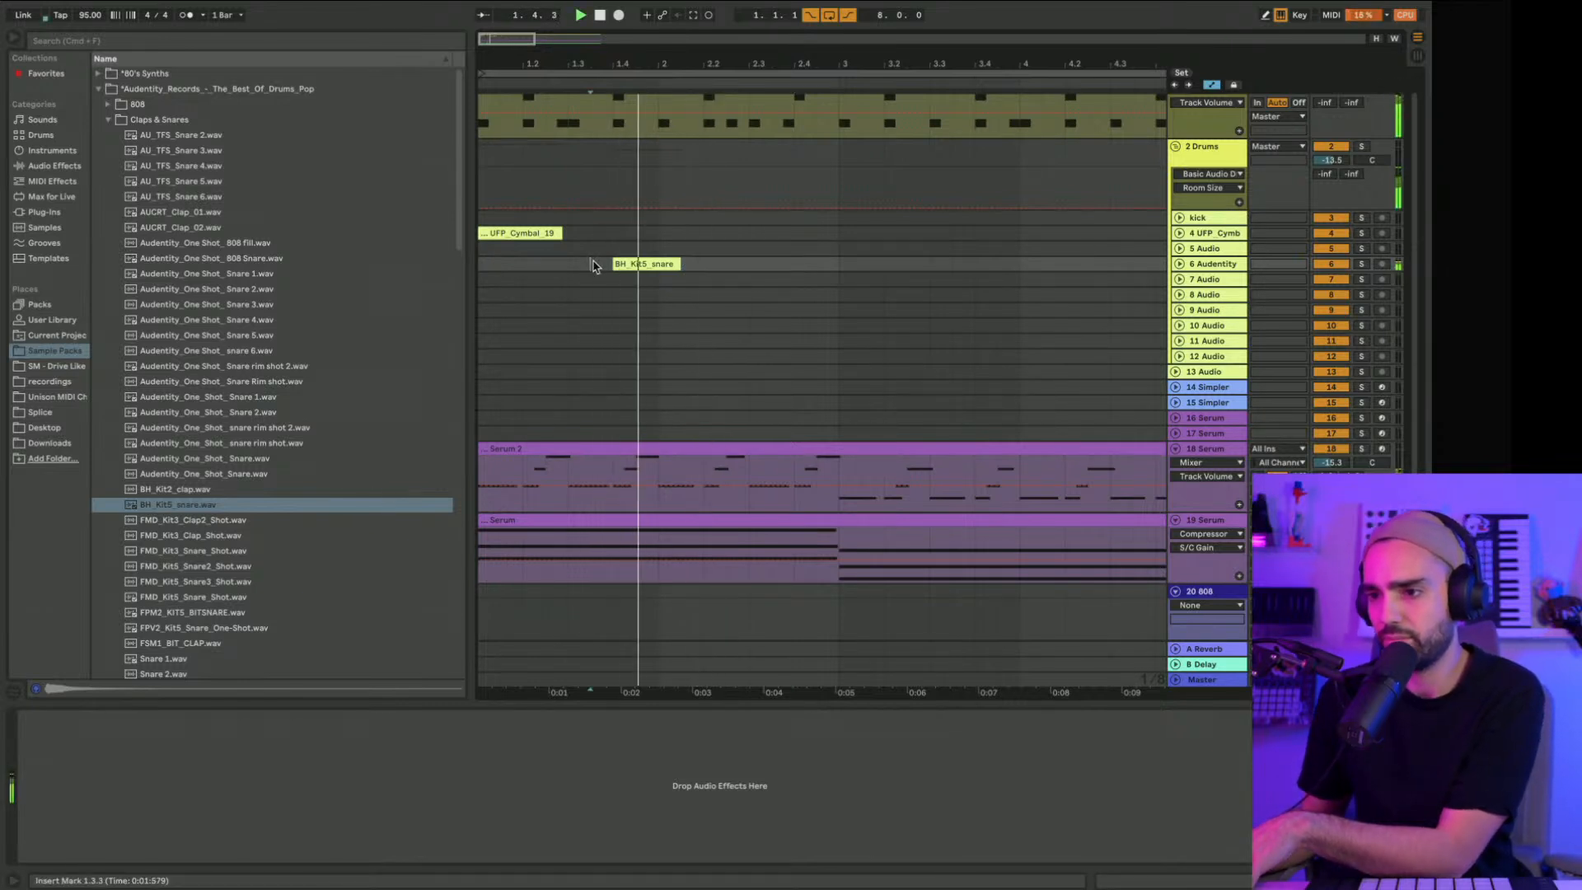
# Step: On the 2 Drums group, set Low Cut to 167 Hz, Reverb Dry/Wet to 75 % and Room Size to 8.70 s, checking during playback
pyautogui.click(1214, 156)
pyautogui.press('space')
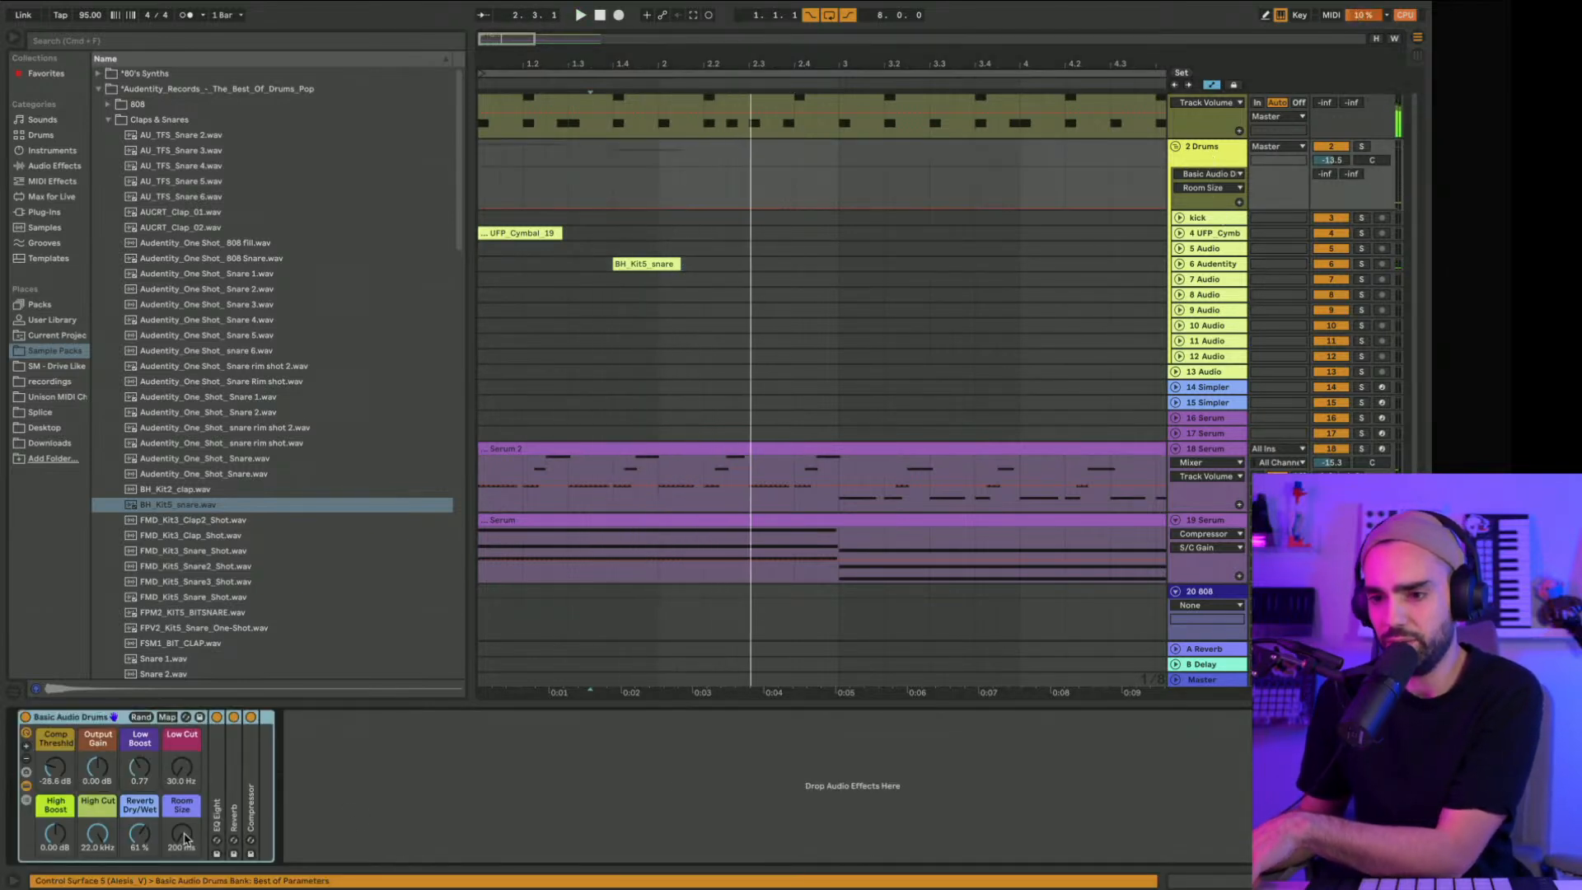
pyautogui.doubleClick(1194, 161)
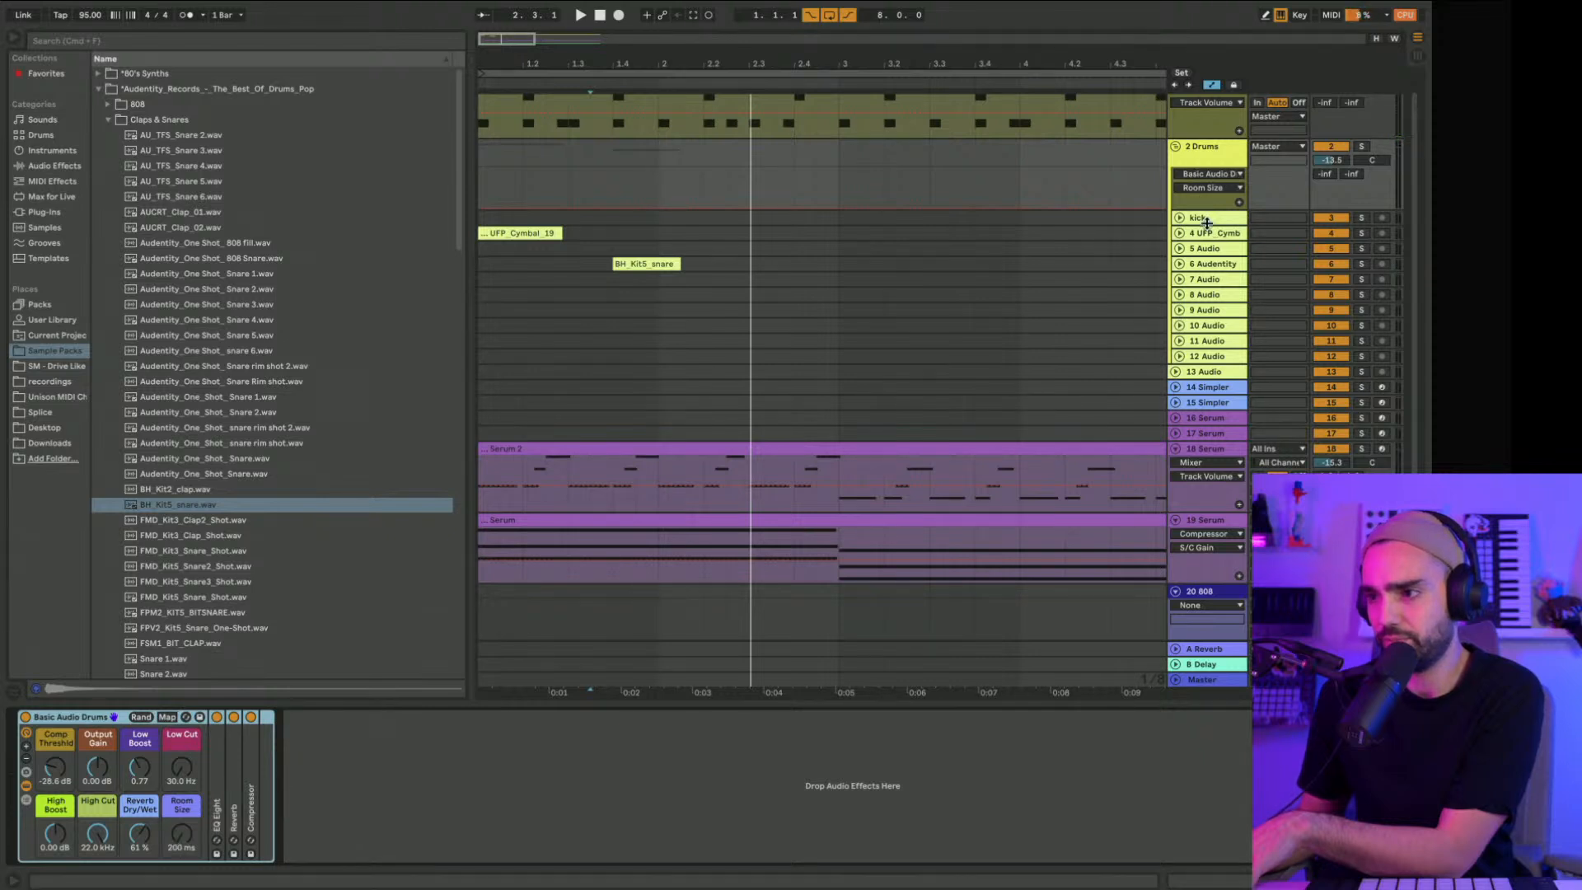
pyautogui.click(1210, 234)
pyautogui.click(1210, 157)
pyautogui.moveTo(180, 846); pyautogui.dragTo(139, 824)
pyautogui.press('space')
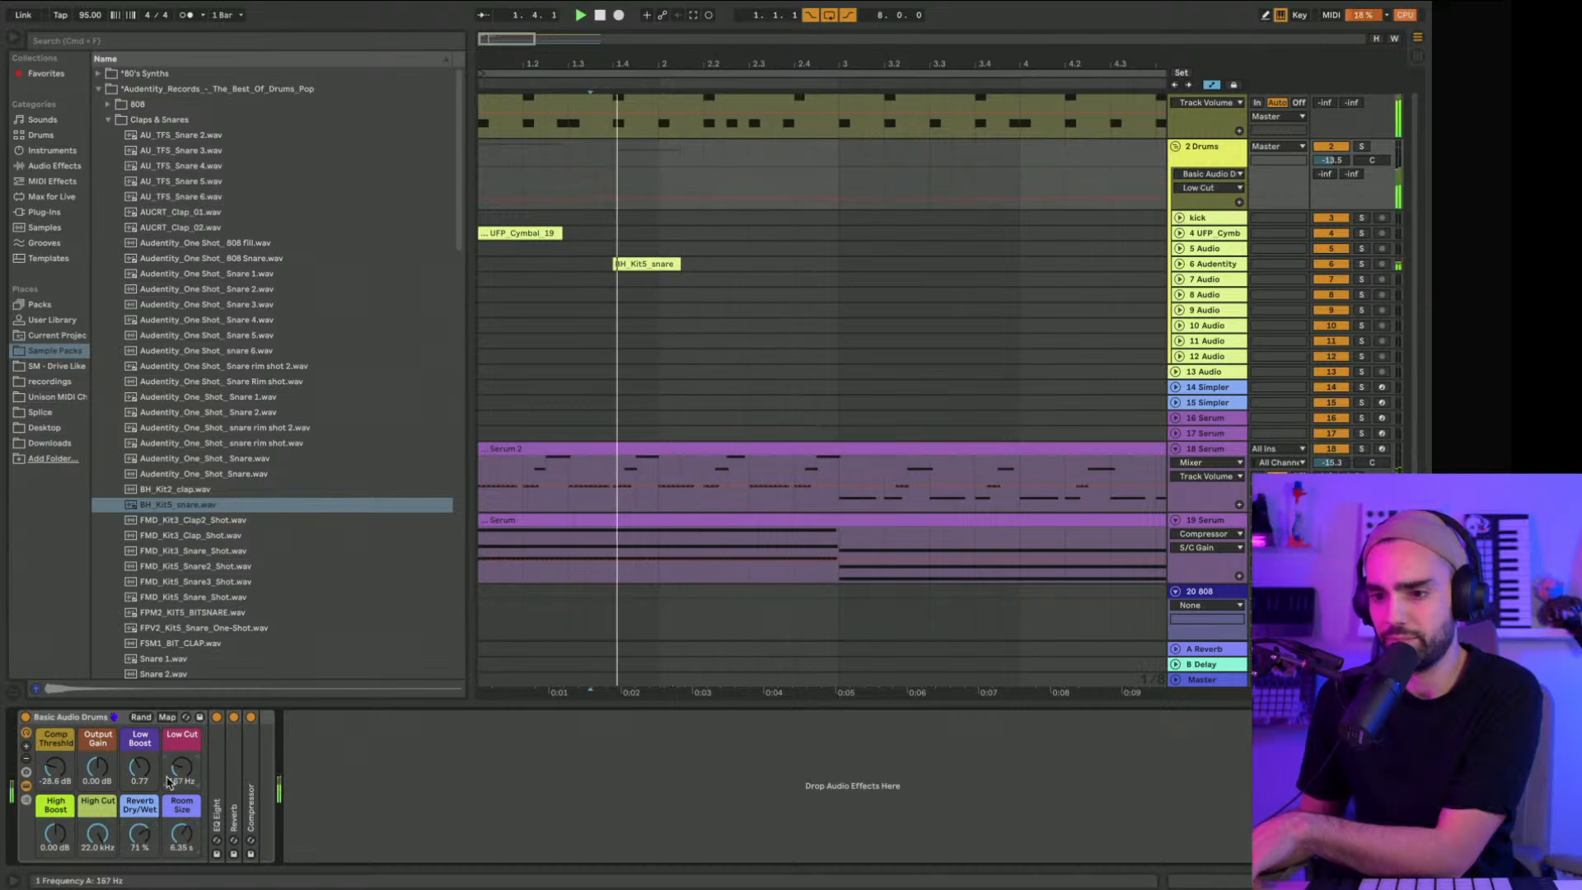
pyautogui.moveTo(139, 836); pyautogui.dragTo(181, 829)
pyautogui.scroll(1, 1127, 332)
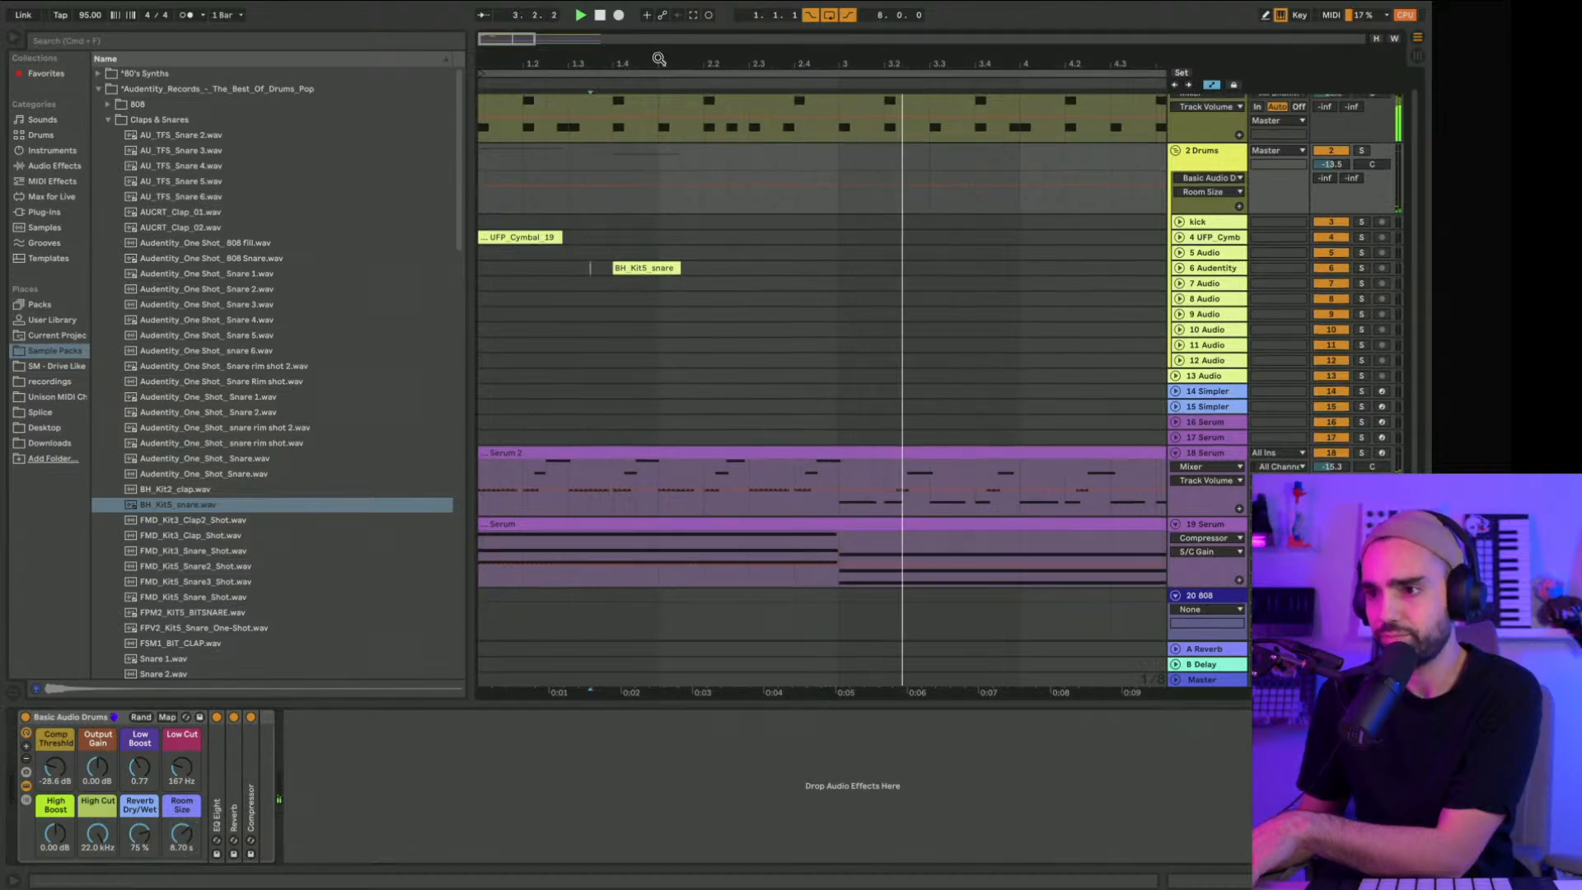
# Step: Audition further snares and replace the clip at beat 1.4 on track 6 with FPV2_Kit5_Snare_One-Shot.wav
pyautogui.moveTo(657, 59); pyautogui.dragTo(657, 48)
pyautogui.click(188, 631)
pyautogui.scroll(-2, 189, 633)
pyautogui.click(183, 604)
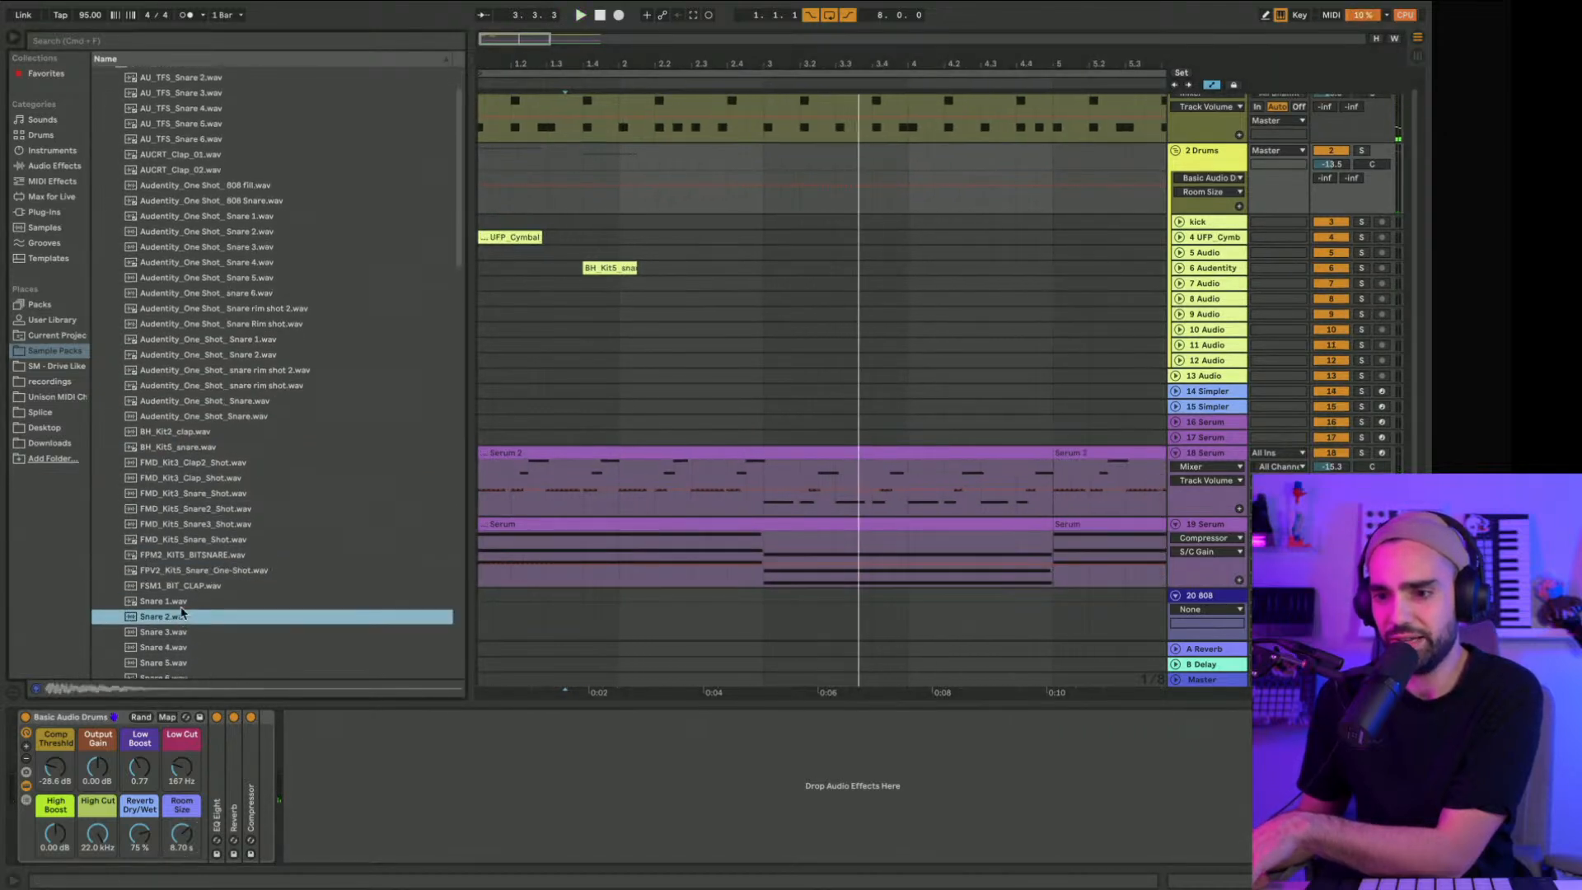
pyautogui.moveTo(190, 571); pyautogui.dragTo(606, 272)
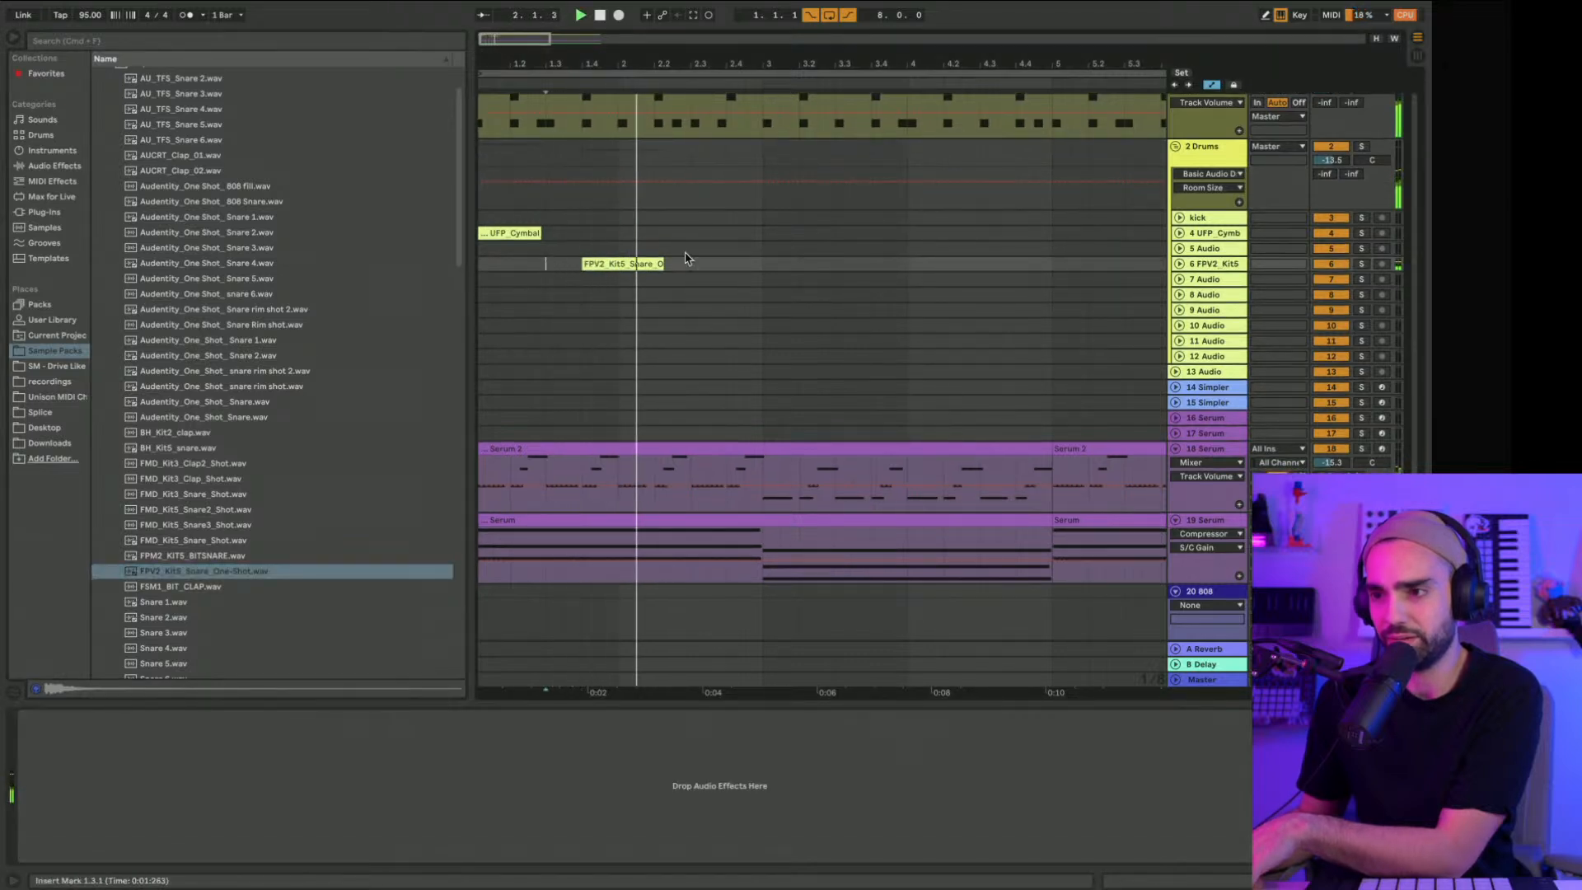
pyautogui.scroll(-3, 686, 258)
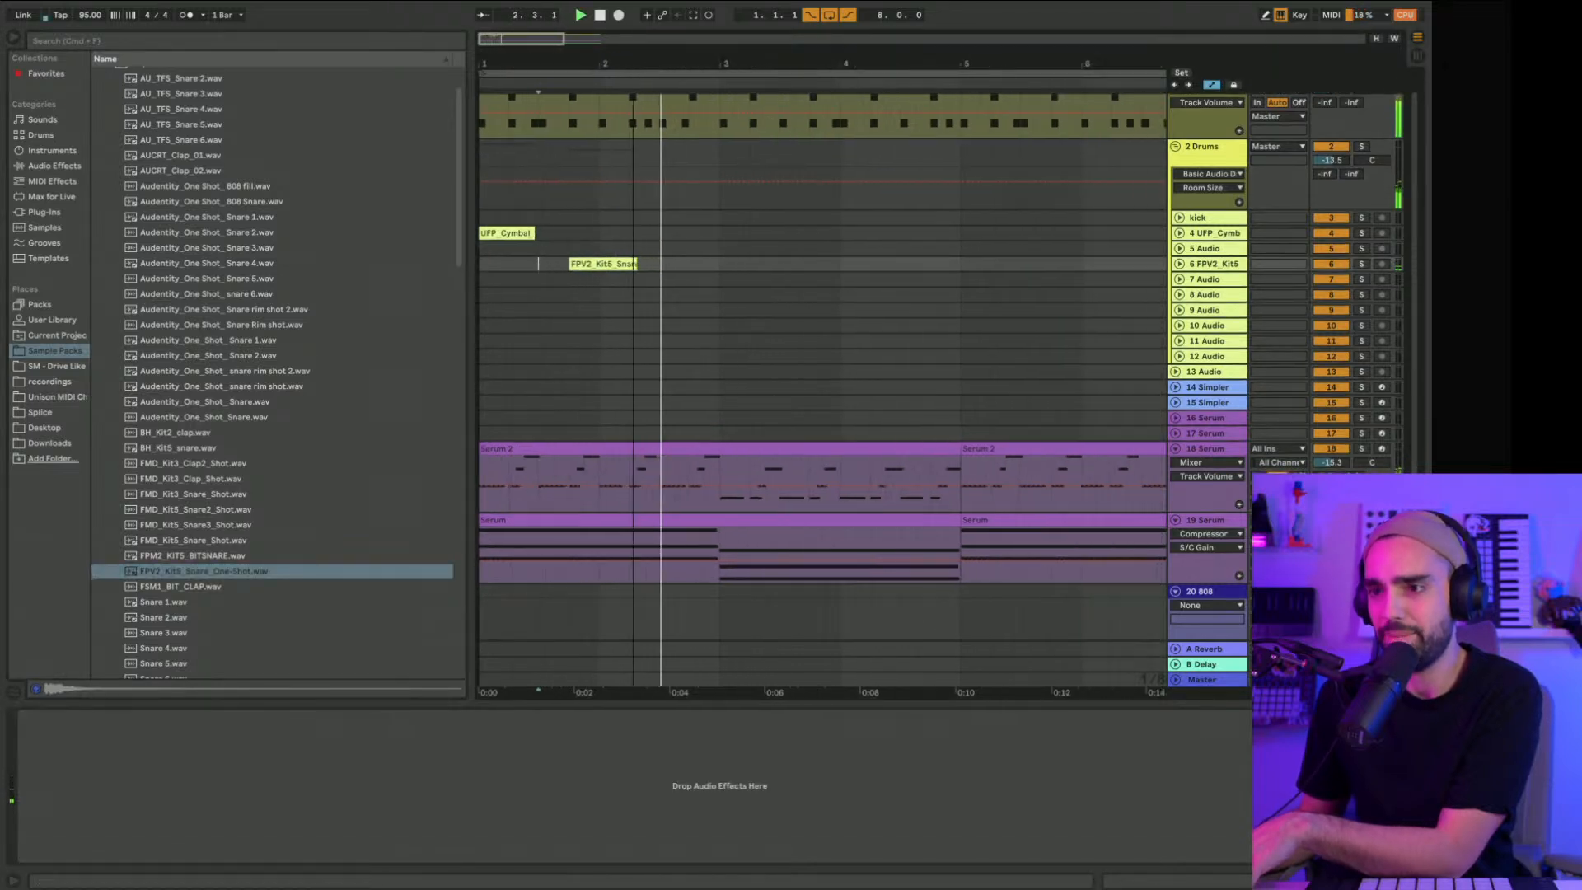
# Step: Copy the FPV2_Kit5 snare clip to beat 4.2 on the same track
pyautogui.click(592, 263)
pyautogui.hscroll(1, 849, 277)
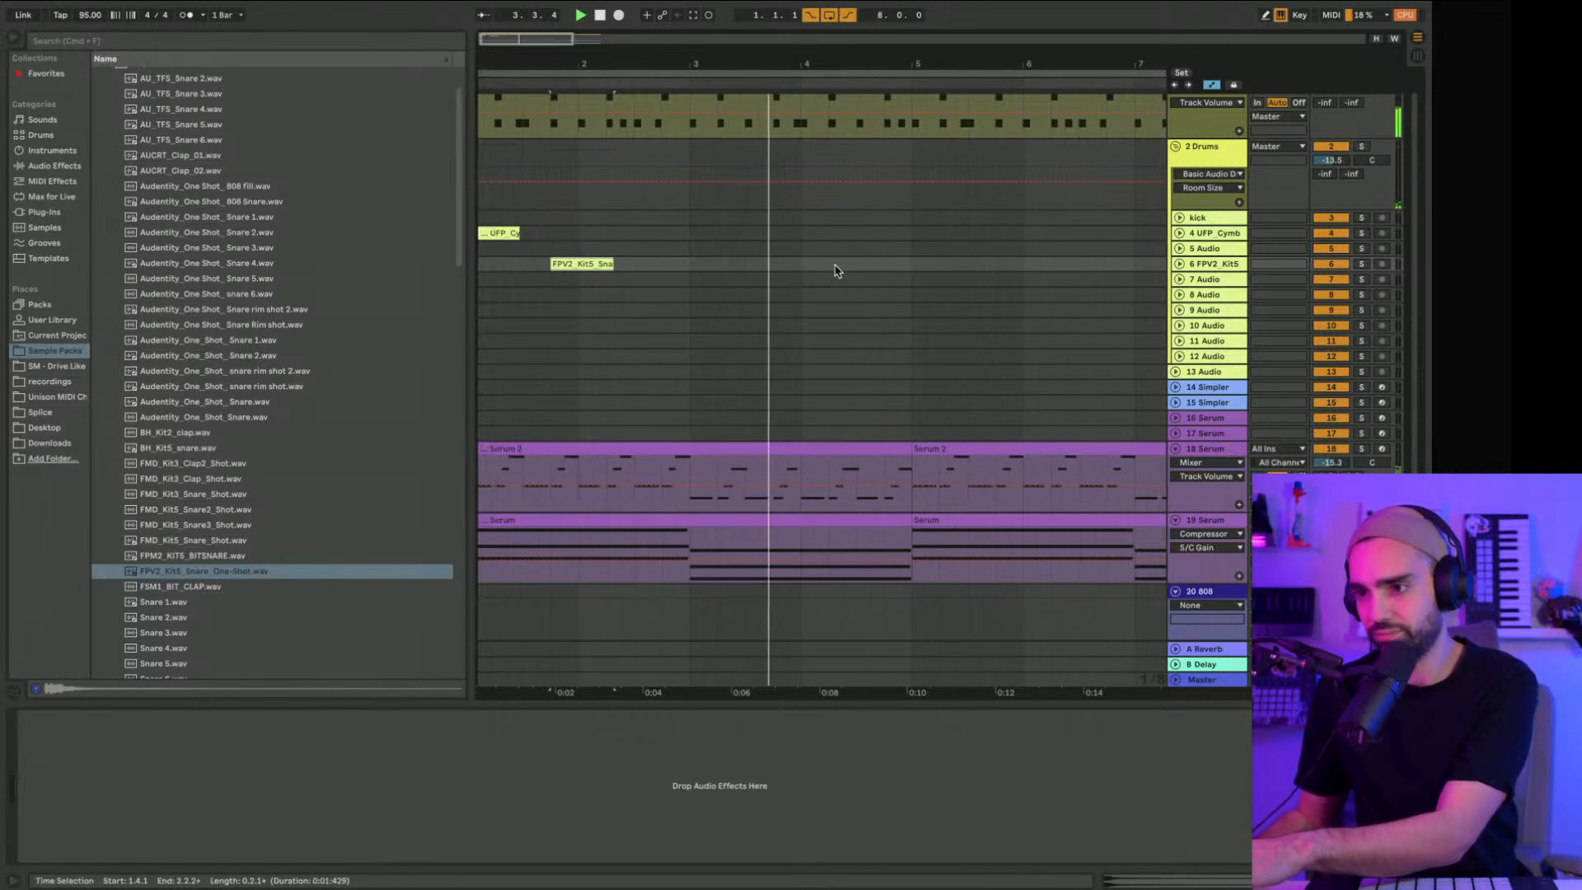
pyautogui.hotkey('ctrl', 'c')
pyautogui.click(829, 265)
pyautogui.hotkey('ctrl', 'v')
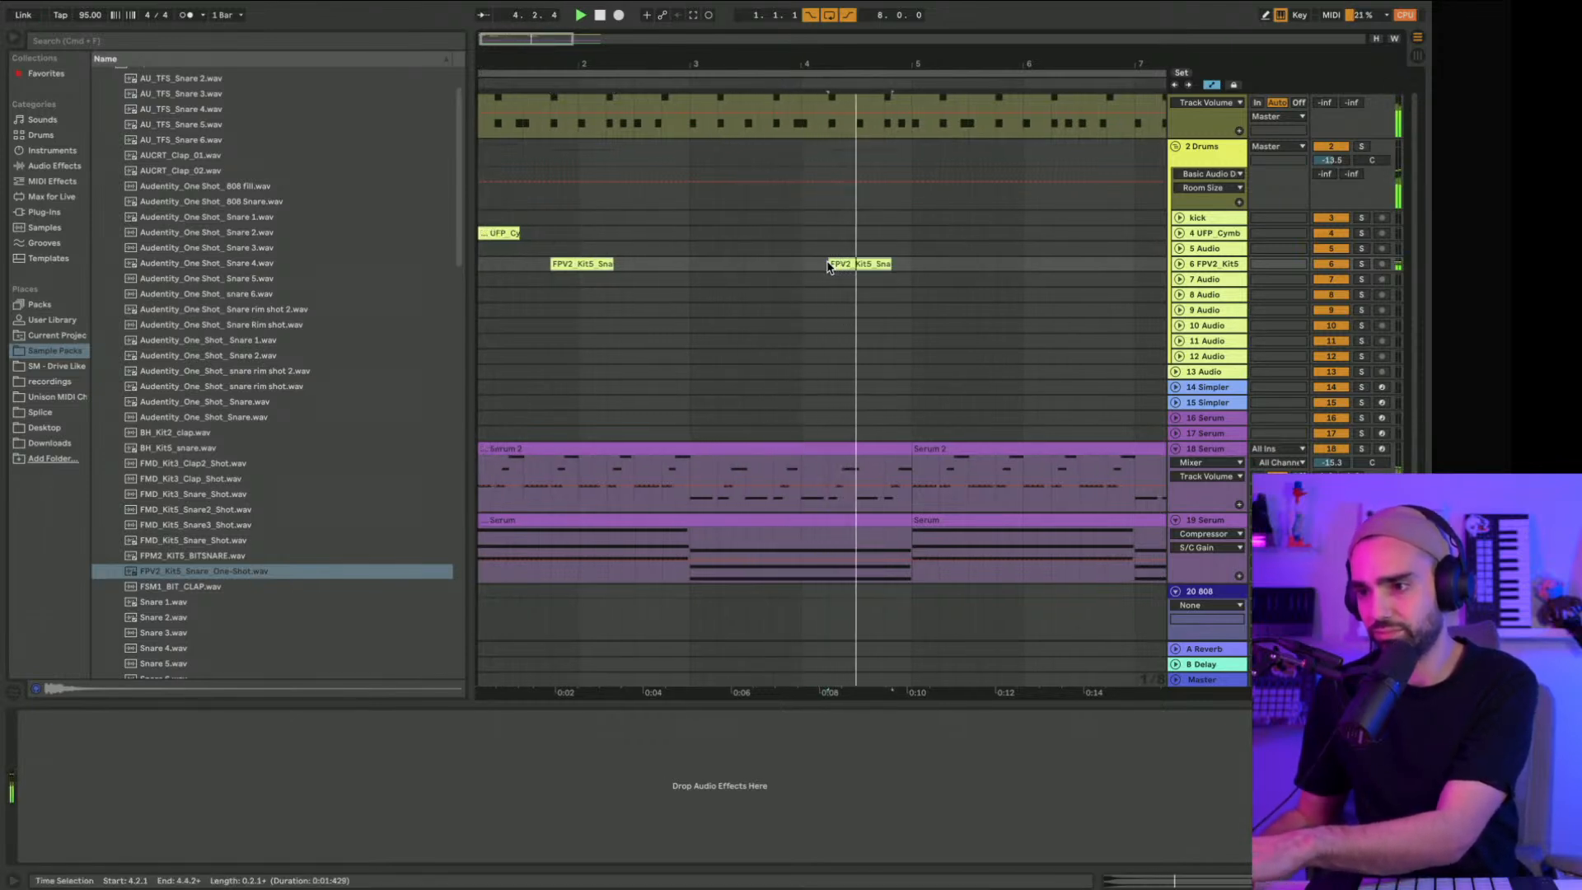
# Step: Duplicate the four-bar snare pattern on track 6 into bars 5 to 8 and play the loop
pyautogui.hscroll(3, 830, 267)
pyautogui.hscroll(-2, 830, 266)
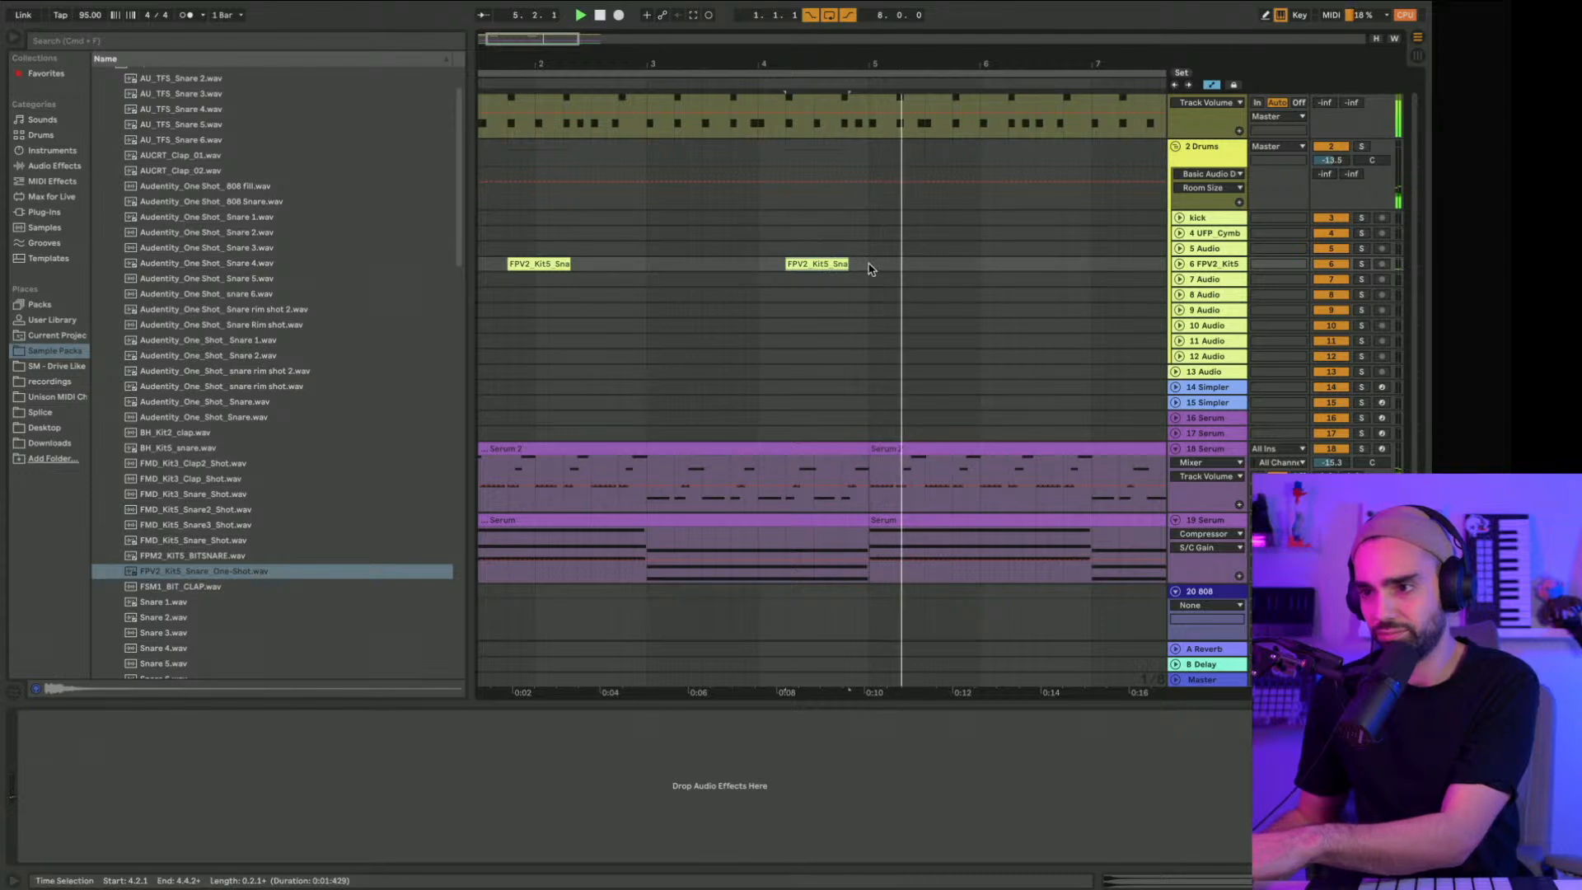
pyautogui.moveTo(869, 269); pyautogui.dragTo(476, 266)
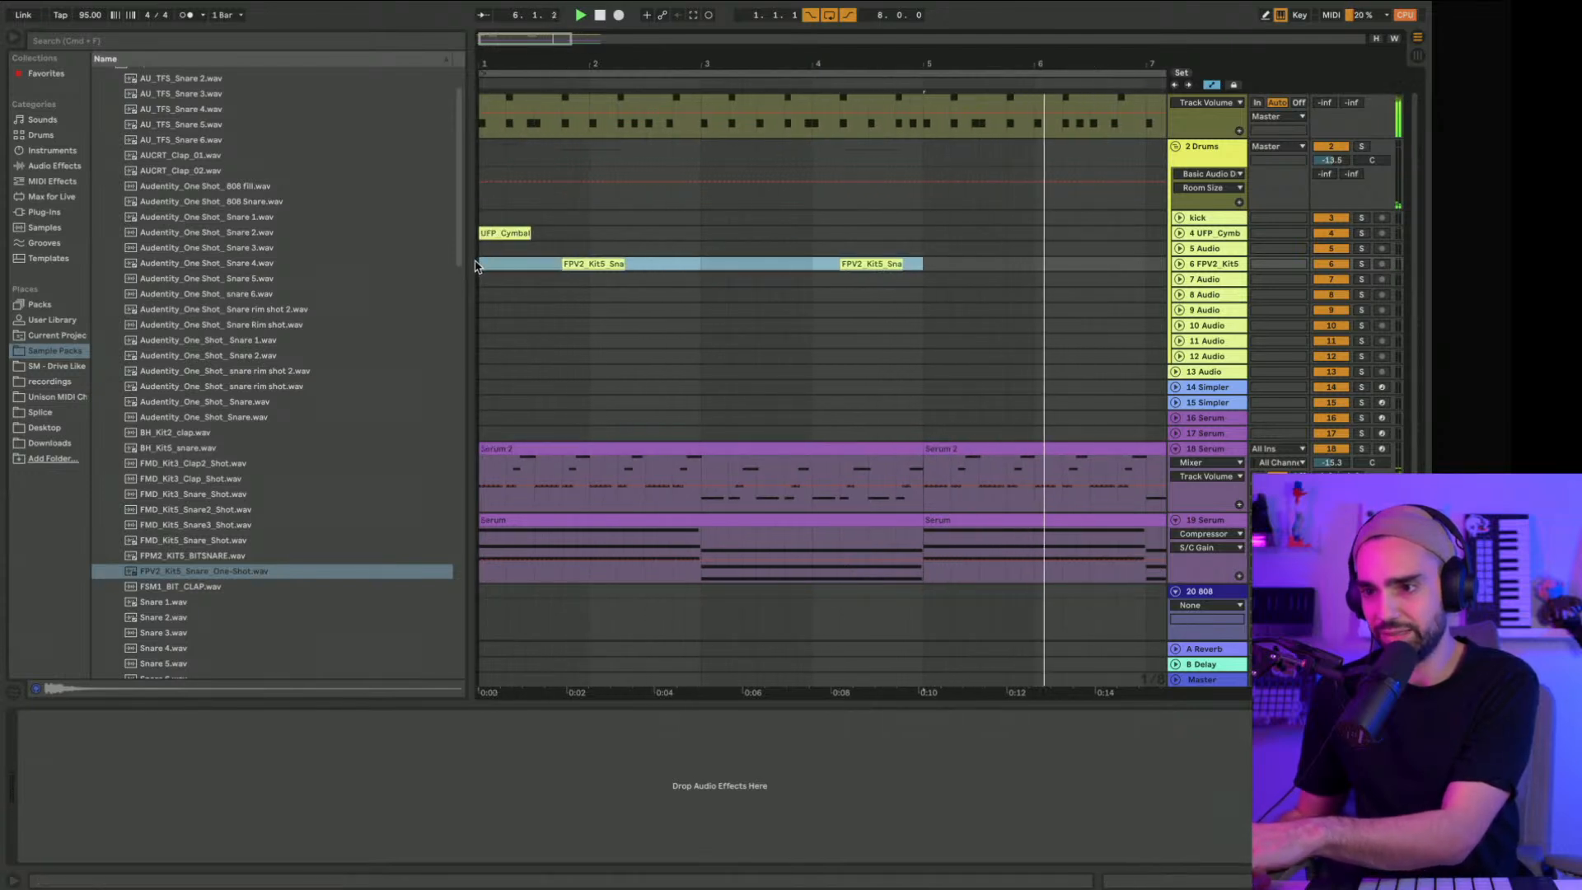
pyautogui.press('super+d')
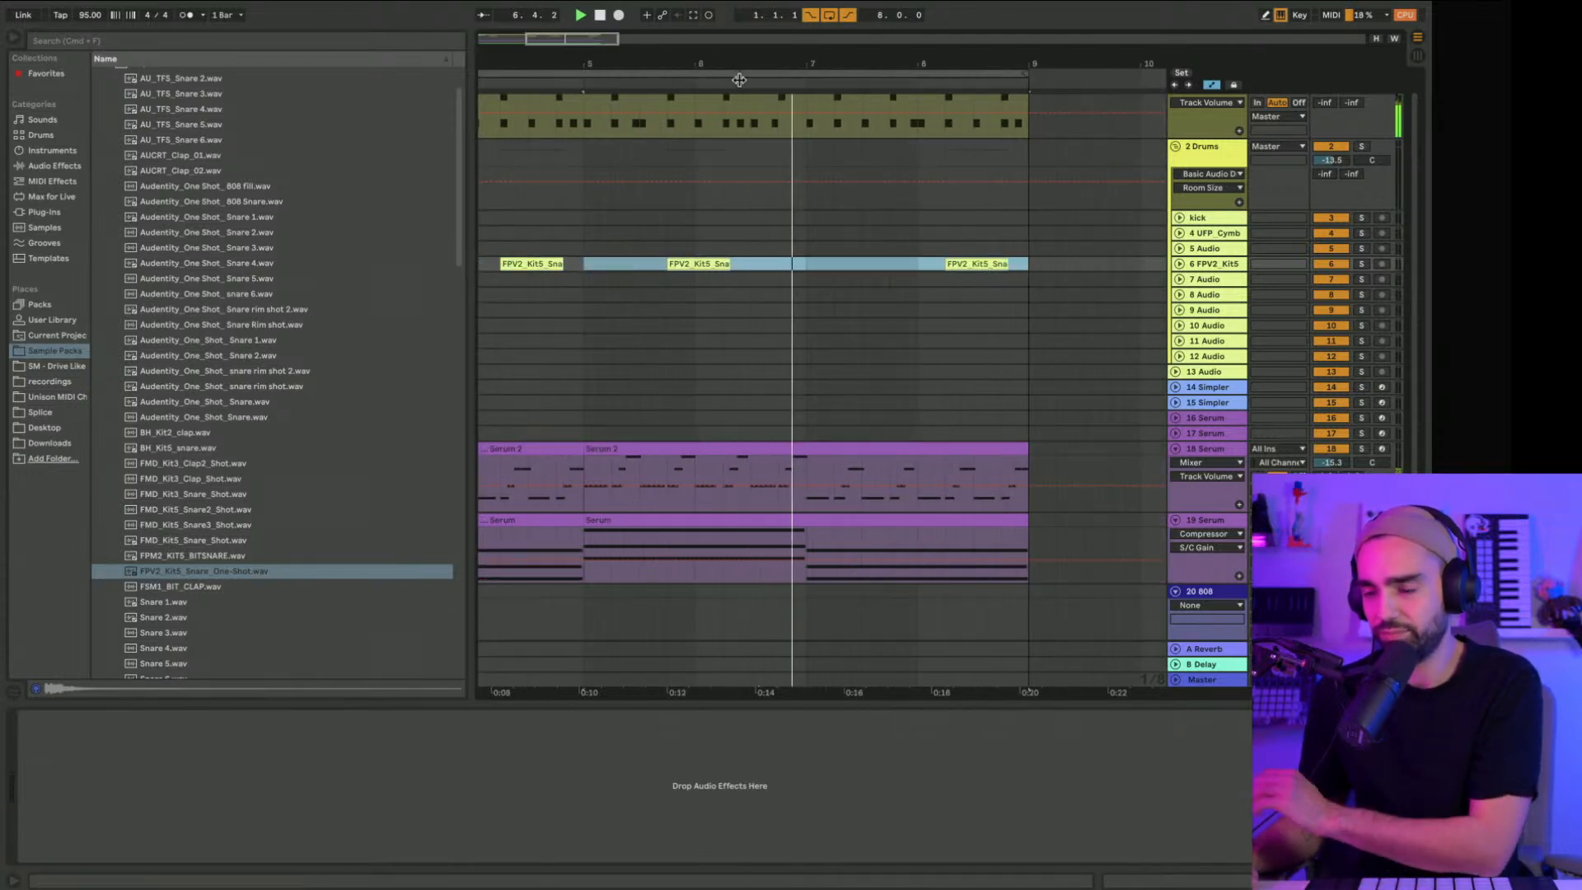
pyautogui.moveTo(699, 66); pyautogui.dragTo(827, 67)
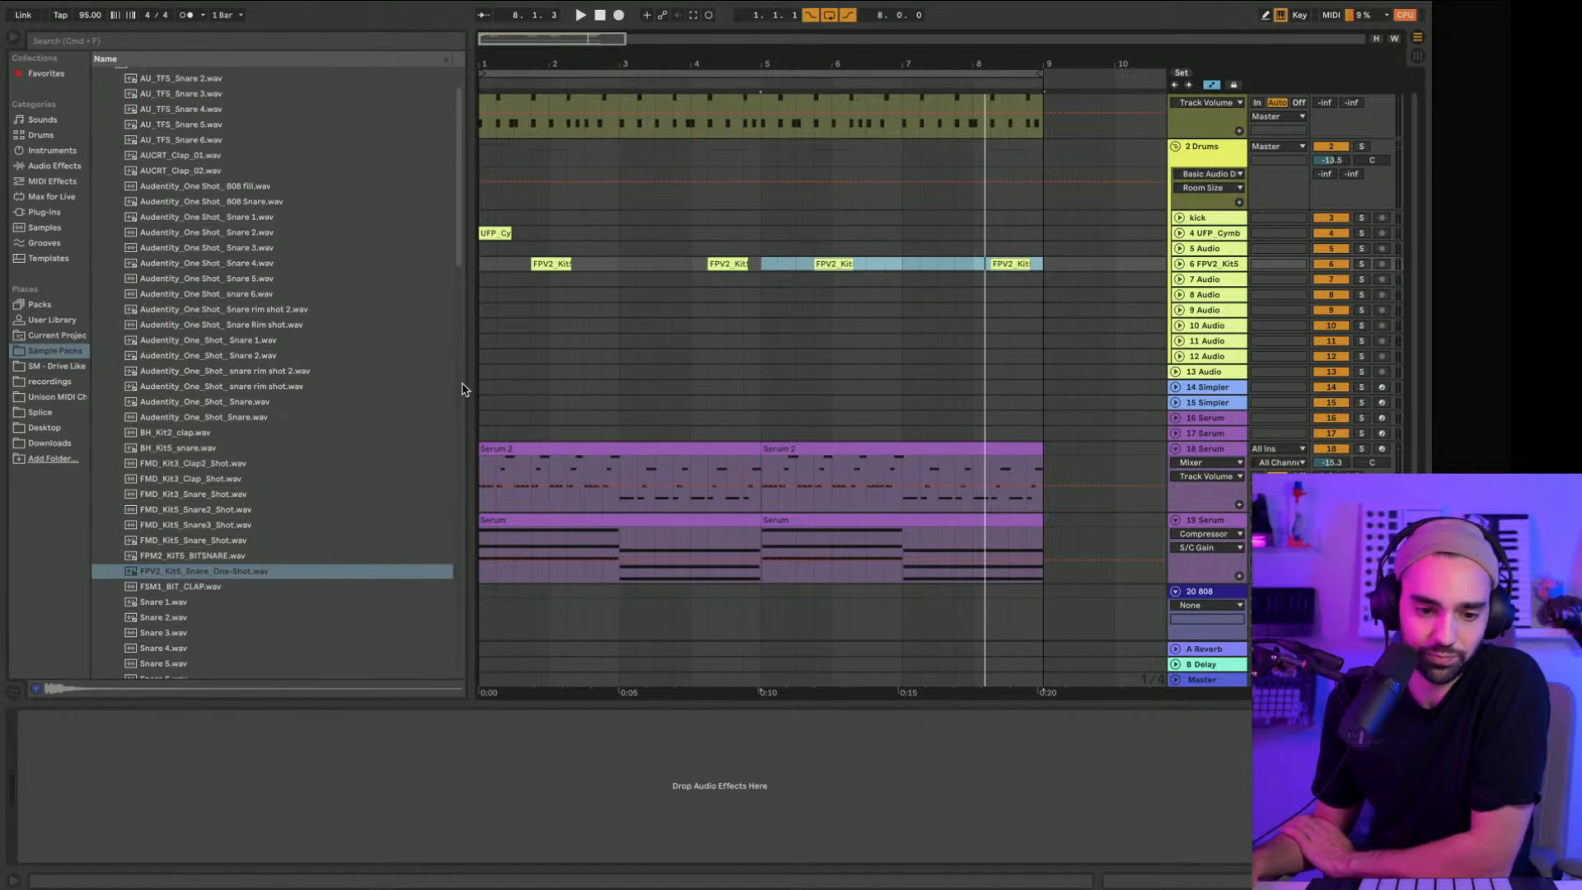
pyautogui.press('space')
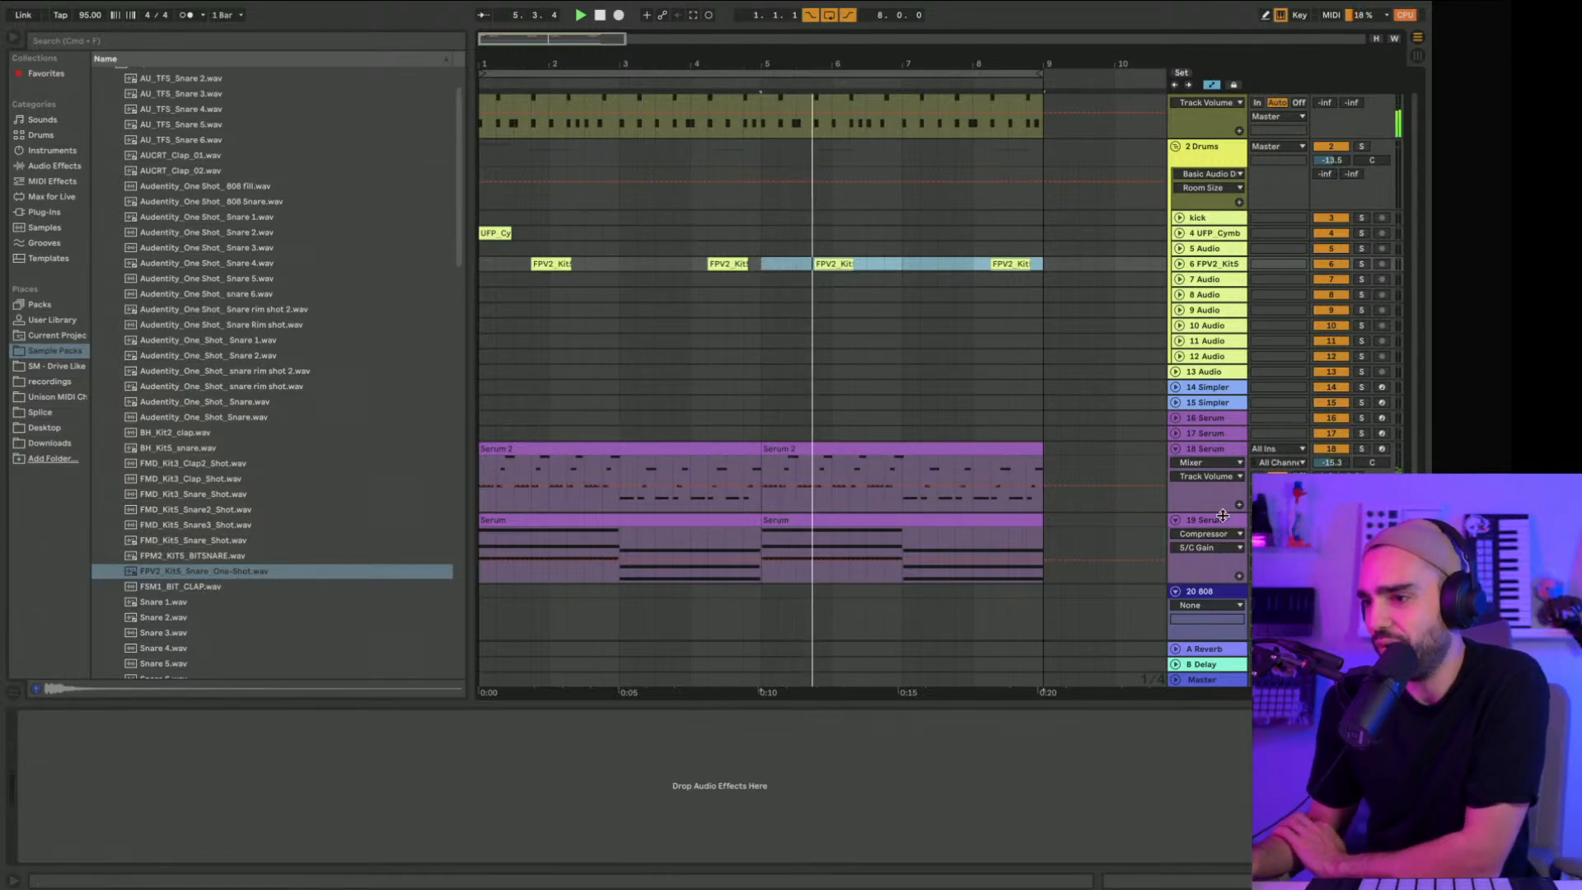
# Step: Solo the 18 Serum track and insert the Dumpster Fire plug-in between its Utility and Compressor
pyautogui.click(1211, 458)
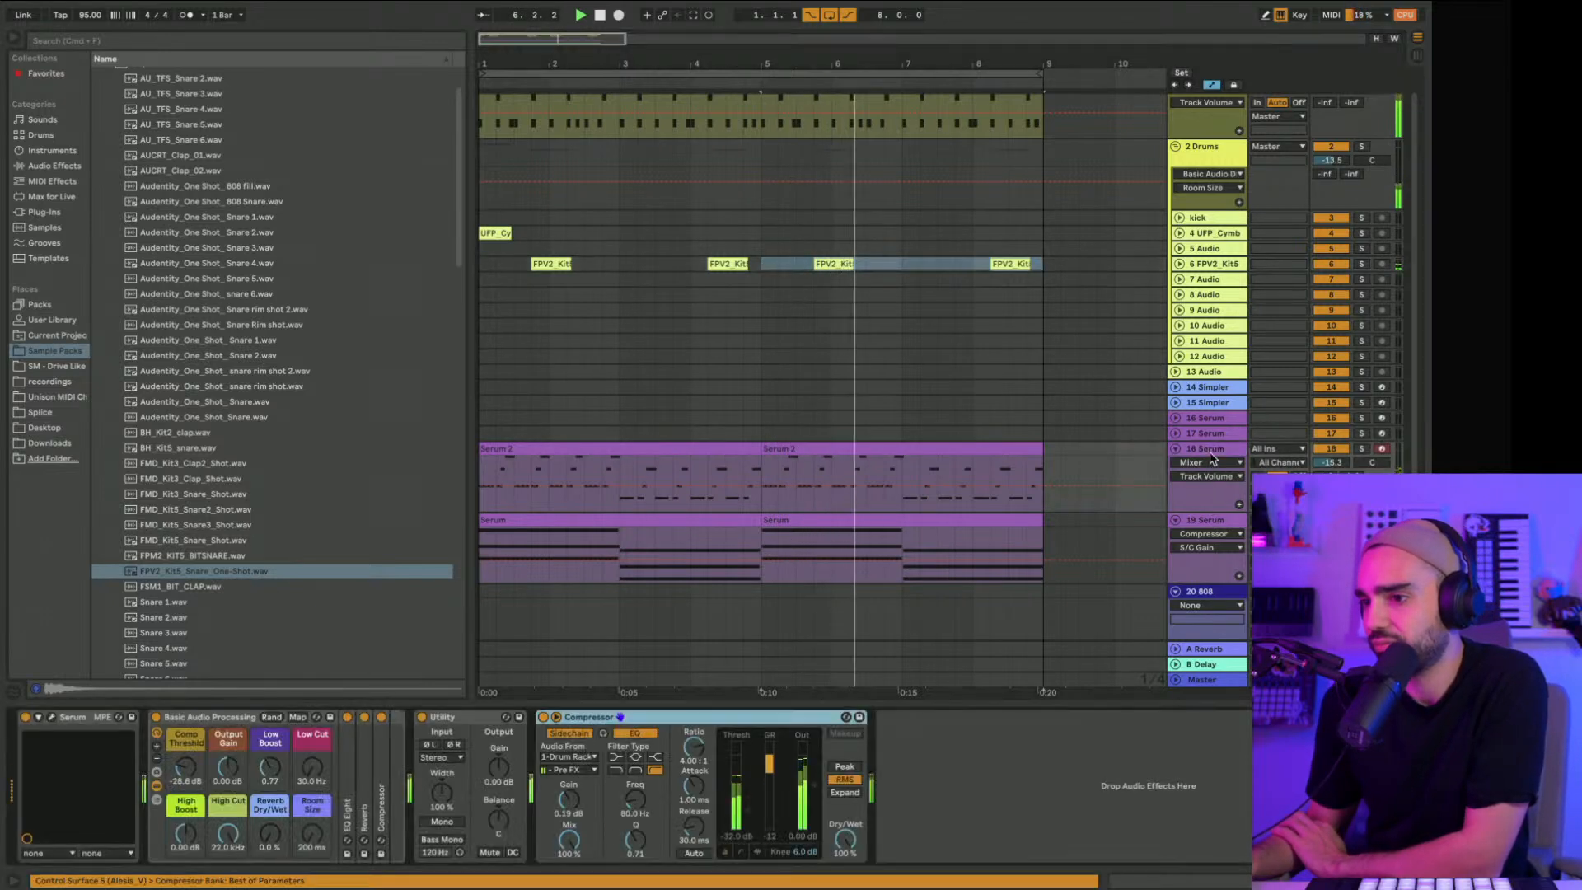
pyautogui.click(1362, 449)
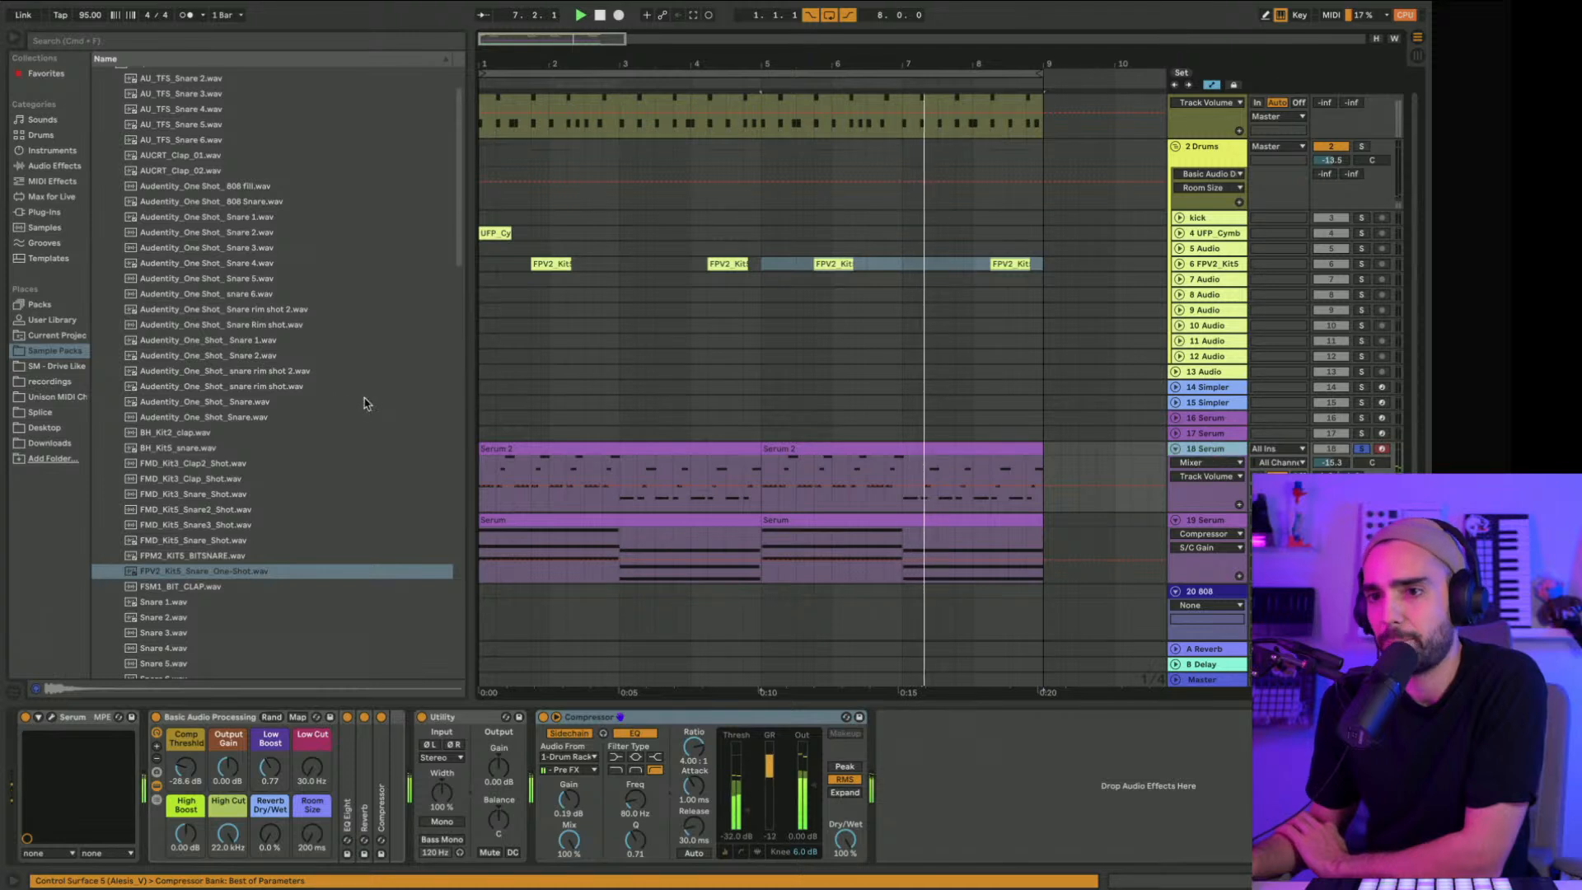
pyautogui.scroll(3, 336, 400)
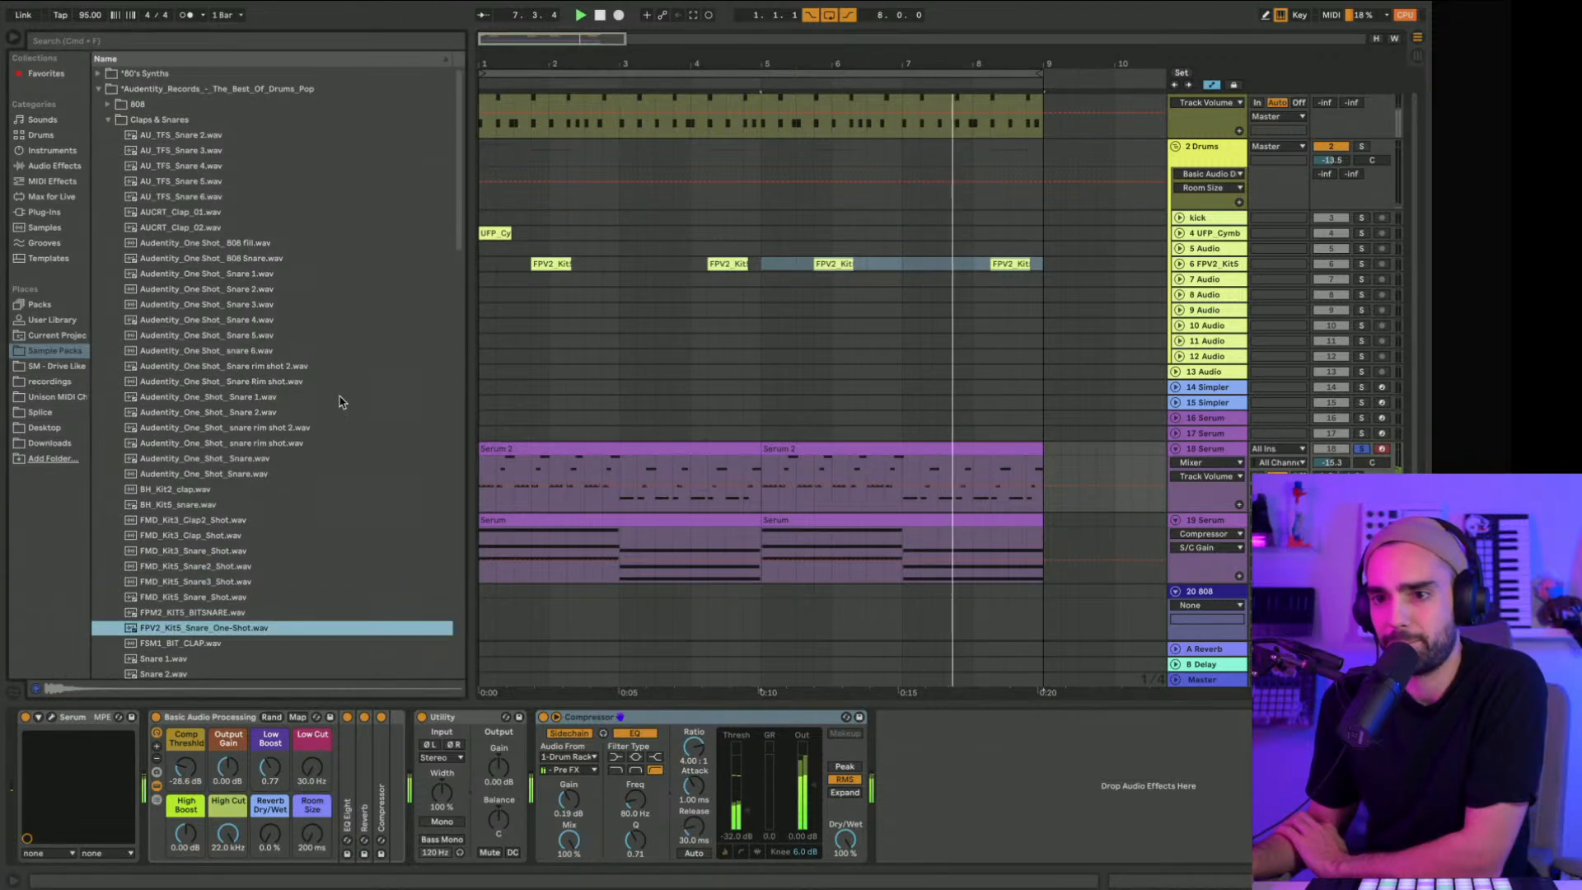
pyautogui.click(62, 170)
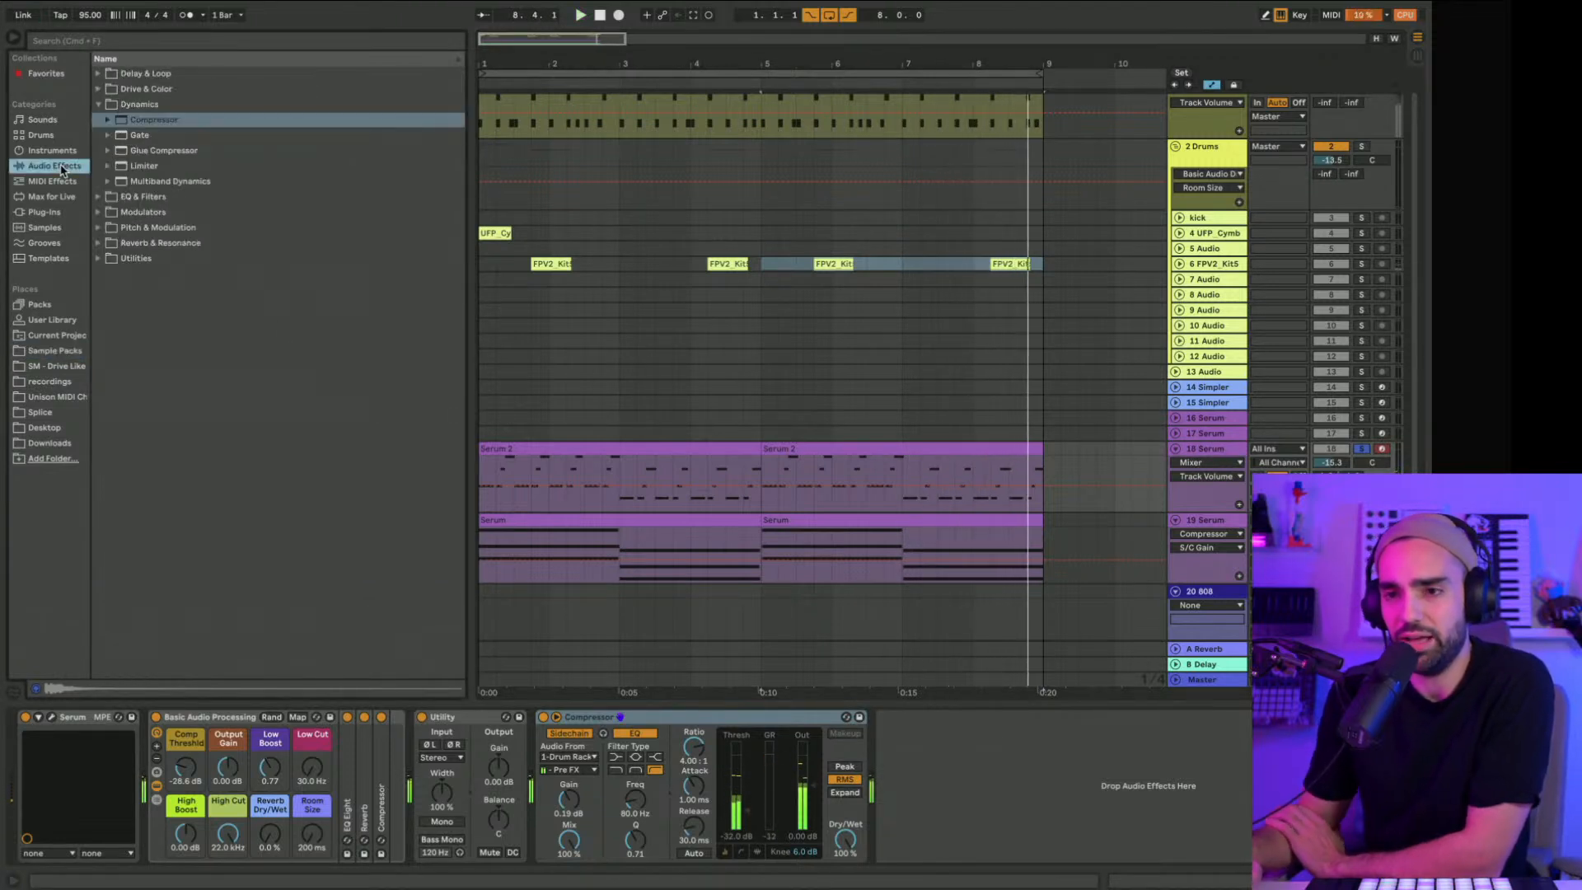
pyautogui.click(45, 214)
pyautogui.moveTo(136, 259); pyautogui.dragTo(739, 473)
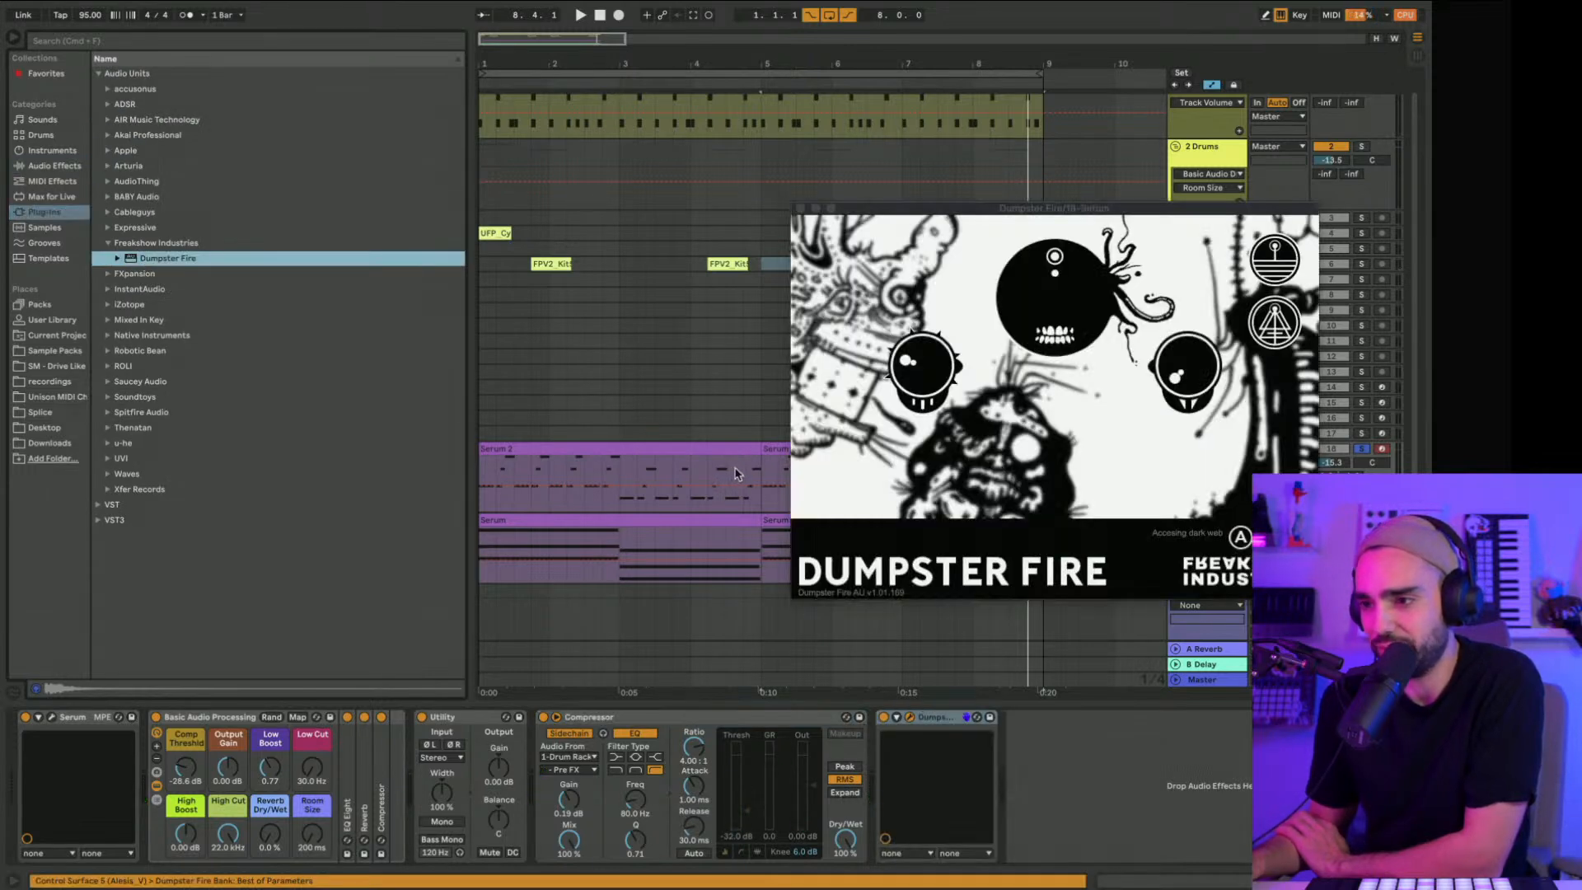
pyautogui.moveTo(930, 722); pyautogui.dragTo(576, 724)
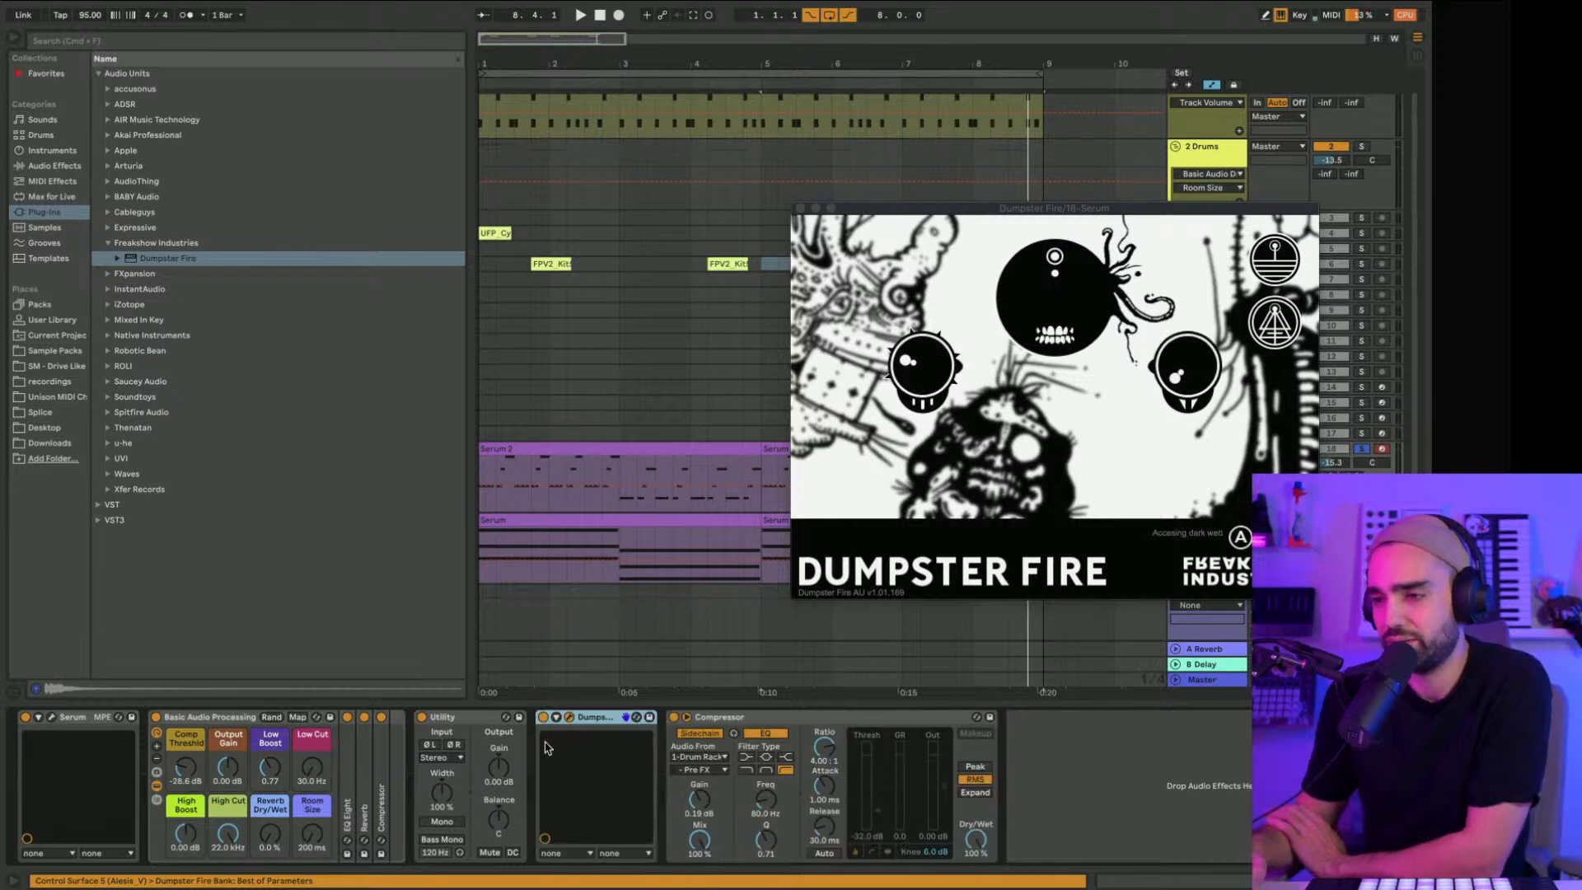
# Step: Adjust Dumpster Fire while the soloed 18 Serum track plays, unsolo the track and close the plug-in window
pyautogui.press('space')
pyautogui.click(1187, 371)
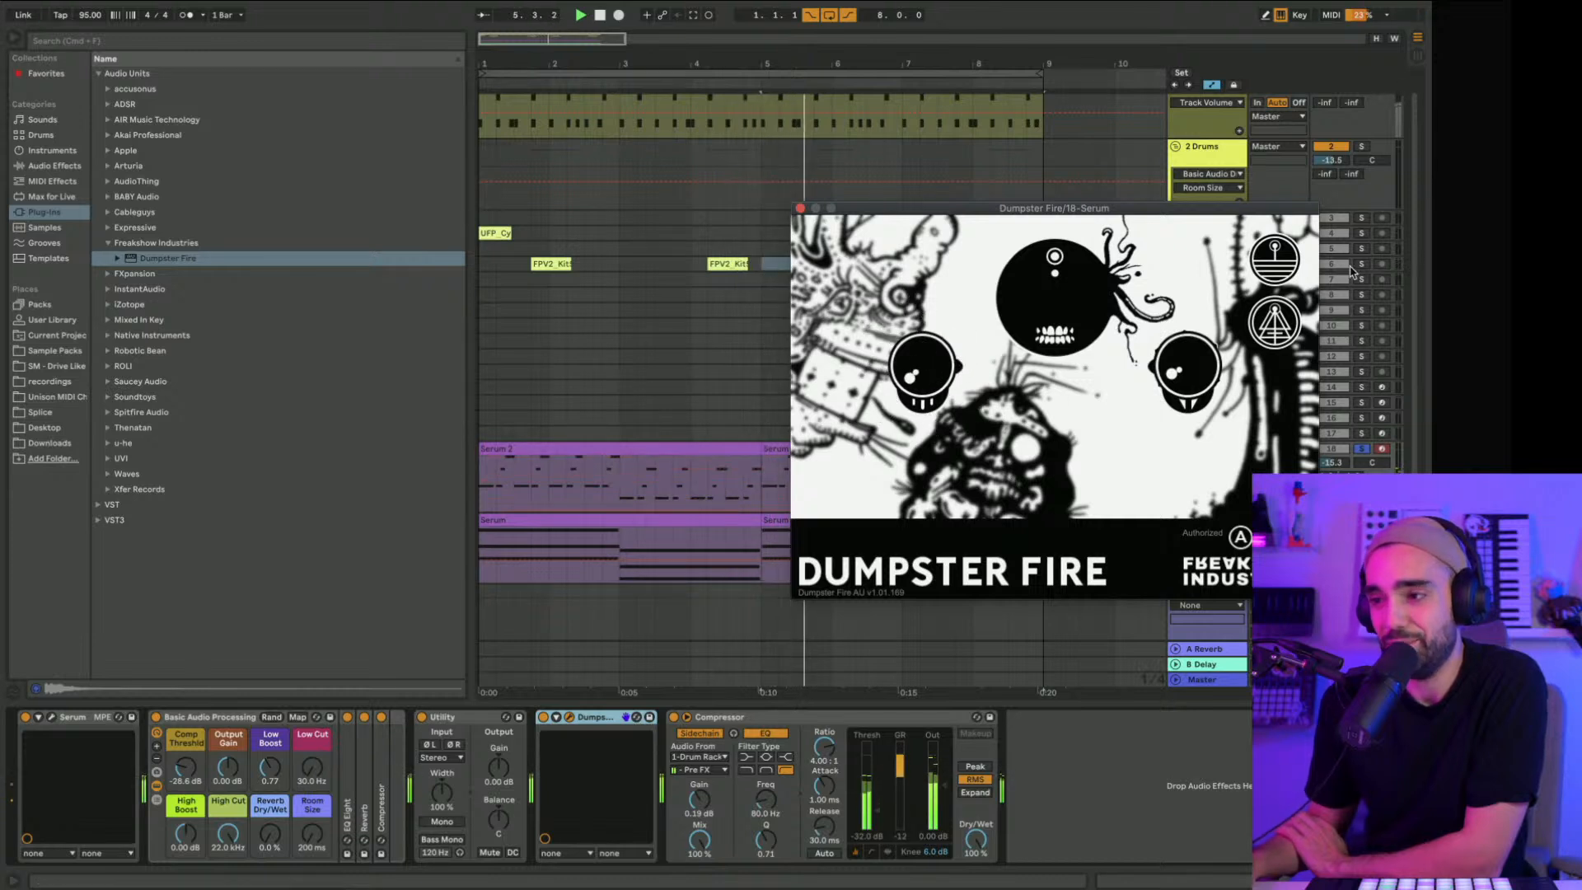
pyautogui.click(1367, 453)
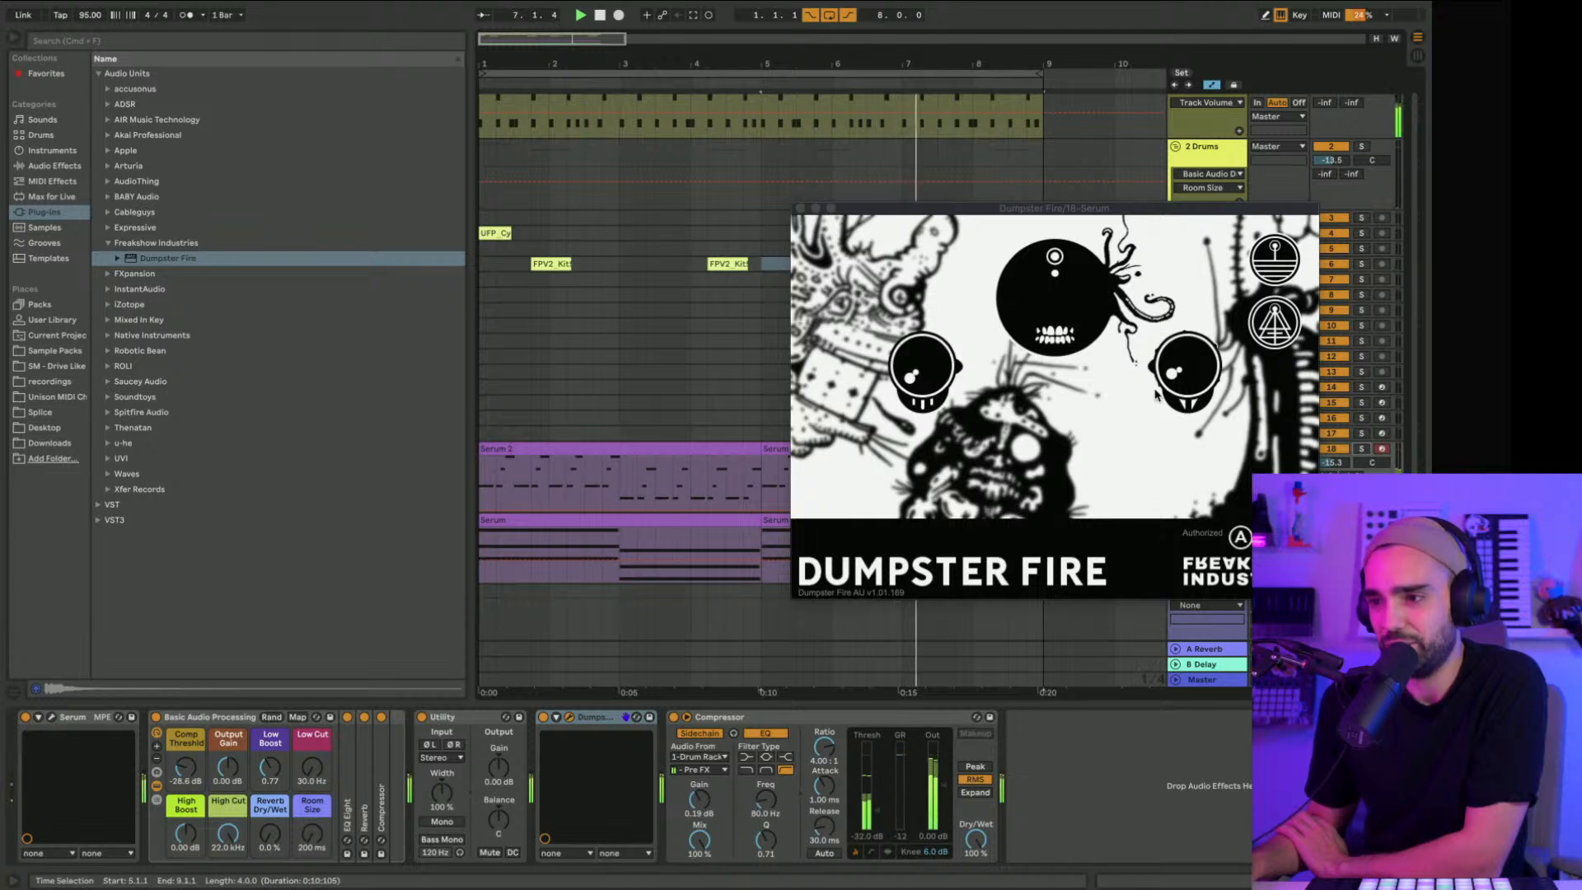
pyautogui.click(800, 210)
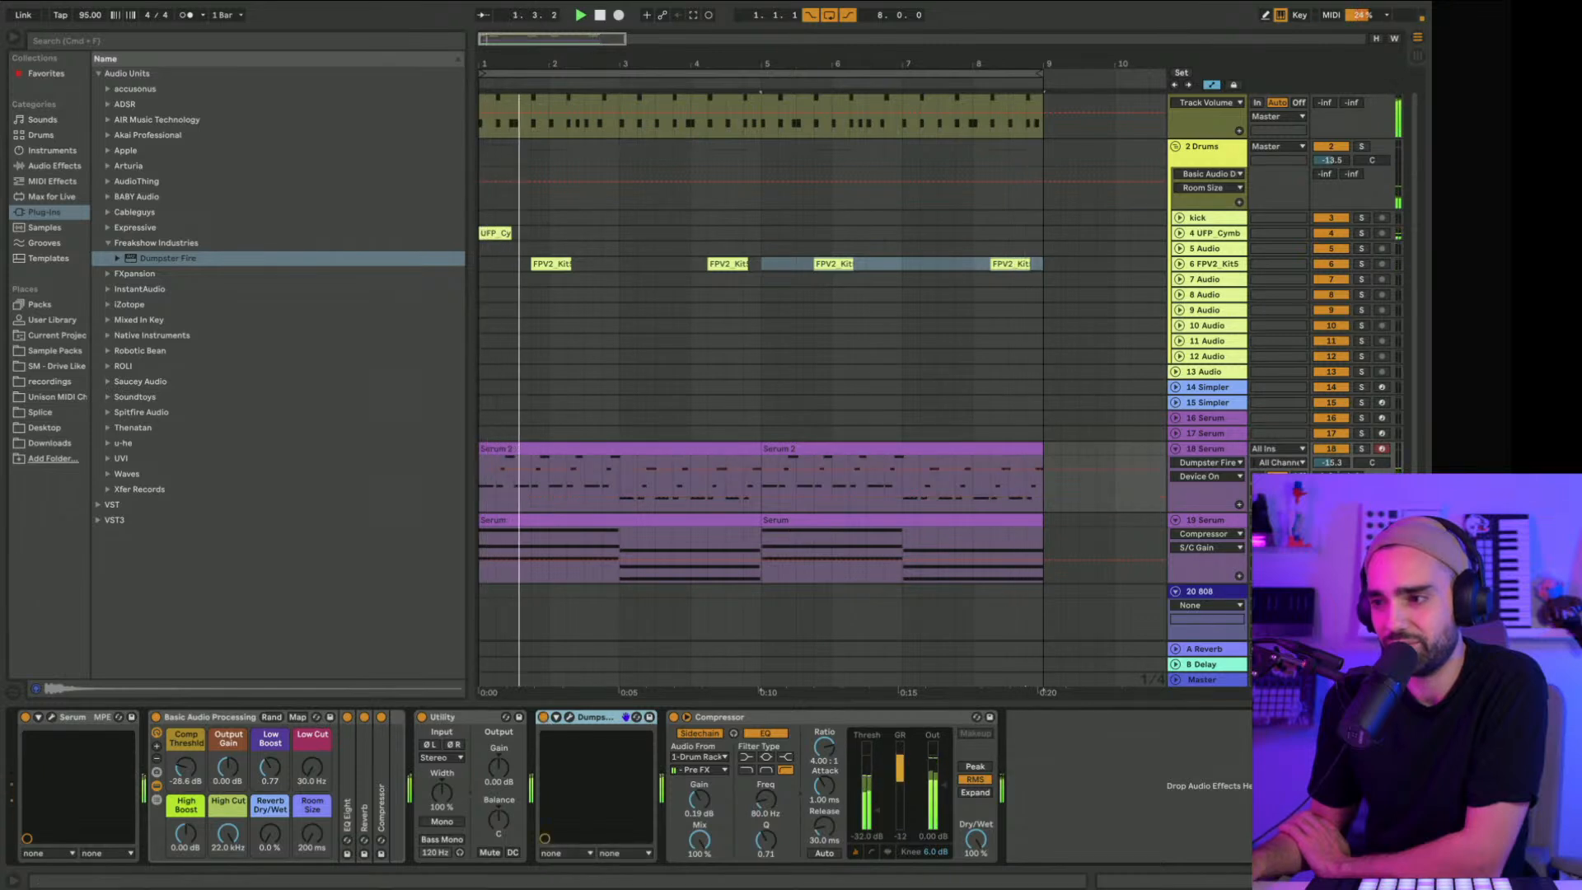
# Step: Set the 18 Serum track's volume to -16.6 dB while the full loop plays
pyautogui.moveTo(1333, 463); pyautogui.dragTo(1335, 472)
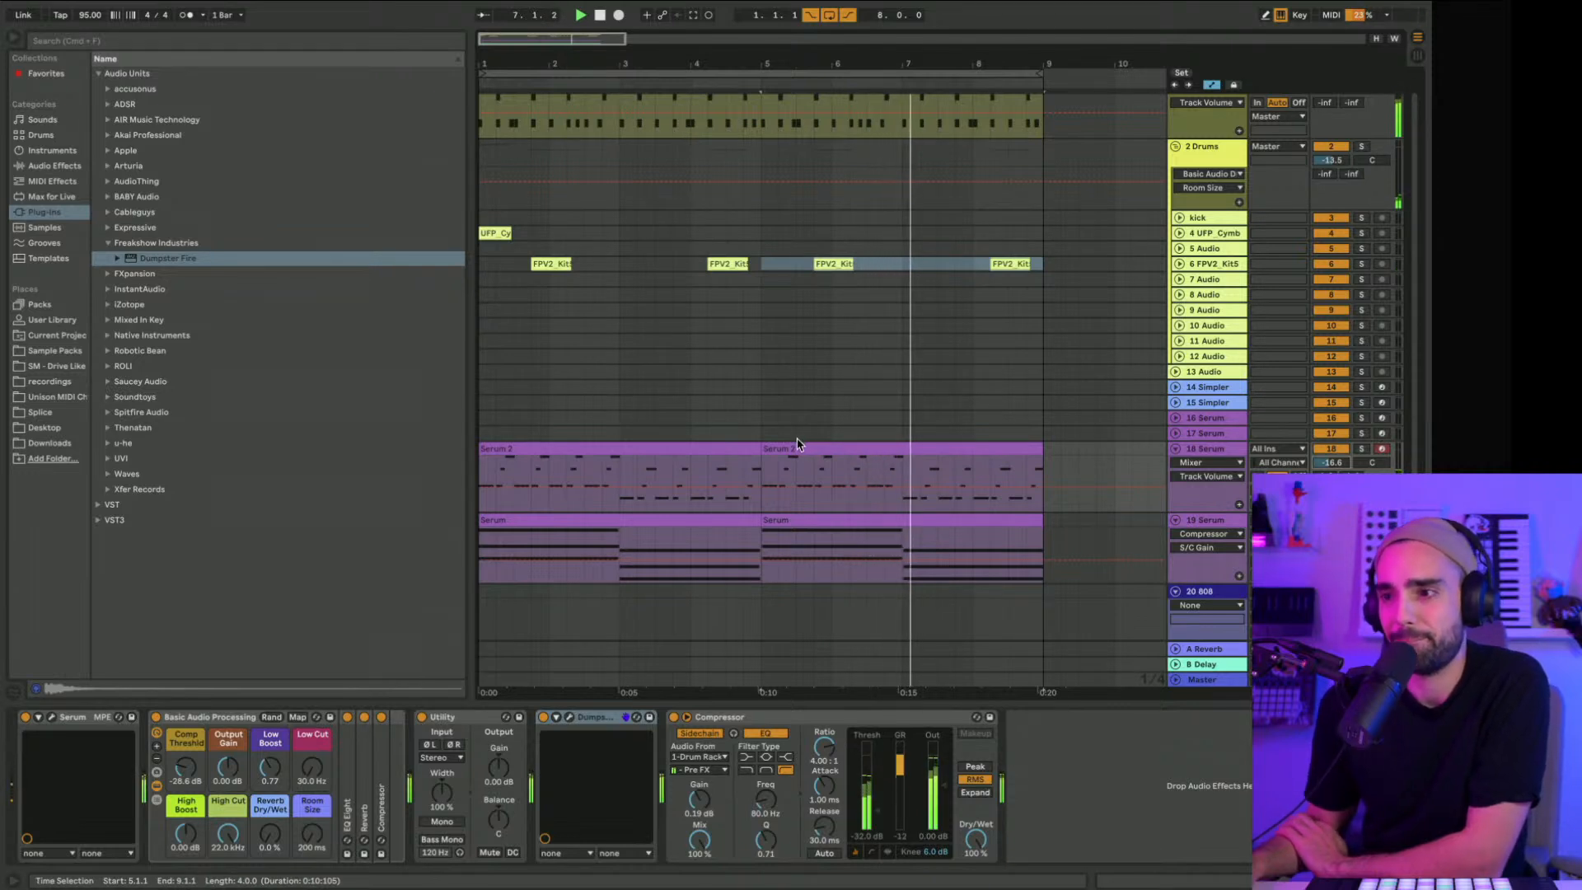
pyautogui.scroll(1, 795, 445)
pyautogui.scroll(1, 795, 445)
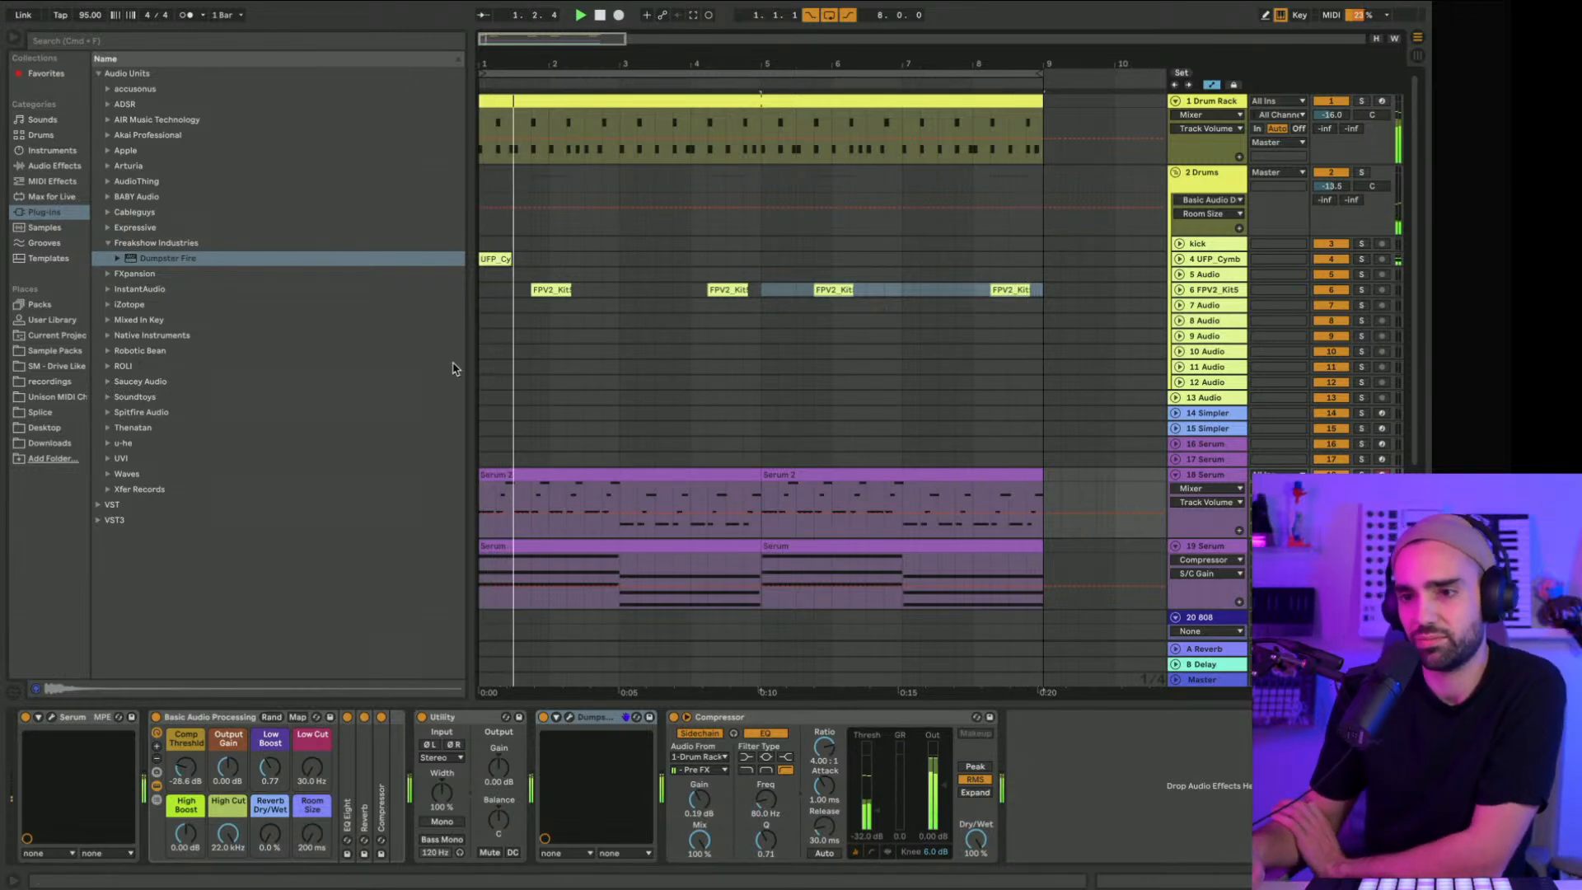
# Step: Return to the Sample Packs and audition more one-shots in the Claps & Snares folder, including UFP_Clap_&_Snare_4.wav
pyautogui.click(50, 324)
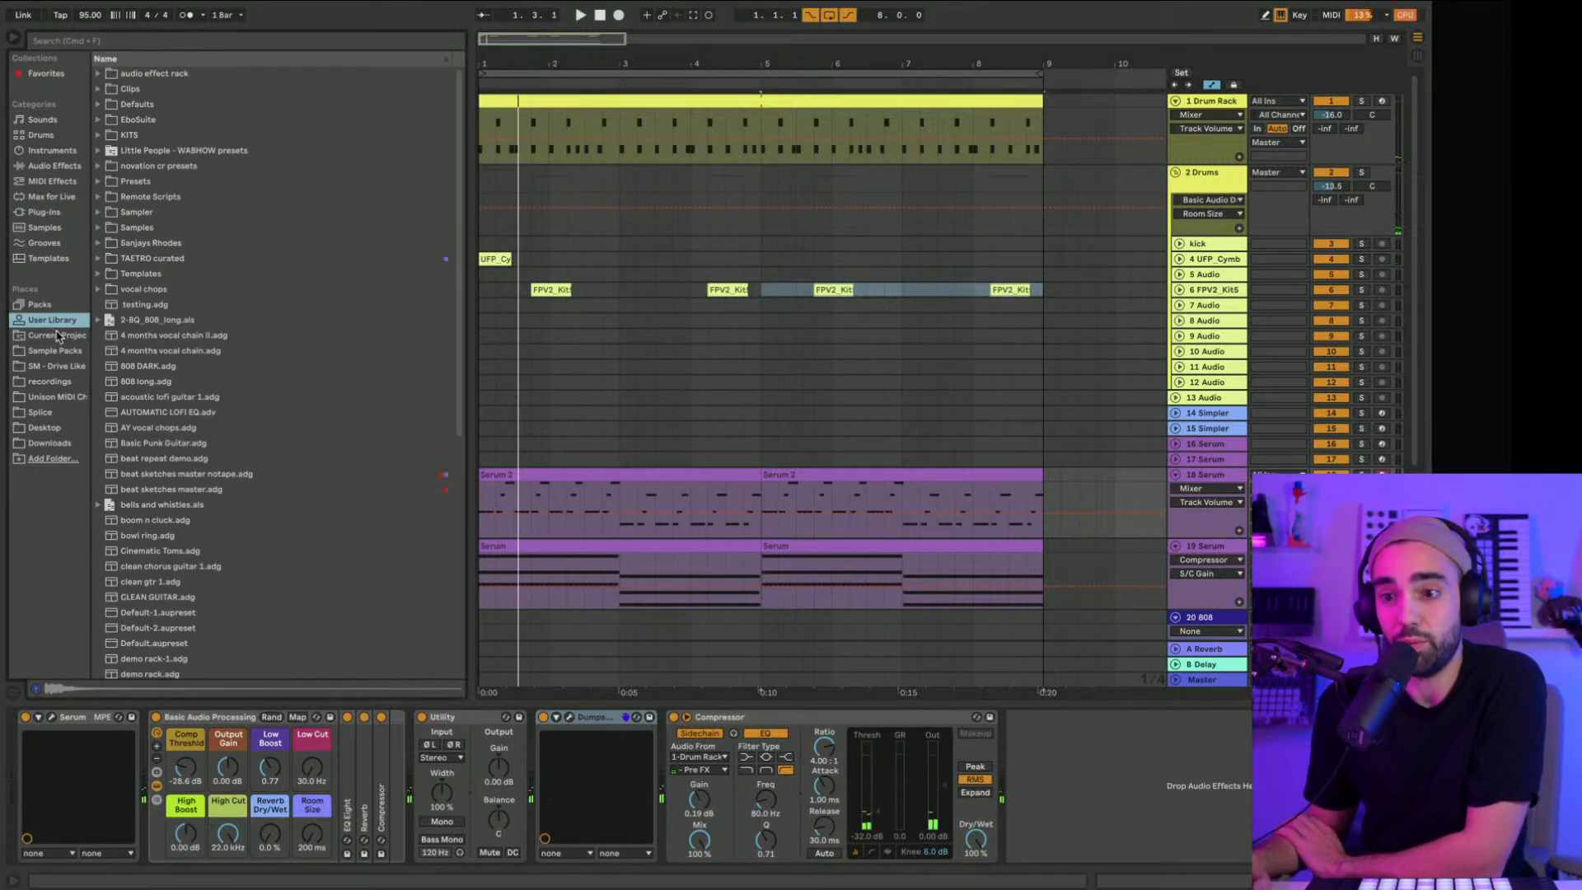
pyautogui.click(49, 351)
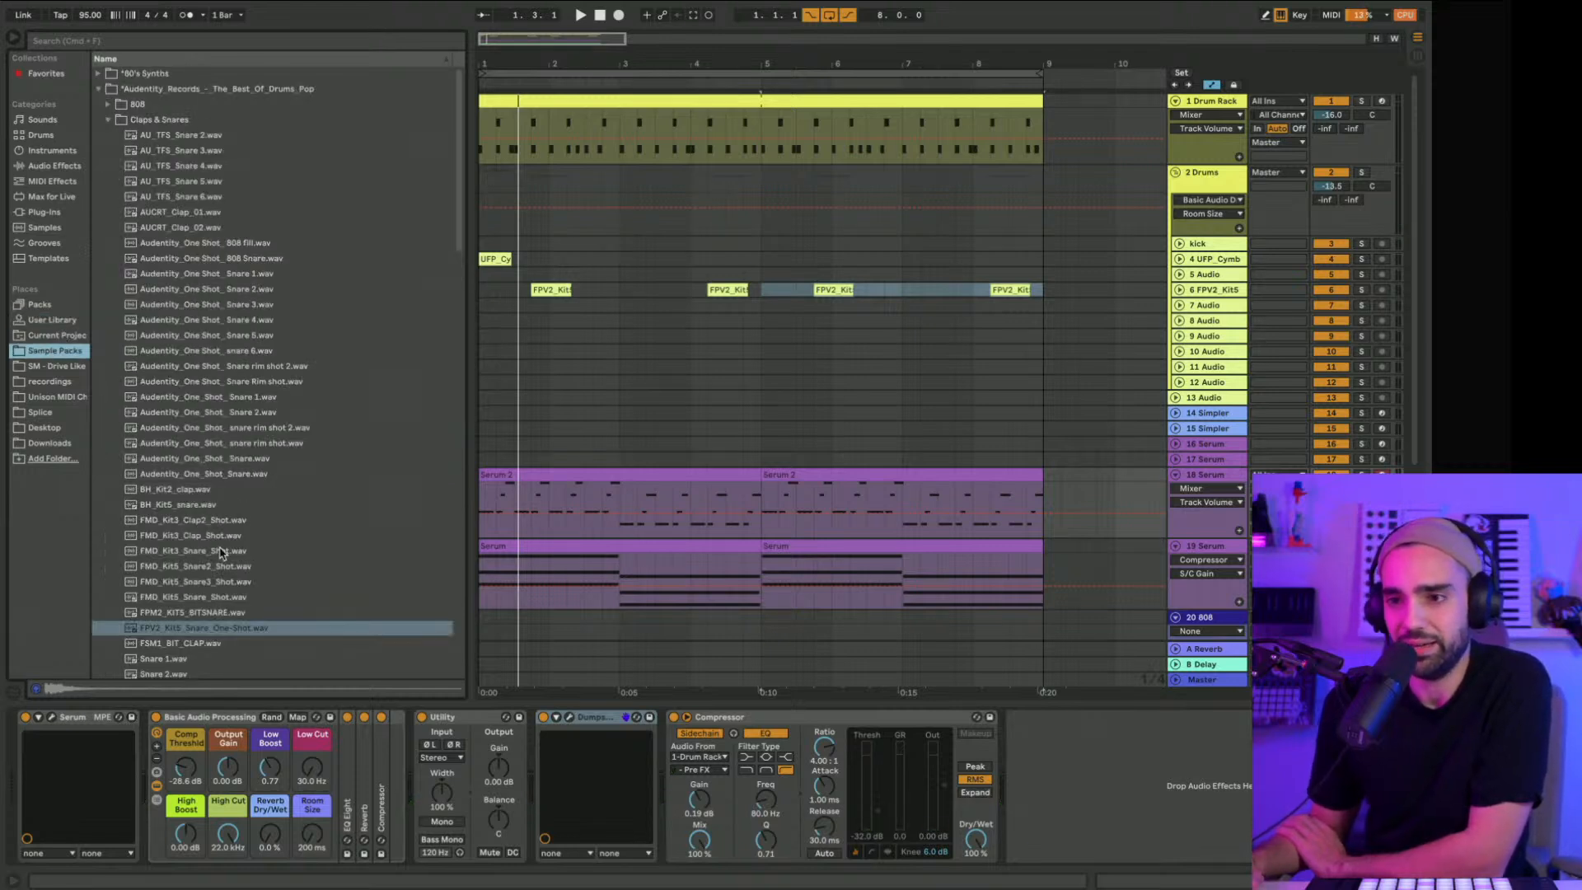
pyautogui.scroll(-5, 210, 288)
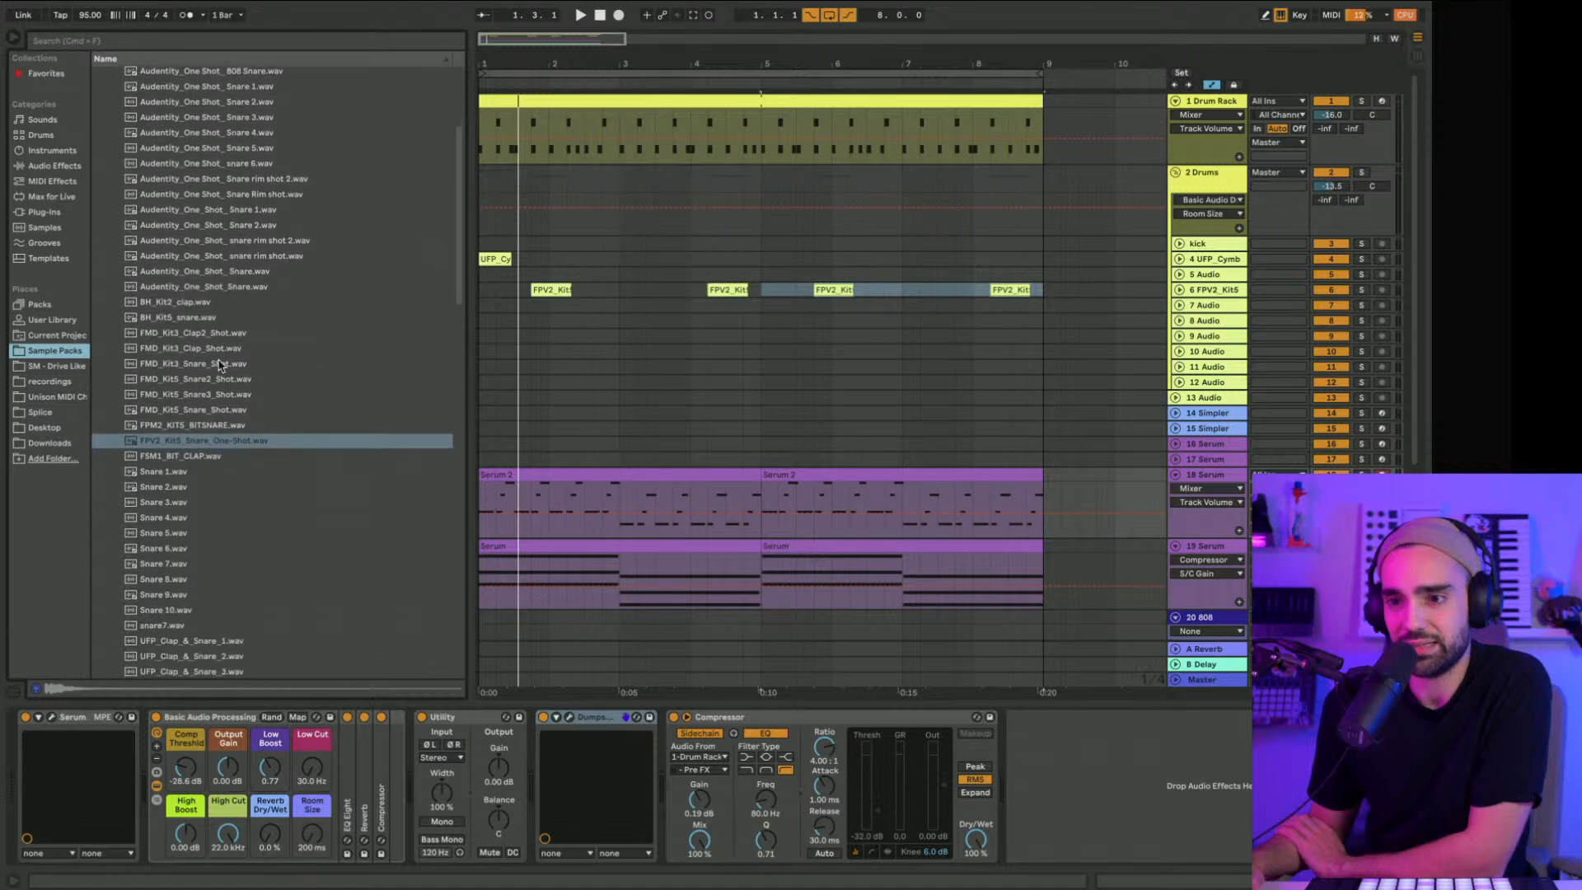
pyautogui.press('Up')
pyautogui.press('Up')
pyautogui.press('Up')
pyautogui.press('Up')
pyautogui.press('Up')
pyautogui.press('Up')
pyautogui.press('Up')
pyautogui.press('Up')
pyautogui.scroll(-2, 197, 352)
pyautogui.click(198, 621)
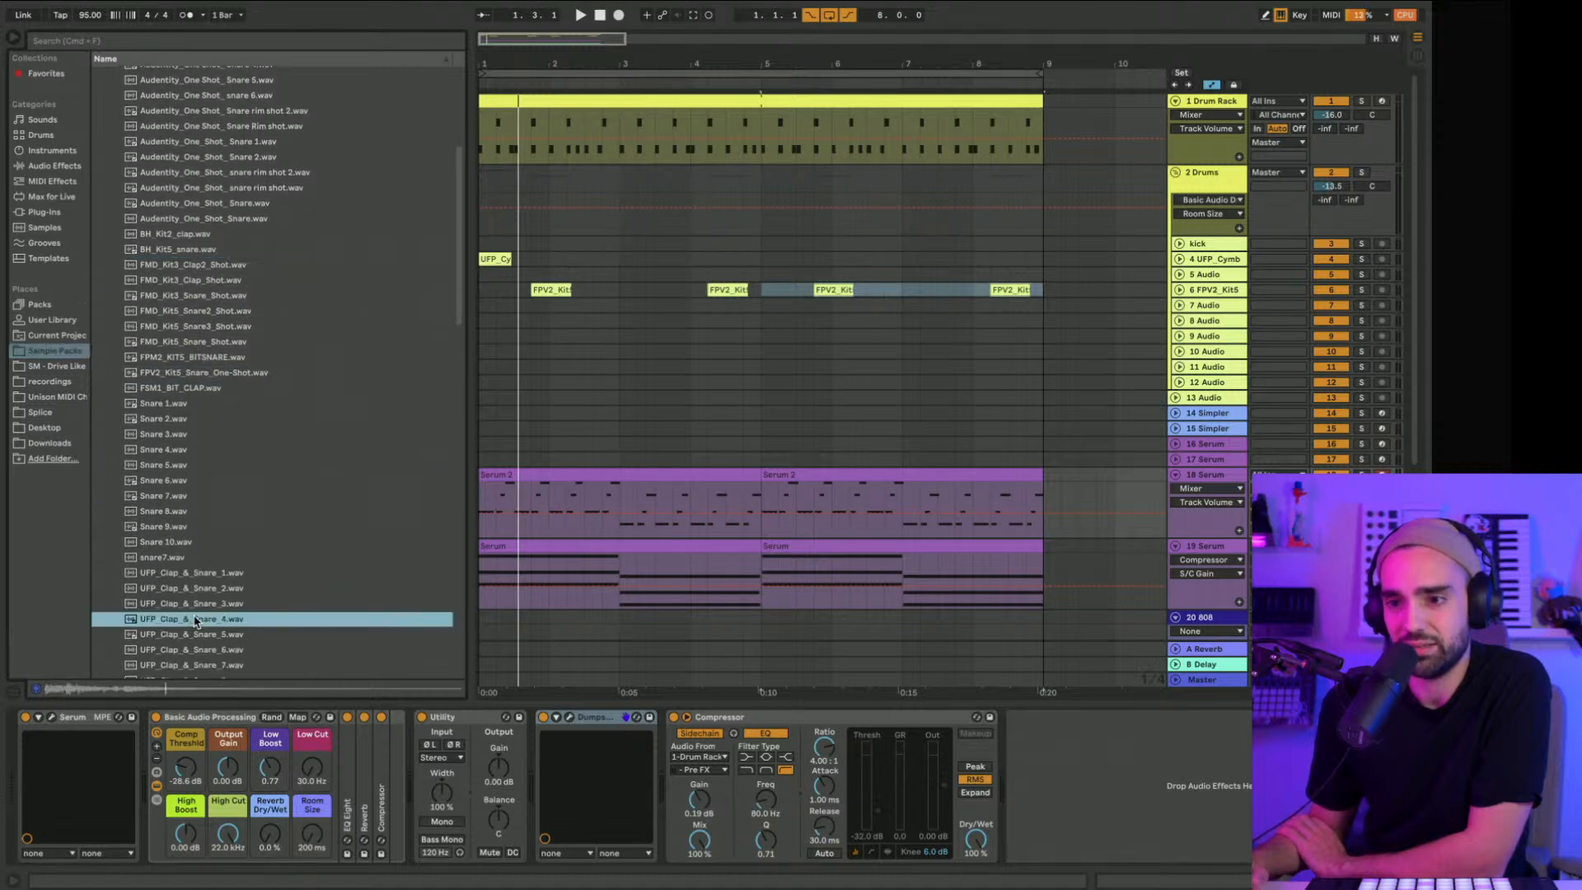
# Step: Audition hi-hat one-shots in the Hats folder, including LFS_Hi_Hat_04.wav and the VPA_Kit 5 hi-hat one-shot
pyautogui.scroll(-15, 200, 536)
pyautogui.click(109, 269)
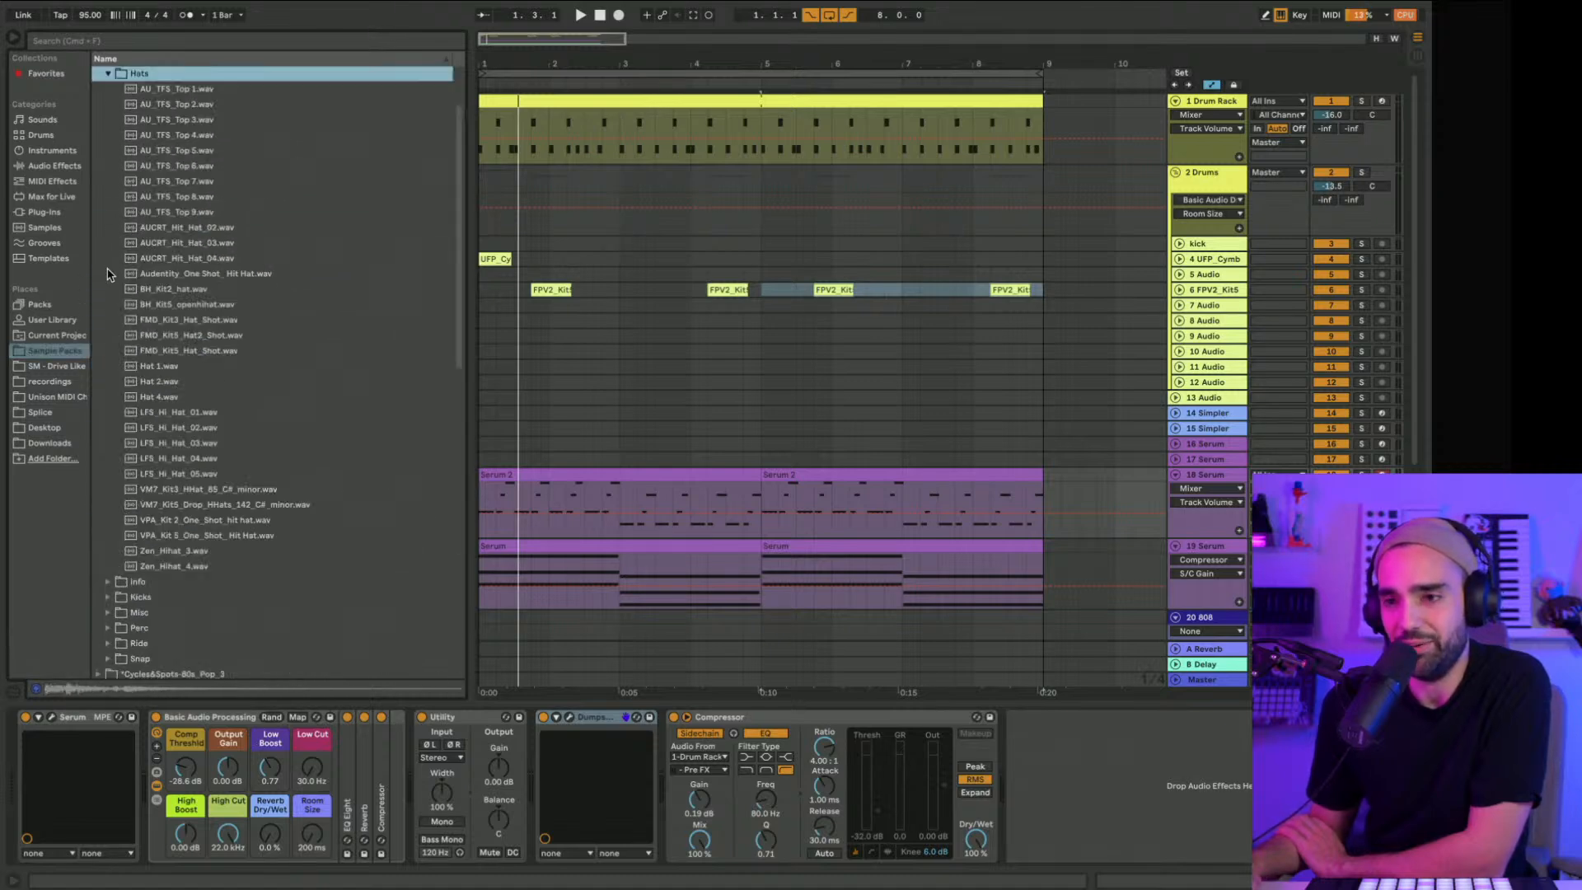
pyautogui.click(173, 243)
pyautogui.click(174, 181)
pyautogui.click(178, 458)
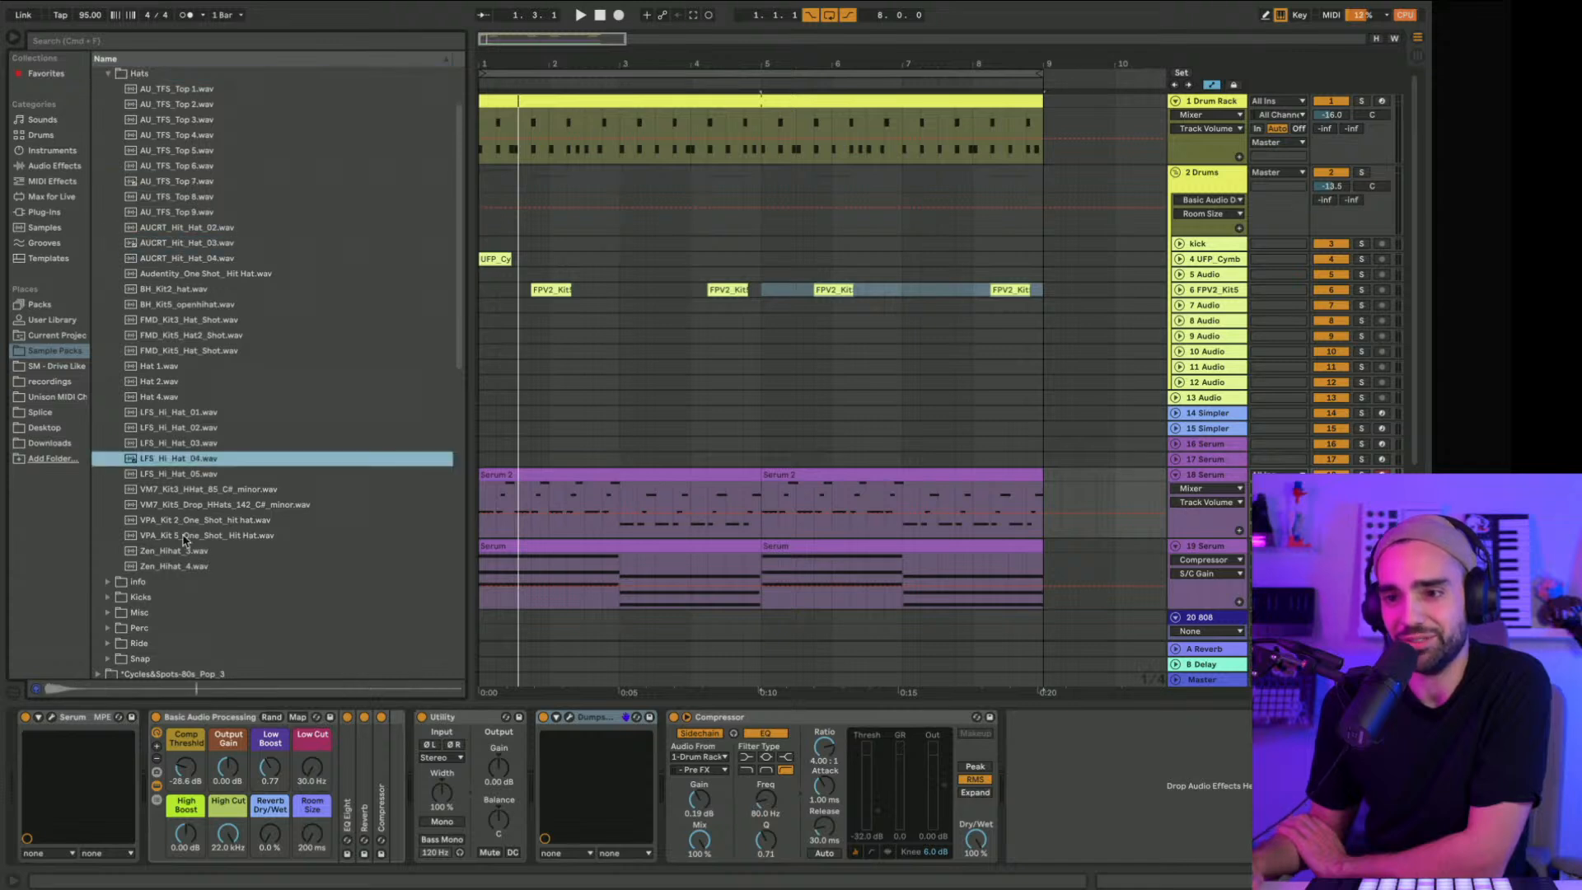
pyautogui.click(184, 536)
pyautogui.scroll(-3, 184, 541)
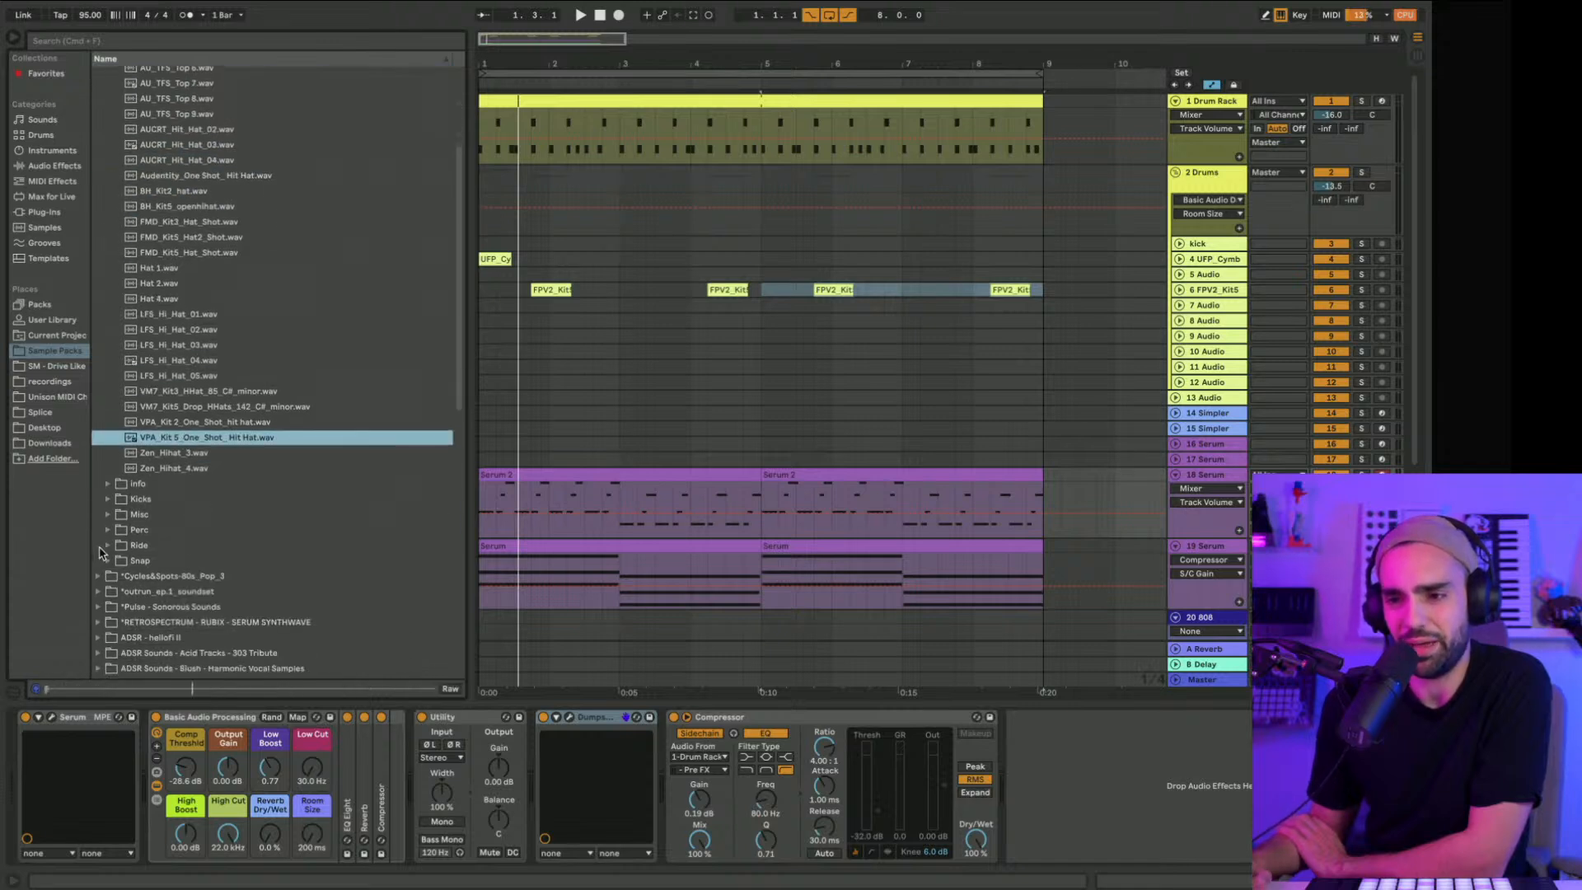
pyautogui.scroll(5, 164, 444)
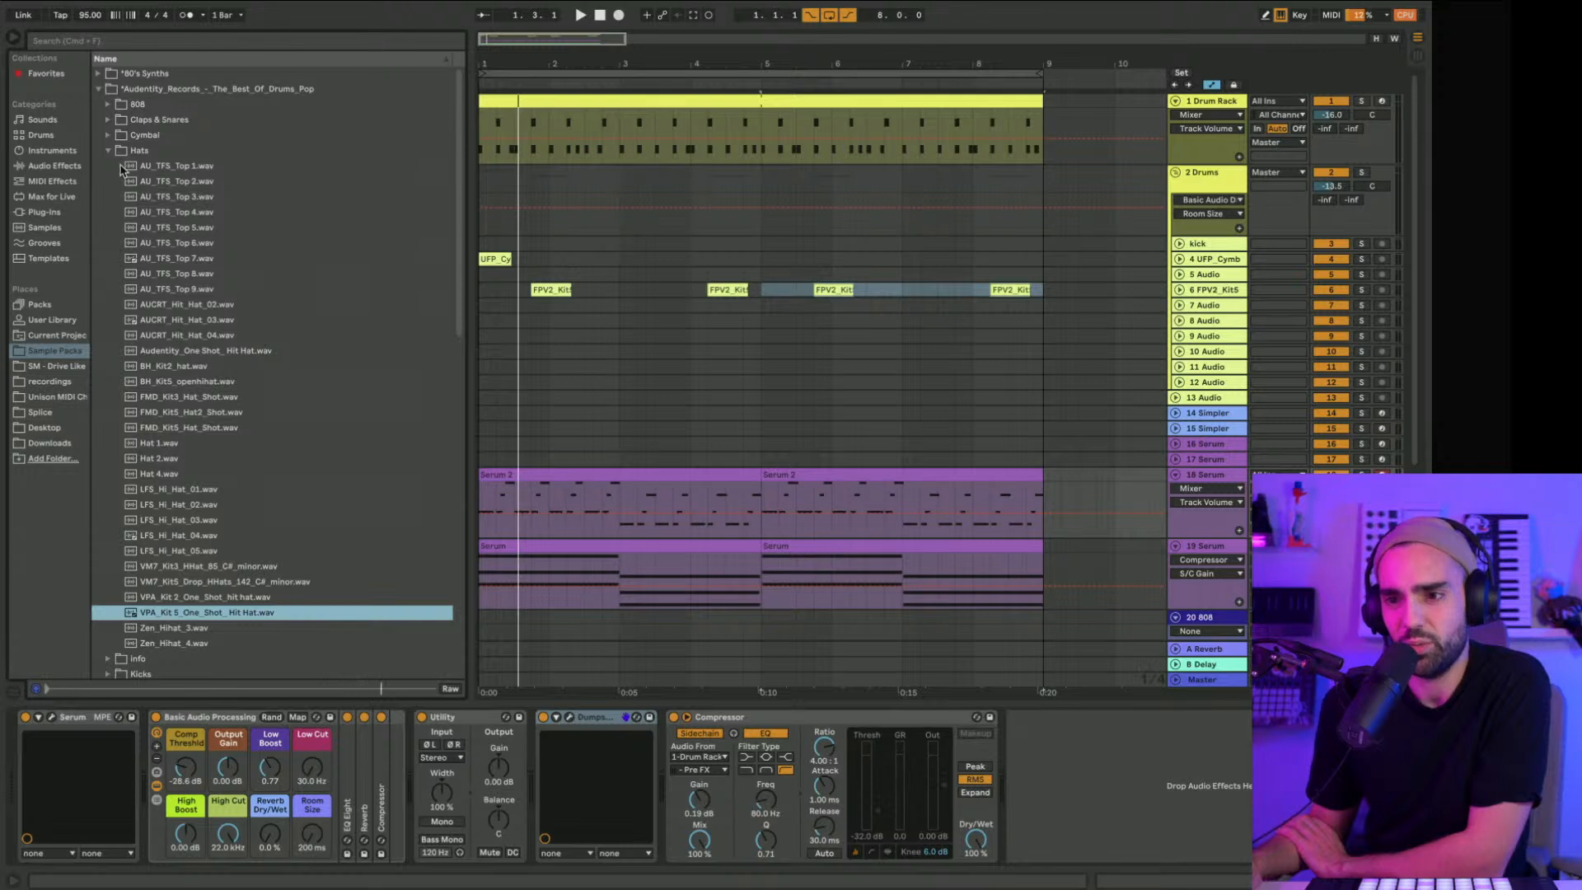
# Step: Audition the one-shots in the Cymbal folder, including UFP_Cymbal_5.wav, UFP_Cymbal_11.wav, UFP_Cymbal_1.wav and UFP_Cymbal_2.wav
pyautogui.click(110, 136)
pyautogui.click(160, 183)
pyautogui.click(165, 215)
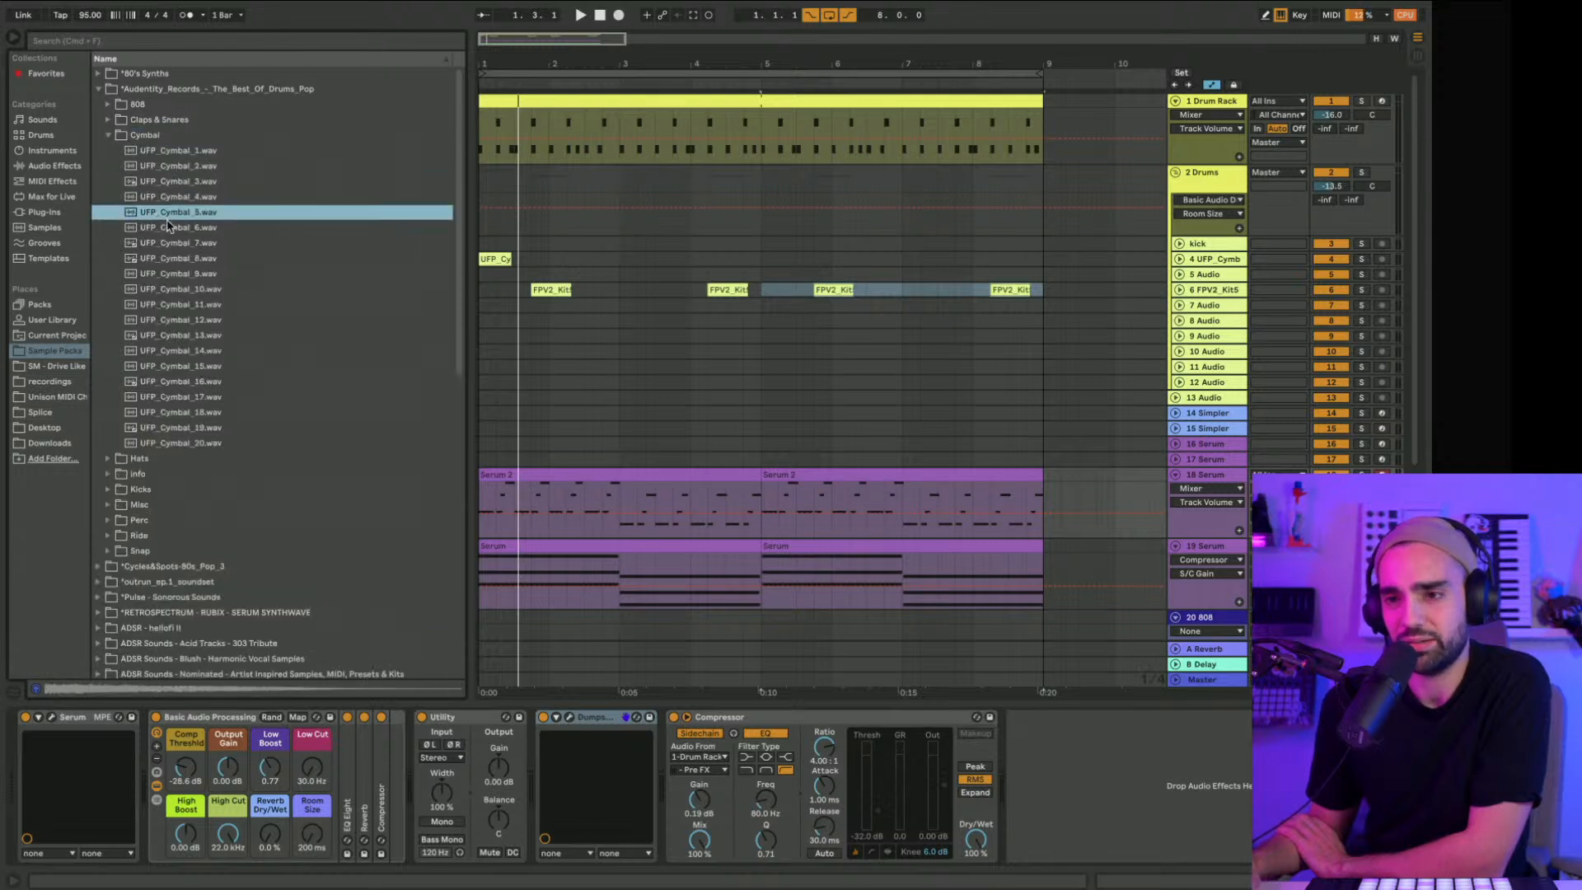
pyautogui.click(179, 354)
pyautogui.click(186, 412)
pyautogui.click(187, 306)
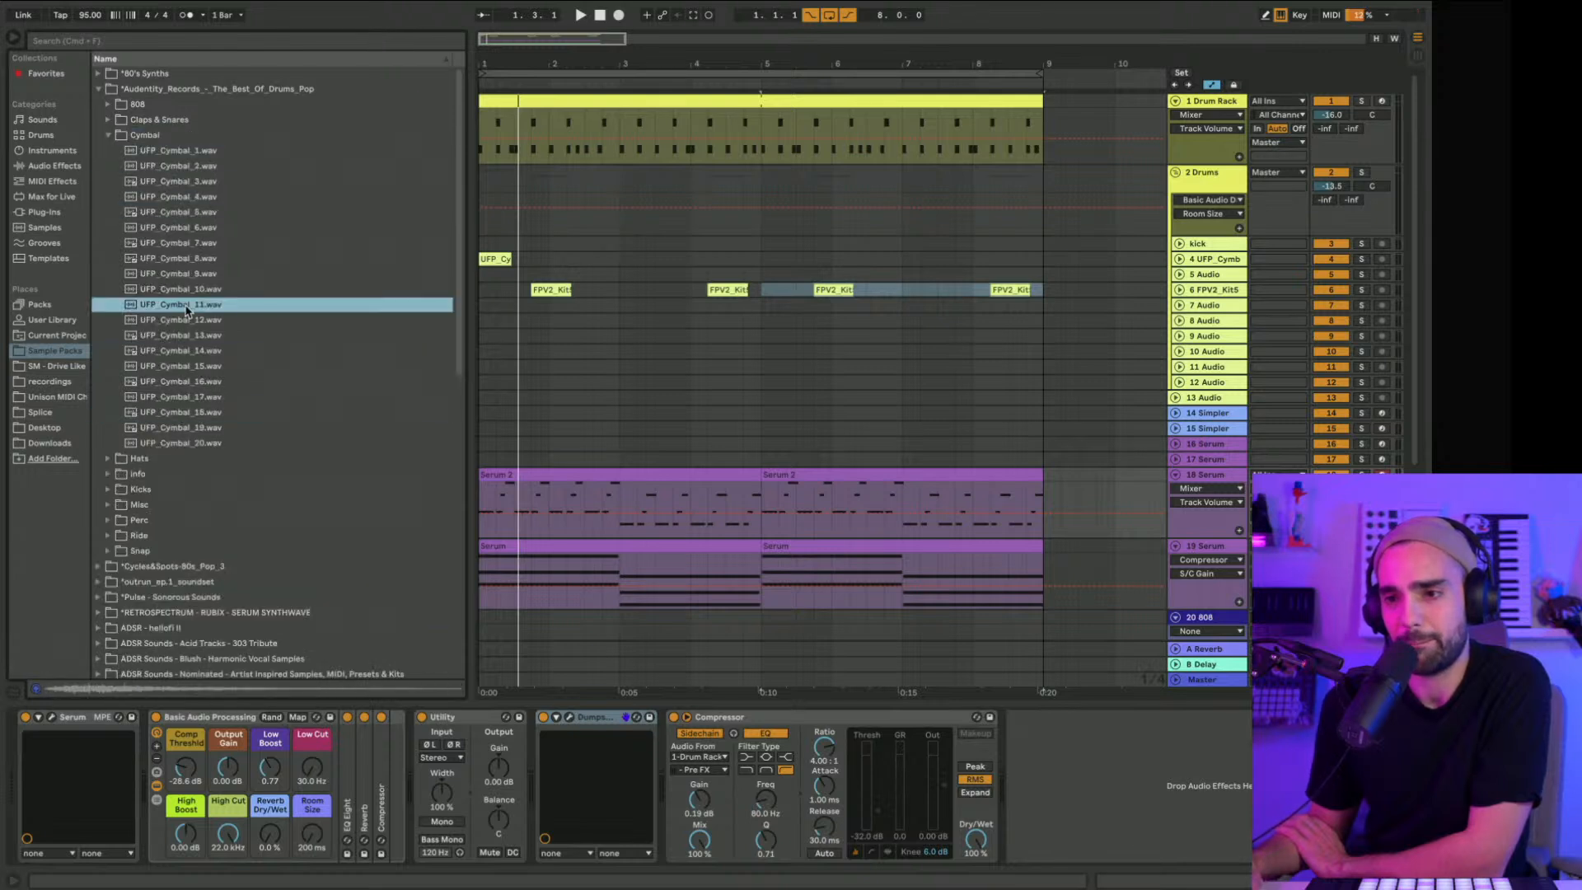
pyautogui.click(178, 153)
pyautogui.press('Down')
pyautogui.press('Down')
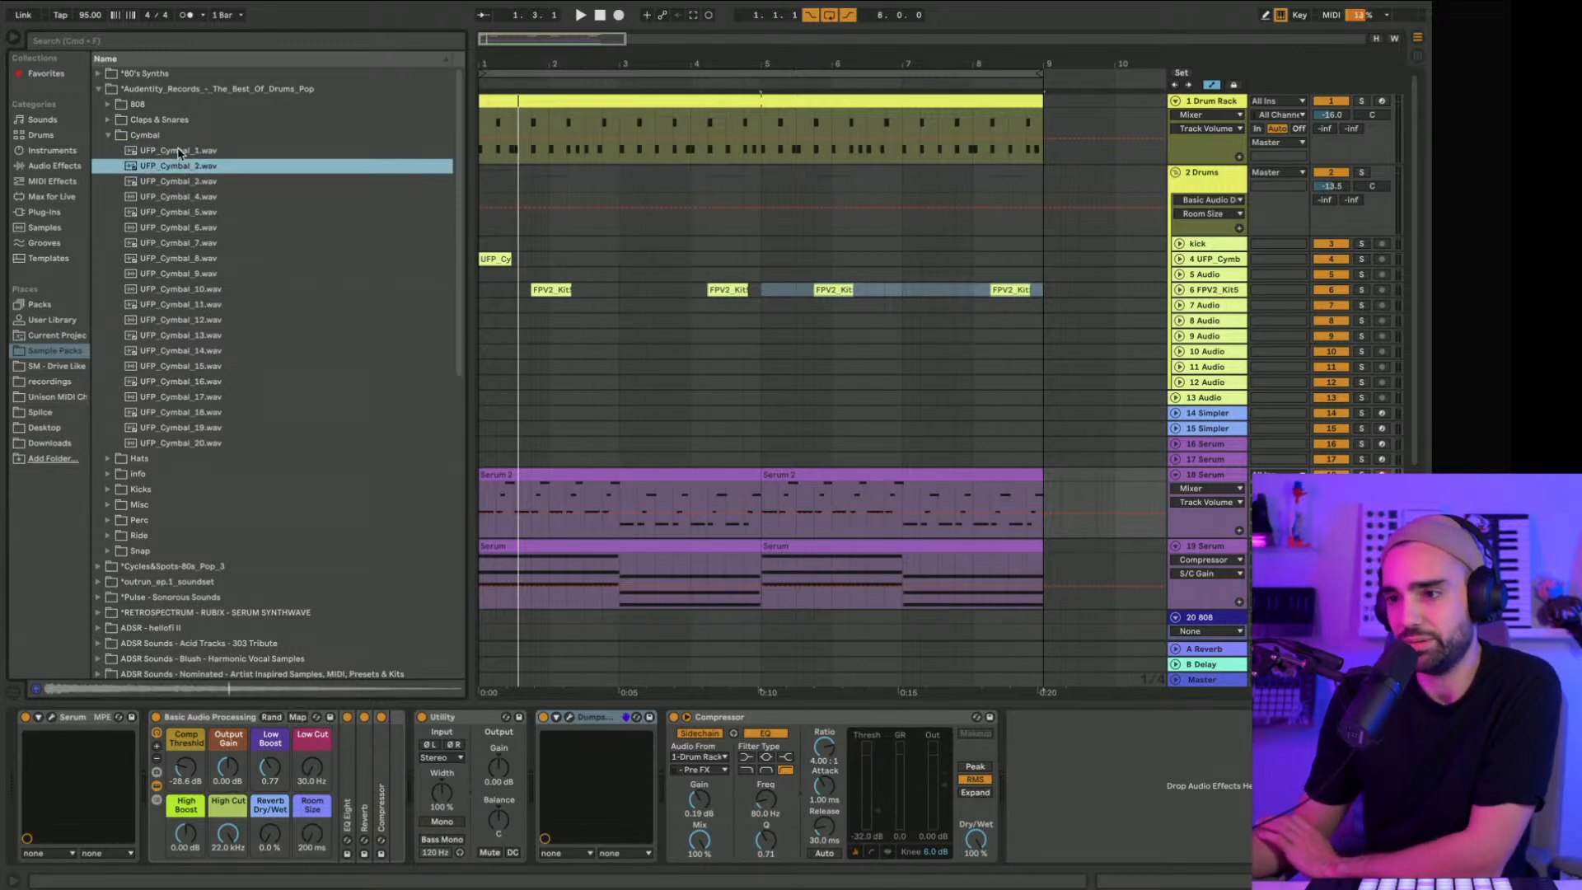
pyautogui.press('Up')
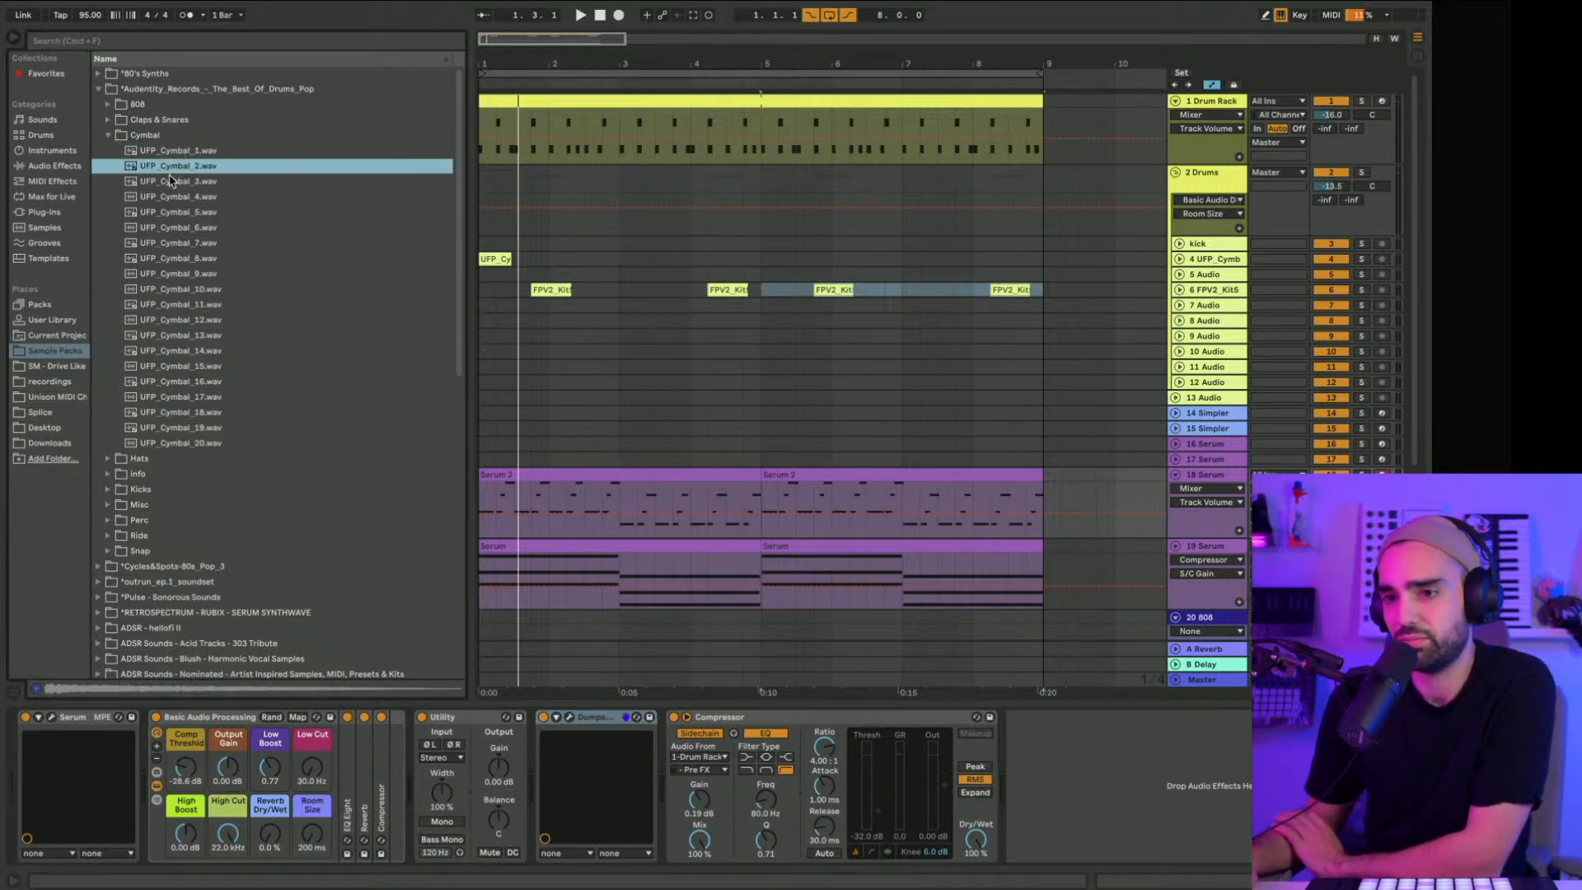
# Step: Place UFP_Cymbal_2.wav on the 4 UFP_Cymb track at 8.4.1, near the end of the loop
pyautogui.click(996, 245)
pyautogui.moveTo(1000, 249); pyautogui.dragTo(1028, 261)
pyautogui.moveTo(1032, 66); pyautogui.dragTo(518, 599)
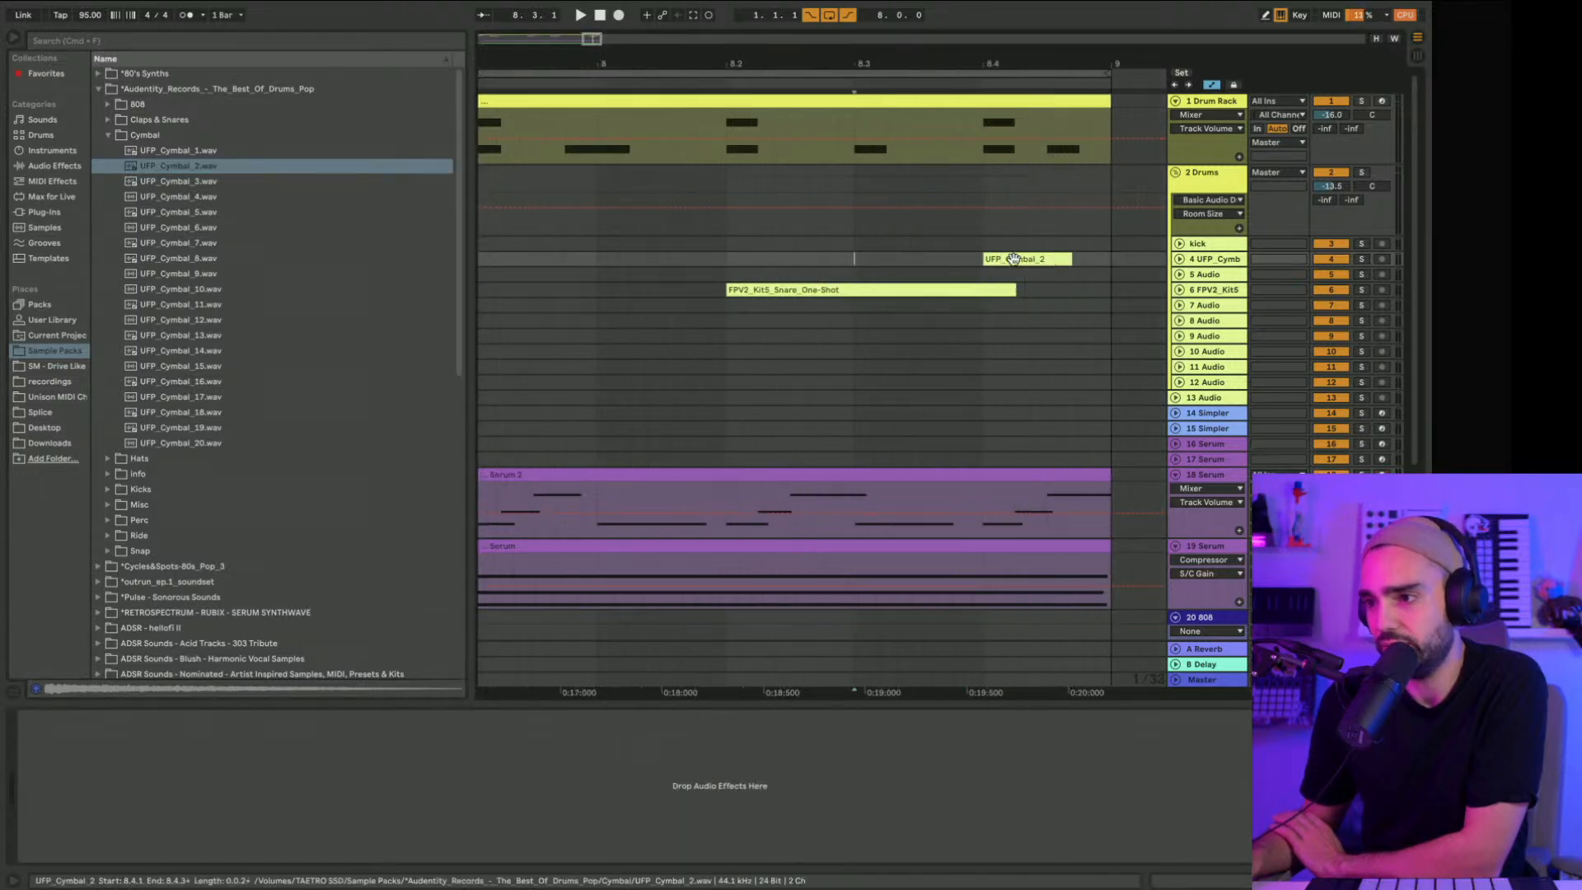
# Step: Reverse the new UFP_Cymbal_2 clip with Warp on and move it so it ends exactly at bar 9
pyautogui.click(262, 853)
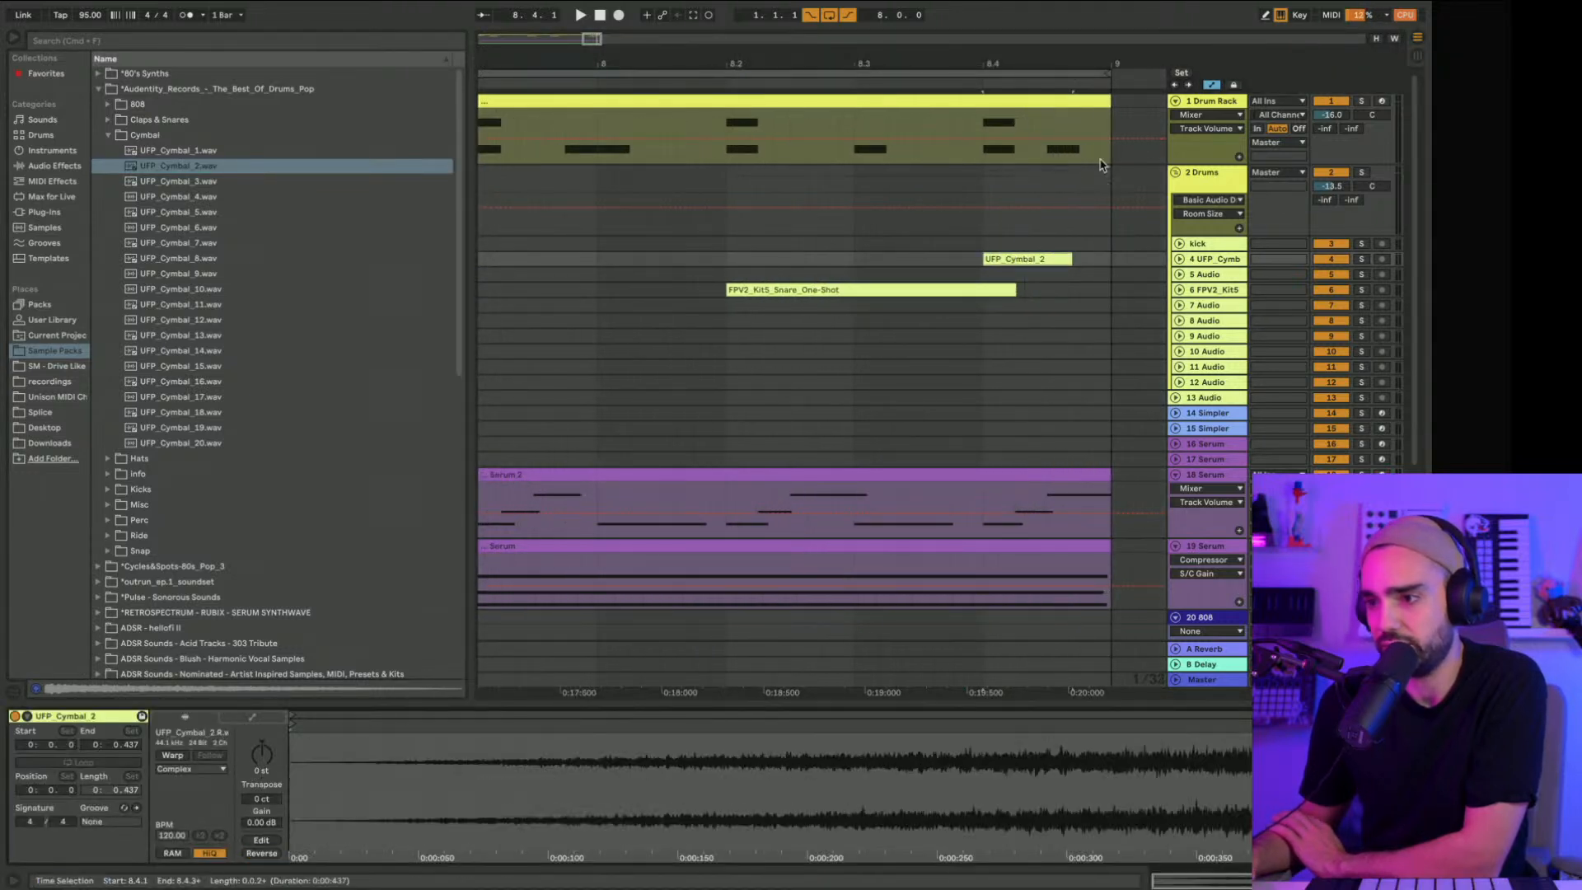
pyautogui.click(179, 755)
pyautogui.moveTo(1008, 261); pyautogui.dragTo(1040, 260)
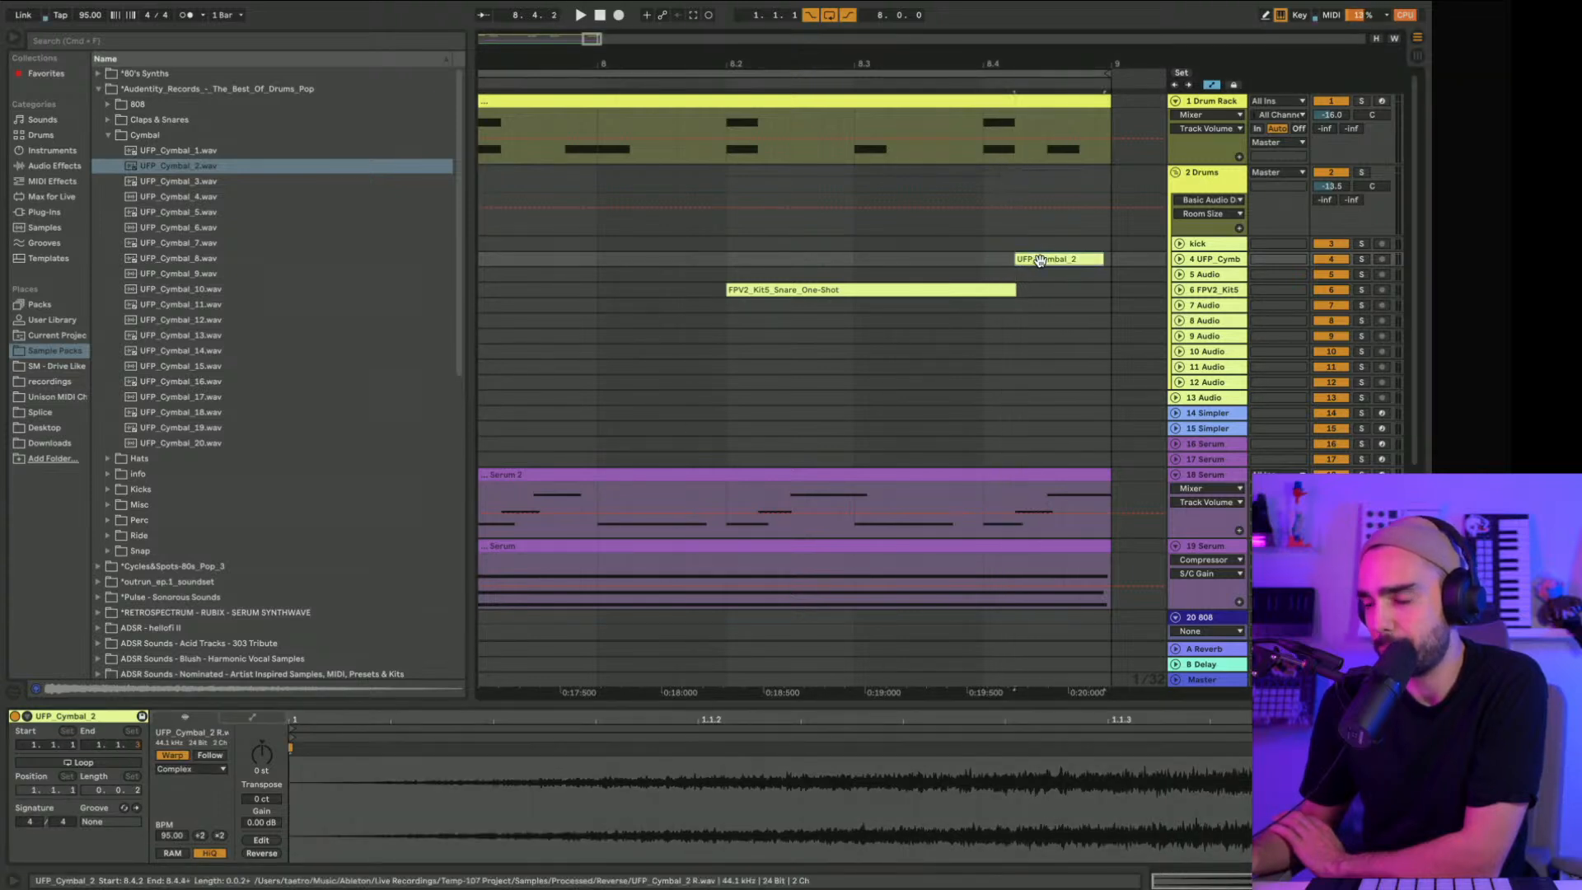
pyautogui.moveTo(1081, 64); pyautogui.dragTo(897, 130)
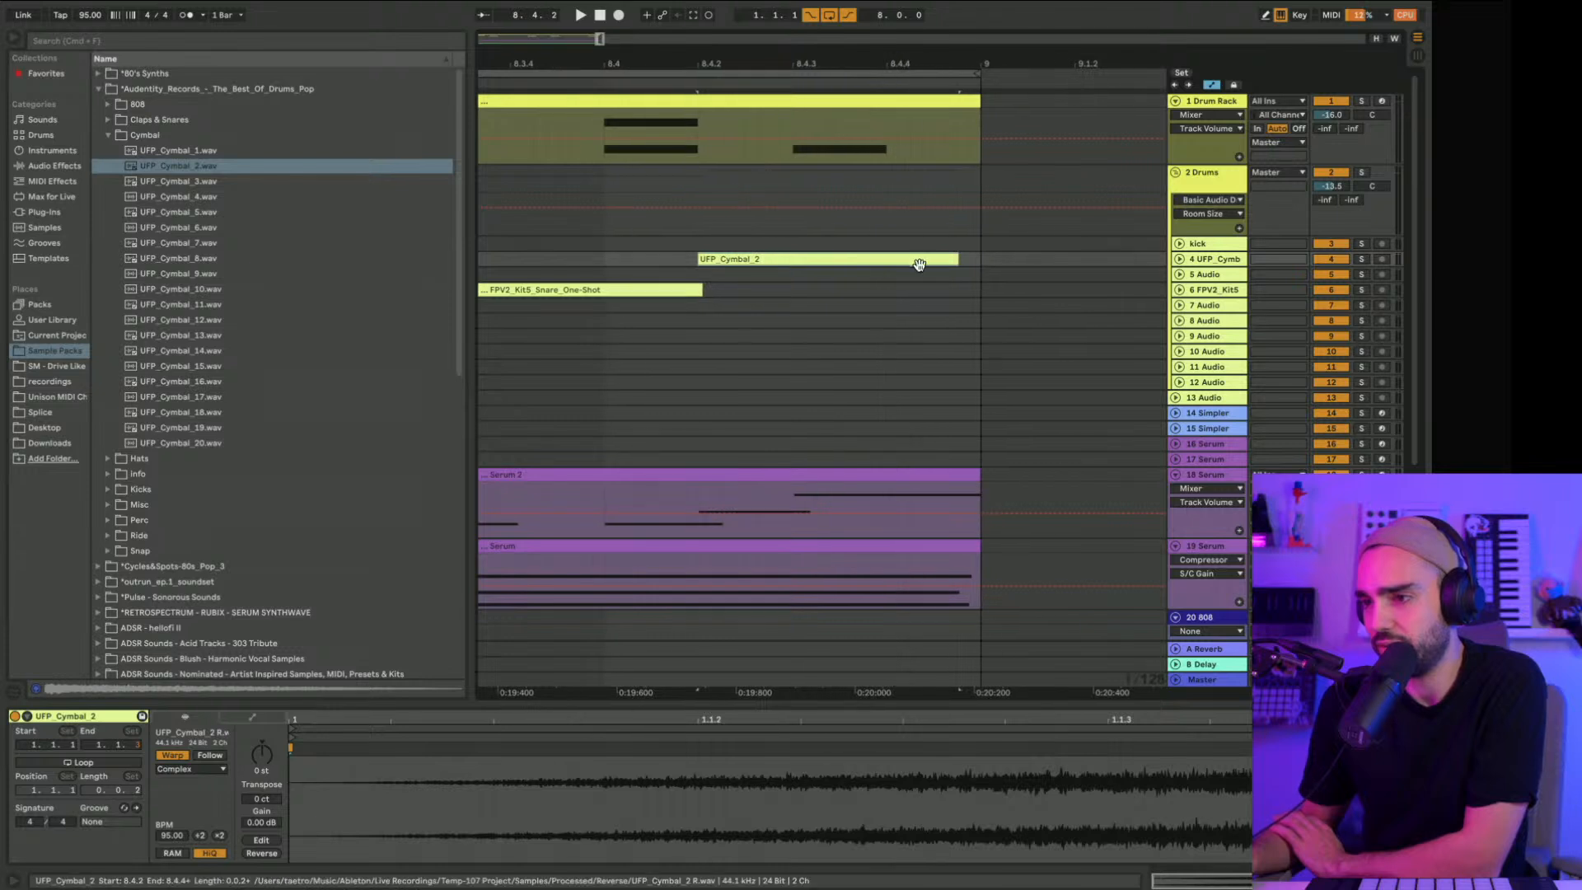
pyautogui.moveTo(920, 264); pyautogui.dragTo(976, 262)
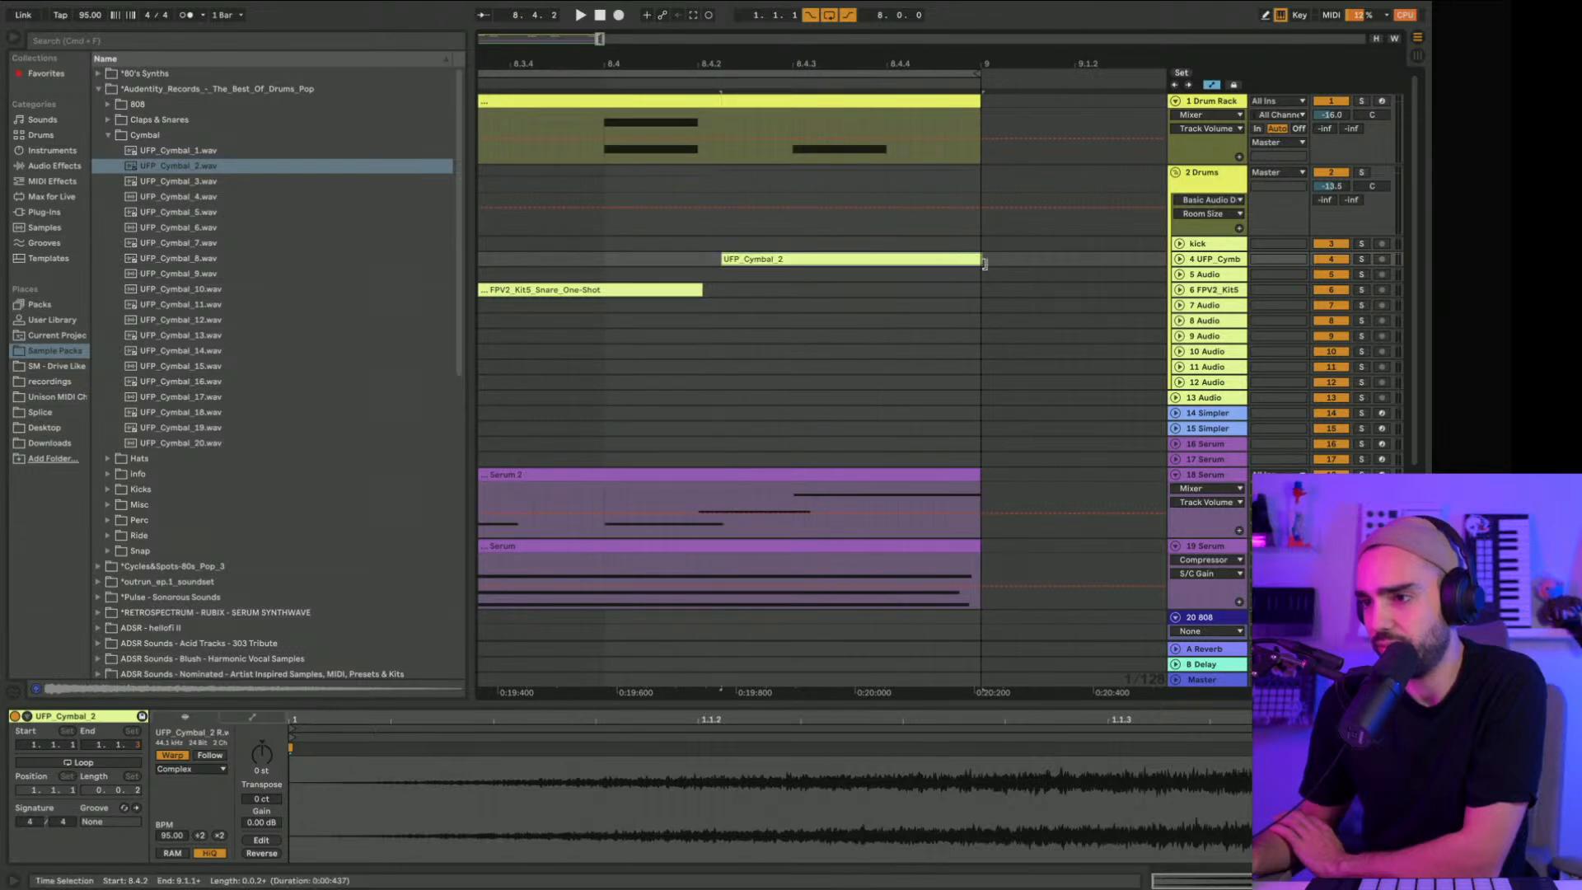
# Step: Play the loop from just before the reversed cymbal and hide the browser to widen the arrangement
pyautogui.click(677, 263)
pyautogui.press('space')
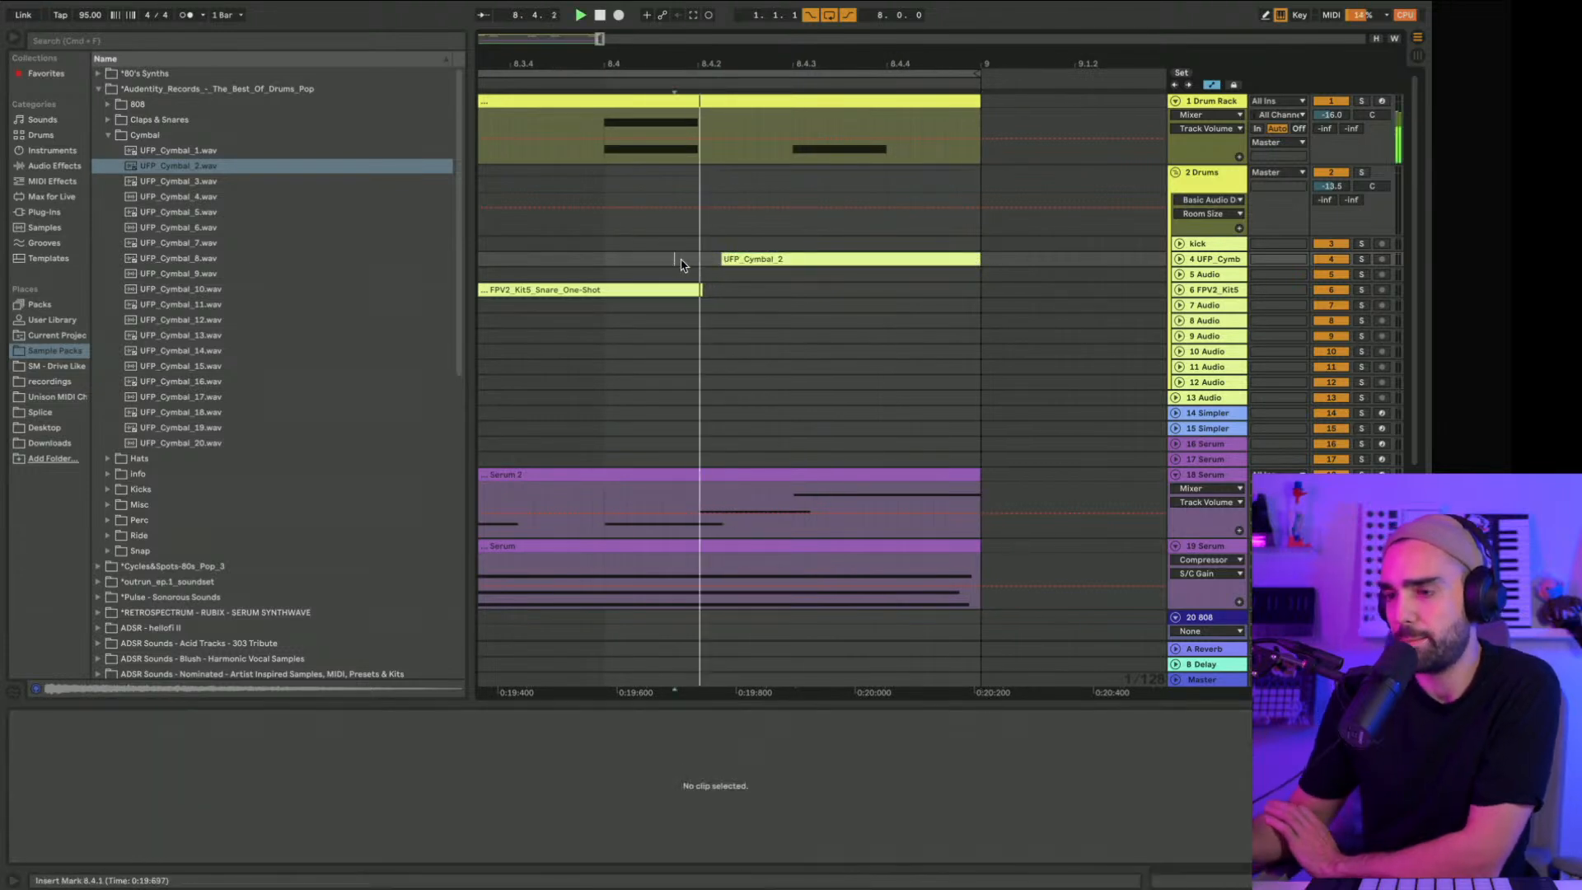
pyautogui.moveTo(671, 66); pyautogui.dragTo(829, 8)
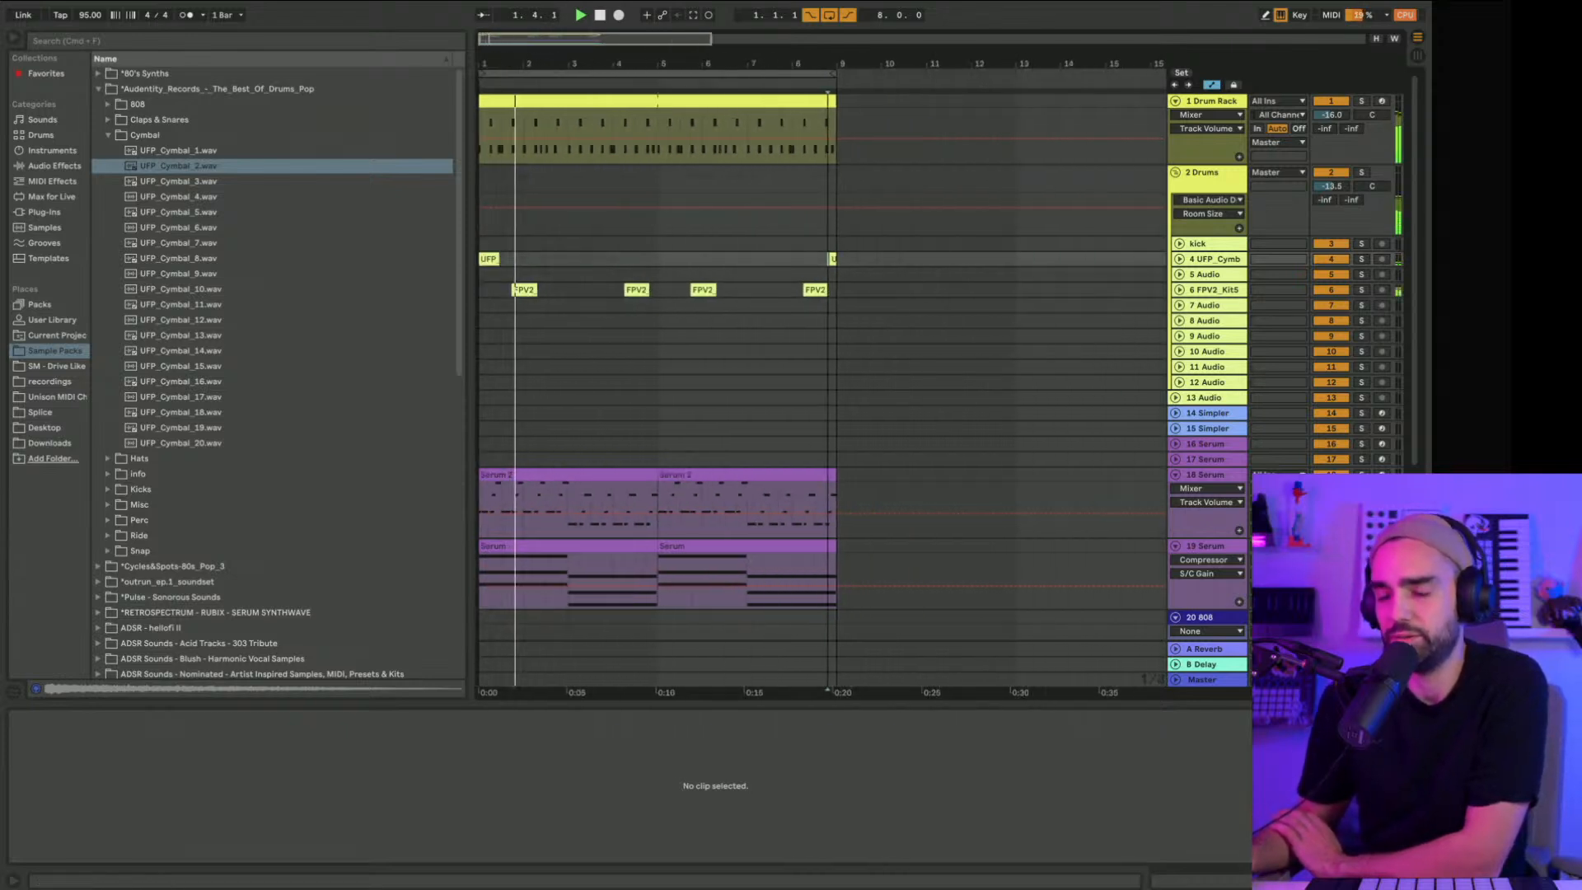
pyautogui.click(14, 40)
pyautogui.press('+')
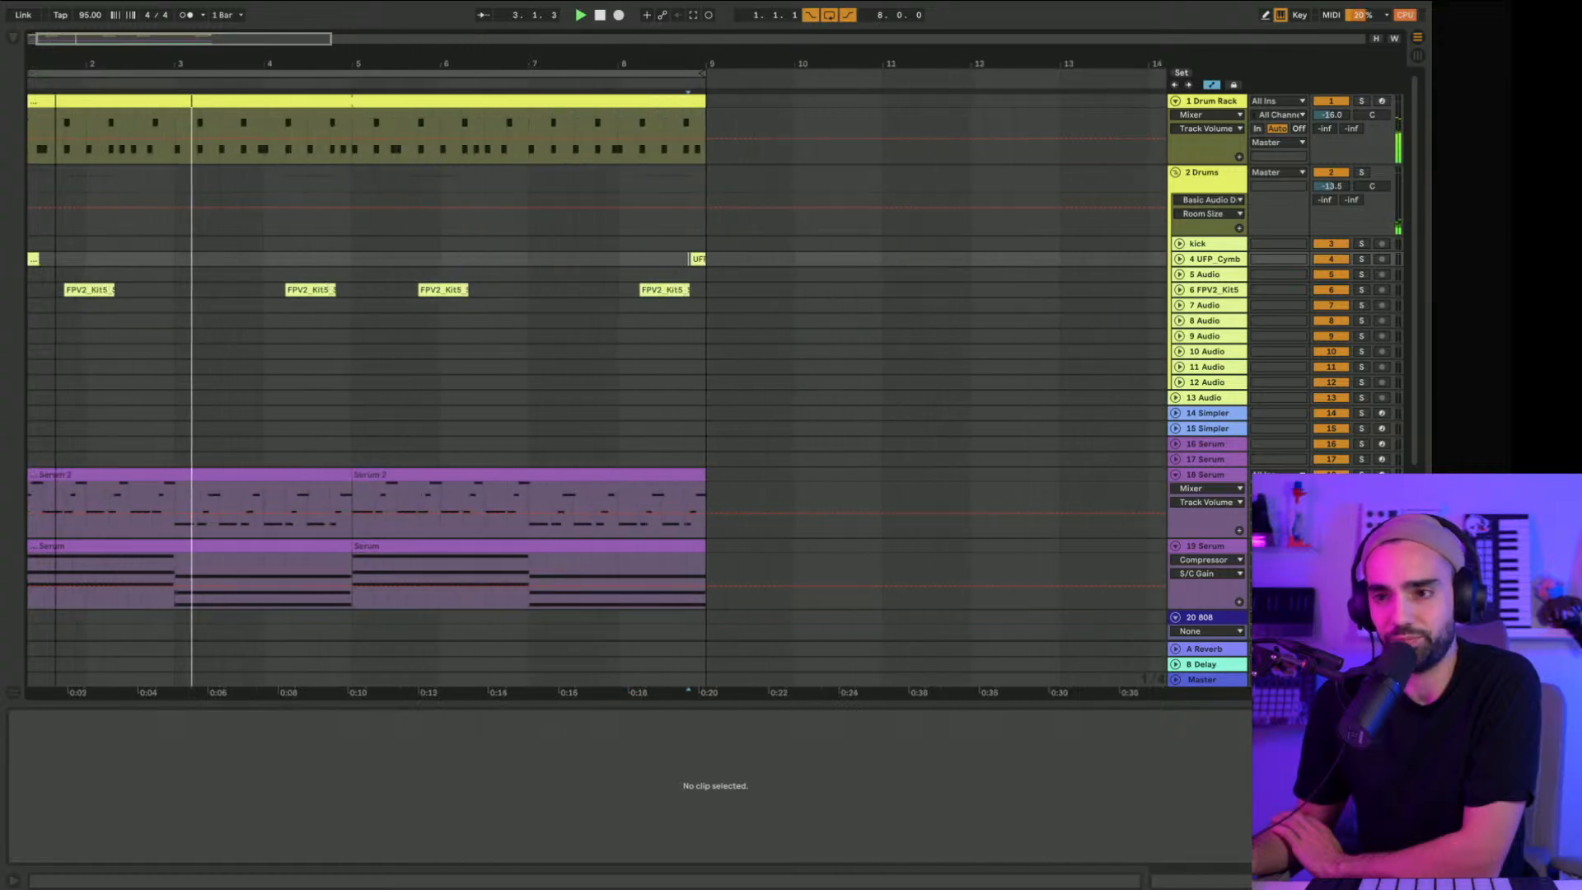
pyautogui.moveTo(55, 47); pyautogui.dragTo(100, 57)
pyautogui.scroll(-2, 521, 347)
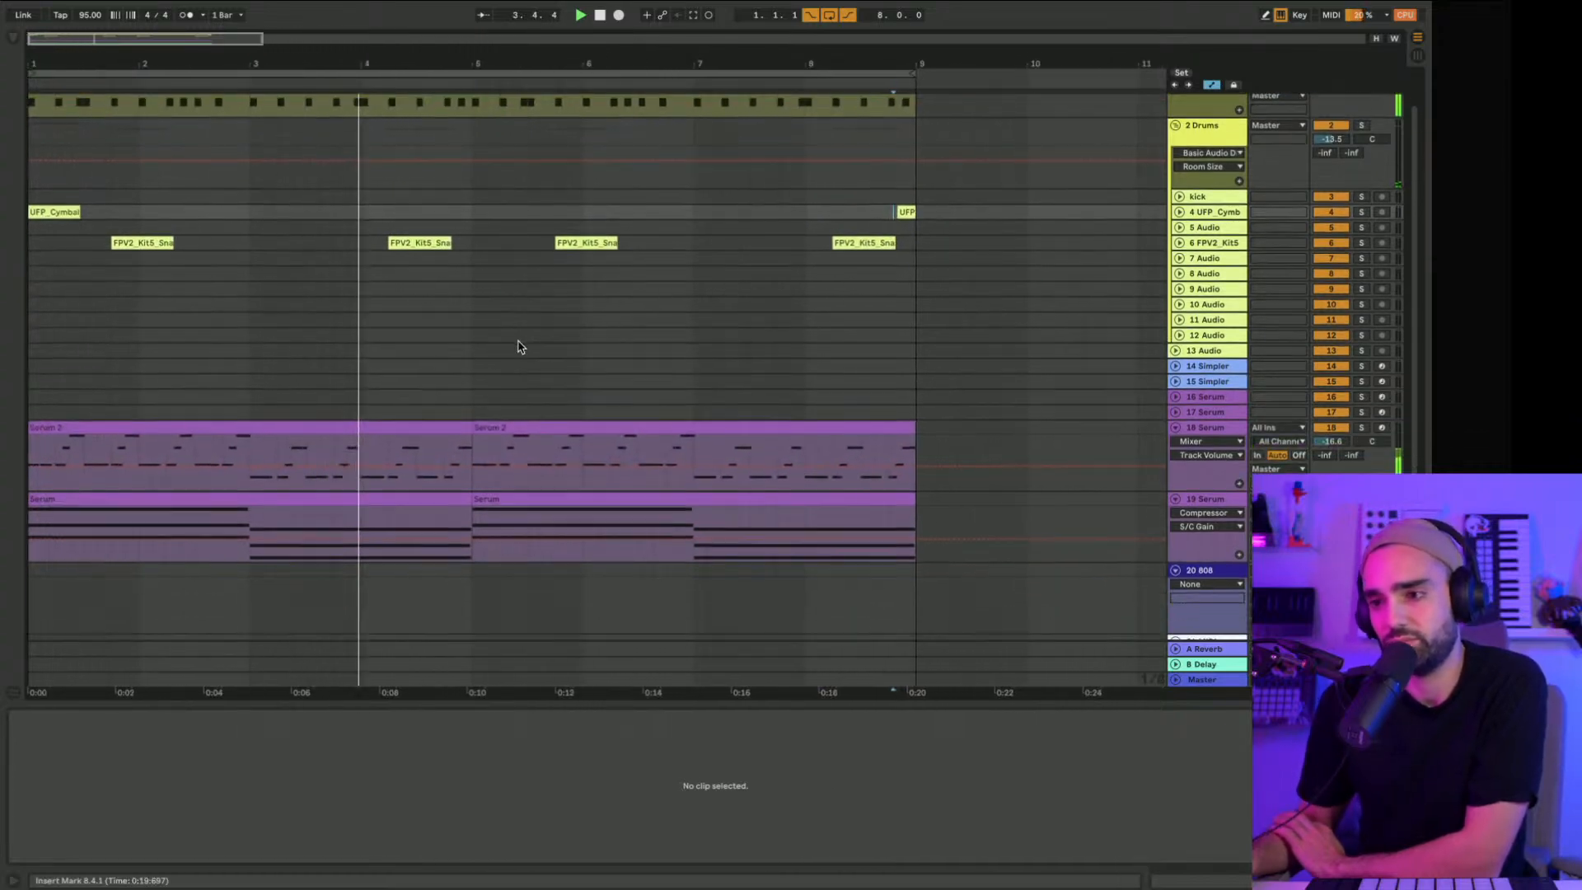
pyautogui.scroll(-1, 519, 348)
pyautogui.scroll(3, 1024, 328)
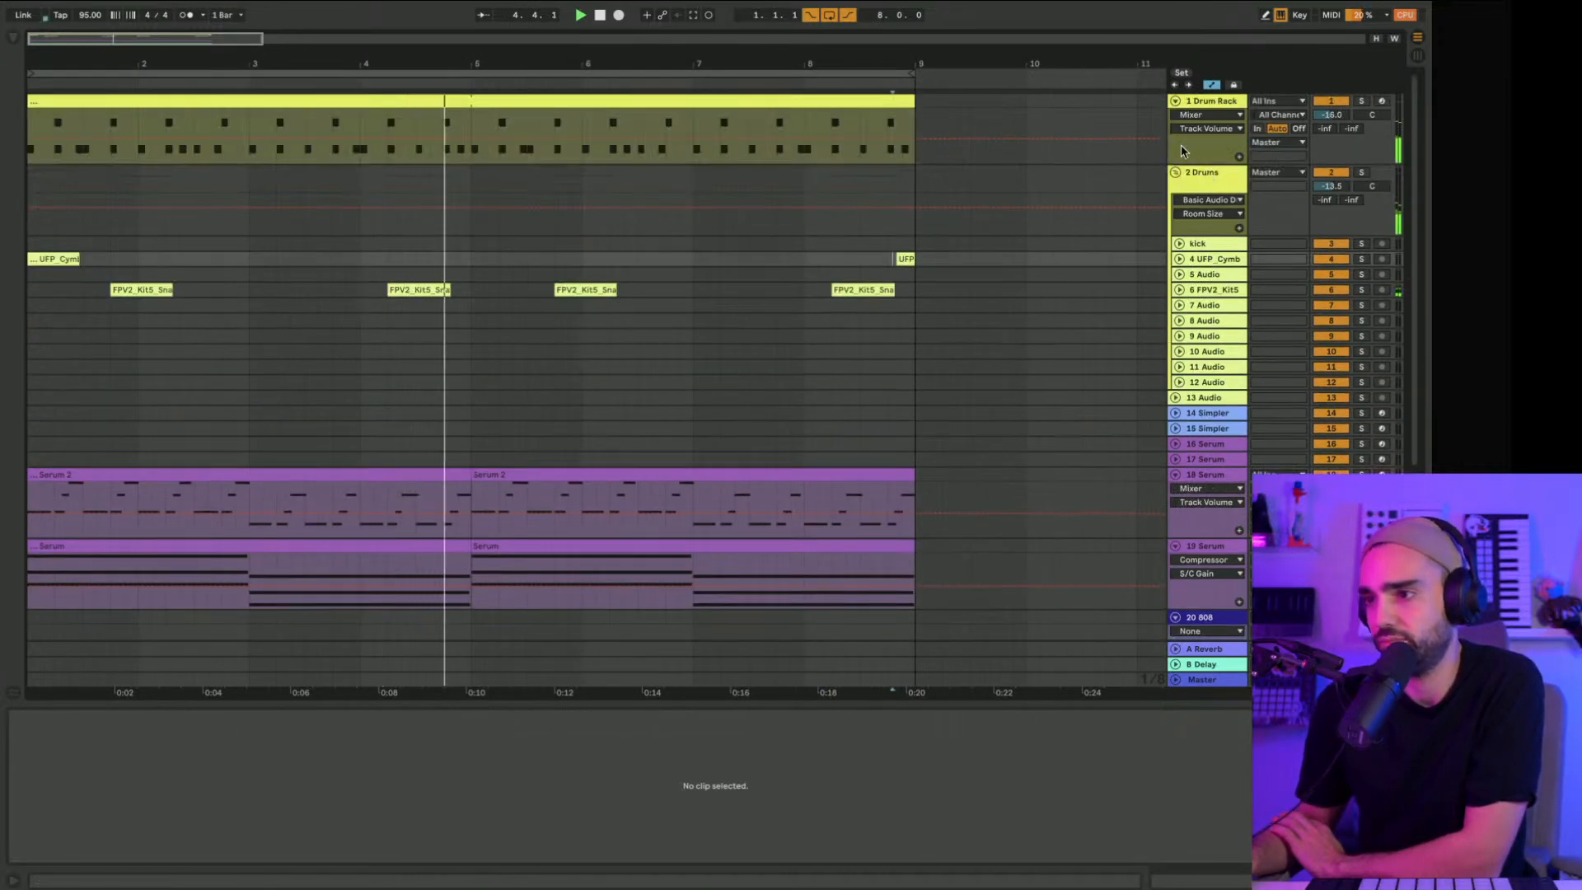
# Step: Fold the 2 Drums group and load the 808 Dark preset in the 808 plug-in on the 20 808 track
pyautogui.click(1175, 172)
pyautogui.scroll(-2, 1223, 369)
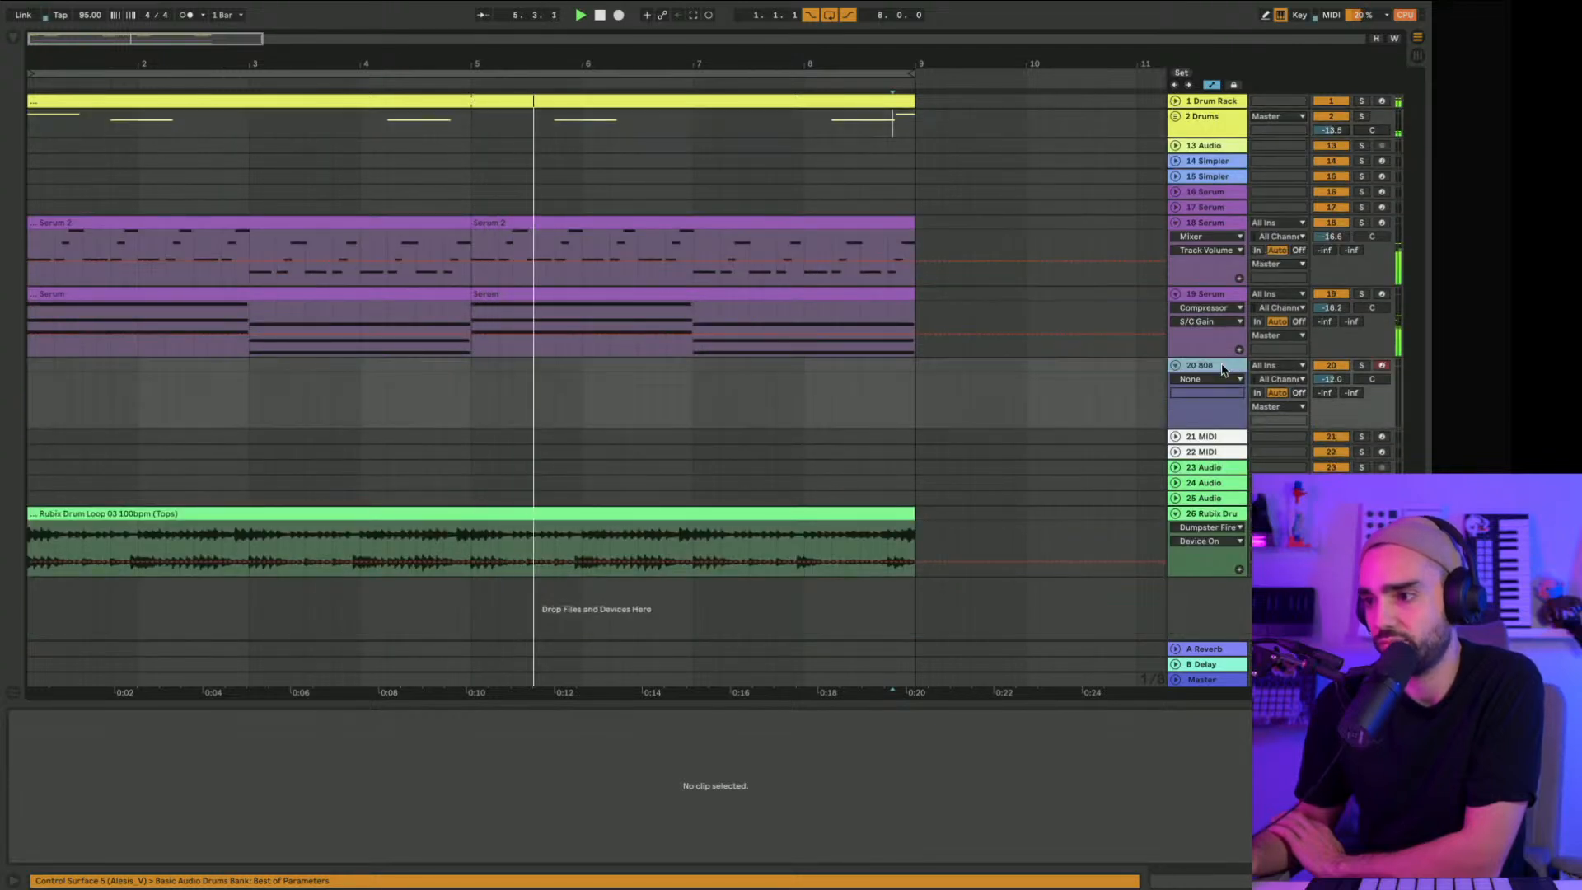
pyautogui.click(1223, 369)
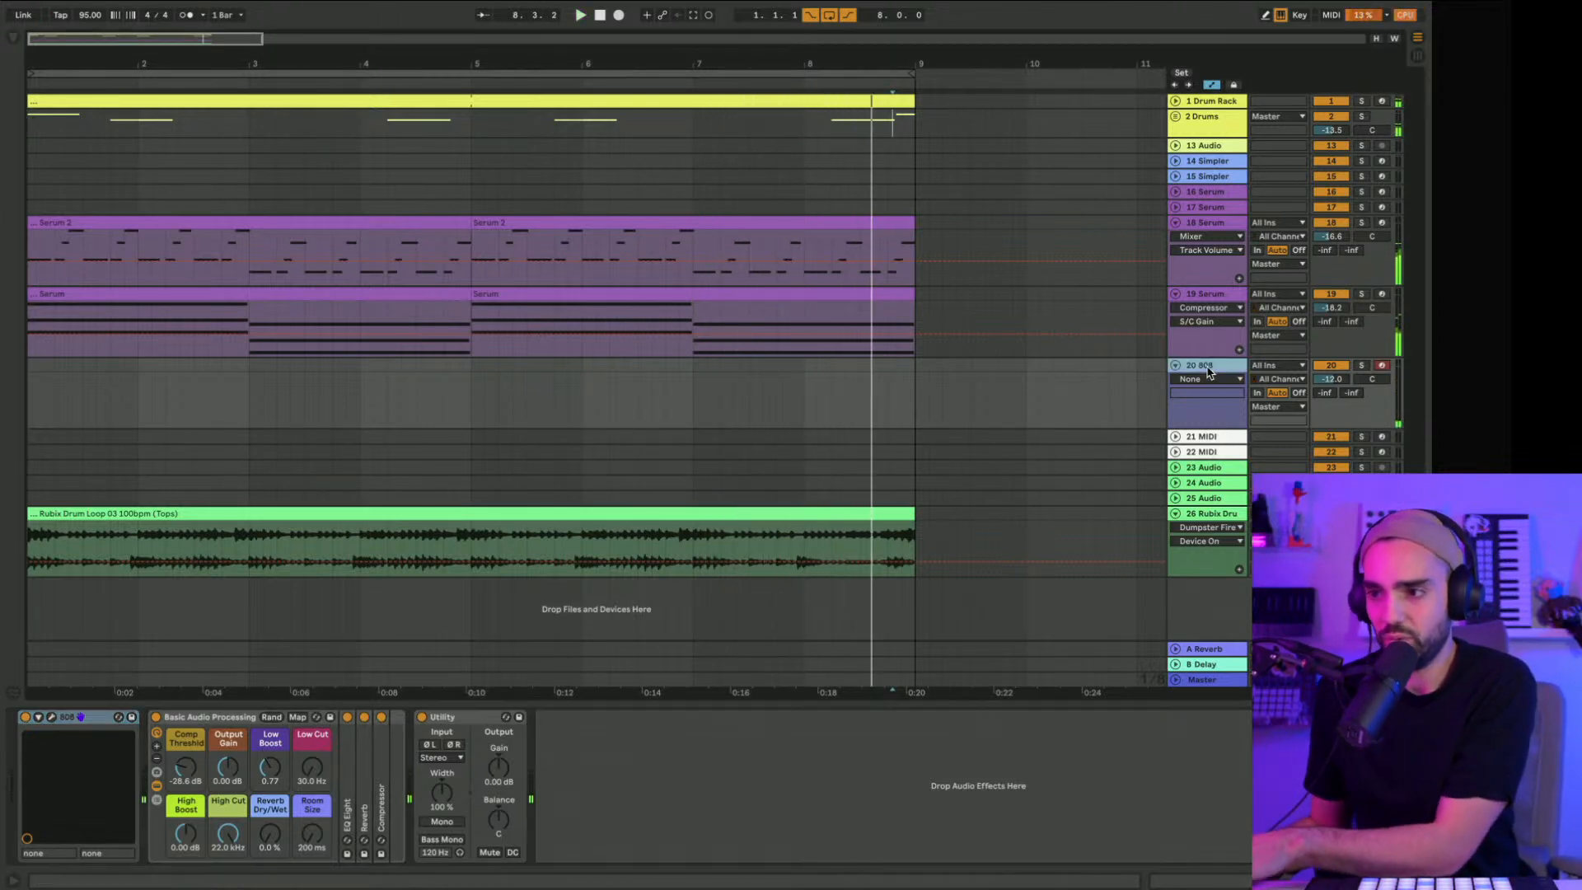
pyautogui.click(50, 718)
pyautogui.click(595, 242)
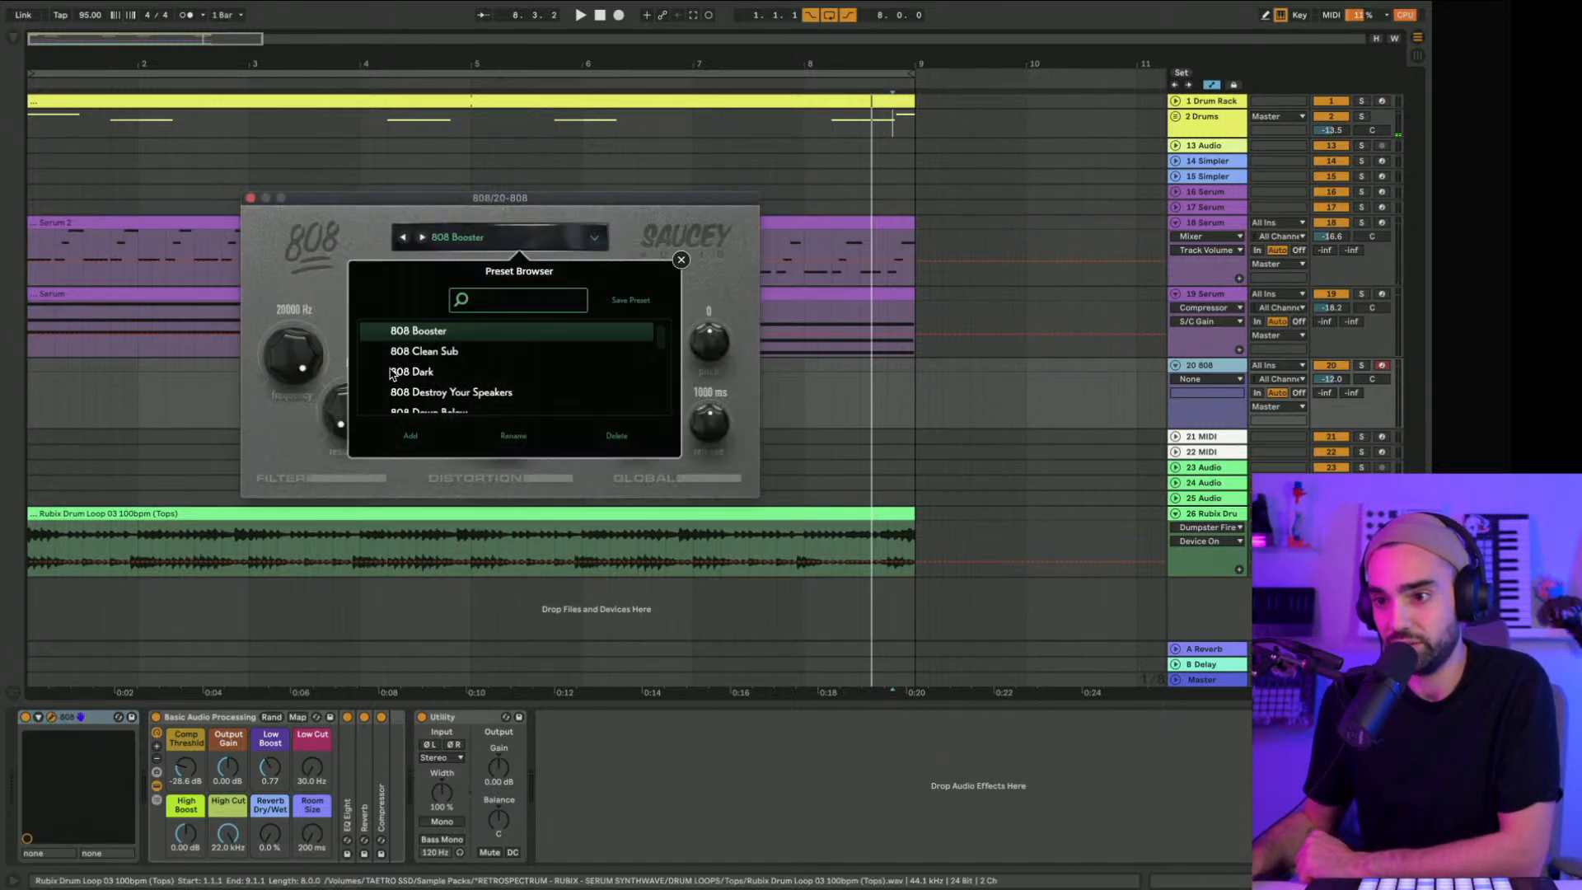
pyautogui.click(431, 375)
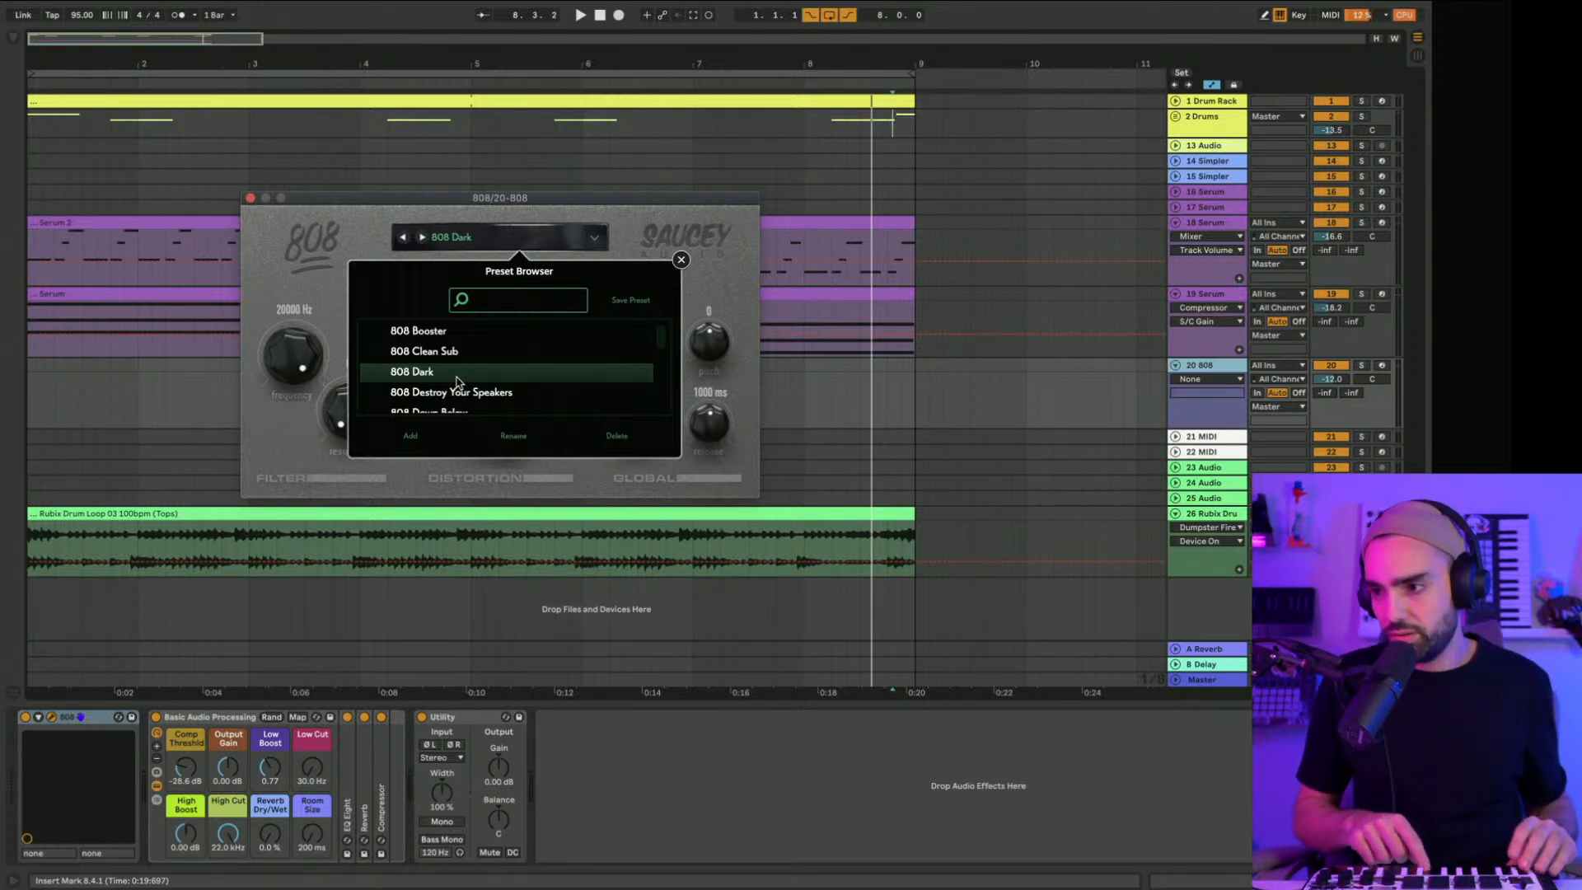
# Step: Arm the 20 808 track and set its volume to -8.5 dB while the loop plays
pyautogui.click(1381, 366)
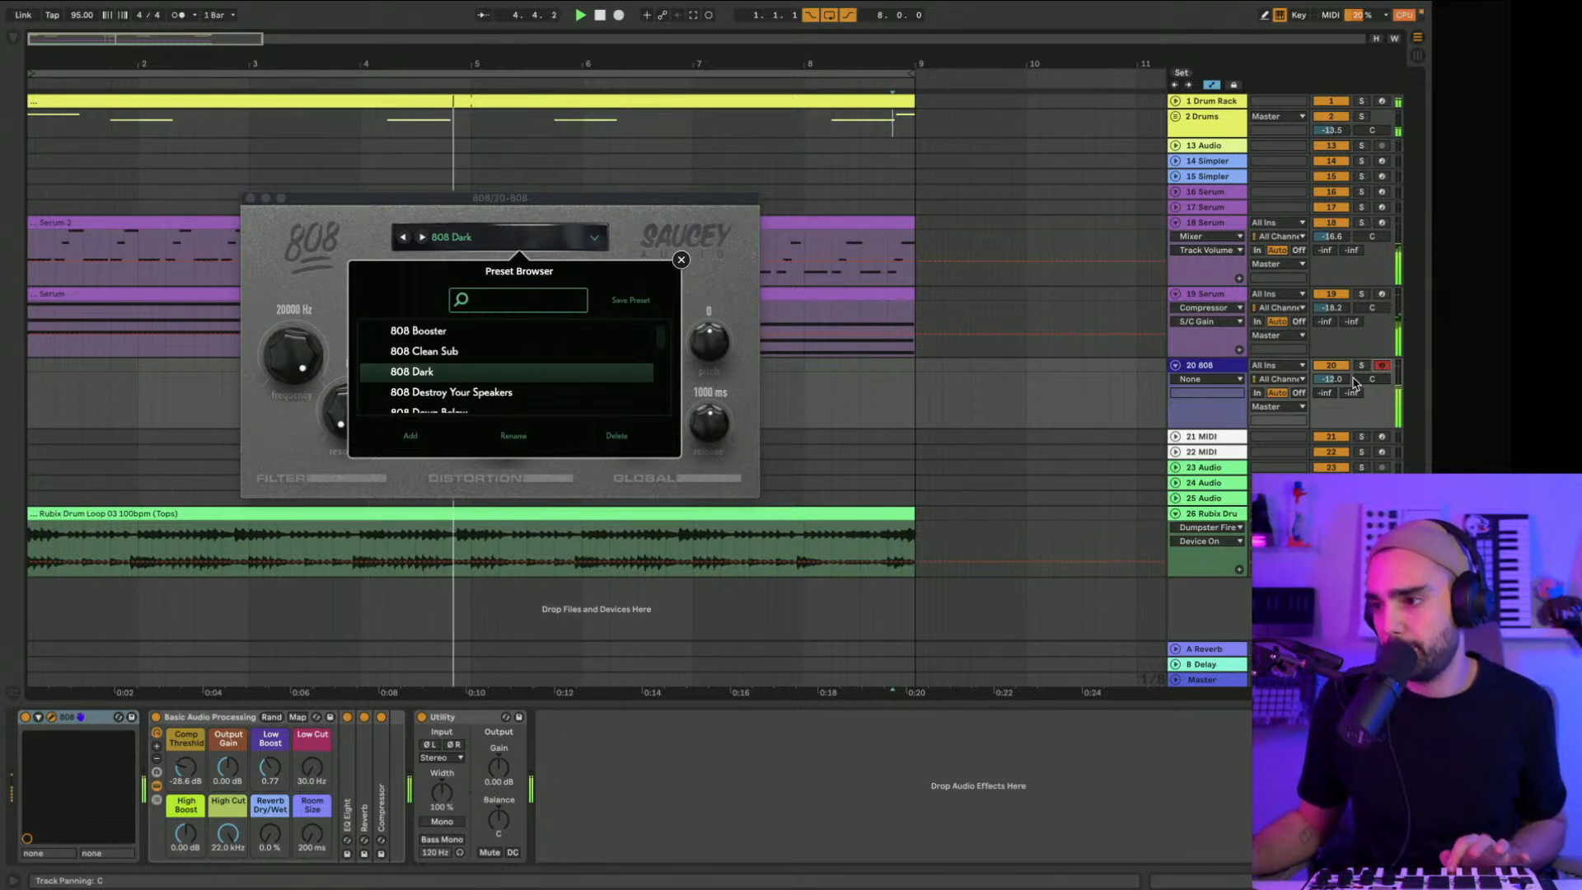
pyautogui.moveTo(1332, 379); pyautogui.dragTo(1333, 375)
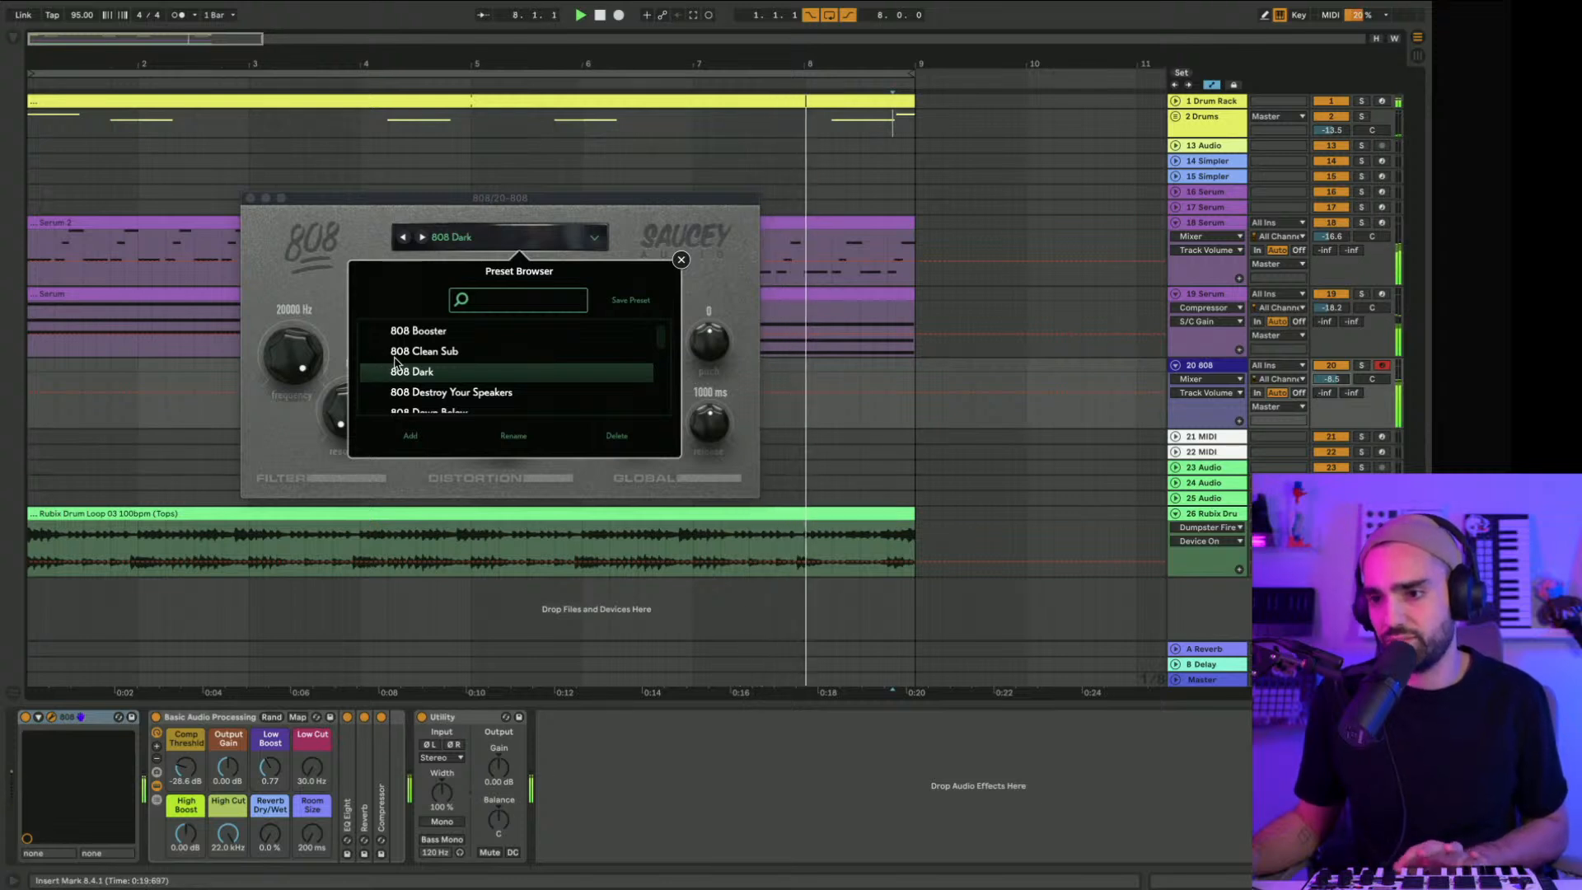
# Step: Try the 808 Destroy Your Speakers, 808 Down Below, 808 Fat Sals, 808 Grime Slime and 808 Hillside presets on the bass
pyautogui.scroll(-2, 412, 365)
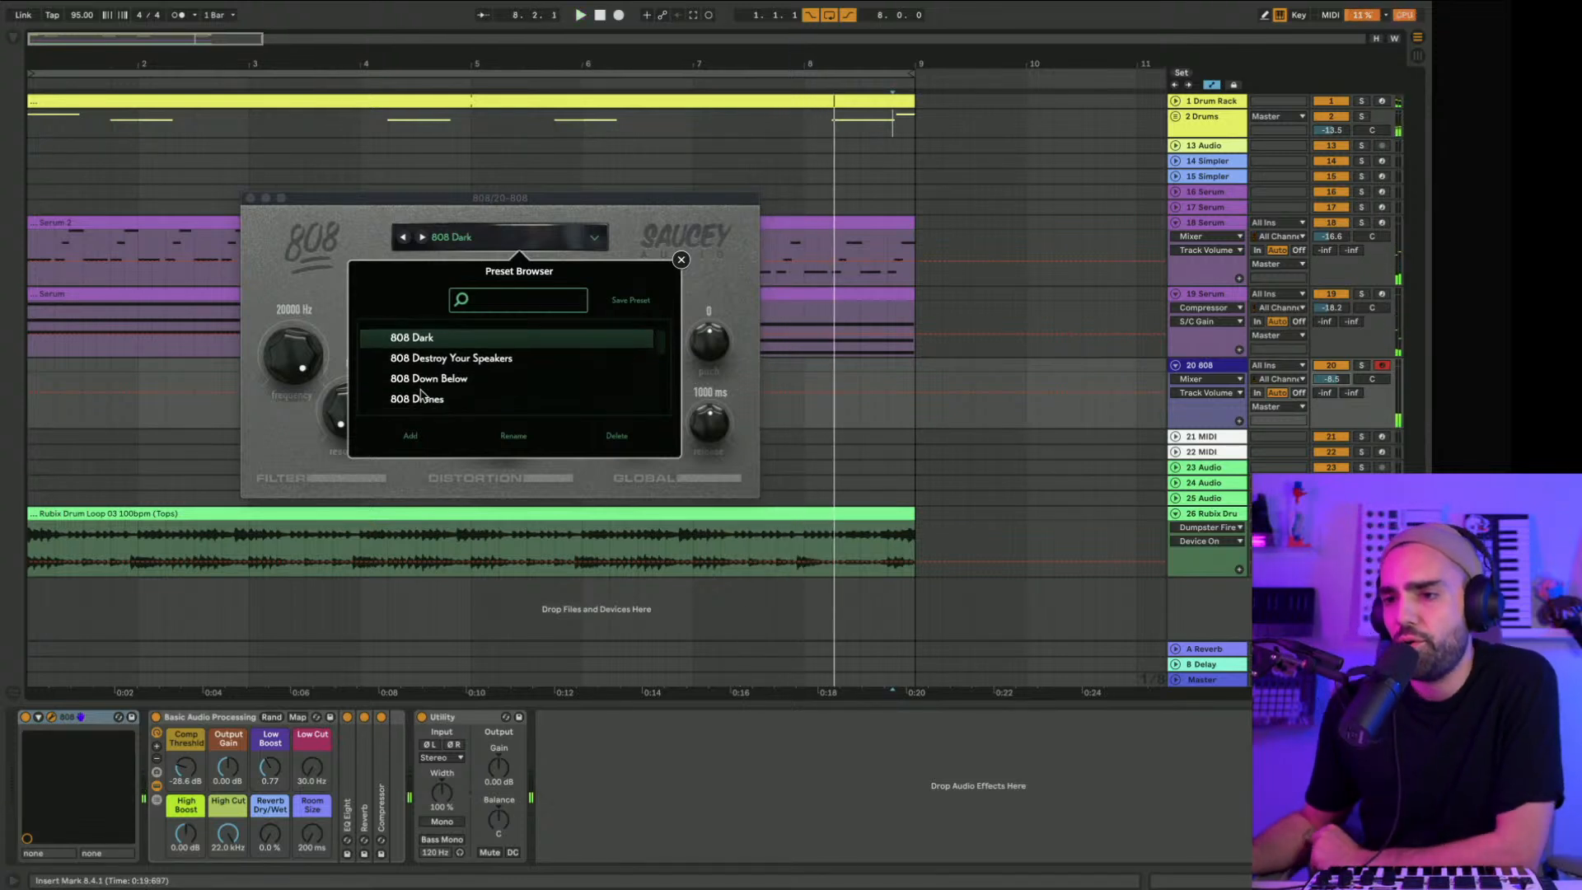
pyautogui.click(443, 365)
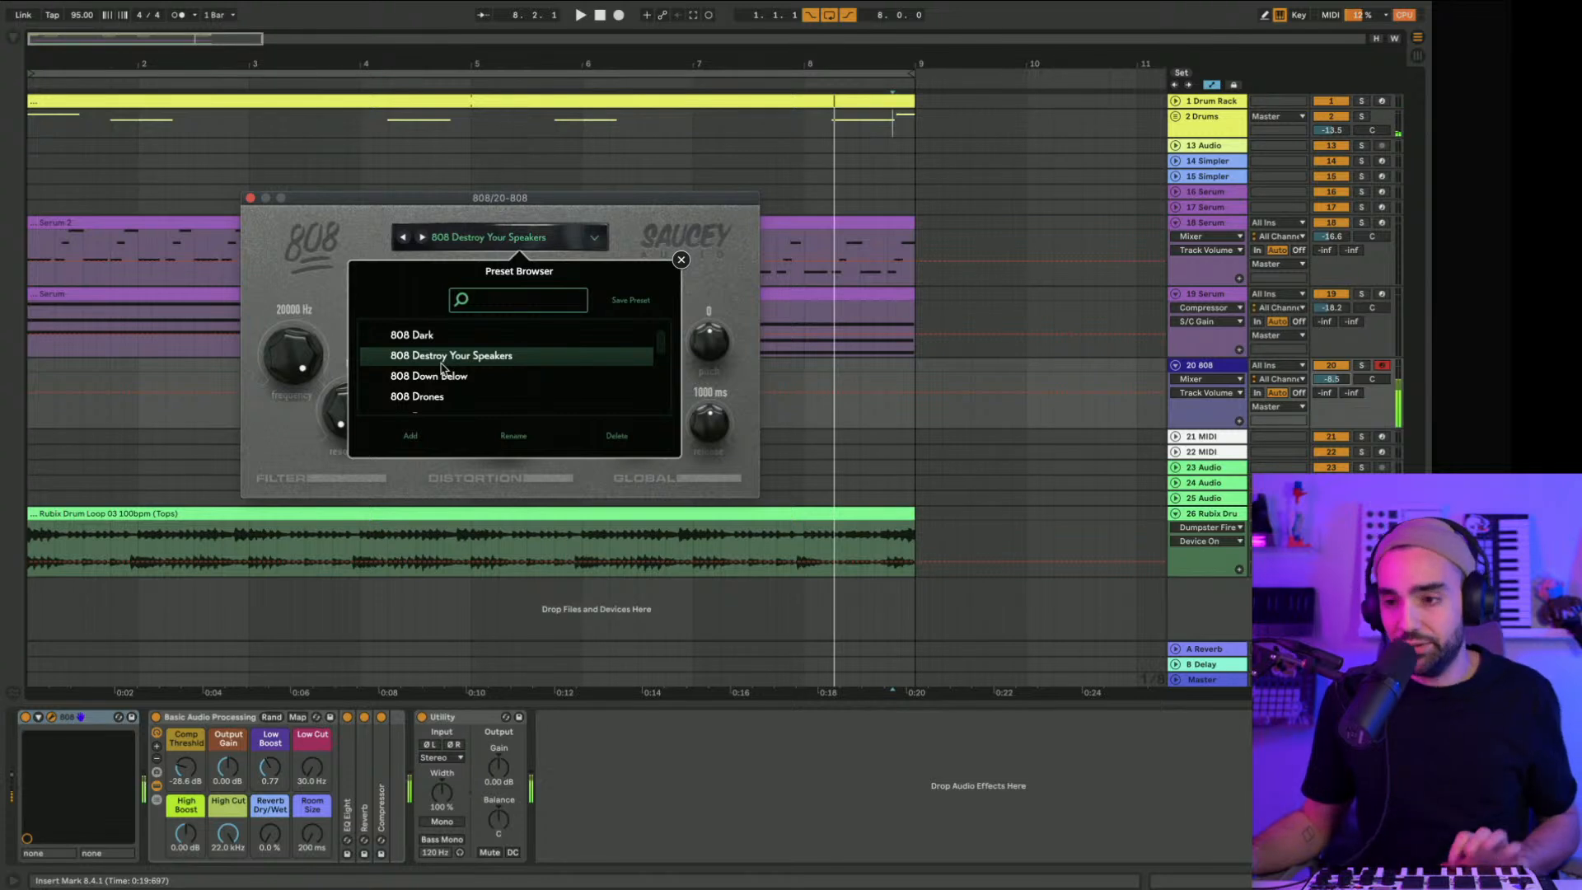
pyautogui.click(437, 377)
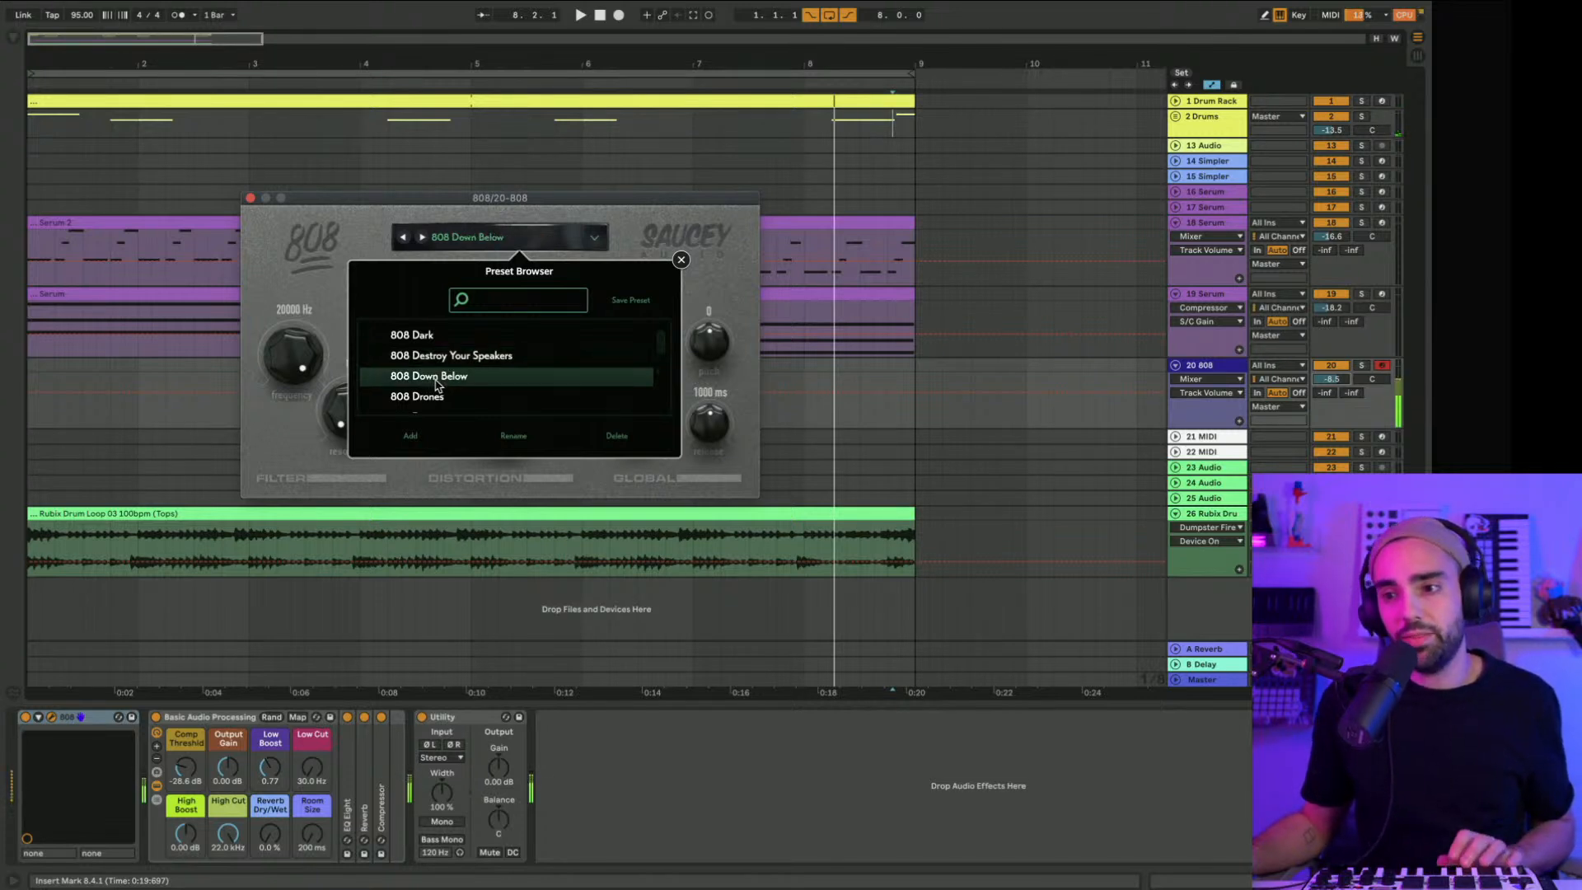
pyautogui.scroll(-3, 437, 387)
pyautogui.click(437, 381)
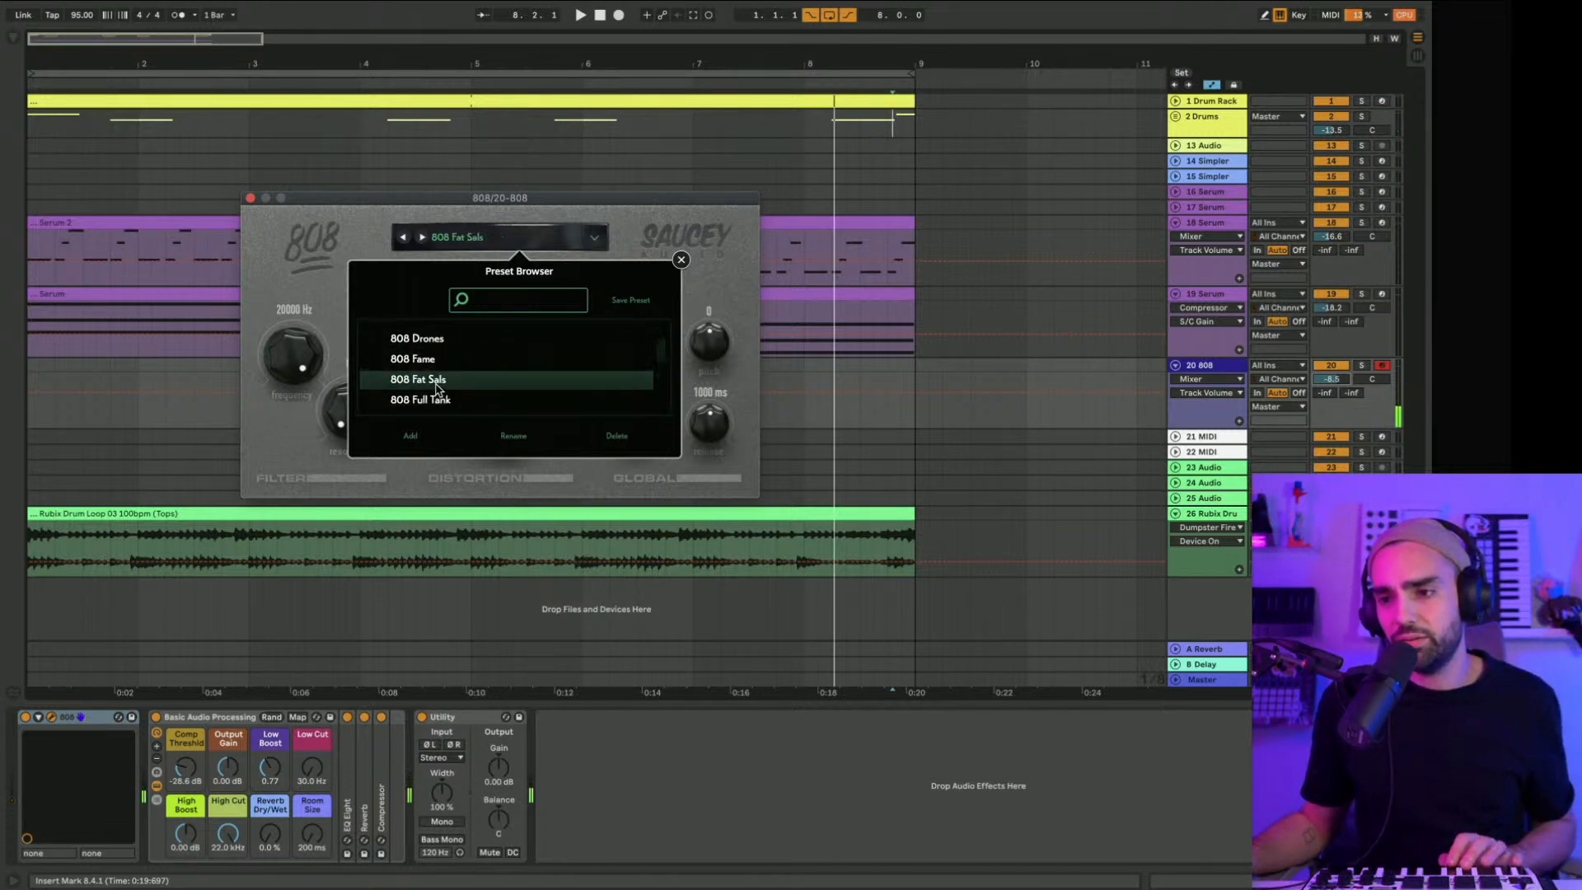
pyautogui.scroll(-2, 438, 393)
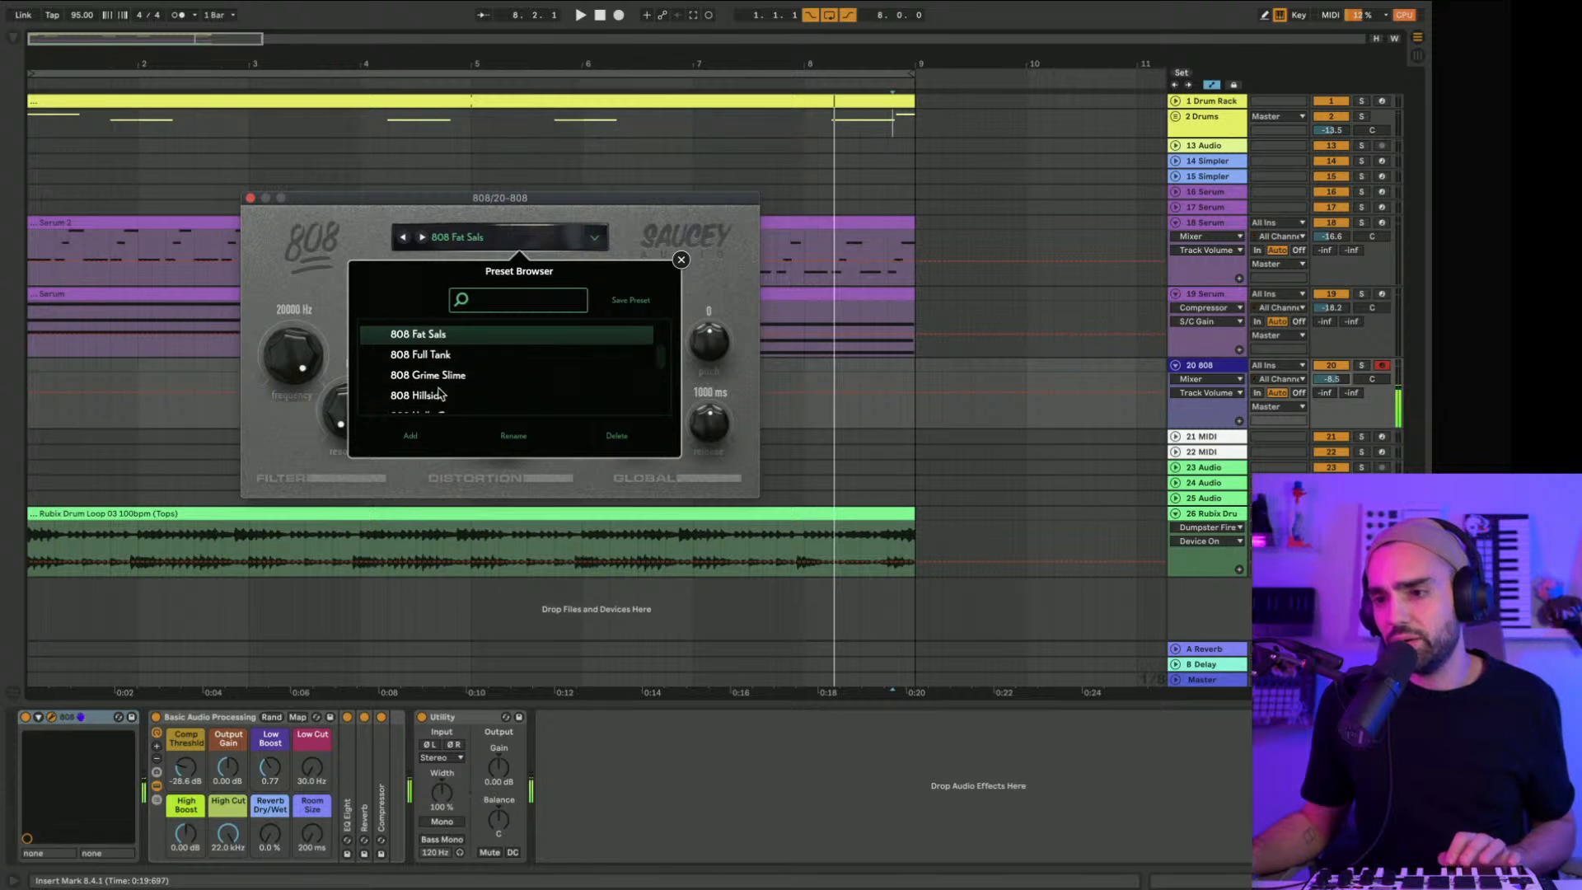
pyautogui.click(443, 381)
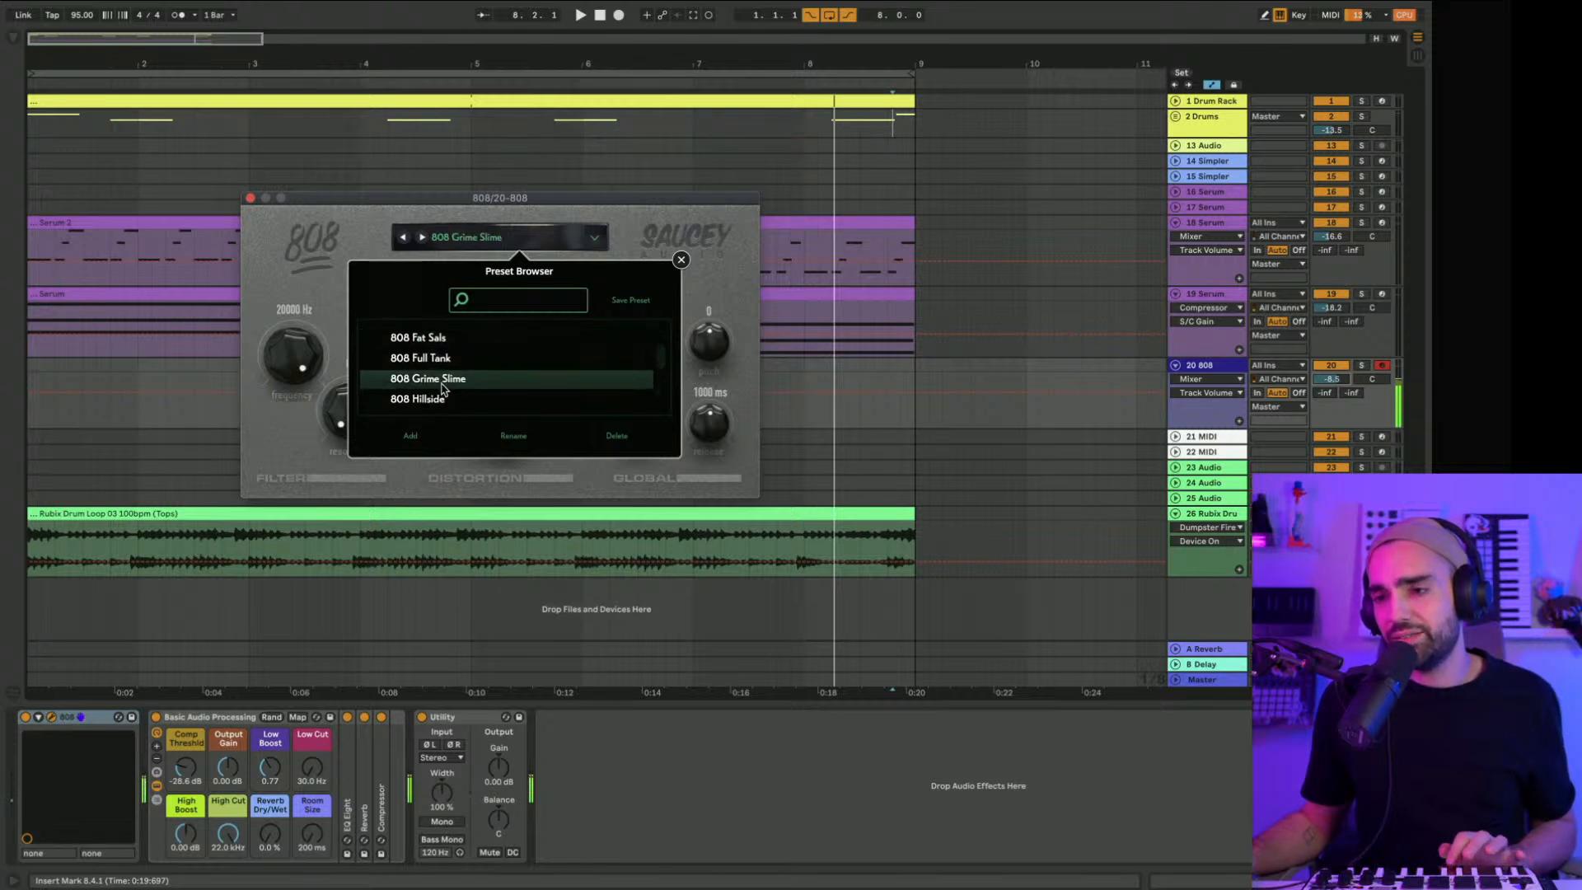
pyautogui.scroll(-2, 444, 383)
pyautogui.click(439, 355)
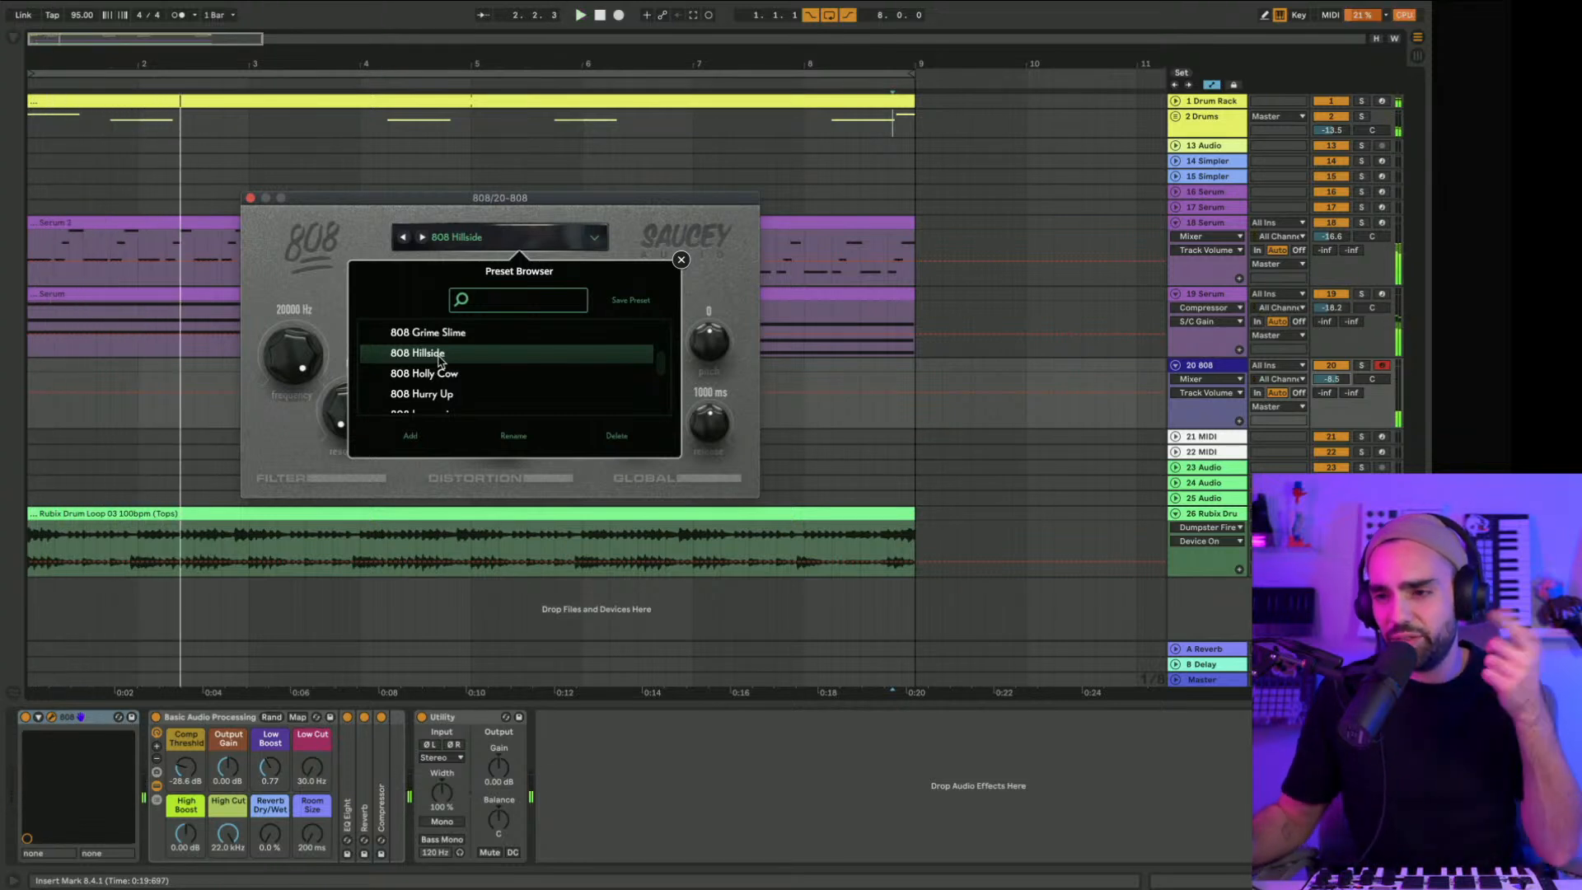
# Step: Try the 808 Impressive, Insane Crush, Mount Saucey, Over Distorted, Phony, Saw and Space presets on the bass
pyautogui.scroll(-2, 439, 360)
pyautogui.click(436, 367)
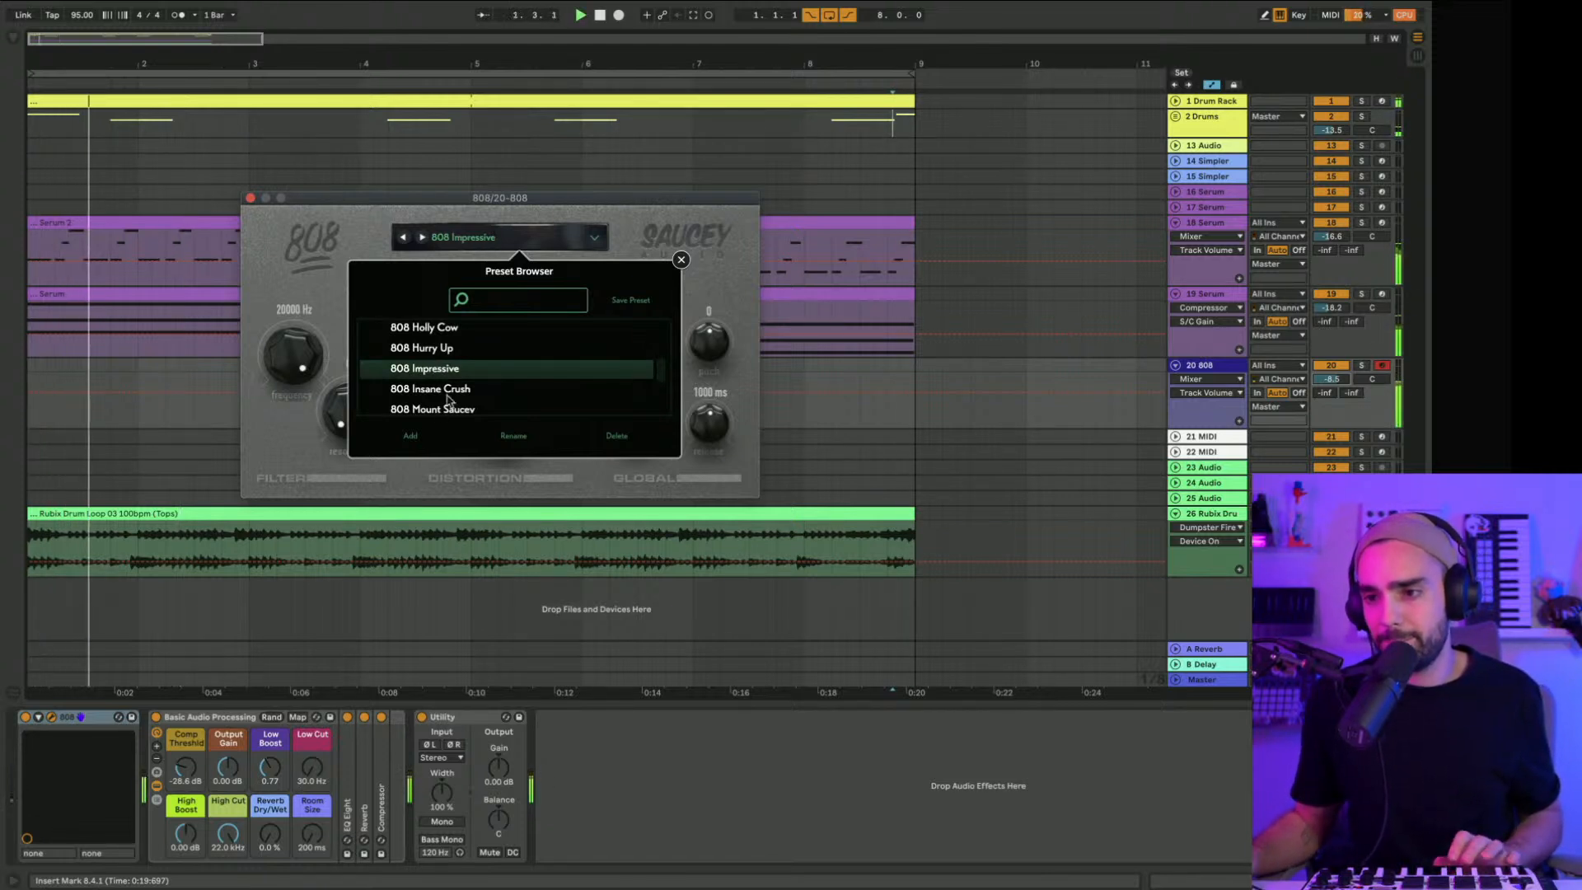
pyautogui.click(449, 389)
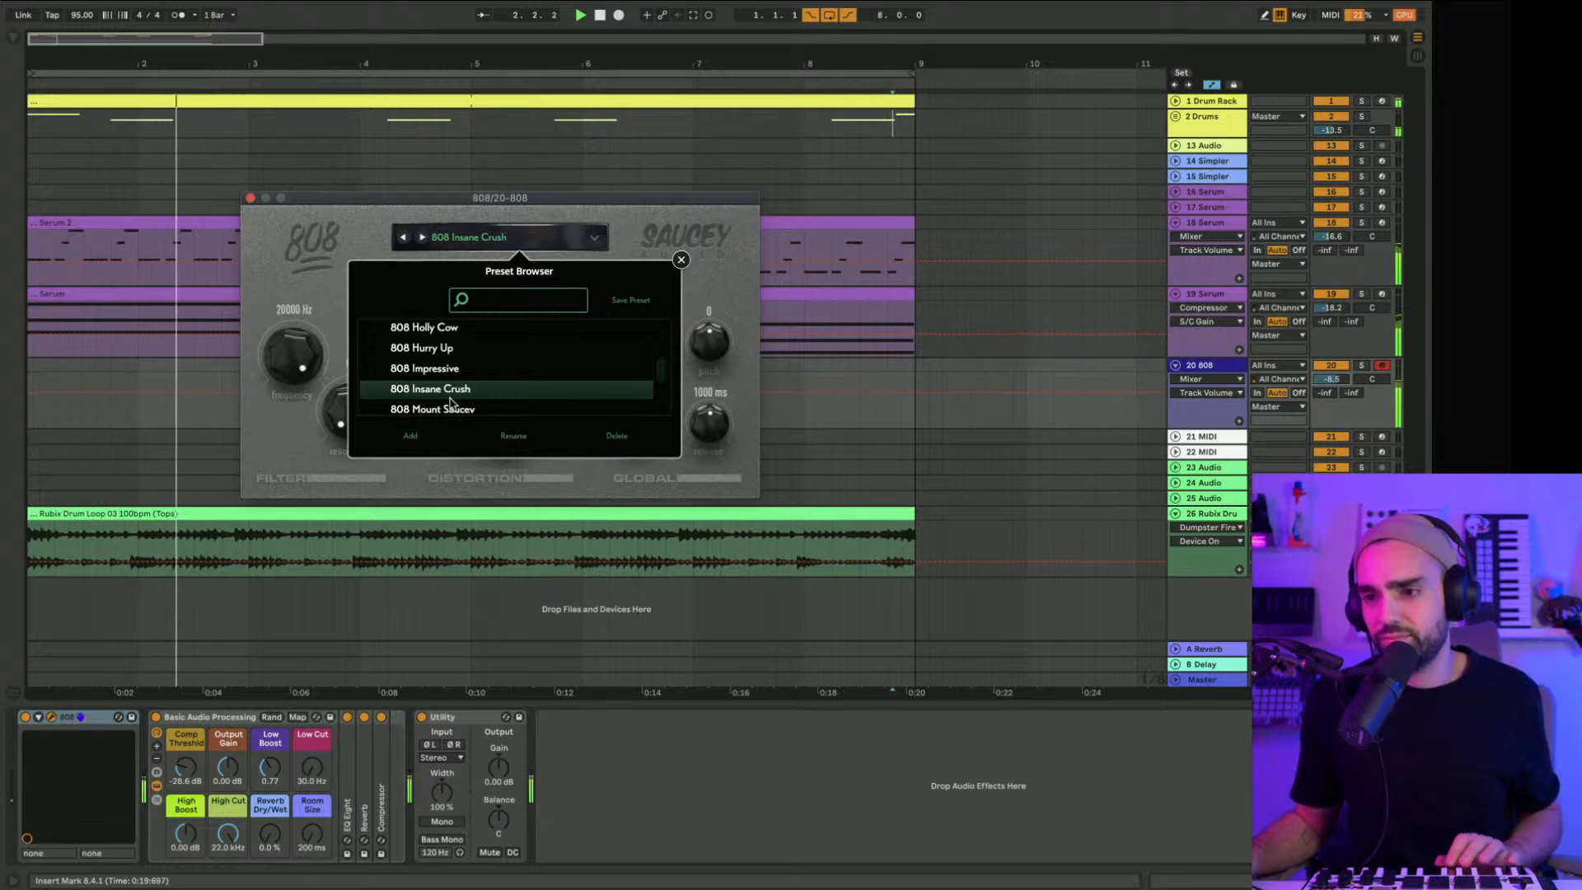
pyautogui.click(450, 410)
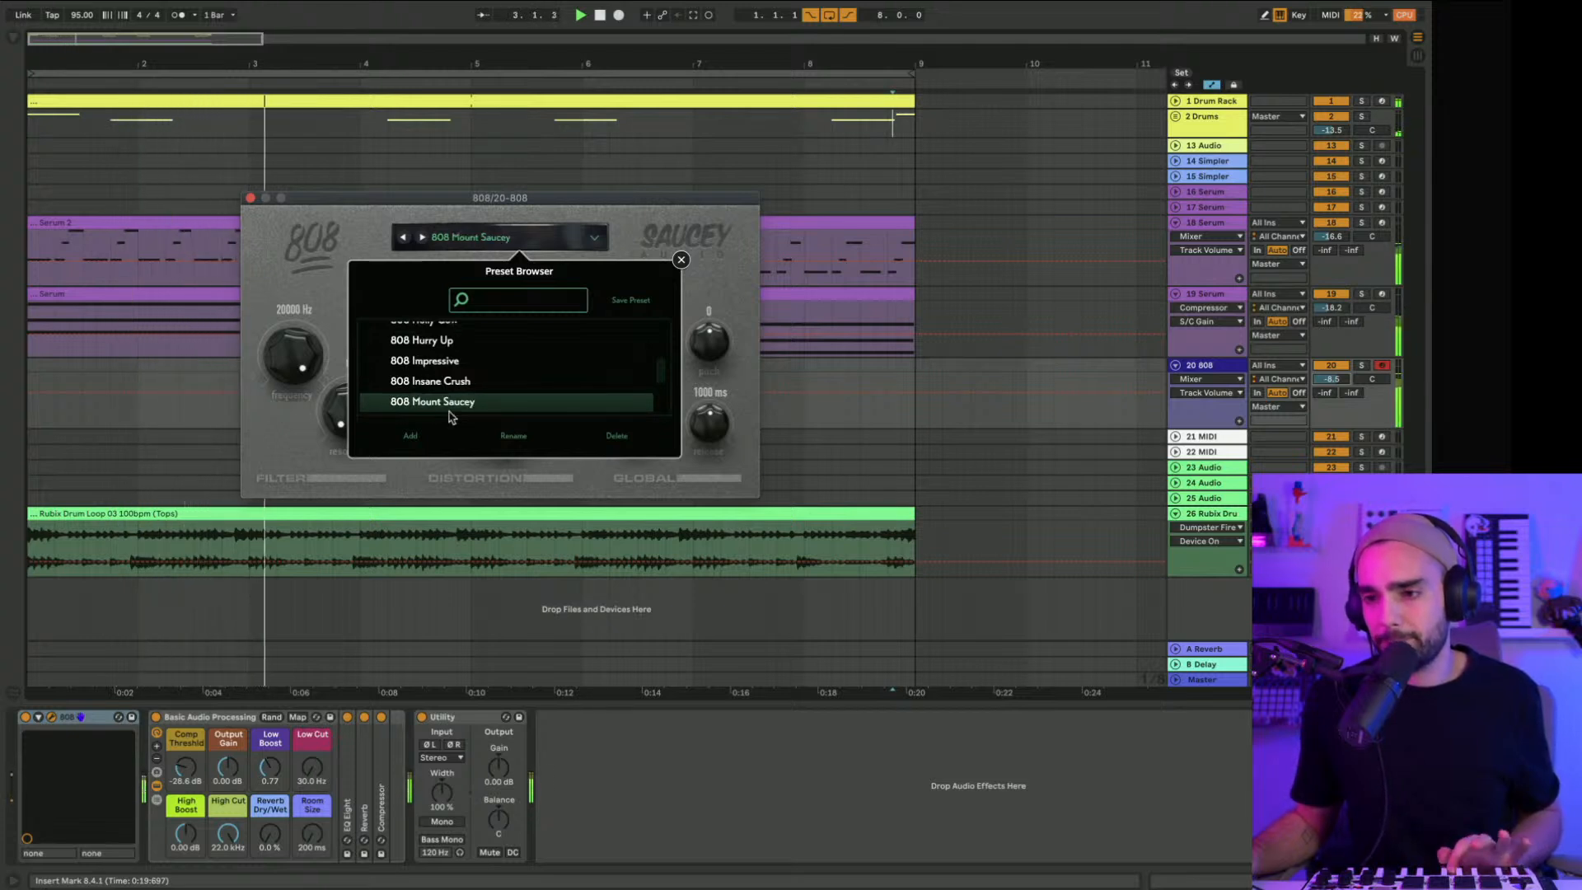
pyautogui.scroll(-2, 449, 416)
pyautogui.click(441, 345)
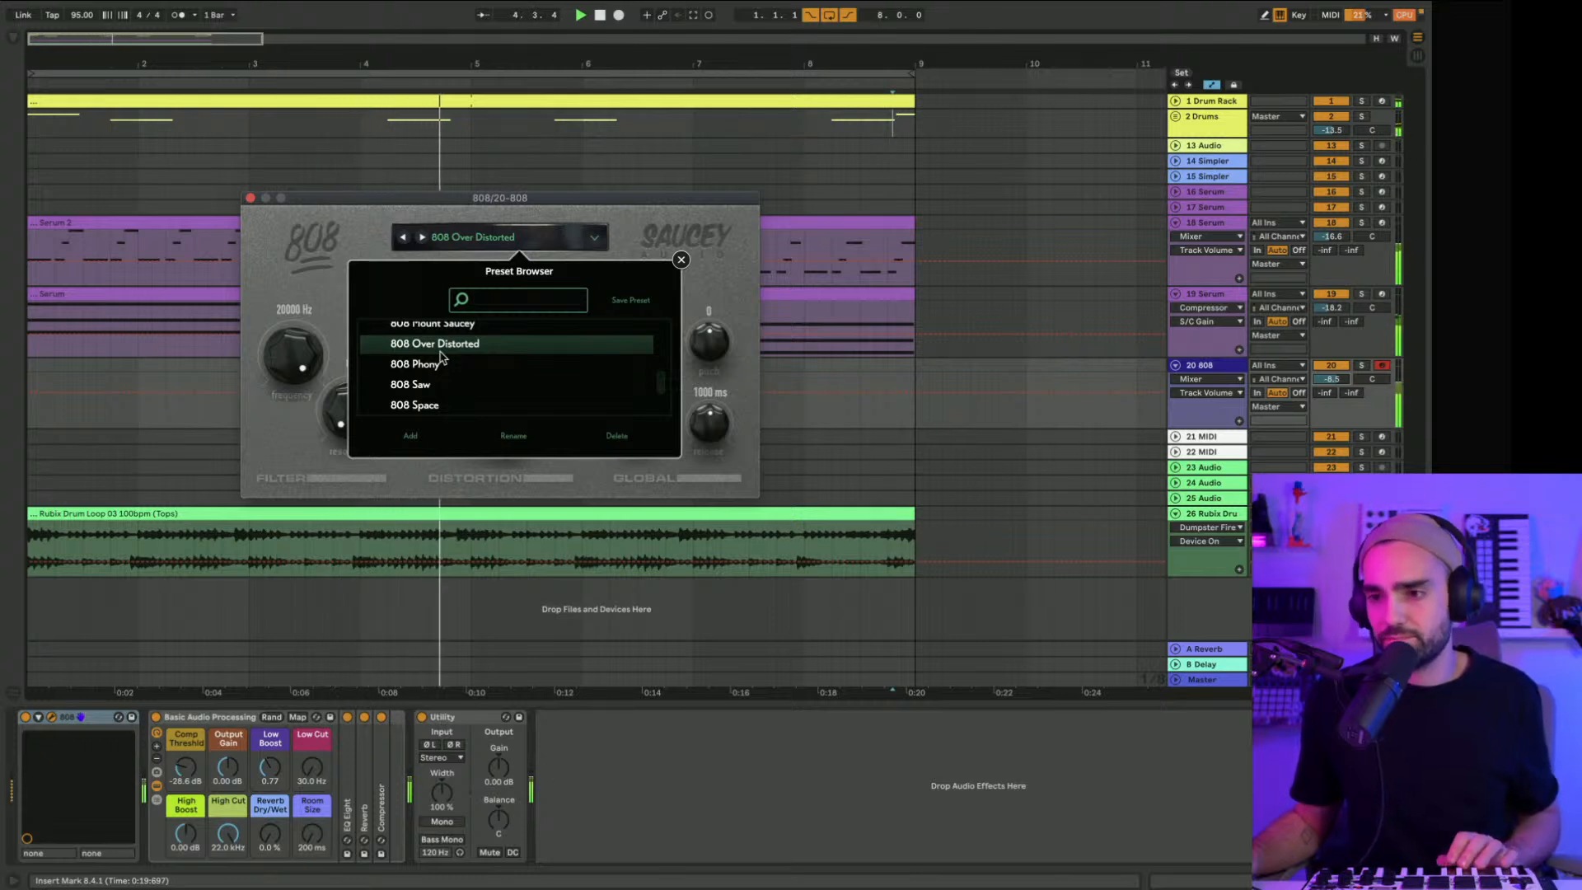
pyautogui.click(435, 369)
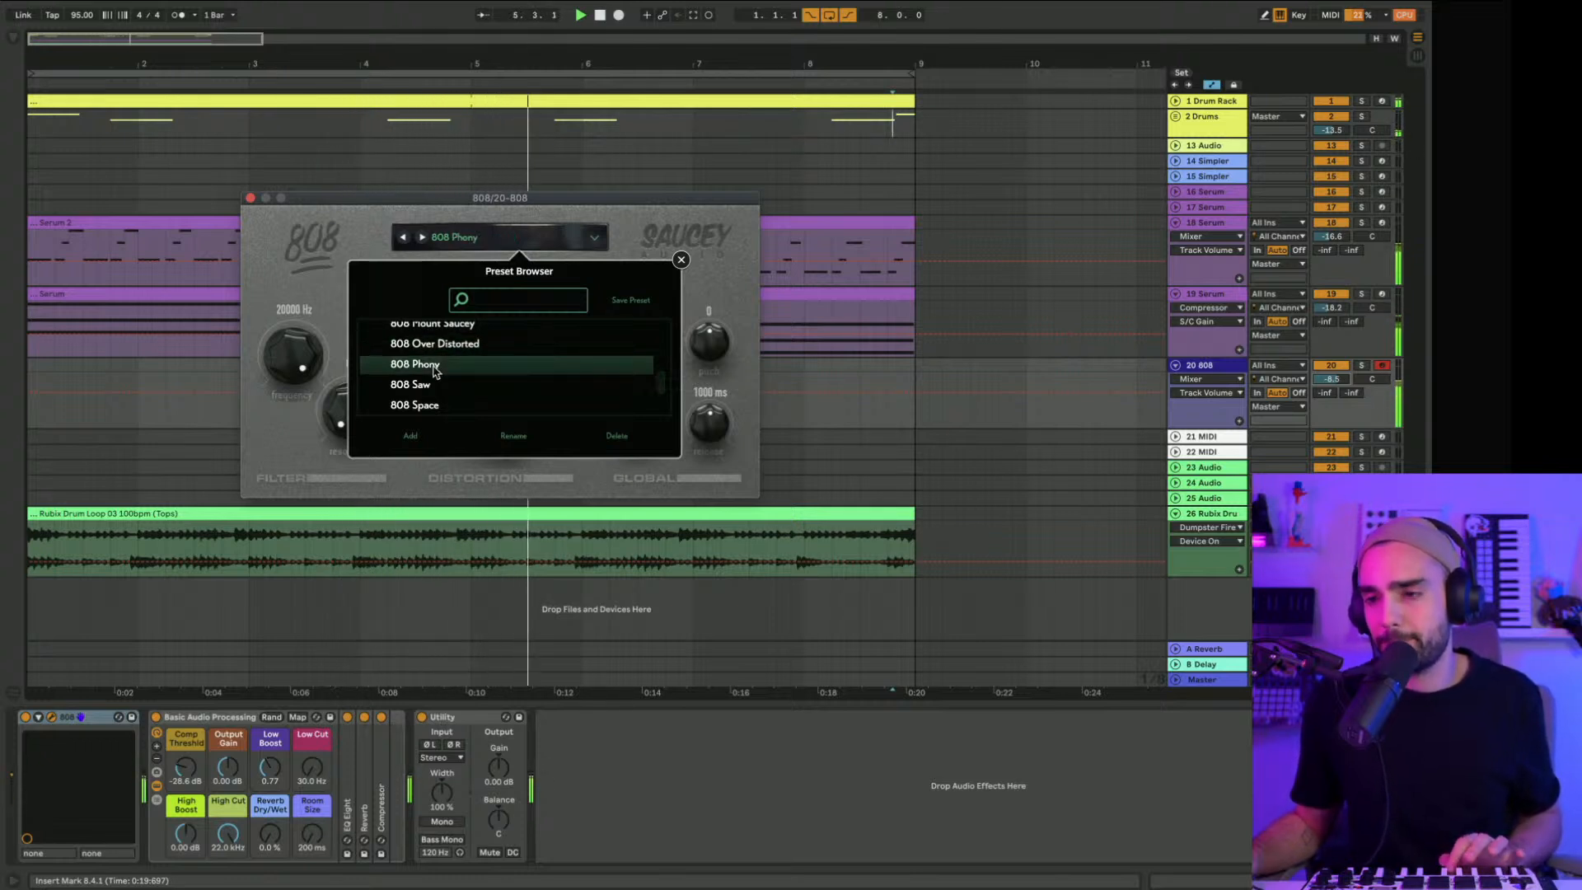
pyautogui.click(431, 386)
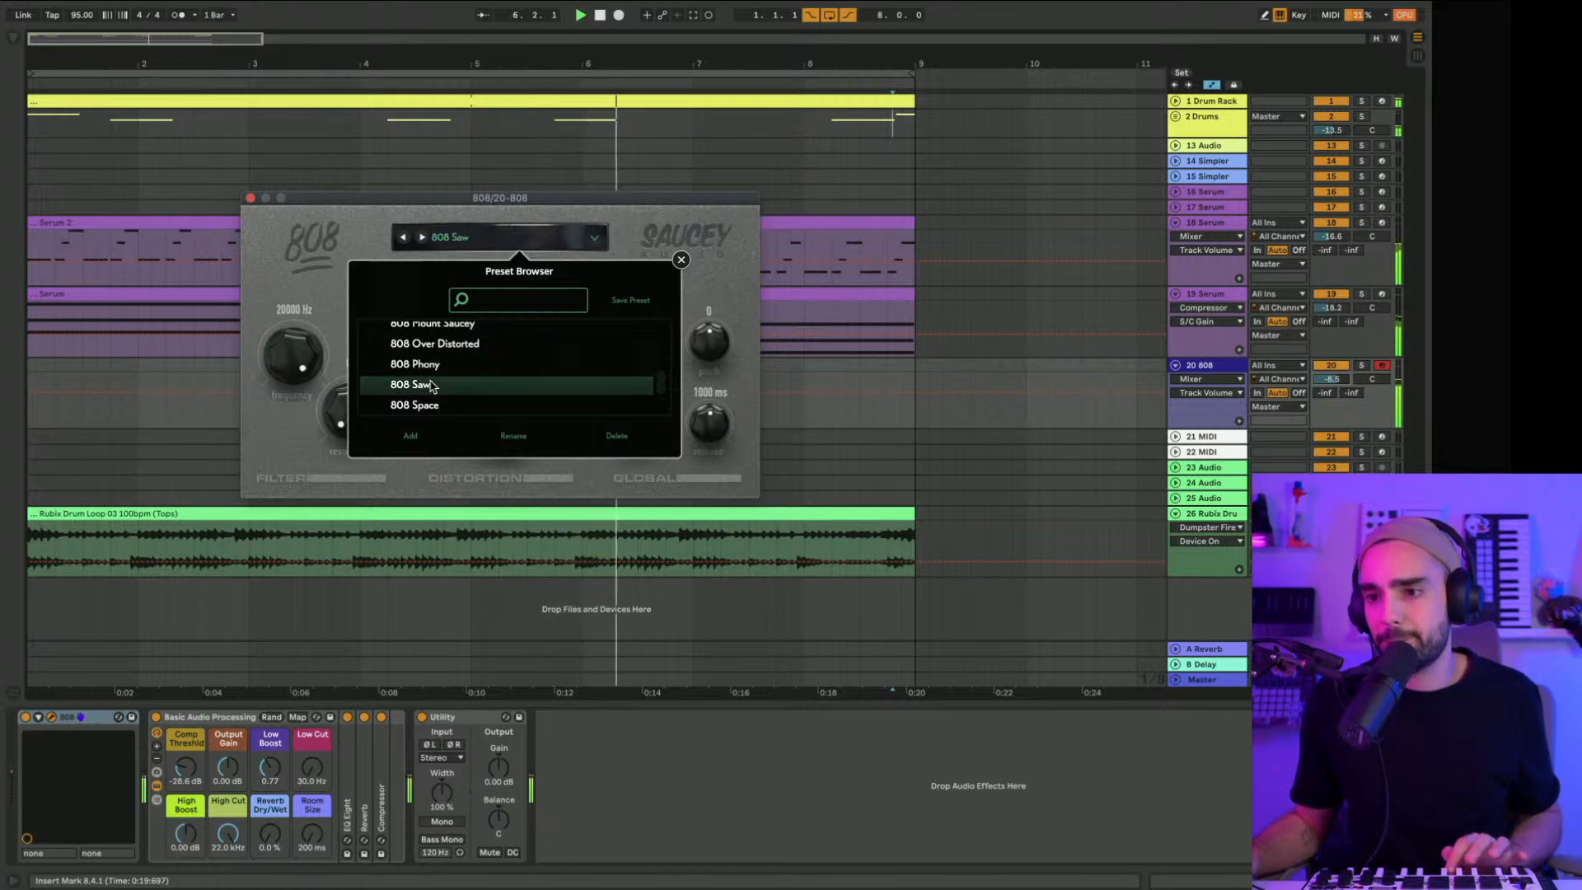
pyautogui.scroll(-2, 431, 385)
pyautogui.click(437, 373)
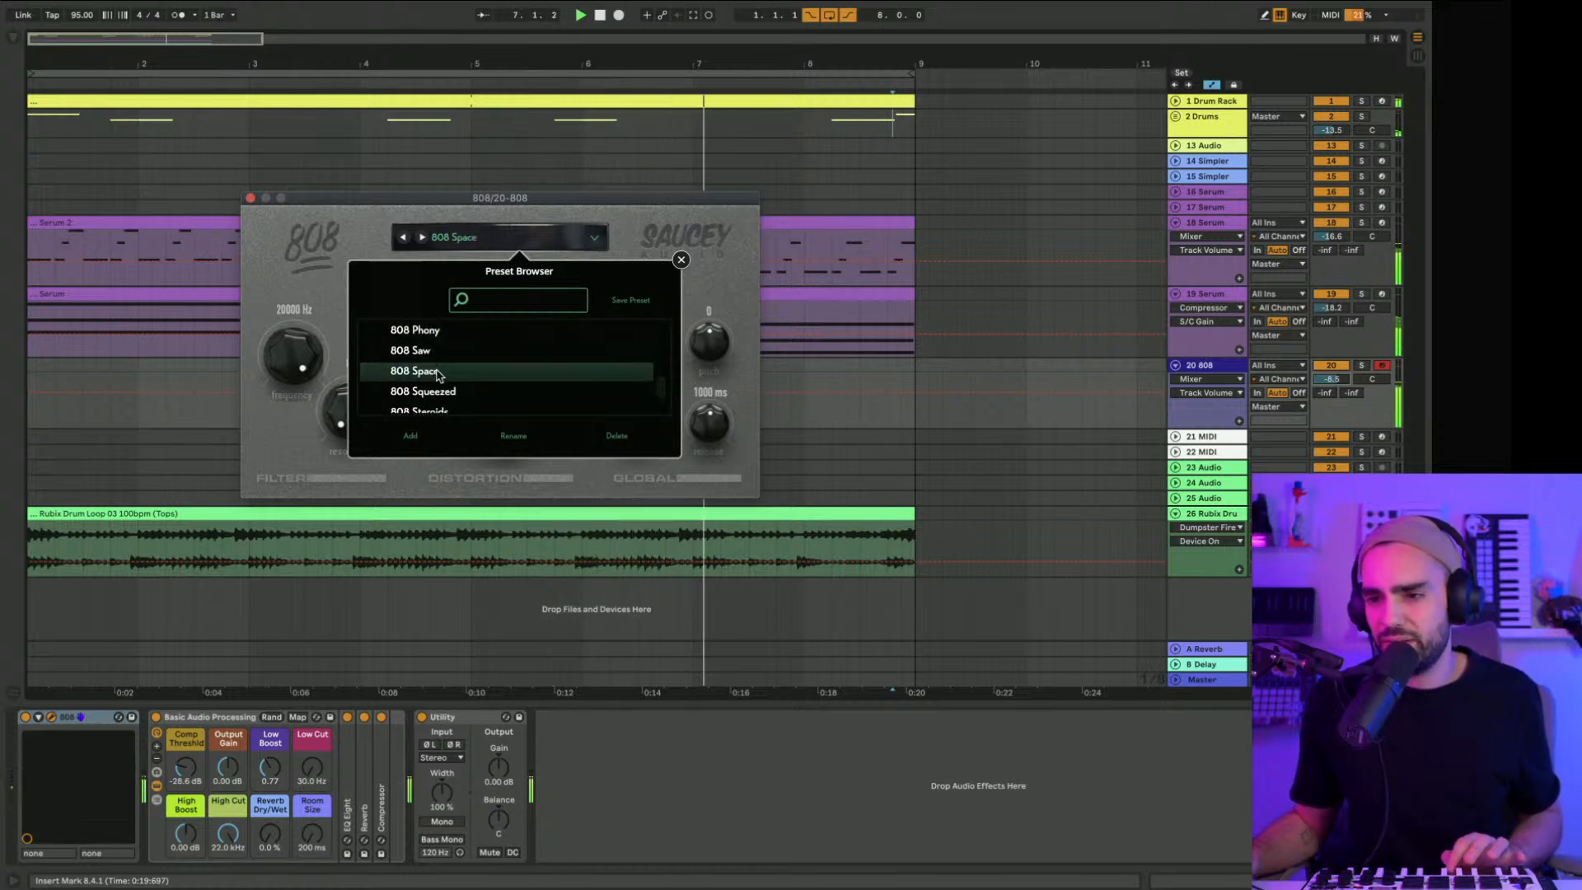
# Step: Load the 808 Dark preset for the bass again
pyautogui.scroll(5, 437, 375)
pyautogui.click(439, 374)
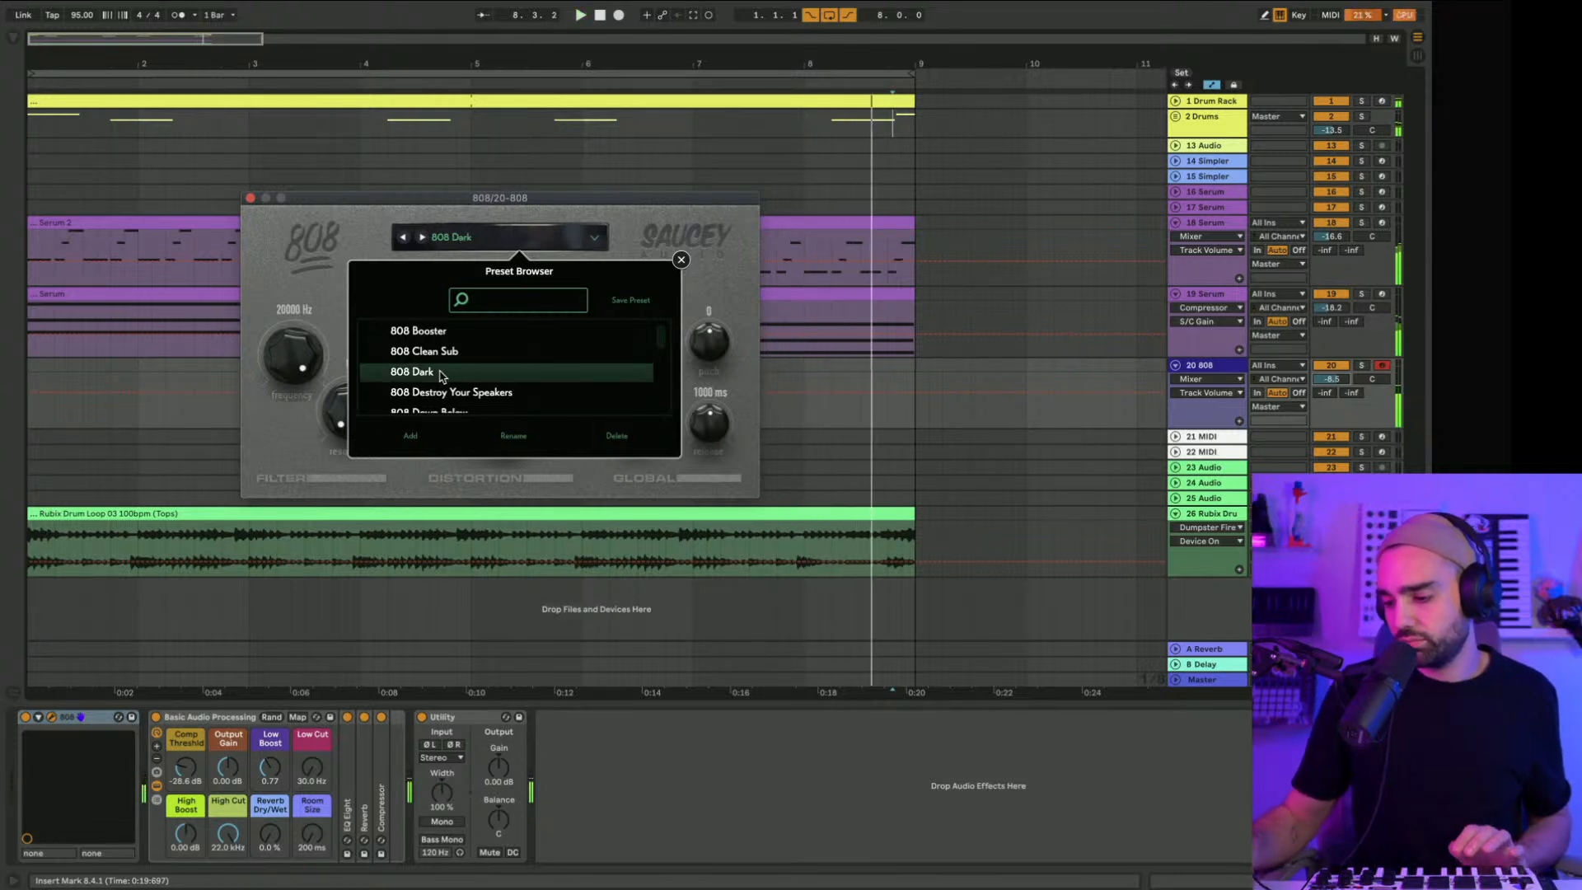
# Step: Start saving the Live Set in the 2021 folder inside recordings and clear the proposed file name
pyautogui.press('super+s')
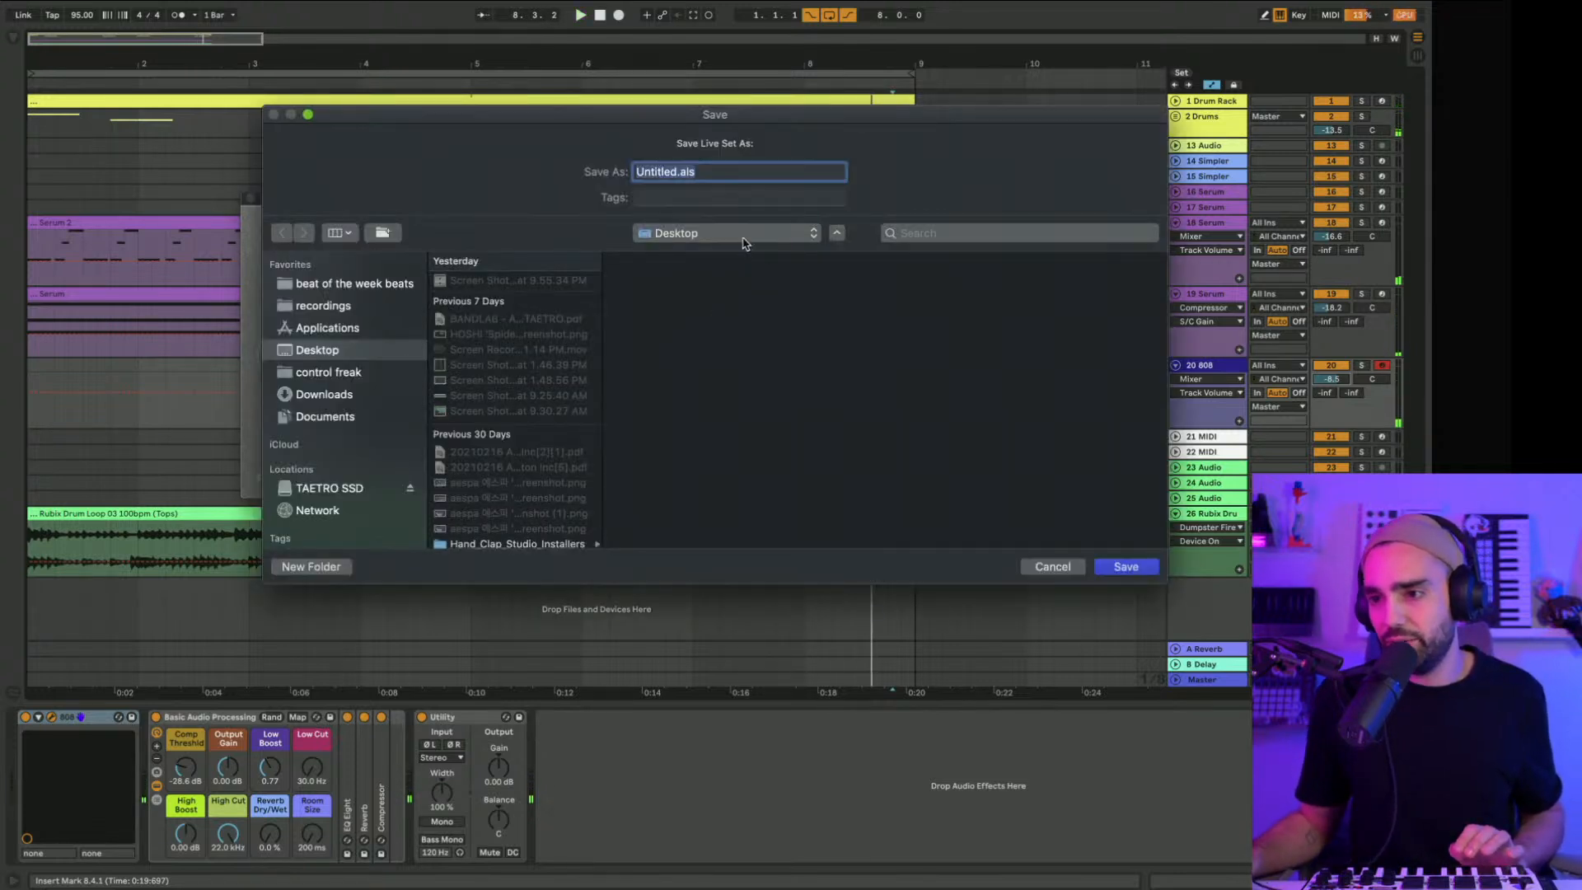
pyautogui.click(744, 235)
pyautogui.click(730, 236)
pyautogui.click(323, 306)
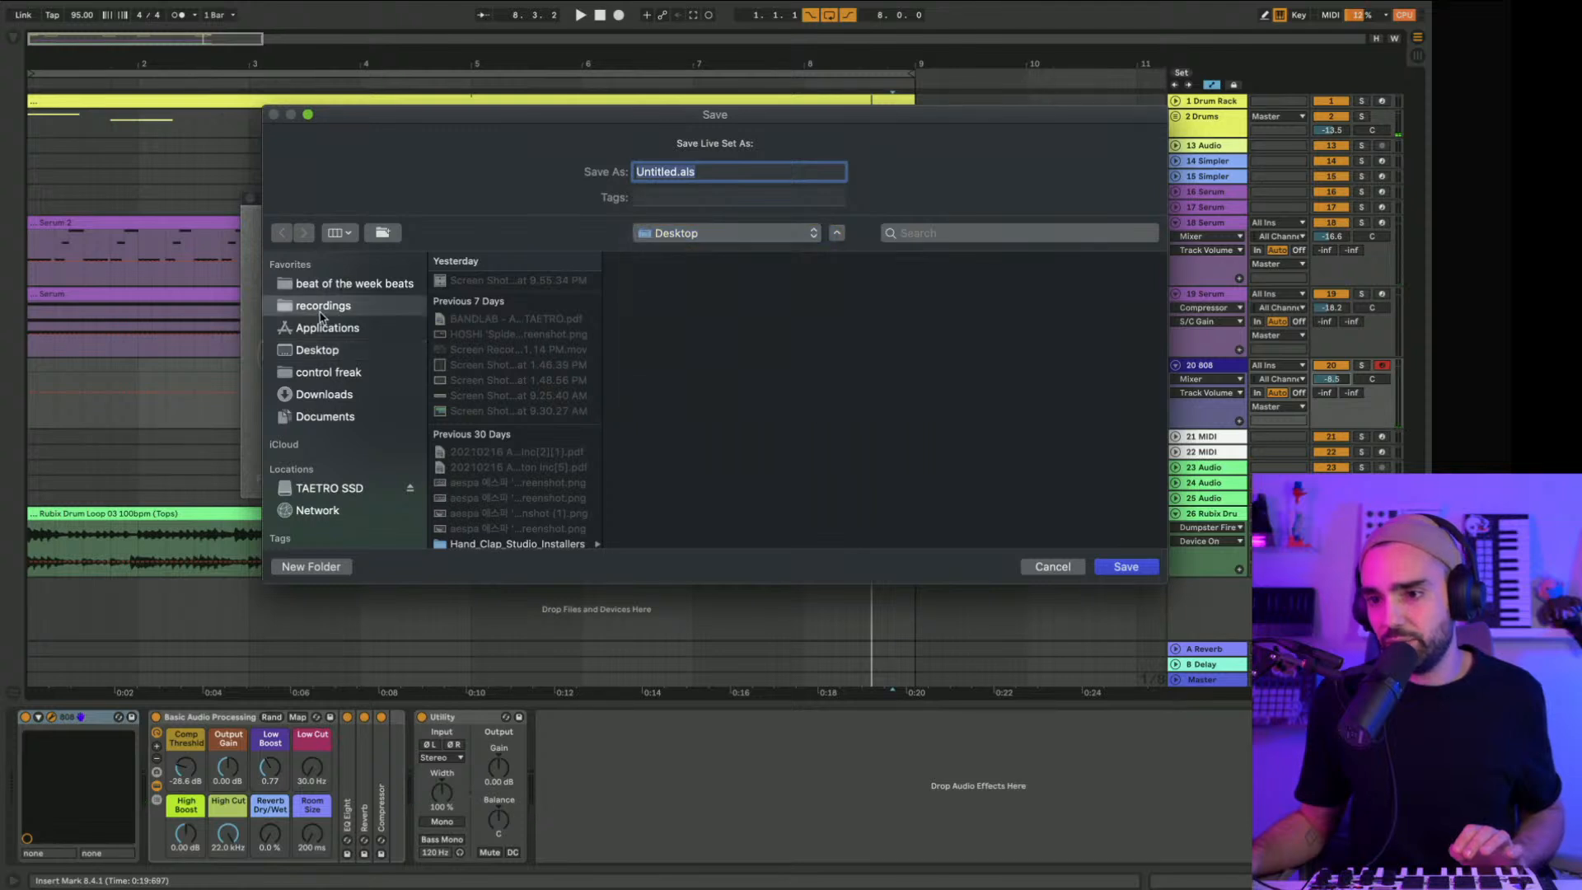
pyautogui.click(494, 319)
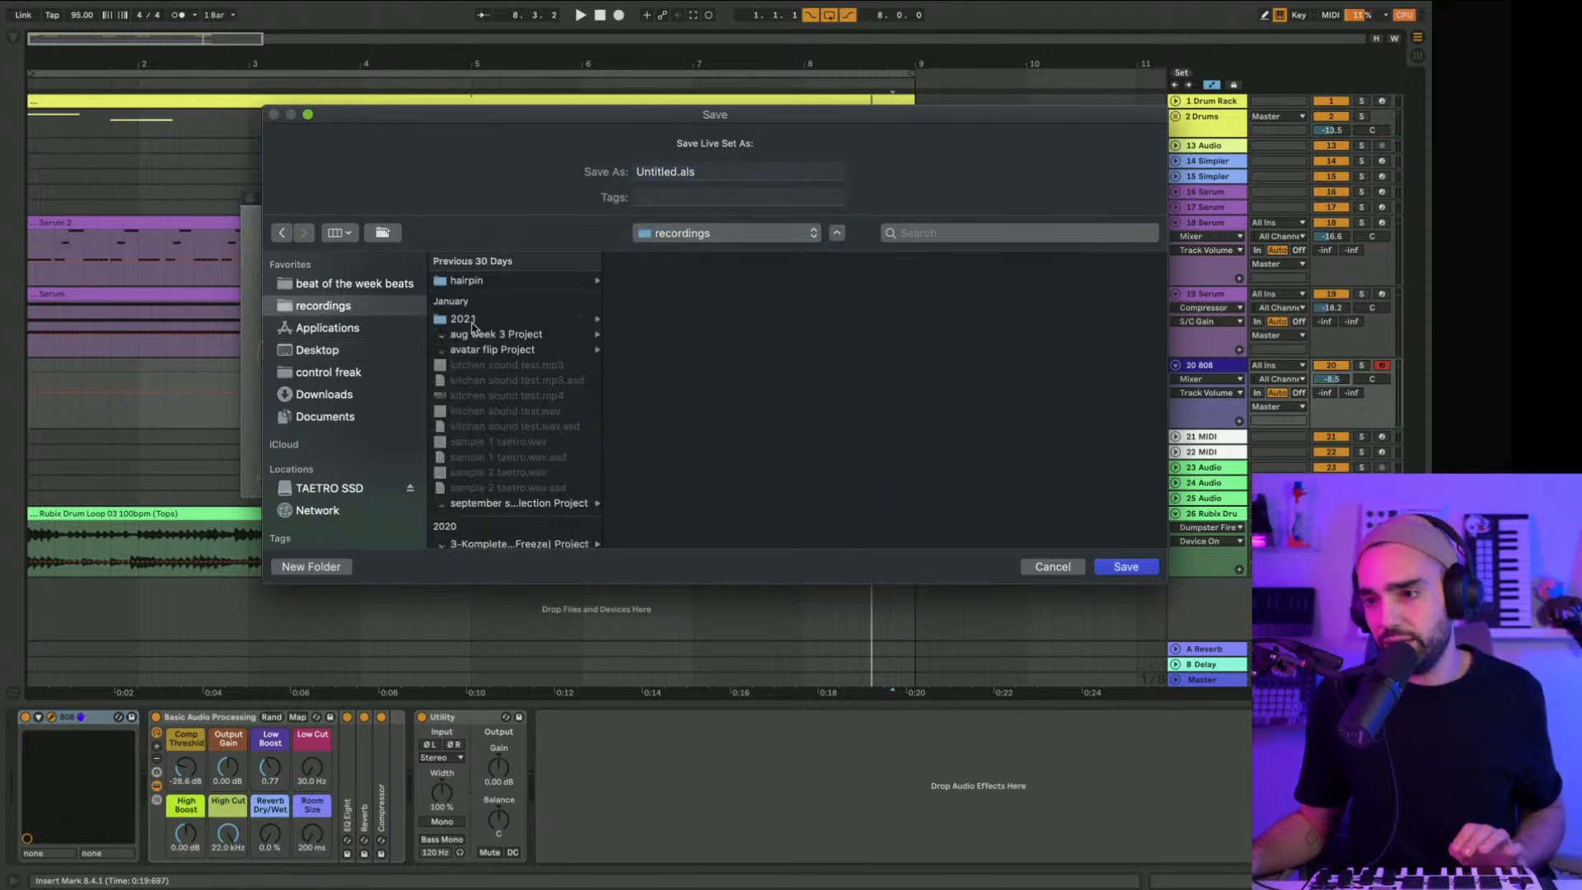
pyautogui.click(736, 172)
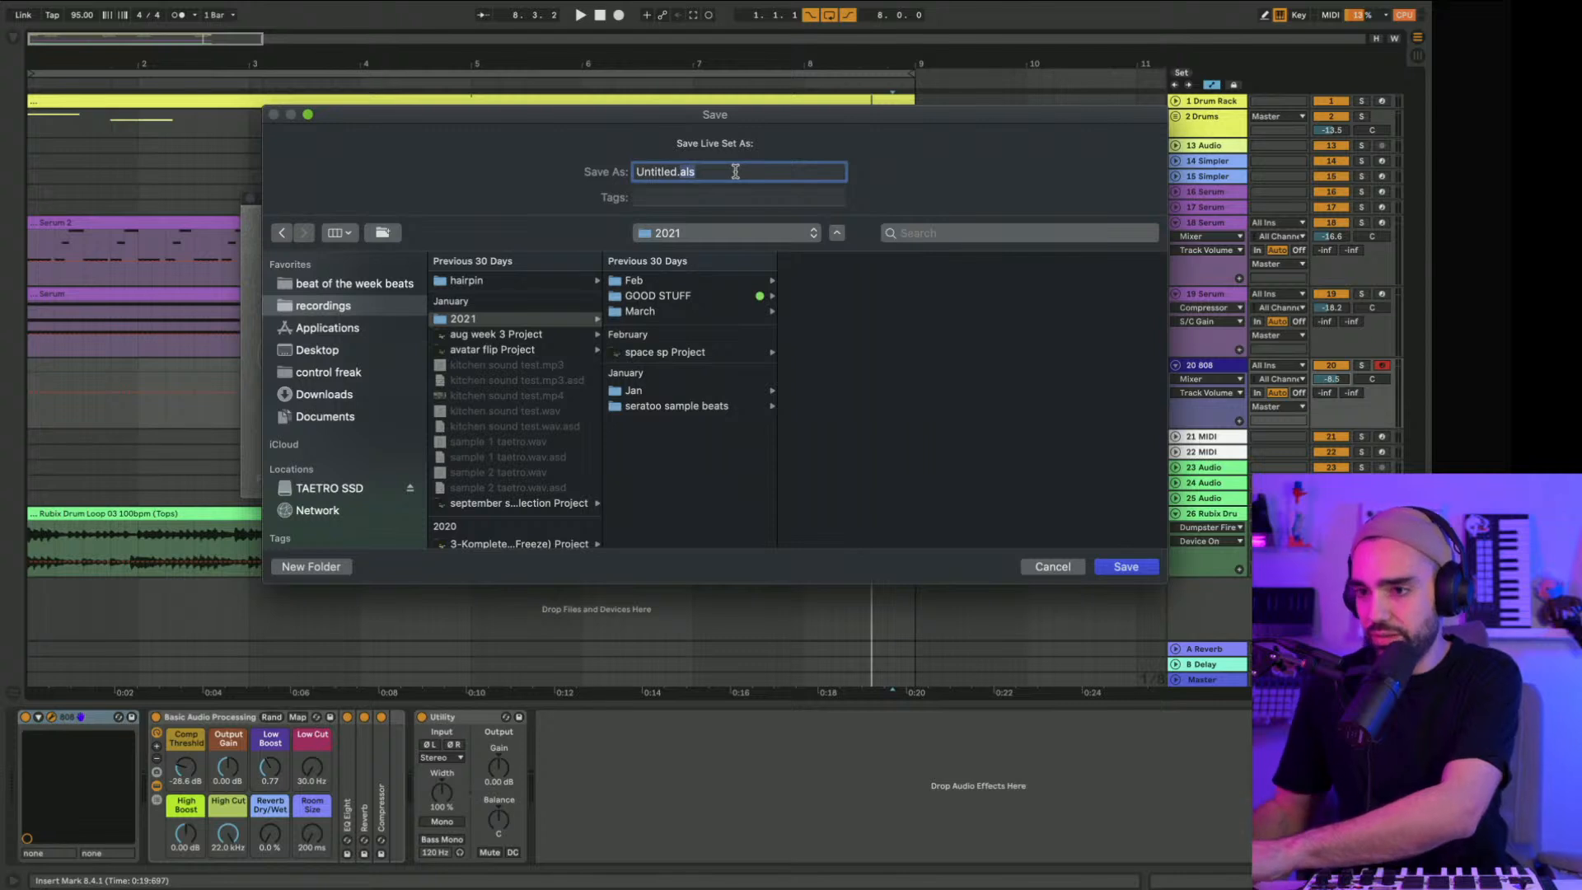
pyautogui.press('BackSpace')
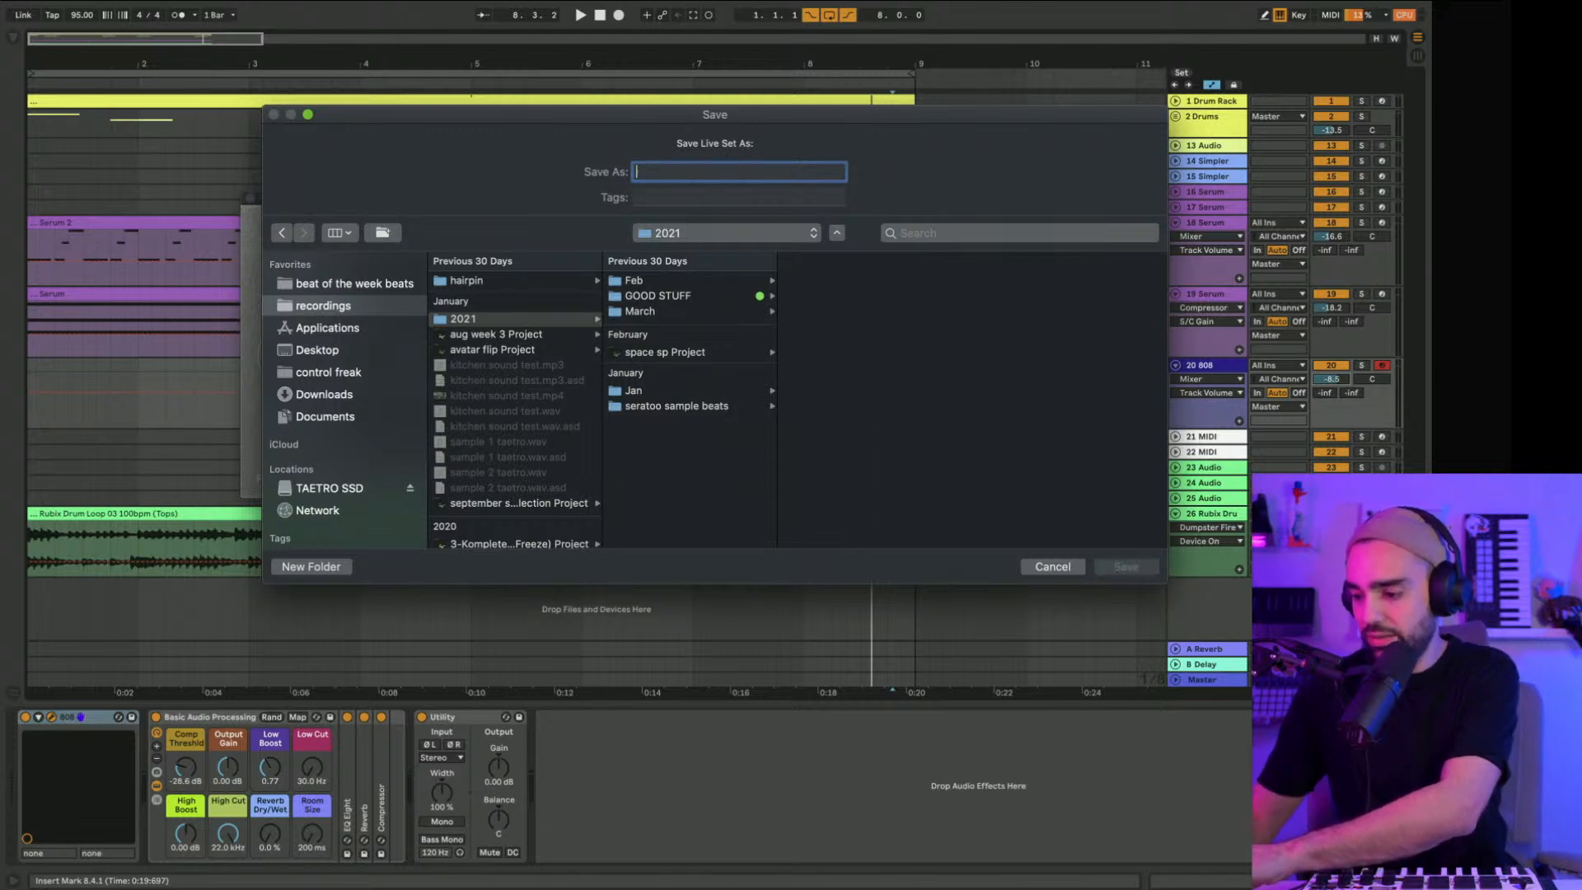
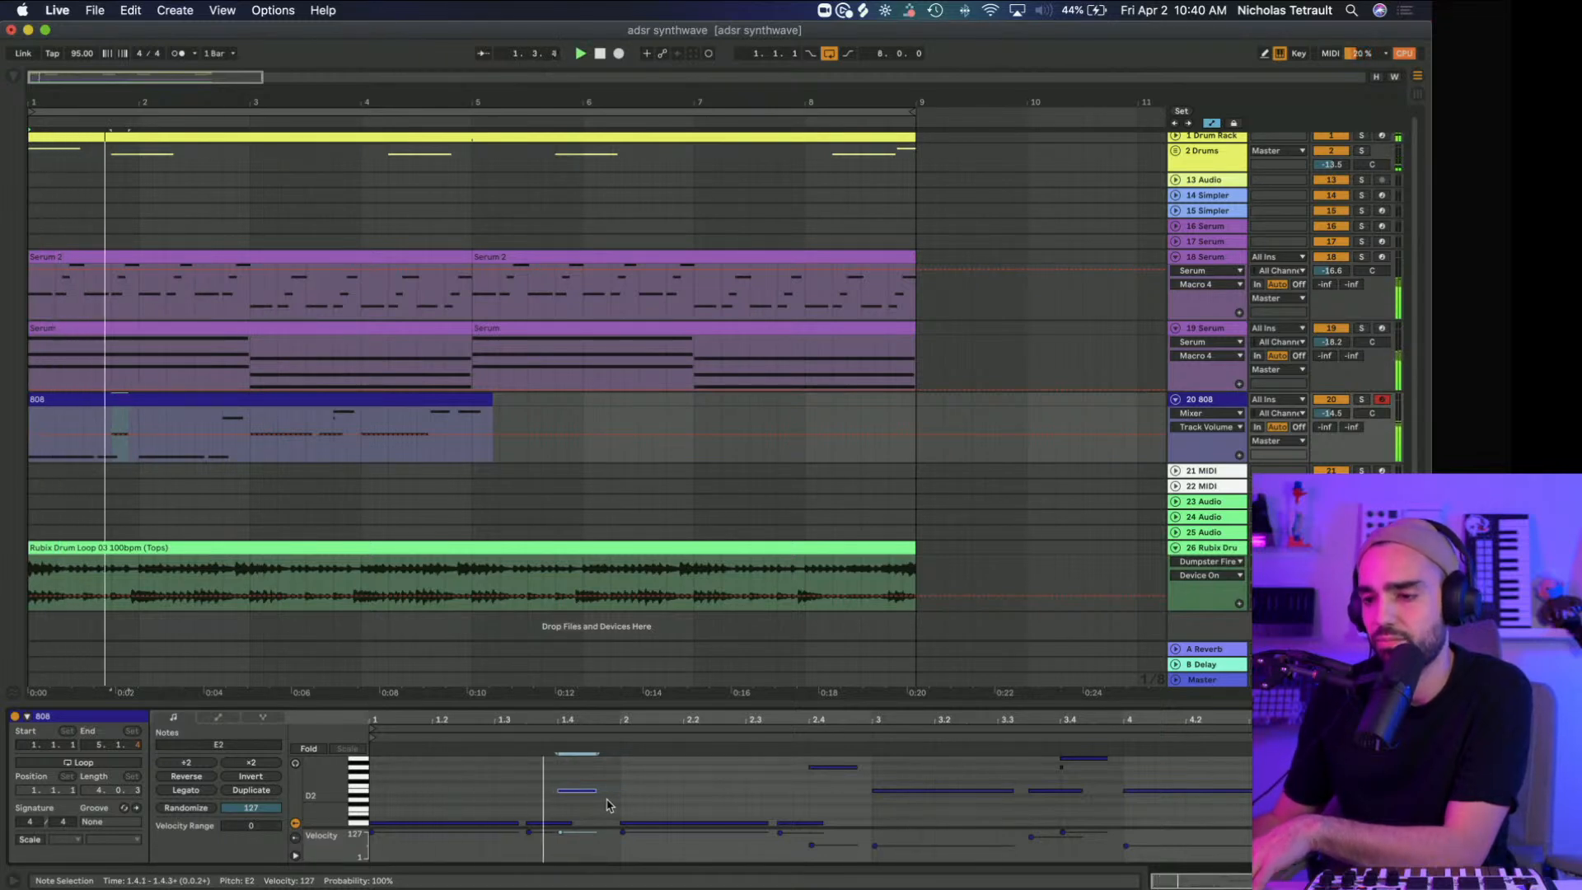
# Step: Nudge the selected E2 note in the 808 clip one sixteenth later to 1.4.2 and replay the loop
pyautogui.press('Right')
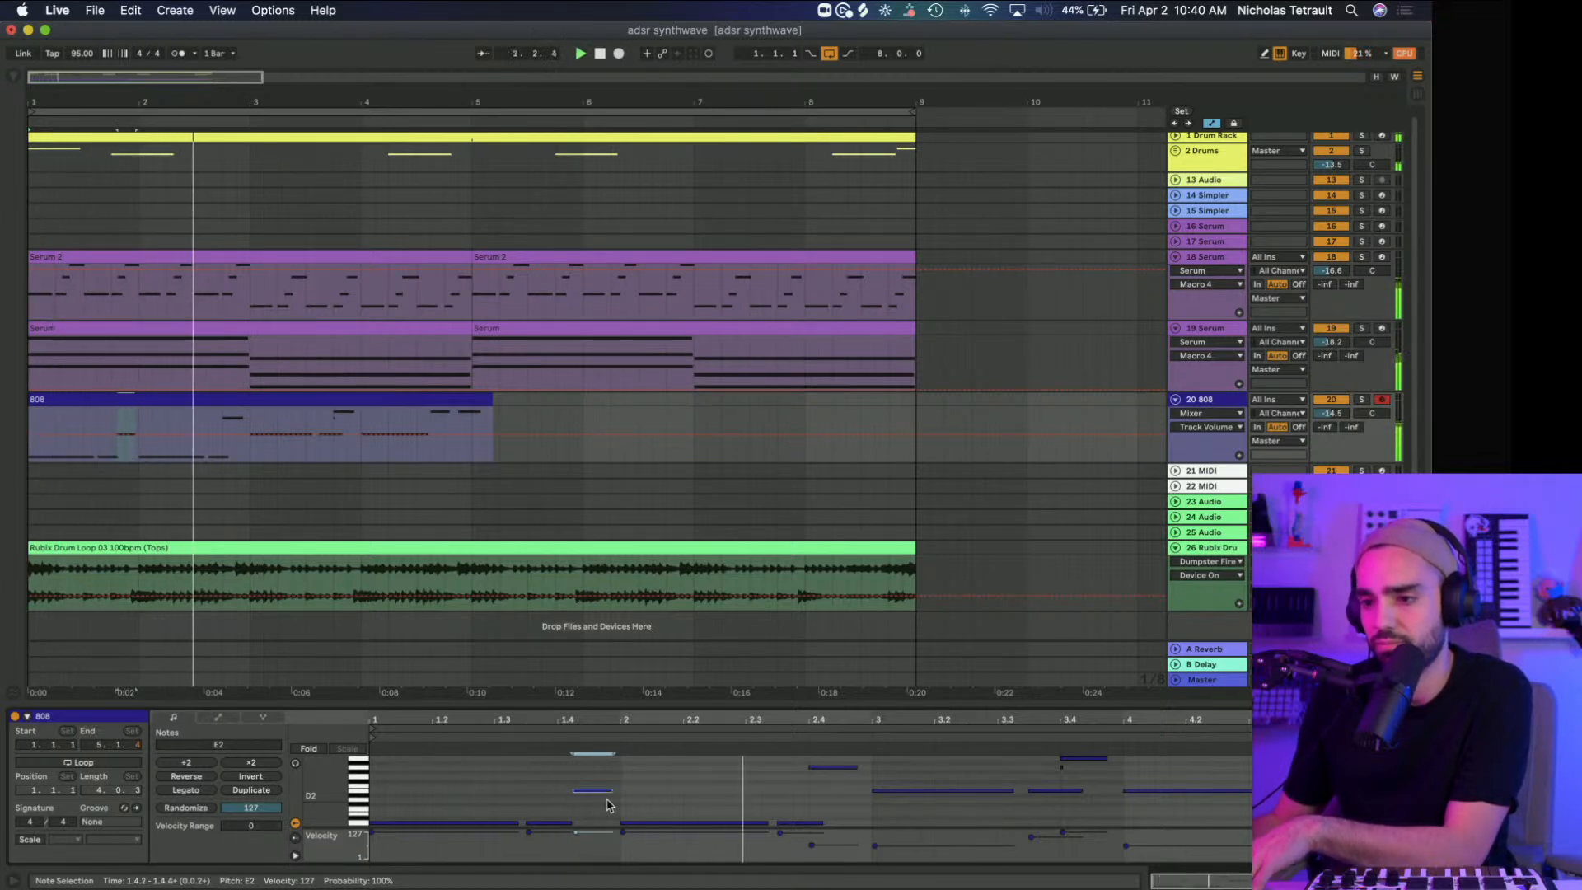
pyautogui.press('space')
pyautogui.press('space')
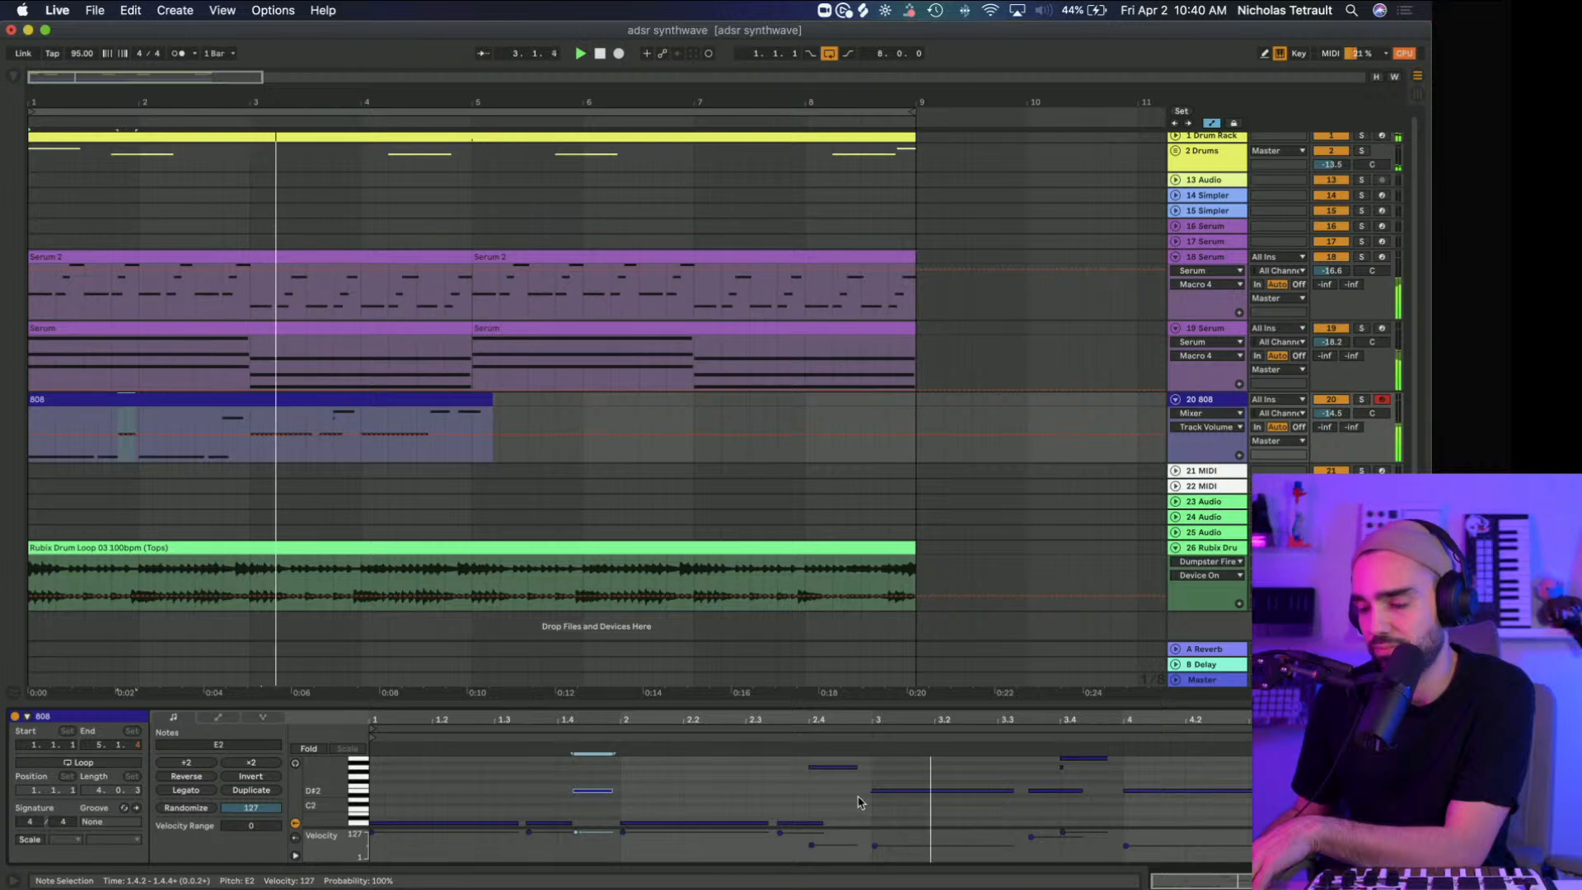
# Step: Trim the end of the 808 clip back to bar 5 so it spans exactly four bars
pyautogui.click(1067, 757)
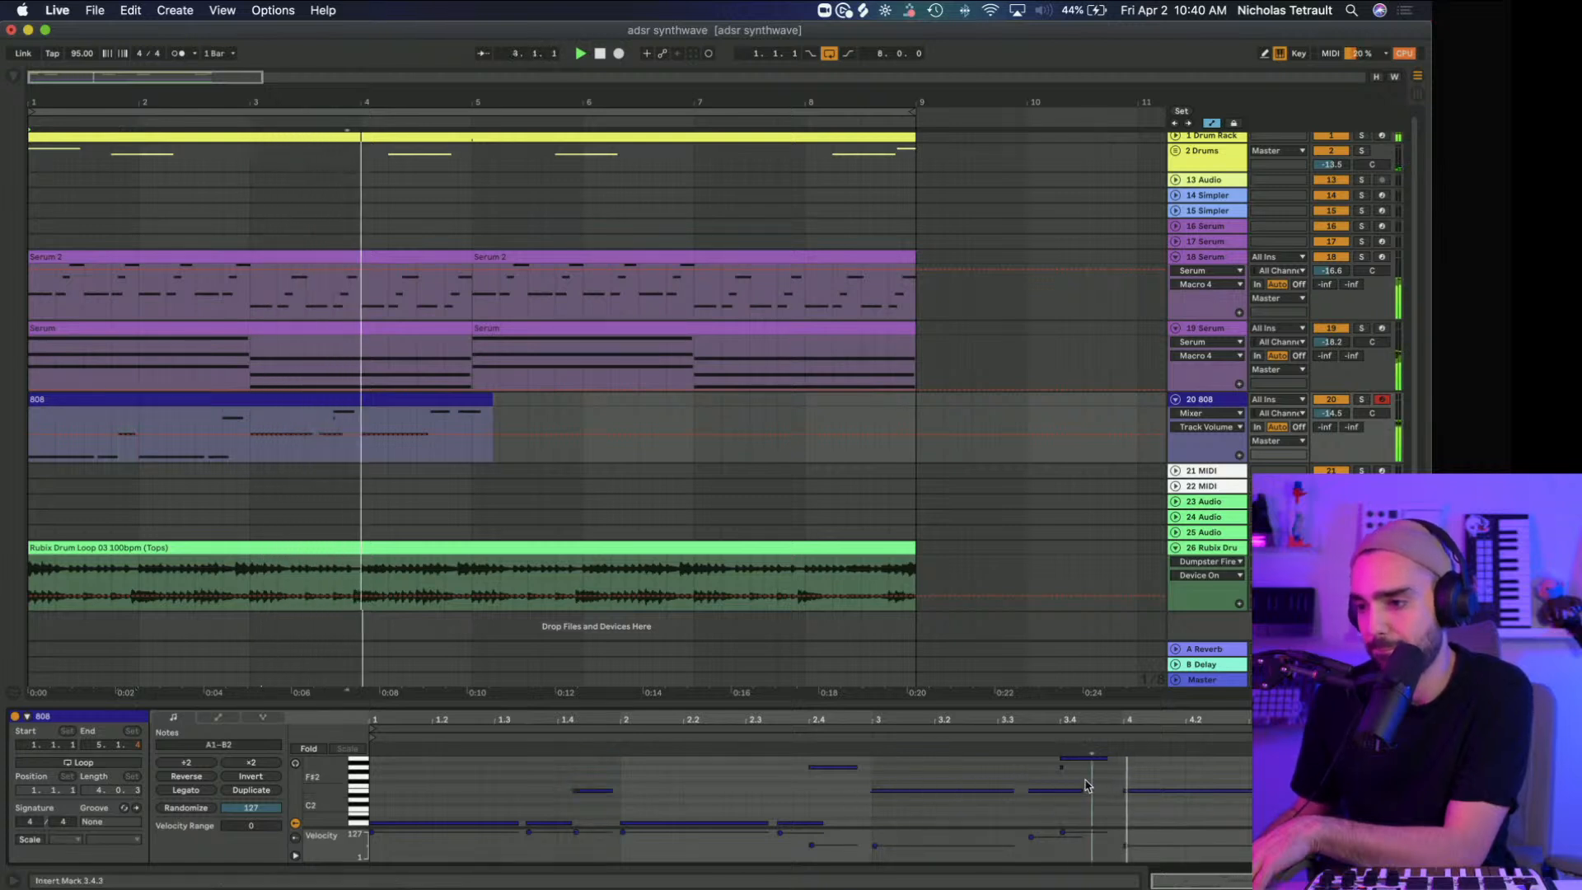
pyautogui.click(1060, 770)
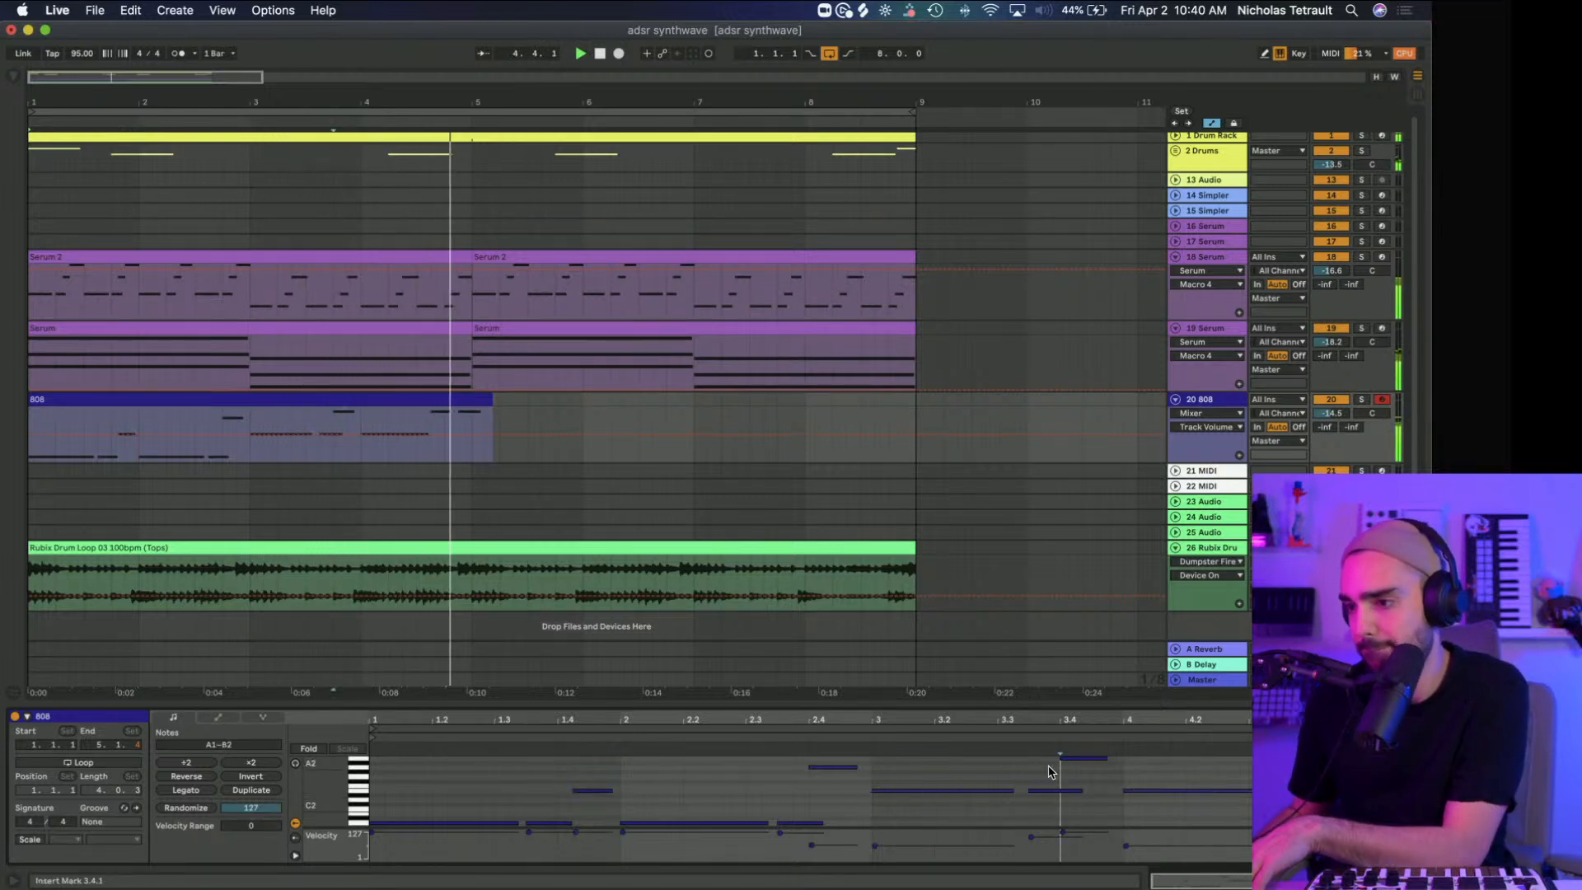
pyautogui.click(1366, 758)
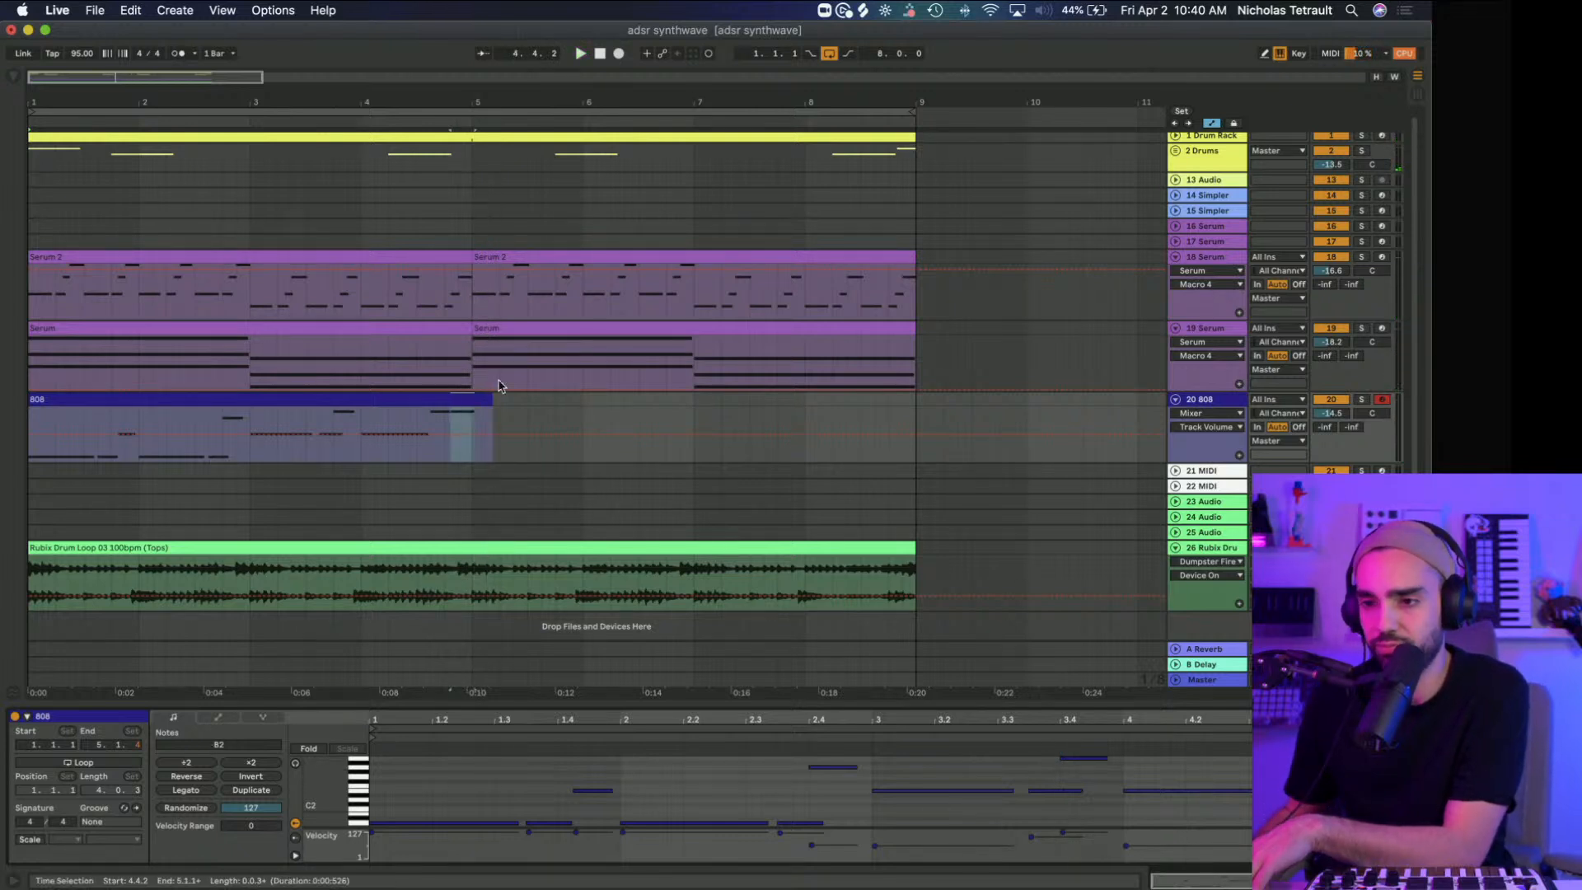
pyautogui.moveTo(493, 399); pyautogui.dragTo(471, 400)
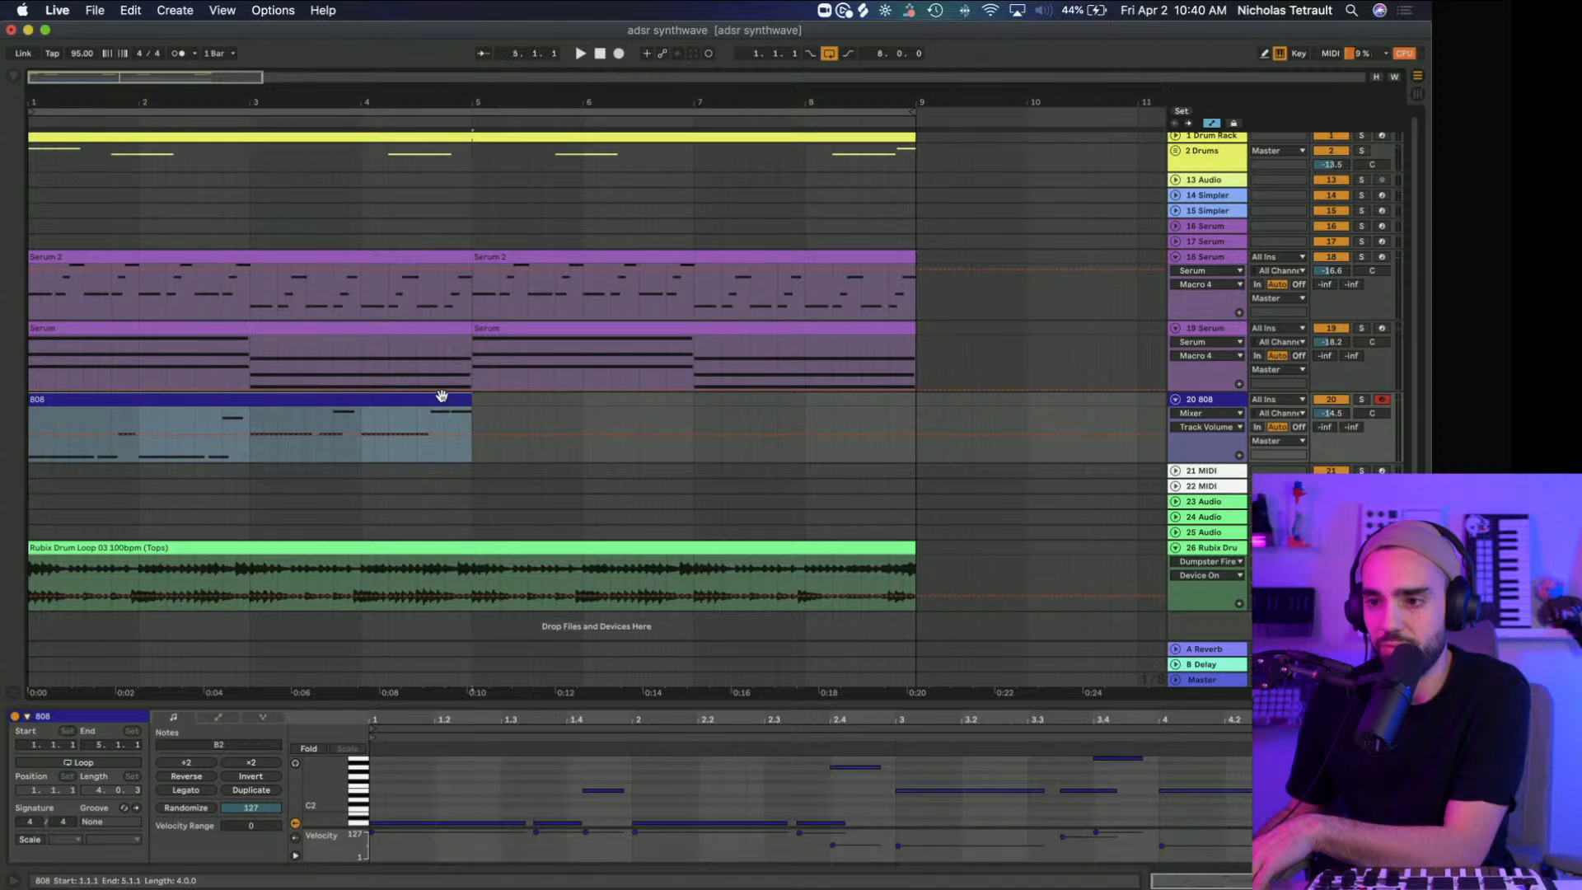
# Step: Play back the four-bar 808 clip and duplicate it to cover bars 5 to 9
pyautogui.press('space')
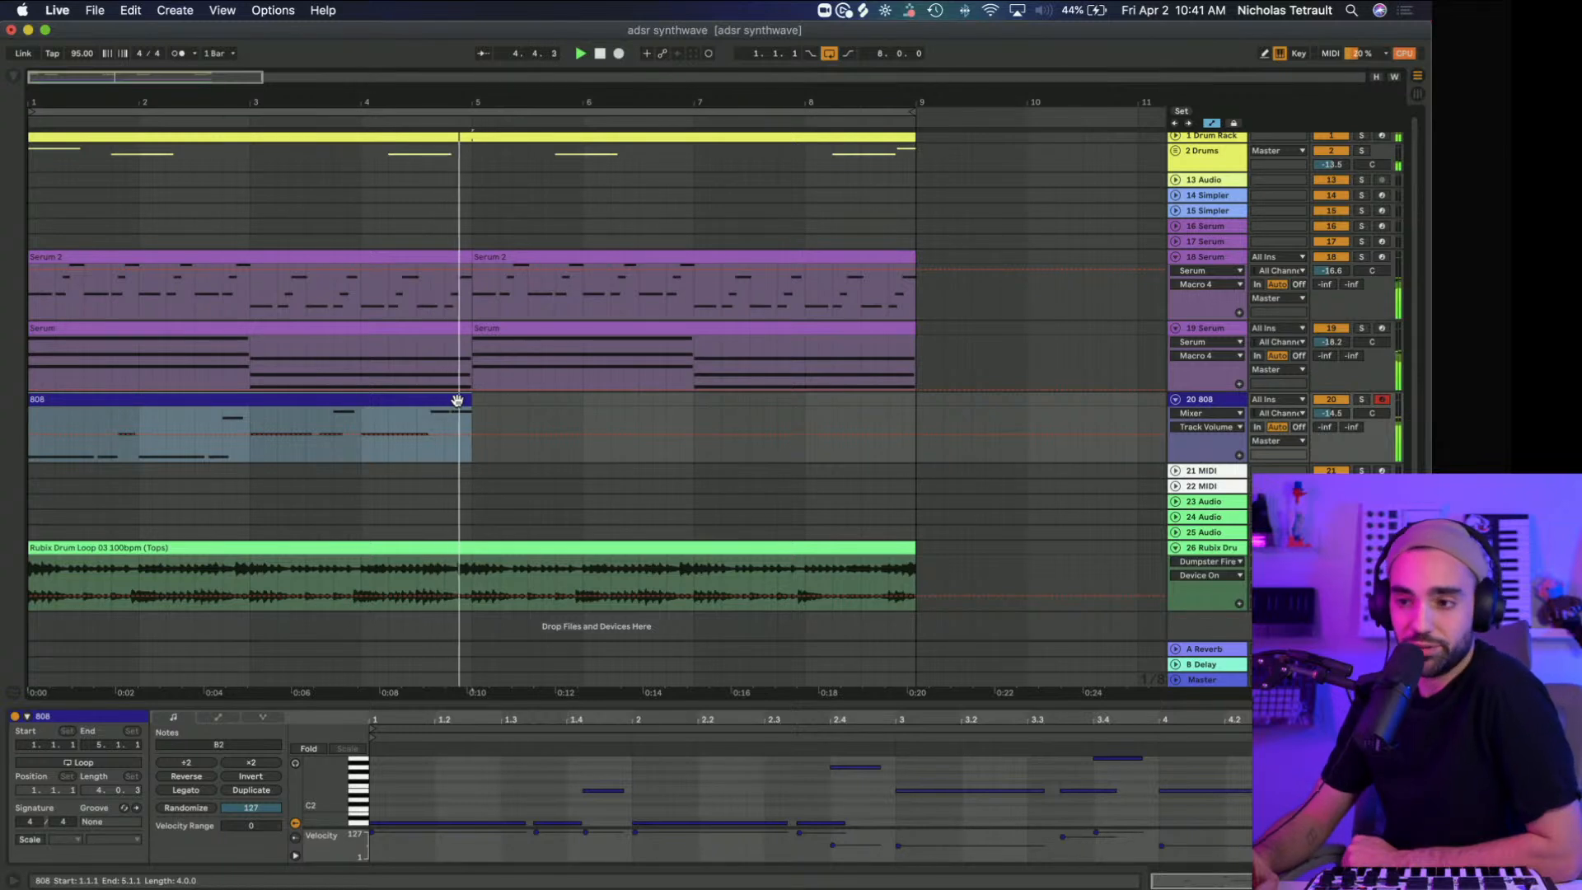
pyautogui.press('space')
pyautogui.press('super+d')
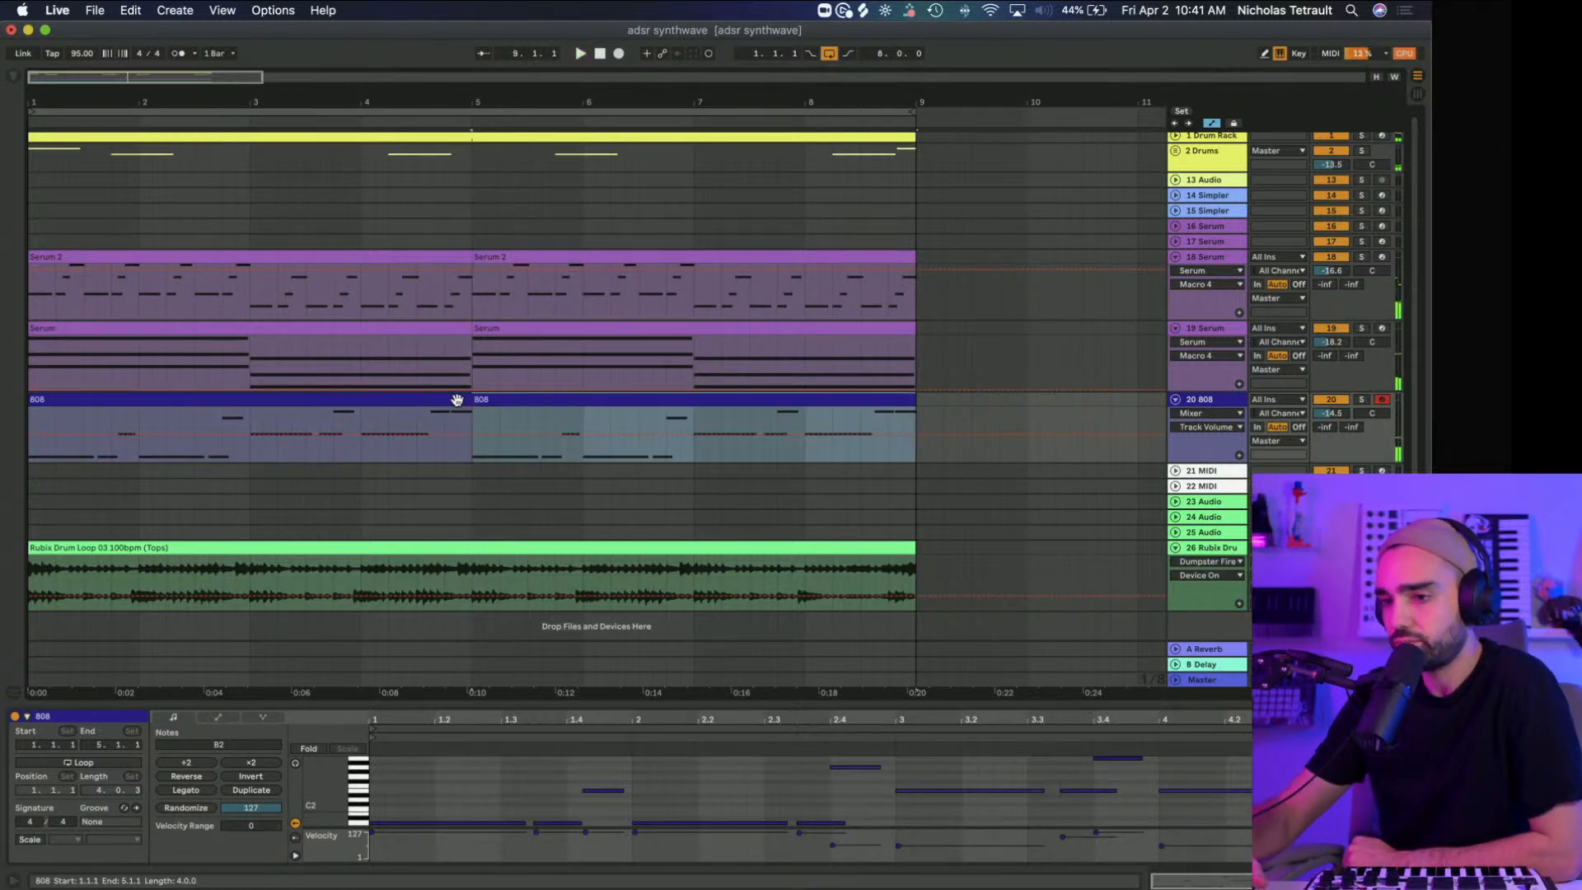
pyautogui.click(599, 54)
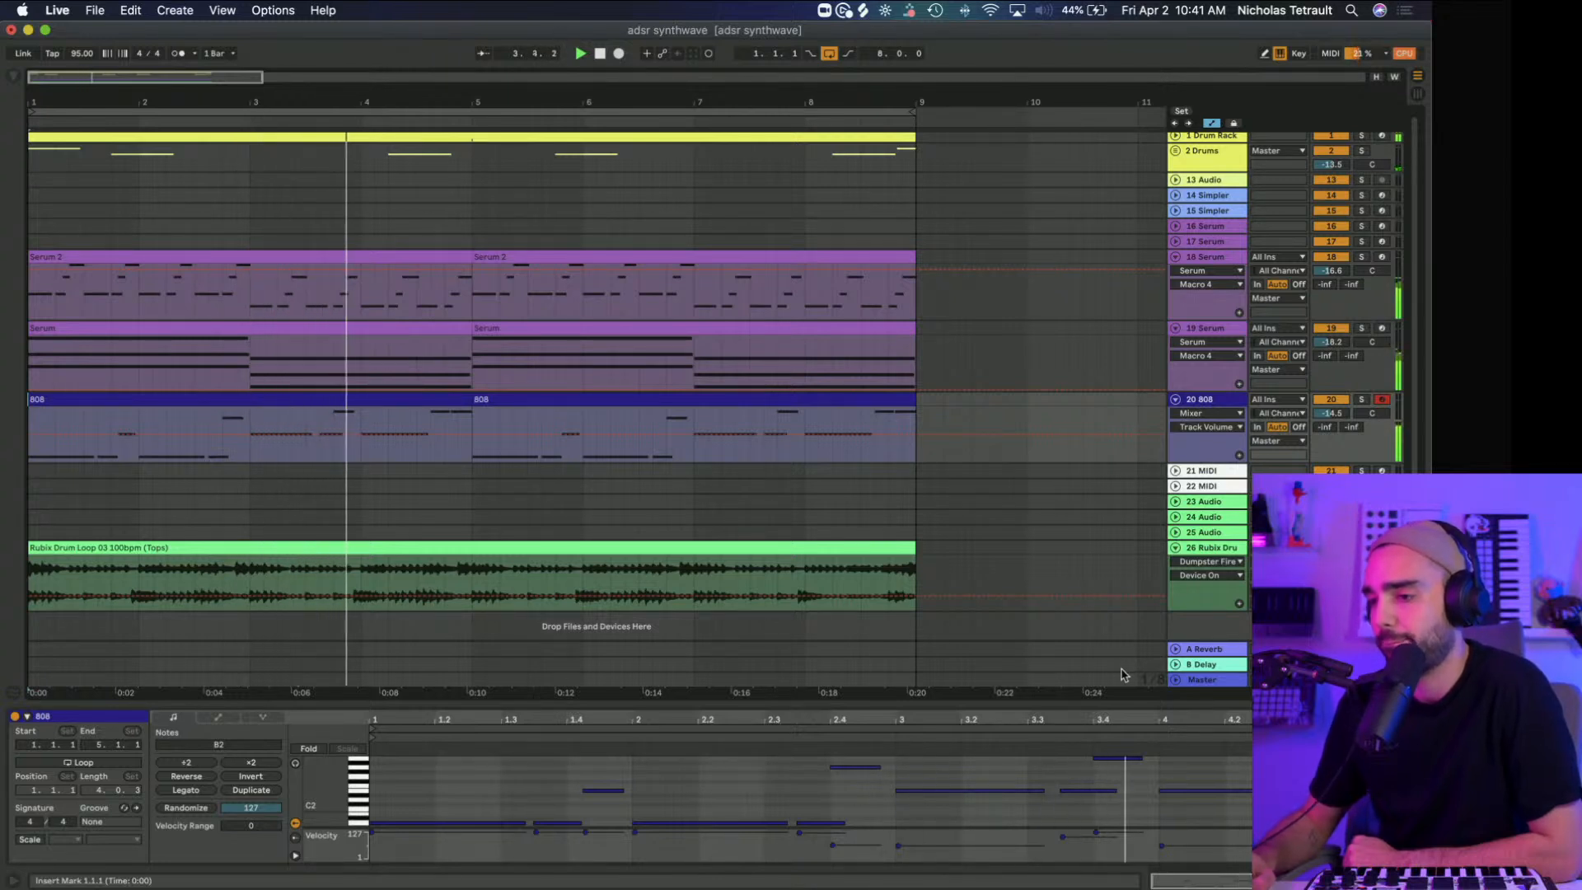
# Step: Move the B2 note at 3.4.1 in the first 808 clip one sixteenth earlier and shorten the E2 note just before it
pyautogui.click(1123, 758)
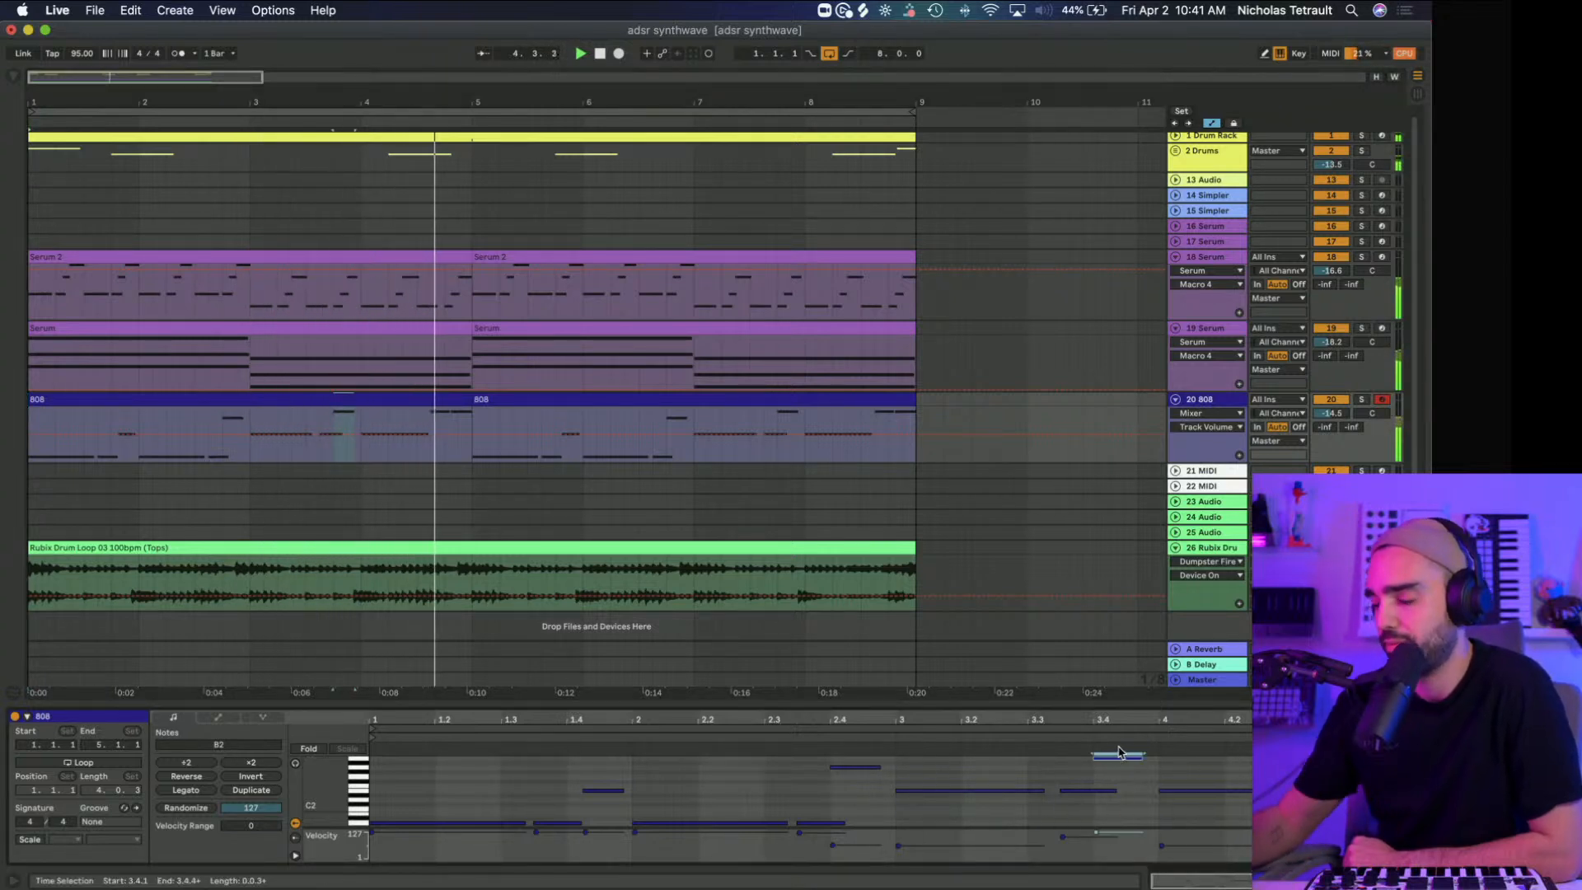
pyautogui.press('Left')
pyautogui.click(1027, 739)
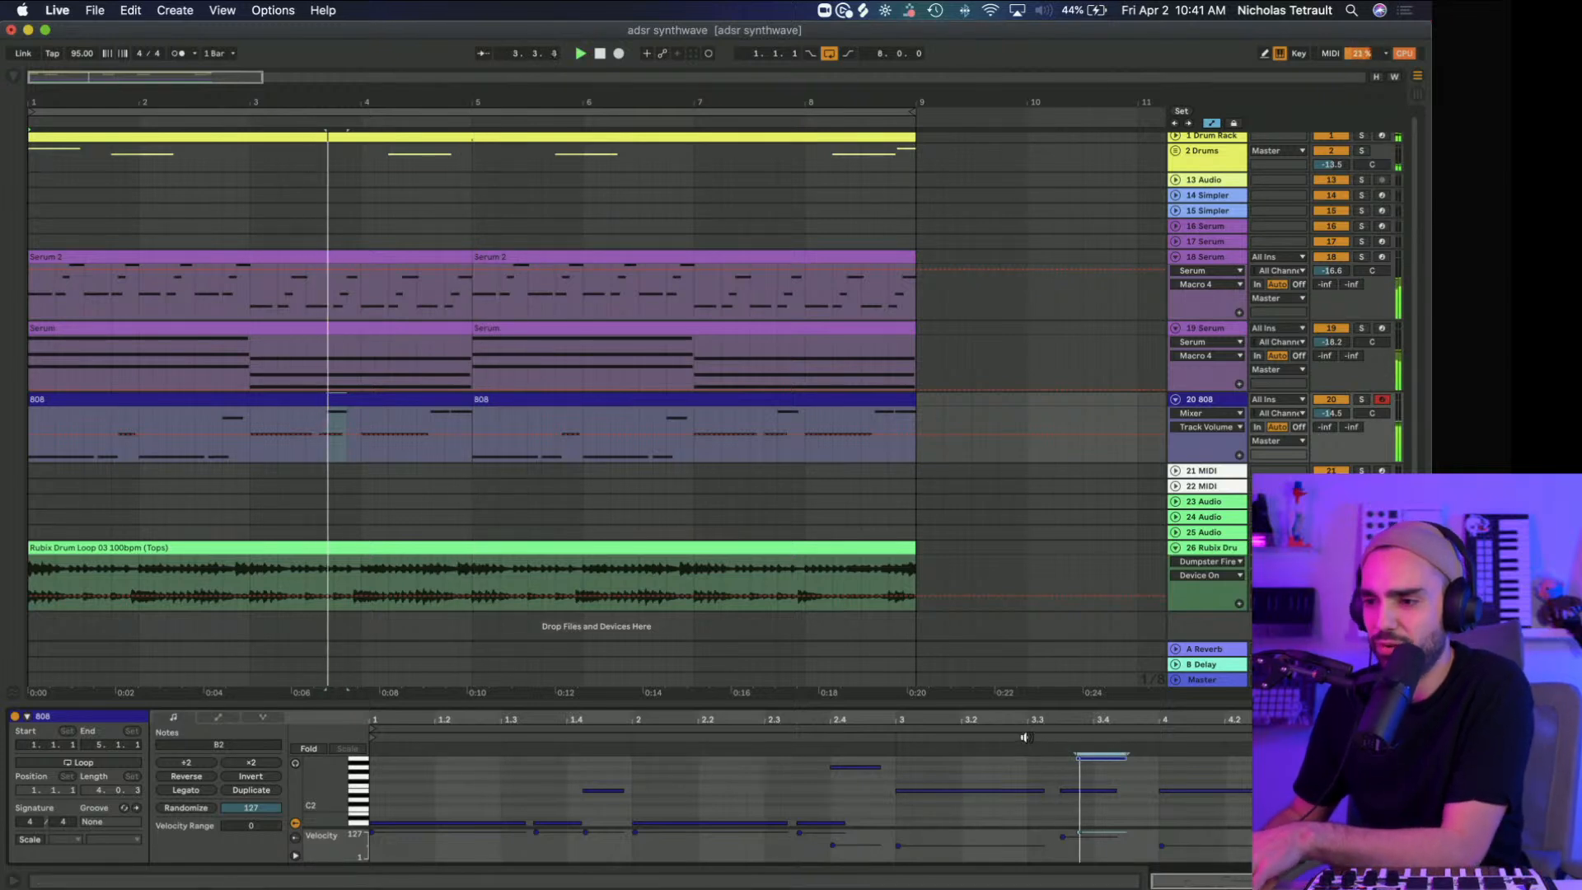
pyautogui.moveTo(1115, 791); pyautogui.dragTo(1081, 793)
pyautogui.press('super+a')
pyautogui.click(1010, 732)
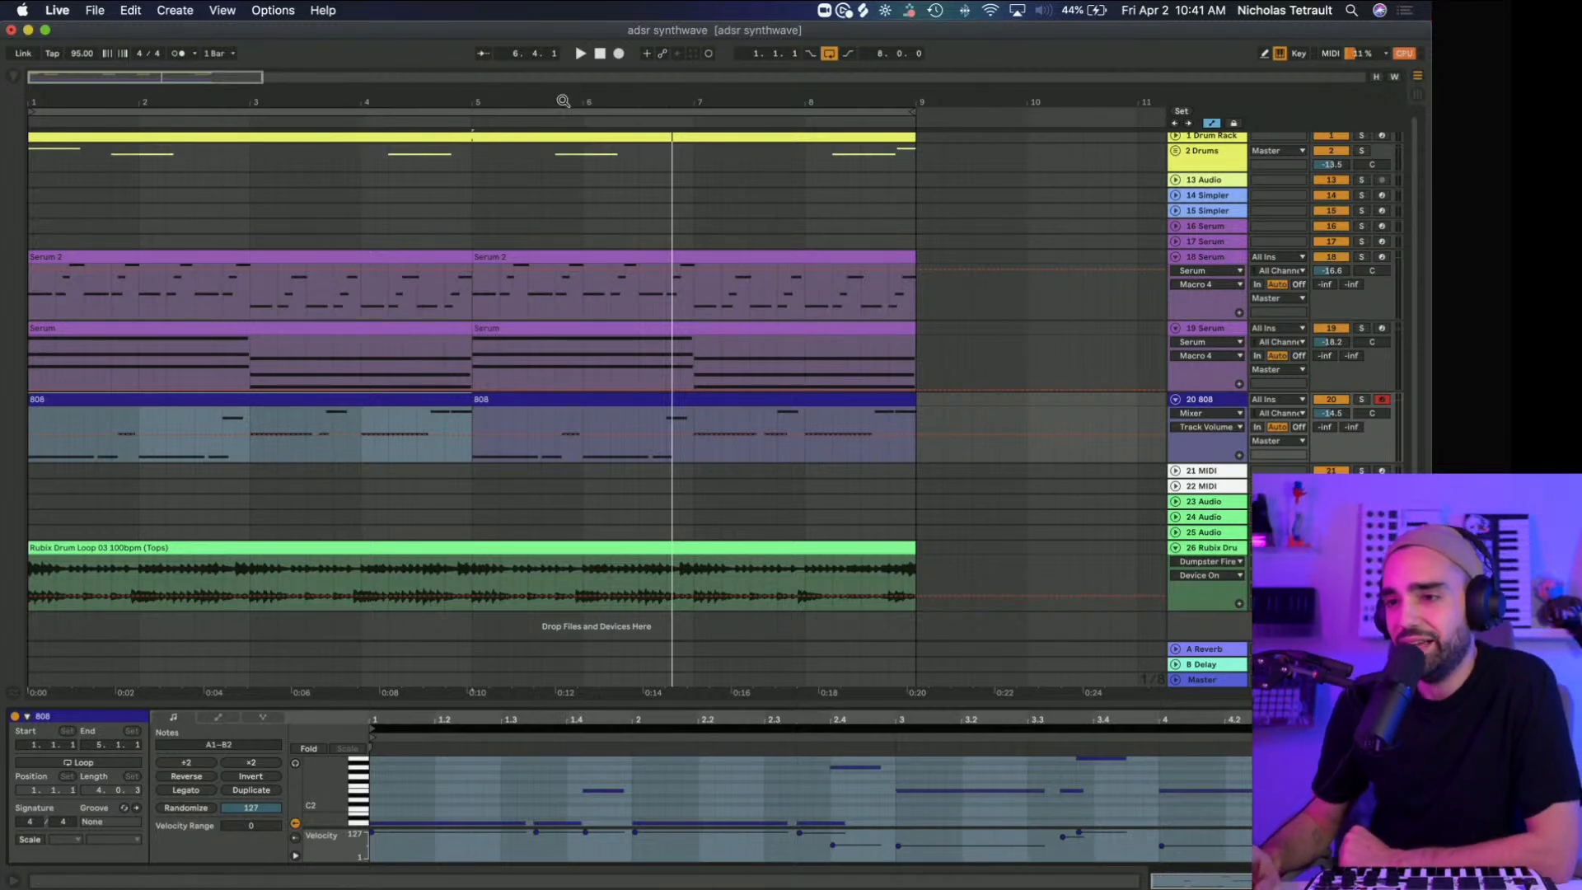
# Step: Play the full eight-bar loop from the beginning
pyautogui.moveTo(563, 101); pyautogui.dragTo(563, 83)
pyautogui.click(599, 55)
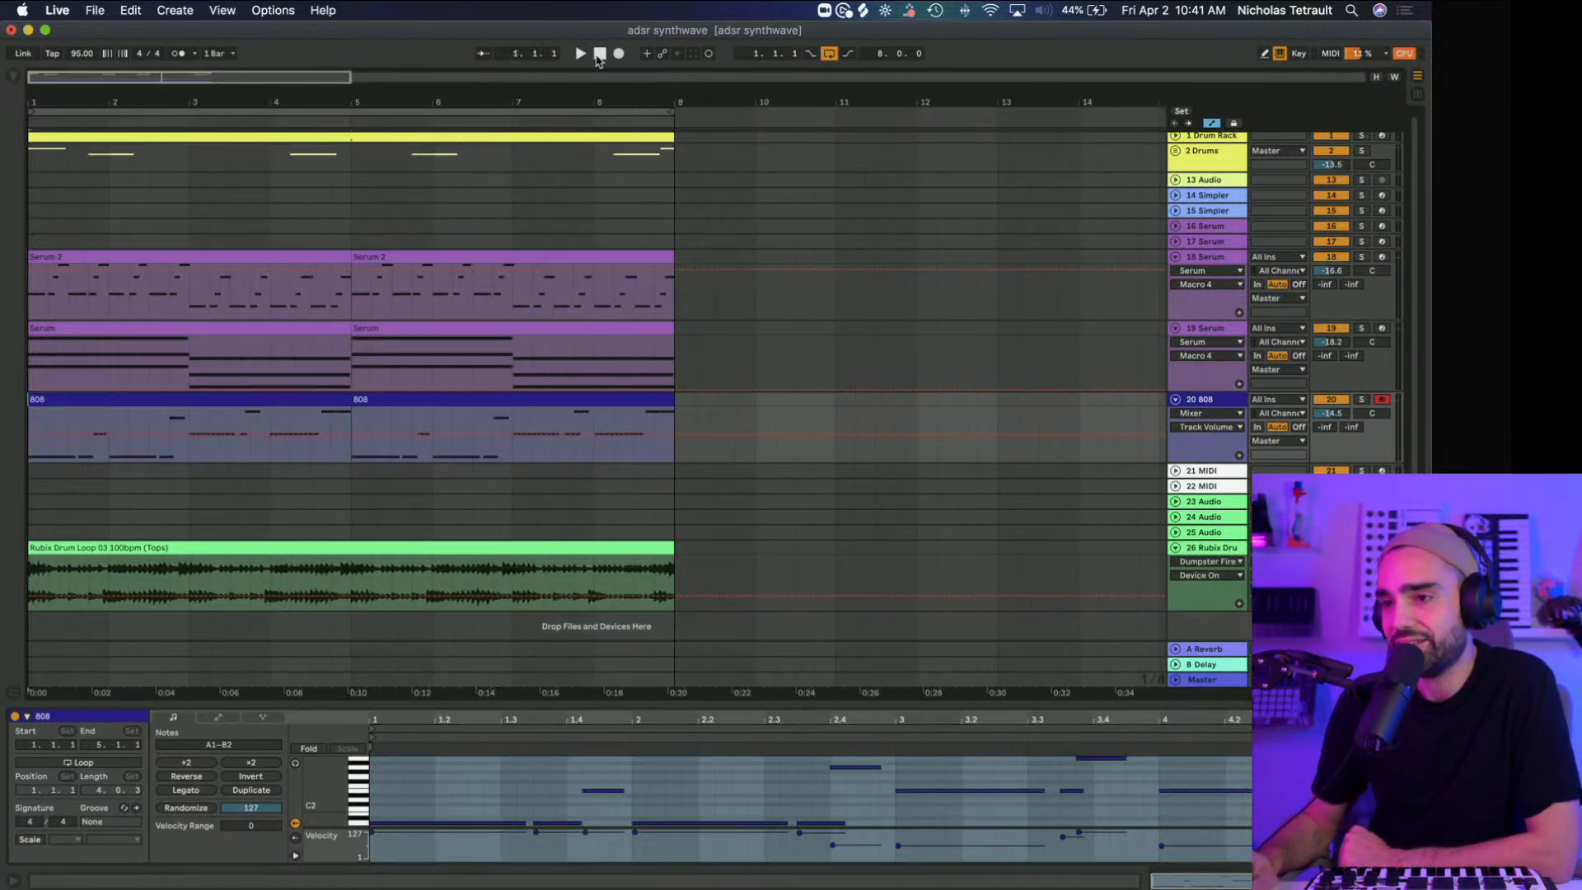
pyautogui.click(580, 54)
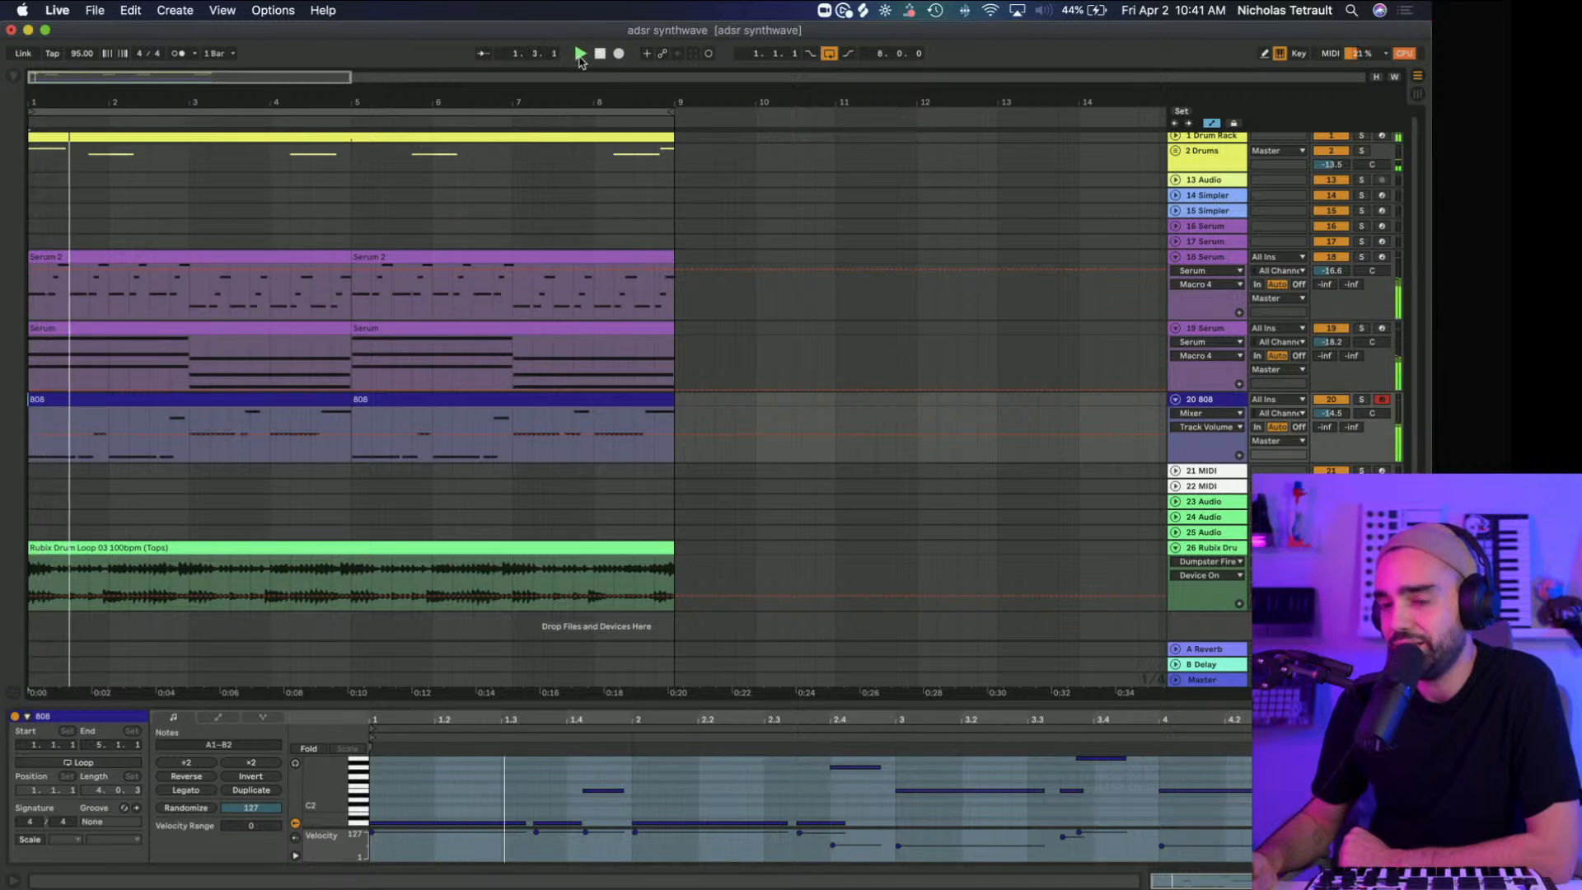
# Step: Unfold the 17 Serum track and inspect its Serum instrument, closing the plug-in window again
pyautogui.scroll(1, 519, 323)
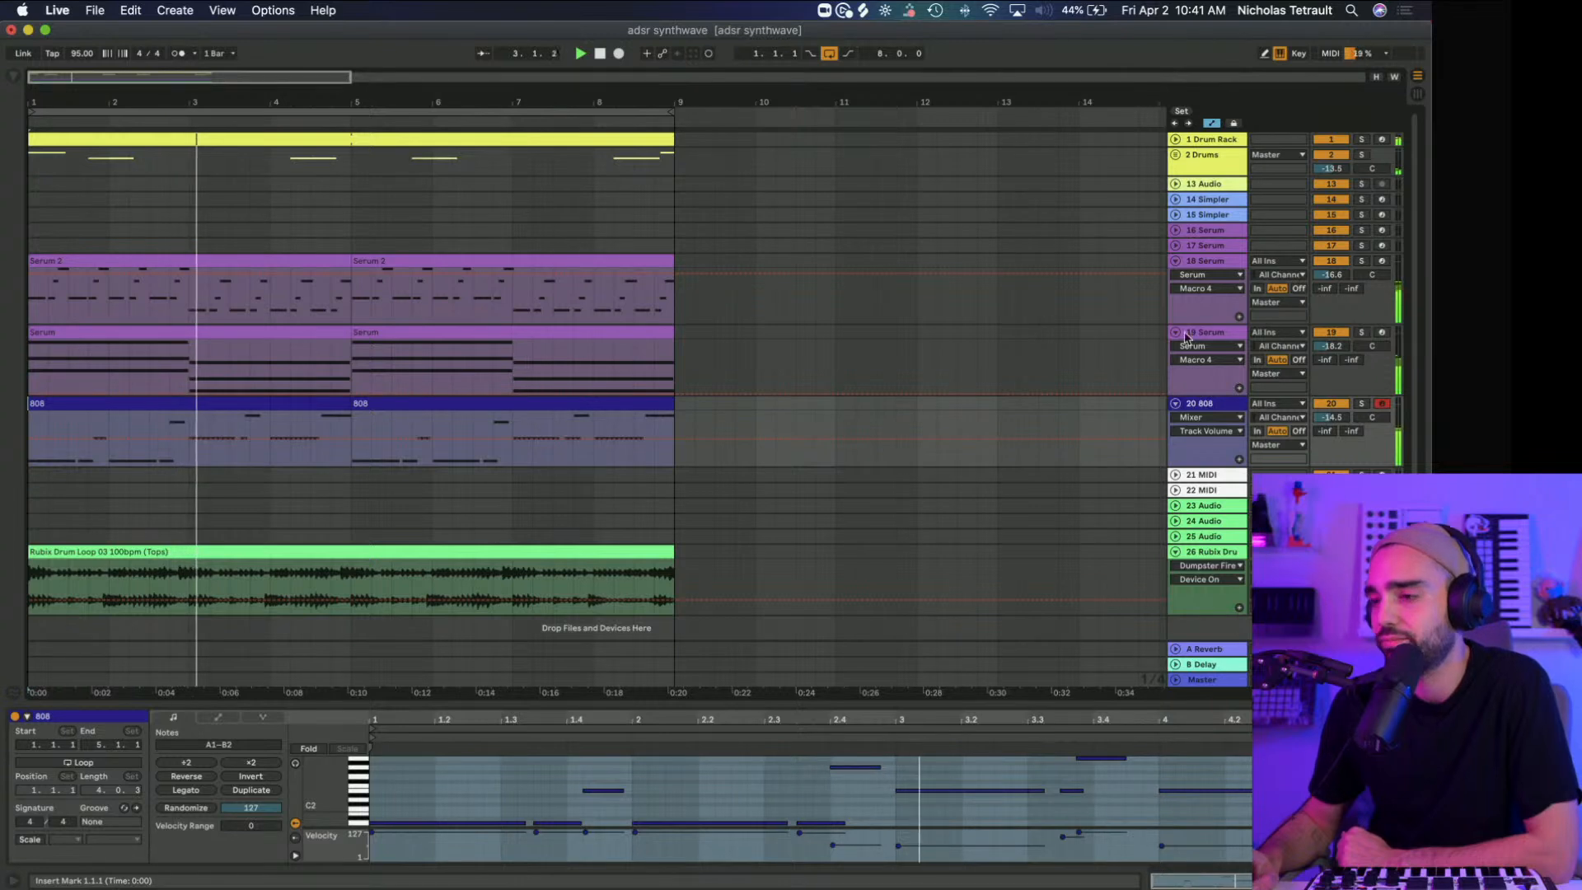
pyautogui.click(1187, 245)
pyautogui.click(1180, 245)
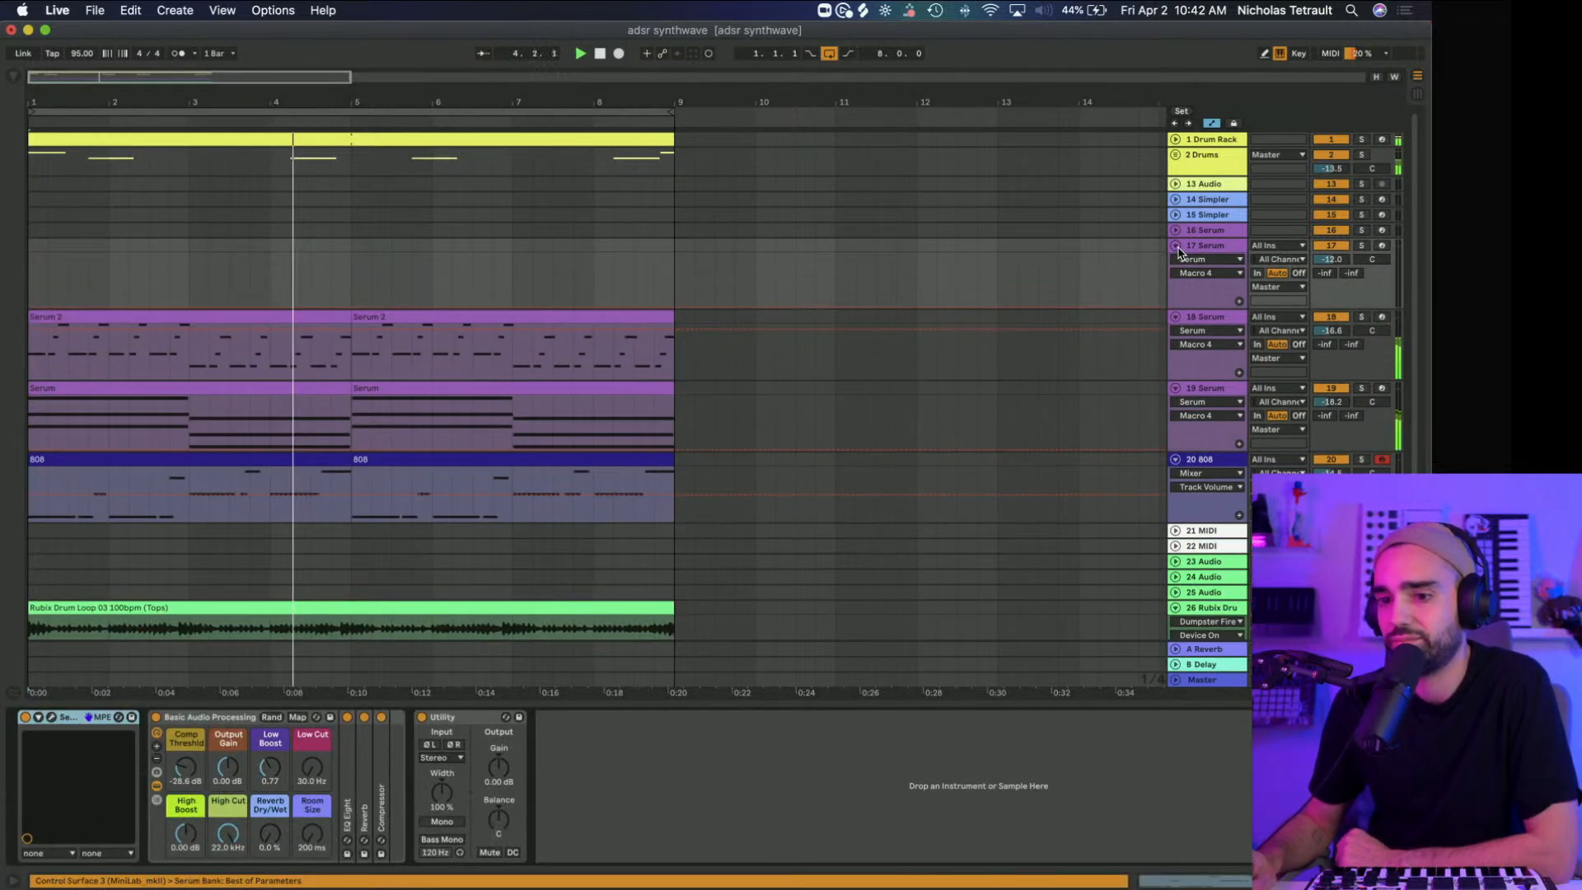
pyautogui.click(51, 719)
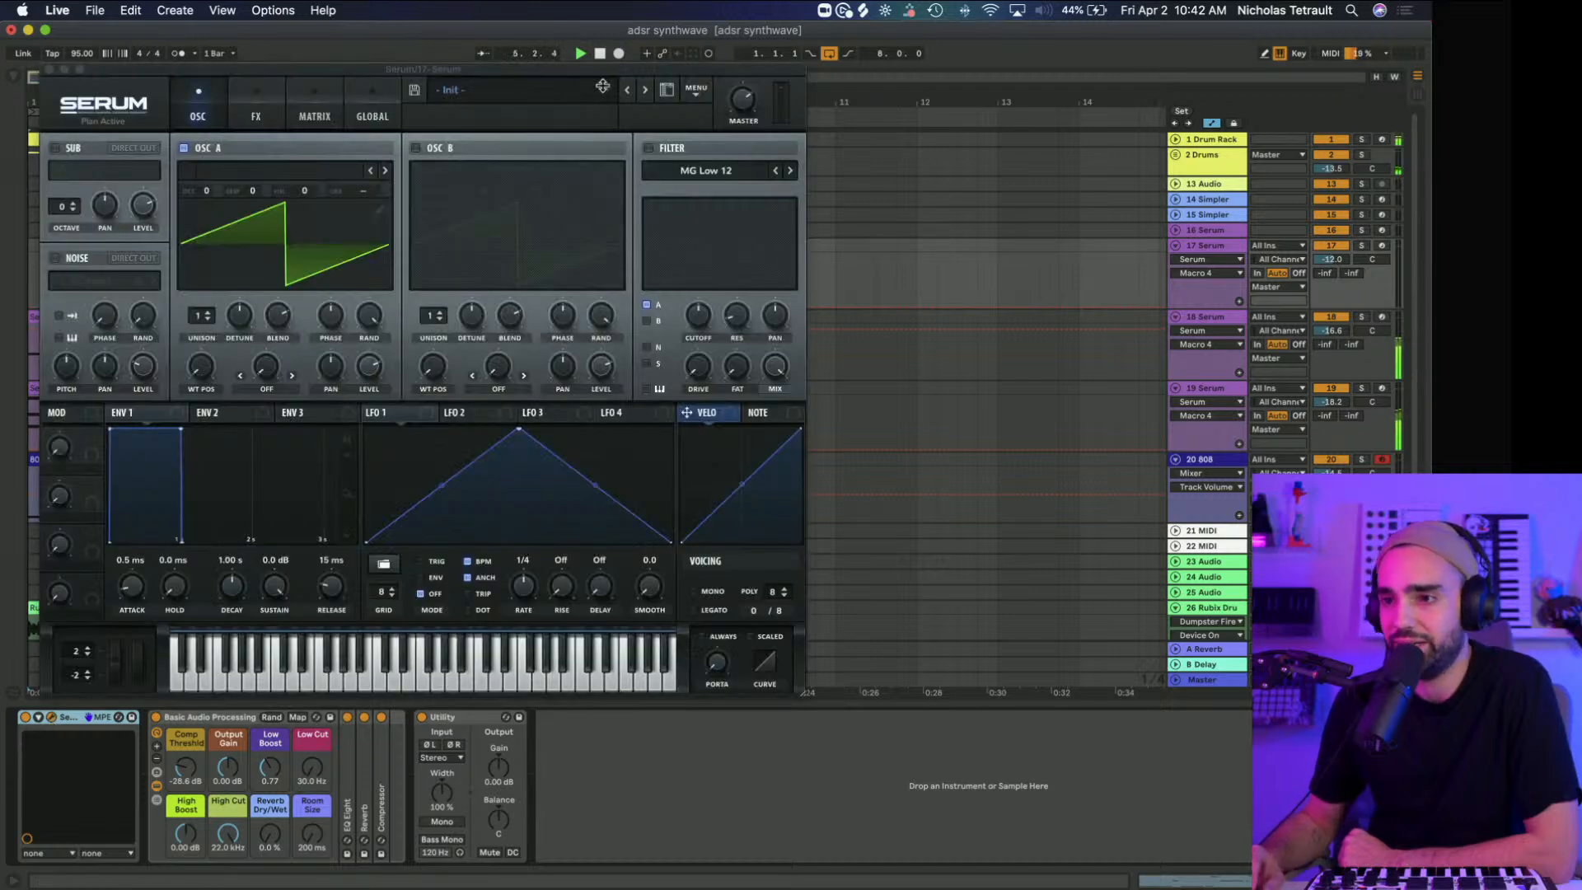
pyautogui.click(50, 70)
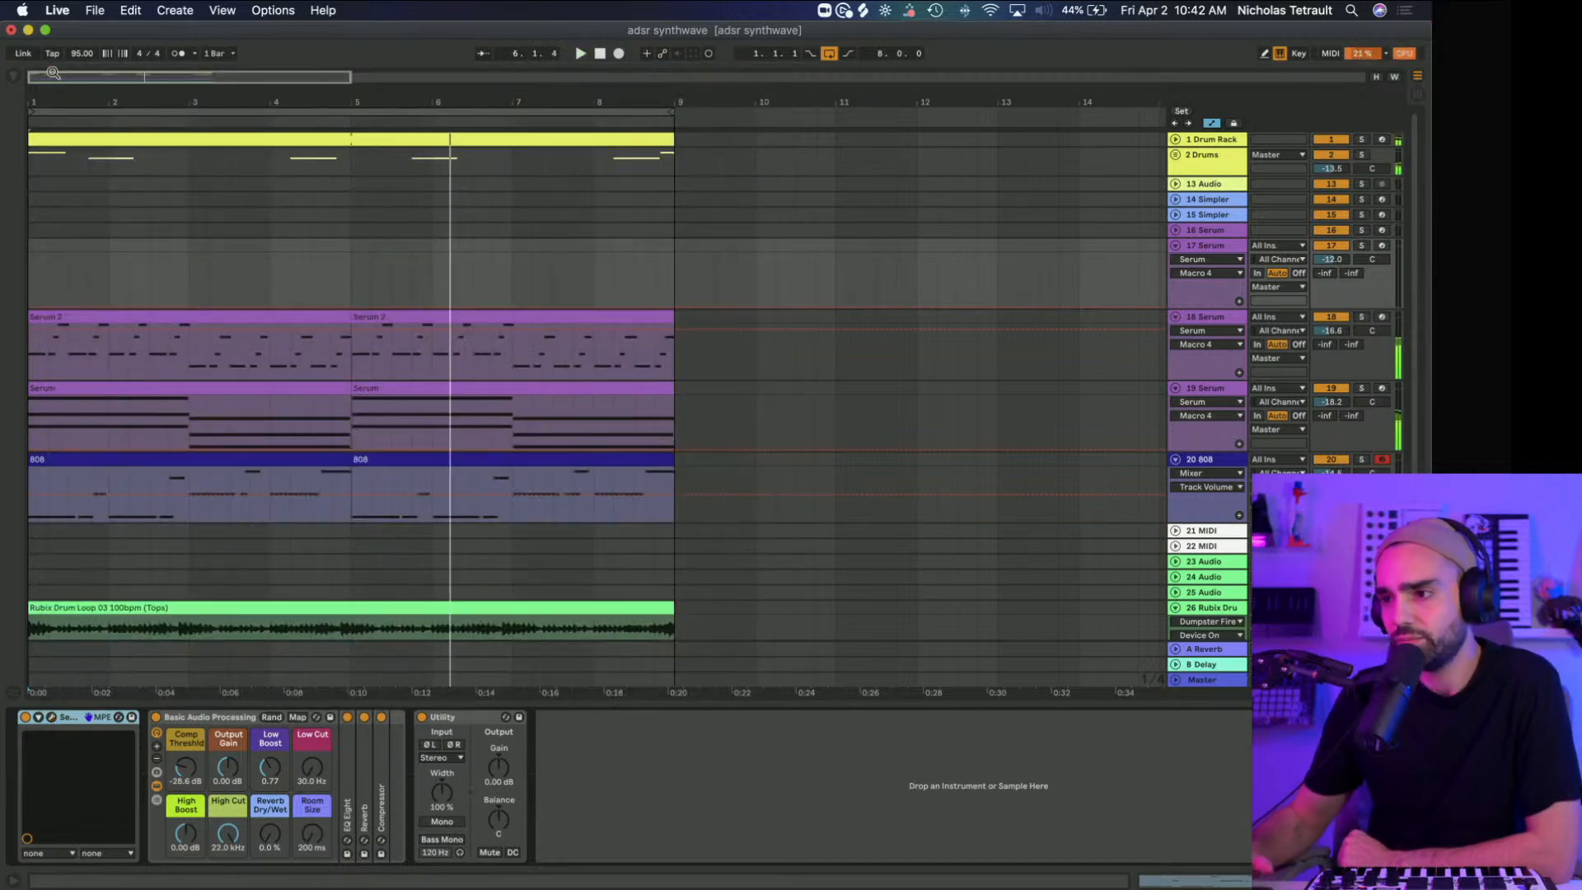
# Step: Show the browser and expand the Synth Shots folder of the *80's Synths sample pack
pyautogui.click(18, 79)
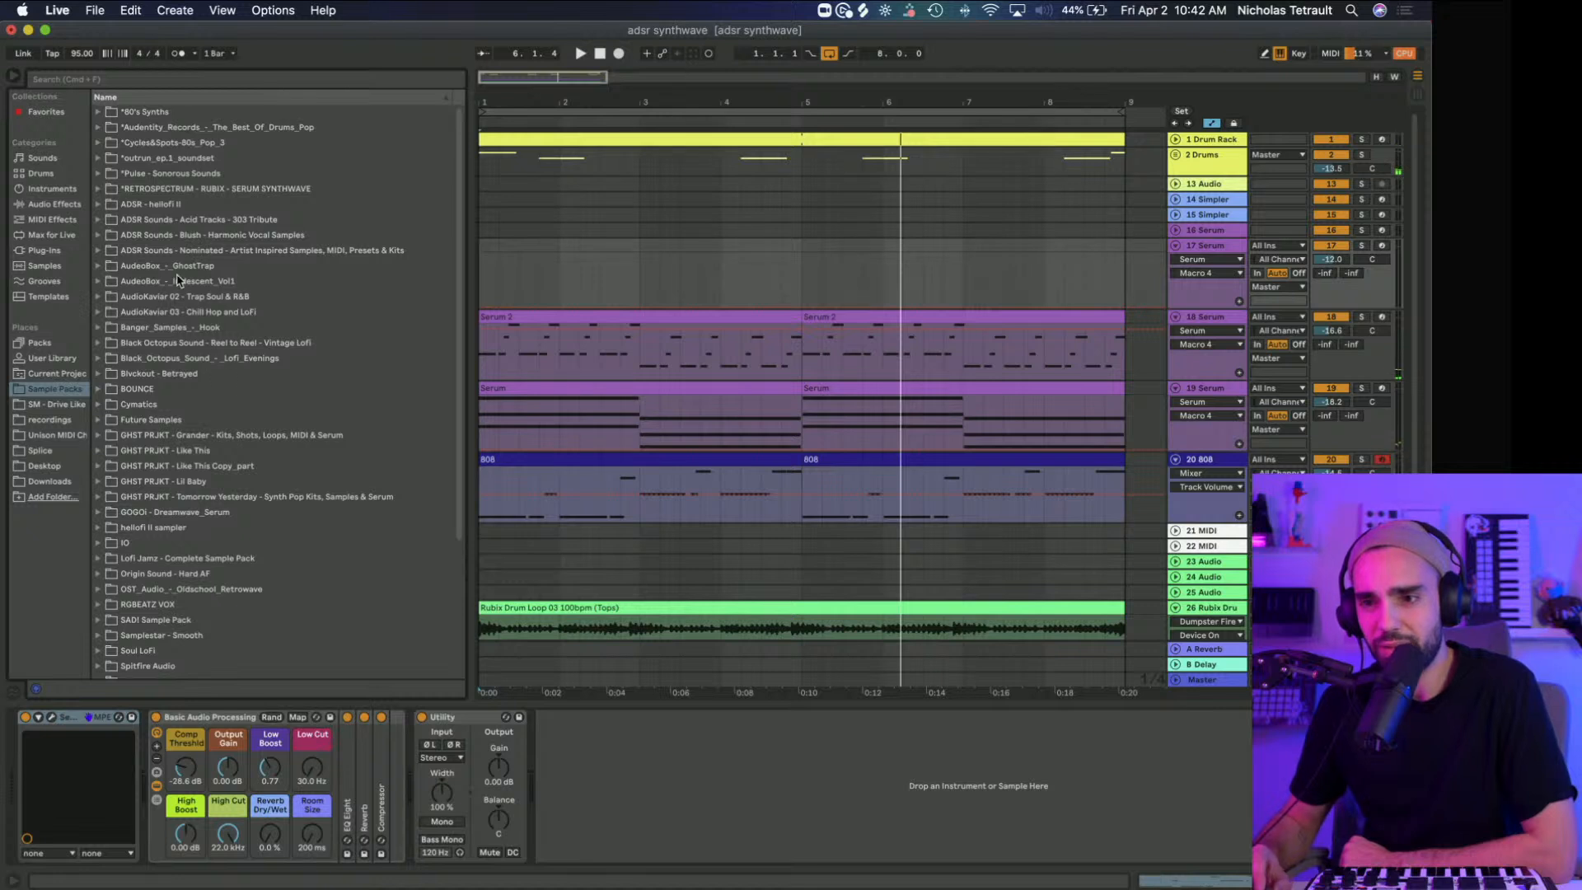
pyautogui.click(99, 112)
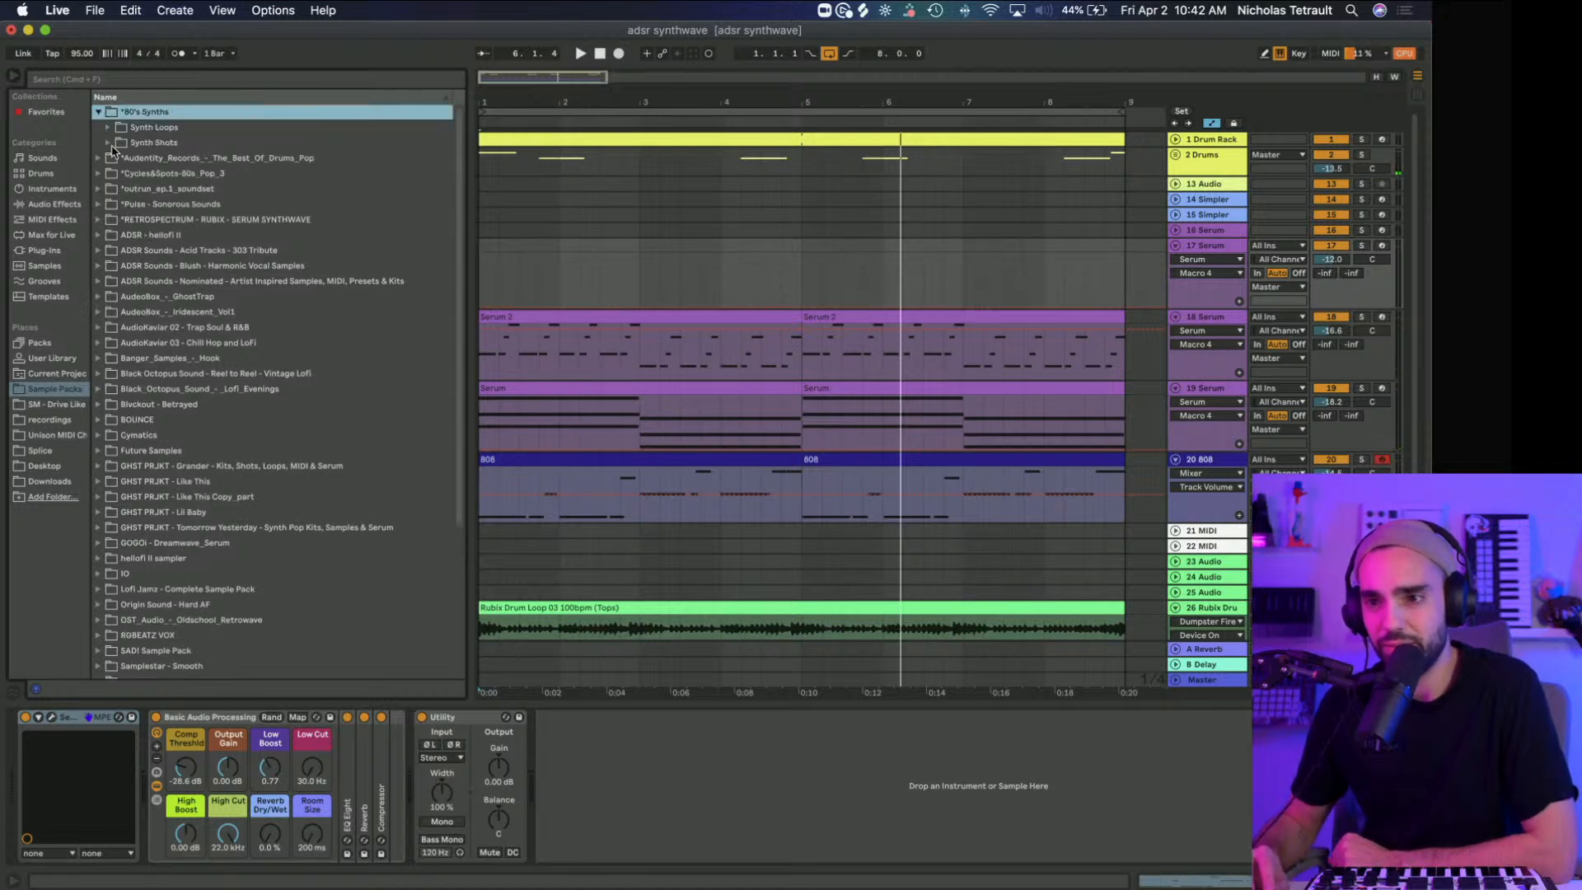
pyautogui.click(109, 143)
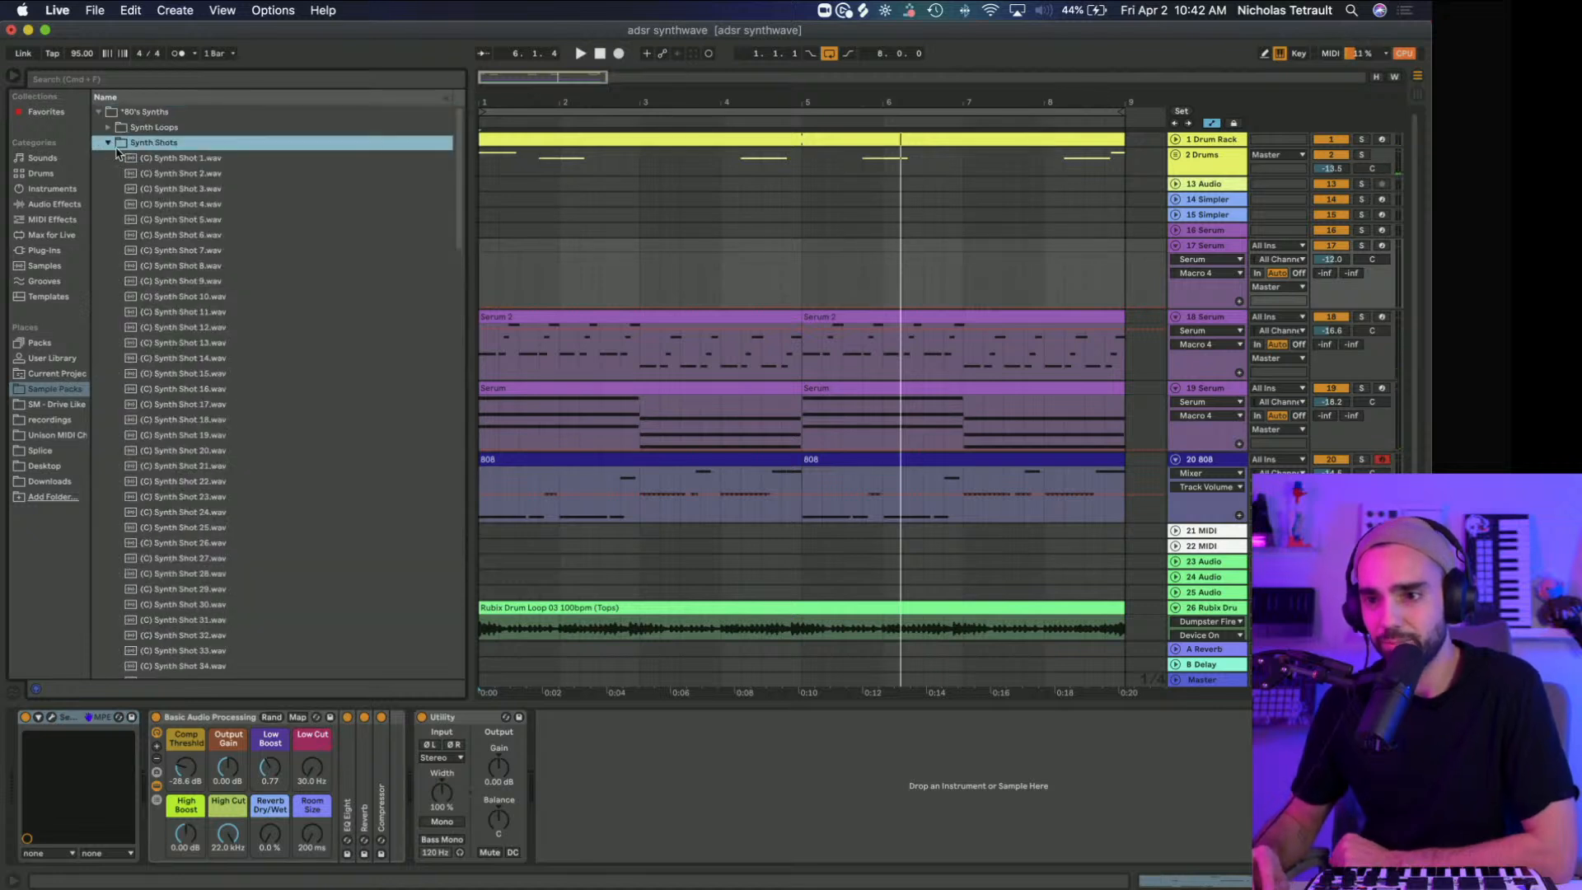
# Step: Audition a range of one-shots in the Synth Shots folder, sampling the first ten files and further ones up to Synth Shot 83
pyautogui.click(207, 290)
pyautogui.scroll(1, 206, 272)
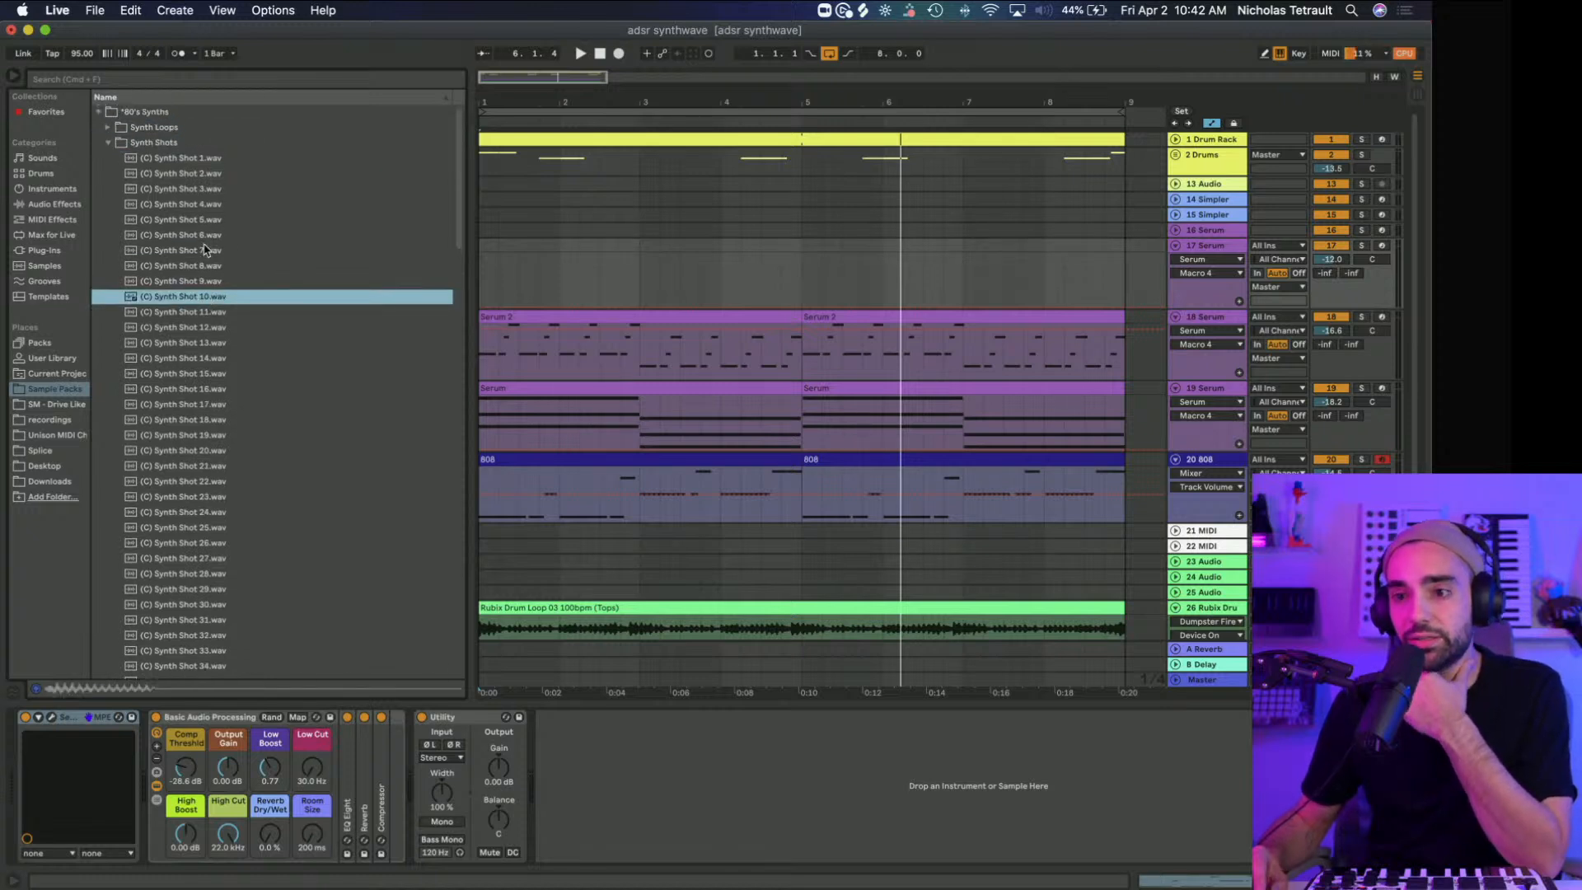
pyautogui.click(205, 250)
pyautogui.click(188, 220)
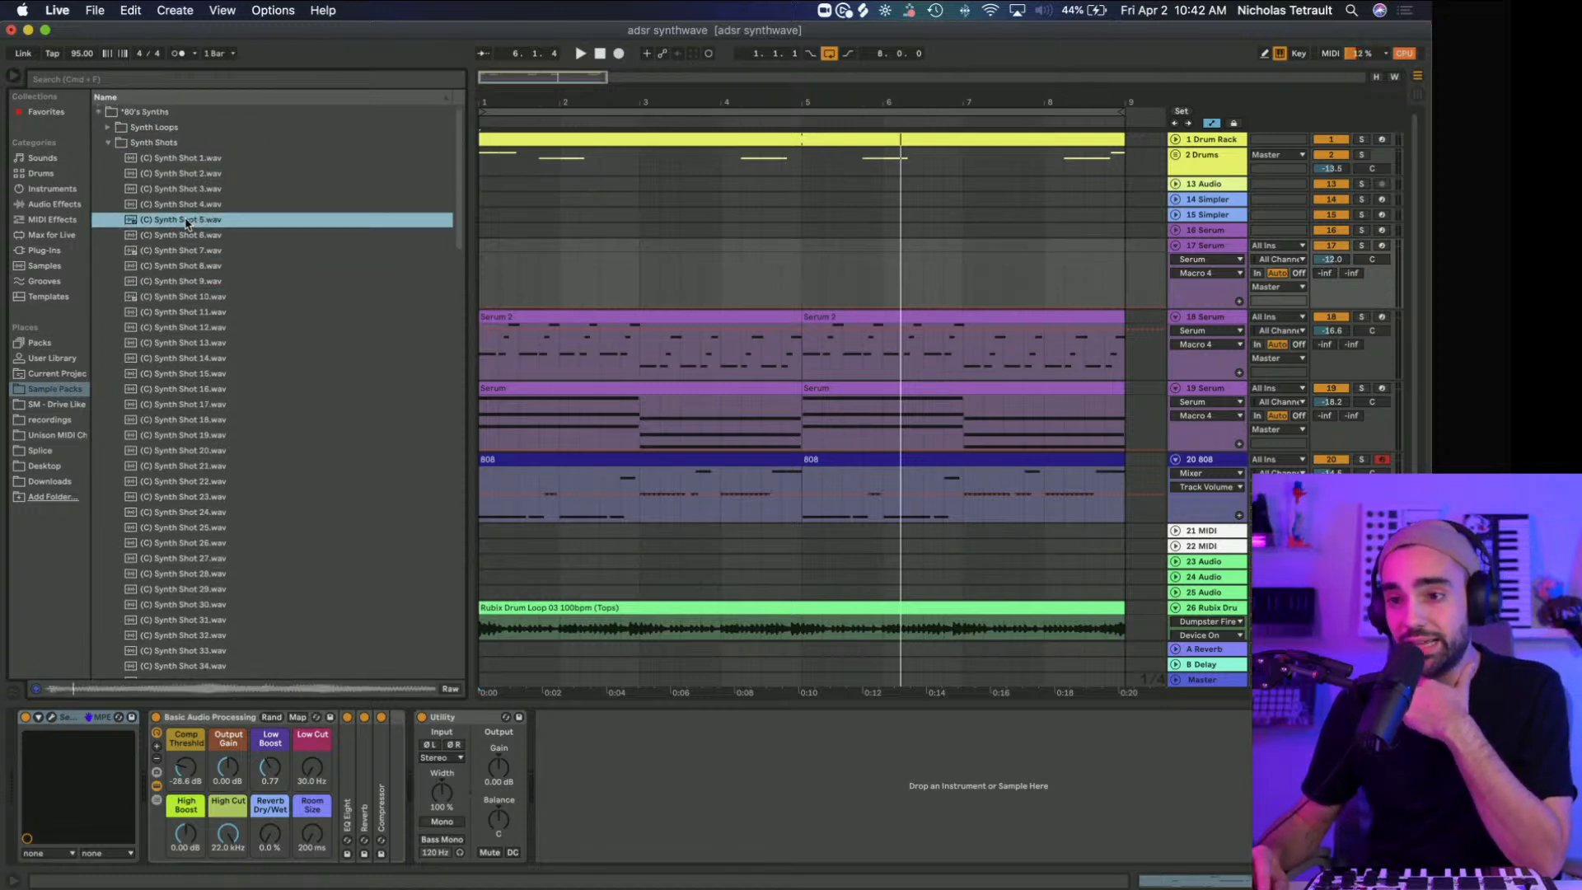
pyautogui.click(183, 176)
pyautogui.click(187, 561)
pyautogui.scroll(-3, 188, 560)
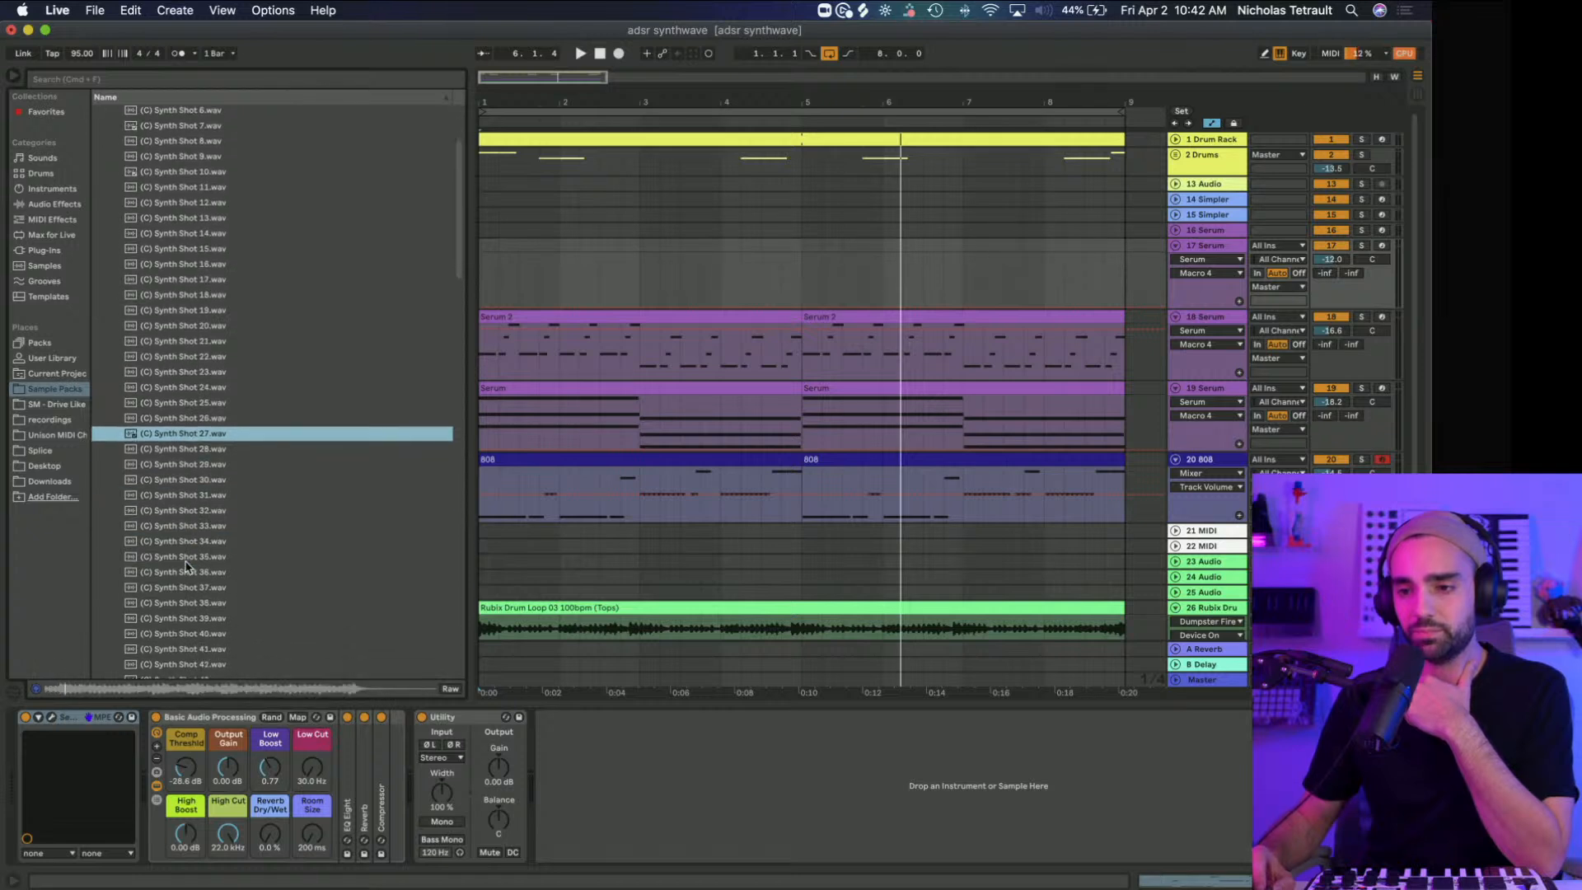
pyautogui.click(188, 558)
pyautogui.scroll(-3, 188, 565)
pyautogui.scroll(-3, 186, 567)
pyautogui.click(186, 565)
pyautogui.scroll(-3, 186, 566)
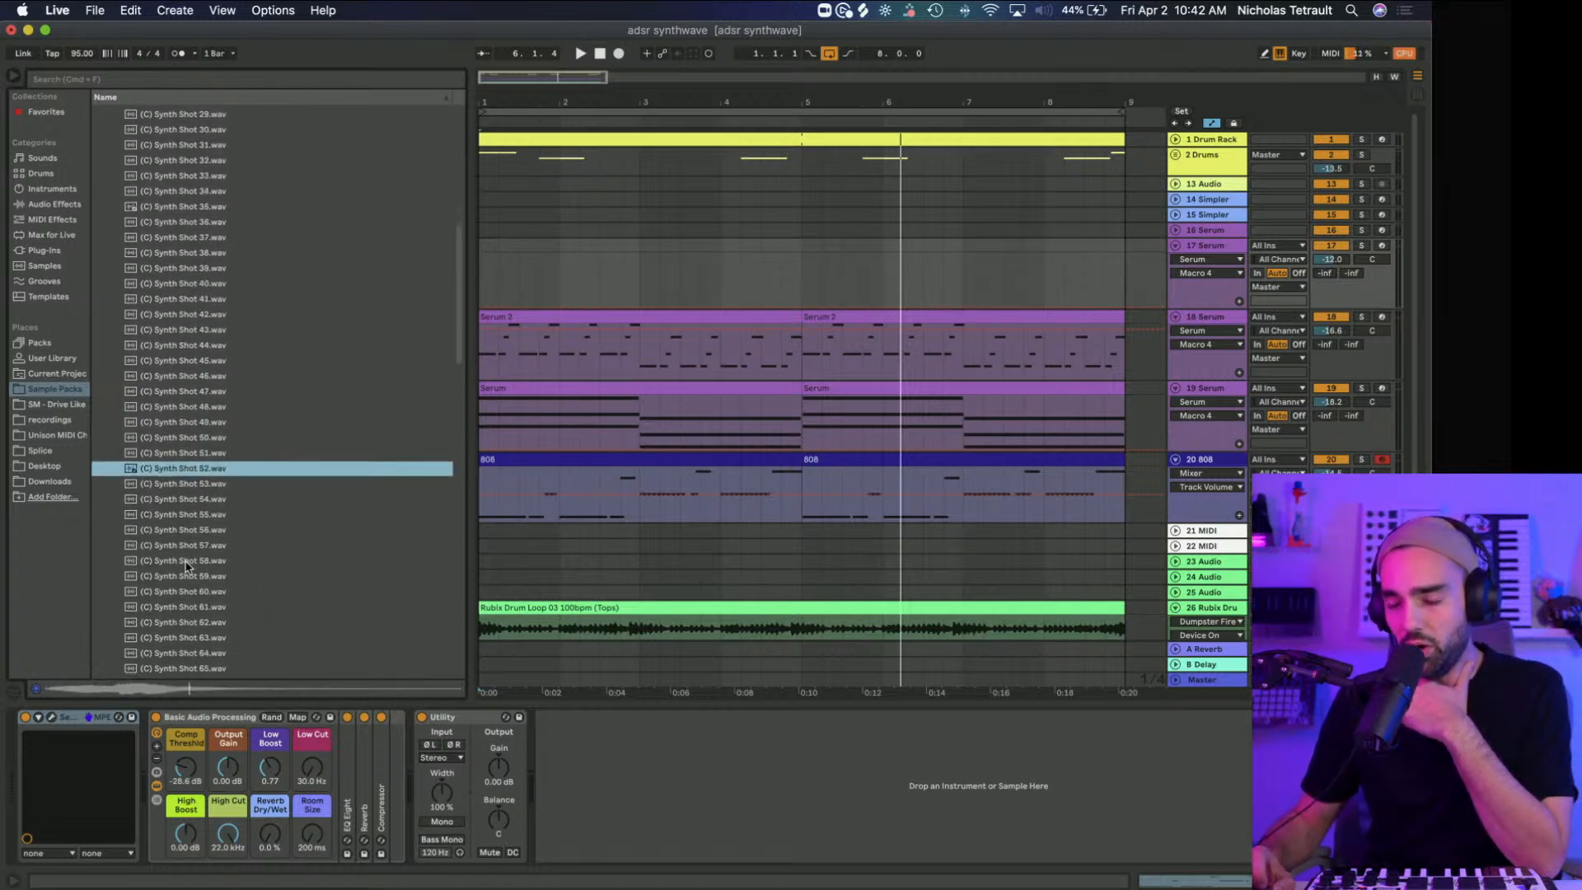
pyautogui.click(186, 565)
pyautogui.scroll(-5, 186, 567)
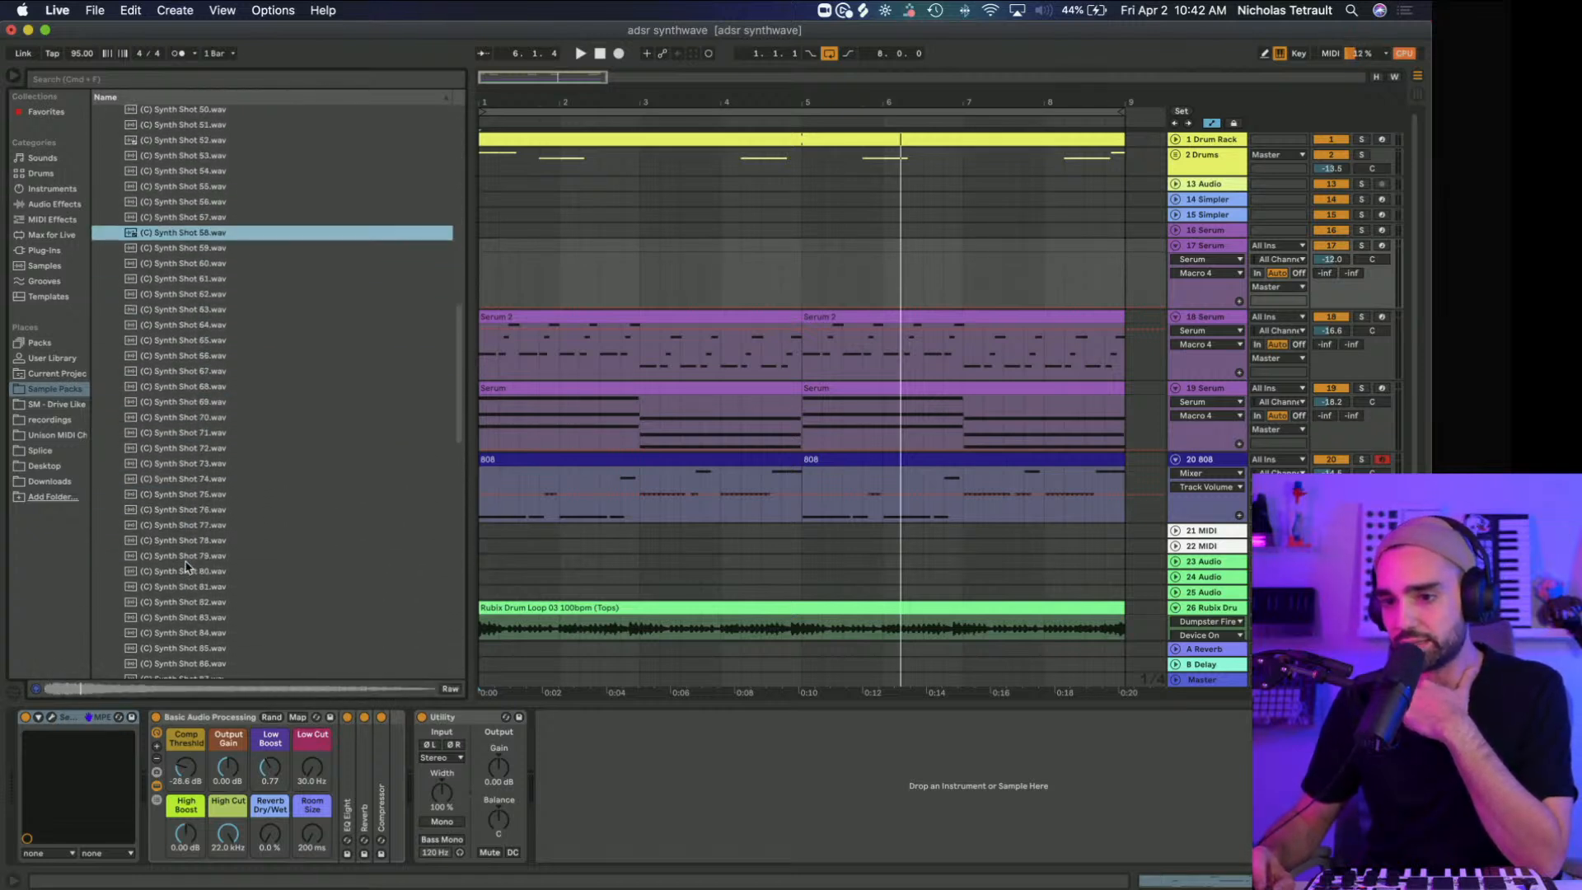
pyautogui.click(187, 495)
pyautogui.click(177, 542)
pyautogui.scroll(-3, 177, 542)
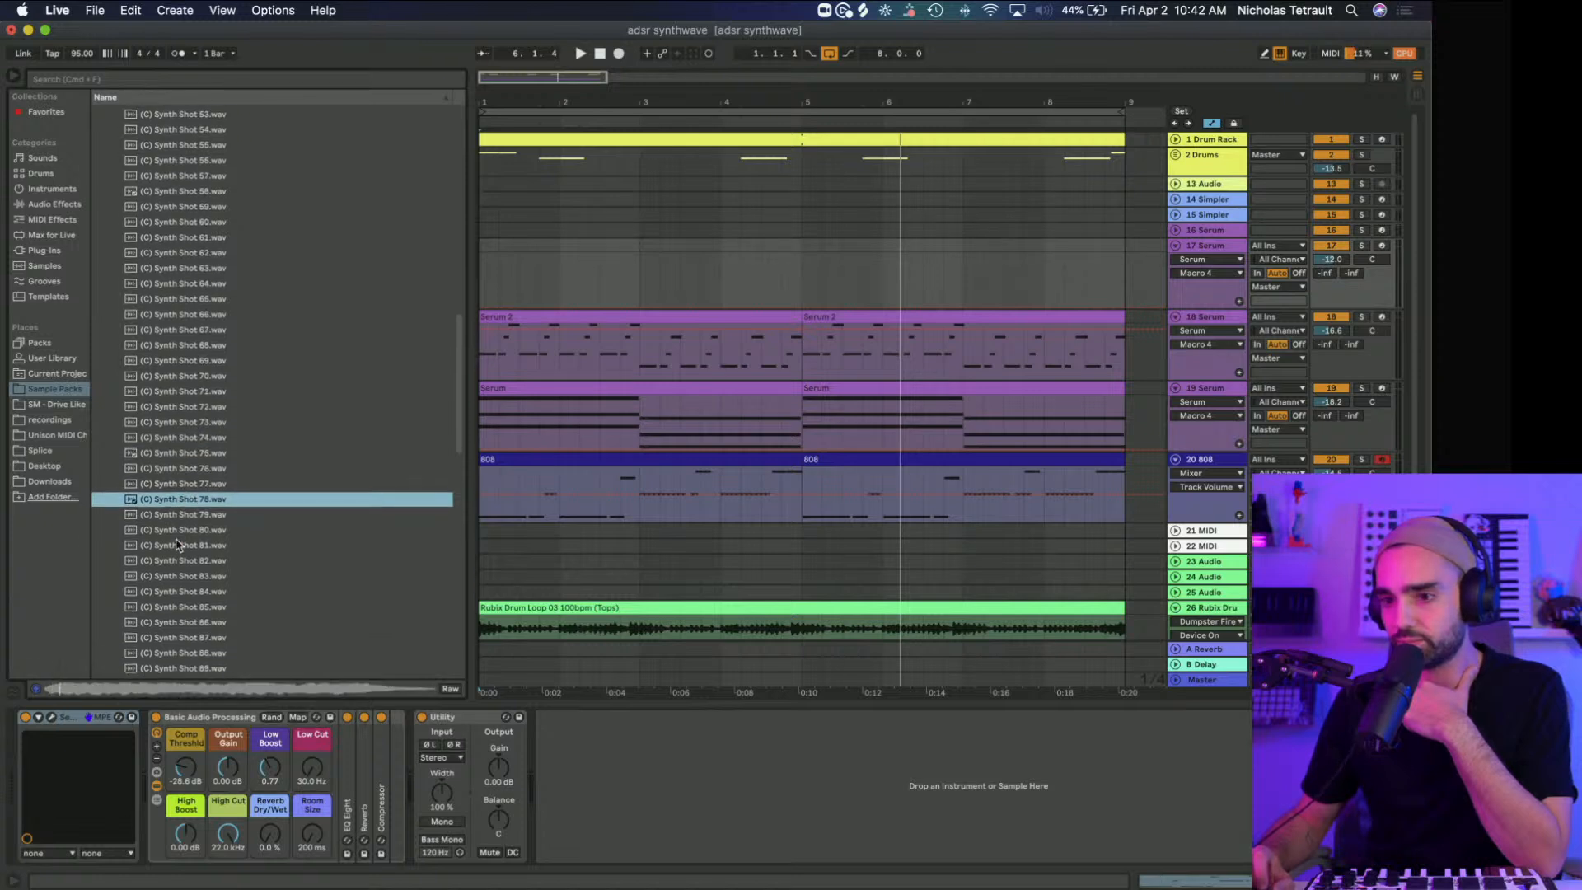
pyautogui.click(176, 543)
pyautogui.scroll(-3, 175, 544)
pyautogui.click(176, 538)
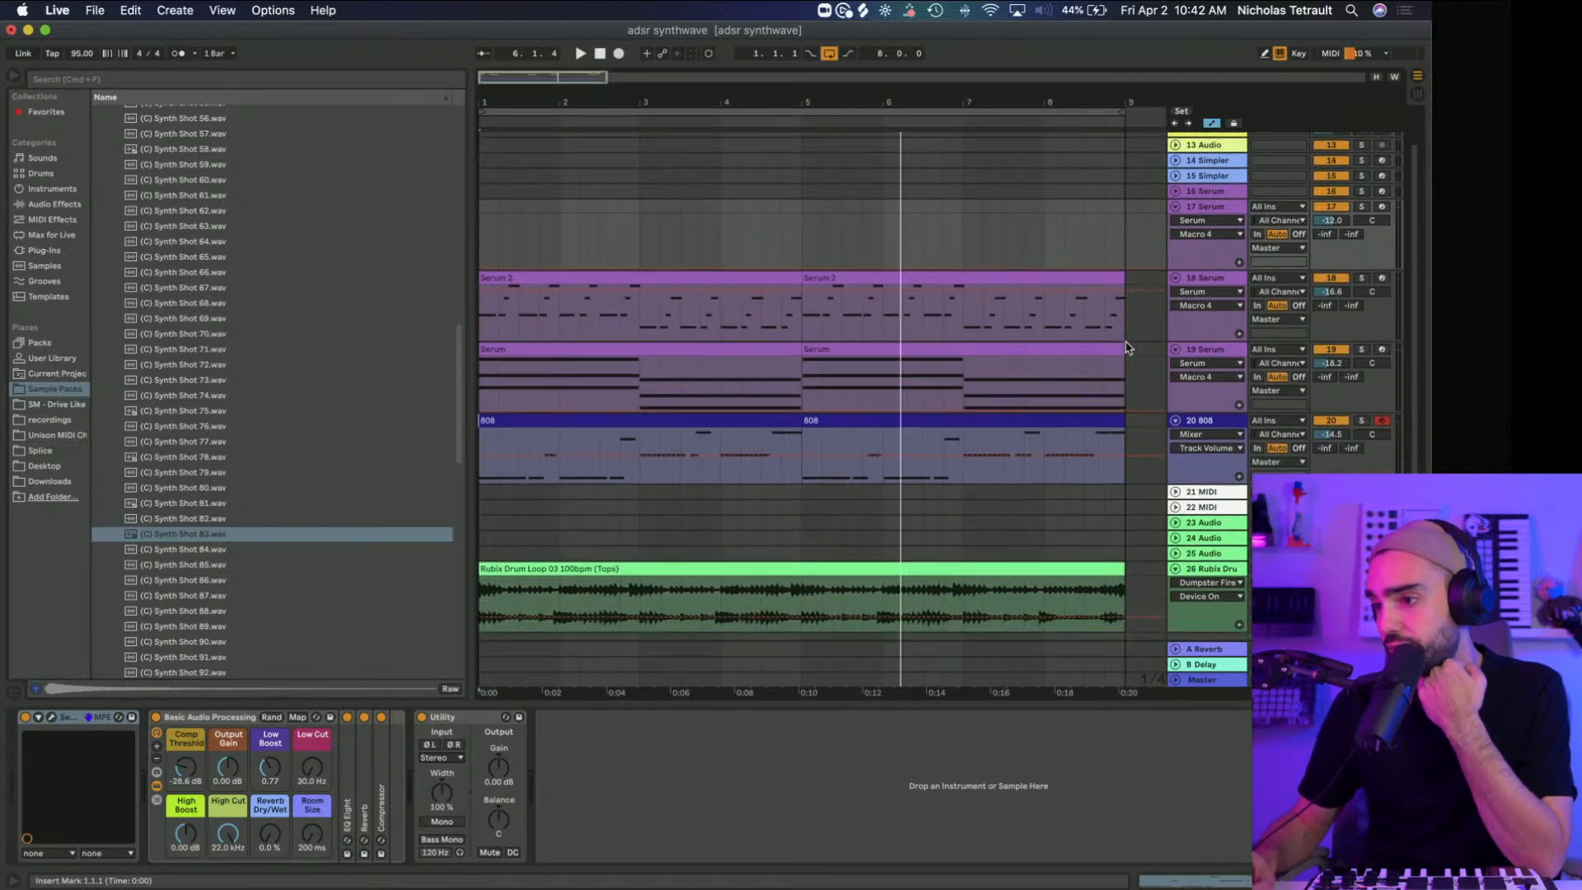
# Step: Load an empty Simpler from the browser's instruments onto MIDI track 21, ahead of its effects
pyautogui.scroll(-2, 1170, 436)
pyautogui.click(1199, 466)
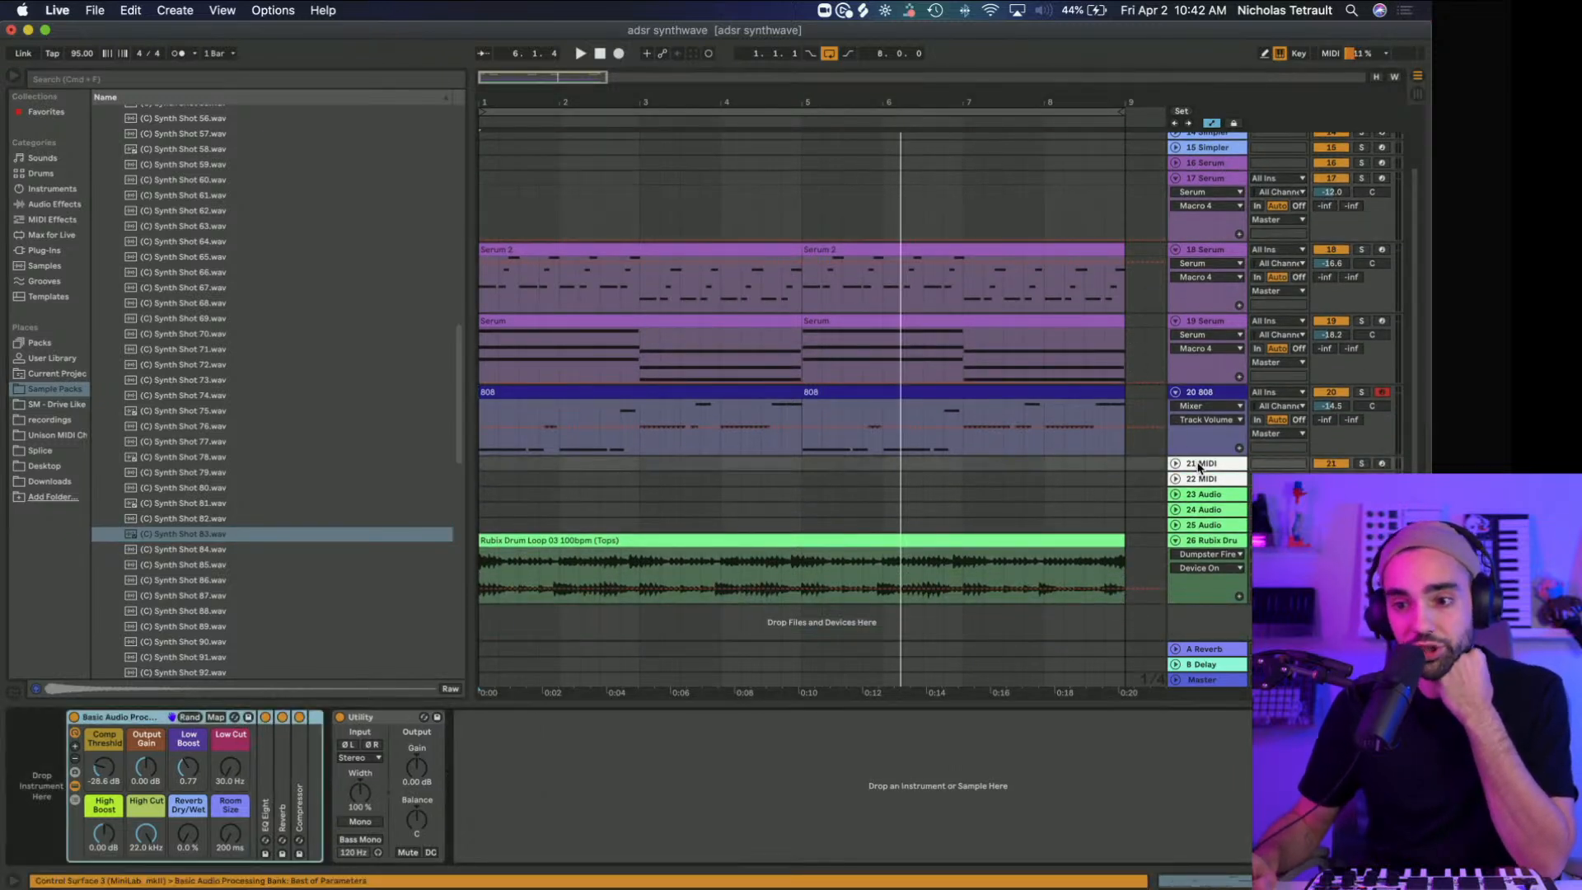
pyautogui.click(59, 191)
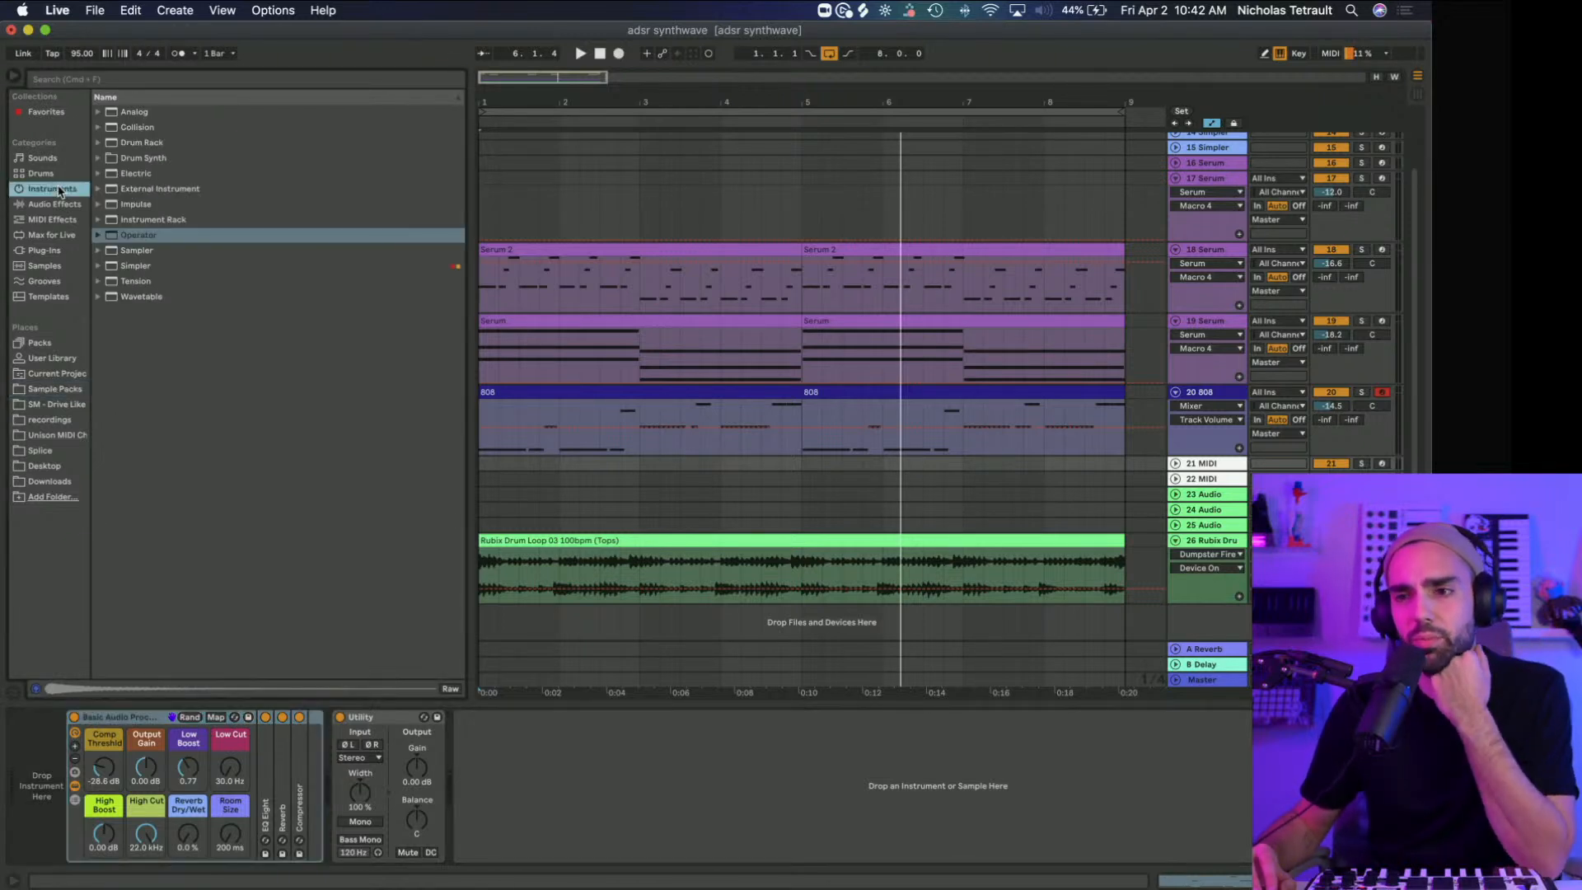
pyautogui.moveTo(120, 267); pyautogui.dragTo(141, 270)
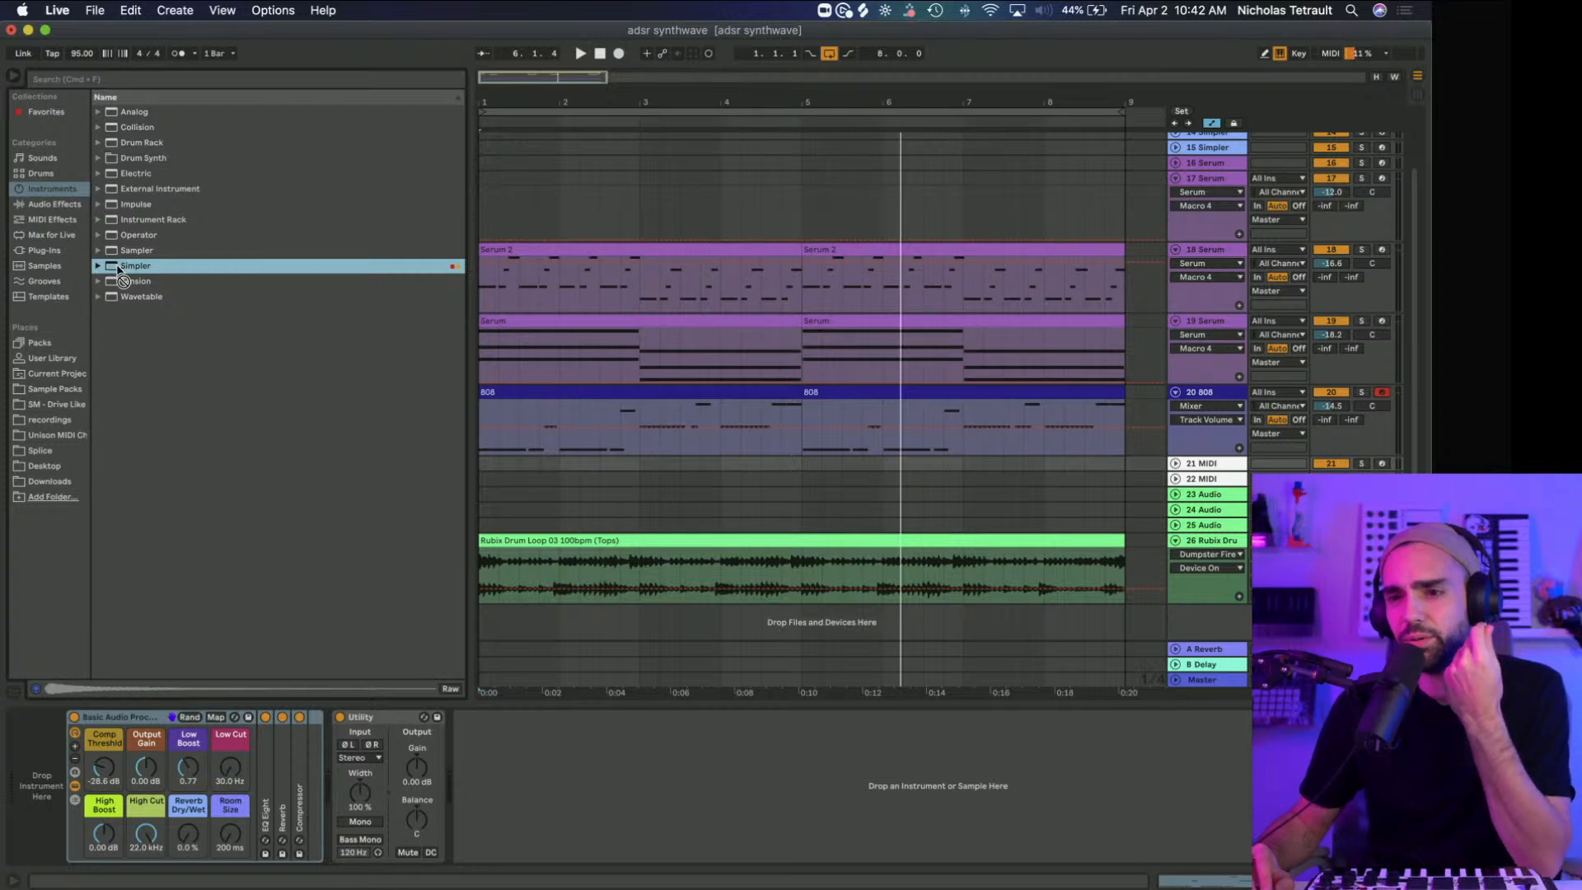
pyautogui.moveTo(119, 269); pyautogui.dragTo(83, 757)
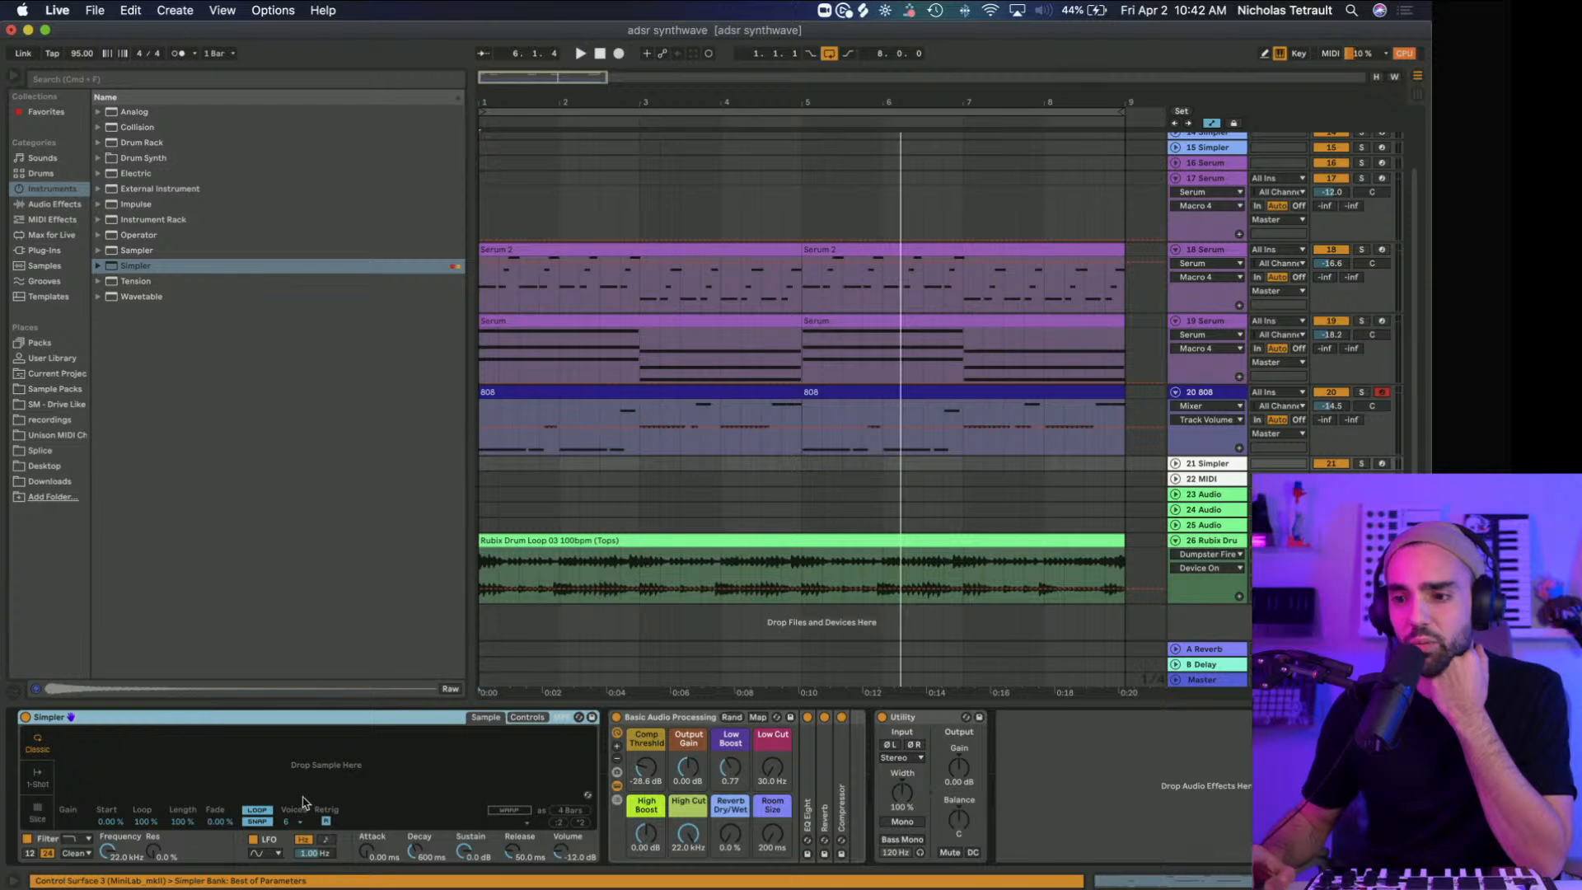
# Step: Return to the Synth Shots folder in Sample Packs and audition one-shots between Synth Shot 79 and Synth Shot 92
pyautogui.click(58, 397)
pyautogui.scroll(10, 217, 435)
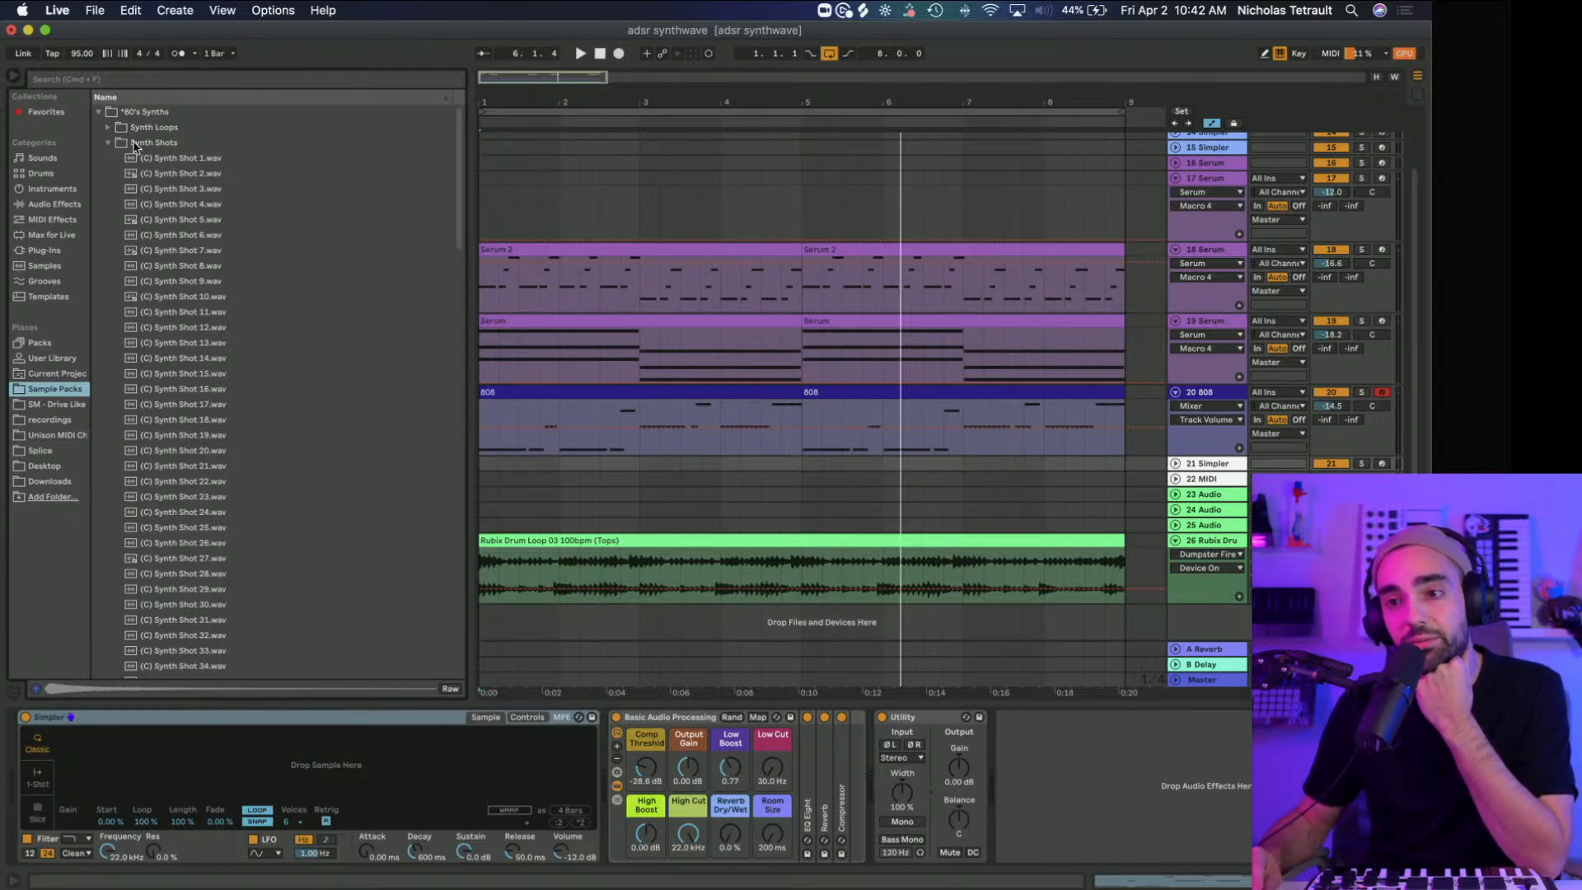
pyautogui.scroll(-12, 177, 395)
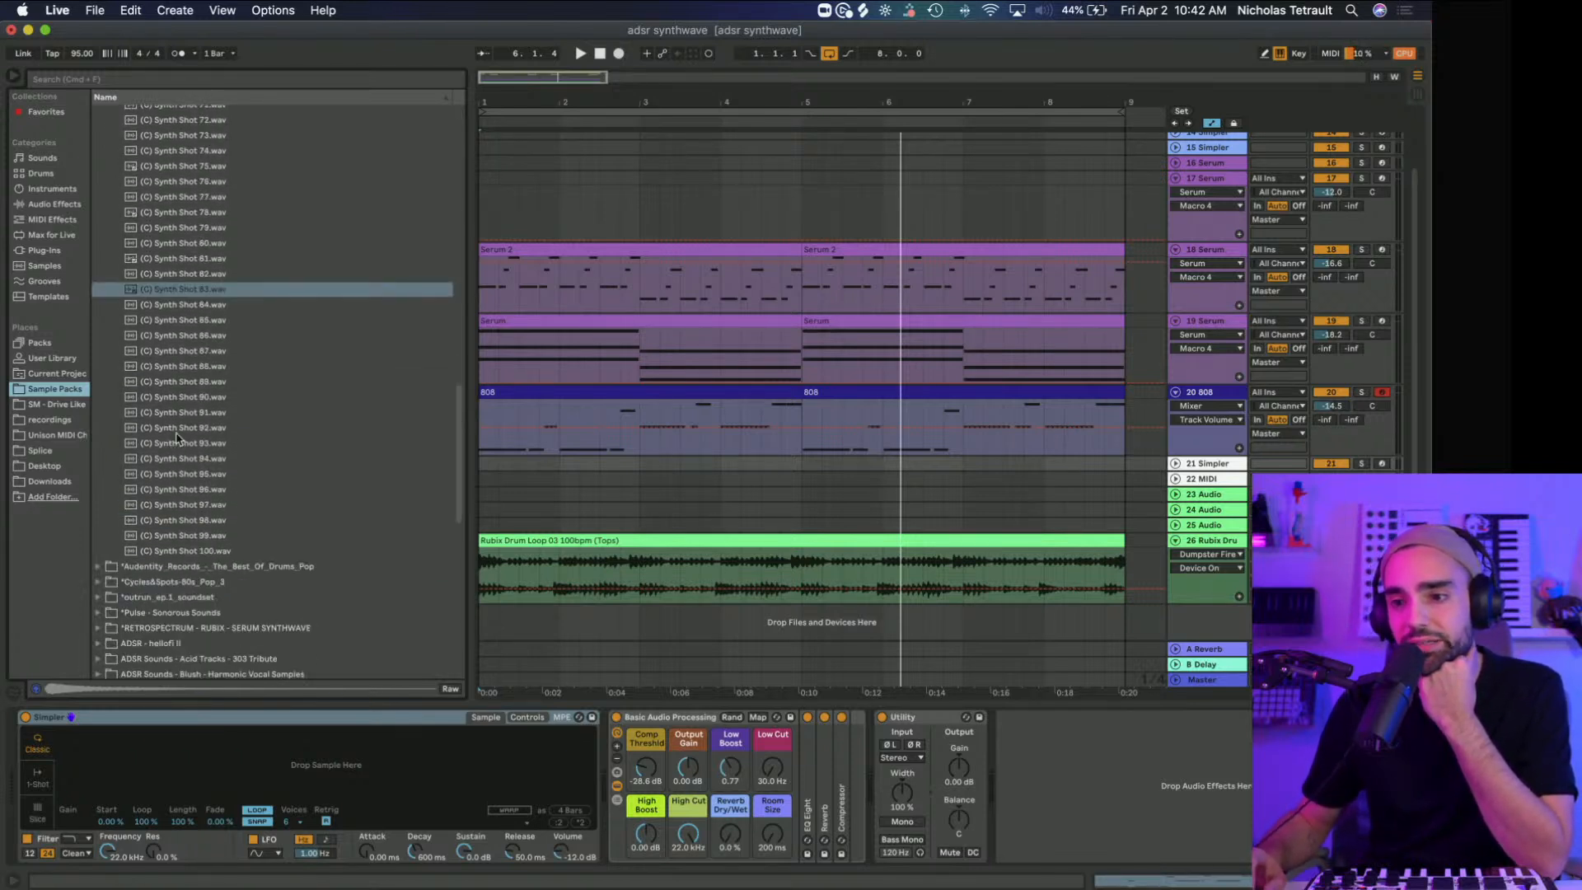
pyautogui.click(190, 366)
pyautogui.click(186, 414)
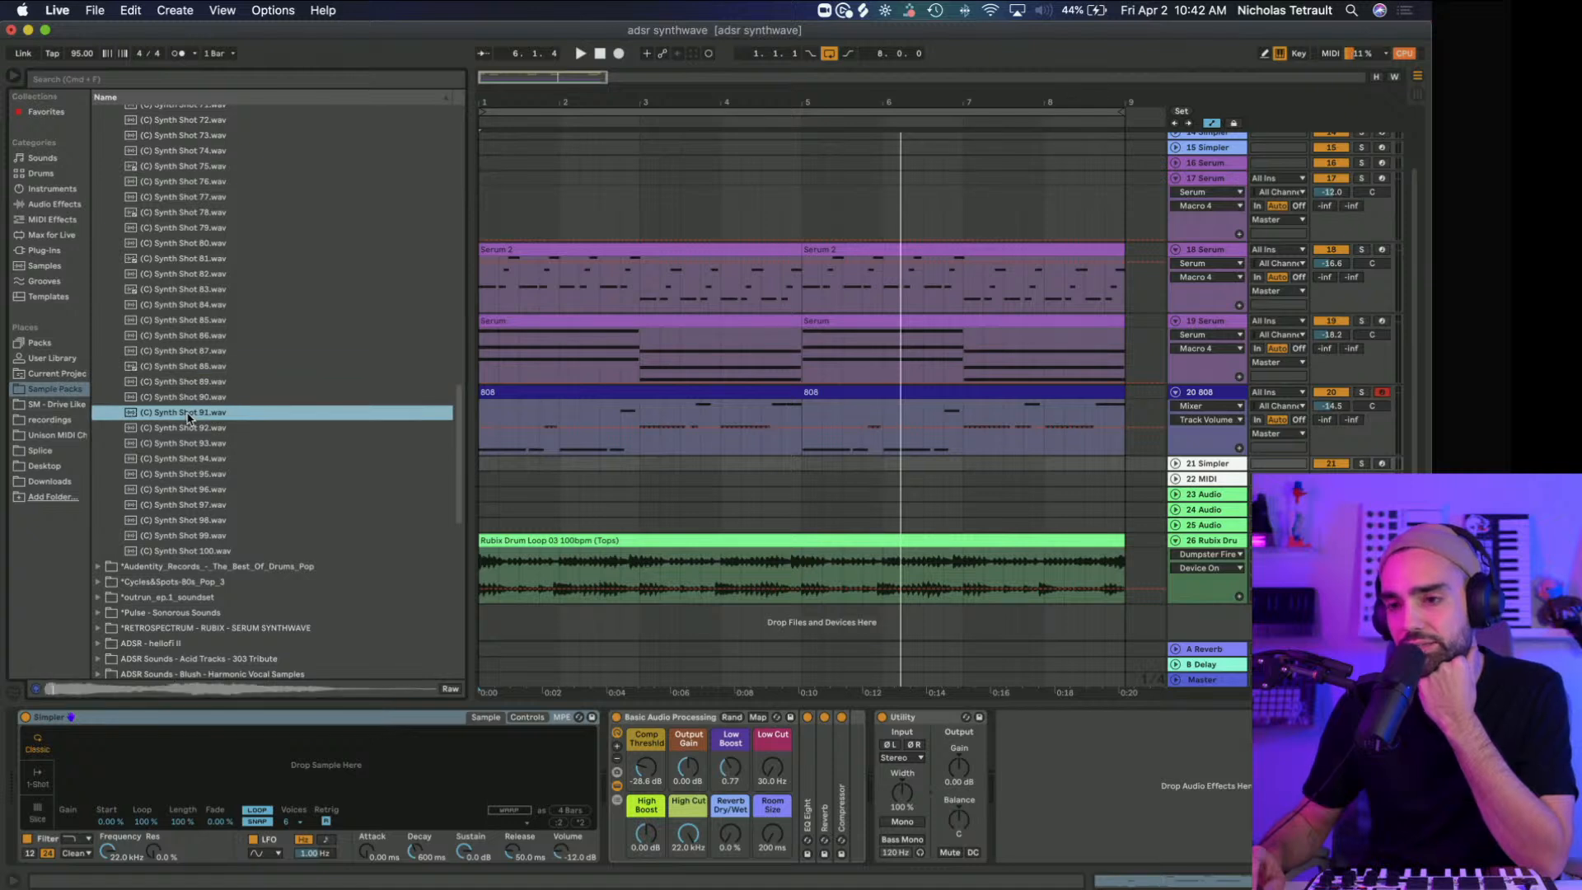
pyautogui.click(183, 430)
pyautogui.click(181, 335)
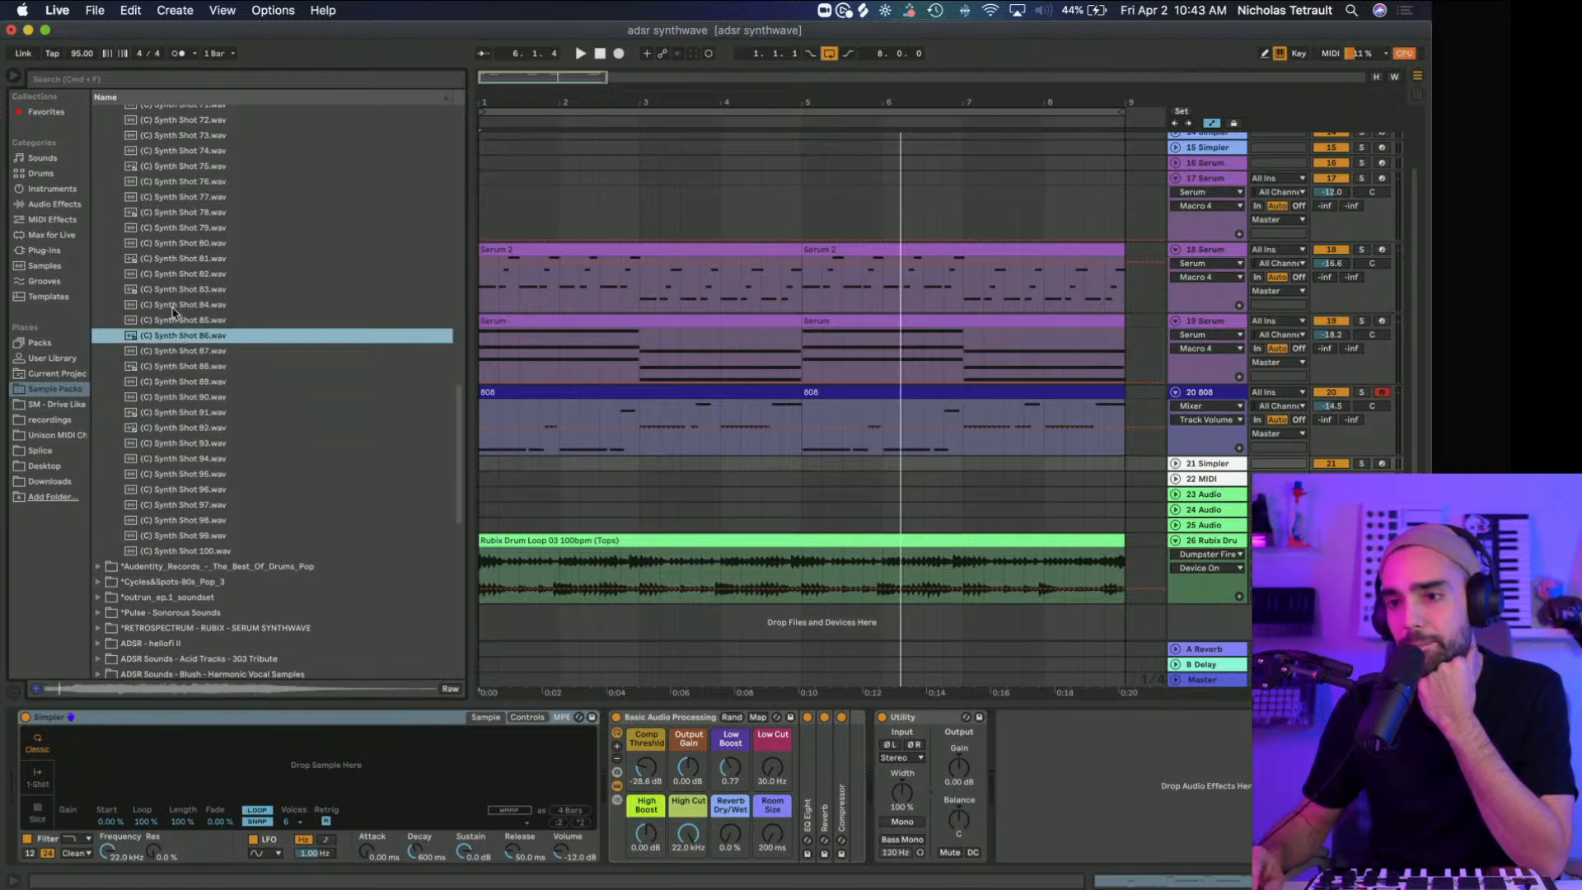
pyautogui.click(173, 306)
pyautogui.click(176, 275)
pyautogui.click(186, 245)
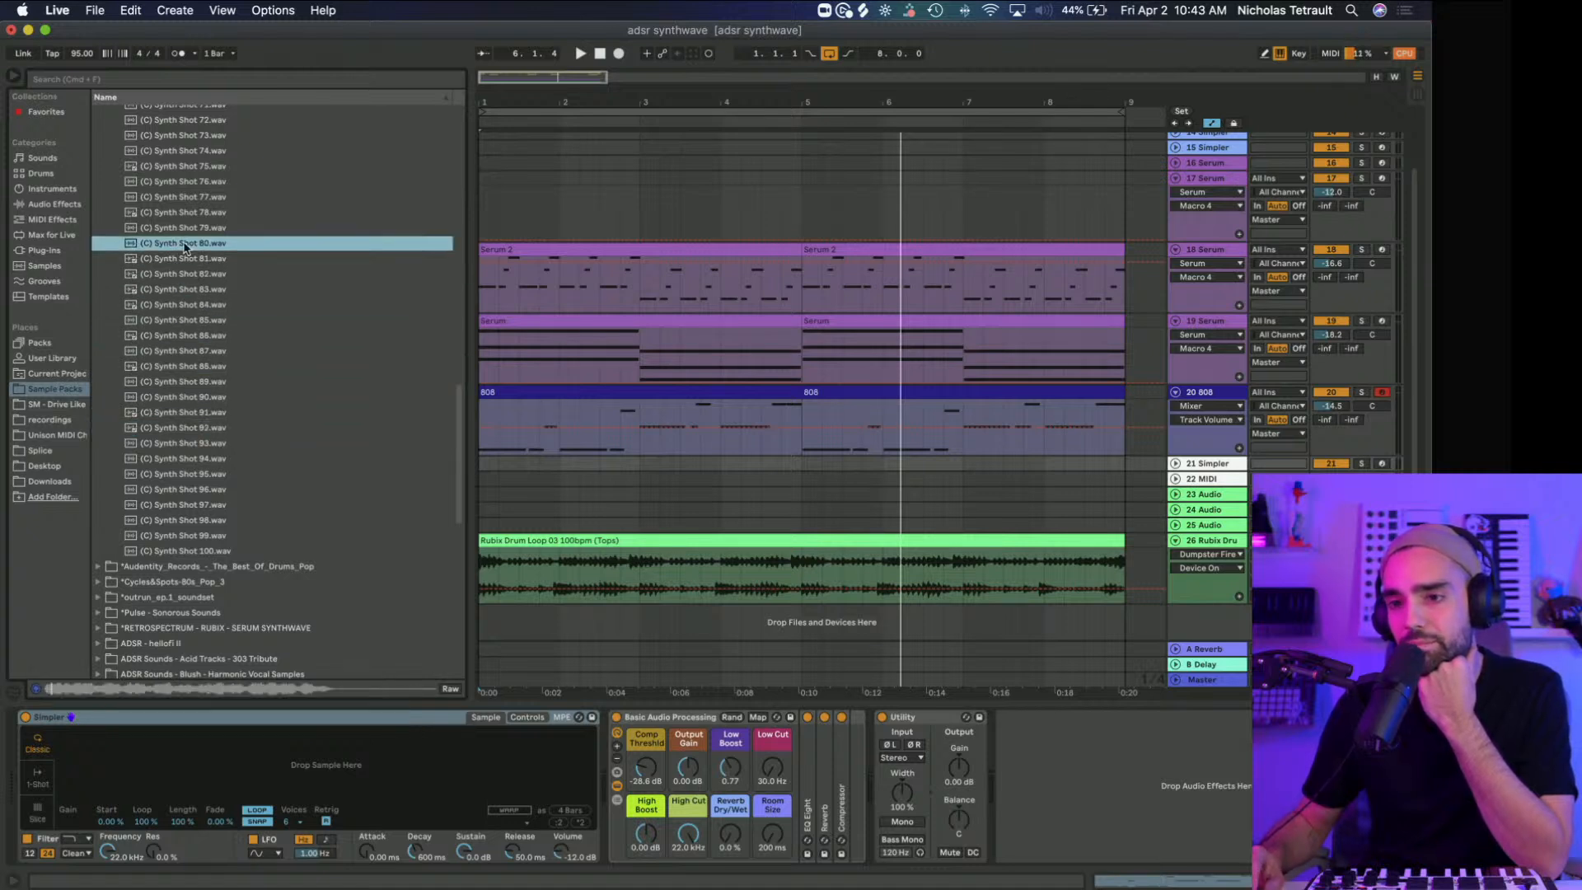
pyautogui.click(183, 231)
# Step: Audition the Synth Shots backwards from Synth Shot 76 to Synth Shot 57
pyautogui.scroll(3, 184, 232)
pyautogui.click(186, 234)
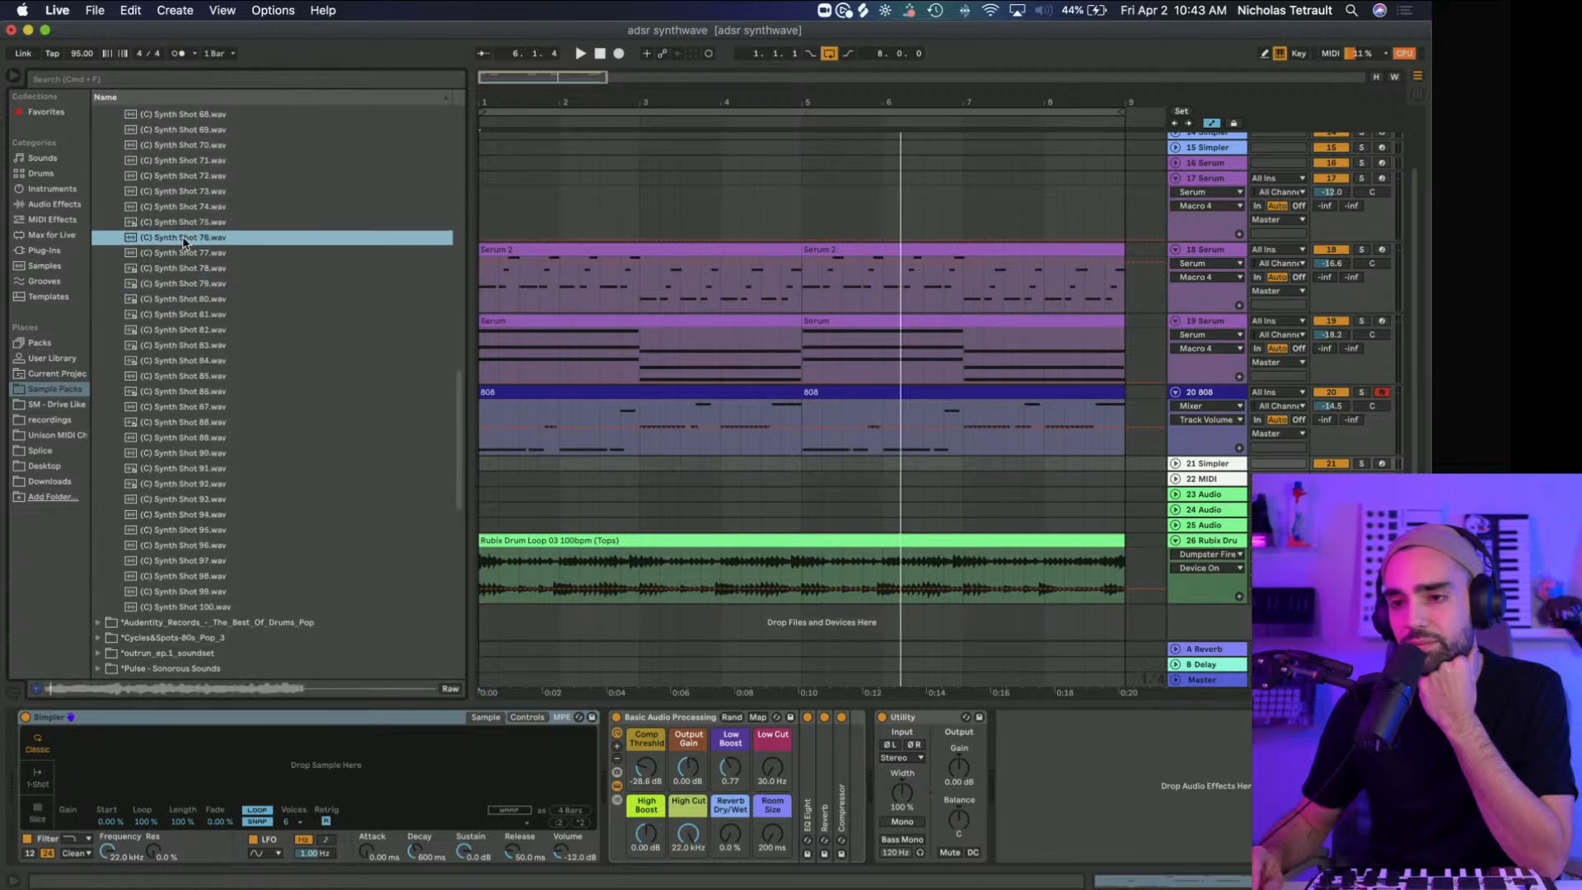
pyautogui.scroll(1, 186, 232)
pyautogui.click(187, 232)
pyautogui.click(186, 222)
pyautogui.scroll(2, 186, 222)
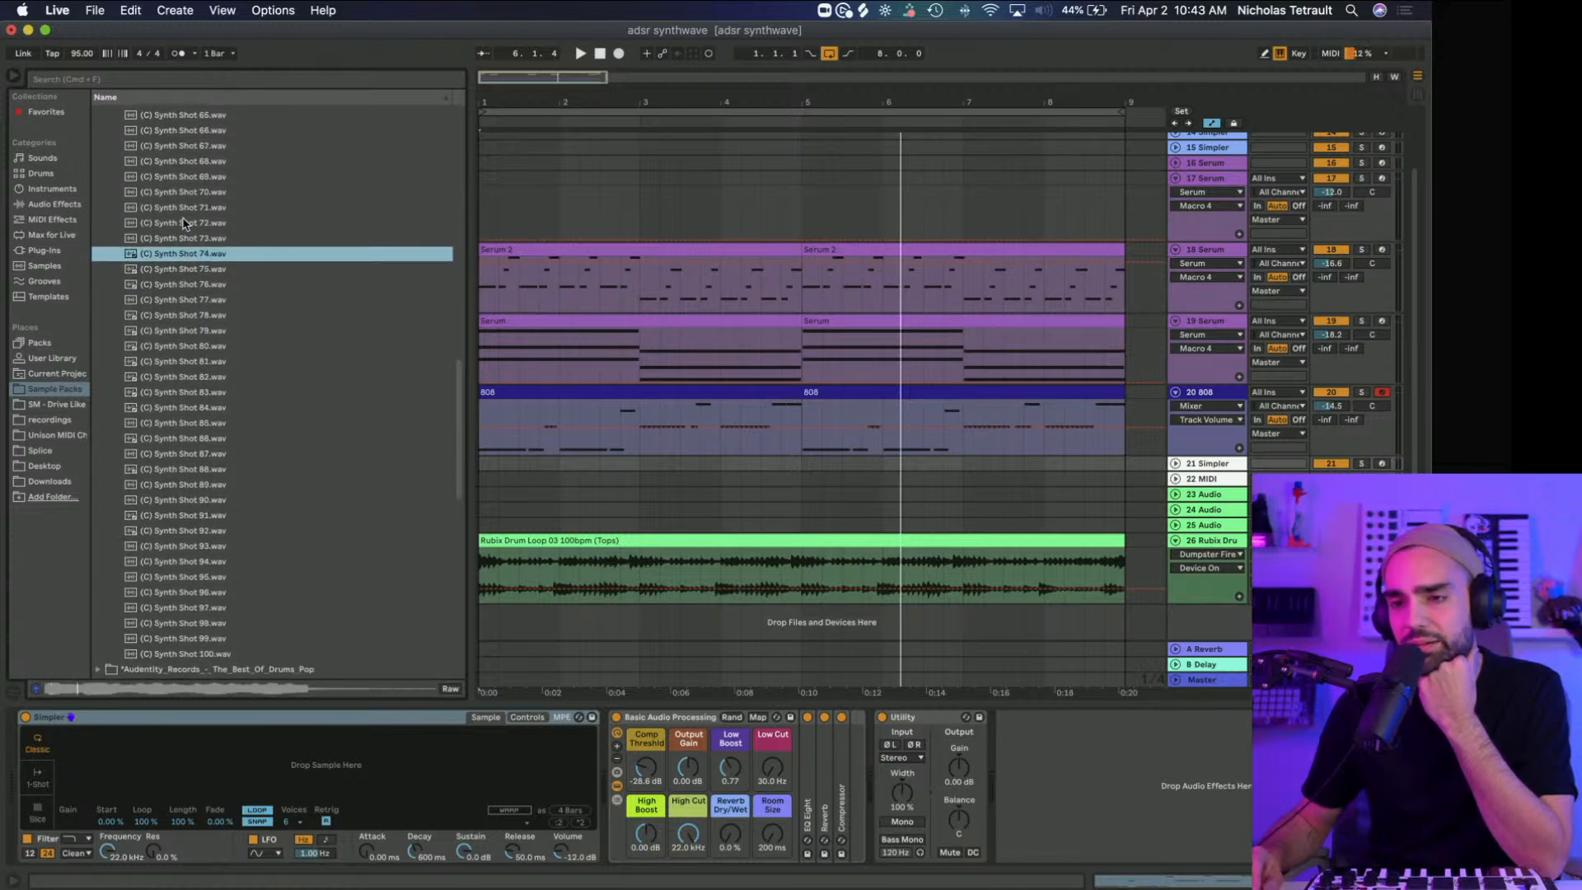
pyautogui.click(173, 275)
pyautogui.scroll(1, 173, 276)
pyautogui.scroll(1, 173, 276)
pyautogui.click(182, 255)
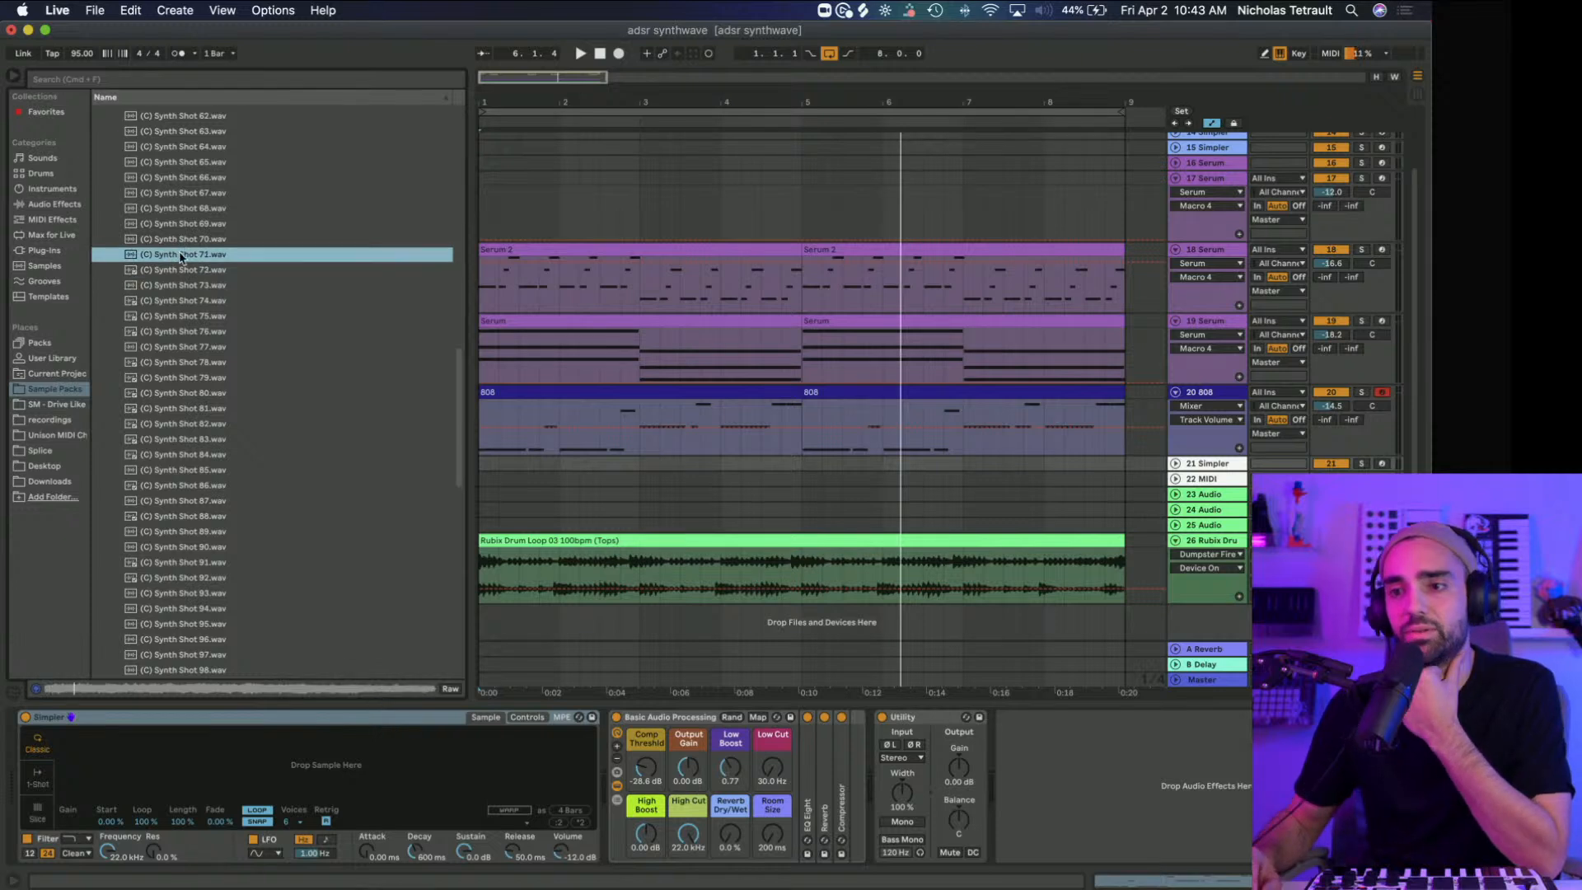
pyautogui.press('Up')
pyautogui.press('Up')
pyautogui.press('Up')
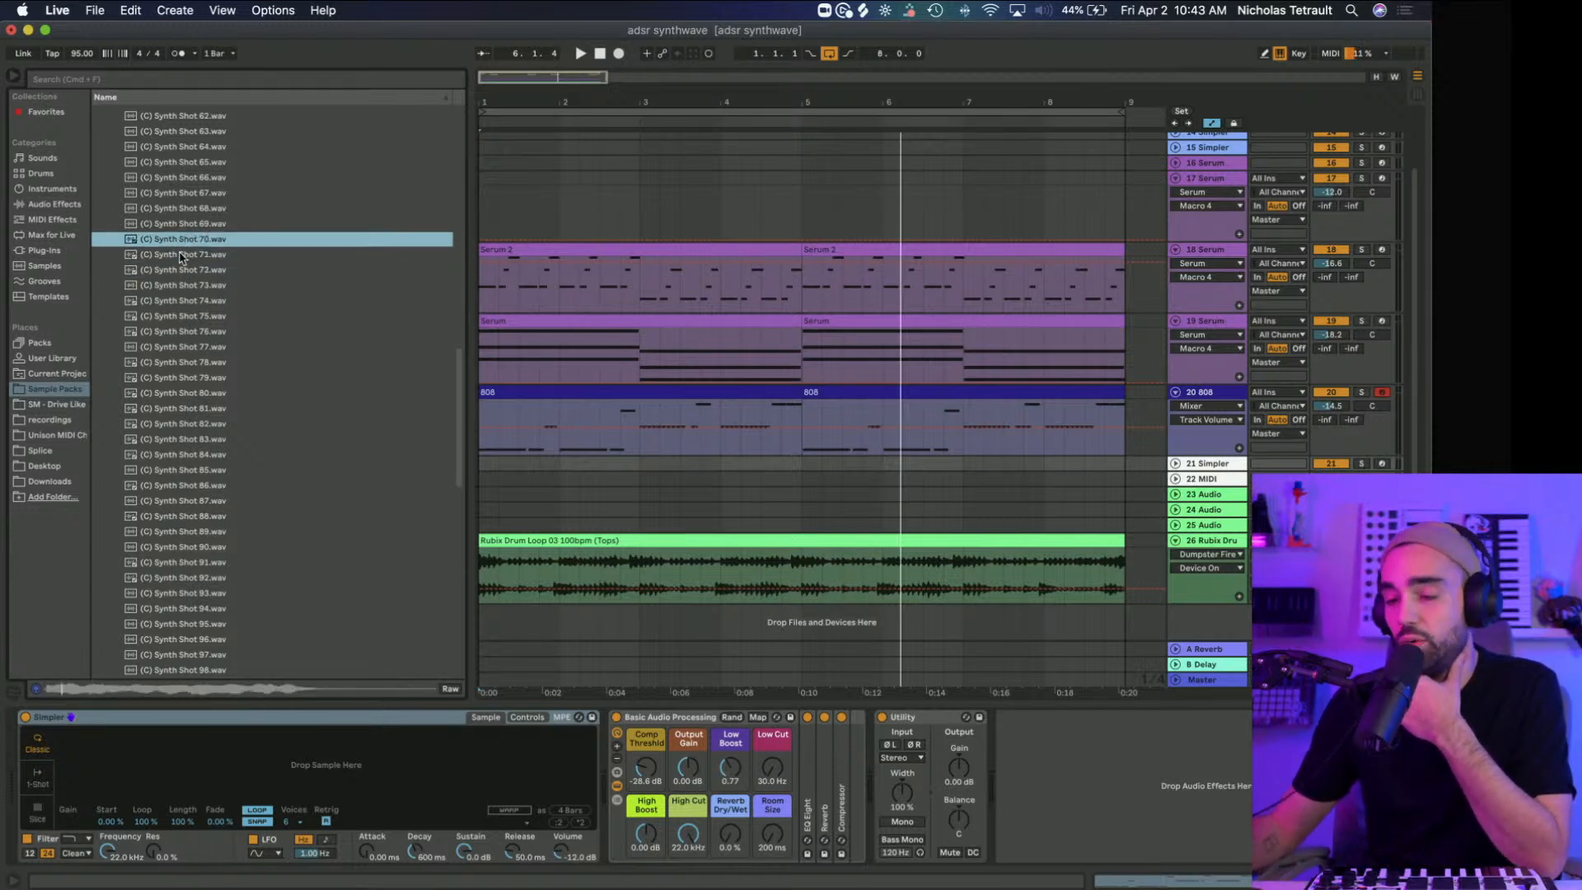
pyautogui.press('Up')
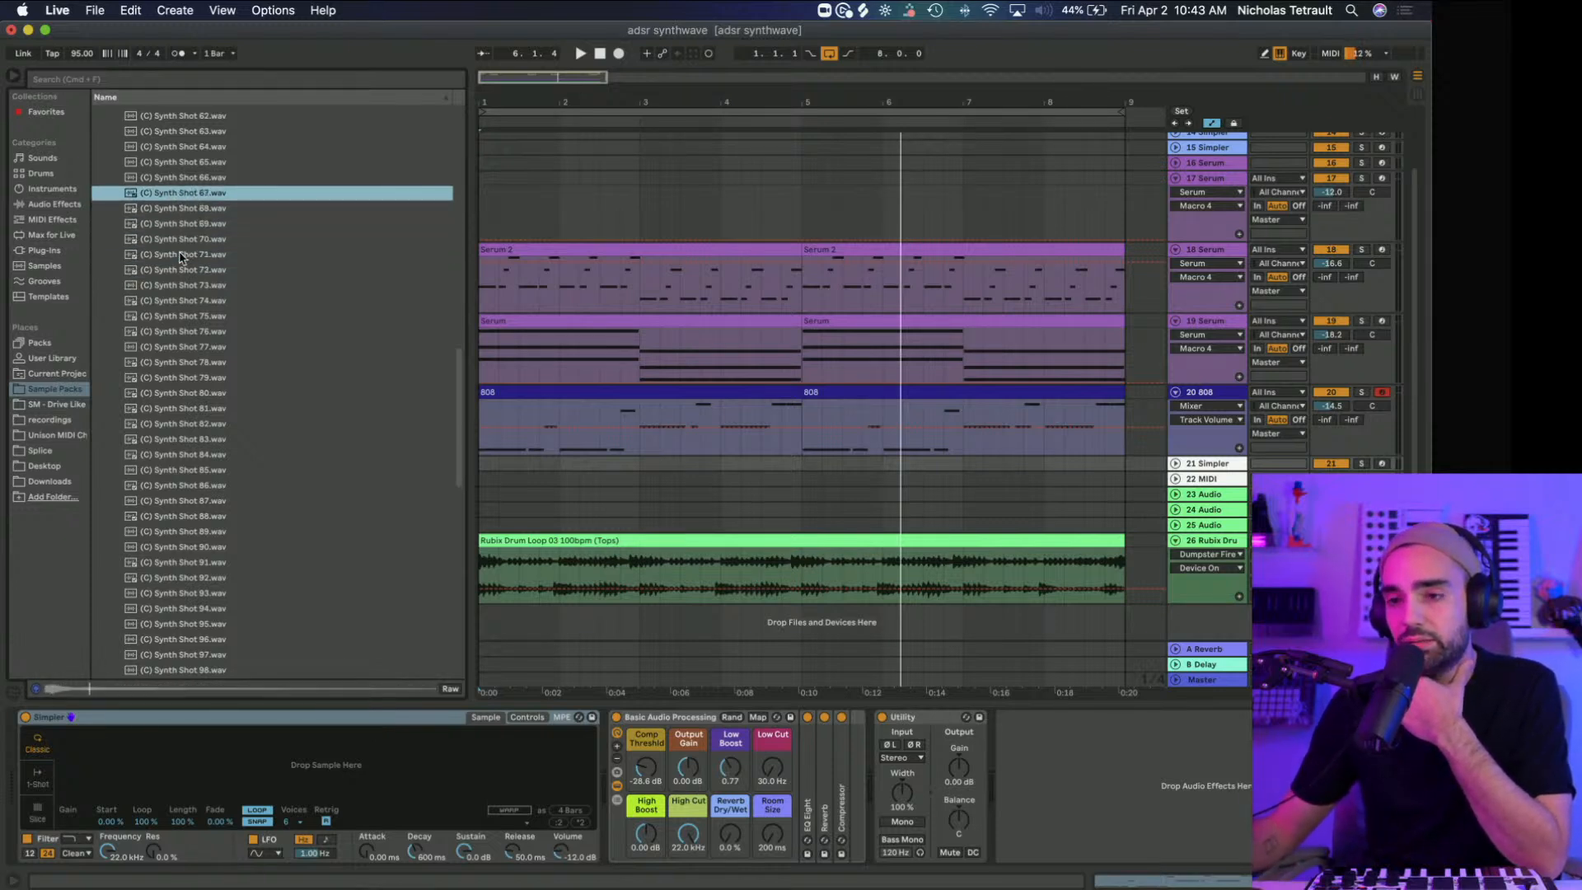
pyautogui.press('Up')
pyautogui.press('Up')
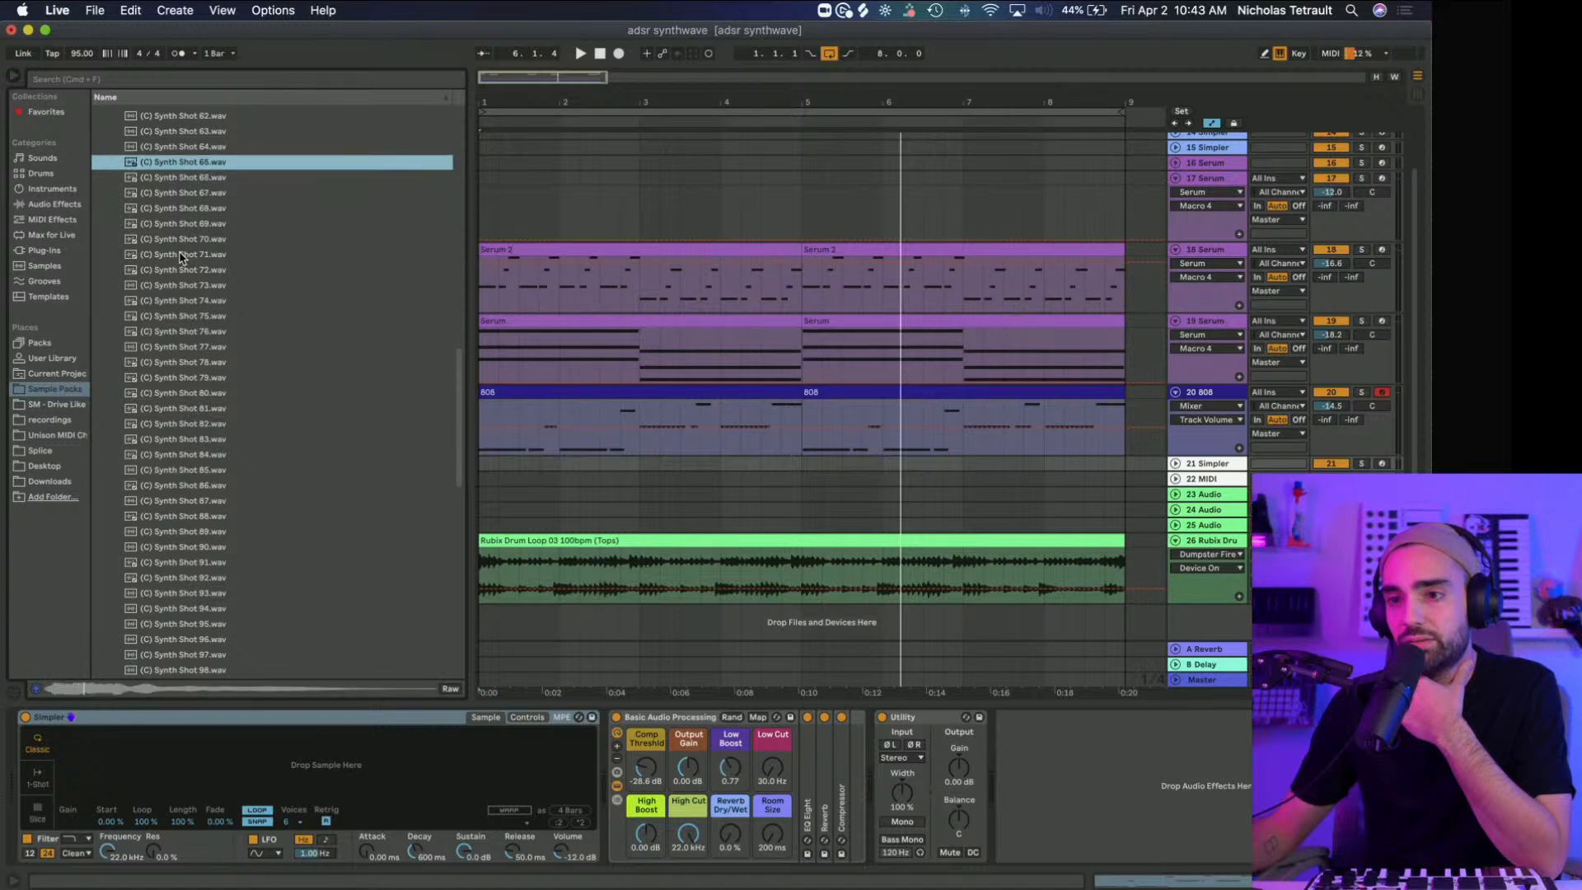
pyautogui.press('Up')
pyautogui.press('Up')
pyautogui.press('Up')
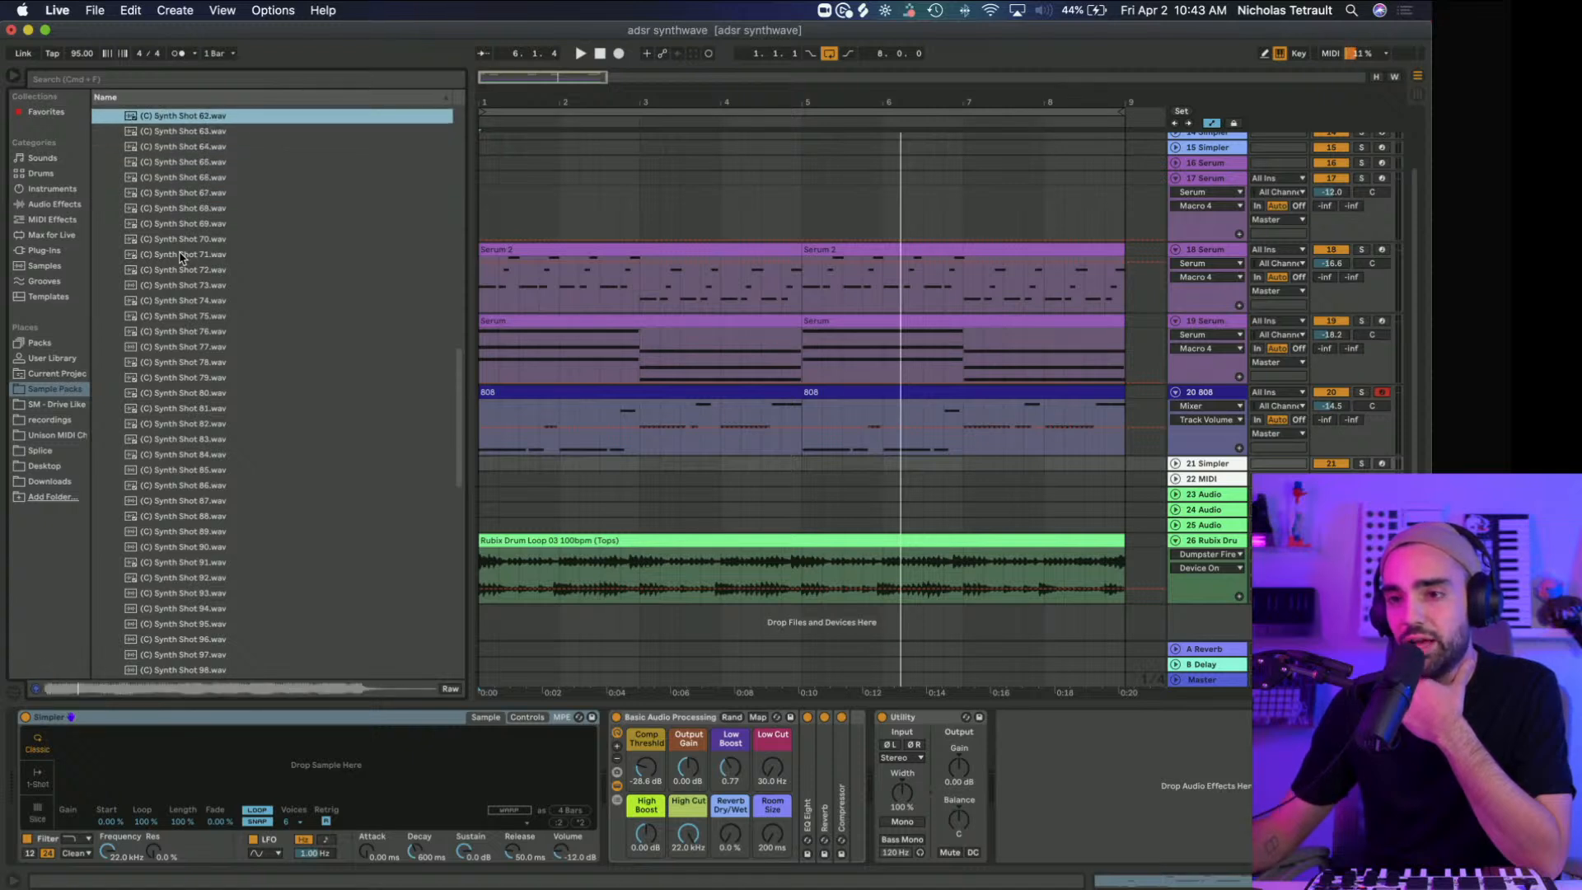
pyautogui.scroll(3, 182, 250)
pyautogui.click(181, 216)
pyautogui.scroll(2, 181, 217)
pyautogui.click(180, 218)
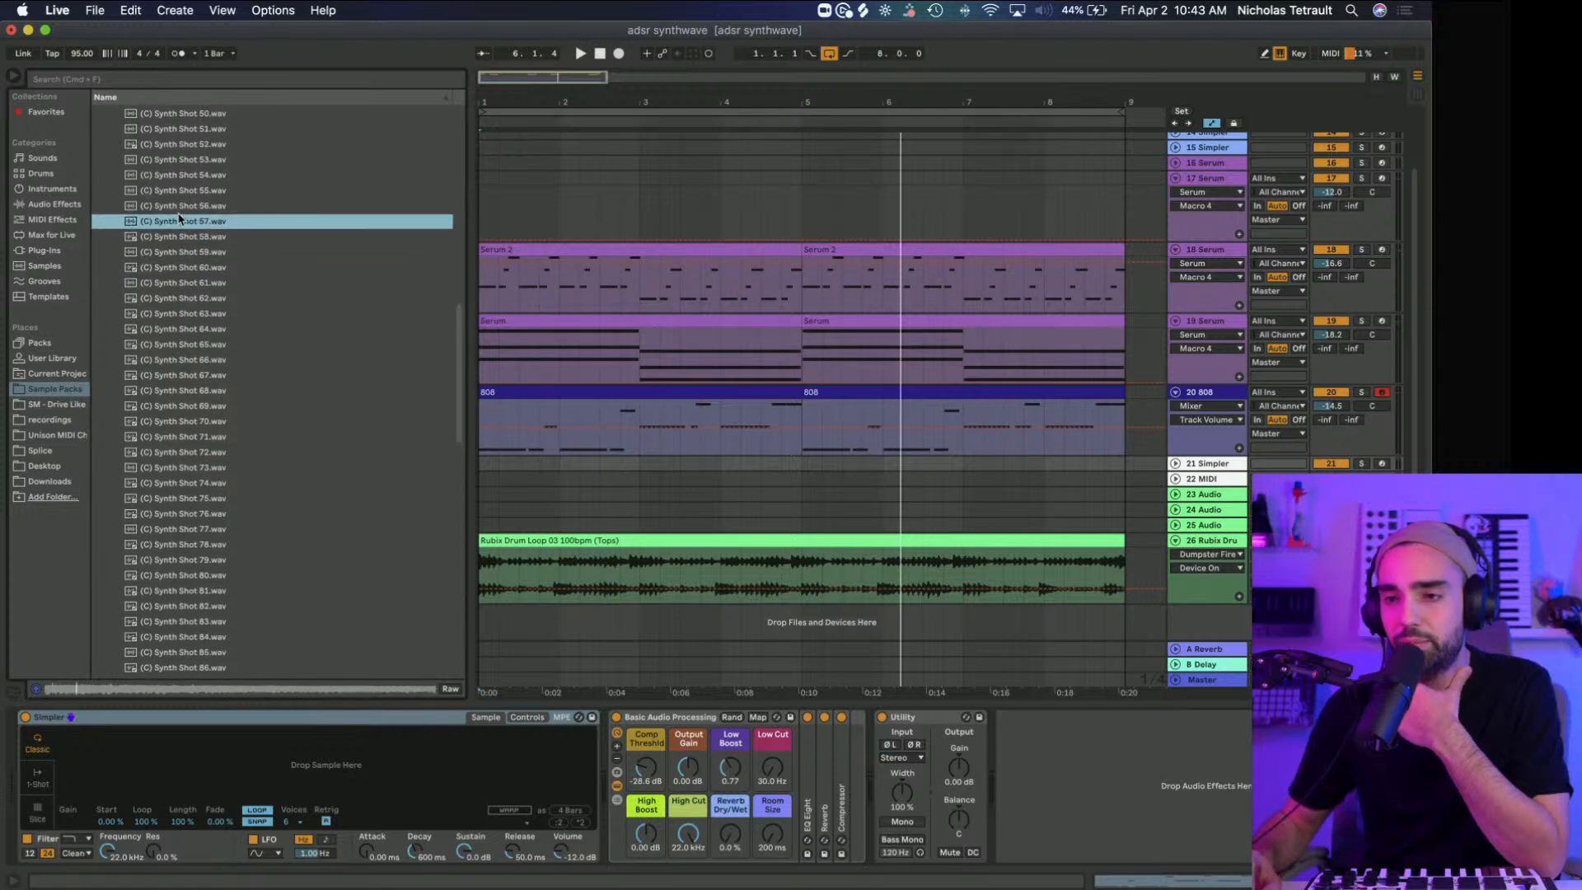
# Step: Preview Synth Shot 54.wav and load it into the Simpler on track 21
pyautogui.scroll(1, 180, 219)
pyautogui.click(187, 202)
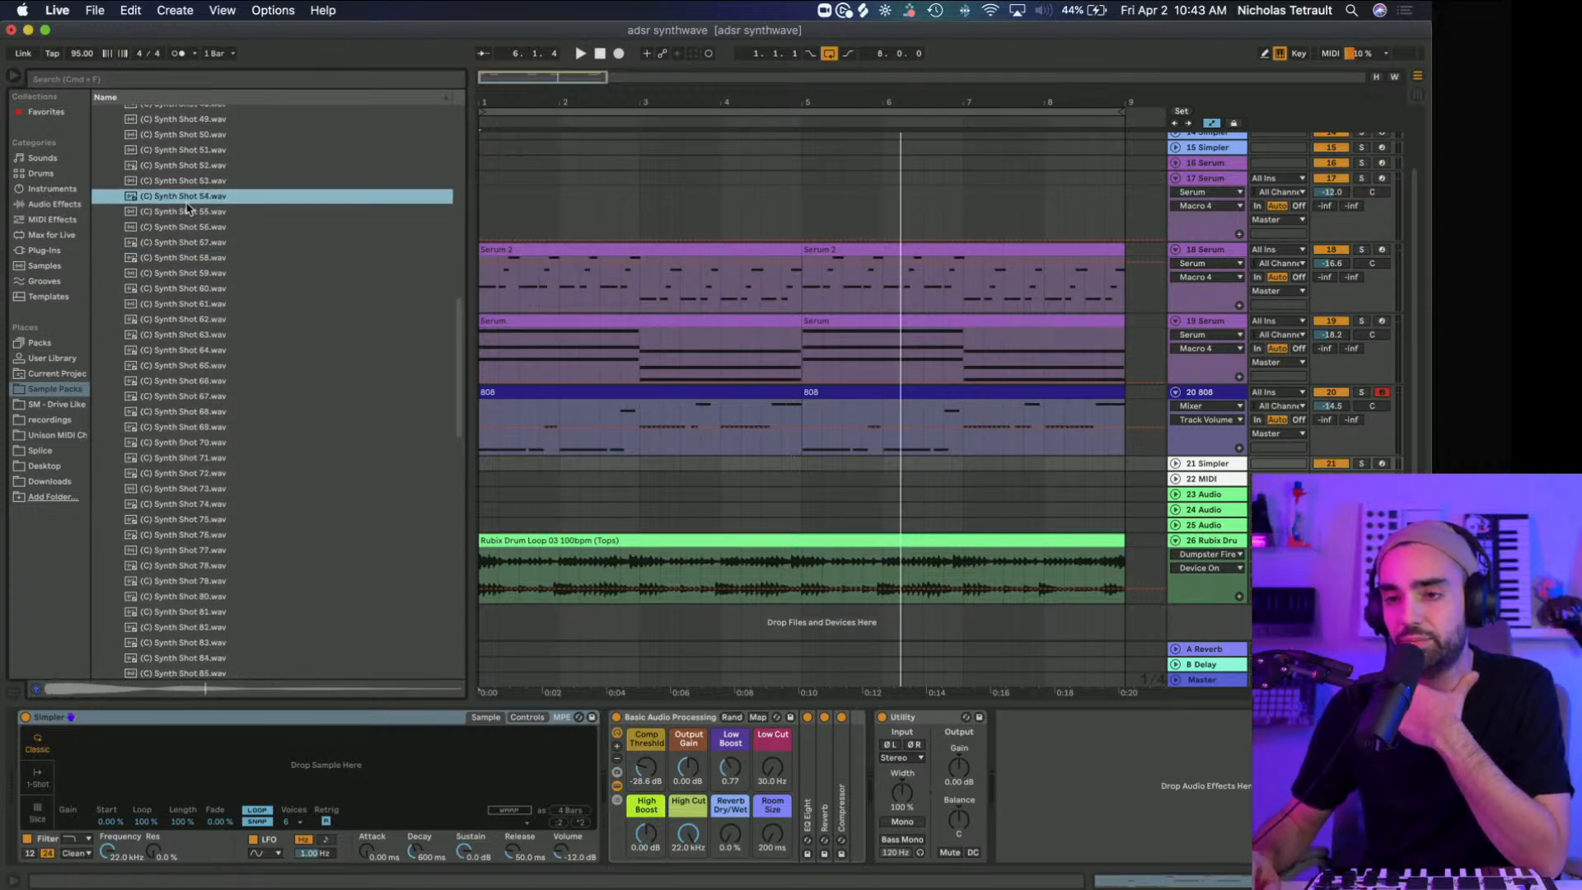
pyautogui.moveTo(187, 207); pyautogui.dragTo(205, 783)
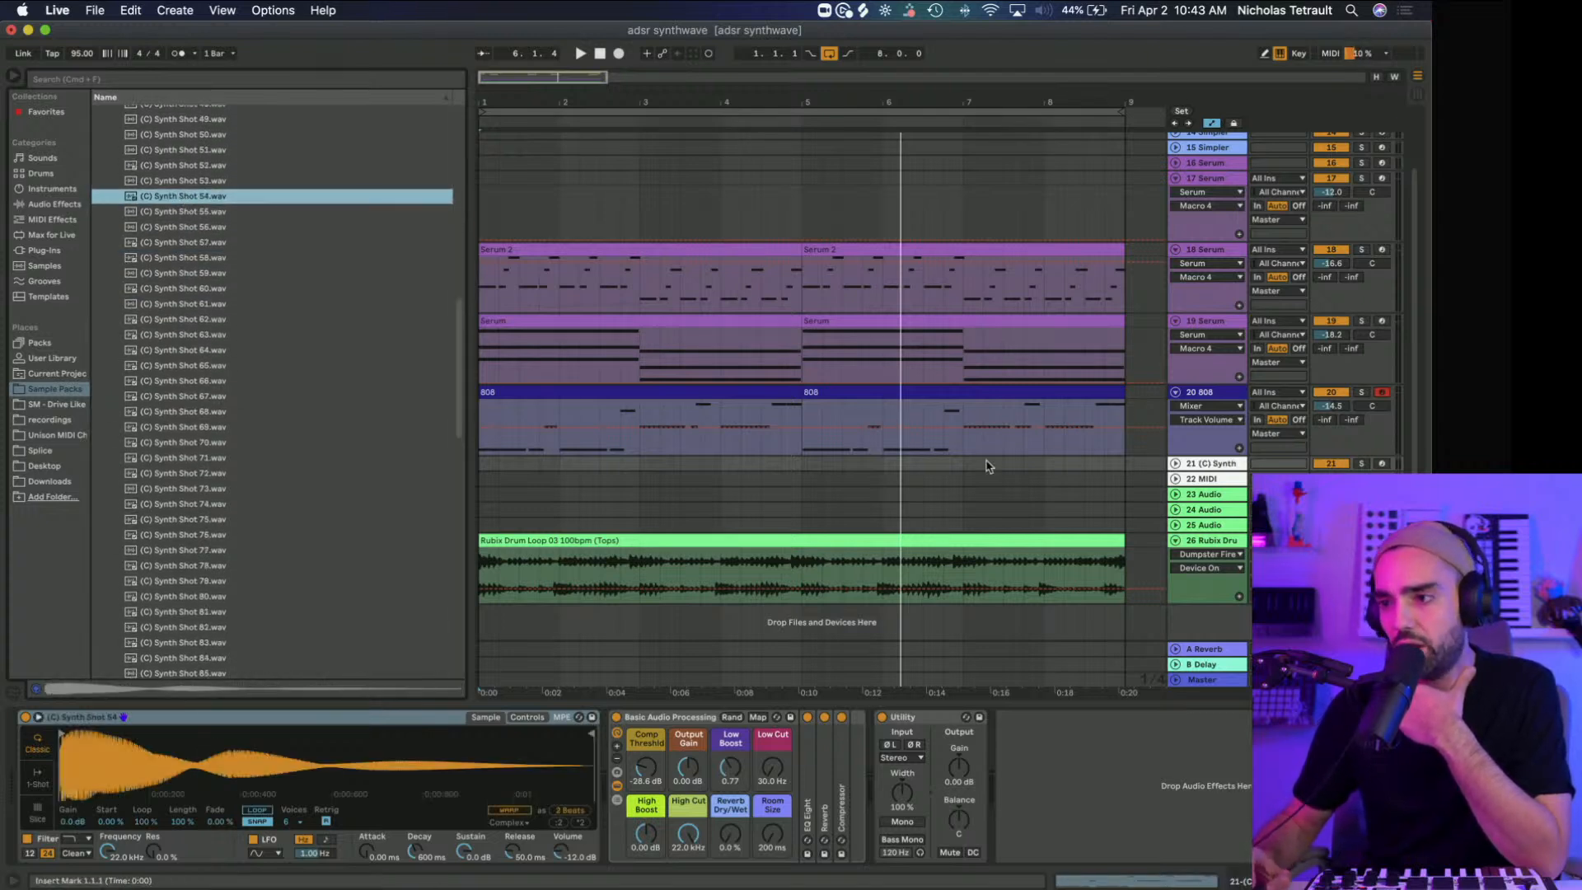
# Step: Unfold track 21 with the new synth sampler and arm it for recording
pyautogui.click(1152, 423)
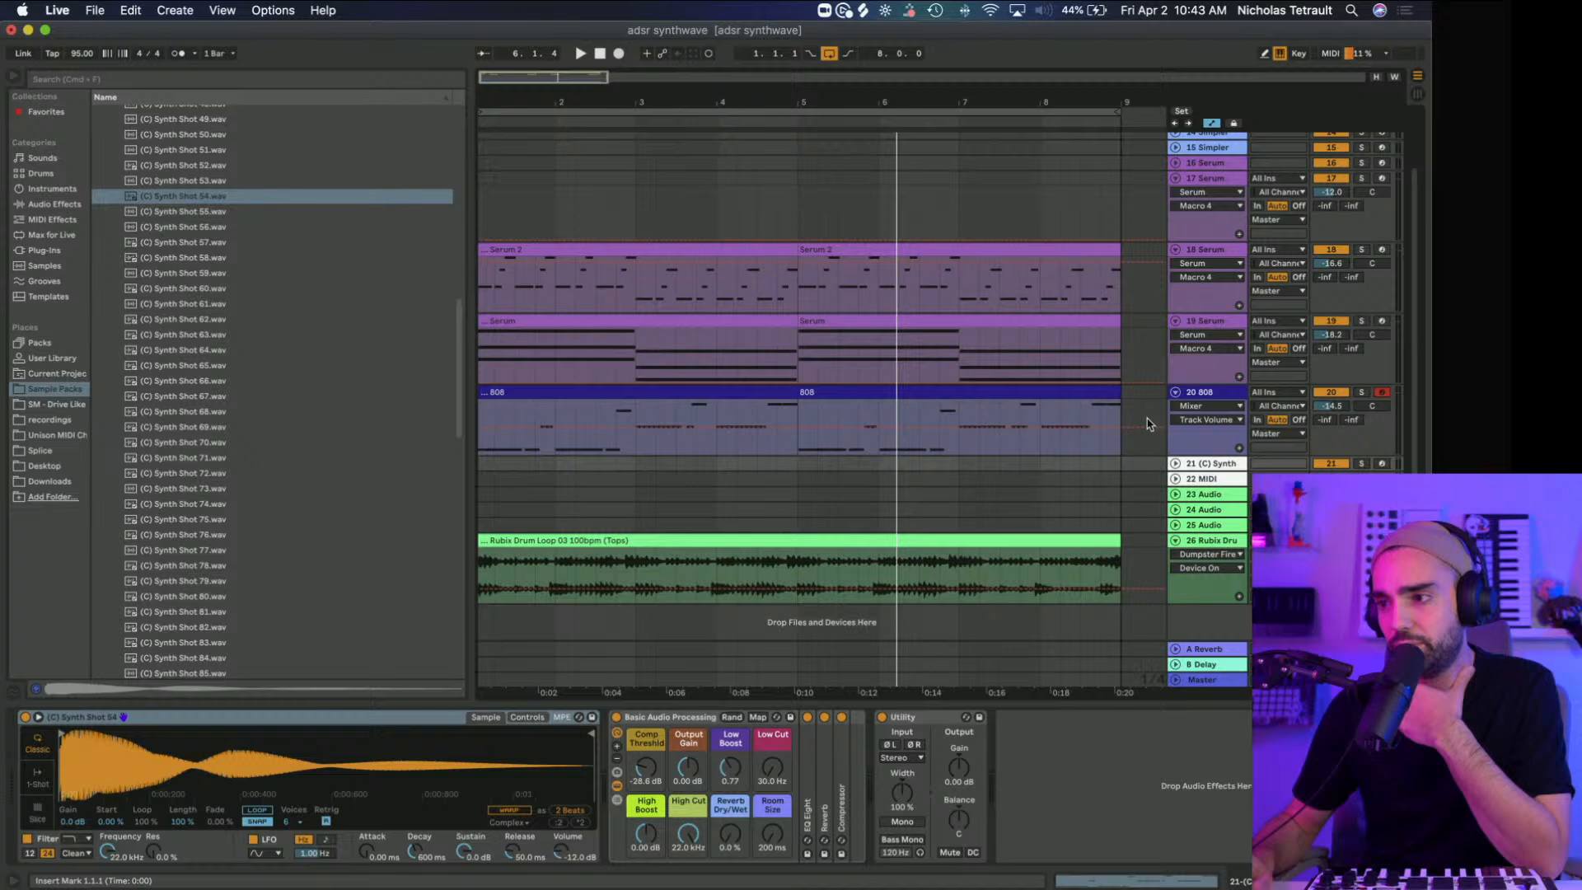
pyautogui.click(1176, 463)
pyautogui.click(1384, 409)
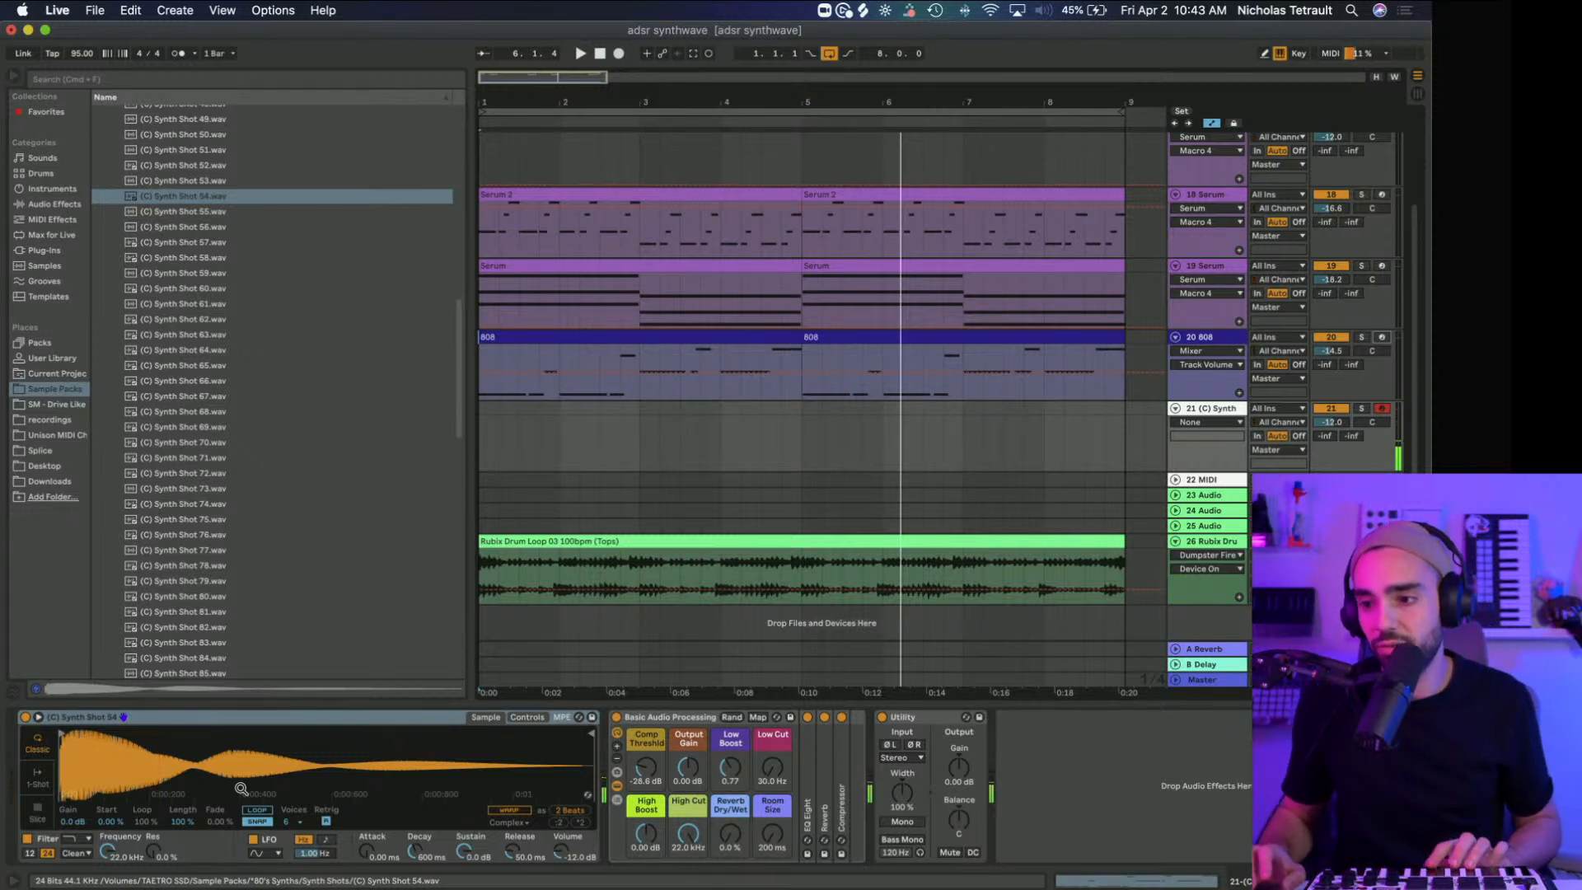
# Step: On track 21's Basic Audio Processing rack, set Low Cut to 110 Hz, Reverb Dry/Wet to 35 % and Room Size to 2.26 s, and play the loop
pyautogui.moveTo(772, 767); pyautogui.dragTo(772, 746)
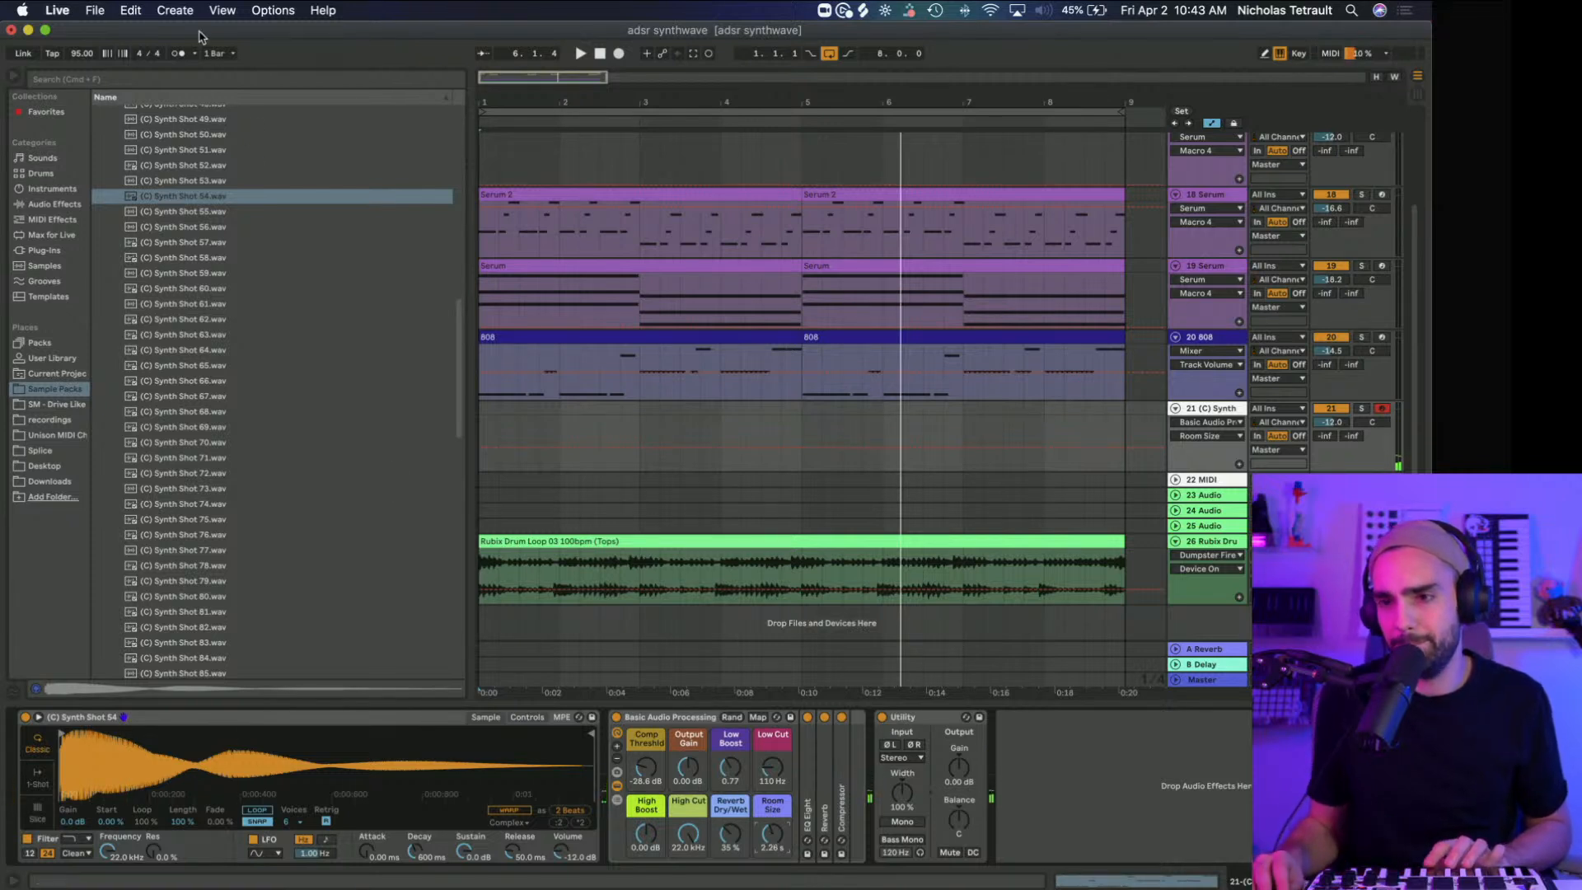
pyautogui.press('space')
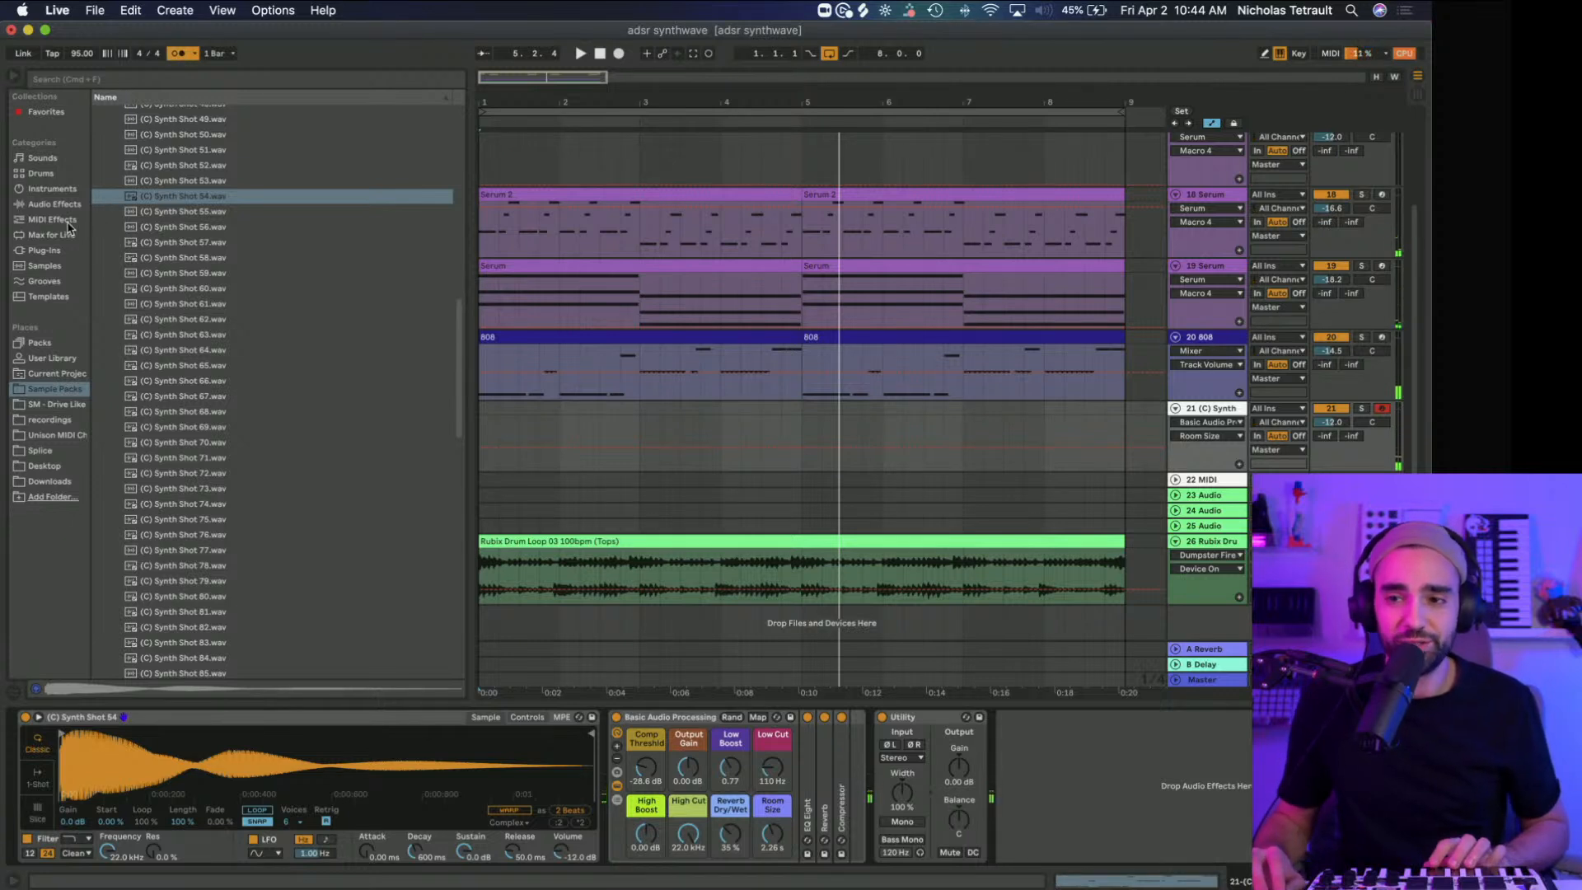
# Step: Copy the sidechain Compressor from the 19 Serum track to the end of track 21's device chain, after Utility
pyautogui.click(1094, 789)
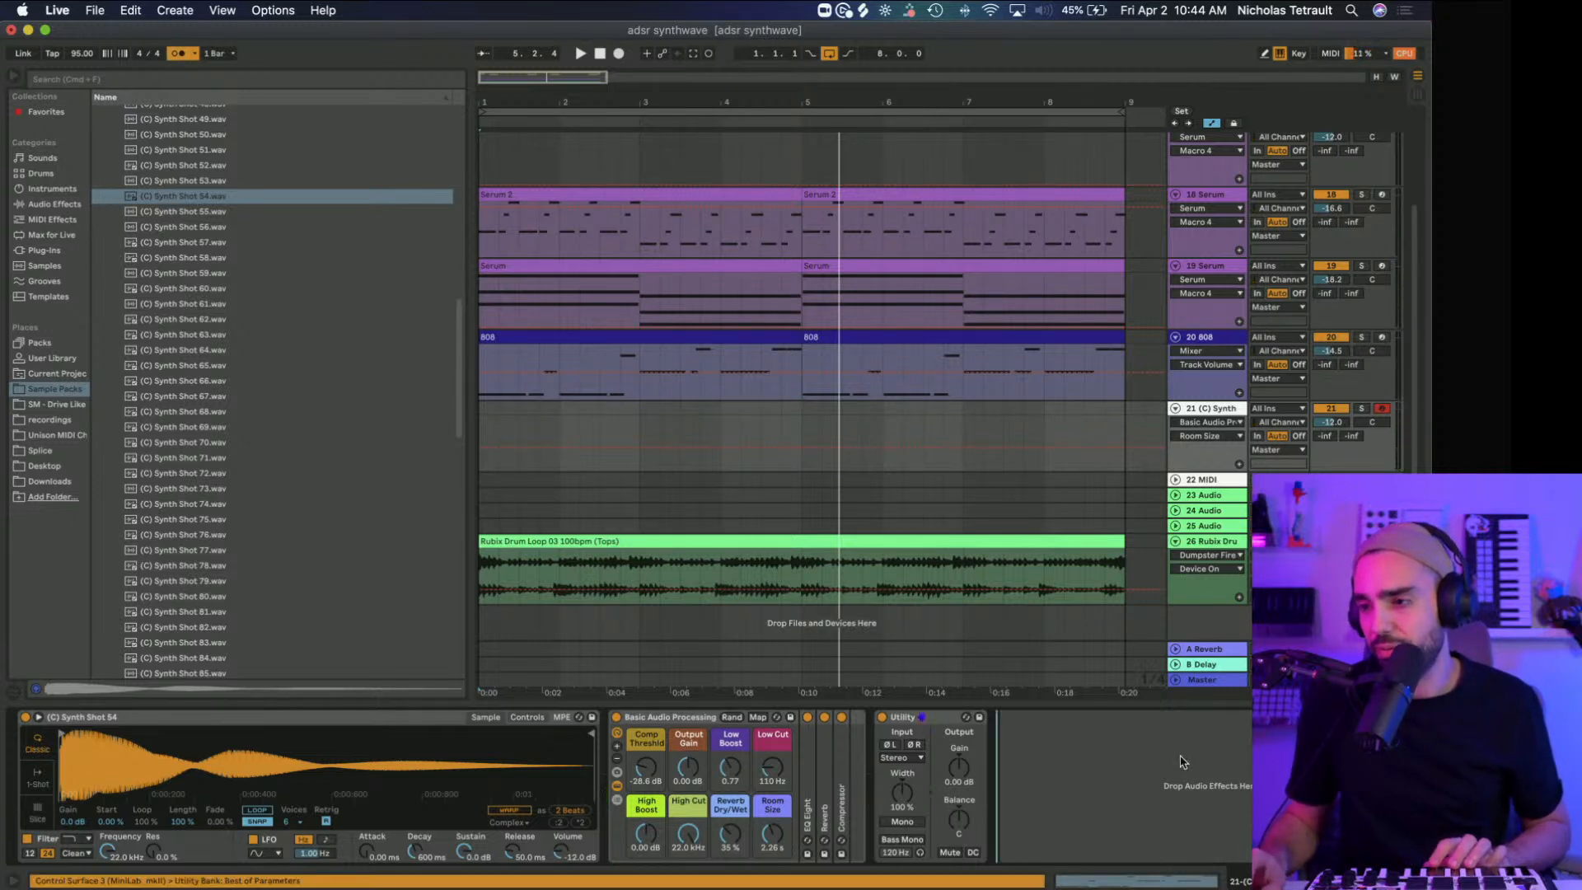
pyautogui.click(1217, 339)
pyautogui.click(1218, 266)
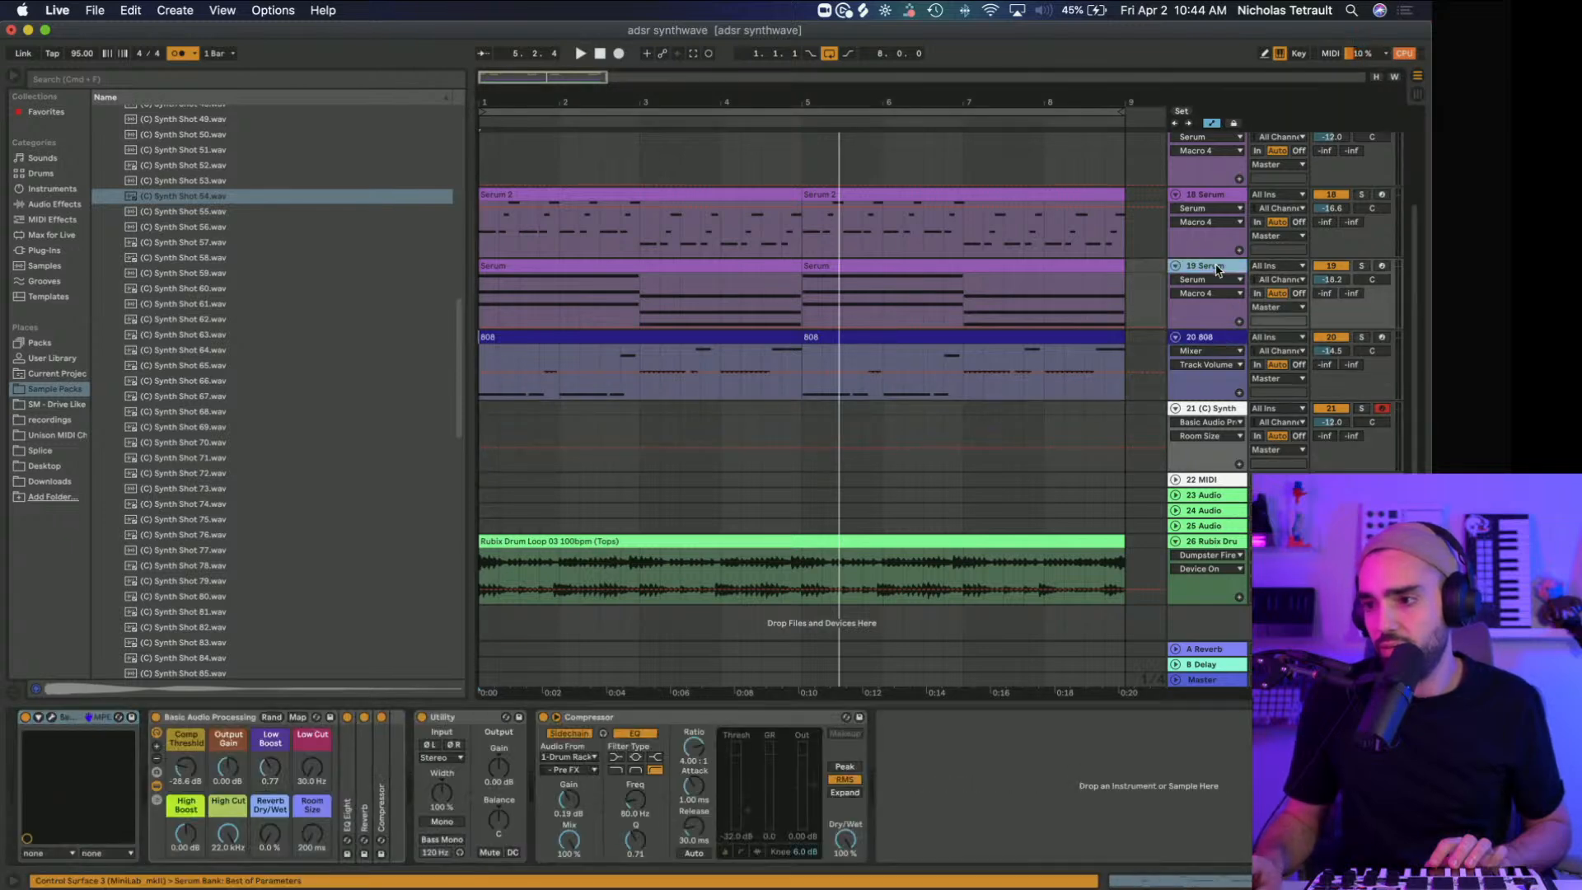
pyautogui.click(620, 718)
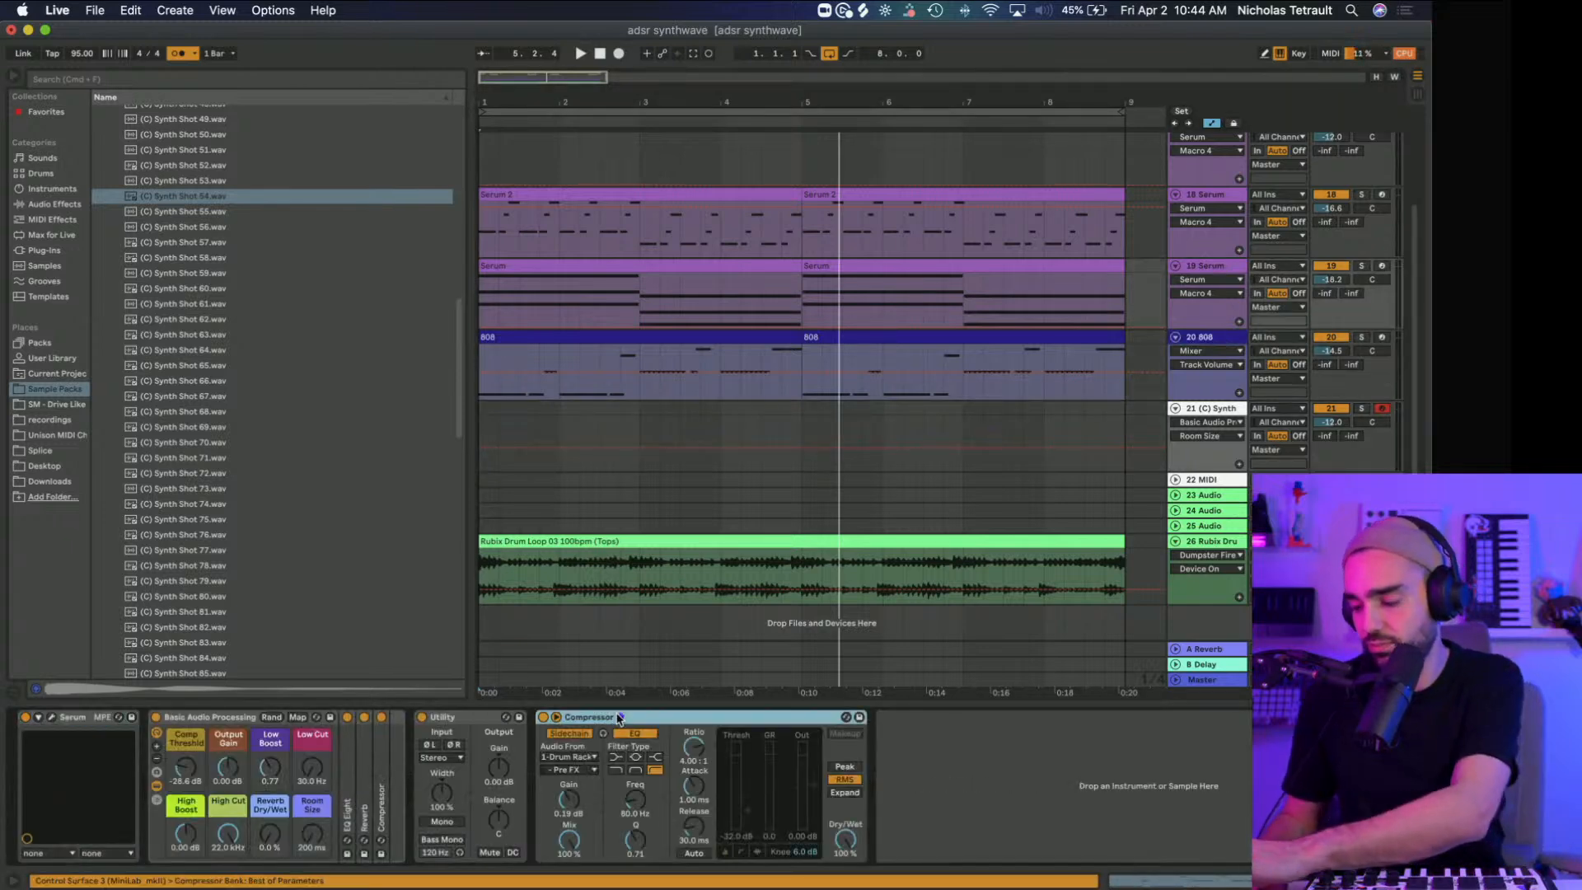
pyautogui.click(1205, 410)
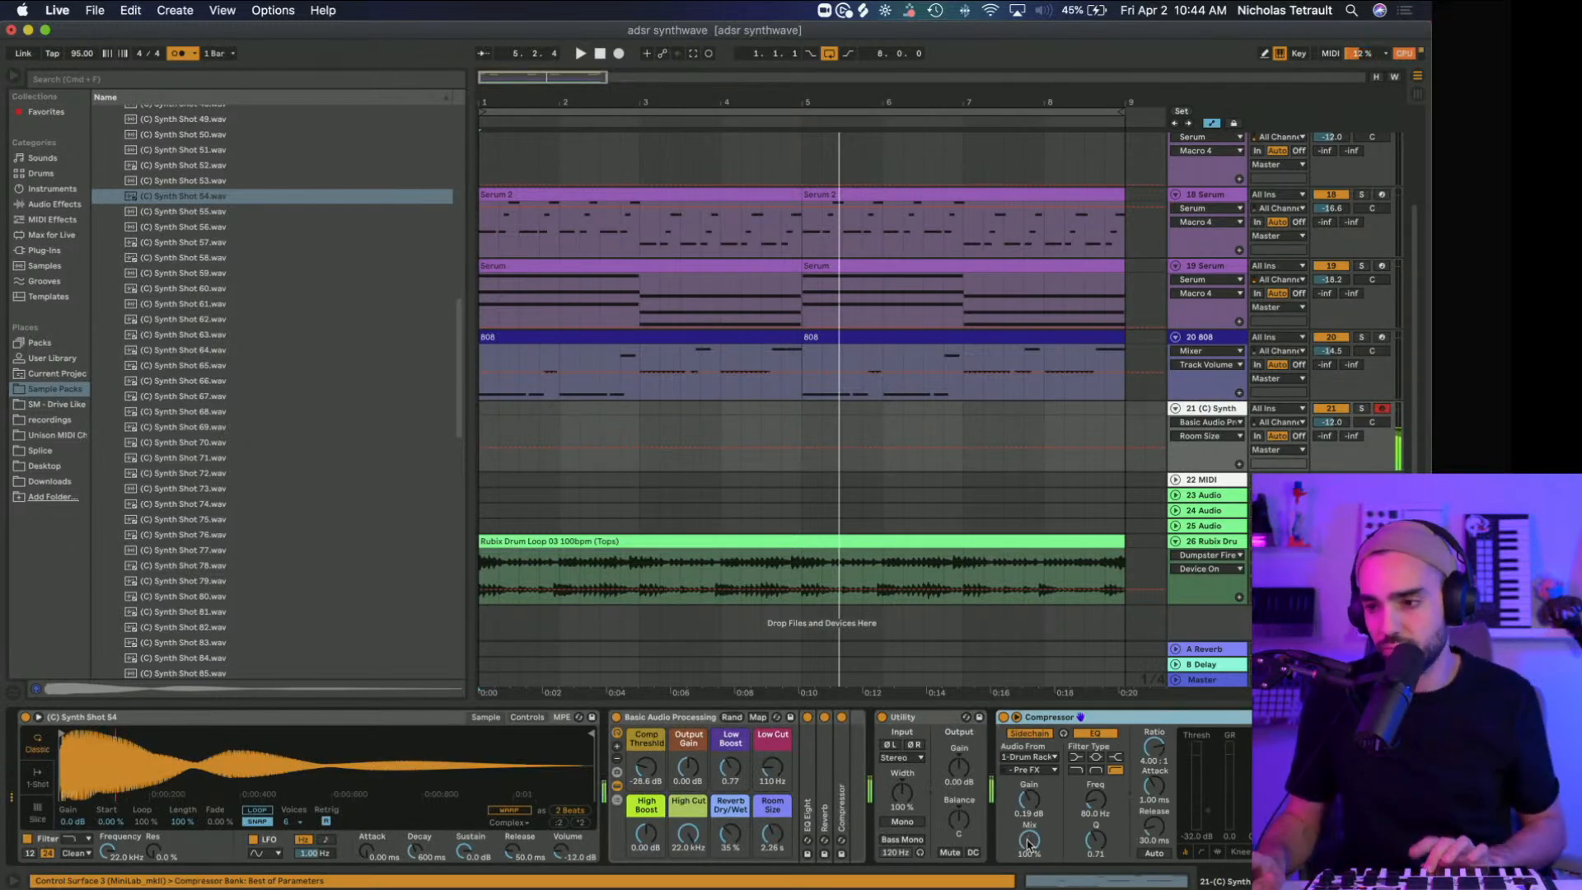
# Step: Set the audio buffer size to 64 Samples in the preferences and close them, leaving the MIDI Effects list open
pyautogui.click(52, 220)
pyautogui.click(65, 10)
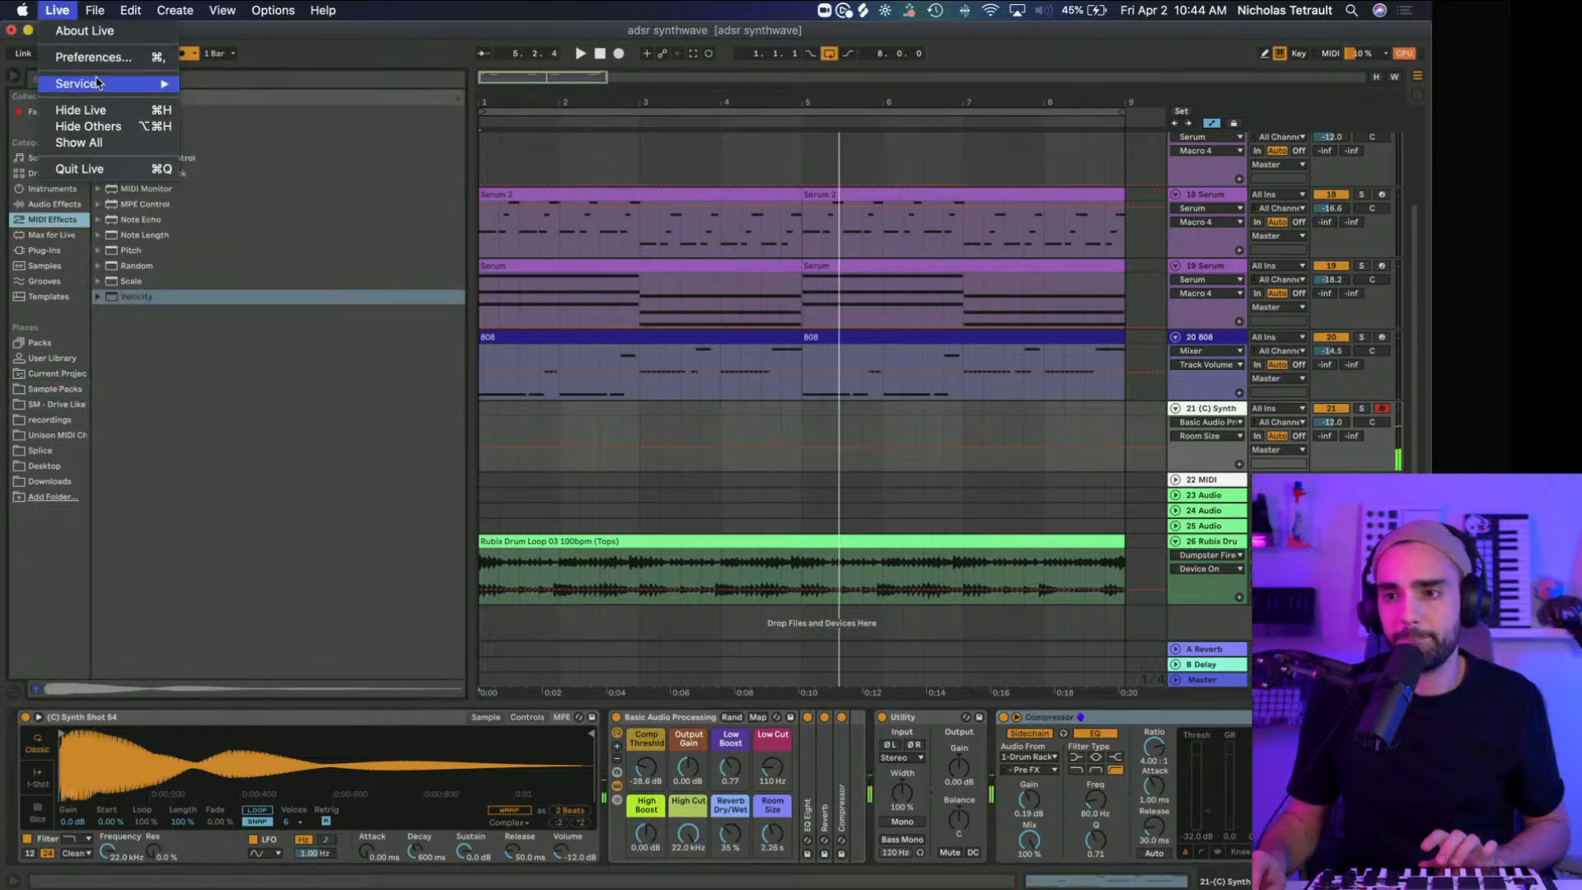
pyautogui.click(116, 61)
pyautogui.click(790, 417)
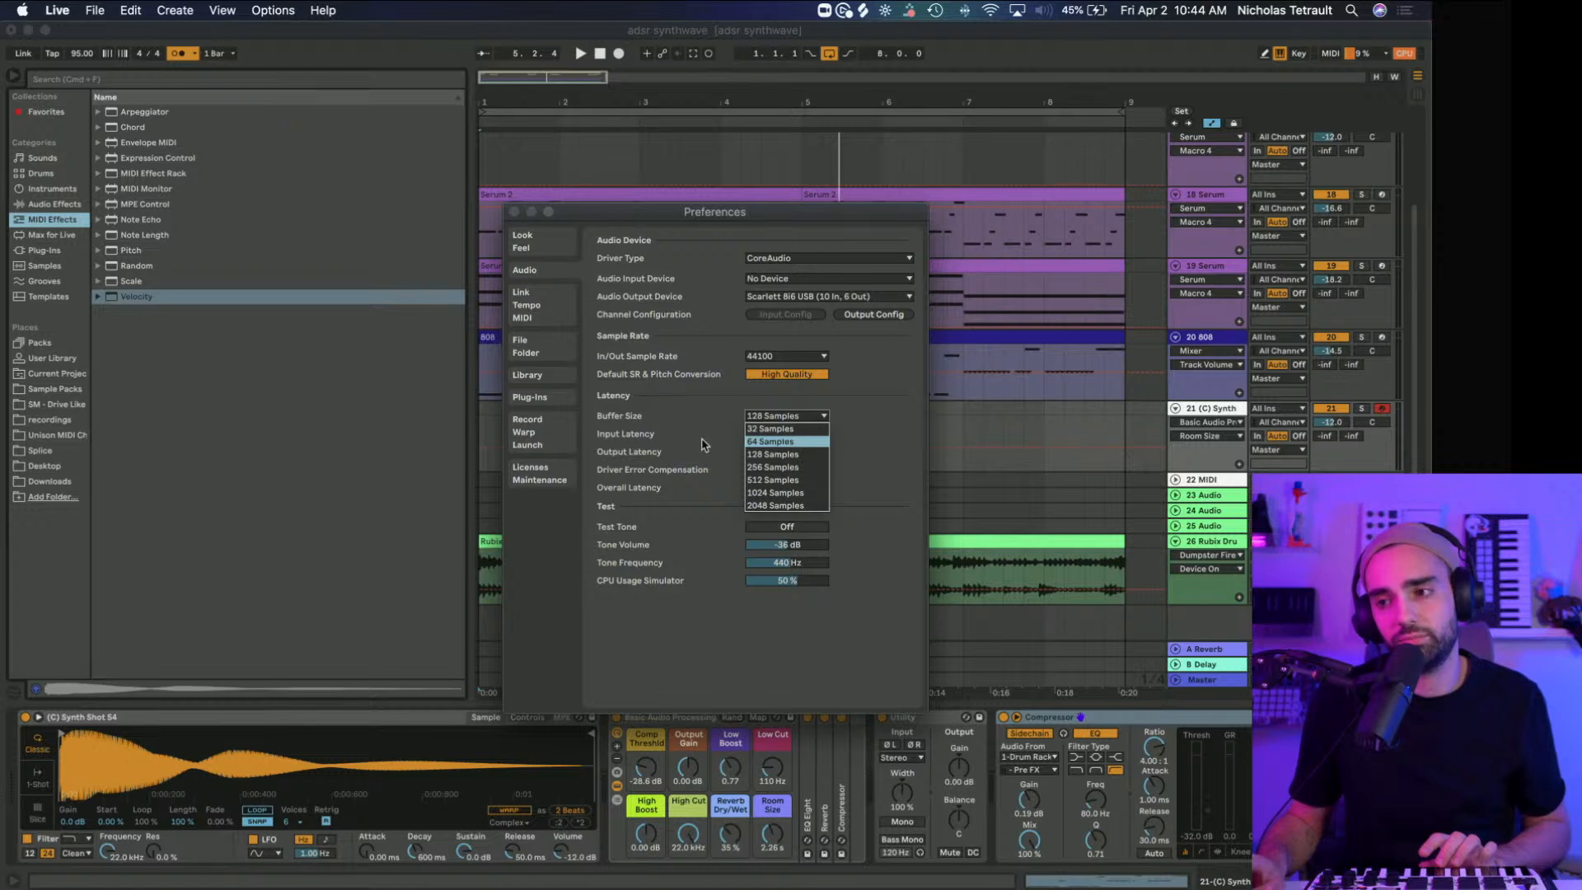
pyautogui.press('Return')
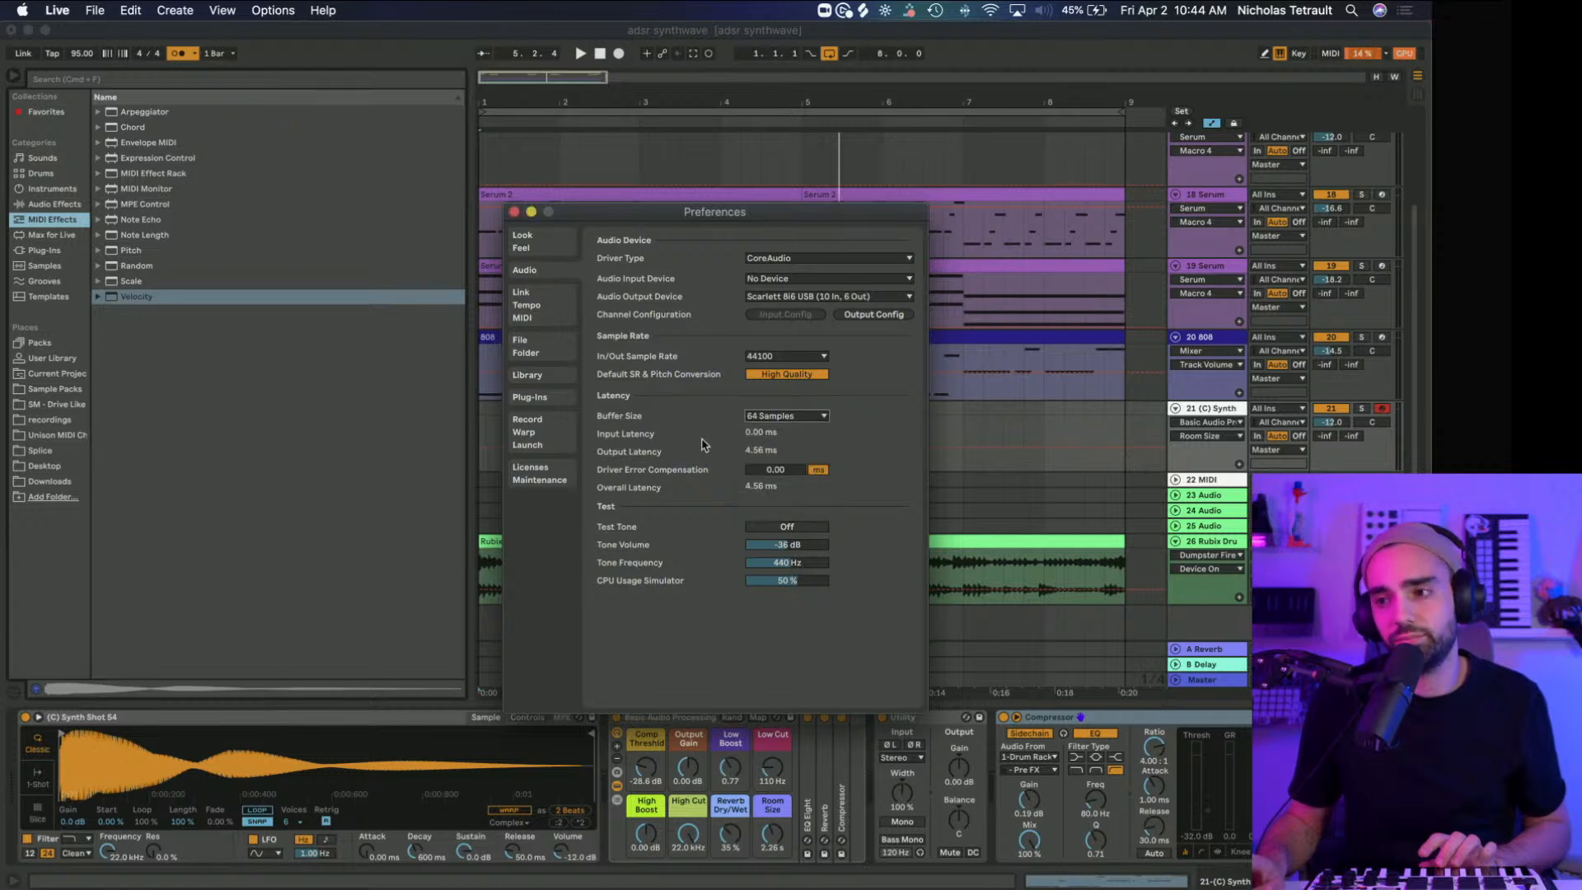
pyautogui.click(515, 212)
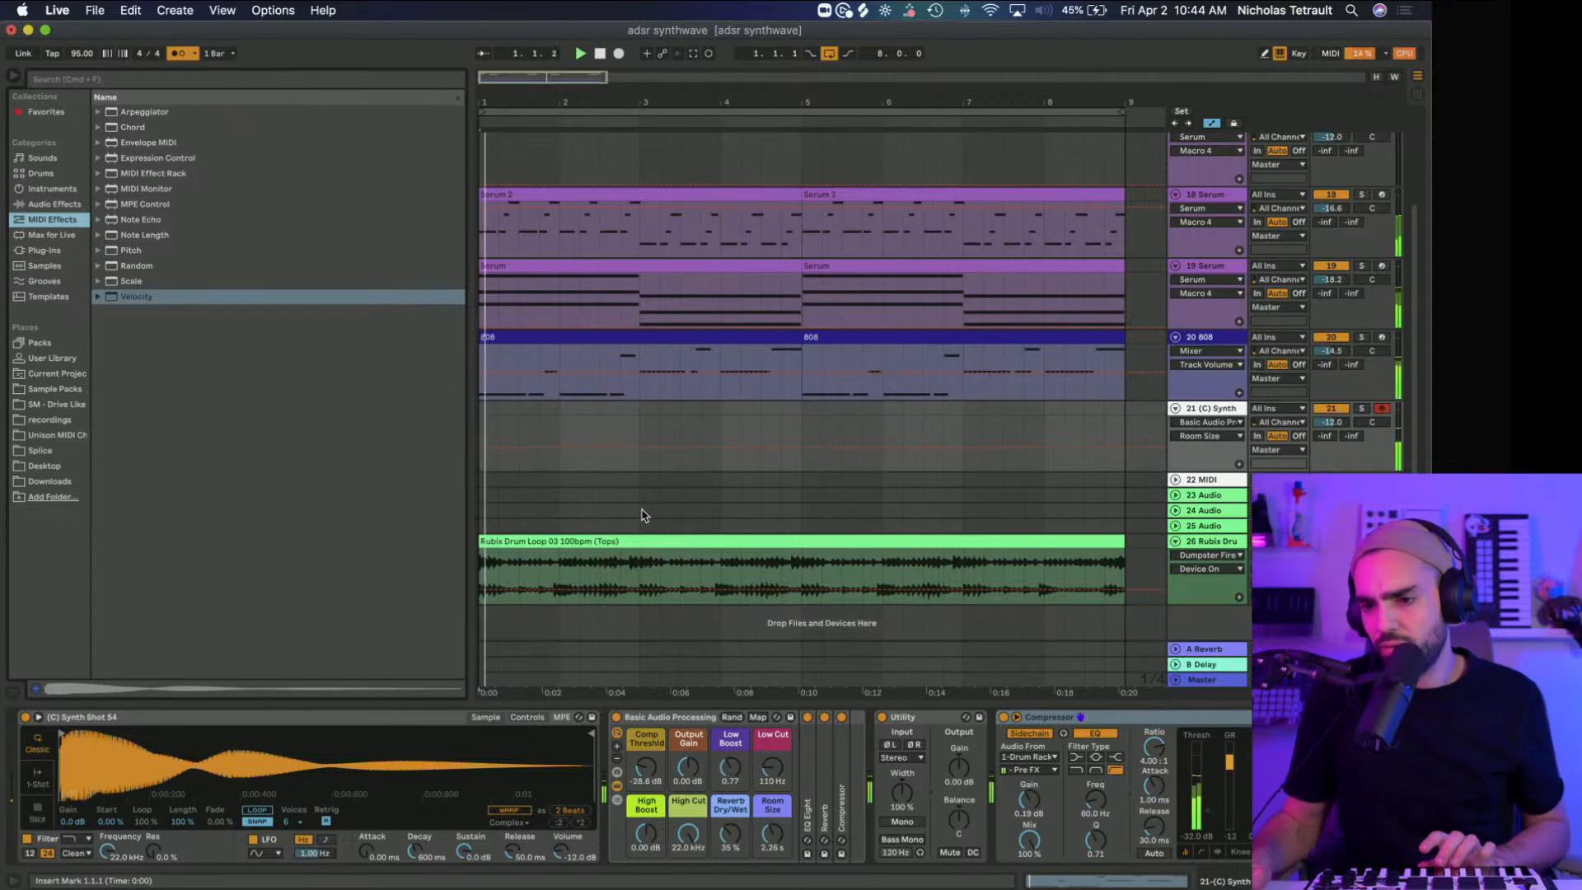
# Step: Insert an Arpeggiator ahead of the Simpler on track 21, with Style set to Down and Rate to 1/16
pyautogui.click(128, 115)
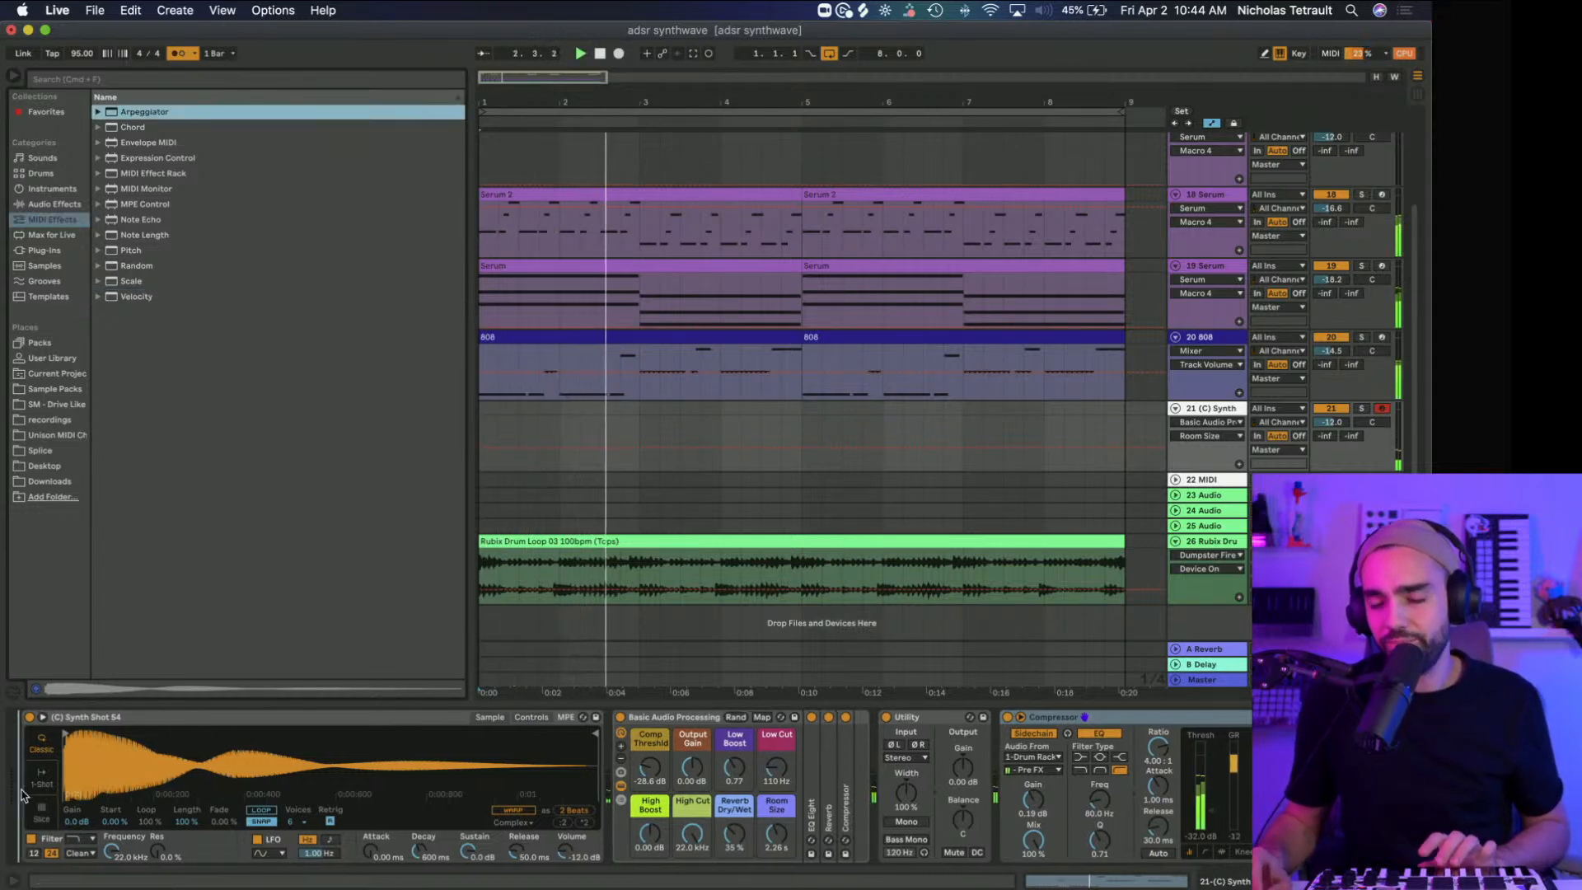
pyautogui.moveTo(23, 795); pyautogui.dragTo(23, 795)
pyautogui.click(54, 742)
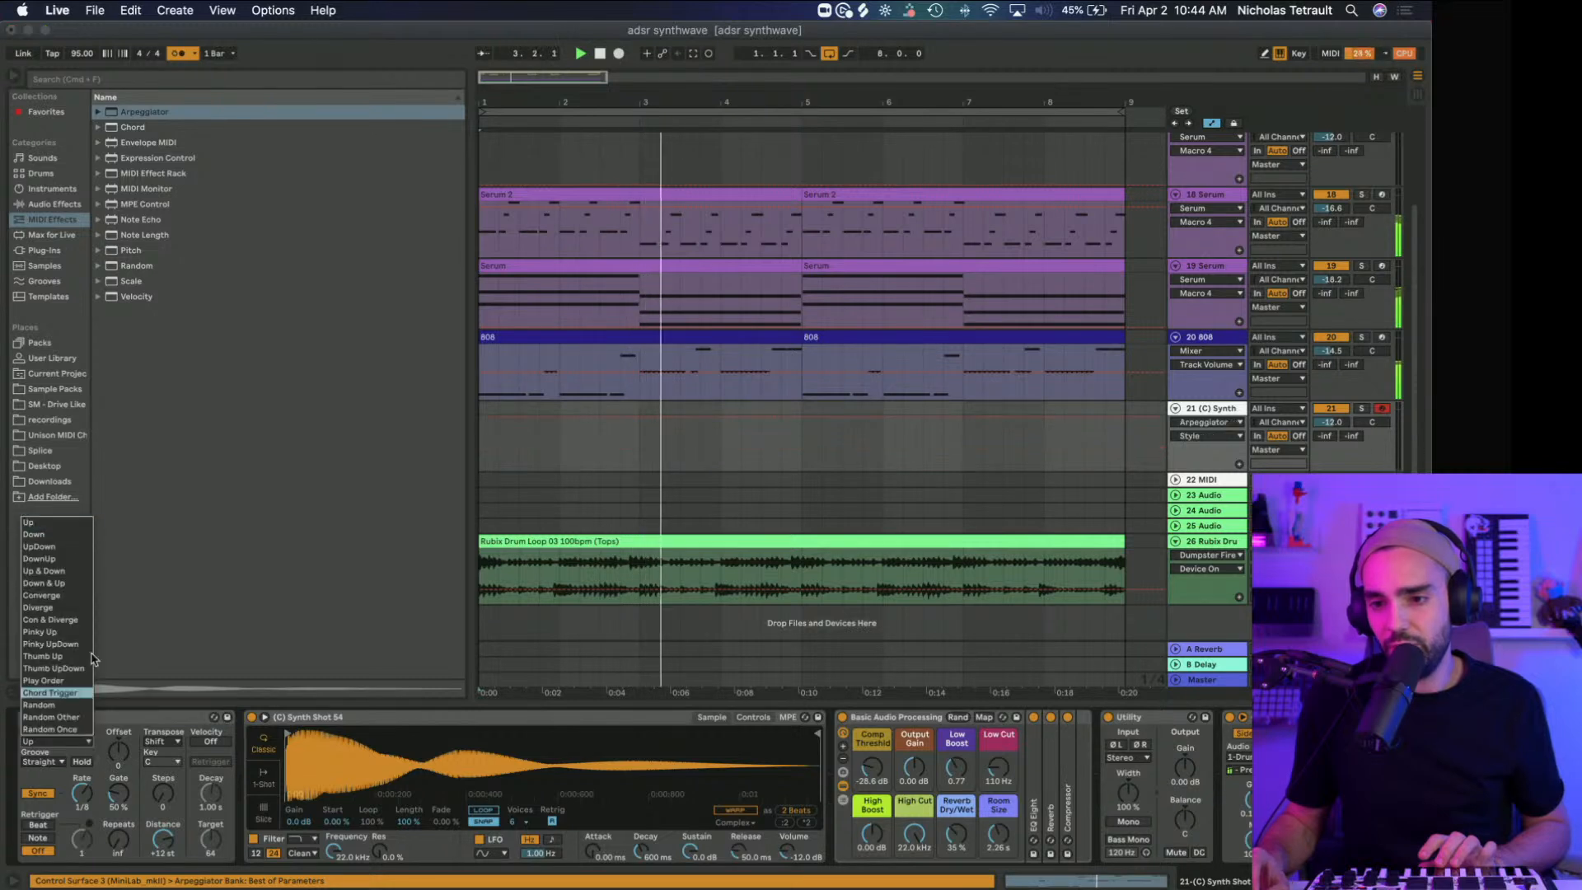
pyautogui.click(71, 536)
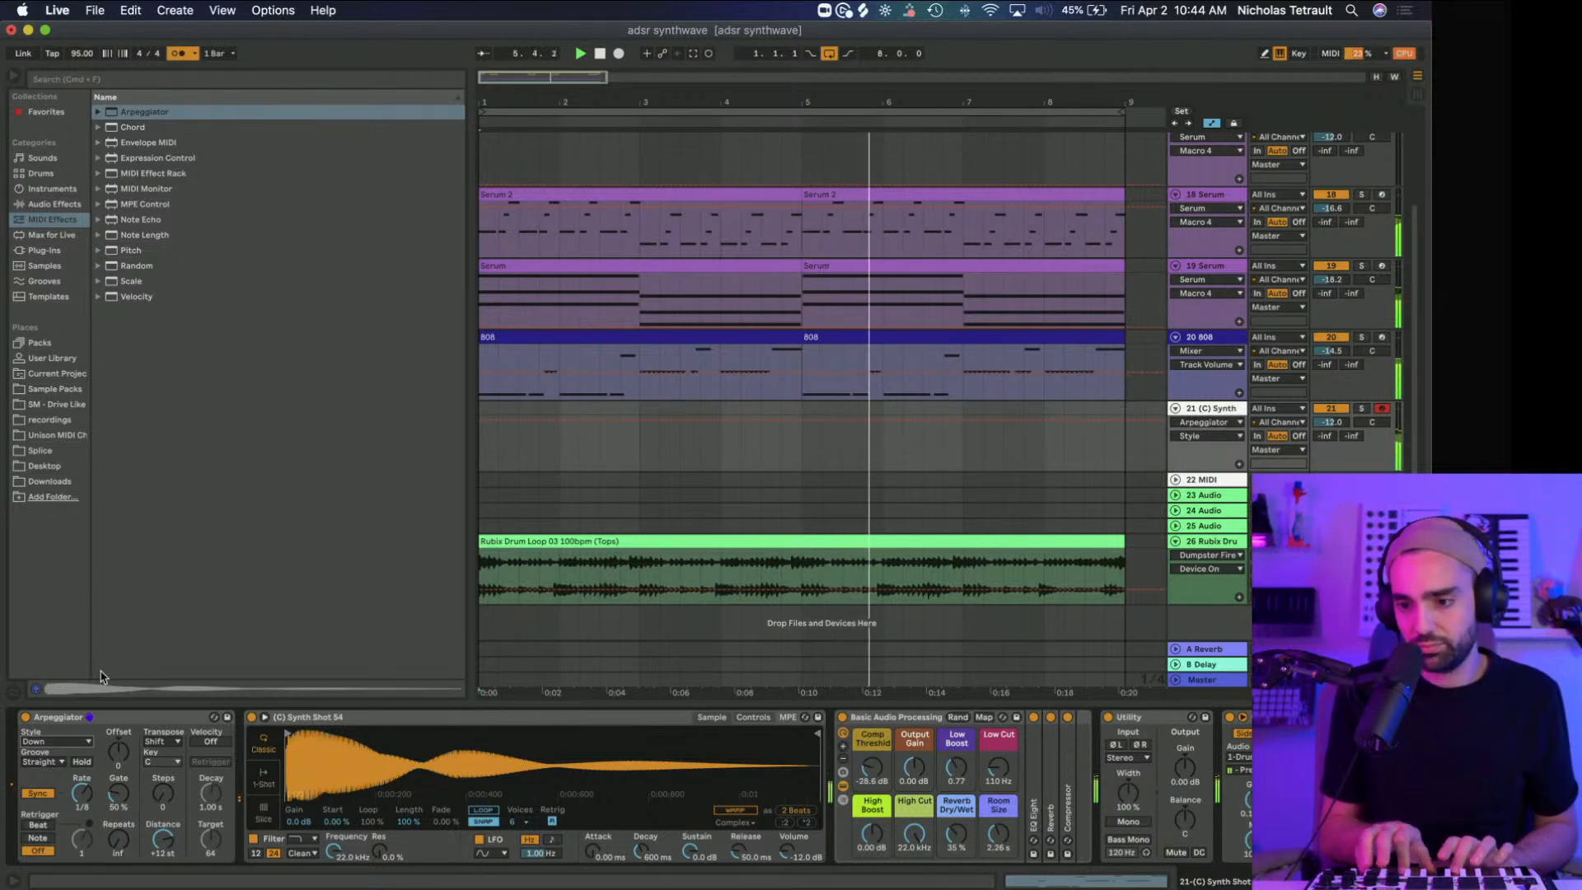
pyautogui.click(82, 794)
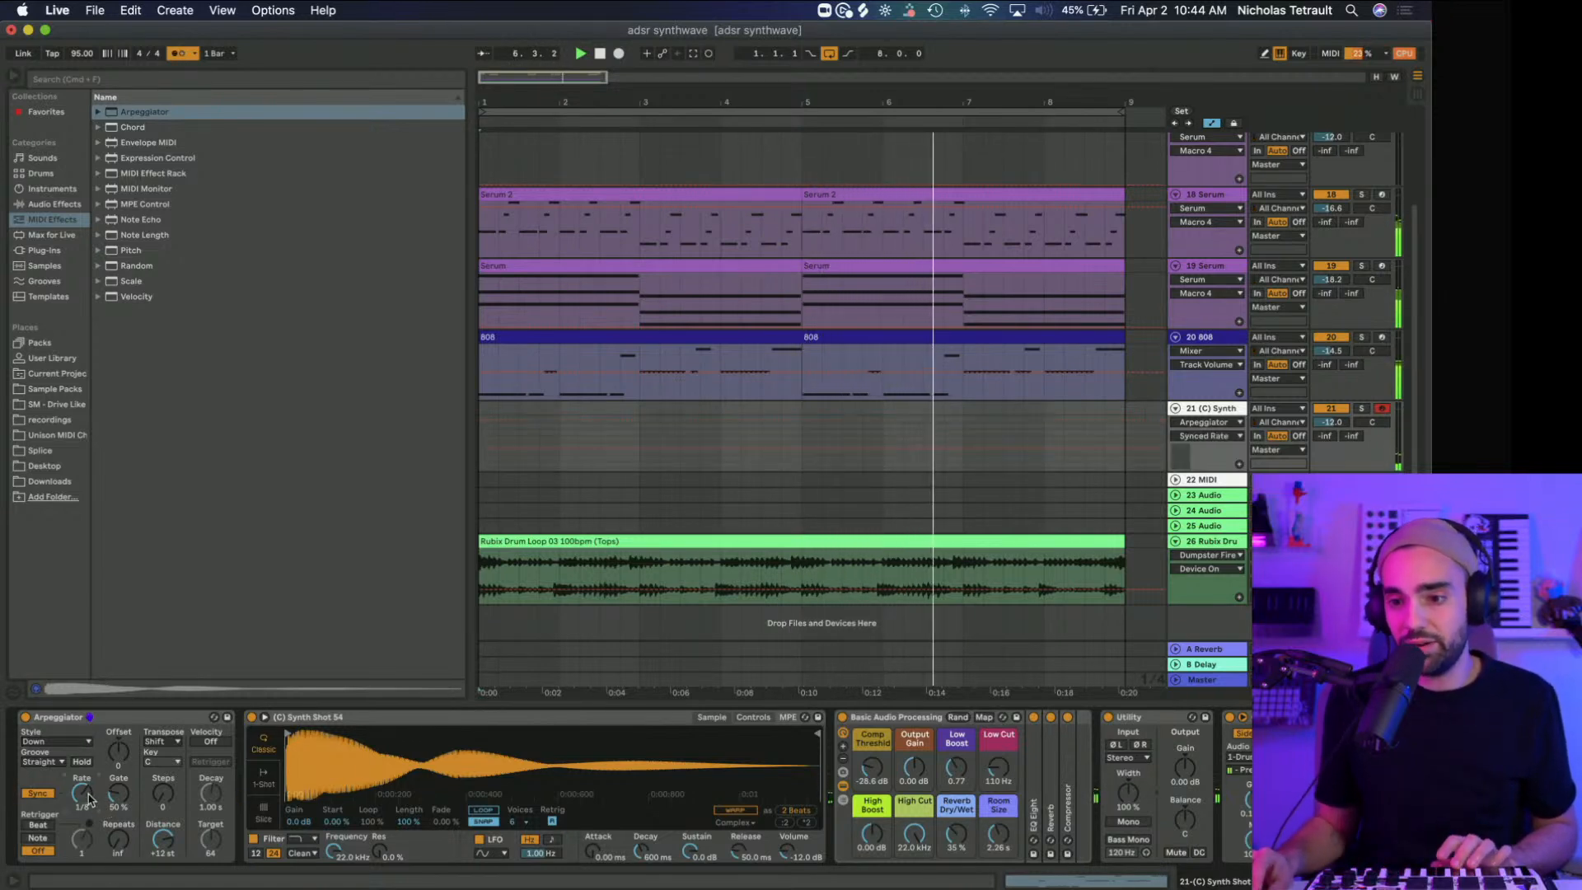
pyautogui.moveTo(91, 798); pyautogui.dragTo(90, 787)
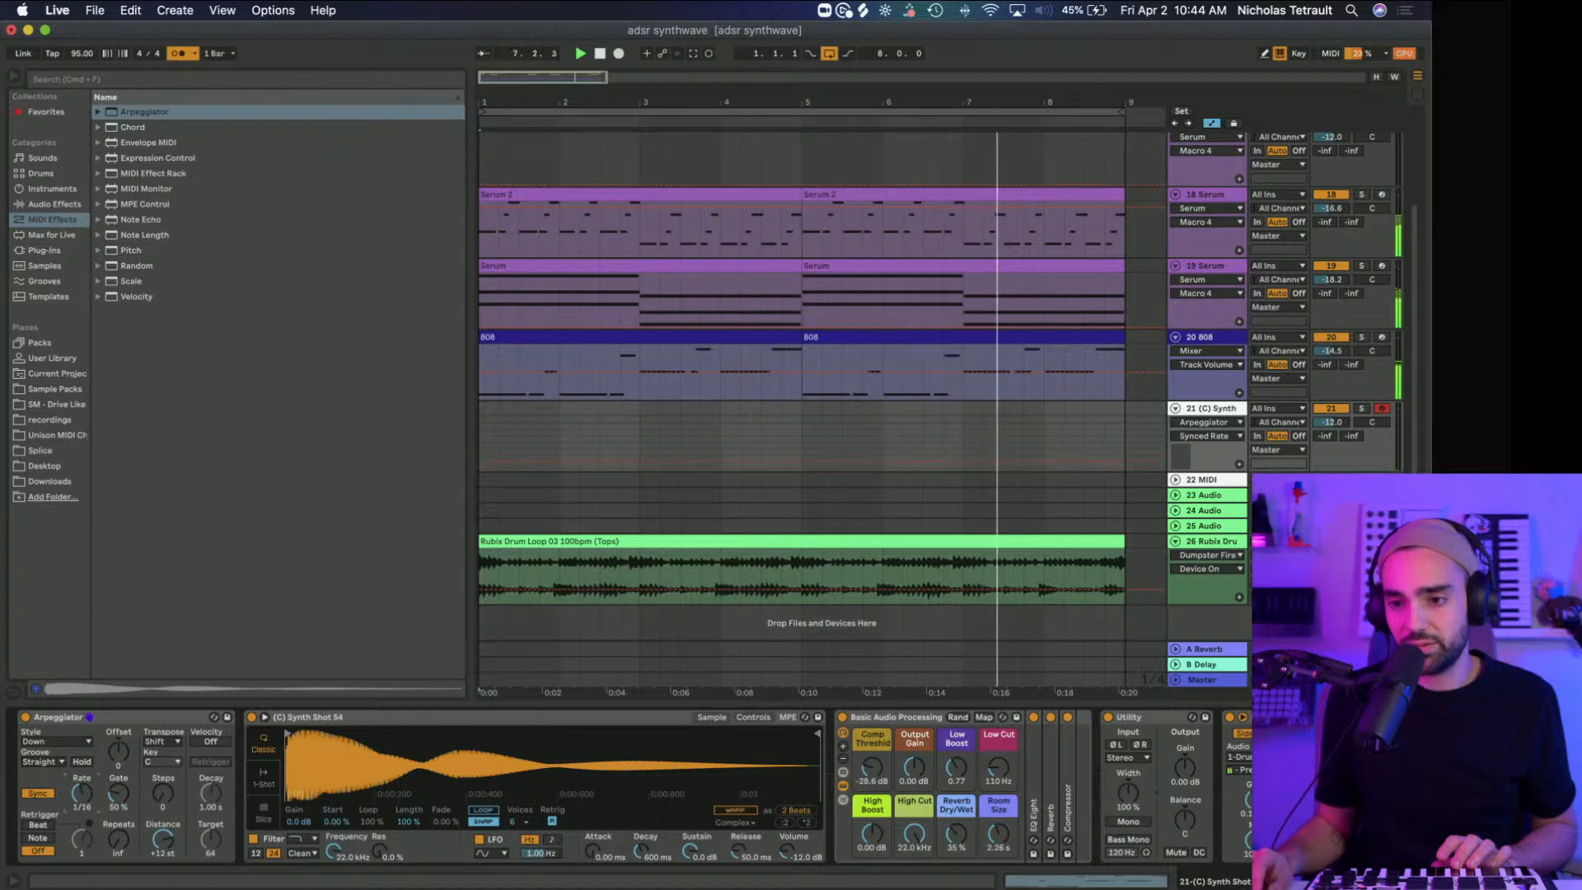
# Step: Set the Arpeggiator's Steps to 1 and Gate to 116 %, stop playback, and set track 21's volume to -9.0 dB
pyautogui.moveTo(168, 801); pyautogui.dragTo(168, 793)
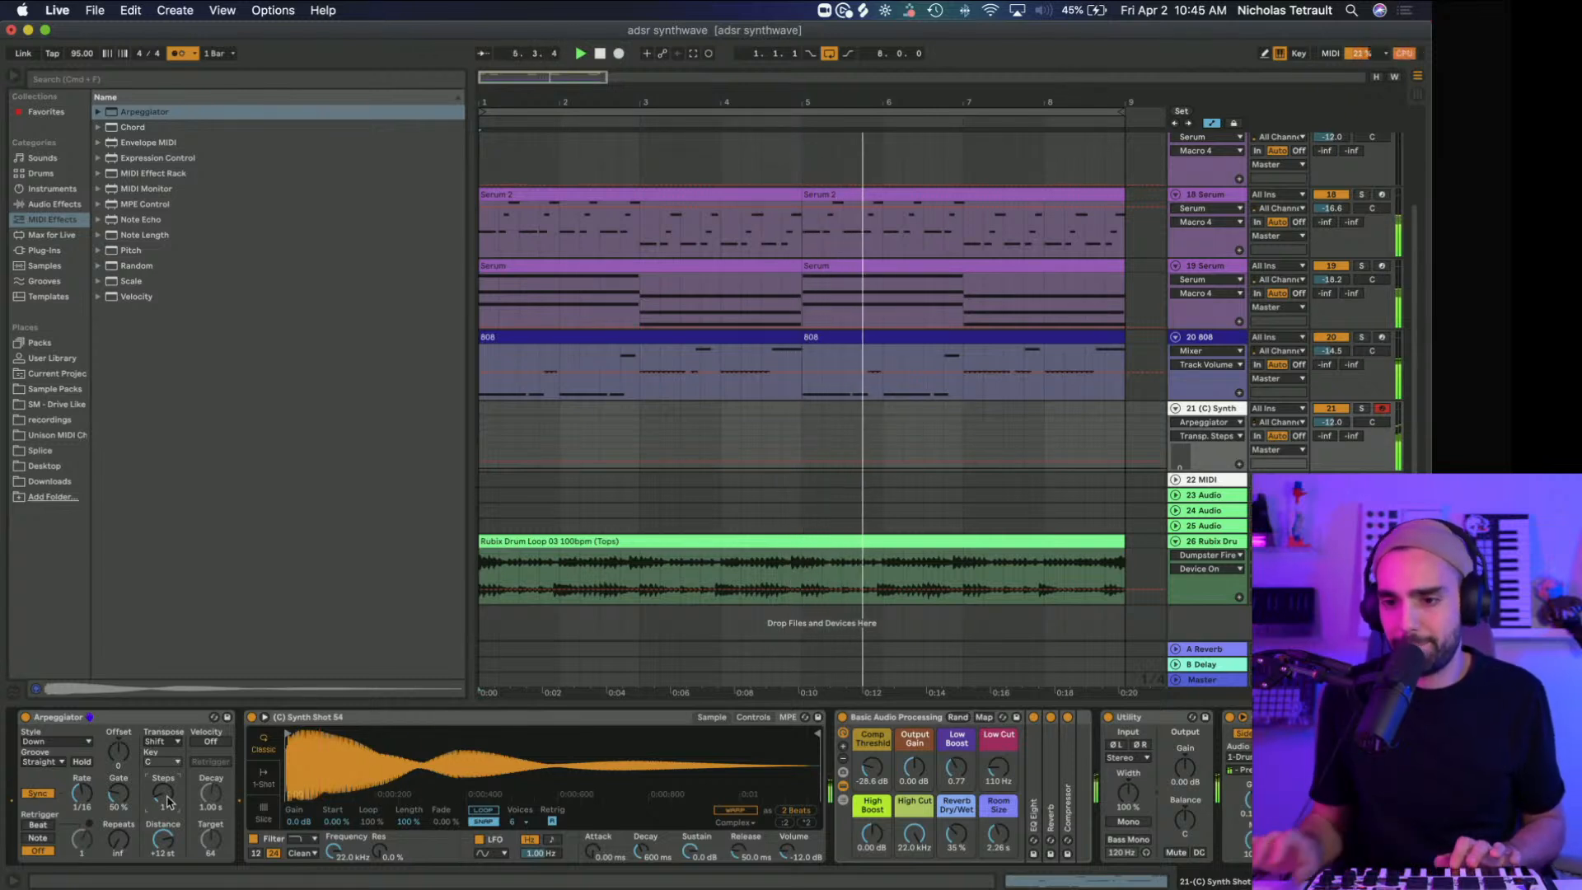
pyautogui.moveTo(118, 793); pyautogui.dragTo(113, 795)
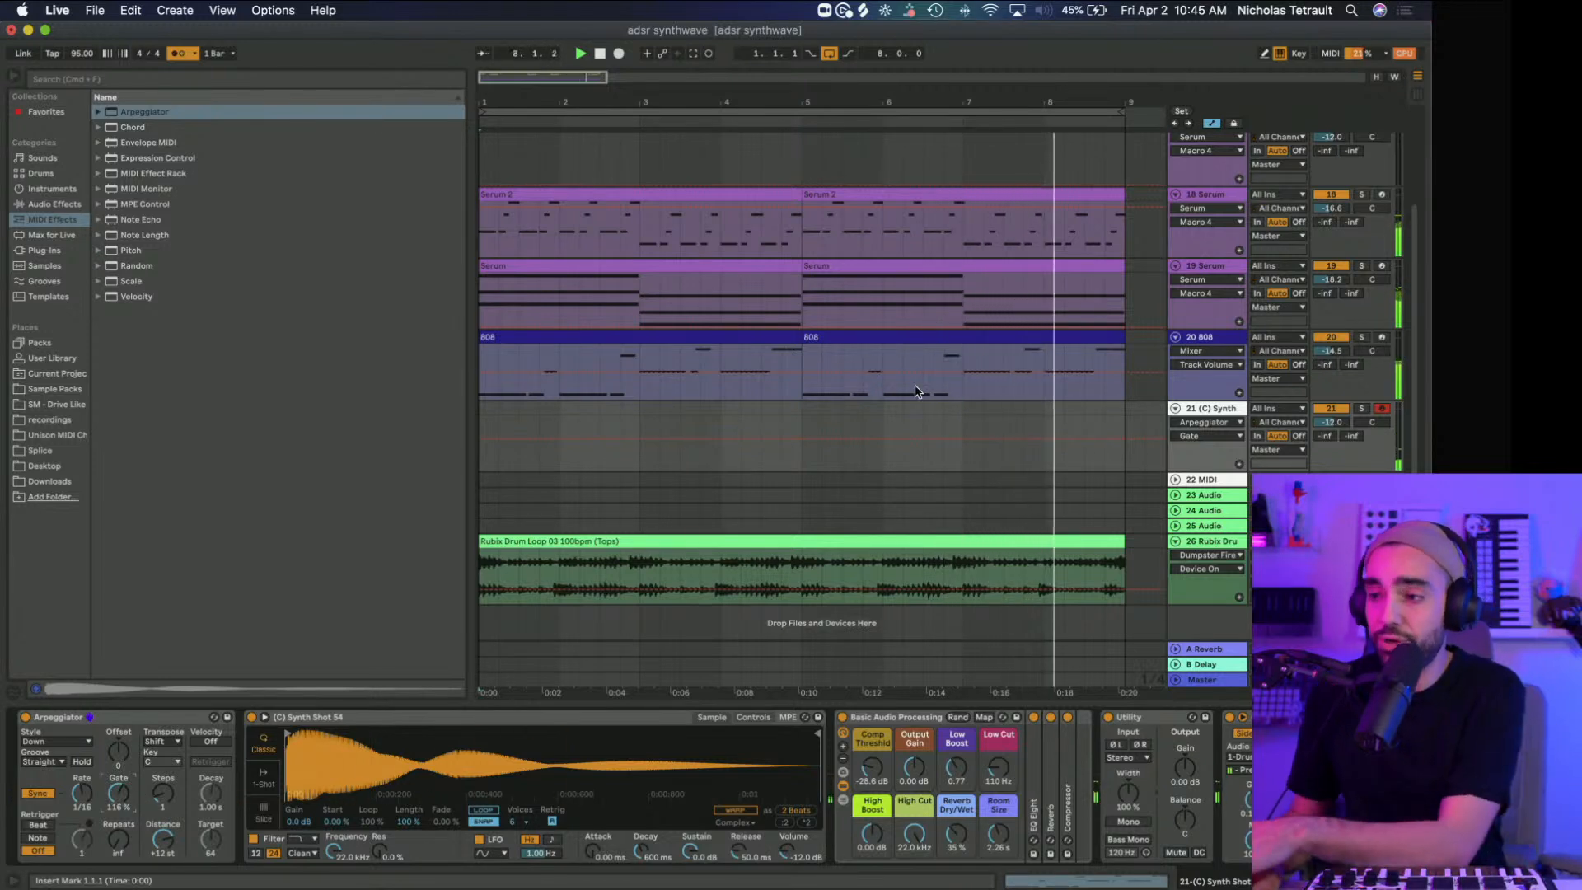
pyautogui.press('space')
pyautogui.moveTo(1332, 422); pyautogui.dragTo(1332, 419)
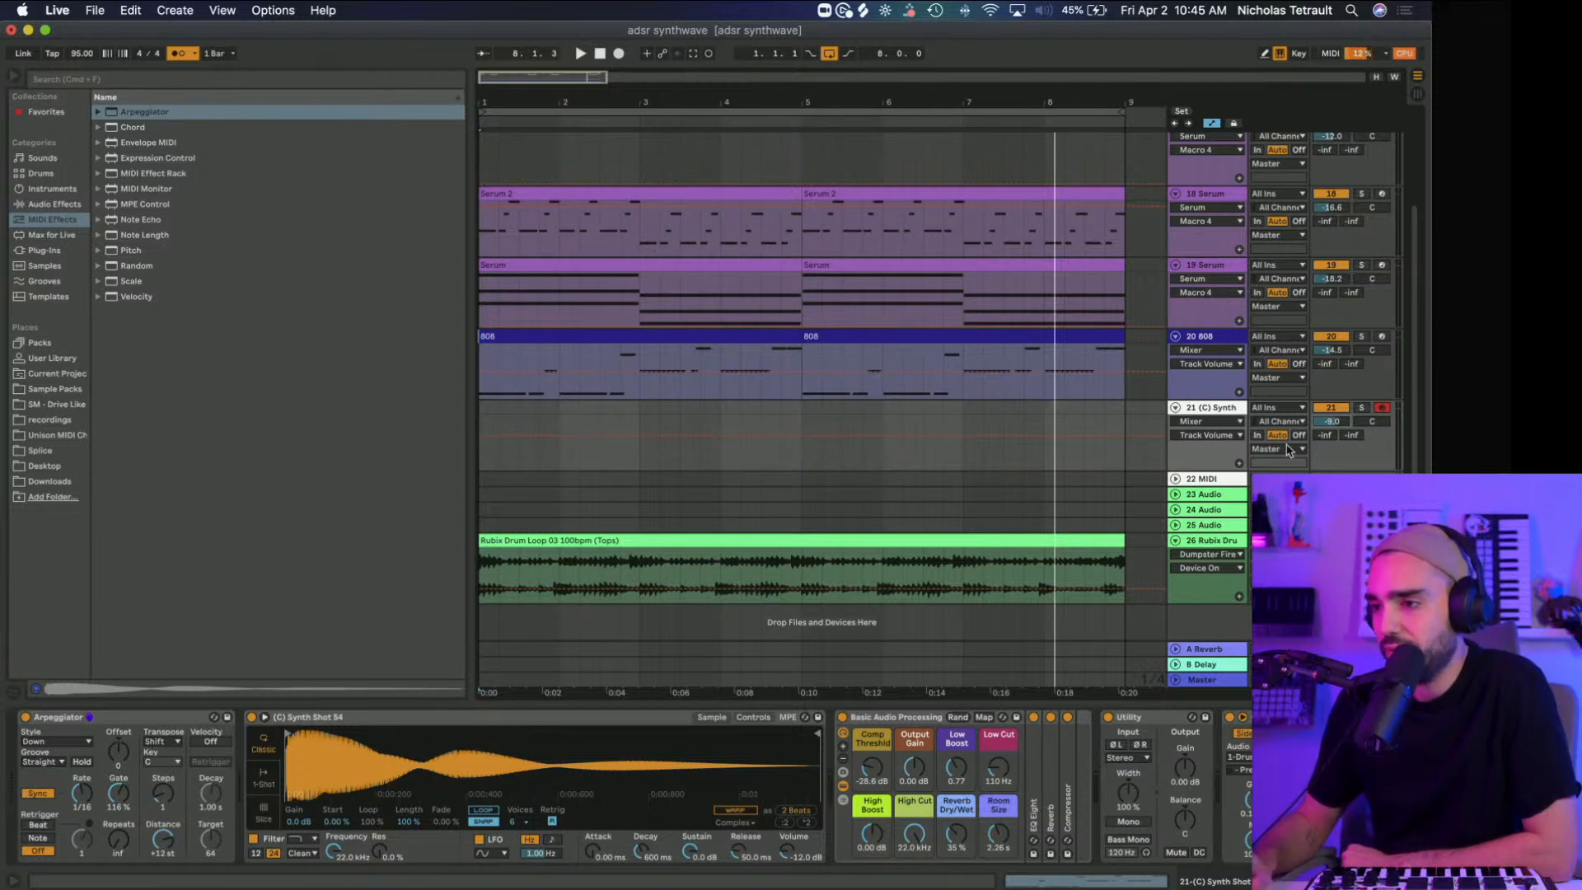
# Step: Copy the Dumpster Fire effect from the 18 Serum track to between Utility and Compressor on track 21, and compare the sound with it bypassed
pyautogui.click(69, 205)
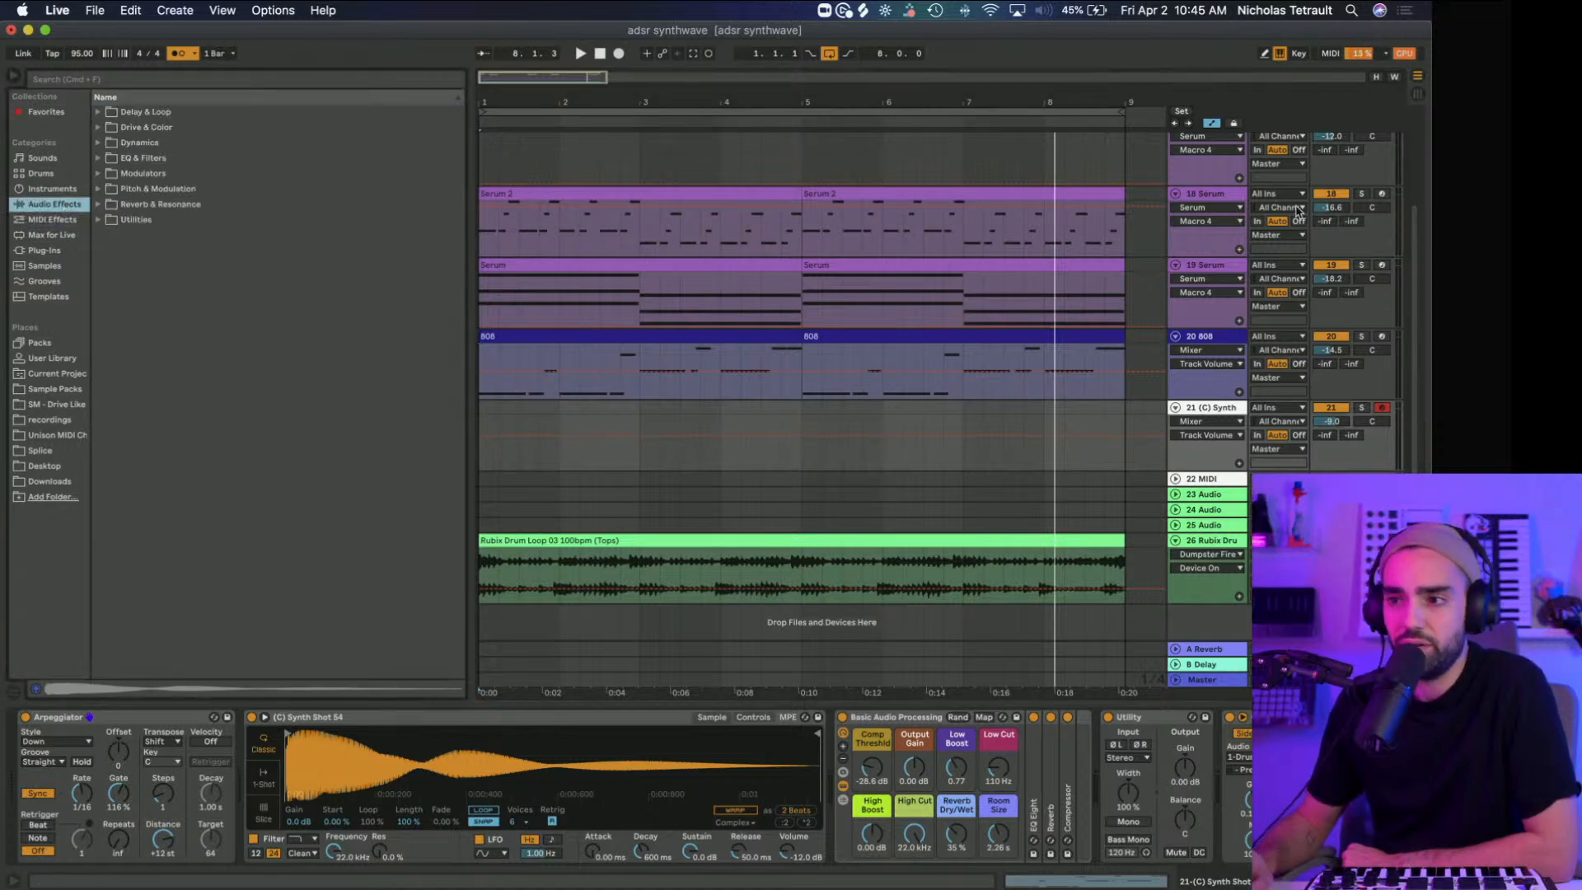
pyautogui.click(1209, 202)
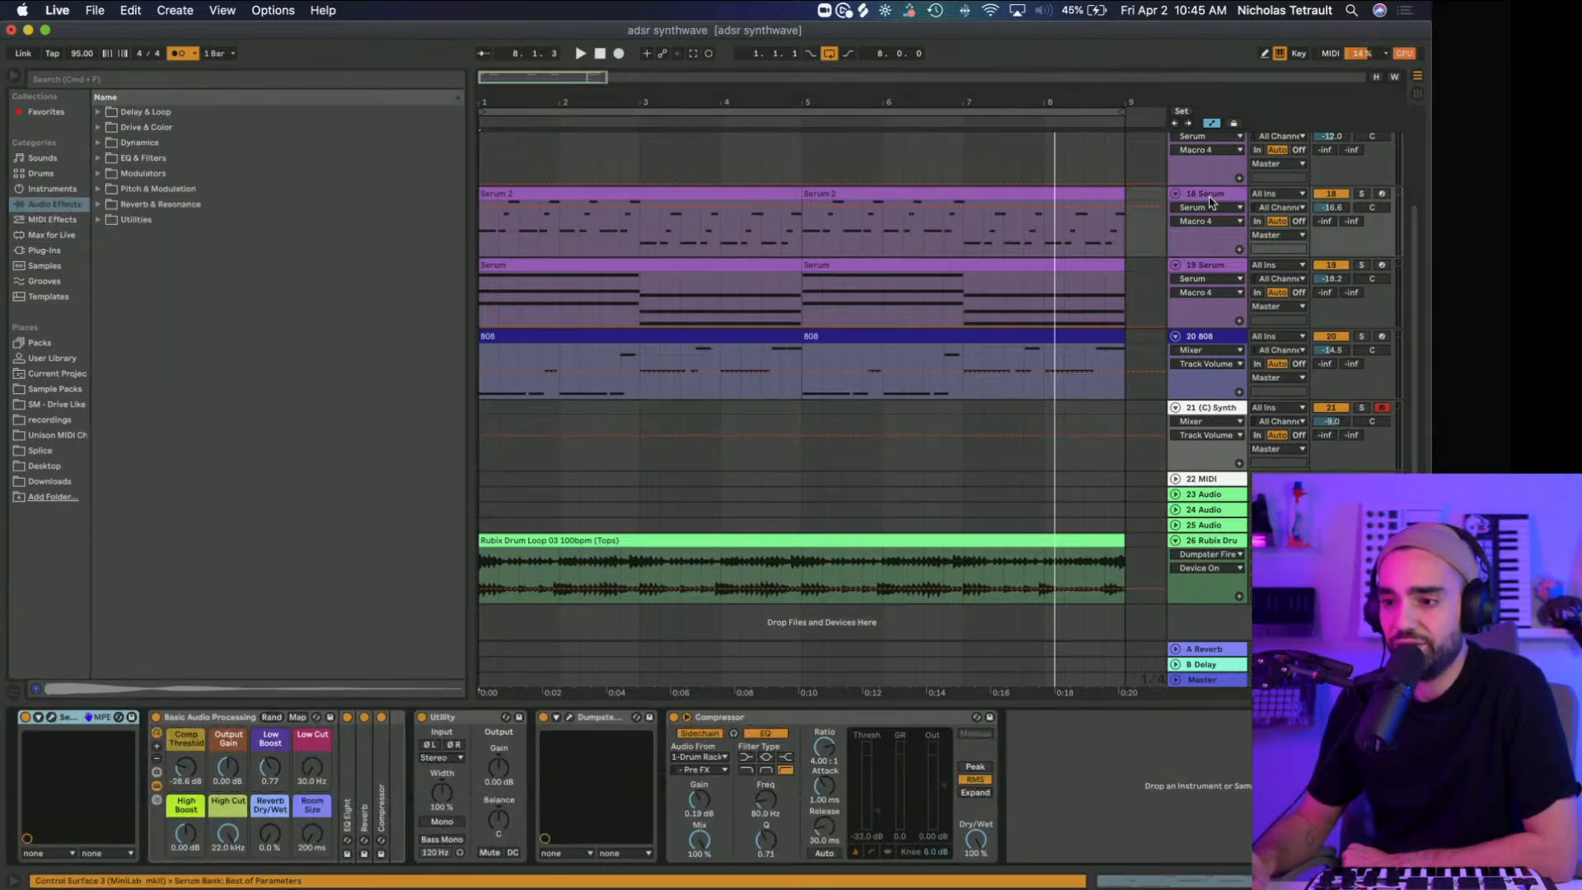
pyautogui.click(590, 719)
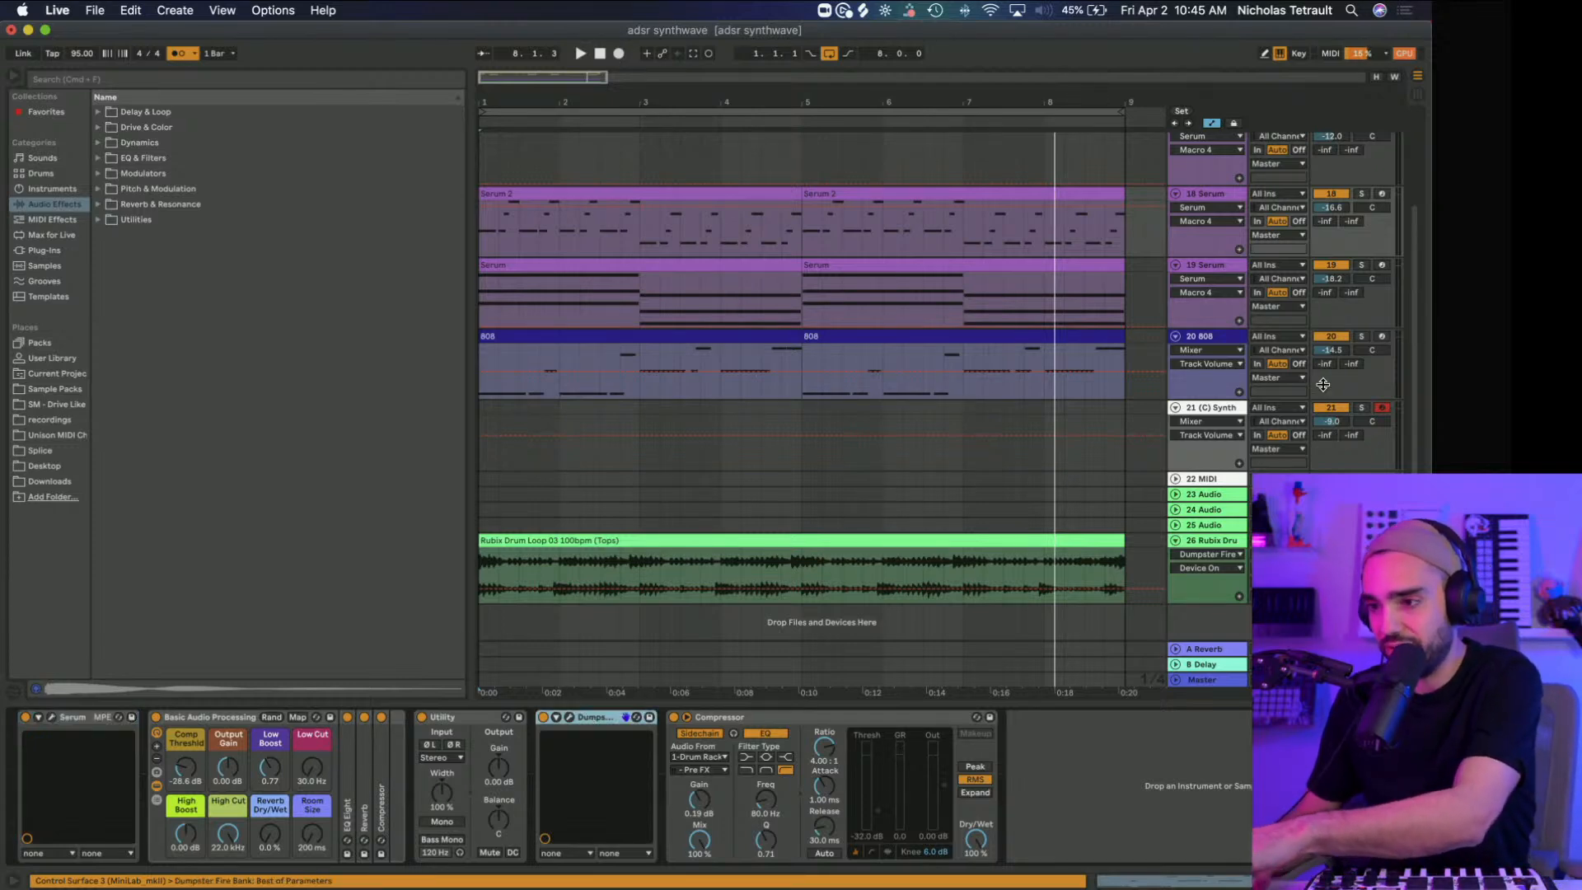
pyautogui.click(1203, 408)
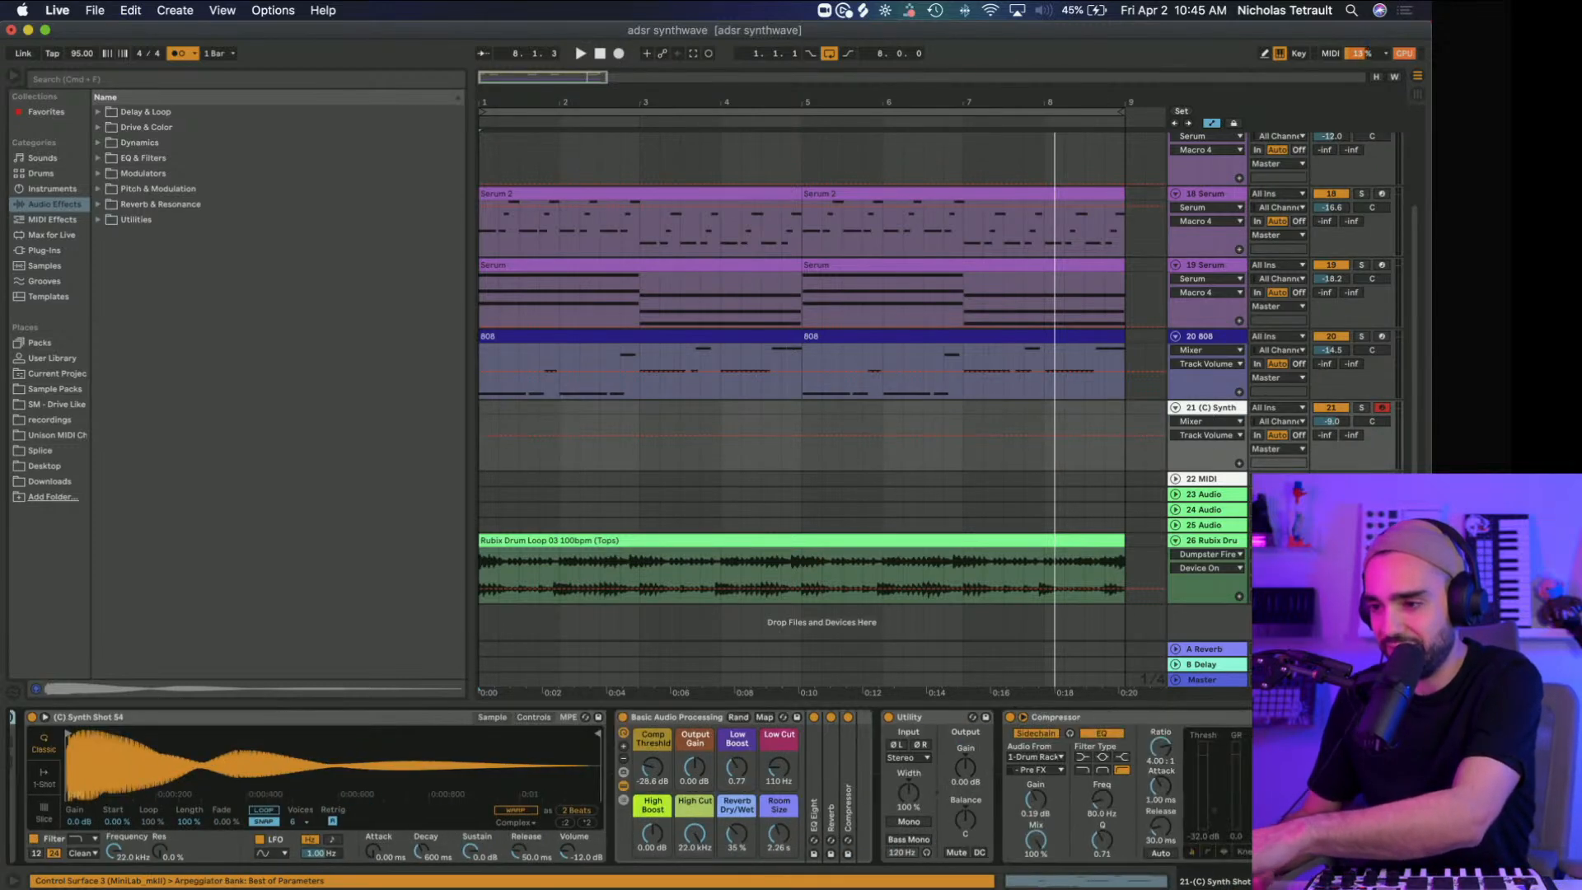
pyautogui.press('super+v')
pyautogui.moveTo(1285, 717); pyautogui.dragTo(985, 736)
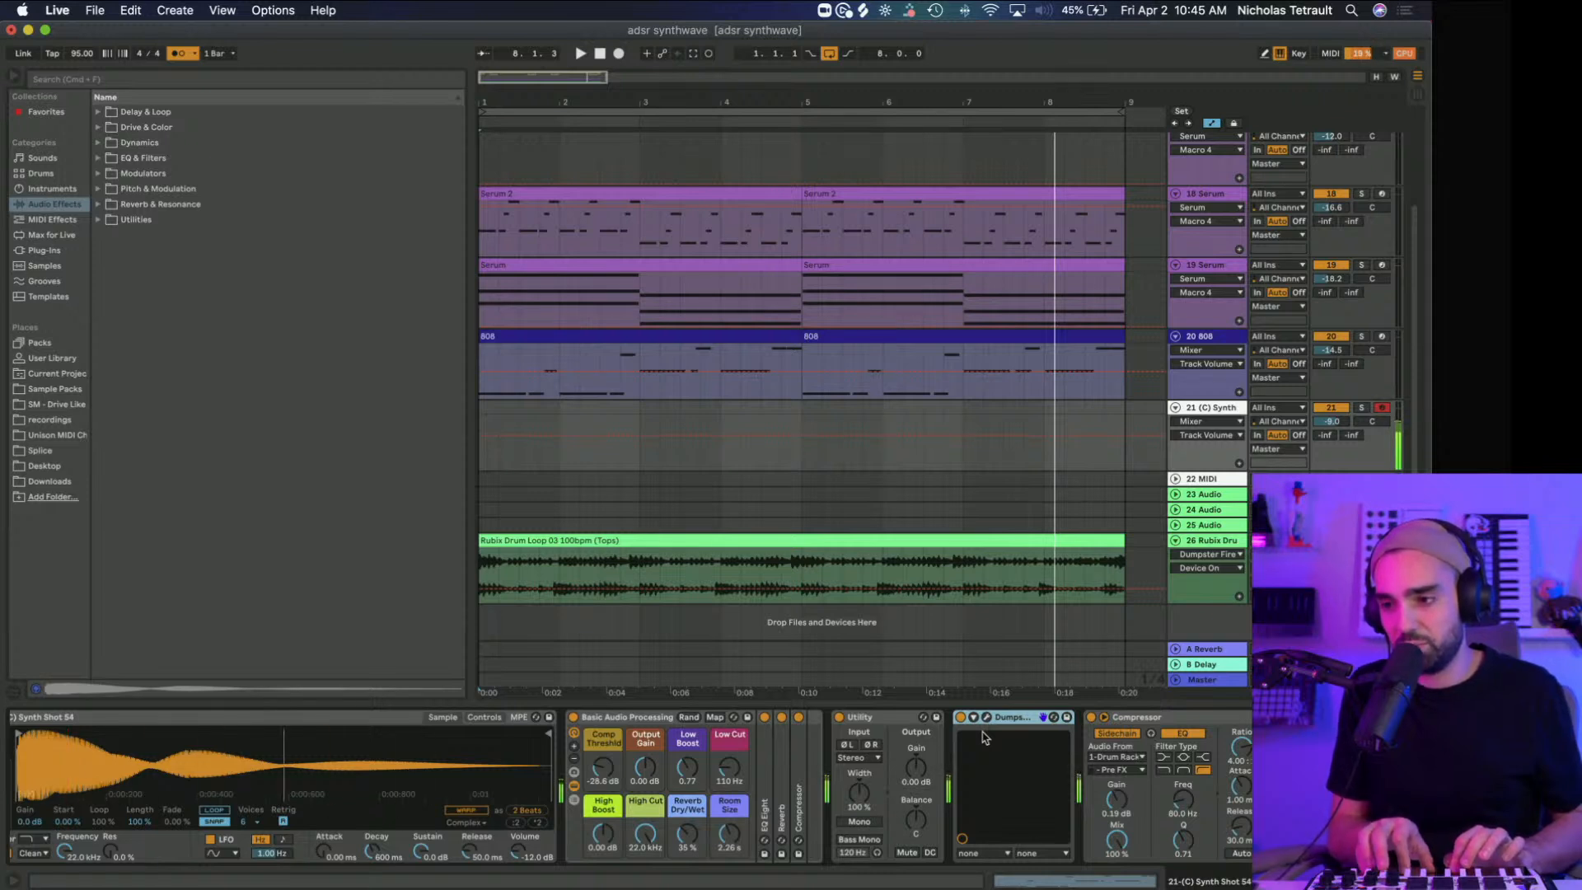
pyautogui.click(961, 718)
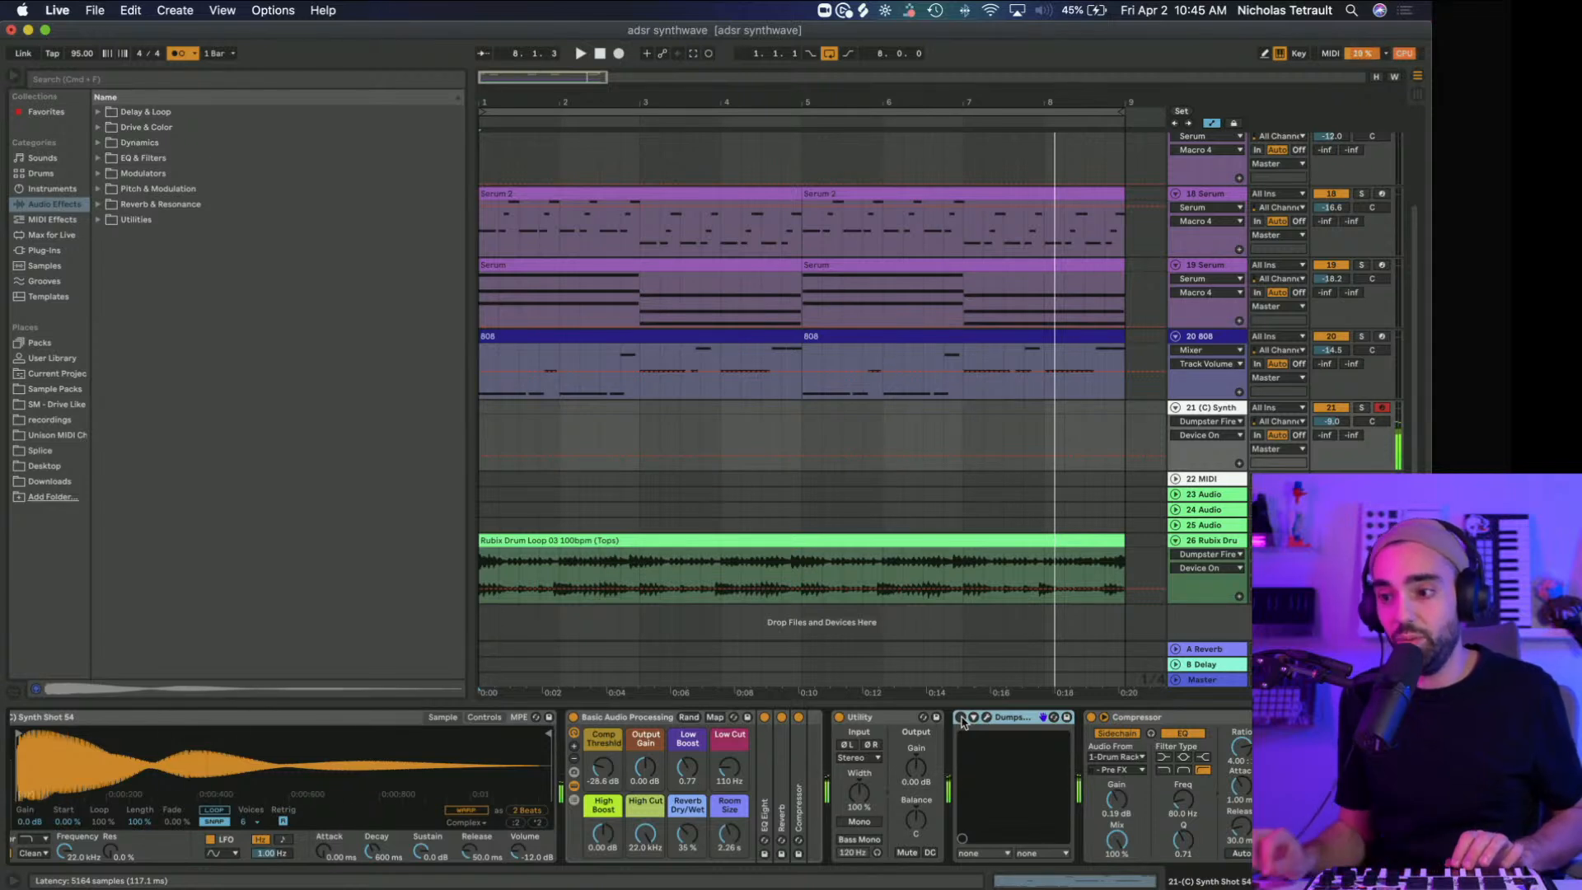
pyautogui.click(961, 717)
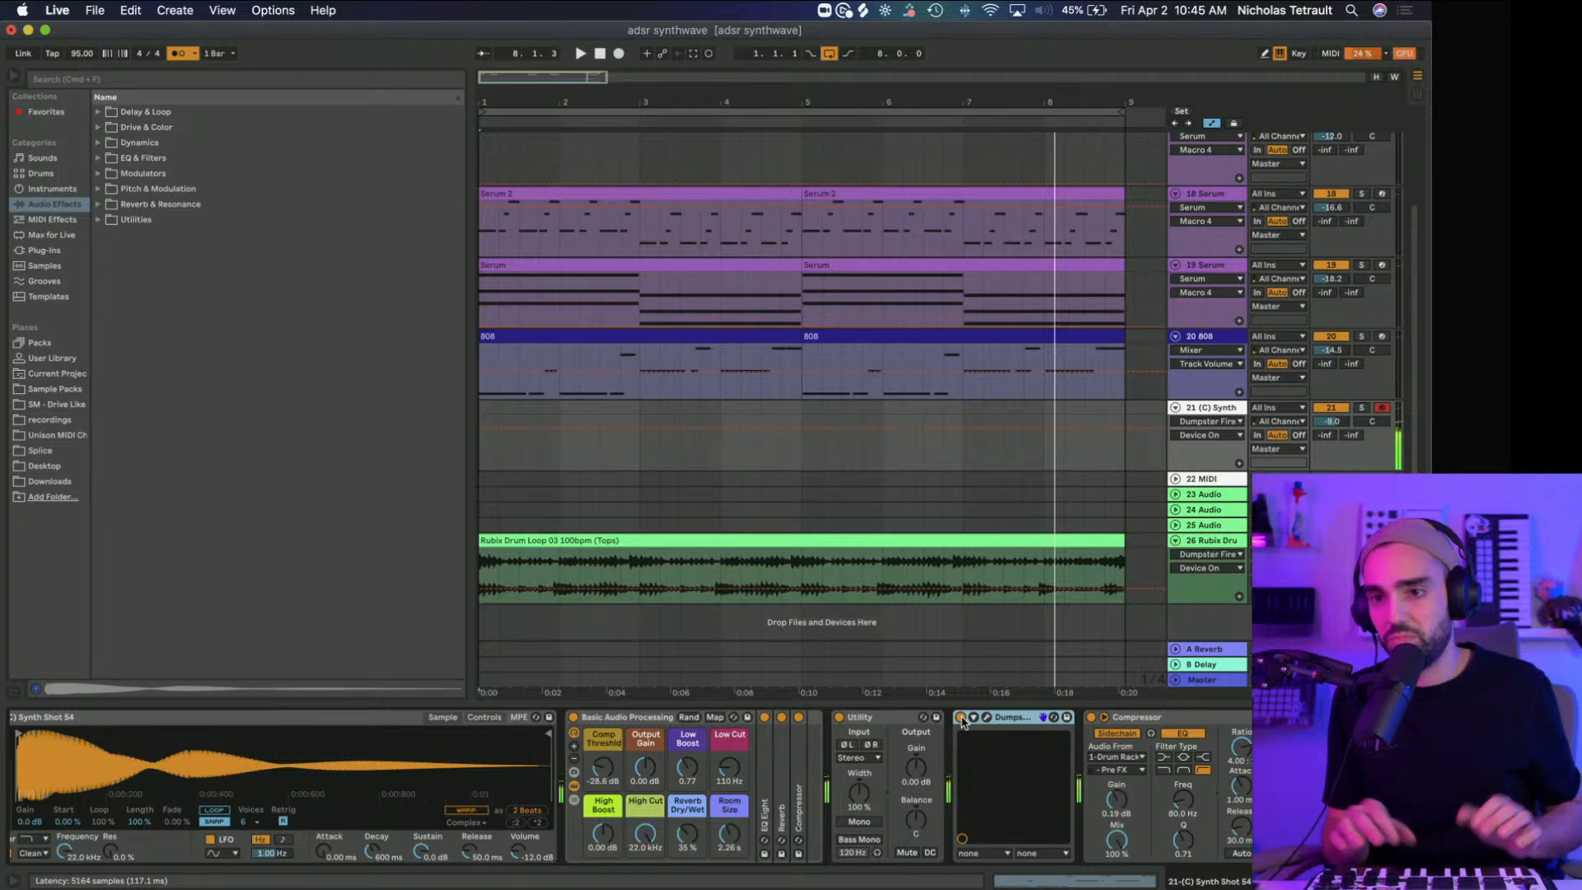
# Step: Set track 21's B Delay send to -13.0 dB and macro 3 of the Basic Delays rack on the B Delay return to 127
pyautogui.moveTo(1359, 441); pyautogui.dragTo(1360, 424)
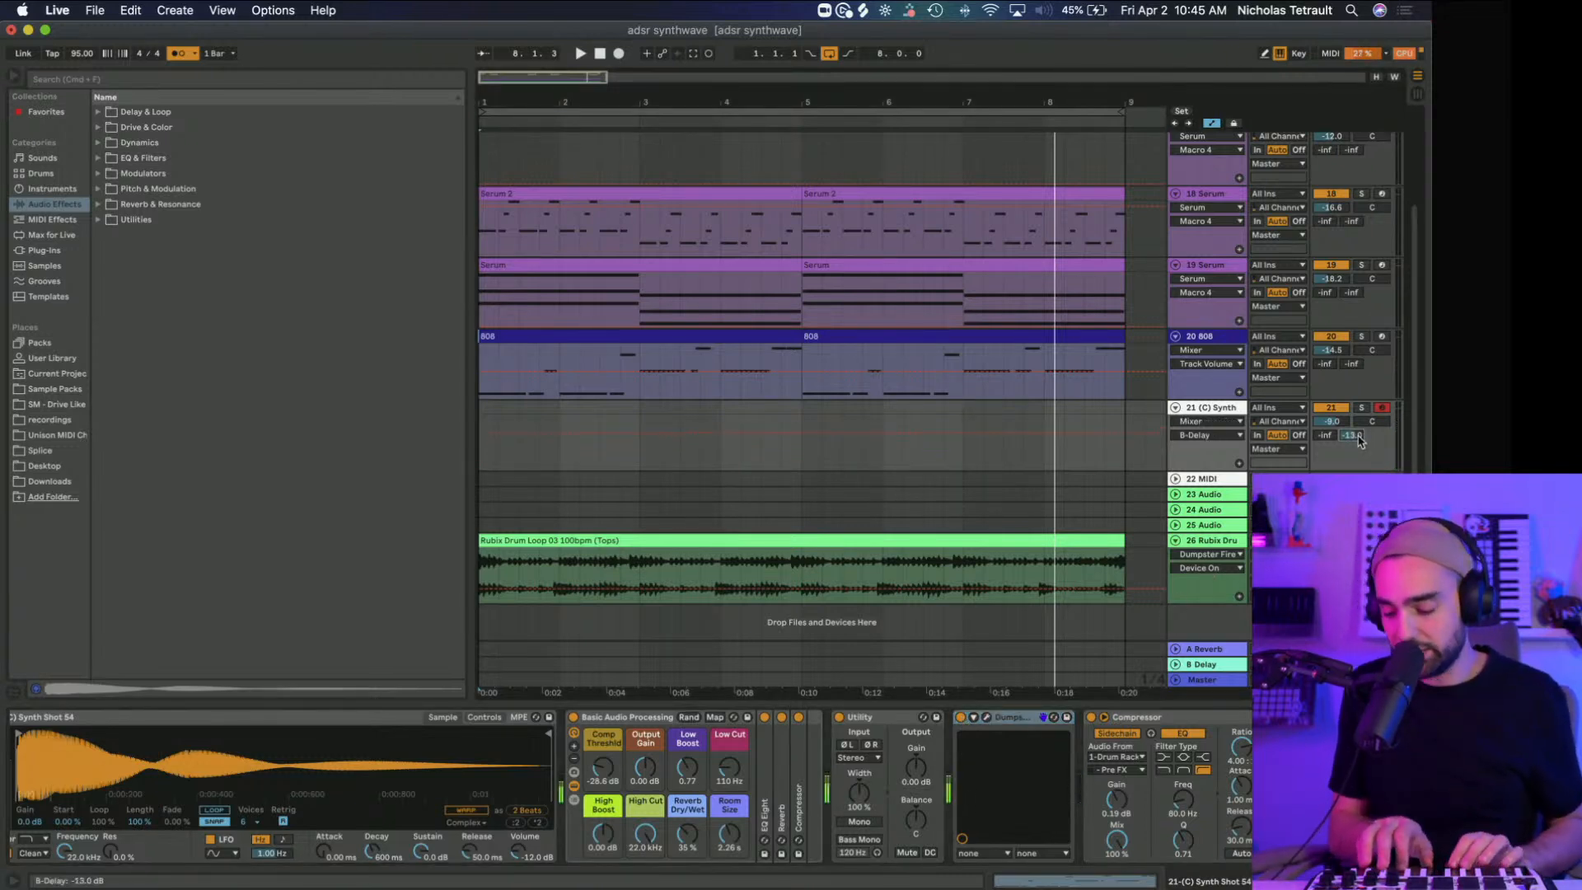
pyautogui.click(1202, 666)
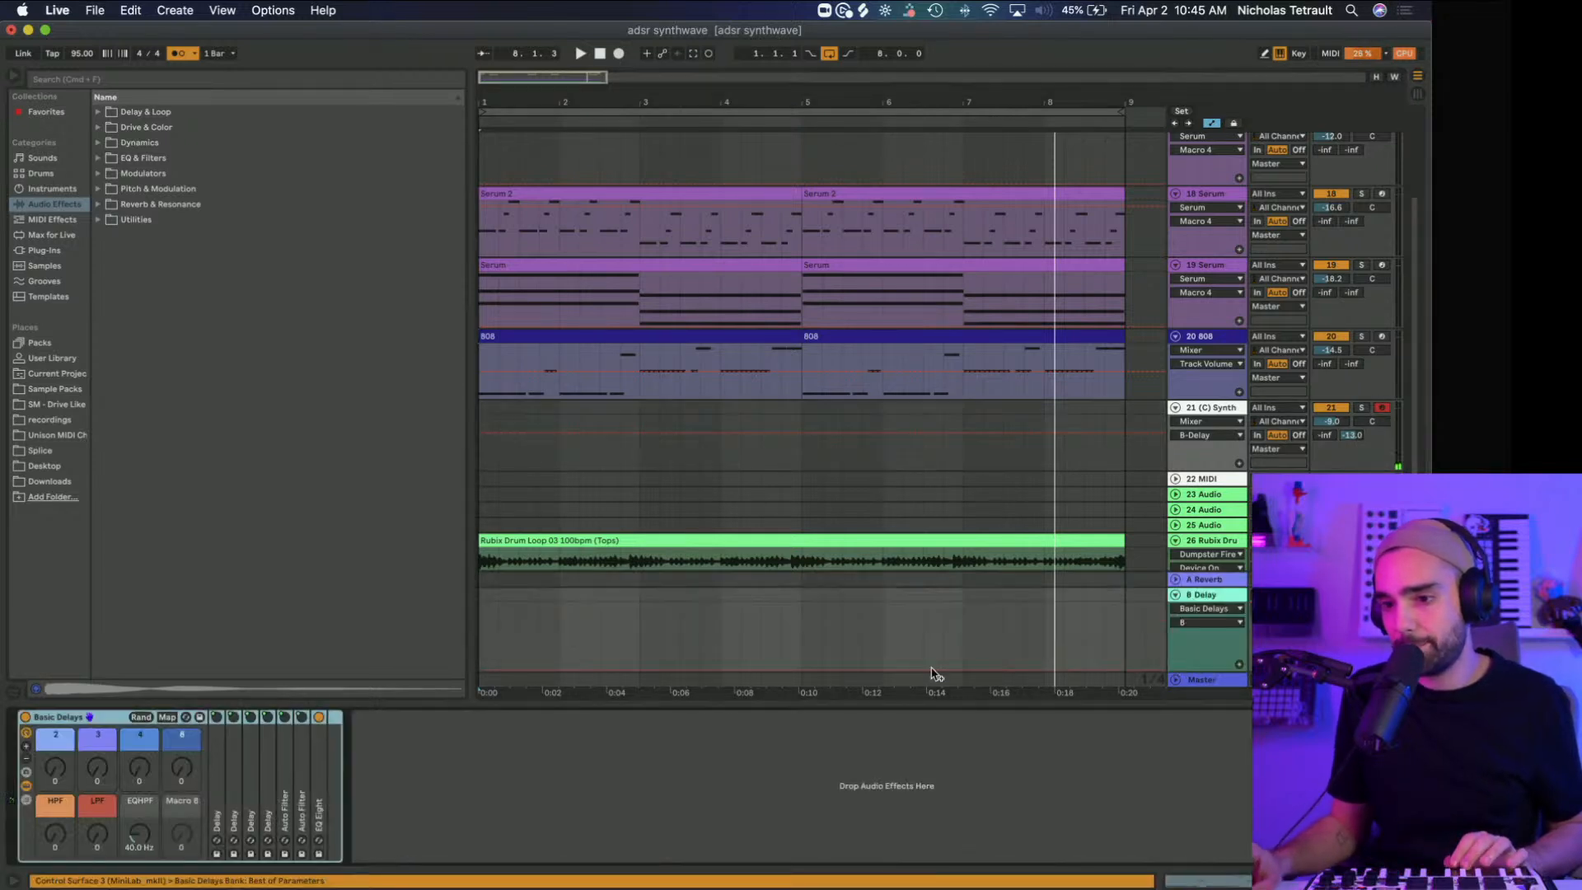
pyautogui.moveTo(96, 785); pyautogui.dragTo(96, 753)
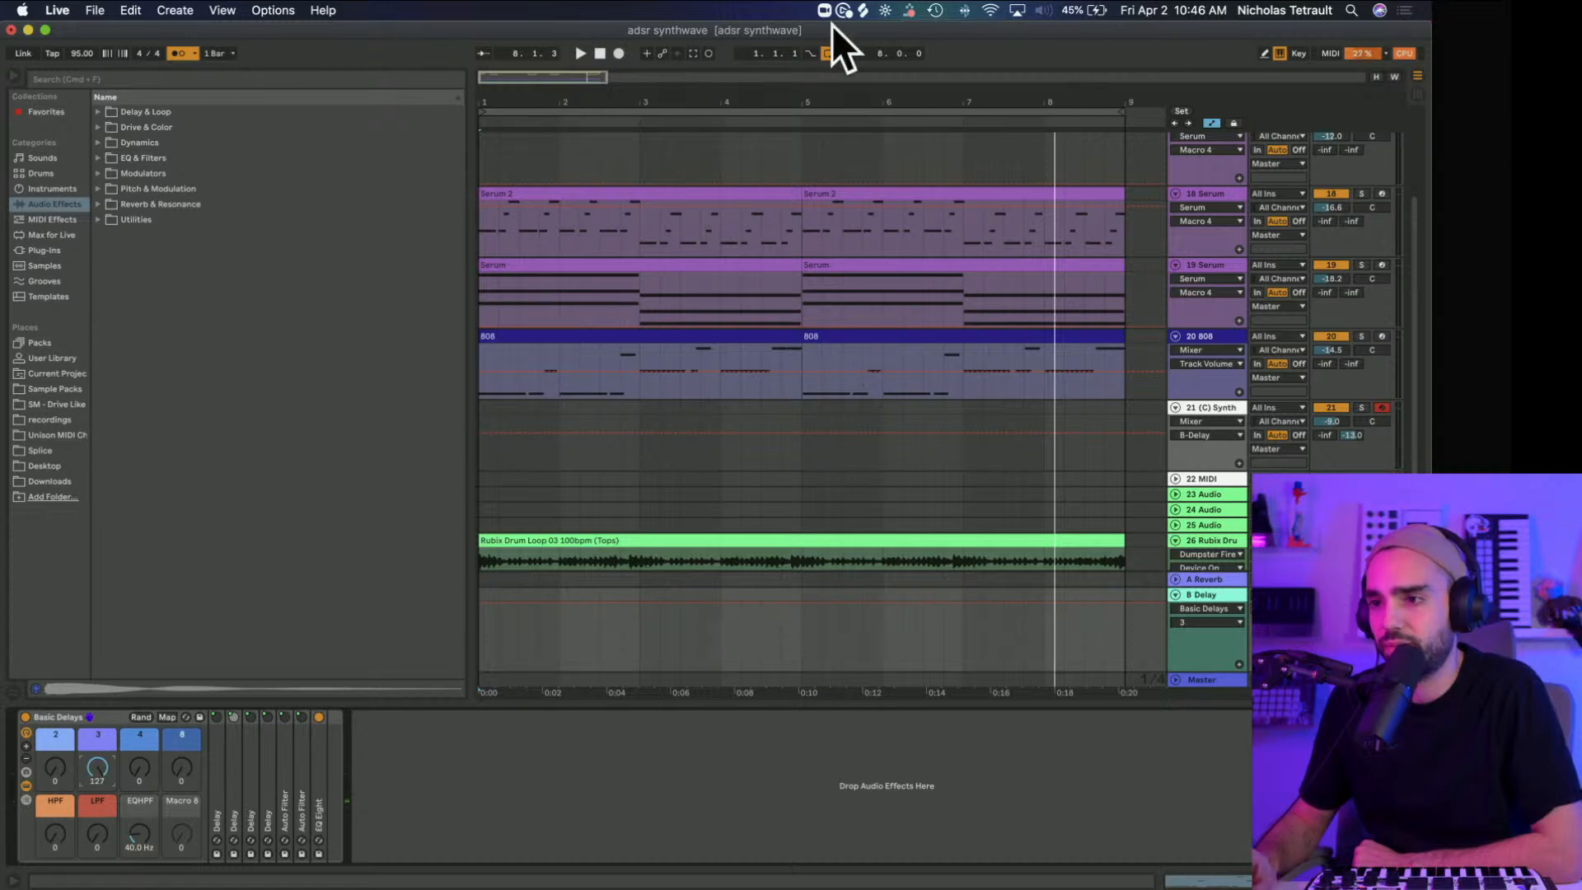
# Step: Stop the transport, freeze the 18 Serum track from the Session mixer, and return to the Arrangement
pyautogui.moveTo(829, 35); pyautogui.dragTo(836, 35)
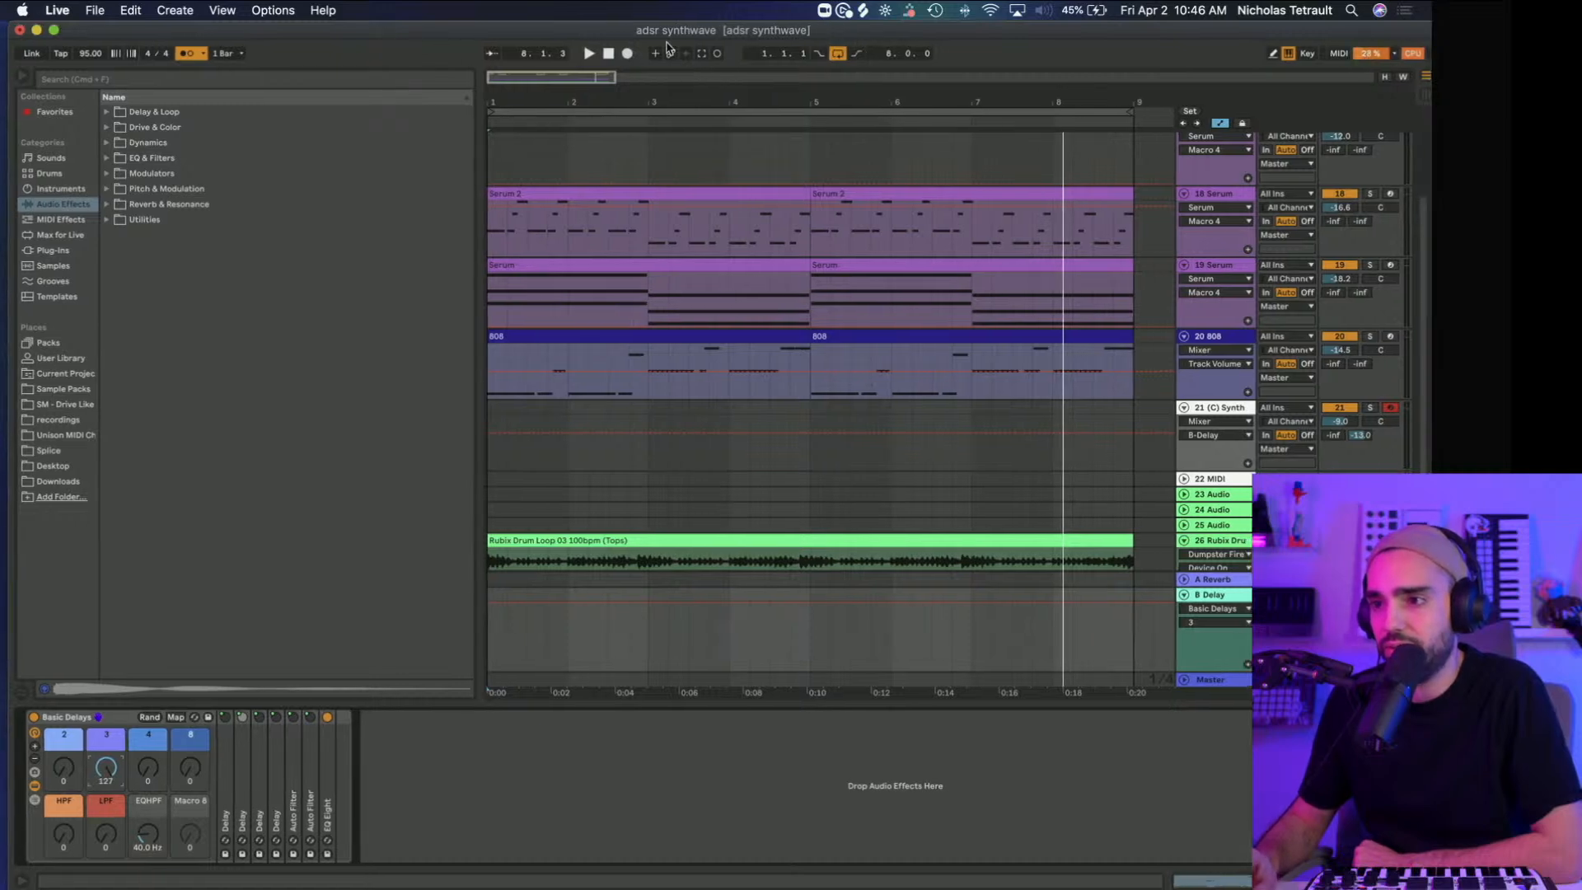
pyautogui.click(608, 55)
pyautogui.press('Tab')
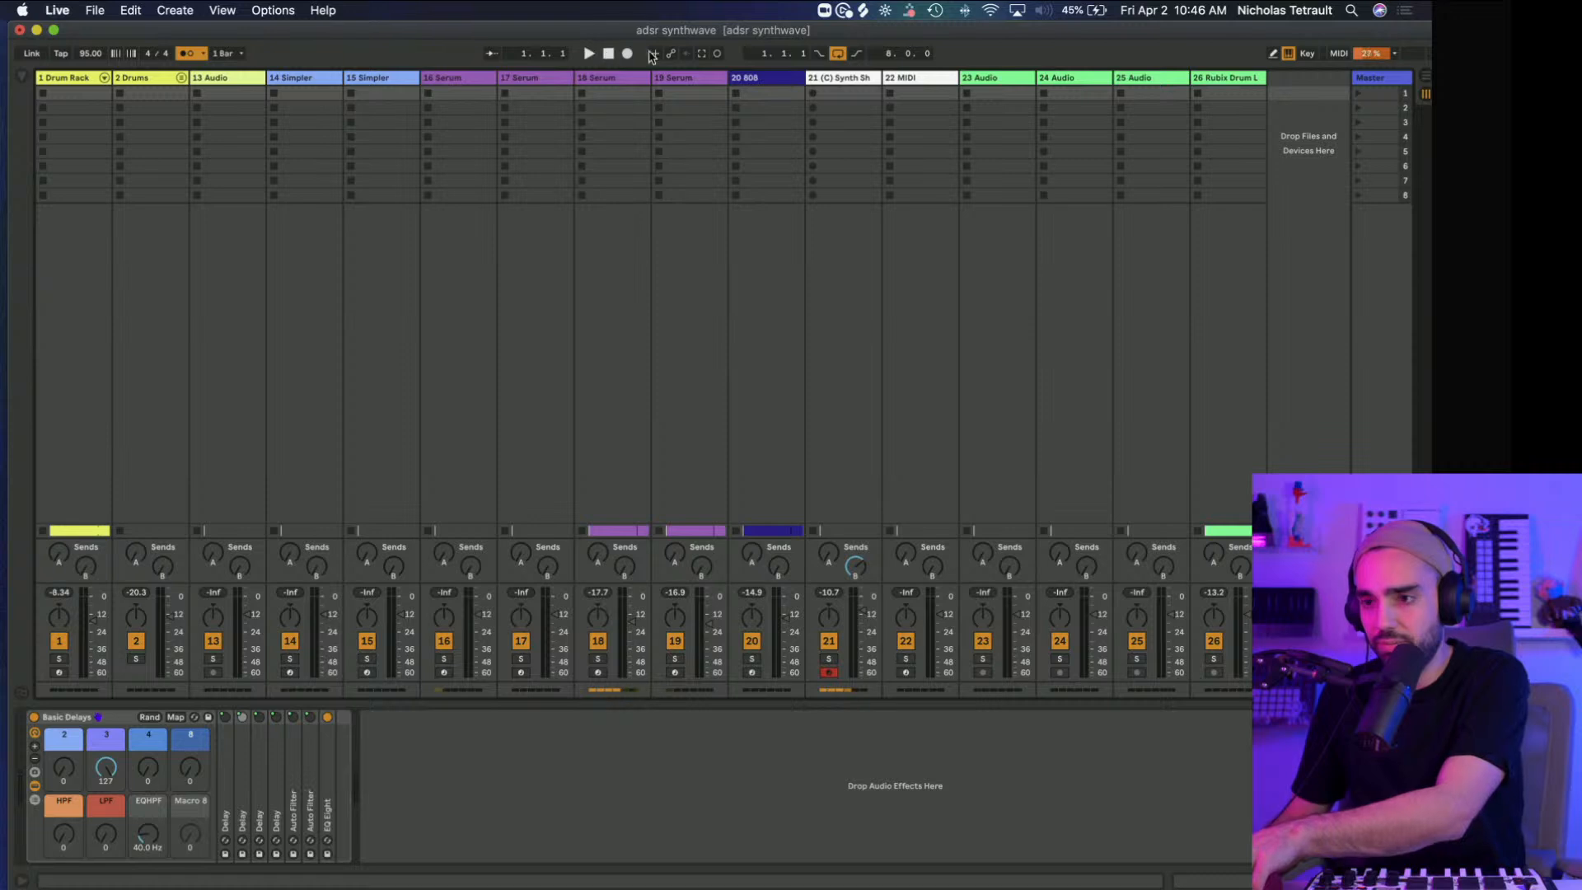
pyautogui.click(609, 79)
pyautogui.rightClick(610, 80)
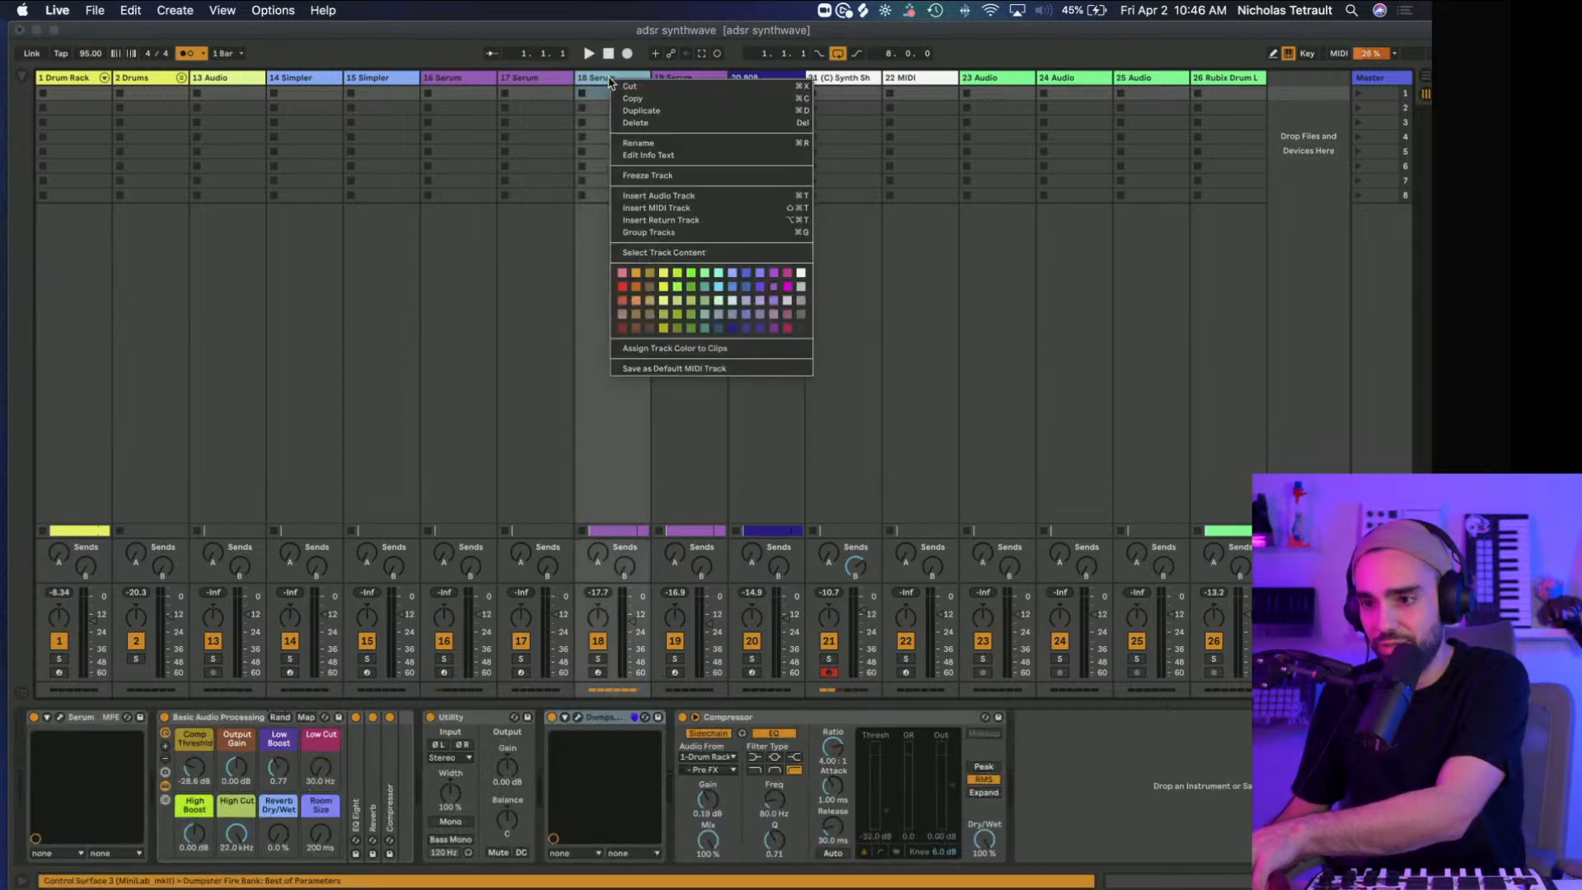
pyautogui.click(645, 174)
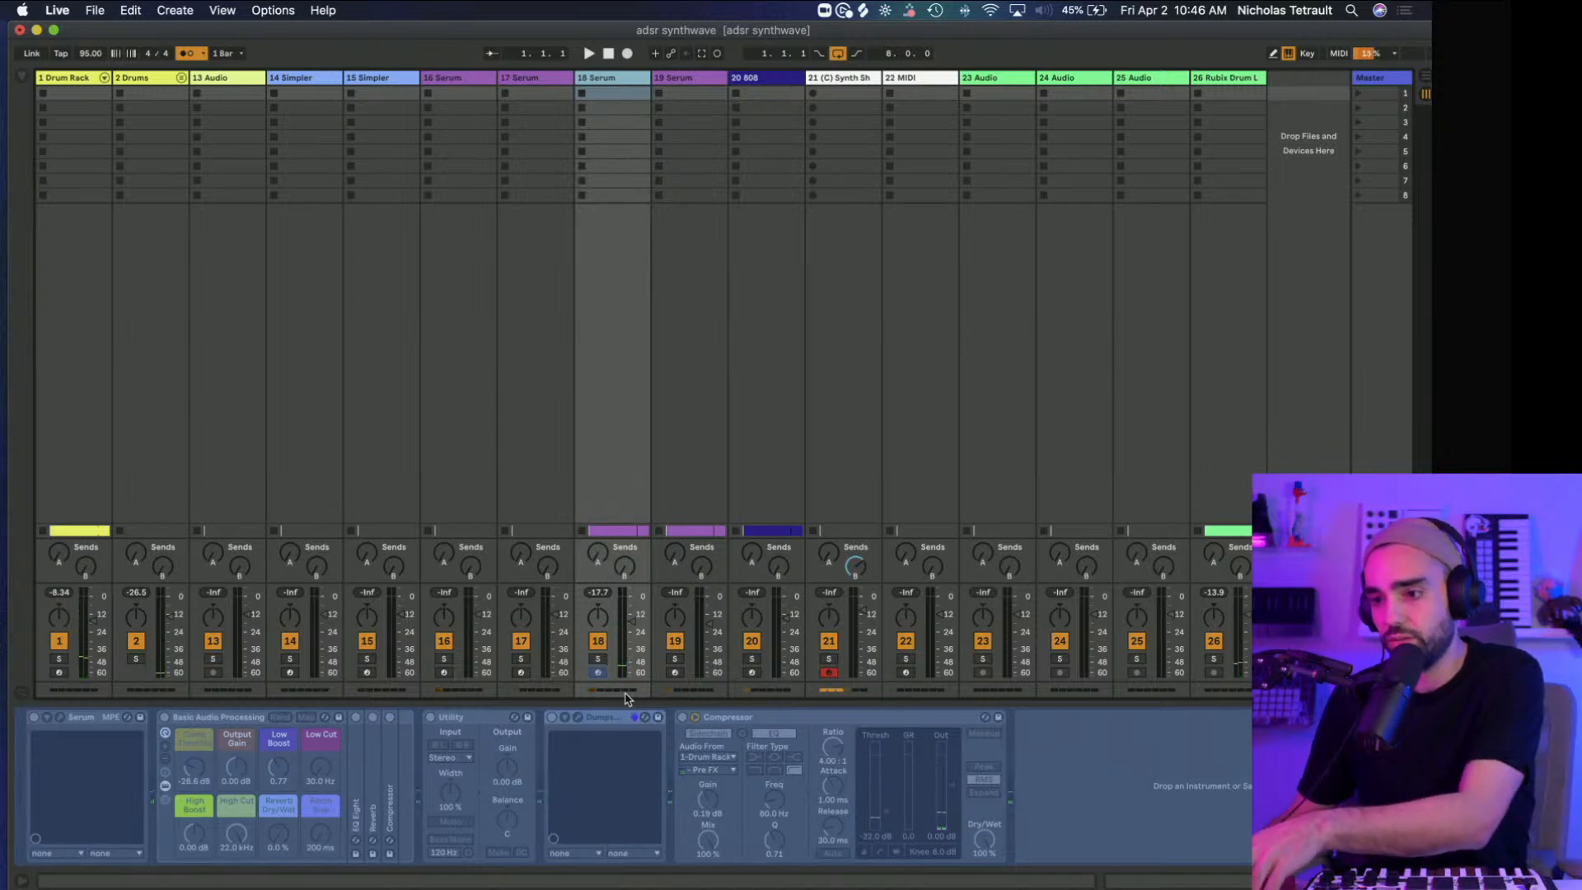
pyautogui.press('Tab')
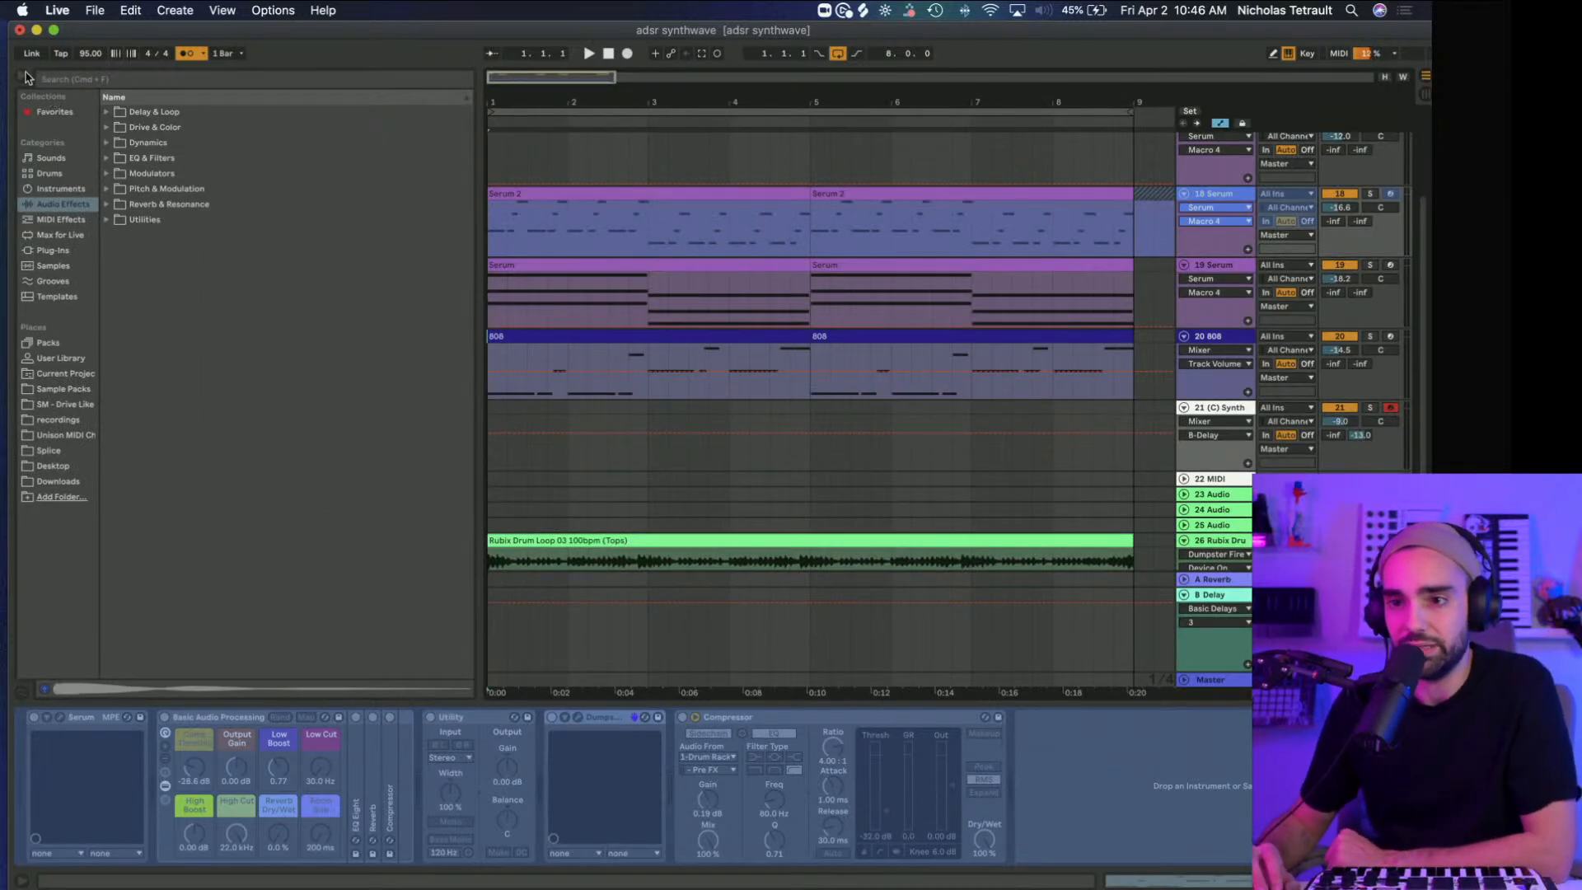
# Step: Hide the browser and record a chord part with the synth one-shot on track 21 across the eight-bar loop
pyautogui.press('super+alt+b')
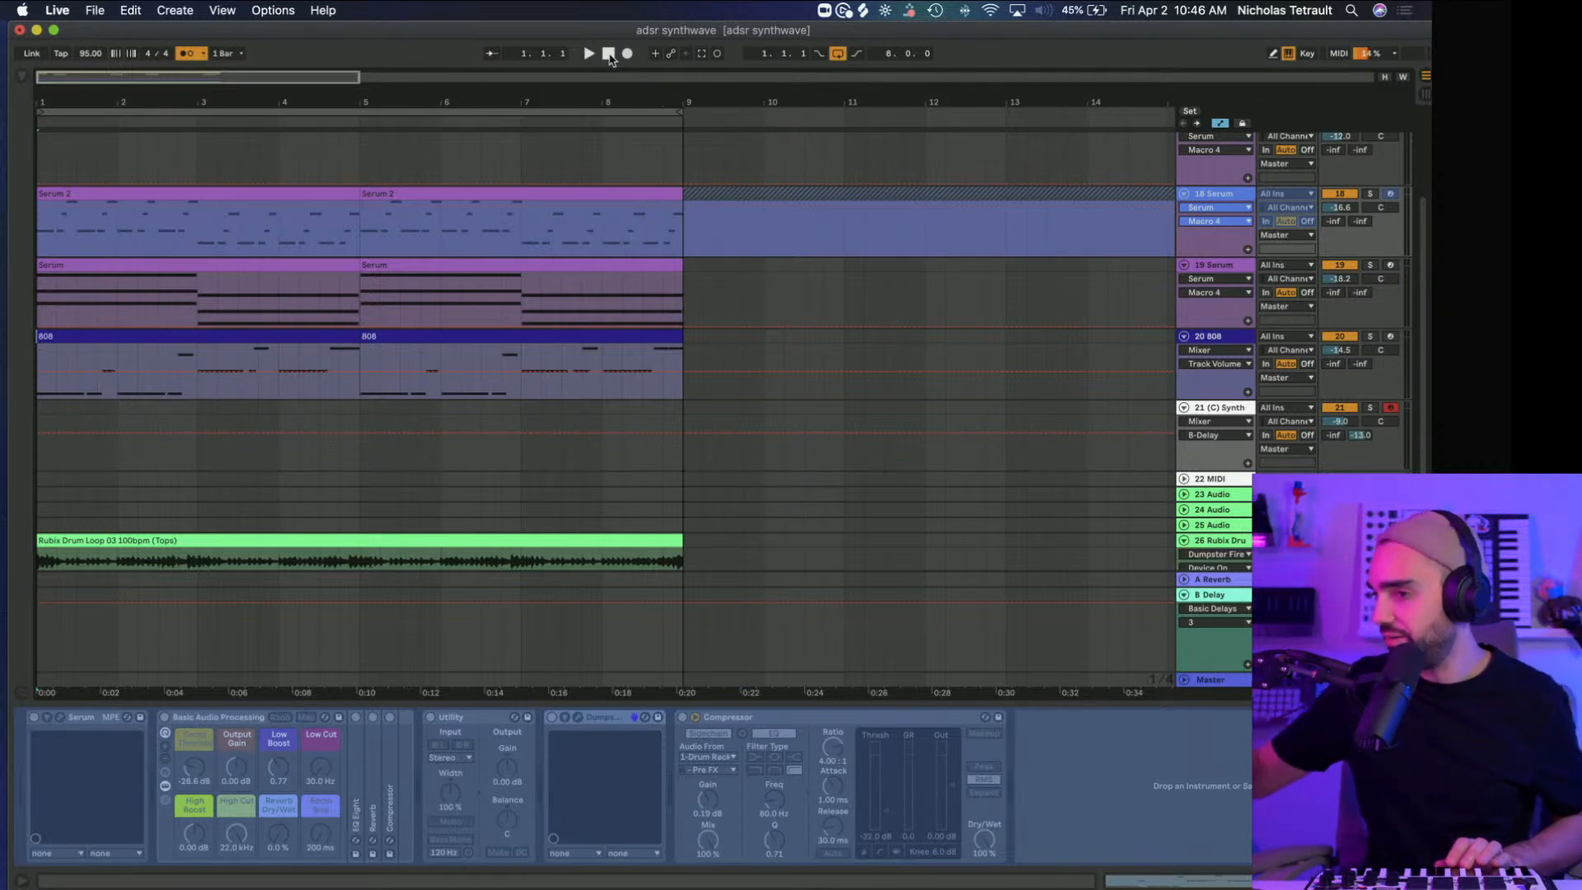
pyautogui.moveTo(493, 77); pyautogui.dragTo(493, 72)
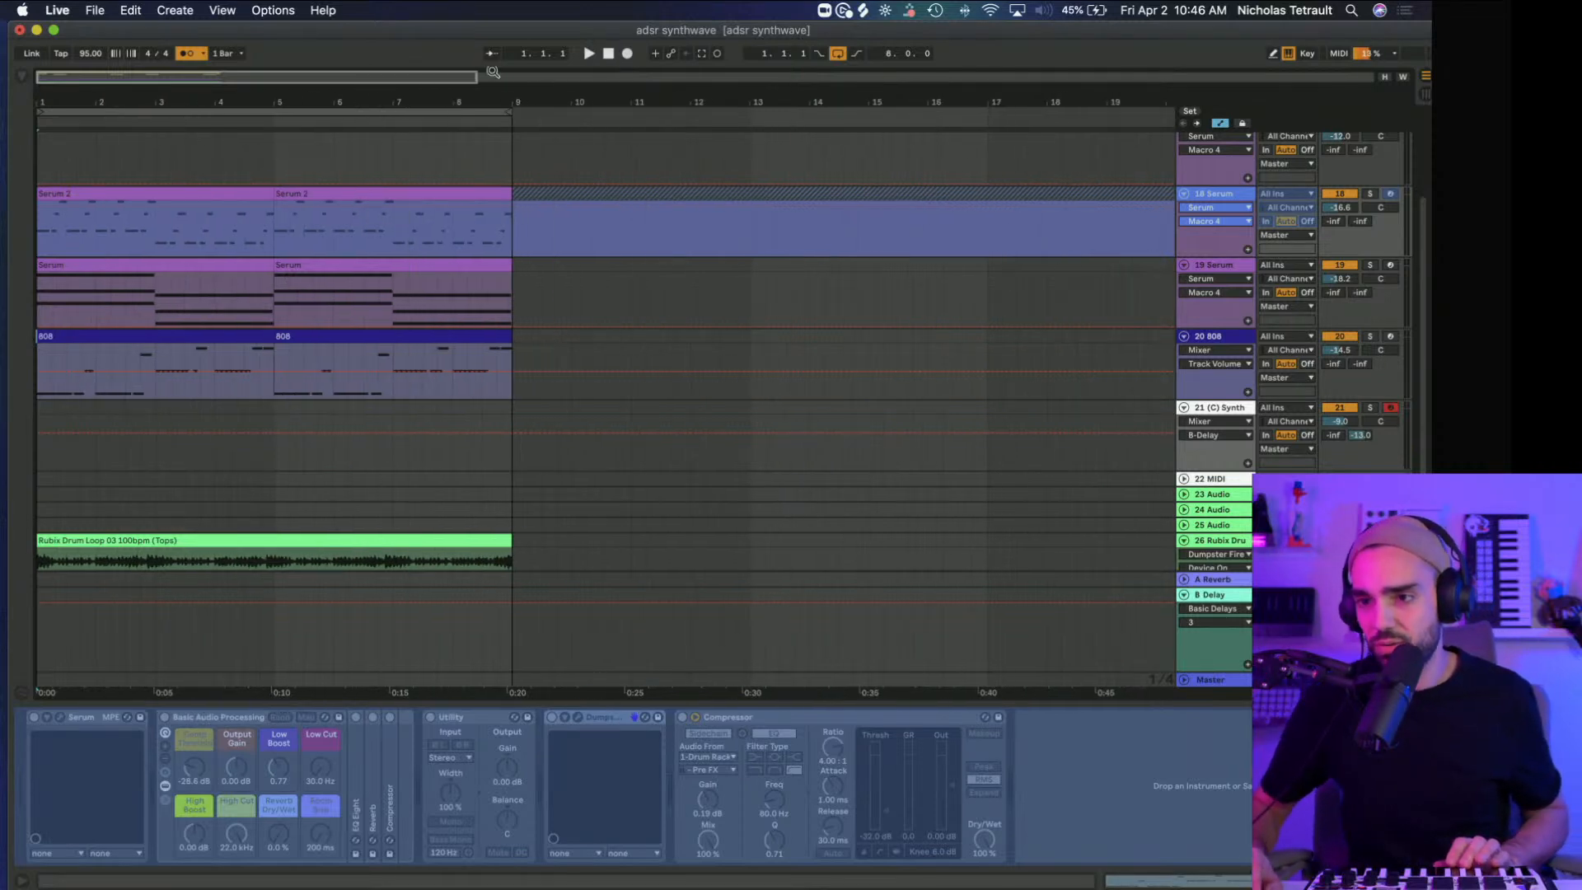
pyautogui.click(627, 54)
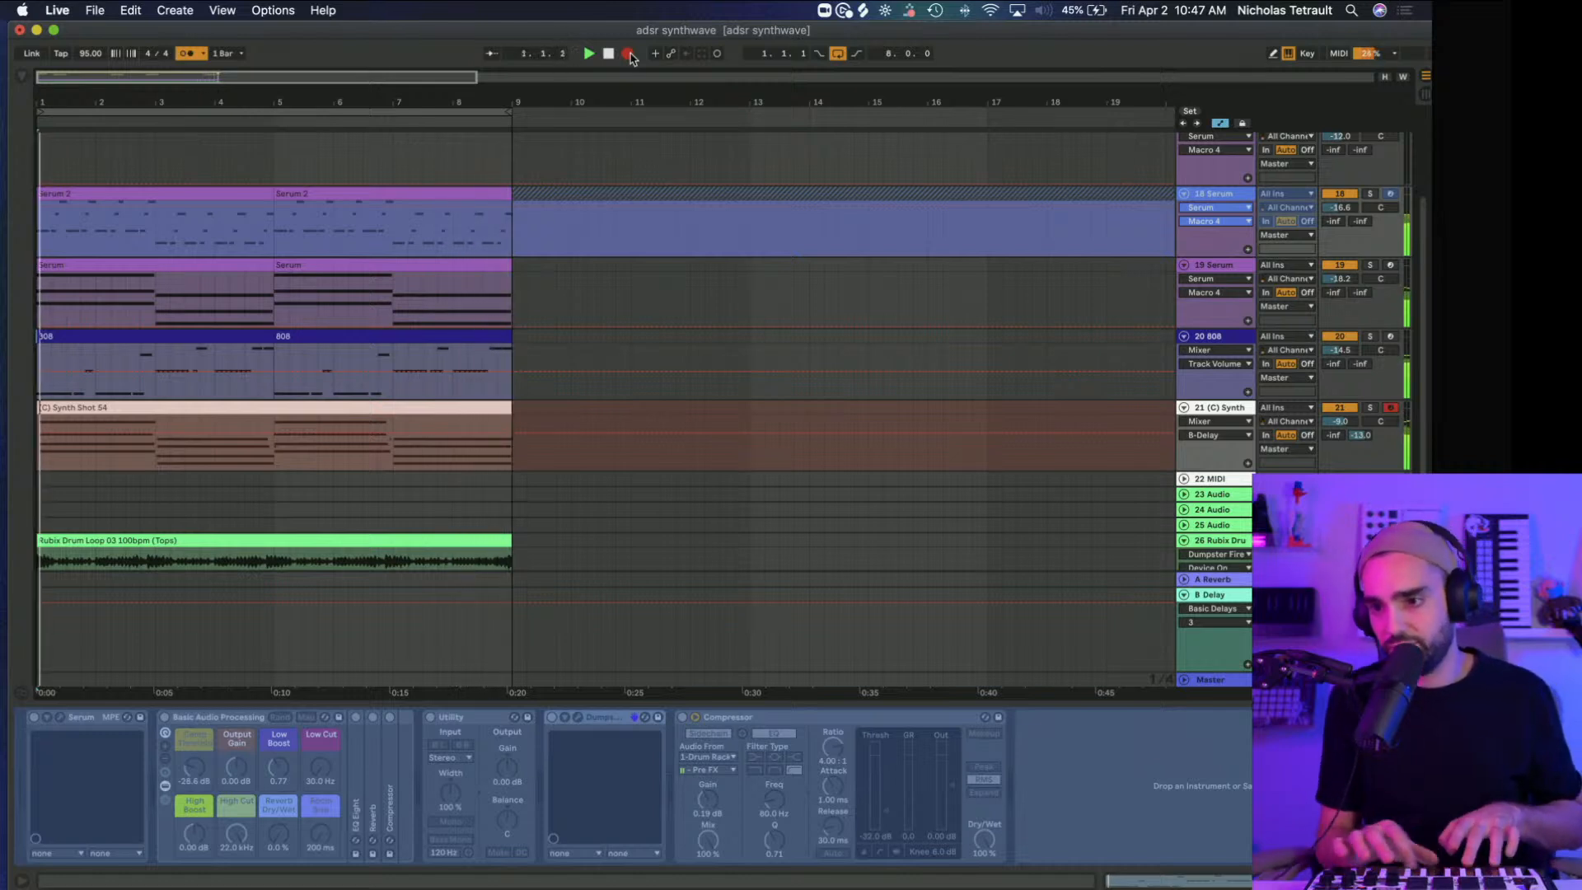
pyautogui.click(627, 54)
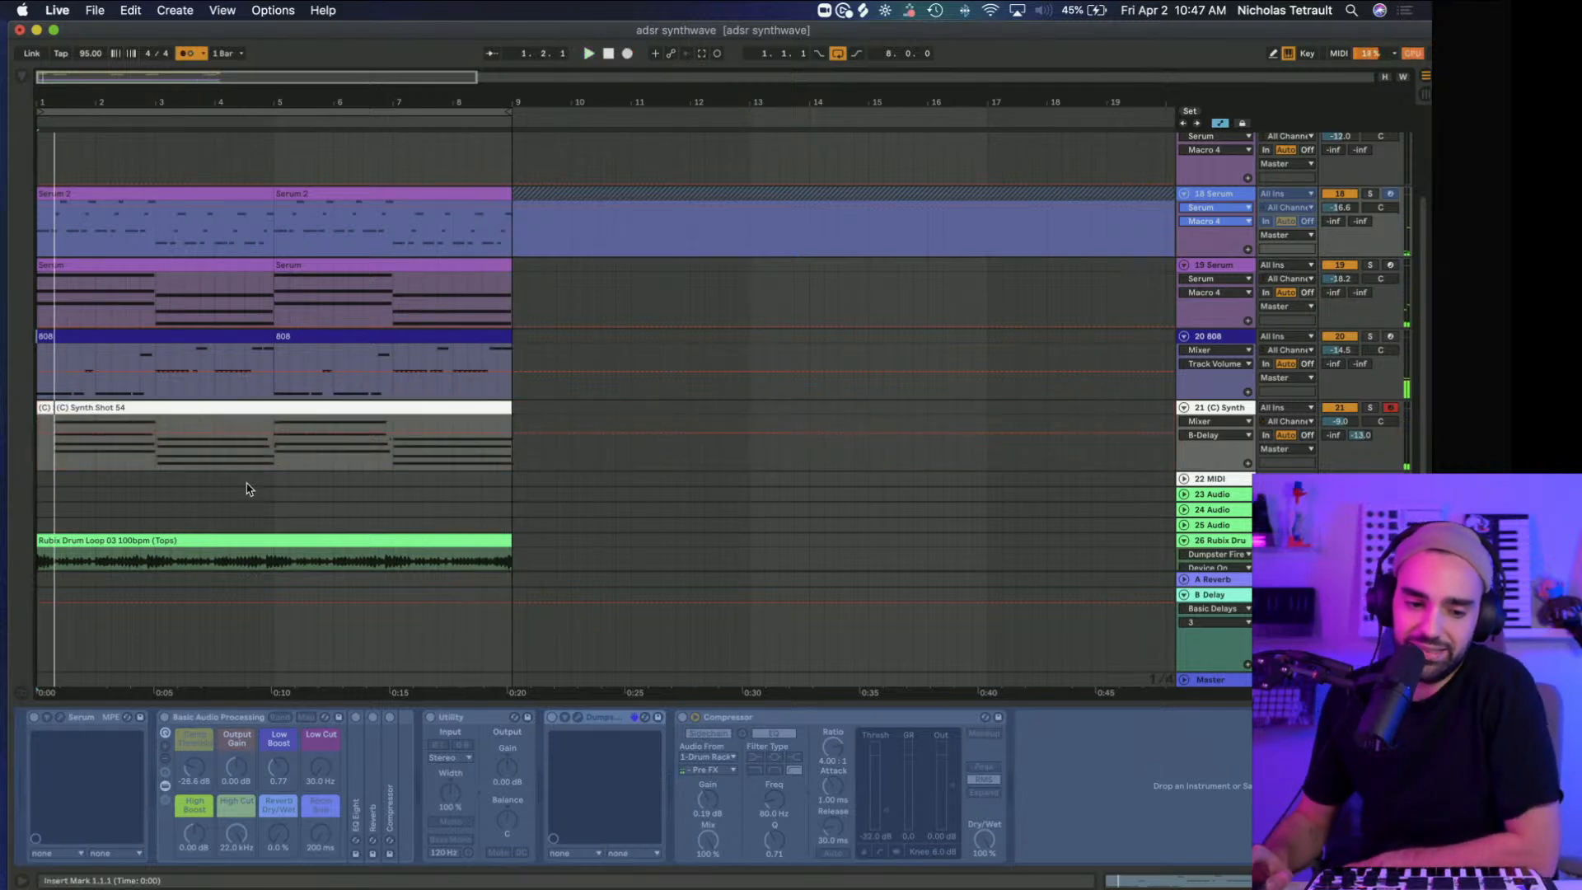
# Step: Make the recorded Synth Shot 54 take one continuous clip from bar 1, open its notes and select them all
pyautogui.click(60, 408)
pyautogui.doubleClick(85, 410)
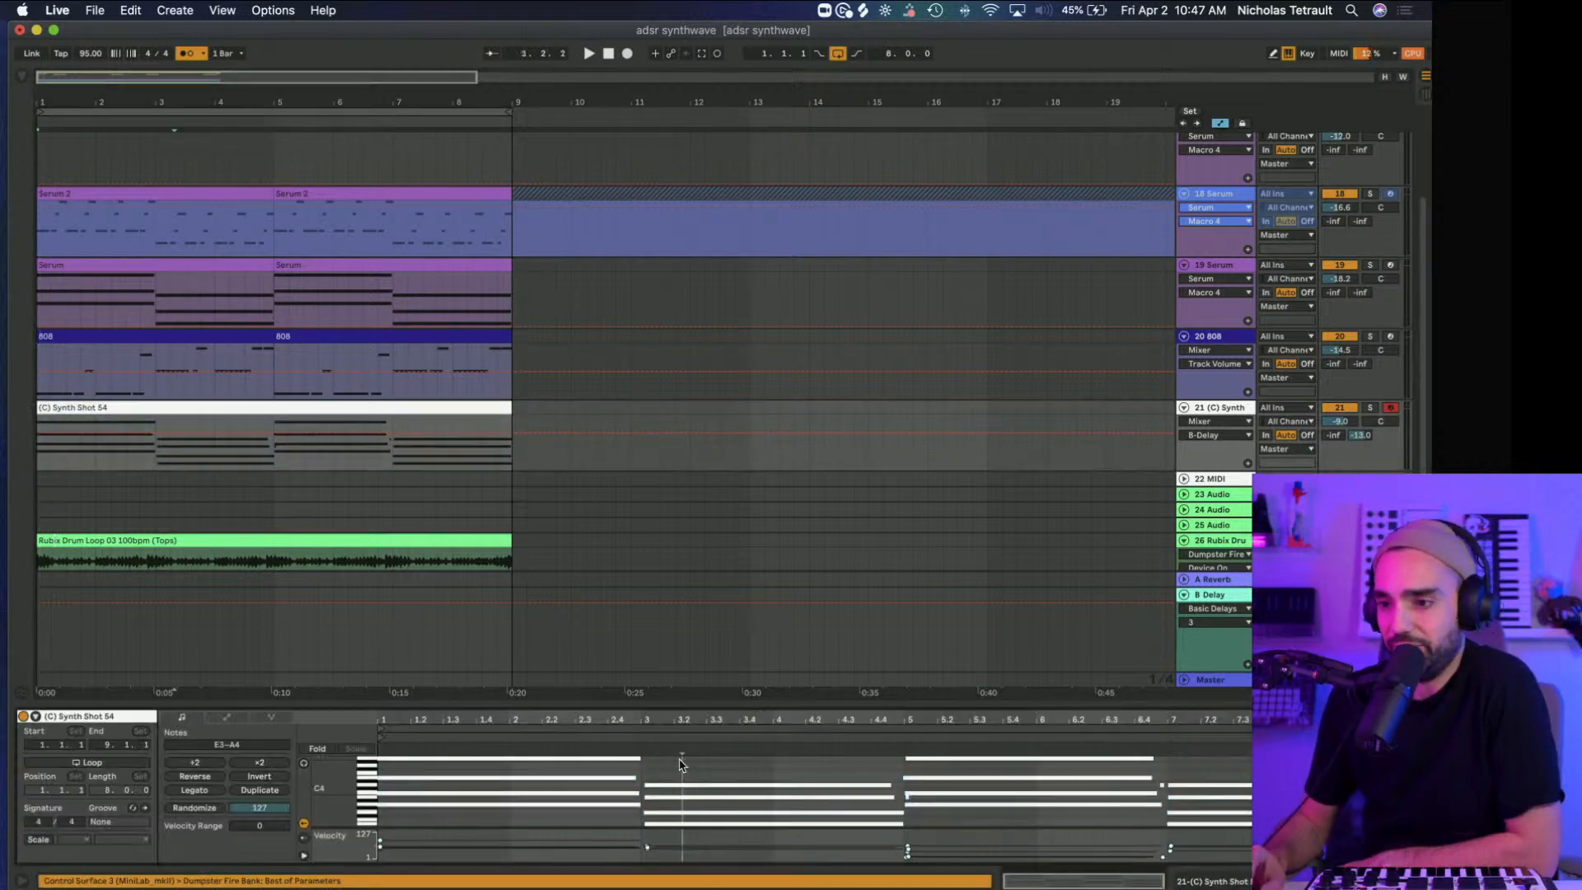
pyautogui.press('space')
pyautogui.press('super+a')
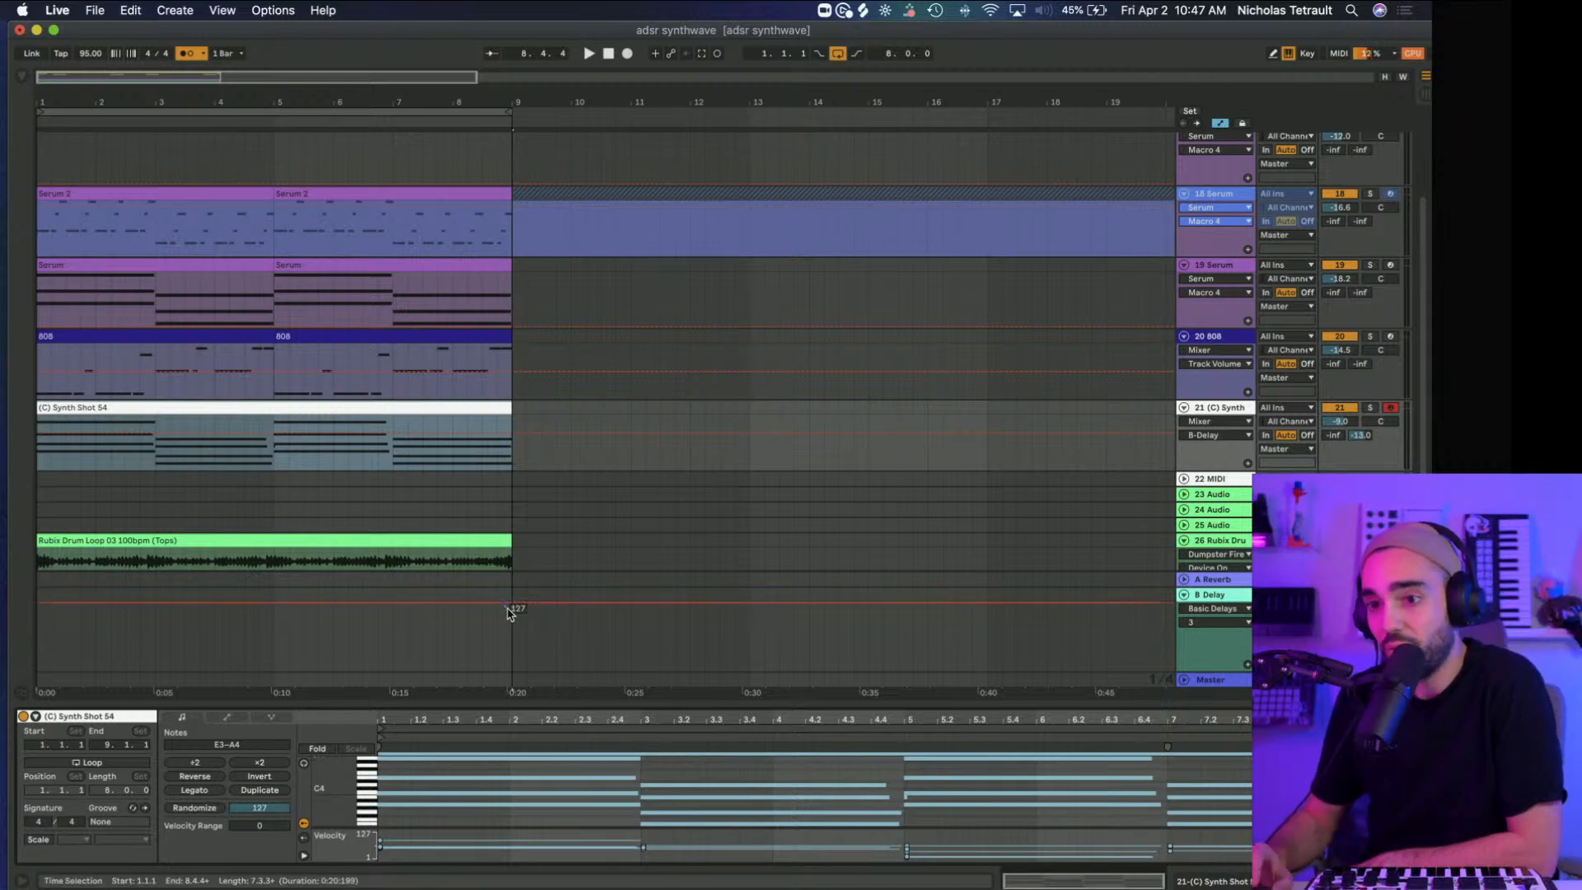
pyautogui.scroll(-3, 508, 612)
pyautogui.scroll(-1, 359, 449)
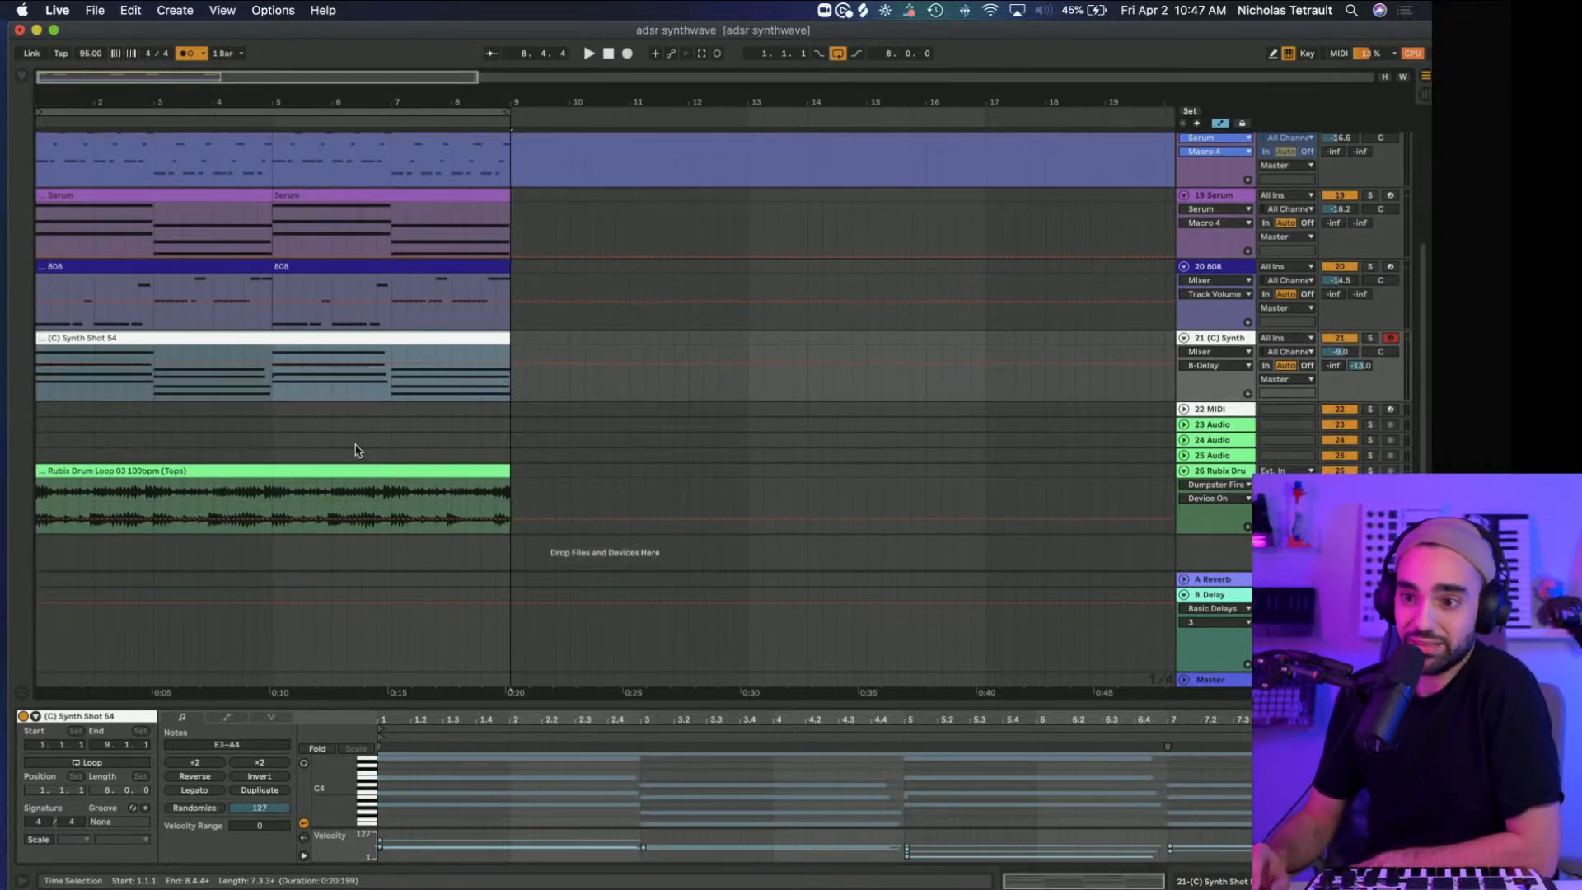
# Step: Select the Rubix drum loop clip and play the arrangement from the start
pyautogui.click(252, 475)
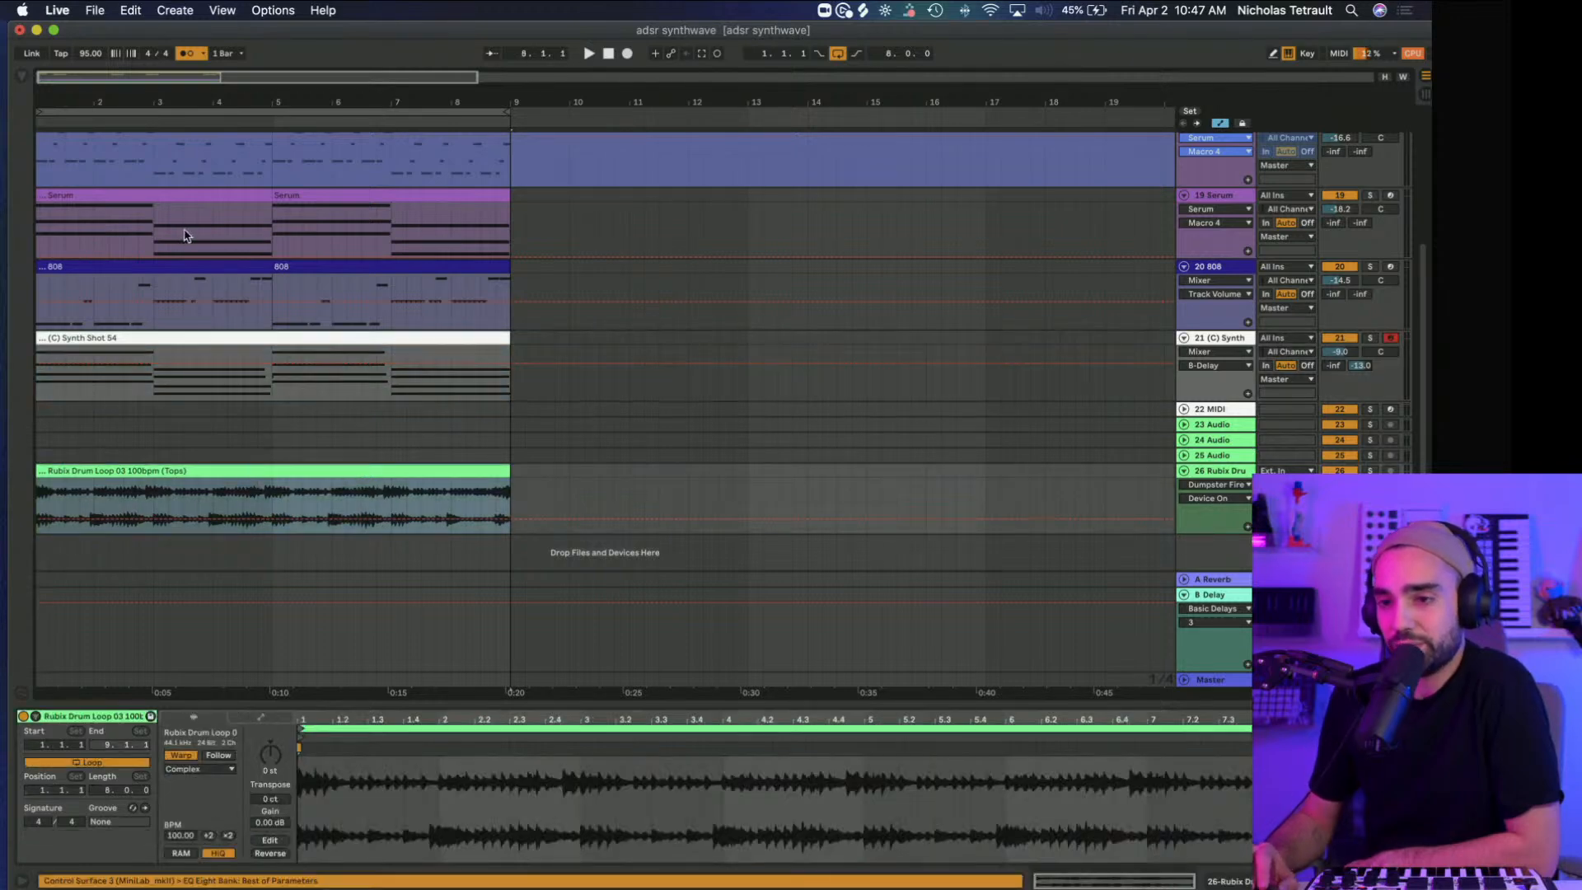
pyautogui.scroll(3, 197, 289)
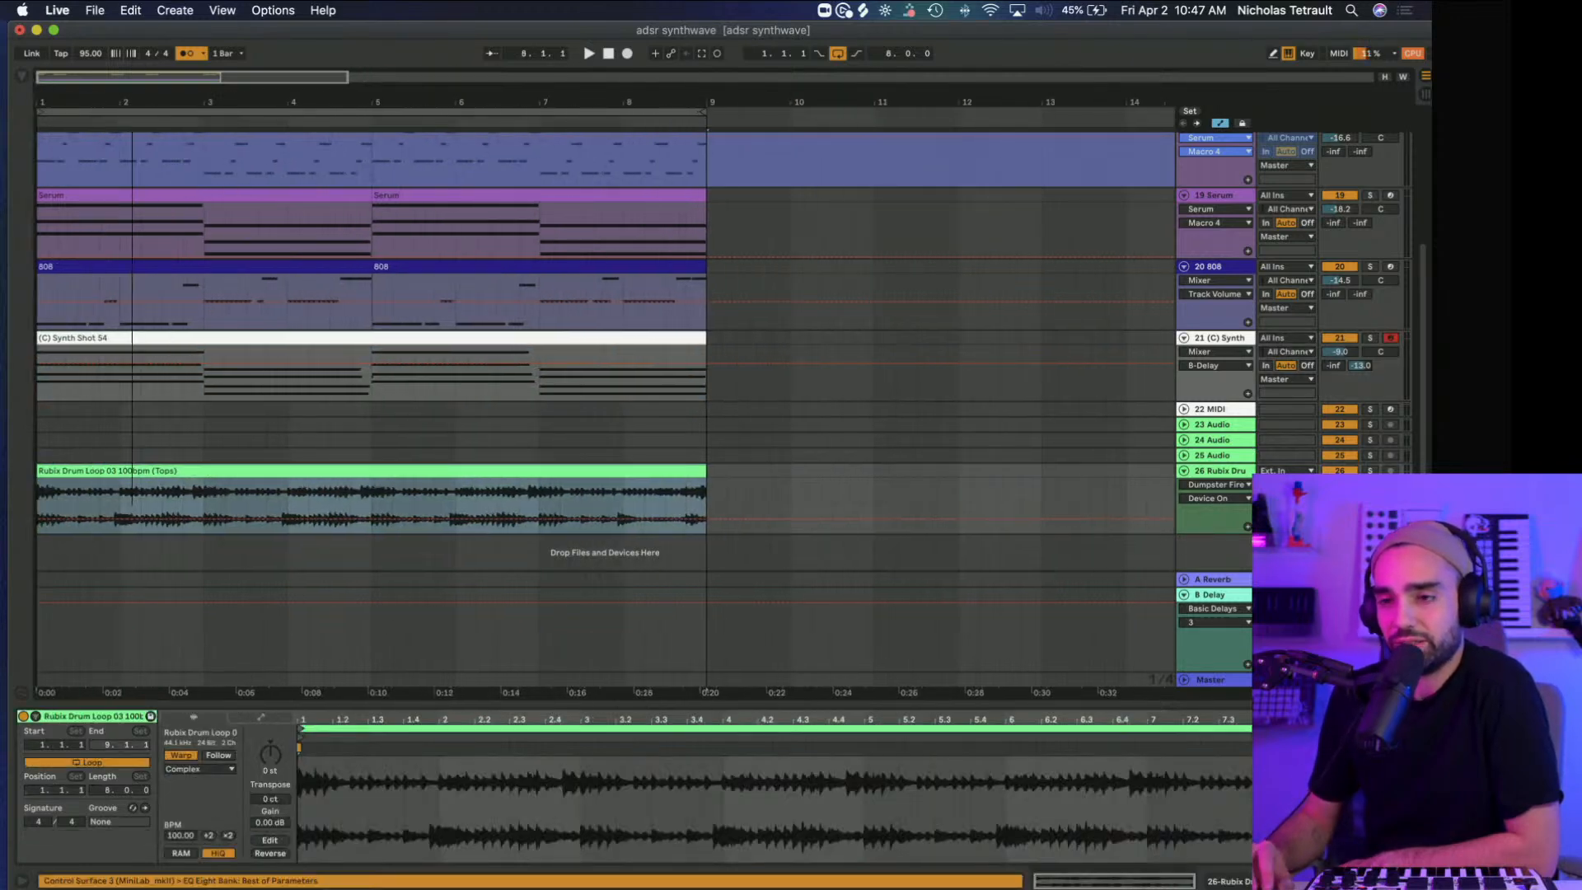
pyautogui.scroll(8, 198, 290)
pyautogui.scroll(-5, 198, 289)
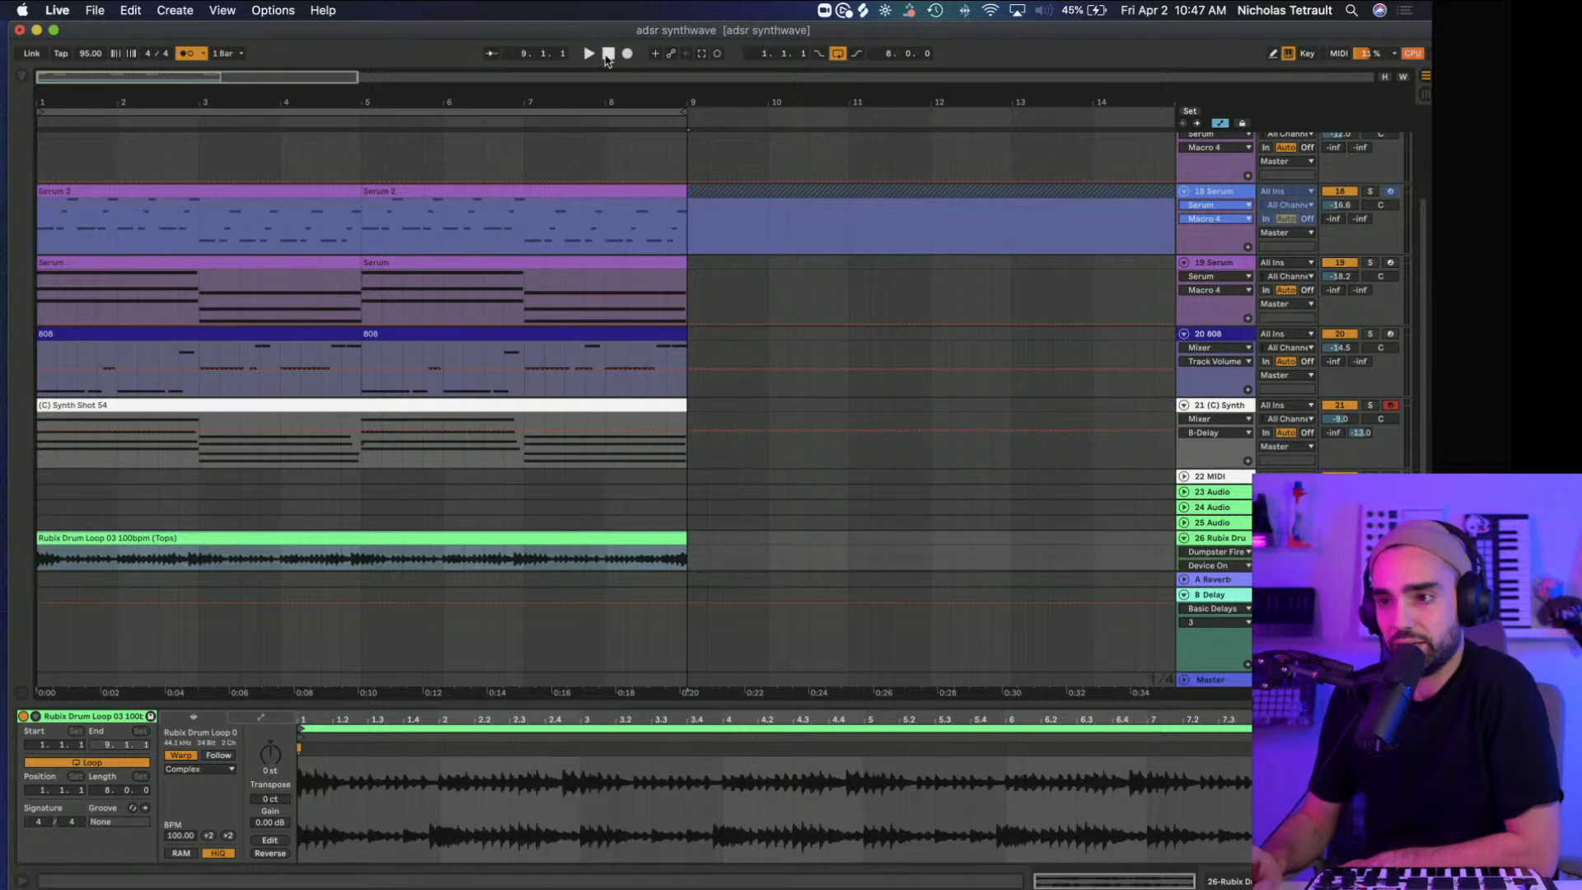
pyautogui.click(608, 55)
pyautogui.press('space')
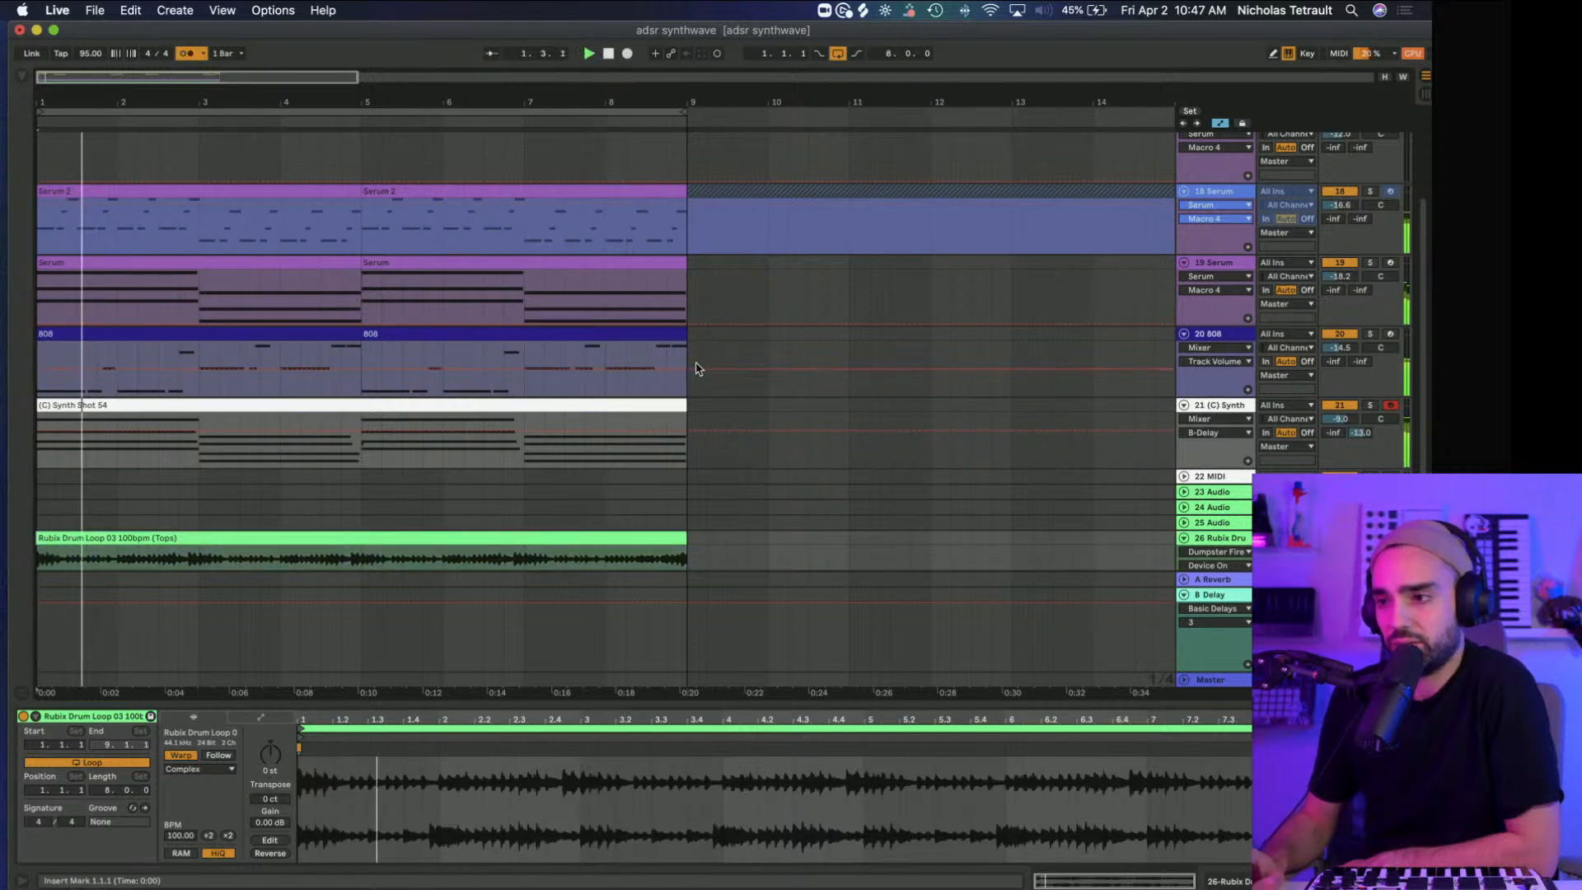
# Step: Solo the (C) Synth Shot track and inspect its device chain, including the Dumpster Fire effect's interface
pyautogui.click(655, 403)
pyautogui.scroll(2, 654, 406)
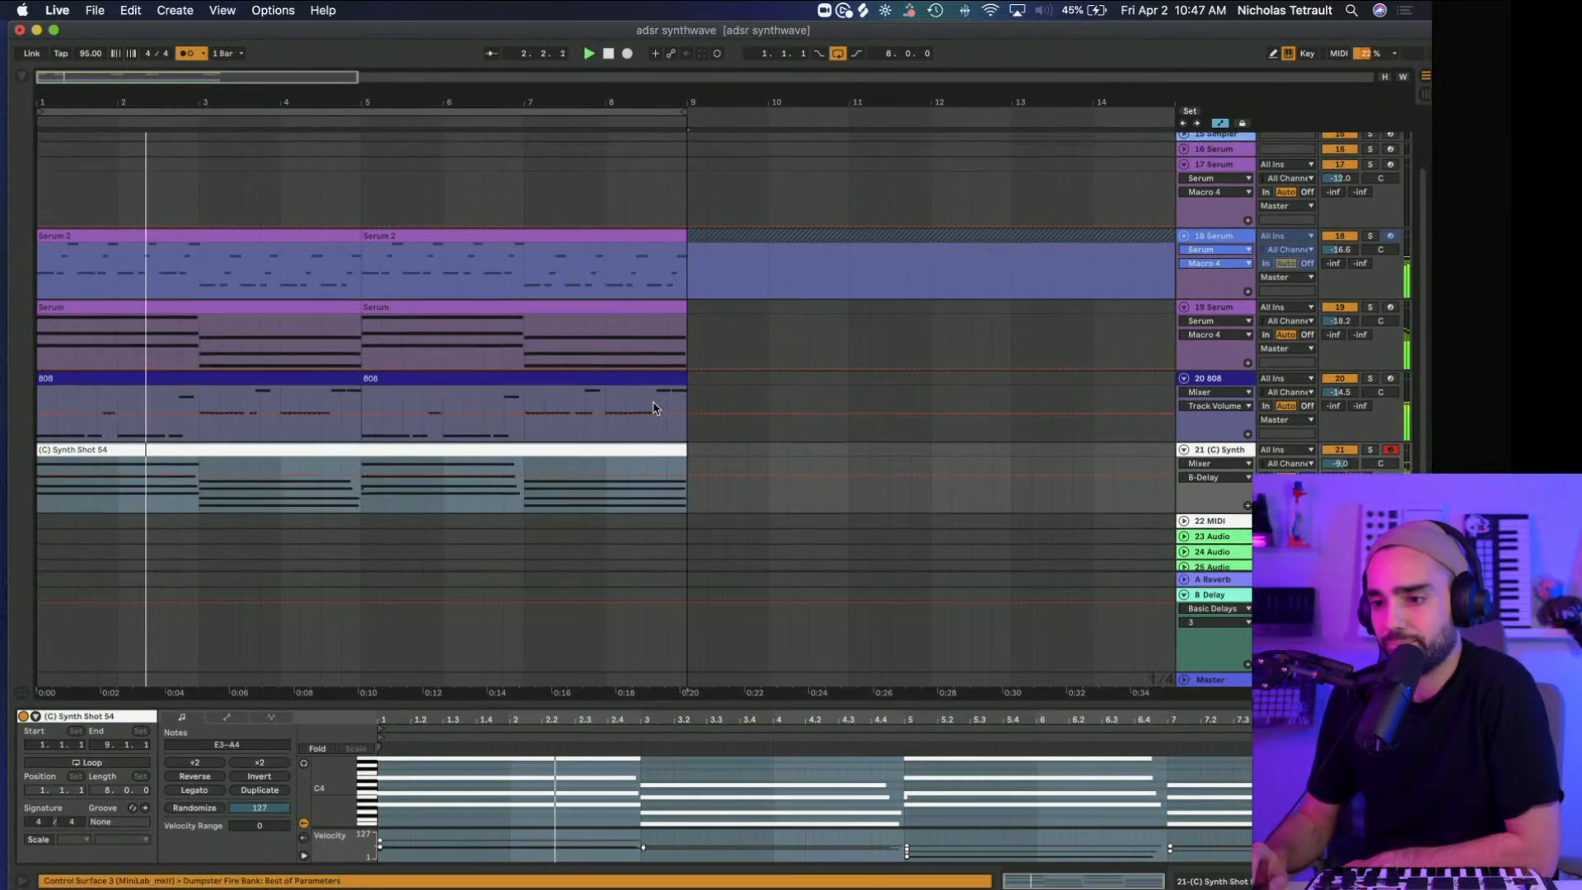
pyautogui.scroll(-3, 654, 407)
pyautogui.scroll(1, 1375, 394)
pyautogui.click(1373, 394)
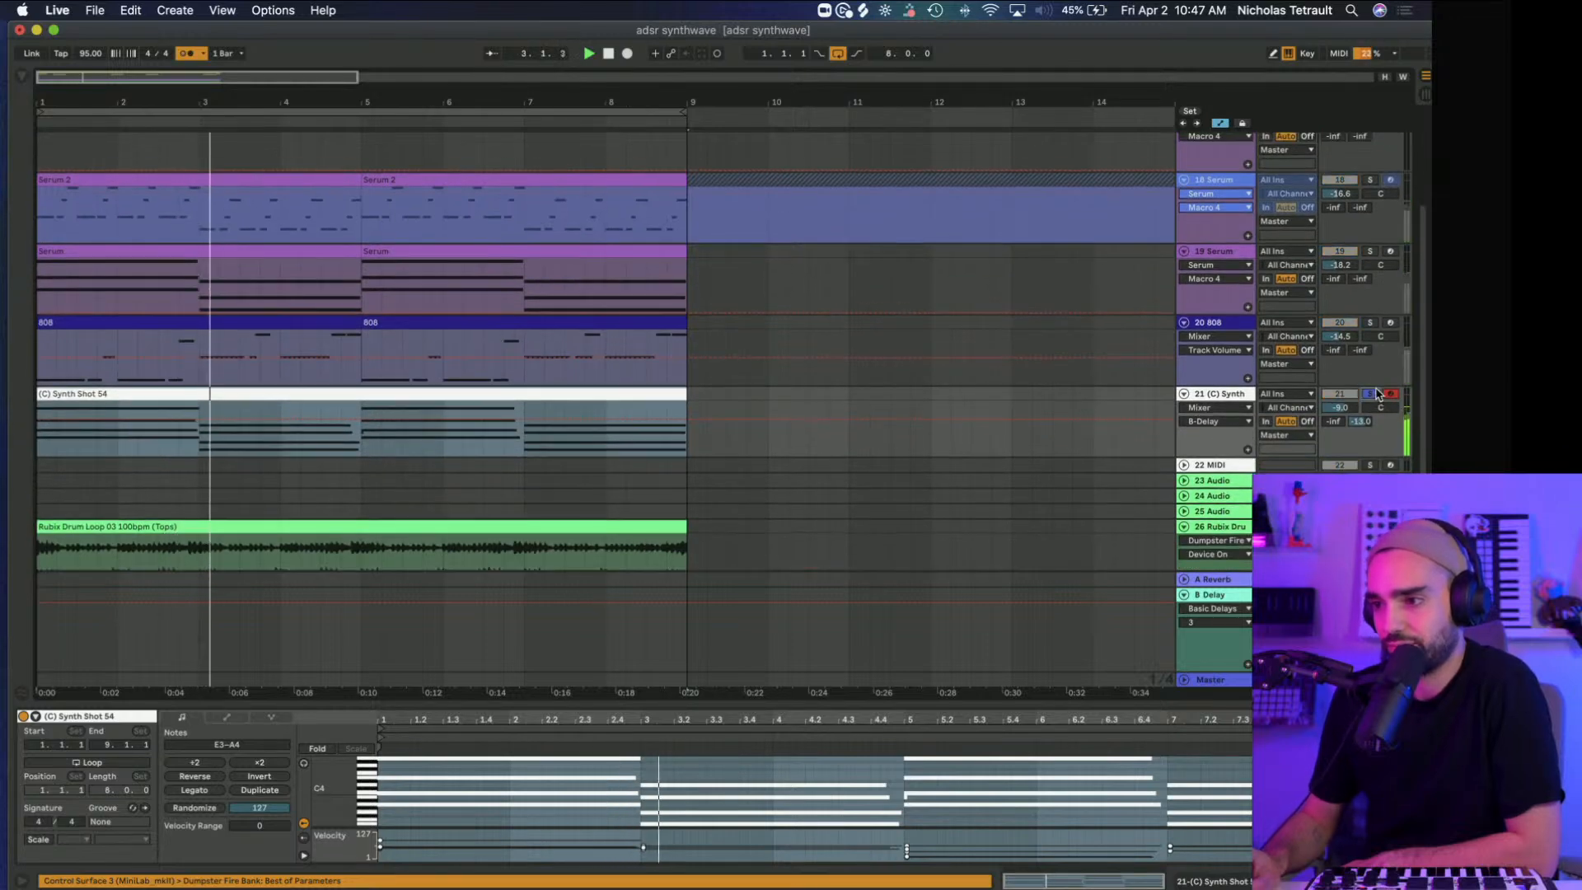
pyautogui.doubleClick(1222, 396)
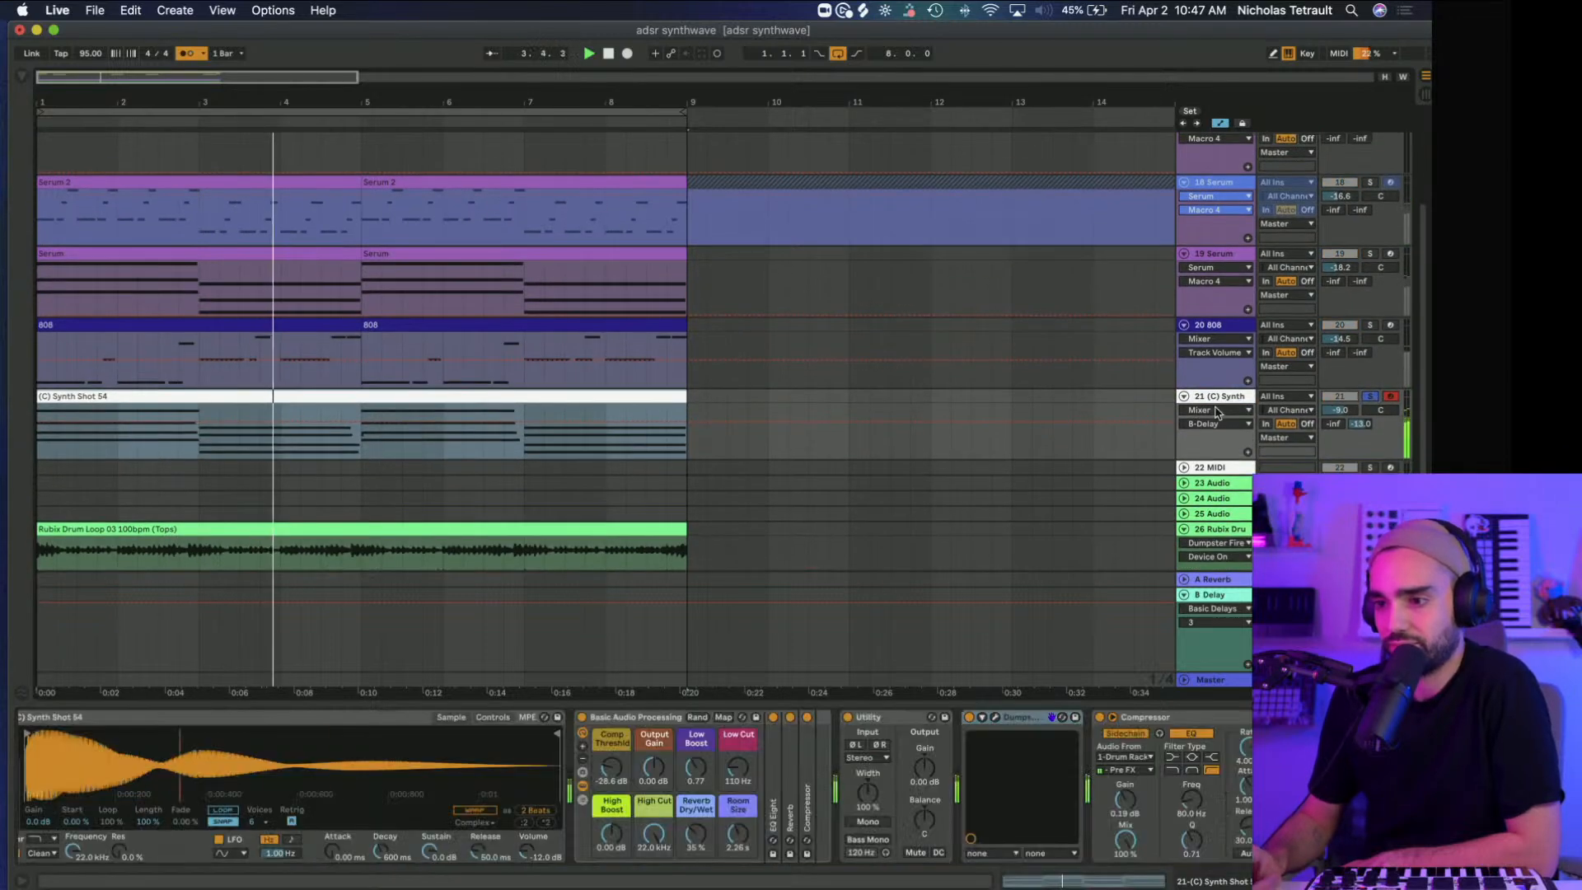
pyautogui.click(996, 719)
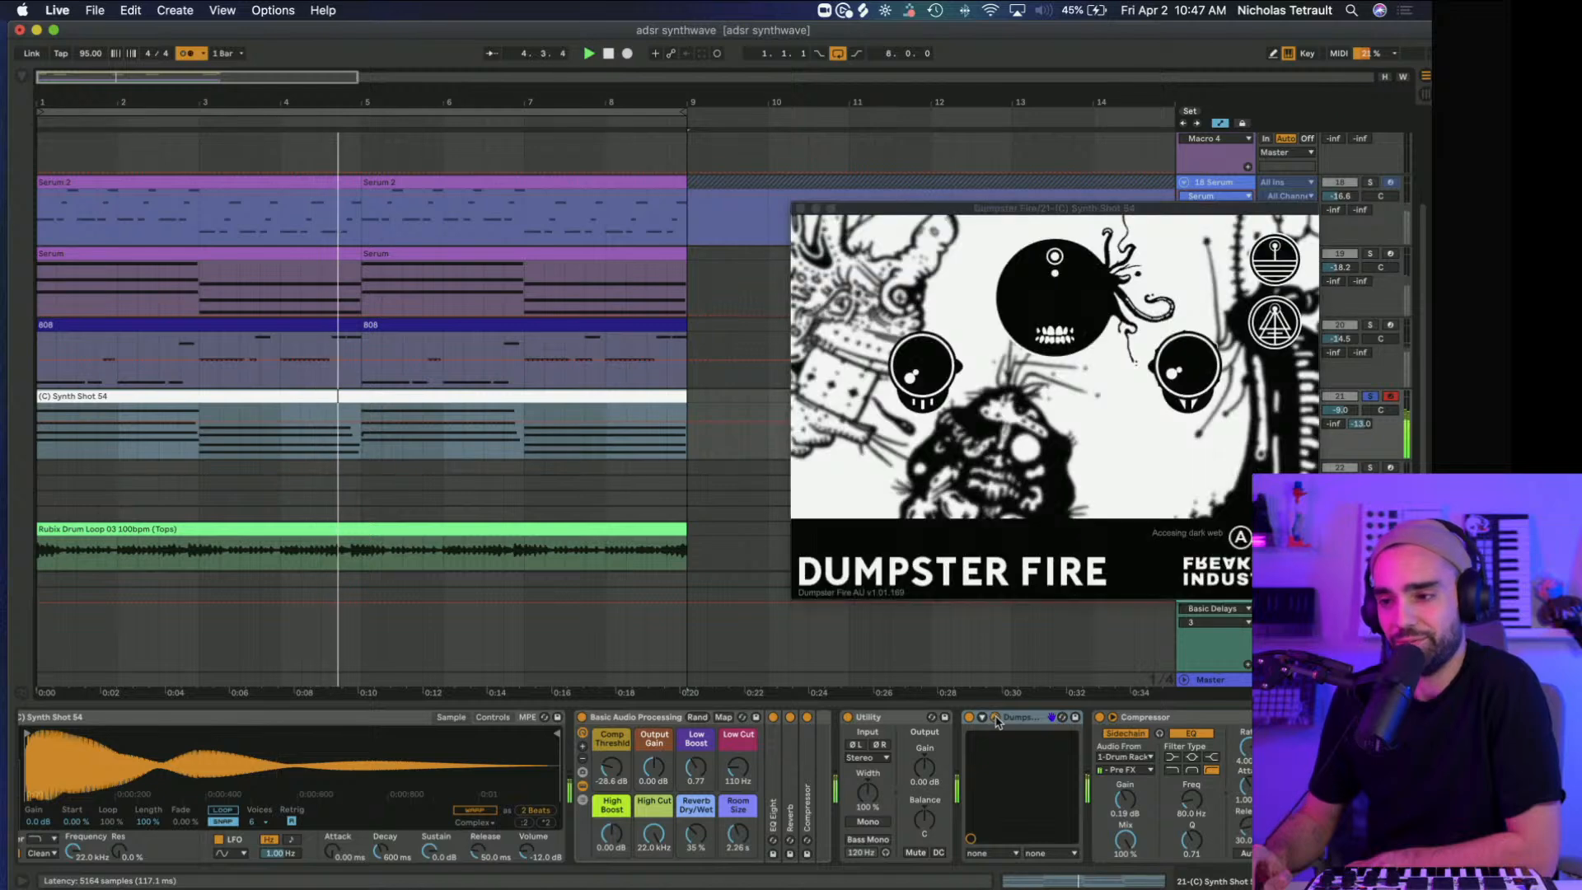
pyautogui.click(801, 209)
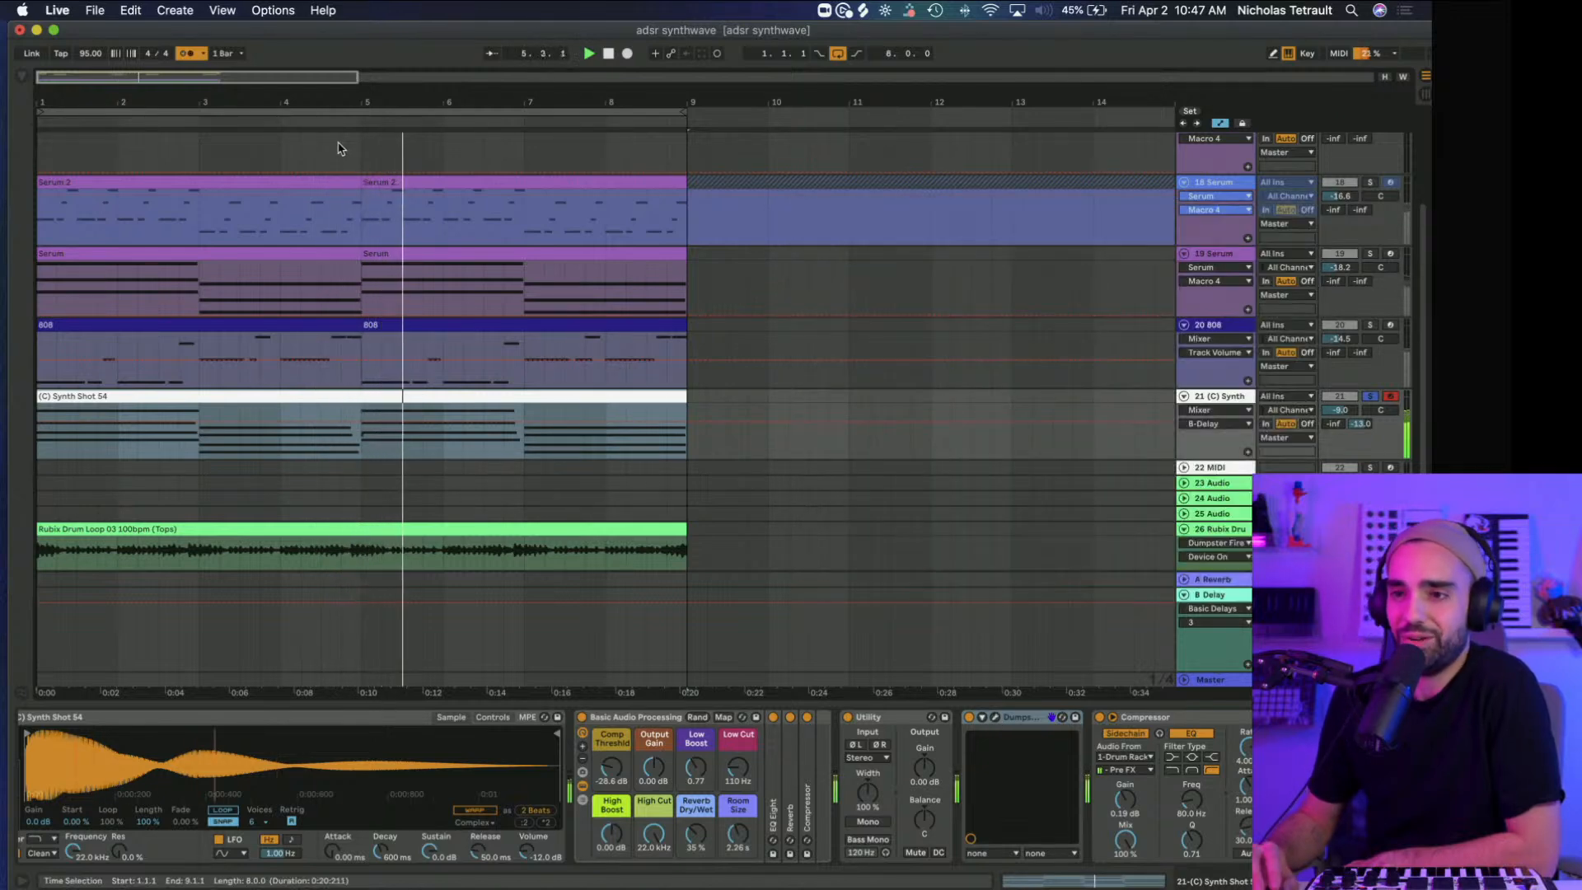
# Step: Turn off the metronome and end the solo on the (C) Synth Shot track
pyautogui.click(185, 54)
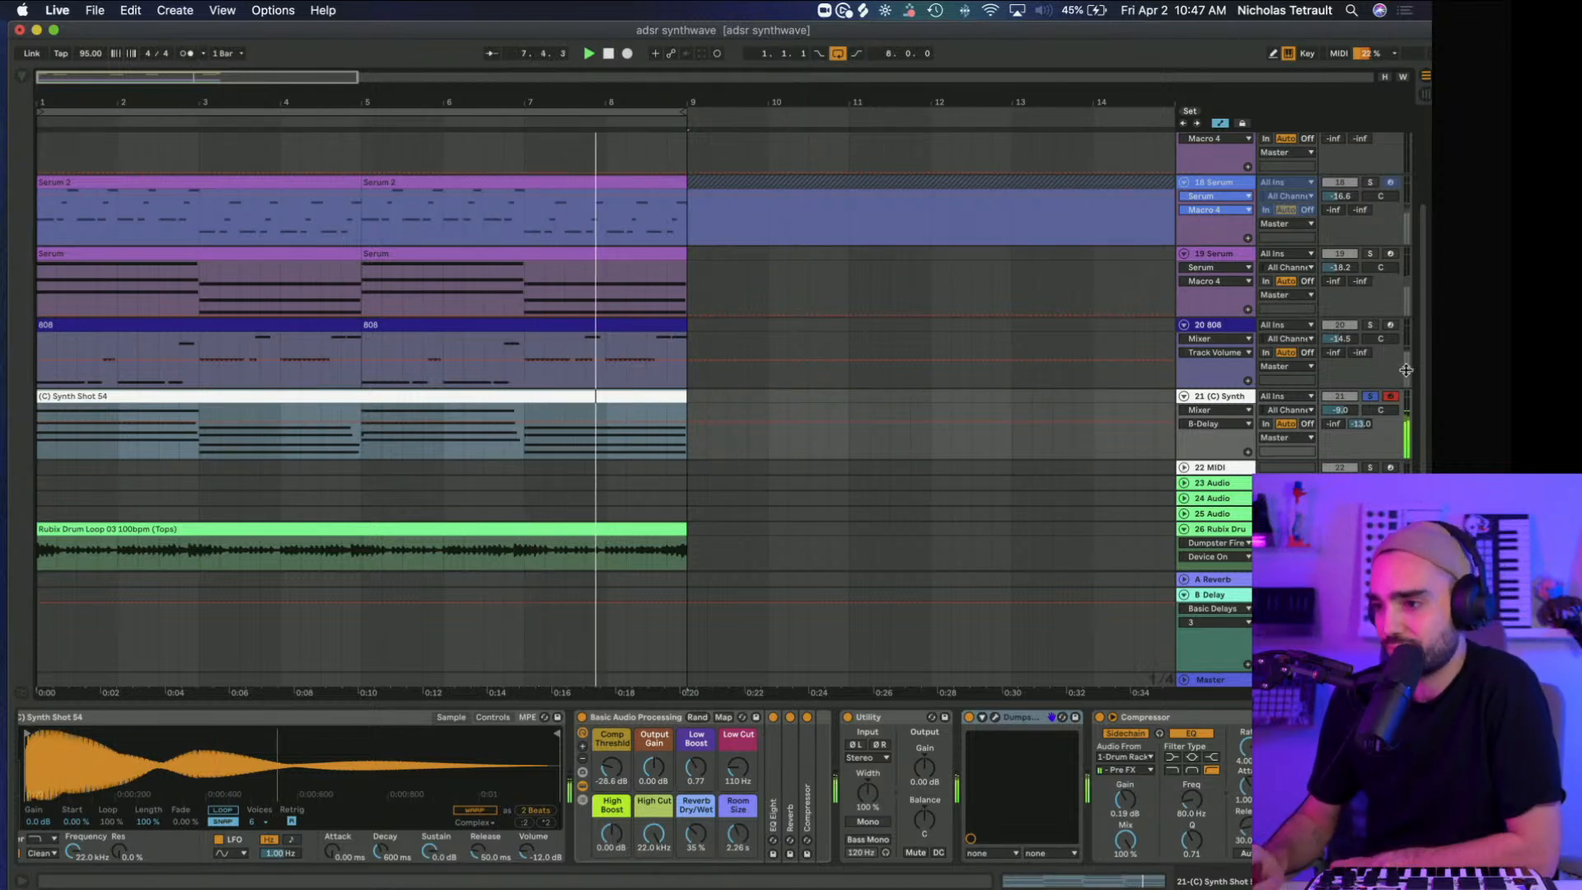
pyautogui.scroll(3, 471, 407)
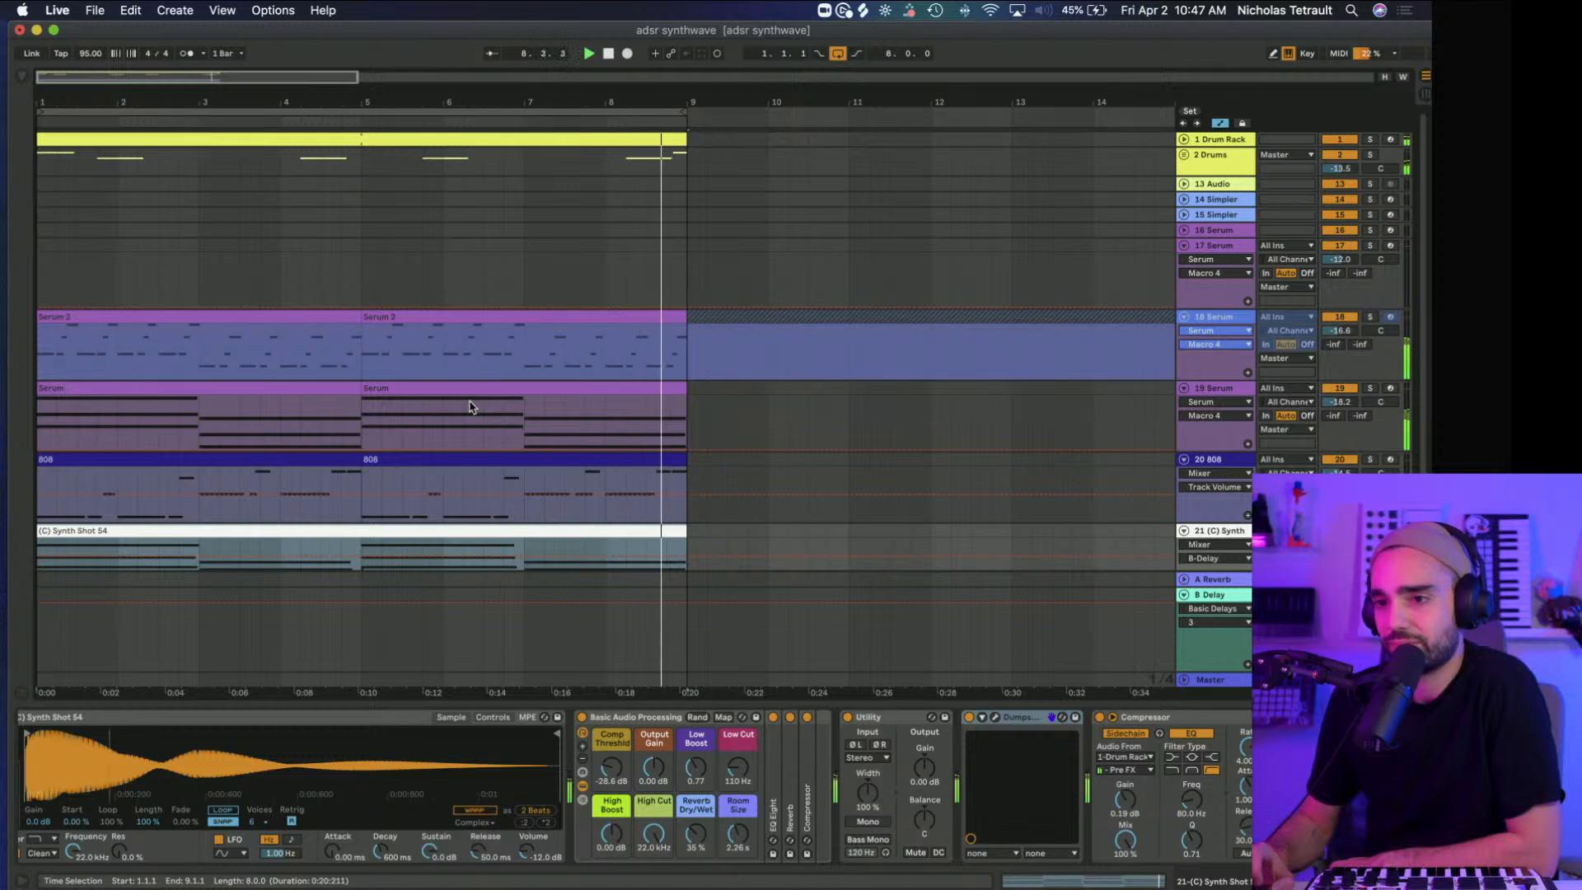
# Step: Hide the device view below the arrangement and unfold the Drum Rack track
pyautogui.moveTo(583, 702); pyautogui.dragTo(583, 791)
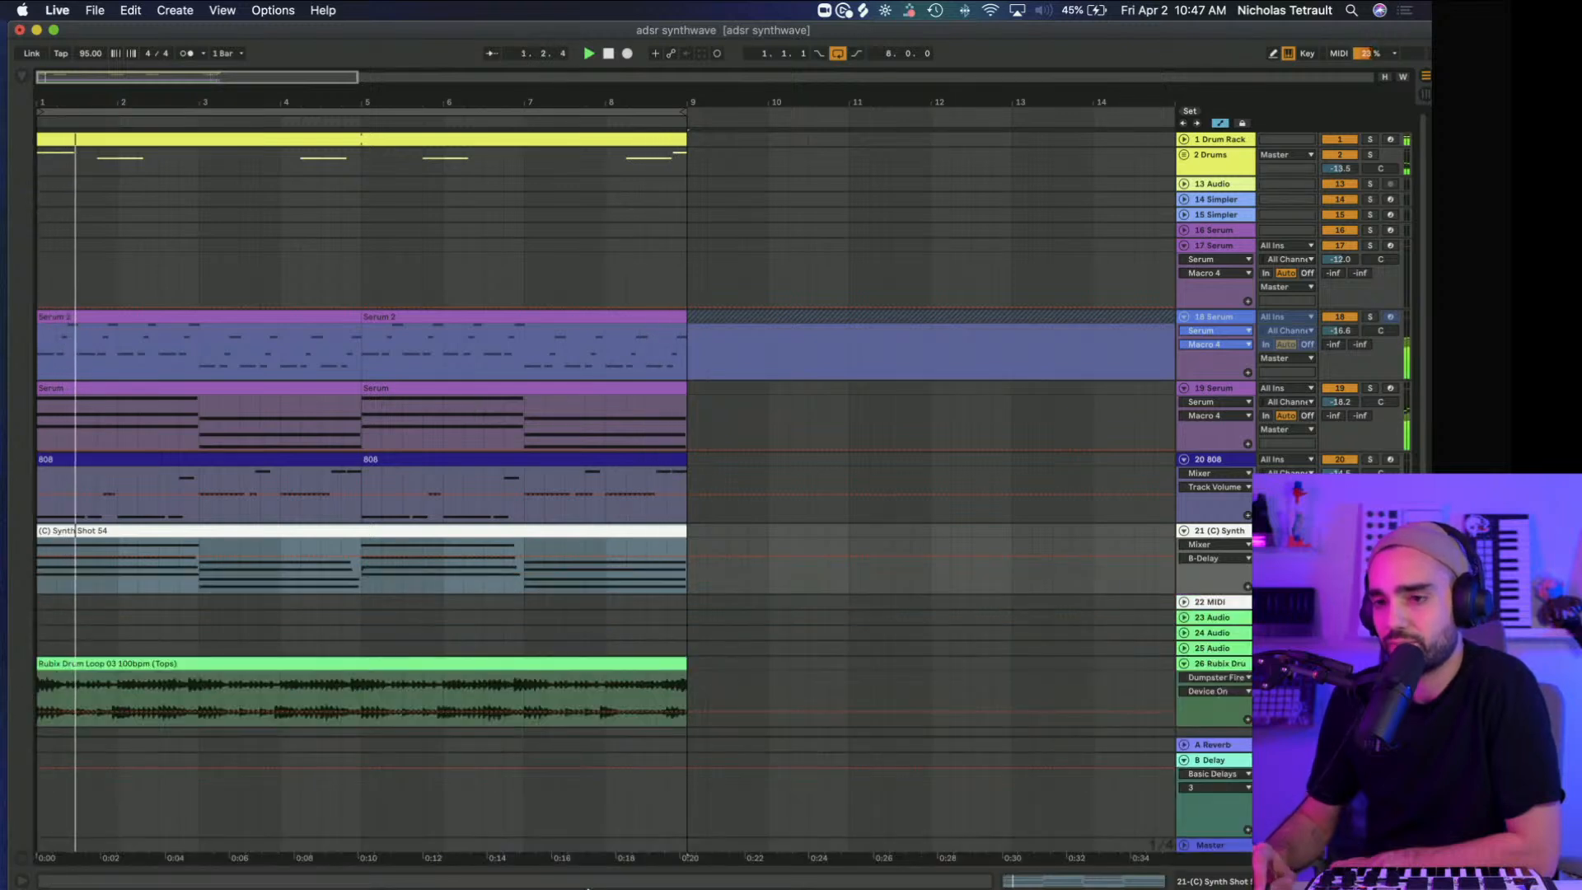
pyautogui.moveTo(198, 104); pyautogui.dragTo(67, 117)
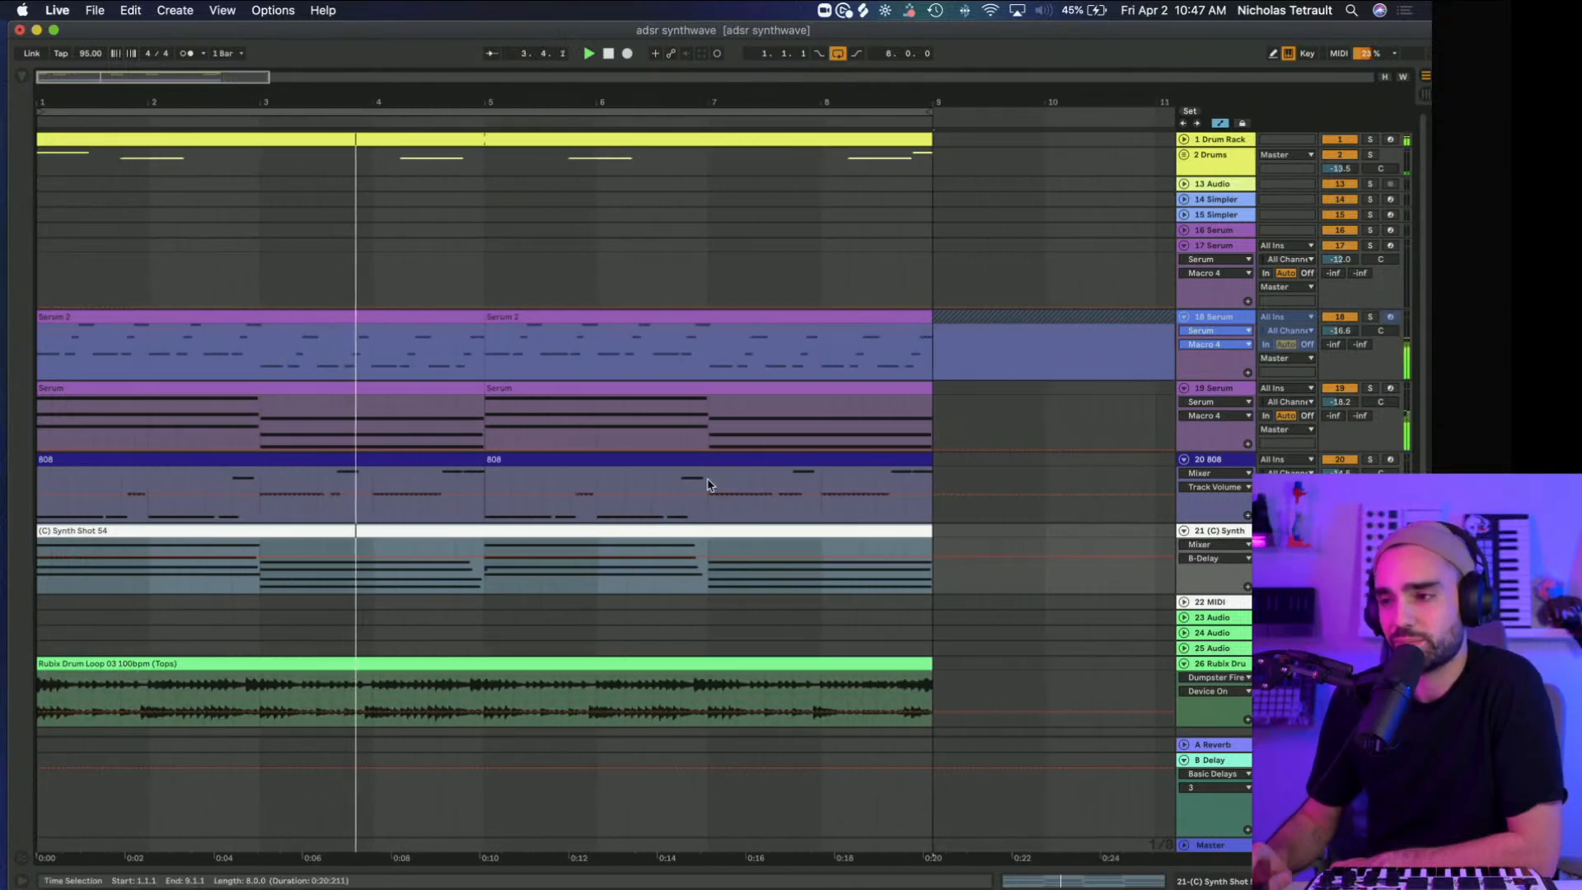
pyautogui.moveTo(571, 108); pyautogui.dragTo(378, 91)
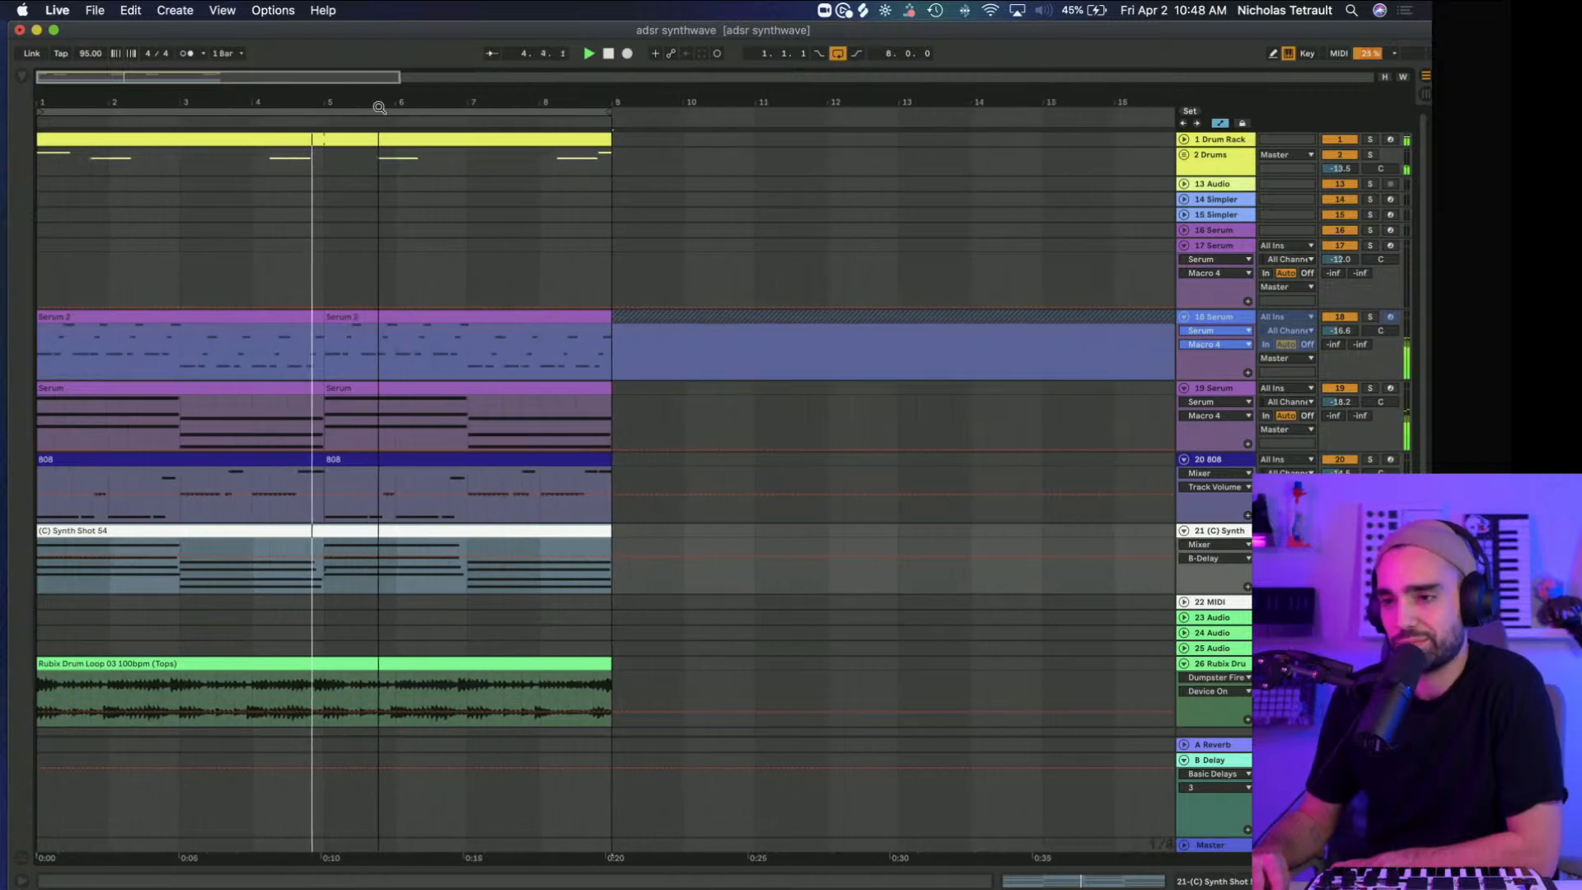
pyautogui.click(1184, 139)
pyautogui.scroll(-3, 865, 317)
pyautogui.hscroll(1, 865, 317)
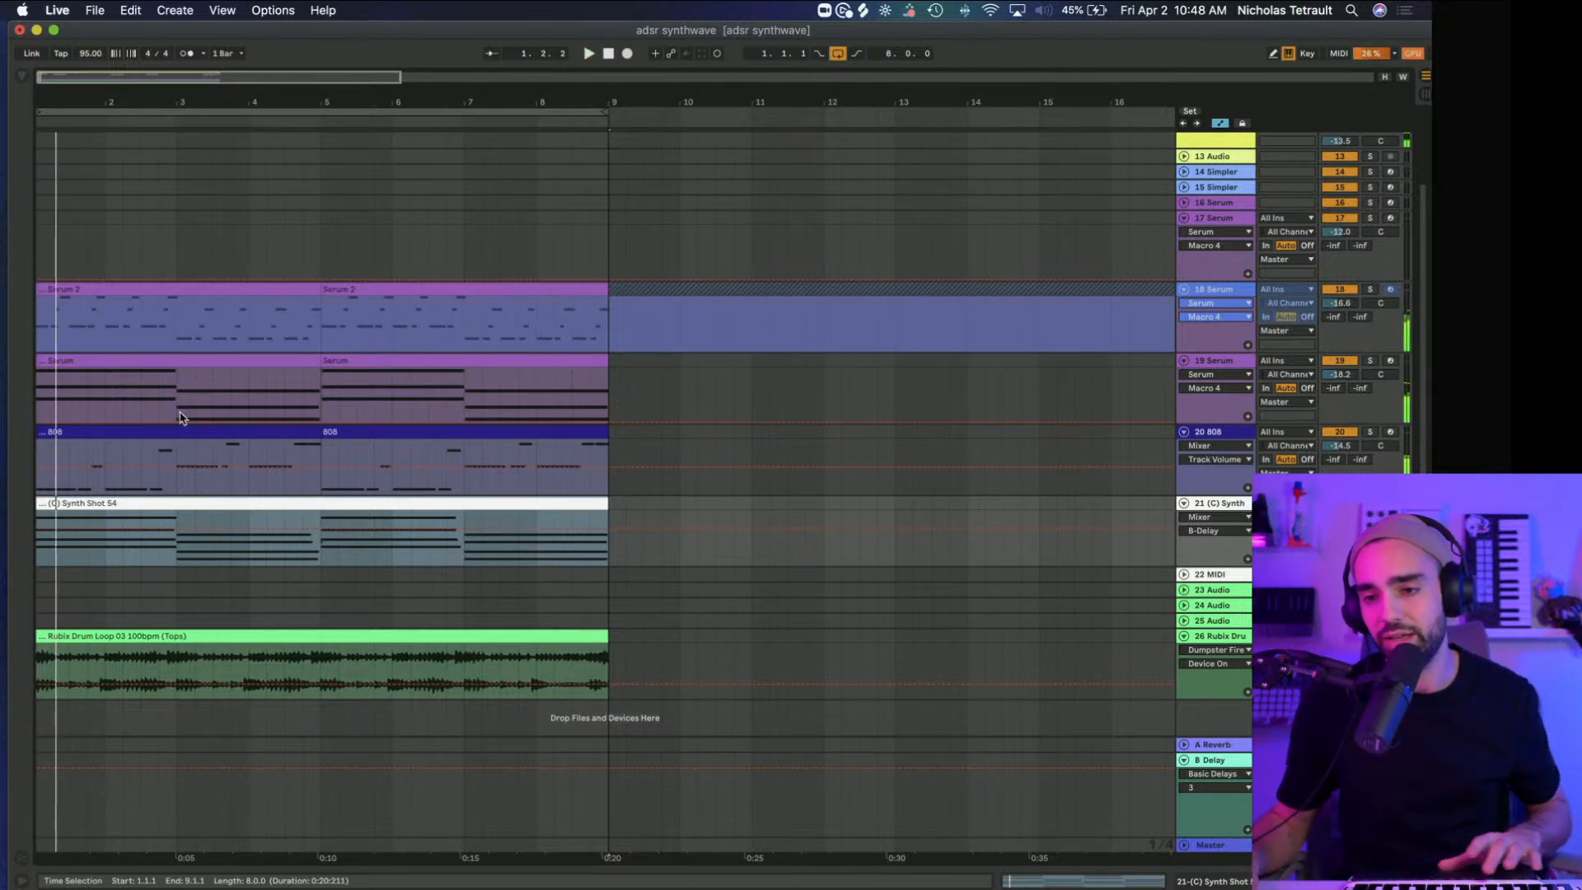
pyautogui.scroll(2, 326, 326)
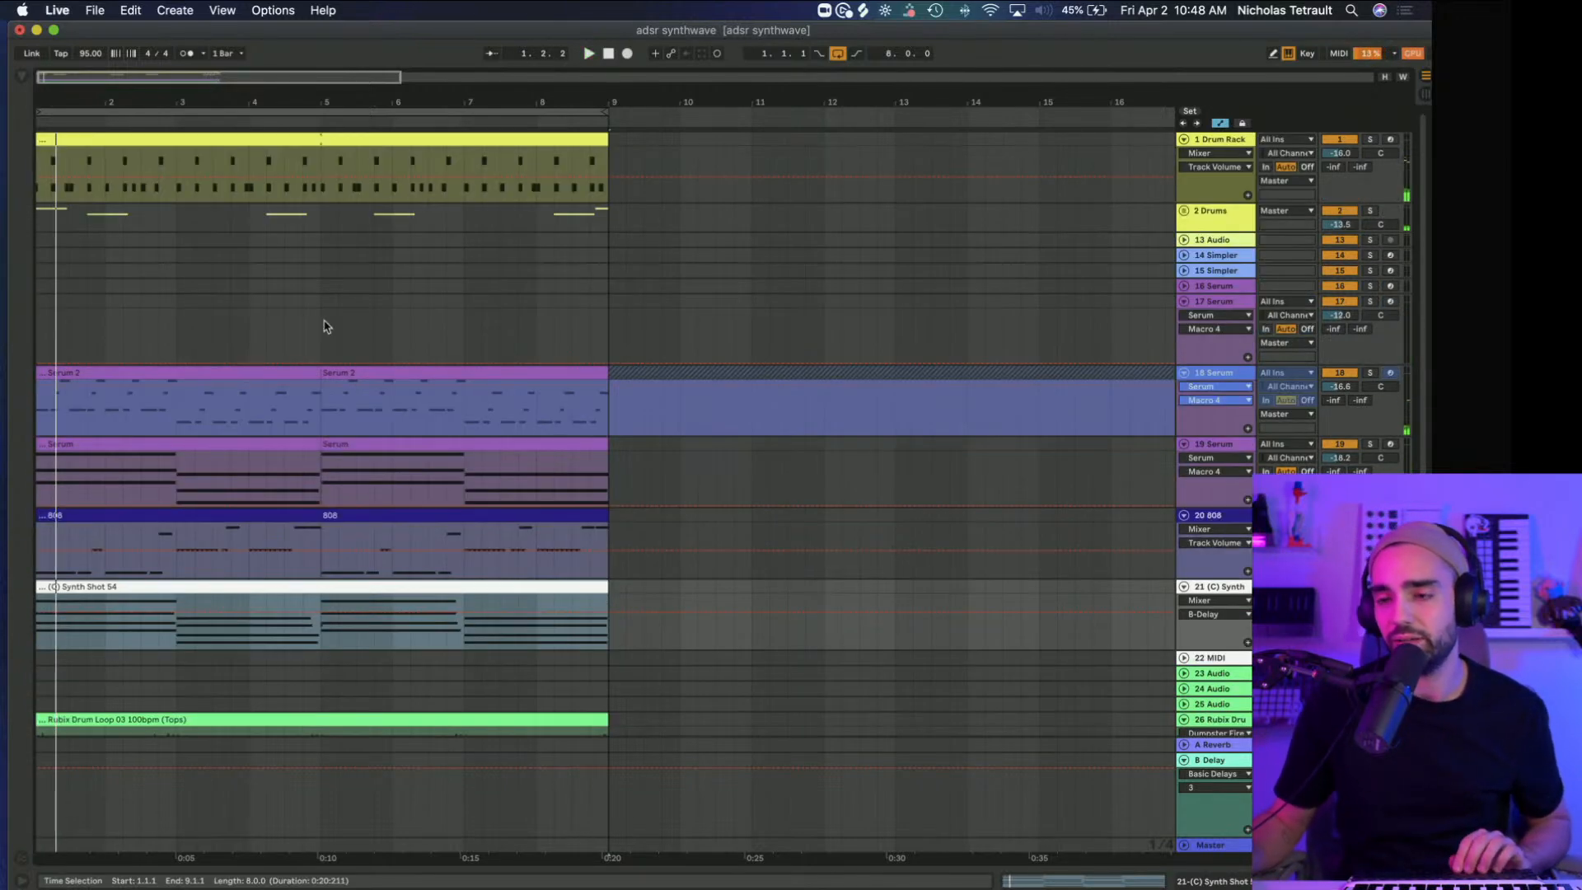
# Step: Paste the opening eight-bar section across all tracks at bar 17, filling bars 17 to 25
pyautogui.click(248, 108)
pyautogui.moveTo(249, 107); pyautogui.dragTo(831, 118)
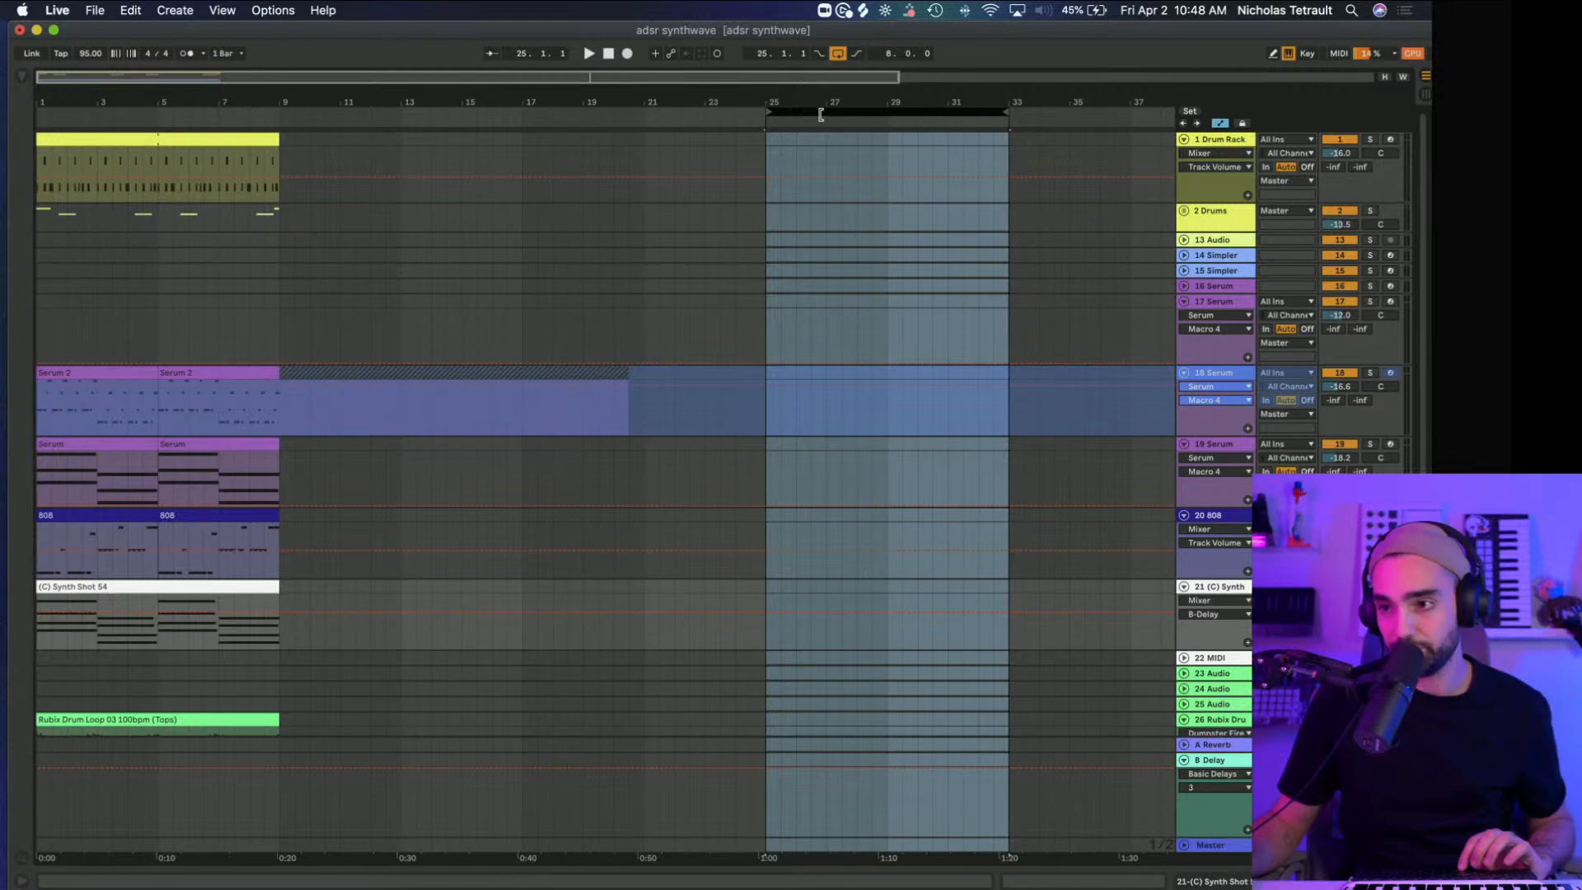
pyautogui.moveTo(819, 114); pyautogui.dragTo(586, 124)
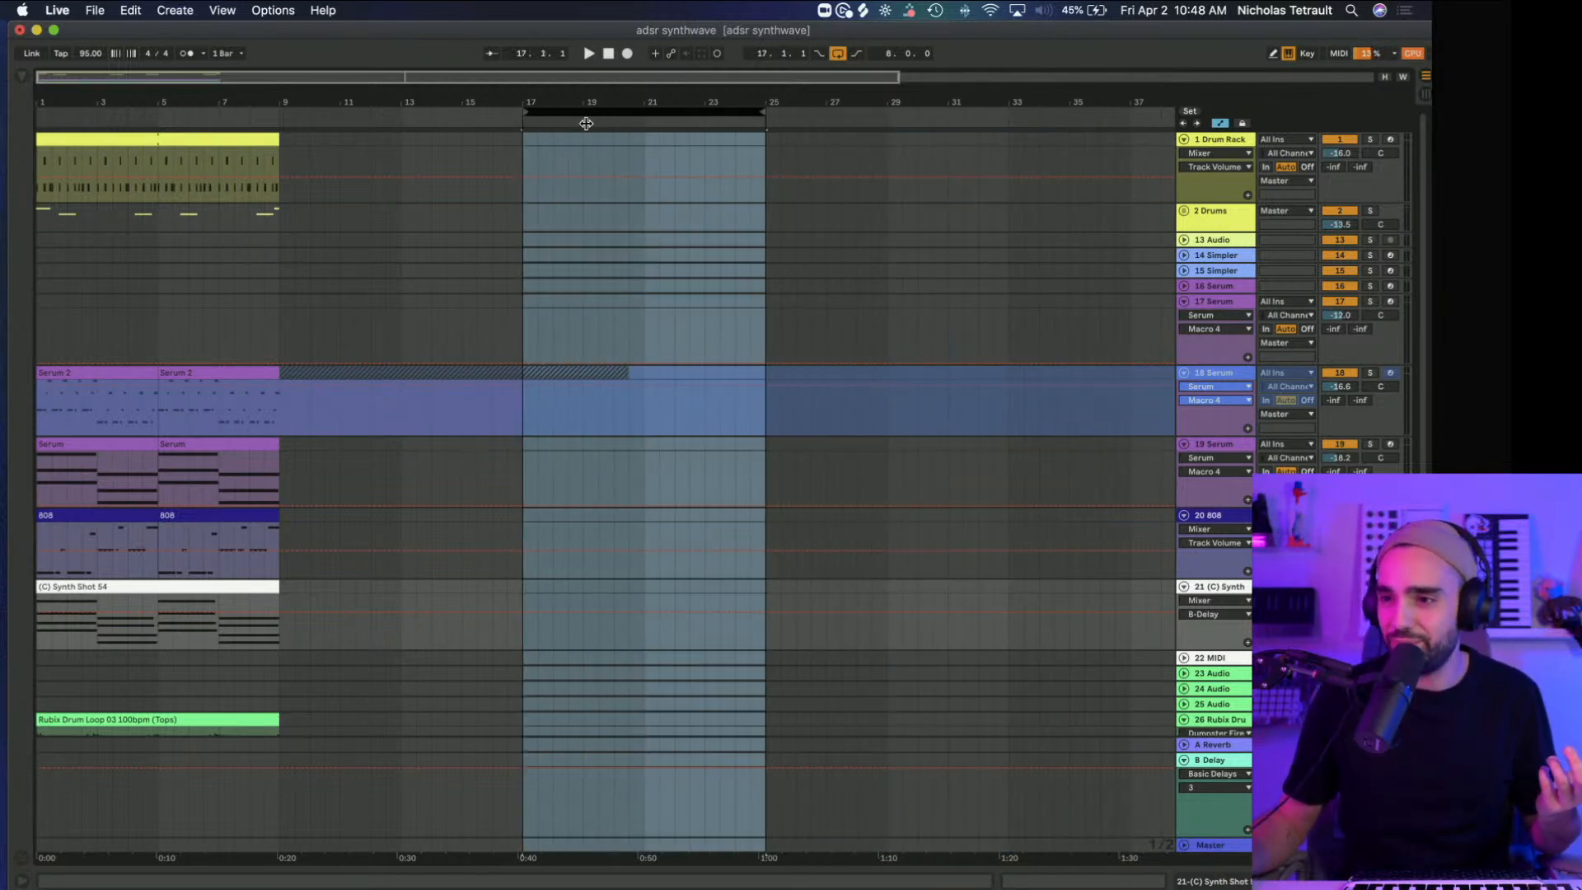
pyautogui.press('super+v')
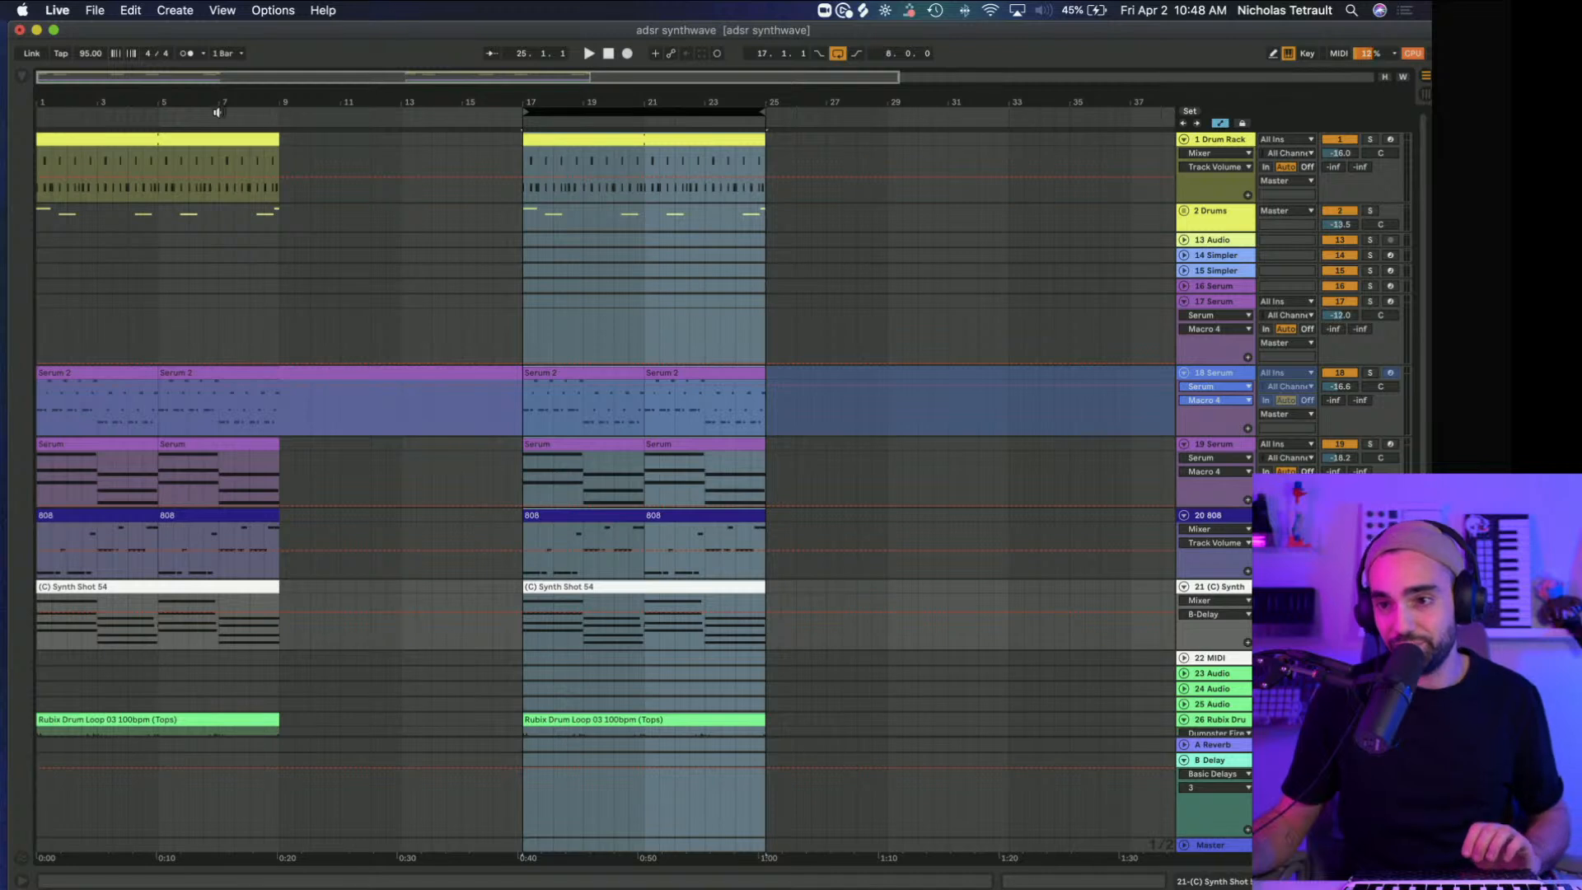
# Step: Audition the section pasted at bar 17, and play the arrangement from the beginning for comparison
pyautogui.moveTo(586, 103); pyautogui.dragTo(746, 156)
pyautogui.press('space')
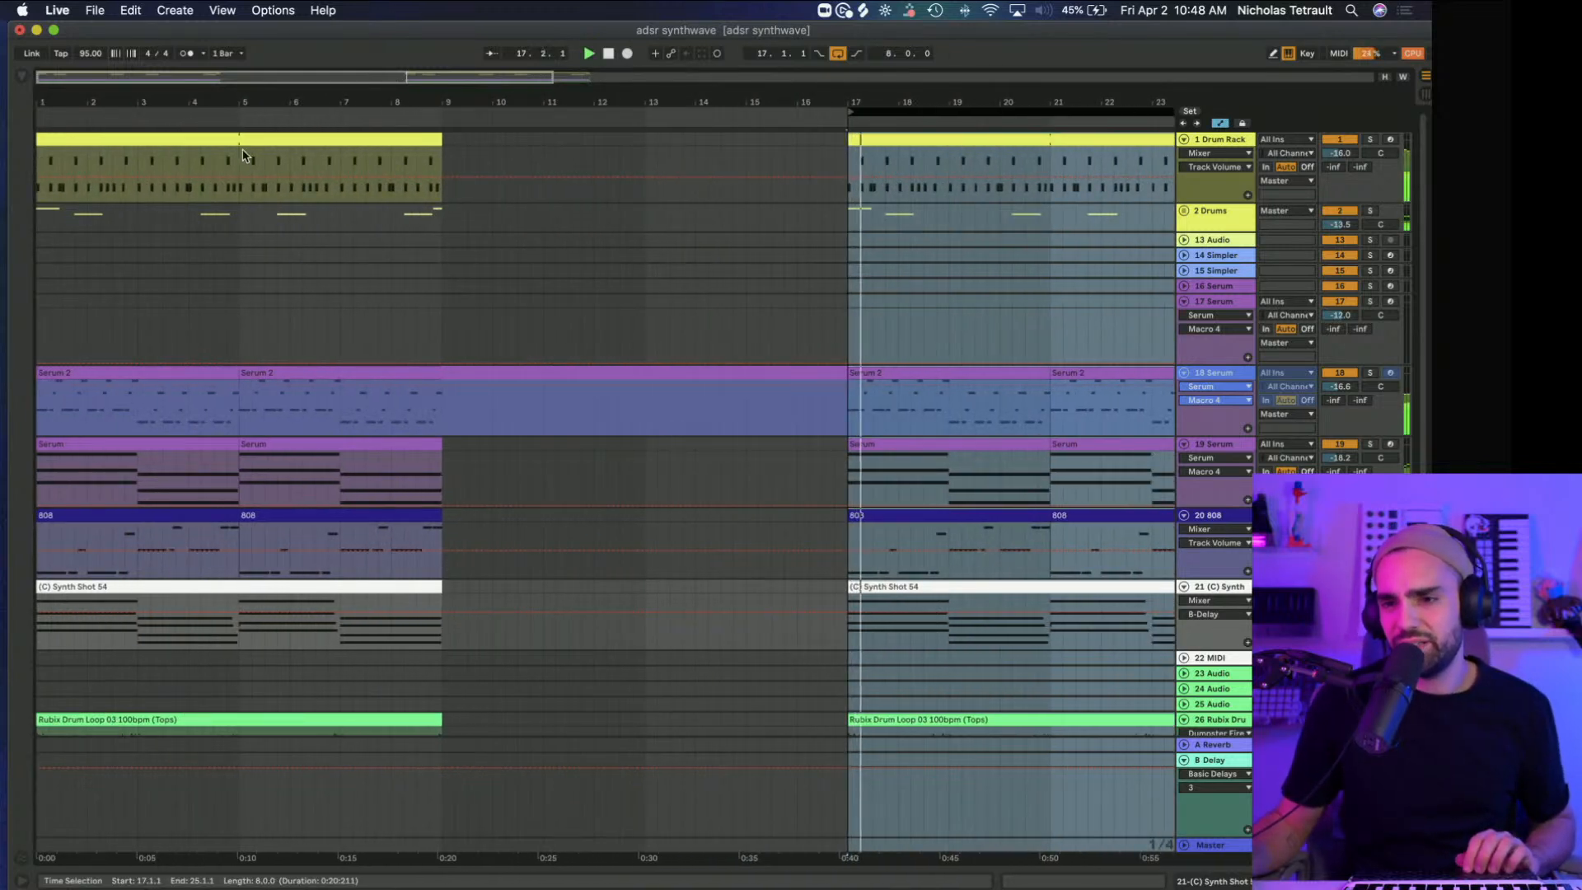
pyautogui.doubleClick(609, 53)
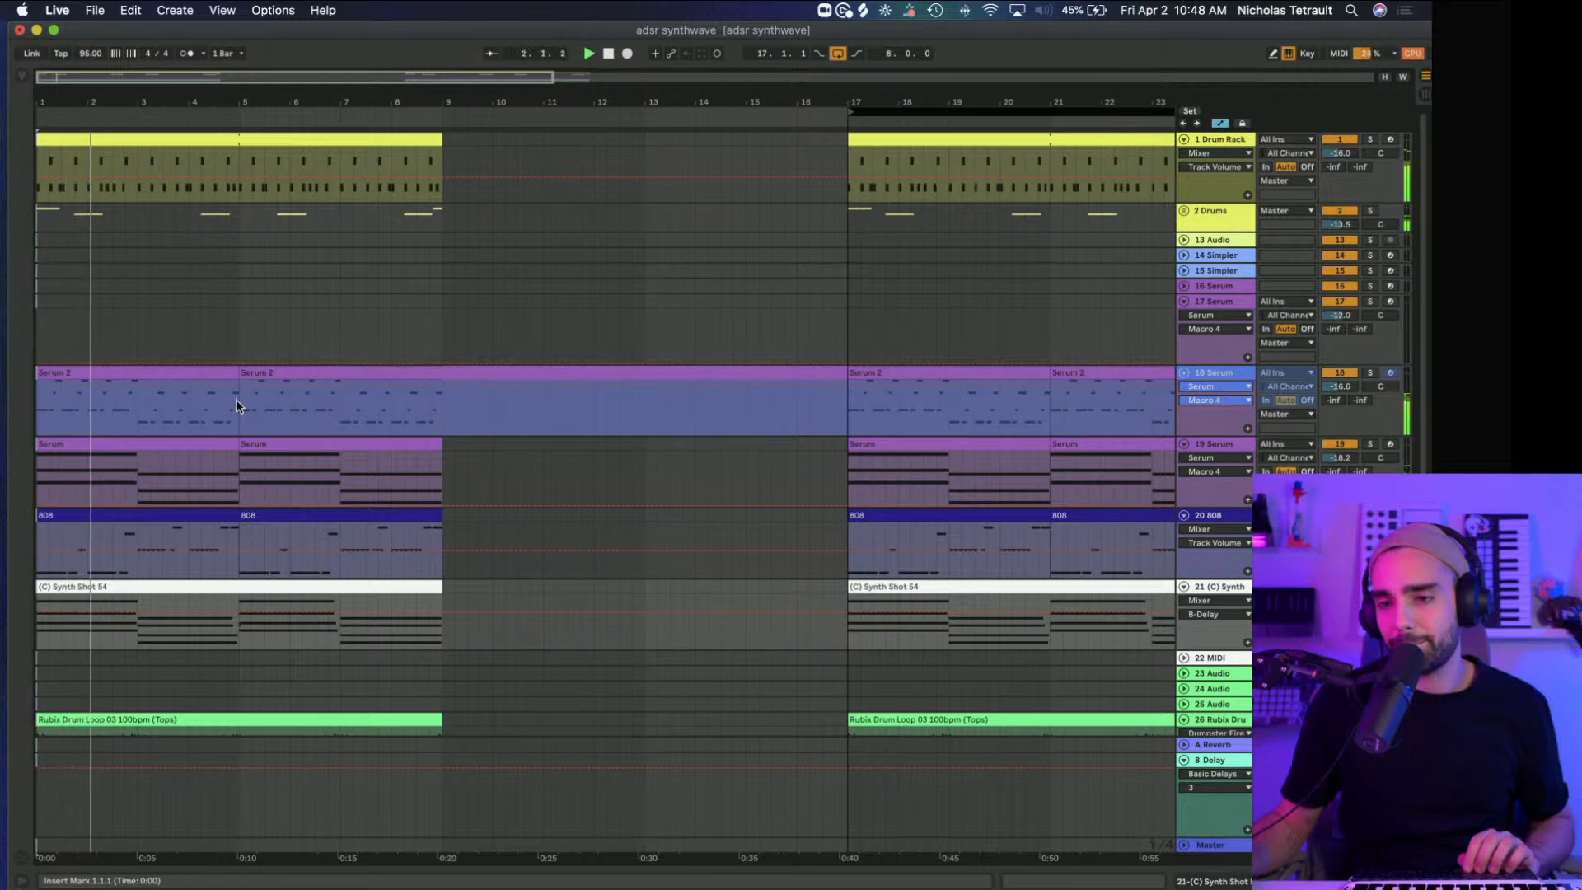
pyautogui.press('space')
# Step: Delete both 808 clips from the opening eight bars
pyautogui.click(175, 719)
pyautogui.scroll(-2, 178, 722)
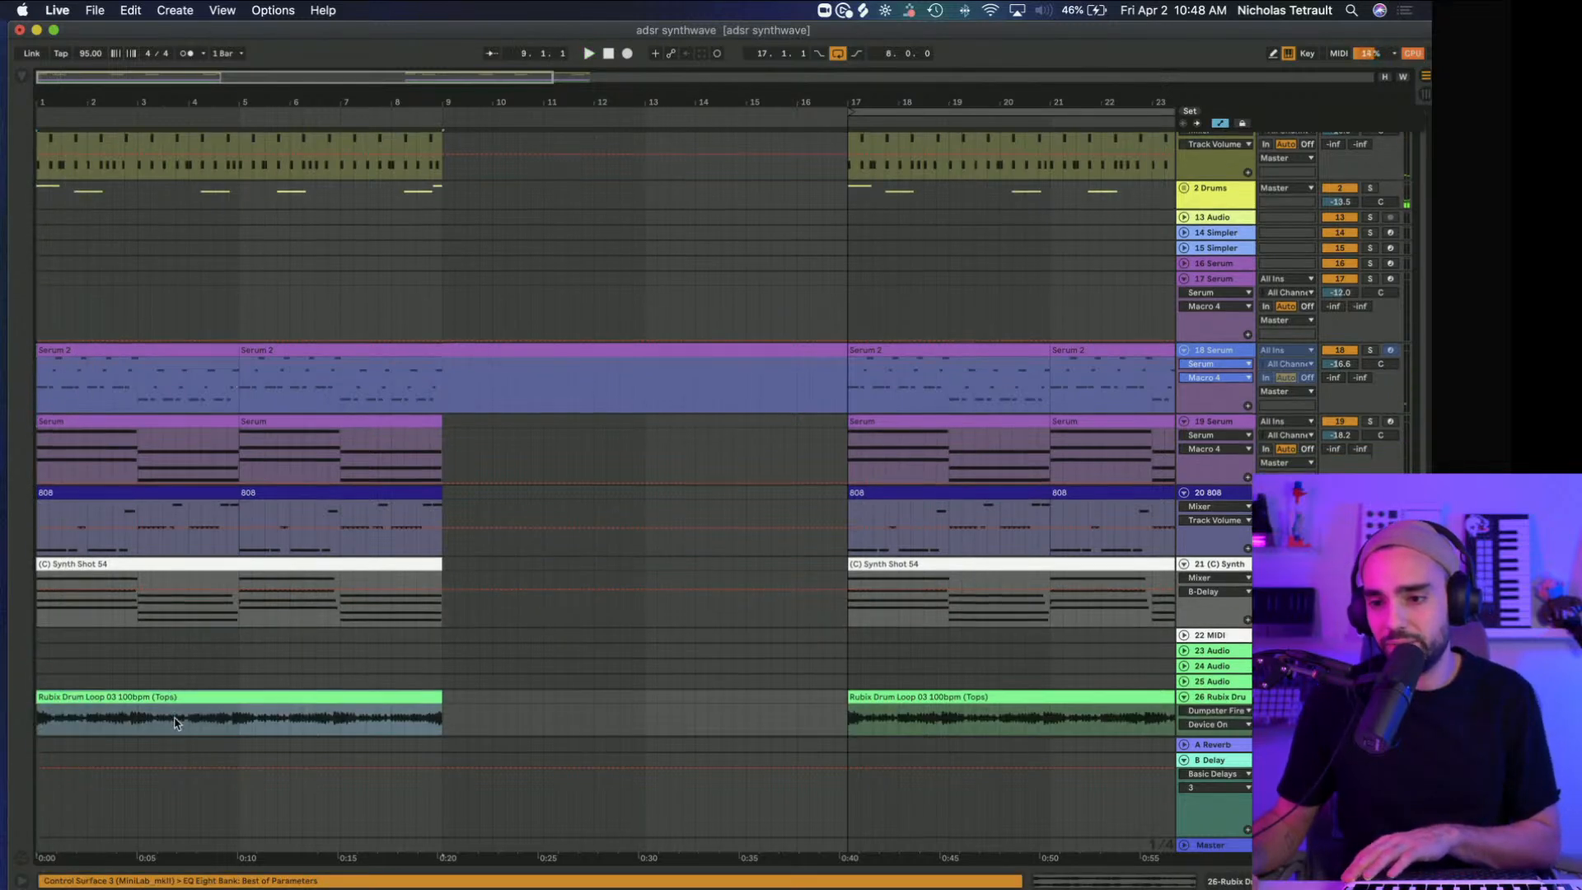
pyautogui.scroll(2, 151, 579)
pyautogui.click(156, 515)
pyautogui.press('Delete')
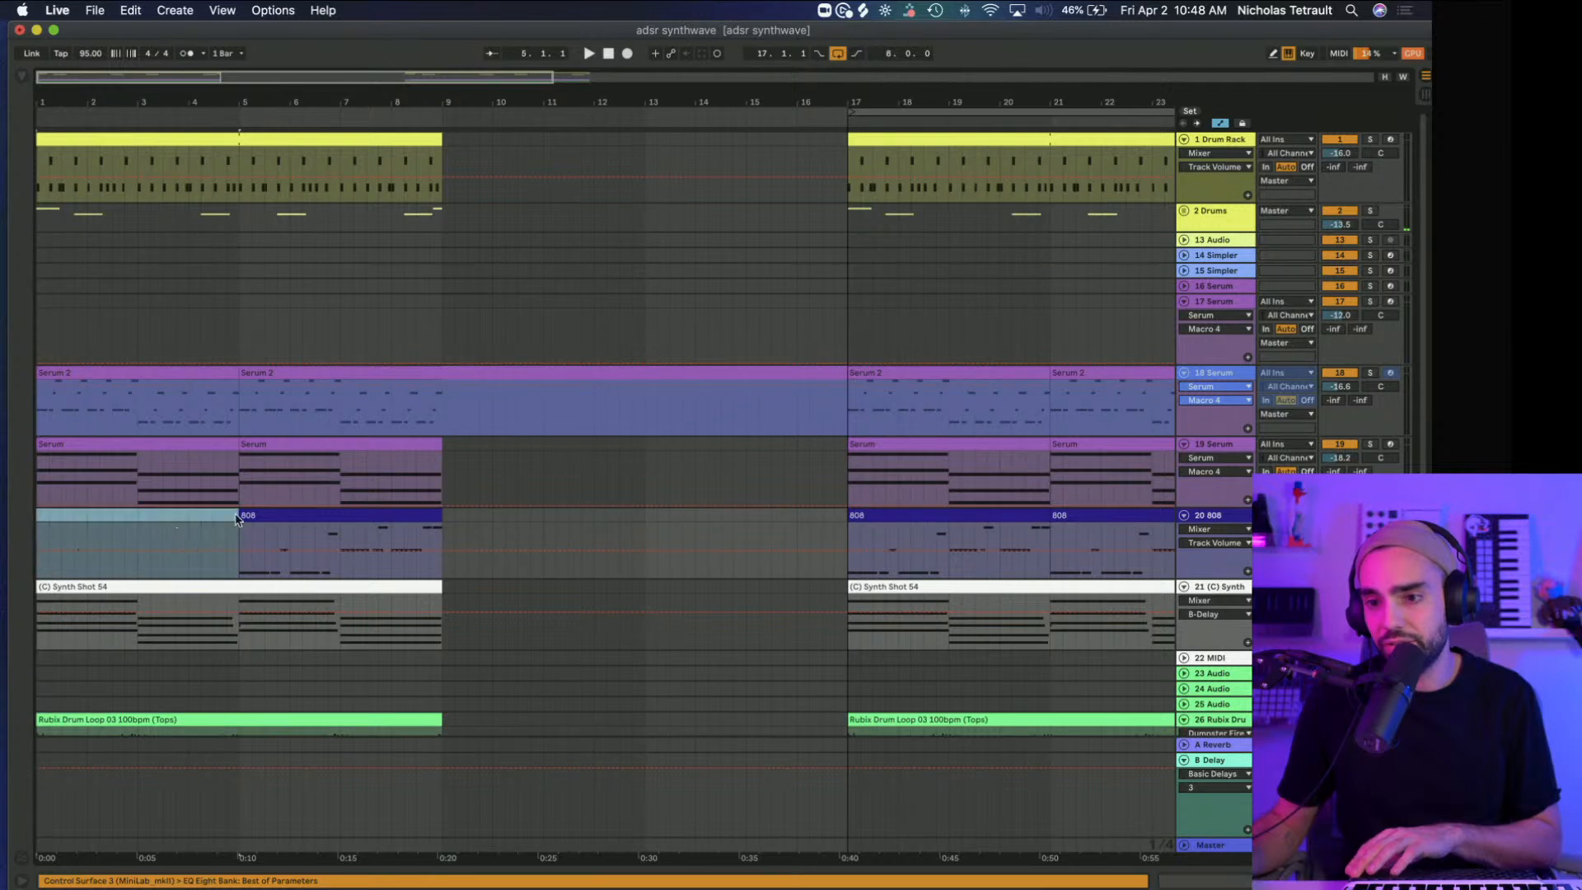
pyautogui.click(254, 516)
pyautogui.press('Delete')
# Step: Delete both clips on the 19 Serum track from the opening eight bars
pyautogui.scroll(-1, 253, 494)
pyautogui.click(254, 431)
pyautogui.press('Delete')
pyautogui.click(179, 428)
pyautogui.press('Delete')
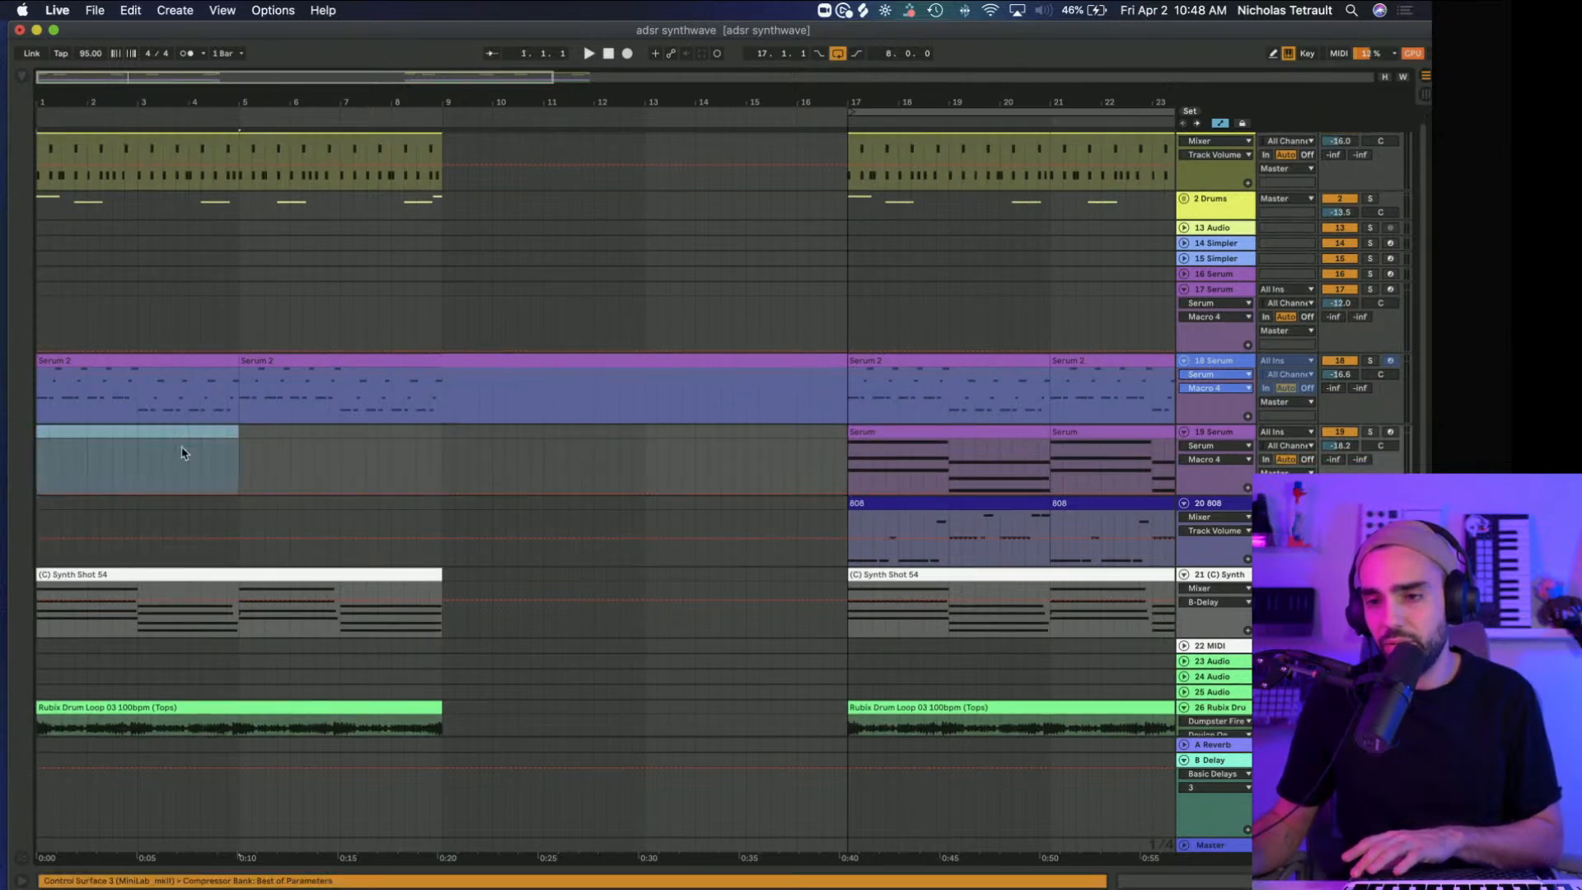
# Step: Delete both Serum 2 clips on track 18 from the opening eight bars
pyautogui.scroll(1, 188, 405)
pyautogui.click(169, 371)
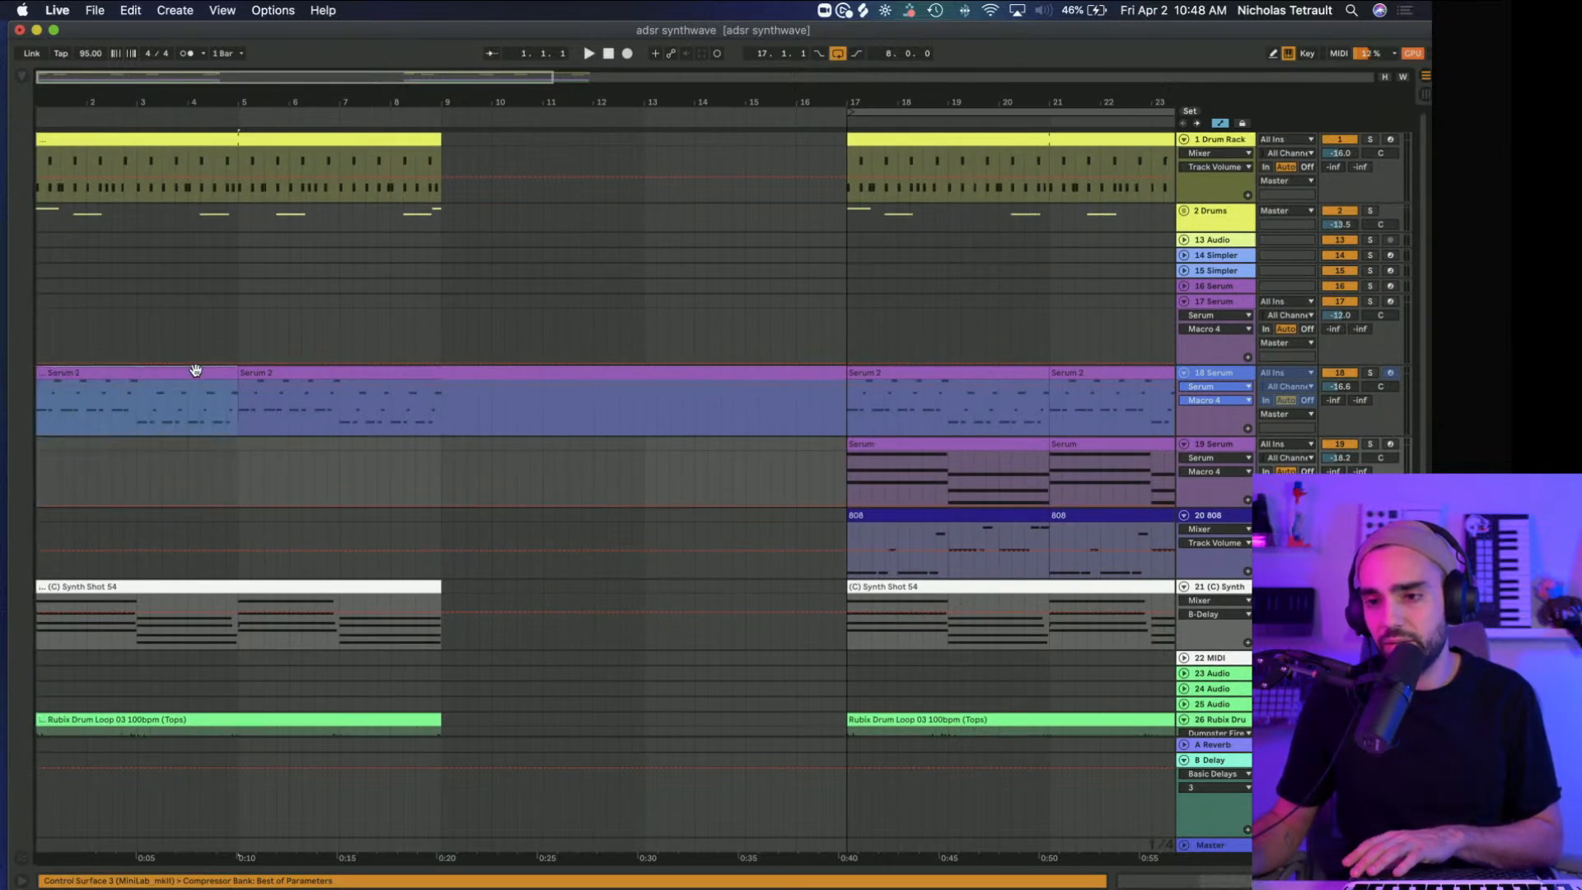
pyautogui.press('Delete')
pyautogui.click(302, 375)
pyautogui.press('Delete')
pyautogui.scroll(-1, 305, 381)
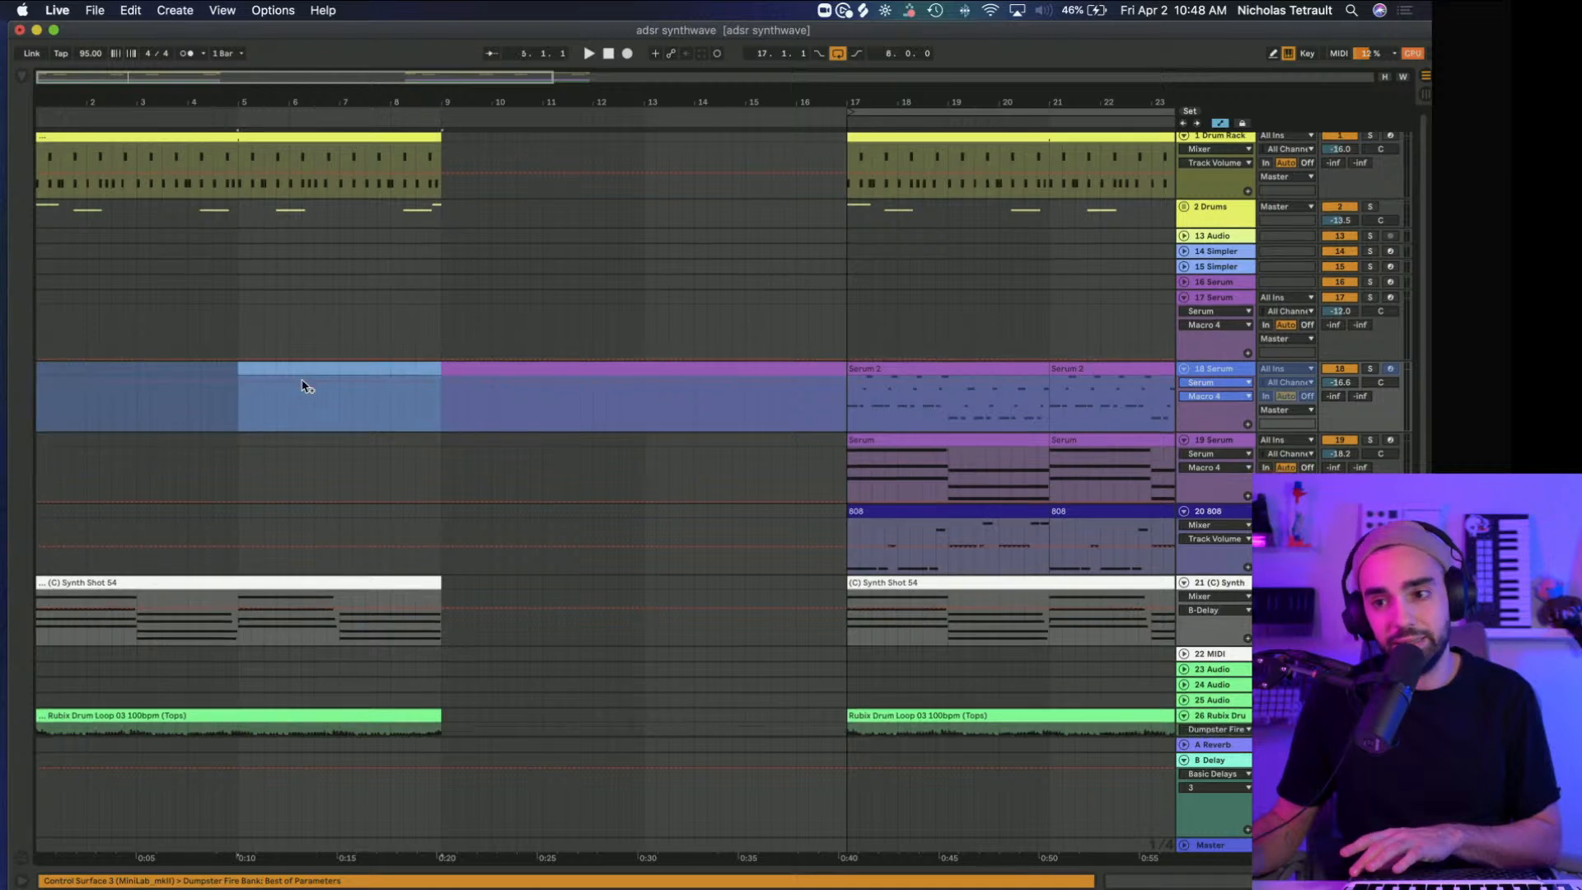
# Step: Play the stripped-down intro from bar 1 and delete the Drum Rack clip from its eight bars
pyautogui.click(608, 54)
pyautogui.press('space')
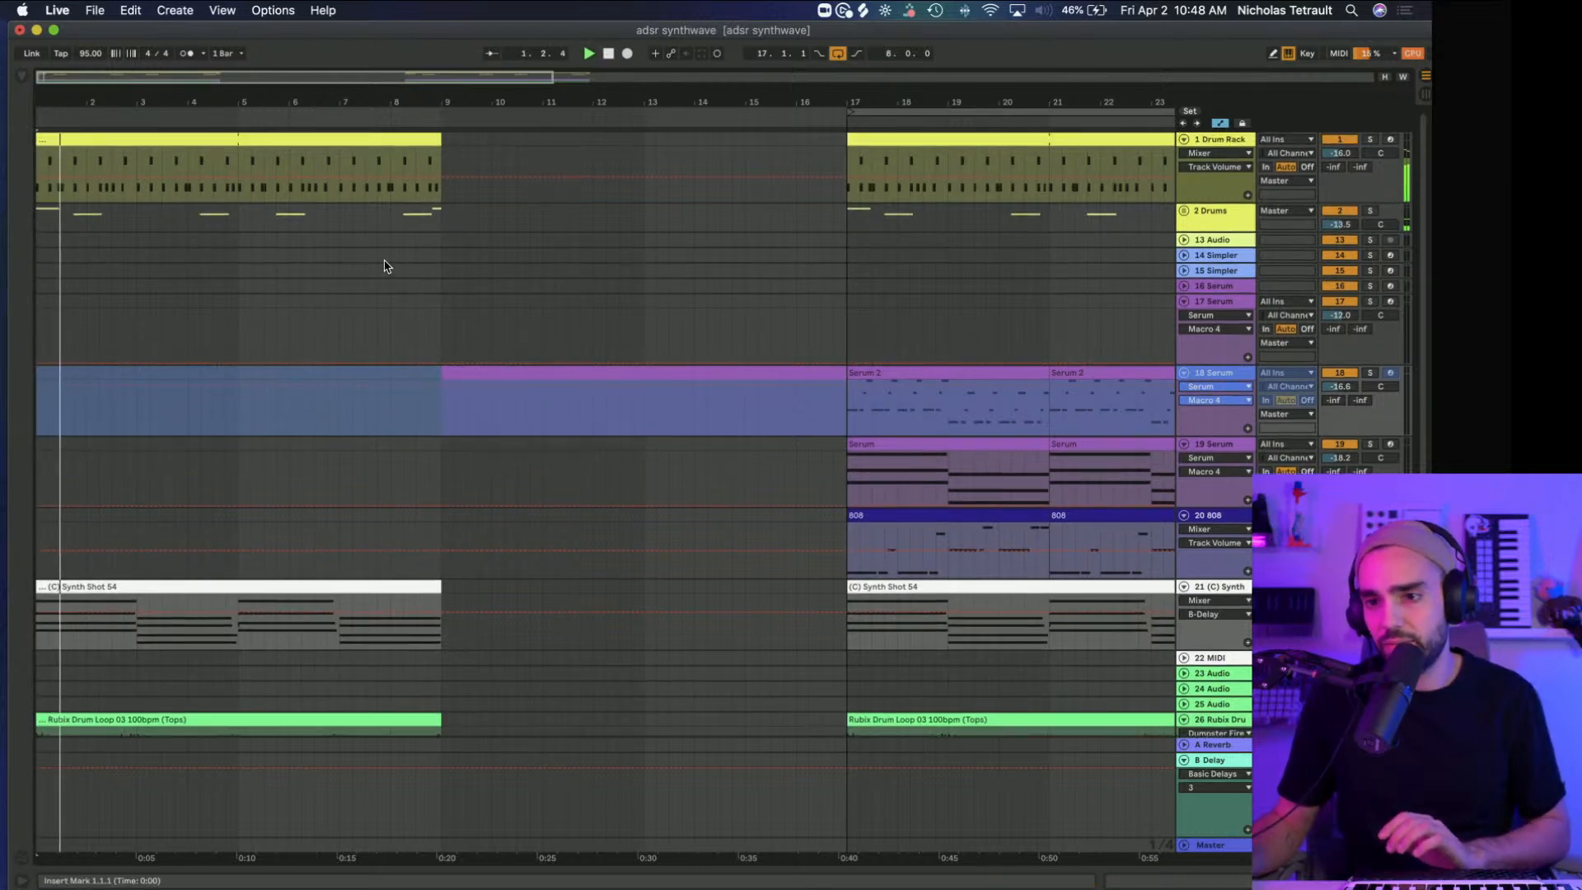
pyautogui.click(275, 146)
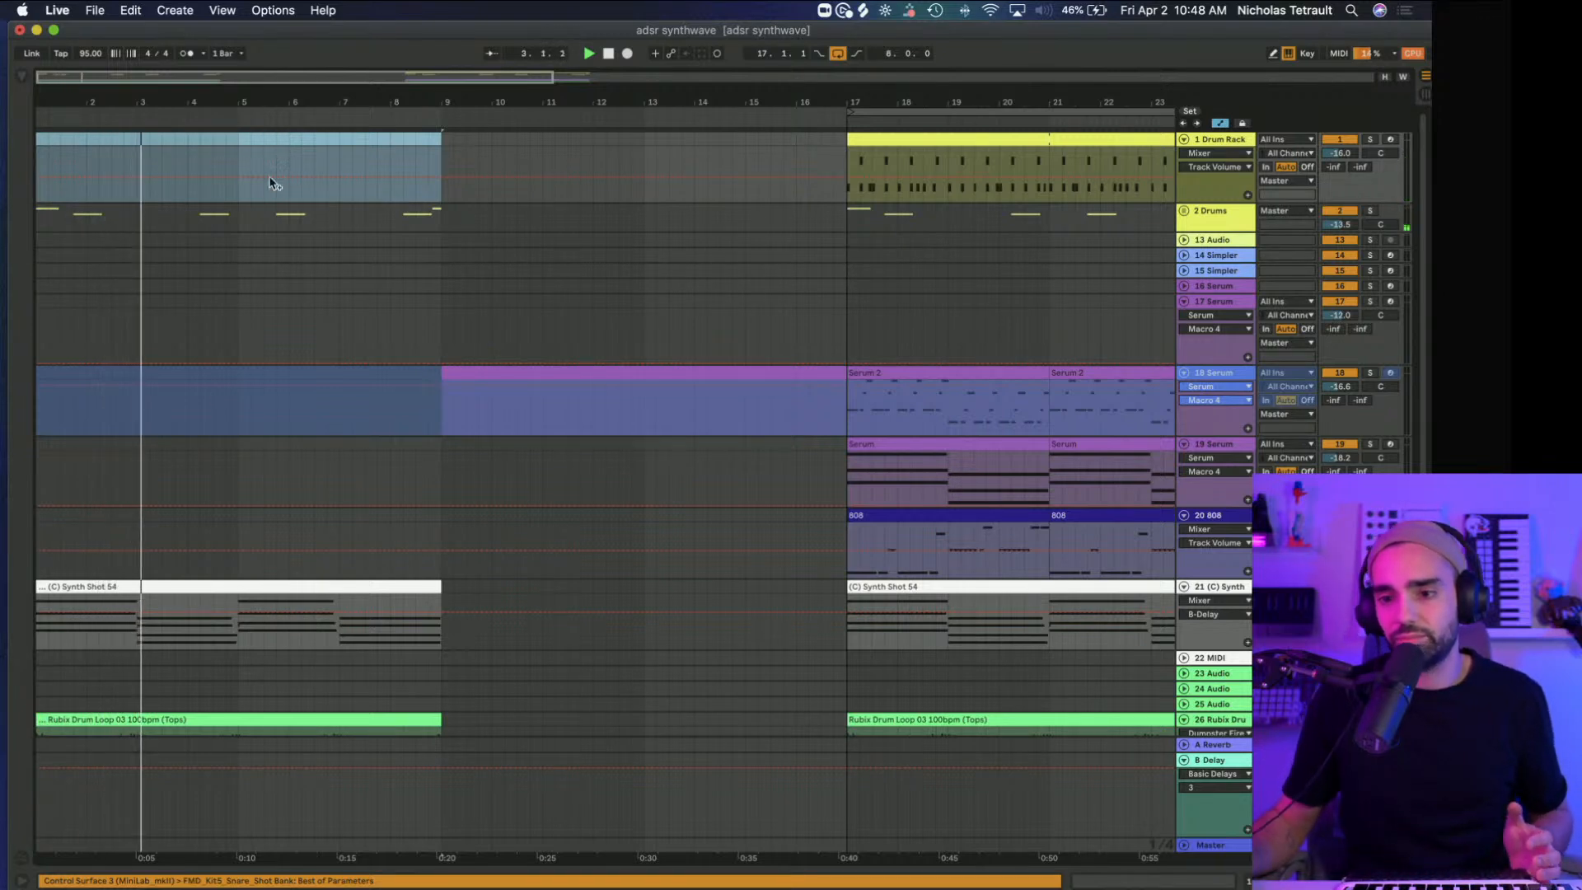
pyautogui.scroll(-3, 261, 236)
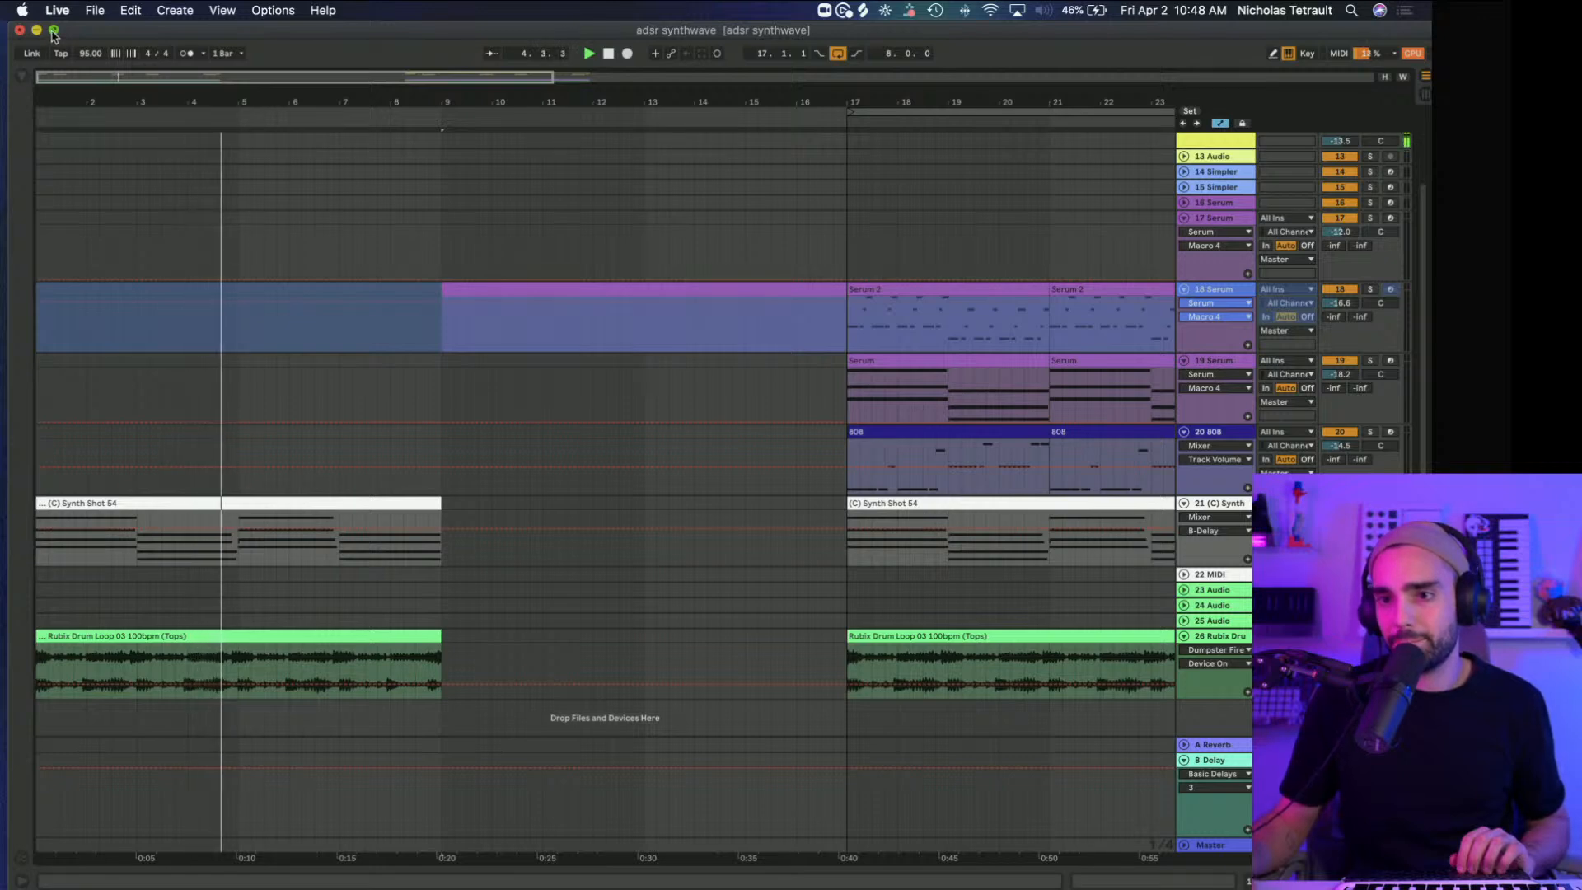
# Step: Switch to full screen, show the browser and add an Auto Filter from EQ & Filters to the (C) Synth Shot track
pyautogui.press('ctrl+super+f')
pyautogui.click(14, 41)
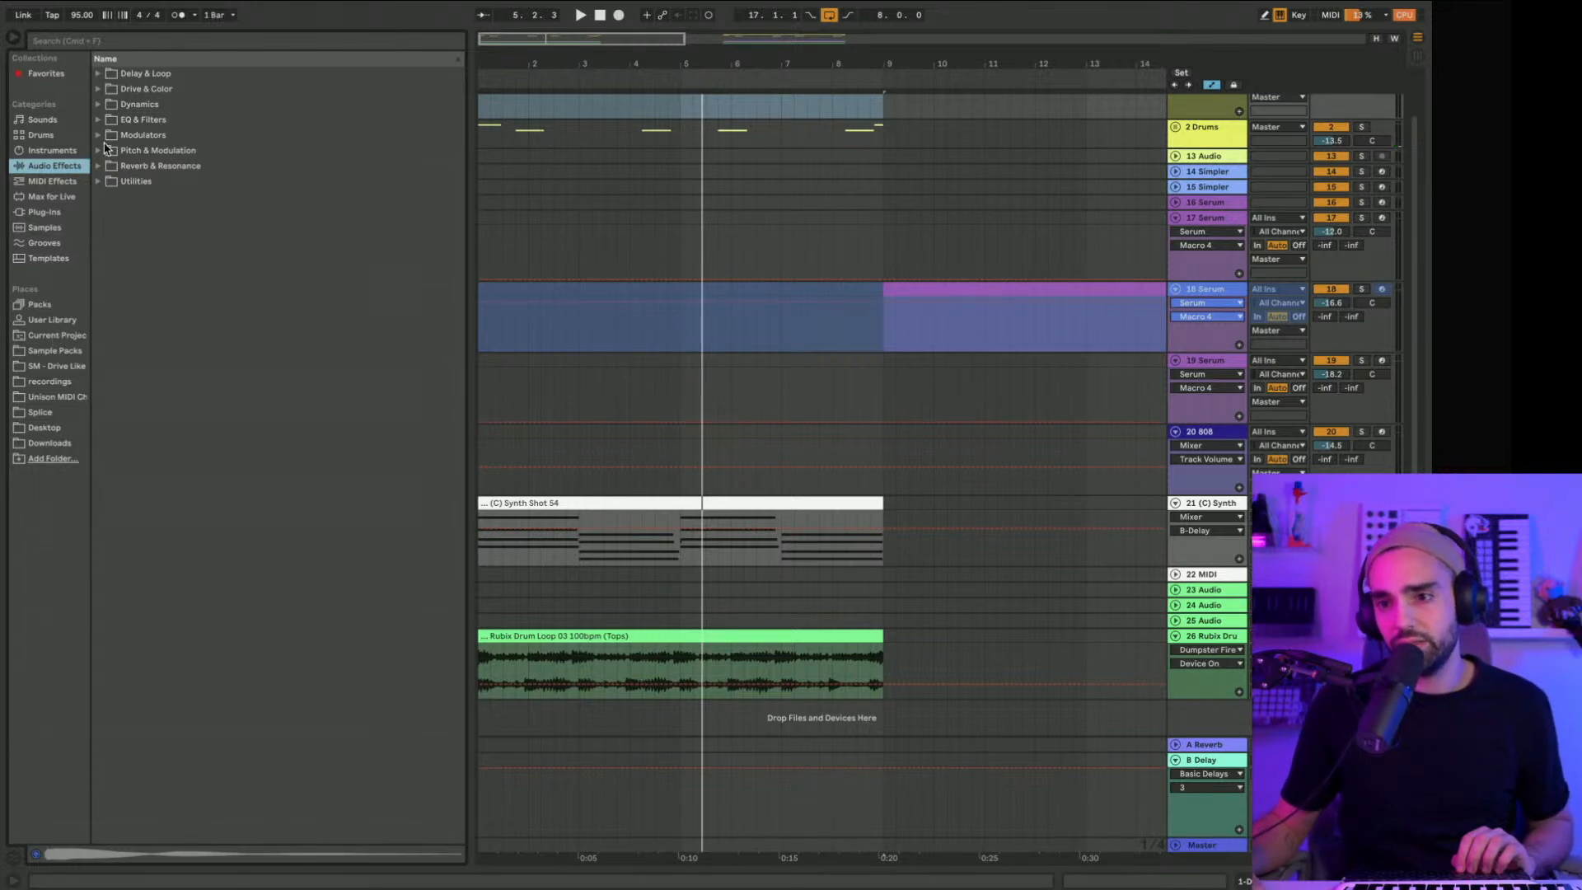
pyautogui.click(98, 125)
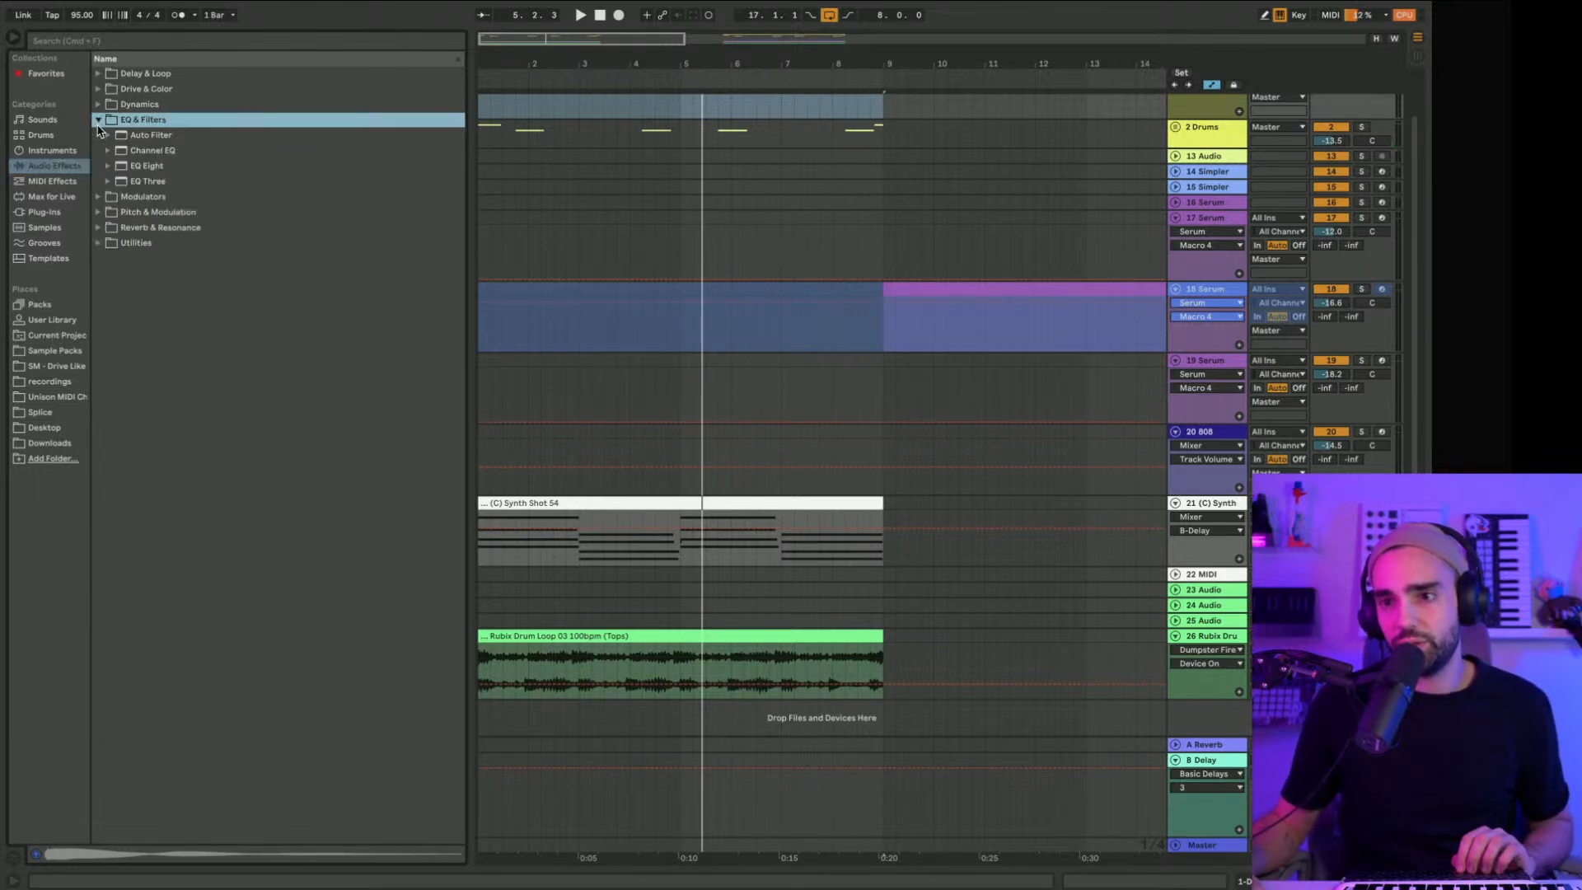
pyautogui.moveTo(144, 134); pyautogui.dragTo(653, 555)
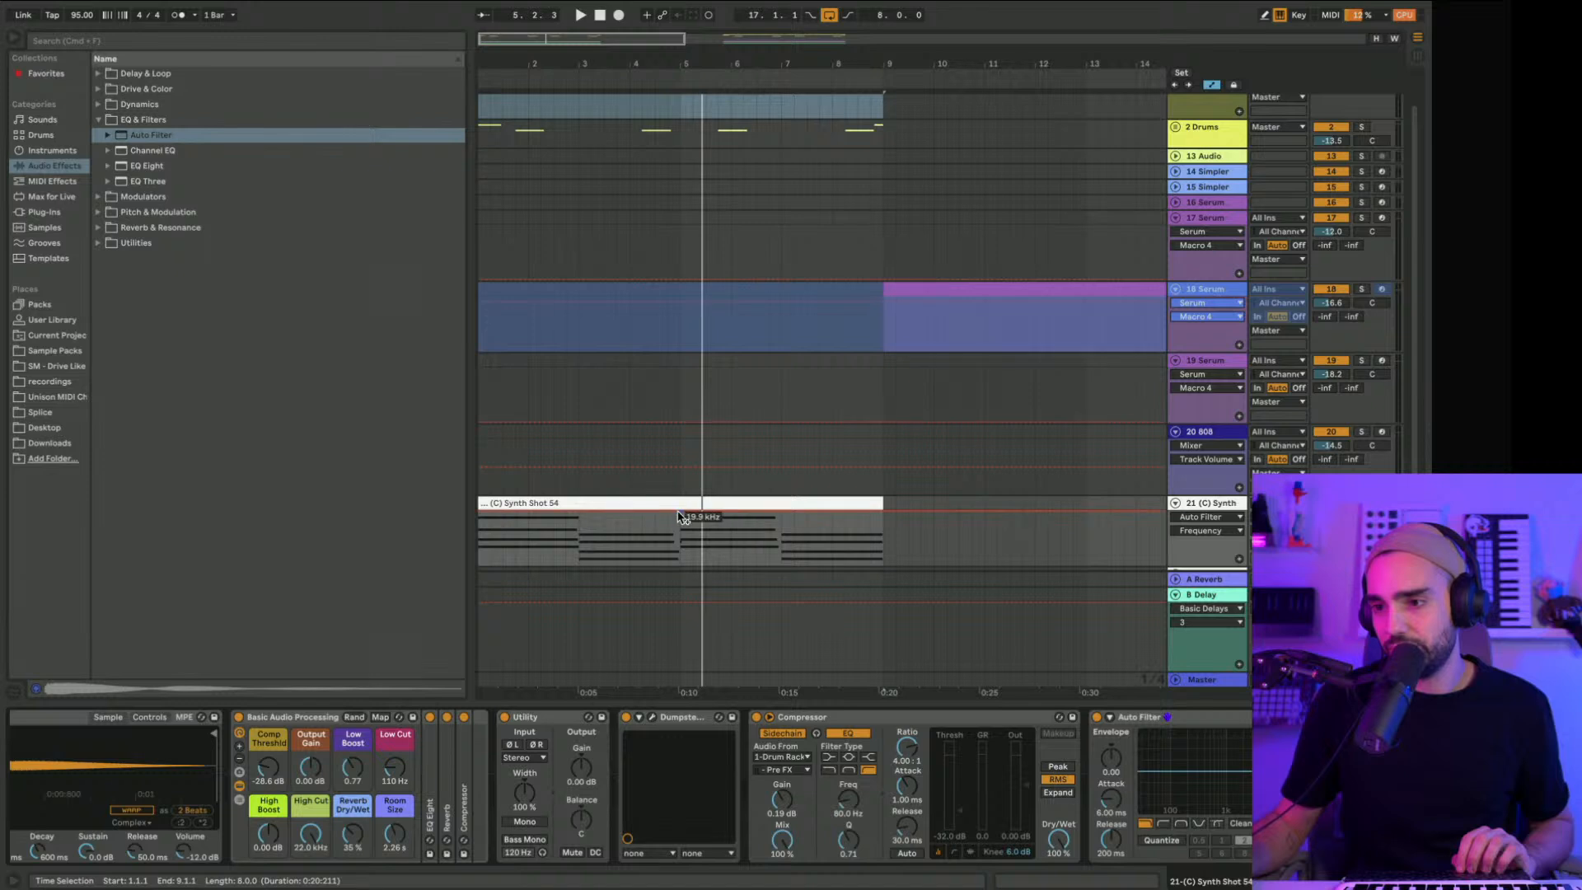
# Step: Automate the synth's Auto Filter frequency to rise from 53.0 Hz at bar 1 to nearly fully open at bar 5, and play it back
pyautogui.press('space')
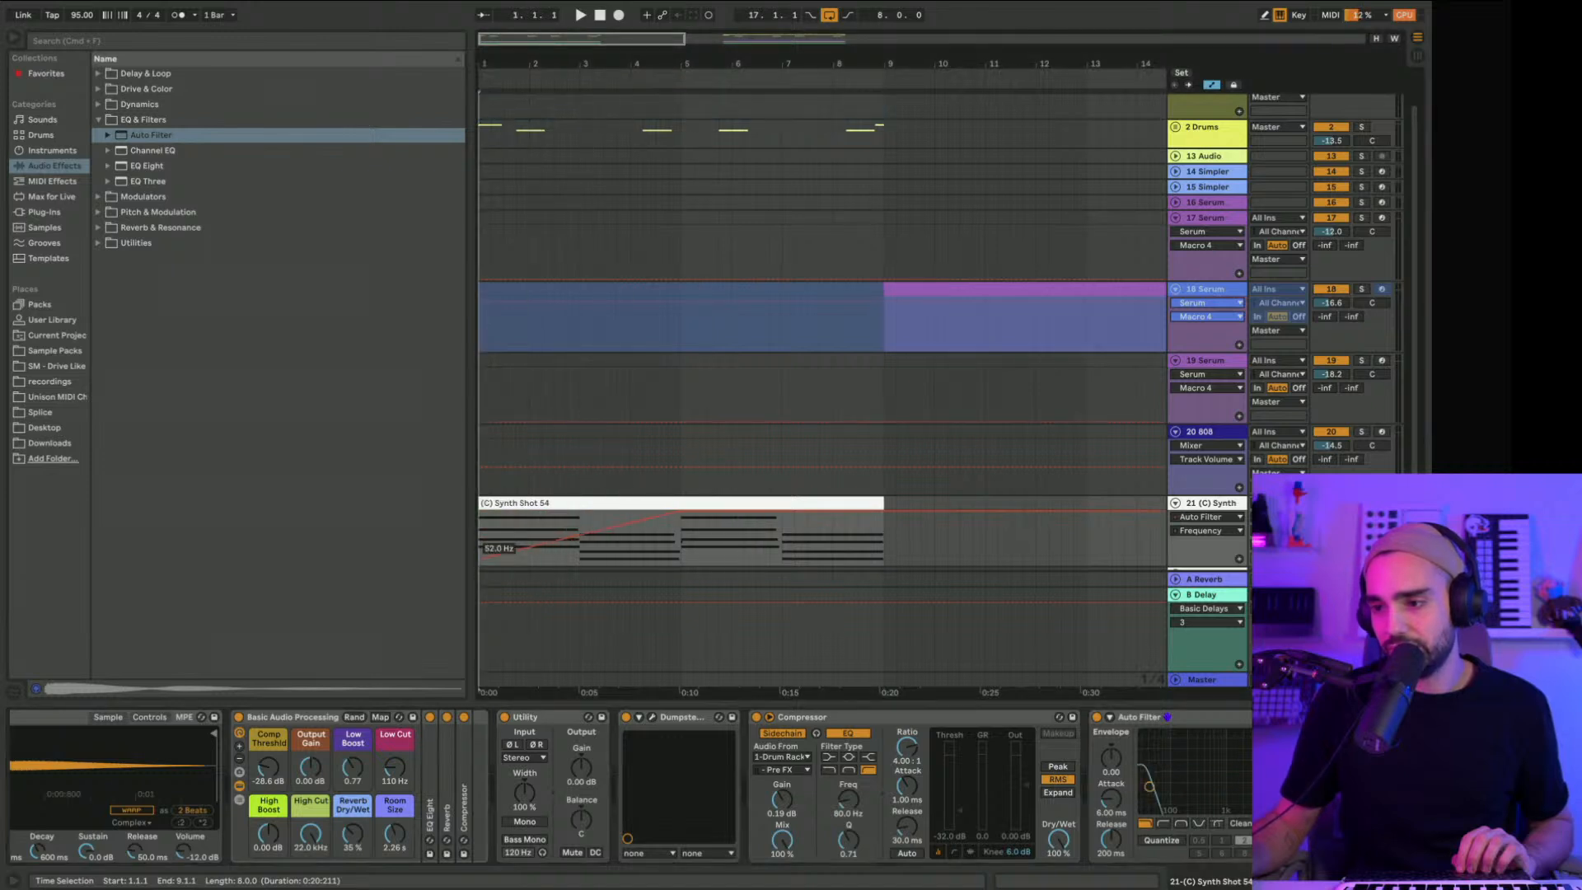
pyautogui.press('space')
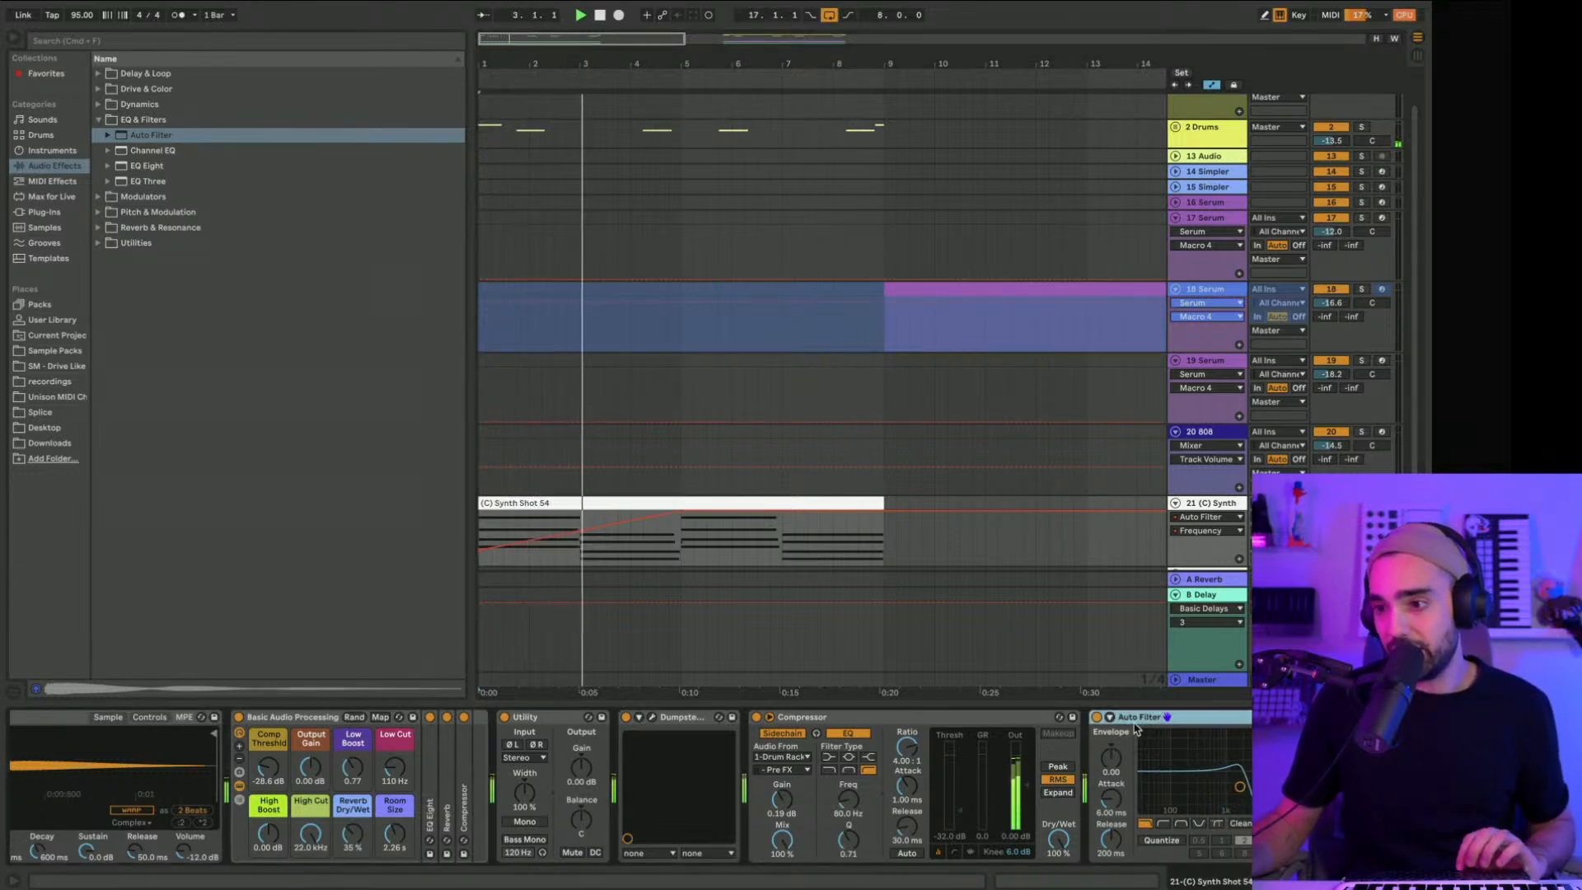
# Step: Switch off the Auto Filter on the synth track and select the Synth Shot 54 clip
pyautogui.click(1096, 718)
pyautogui.click(675, 503)
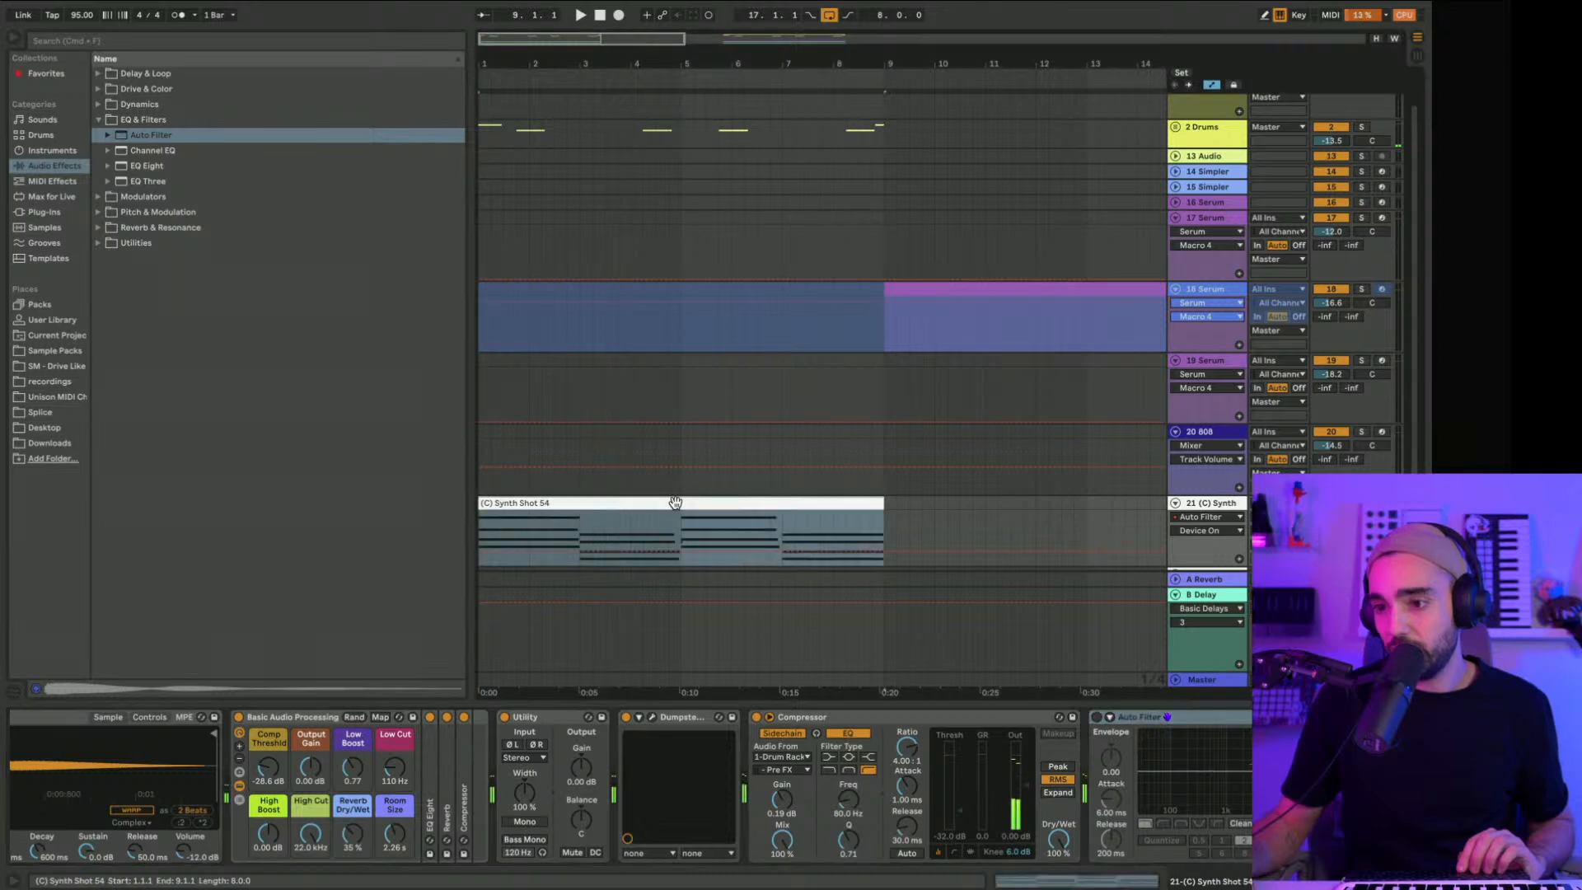
# Step: Show the devices of the Rubix Drum Loop track, play the eight-bar intro from bar 1 and hide the browser
pyautogui.click(1137, 721)
pyautogui.scroll(-4, 1162, 458)
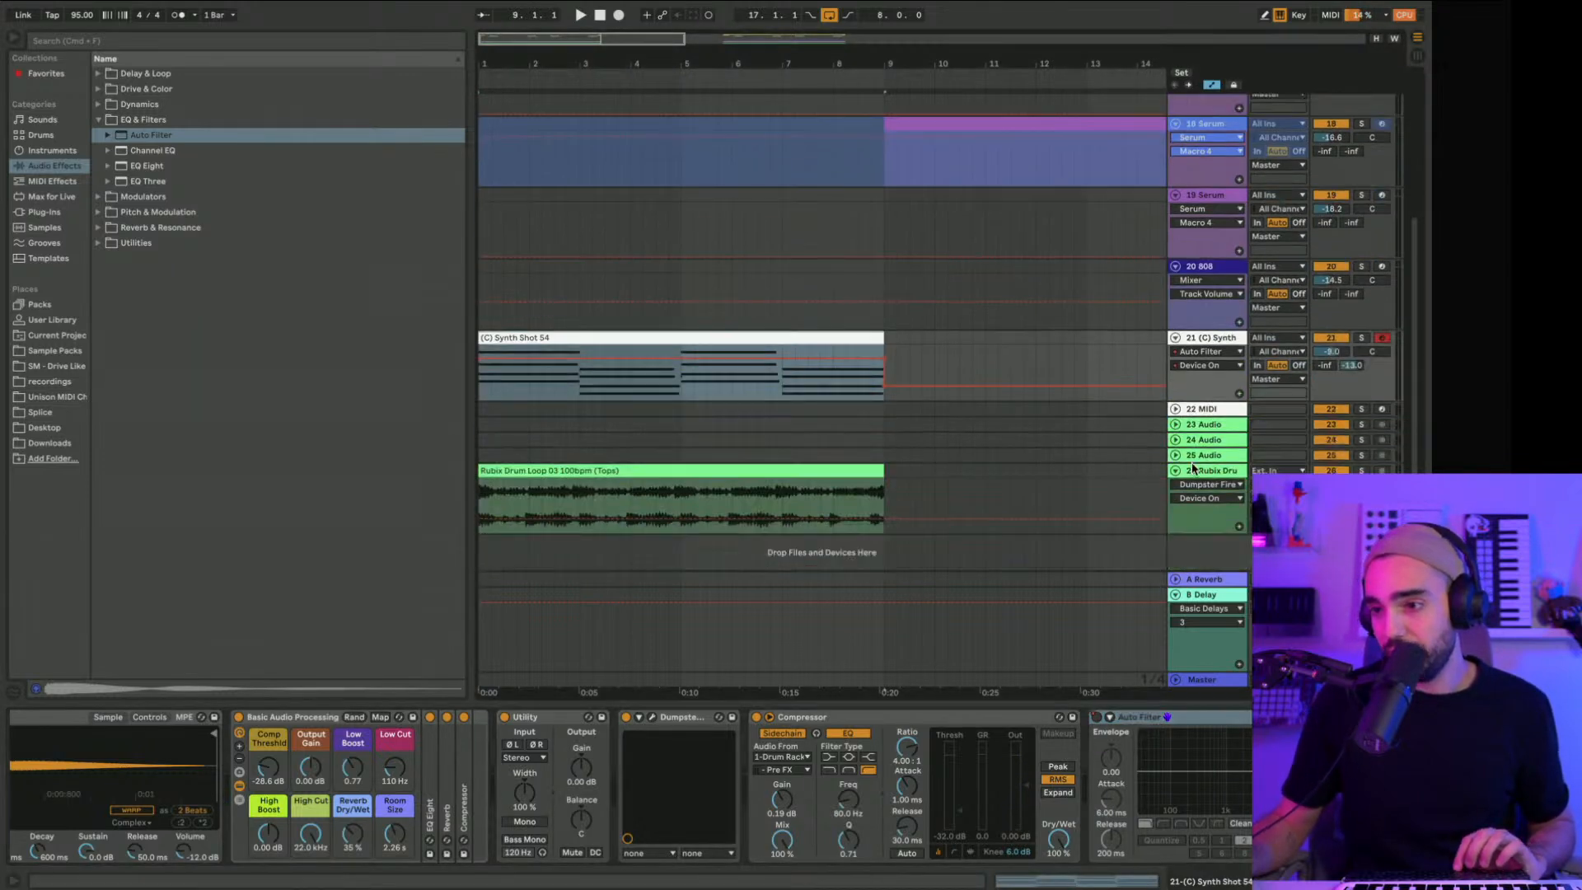
pyautogui.click(1228, 474)
pyautogui.press('space')
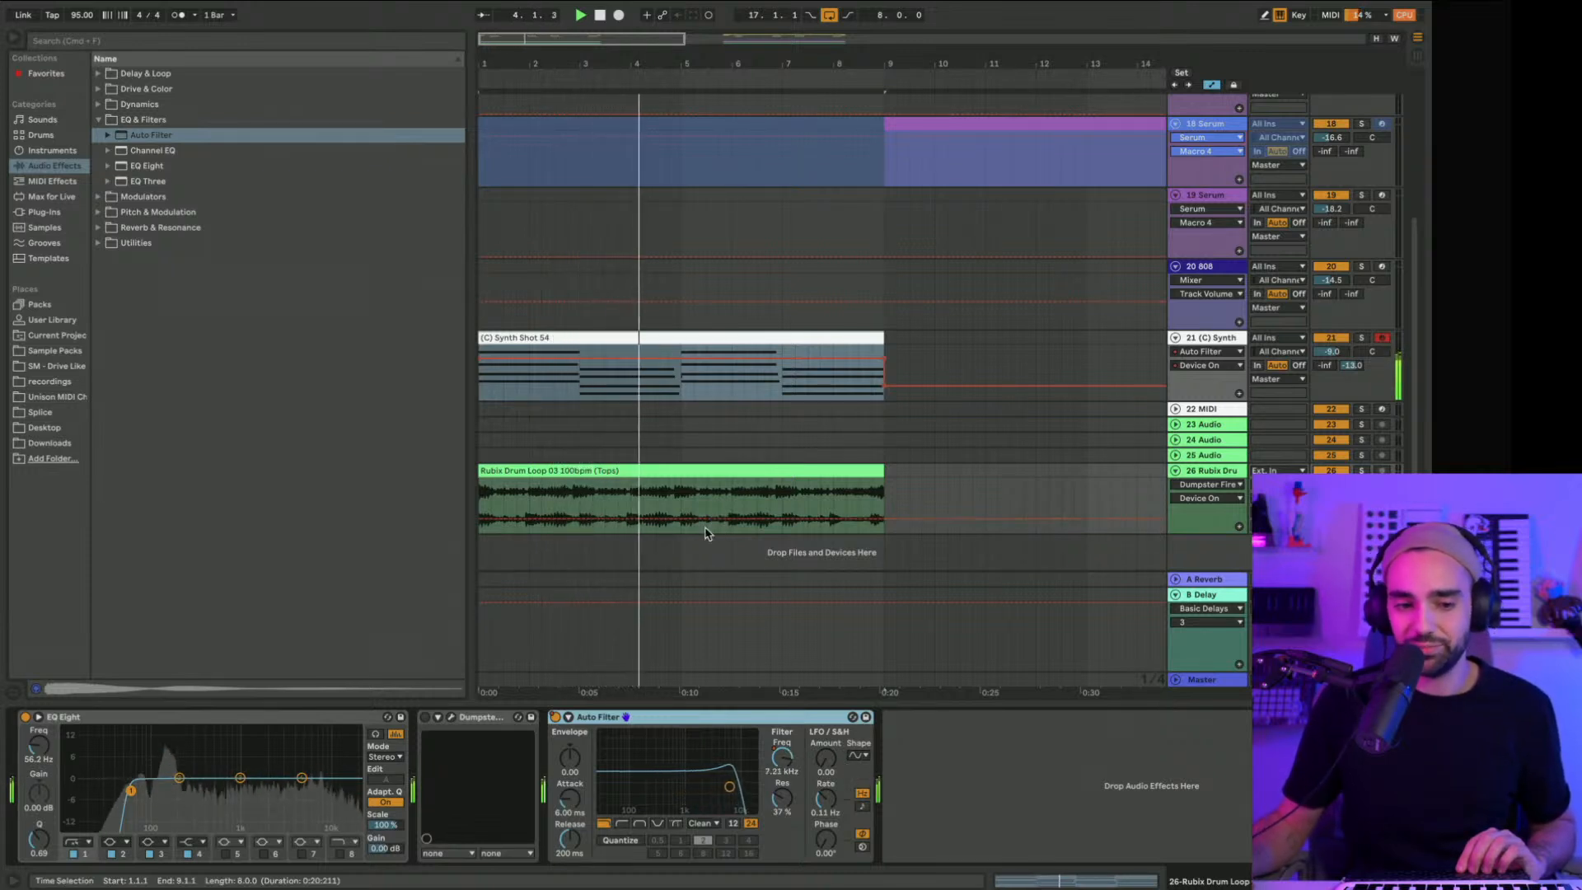
pyautogui.scroll(2, 759, 691)
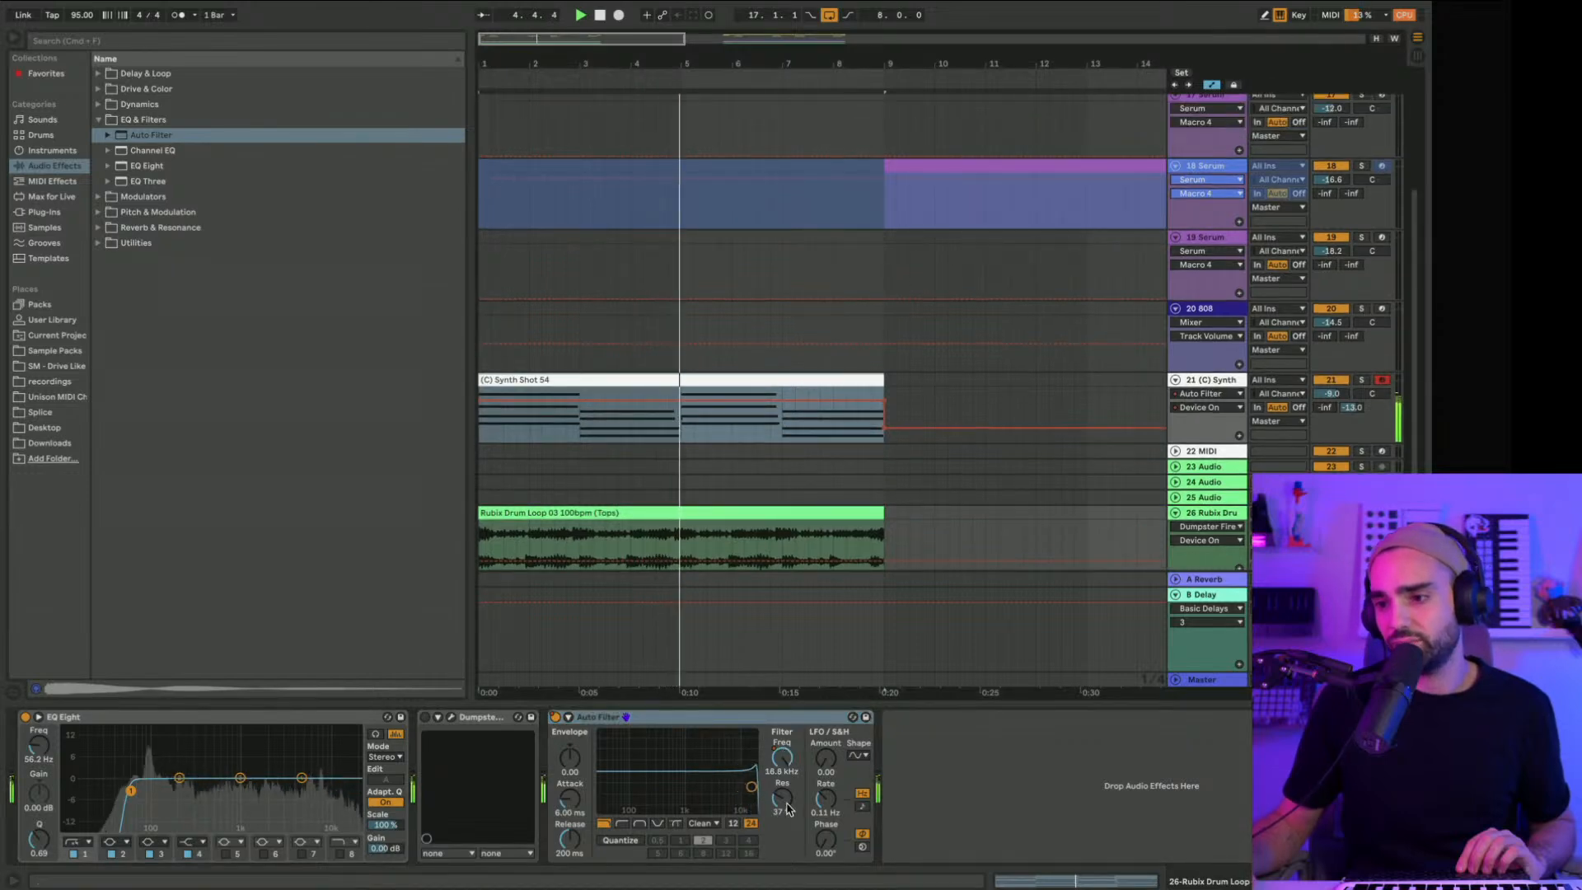
pyautogui.press('super+alt+b')
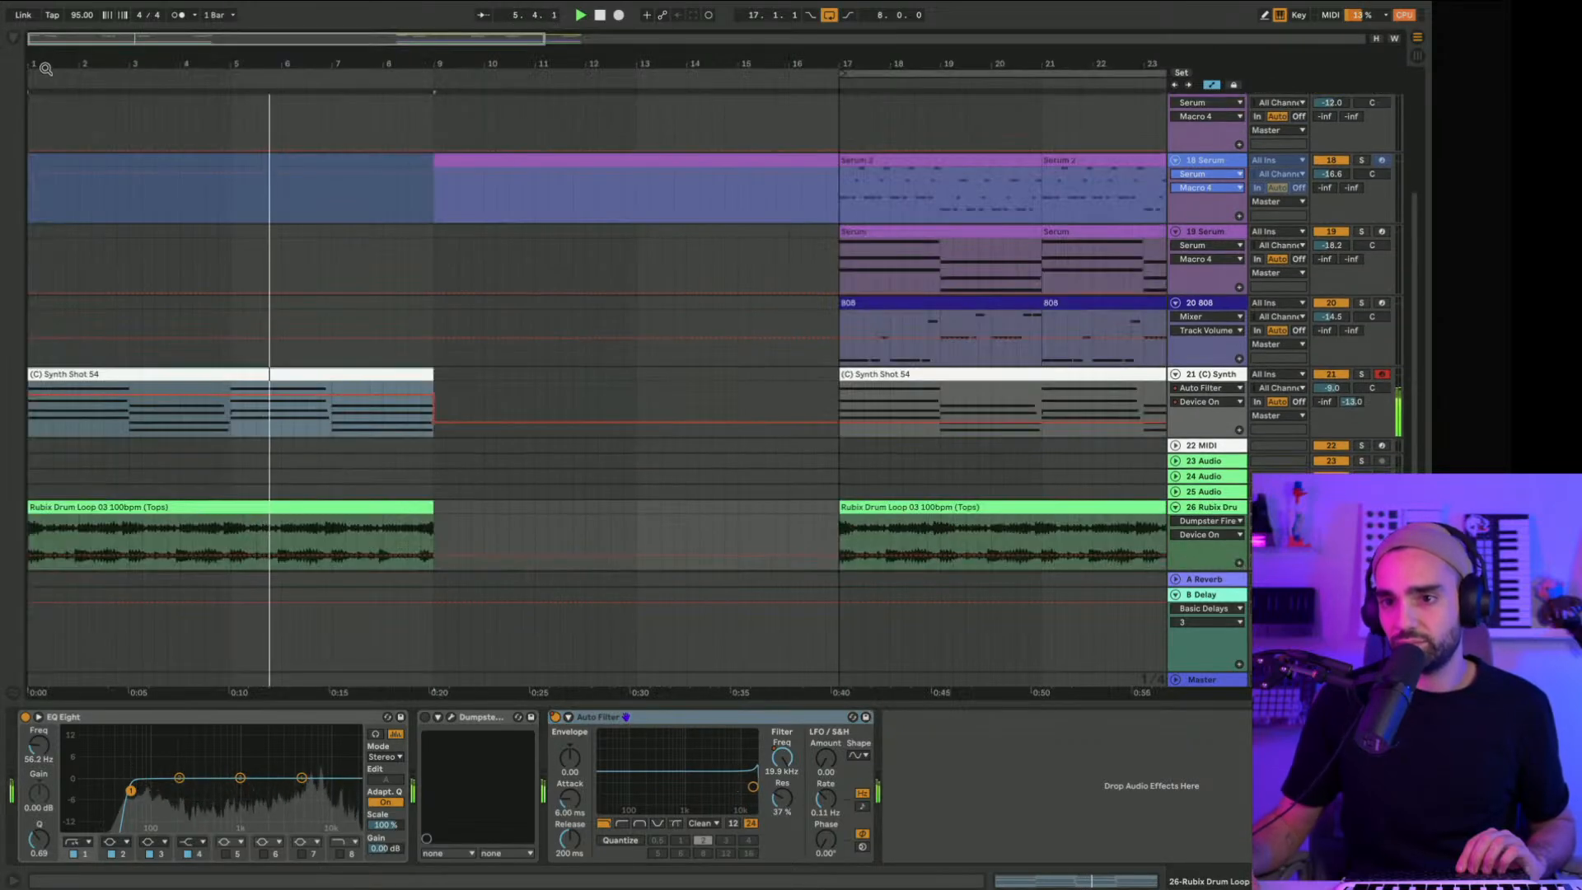
pyautogui.moveTo(55, 64)
pyautogui.mouseDown()
pyautogui.moveTo(77, 81)
pyautogui.moveTo(70, 63)
pyautogui.mouseUp()
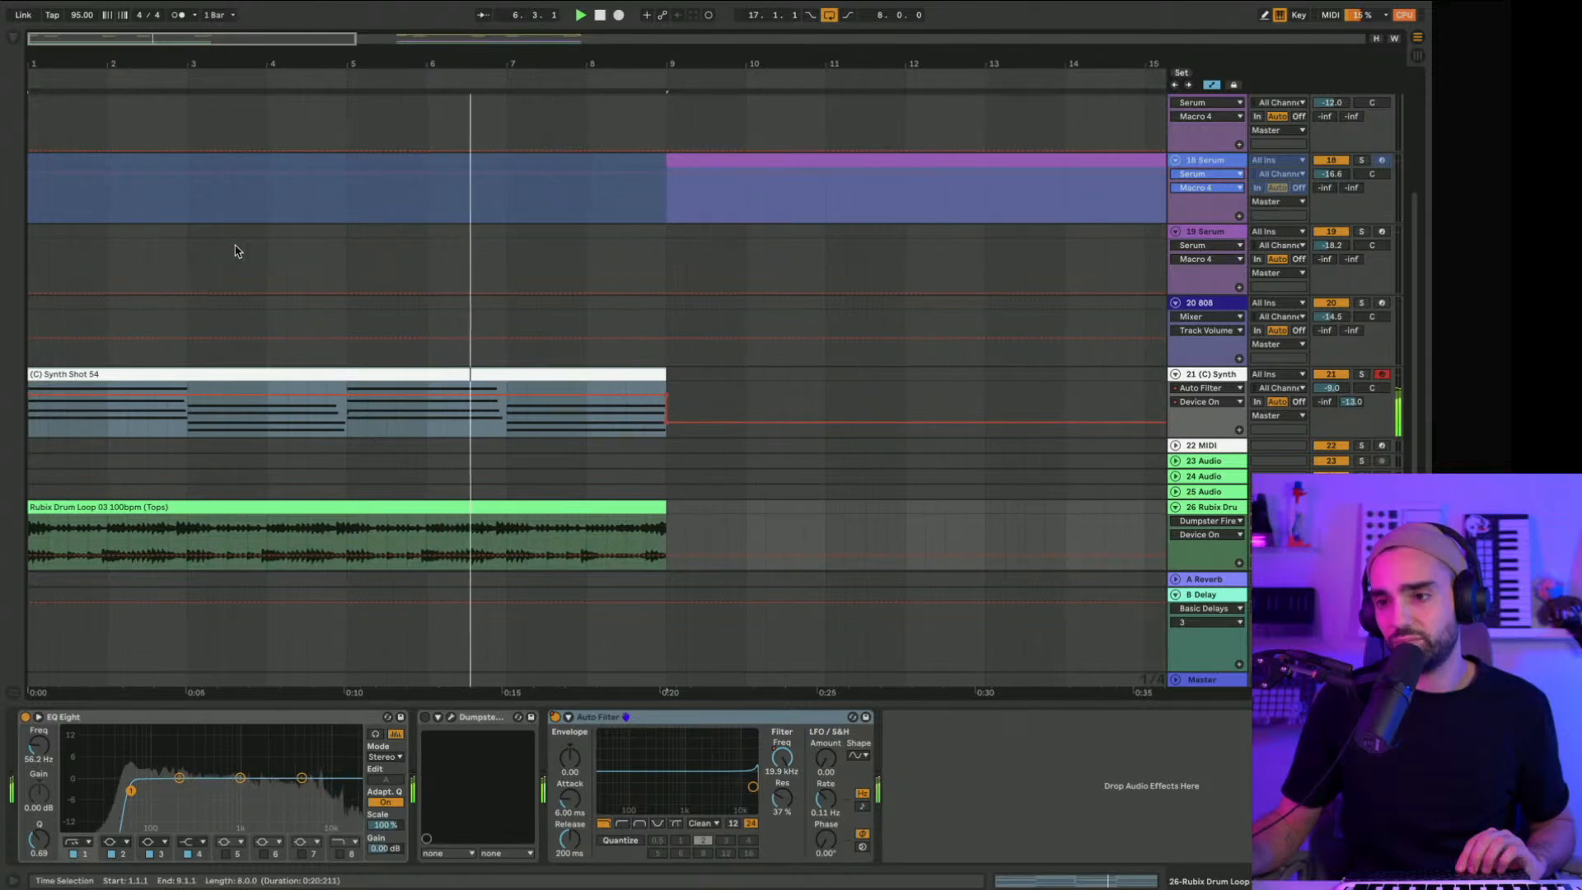
pyautogui.moveTo(669, 64); pyautogui.dragTo(380, 64)
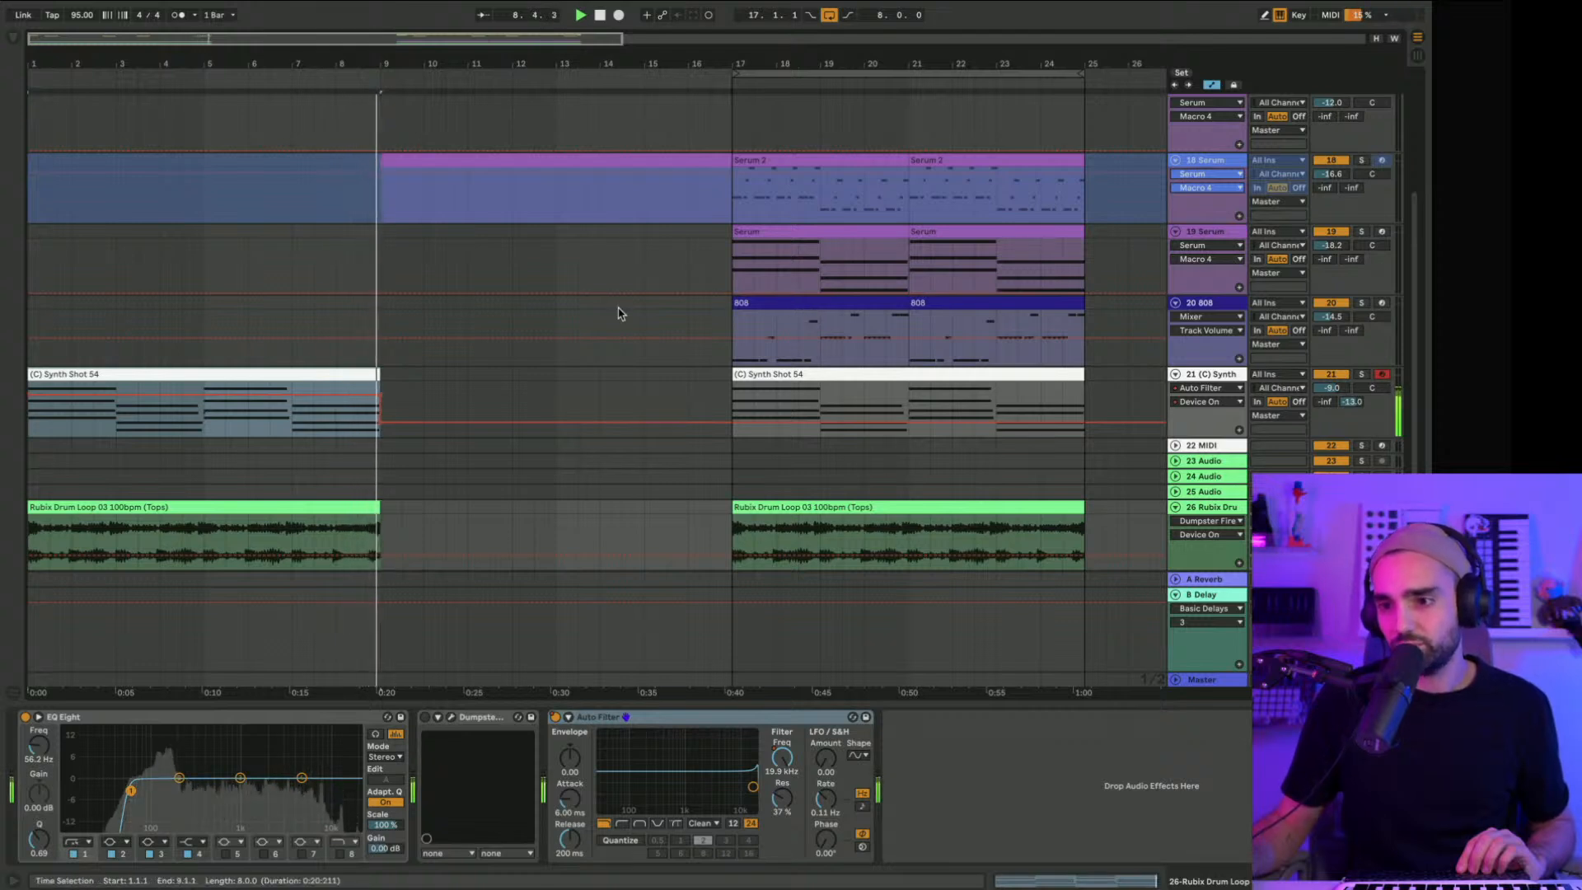
# Step: Move the eight-bar Drum Rack clip from bar 17 to bar 9 and play the transition from just before bar 9
pyautogui.scroll(4, 553, 324)
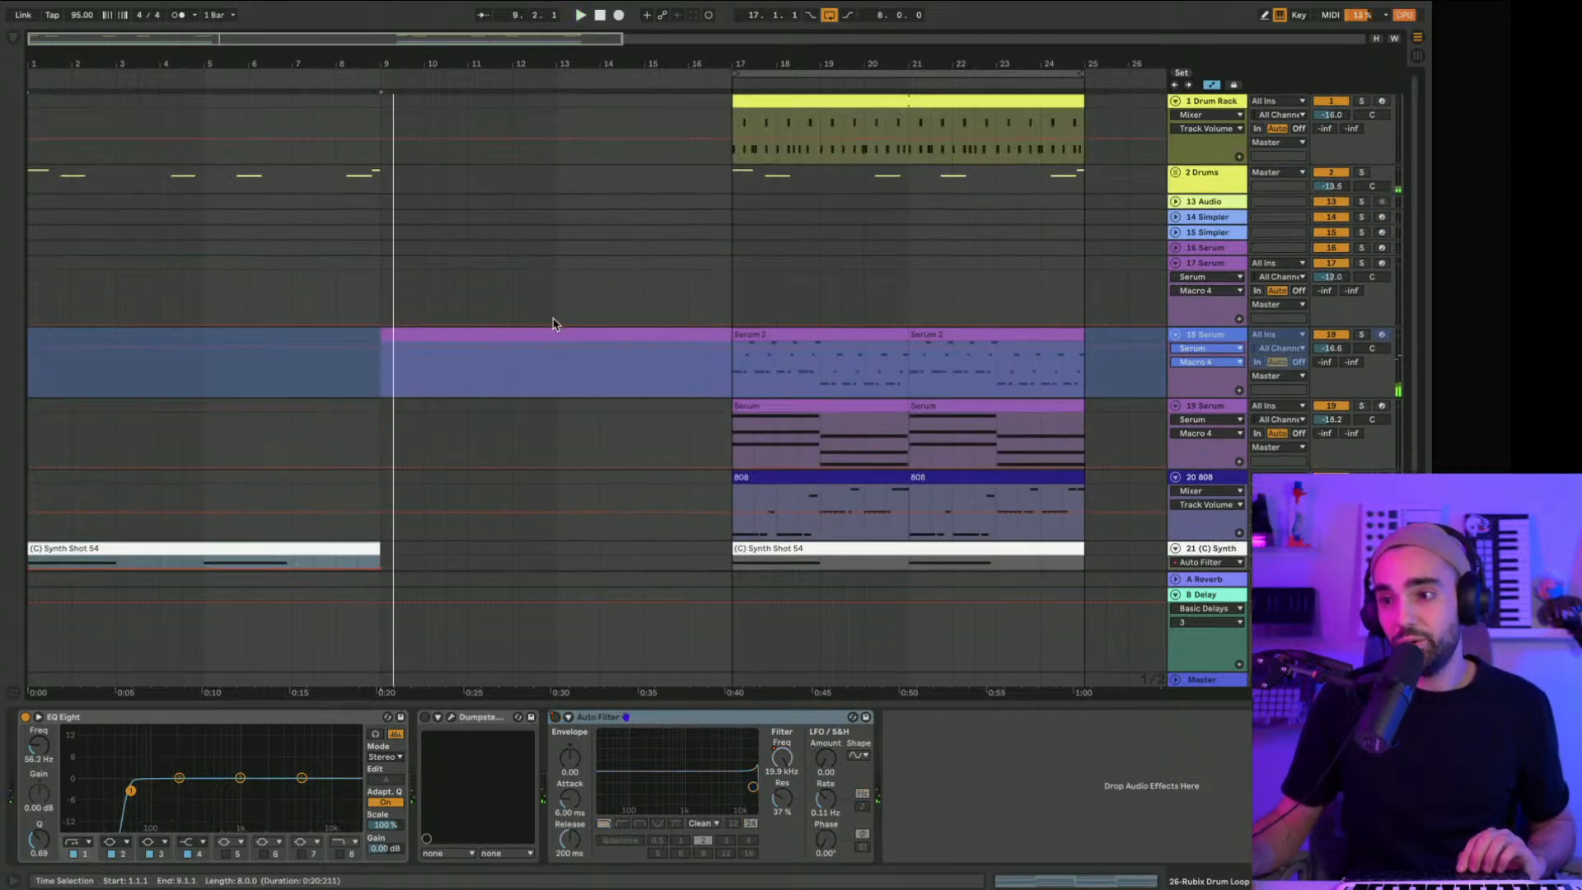
pyautogui.press('space')
pyautogui.moveTo(756, 107); pyautogui.dragTo(404, 109)
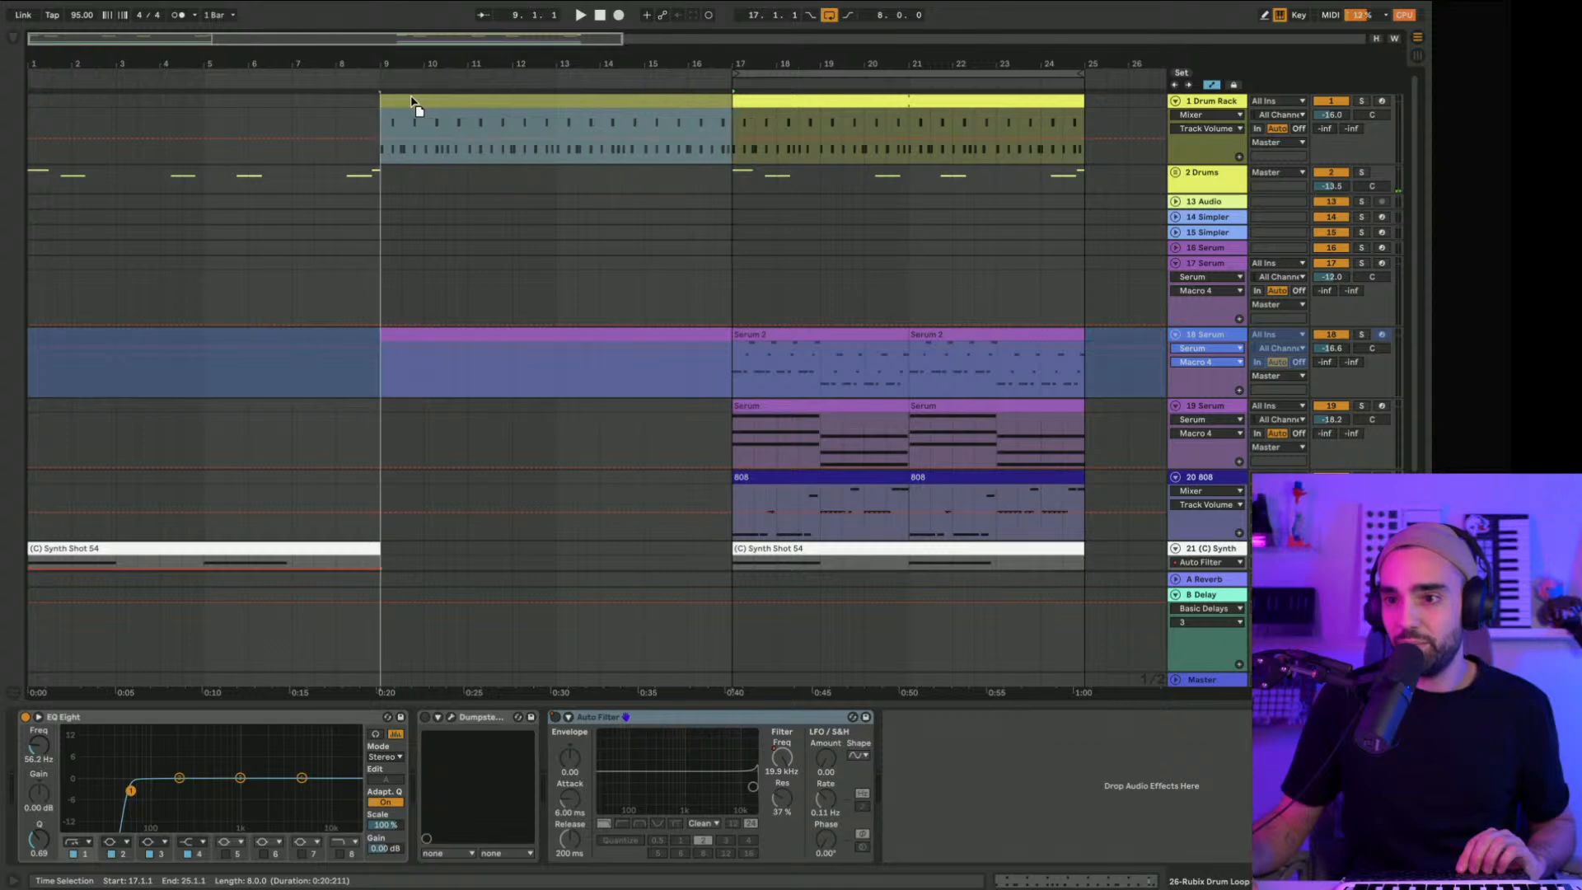
pyautogui.click(358, 112)
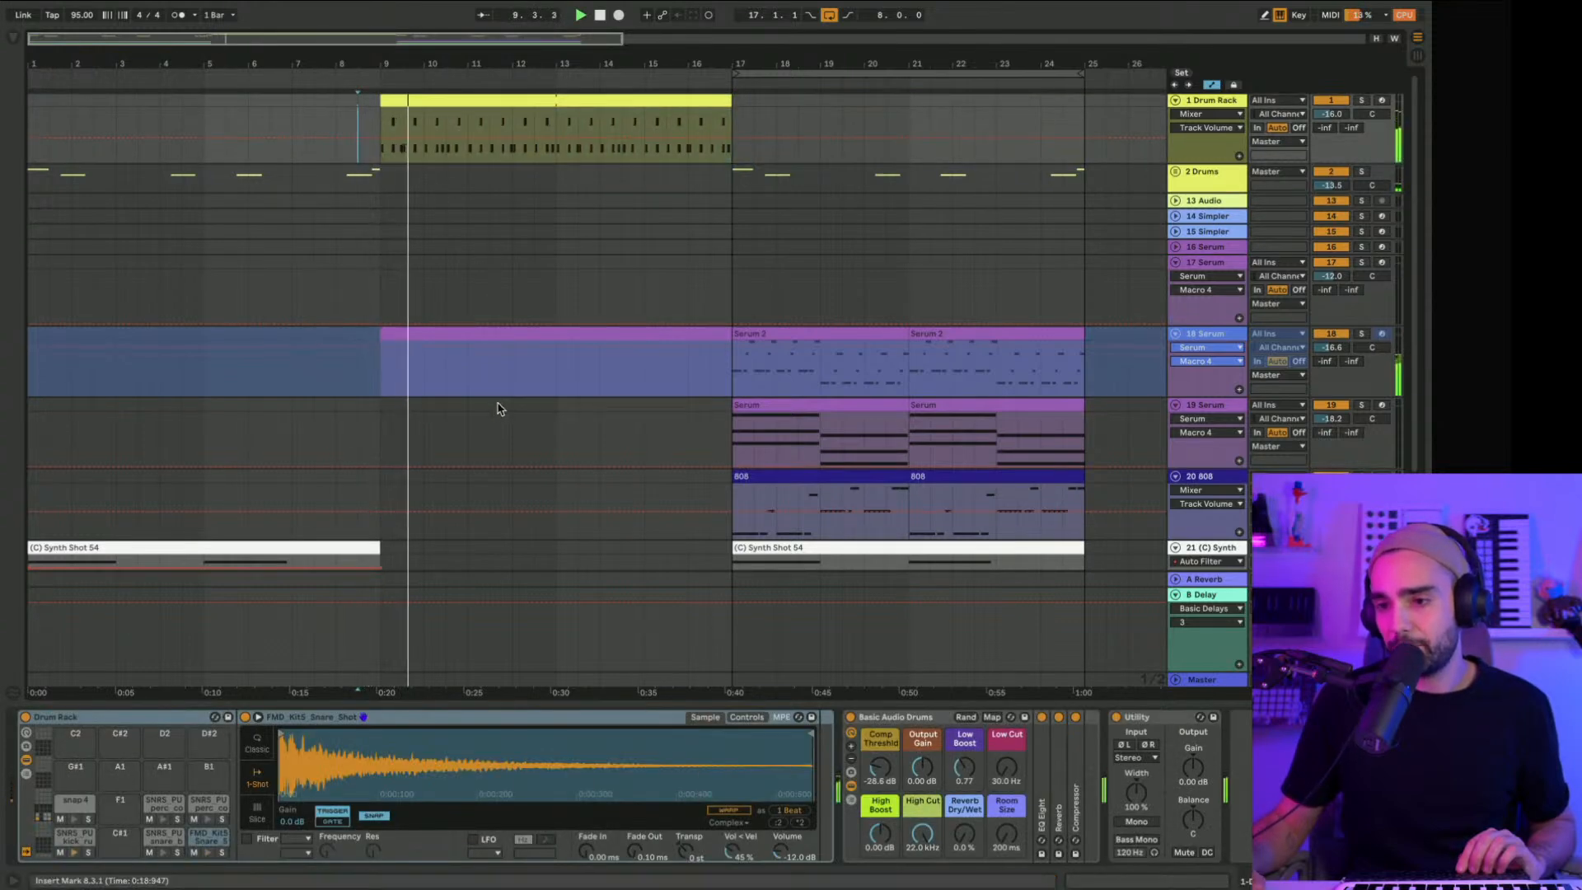
pyautogui.scroll(-5, 498, 408)
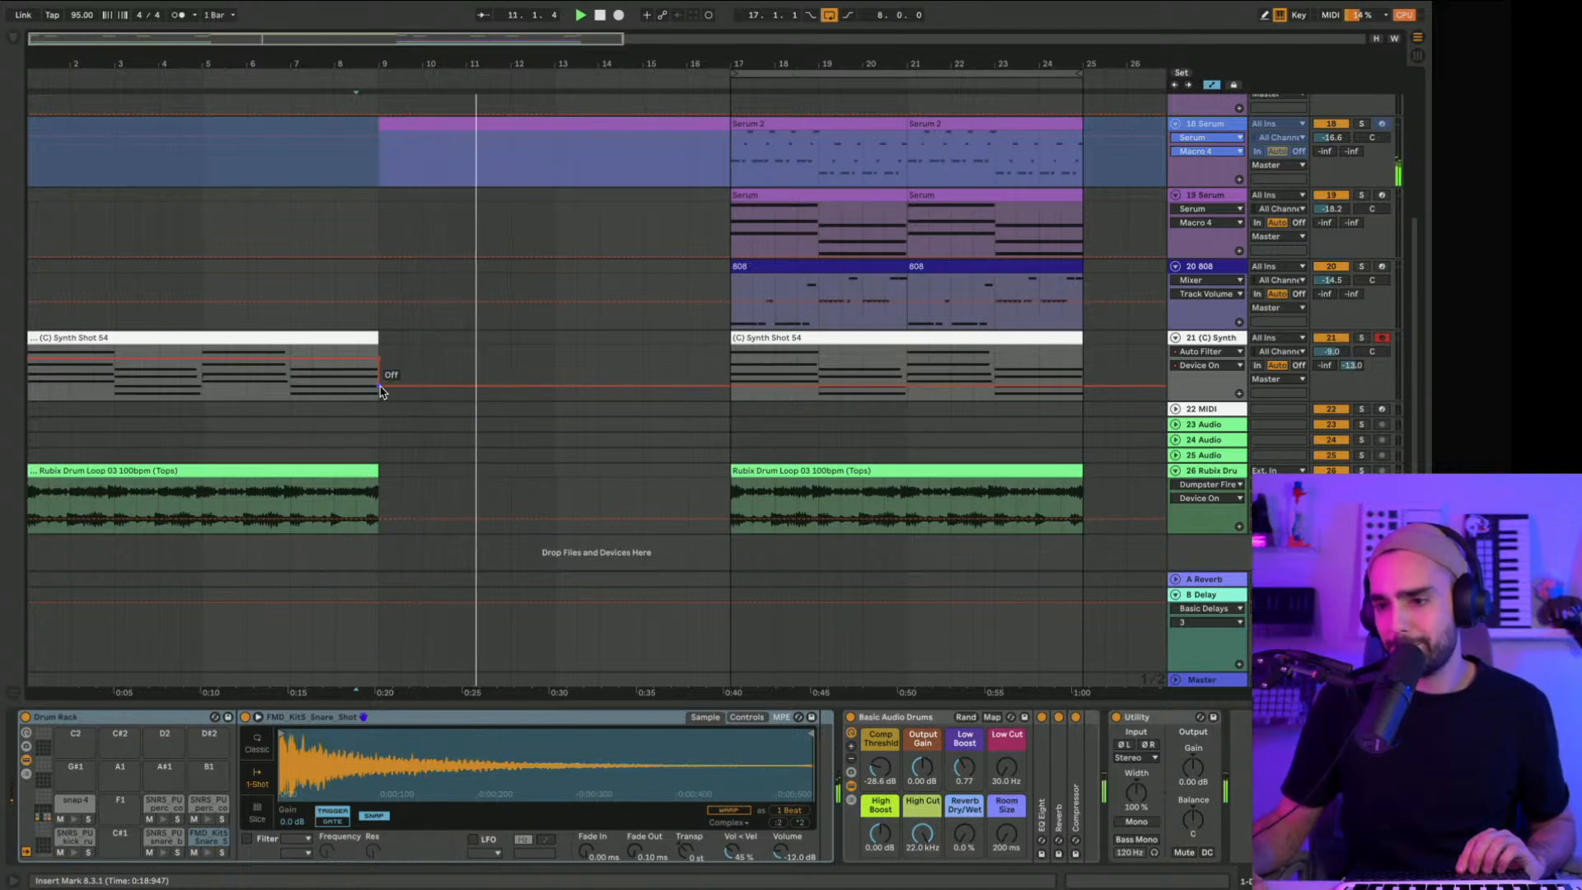
pyautogui.press('space')
# Step: Move the first 808 clip from bar 17 to bar 9 and play it back from bar 8
pyautogui.scroll(1, 574, 389)
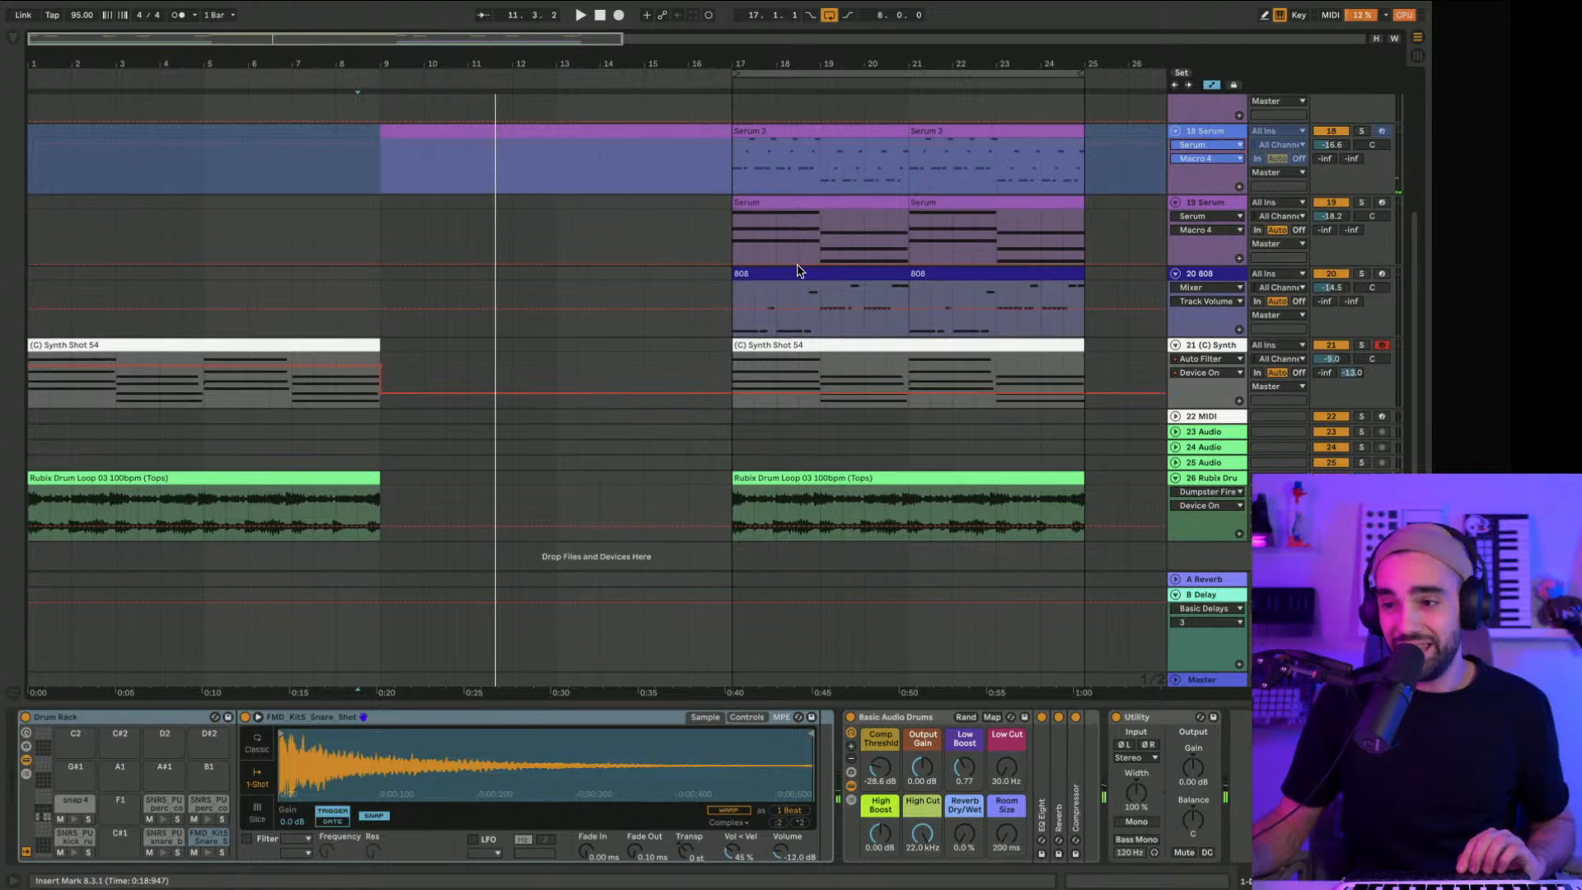
pyautogui.moveTo(796, 272); pyautogui.dragTo(446, 272)
pyautogui.click(342, 275)
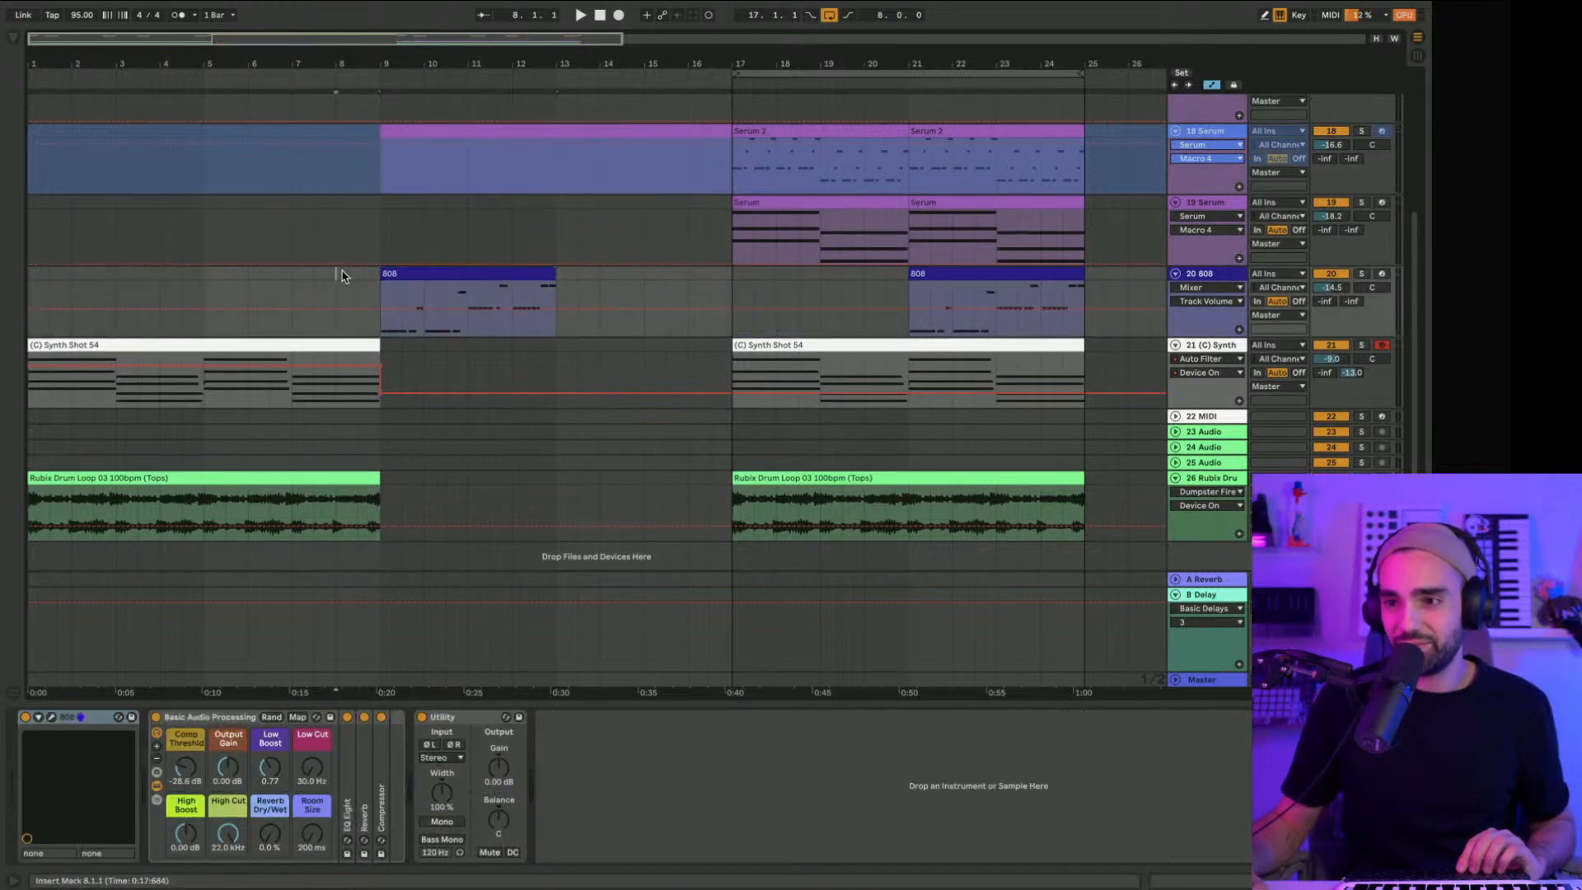
pyautogui.press('space')
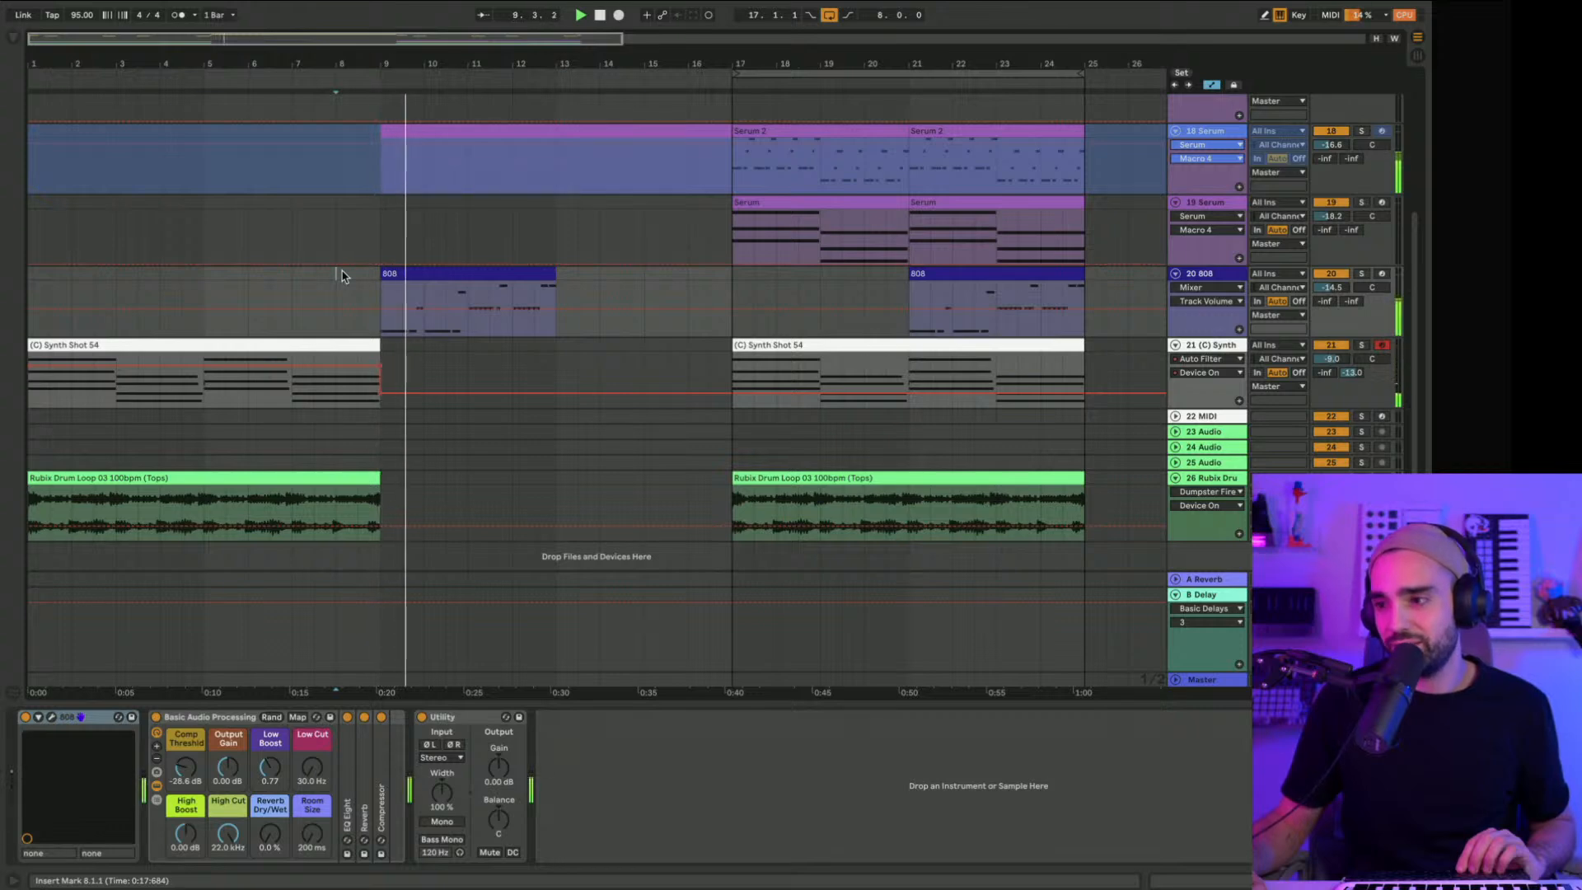
# Step: Delete the eight-bar clip between bars 9 and 17 on the 18 Serum track
pyautogui.scroll(5, 341, 275)
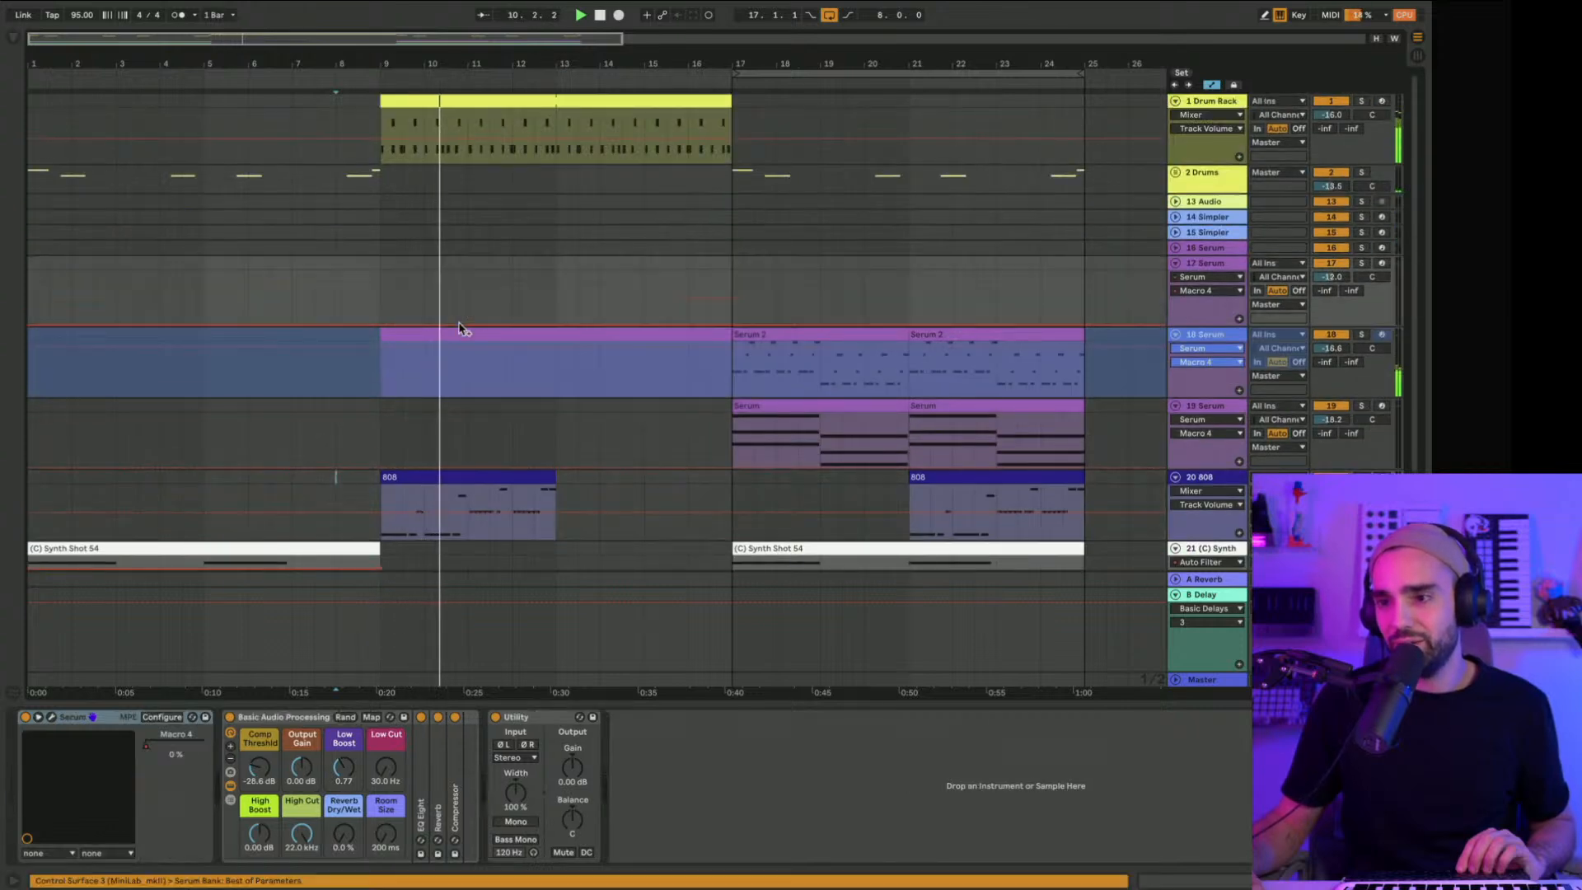
pyautogui.click(452, 335)
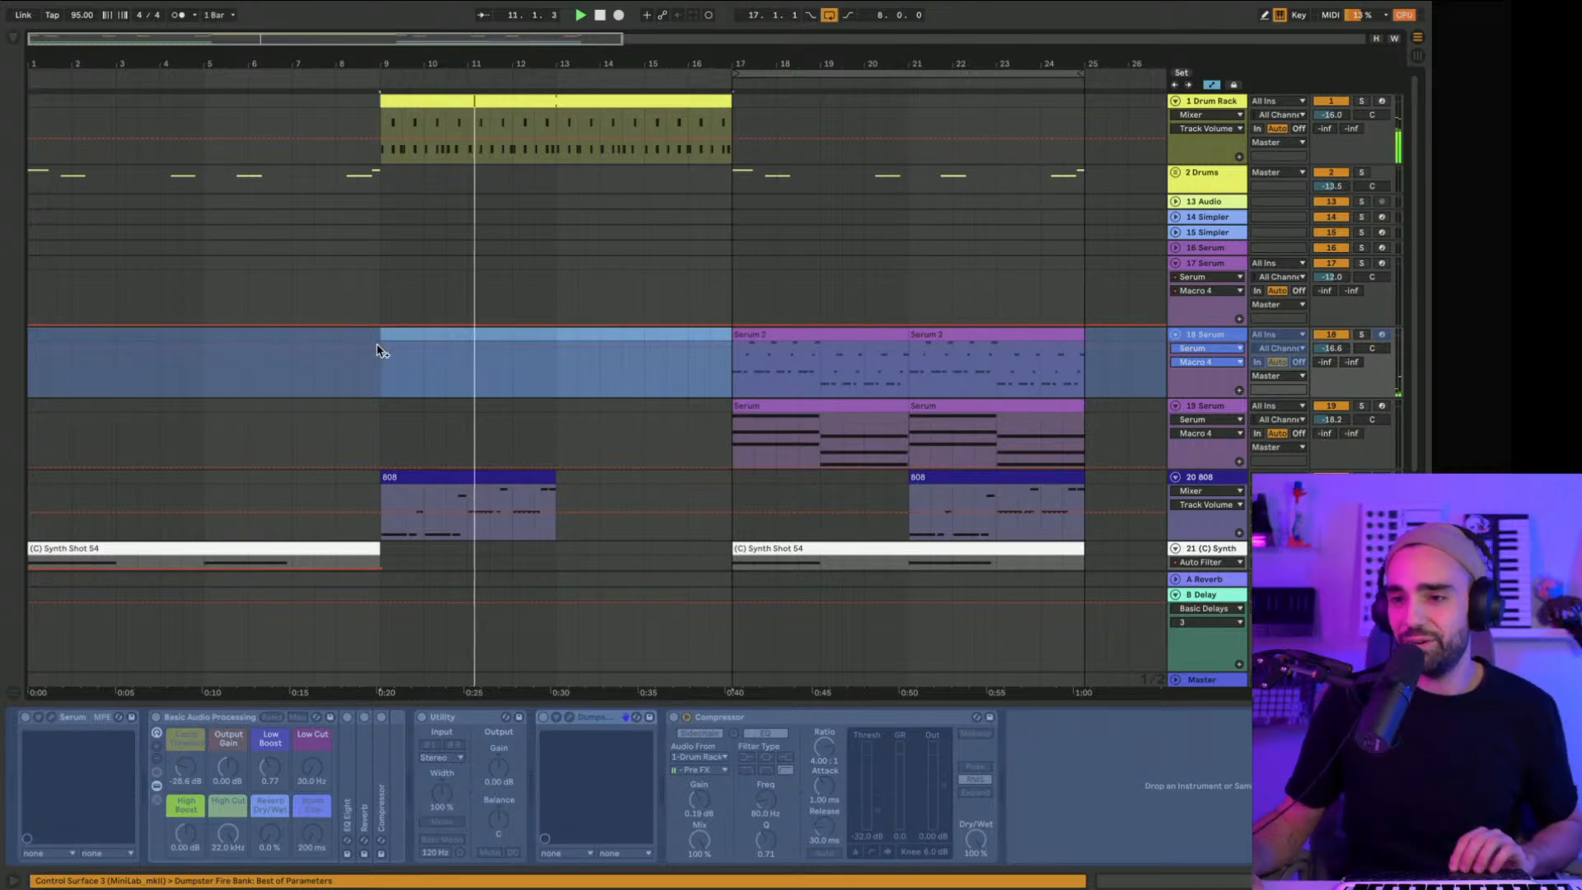
pyautogui.press('Delete')
# Step: Duplicate the 808 clip at bar 9 to fill bars 13 to 17 and place the playback start at bar 8
pyautogui.click(433, 478)
pyautogui.hotkey('ctrl', 'd')
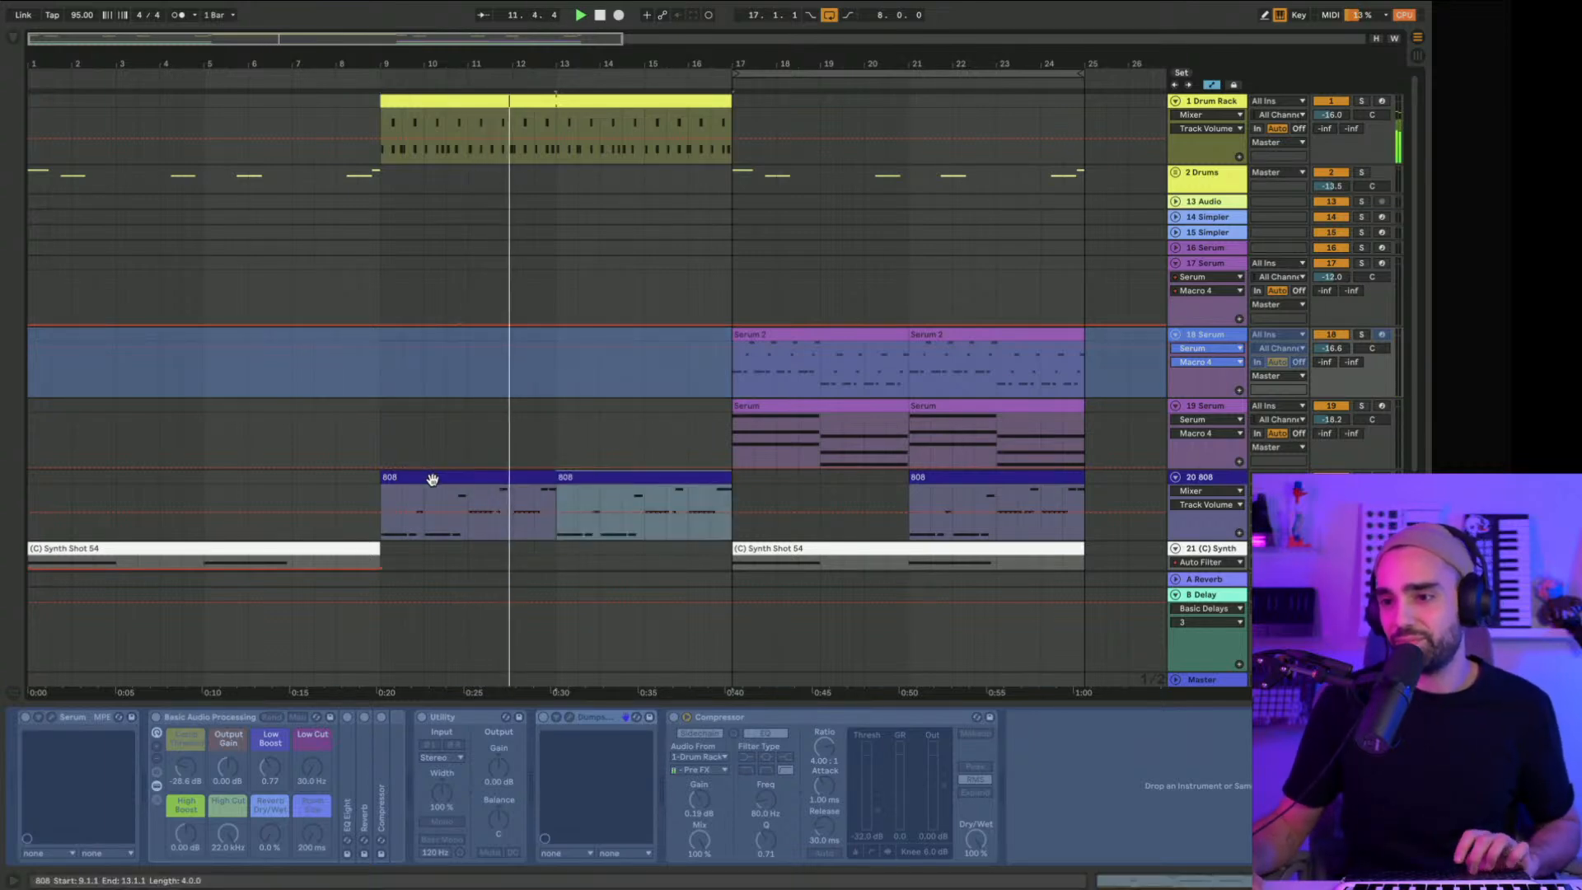
pyautogui.click(337, 362)
# Step: Try the first Serum 2 clip at bar 9, return it to bar 17, and select the first Serum clip on the 19 Serum track
pyautogui.scroll(-5, 343, 368)
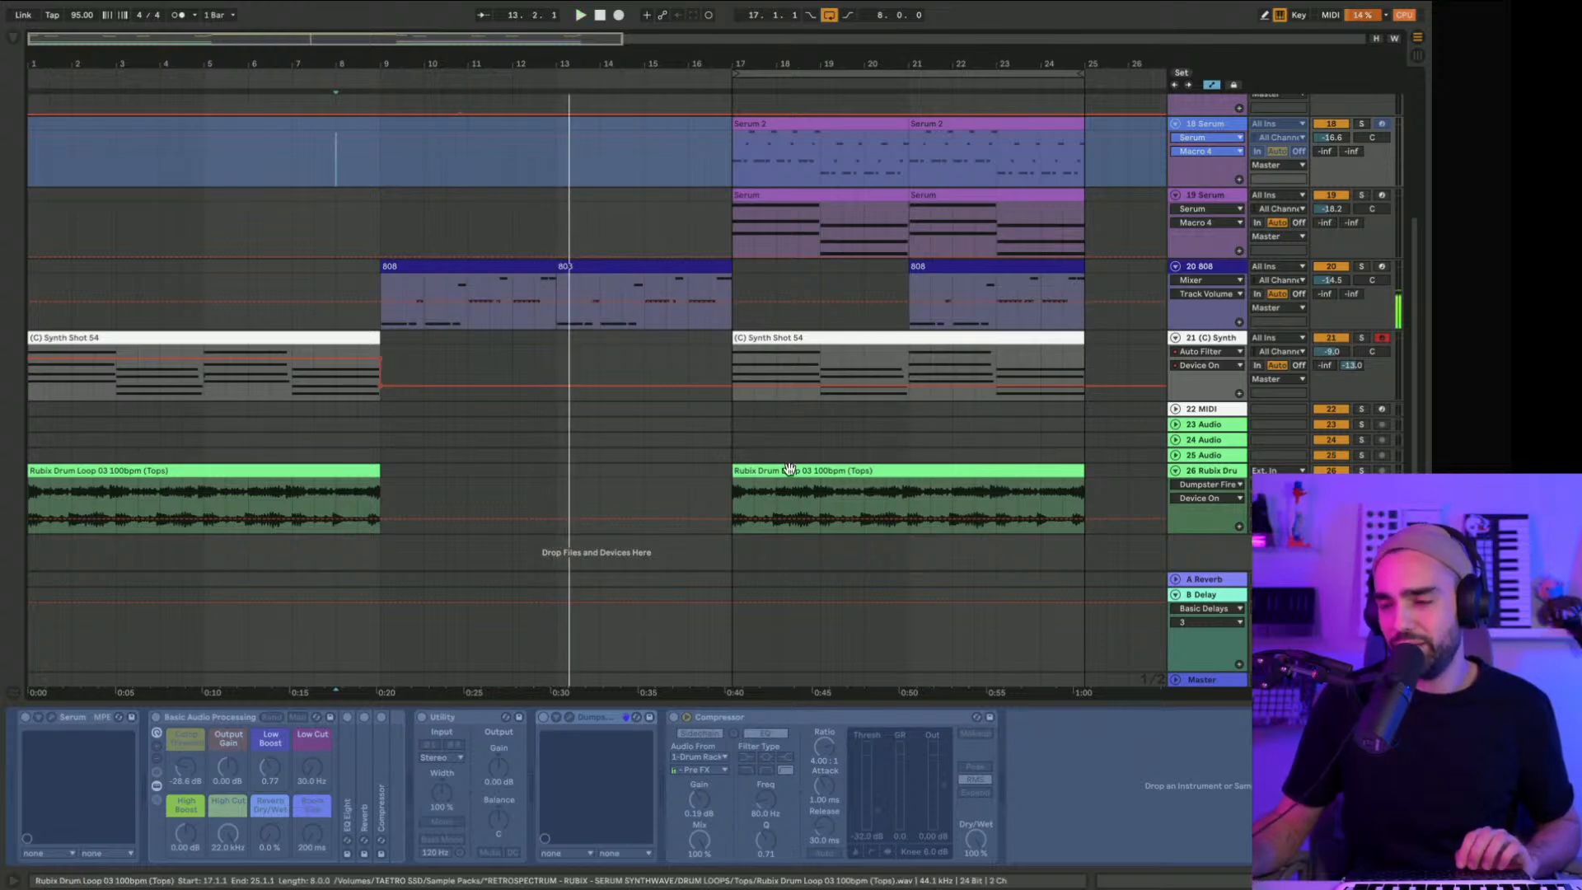
pyautogui.scroll(5, 790, 468)
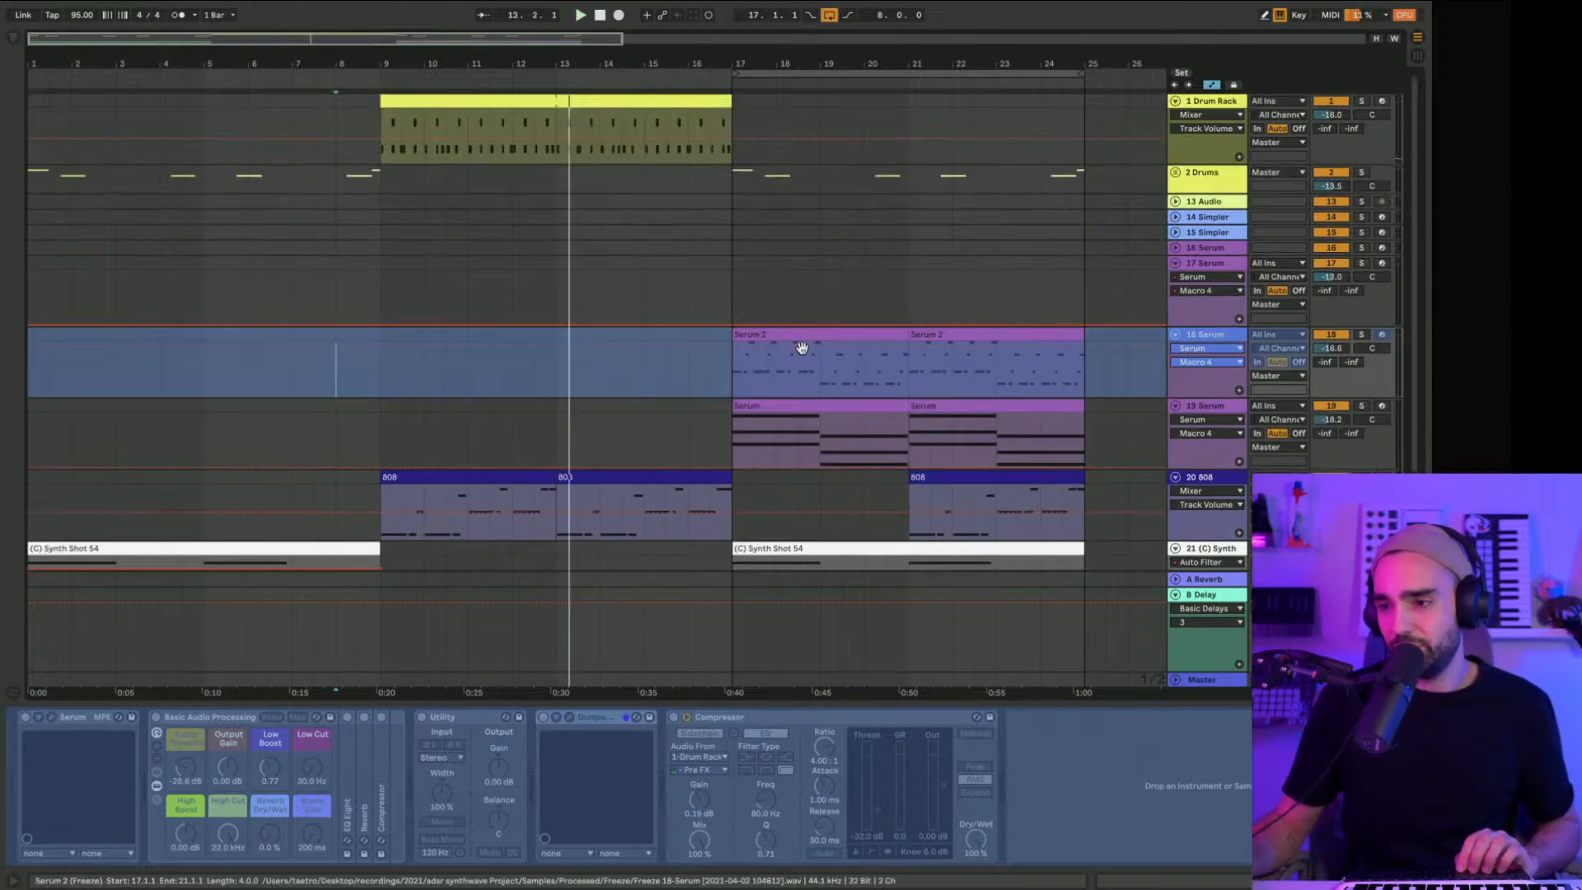
pyautogui.moveTo(790, 336); pyautogui.dragTo(407, 345)
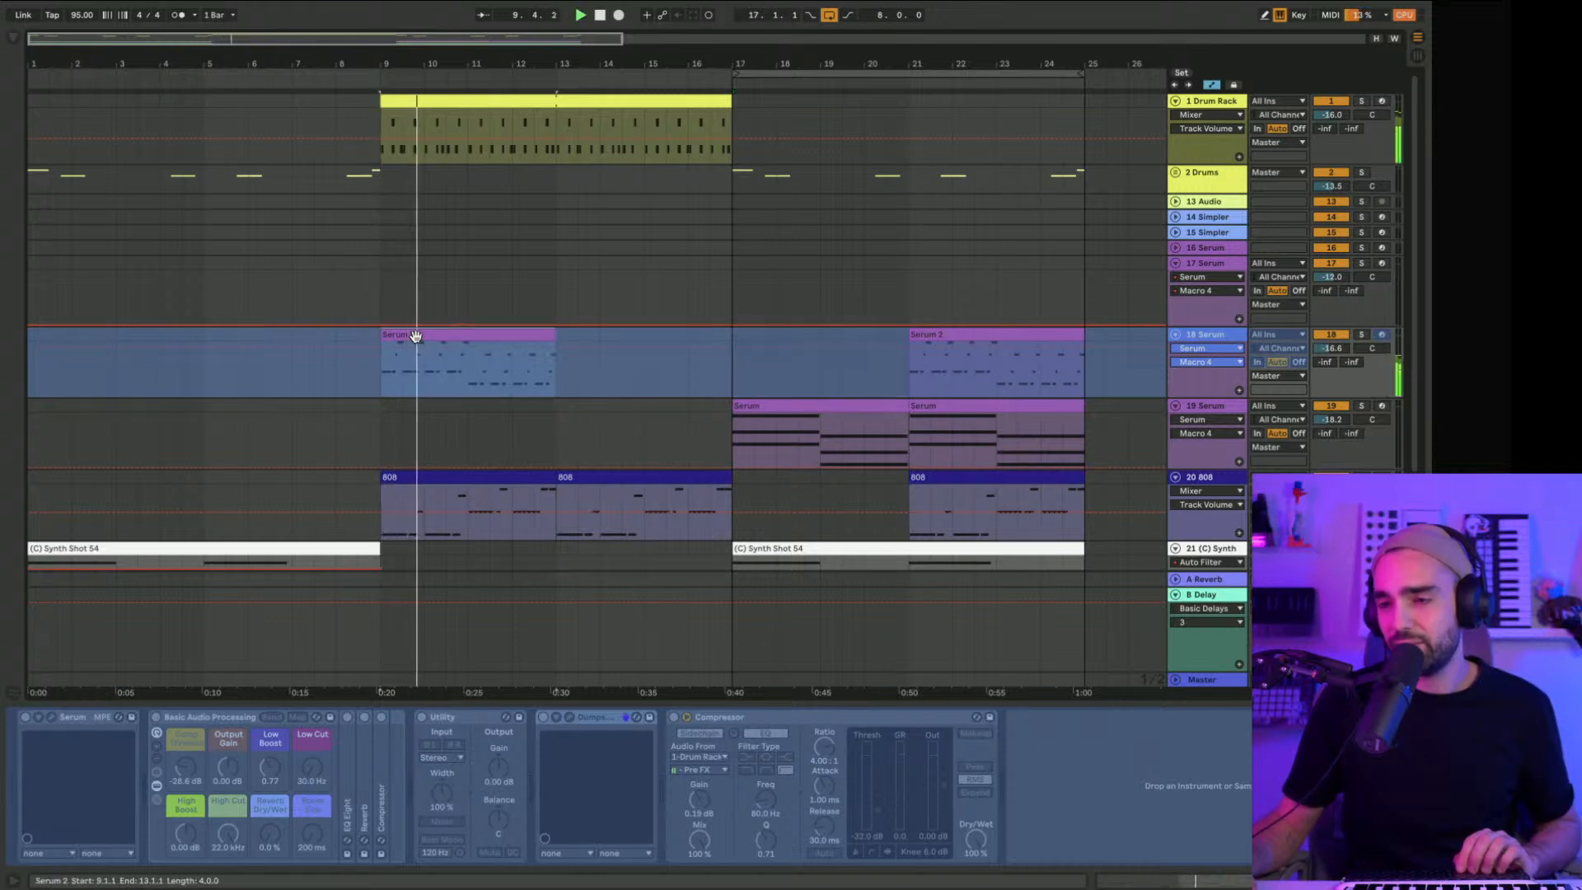
pyautogui.moveTo(415, 336); pyautogui.dragTo(770, 340)
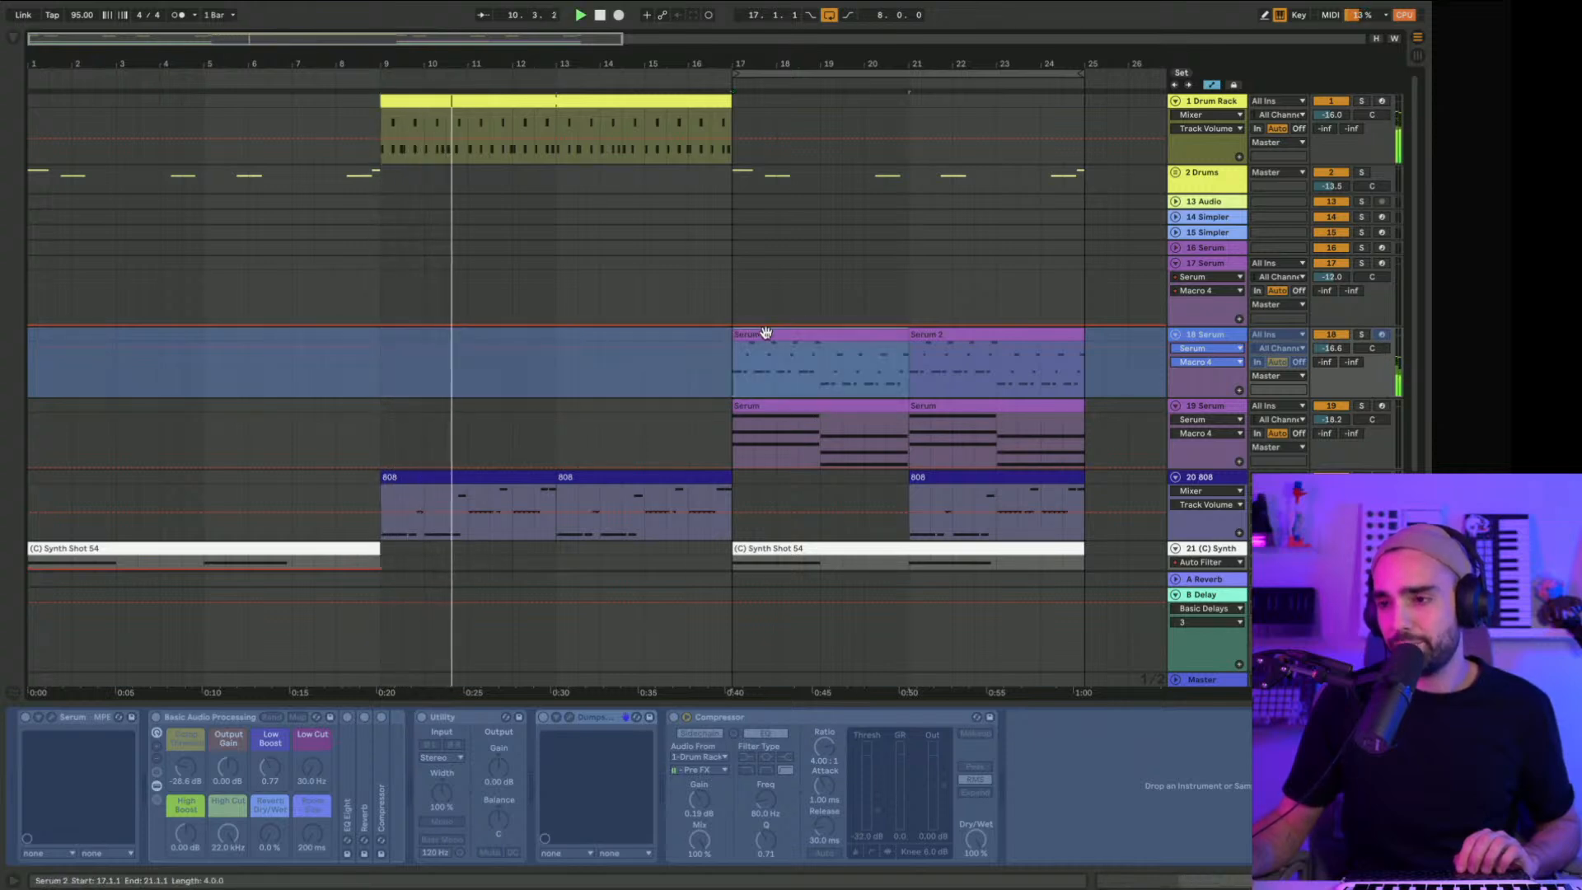
pyautogui.hscroll(5, 769, 337)
pyautogui.hscroll(2, 770, 334)
pyautogui.hscroll(-7, 555, 396)
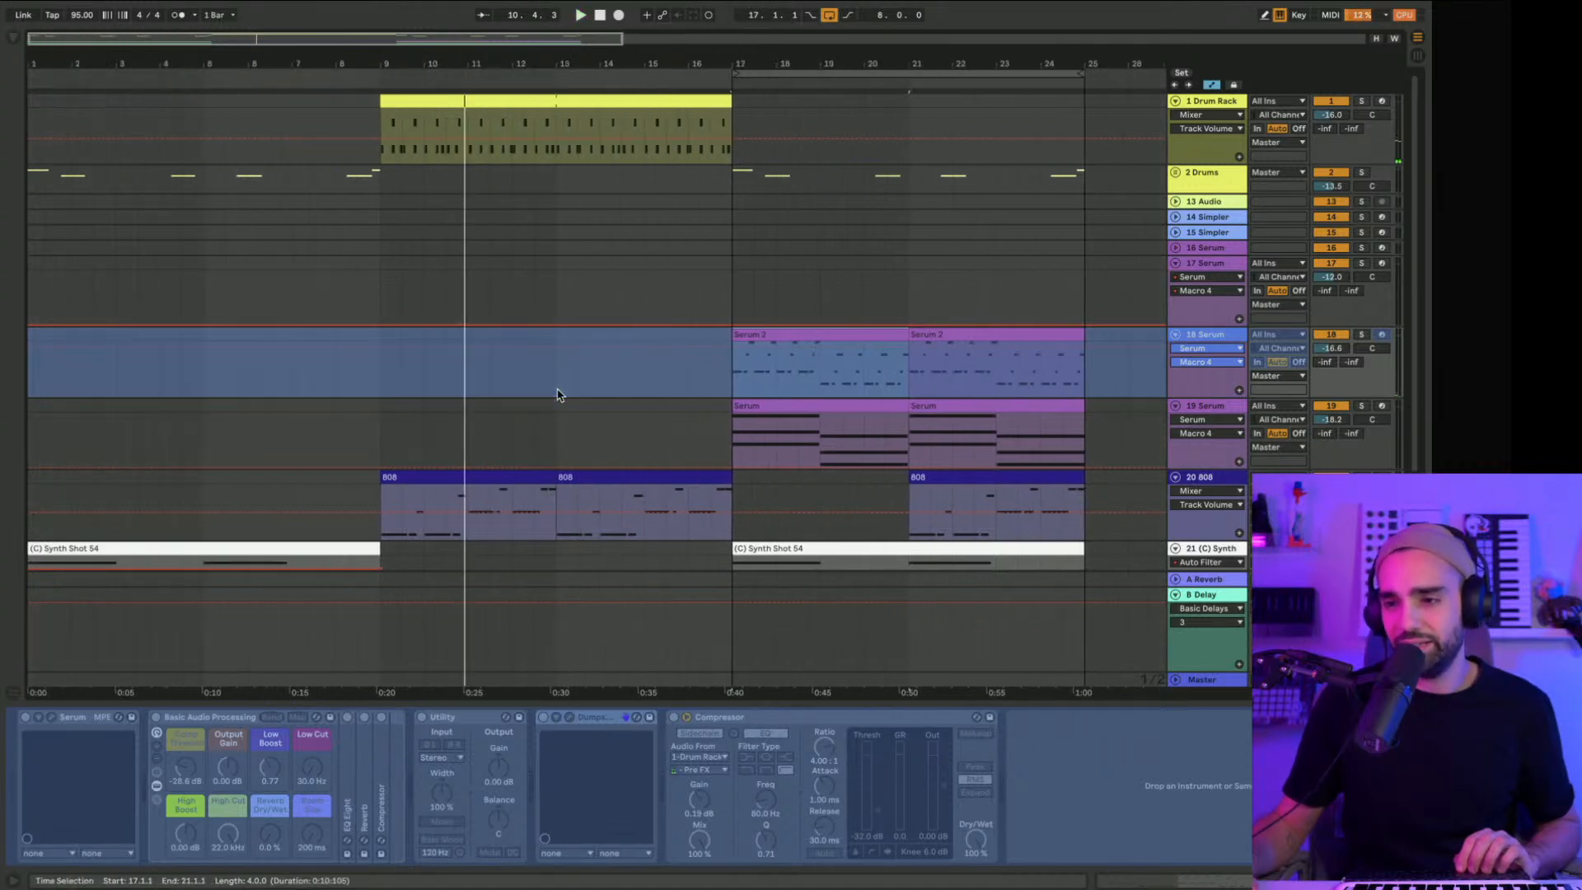
pyautogui.moveTo(741, 408); pyautogui.dragTo(780, 417)
# Step: Duplicate the (C) Synth Shot 54 clip to bar 9, transpose all notes of the copy down one octave and play it
pyautogui.scroll(-5, 505, 431)
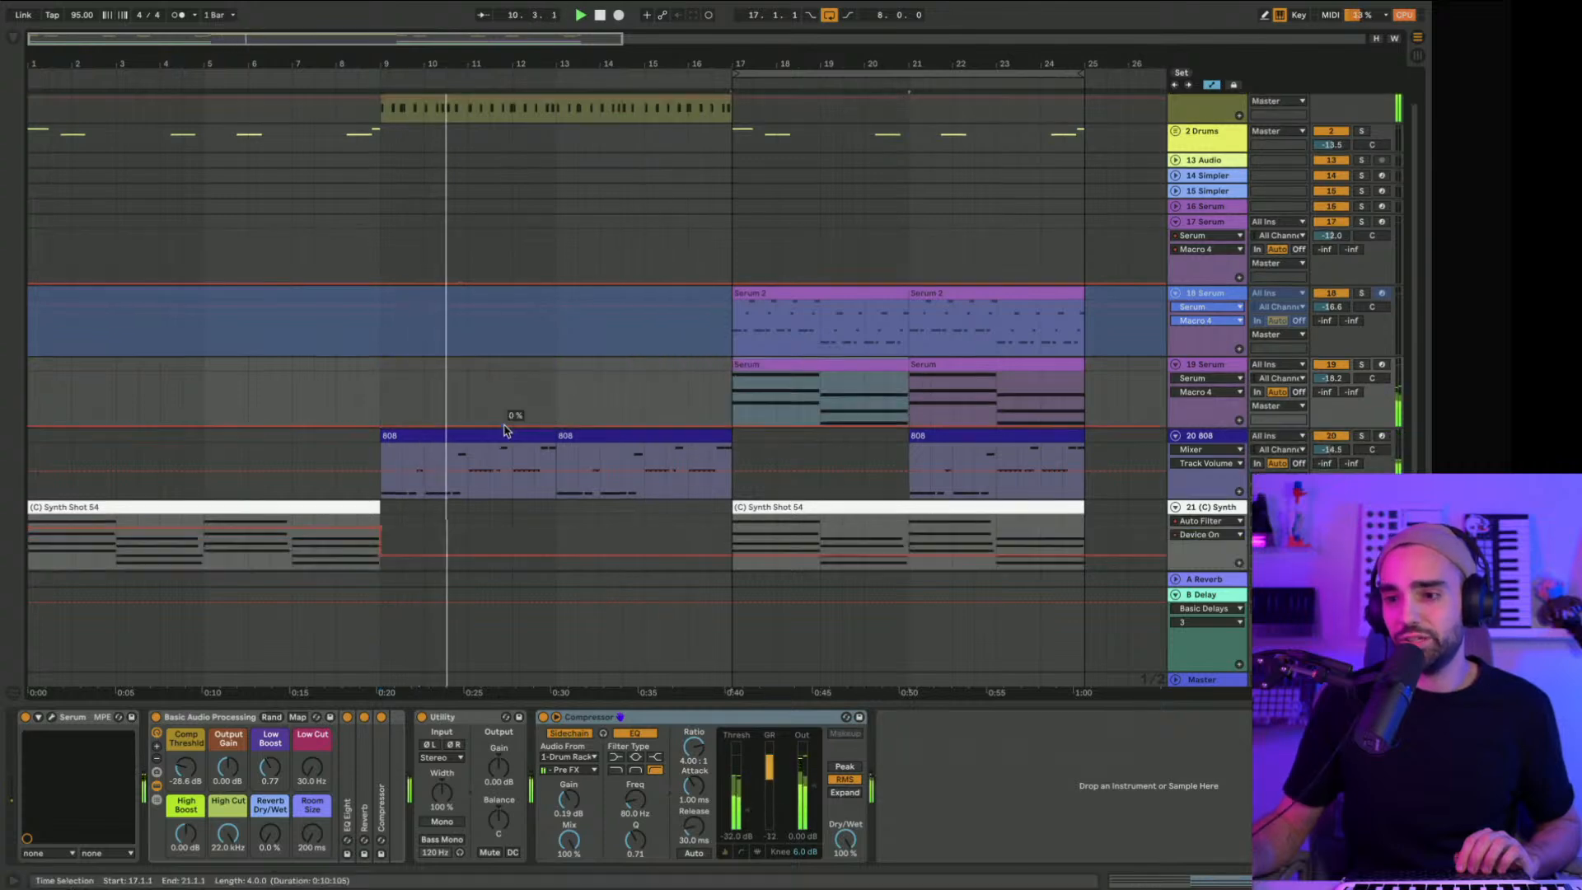
pyautogui.click(276, 337)
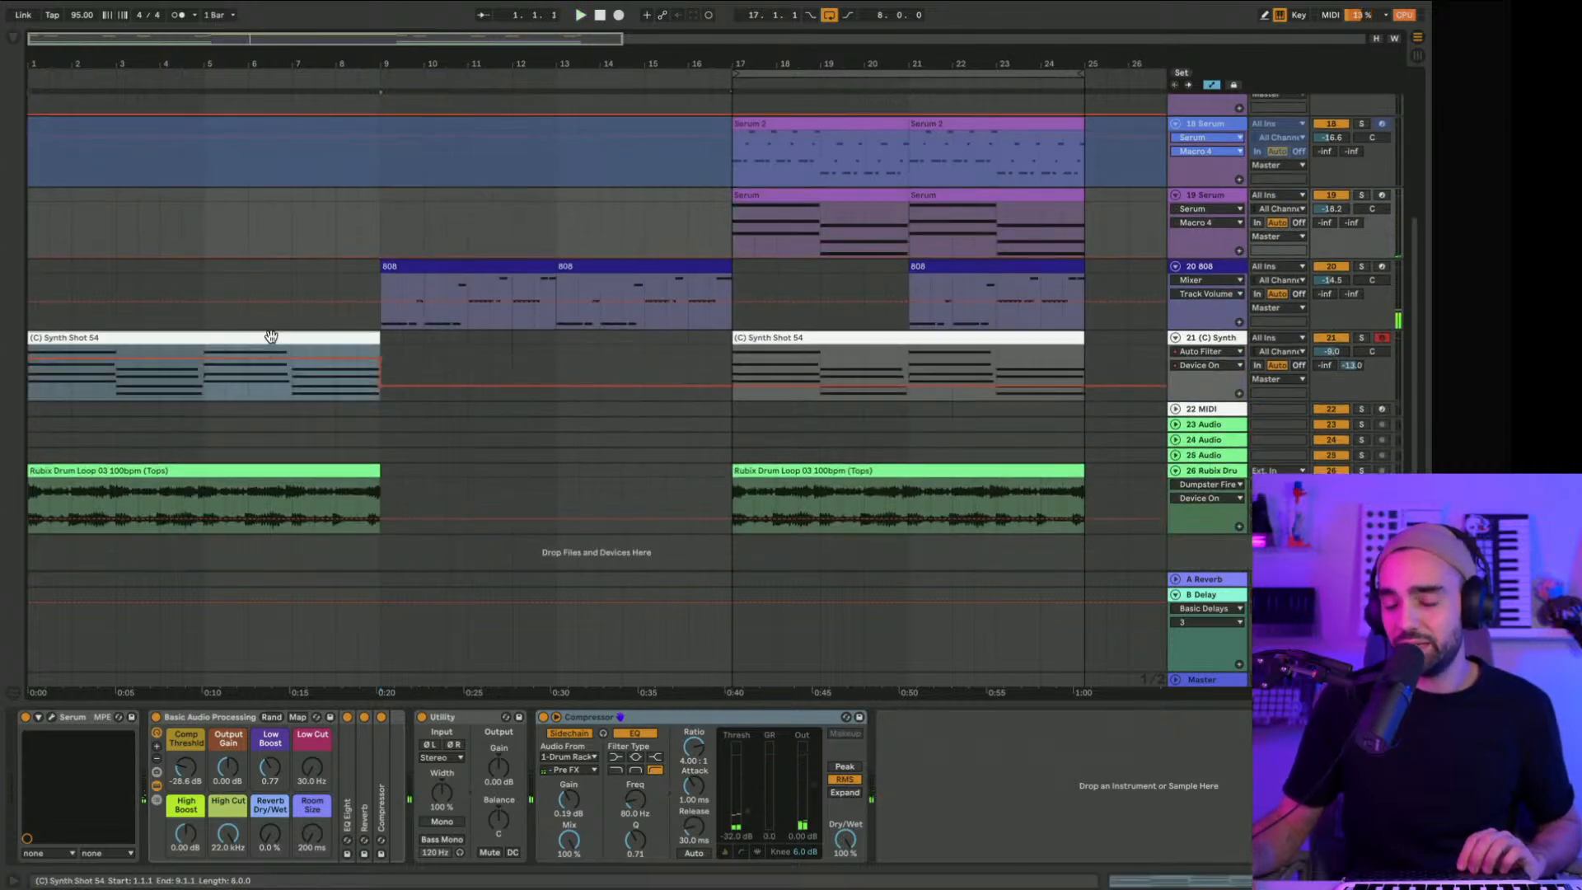
pyautogui.hotkey('ctrl', 'd')
pyautogui.doubleClick(485, 340)
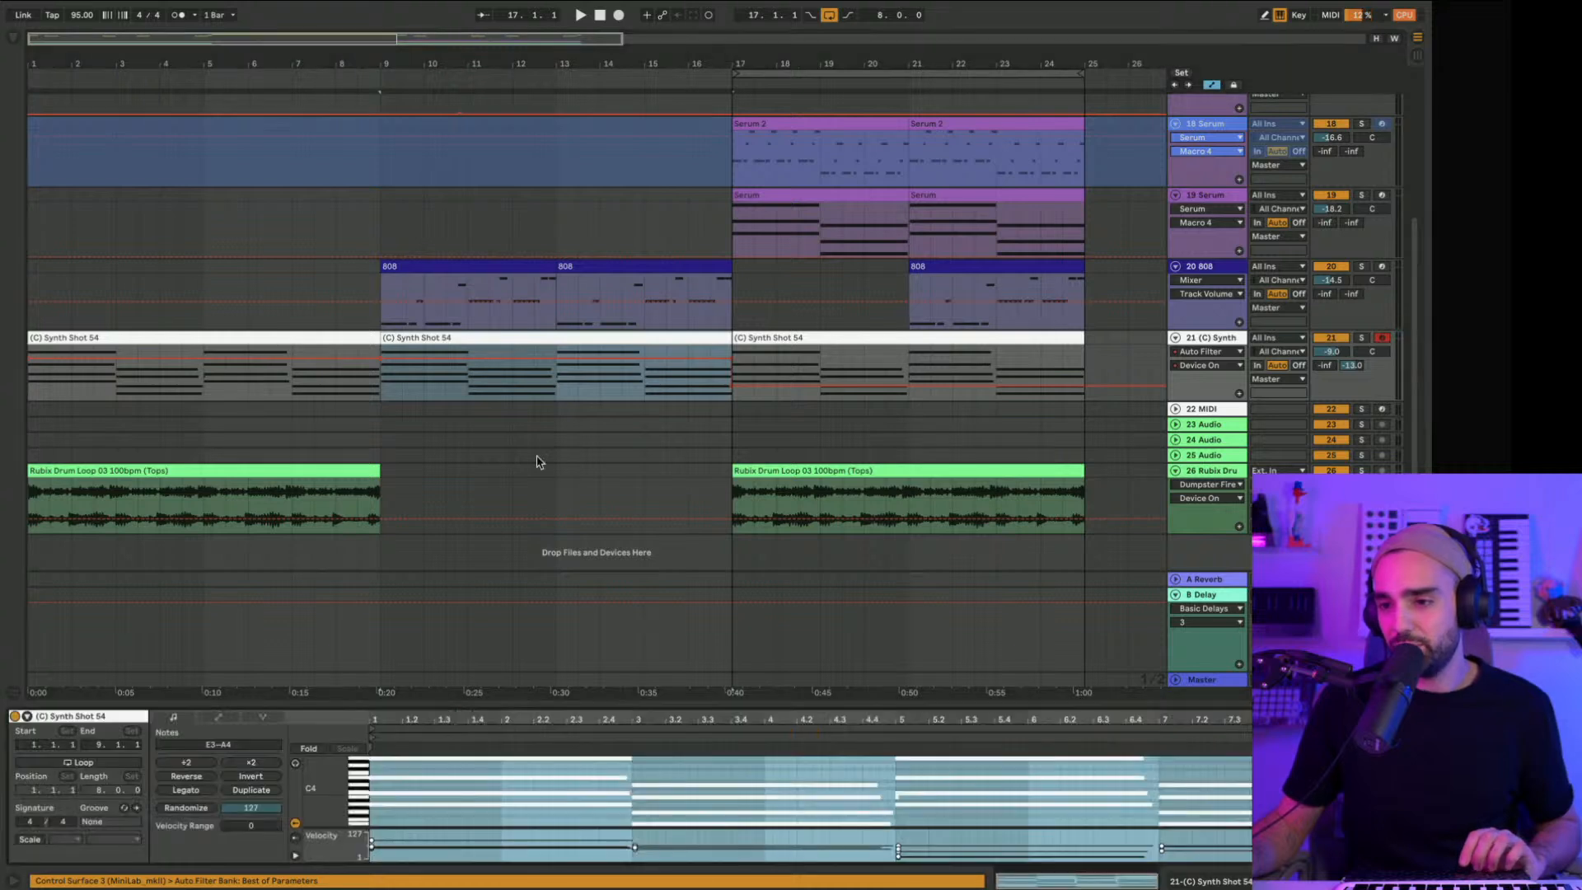
pyautogui.click(711, 756)
pyautogui.hotkey('ctrl', 'a')
pyautogui.hotkey('shift', 'Down')
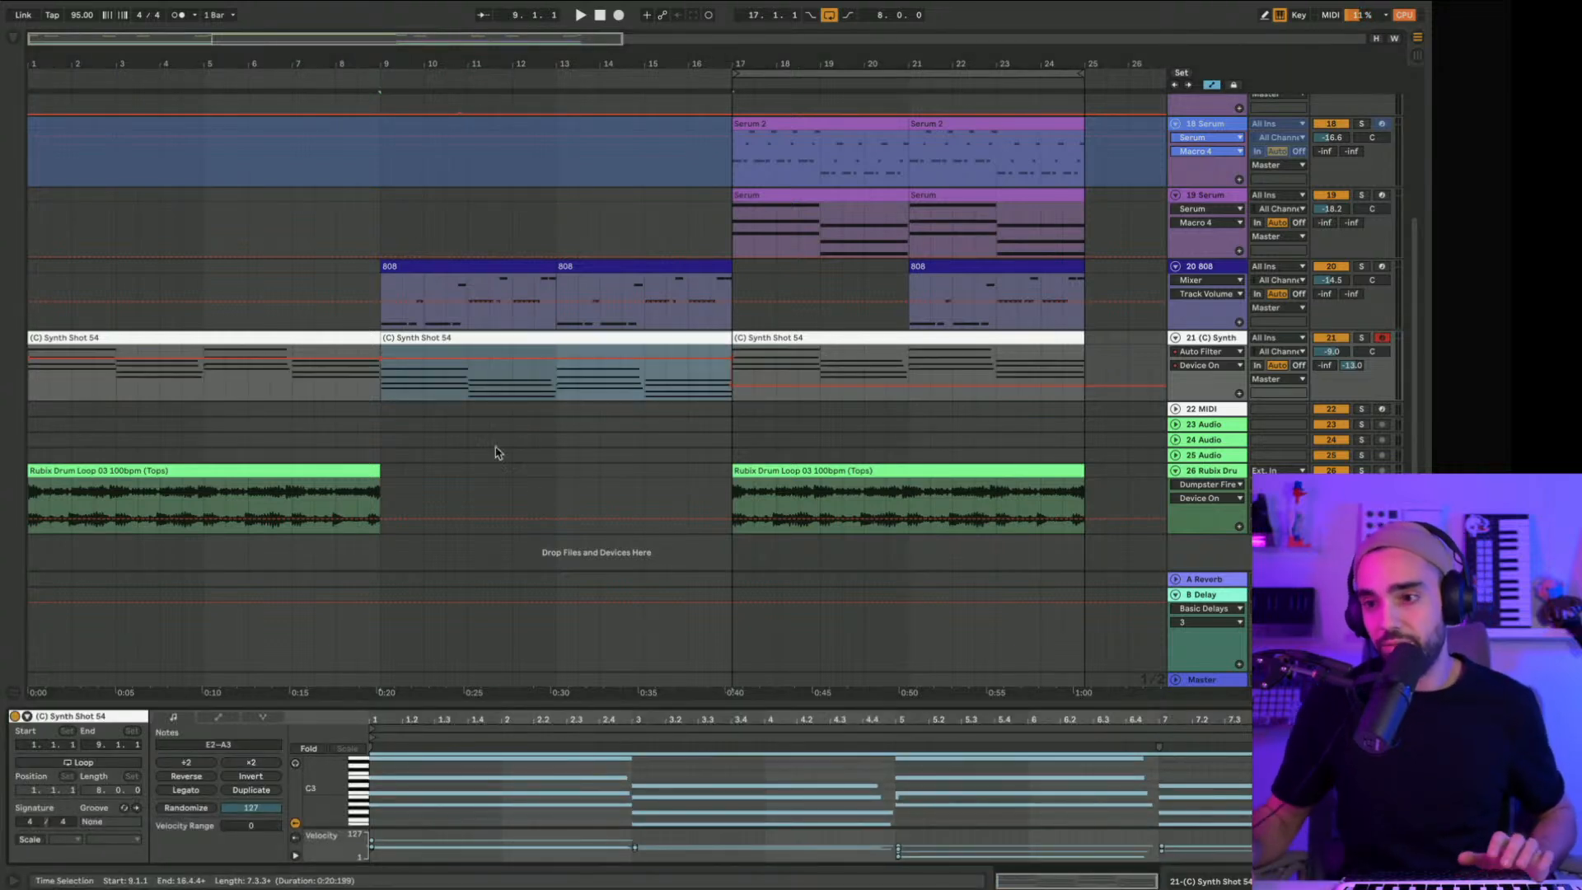
pyautogui.press('space')
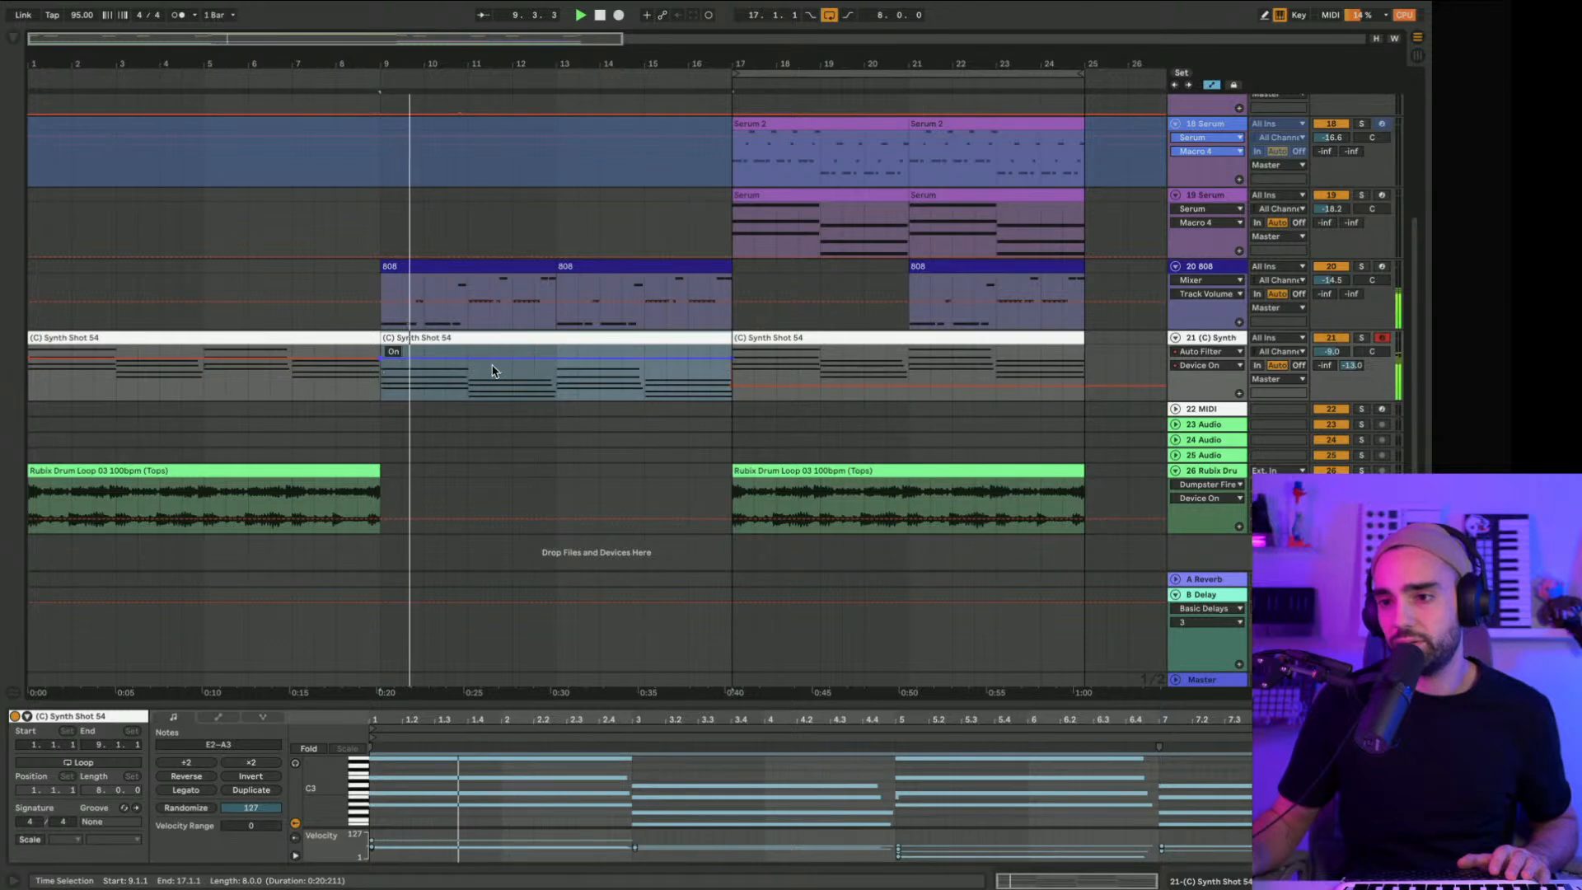
# Step: Flatten the synth's Auto Filter frequency automation to 560 Hz between bars 9 and 17 and play it from just before bar 9
pyautogui.click(1200, 340)
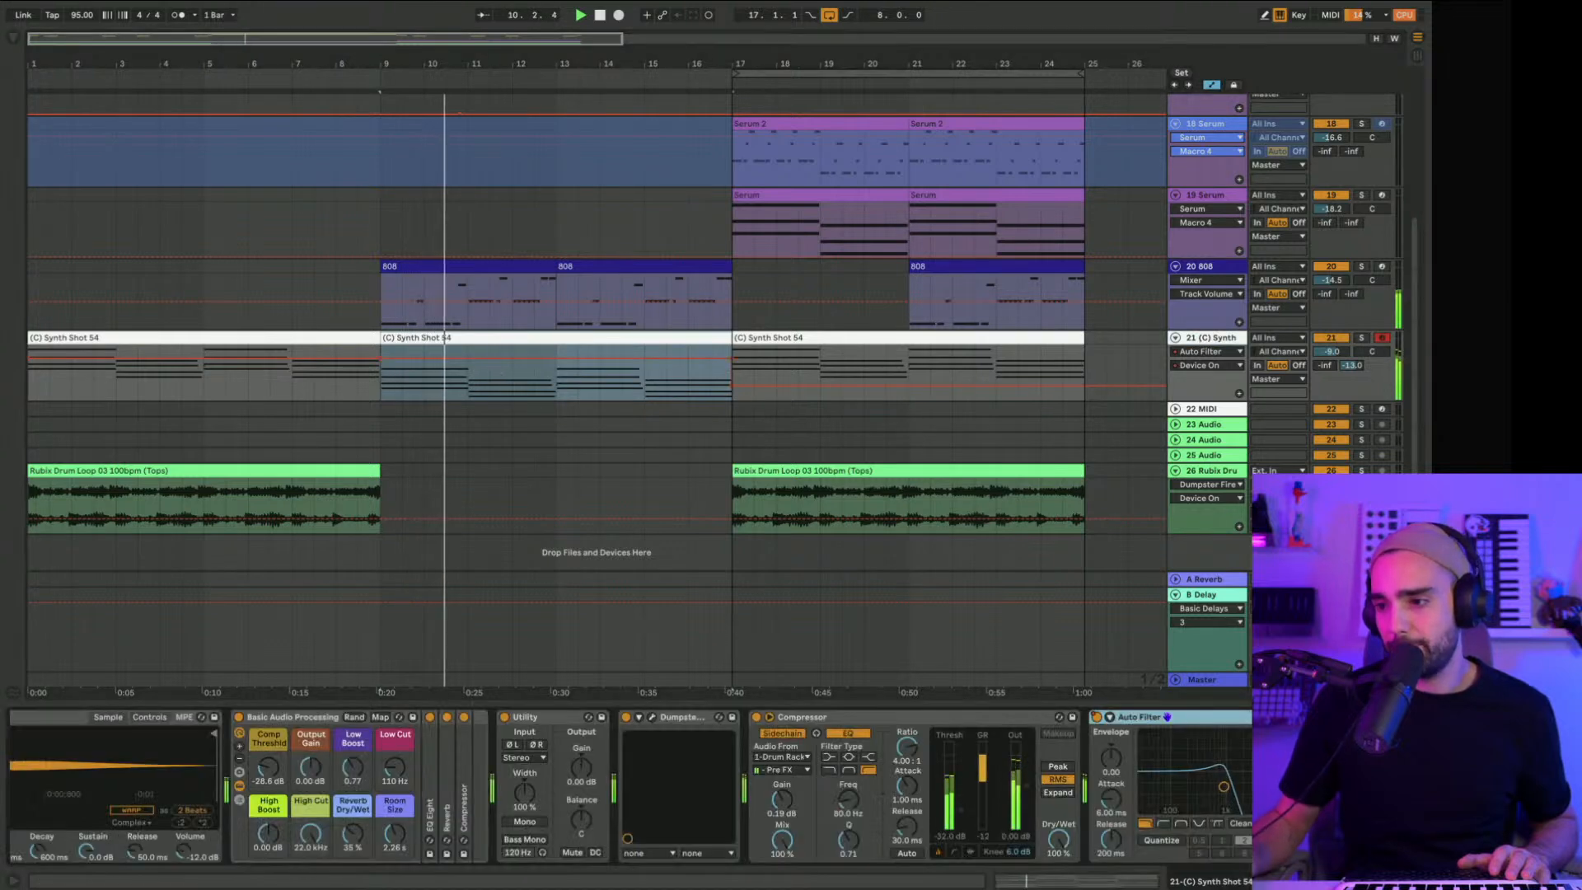
pyautogui.click(1209, 365)
pyautogui.click(1209, 395)
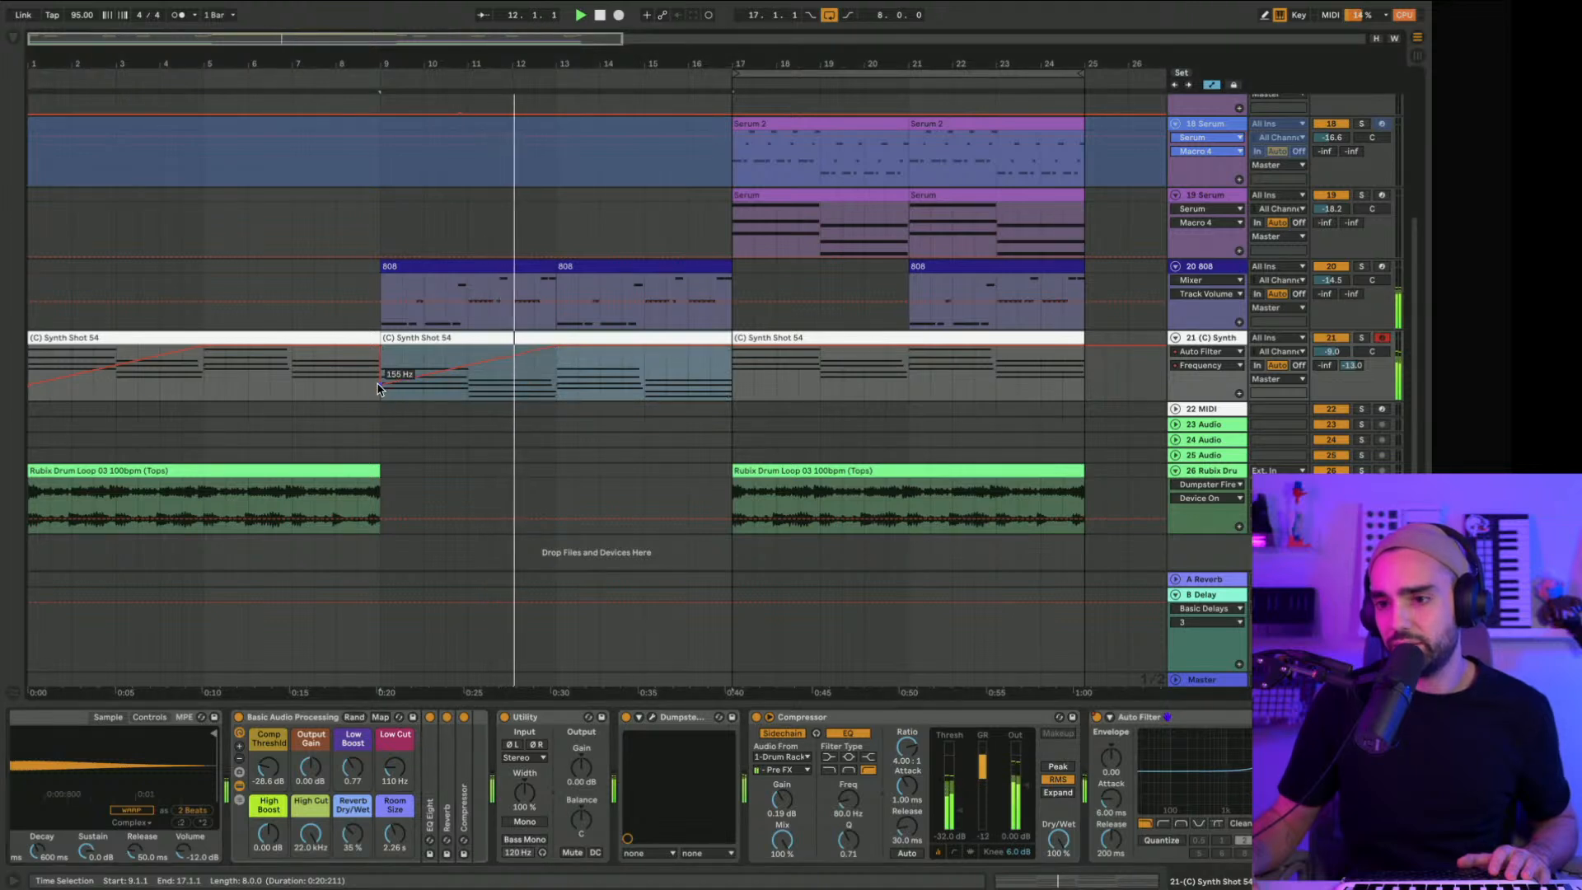
pyautogui.moveTo(383, 384); pyautogui.dragTo(384, 363)
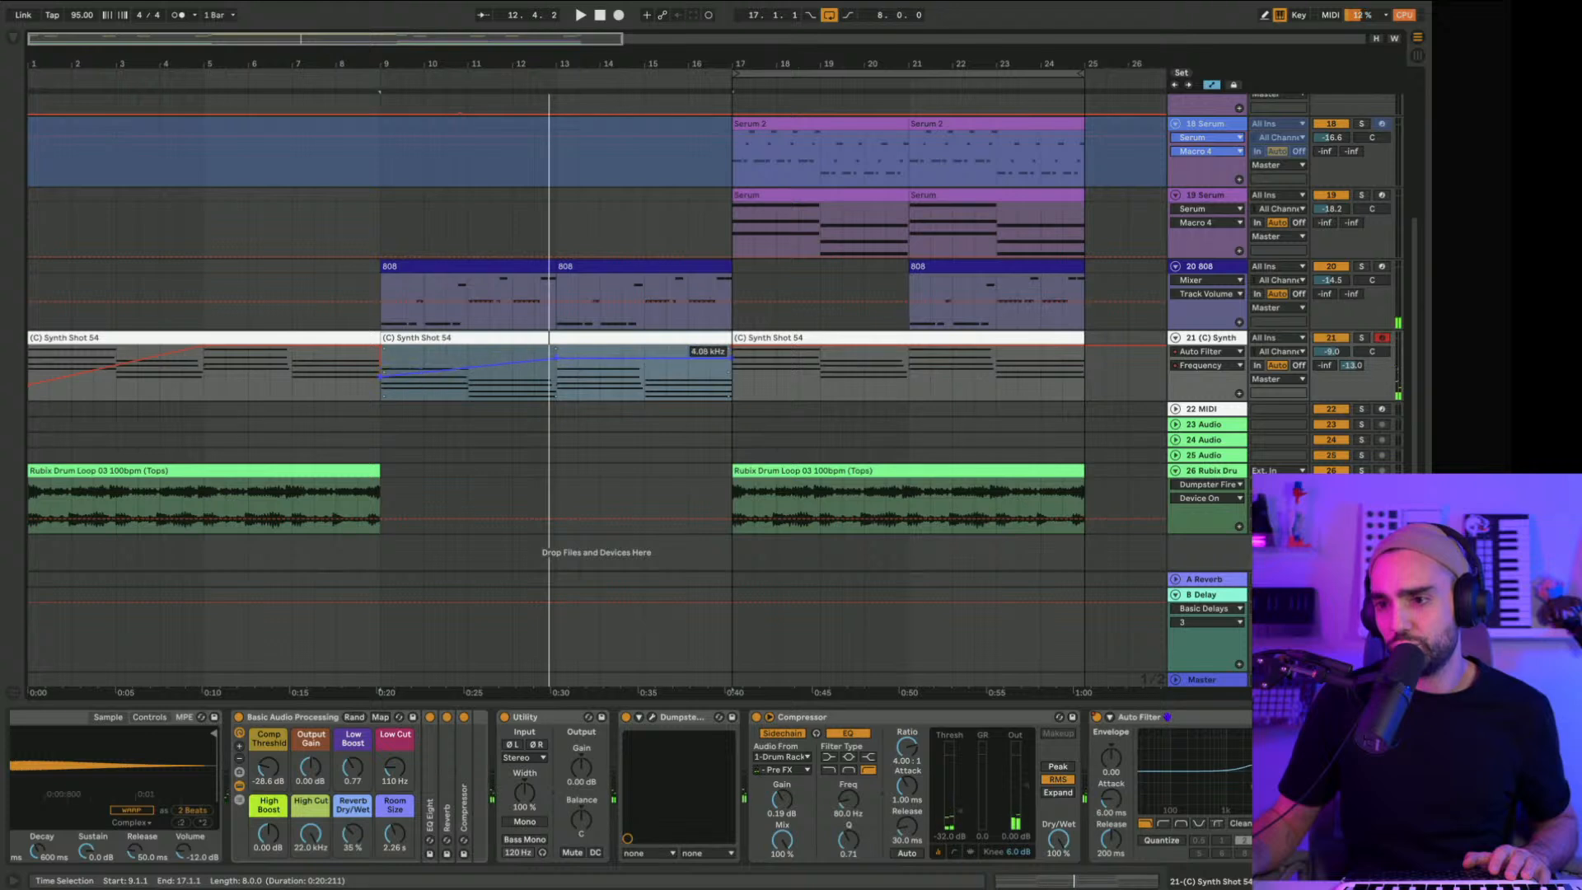
pyautogui.click(735, 367)
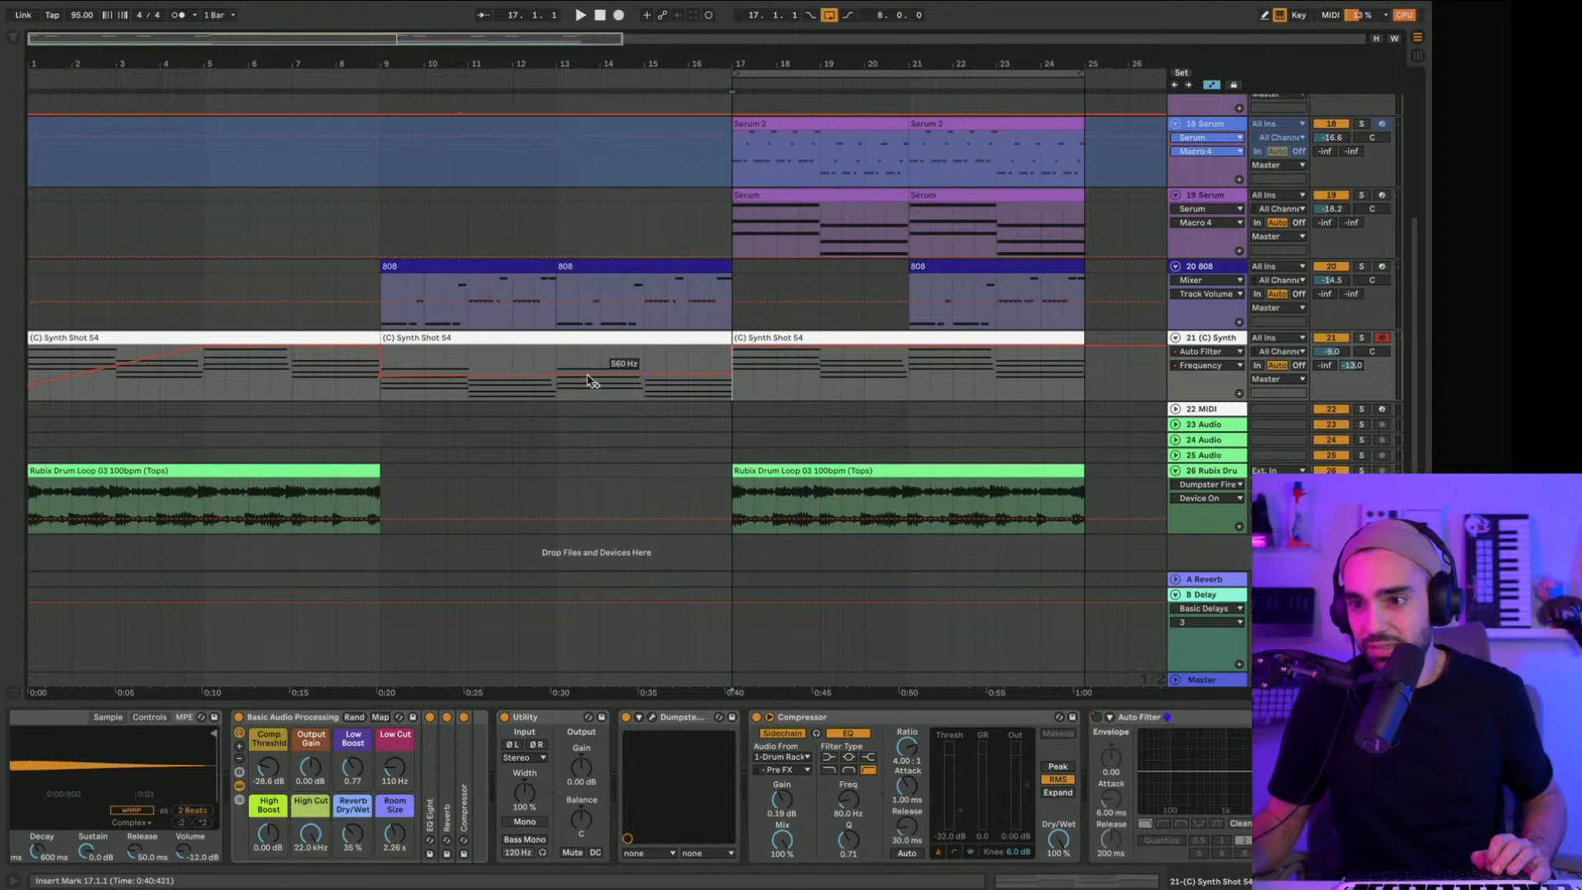
pyautogui.click(363, 384)
pyautogui.press('space')
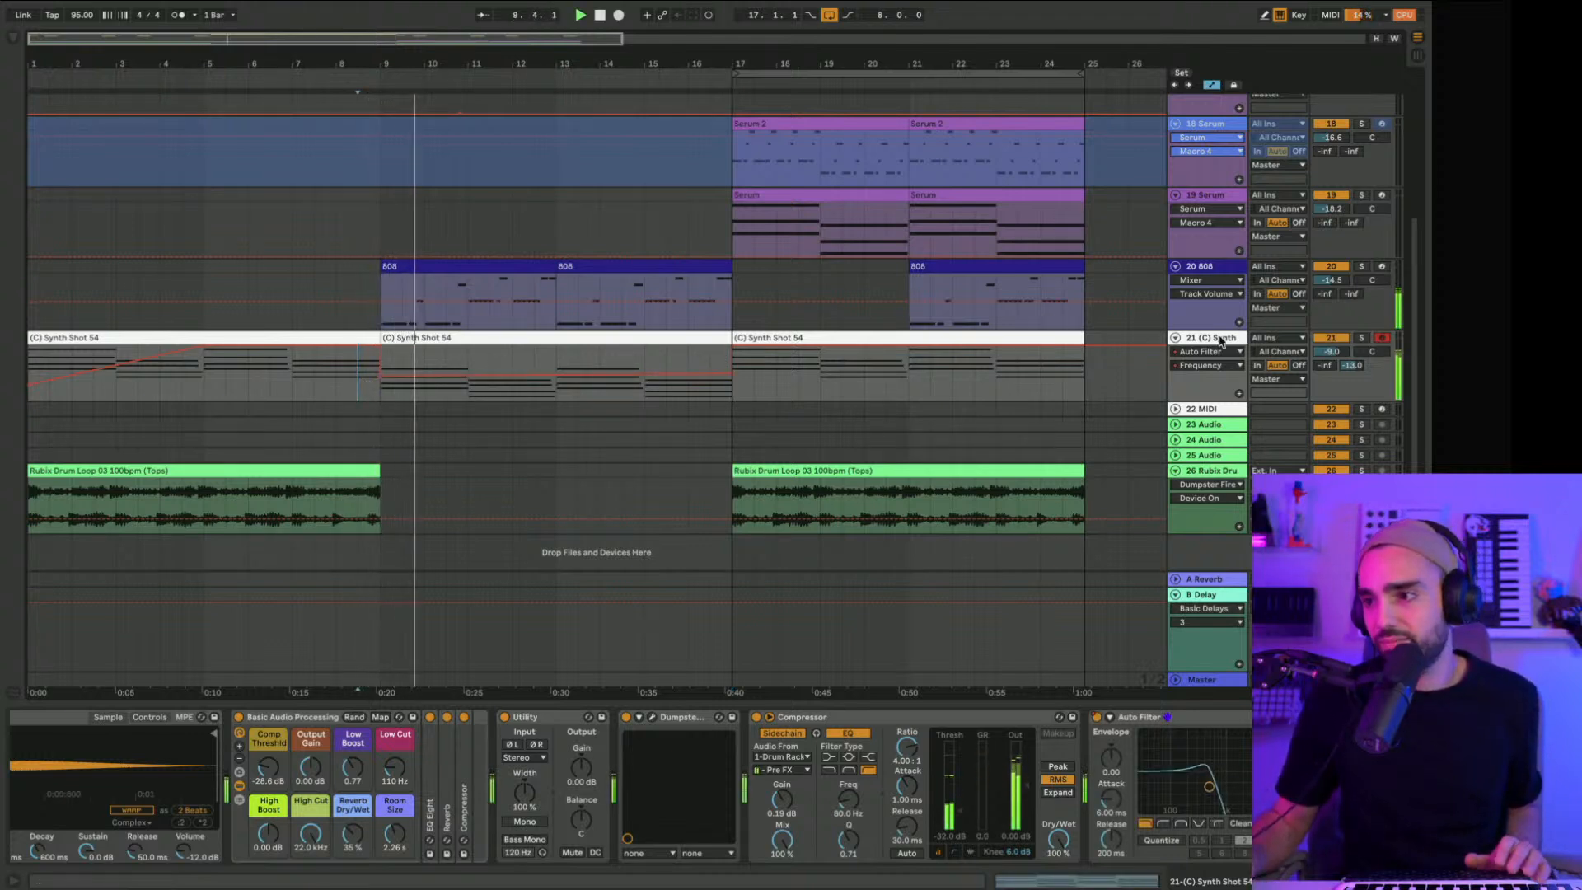
# Step: Raise the Low Cut of the synth track's Basic Audio Processing rack to 471 Hz and listen to bars 9 to 17
pyautogui.click(395, 768)
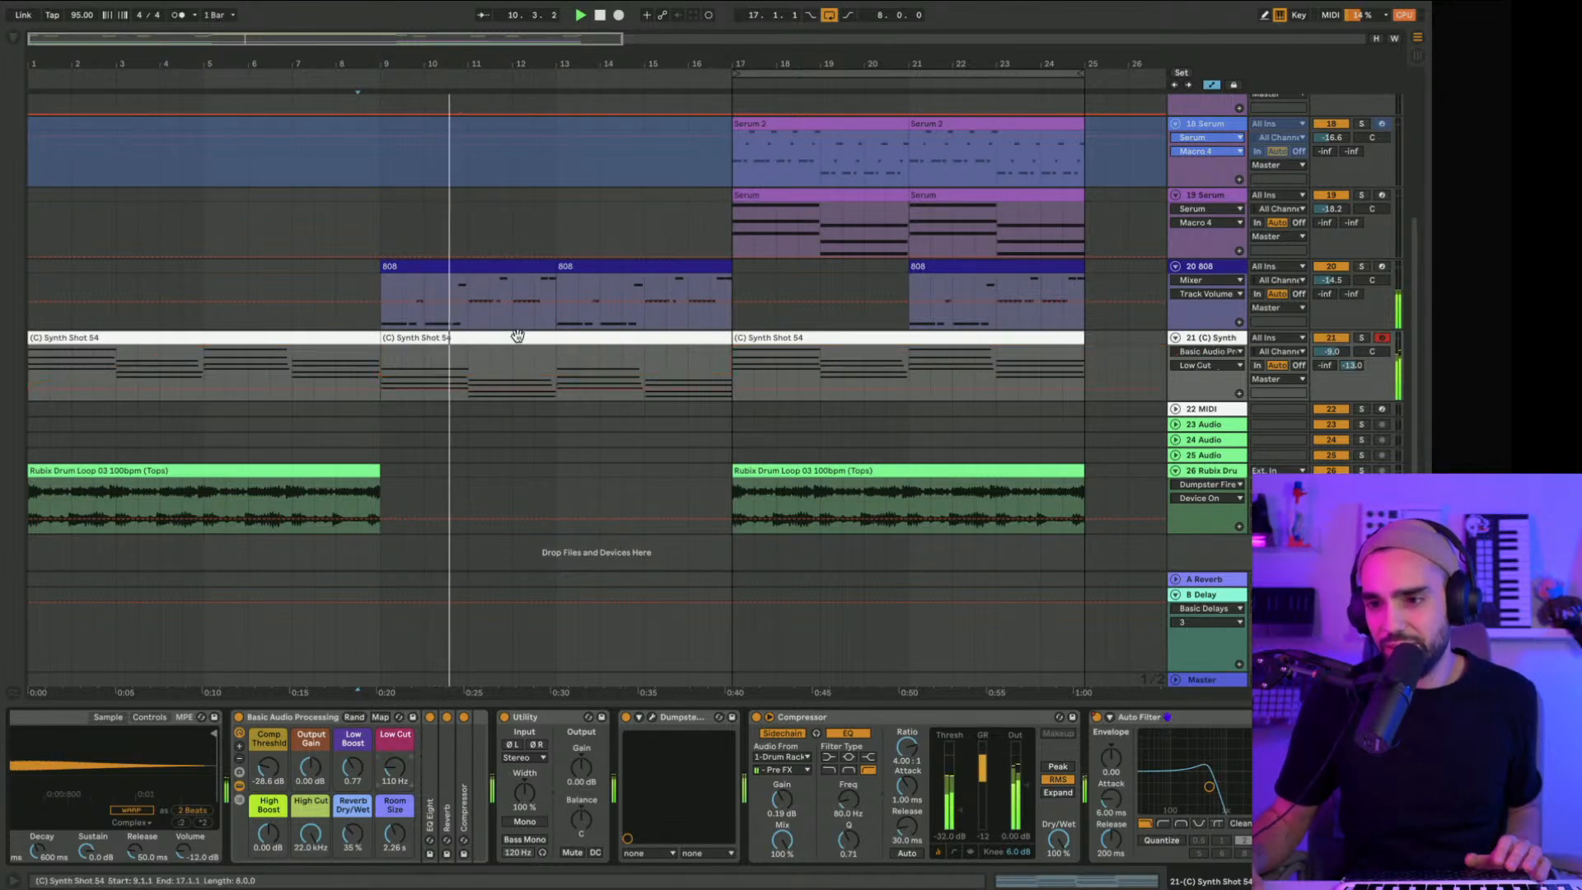
pyautogui.moveTo(395, 769); pyautogui.dragTo(395, 754)
pyautogui.click(358, 371)
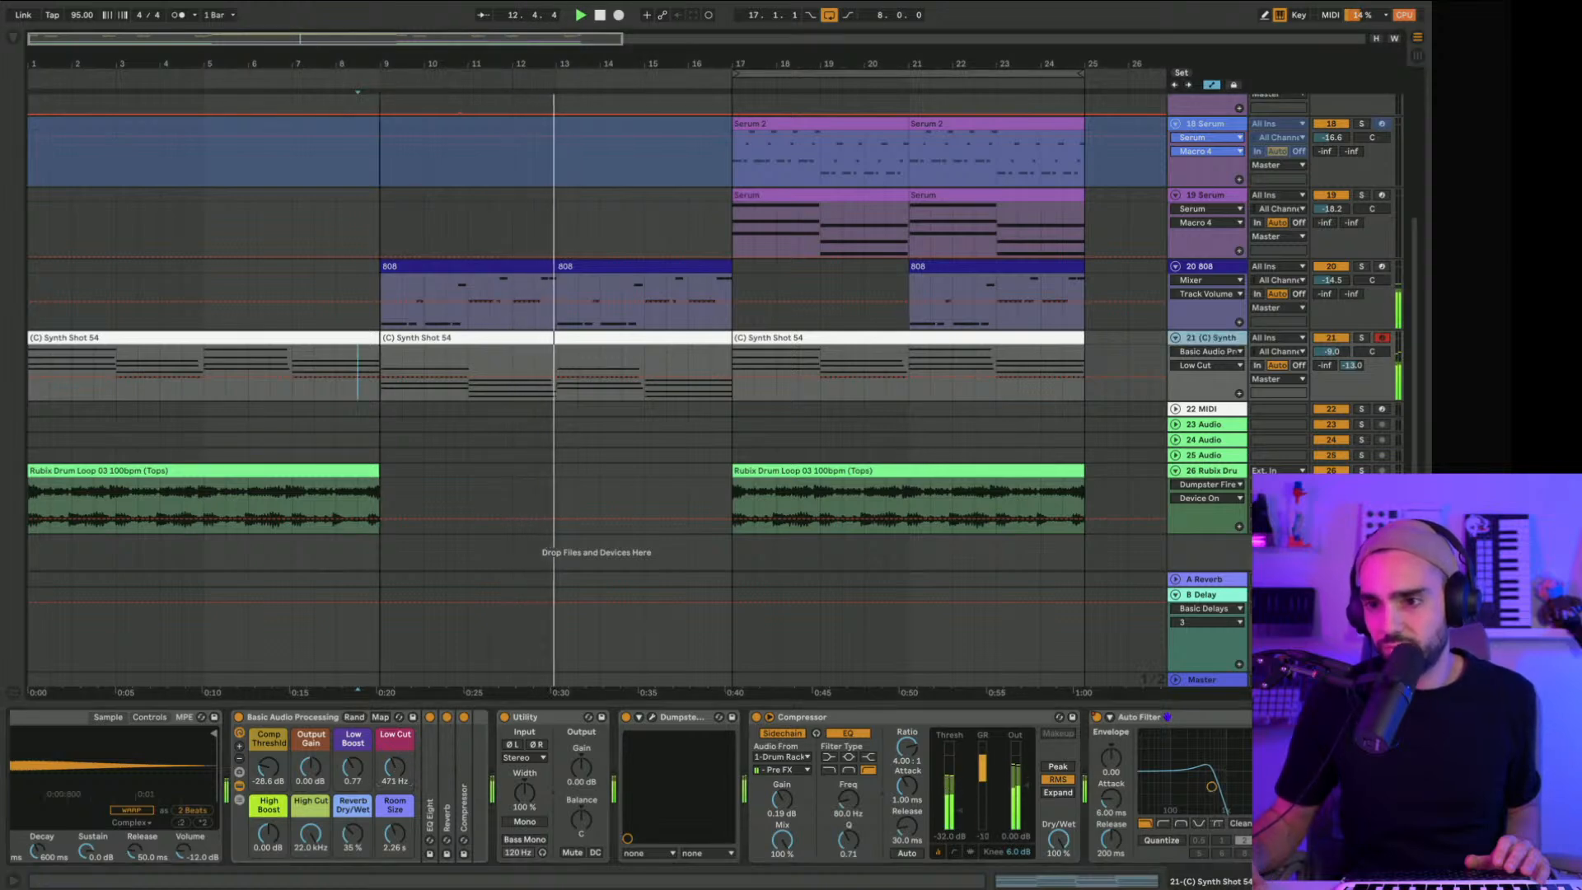
pyautogui.scroll(5, 478, 301)
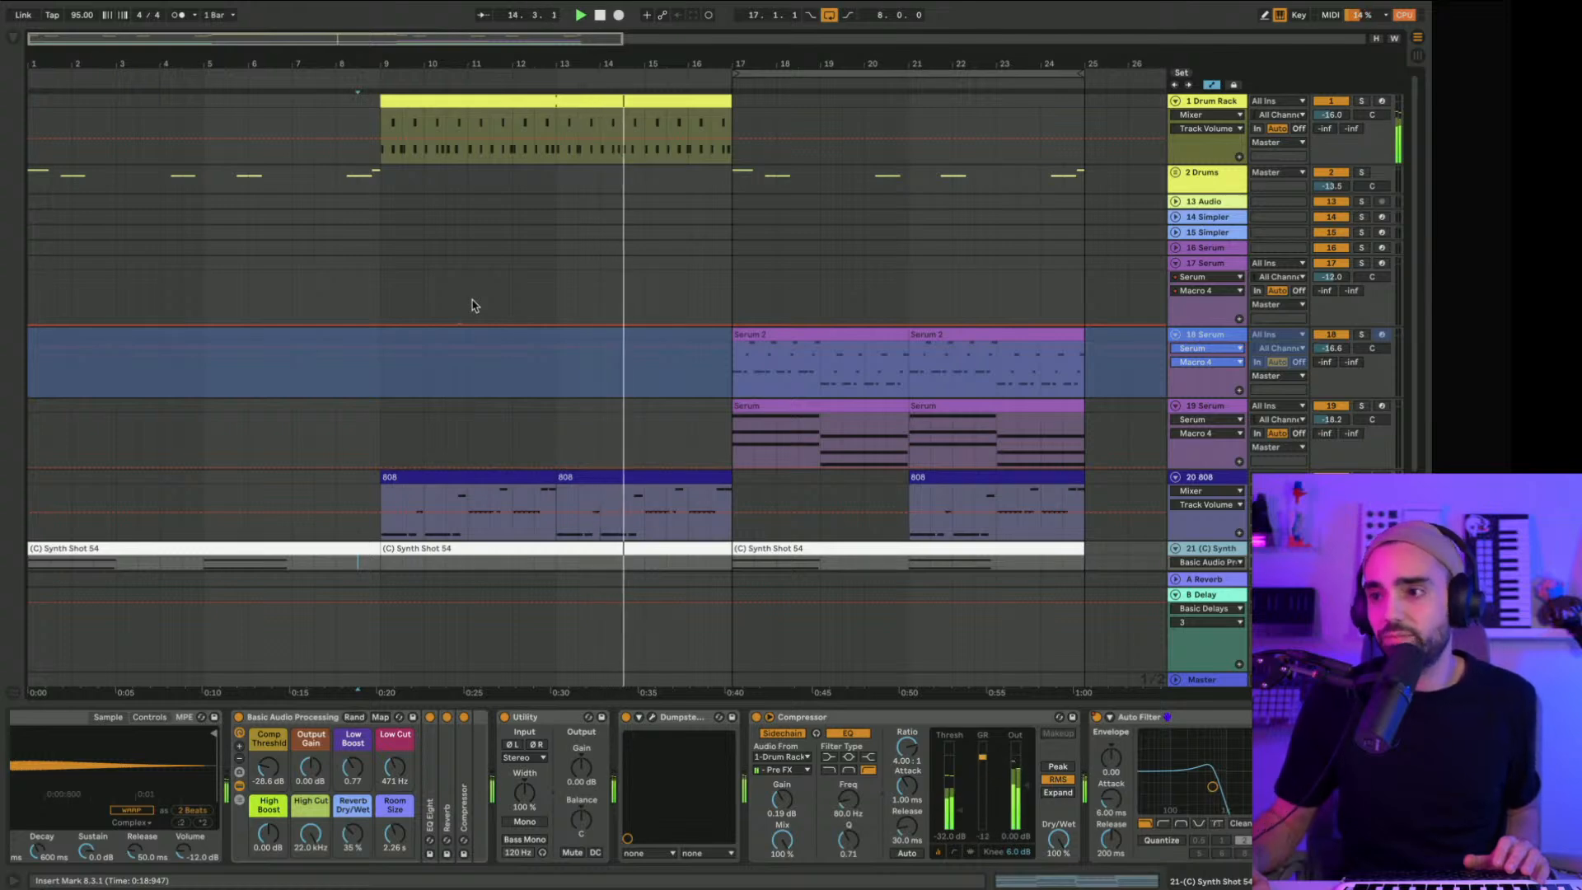
pyautogui.scroll(-5, 474, 306)
pyautogui.moveTo(183, 64); pyautogui.dragTo(164, 65)
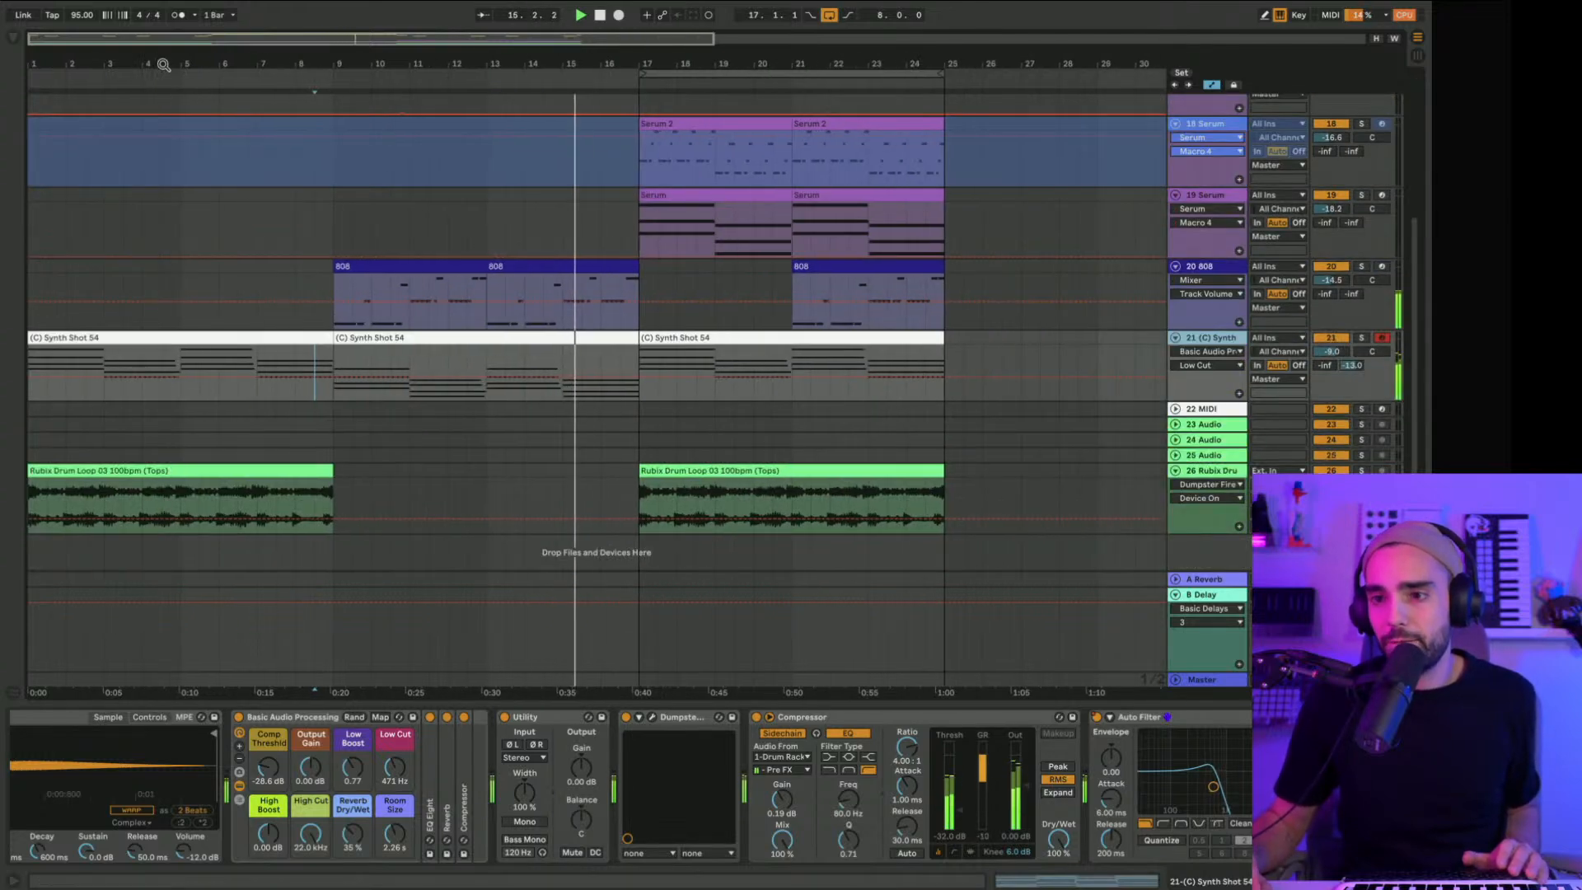
# Step: Stop playback and add Freakshow Industries' VST3 Dumpster Fire plug-in to the Master track
pyautogui.click(602, 16)
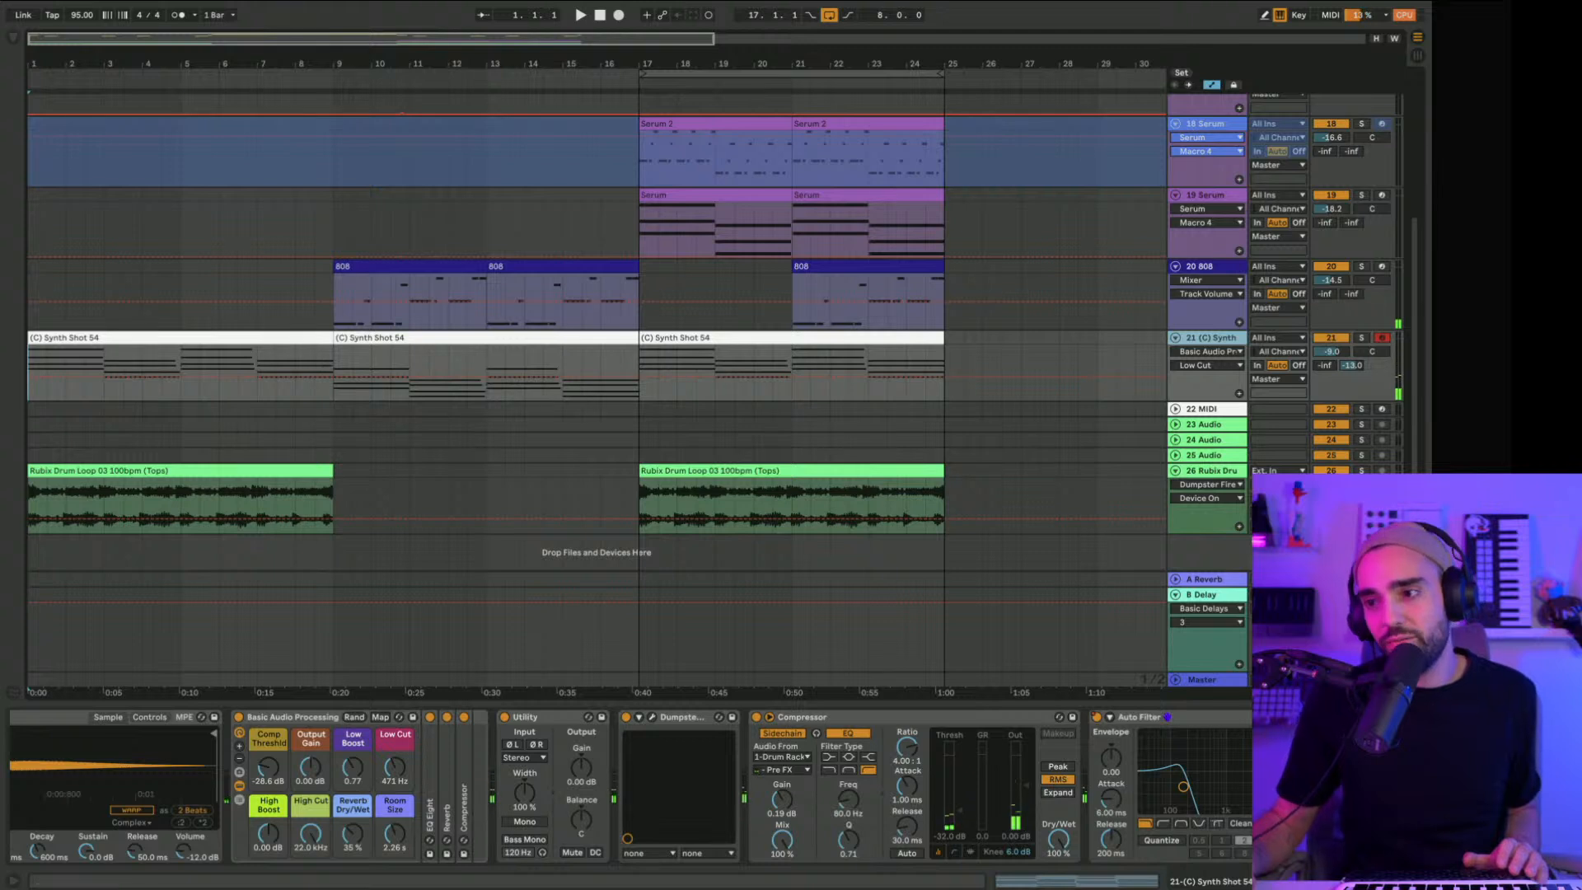
pyautogui.click(1210, 680)
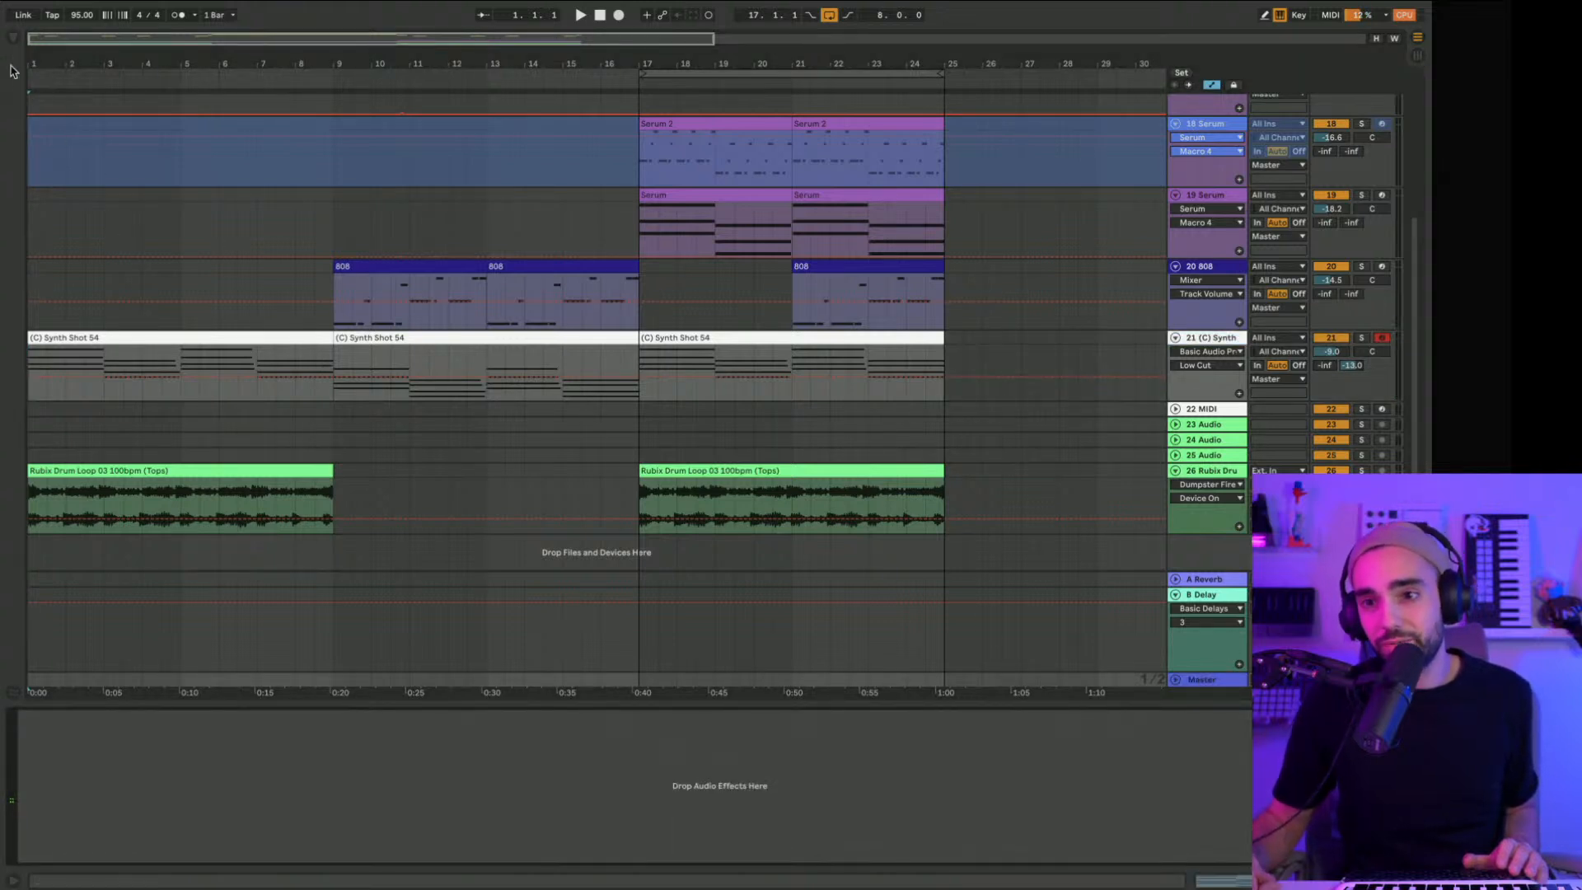
pyautogui.click(15, 38)
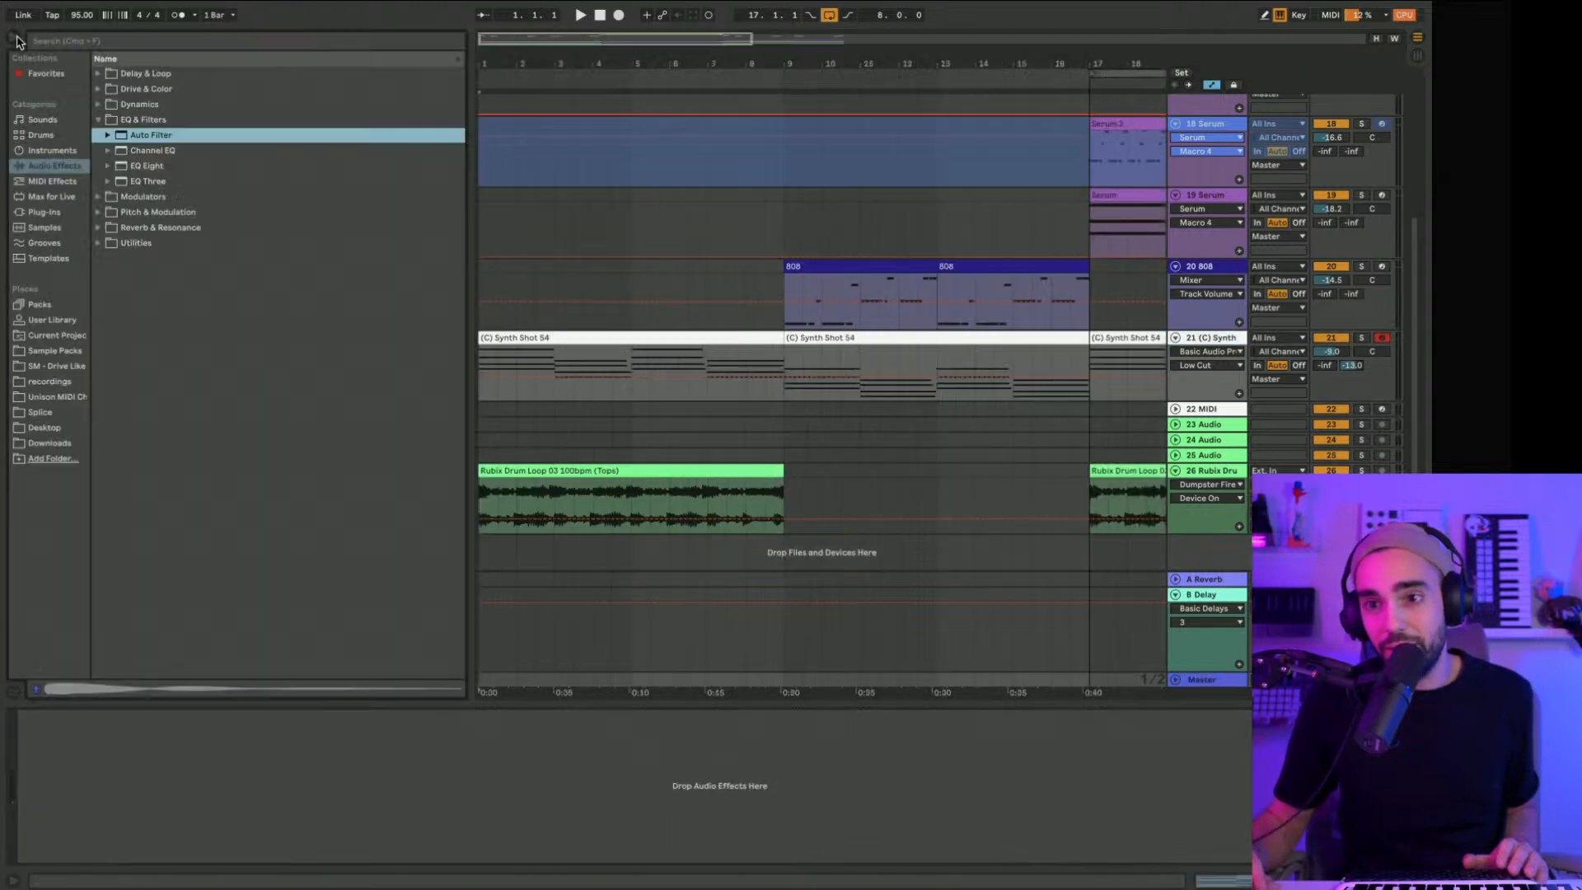
pyautogui.click(43, 212)
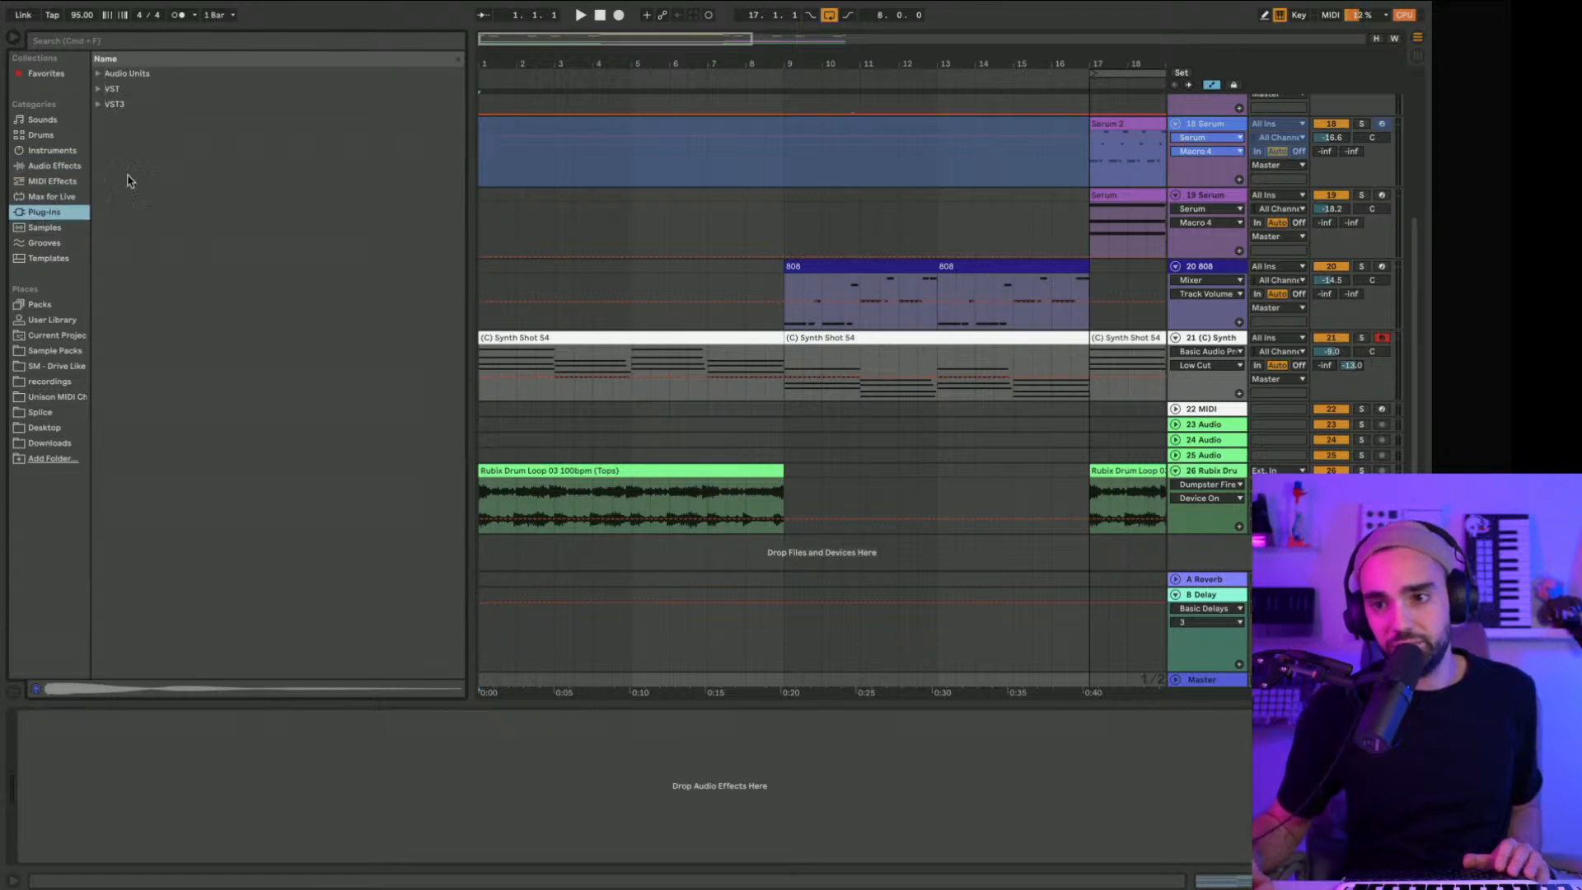
pyautogui.click(98, 104)
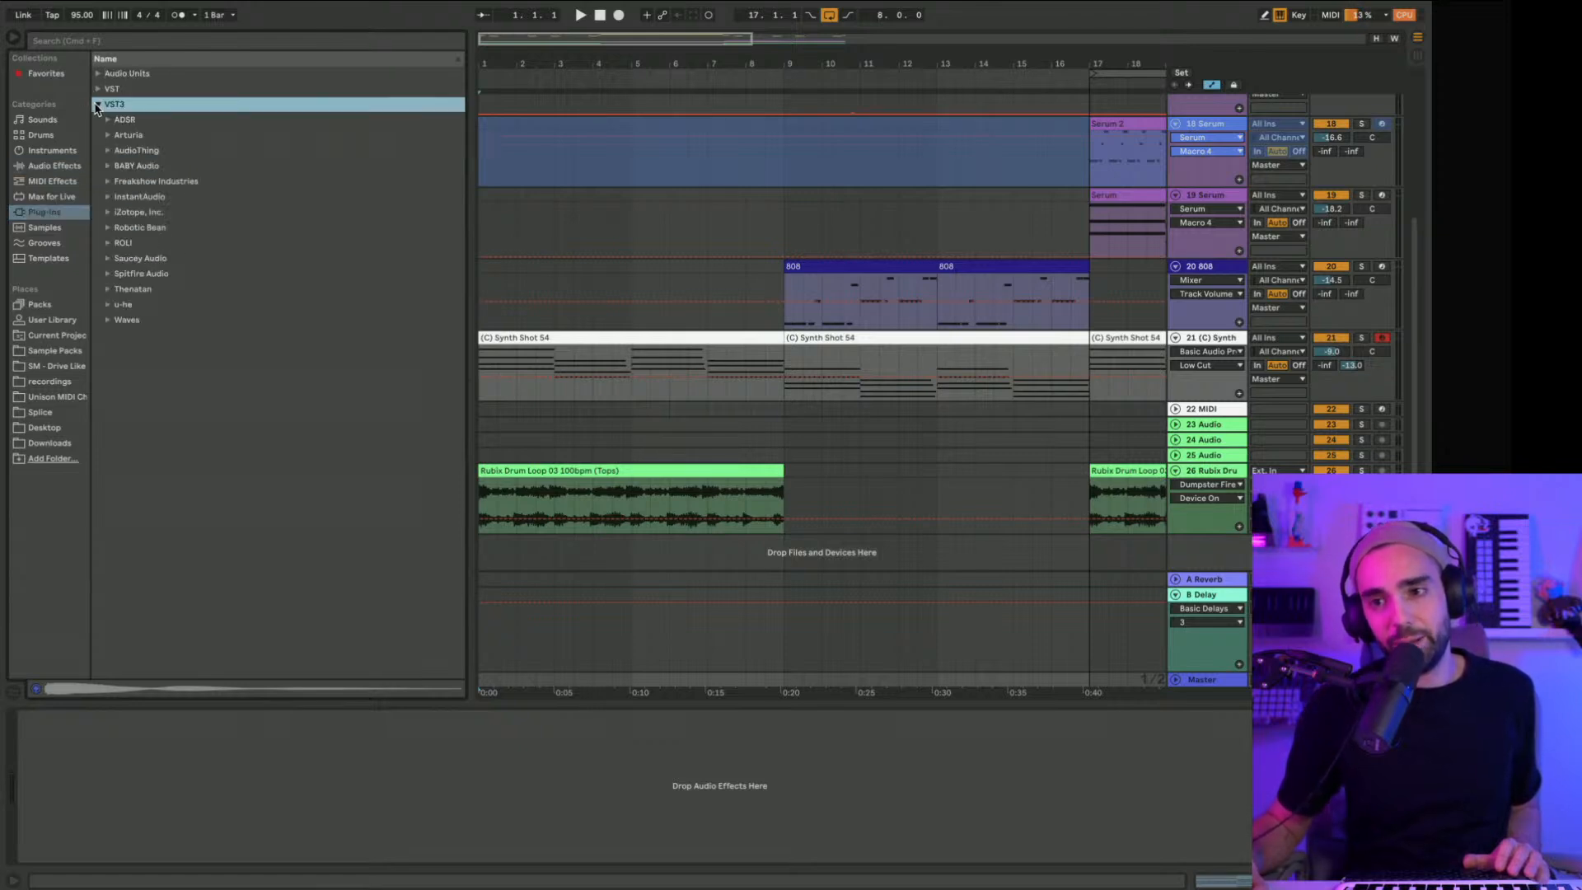
pyautogui.click(108, 181)
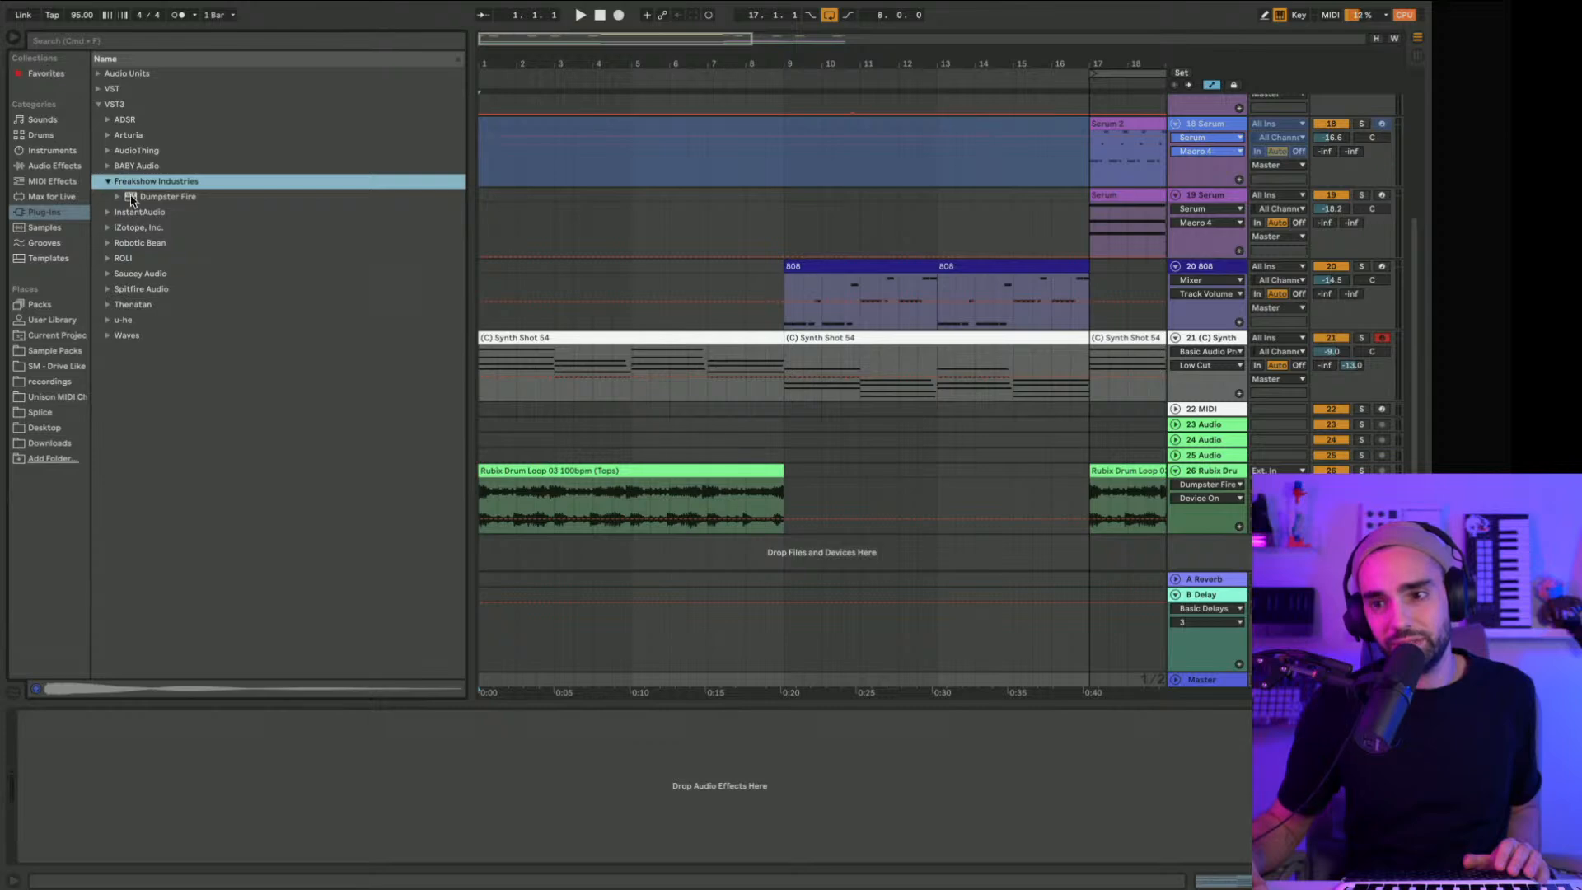
pyautogui.moveTo(132, 201); pyautogui.dragTo(445, 774)
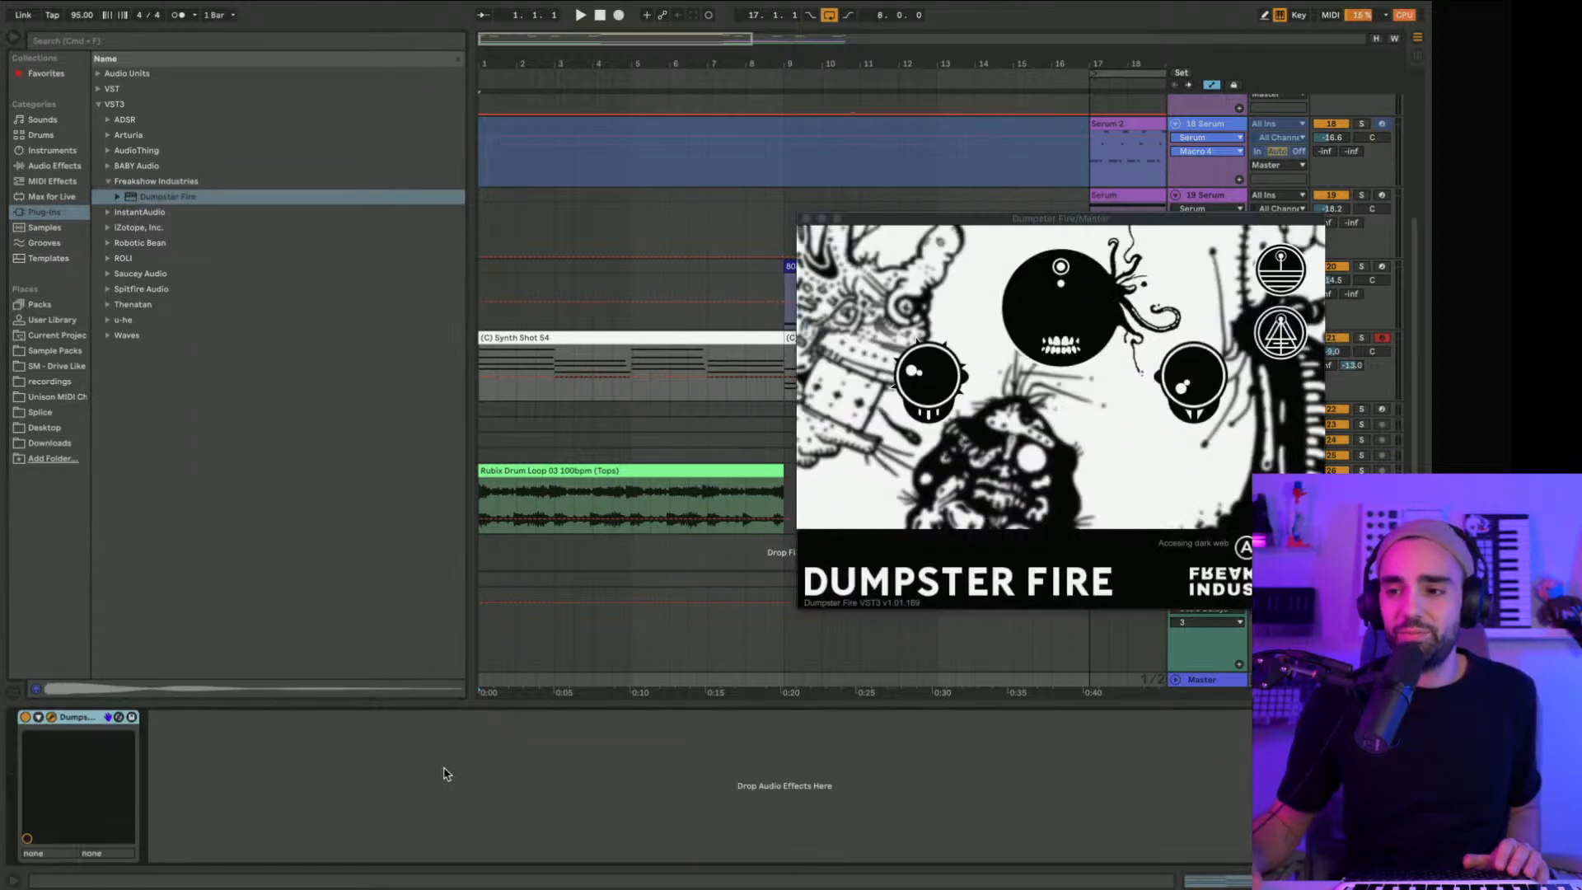
# Step: Move the Dumpster Fire window clear of the tracks and show the Tooth automation lane of the Master track
pyautogui.click(496, 75)
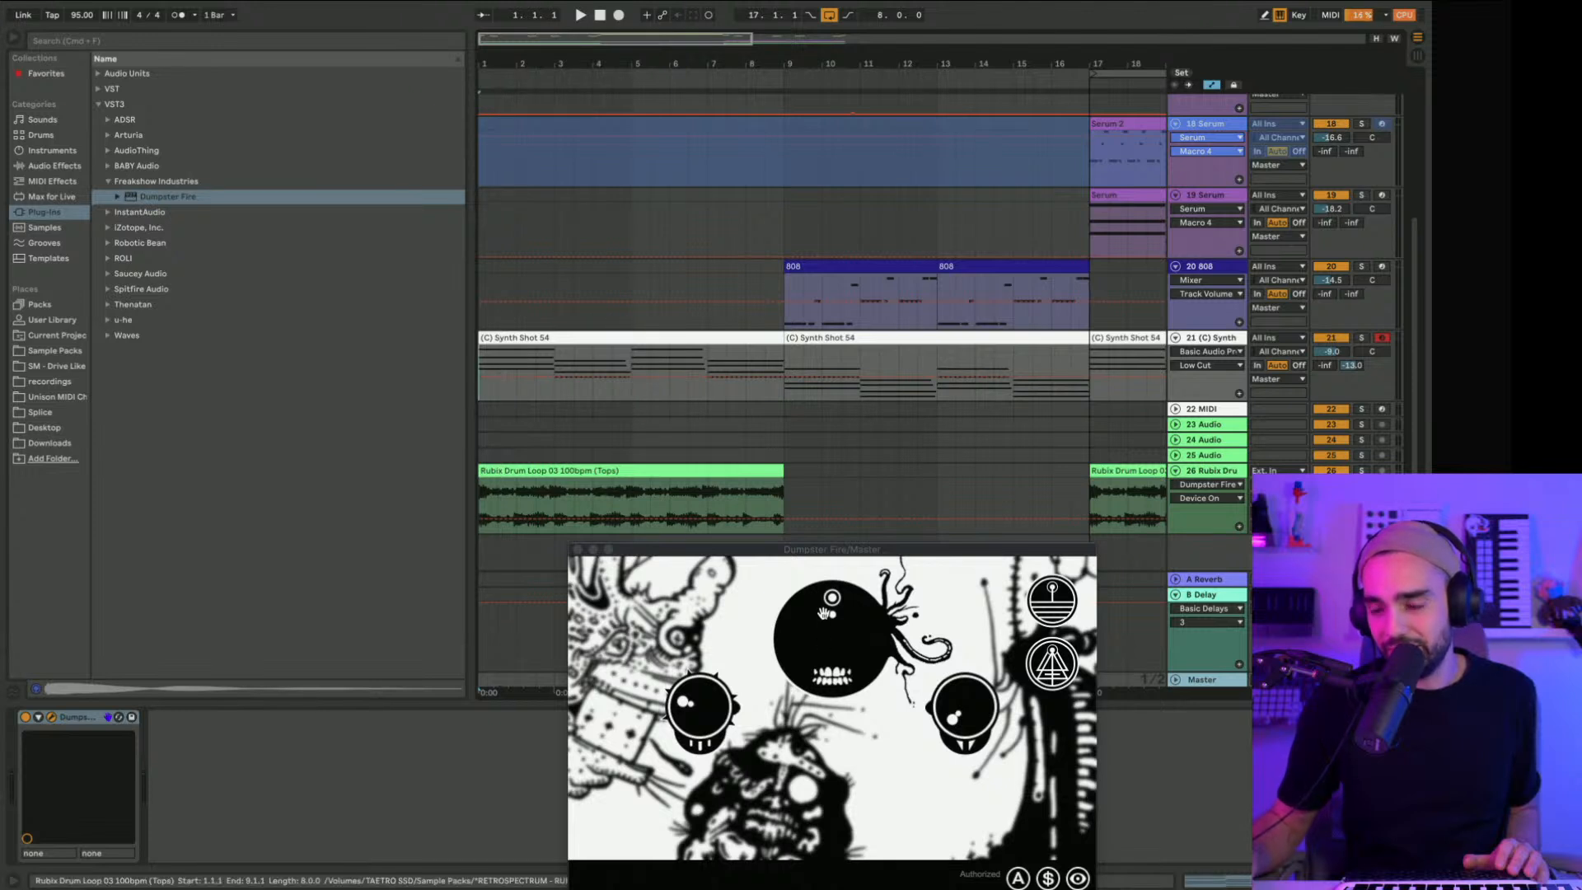
pyautogui.click(824, 614)
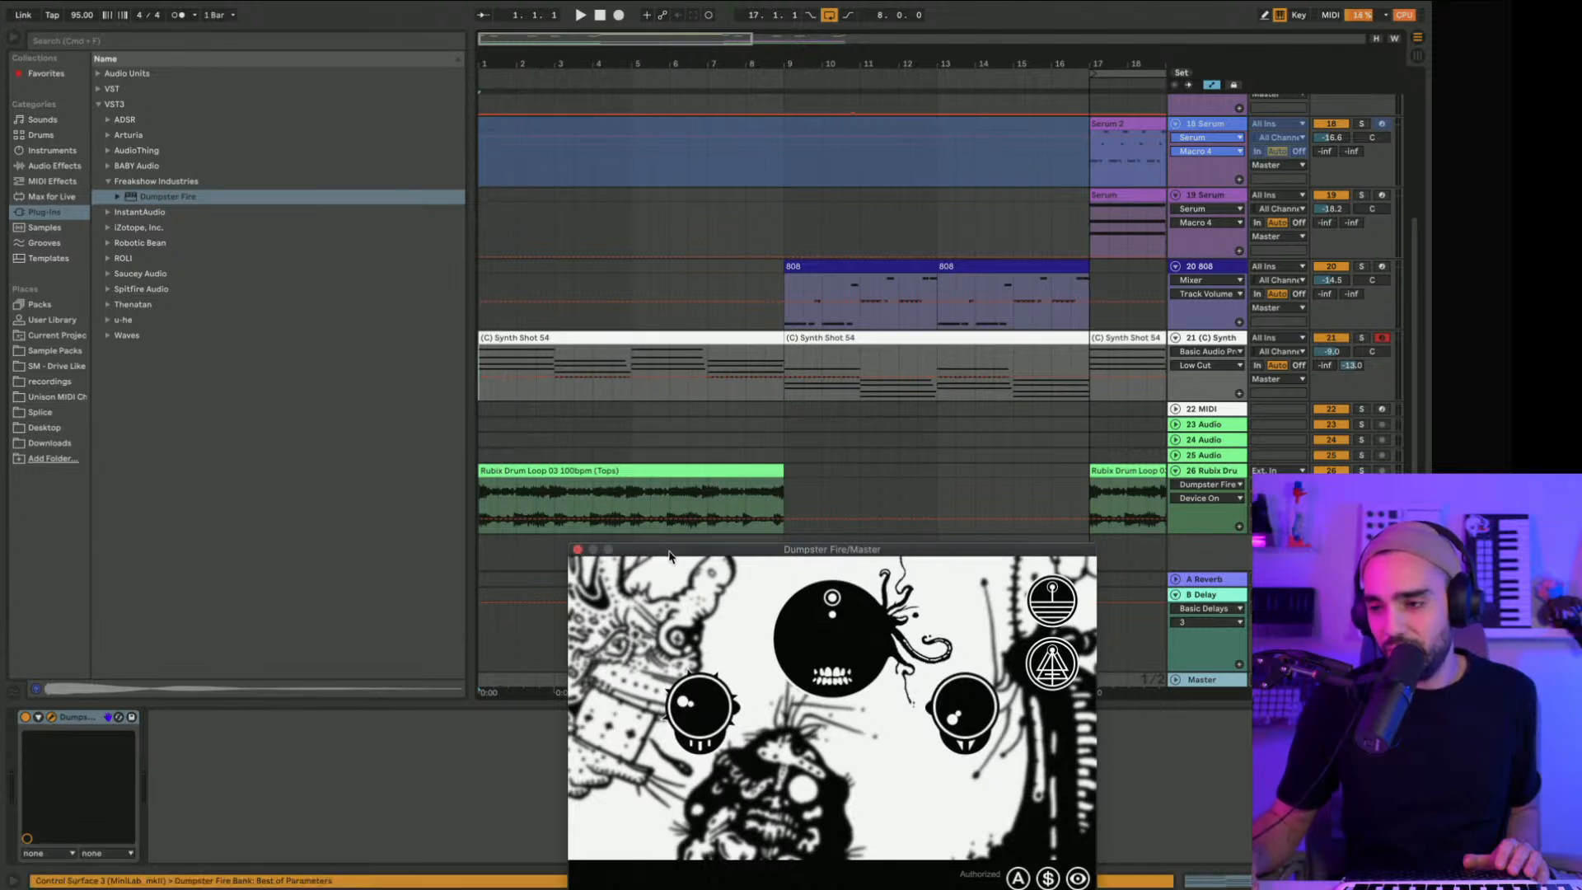
pyautogui.moveTo(676, 549); pyautogui.dragTo(760, 767)
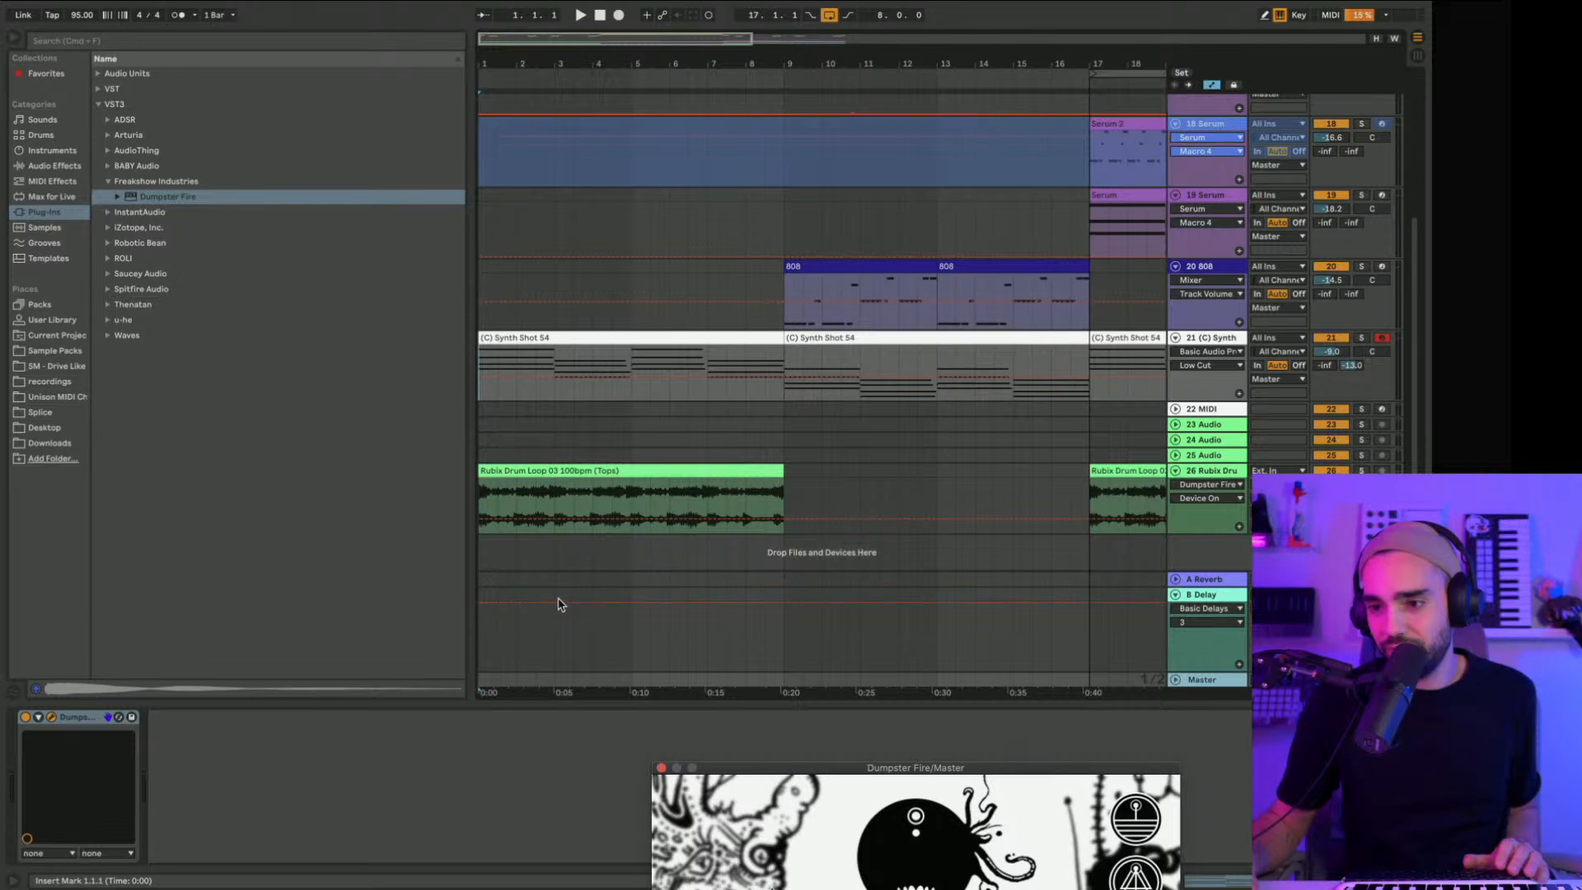
pyautogui.click(499, 610)
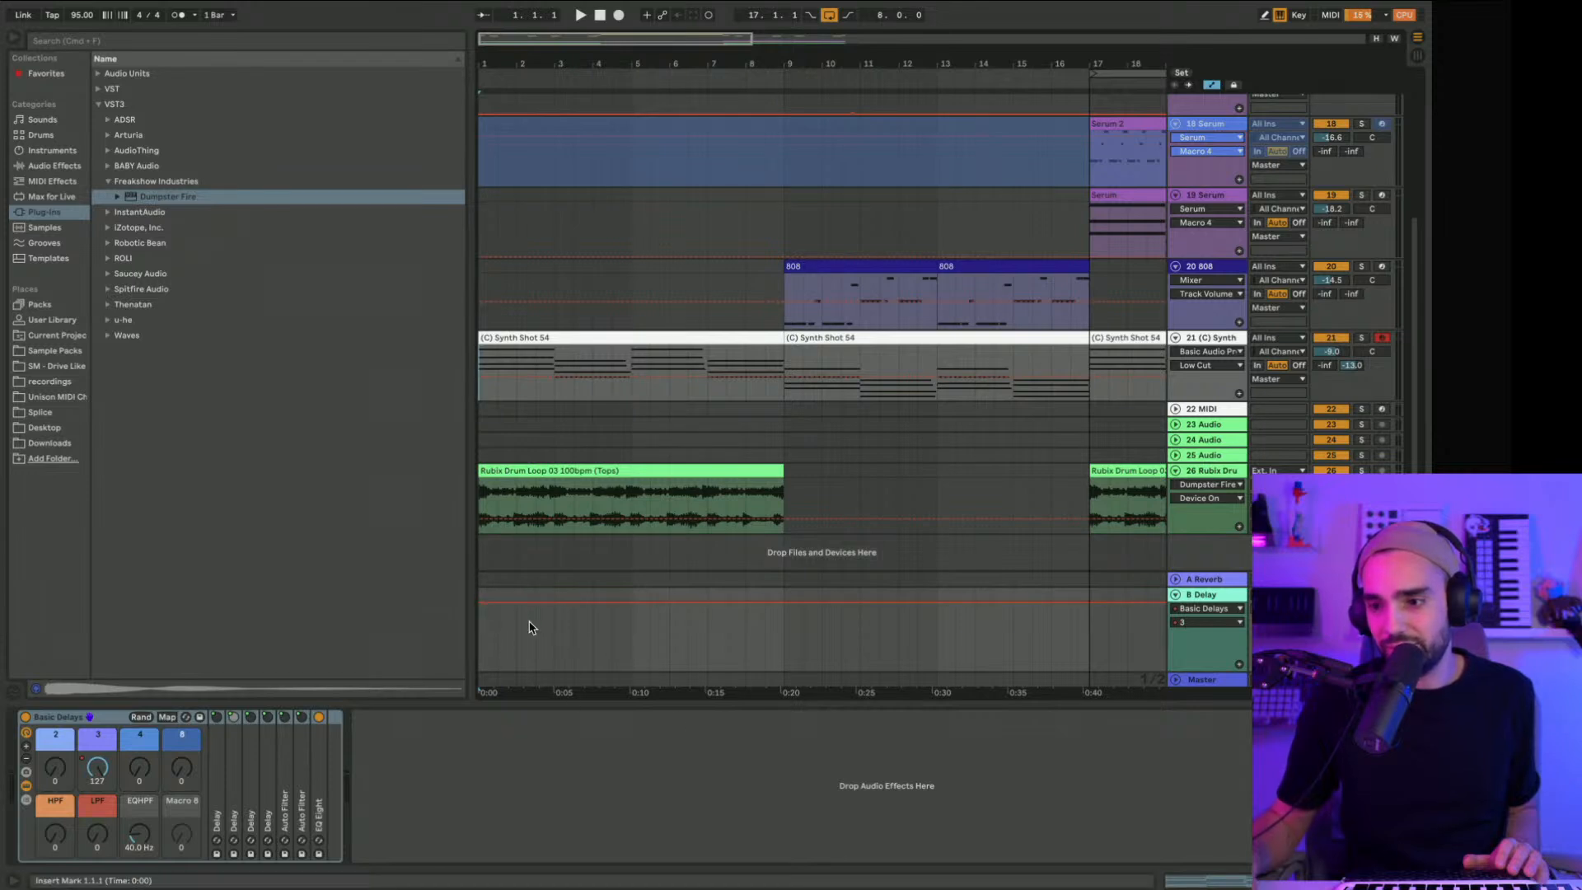
pyautogui.click(1219, 683)
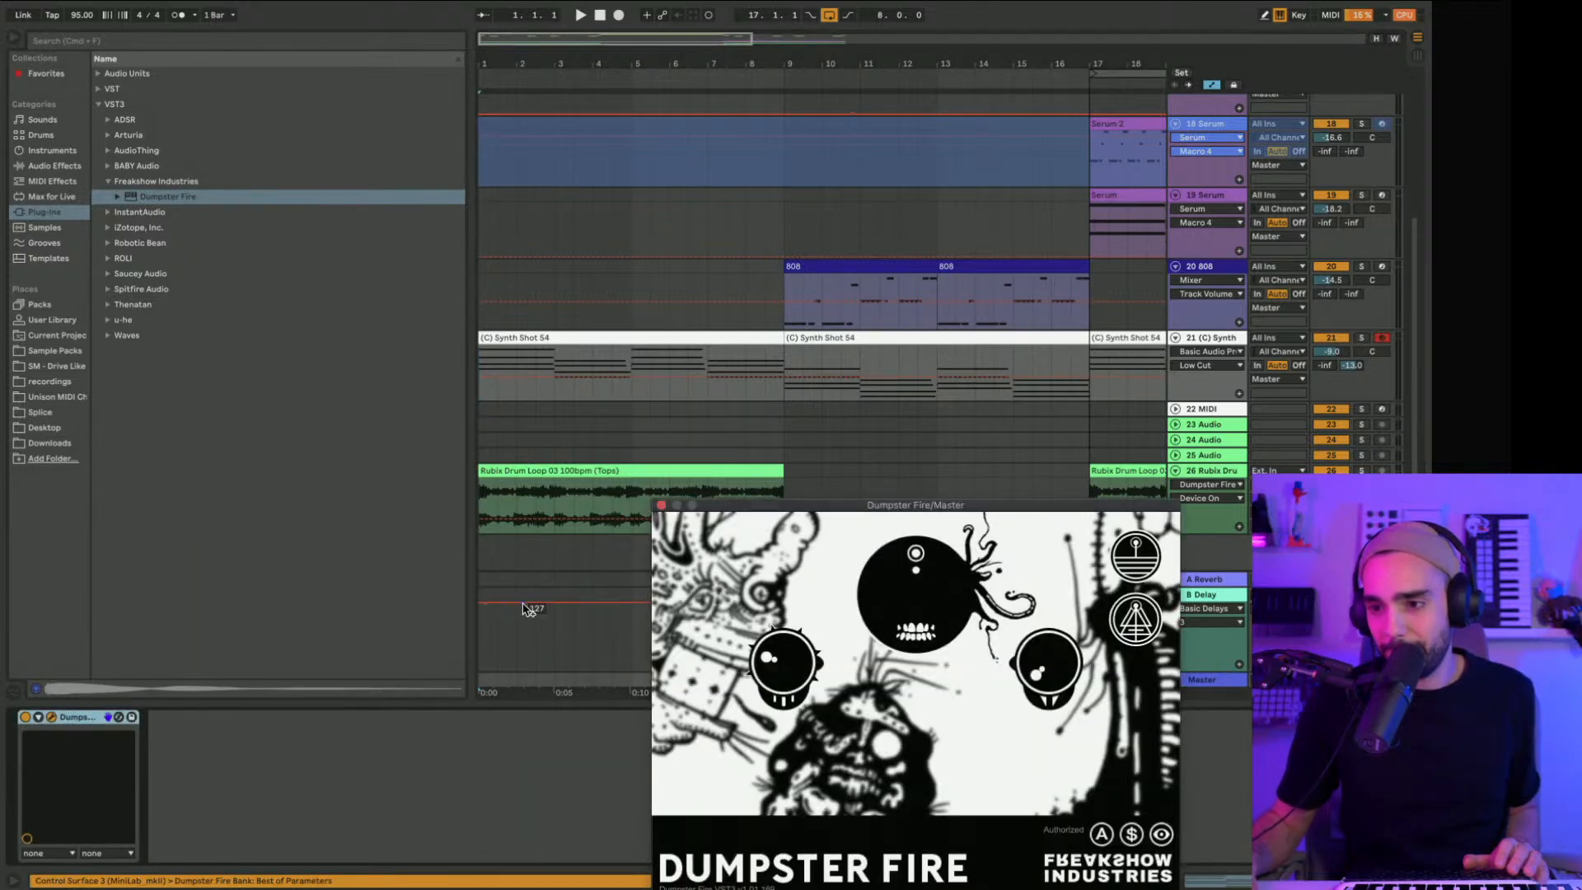
pyautogui.moveTo(1080, 506); pyautogui.dragTo(1088, 706)
pyautogui.click(1176, 681)
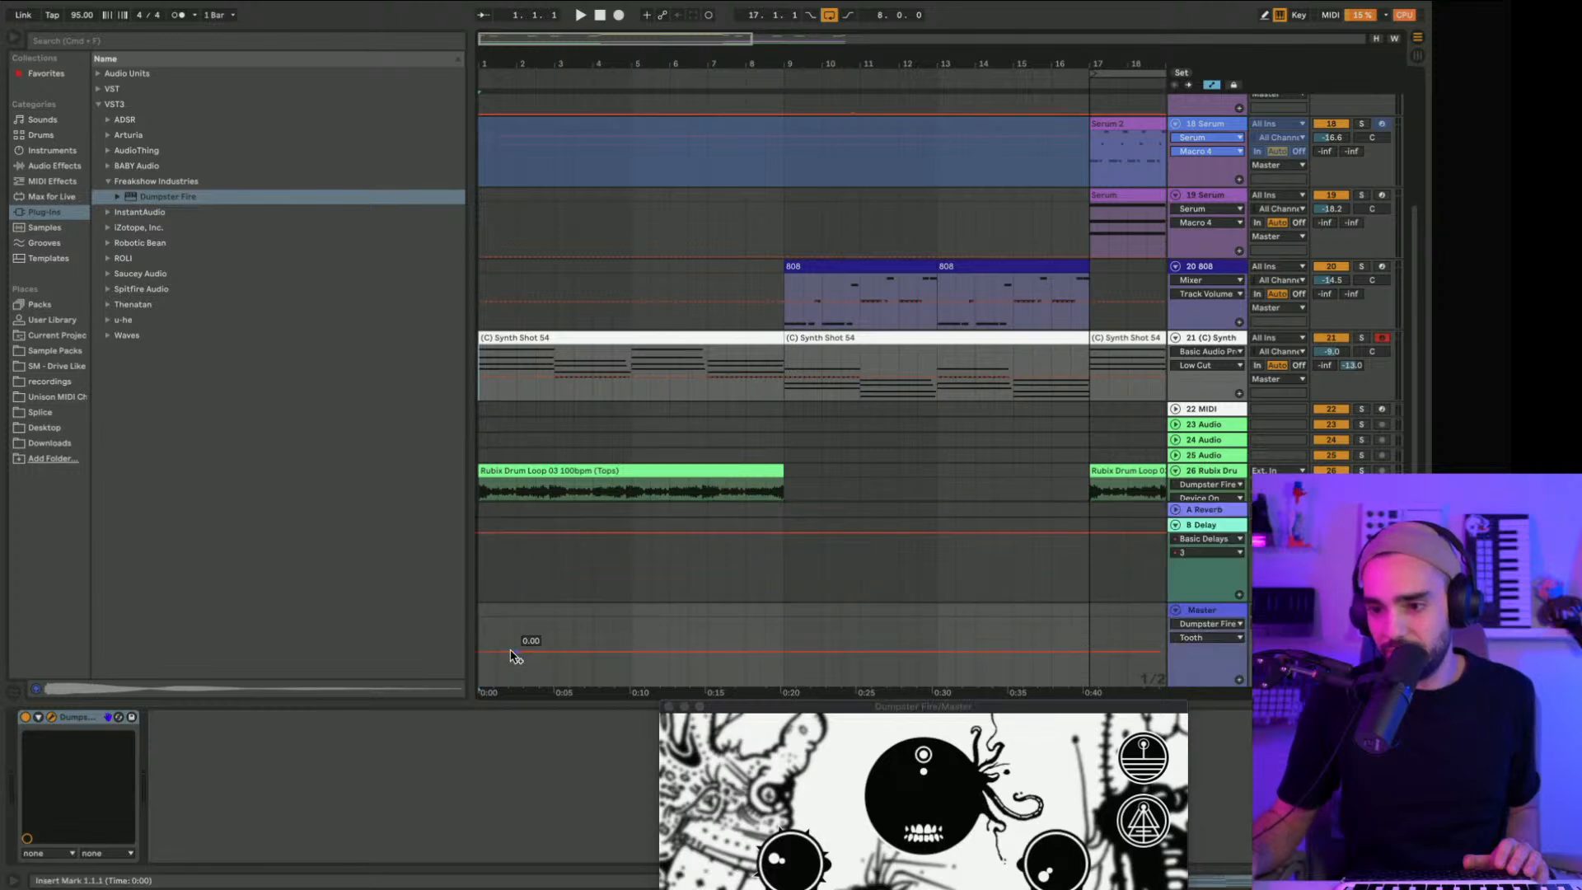
# Step: Try a Tooth automation ramp on the Master from -135 at bar 1 to 0 around the middle of bar 2 and play it
pyautogui.moveTo(496, 651); pyautogui.dragTo(492, 668)
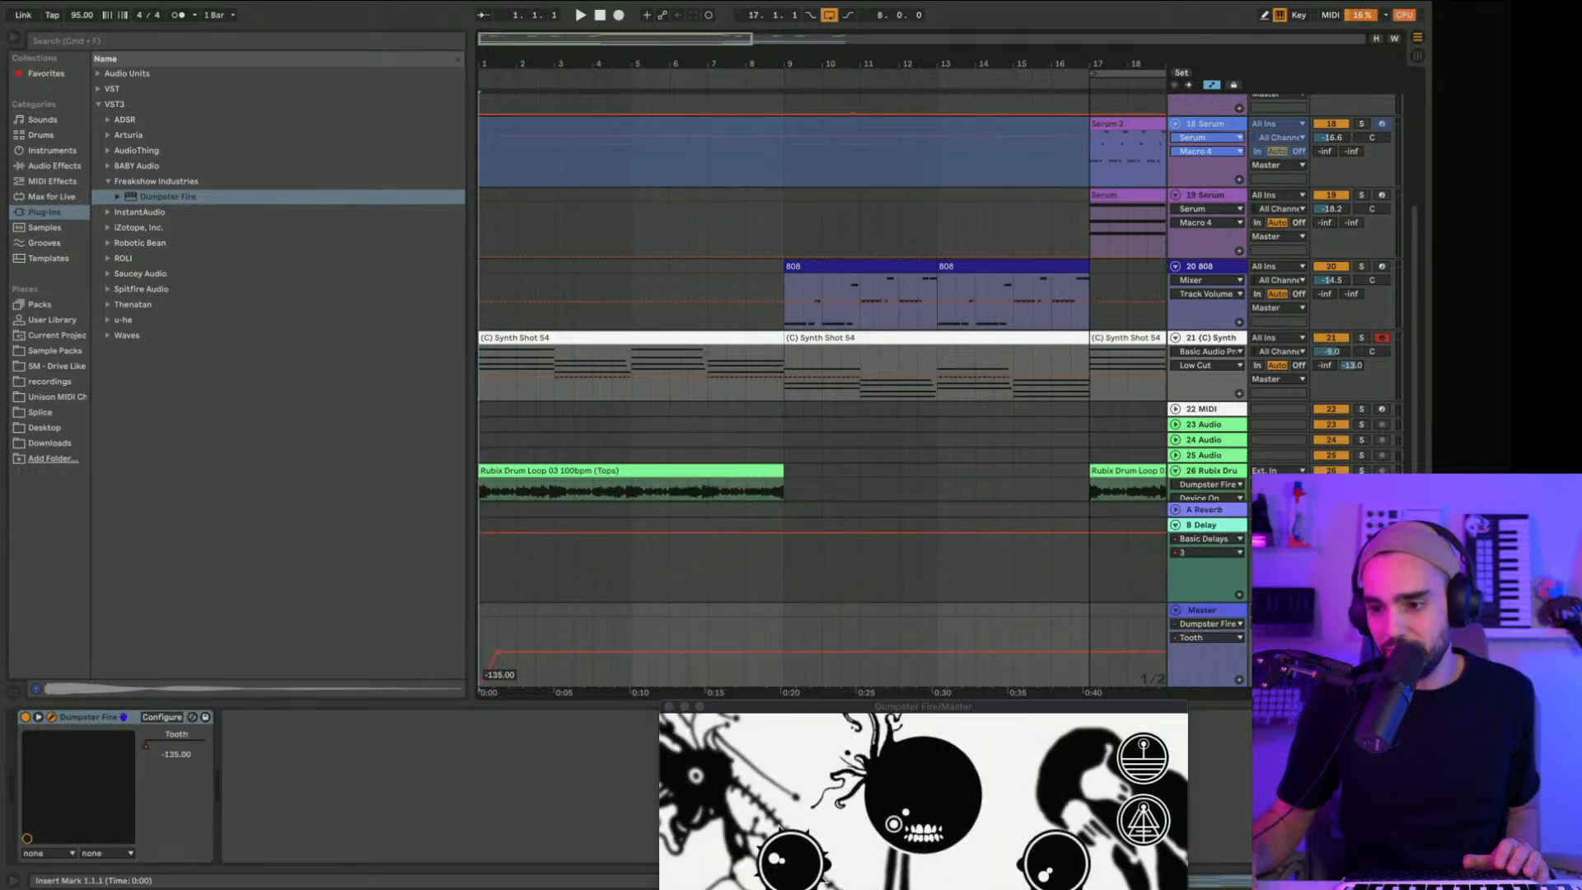
pyautogui.press('space')
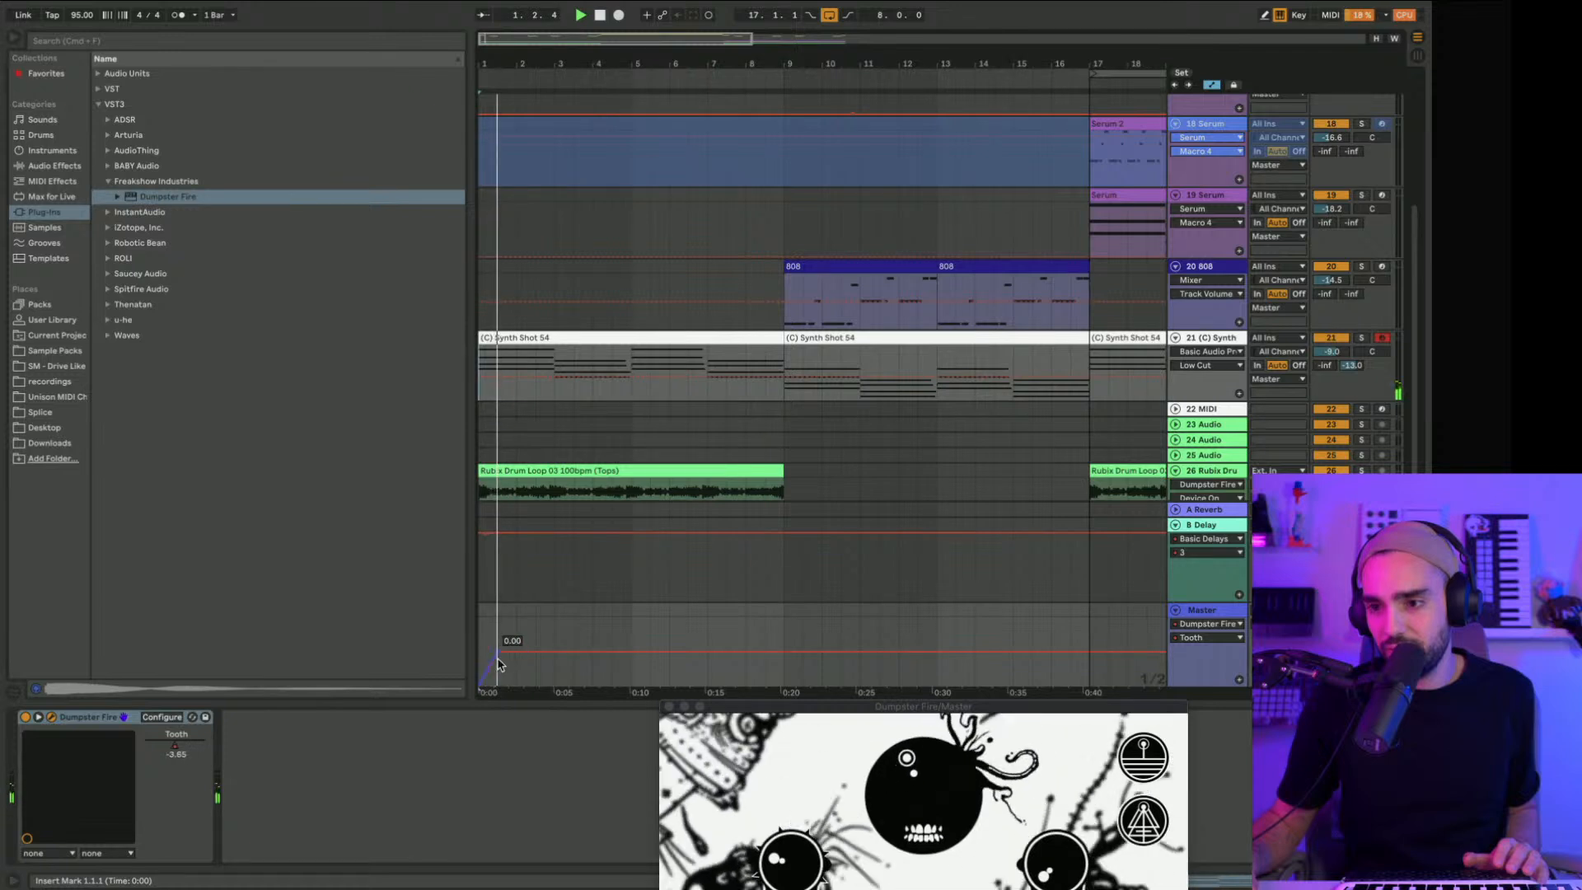
pyautogui.moveTo(492, 668); pyautogui.dragTo(535, 670)
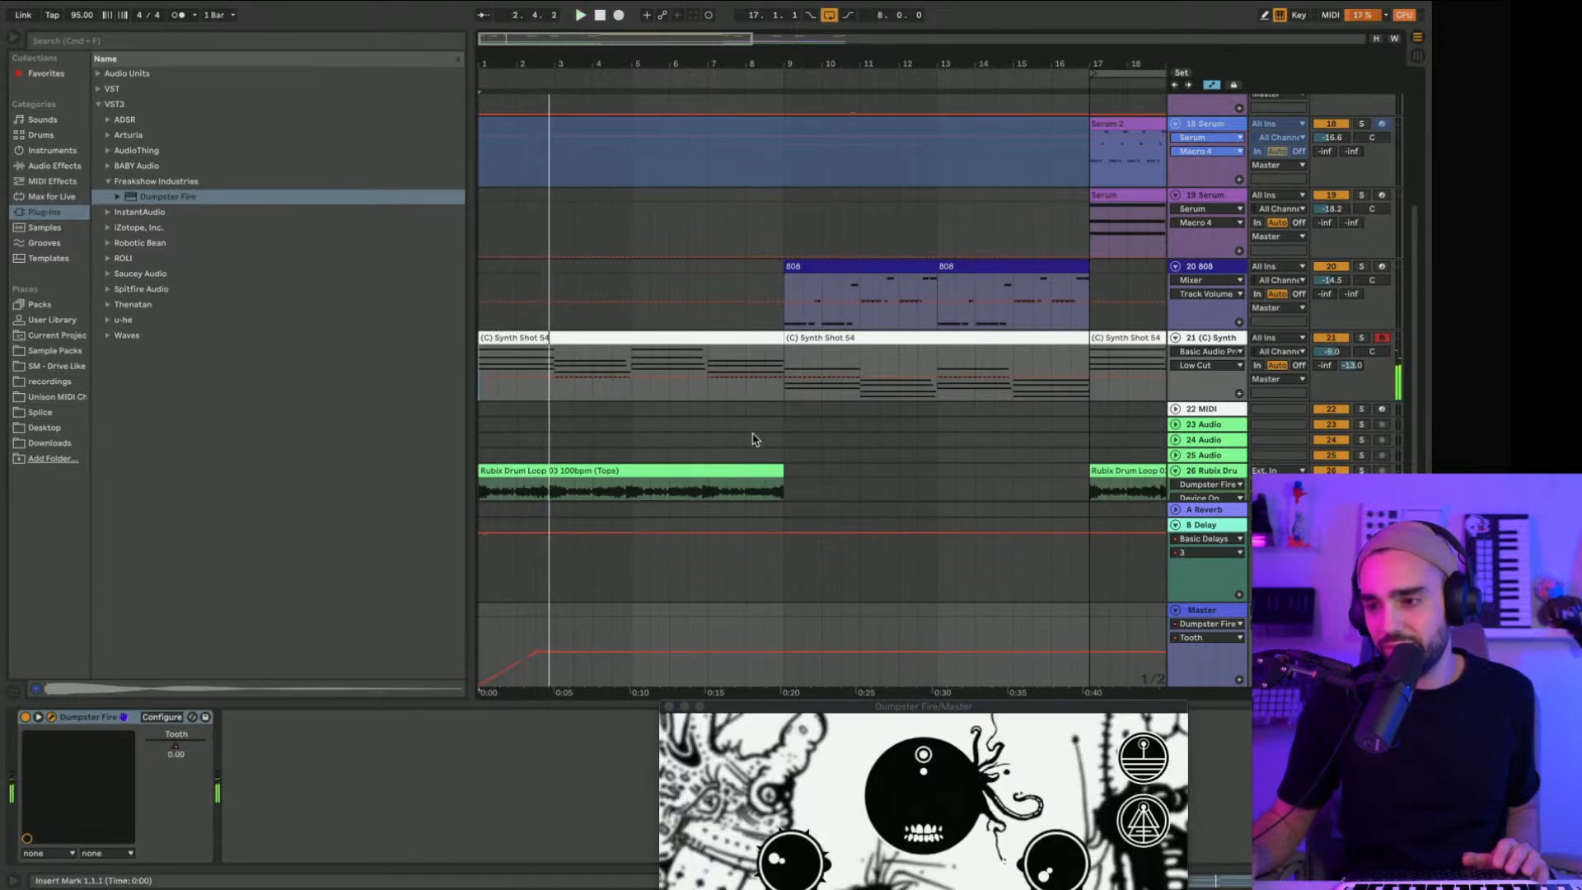
pyautogui.scroll(-1, 770, 629)
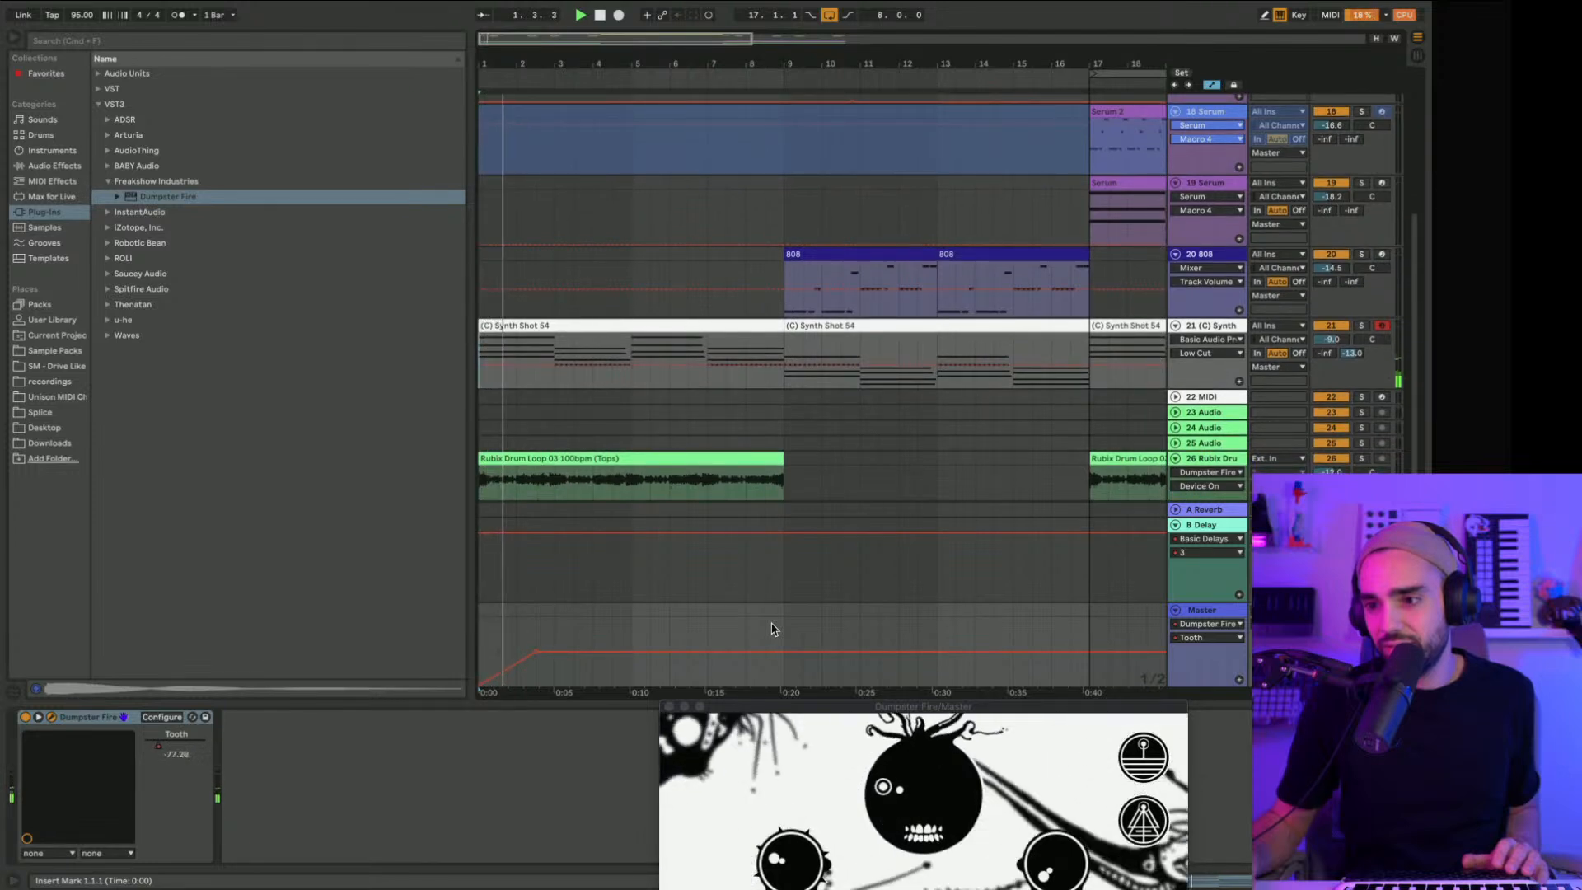
pyautogui.hscroll(1, 720, 628)
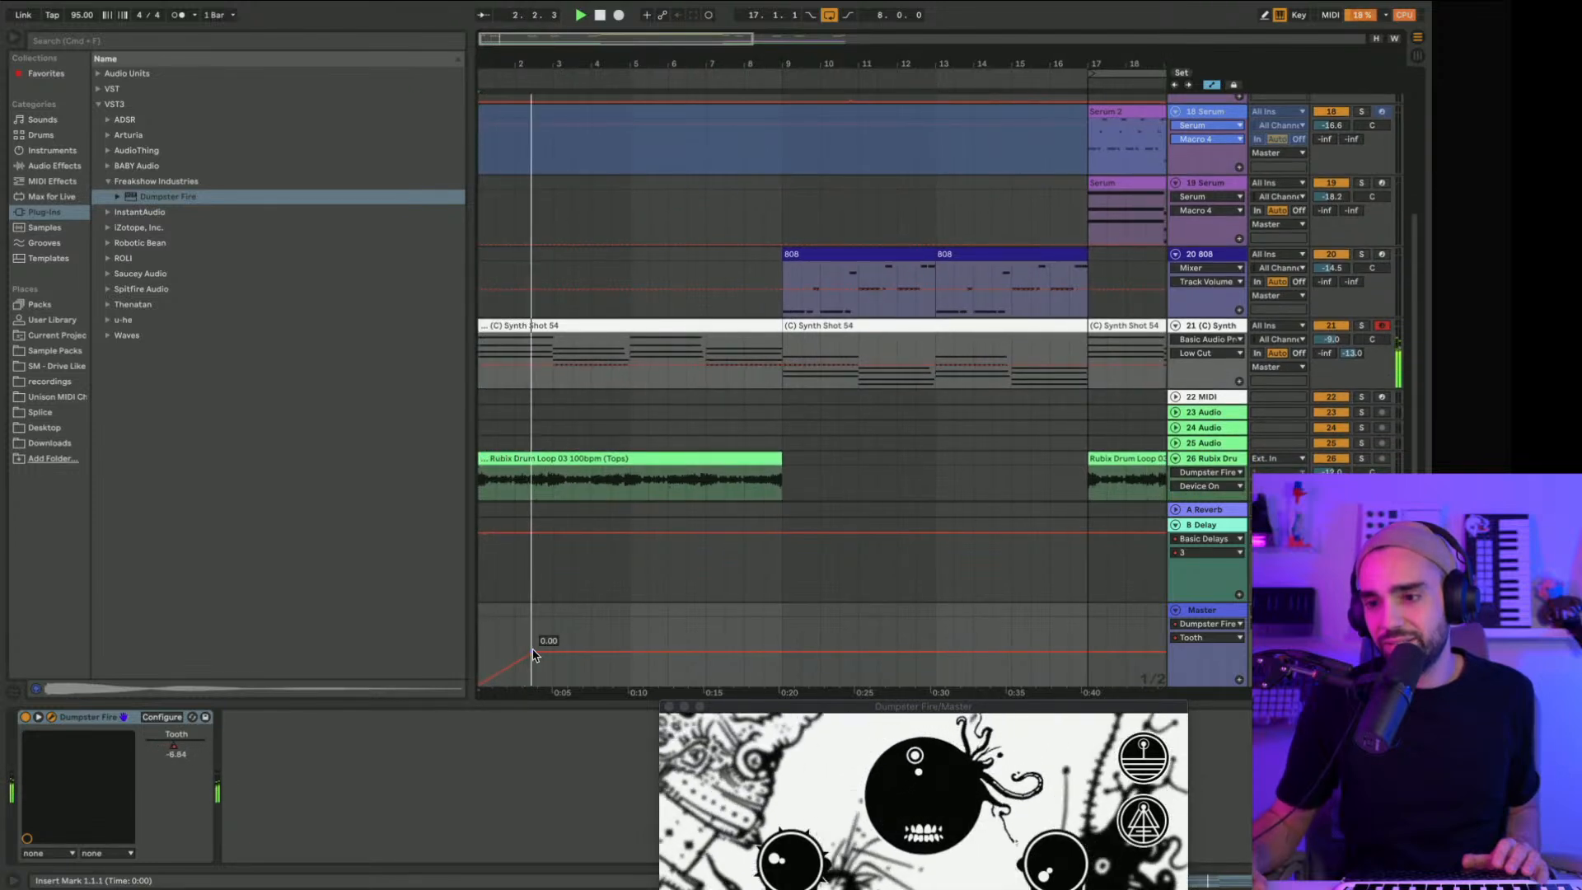
pyautogui.moveTo(534, 652); pyautogui.dragTo(482, 655)
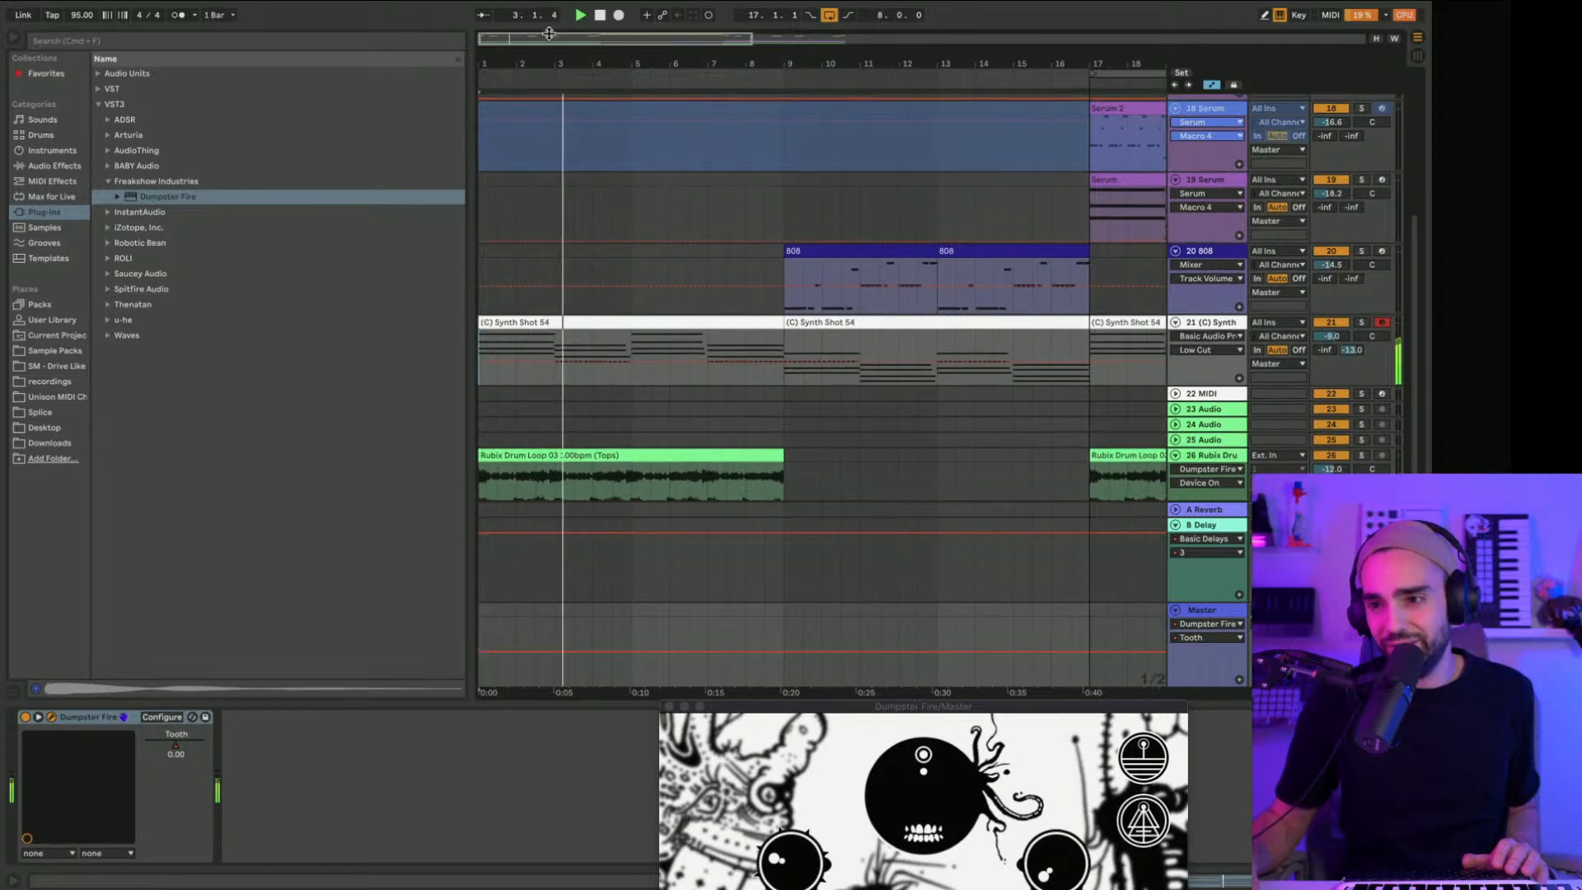
# Step: Ramp the Master's Tooth automation from -135 at bar 1 to 0 at about beat 1.2 and play the intro
pyautogui.click(13, 40)
pyautogui.moveTo(34, 65); pyautogui.dragTo(34, 173)
pyautogui.scroll(-2, 103, 660)
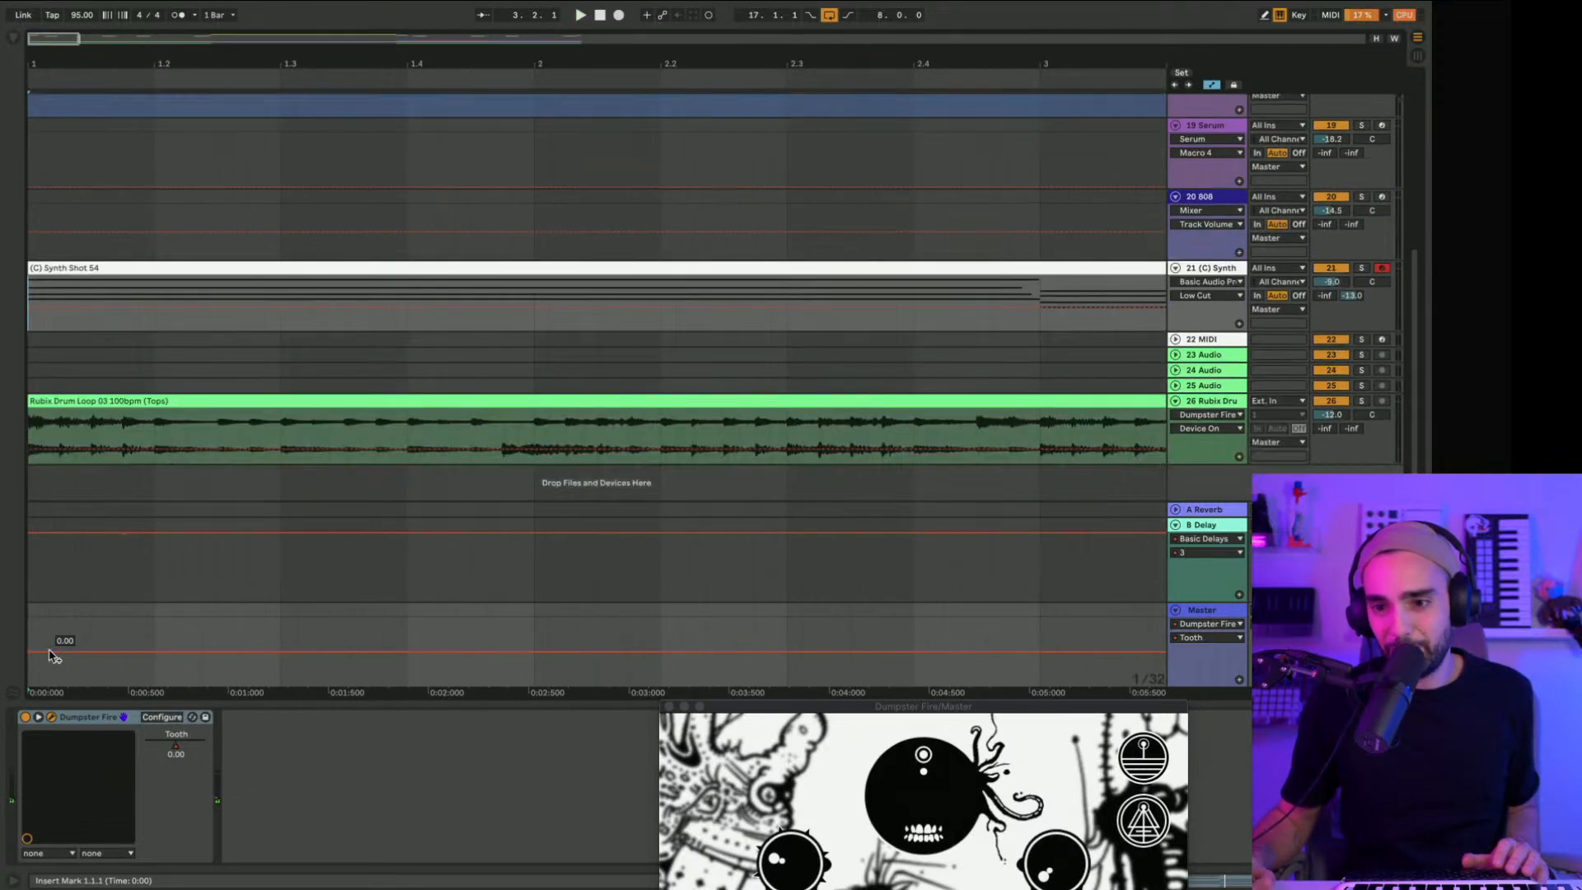
pyautogui.press('space')
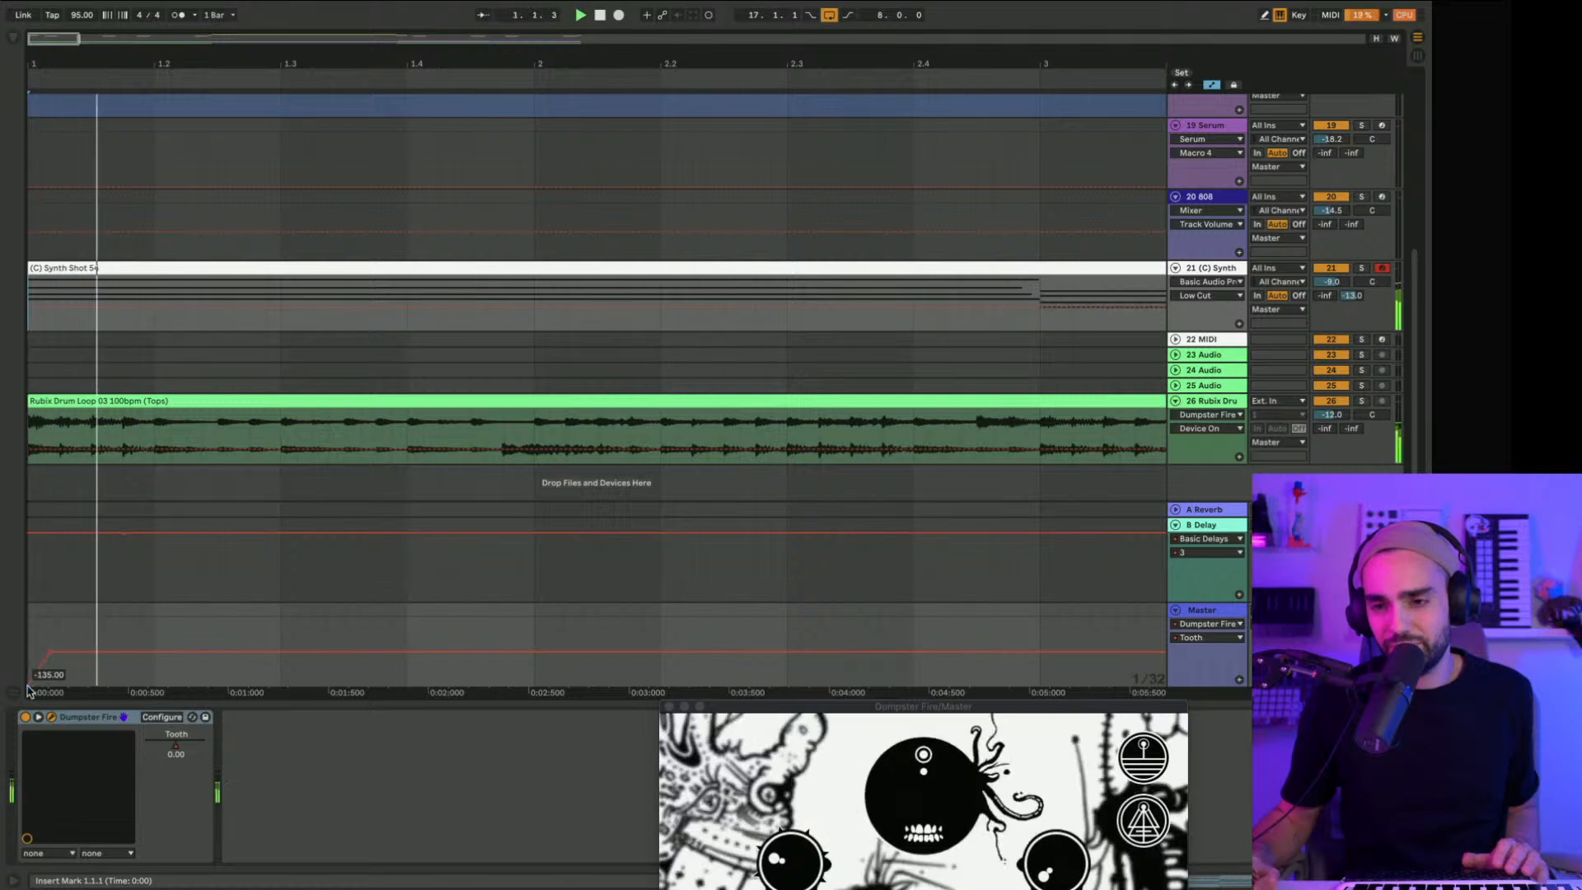
pyautogui.moveTo(51, 651); pyautogui.dragTo(153, 652)
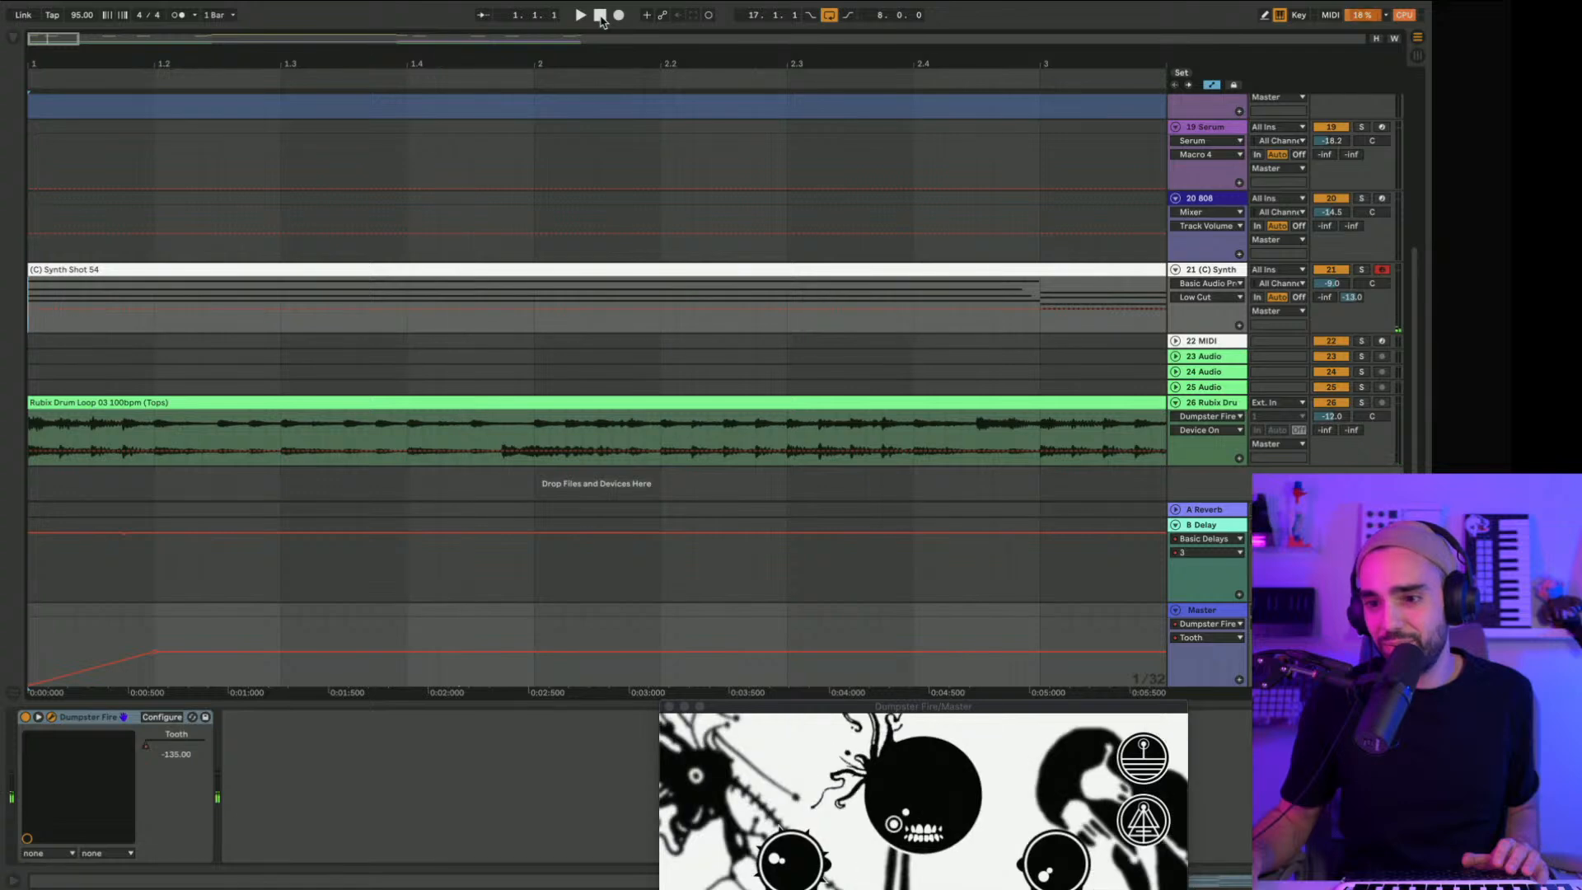
pyautogui.press('space')
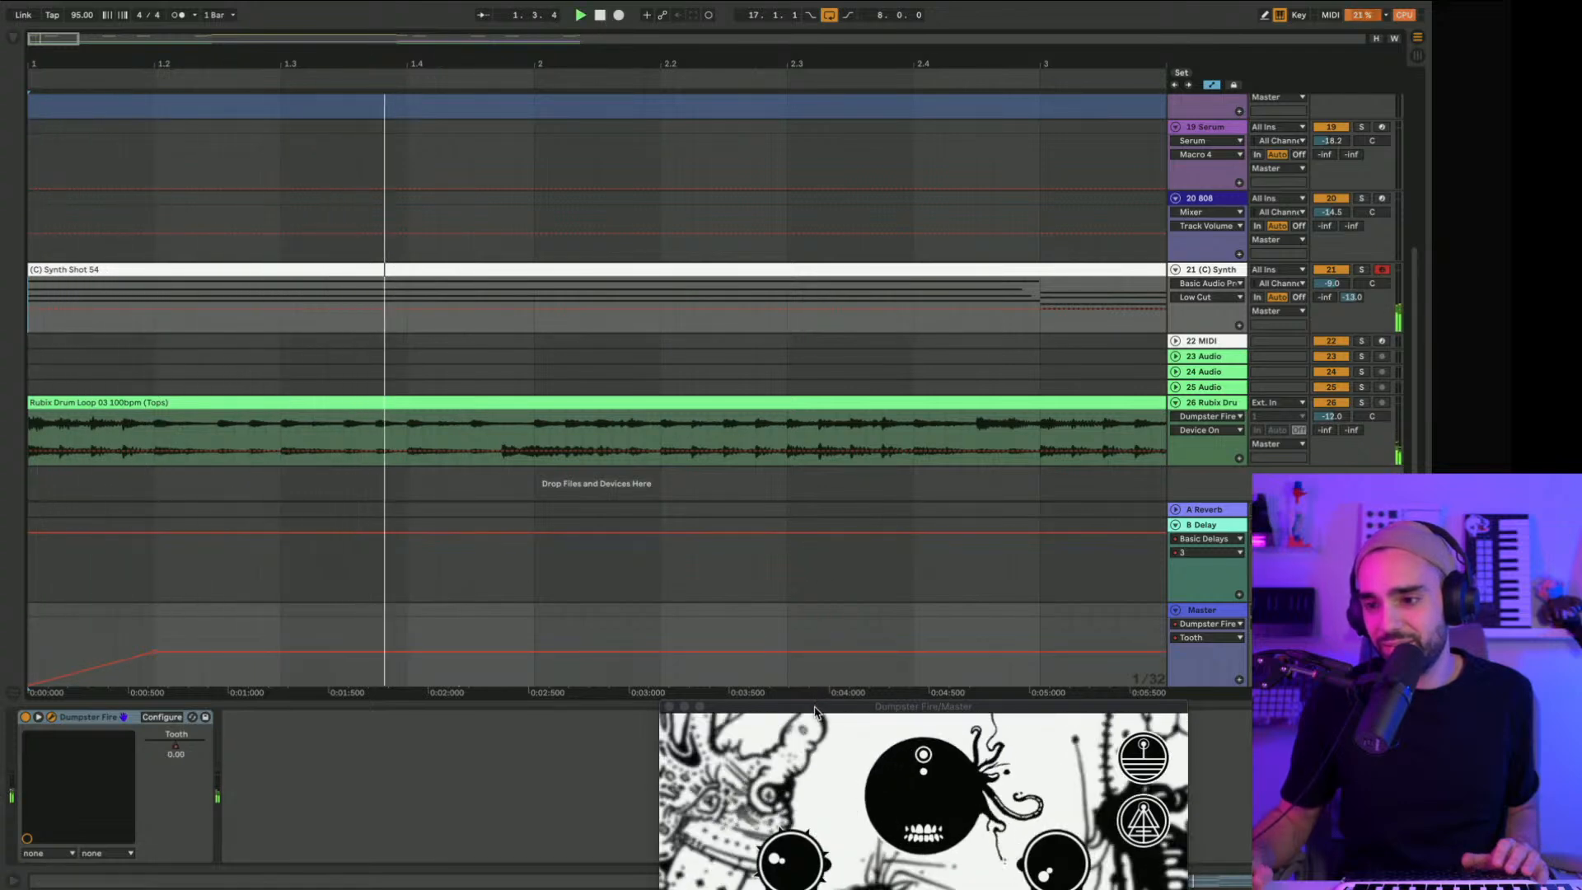
# Step: Adjust Dumpster Fire's Cage control on the Master, listen from bar 1 and close the plug-in window
pyautogui.moveTo(814, 710); pyautogui.dragTo(745, 240)
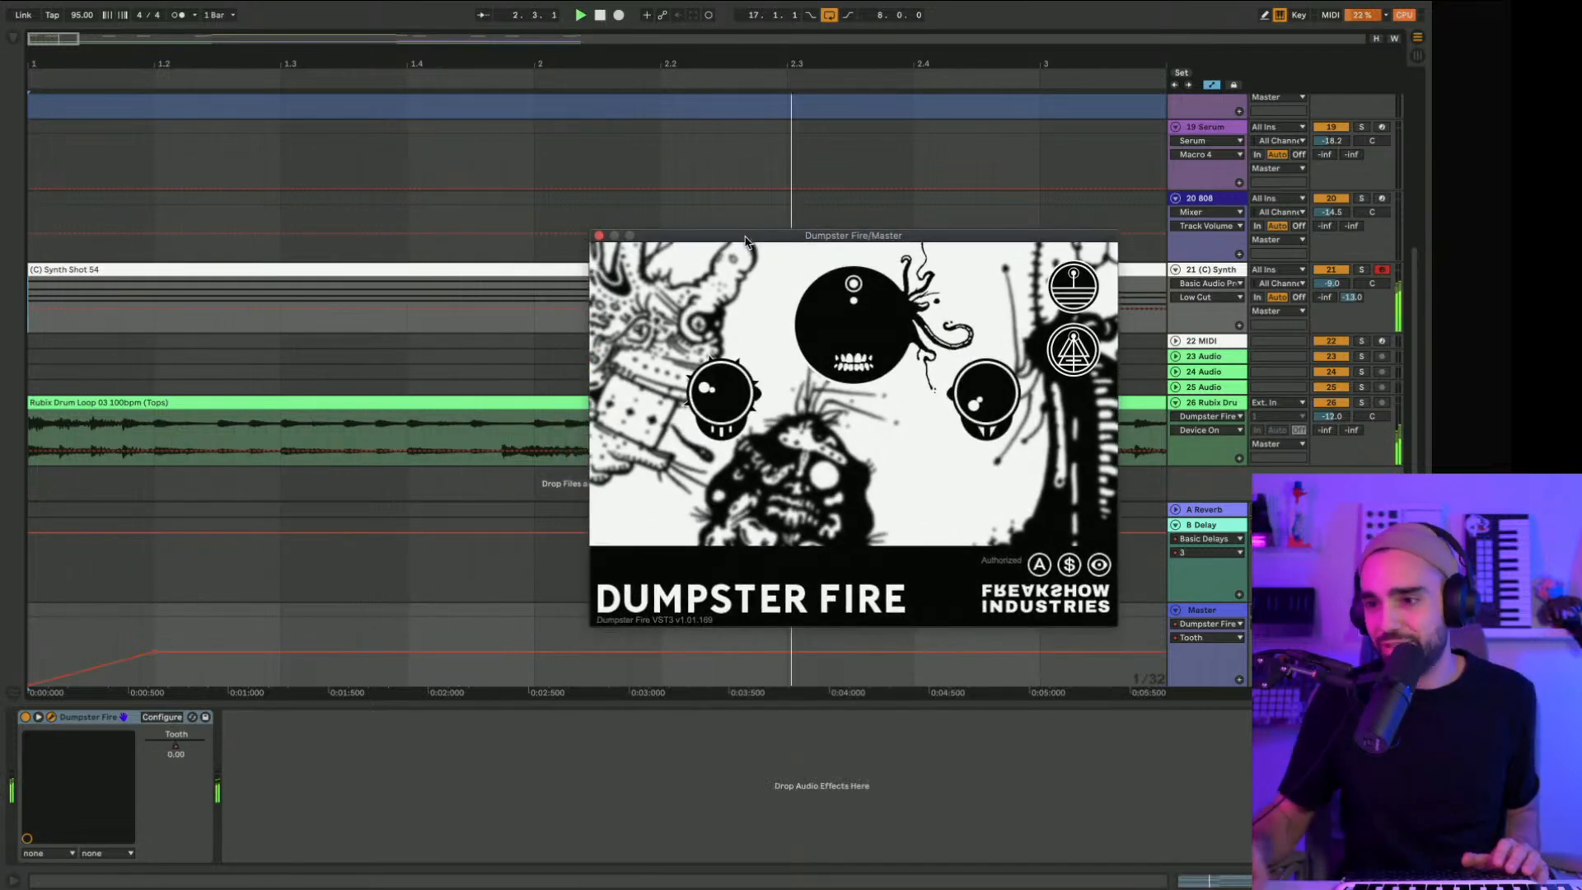
pyautogui.moveTo(715, 402); pyautogui.dragTo(735, 414)
pyautogui.press('space')
pyautogui.press('space')
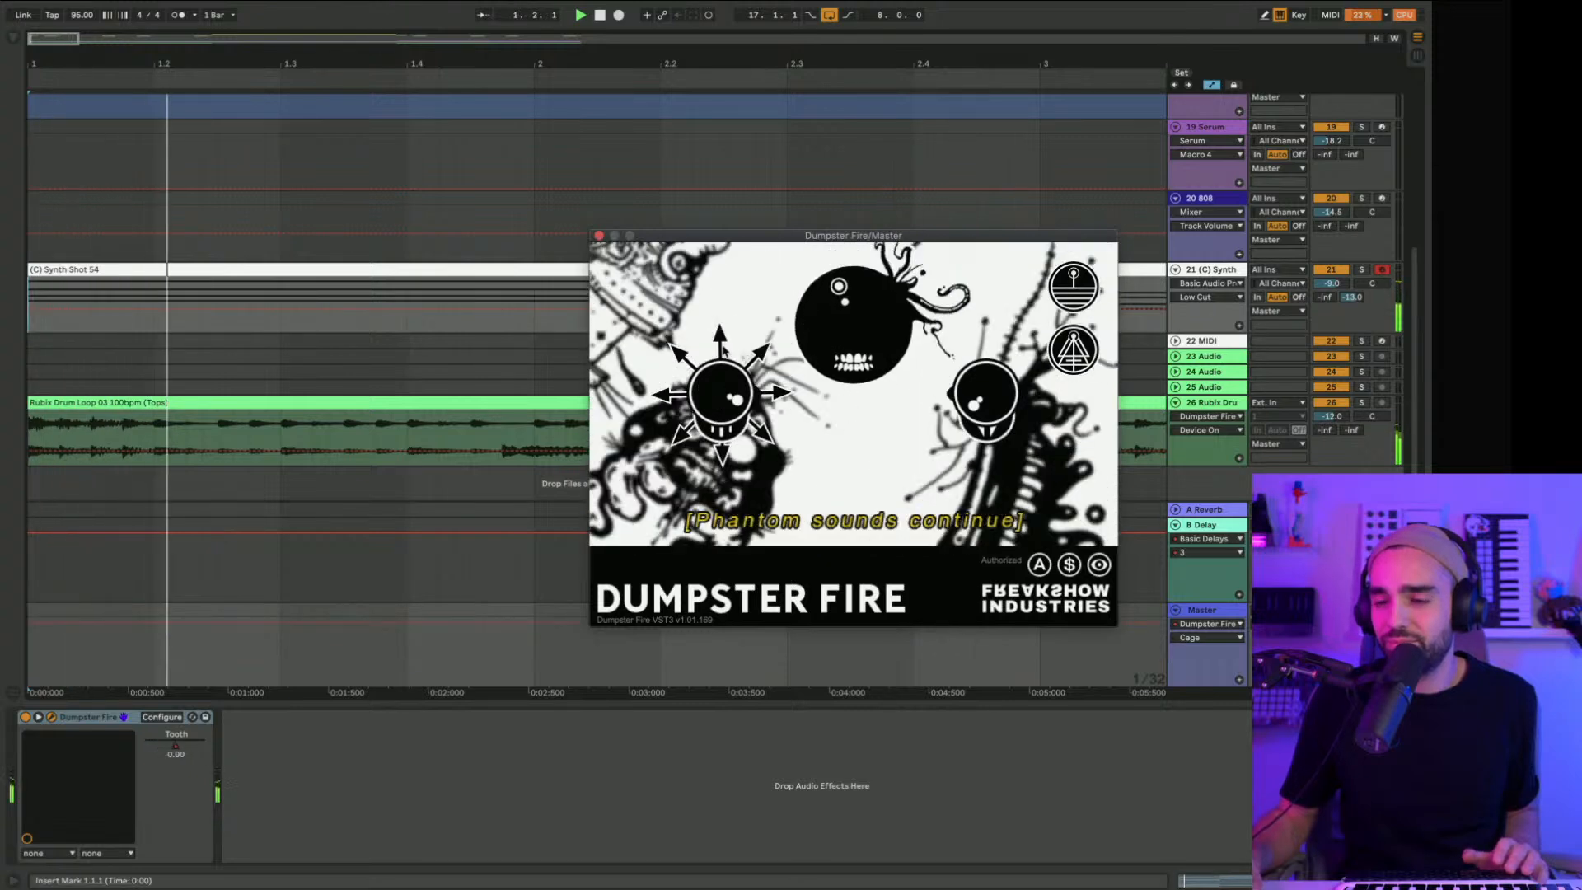
pyautogui.click(599, 235)
pyautogui.moveTo(543, 64); pyautogui.dragTo(540, 31)
pyautogui.moveTo(126, 64); pyautogui.dragTo(91, 65)
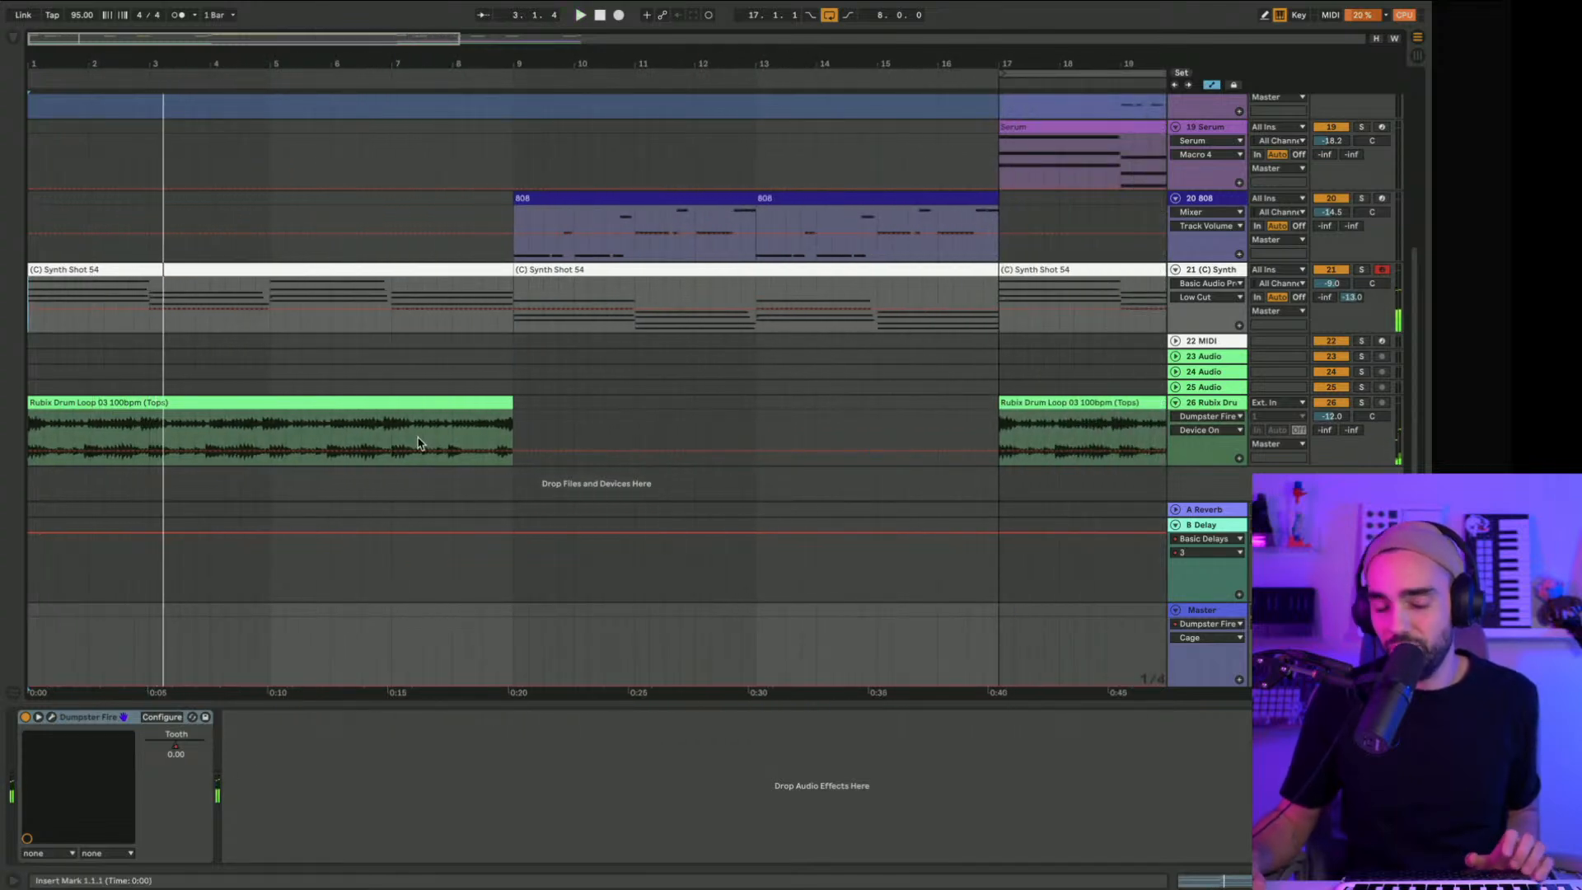
# Step: Freeze the (C) Synth Shot 54 track in the Session View and return to the arrangement
pyautogui.press('Tab')
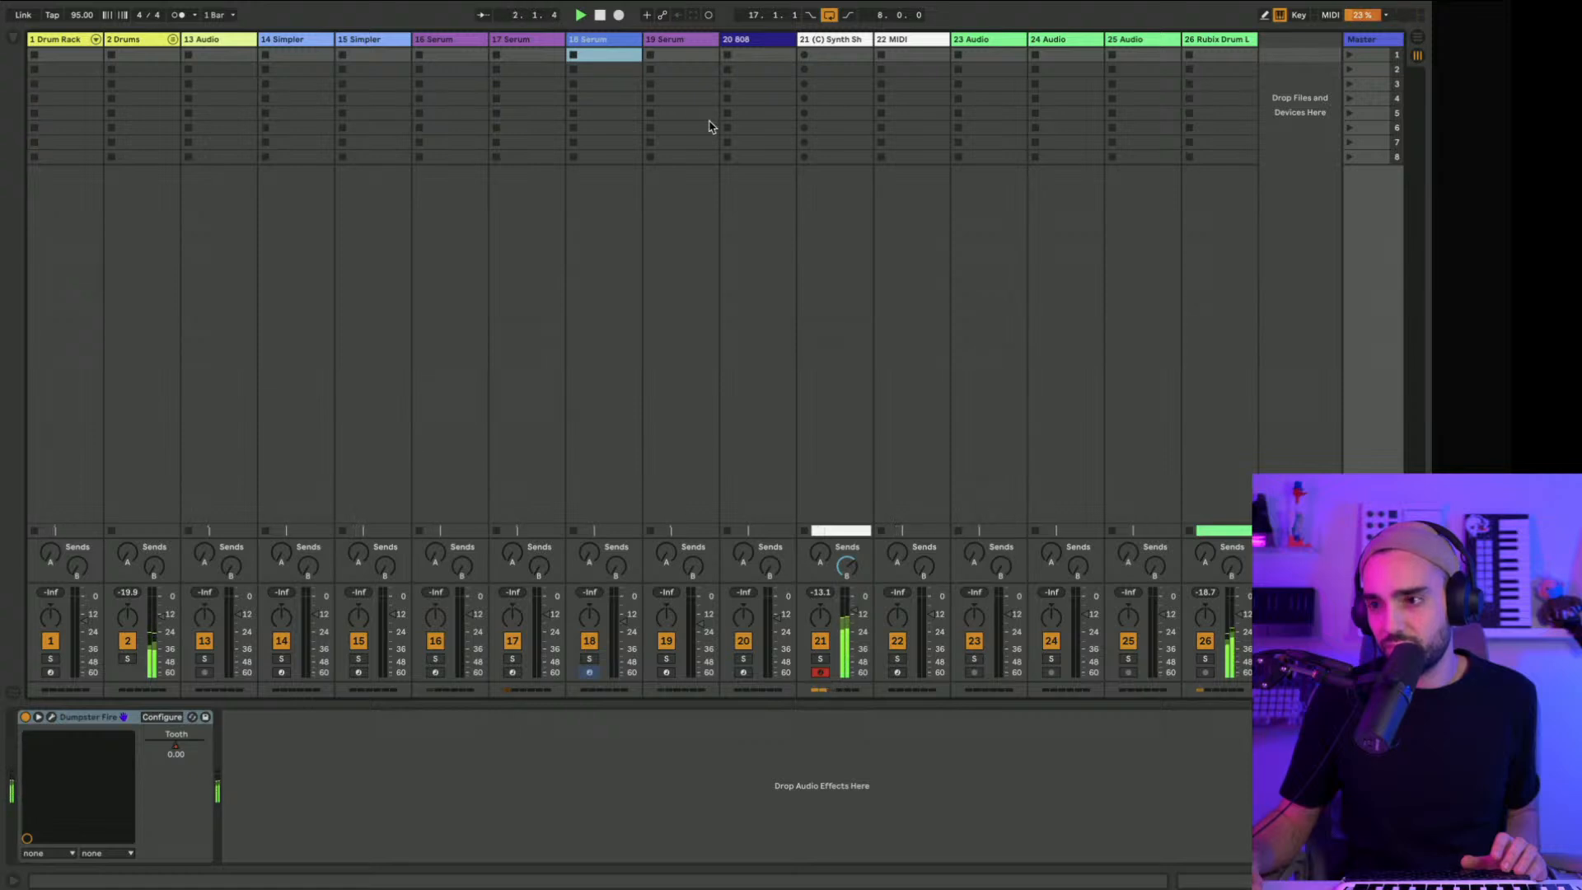
pyautogui.rightClick(831, 43)
pyautogui.click(867, 157)
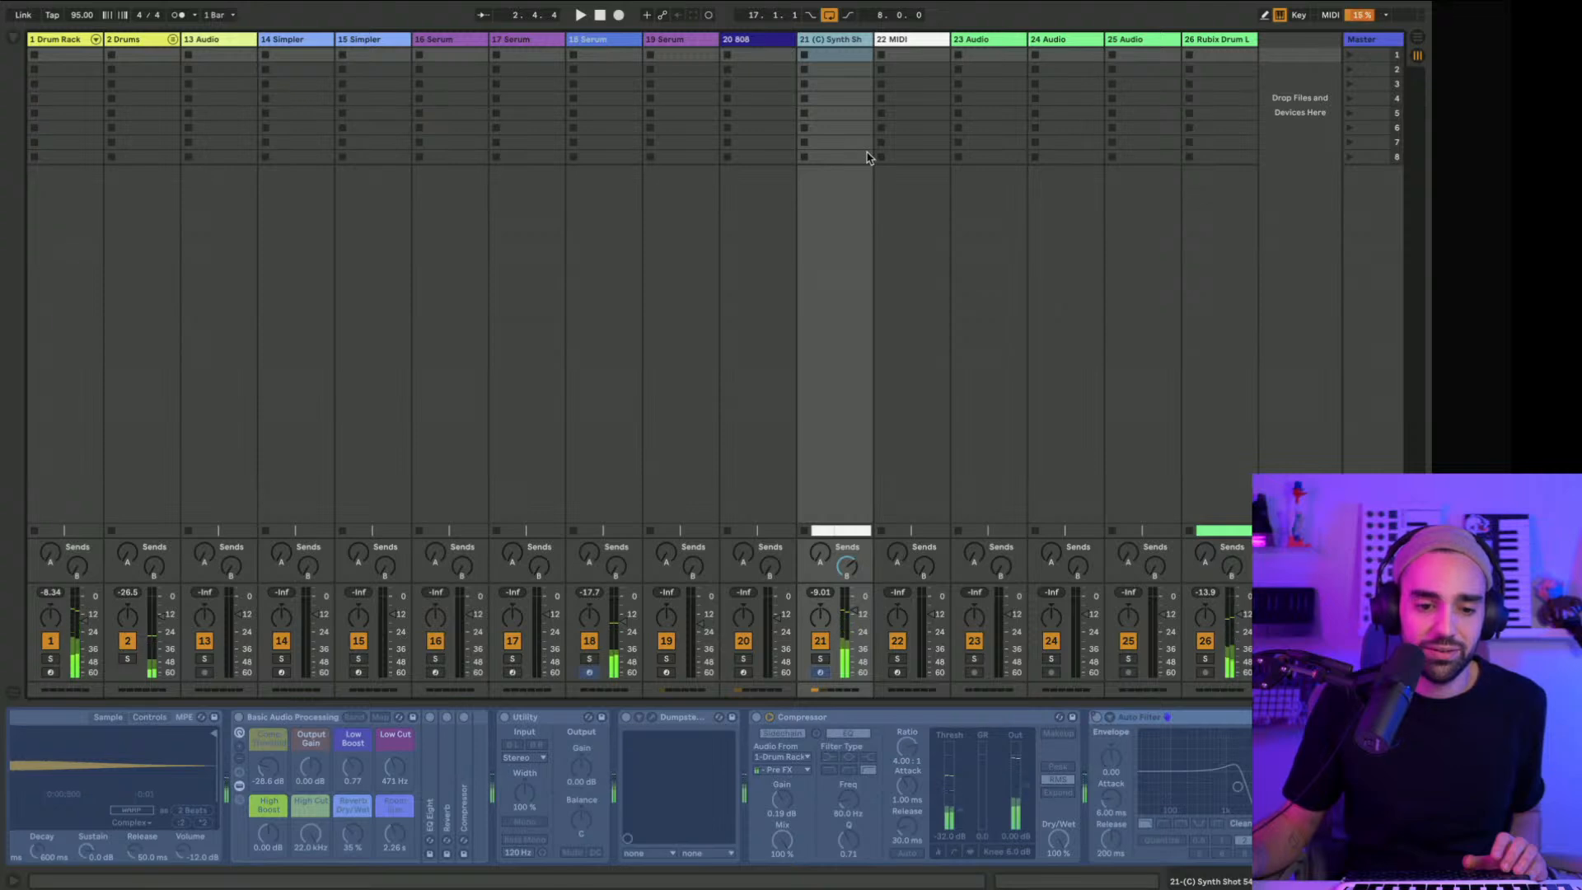
pyautogui.press('Tab')
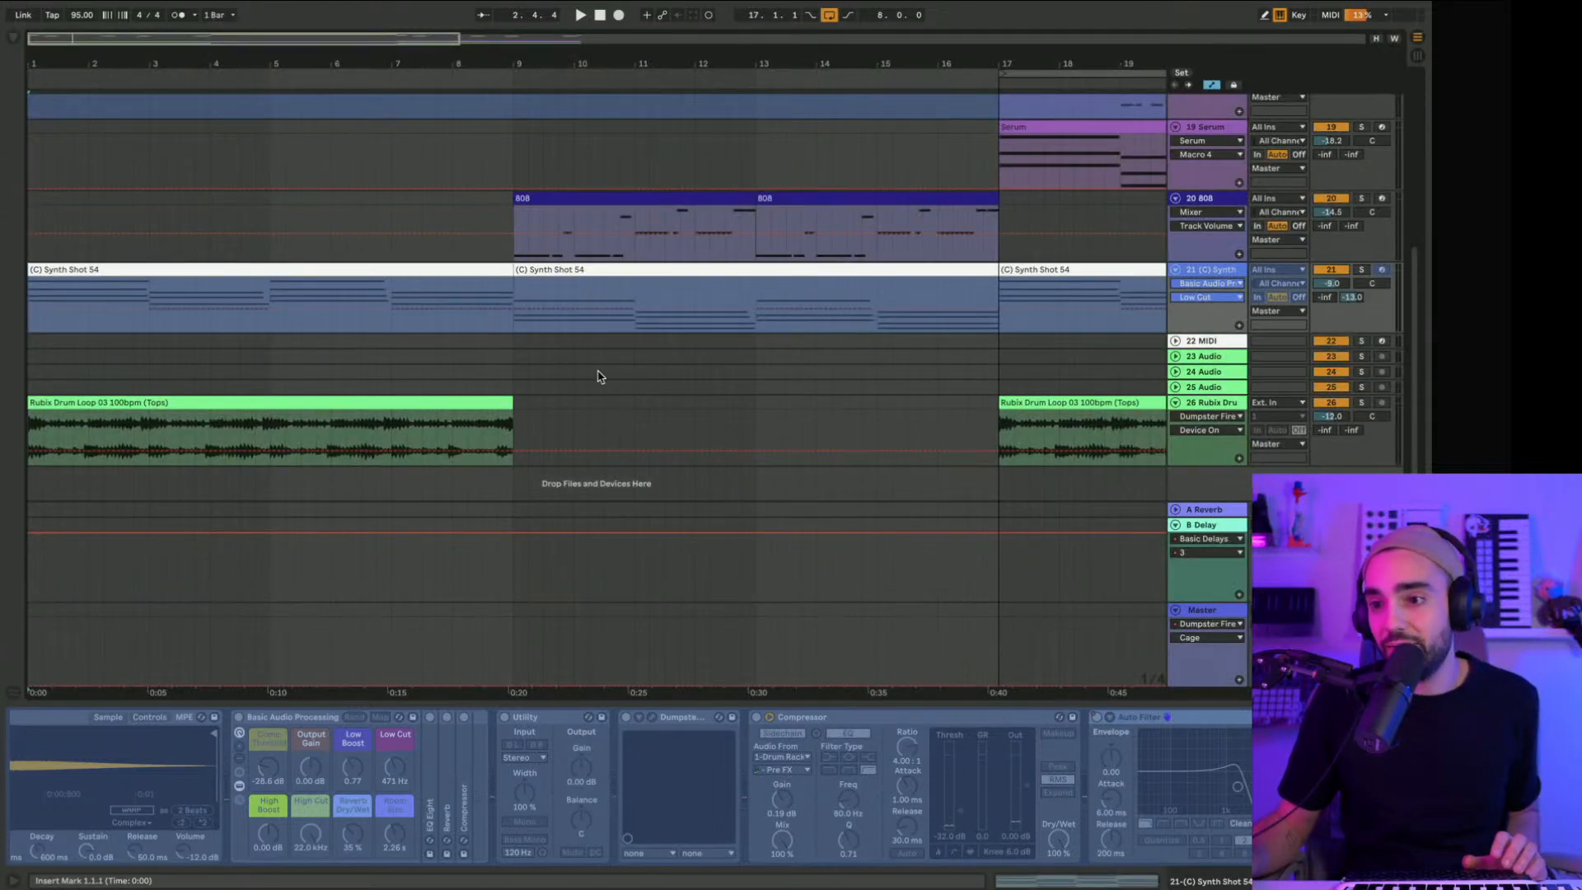
# Step: While playing from bar 1, ramp the Master's Tooth automation down to -135 by bar 9 and hold it there
pyautogui.click(1203, 406)
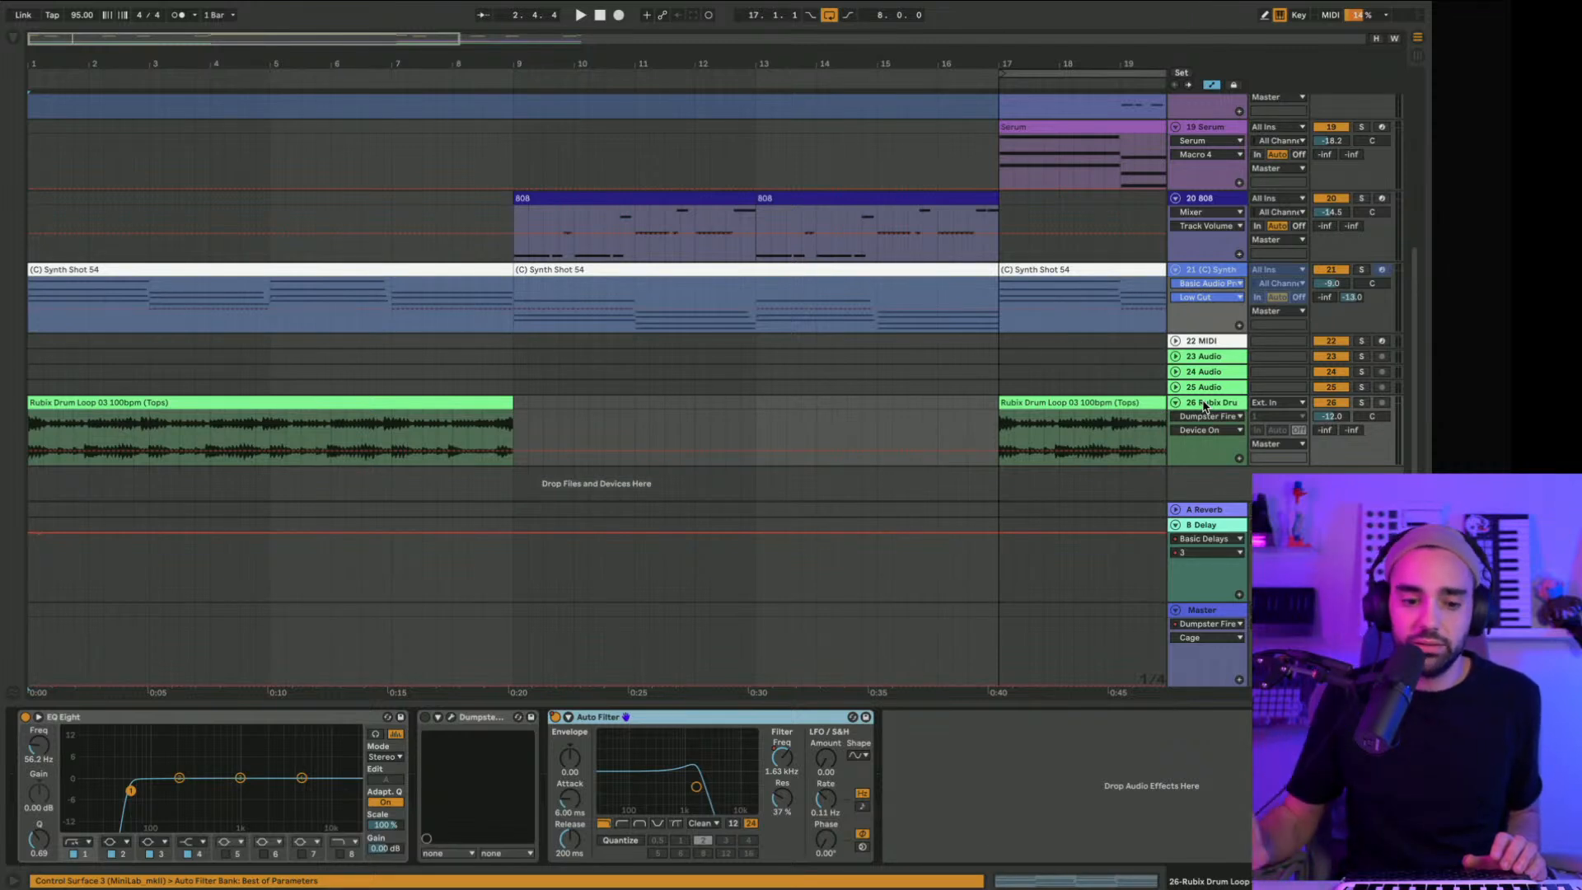
pyautogui.press('space')
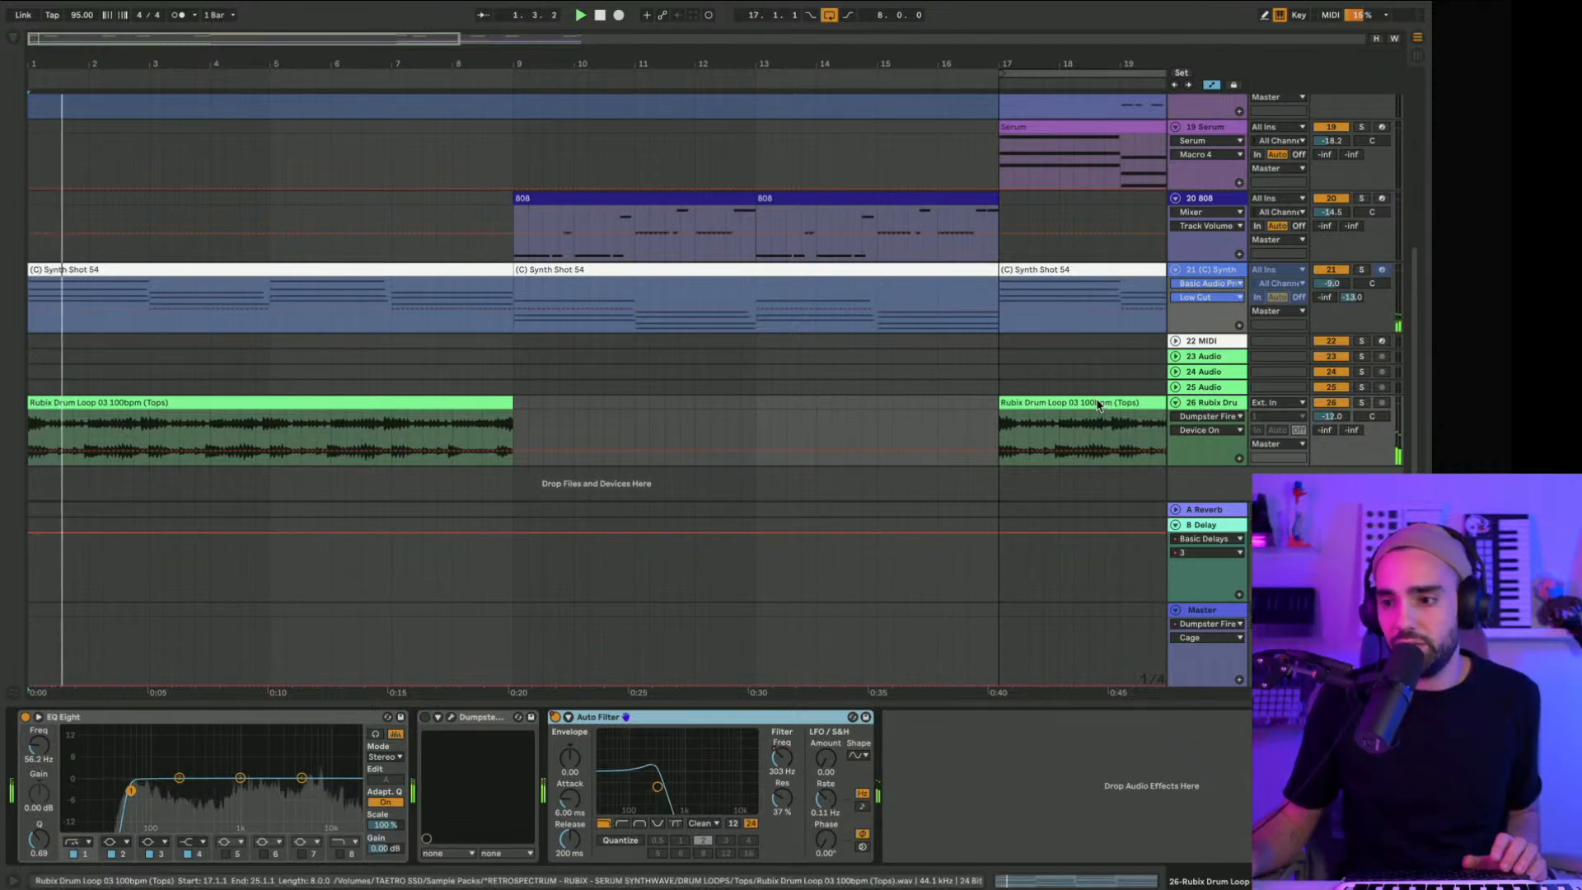
pyautogui.click(1222, 620)
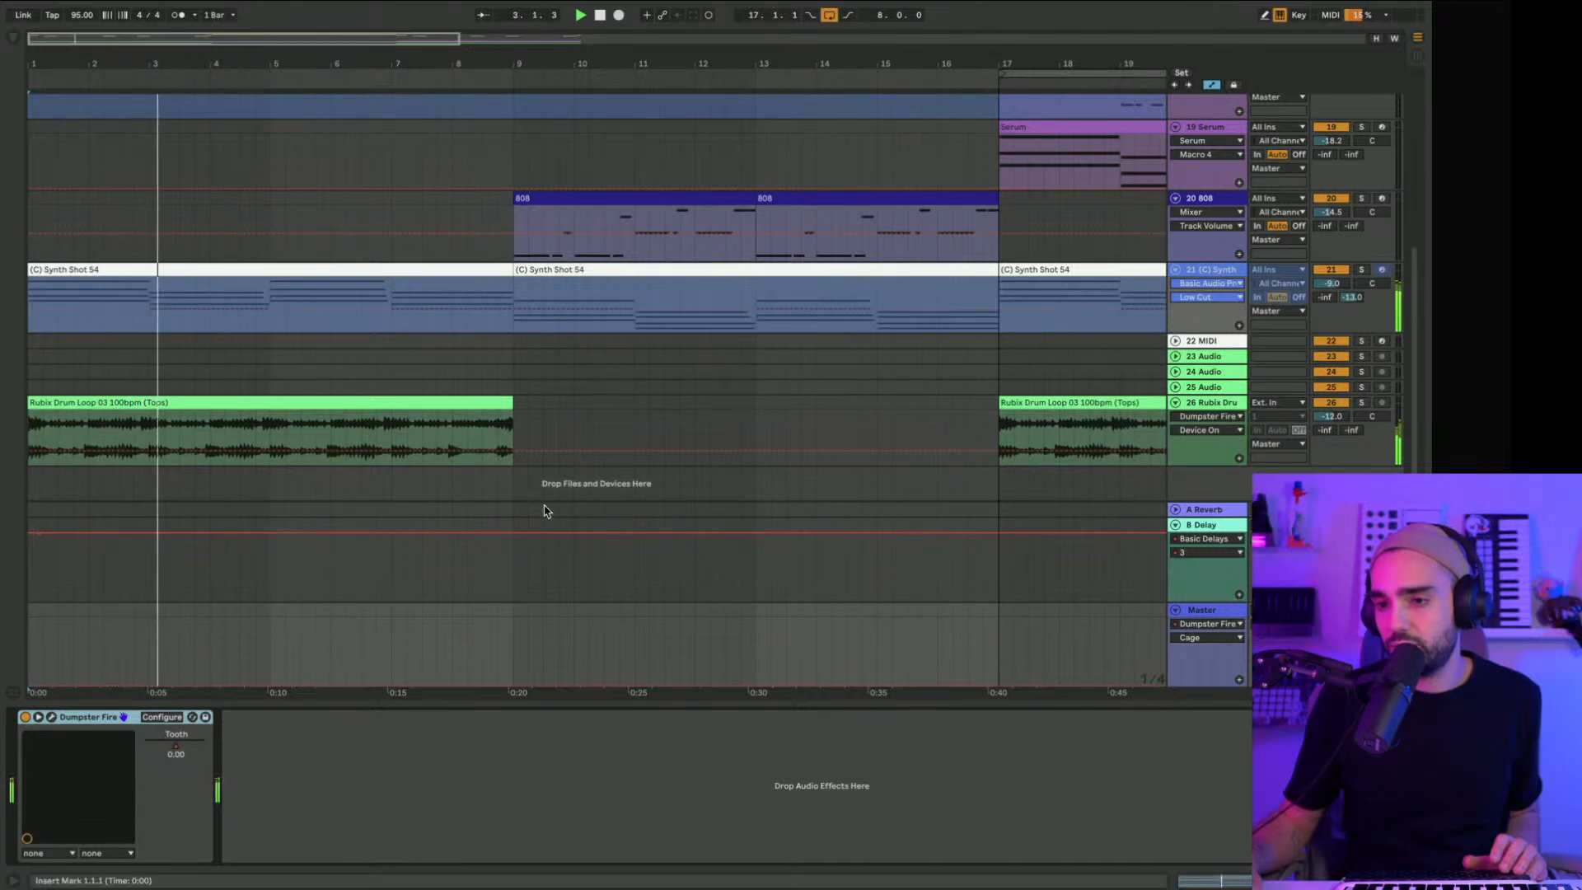
pyautogui.click(174, 747)
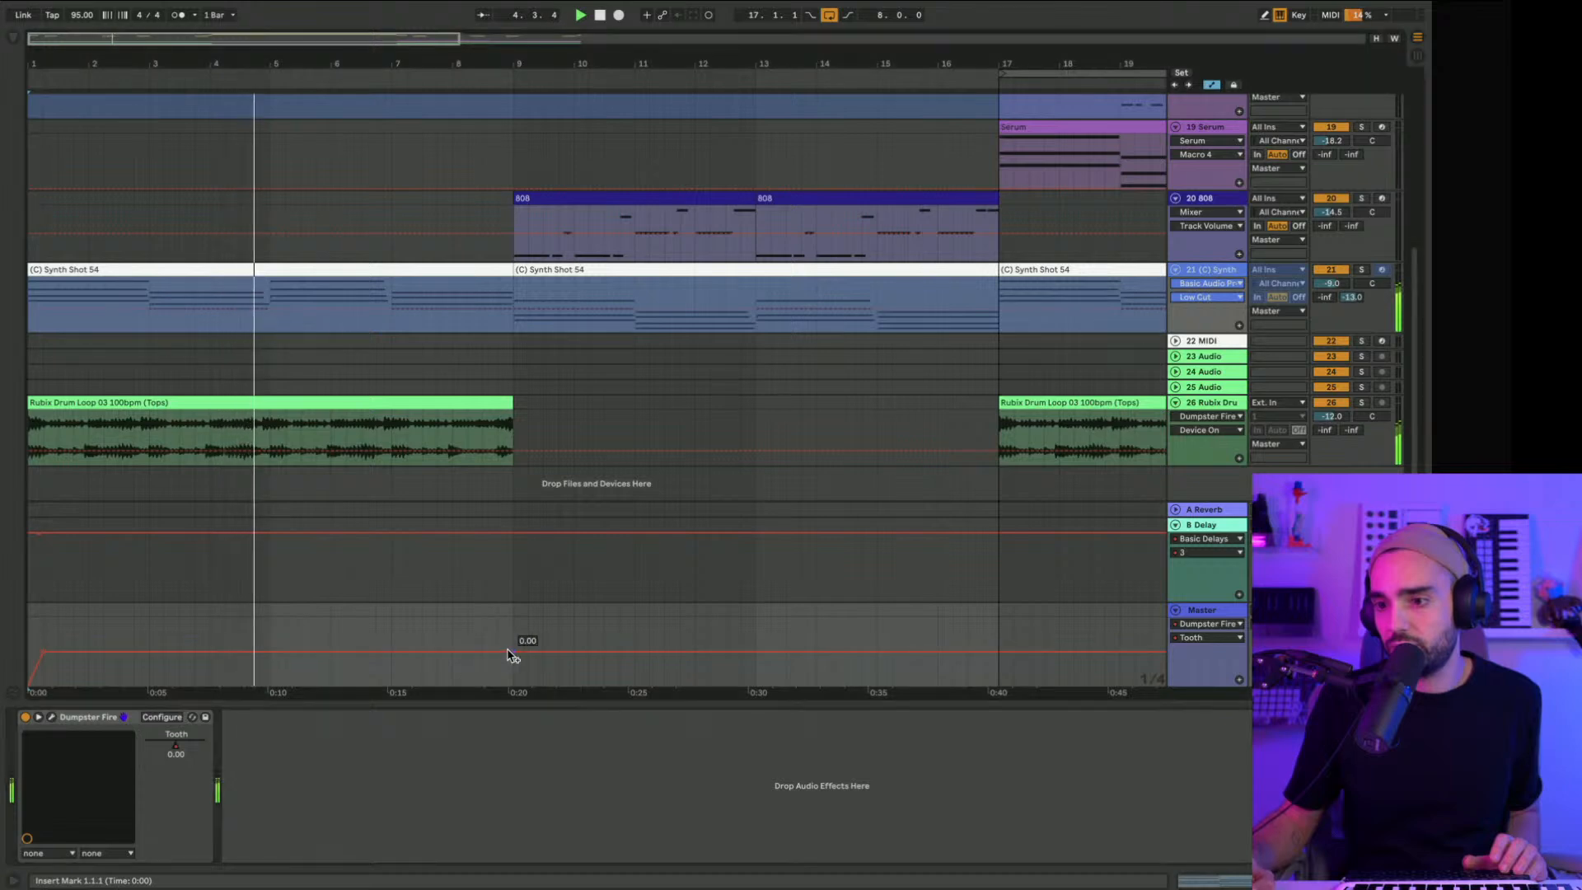
pyautogui.moveTo(513, 656); pyautogui.dragTo(543, 685)
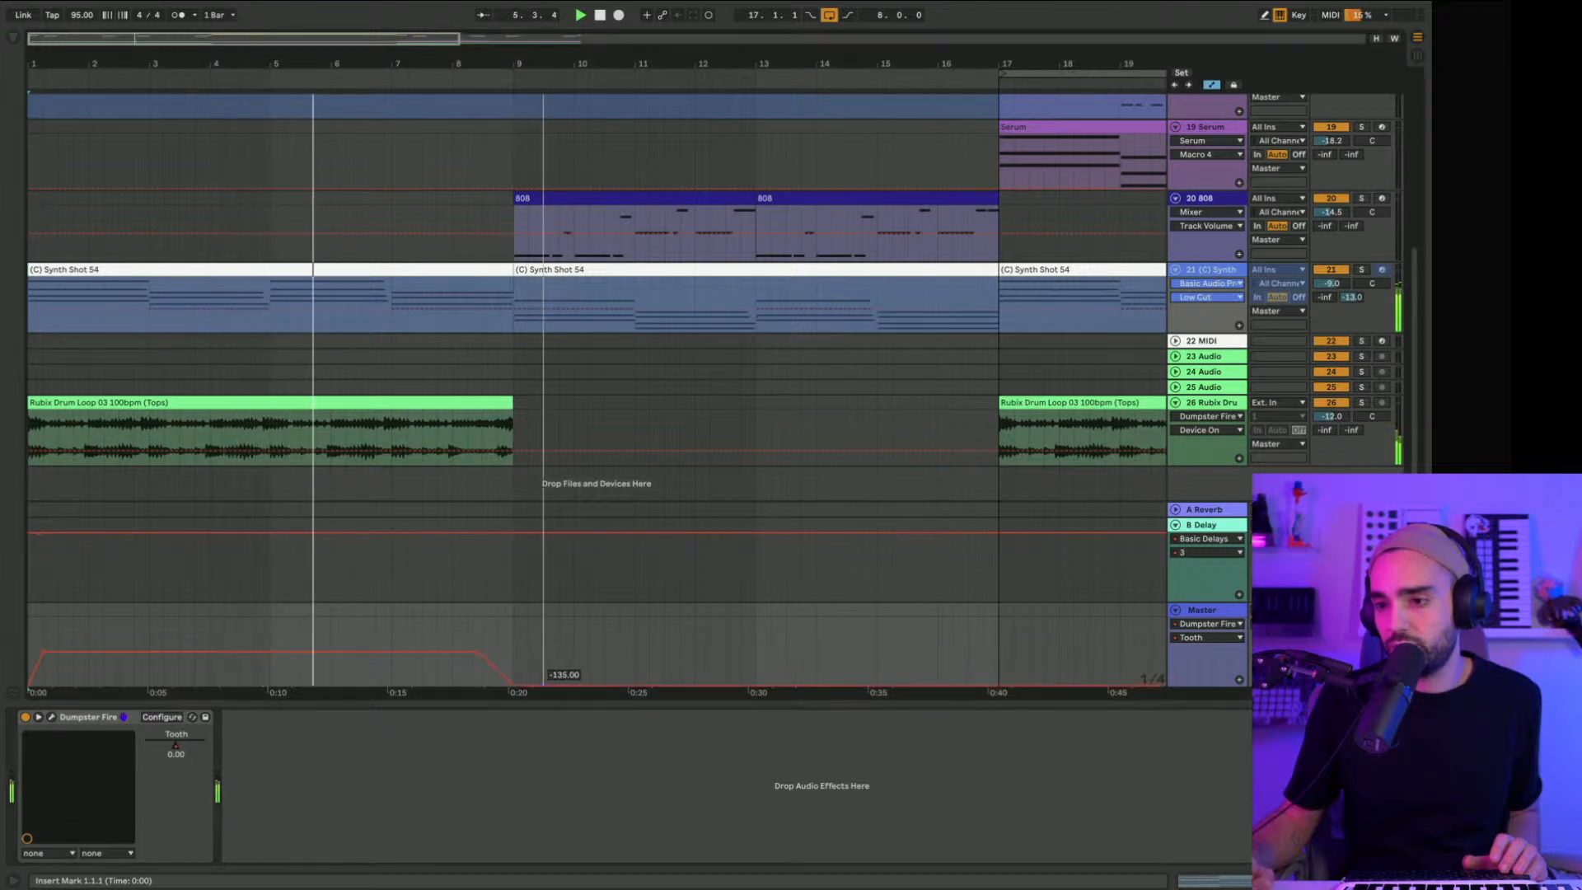
# Step: Automate Dumpster Fire's Device On on the Master to be on for bars 1 to 9 and off after, and play from bar 1
pyautogui.click(25, 717)
pyautogui.moveTo(511, 614); pyautogui.dragTo(31, 628)
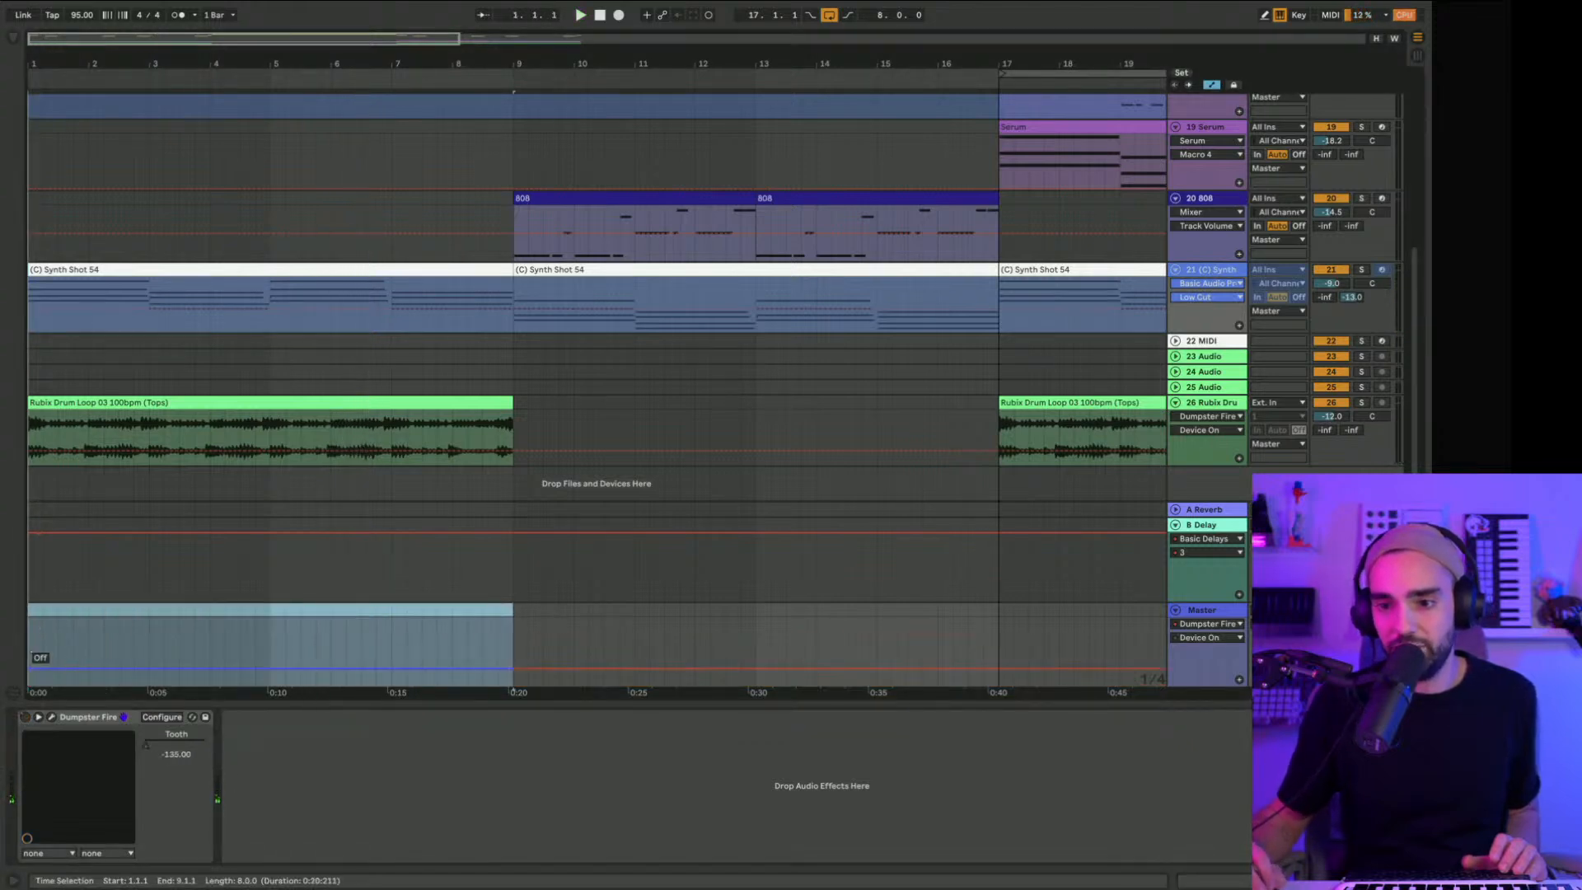
pyautogui.press('space')
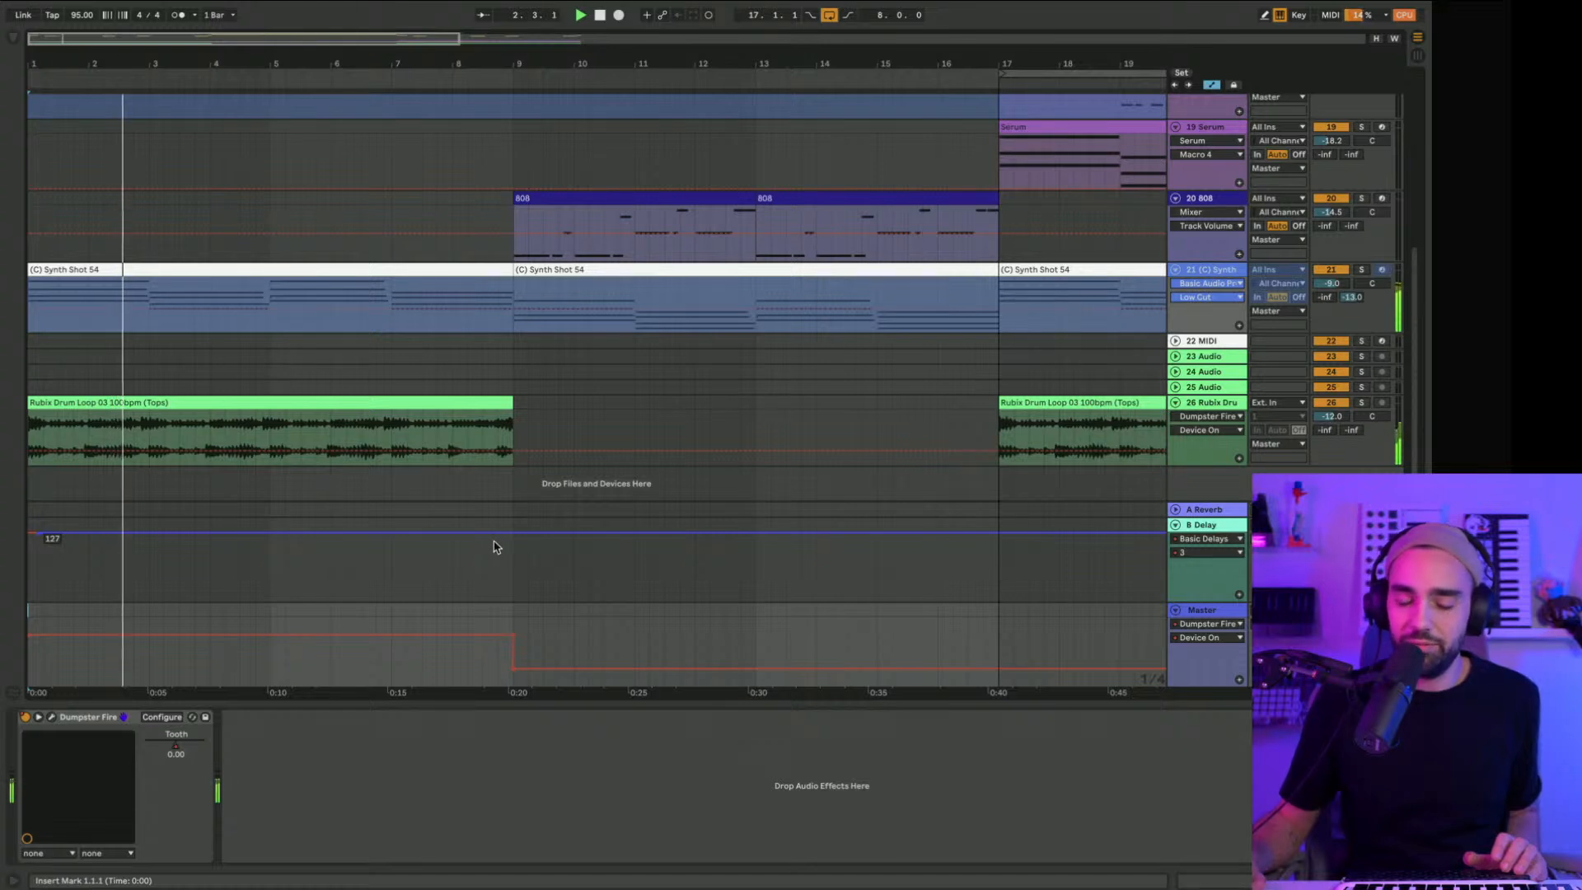
pyautogui.click(175, 754)
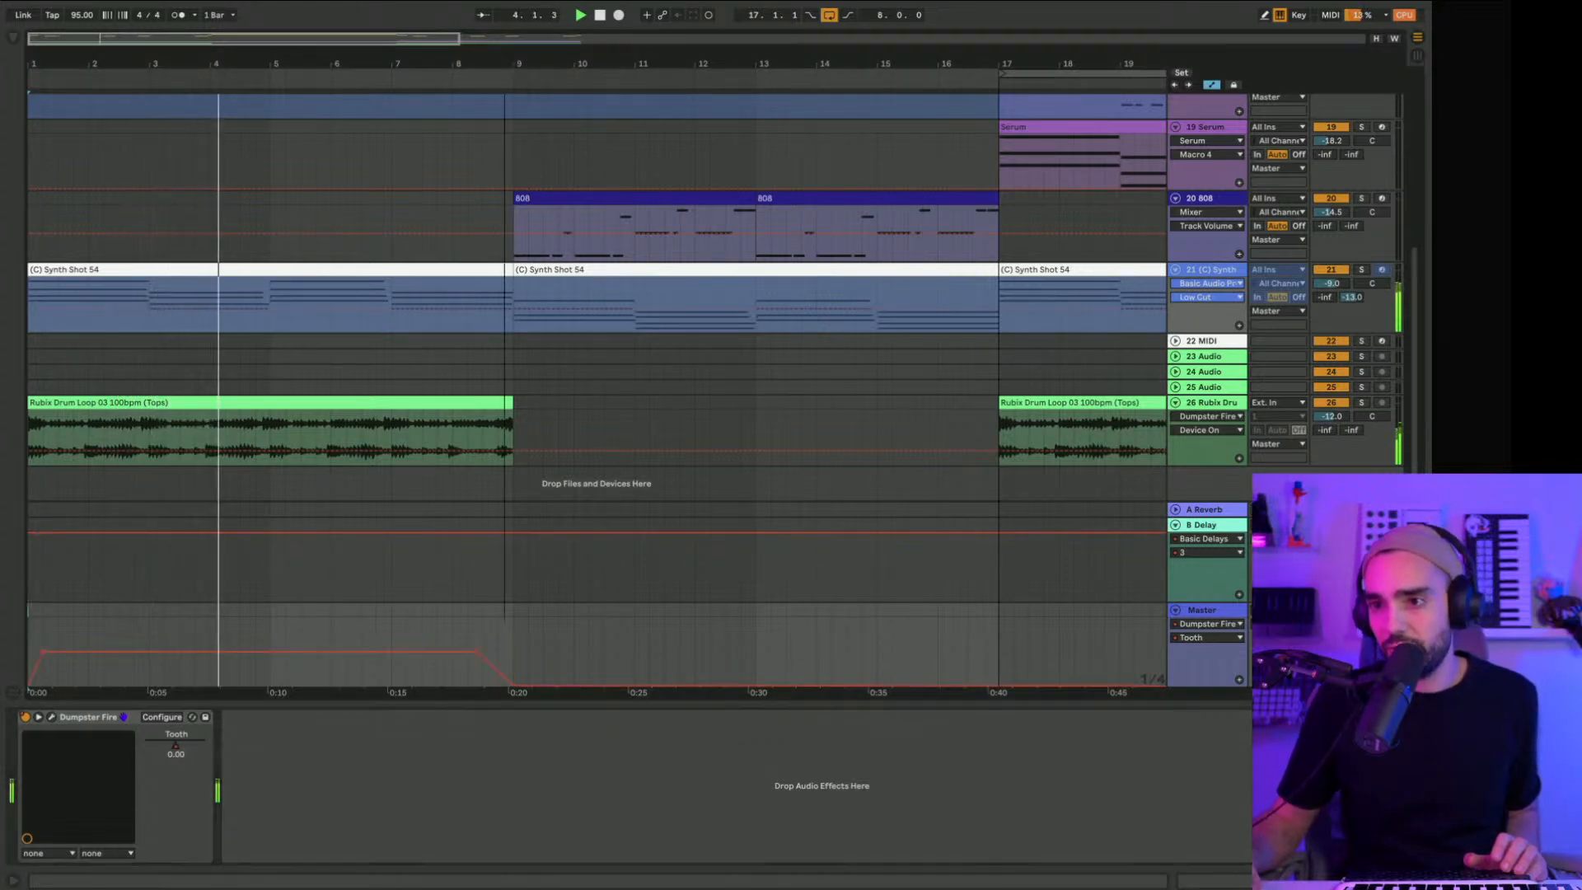
# Step: Hide the device view, unfold the Drums group, copy the UFP cymbal clip from bar 1 to bar 9 and play from bar 8
pyautogui.moveTo(505, 64); pyautogui.dragTo(504, 181)
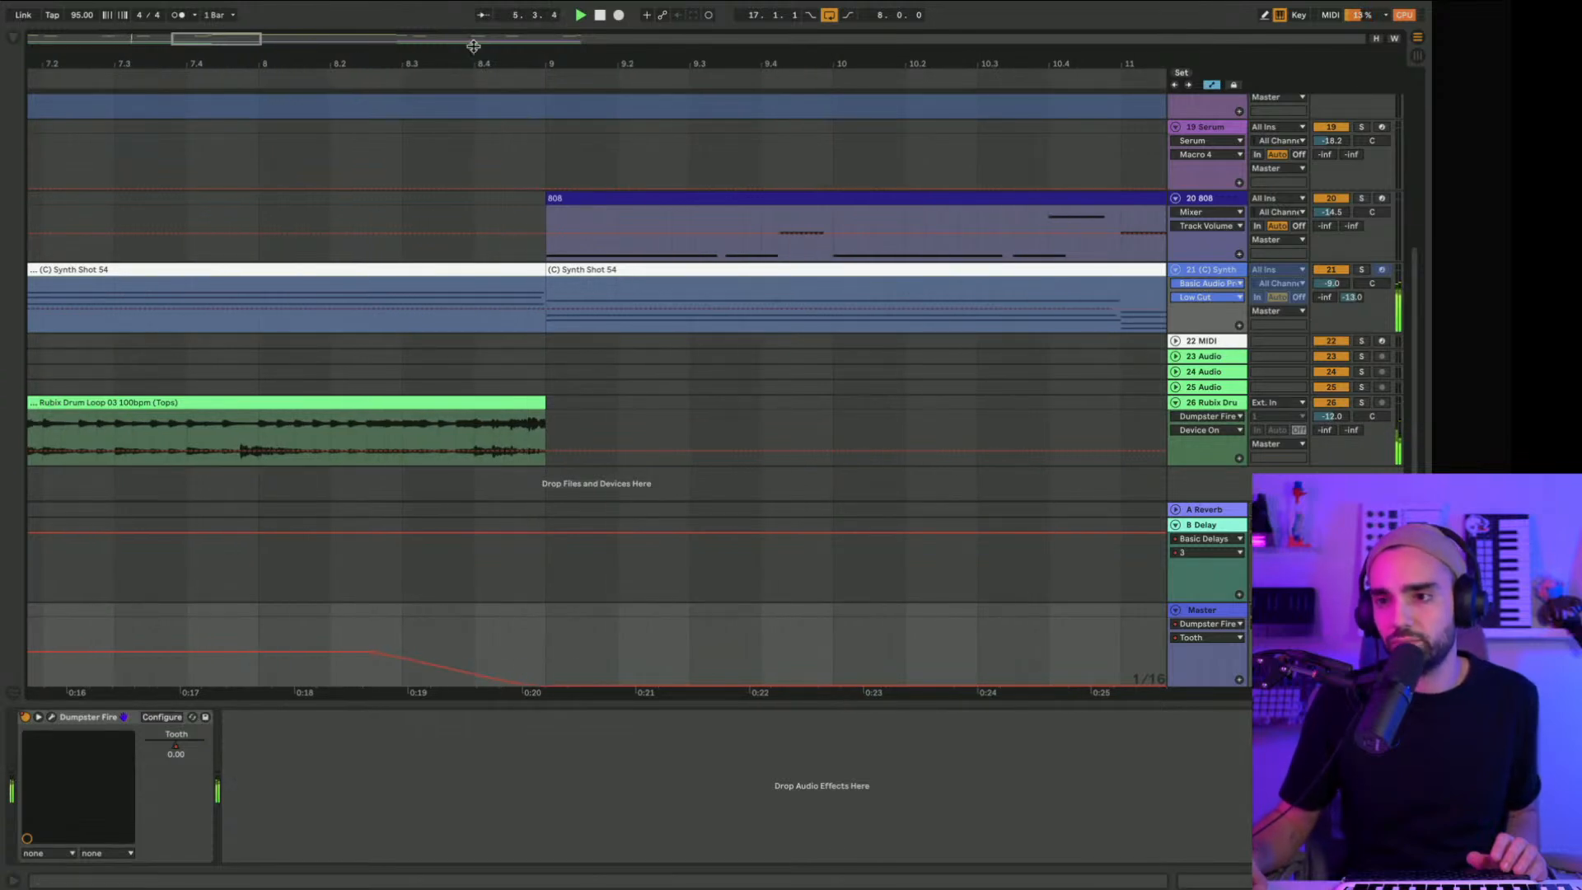
pyautogui.moveTo(469, 64); pyautogui.dragTo(469, 5)
pyautogui.scroll(5, 357, 365)
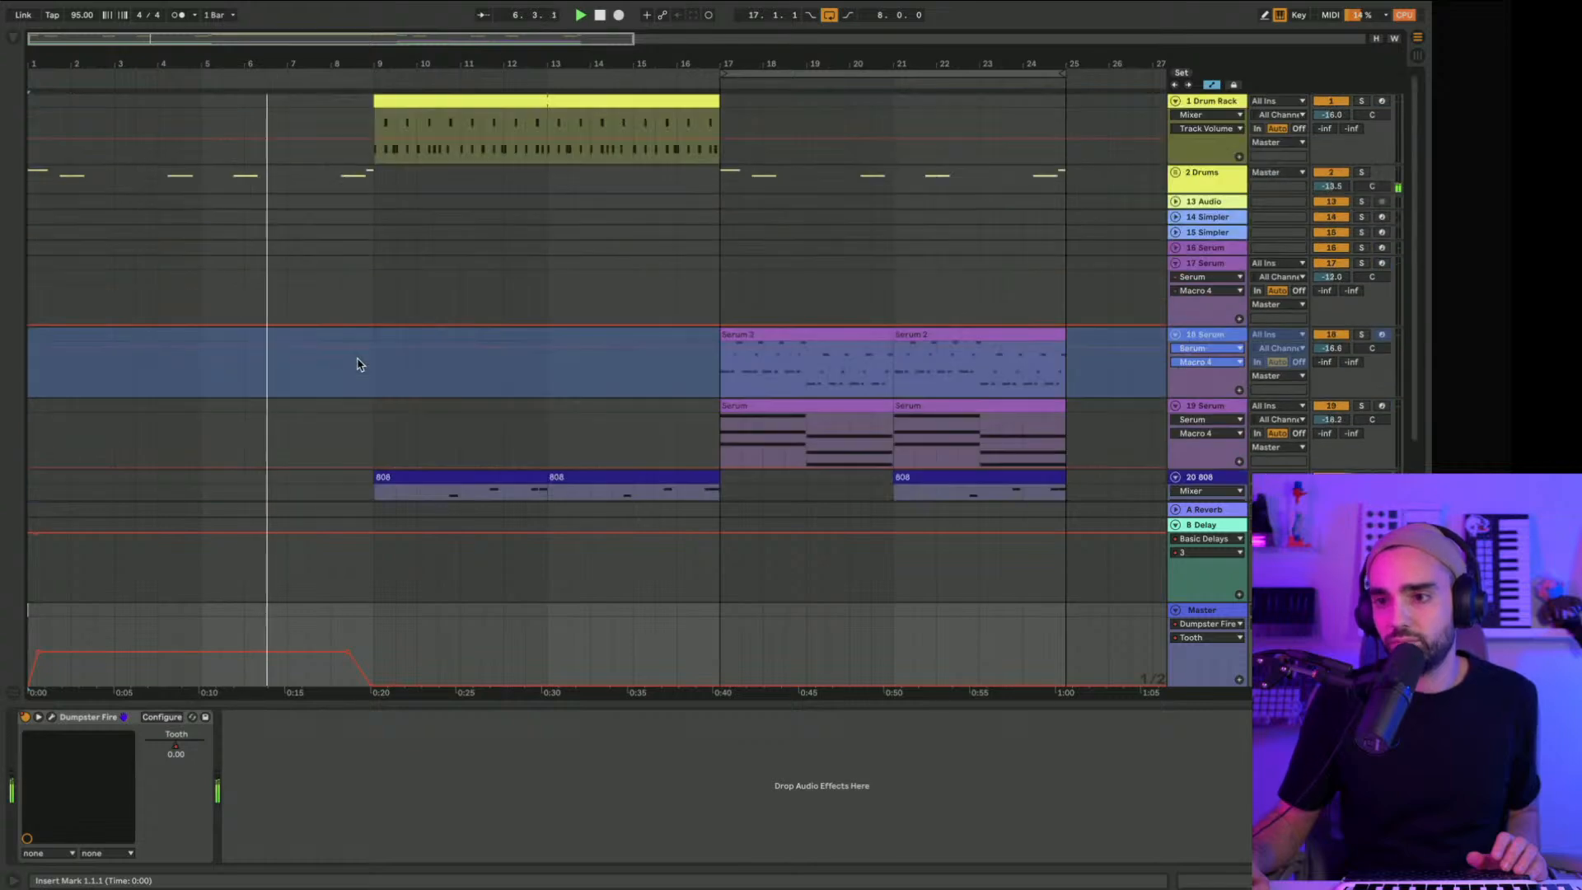
pyautogui.scroll(-5, 358, 364)
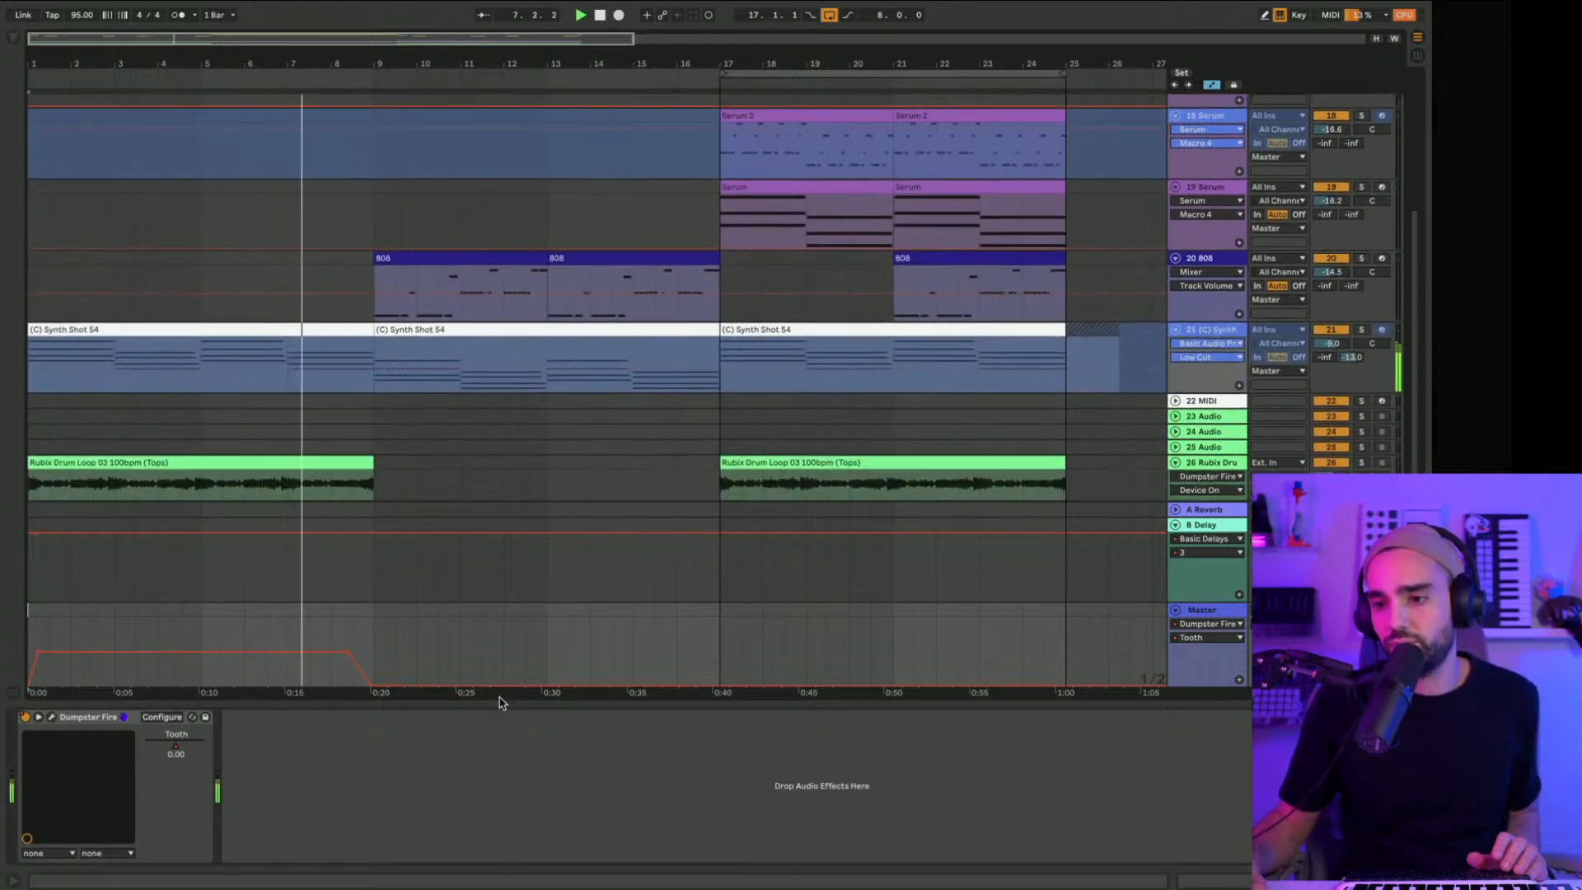
pyautogui.moveTo(497, 700); pyautogui.dragTo(501, 849)
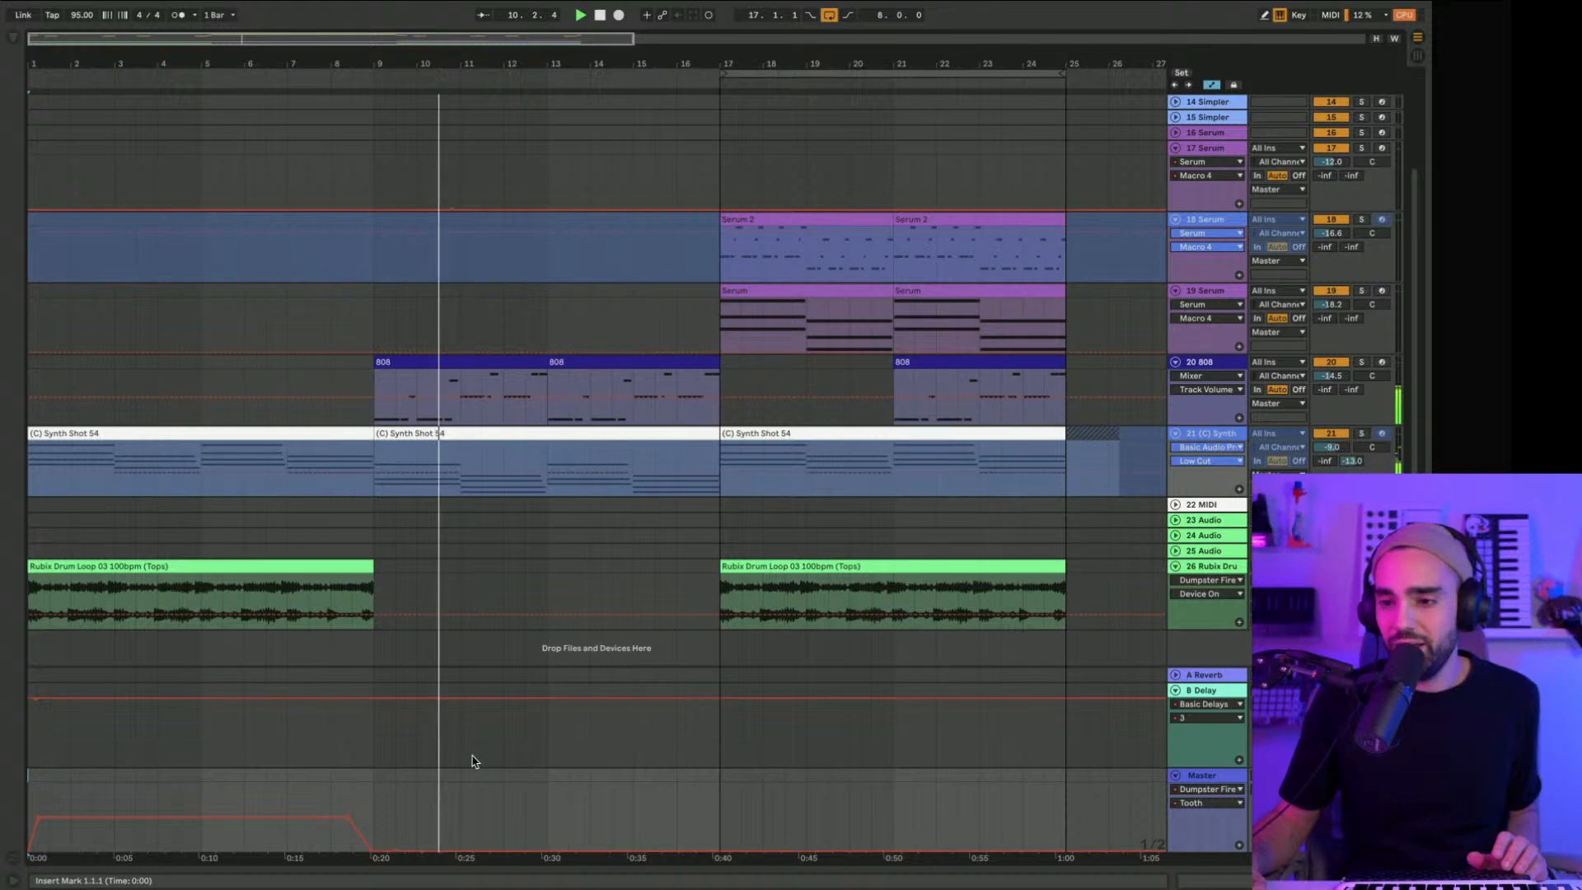
pyautogui.scroll(3, 472, 760)
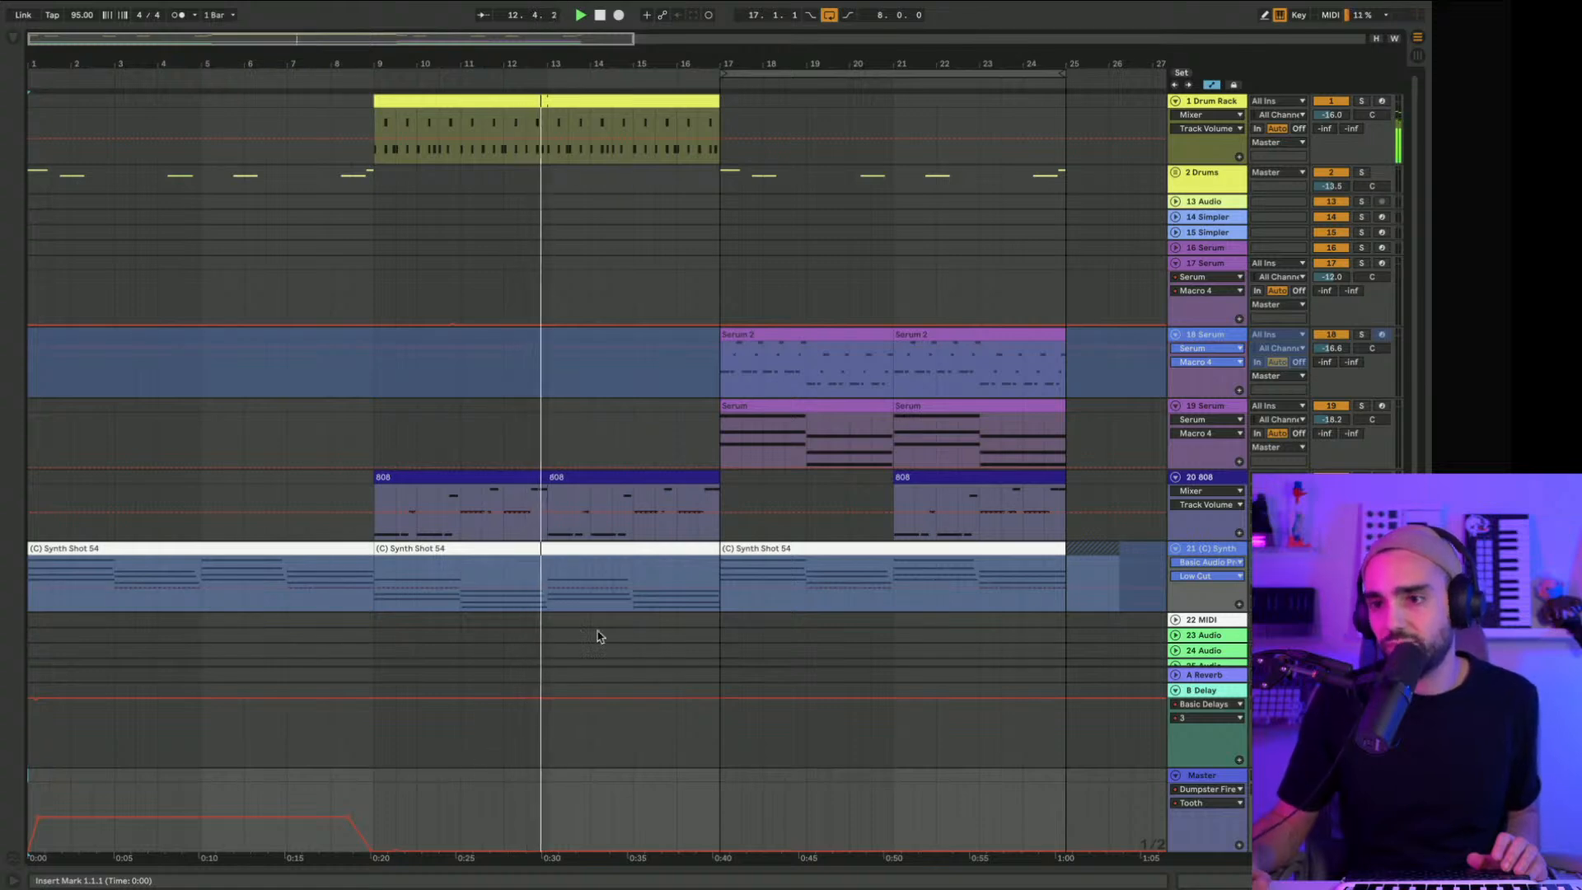
pyautogui.click(1175, 172)
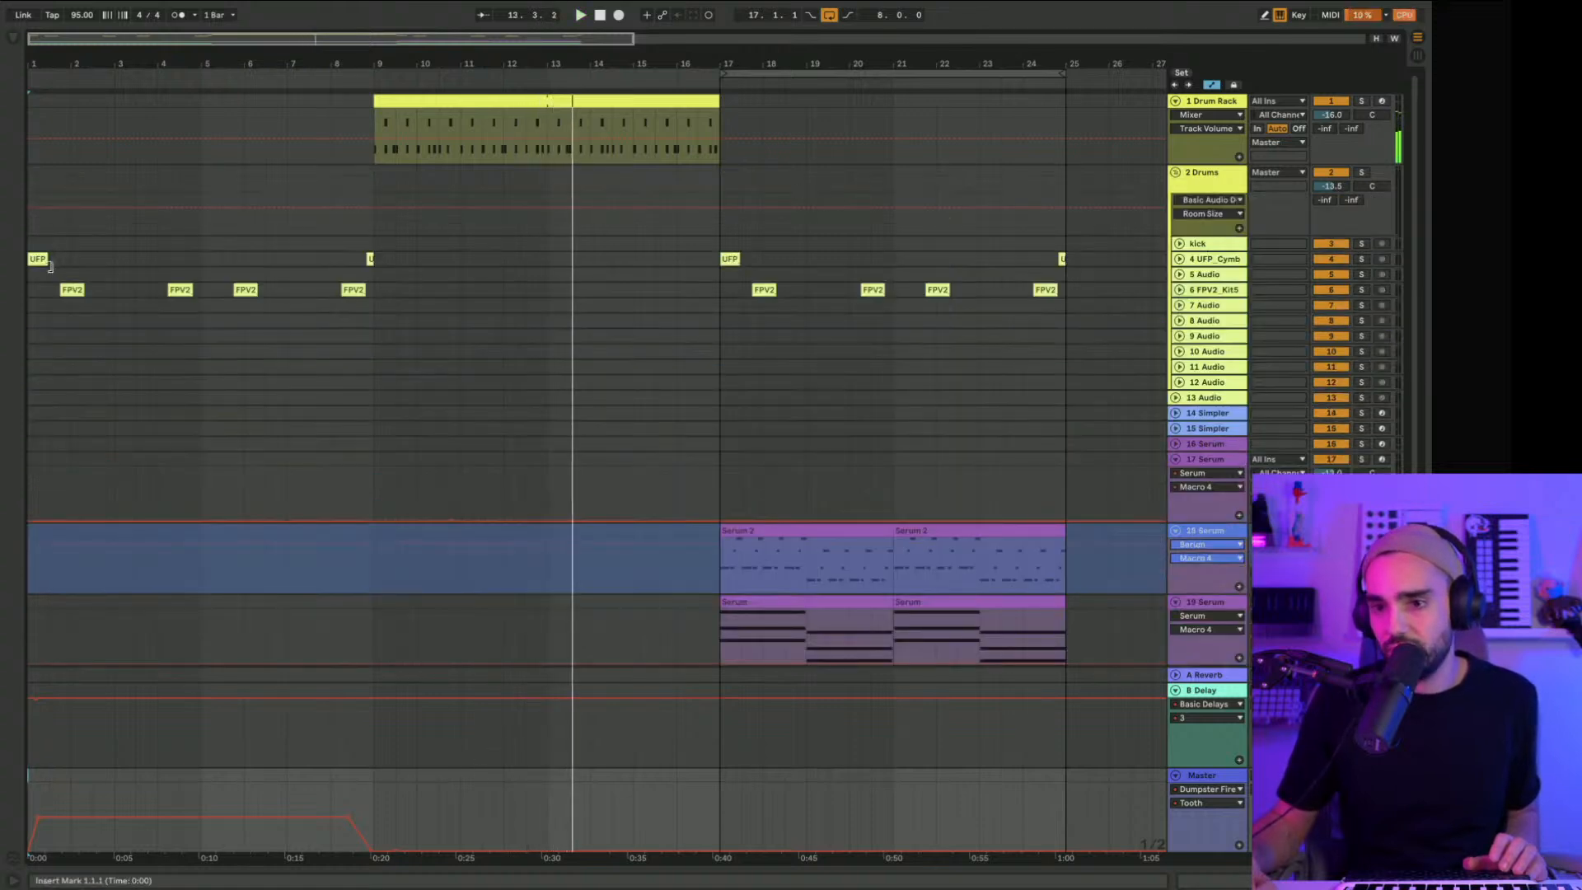
pyautogui.click(40, 258)
pyautogui.moveTo(41, 258); pyautogui.dragTo(393, 267)
pyautogui.click(334, 245)
pyautogui.press('space')
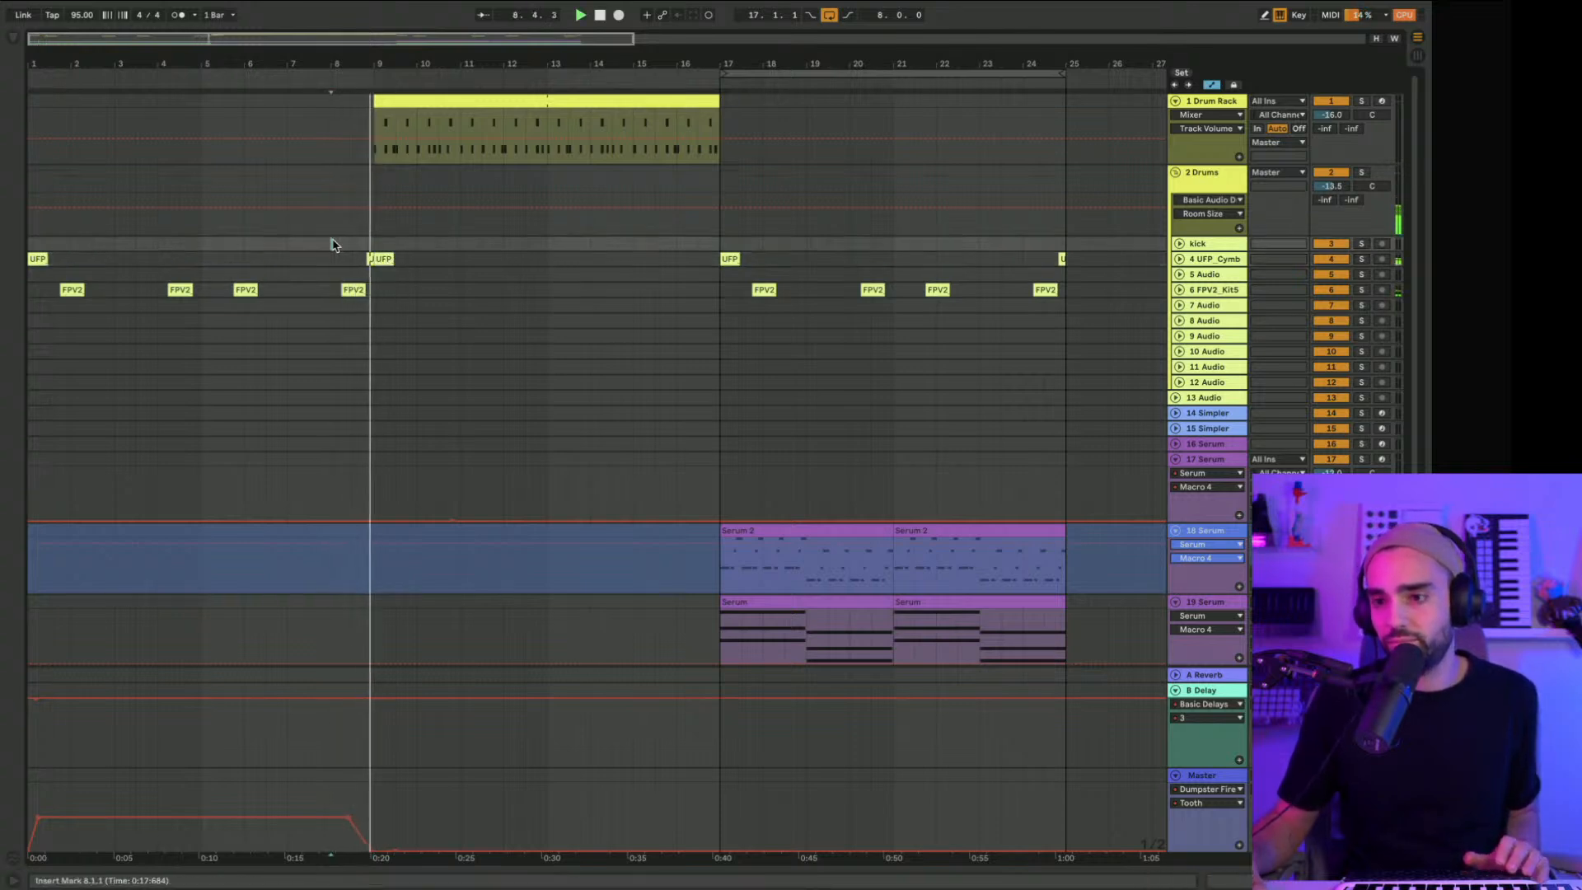
# Step: Move both Serum 2 clips on track 18 from bar 17 to bar 25 while the arrangement plays
pyautogui.scroll(-8, 389, 308)
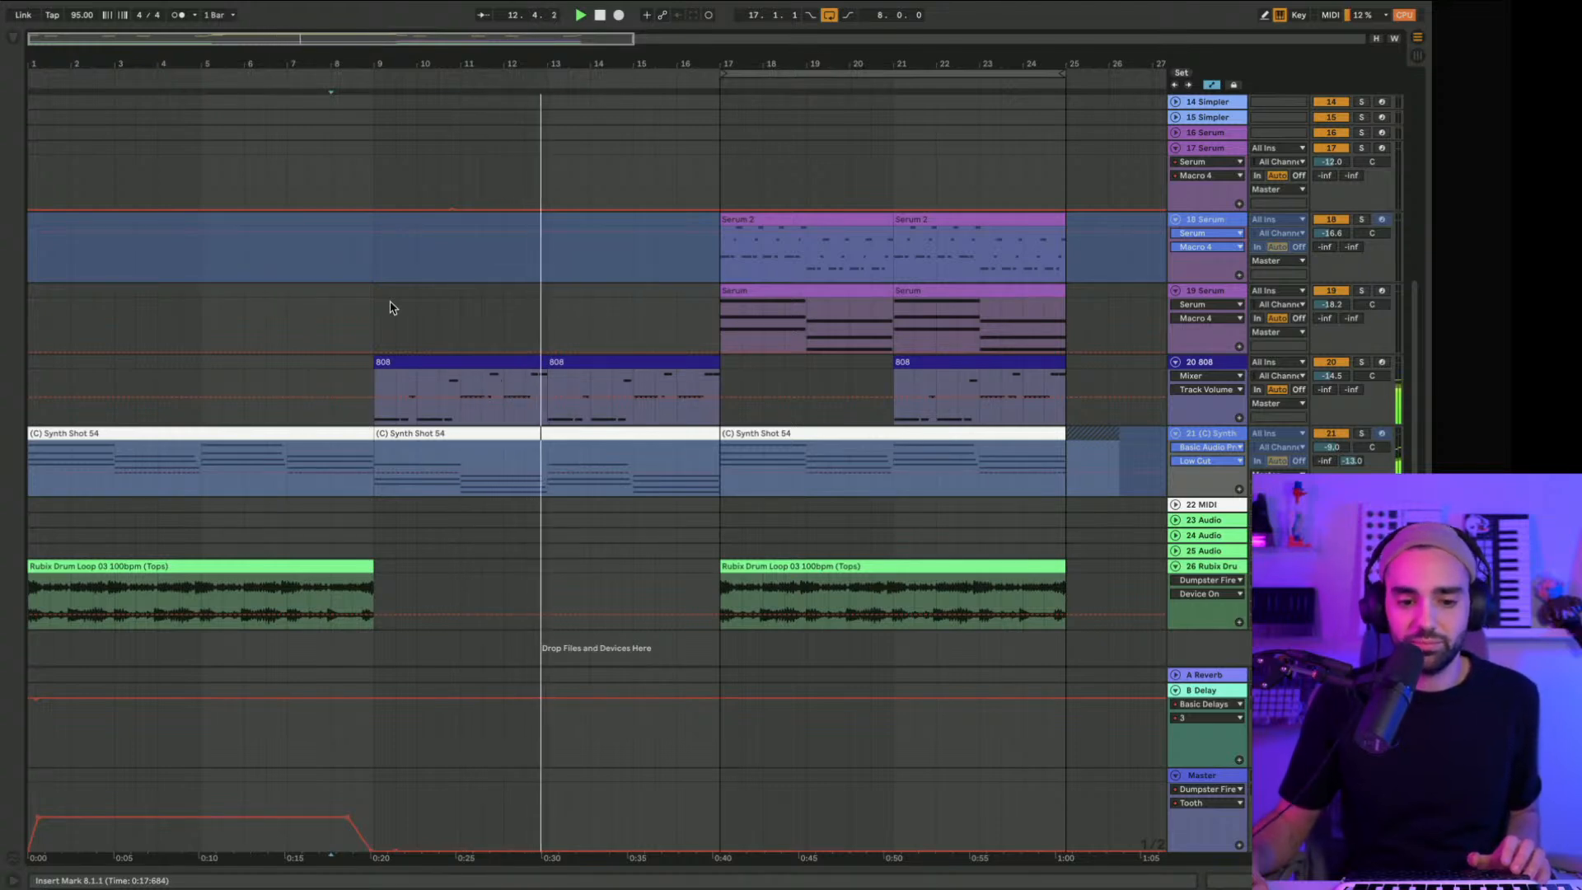
pyautogui.scroll(8, 391, 307)
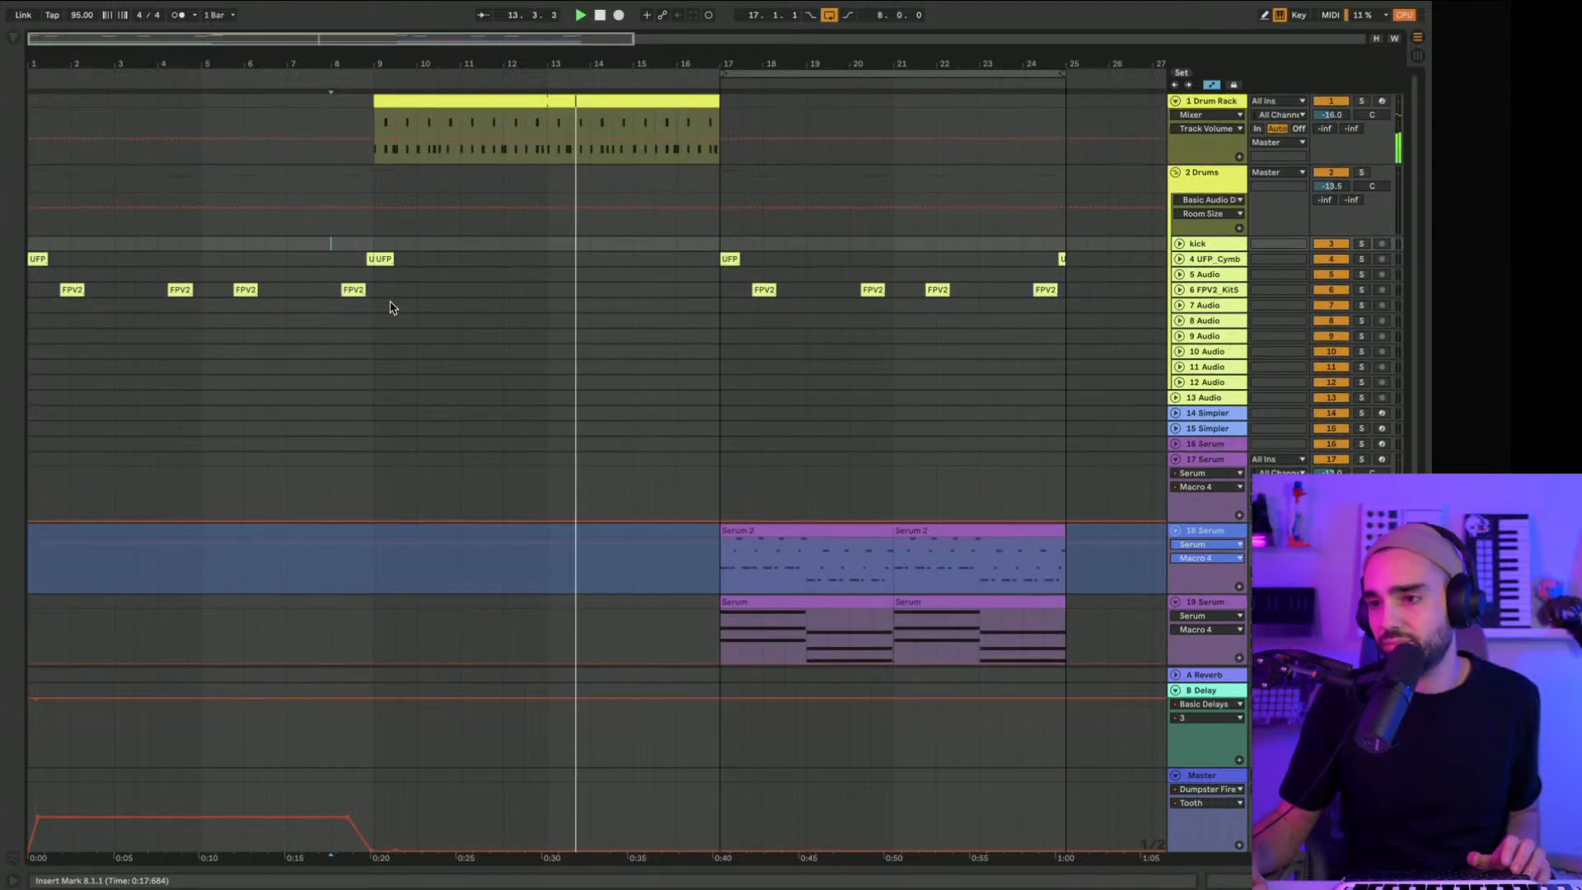
pyautogui.scroll(-8, 391, 308)
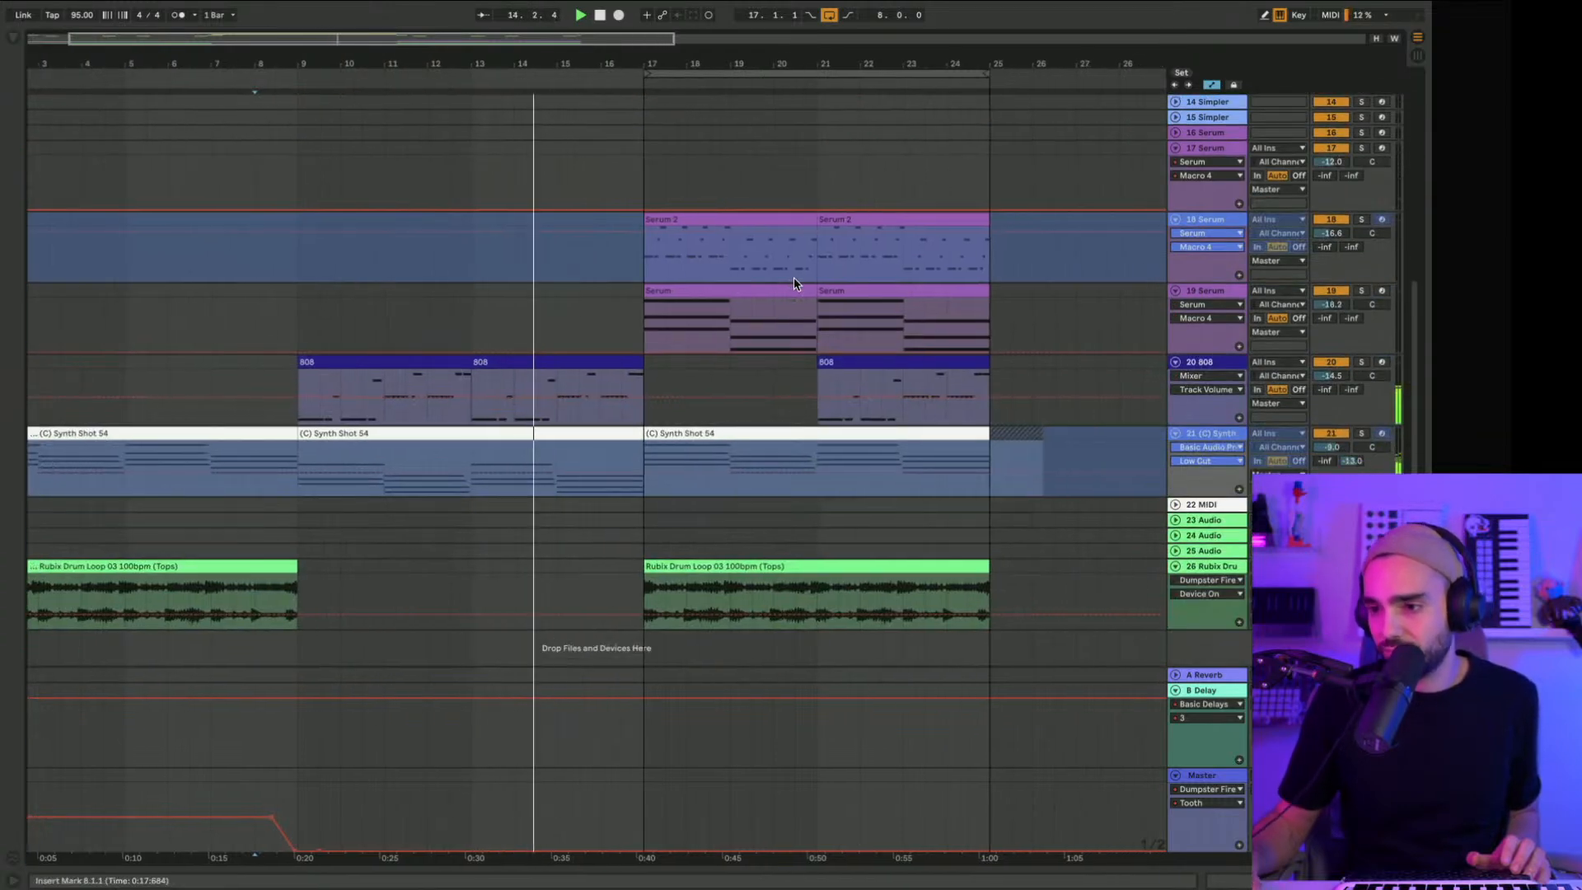
pyautogui.scroll(2, 794, 283)
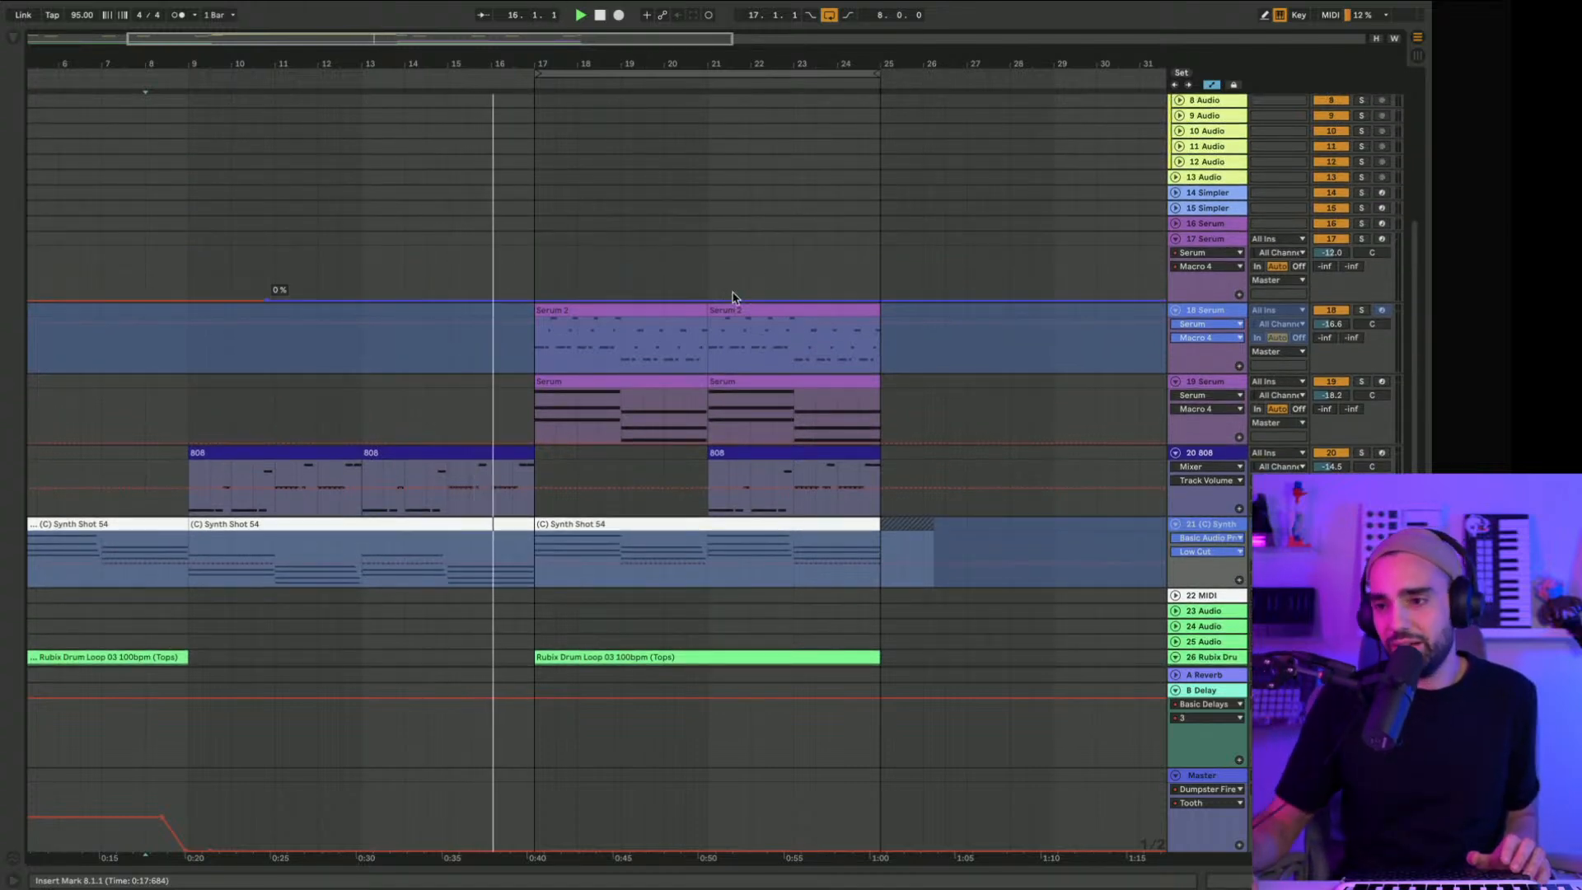
pyautogui.hscroll(2, 709, 303)
pyautogui.click(606, 311)
pyautogui.keyDown('shift'); pyautogui.click(685, 309); pyautogui.keyUp('shift')
pyautogui.moveTo(551, 312); pyautogui.dragTo(894, 311)
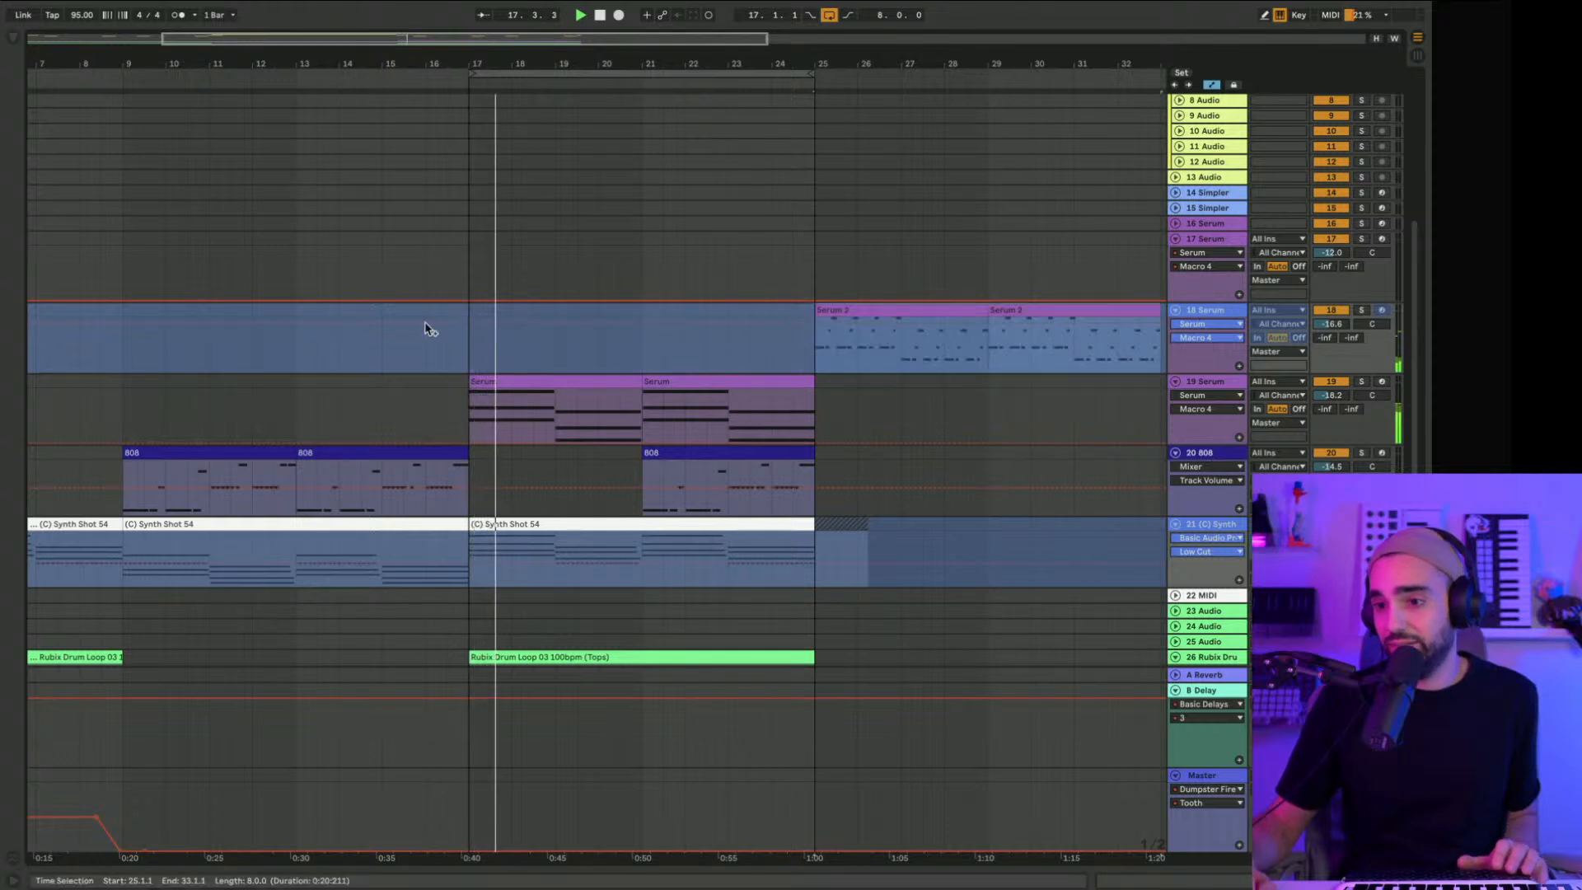
# Step: Move the bar 17 (C) Synth Shot 54 clip to bar 25, duplicate the bar 9 clip into bar 17 and play from 16.3
pyautogui.scroll(-3, 426, 328)
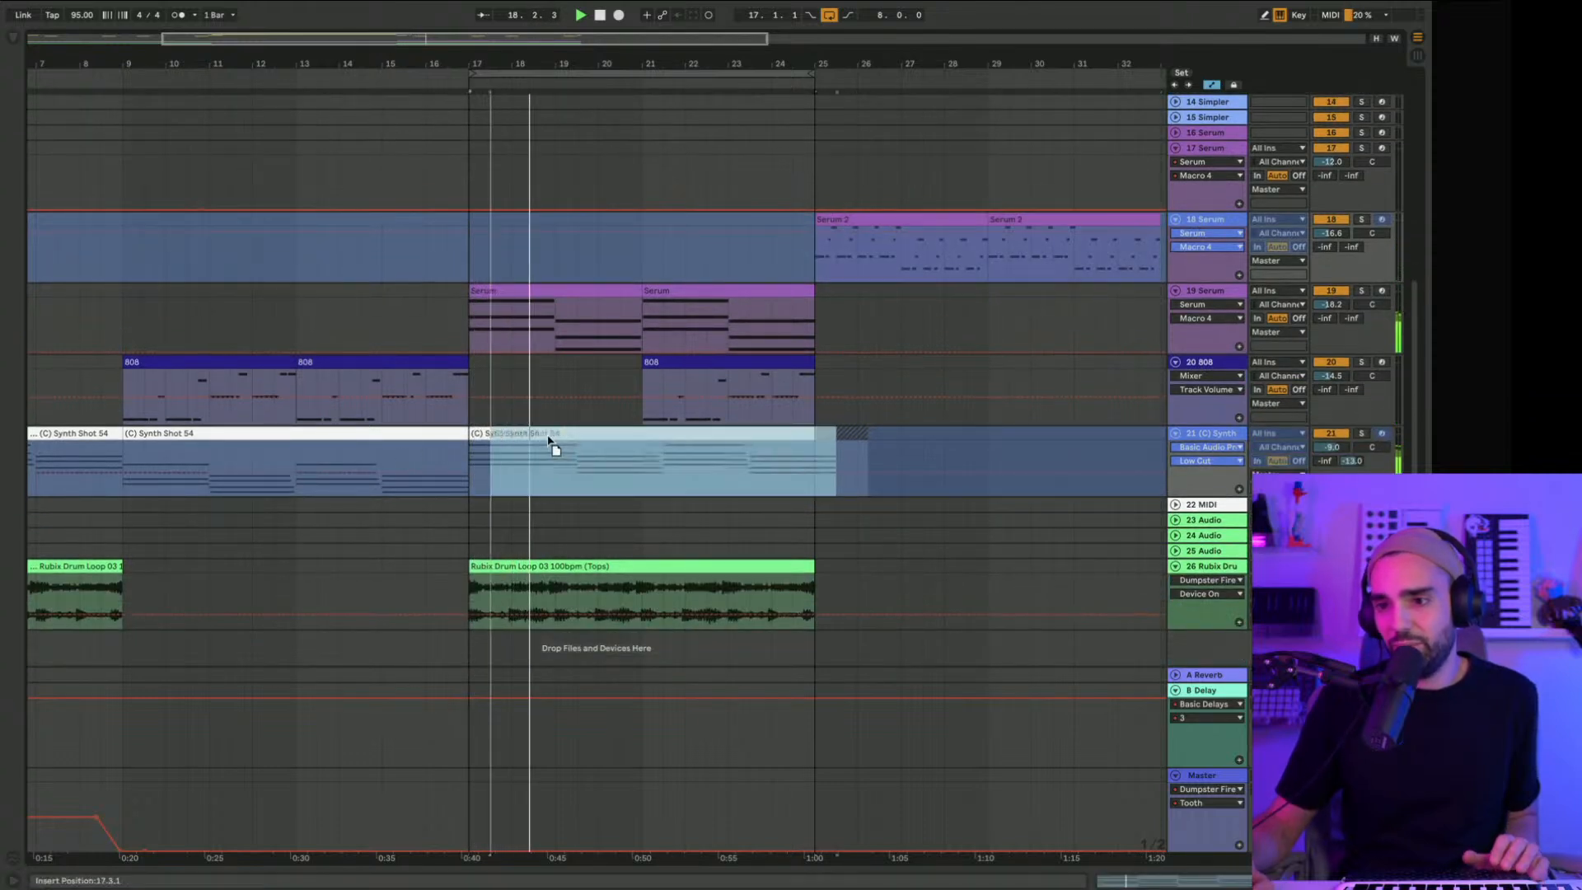
pyautogui.moveTo(551, 445); pyautogui.dragTo(857, 449)
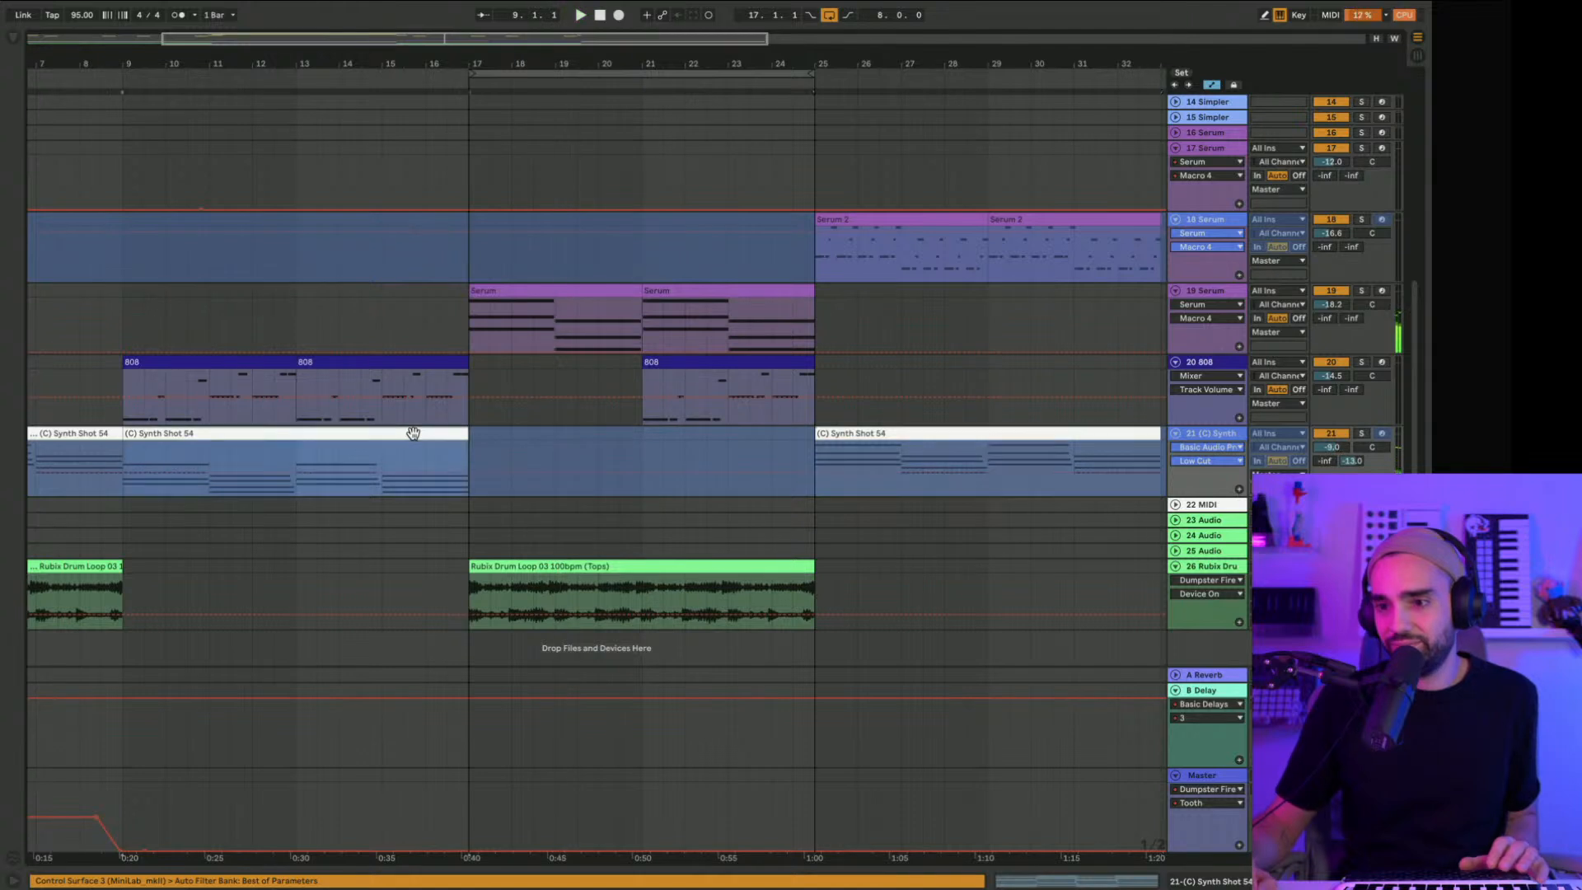
pyautogui.press('space')
pyautogui.press('super+d')
pyautogui.click(448, 318)
pyautogui.press('space')
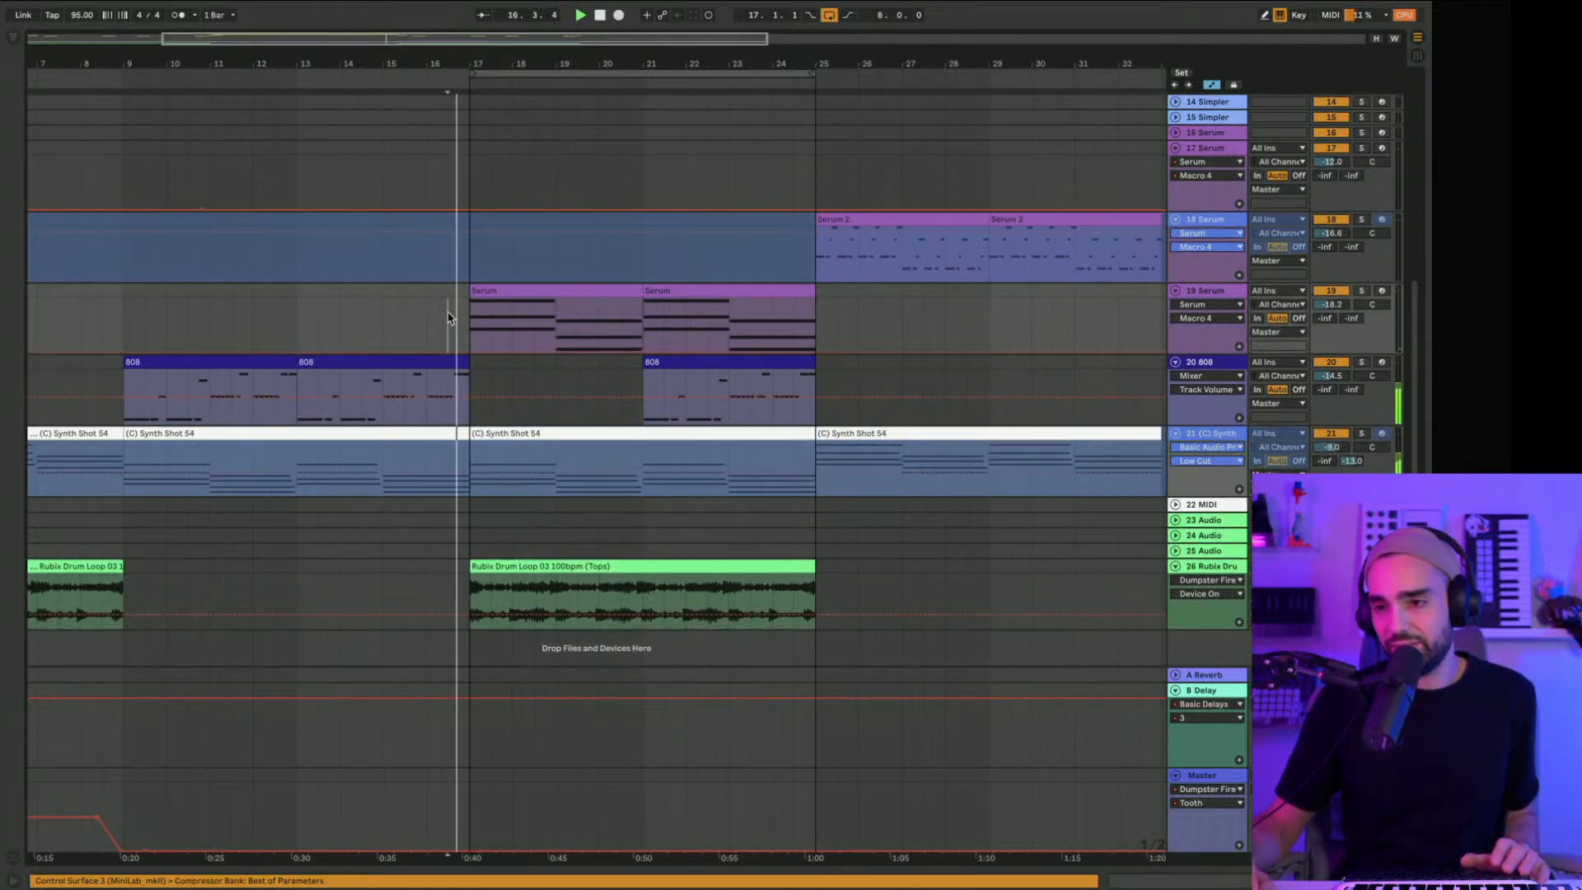
# Step: Add an Auto Filter from Audio Effects to the 19 Serum track, set its frequency to 936 Hz and resume playback
pyautogui.scroll(1, 448, 318)
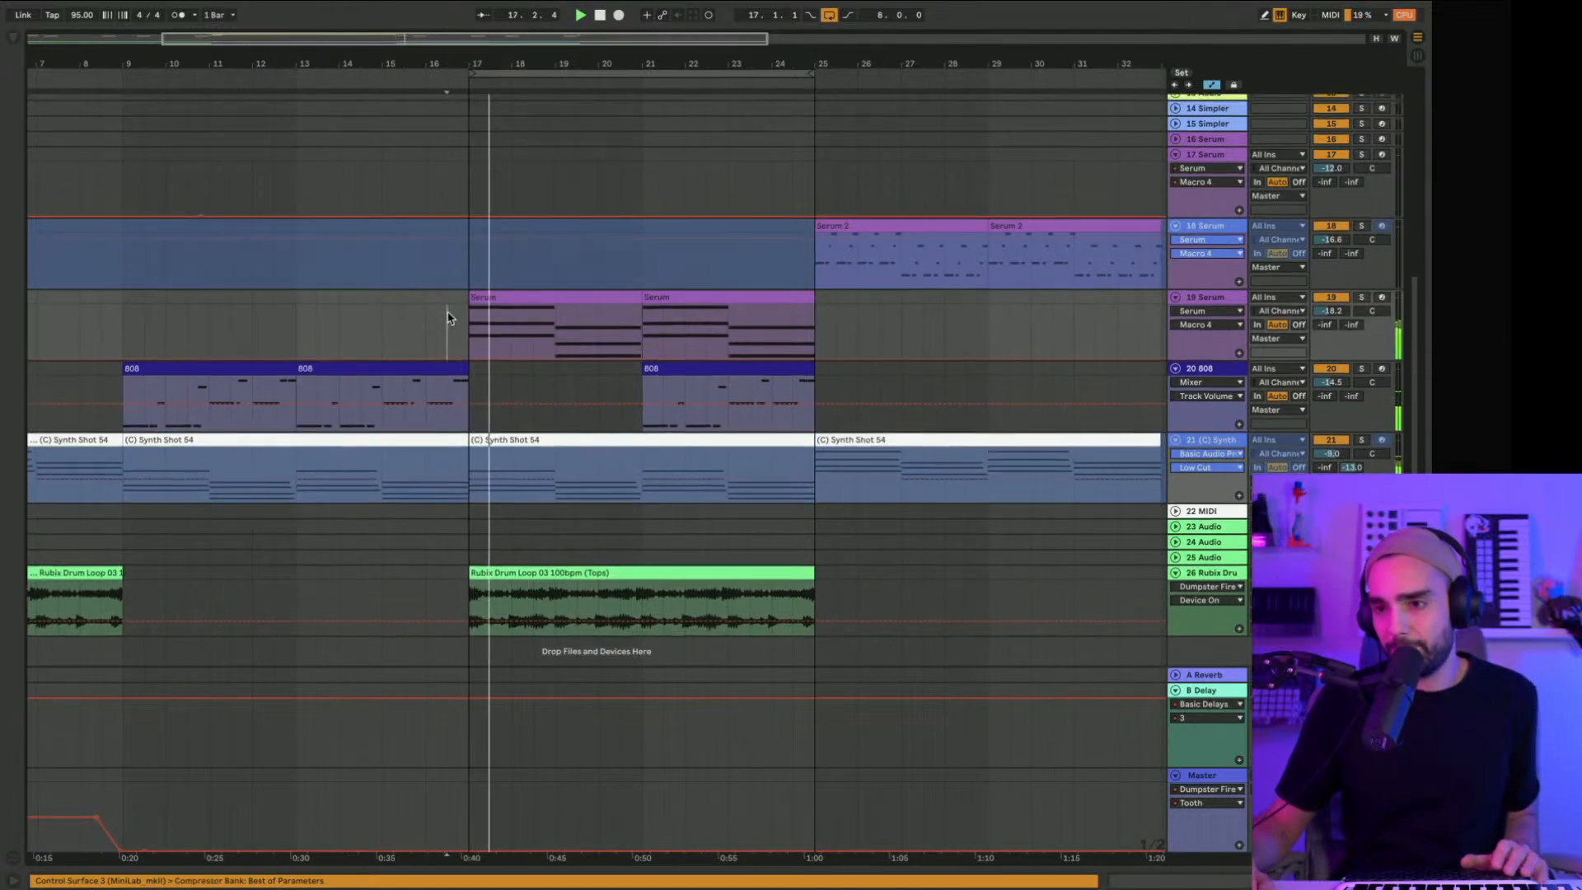
pyautogui.scroll(3, 449, 318)
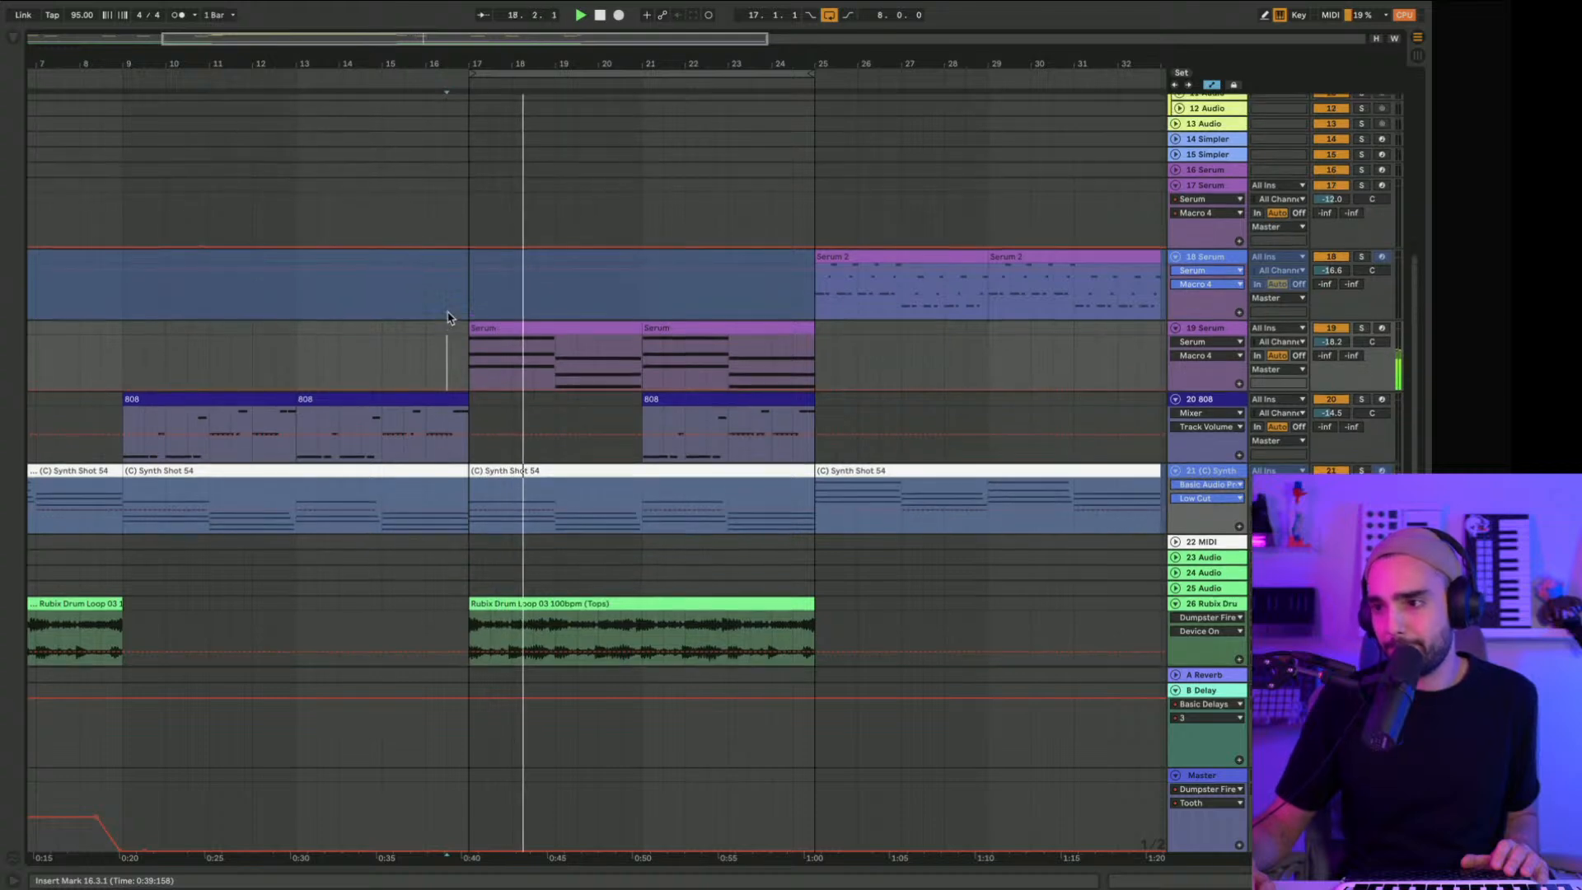
pyautogui.hscroll(3, 449, 318)
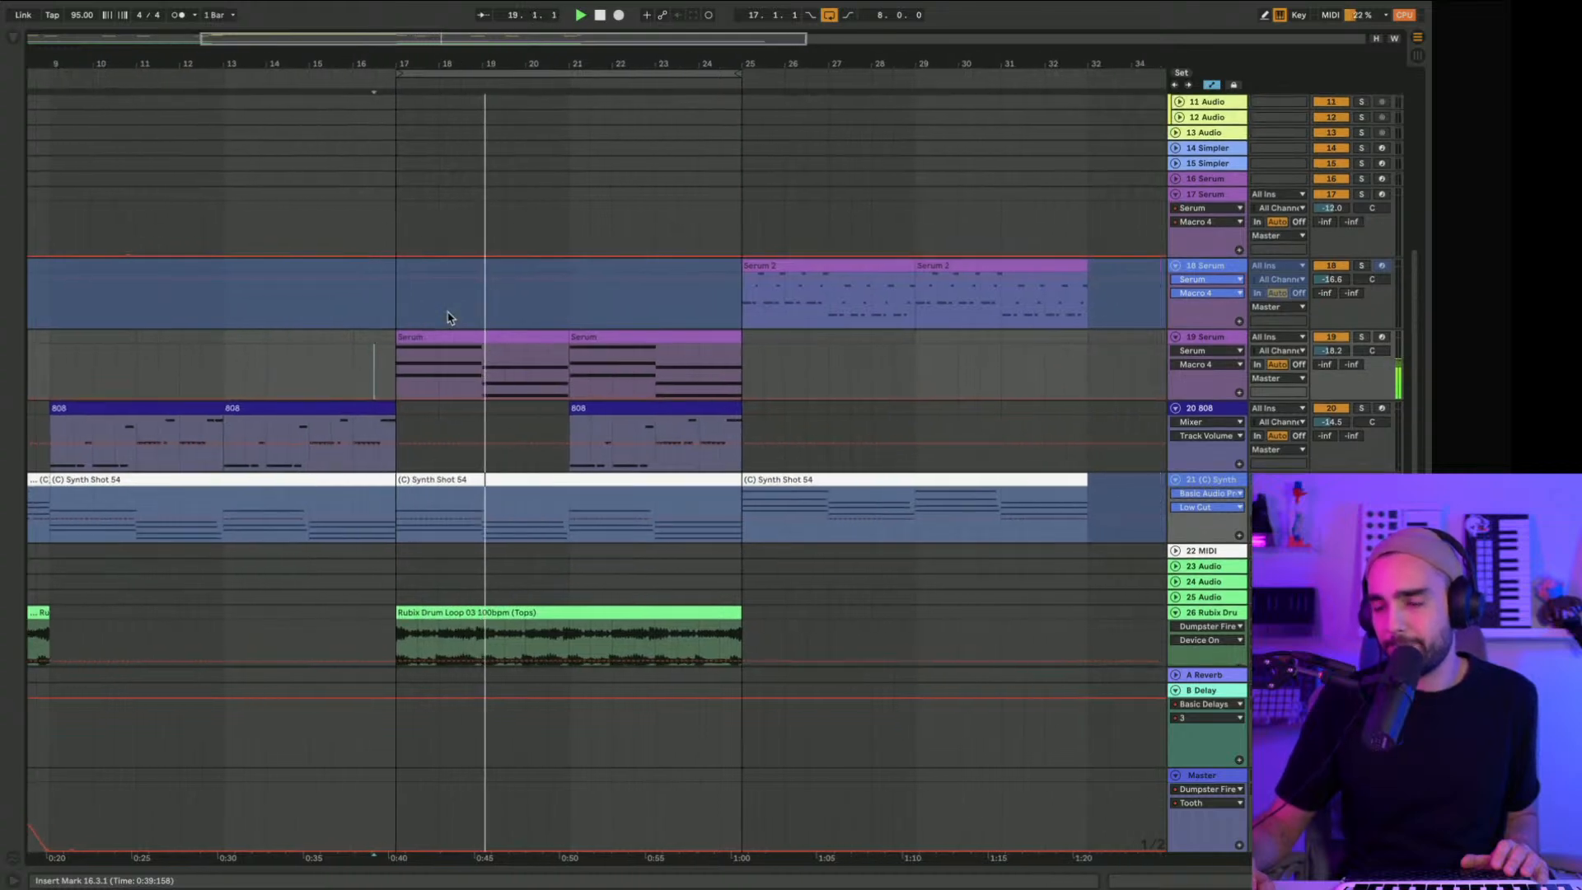
pyautogui.doubleClick(1217, 344)
pyautogui.press('space')
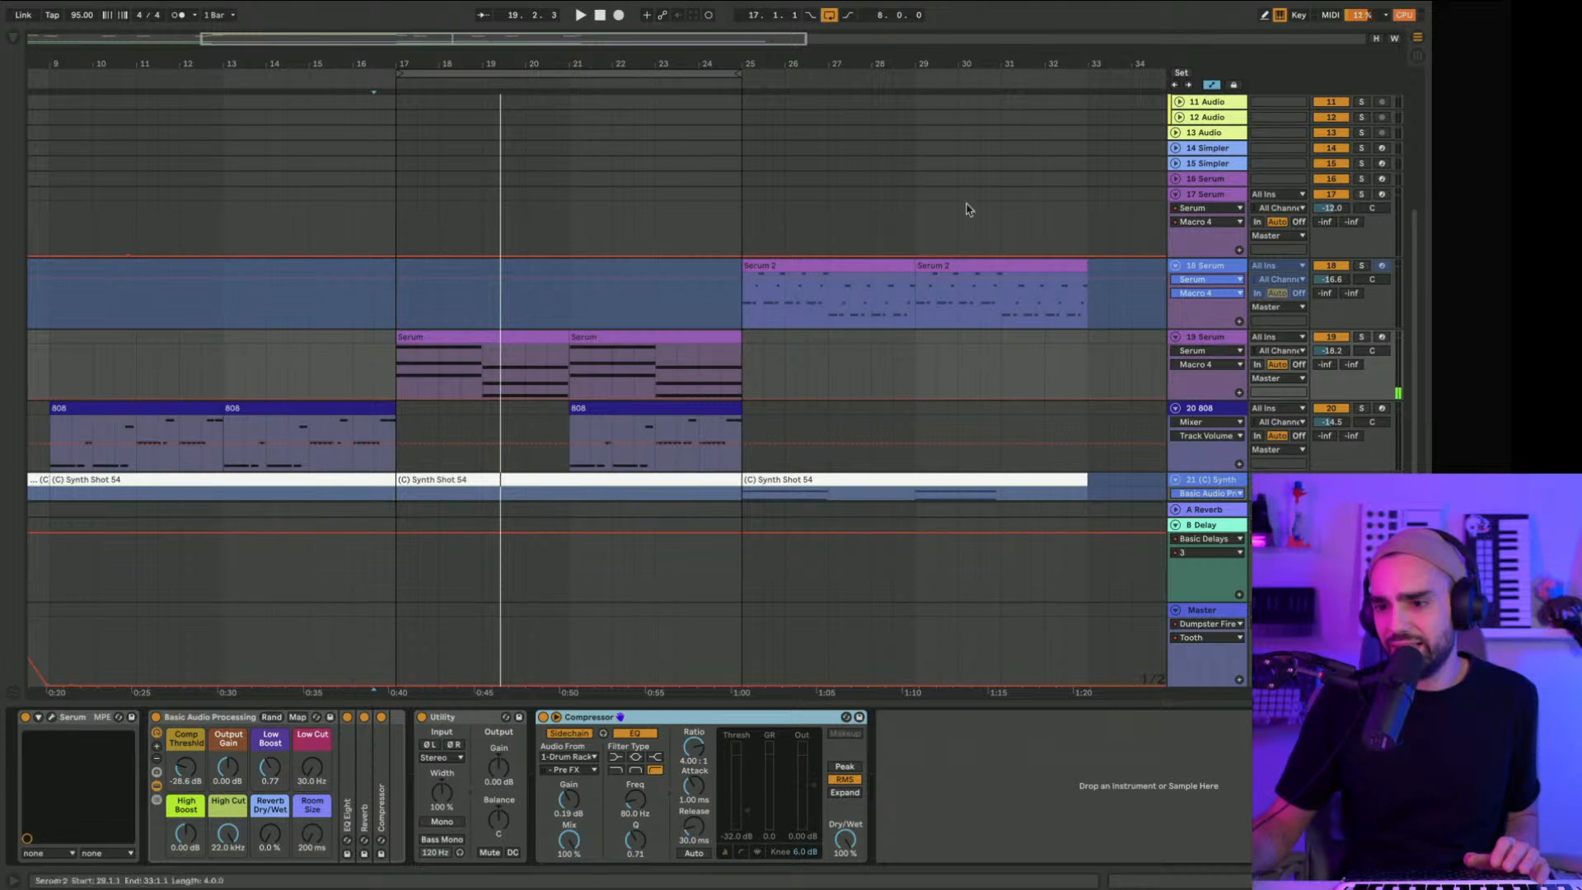
pyautogui.click(12, 38)
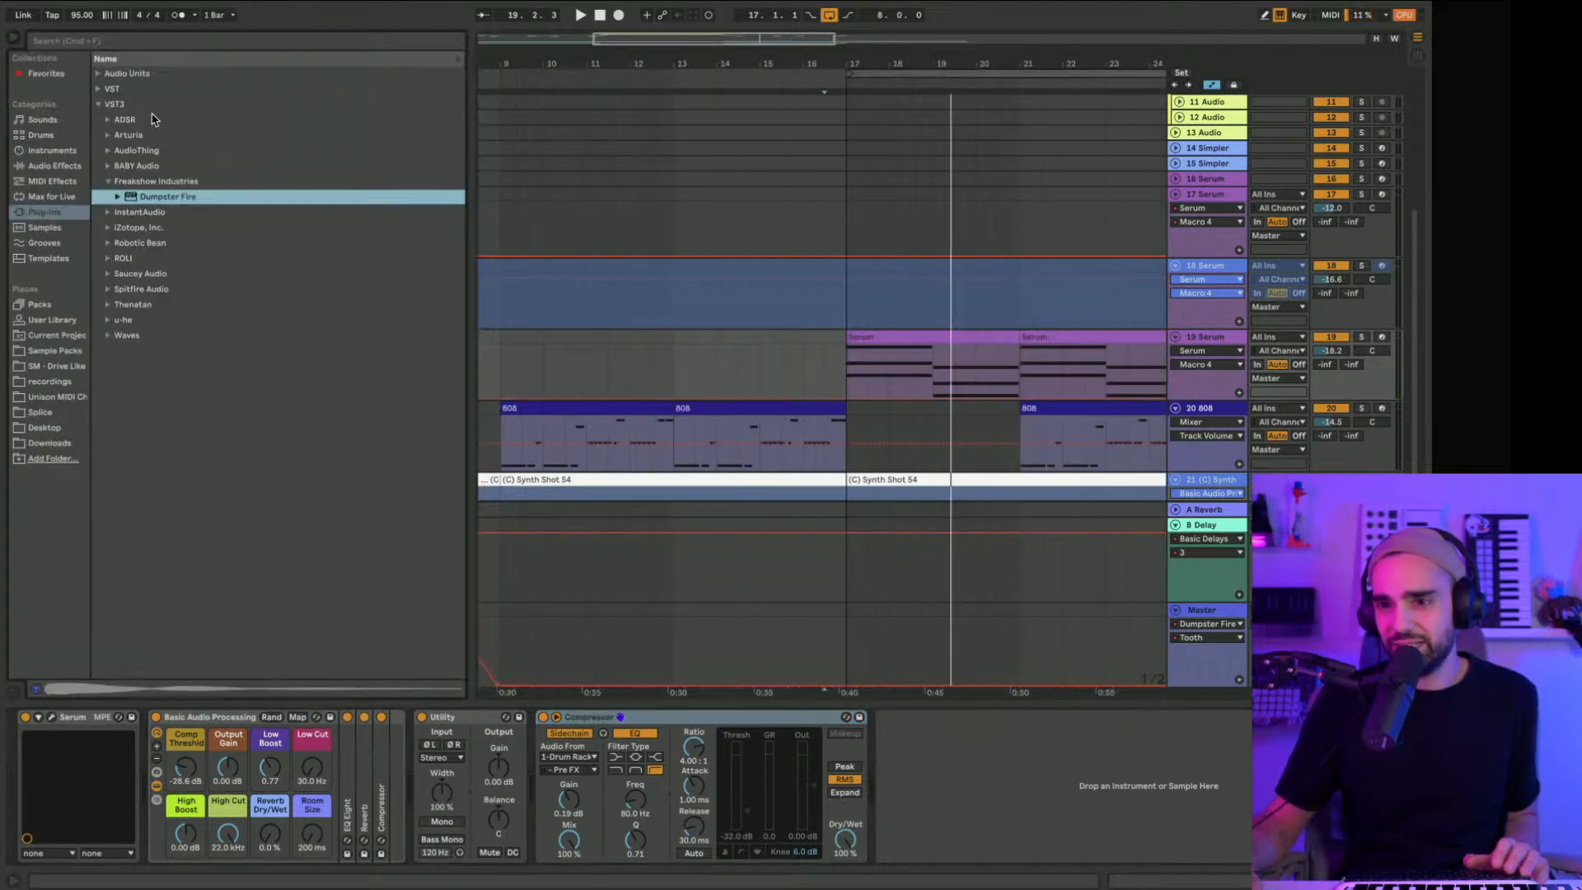
pyautogui.click(55, 167)
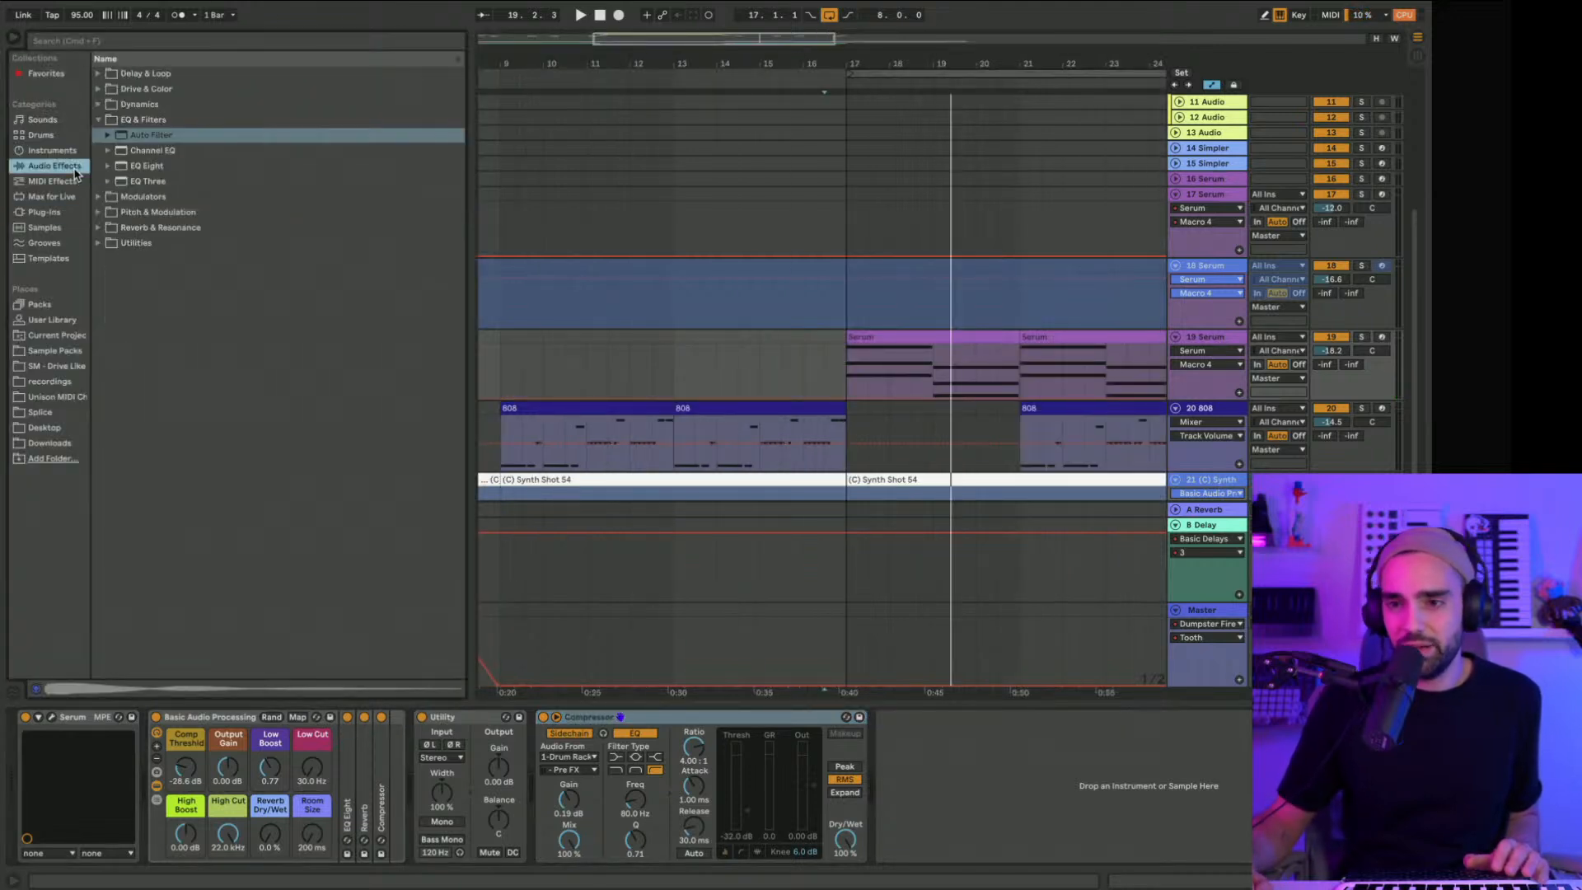
pyautogui.moveTo(146, 140); pyautogui.dragTo(1005, 376)
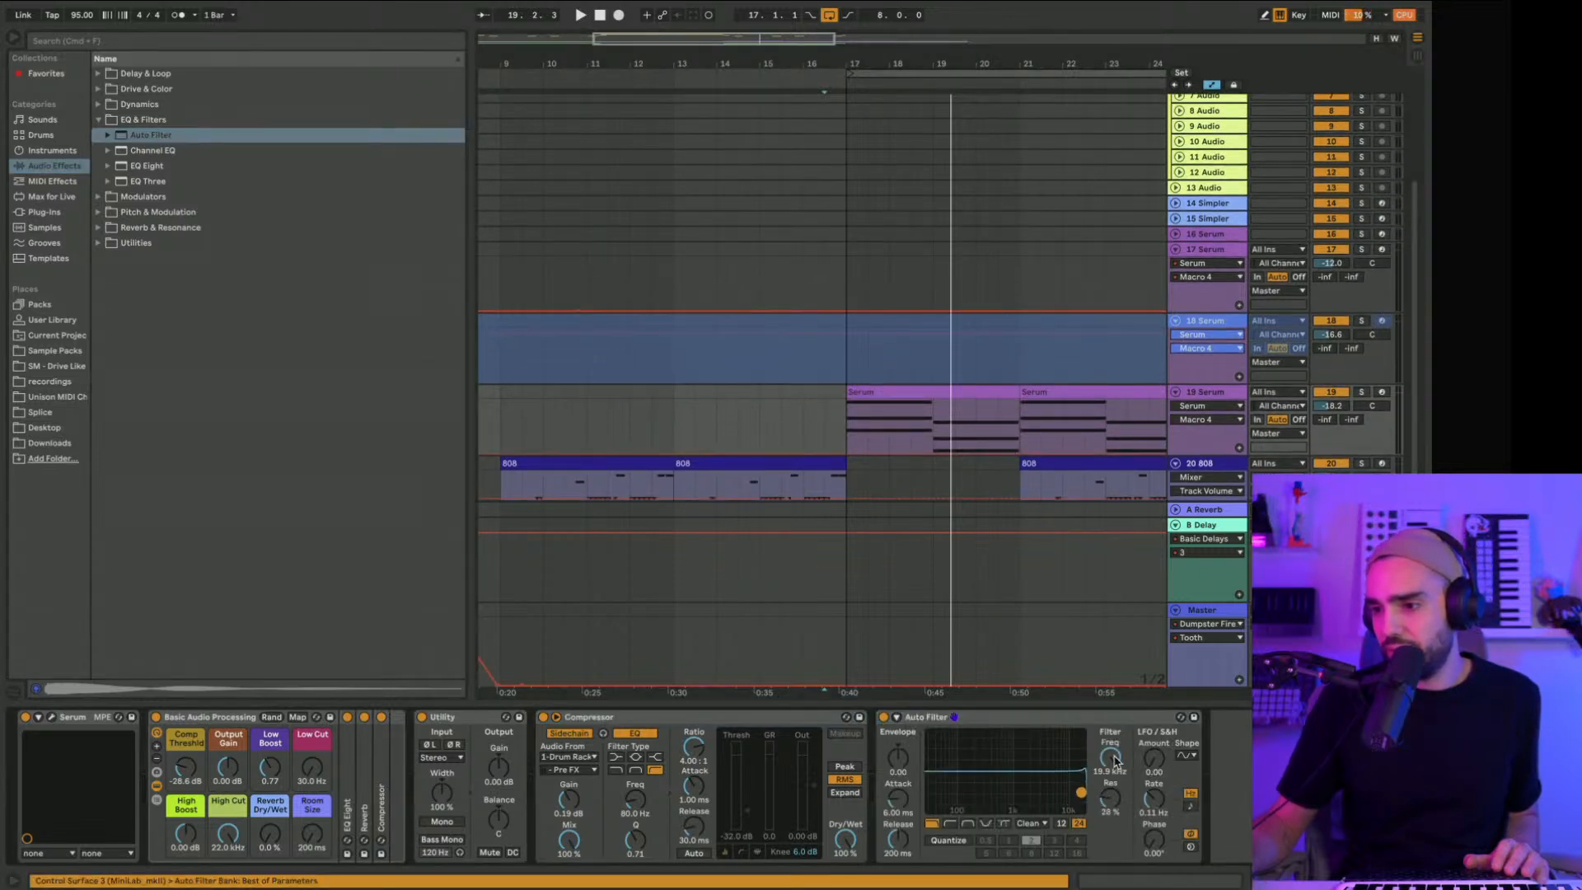
pyautogui.moveTo(1110, 758); pyautogui.dragTo(1109, 808)
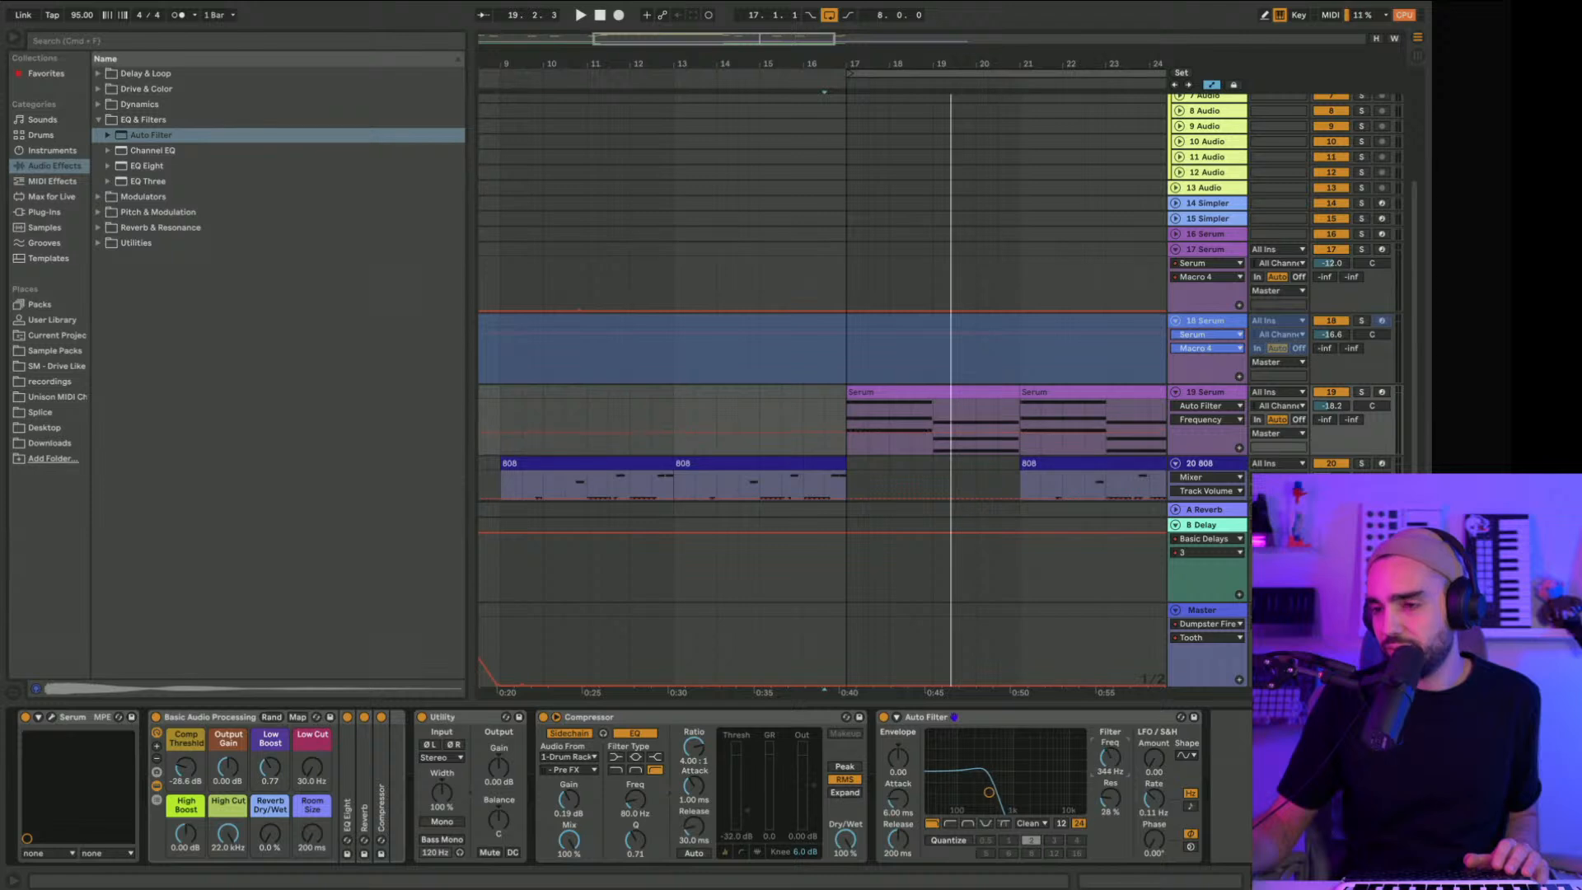
pyautogui.press('space')
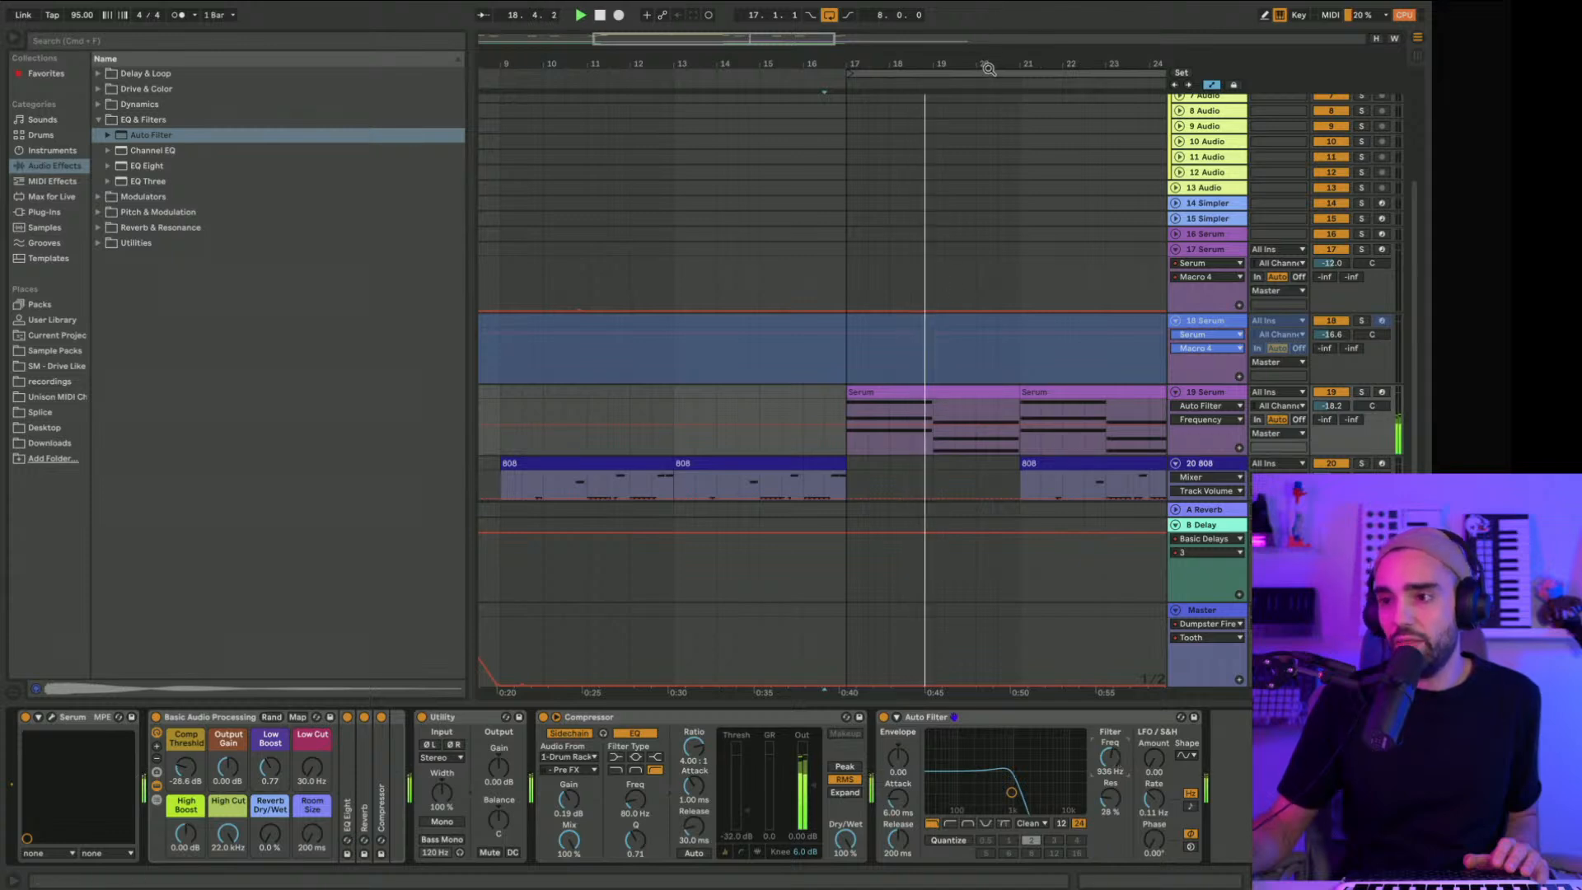
# Step: Move the 808 clip on track 20 from bar 21 to bar 17
pyautogui.moveTo(989, 69); pyautogui.dragTo(708, 48)
pyautogui.scroll(-3, 912, 536)
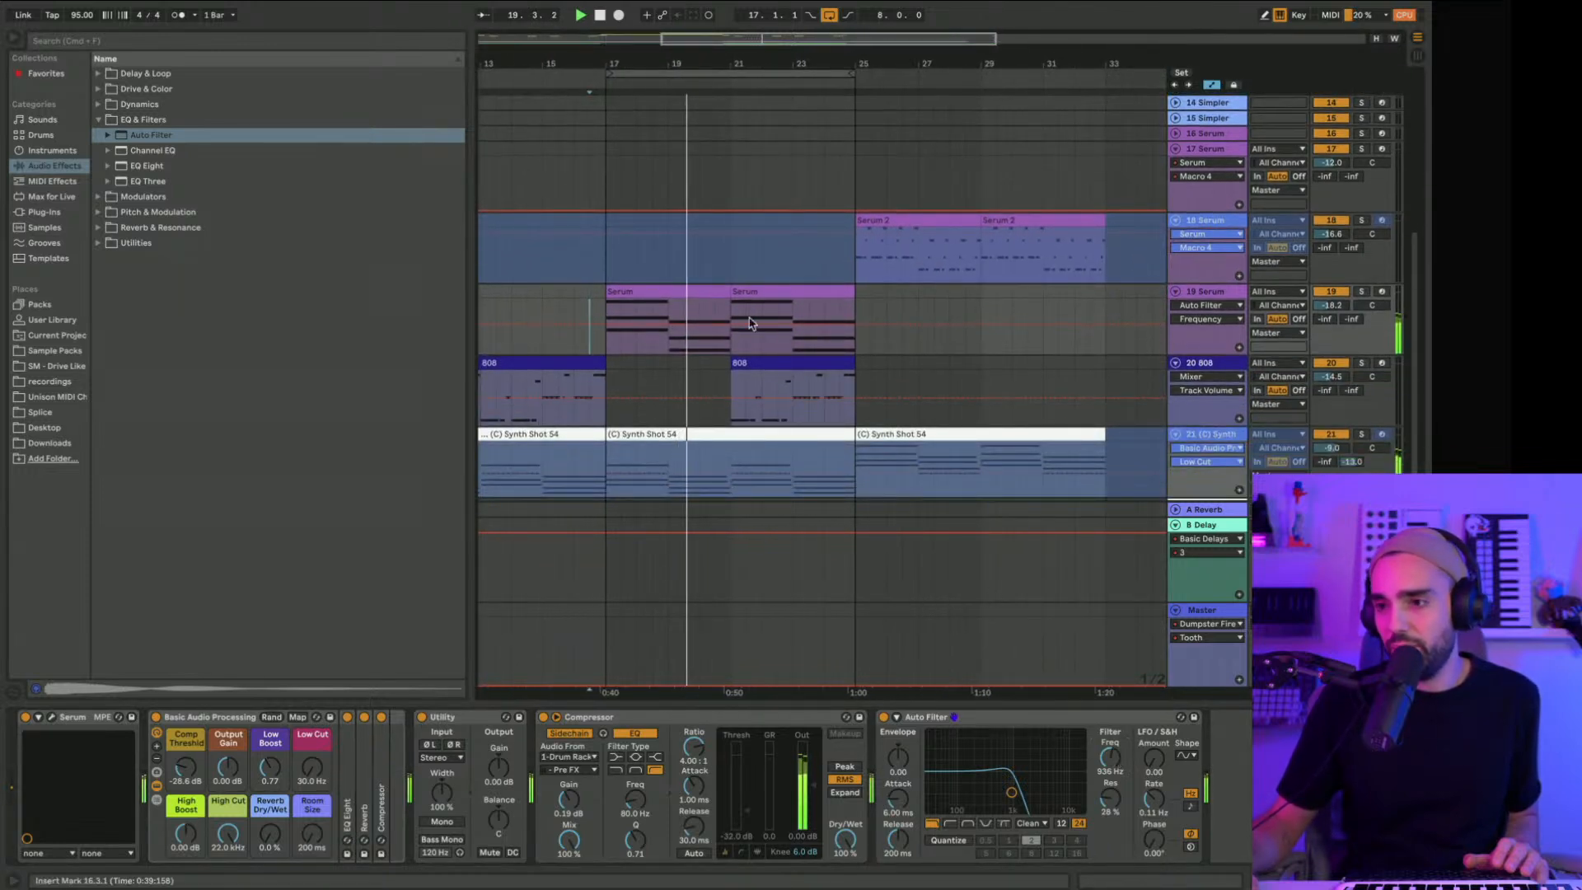
pyautogui.scroll(-1, 750, 324)
pyautogui.moveTo(764, 349); pyautogui.dragTo(644, 365)
# Step: Duplicate the Drum Rack clip of the bar 9 section into bars 17 to 25 and play from 16.3
pyautogui.scroll(5, 732, 361)
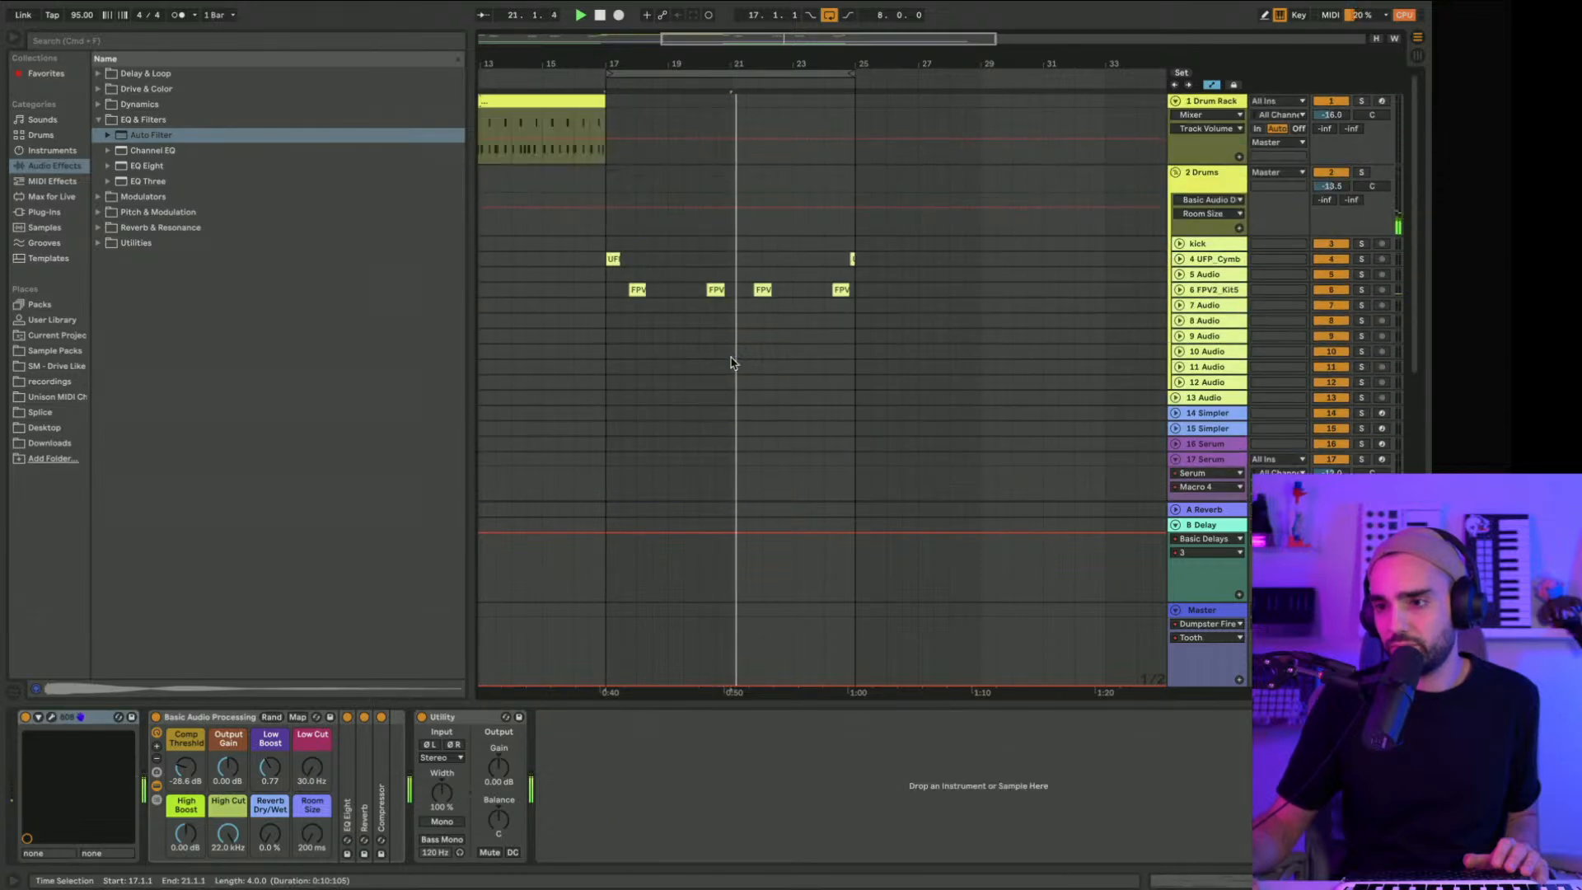
pyautogui.click(547, 104)
pyautogui.press('super+d')
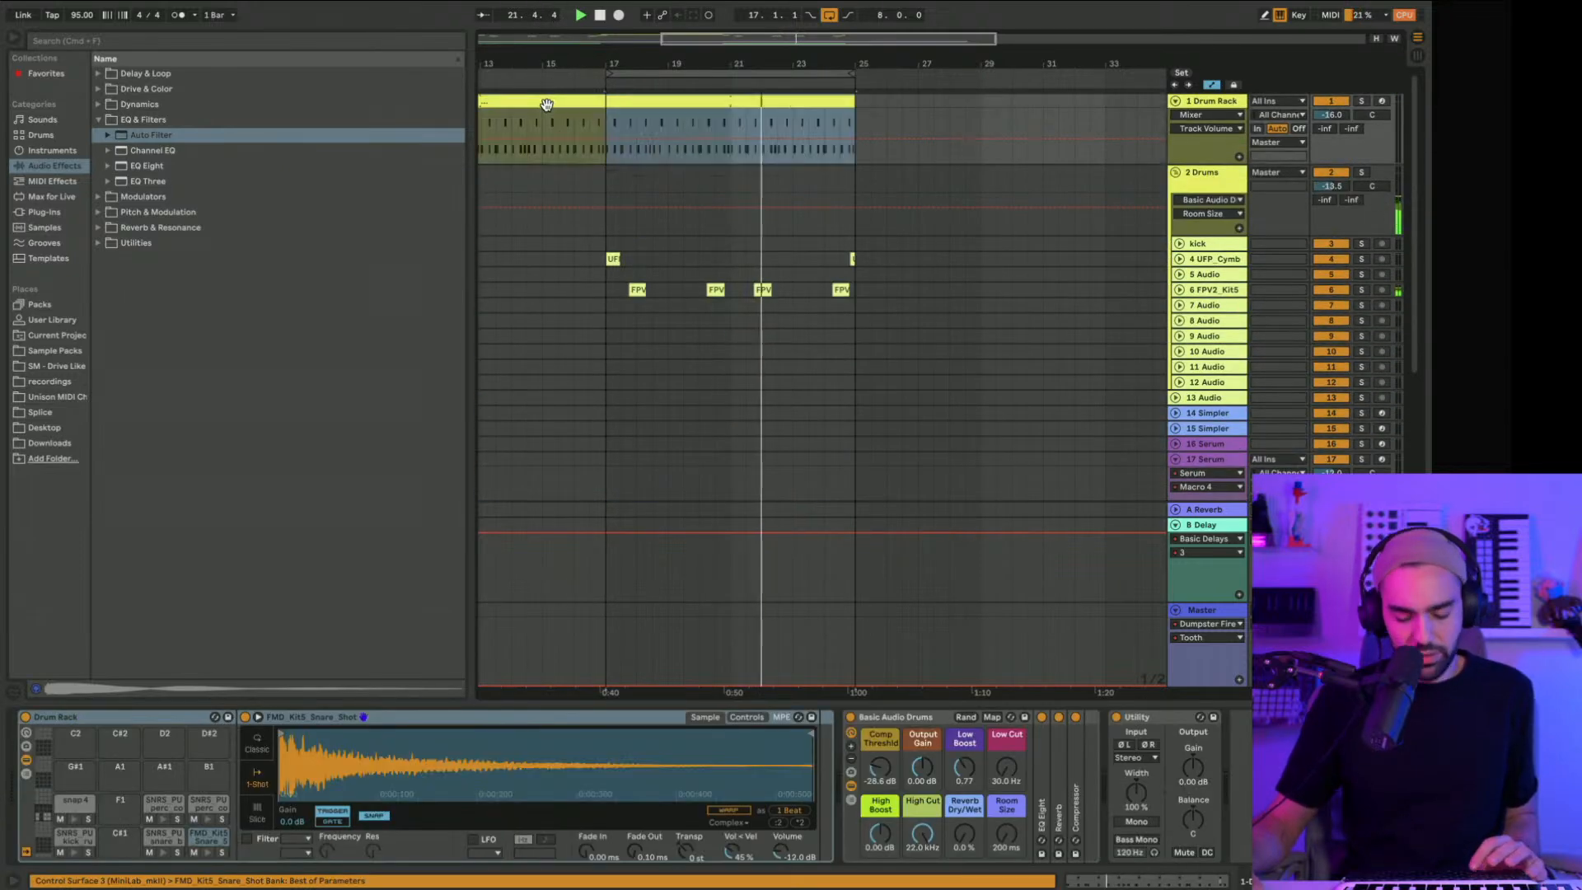
pyautogui.click(588, 118)
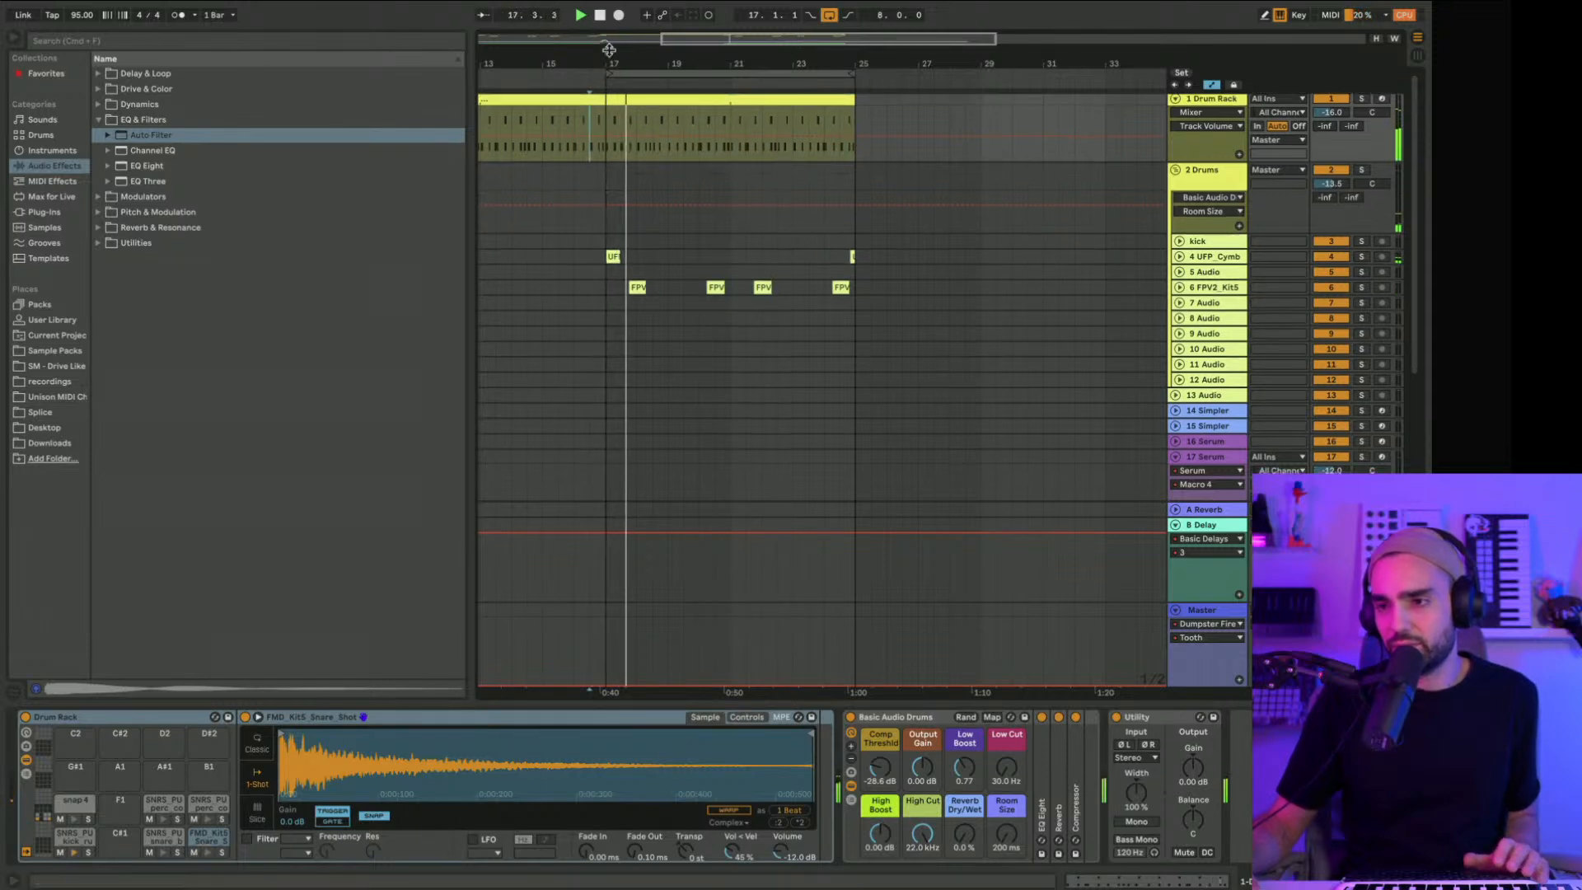
# Step: Automate the Auto Filter frequency on 19 Serum to rise between bars 19 and 21, and play from bar 16
pyautogui.moveTo(609, 57); pyautogui.dragTo(610, 38)
pyautogui.scroll(-10, 651, 273)
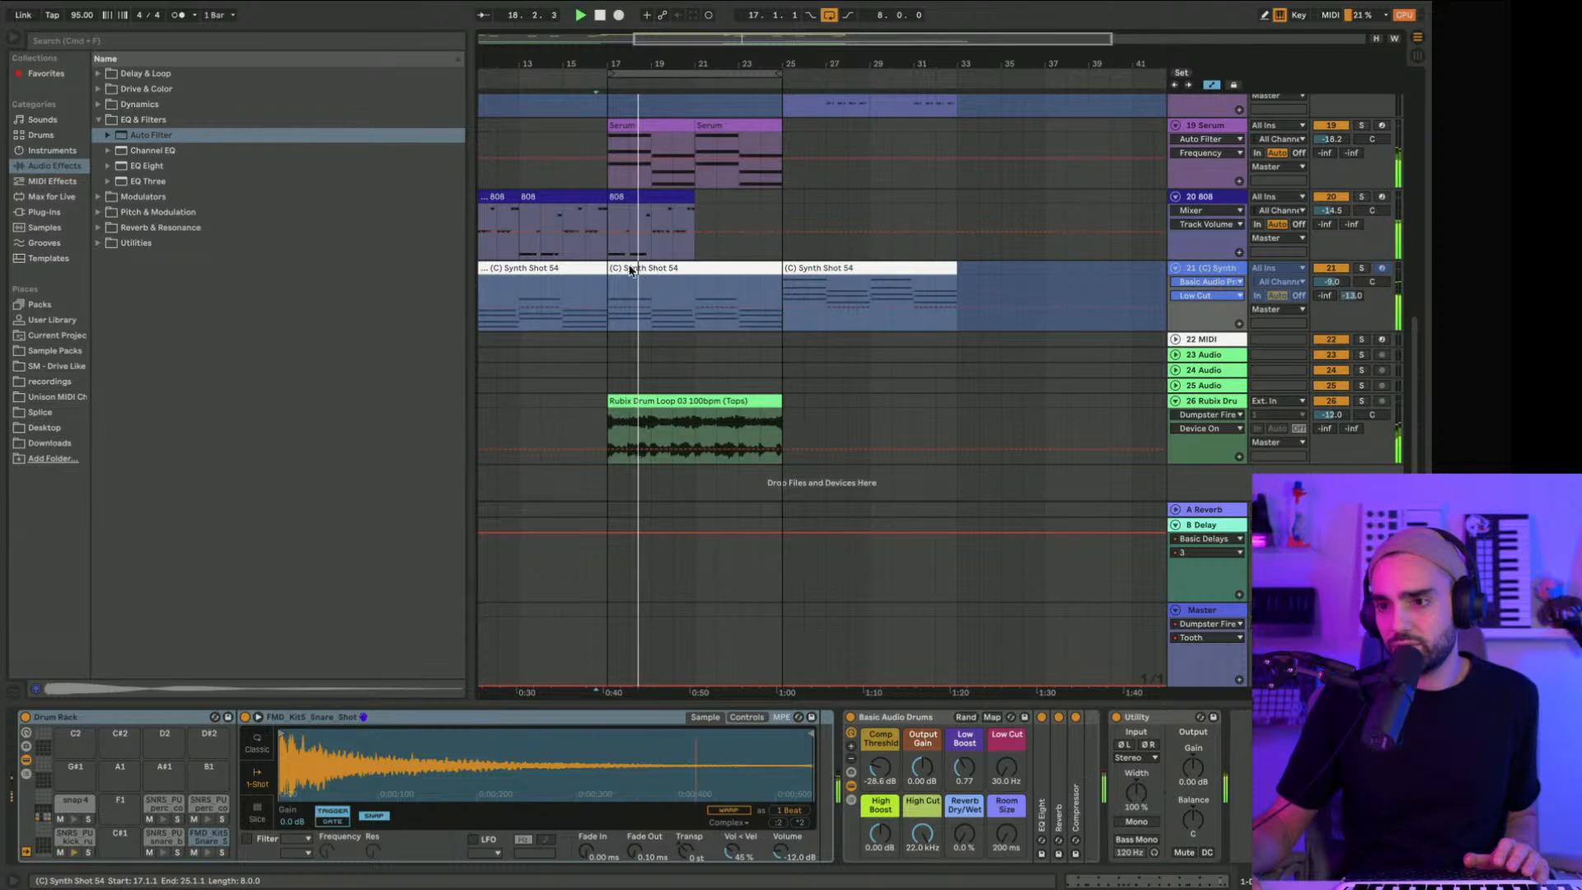
pyautogui.scroll(5, 576, 289)
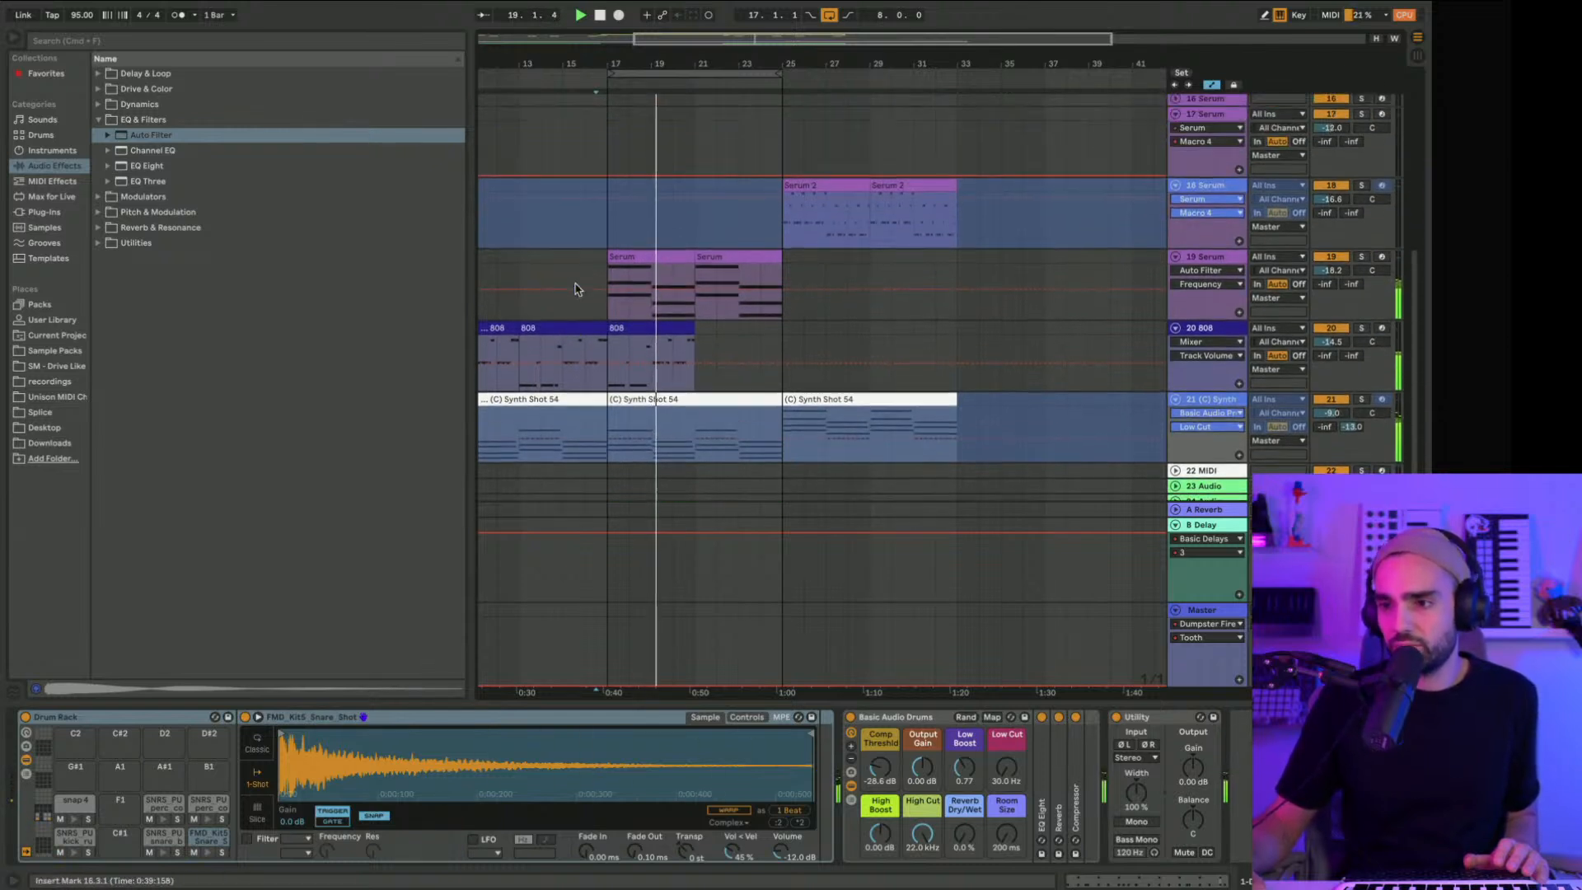
pyautogui.scroll(2, 576, 289)
pyautogui.scroll(-4, 598, 288)
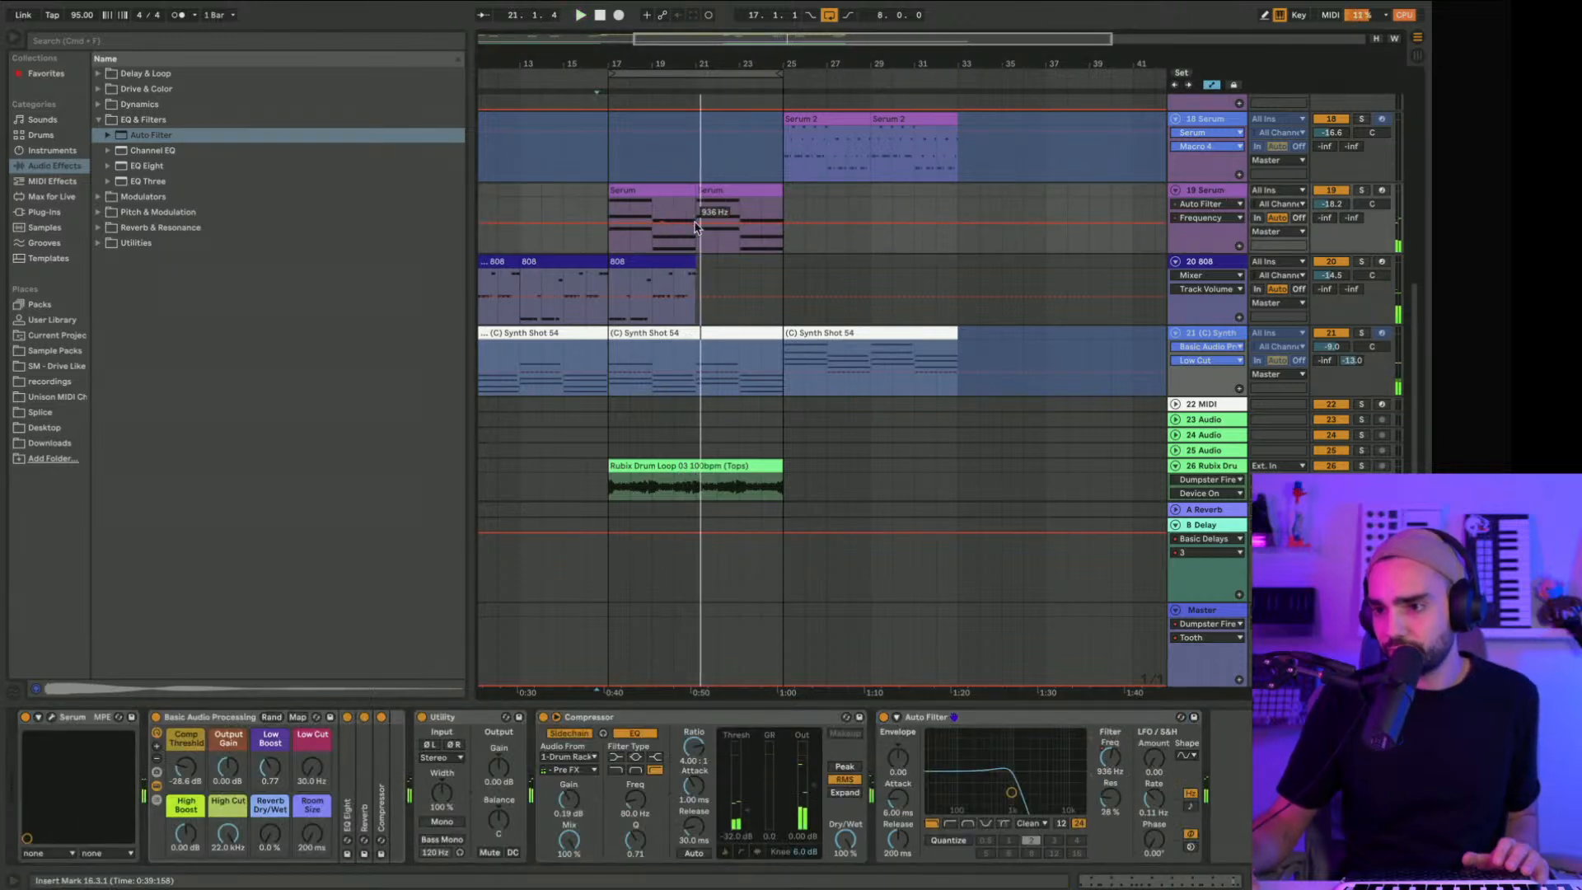
pyautogui.click(597, 205)
pyautogui.press('space')
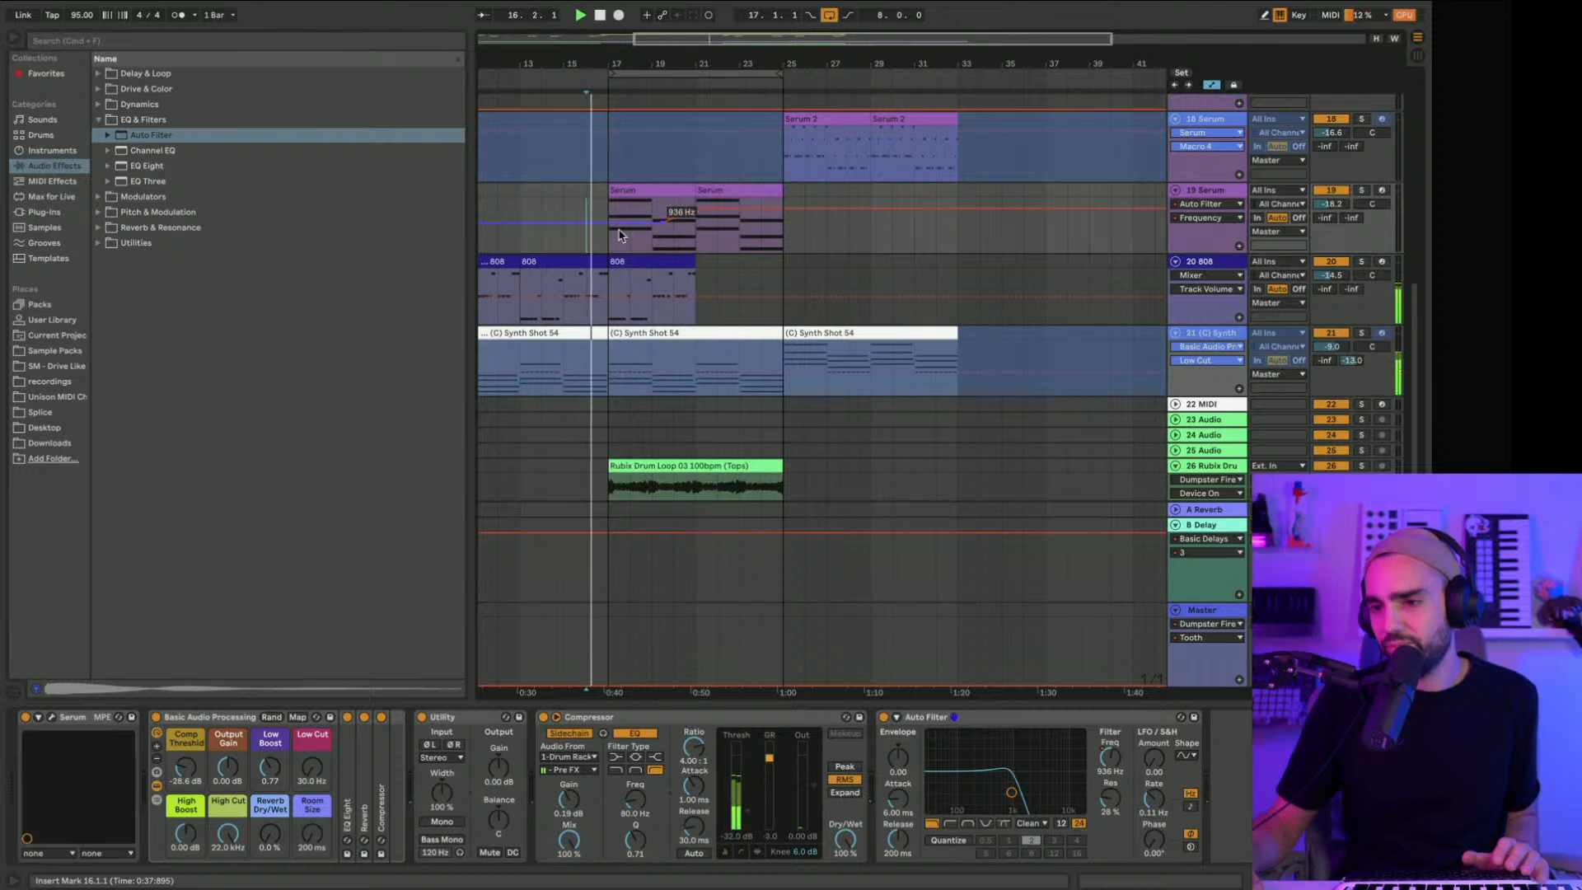
# Step: In the EQ Eight of track 26 Rubix Drum Loop, set the low cut to 284 Hz and enable band 8 at 22.0 kHz
pyautogui.scroll(-2, 758, 345)
pyautogui.click(1208, 449)
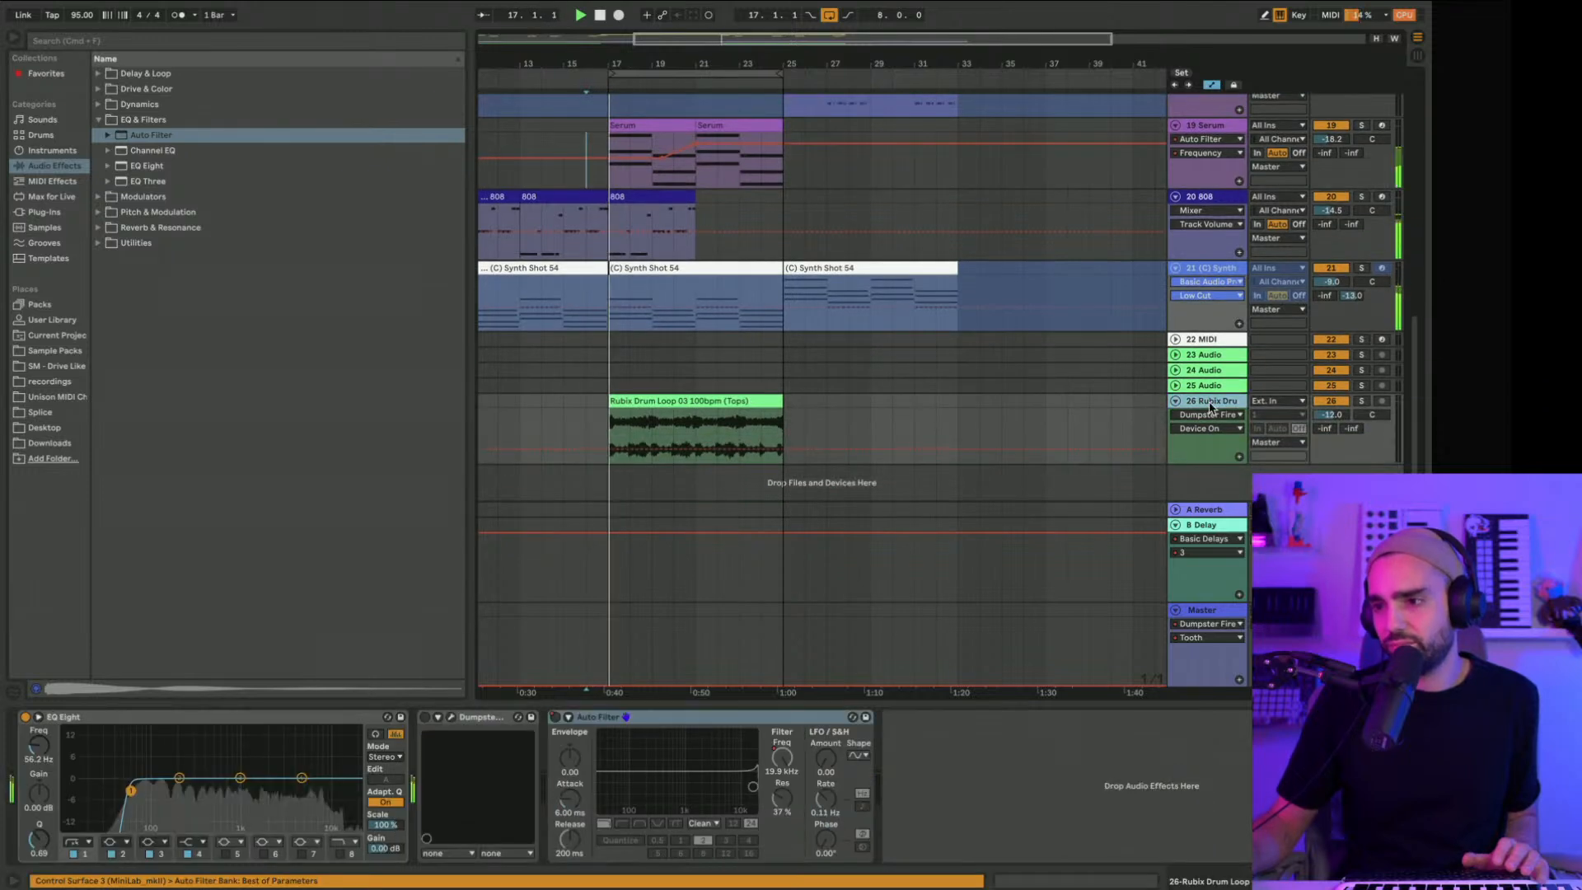
pyautogui.moveTo(130, 792); pyautogui.dragTo(191, 792)
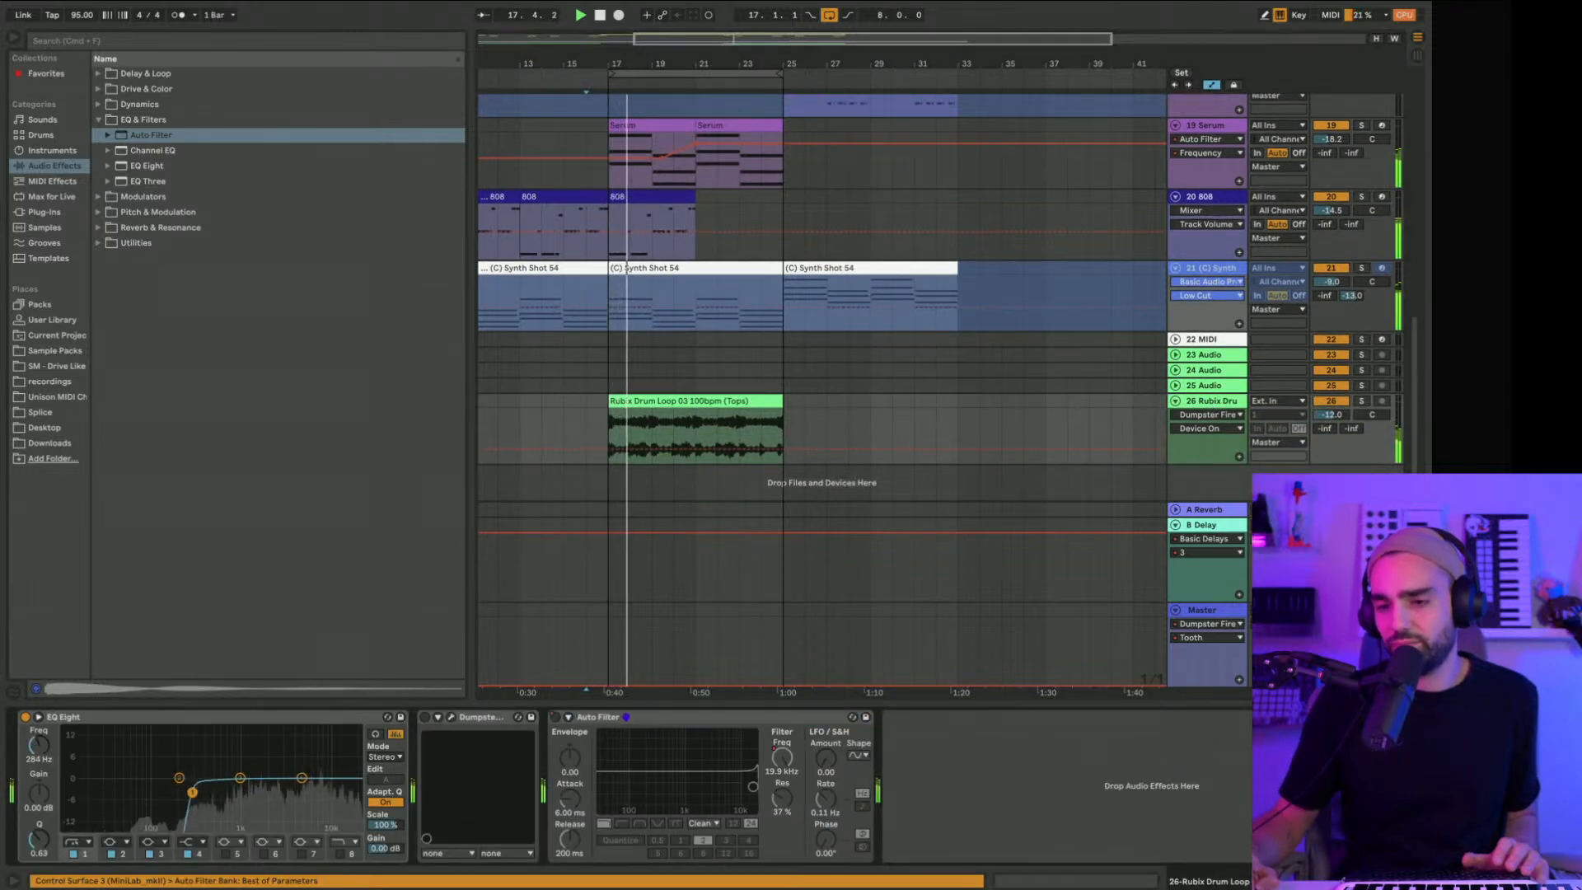
pyautogui.click(339, 854)
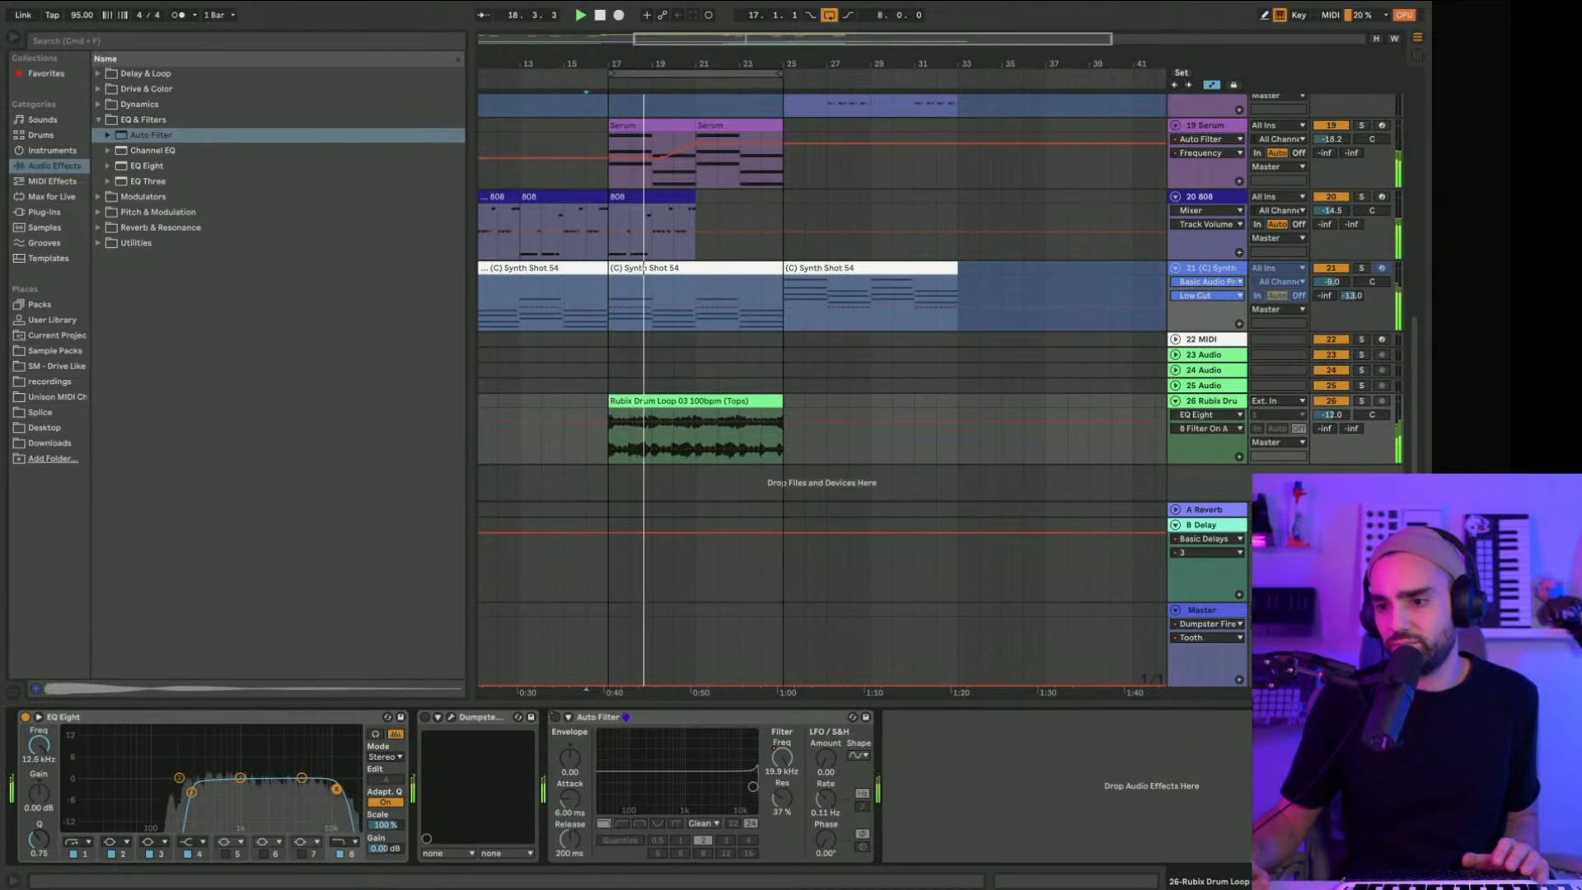
pyautogui.moveTo(292, 789); pyautogui.dragTo(358, 798)
# Step: Raise the bar 21 point of the 19 Serum Auto Filter frequency automation to 7.51 kHz
pyautogui.scroll(5, 733, 291)
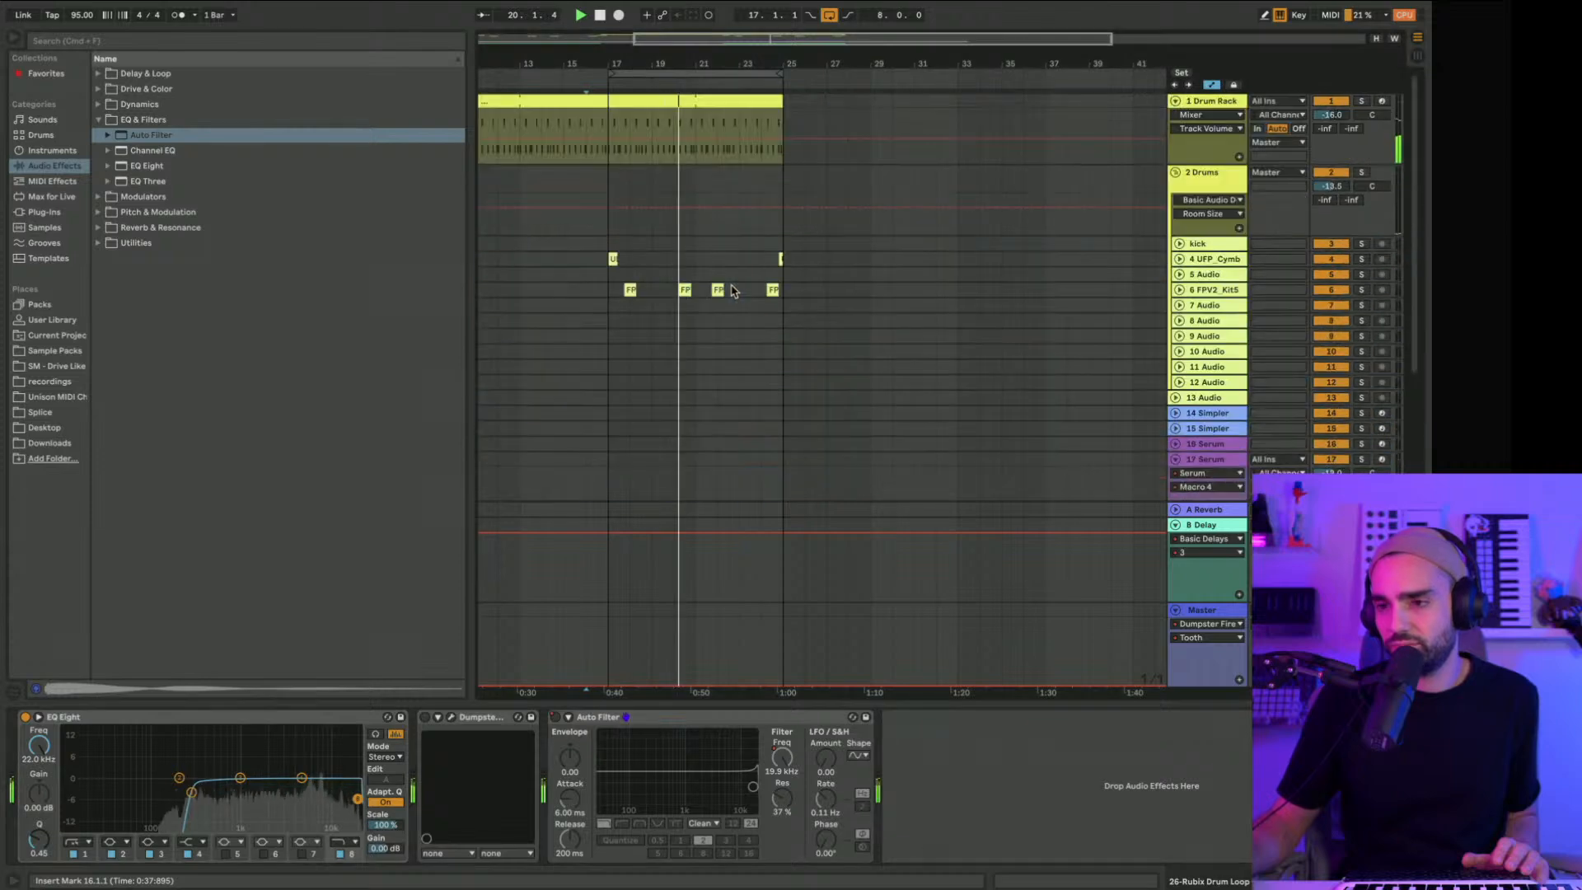
pyautogui.click(700, 344)
pyautogui.moveTo(699, 340); pyautogui.dragTo(698, 335)
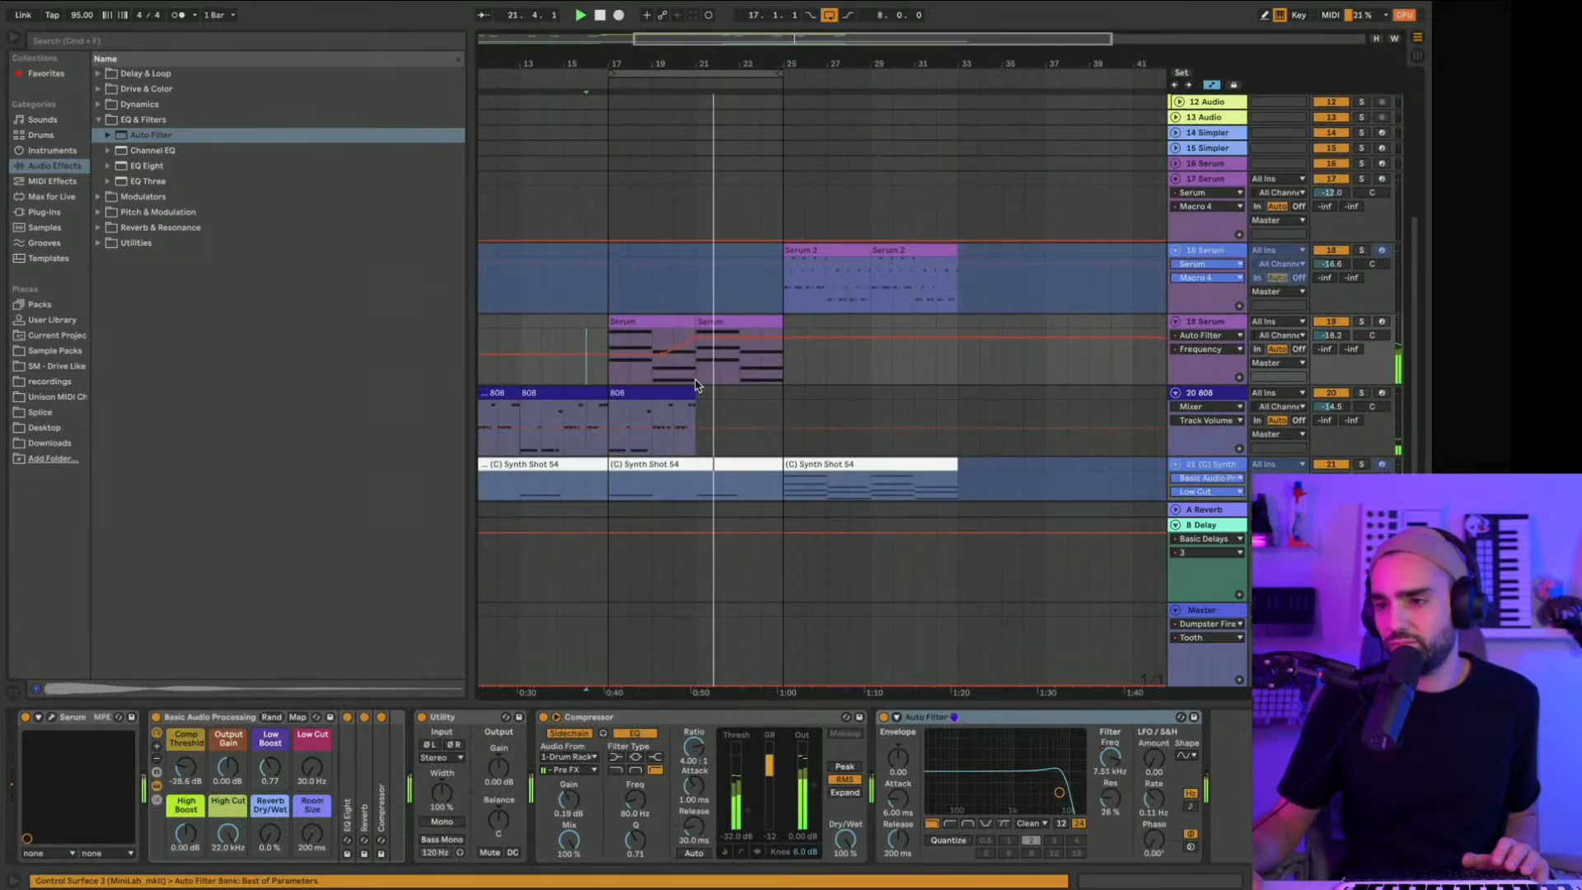
# Step: Shorten the bar 17 Drum Rack clip so it ends at bar 21
pyautogui.scroll(10, 696, 385)
pyautogui.click(774, 102)
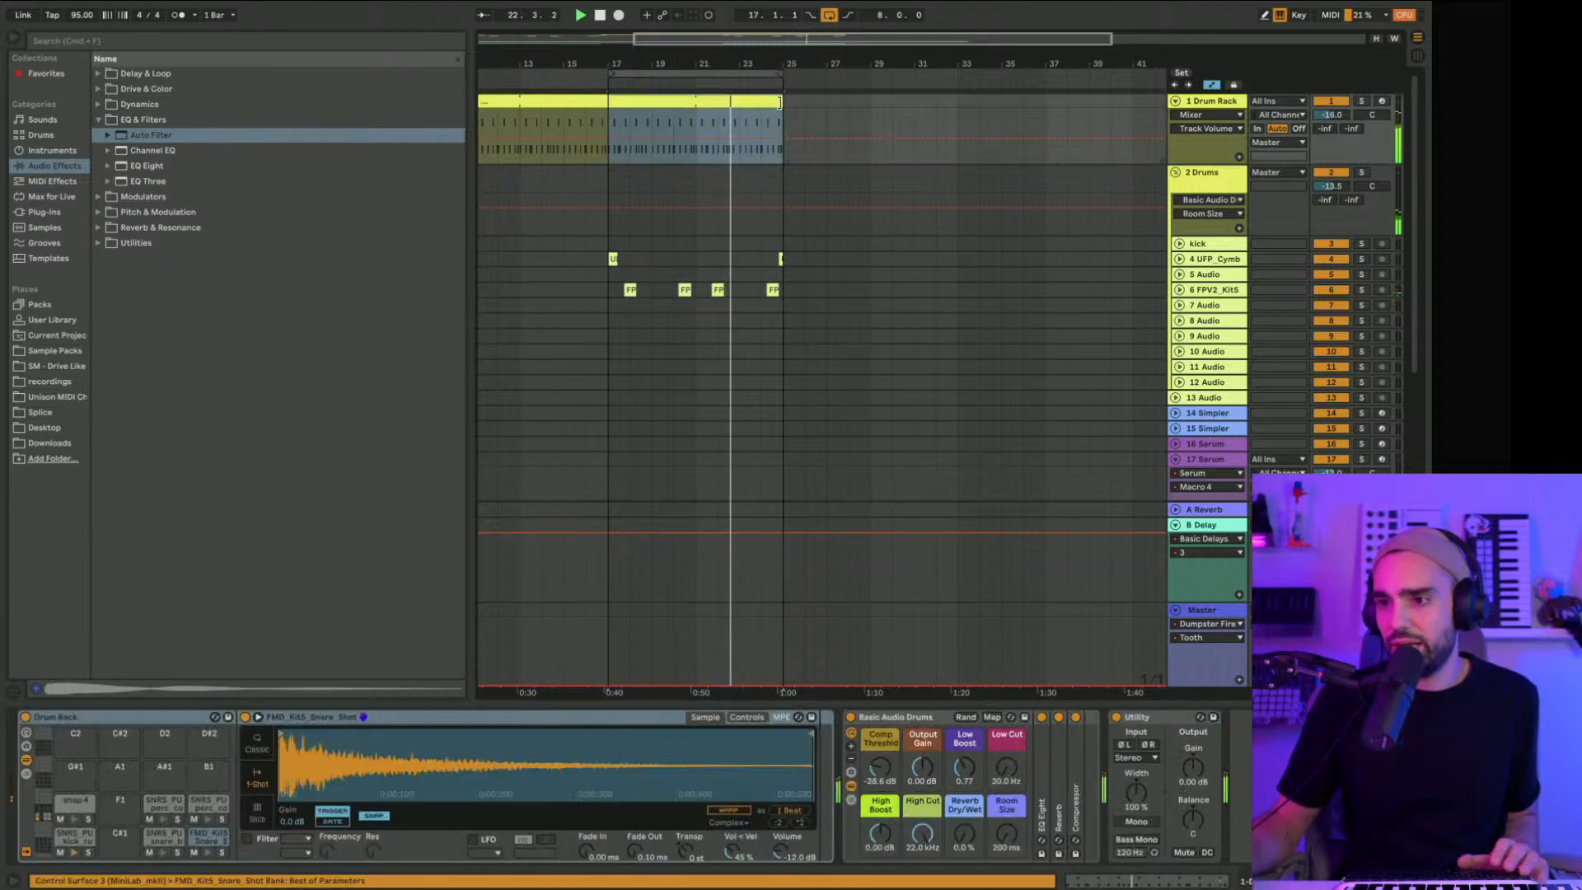
pyautogui.moveTo(779, 102); pyautogui.dragTo(722, 49)
# Step: Copy the bar 9 808 clip to bars 25 and 29, and duplicate the bar 17 Rubix Drum Loop into bars 25 to 33
pyautogui.click(12, 39)
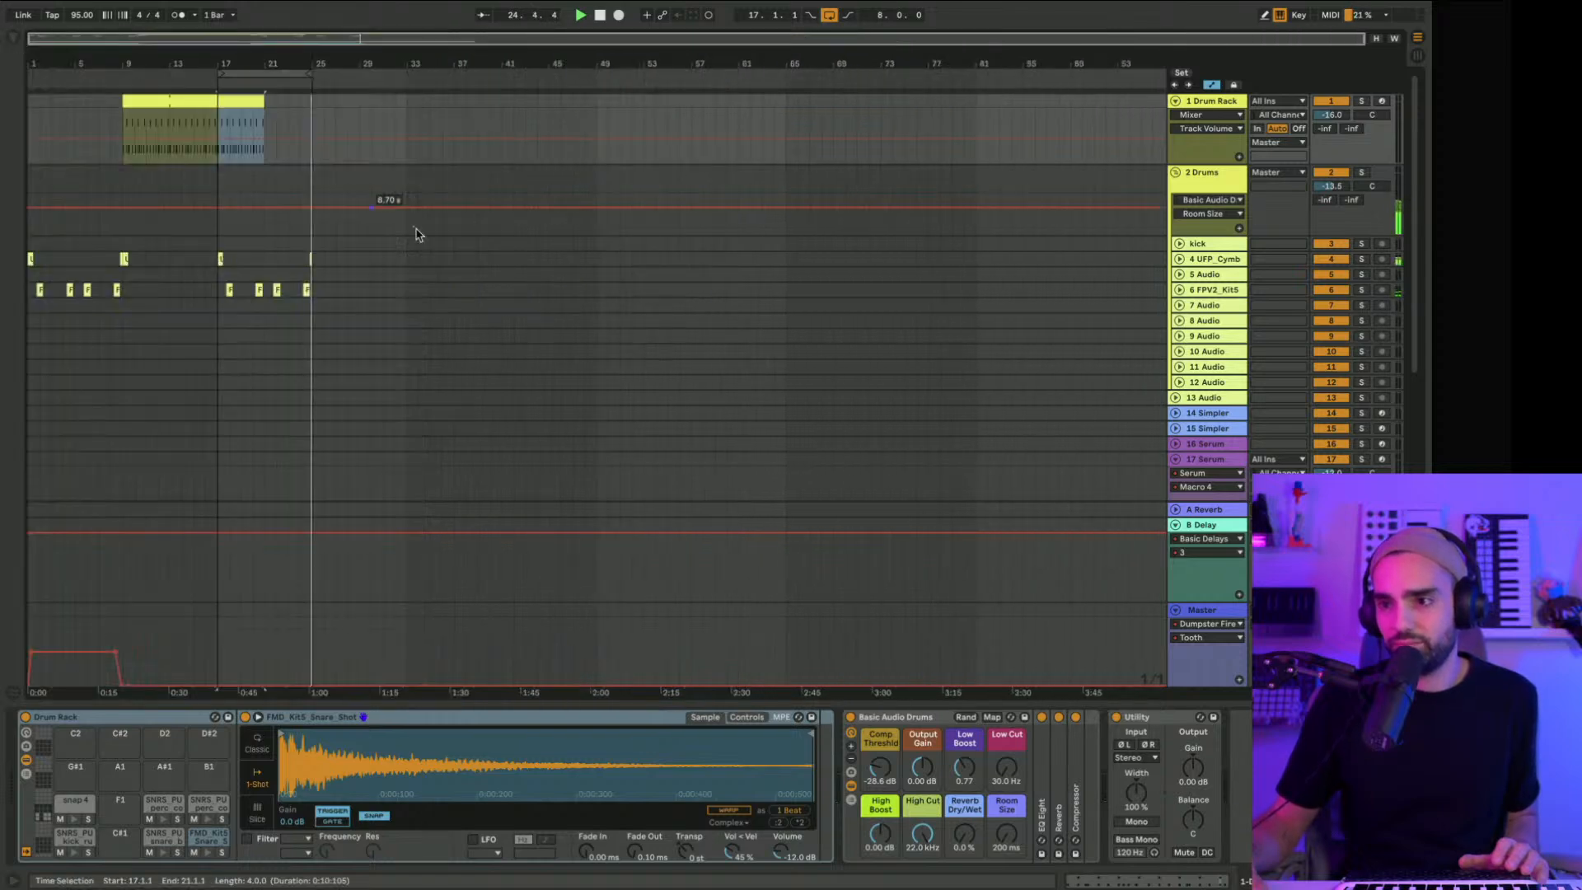
pyautogui.scroll(-5, 388, 264)
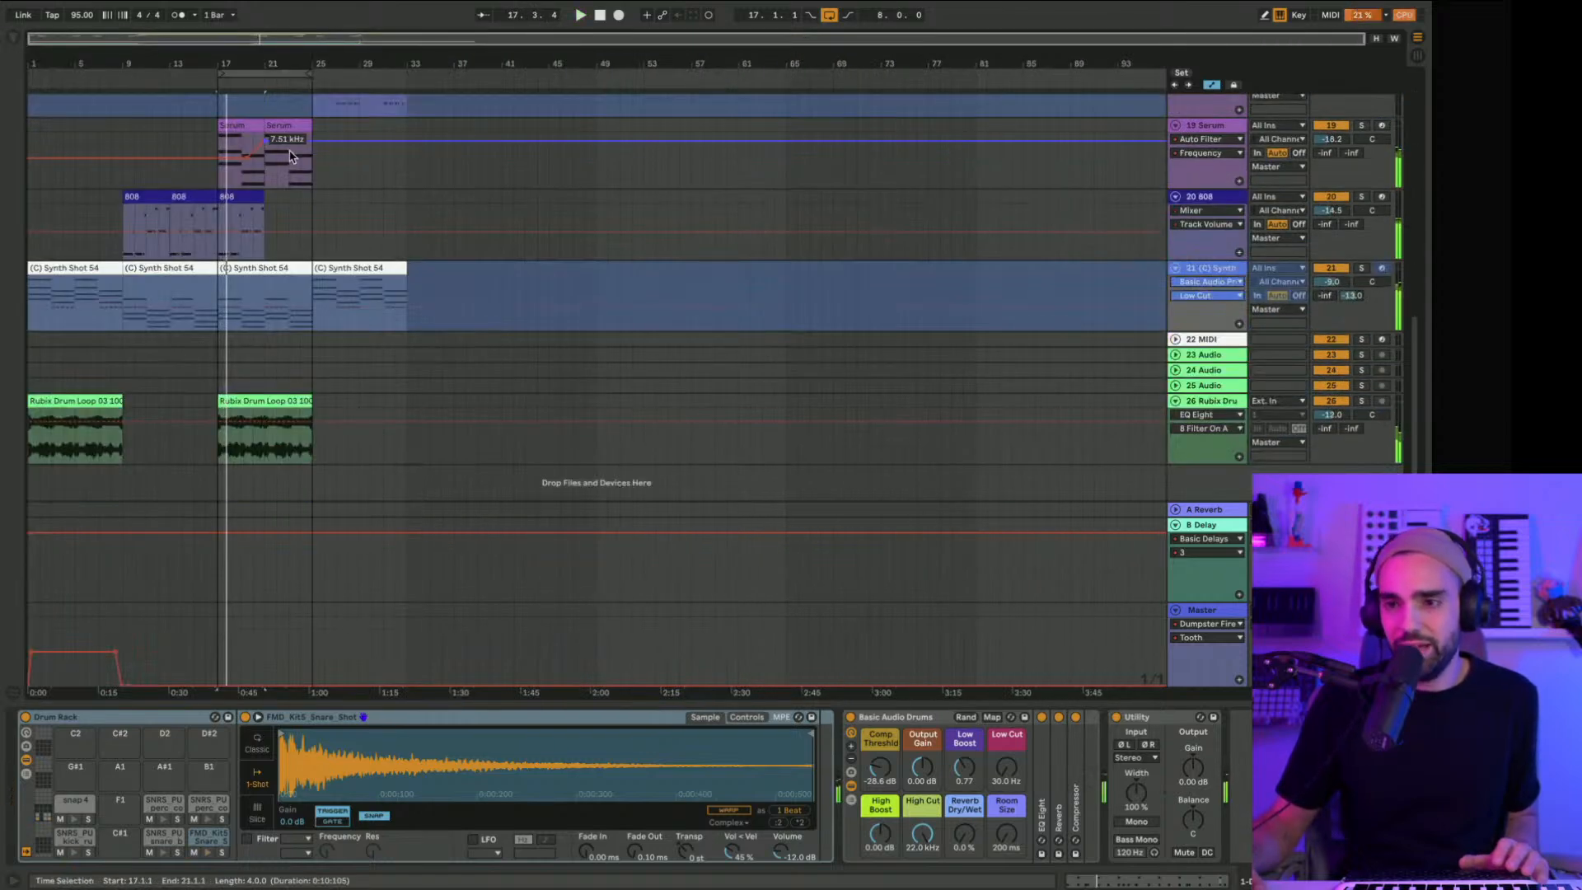
pyautogui.click(144, 198)
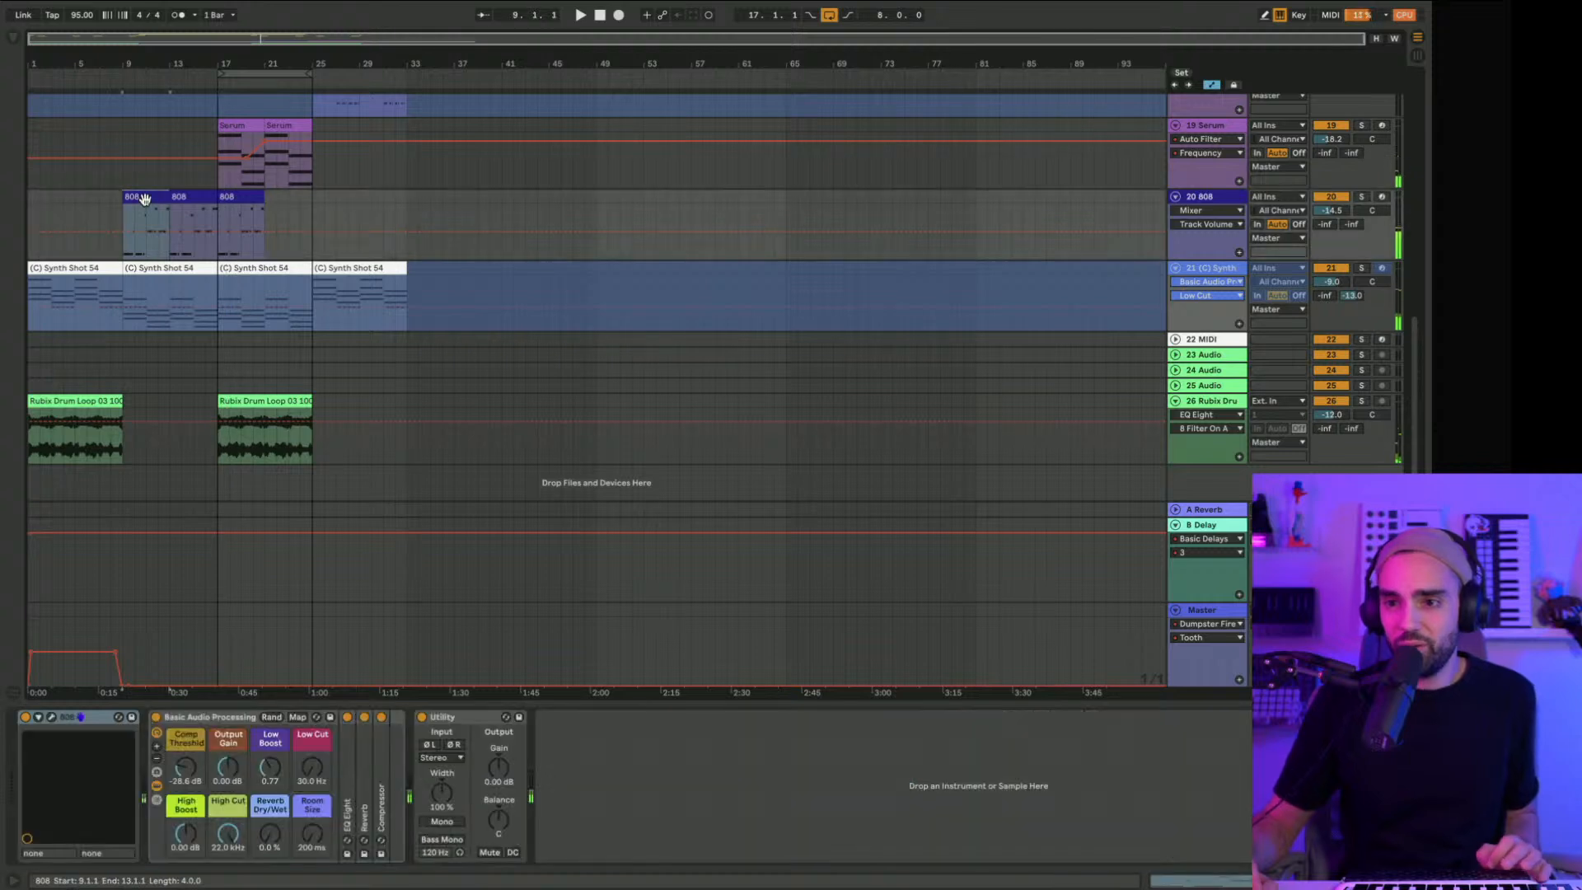
pyautogui.click(314, 201)
pyautogui.hotkey('ctrl', 'v')
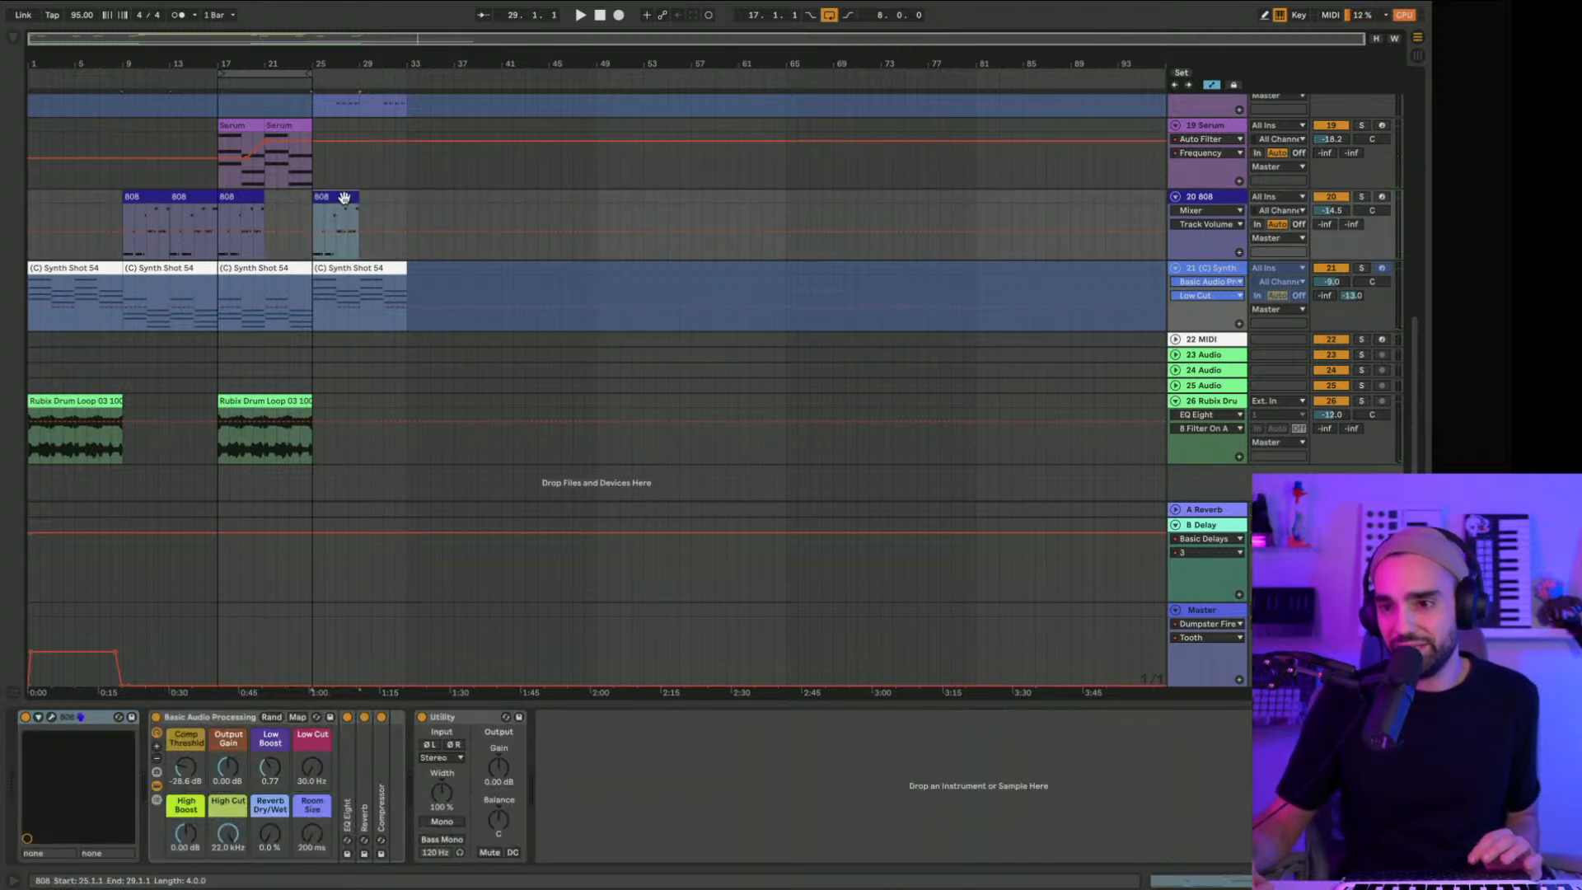
pyautogui.hotkey('ctrl', 'v')
pyautogui.click(291, 399)
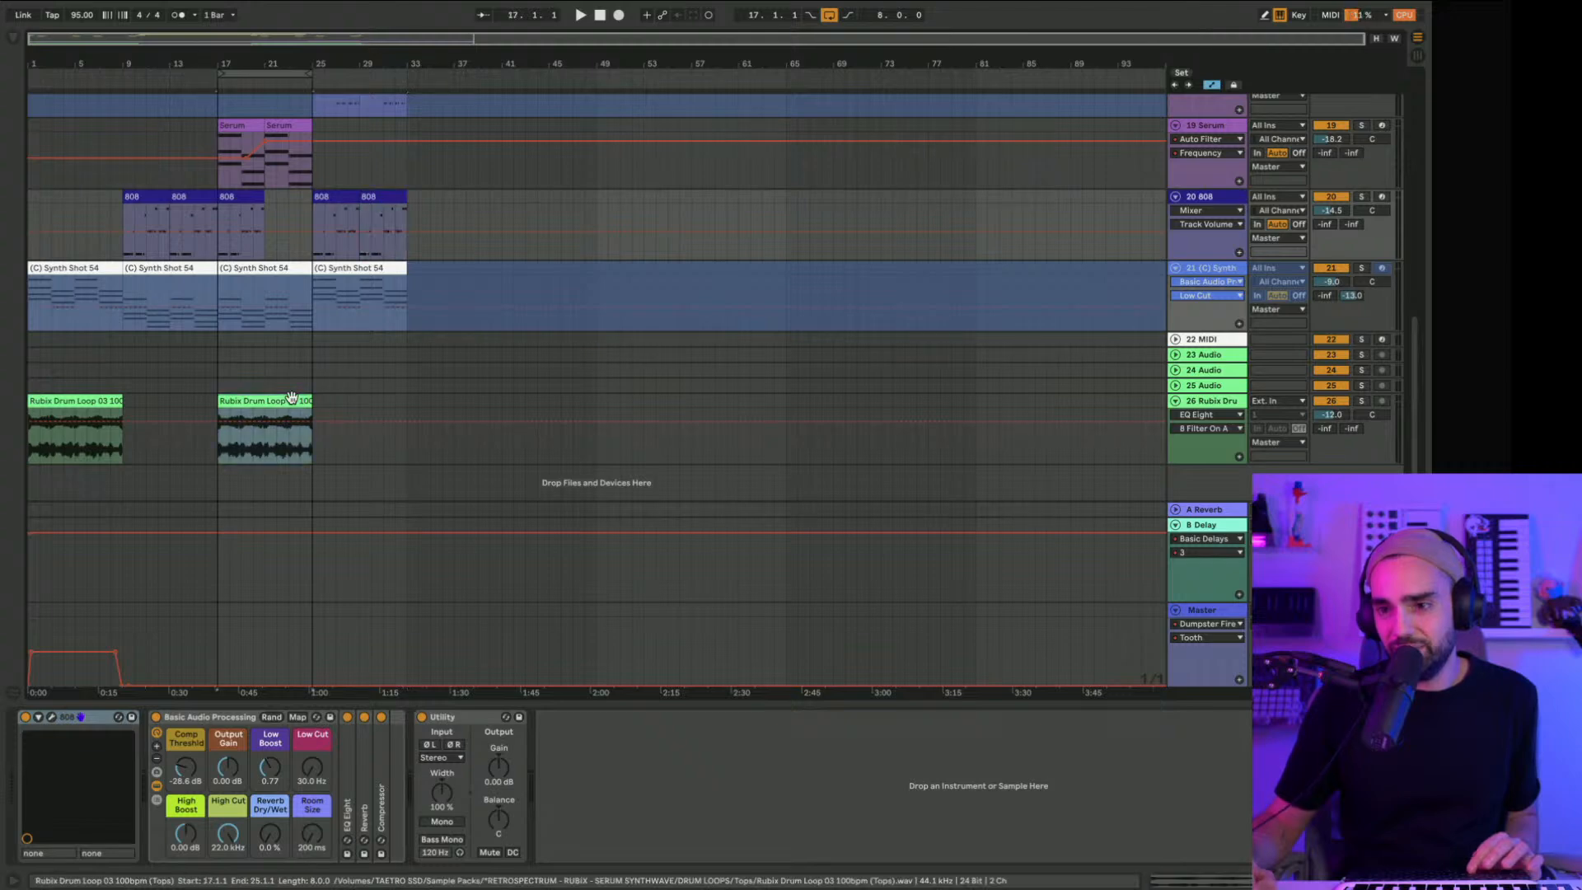
pyautogui.hotkey('ctrl', 'd')
# Step: Place copies of the four-bar Drum Rack clip at bars 25 and 29, leaving bars 21 to 25 empty
pyautogui.scroll(10, 305, 361)
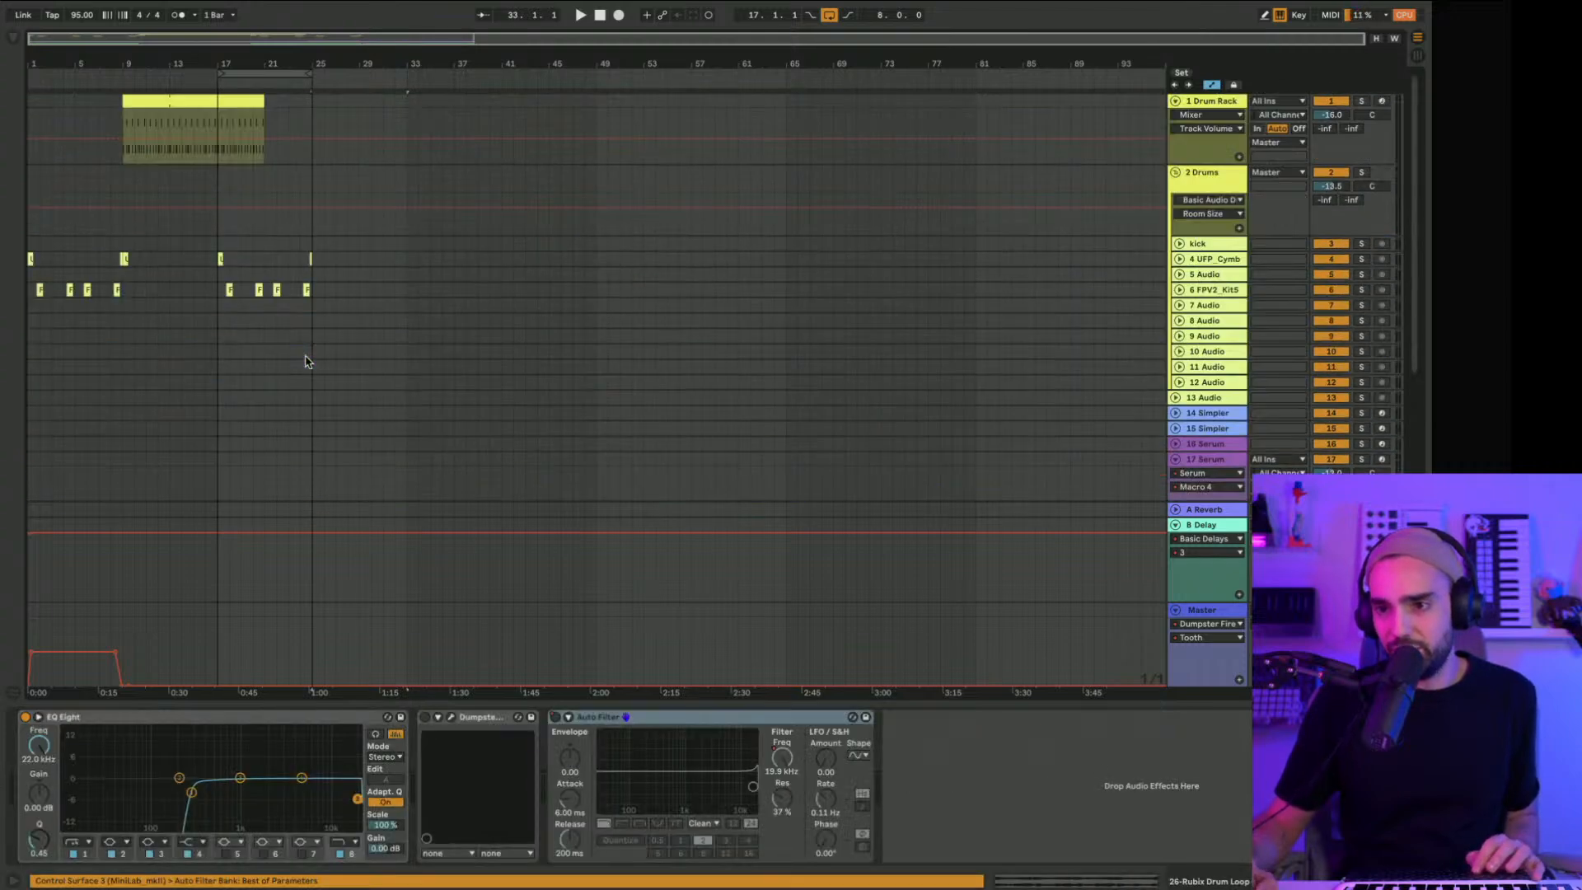
pyautogui.scroll(-5, 305, 356)
pyautogui.scroll(5, 305, 357)
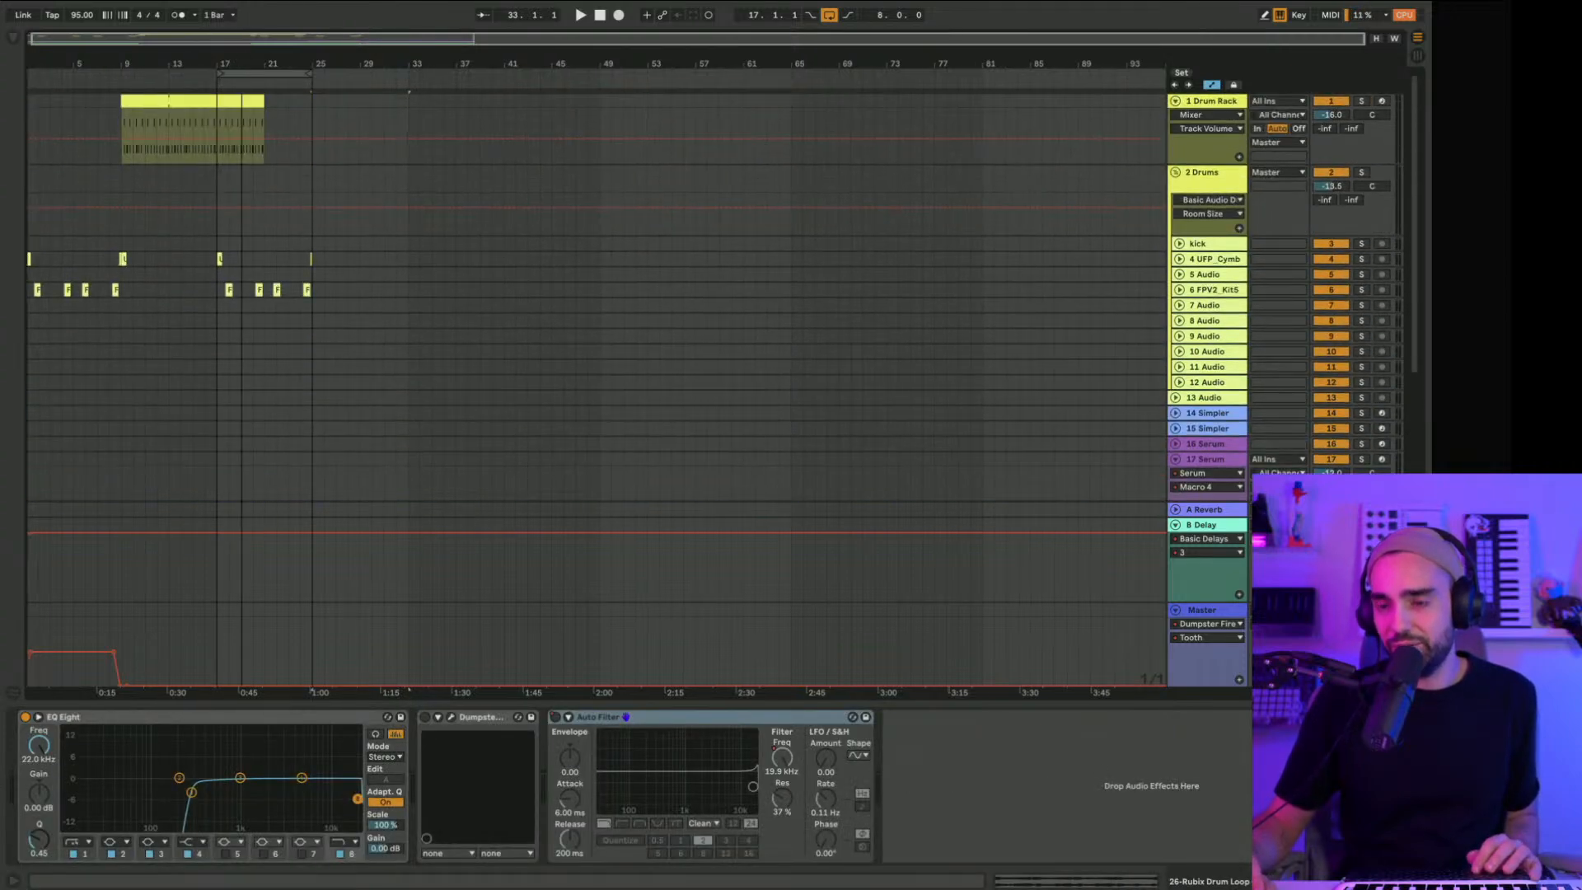
pyautogui.moveTo(245, 63); pyautogui.dragTo(245, 140)
pyautogui.hotkey('ctrl', 'd')
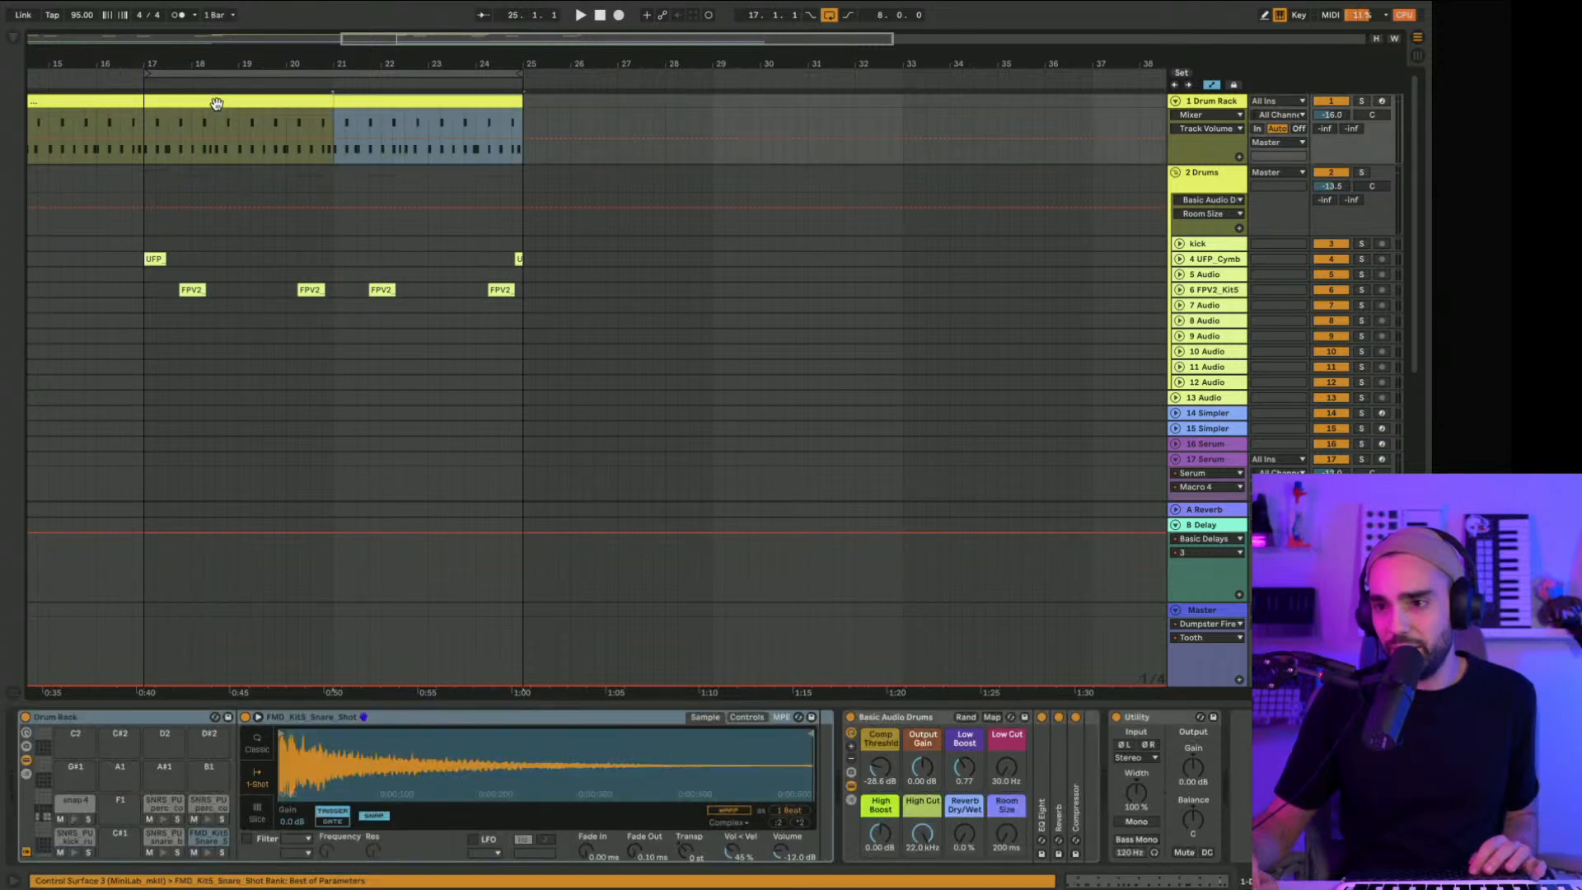
pyautogui.moveTo(380, 102); pyautogui.dragTo(580, 120)
pyautogui.moveTo(569, 65); pyautogui.dragTo(524, 33)
pyautogui.moveTo(574, 106); pyautogui.dragTo(639, 138)
# Step: Duplicate the cymbal and FPV2 clips of bars 17 to 25 into bars 25 to 33 and extend the loop back to bar 1
pyautogui.moveTo(343, 255); pyautogui.dragTo(506, 302)
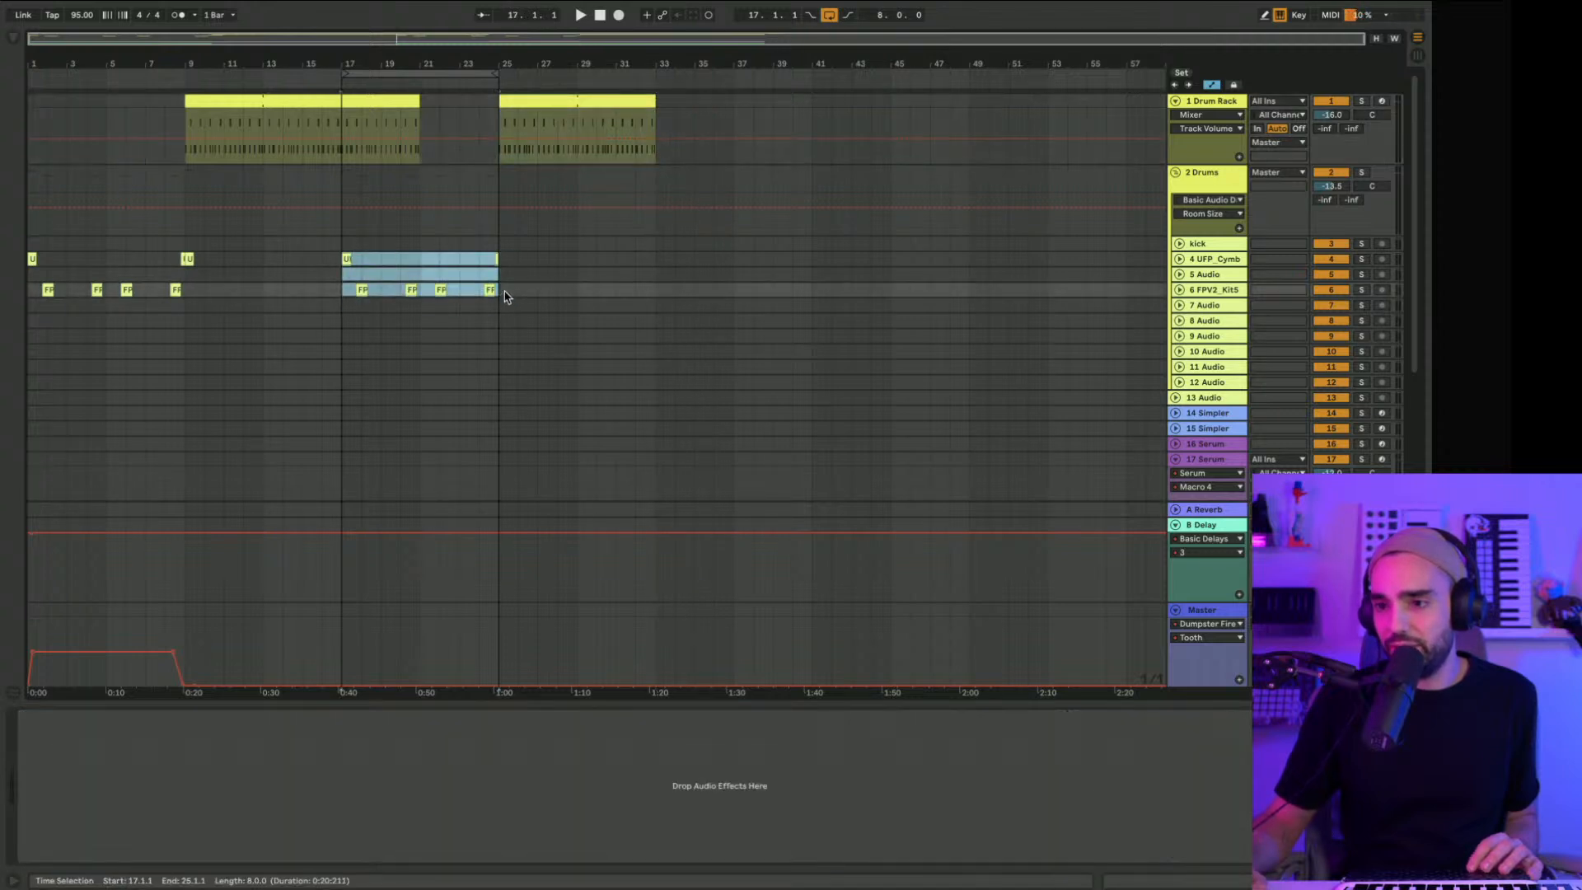
pyautogui.hotkey('ctrl', 'd')
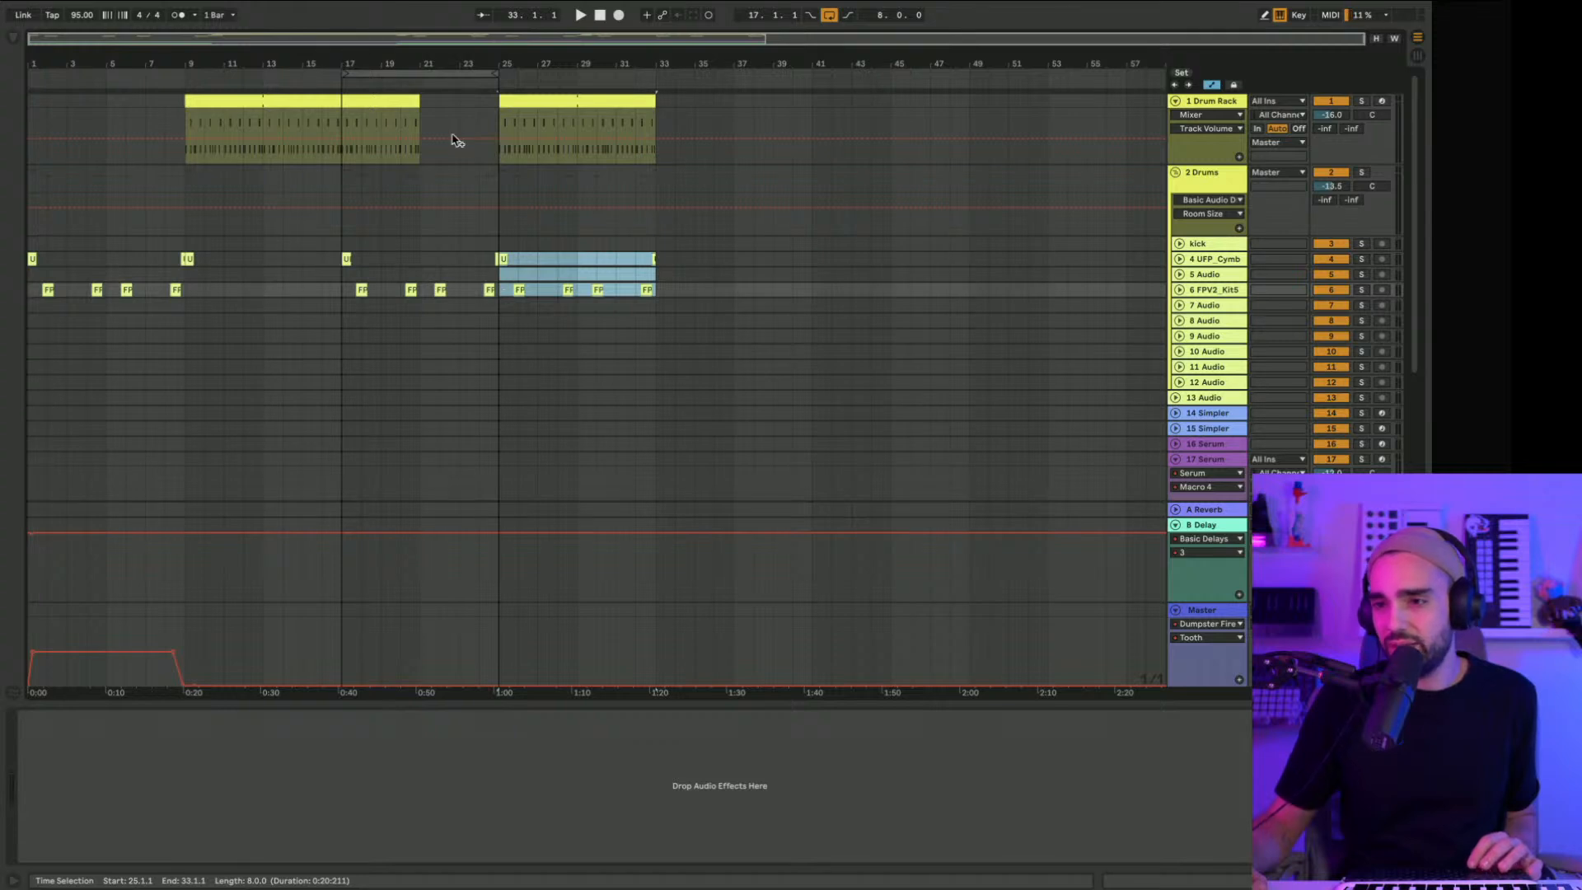
pyautogui.moveTo(346, 75); pyautogui.dragTo(29, 75)
# Step: Play the transition from bar 24 and lower the volume of track 21 (C) Synth Shot 54 to -13.8 dB
pyautogui.scroll(-10, 212, 162)
pyautogui.scroll(10, 212, 165)
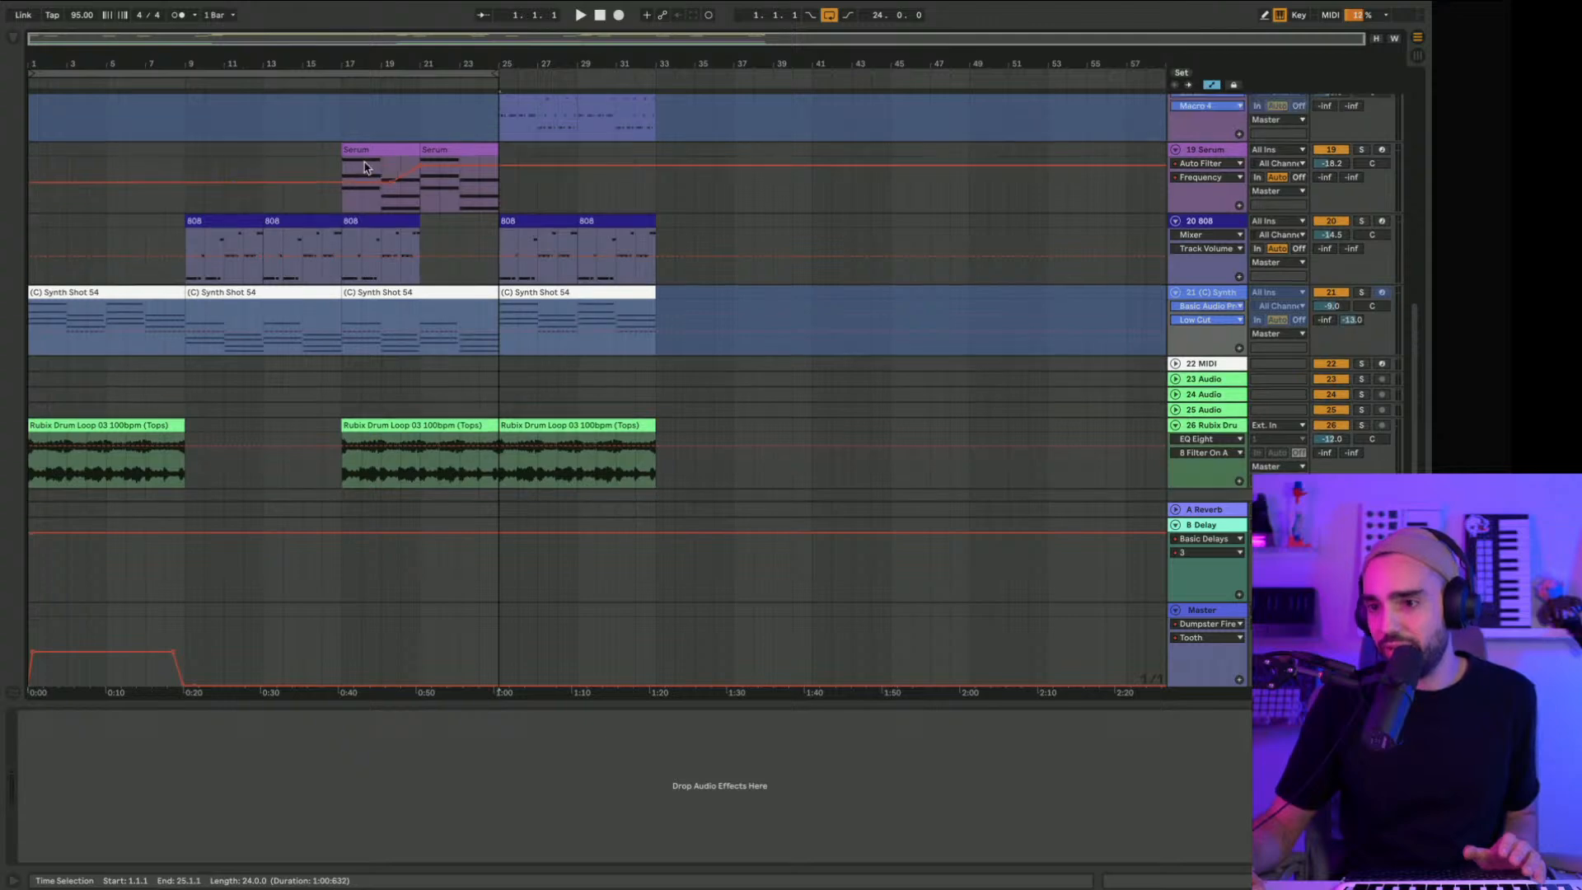
pyautogui.click(490, 253)
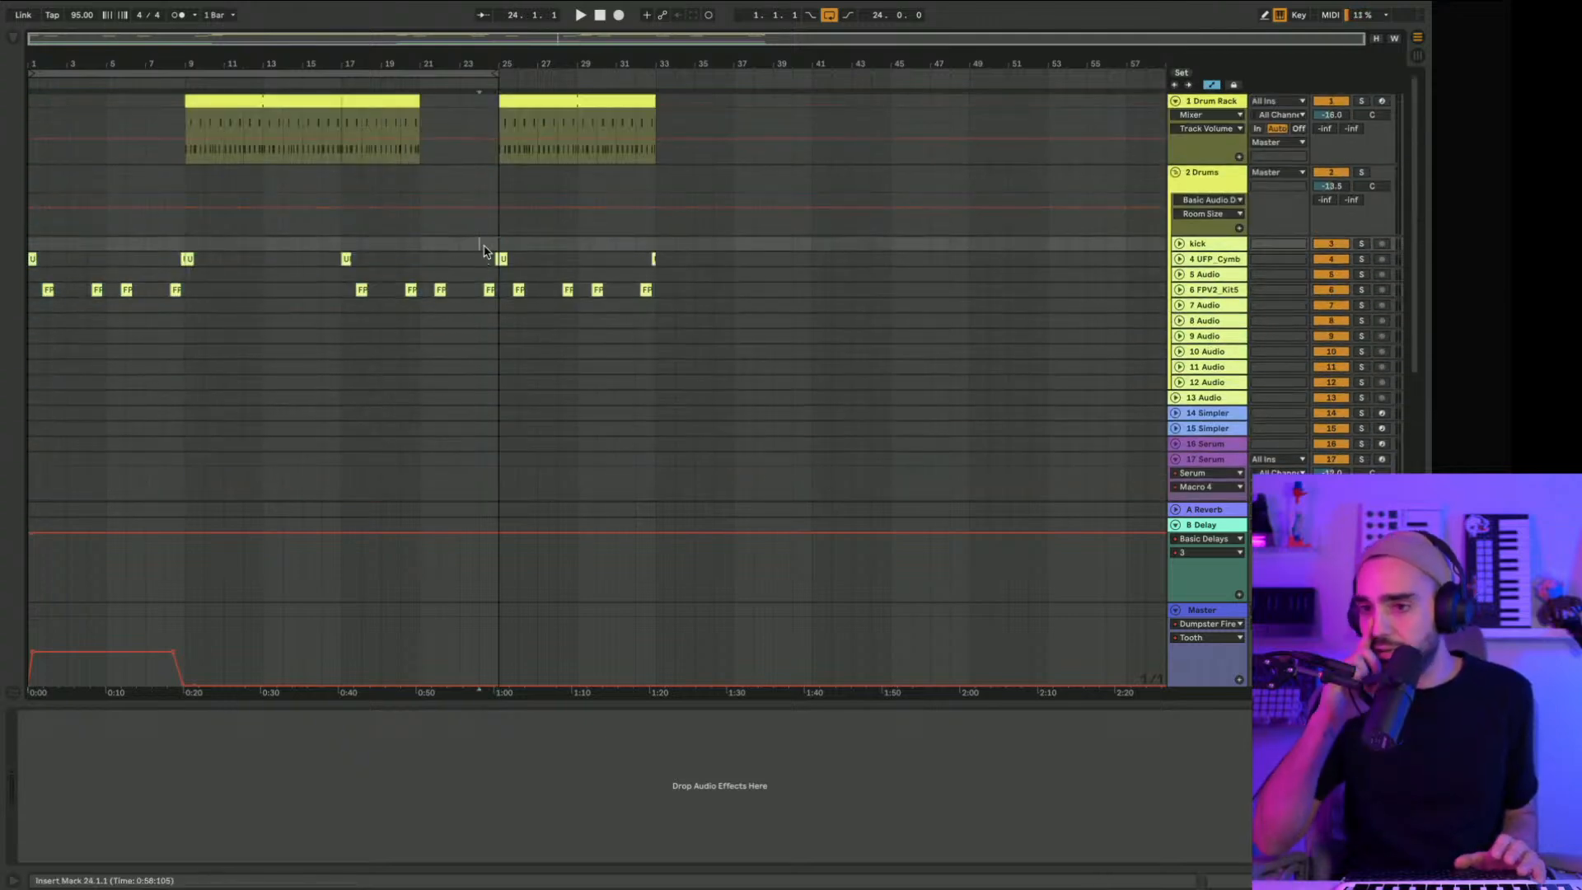
pyautogui.press('space')
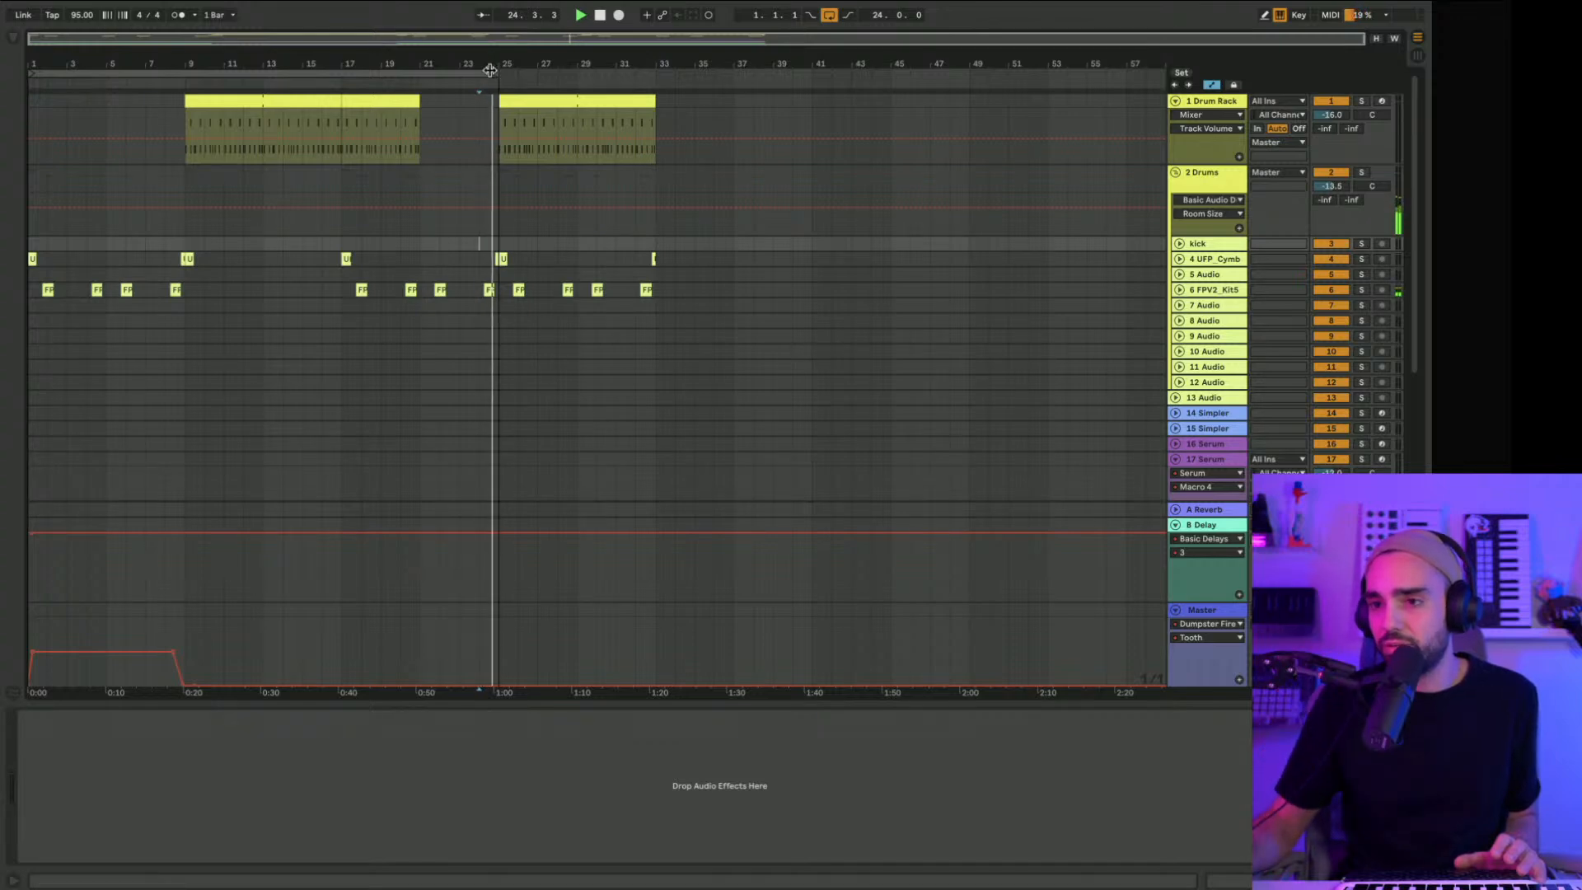
pyautogui.moveTo(494, 76)
pyautogui.mouseDown()
pyautogui.moveTo(552, 78)
pyautogui.moveTo(495, 78)
pyautogui.mouseUp()
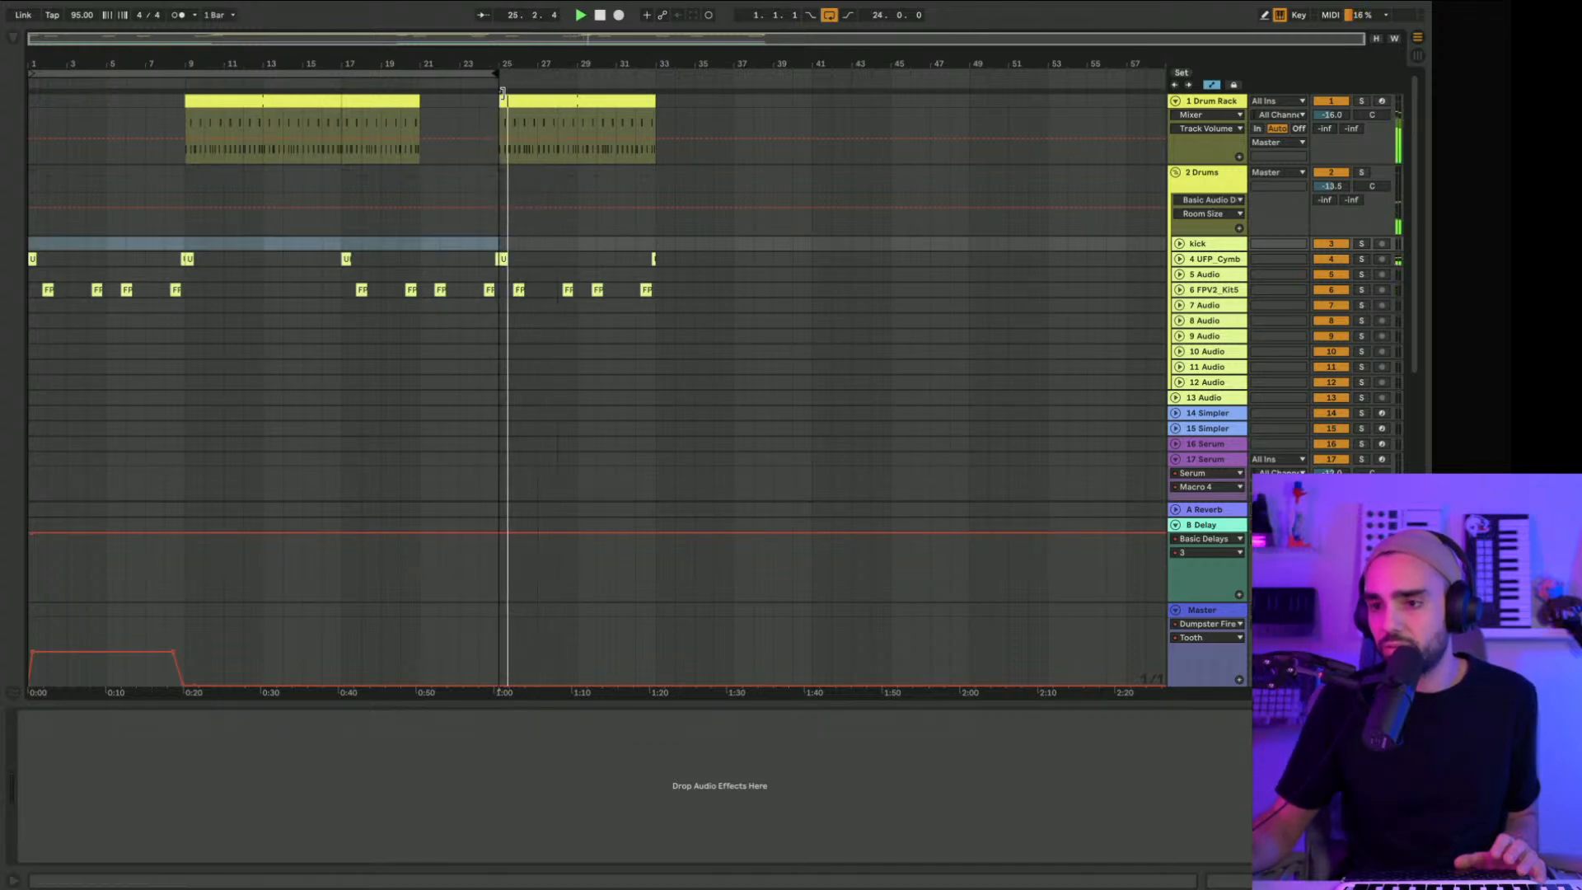
pyautogui.scroll(-10, 572, 240)
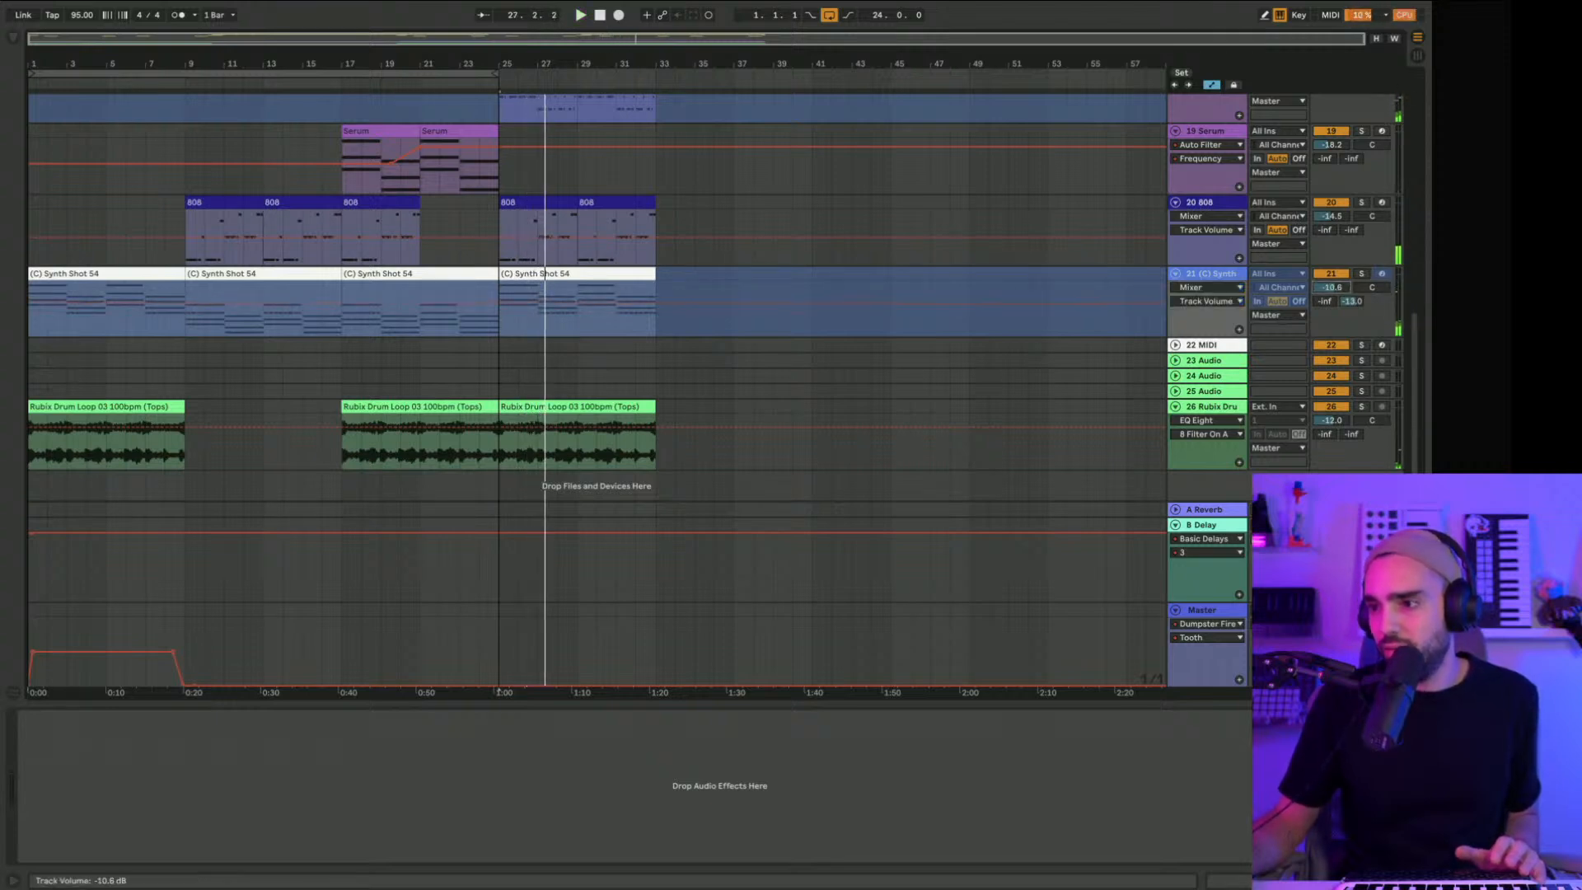
# Step: Duplicate the bar 21 Serum clip on track 19 twice to fill bars 25 to 33
pyautogui.click(466, 132)
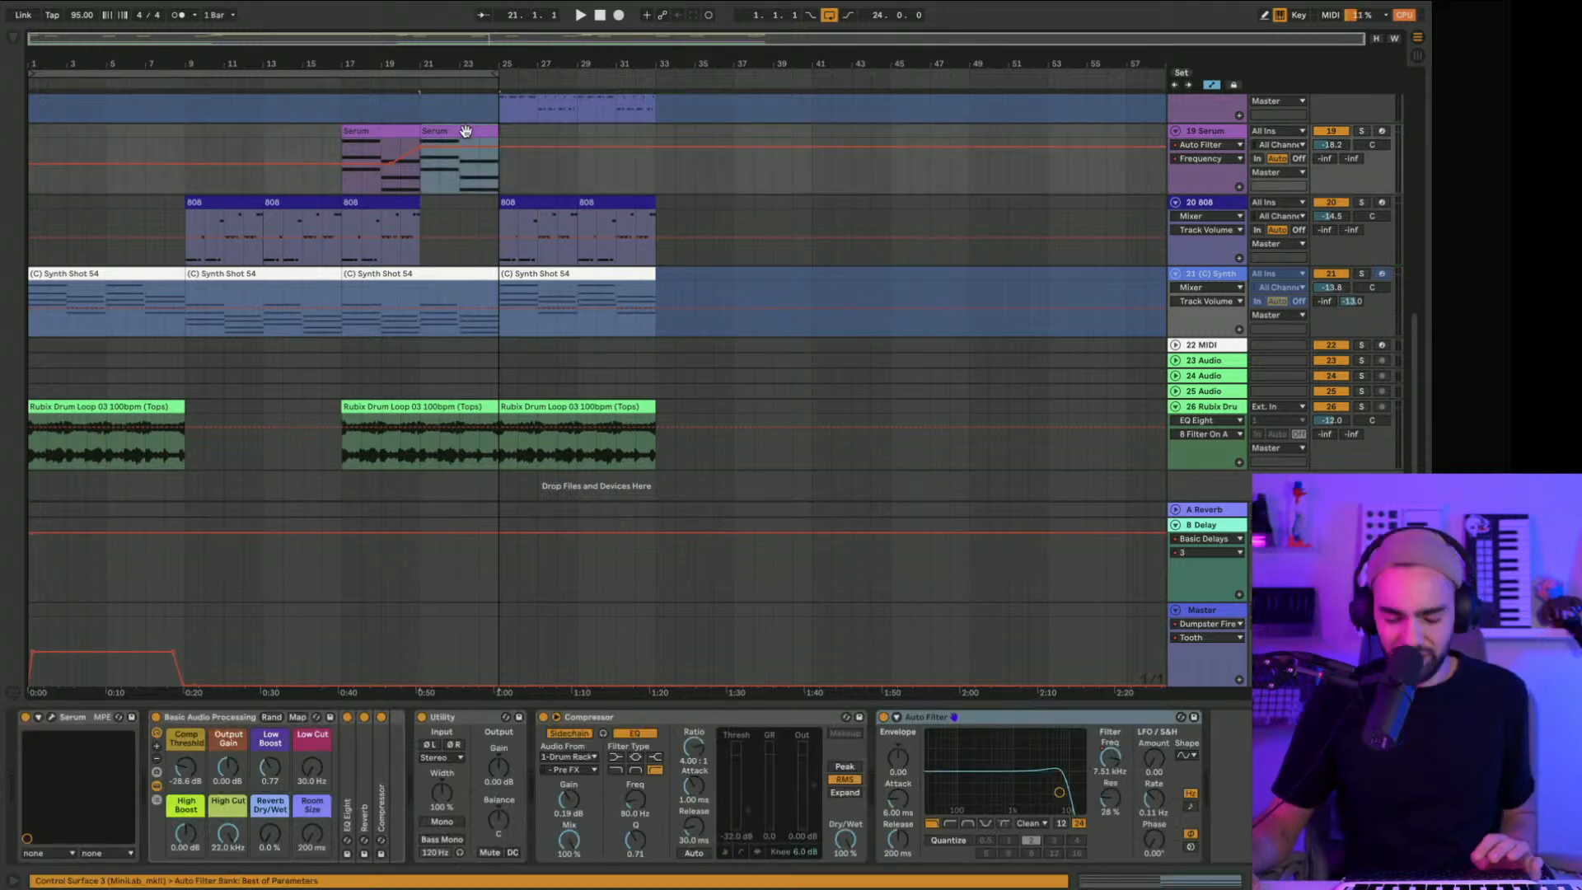
pyautogui.hotkey('ctrl', 'd')
pyautogui.hotkey('ctrl', 'd')
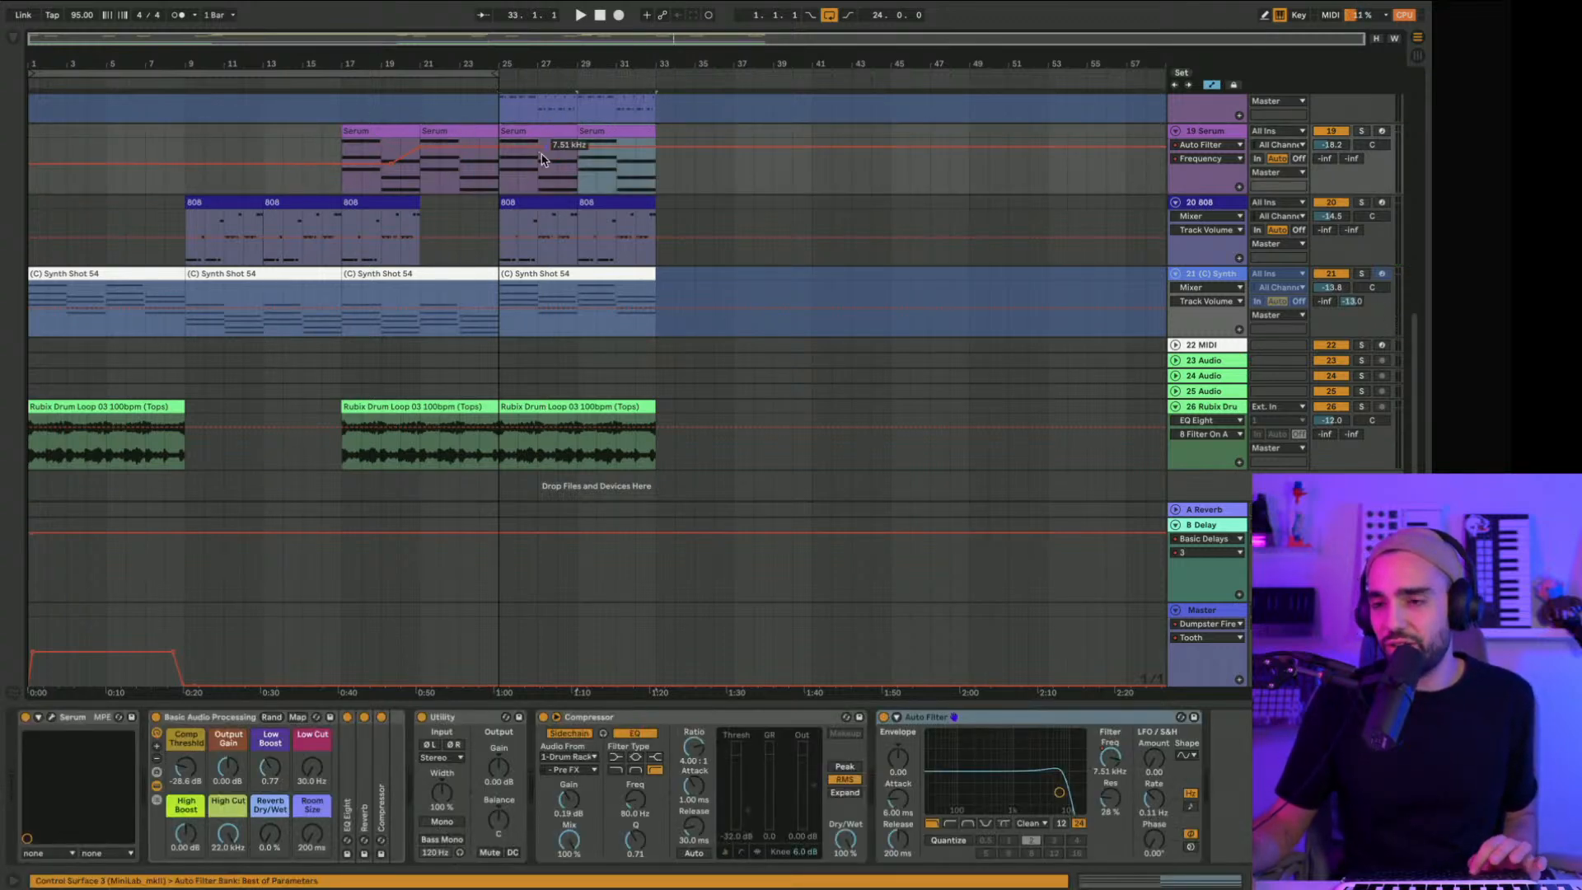
# Step: Raise the 19 Serum Auto Filter frequency automation to 19.9 kHz from bar 25 onward and play from bar 25
pyautogui.click(537, 134)
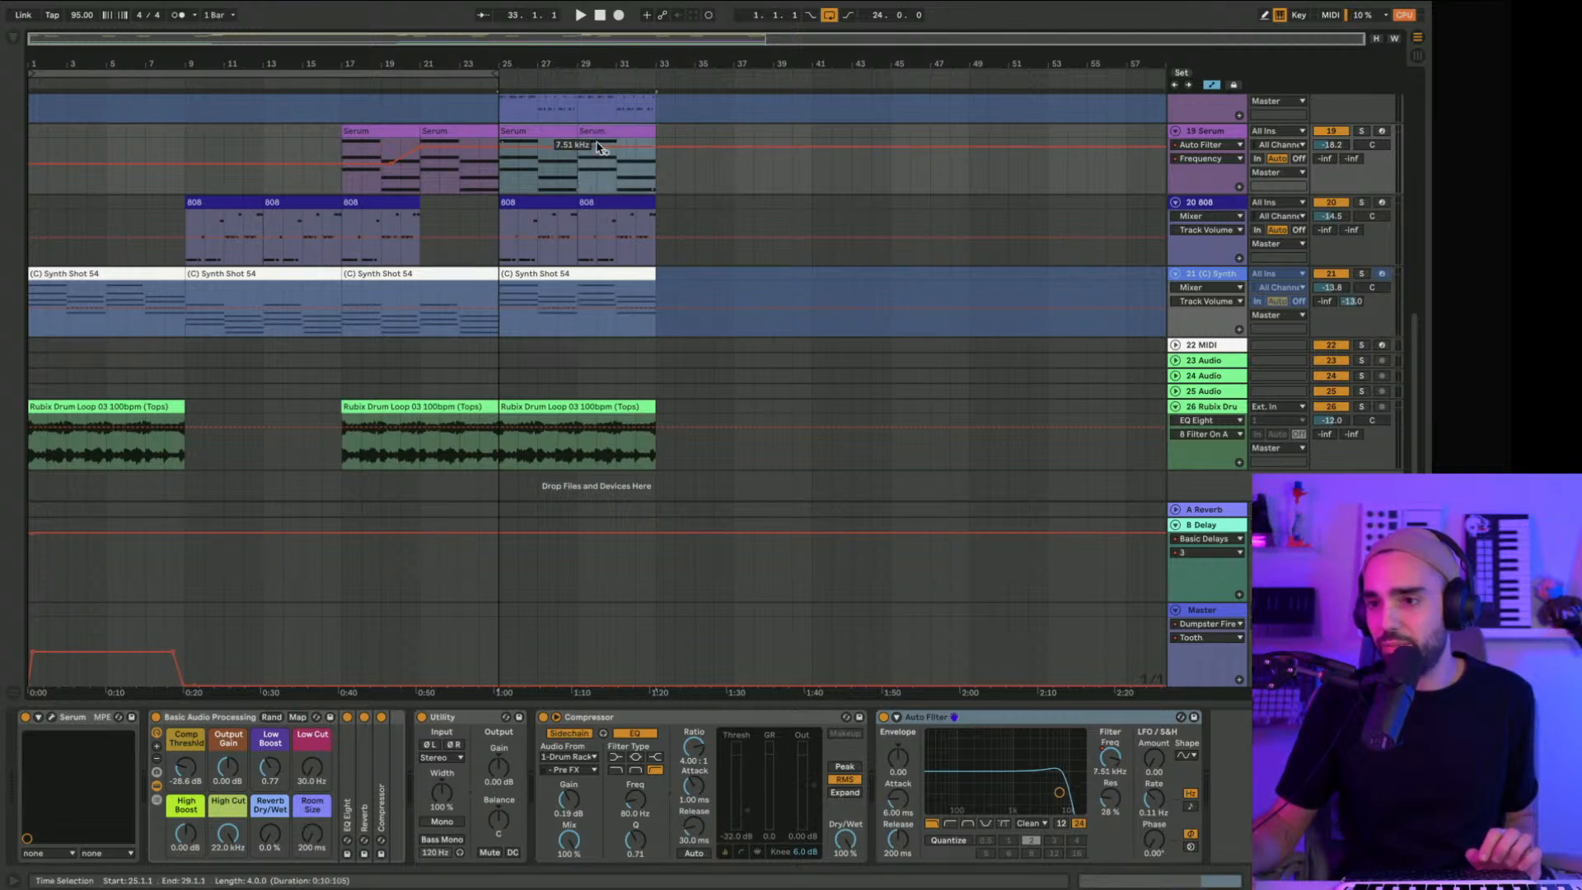
pyautogui.keyDown('shift'); pyautogui.click(562, 130); pyautogui.keyUp('shift')
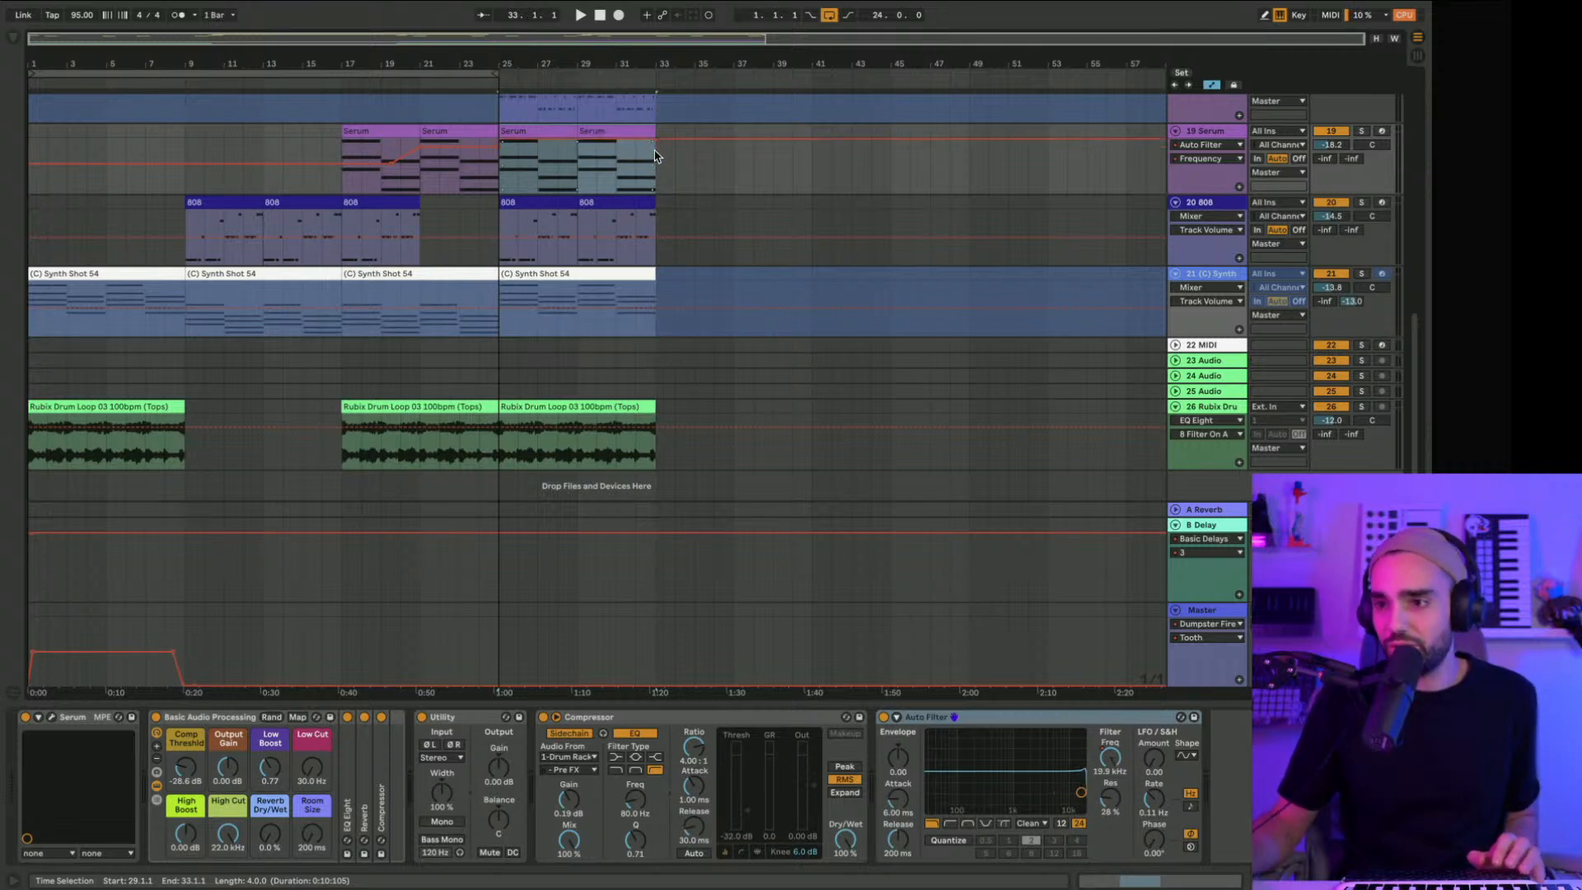
pyautogui.click(498, 183)
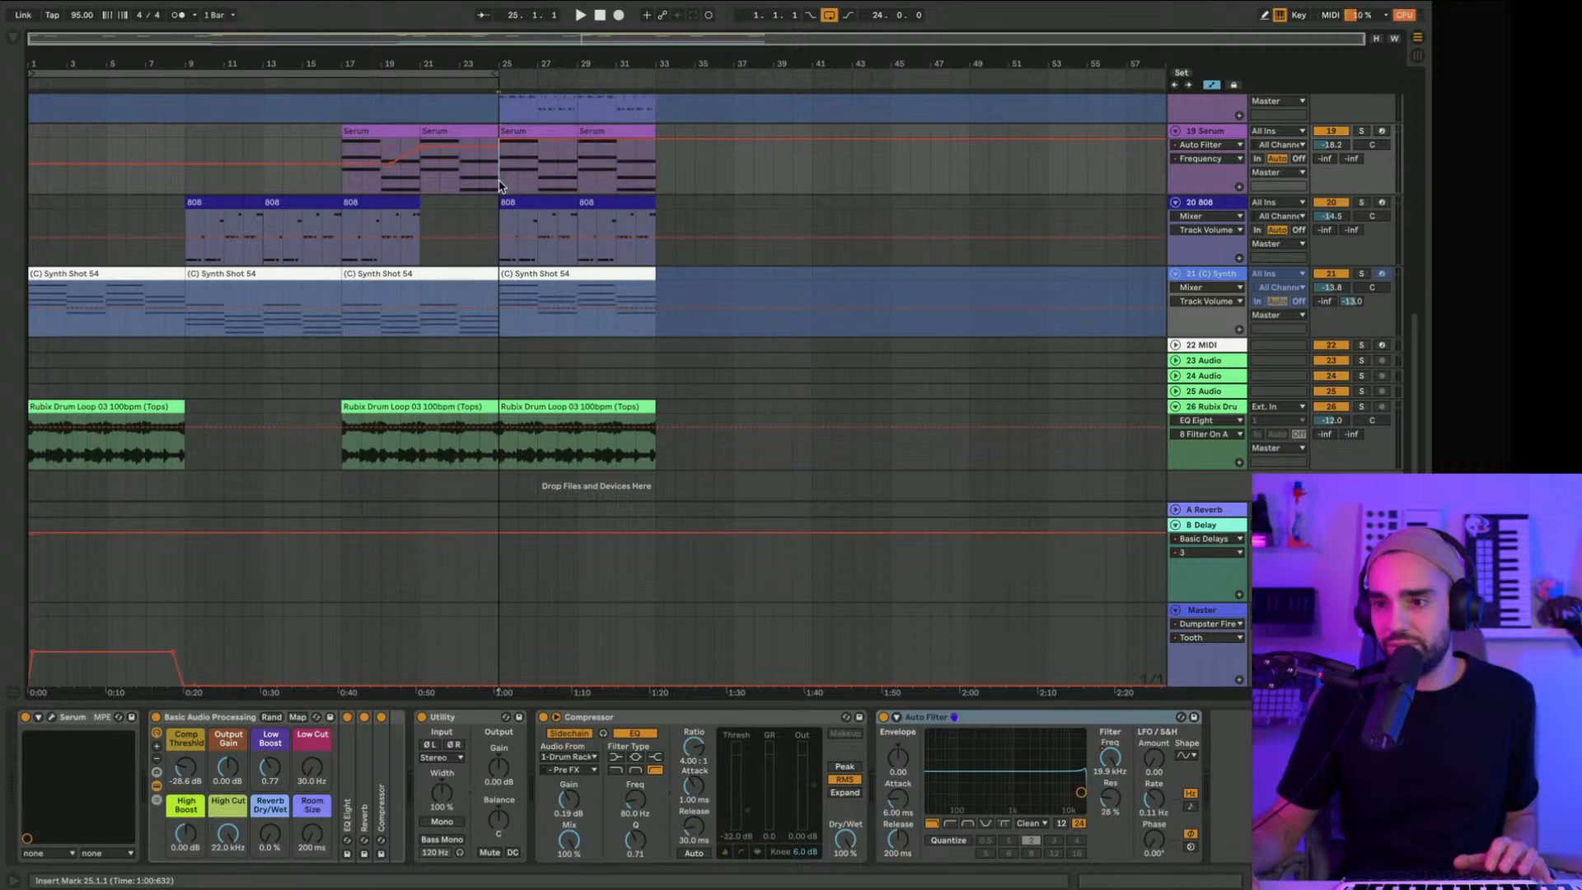
pyautogui.press('space')
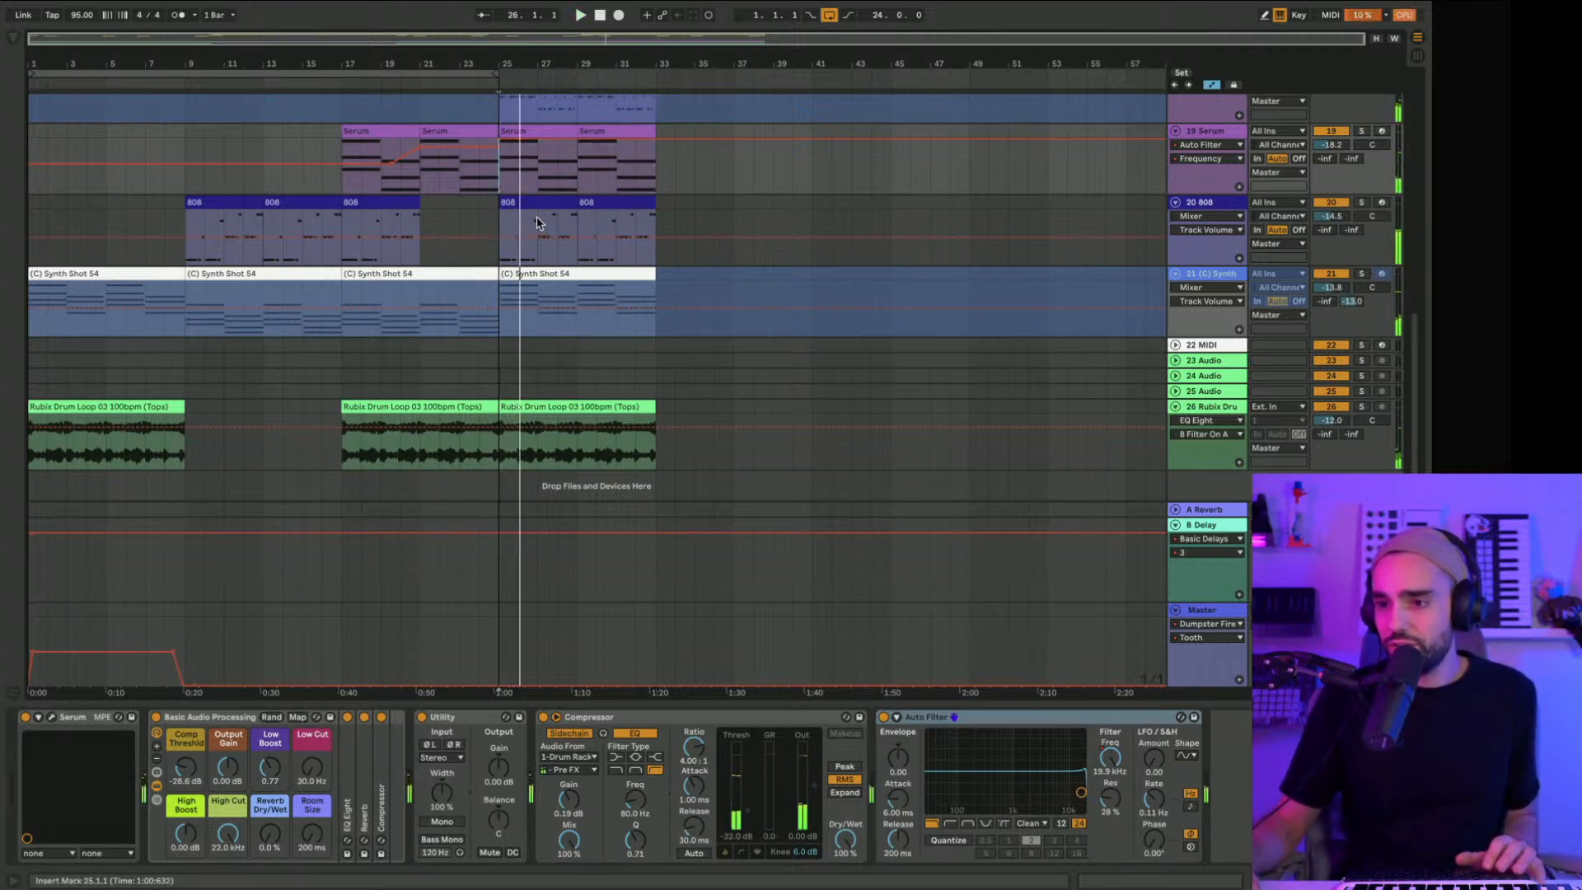
# Step: Extend the loop to end at bar 33 and play the arrangement from bar 1
pyautogui.click(635, 66)
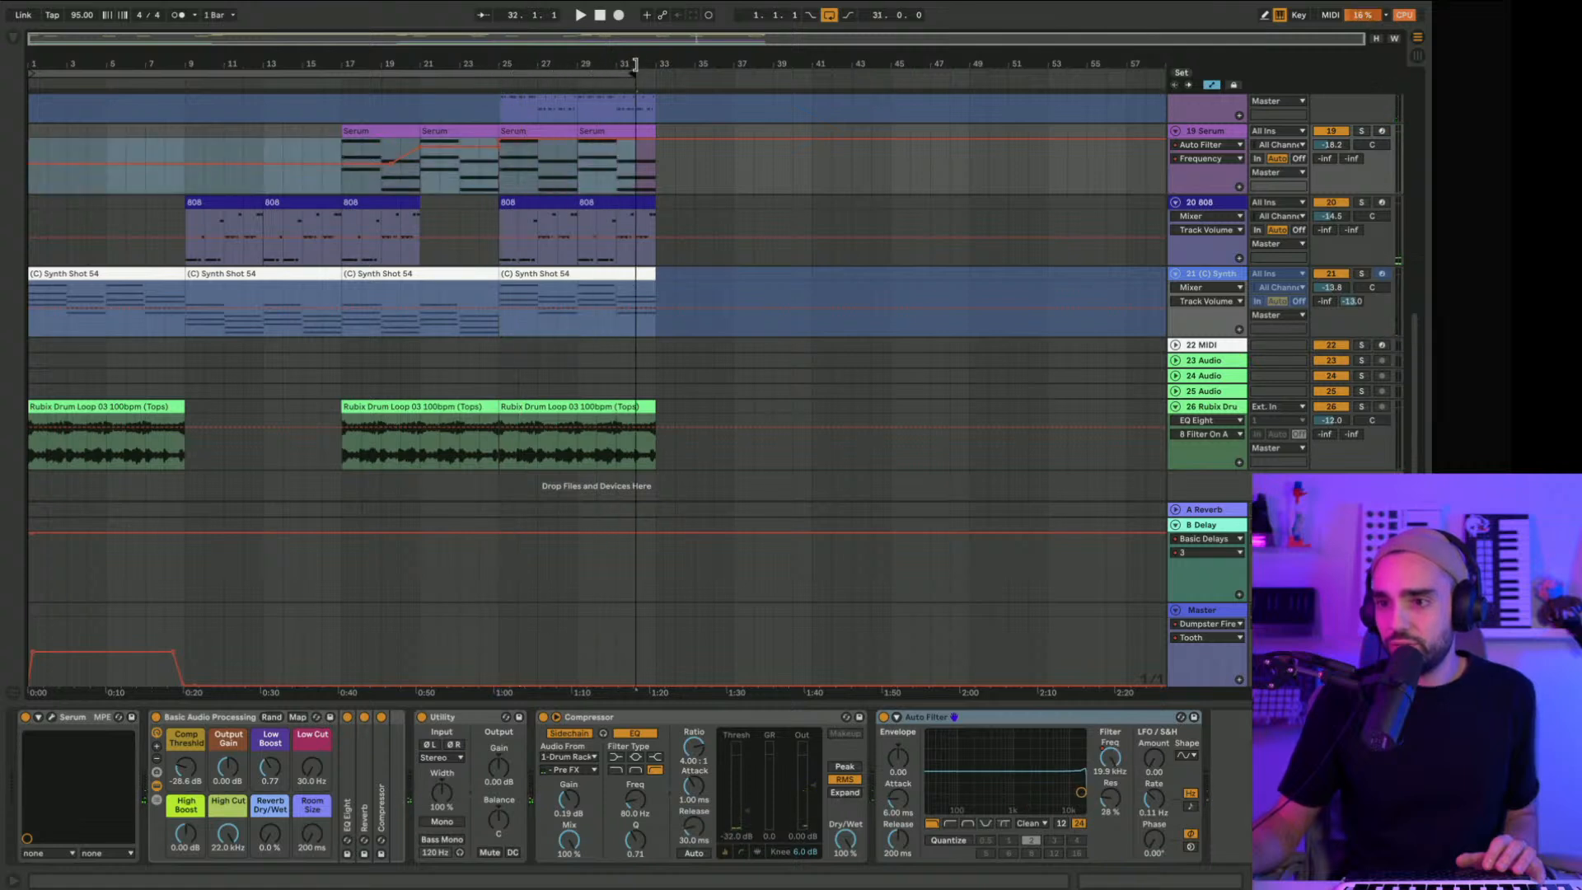
pyautogui.moveTo(668, 63); pyautogui.dragTo(659, 66)
pyautogui.click(600, 16)
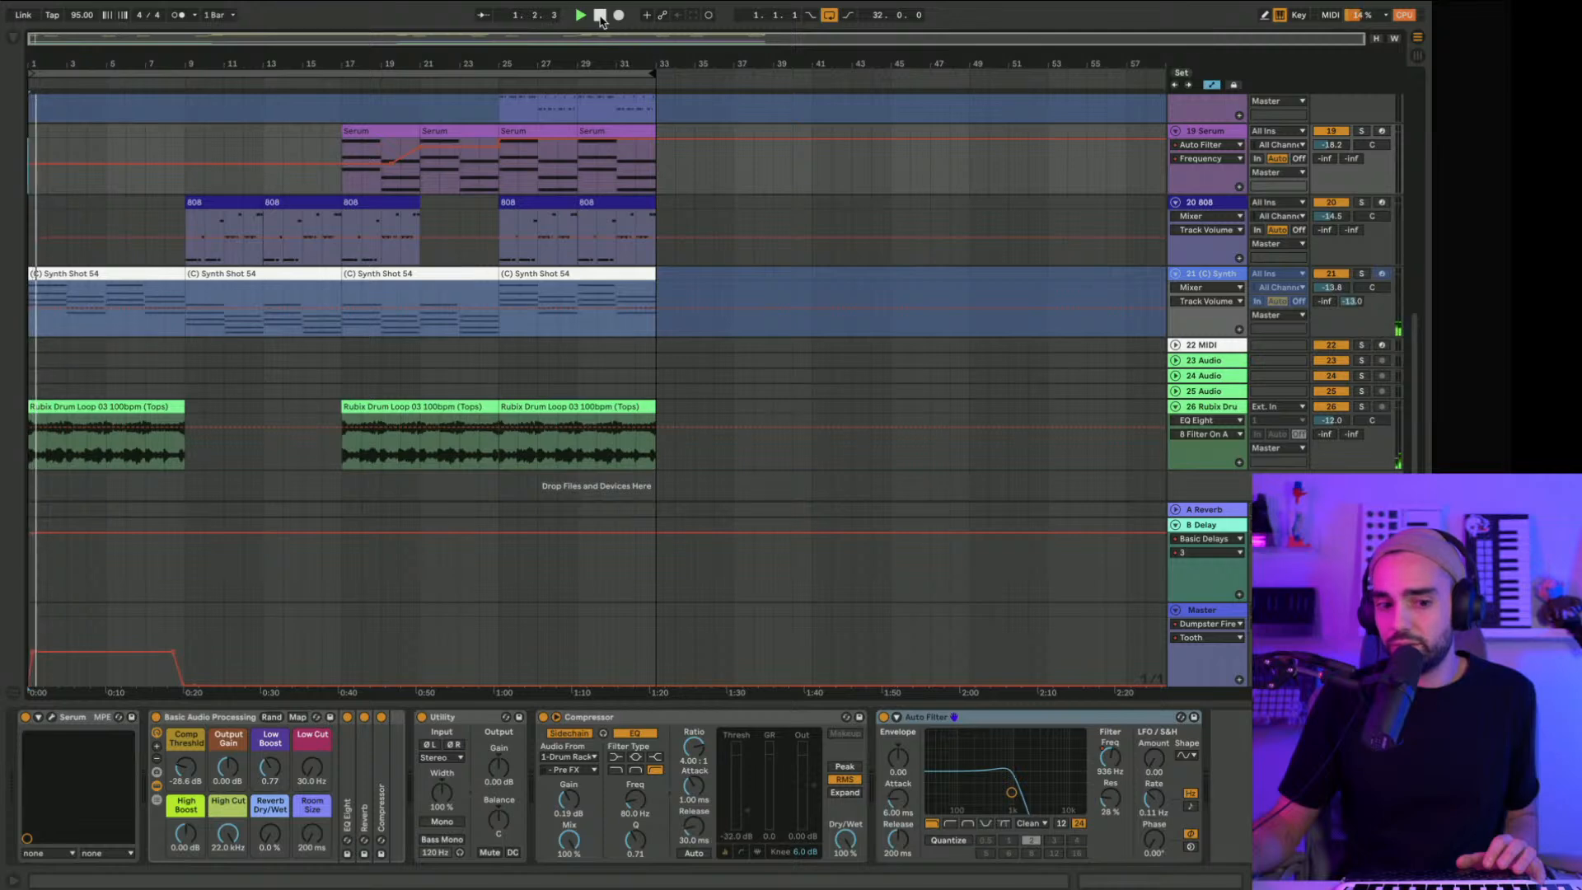
pyautogui.click(14, 38)
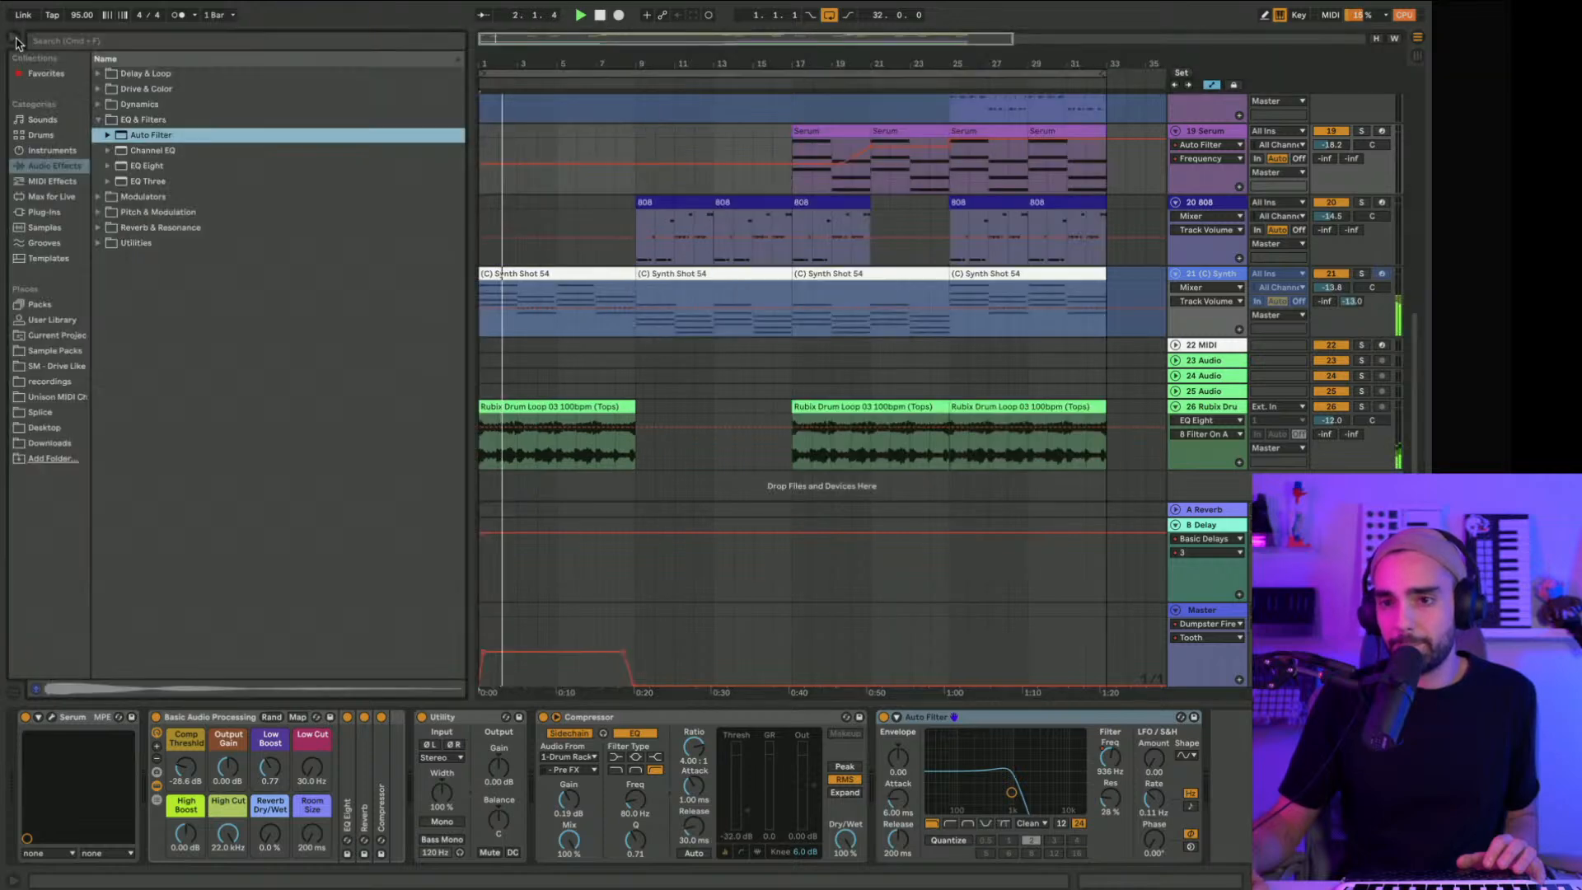
pyautogui.click(14, 38)
pyautogui.moveTo(33, 38); pyautogui.dragTo(33, 97)
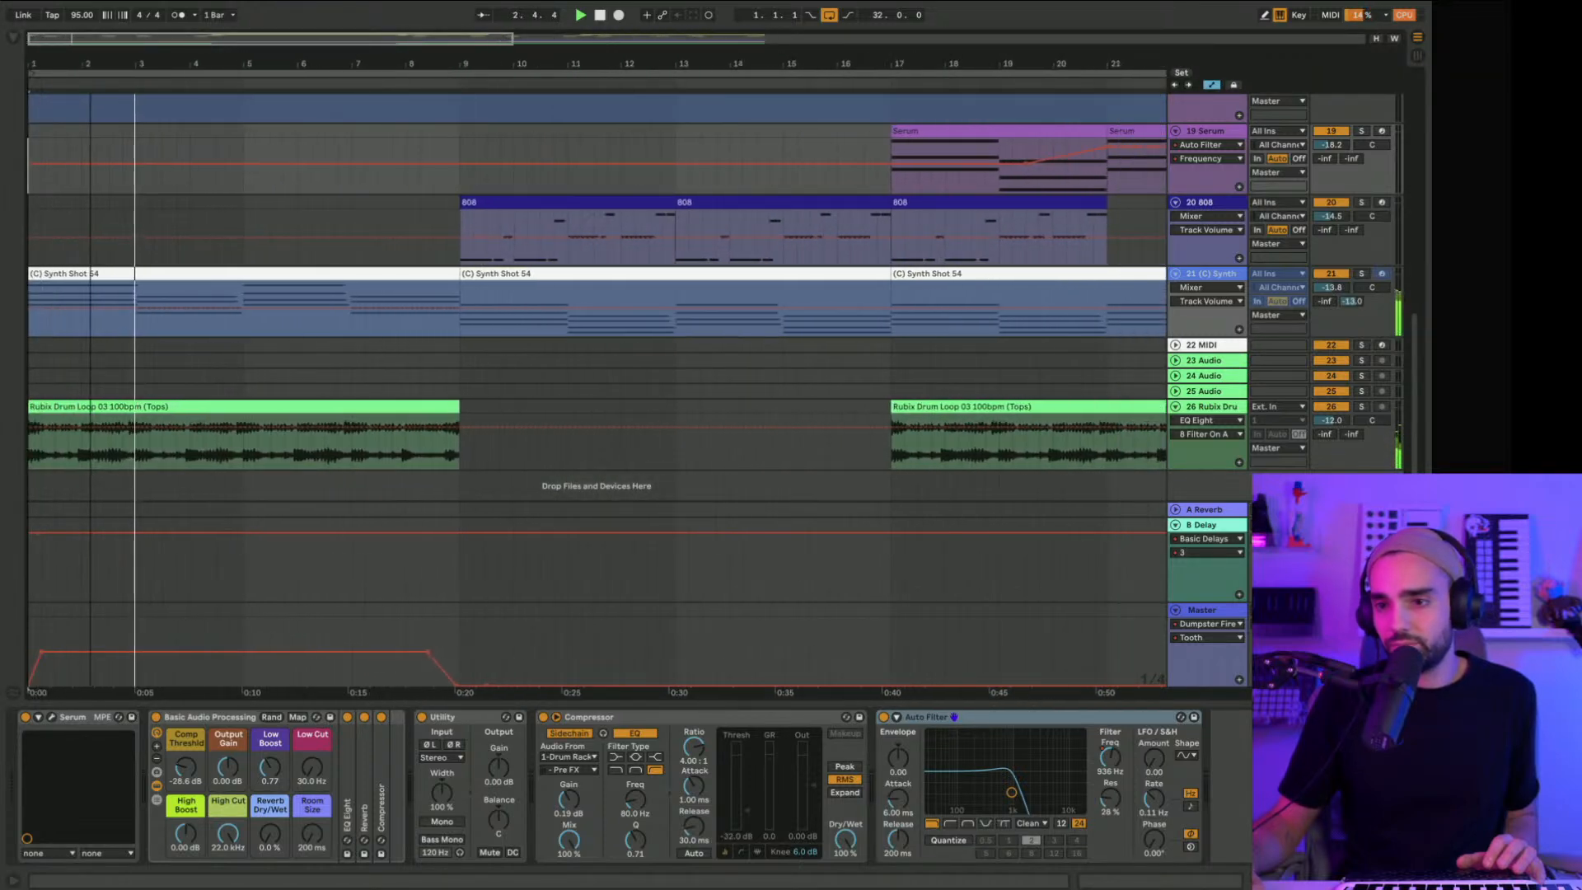
# Step: Play through the intro, widen the timeline view to the later sections and collapse the 2 Drums group
pyautogui.click(1222, 276)
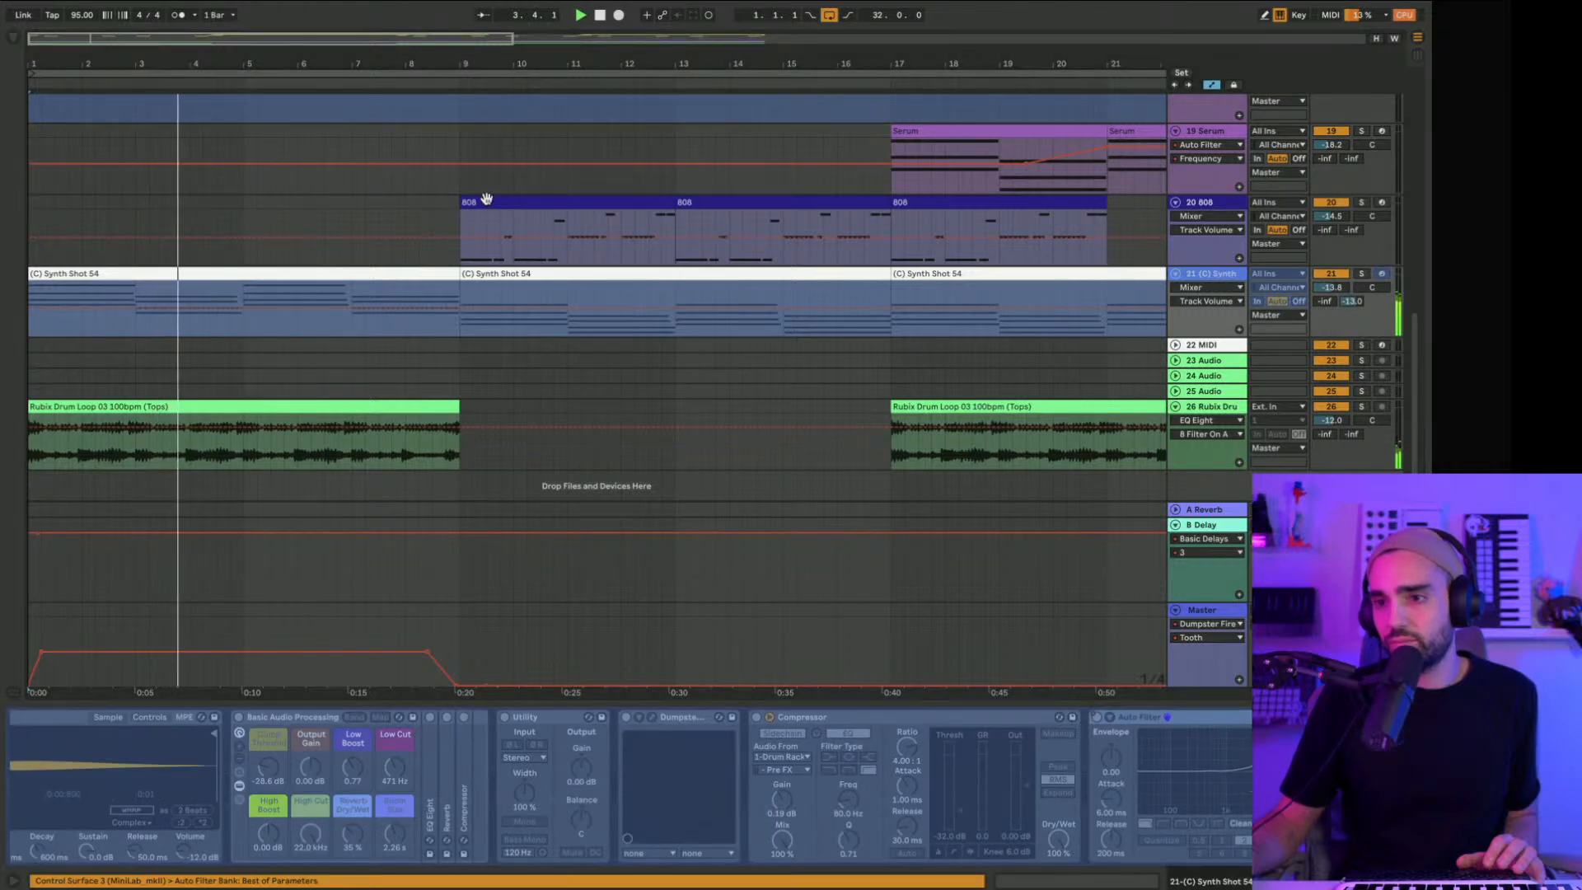
pyautogui.scroll(10, 472, 233)
pyautogui.scroll(-3, 482, 236)
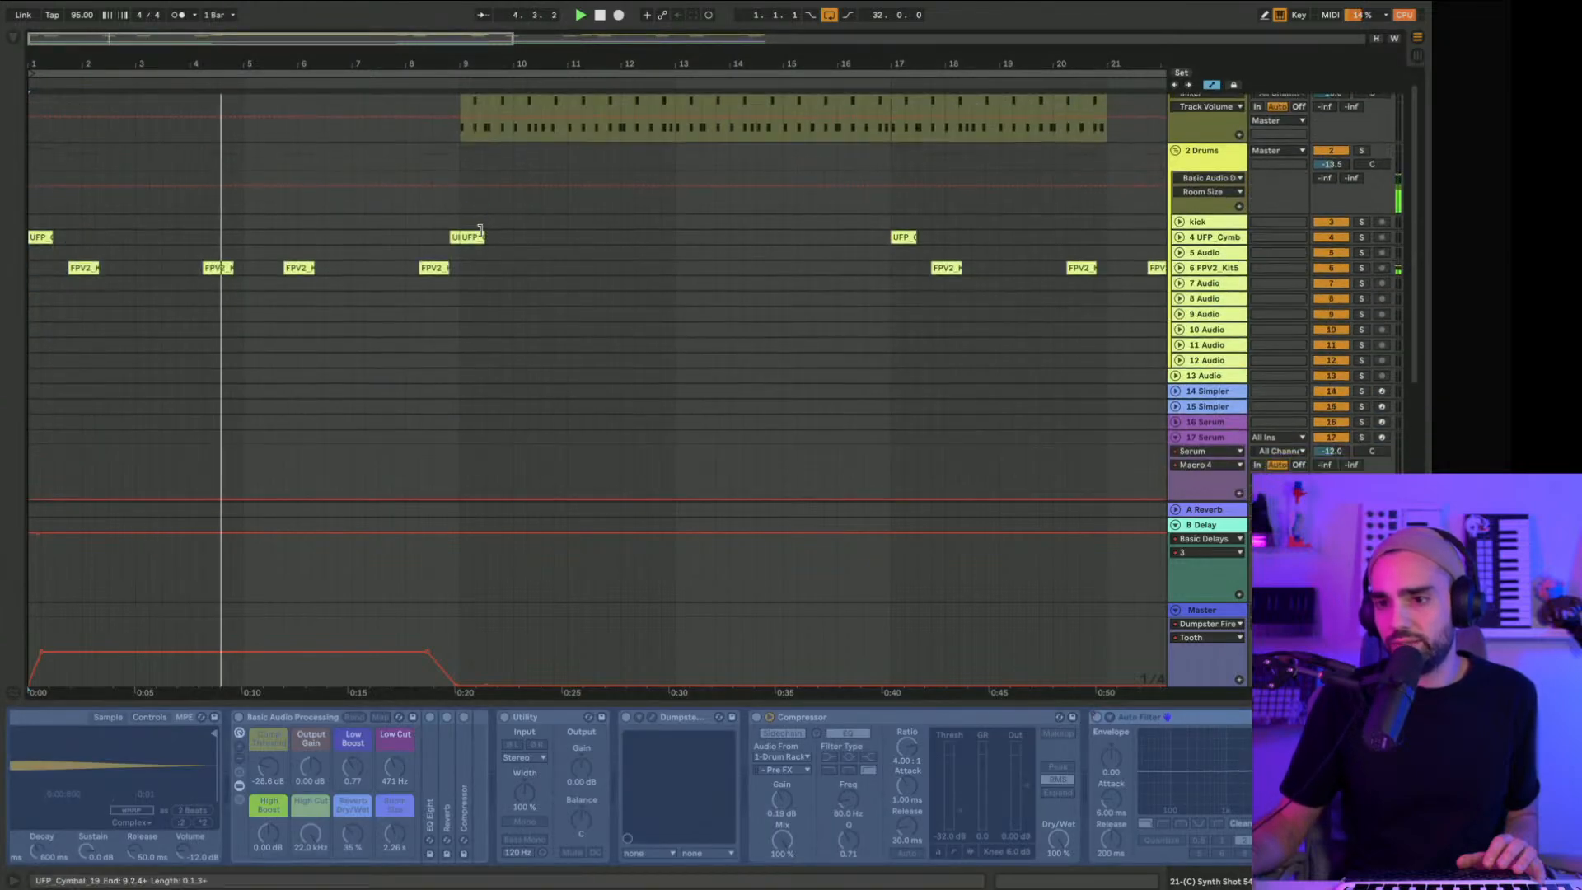
pyautogui.scroll(-1, 482, 234)
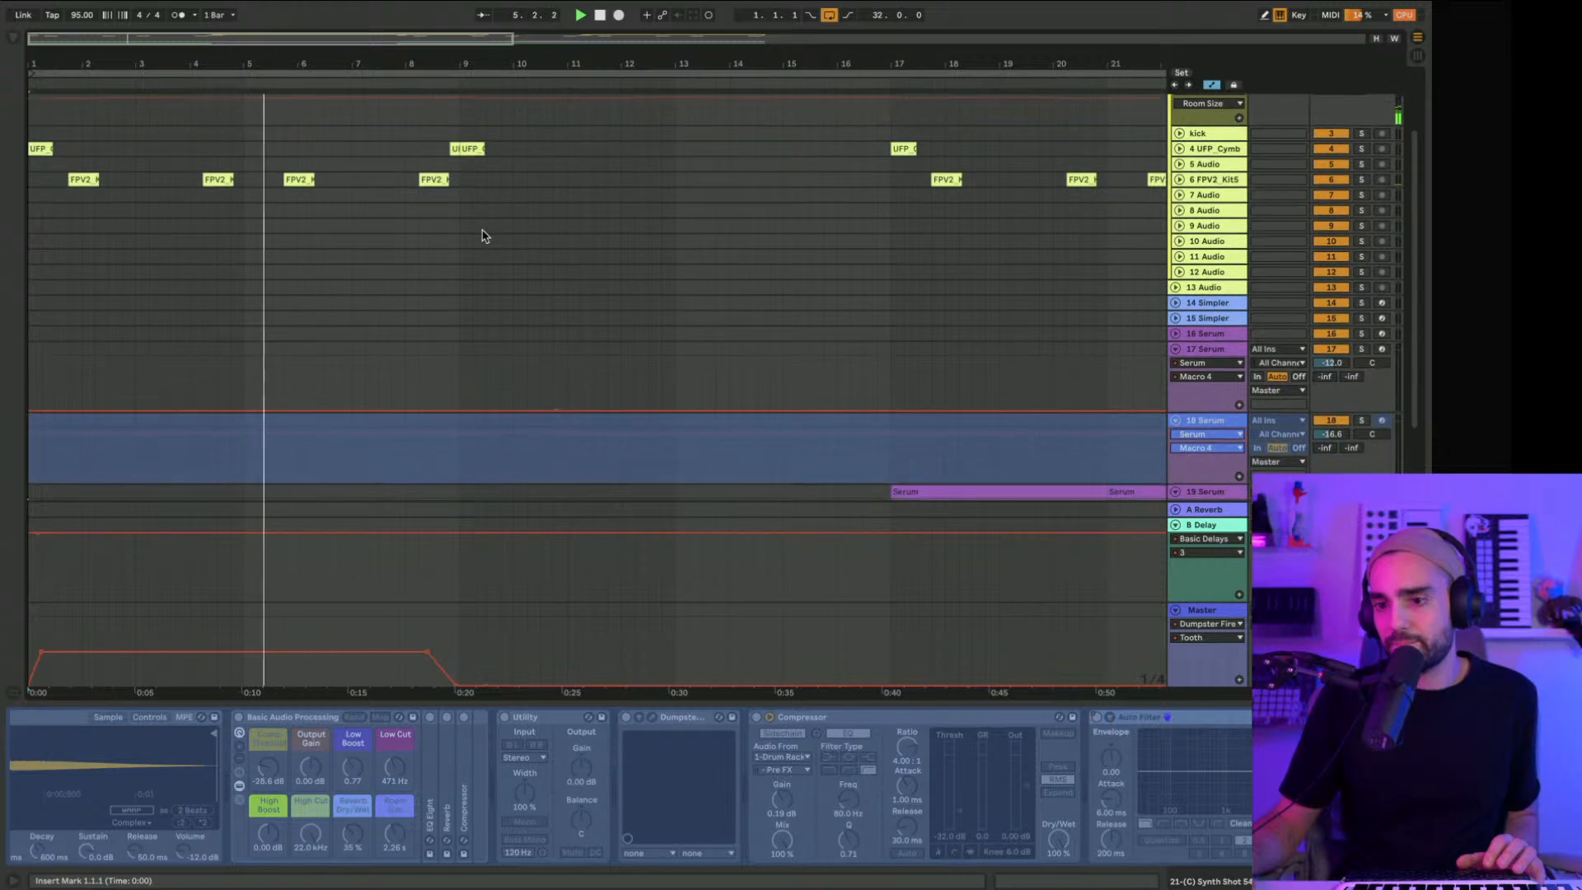
pyautogui.moveTo(830, 700); pyautogui.dragTo(856, 858)
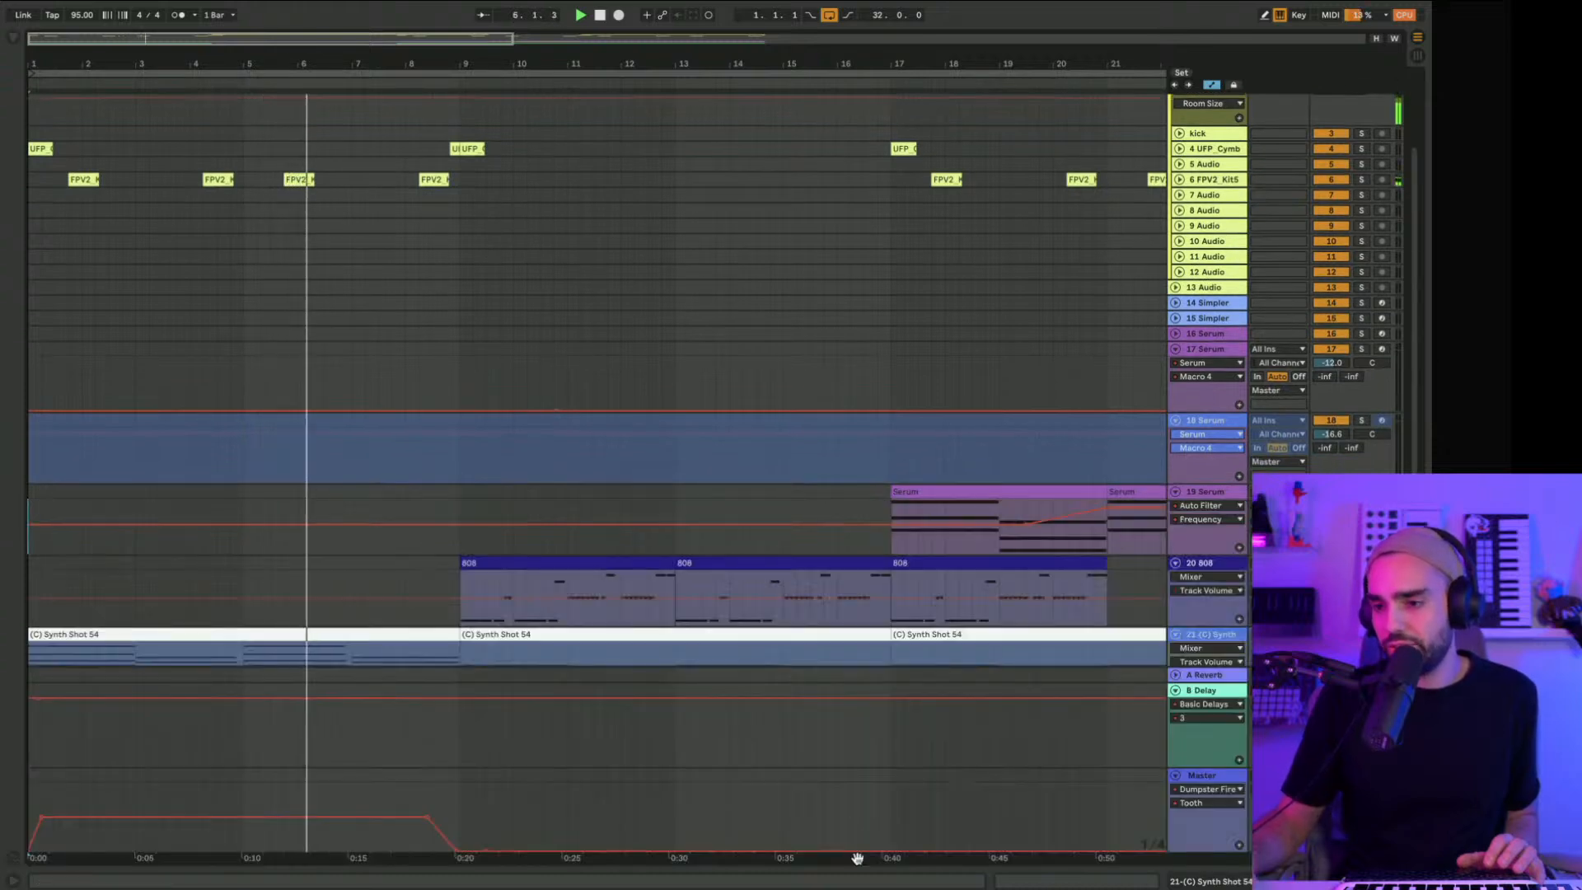
pyautogui.moveTo(637, 69); pyautogui.dragTo(506, 67)
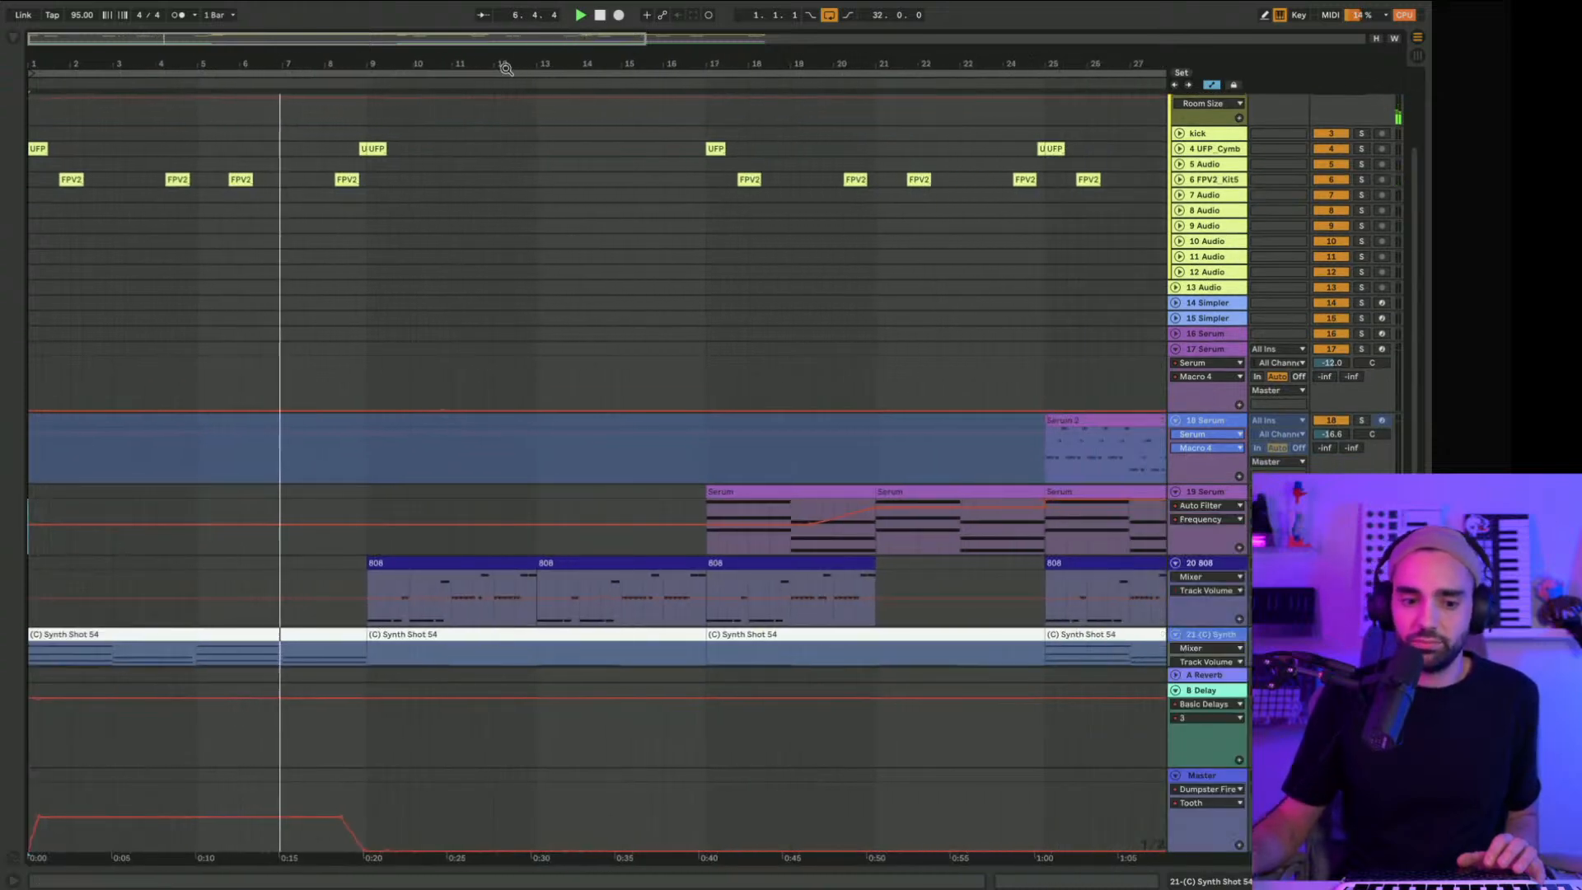
pyautogui.scroll(2, 470, 240)
pyautogui.scroll(2, 467, 240)
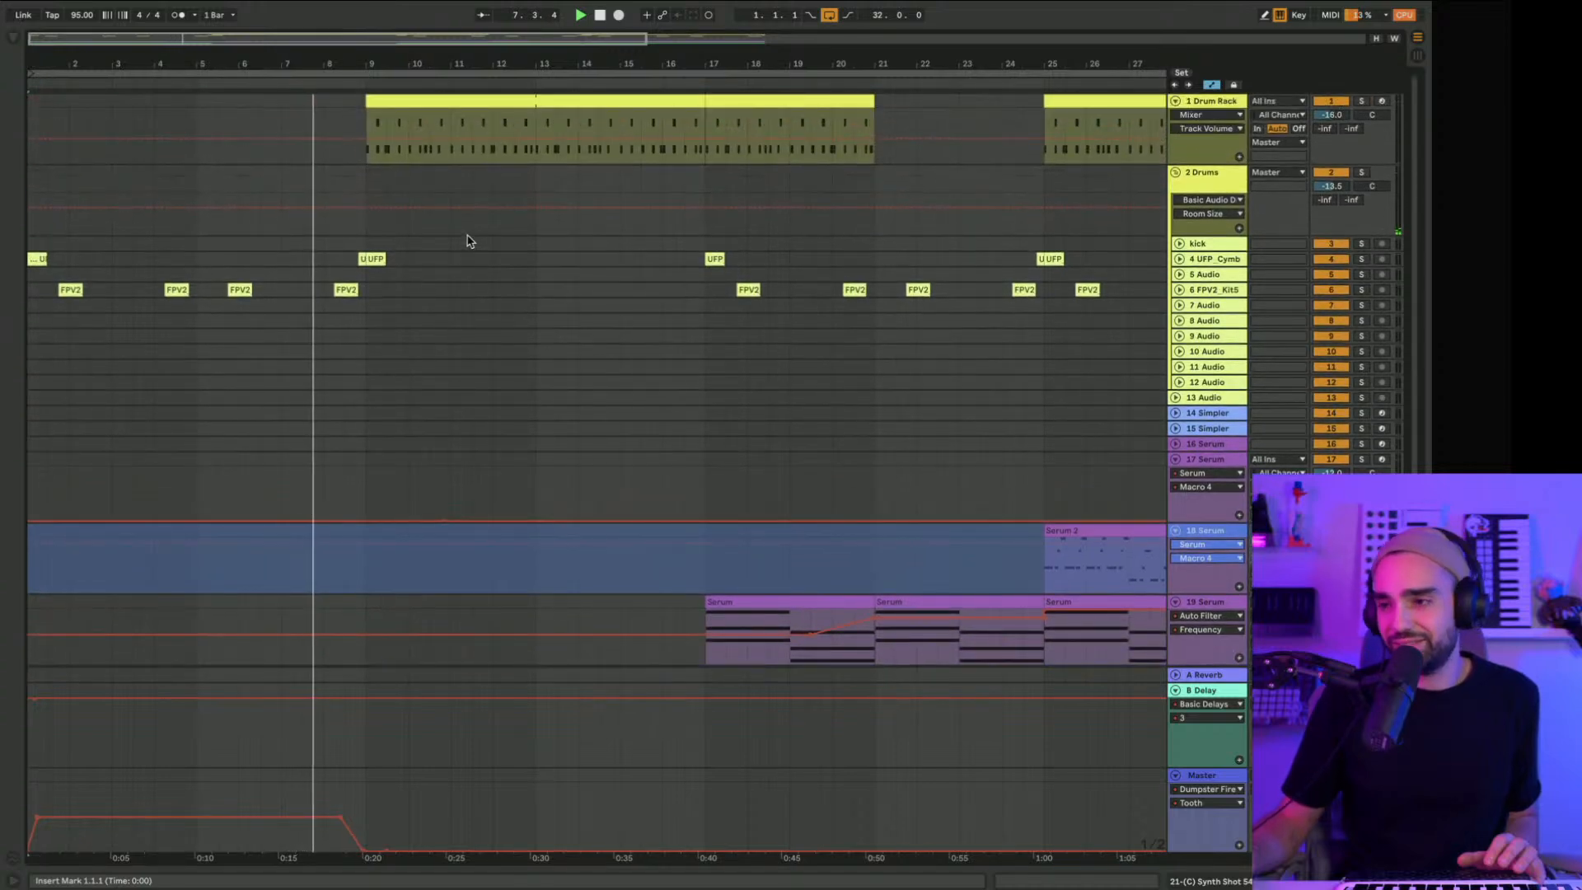
pyautogui.click(1174, 174)
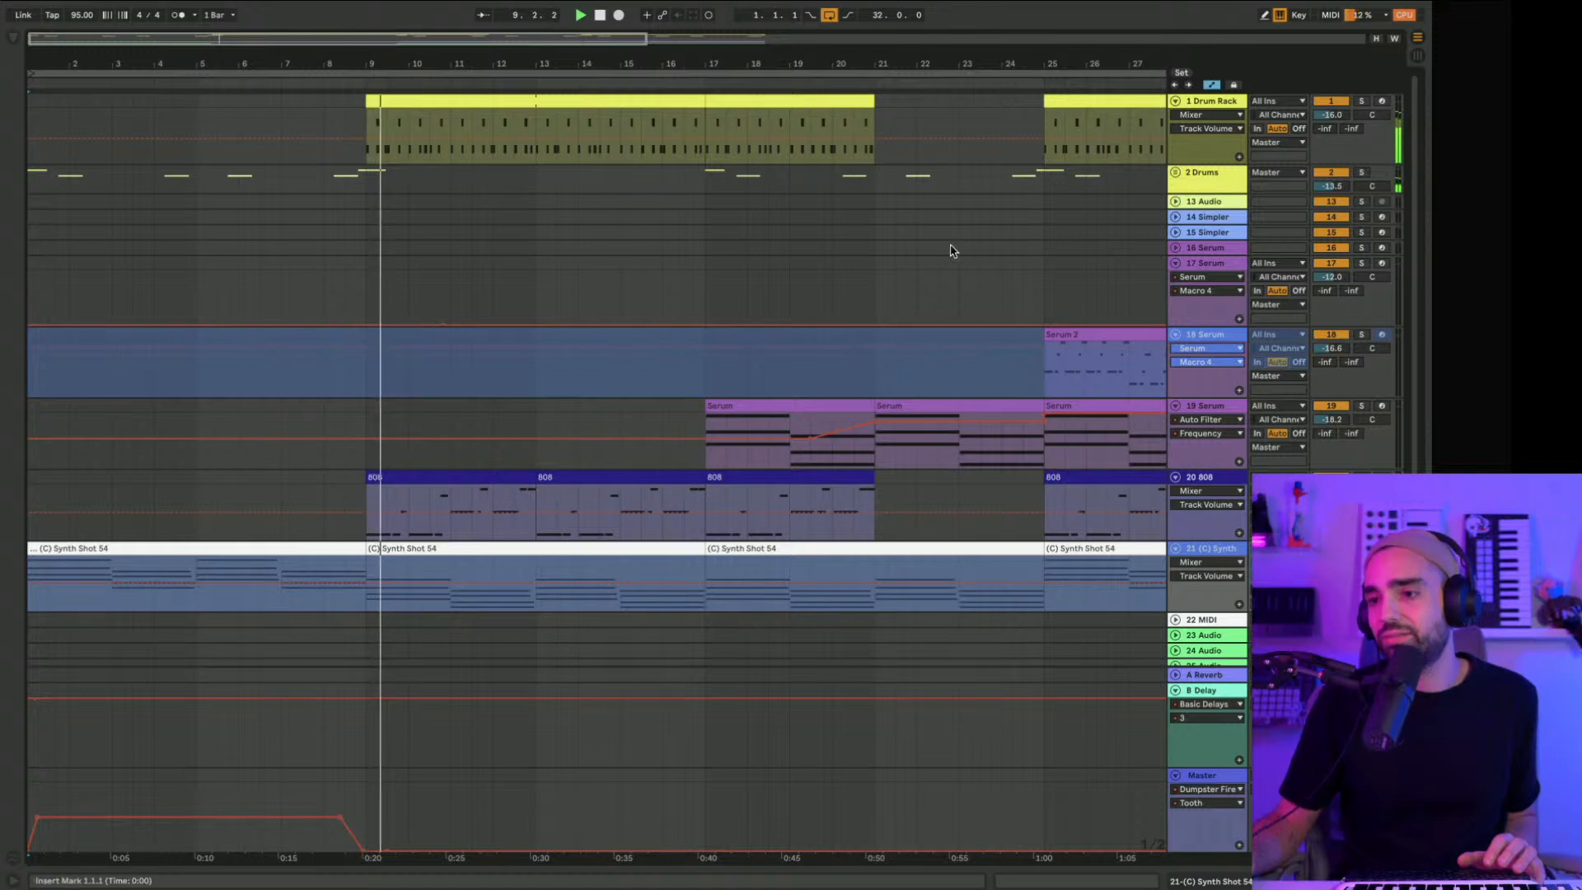
# Step: Set the 808 plugin's distortion on track 20 to 36% during playback and close the plugin window
pyautogui.scroll(-1, 939, 256)
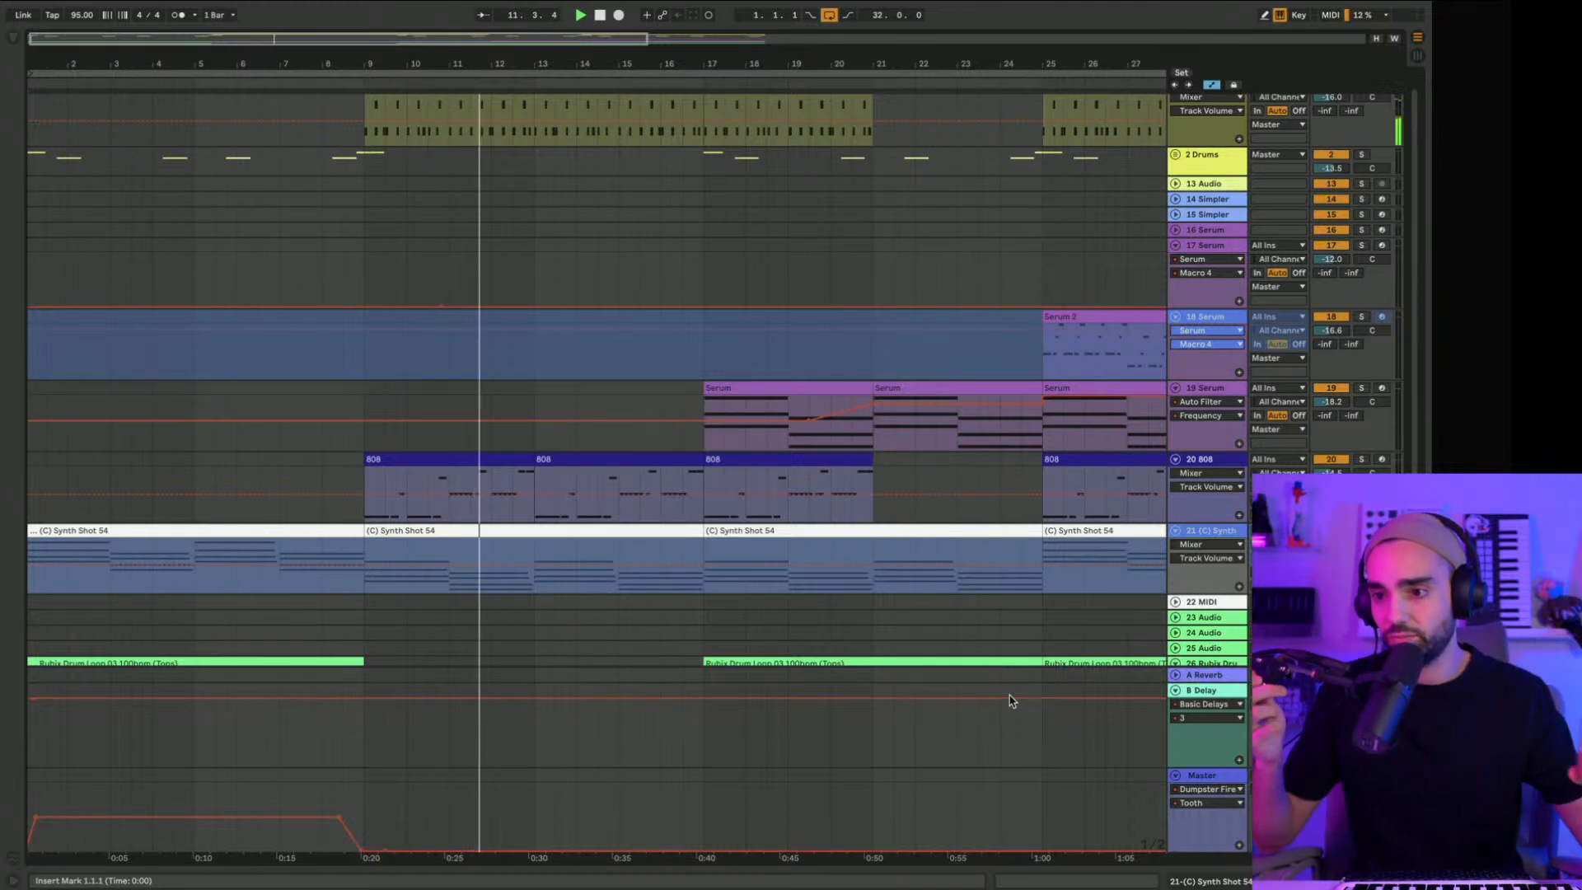
pyautogui.doubleClick(1199, 459)
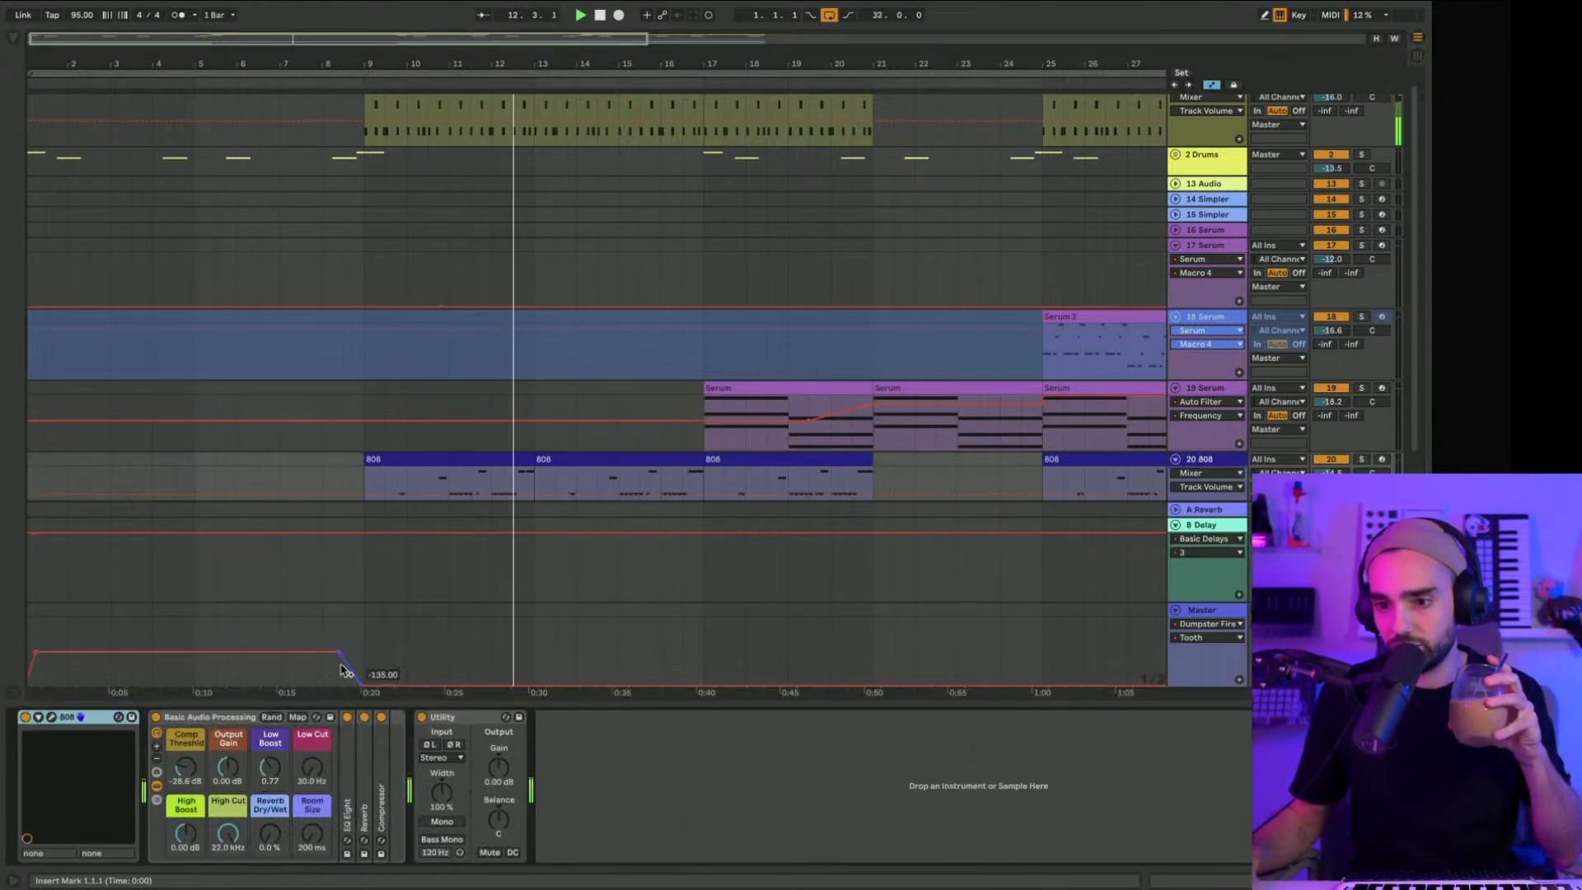
pyautogui.click(52, 717)
pyautogui.moveTo(490, 375); pyautogui.dragTo(496, 326)
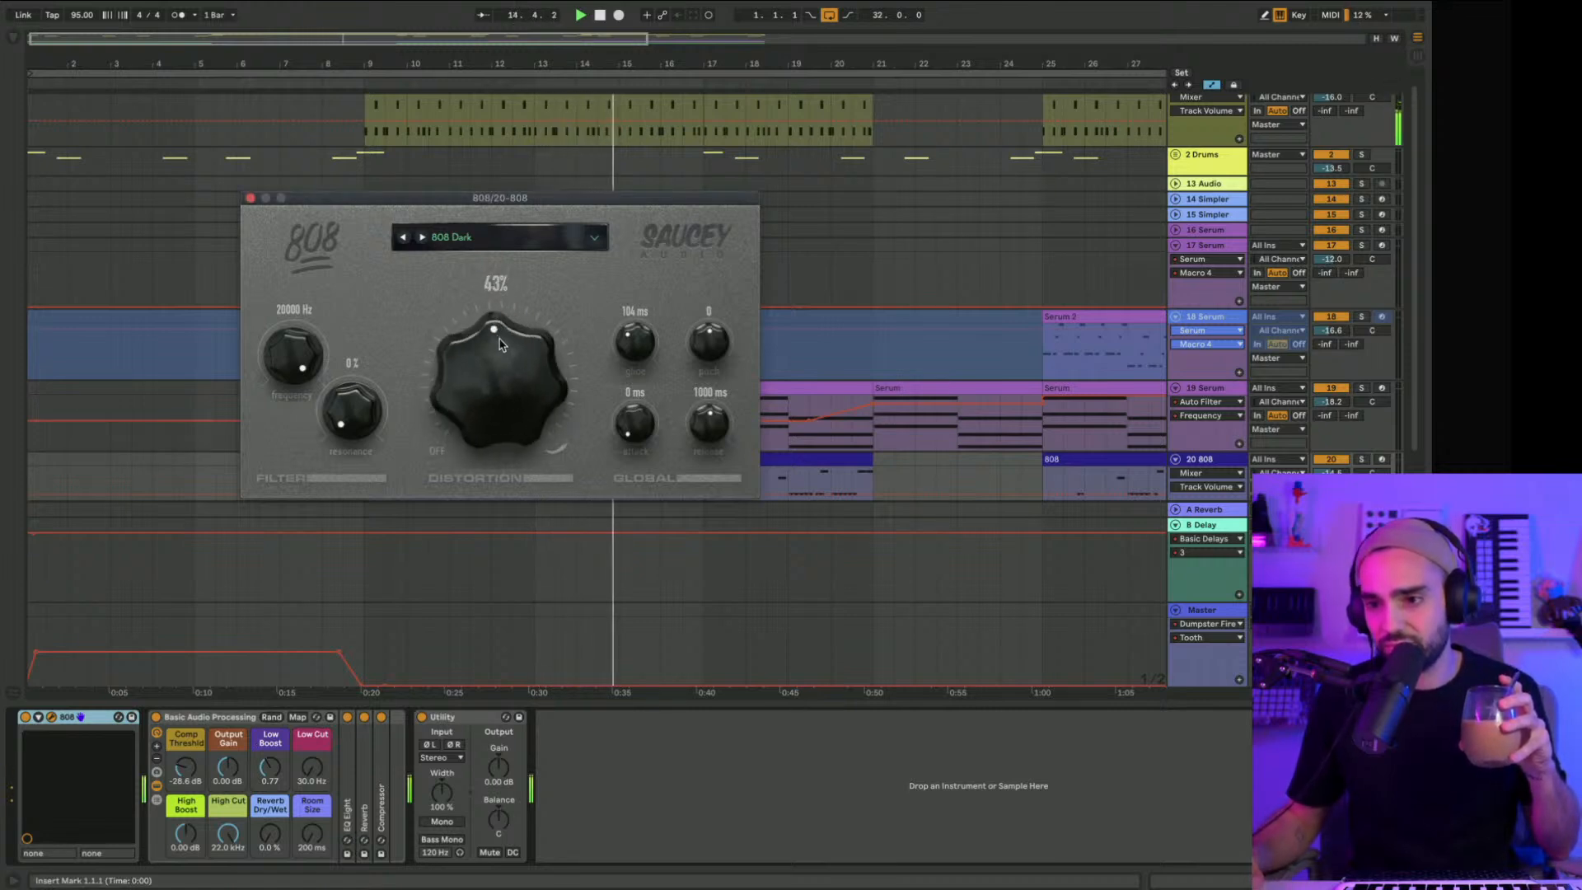
pyautogui.moveTo(474, 365)
pyautogui.mouseDown()
pyautogui.moveTo(472, 233)
pyautogui.moveTo(467, 373)
pyautogui.mouseUp()
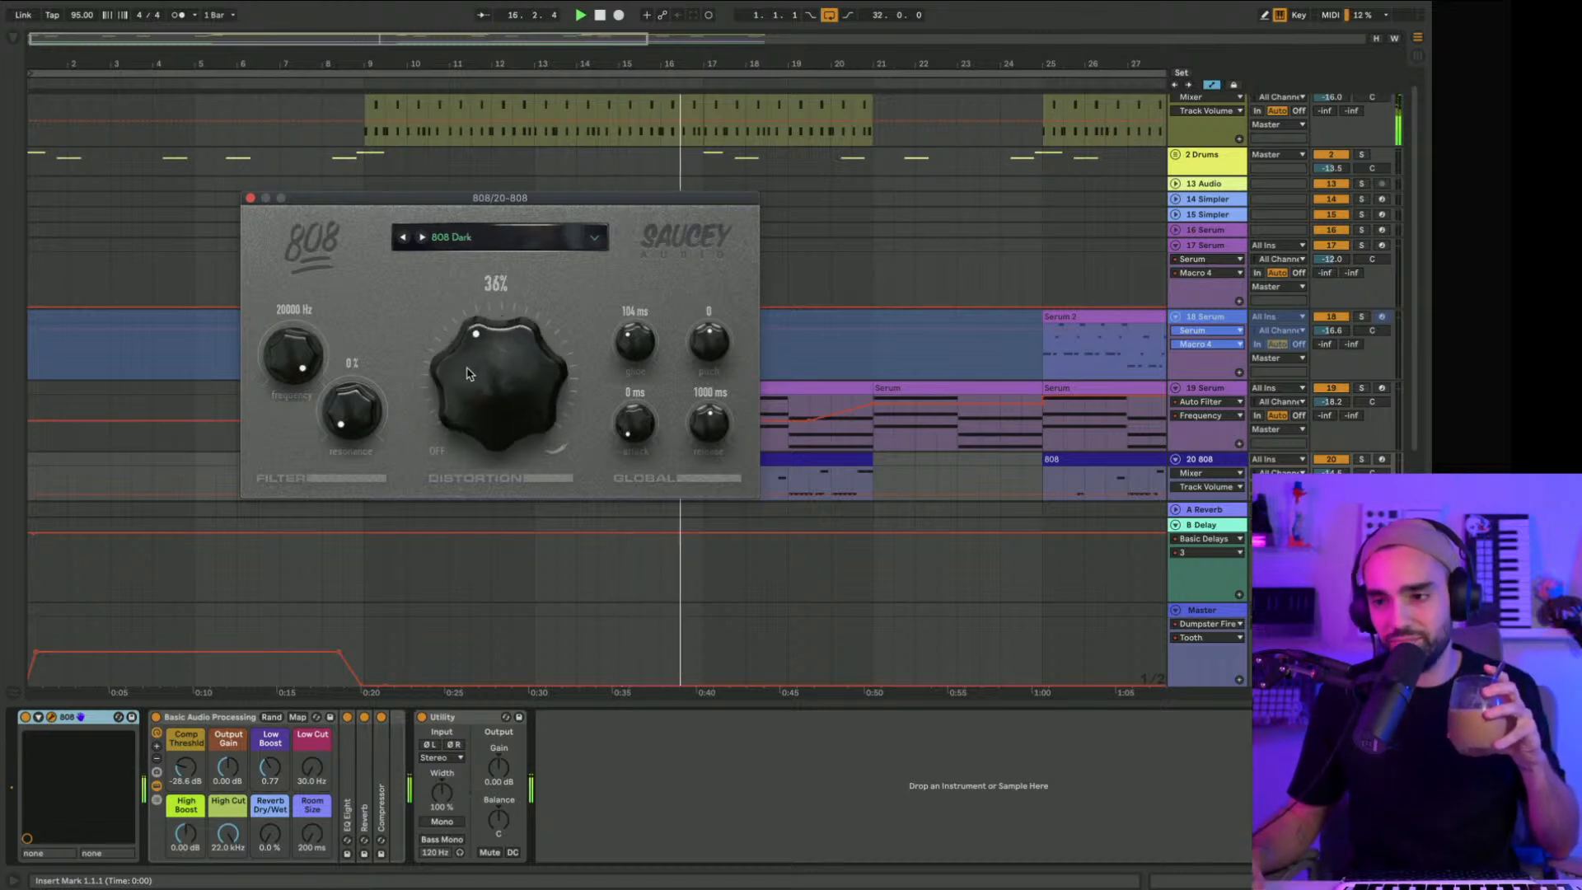
pyautogui.click(251, 200)
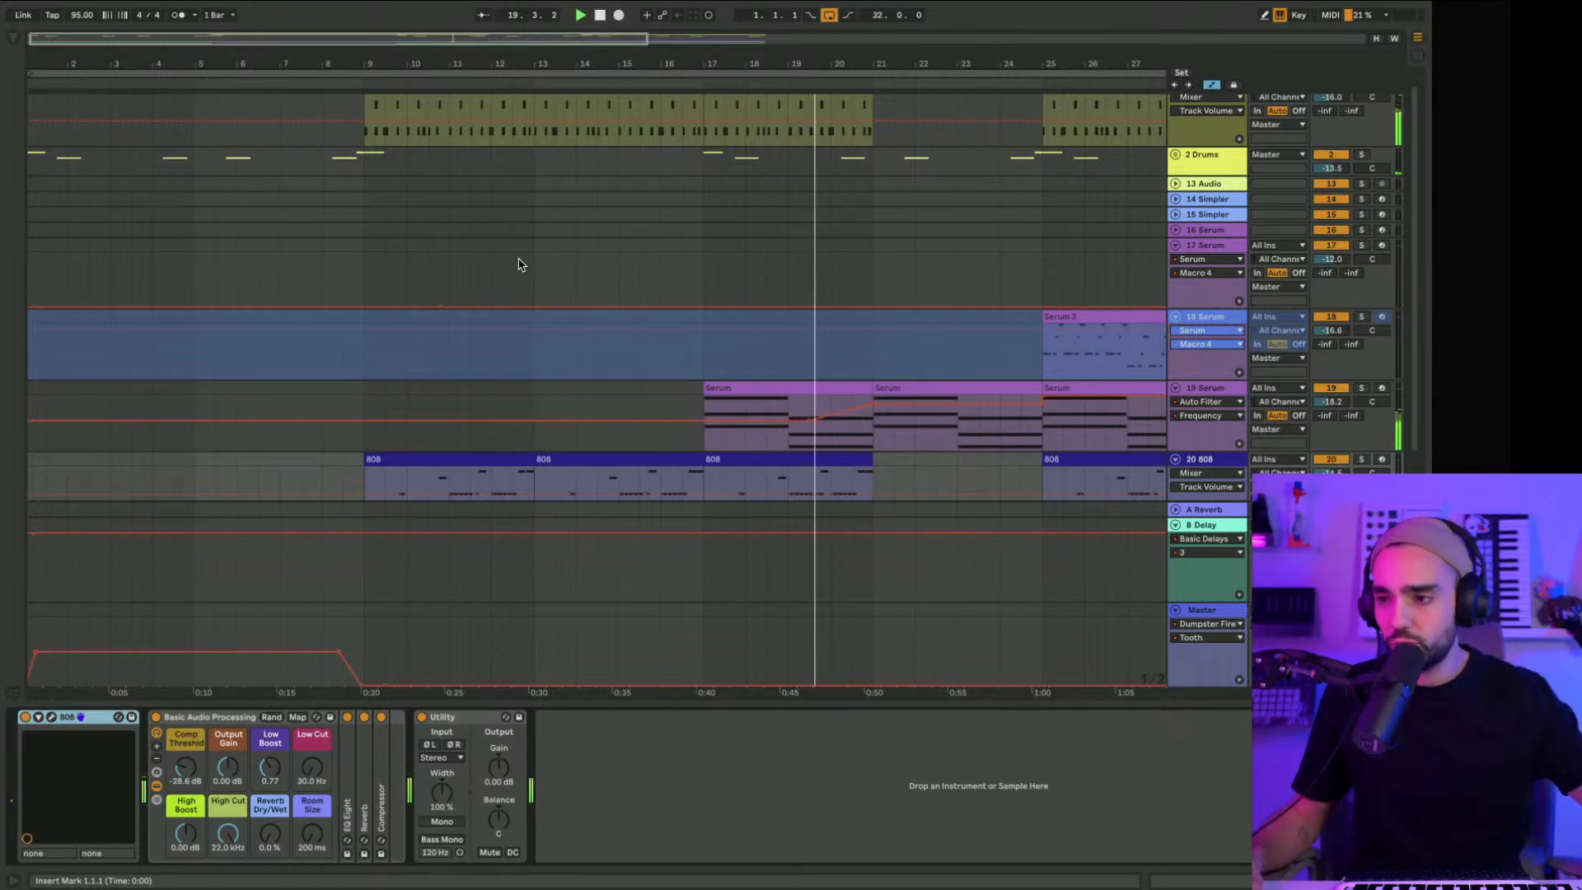
# Step: Examine the build from bar 17 and the full section from bar 25 across all tracks during playback
pyautogui.scroll(-3, 774, 214)
pyautogui.moveTo(814, 79); pyautogui.dragTo(564, 65)
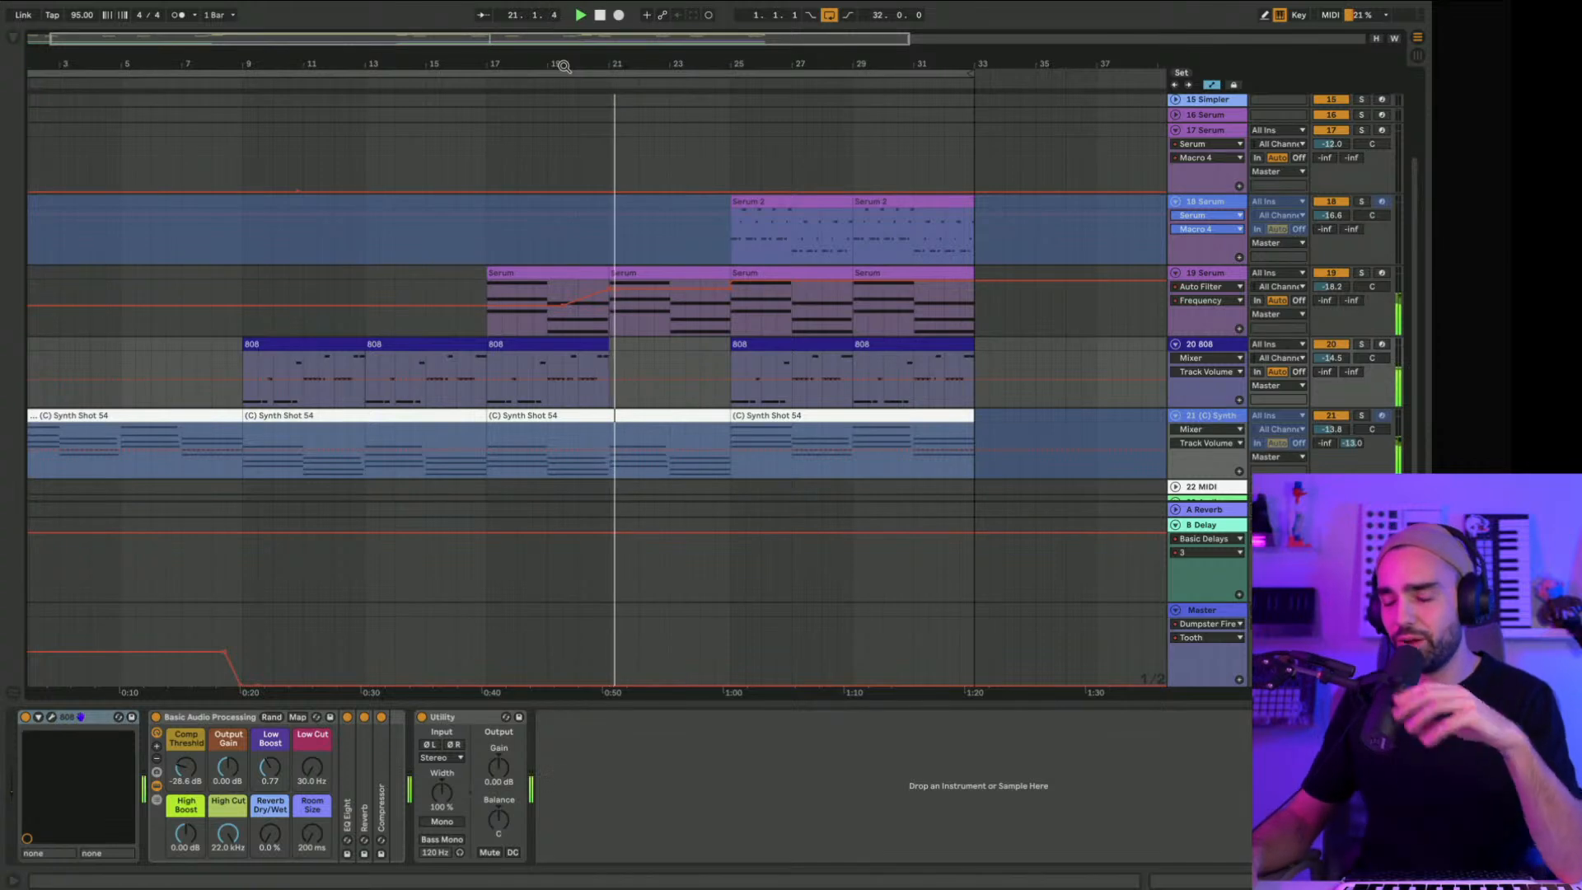
pyautogui.scroll(-1, 692, 412)
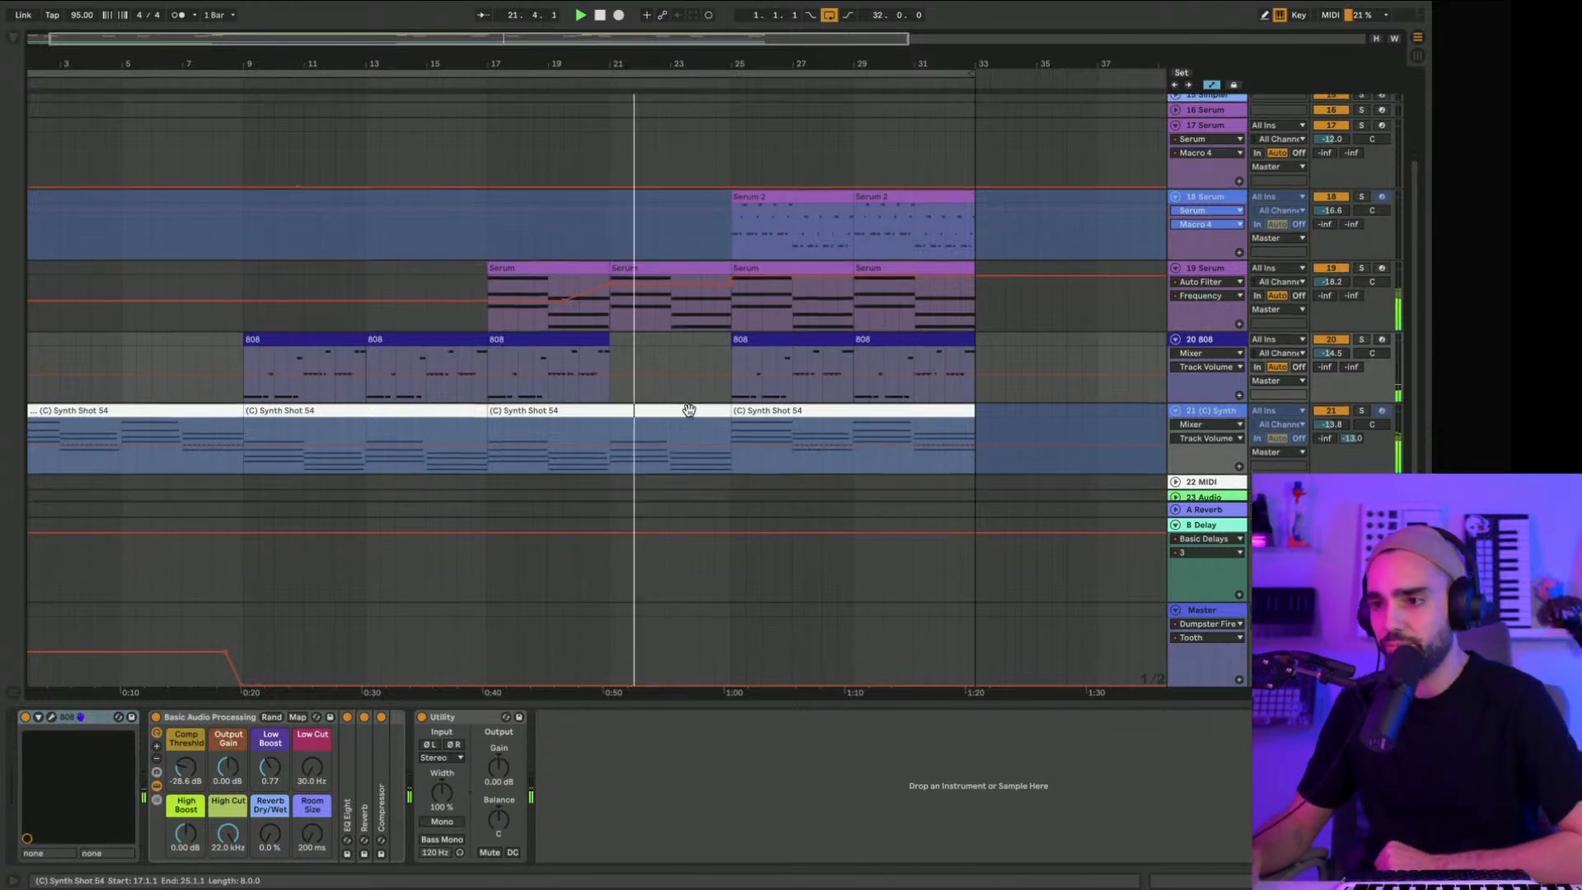
pyautogui.click(720, 287)
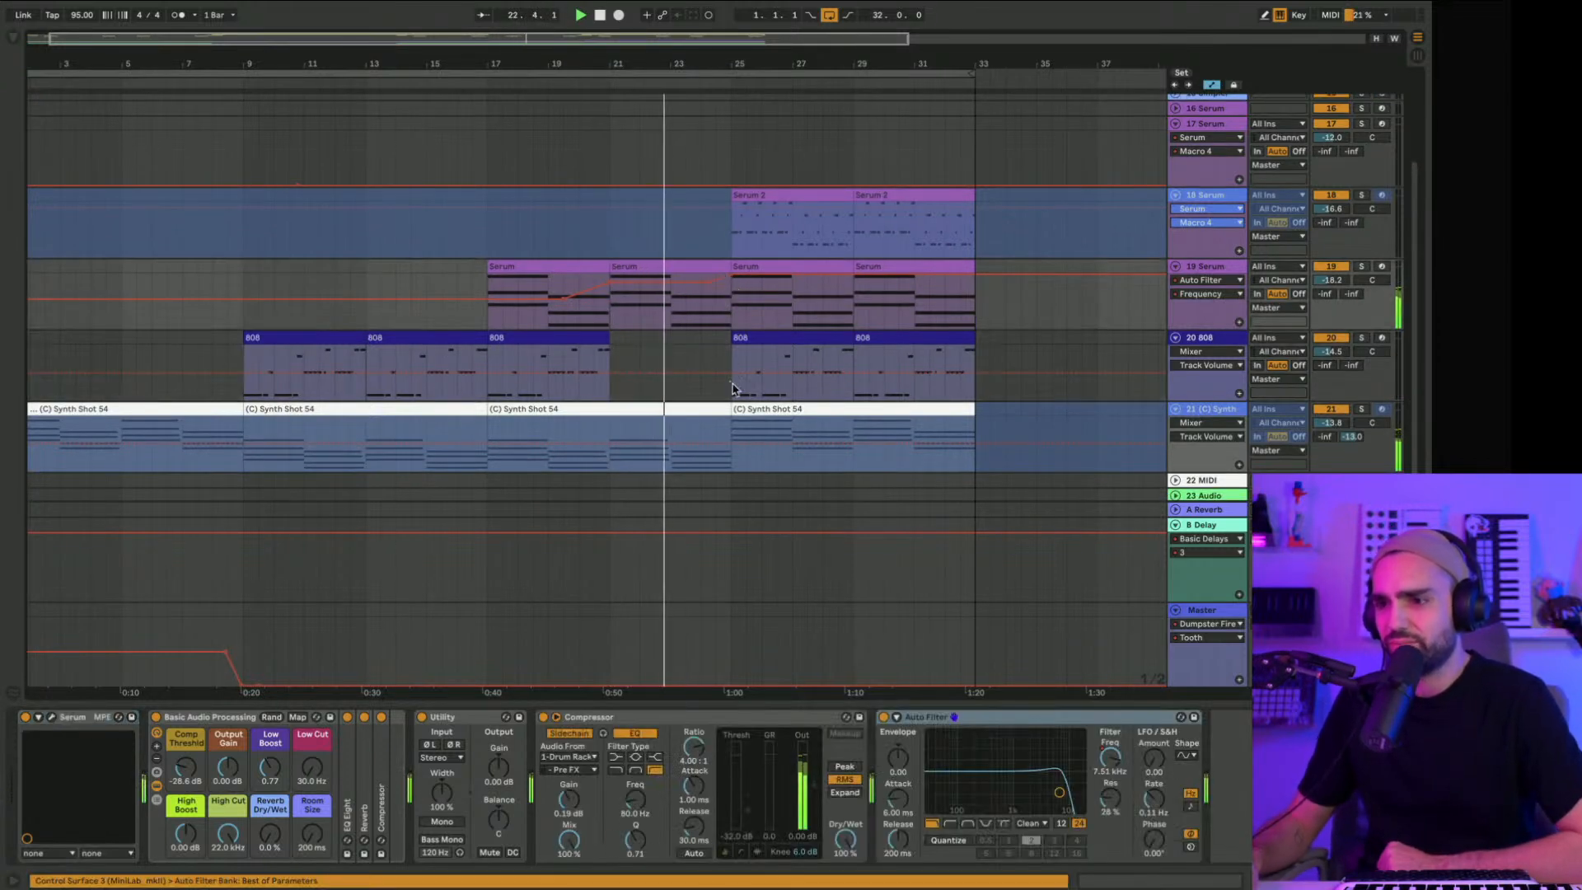
pyautogui.scroll(-3, 726, 407)
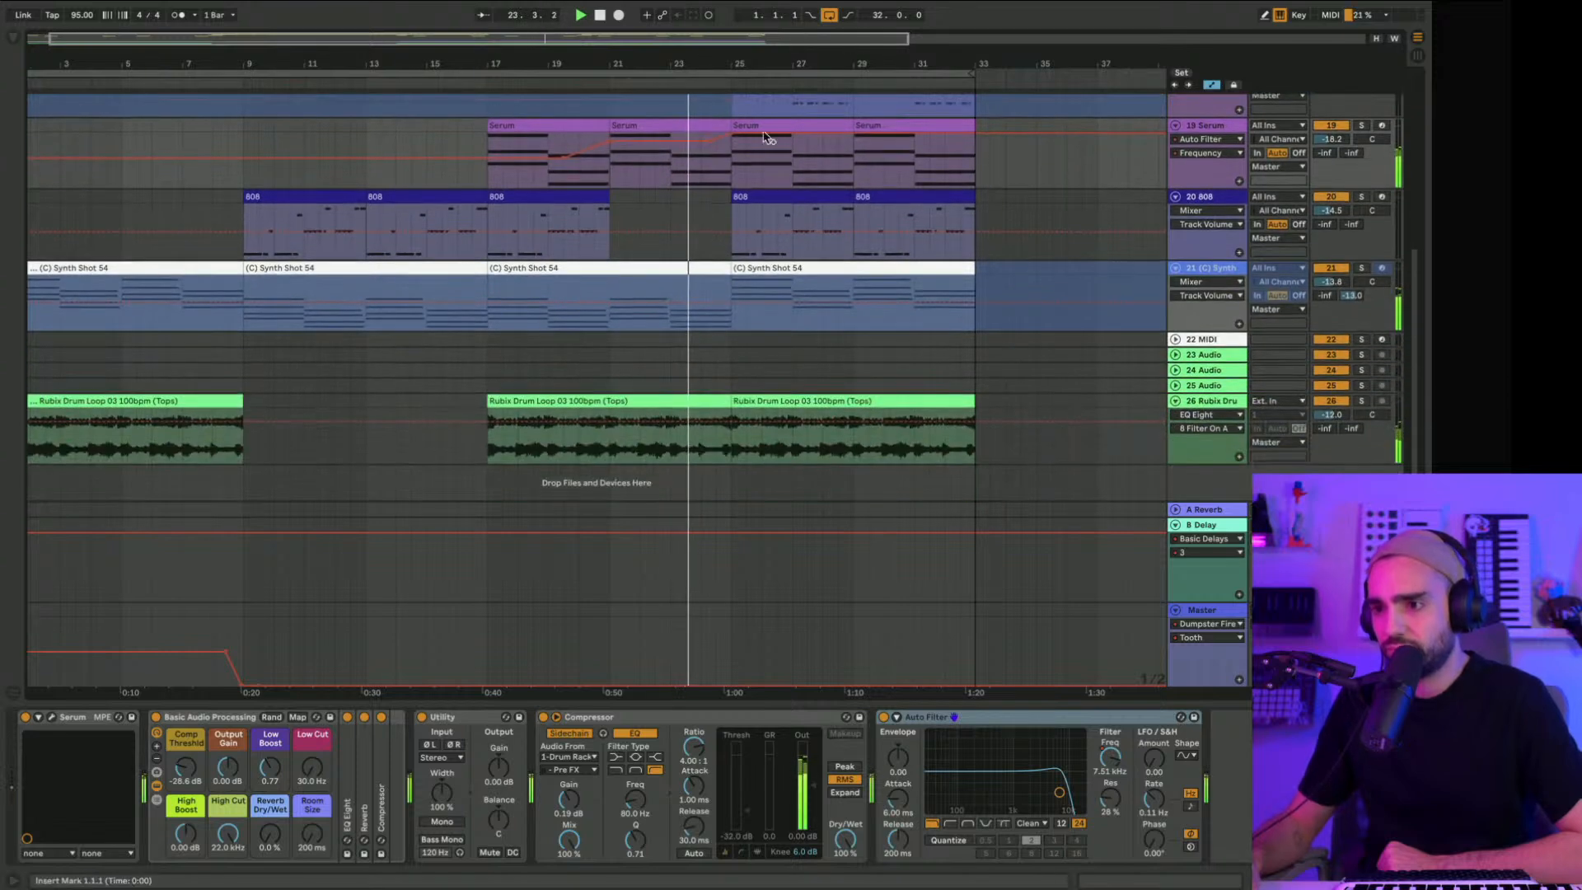
pyautogui.moveTo(750, 63); pyautogui.dragTo(511, 63)
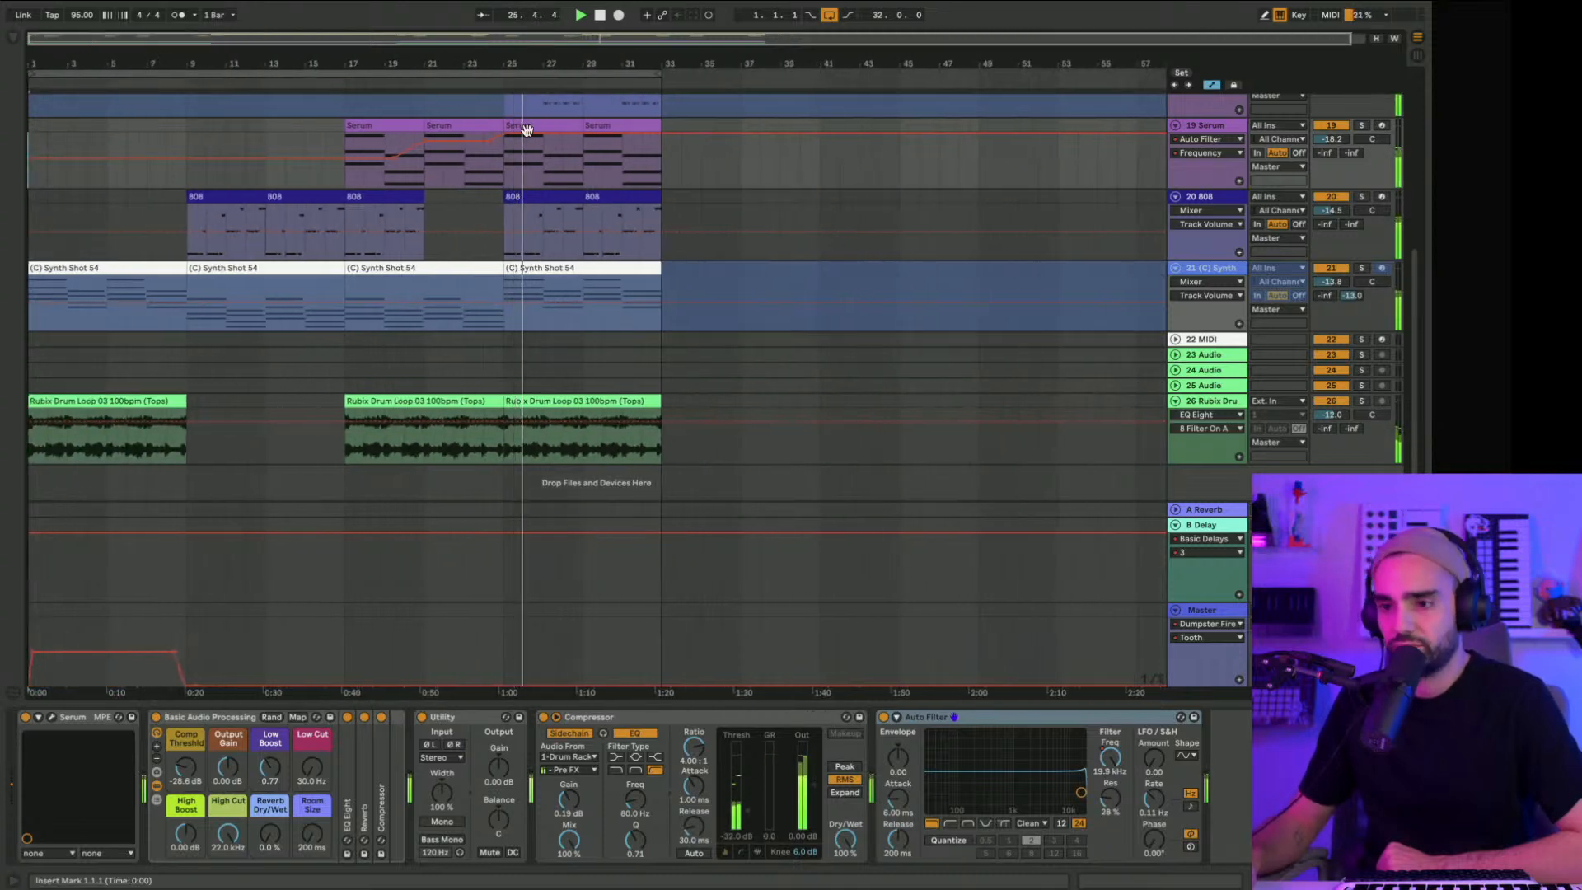
pyautogui.scroll(5, 498, 240)
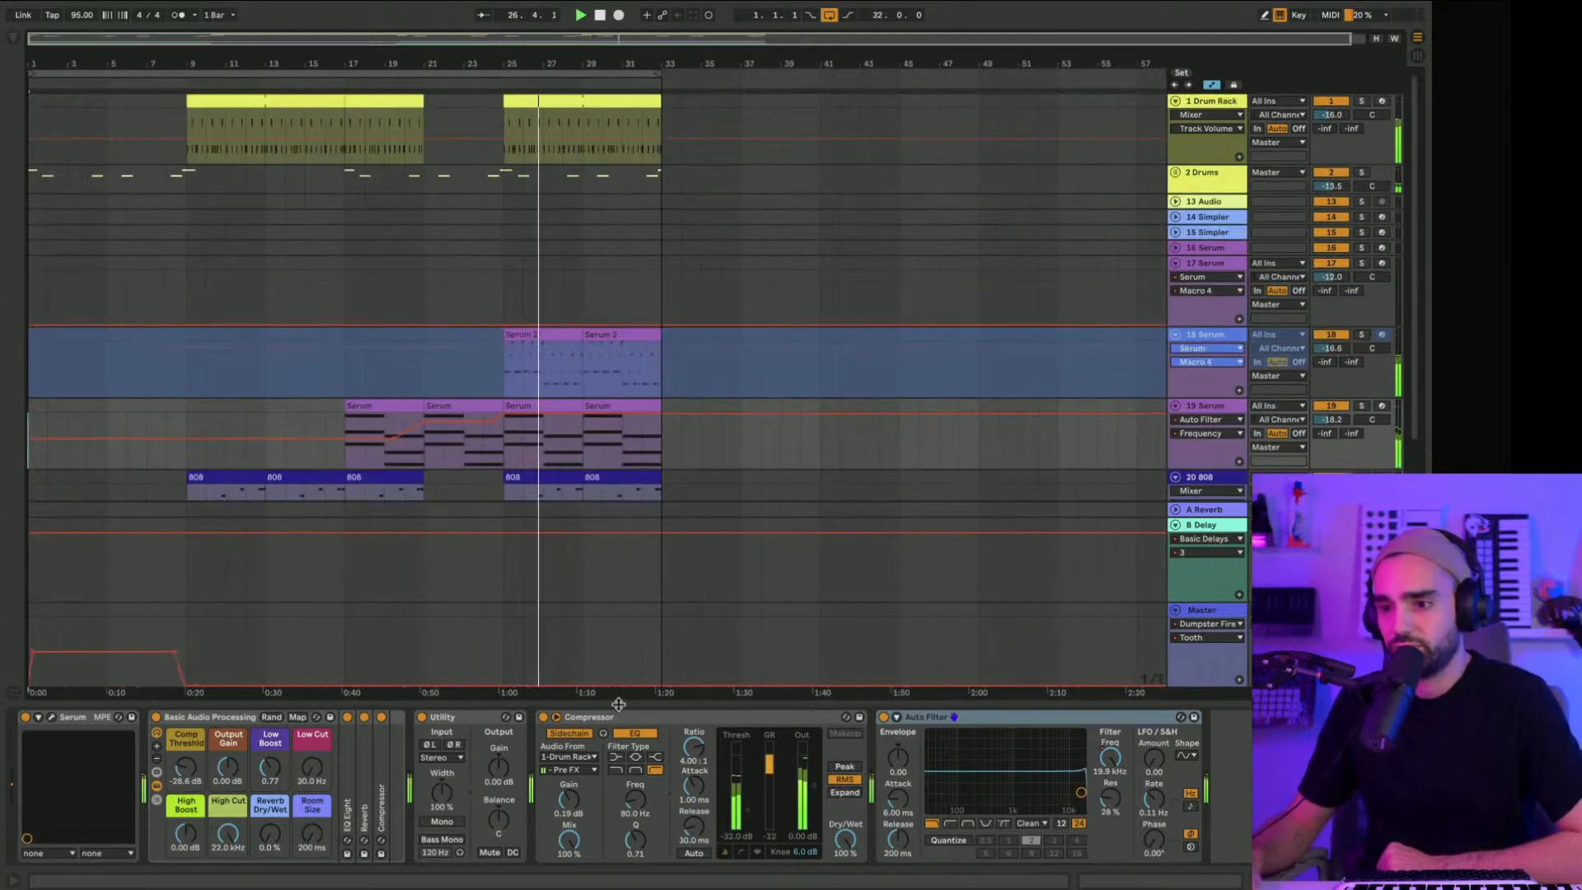
pyautogui.moveTo(618, 707); pyautogui.dragTo(629, 859)
pyautogui.scroll(-4, 509, 640)
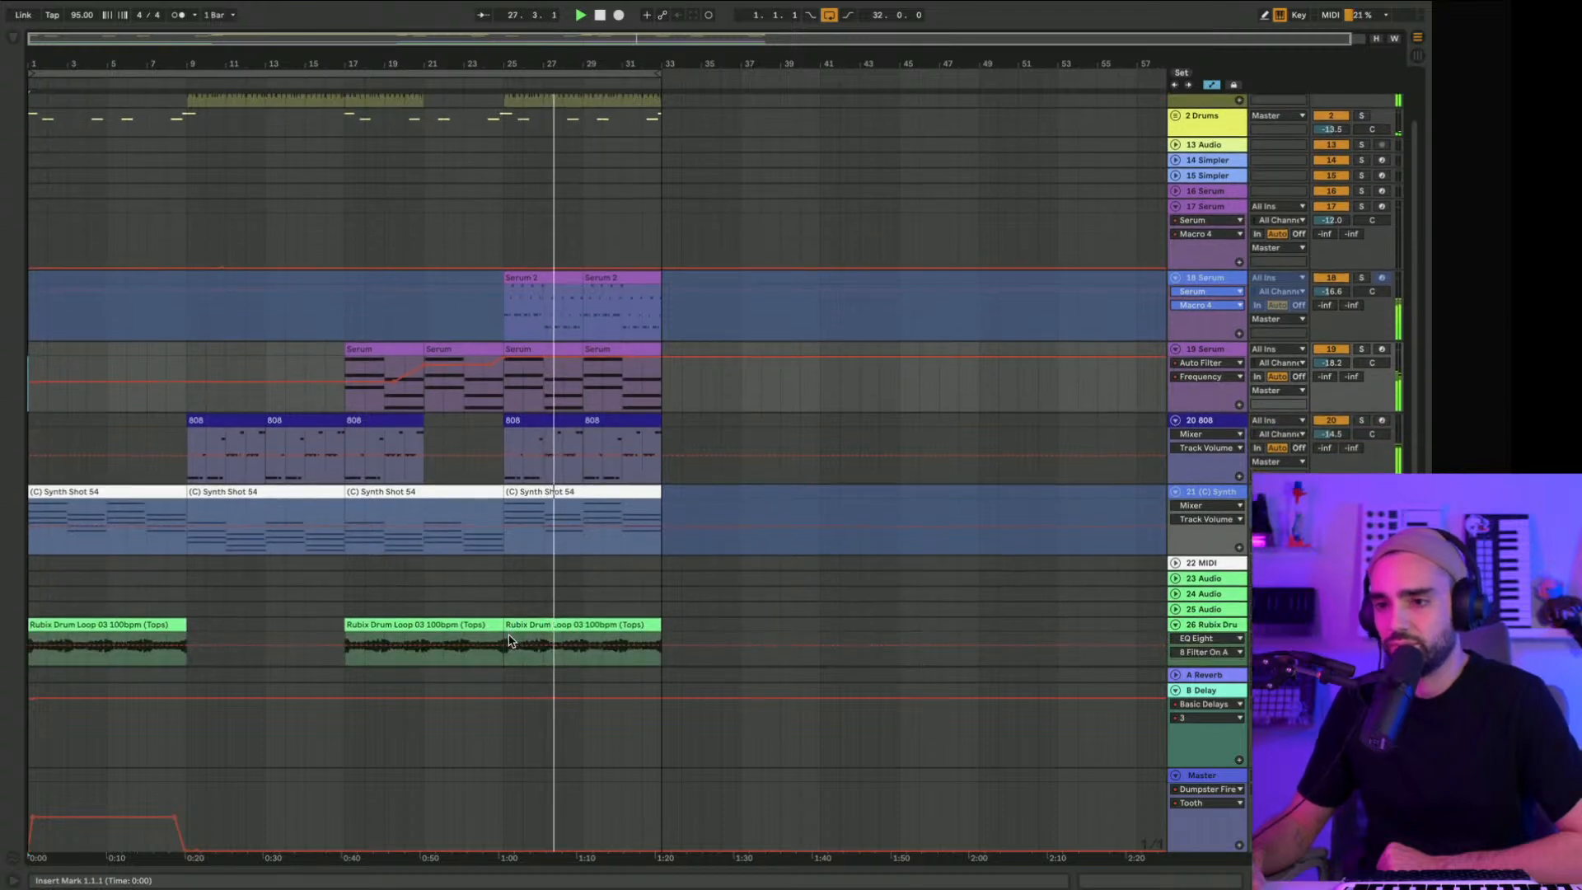
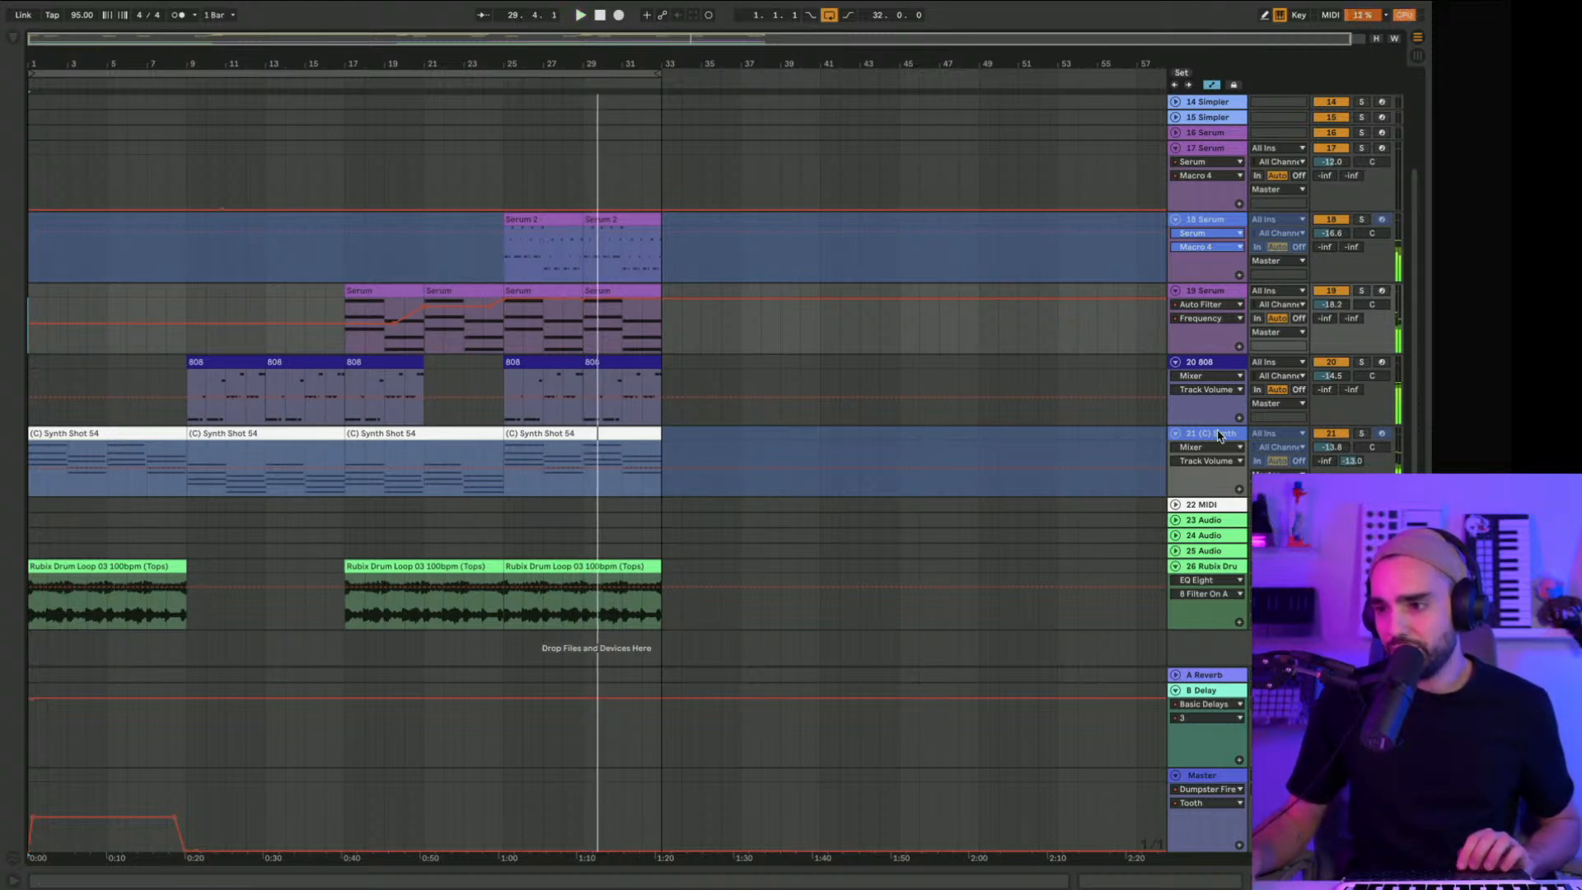
# Step: Duplicate track 21 (C) Synth Shot 54 with all its clips
pyautogui.hotkey('ctrl', 'd')
# Step: Try deleting the bar 25 clip from the duplicated Synth Shot track and undo the deletion
pyautogui.click(592, 503)
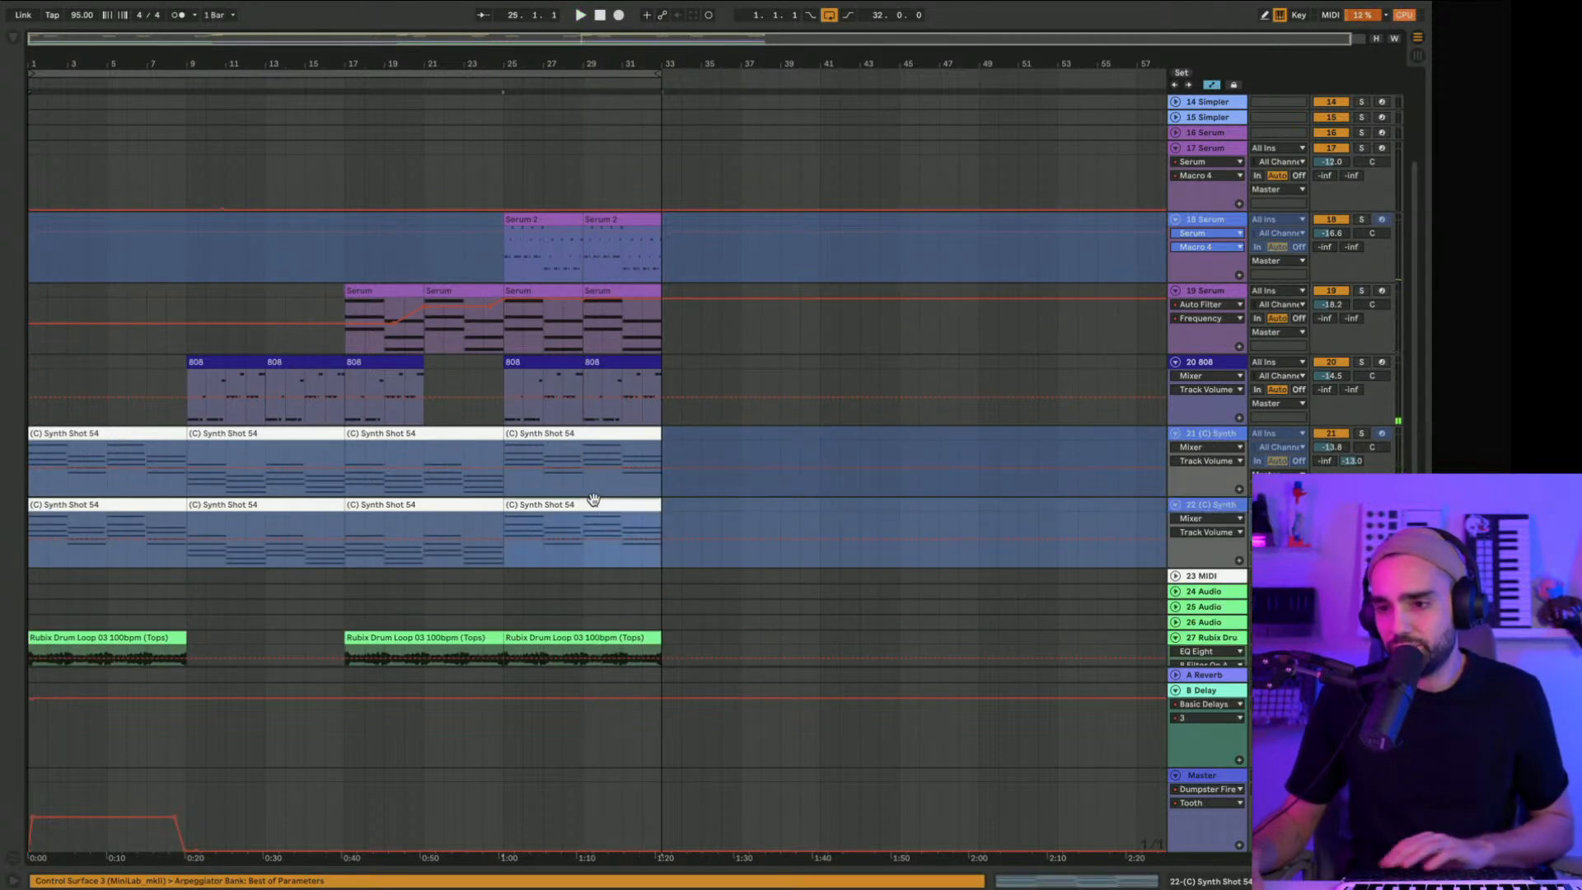
pyautogui.press('Delete')
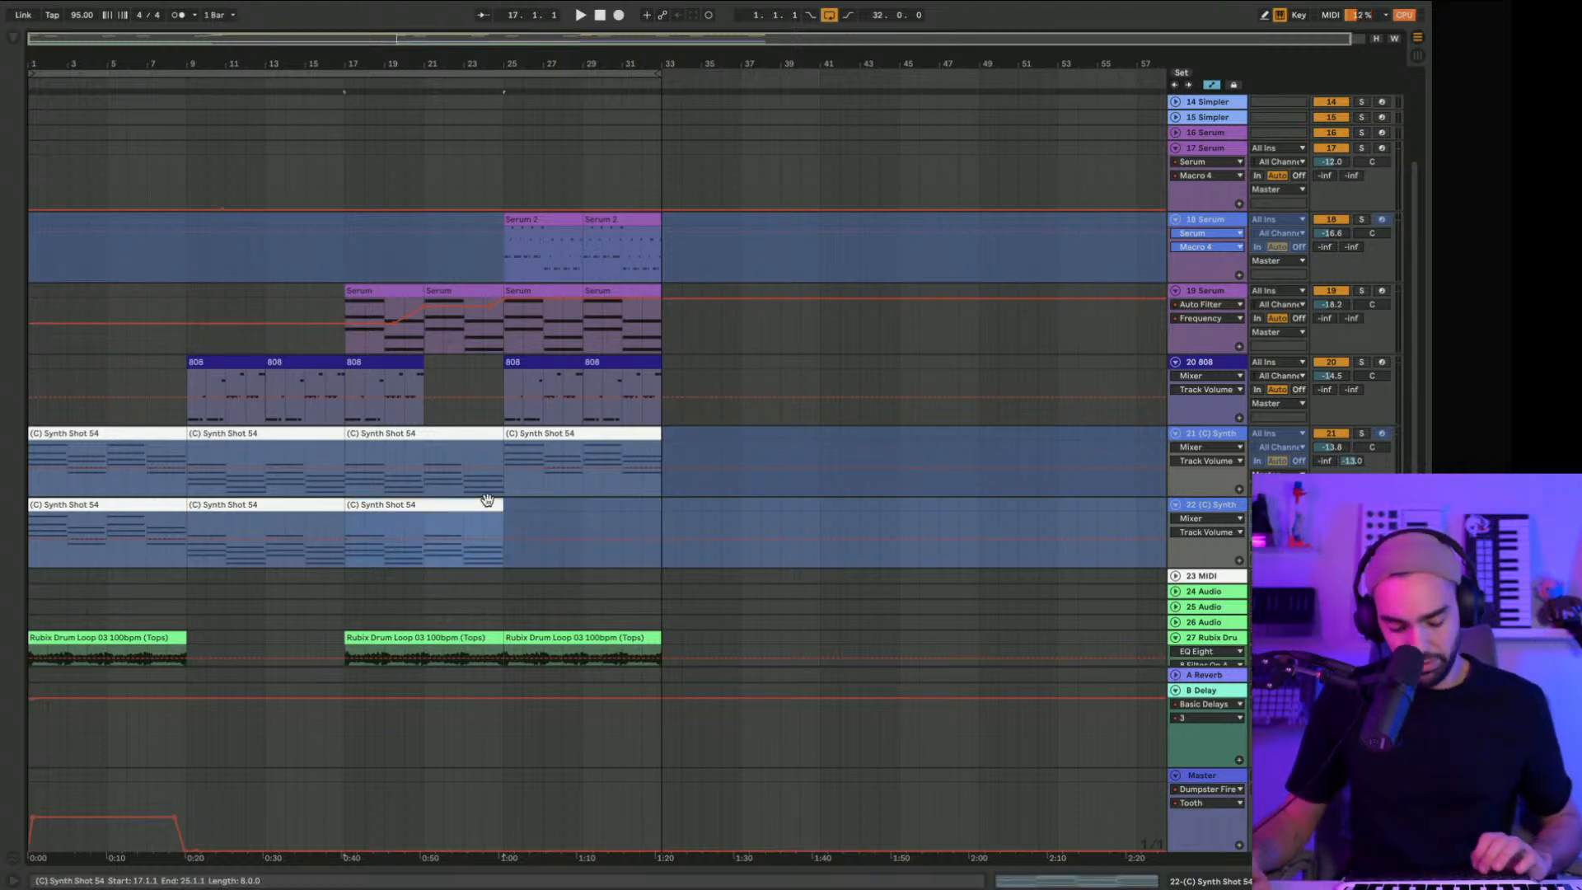
pyautogui.hotkey('ctrl', 'z')
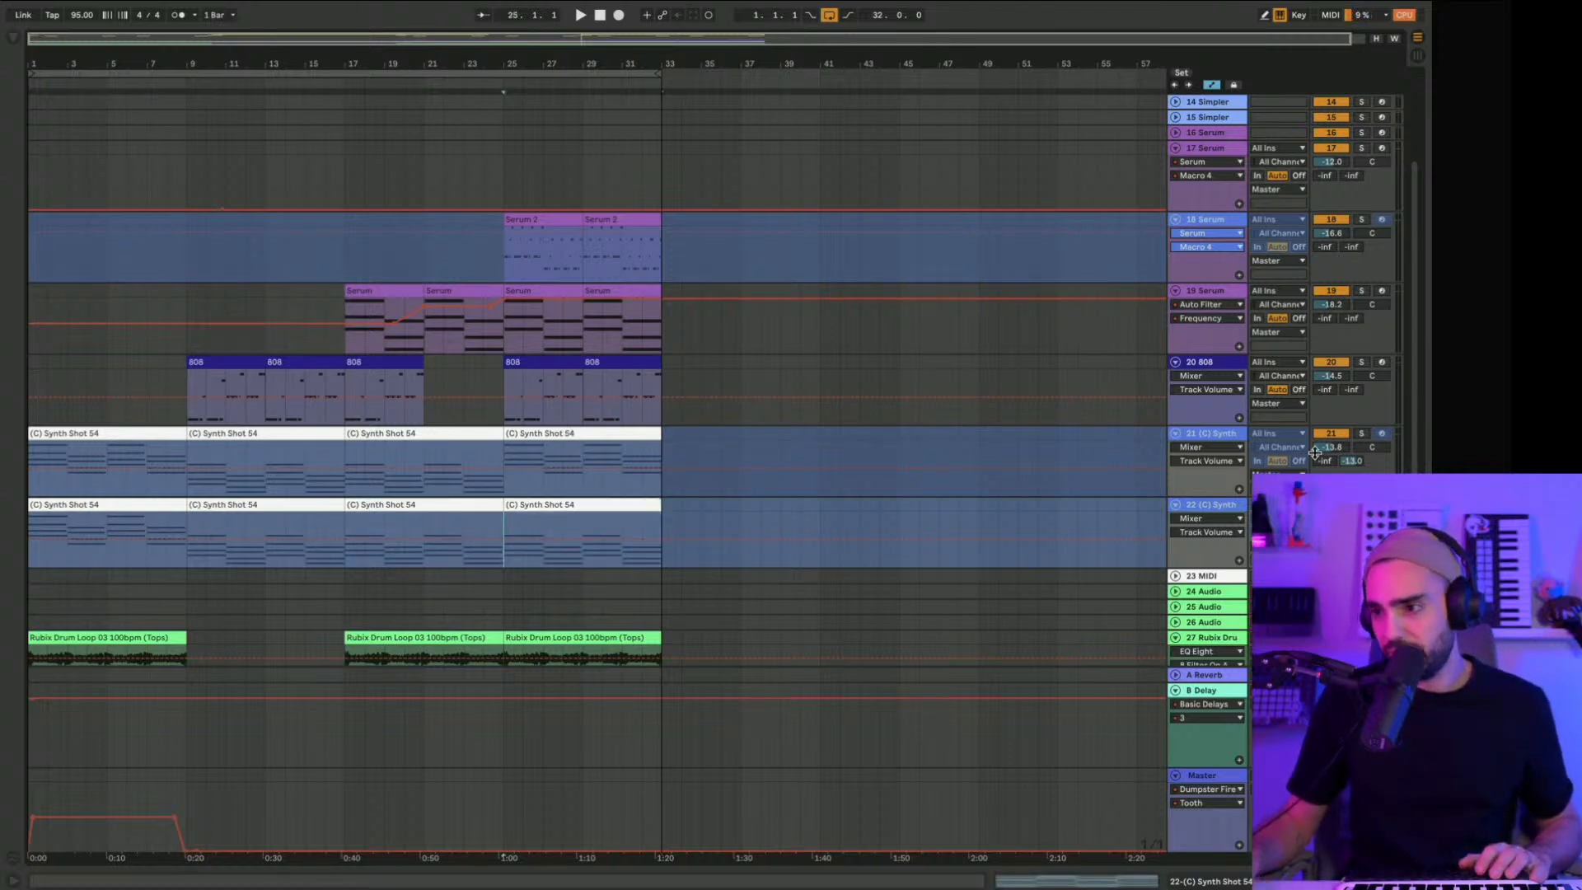
# Step: Play from bar 25 and lower the volume of track 21 (C) Synth Shot 54 to -16.2 dB
pyautogui.doubleClick(1223, 441)
pyautogui.press('space')
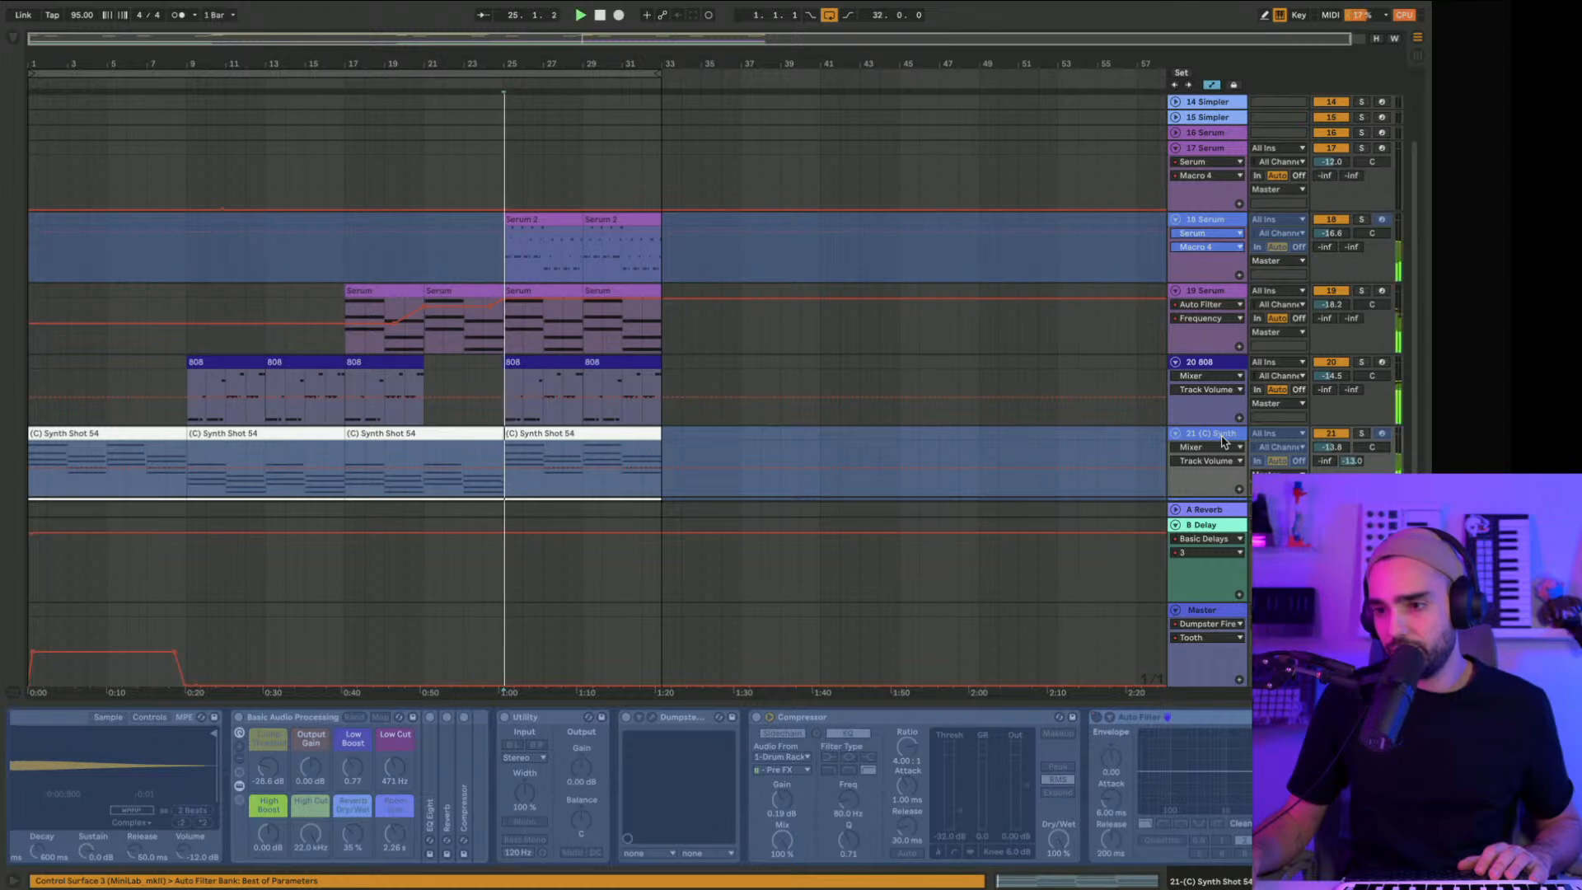
pyautogui.scroll(-3, 1019, 444)
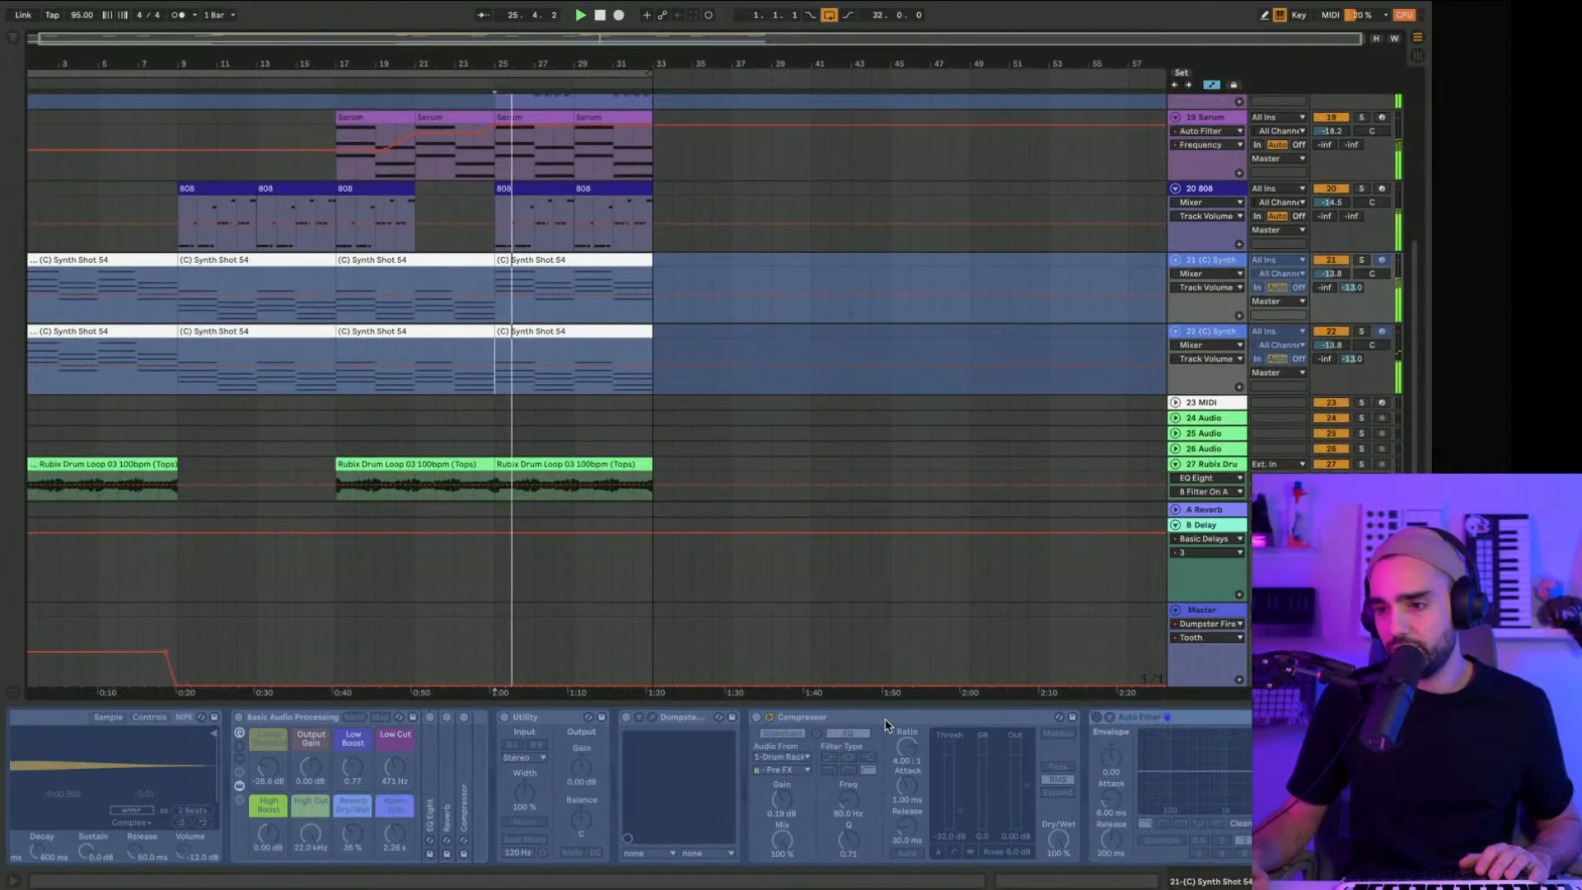
pyautogui.moveTo(883, 703); pyautogui.dragTo(879, 816)
pyautogui.moveTo(1331, 375); pyautogui.dragTo(1332, 394)
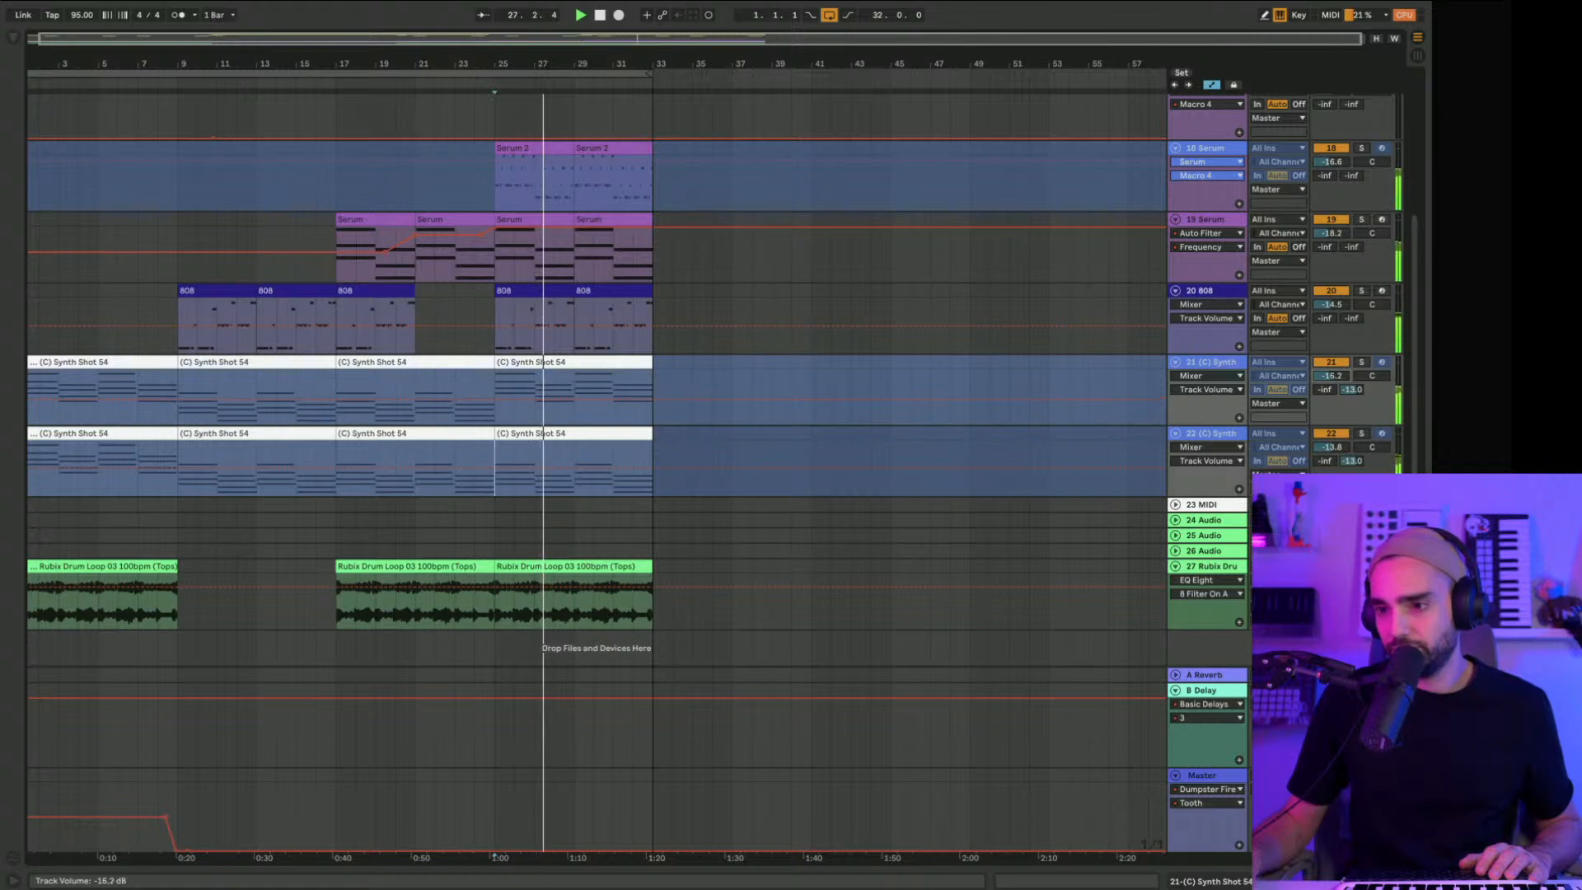
# Step: Delete the Synth Shot 54 clips before bar 25 on track 21, keeping only the final section's clip
pyautogui.press('Delete')
pyautogui.click(238, 361)
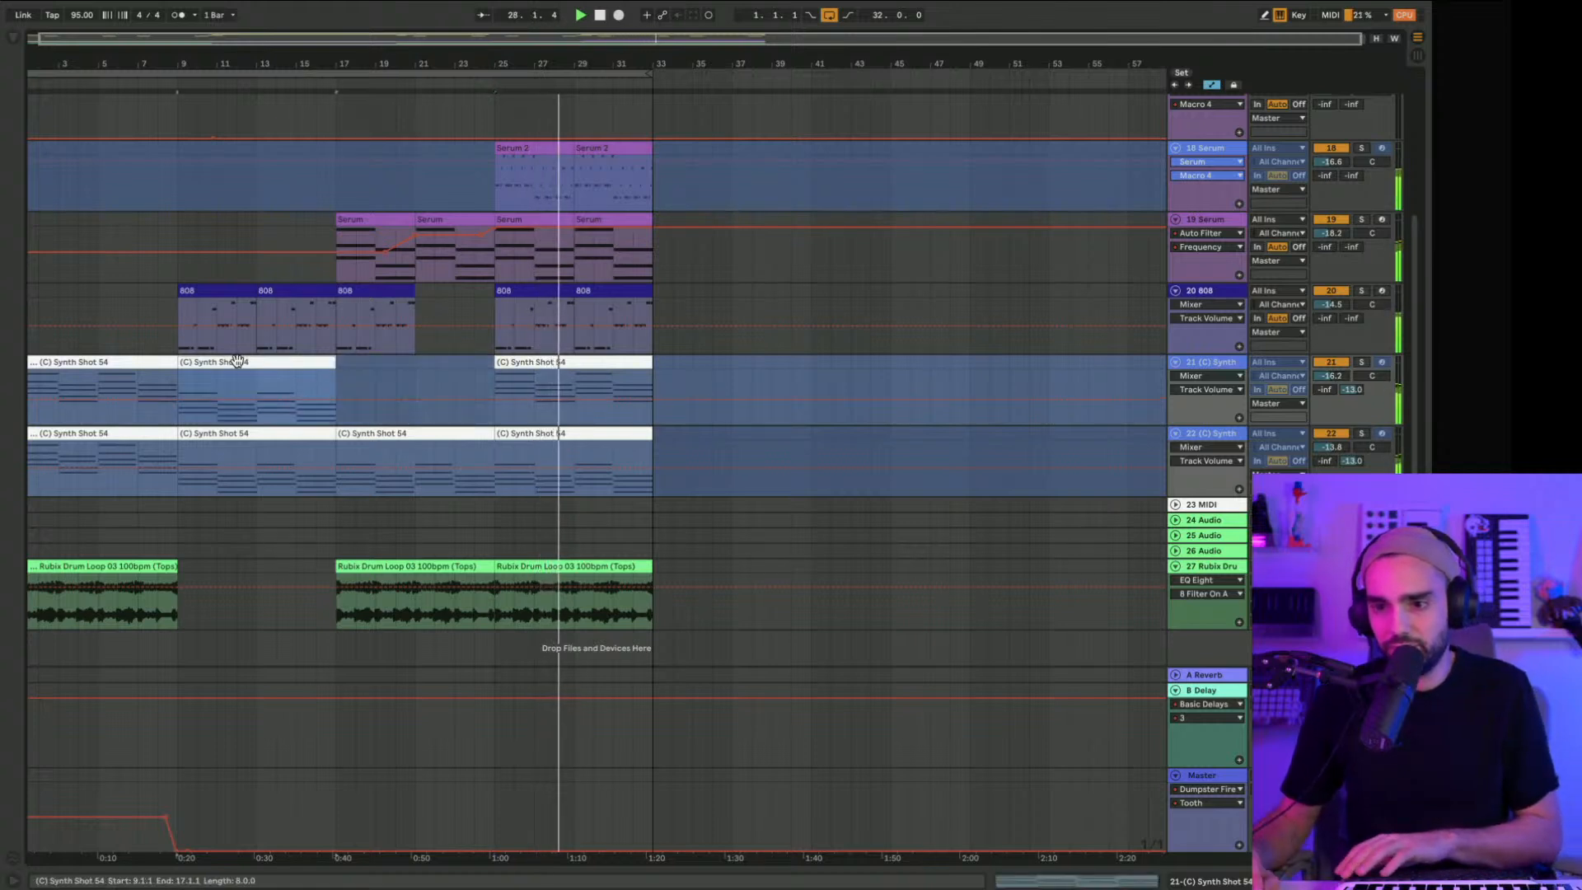
pyautogui.press('Delete')
pyautogui.click(128, 357)
pyautogui.press('Delete')
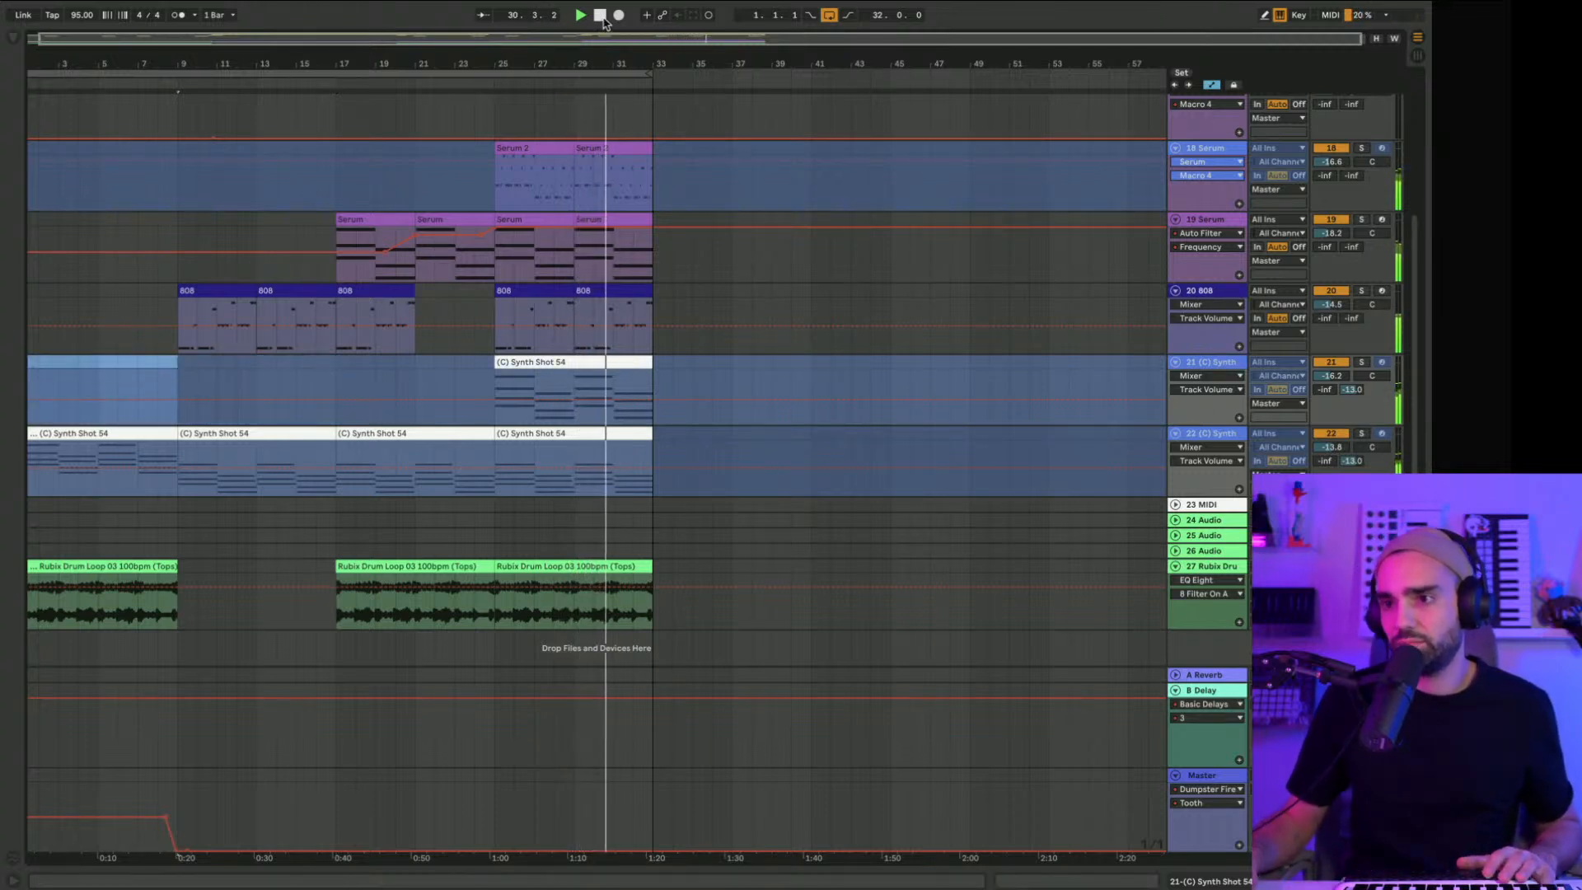
# Step: Review the layered final section, stop playback and open the 808 plugin on track 20
pyautogui.click(1208, 364)
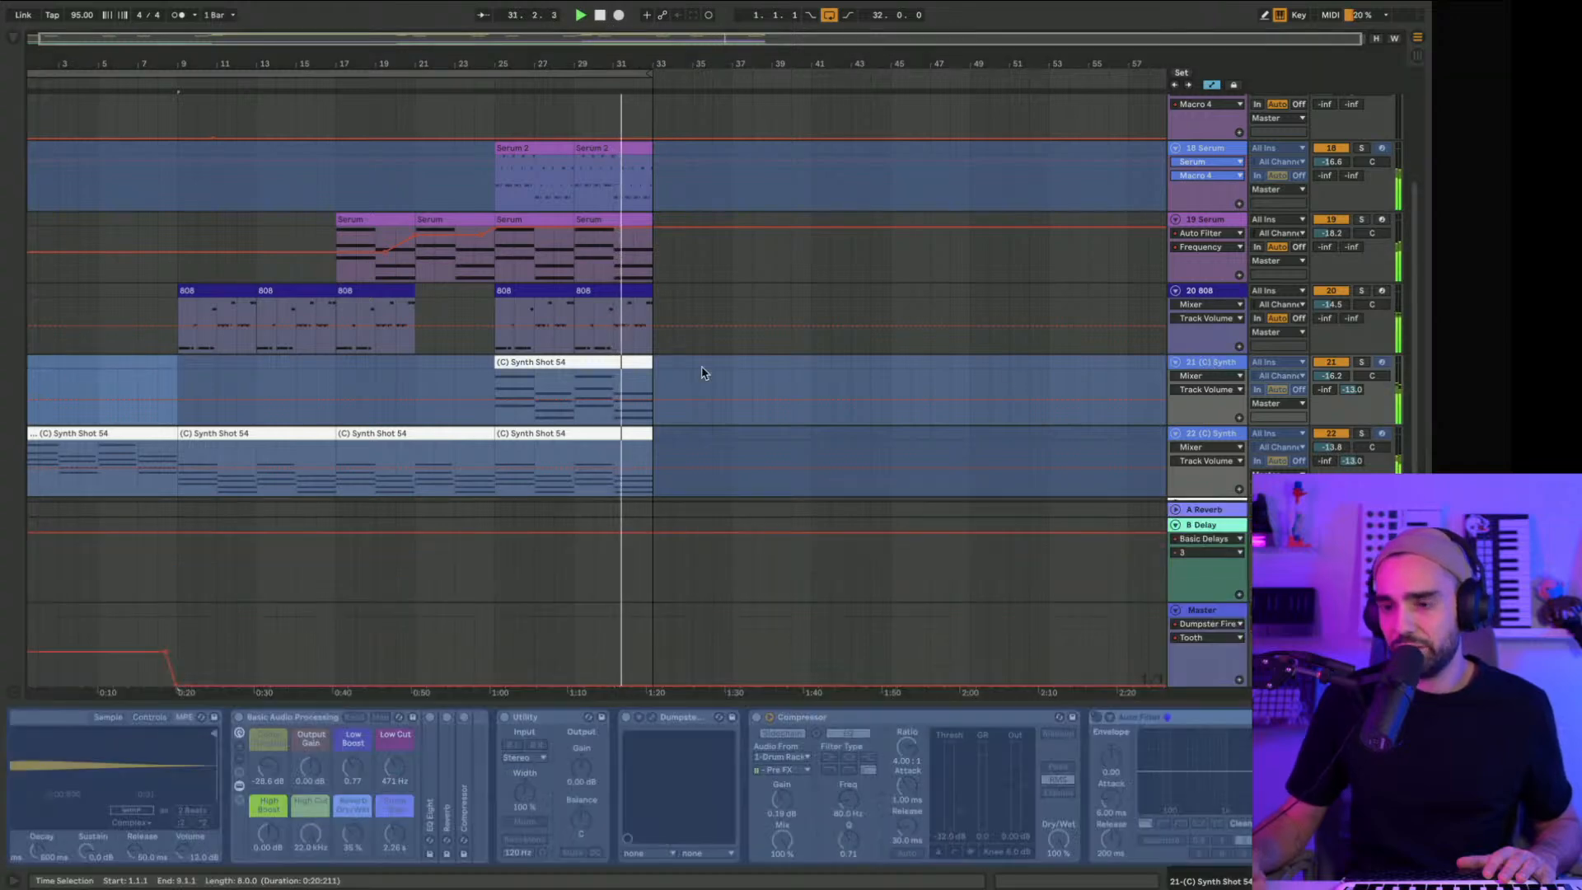
pyautogui.scroll(5, 701, 371)
pyautogui.scroll(-6, 701, 371)
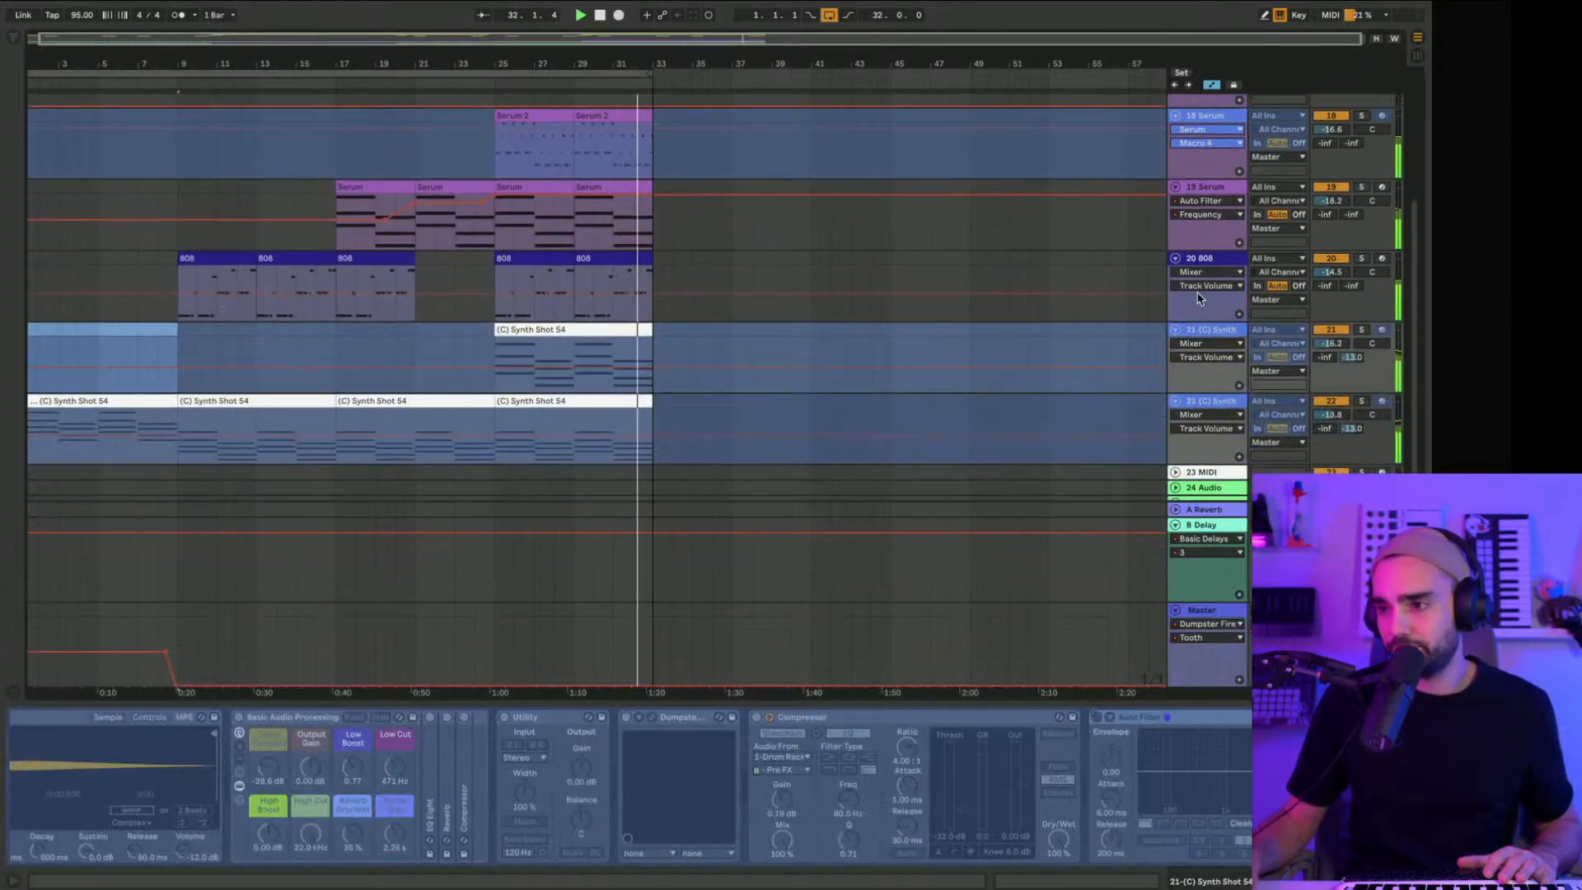
pyautogui.press('space')
pyautogui.click(1200, 259)
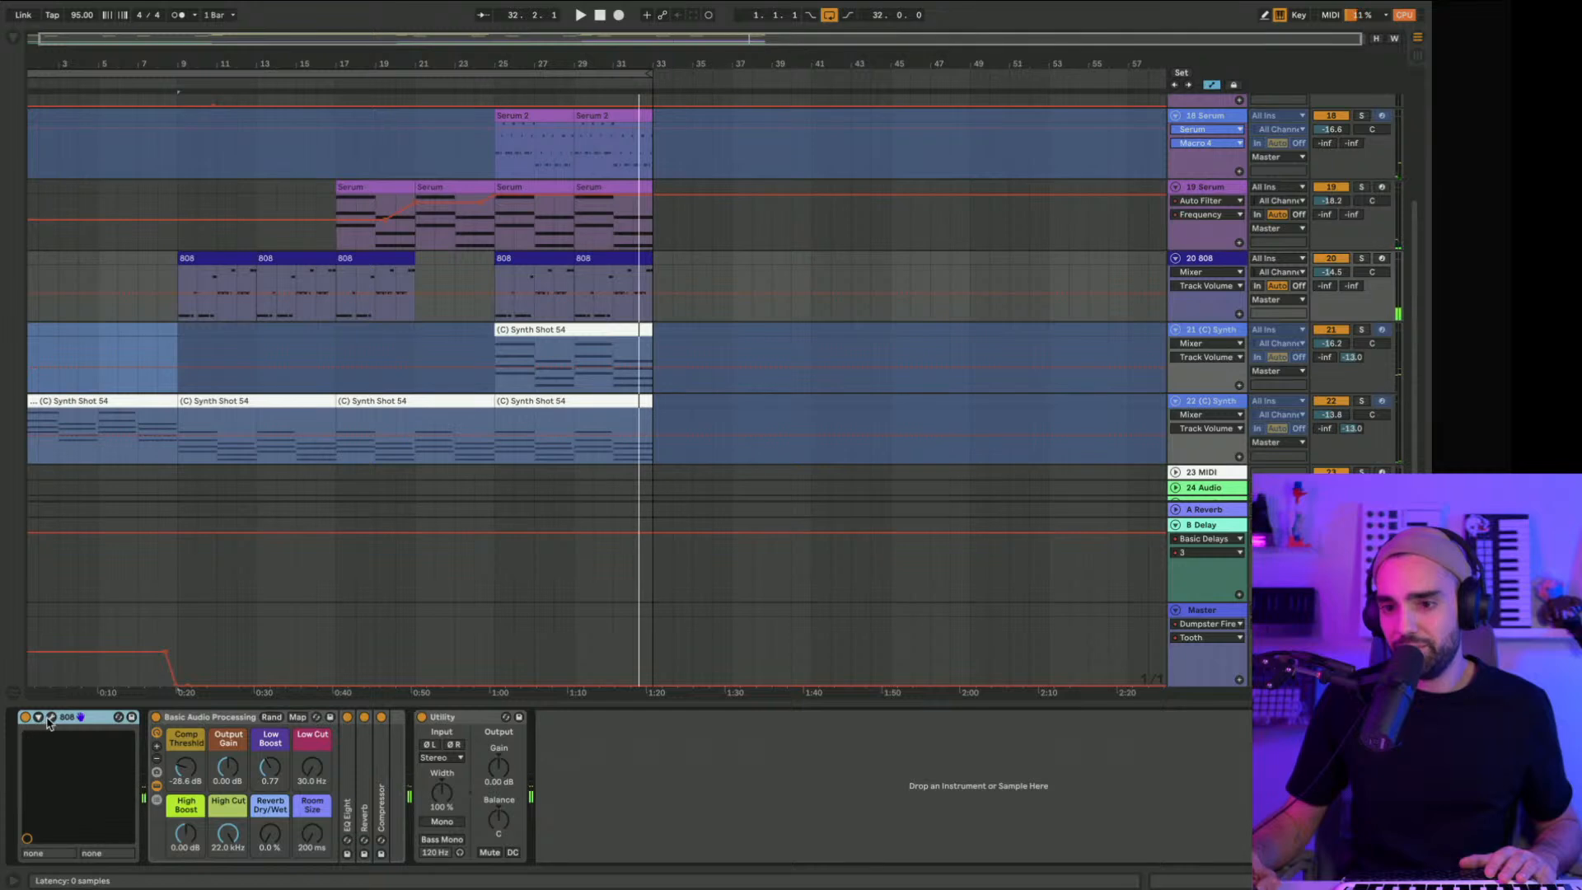
pyautogui.click(50, 718)
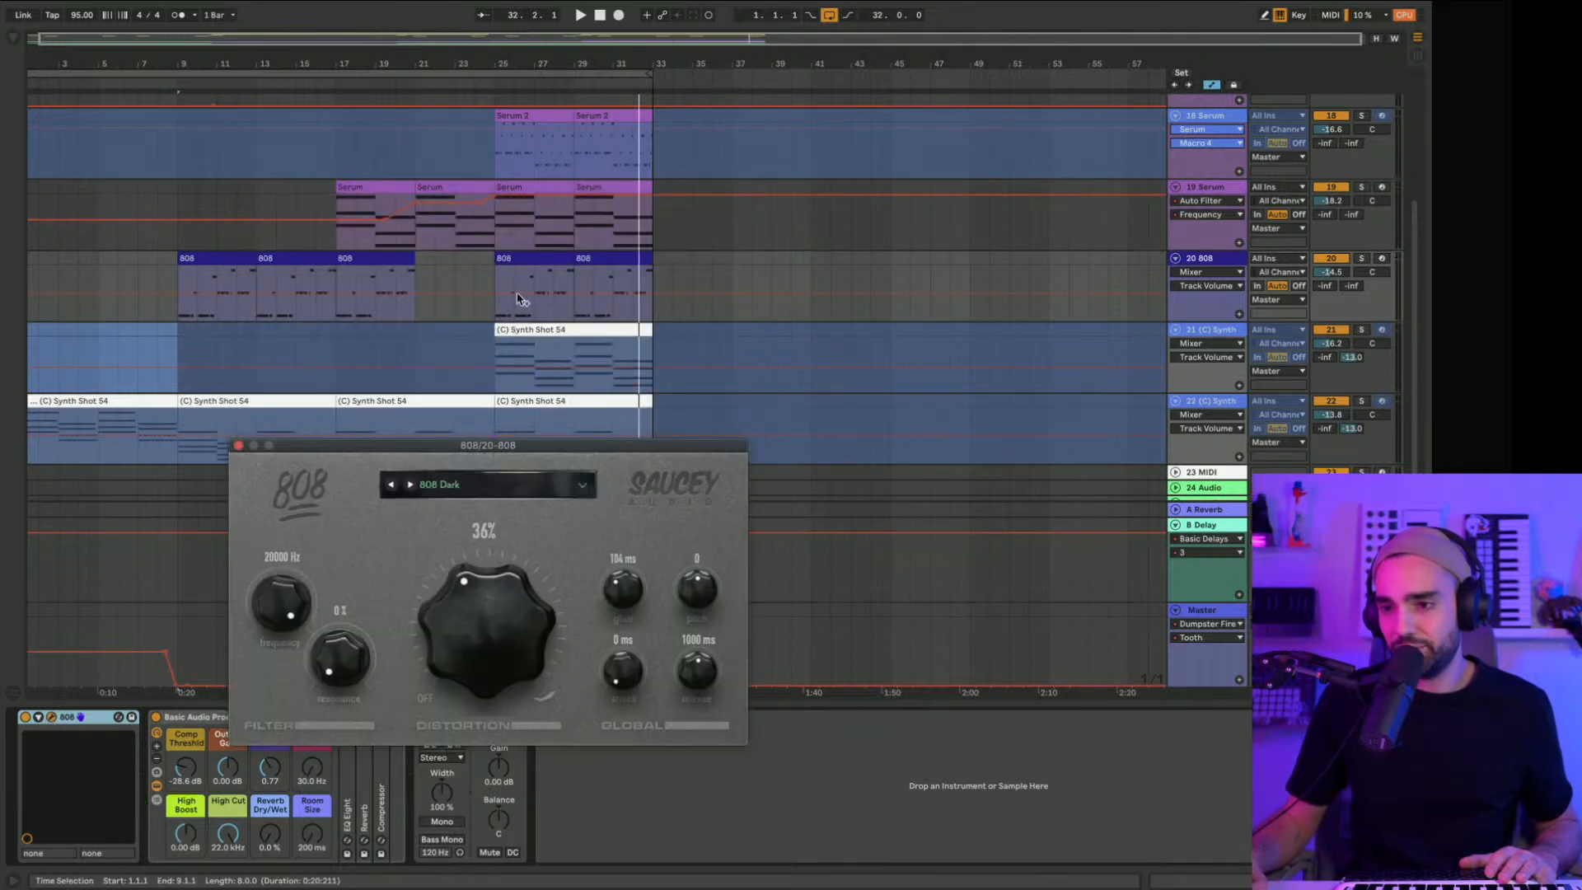
# Step: Try raising the 20 808 track volume automation to -6.5 dB over bars 25 to 33 during playback from bar 25
pyautogui.click(599, 262)
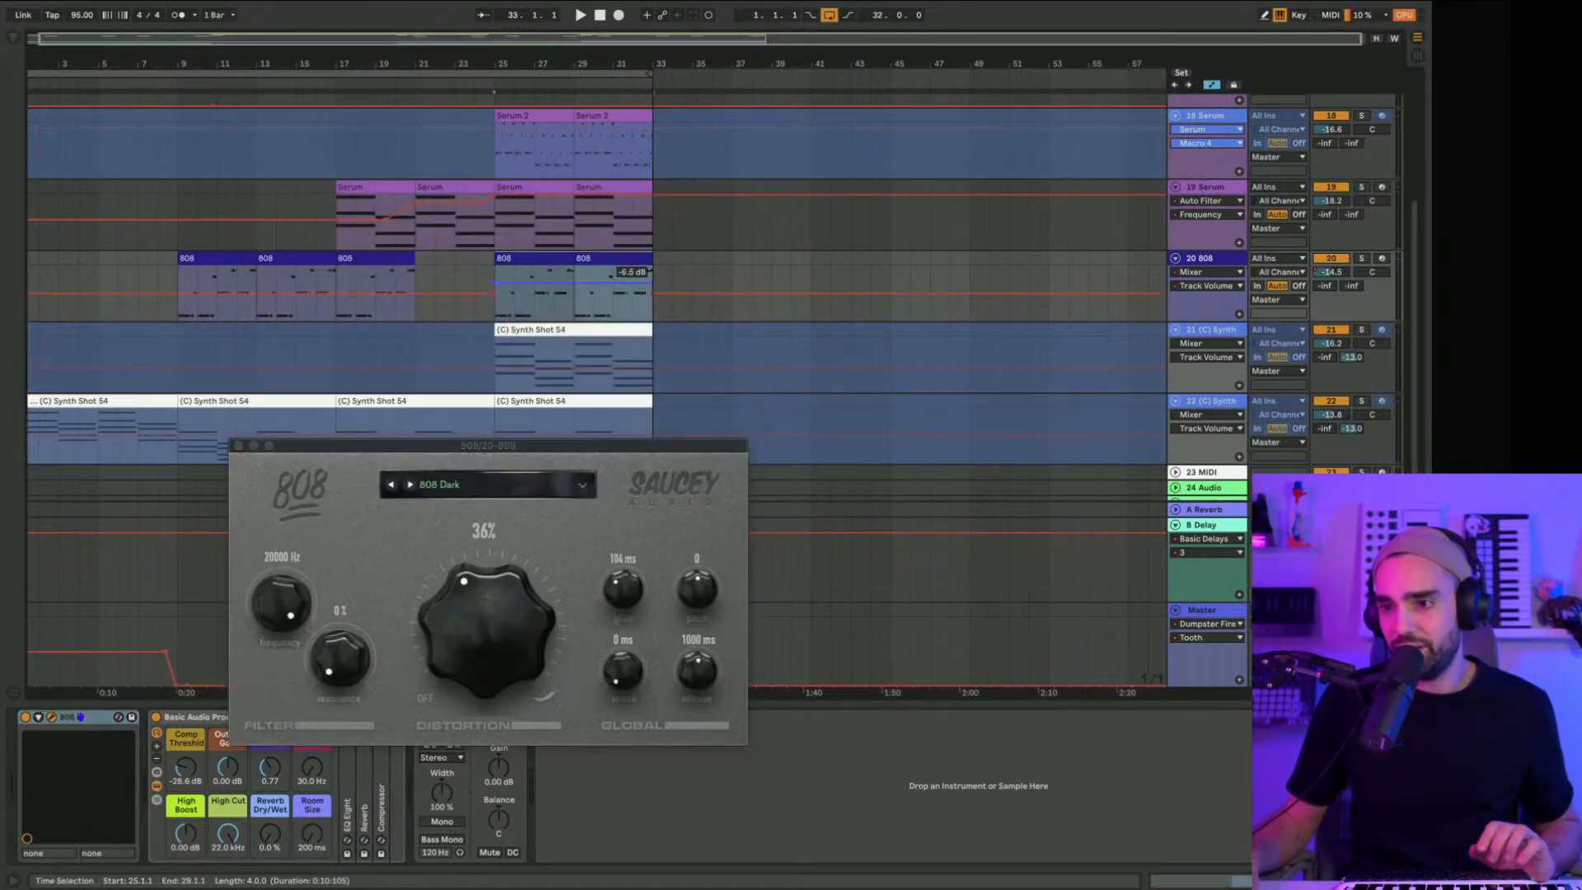
pyautogui.press('space')
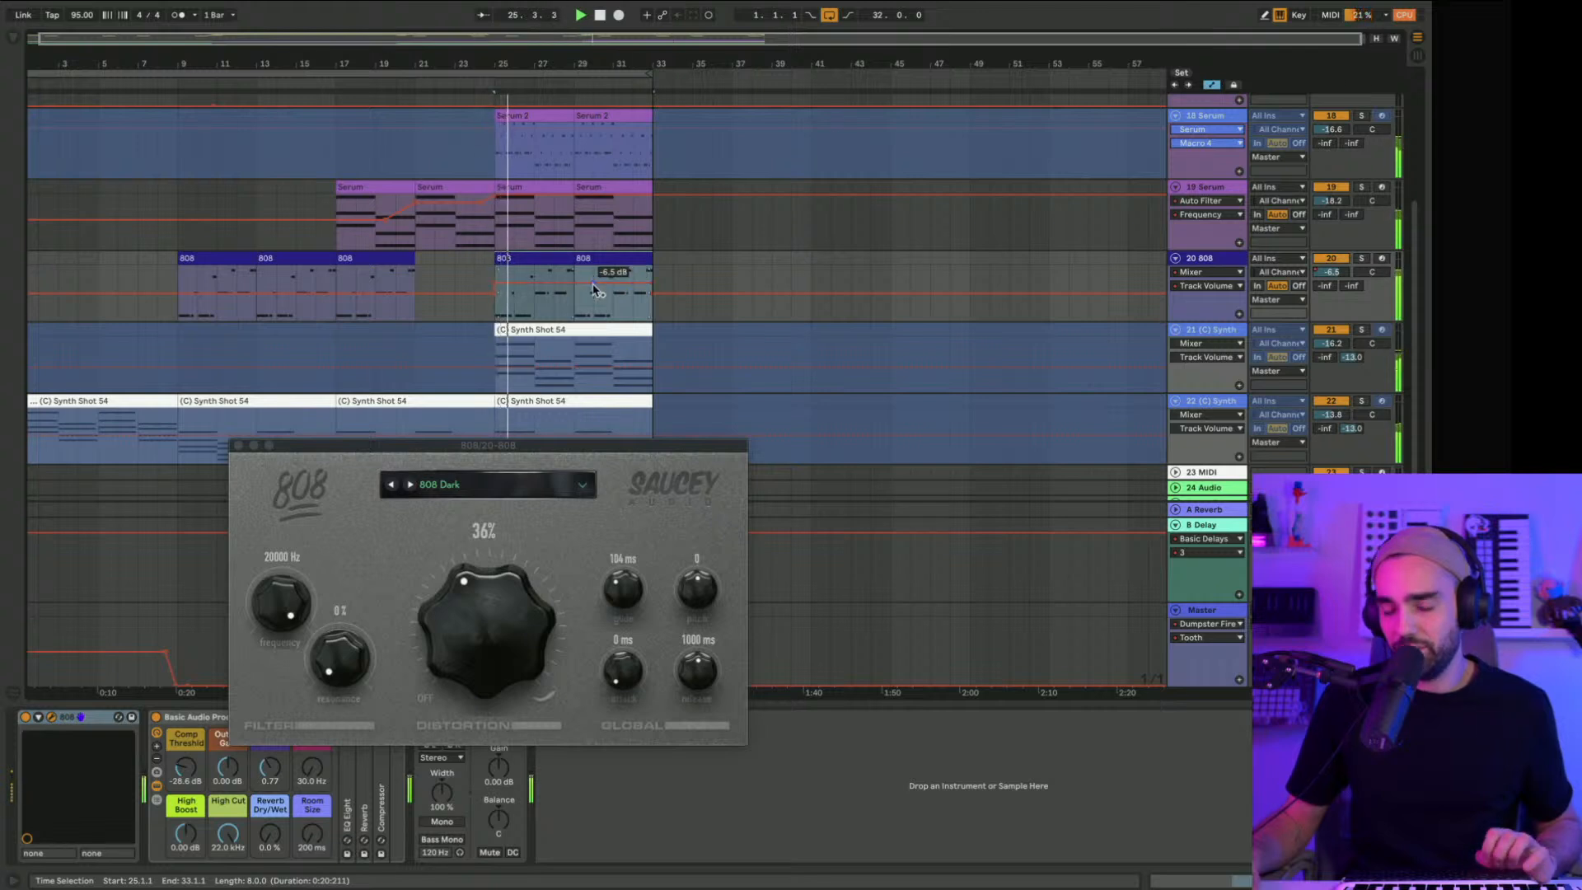
pyautogui.click(493, 629)
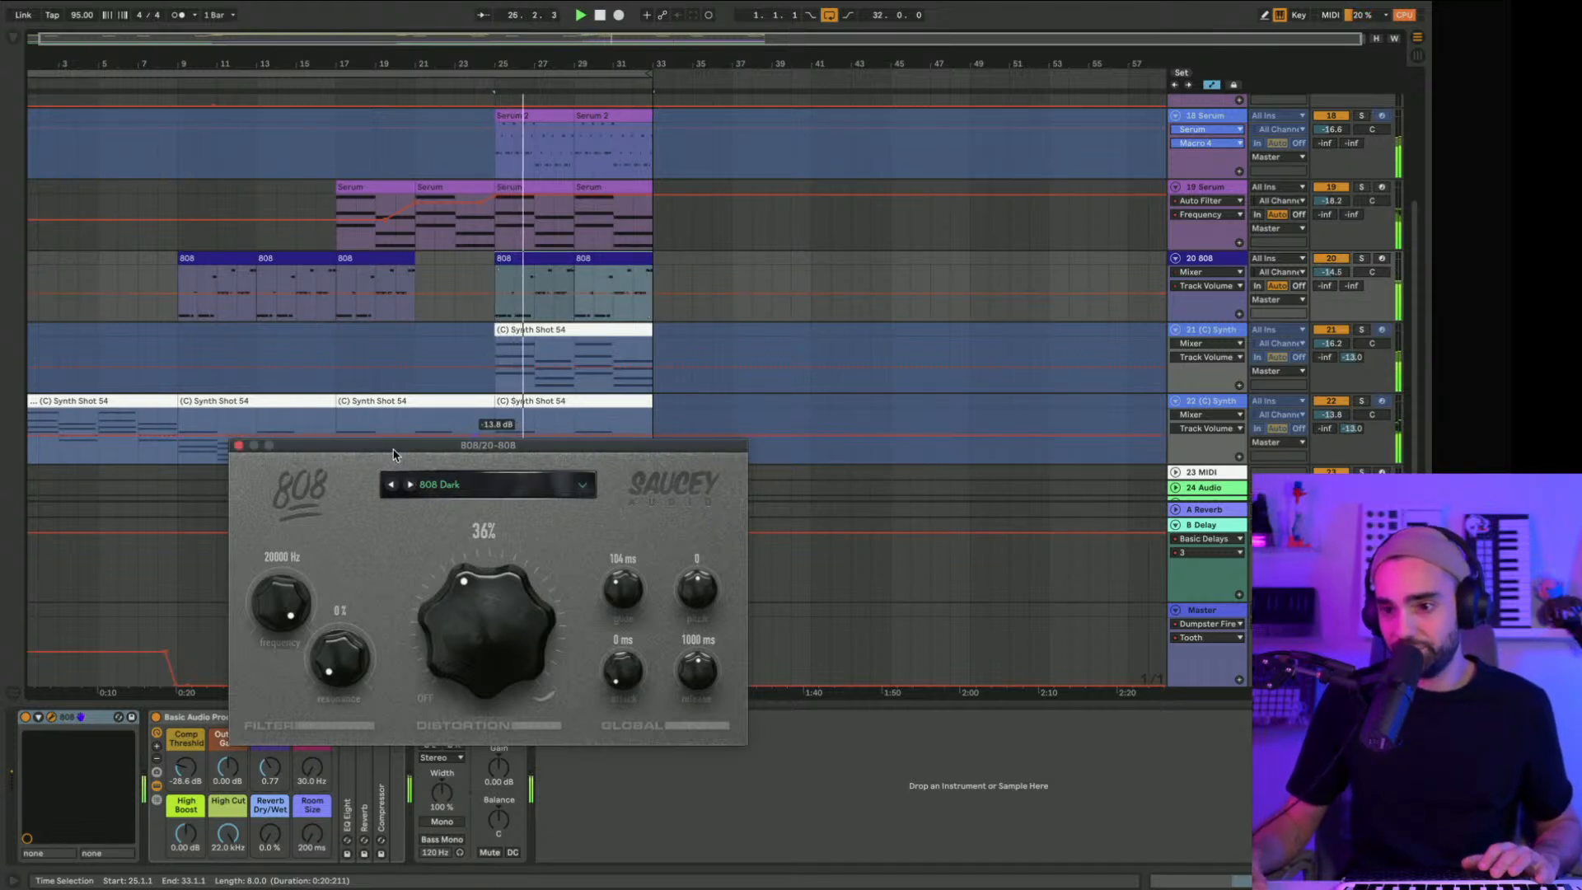
# Step: Set the 808 plugin's distortion on track 20 to 31% and check the knob's MIDI CC assignment options
pyautogui.moveTo(495, 445); pyautogui.dragTo(784, 423)
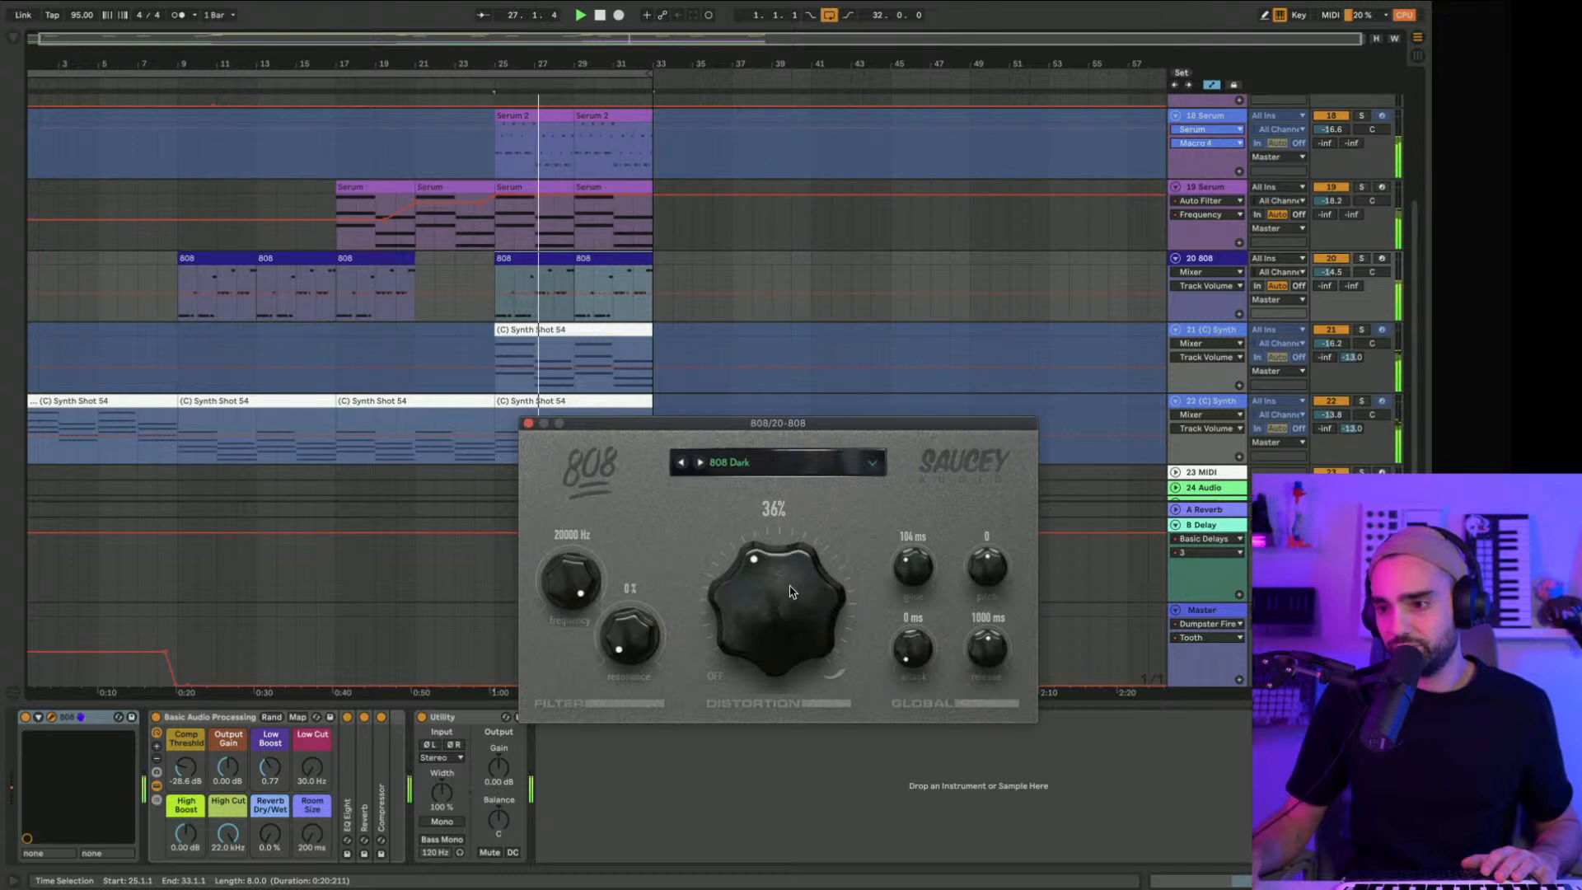
pyautogui.click(43, 862)
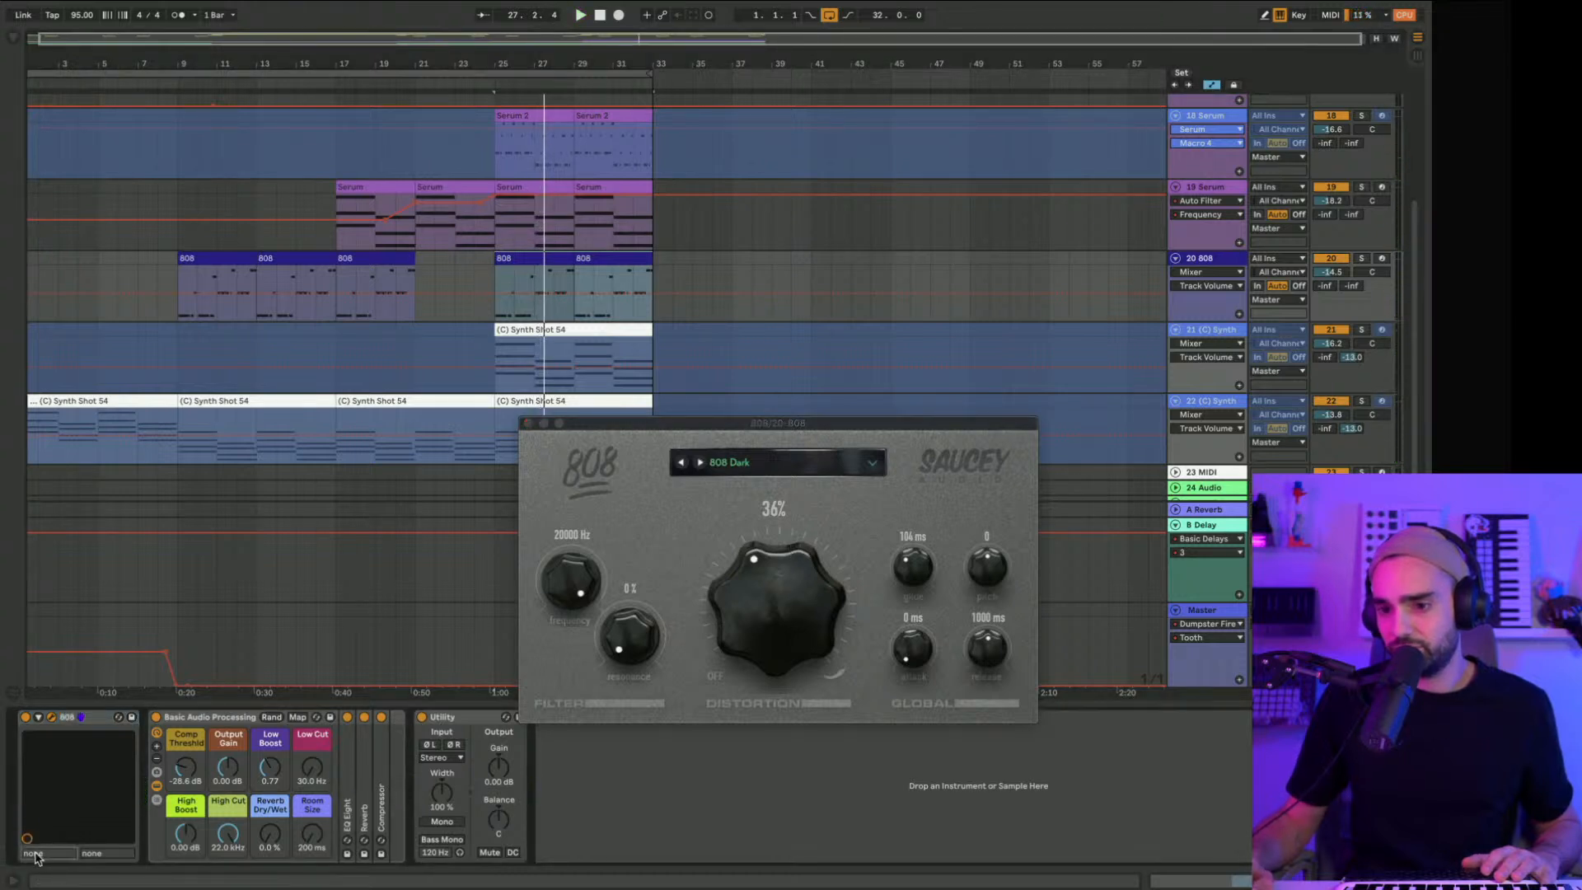
pyautogui.moveTo(781, 608); pyautogui.dragTo(765, 604)
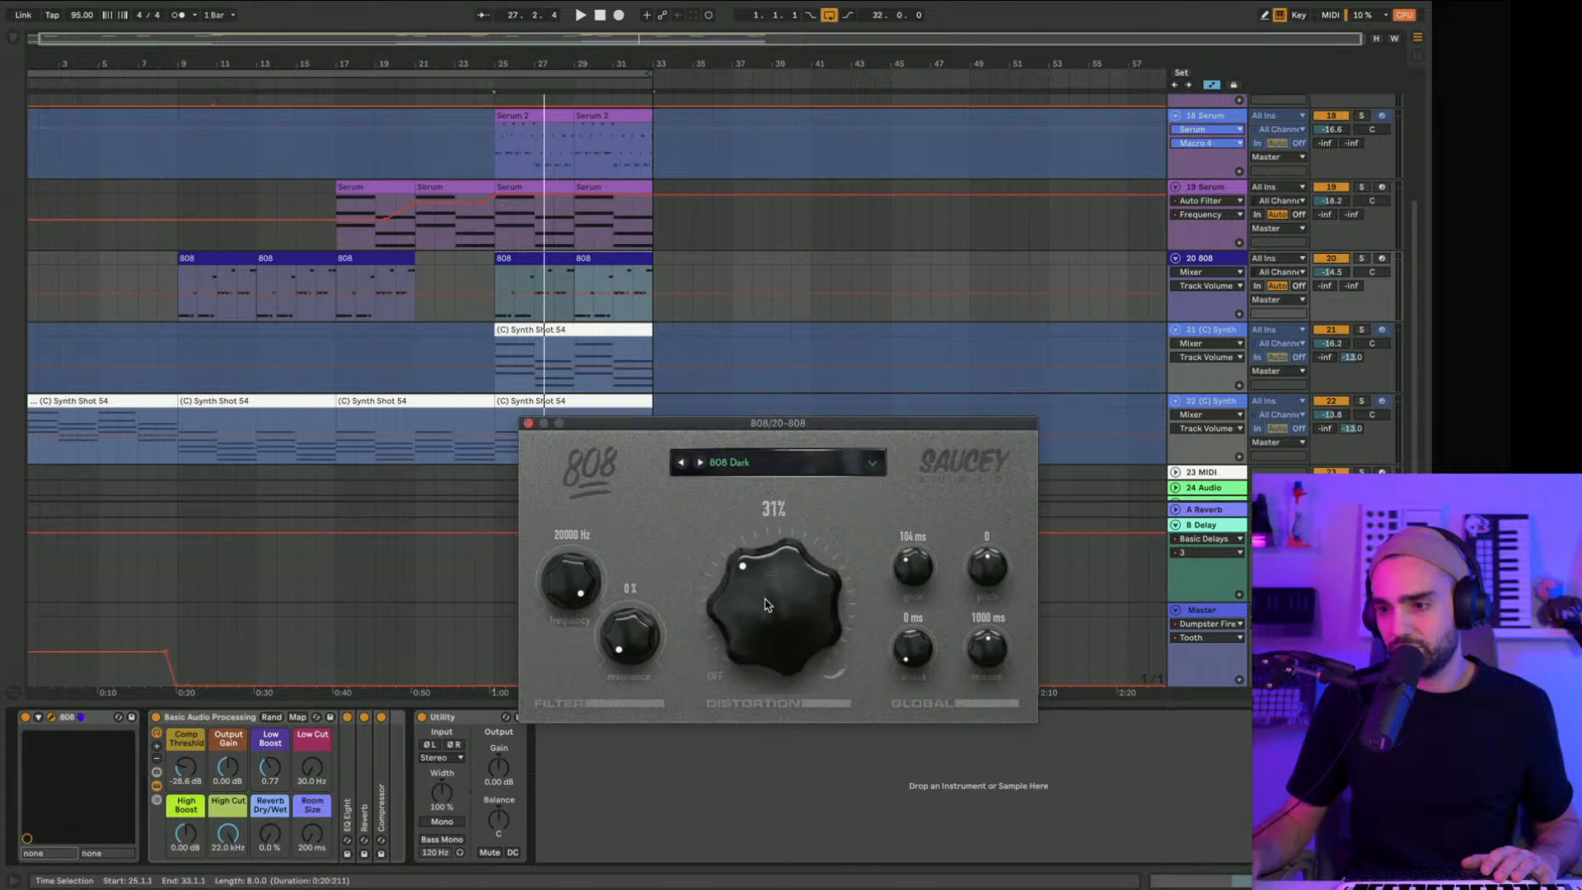
pyautogui.rightClick(774, 604)
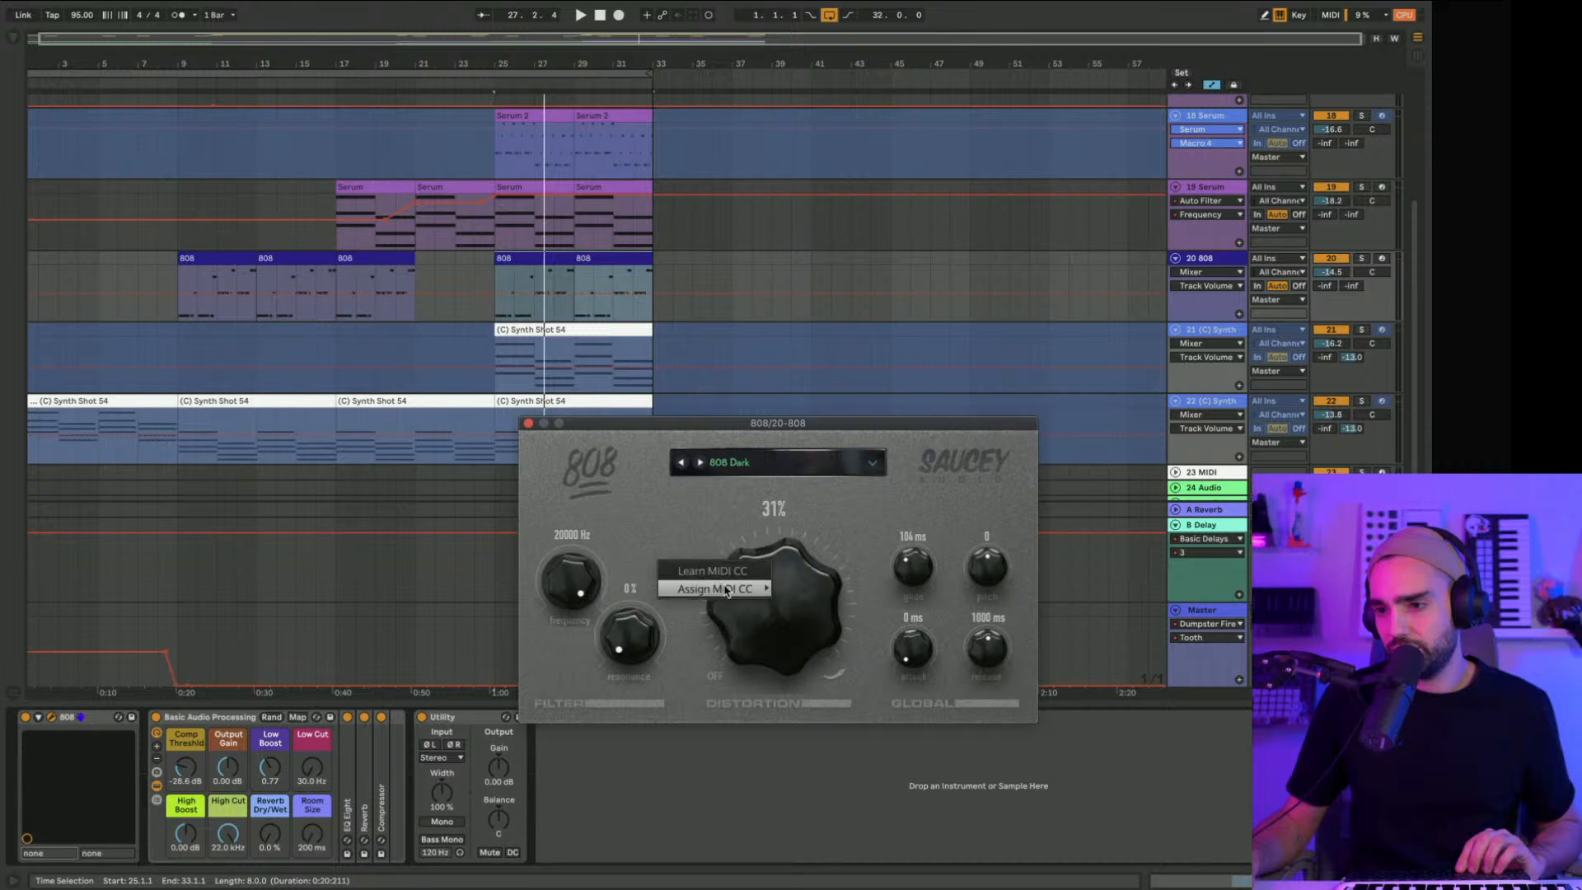
pyautogui.moveTo(726, 590)
pyautogui.click(723, 620)
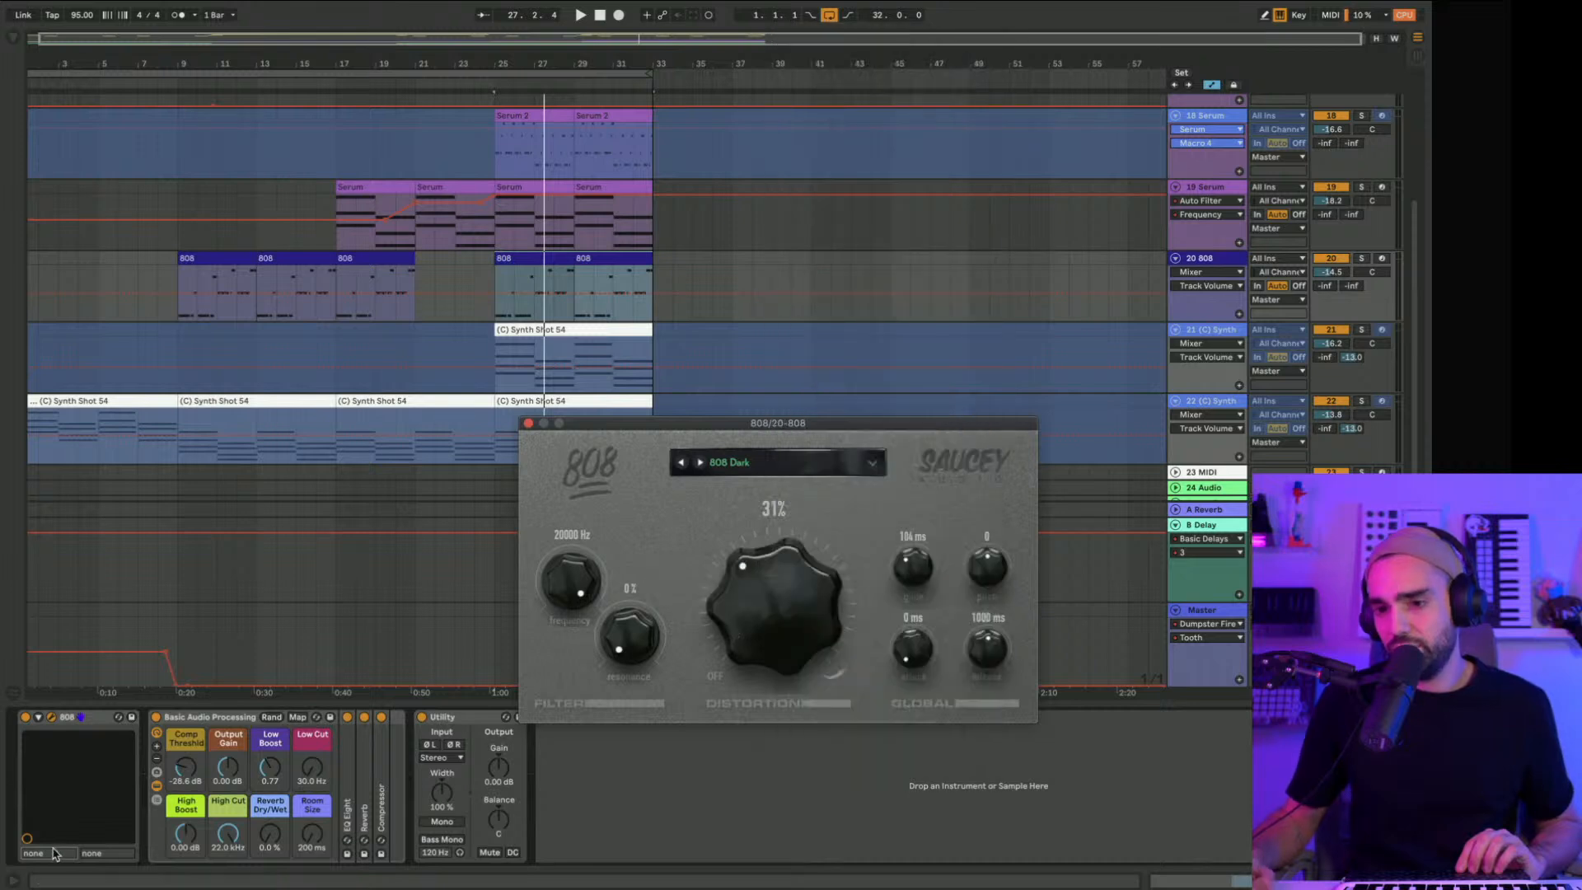
# Step: Try to add the distortion knob to the 808 device's configured parameters, and restart playback from bar 25
pyautogui.click(528, 424)
pyautogui.click(37, 718)
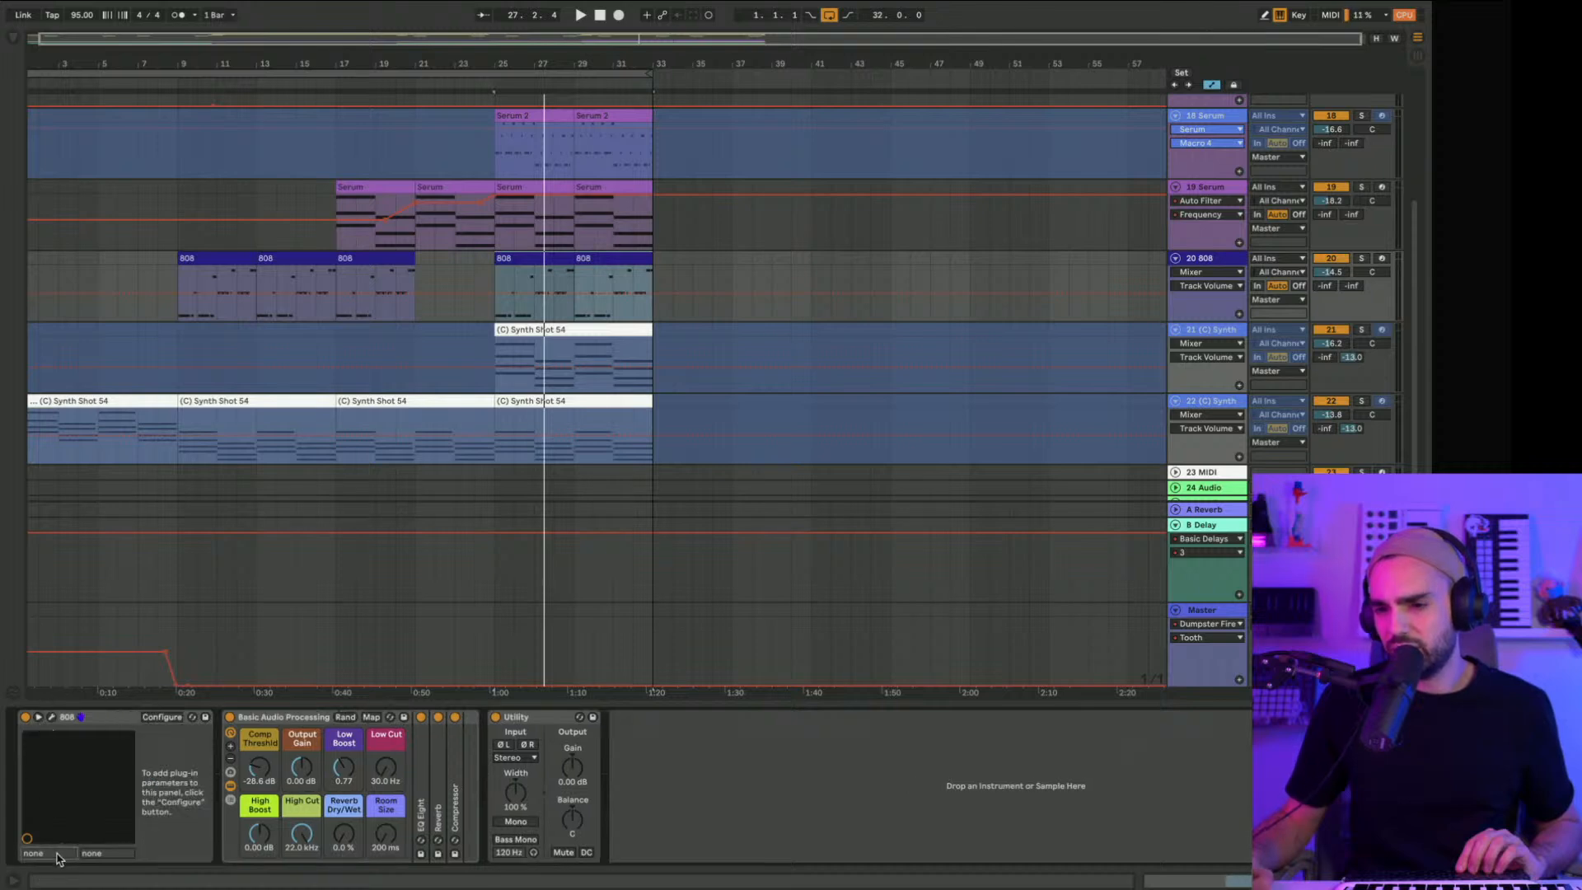
pyautogui.click(163, 718)
pyautogui.click(797, 613)
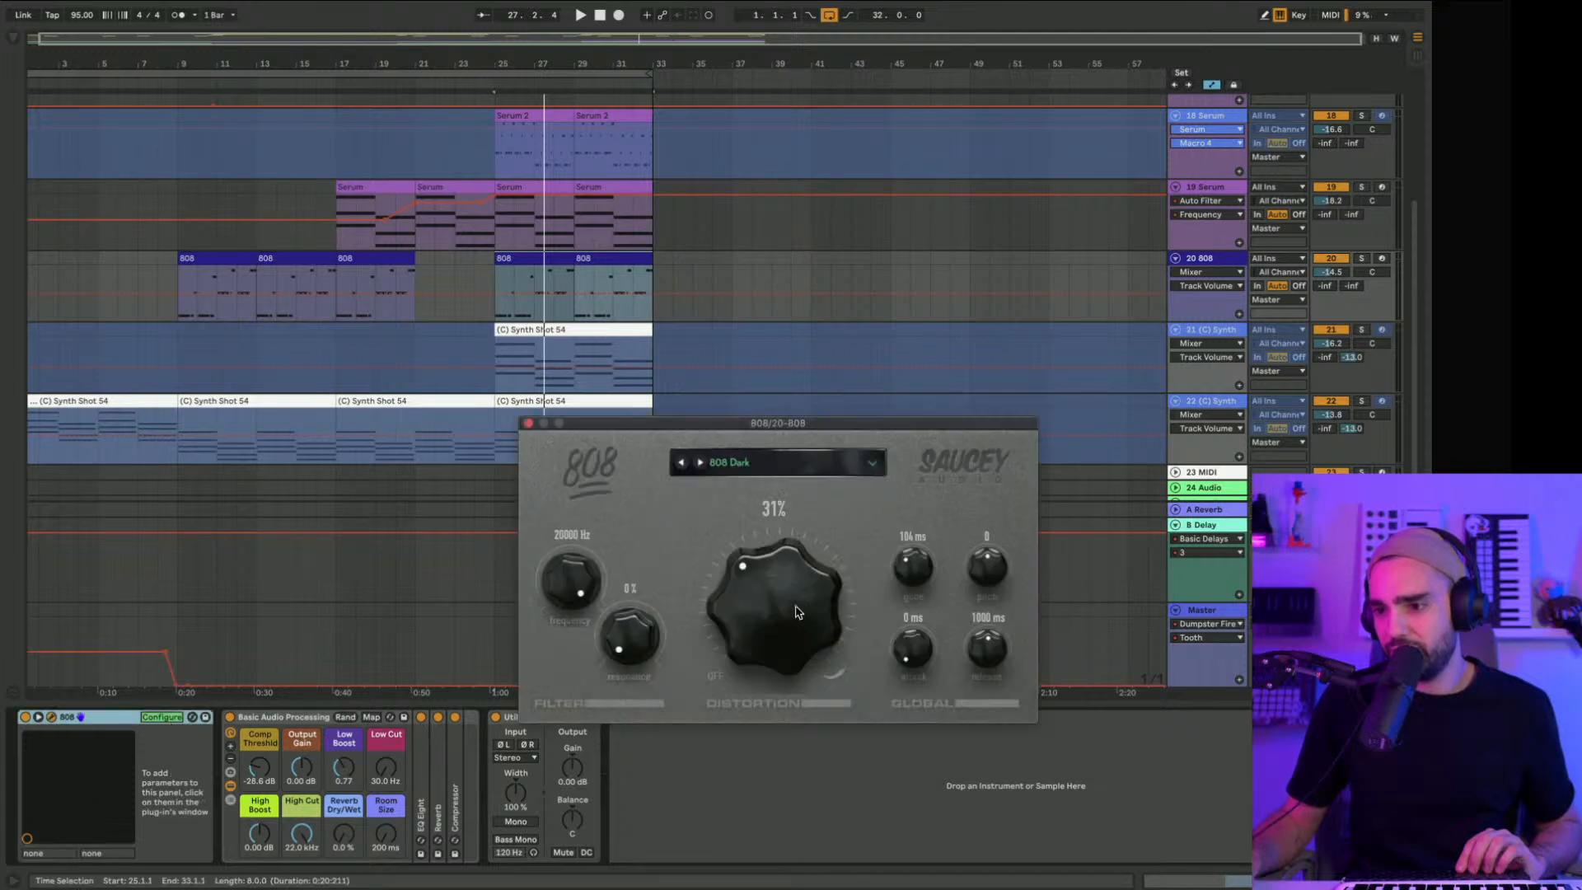
pyautogui.click(52, 857)
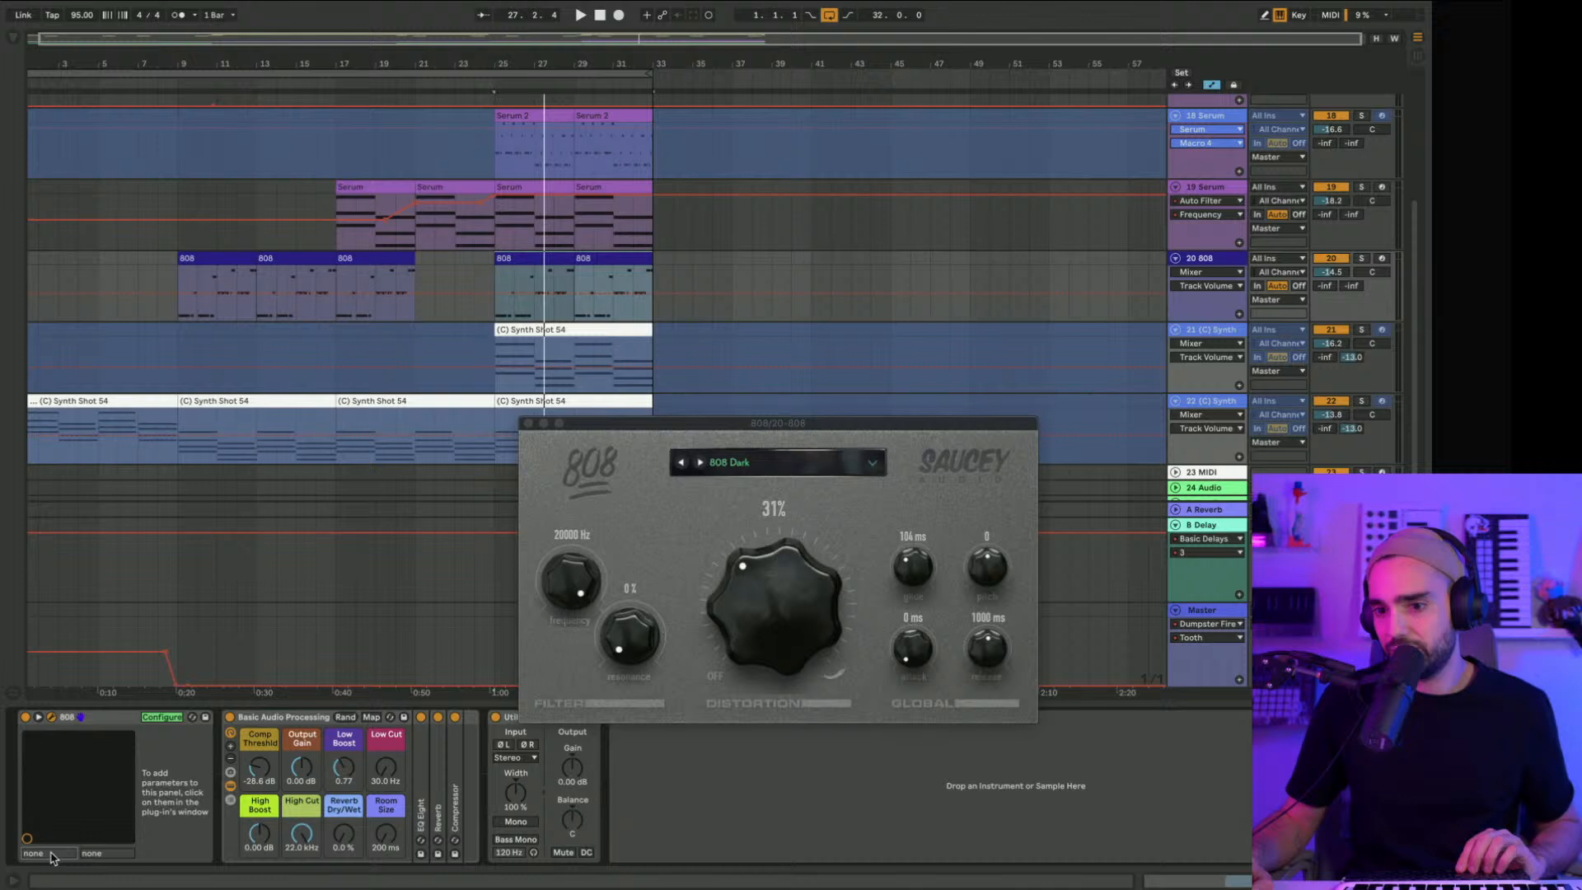
pyautogui.click(528, 423)
pyautogui.press('space')
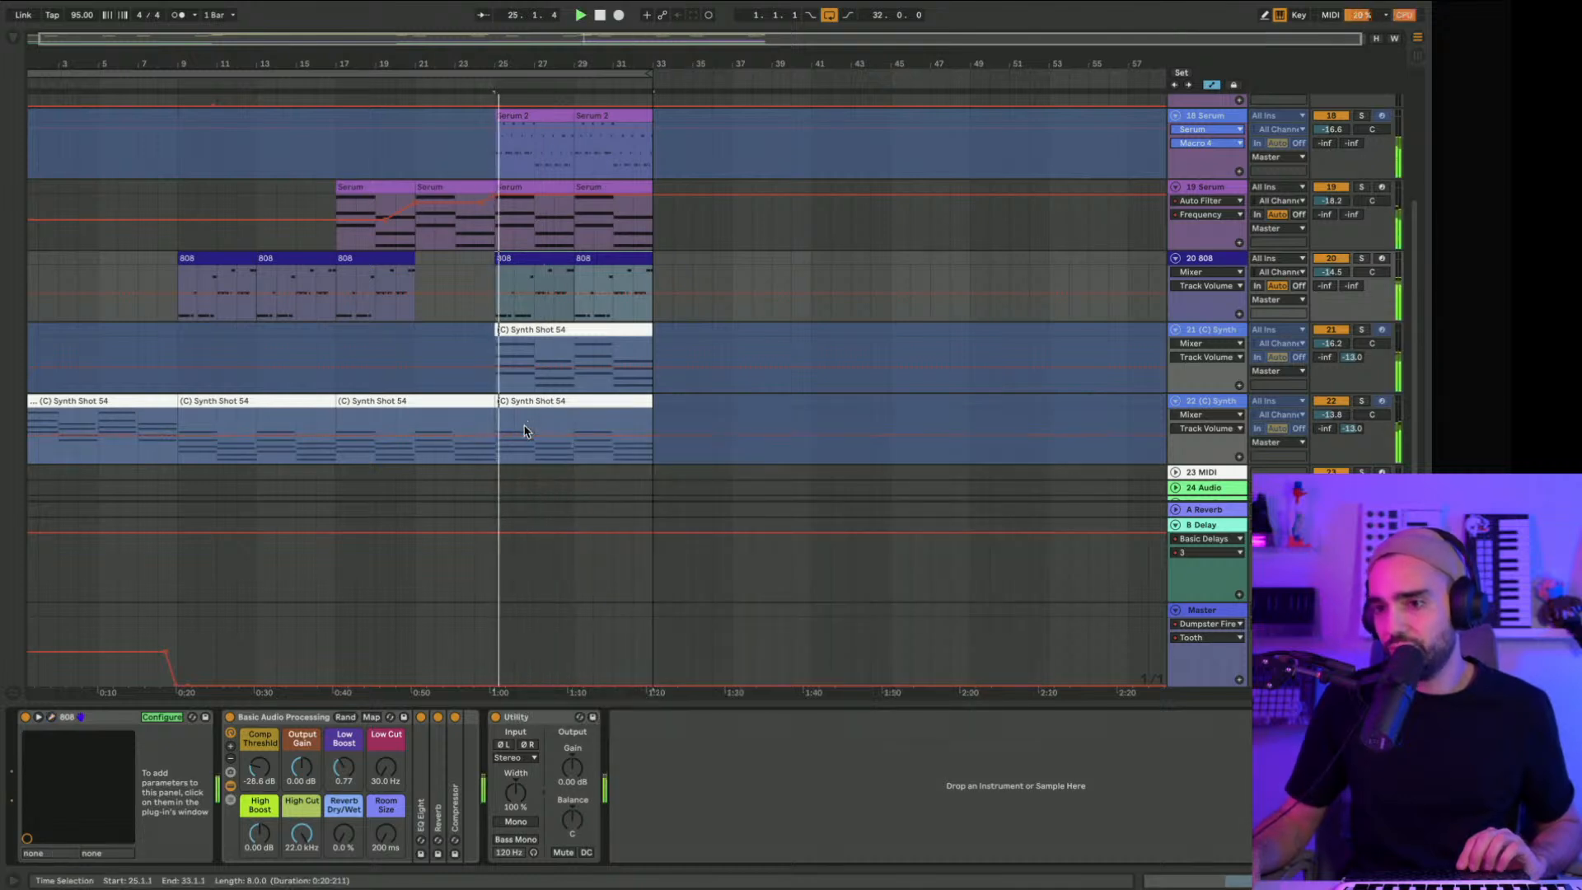
pyautogui.click(162, 717)
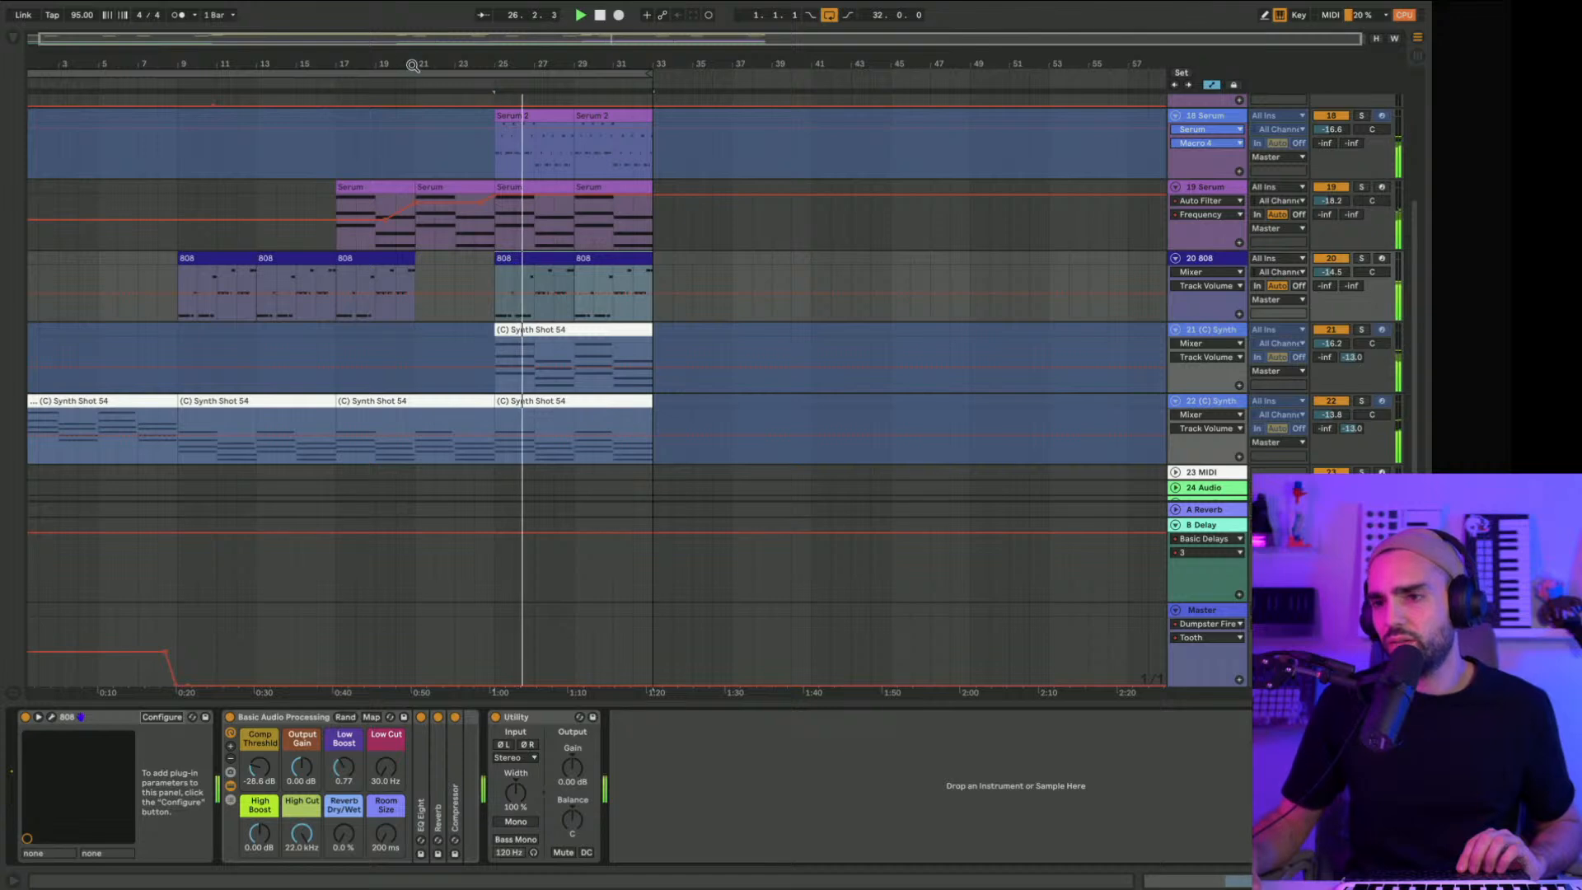
# Step: Stop playback, select the 1 Drum Rack track and show the Sample Packs folder in the browser with the *80's Synths pack collapsed
pyautogui.scroll(5, 449, 265)
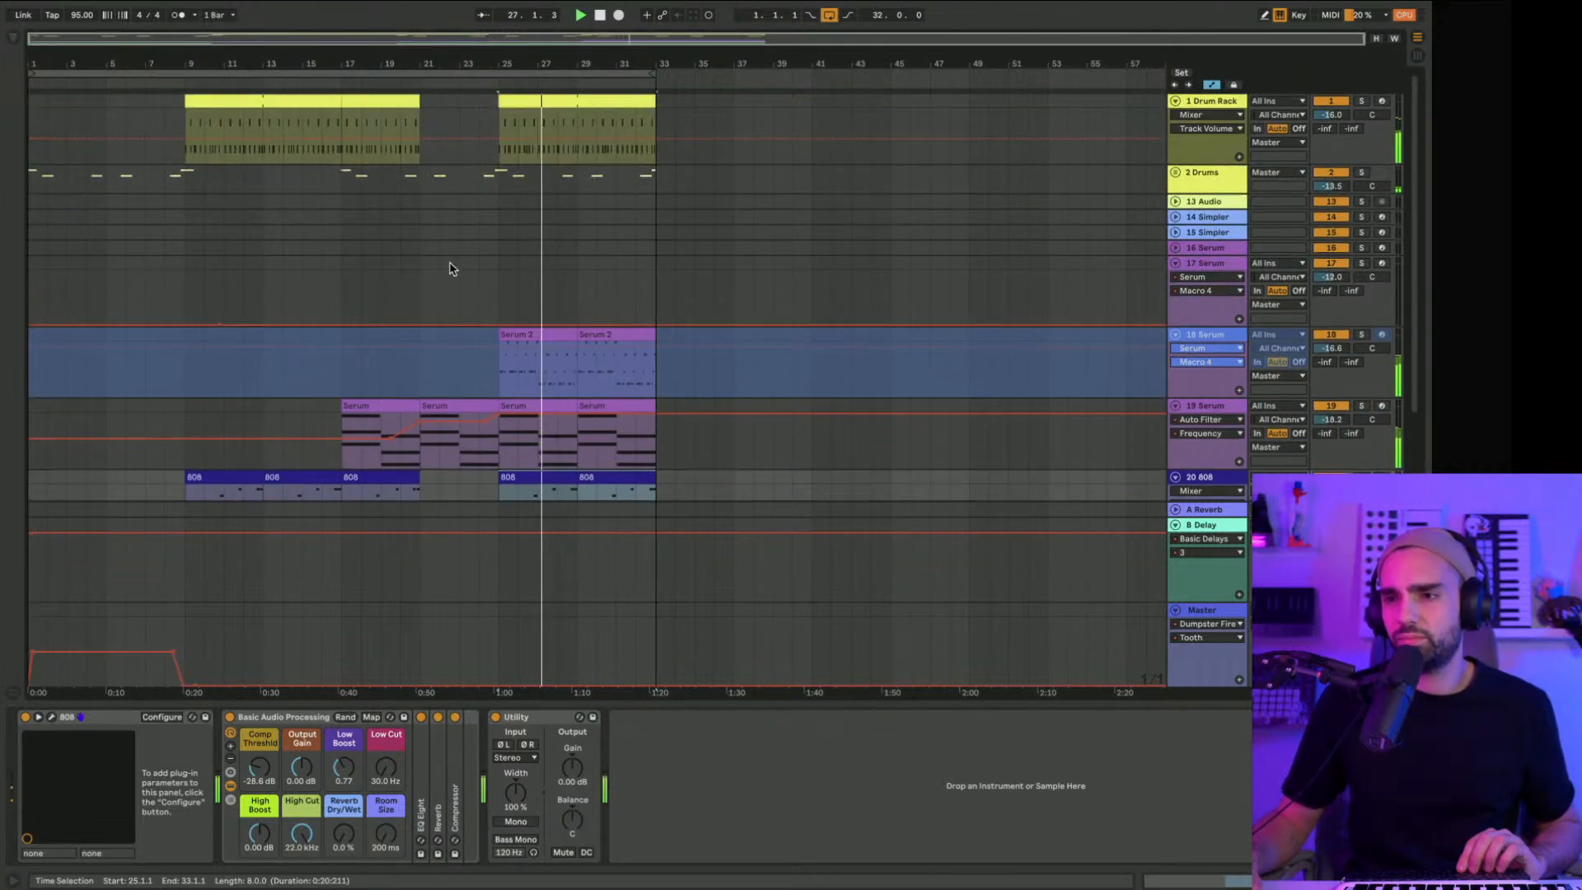
pyautogui.click(600, 17)
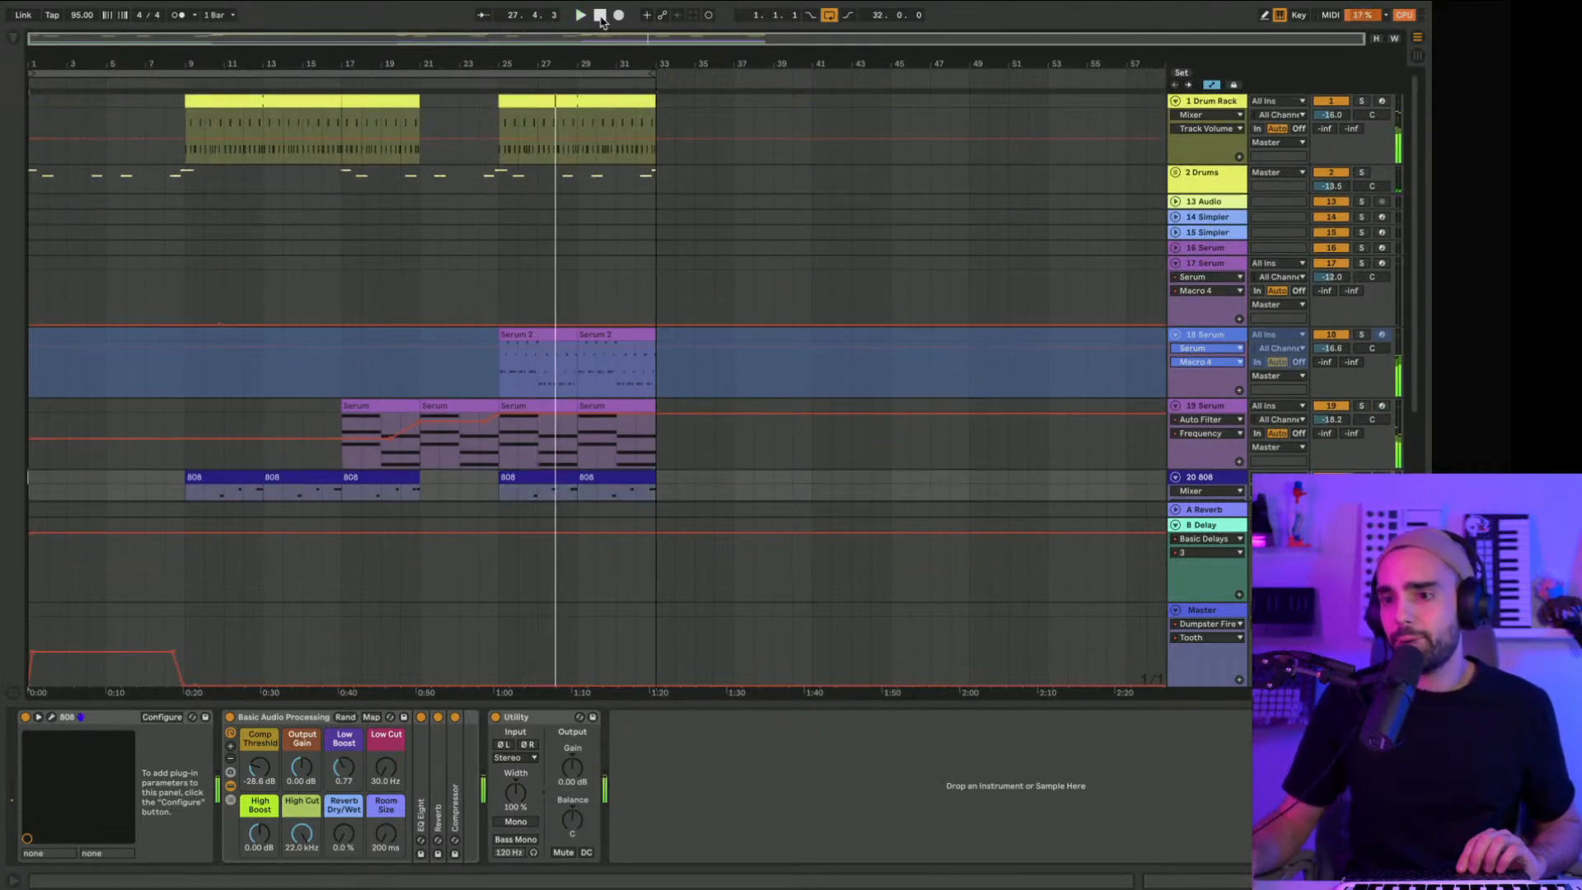
pyautogui.click(1206, 102)
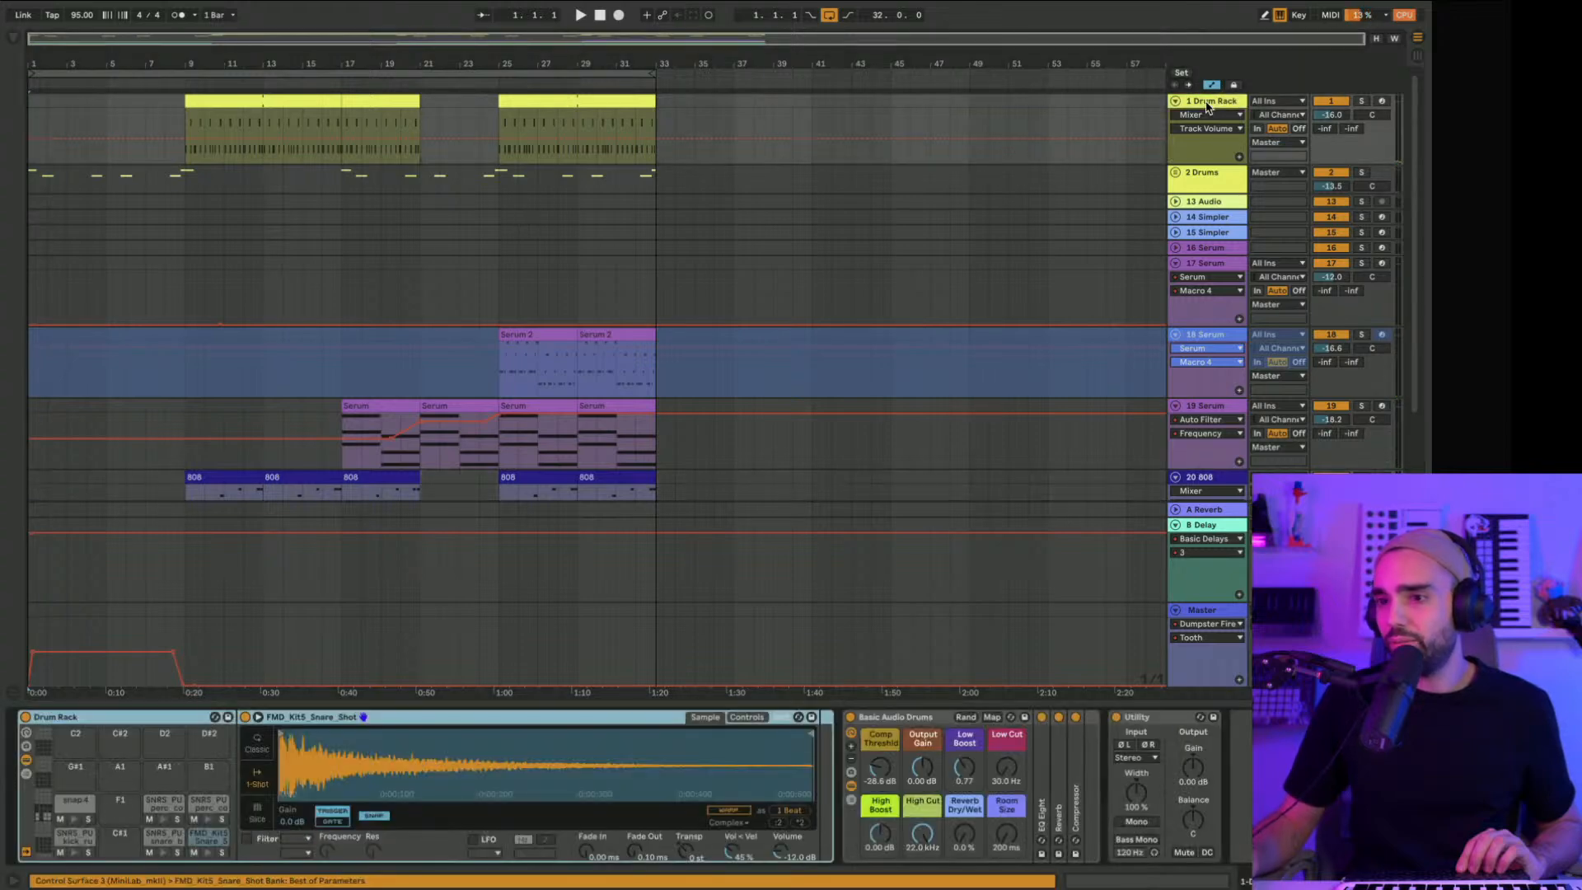
pyautogui.click(13, 42)
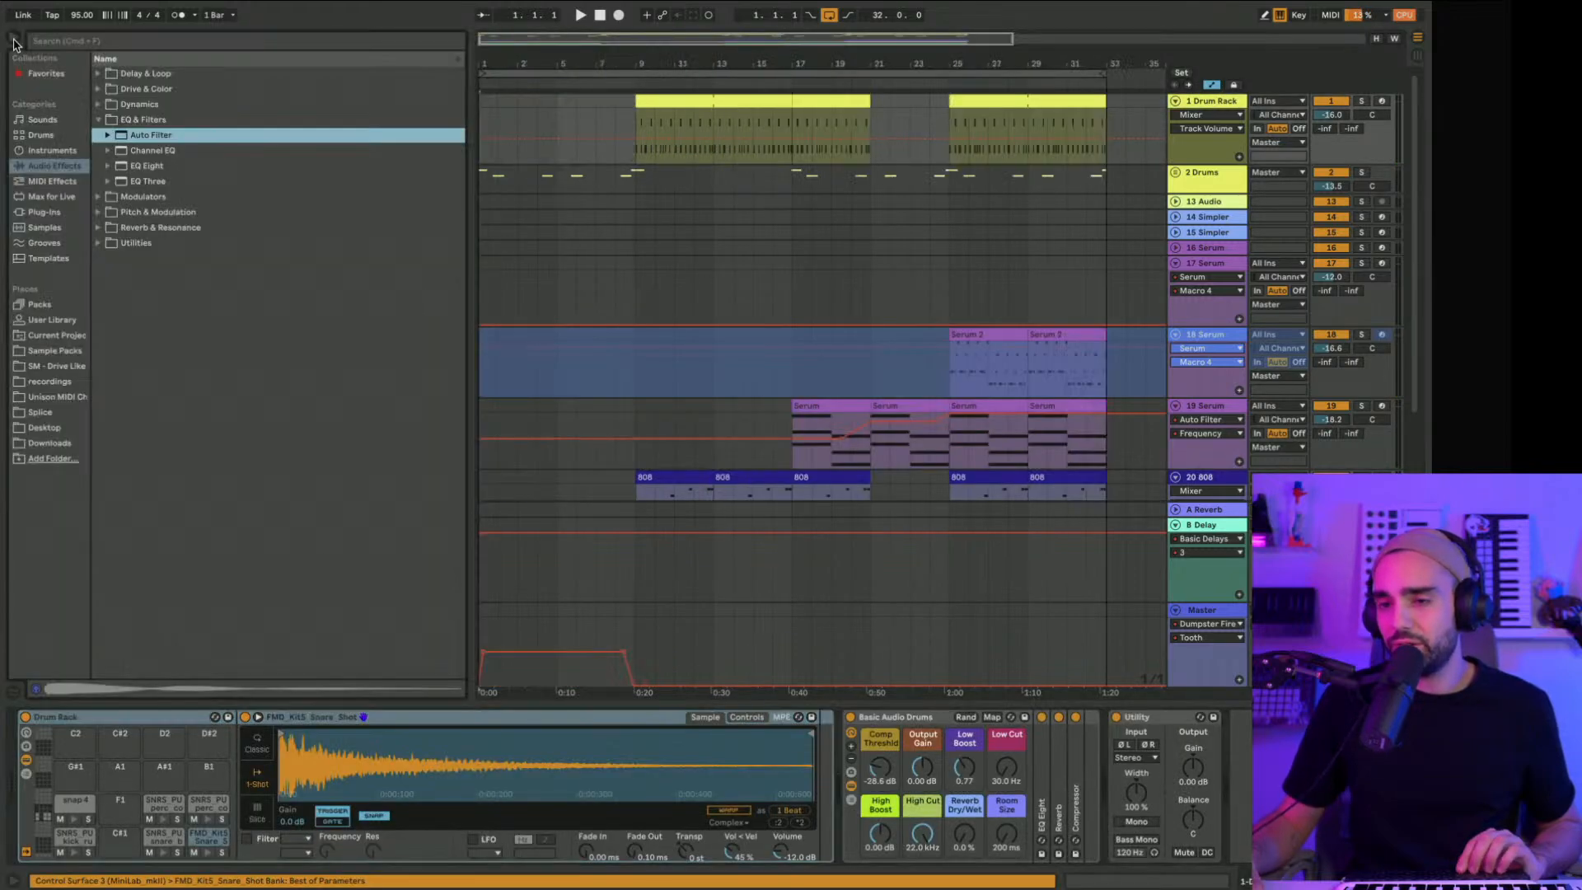
pyautogui.click(68, 336)
pyautogui.click(66, 351)
pyautogui.scroll(10, 154, 120)
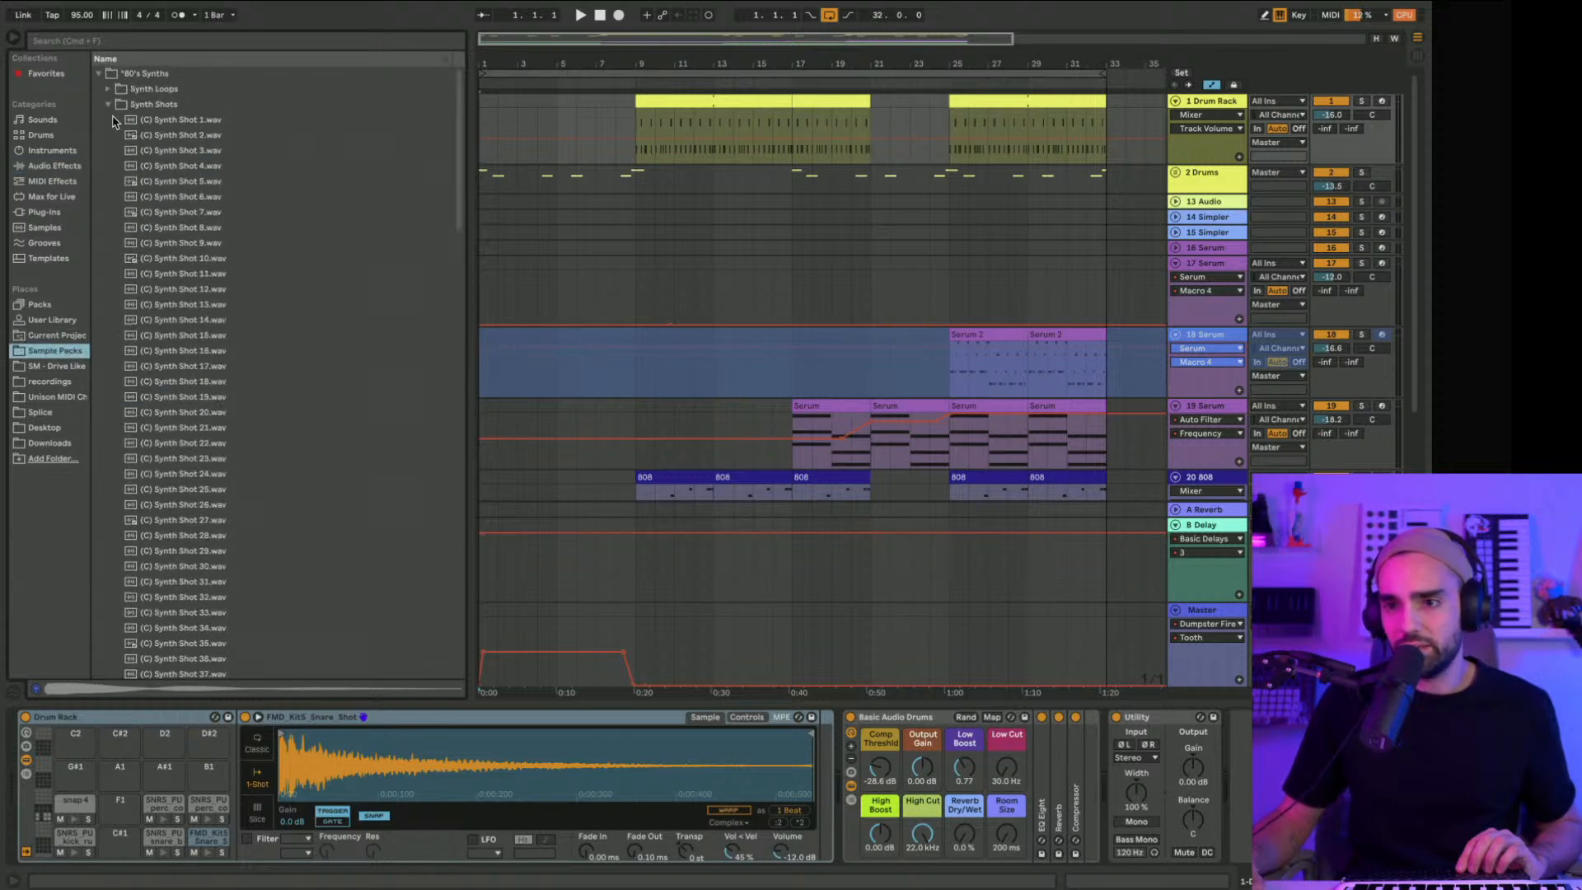
pyautogui.click(108, 105)
pyautogui.click(100, 75)
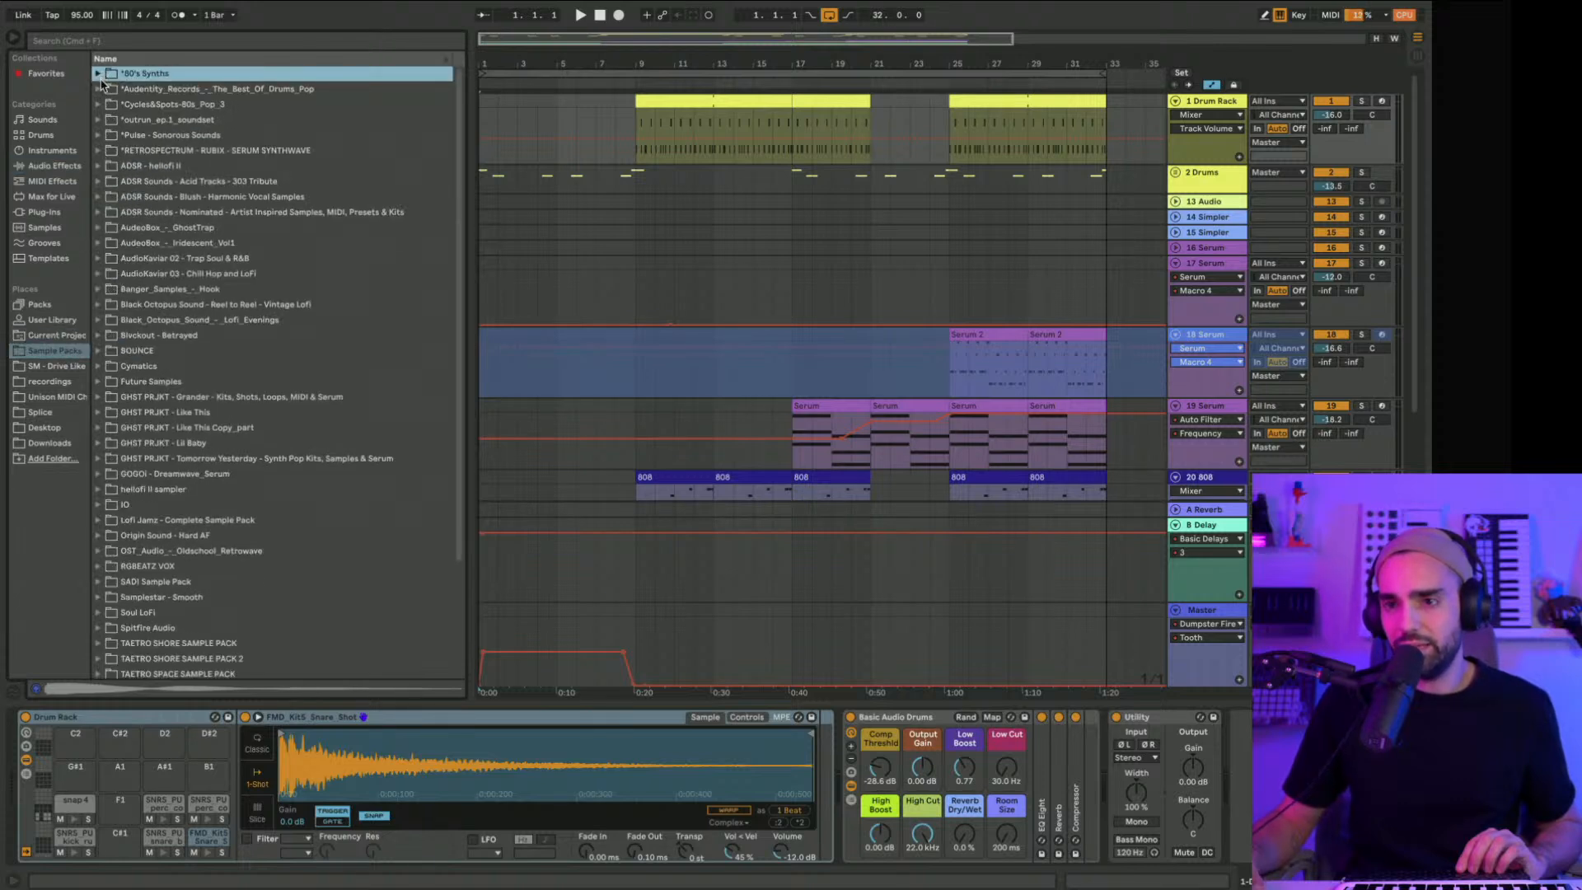
# Step: Check the Audentity drum pack's folders and audition chord loops such as 113BPM-08-Chords.wav in the *Cycles&Spots-80s_Pop_3 pack
pyautogui.click(99, 89)
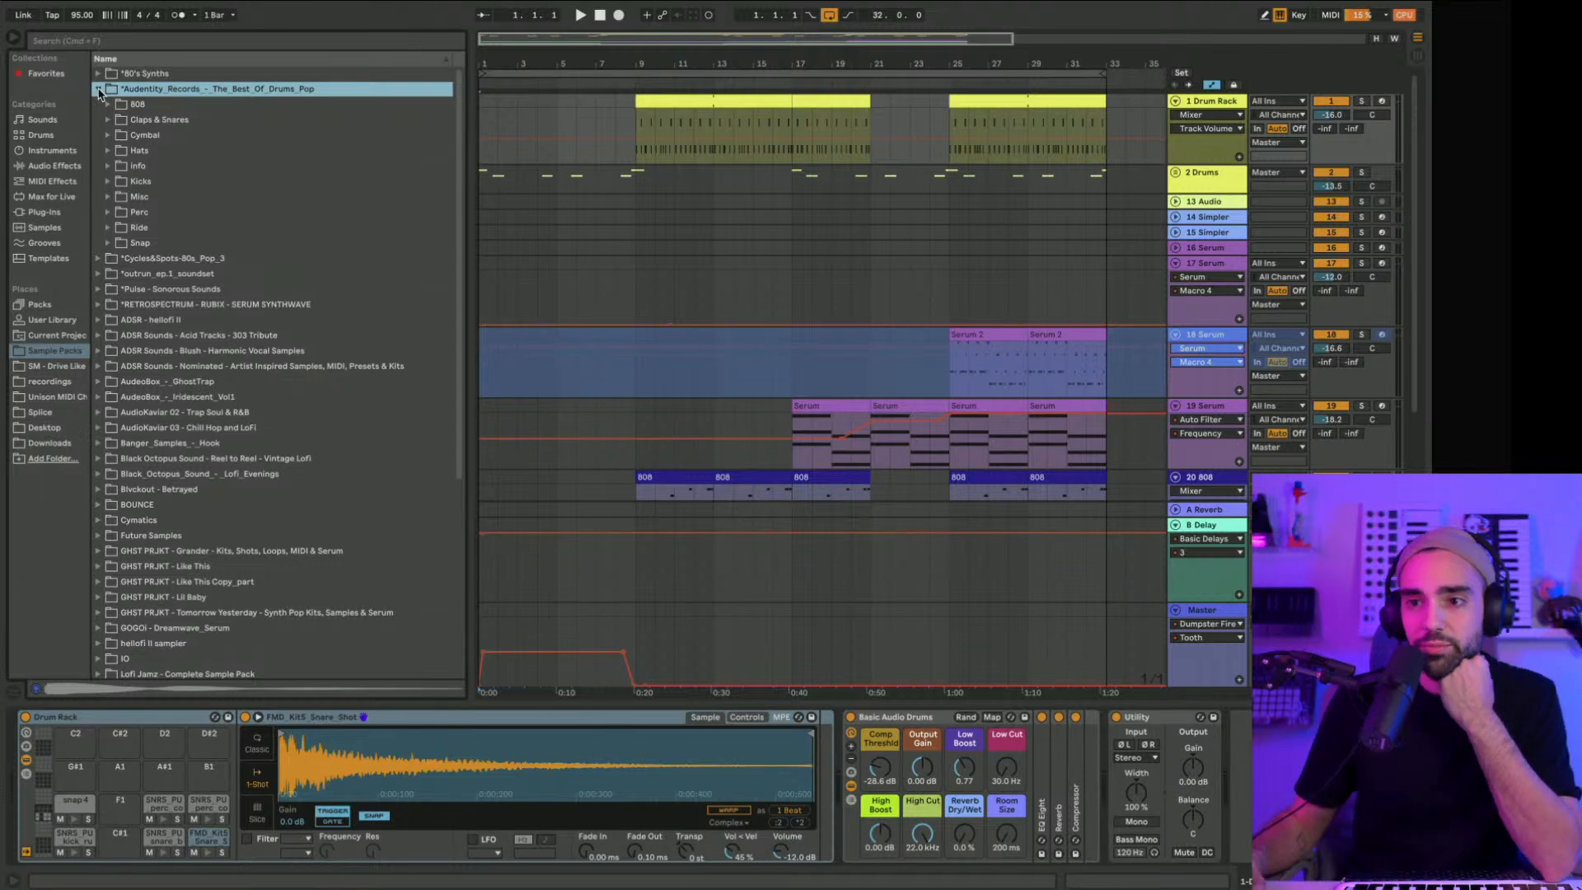
pyautogui.click(98, 89)
pyautogui.click(98, 104)
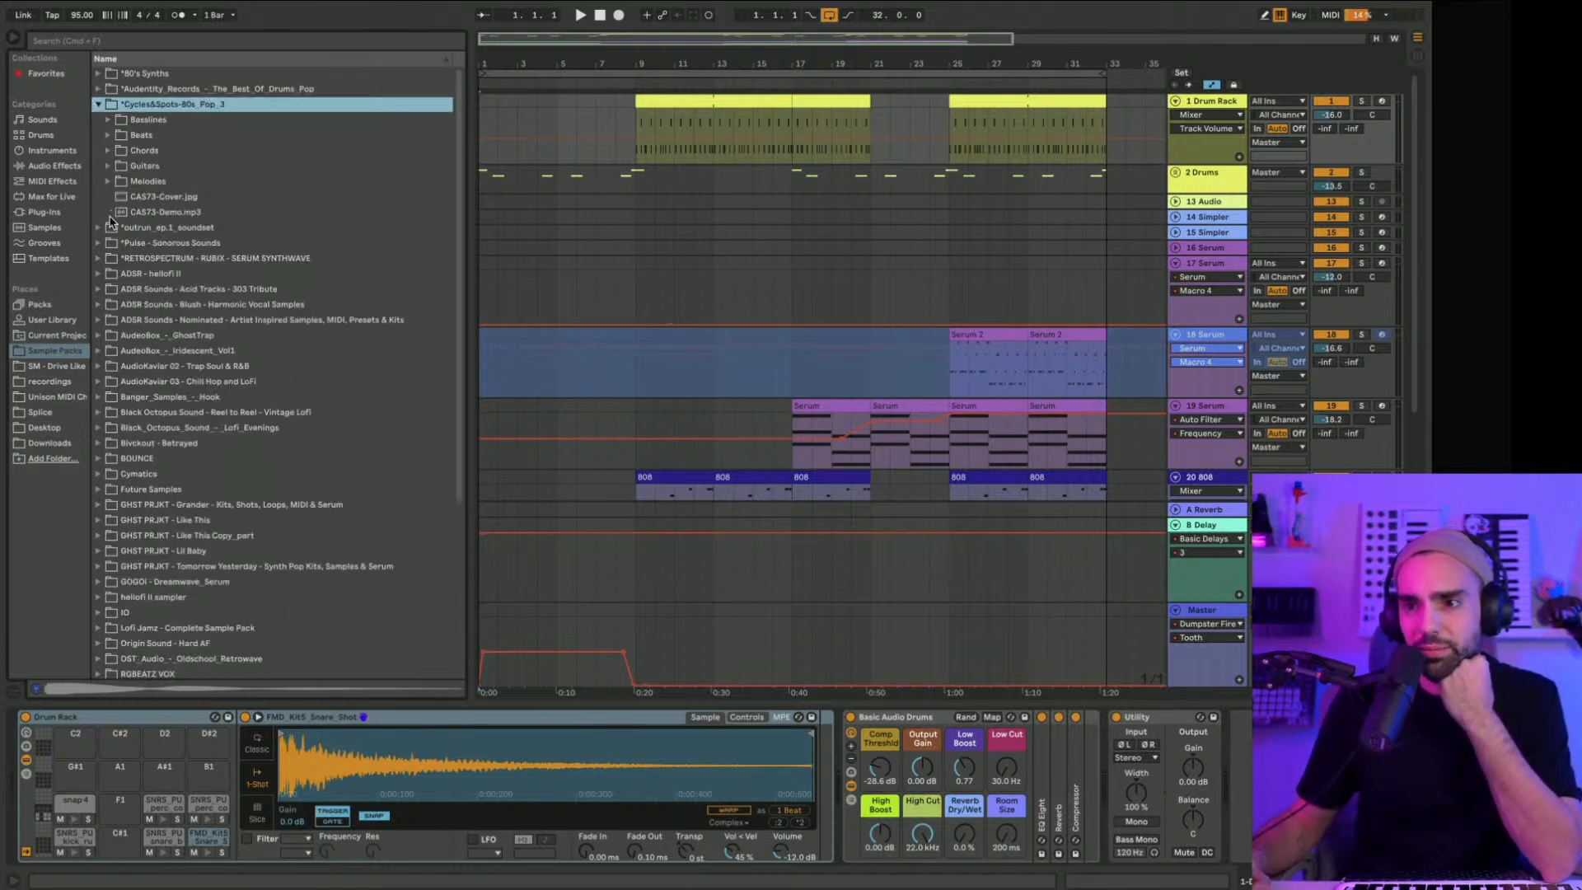
pyautogui.click(108, 151)
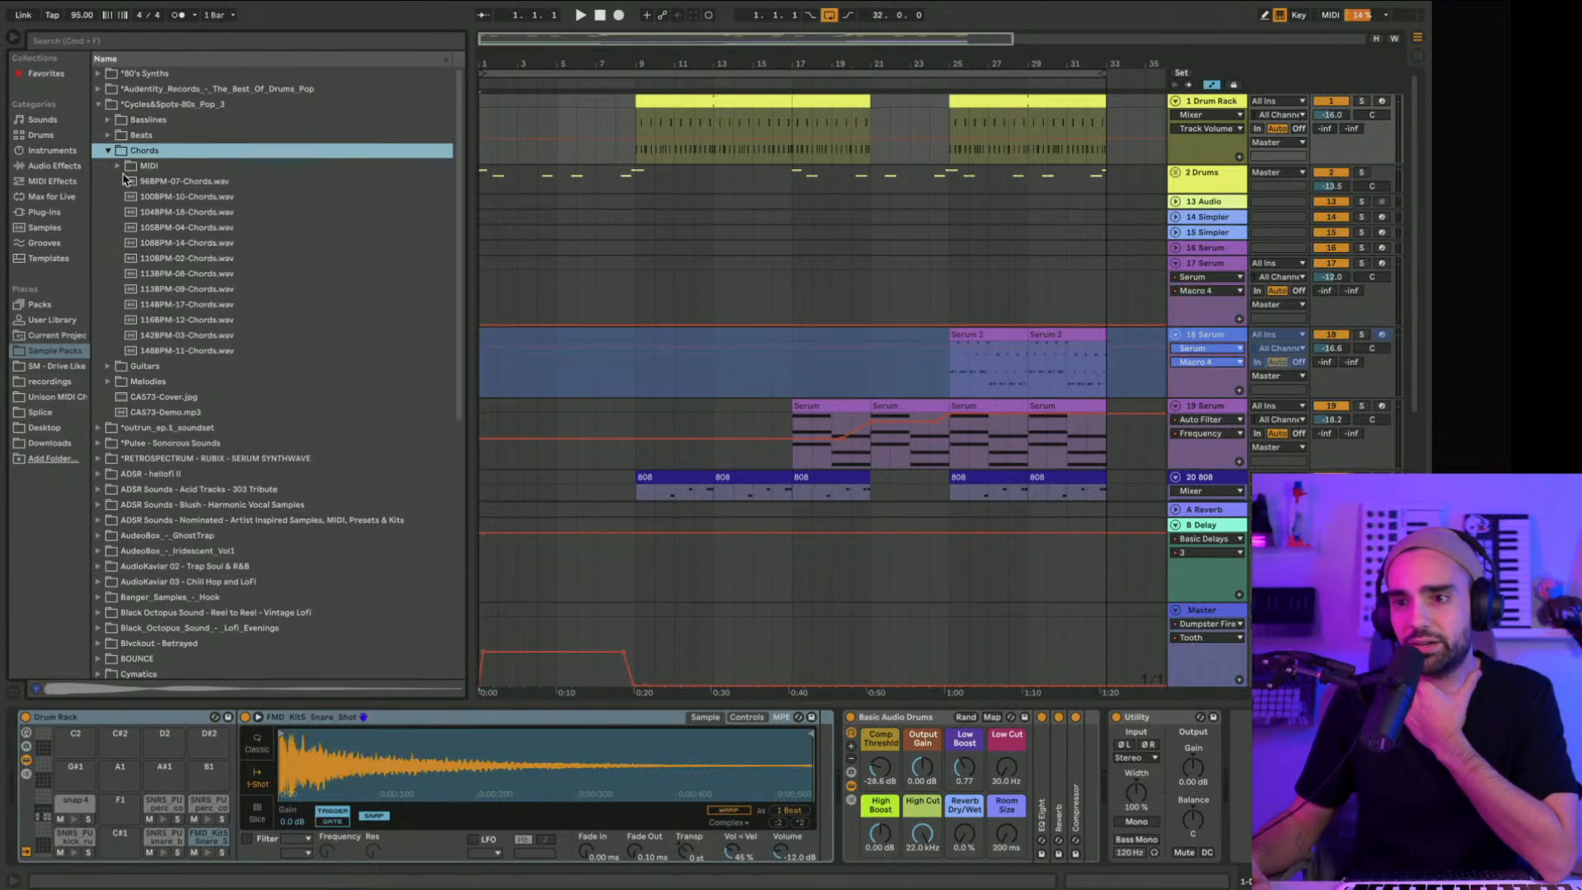
pyautogui.click(160, 215)
pyautogui.click(166, 273)
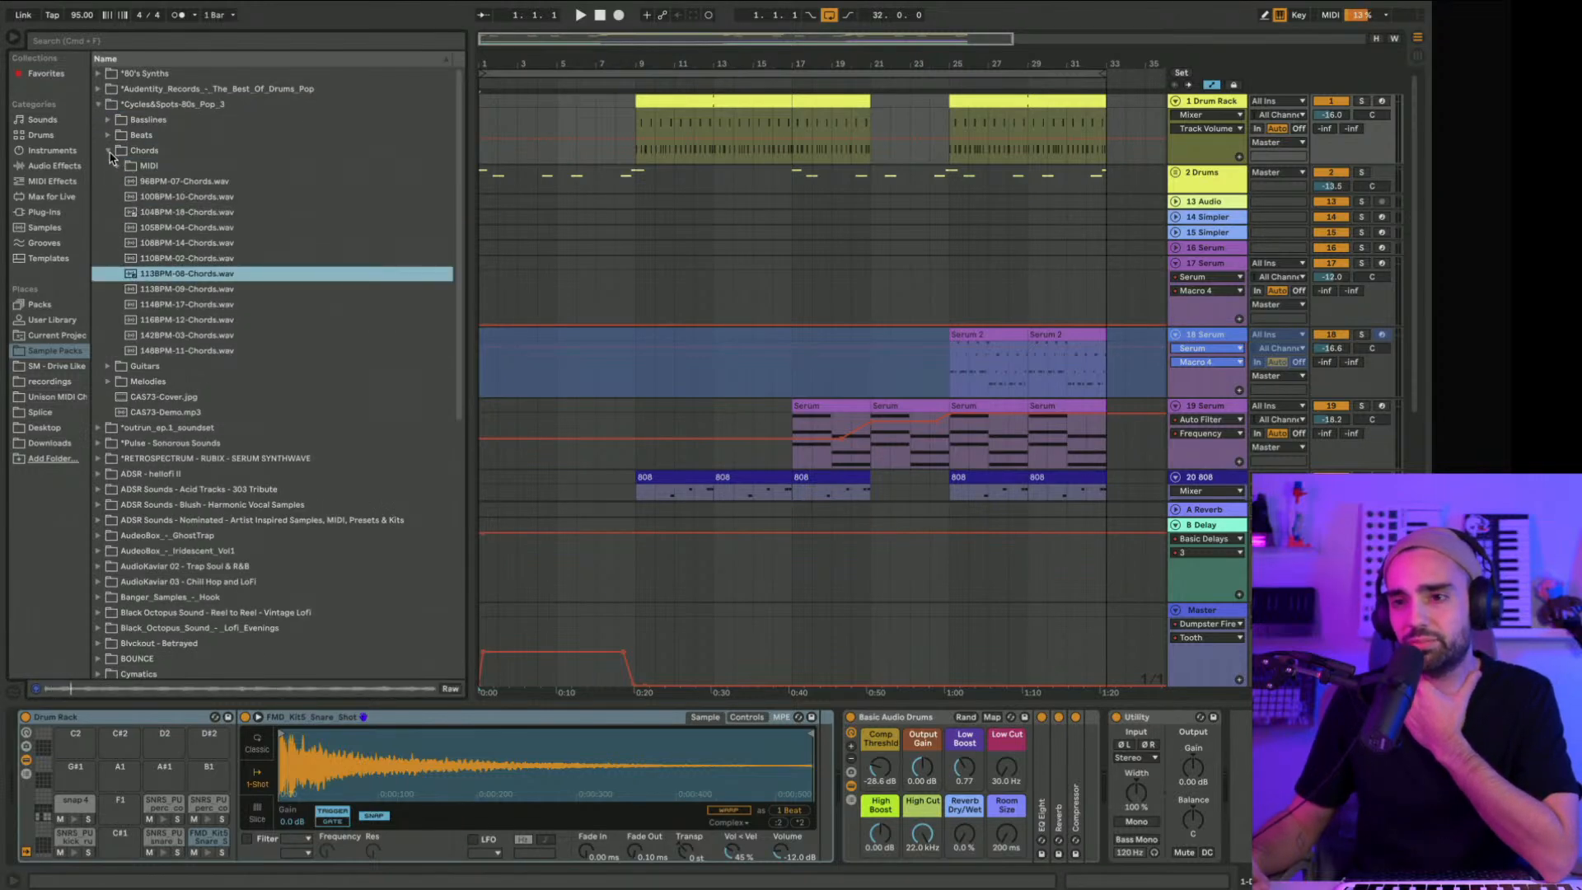
# Step: Audition the 114BPM-17 and 129BPM-06 guitar loops in the Guitars folder of the *Cycles&Spots-80s_Pop_3 pack
pyautogui.click(109, 151)
pyautogui.click(108, 166)
pyautogui.click(159, 244)
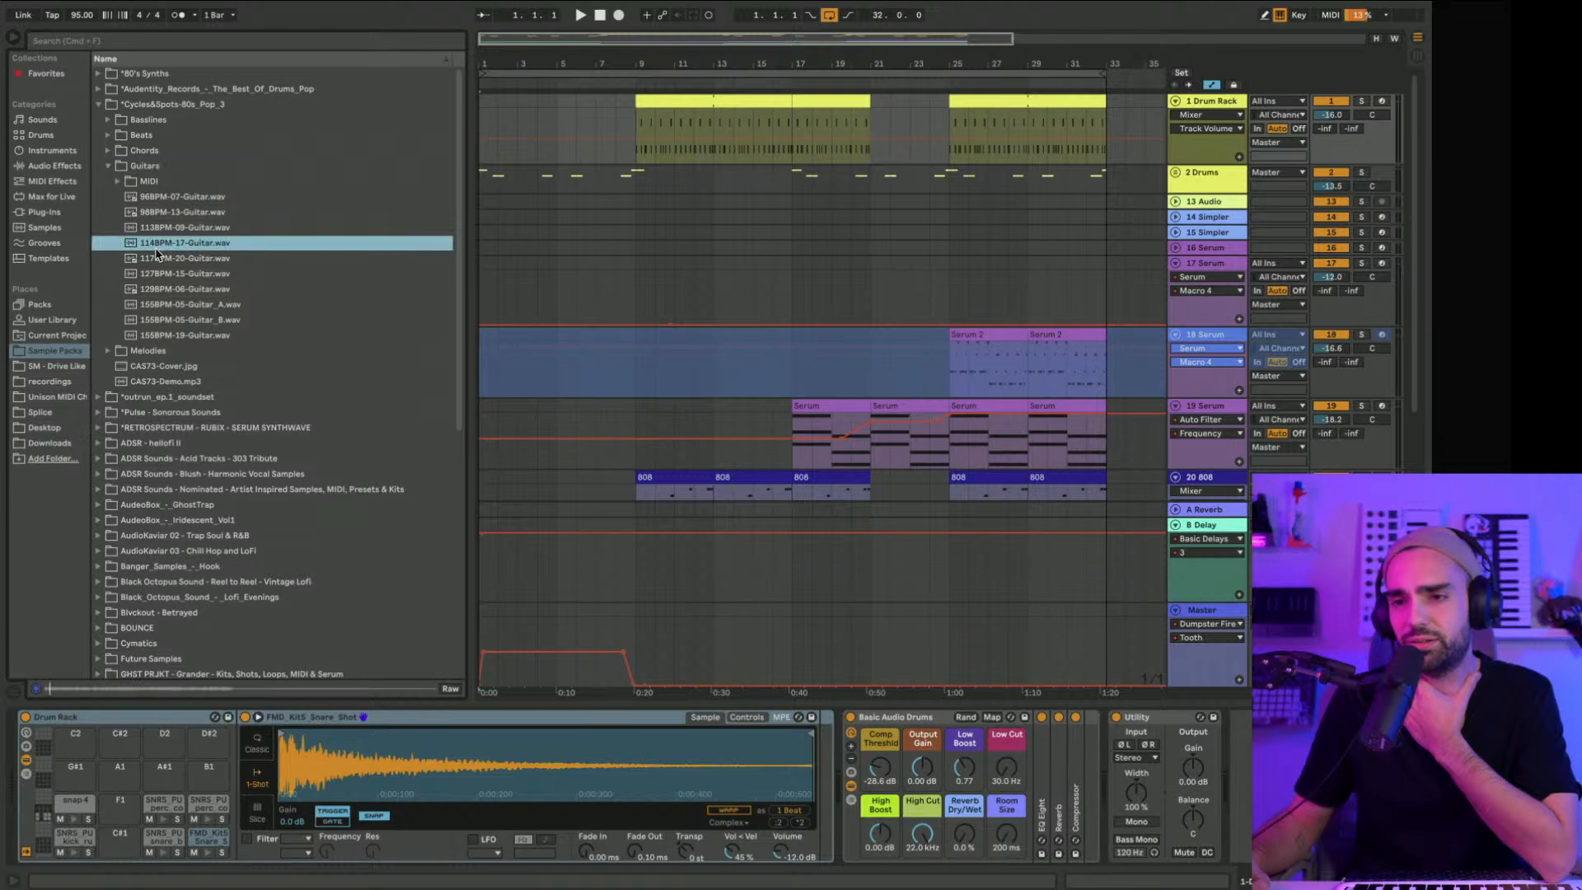
pyautogui.click(159, 288)
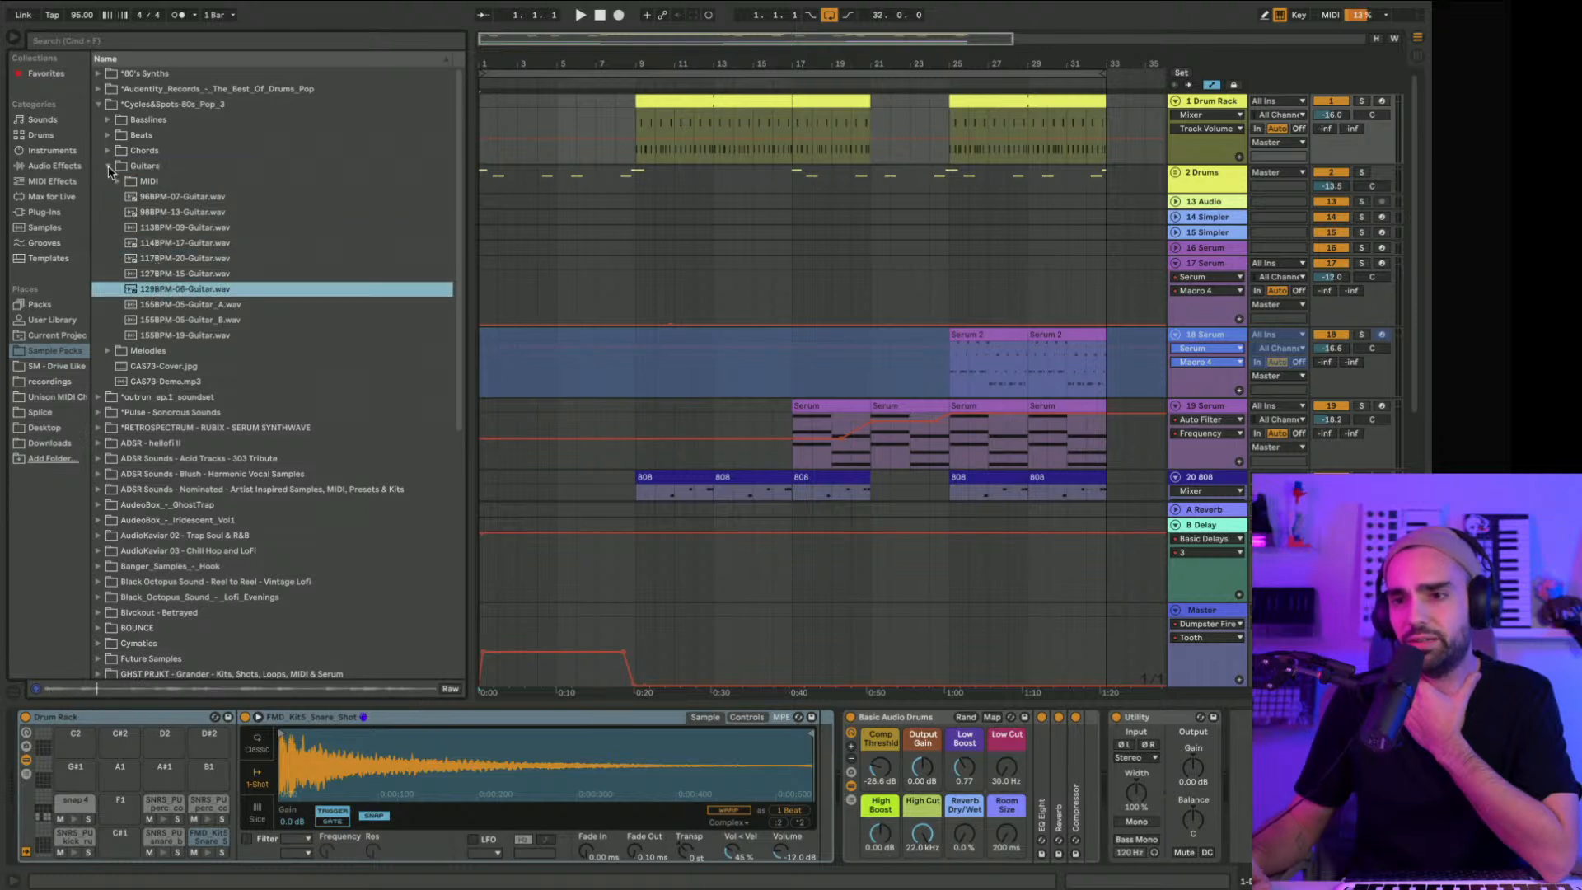
pyautogui.click(108, 167)
# Step: Audition the 96BPM-07 and 129BPM-06 guitar bass loops in the pack's Basslines folder, and collapse the pack
pyautogui.click(108, 120)
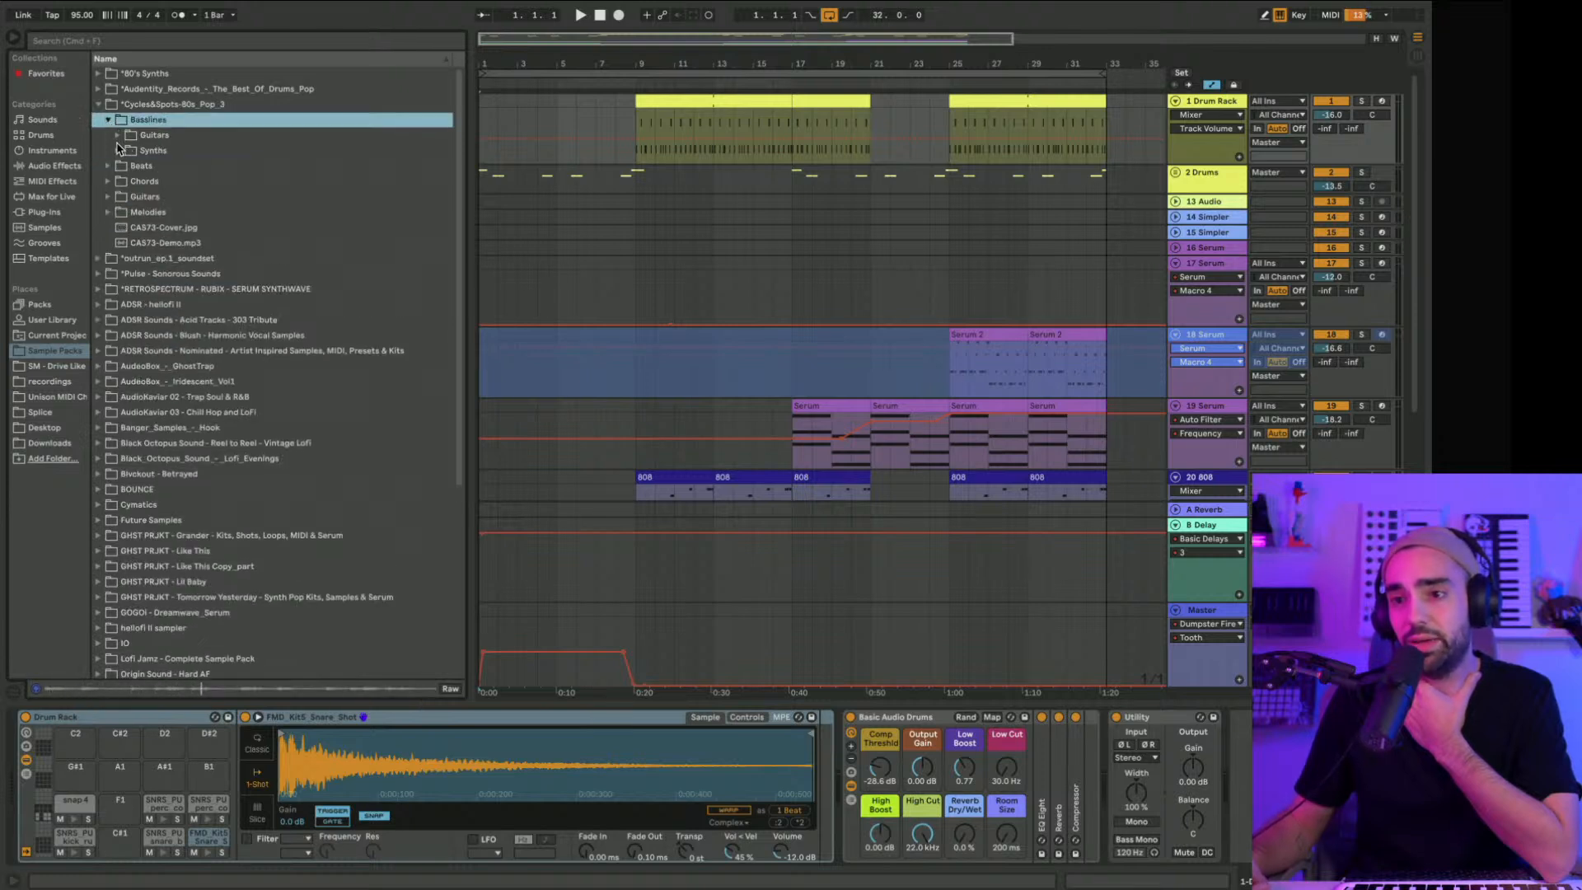
pyautogui.click(118, 137)
pyautogui.click(165, 166)
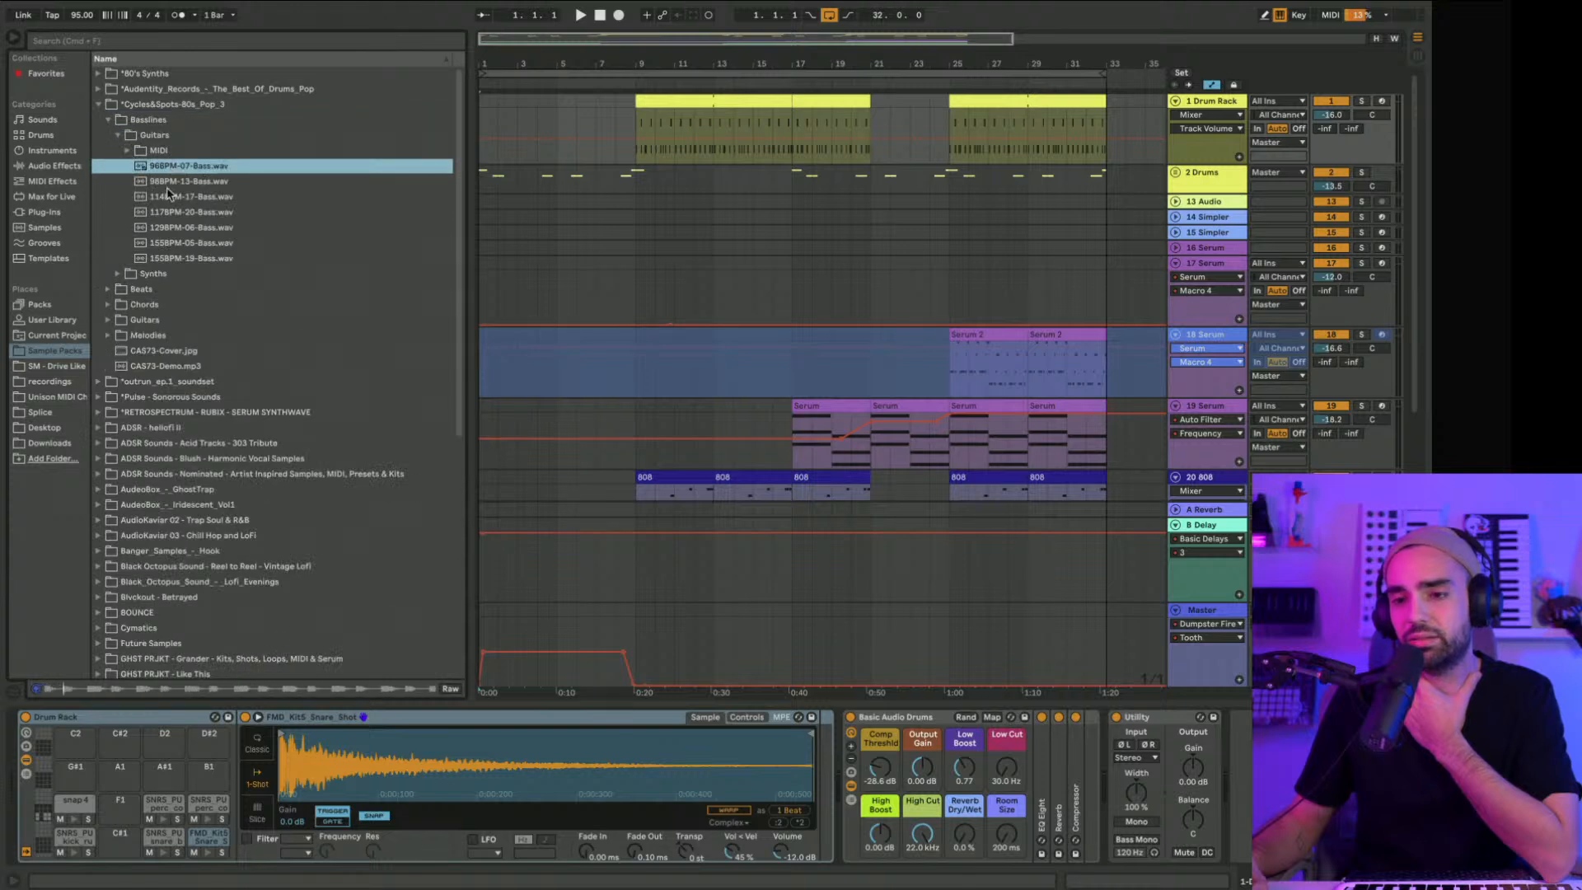
pyautogui.click(165, 227)
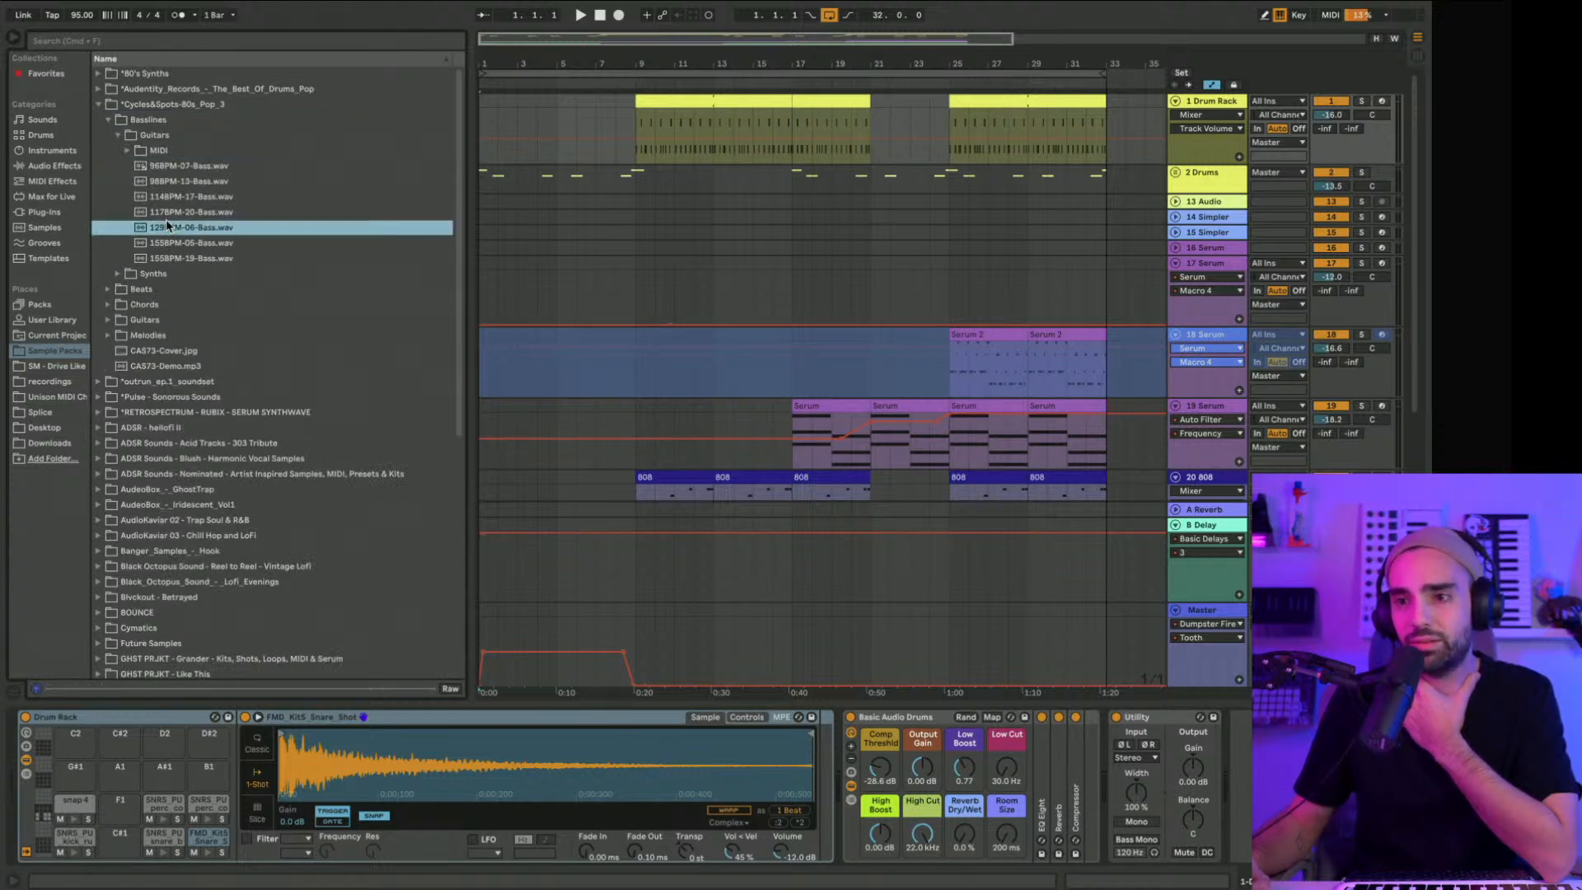
pyautogui.click(98, 105)
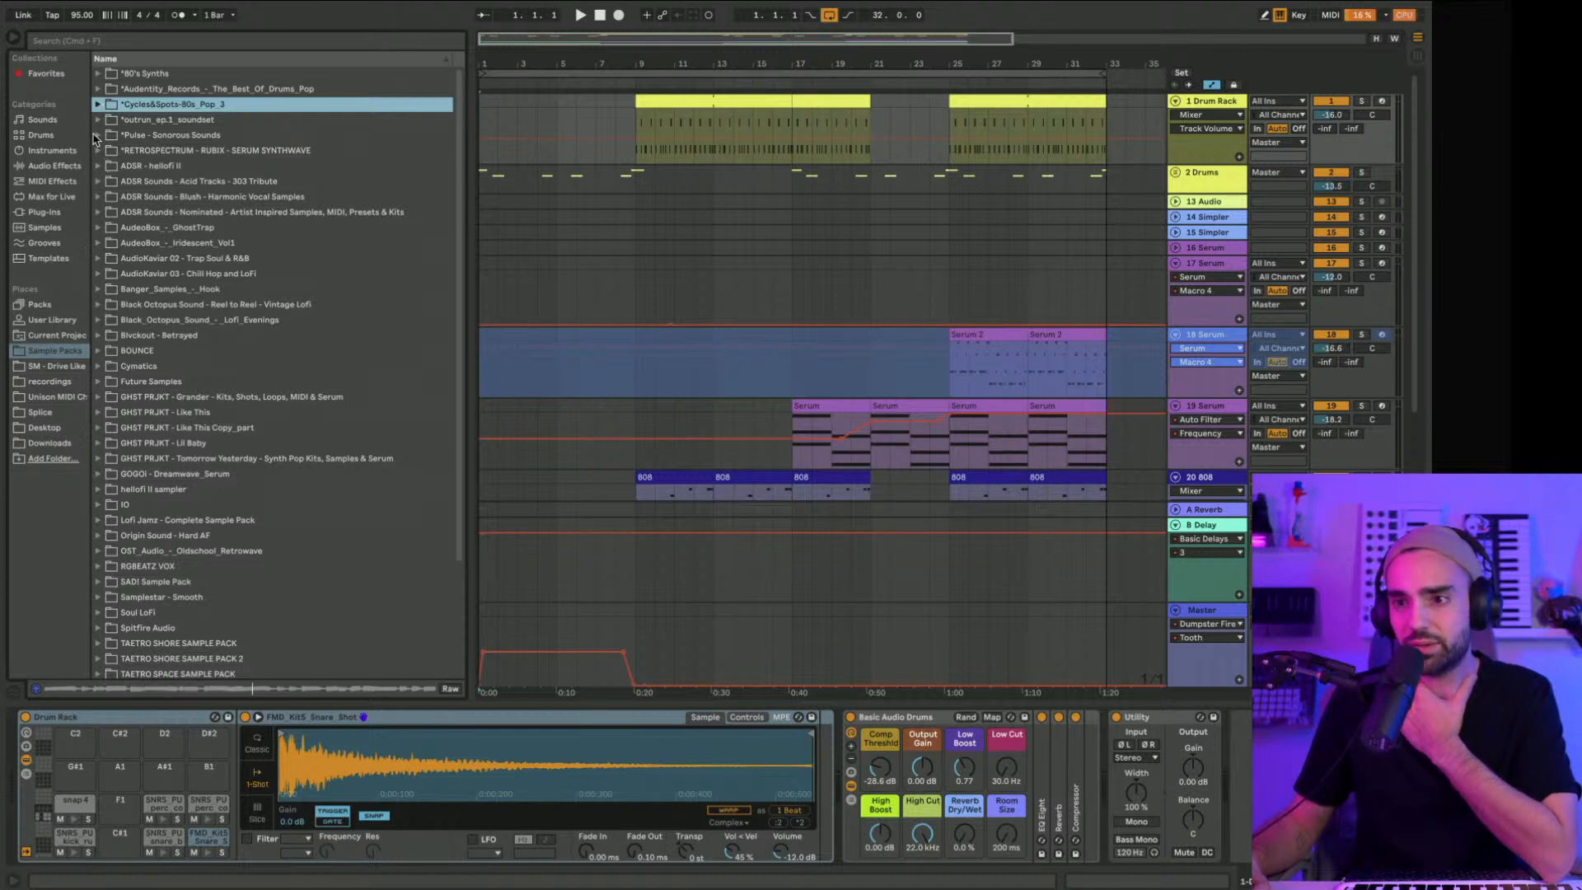
# Step: Look through the *outrun_ep.1_soundset pack and the drum one-shot folders of the *Pulse - Sonorous Sounds pack
pyautogui.click(97, 121)
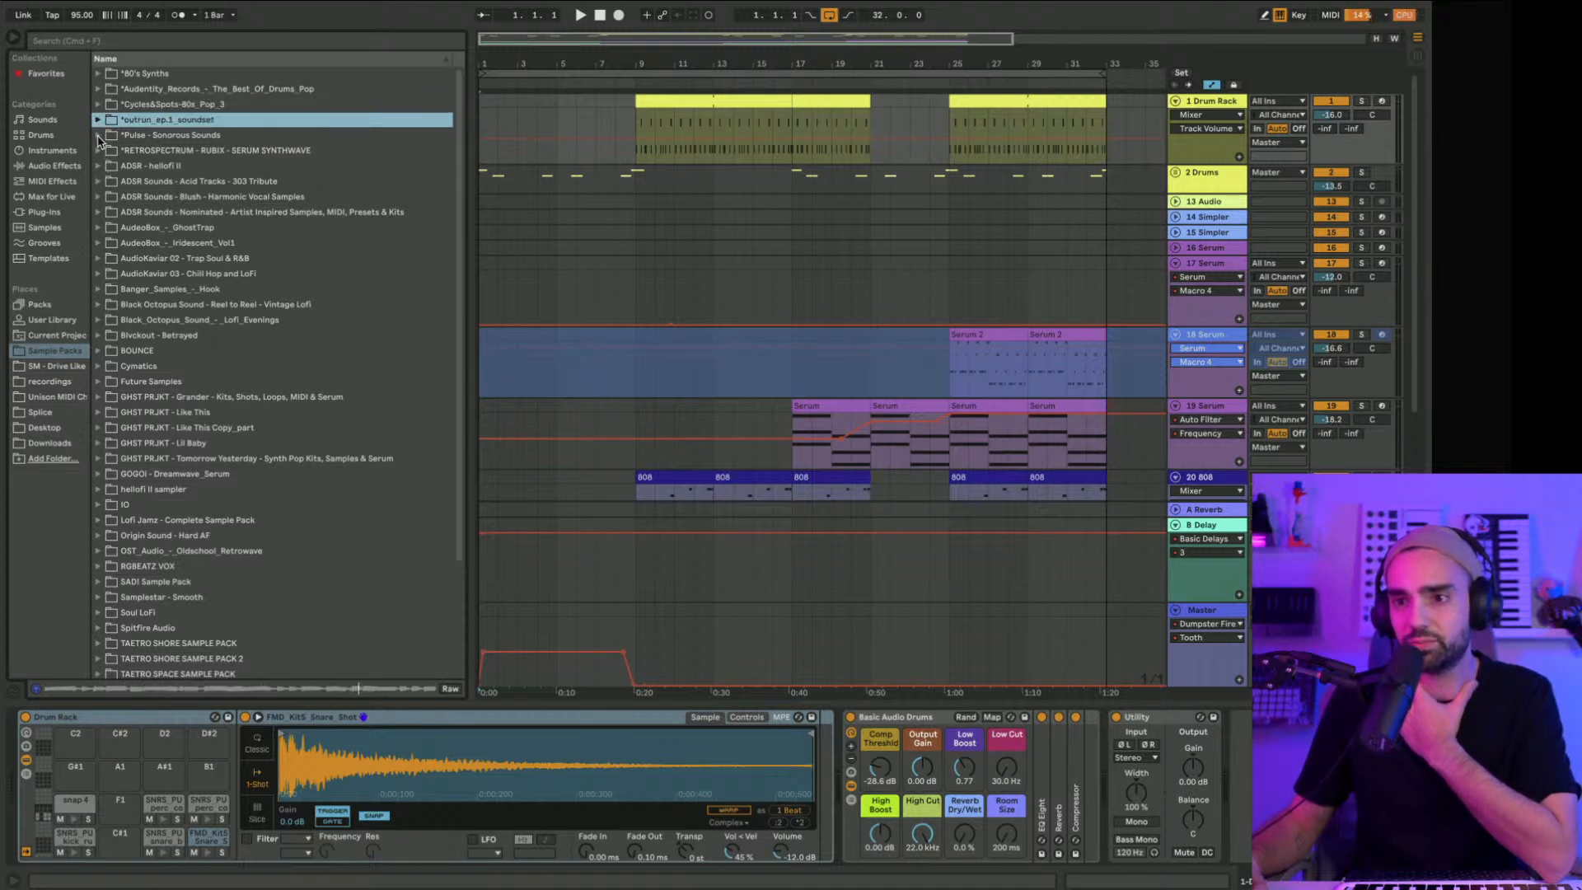
pyautogui.click(98, 136)
pyautogui.click(107, 182)
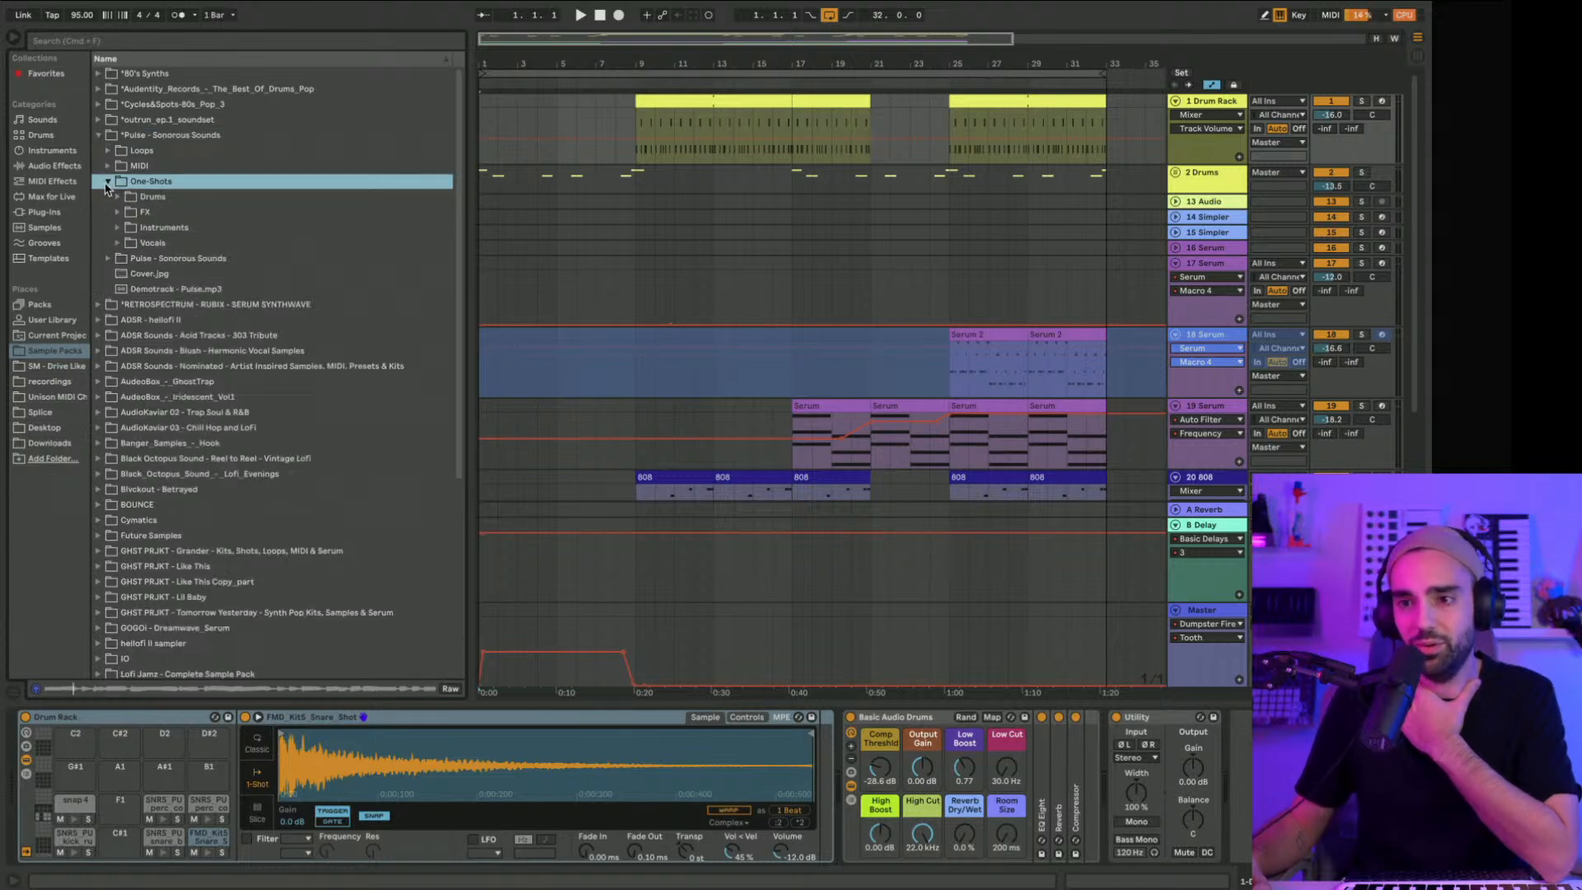
pyautogui.click(118, 197)
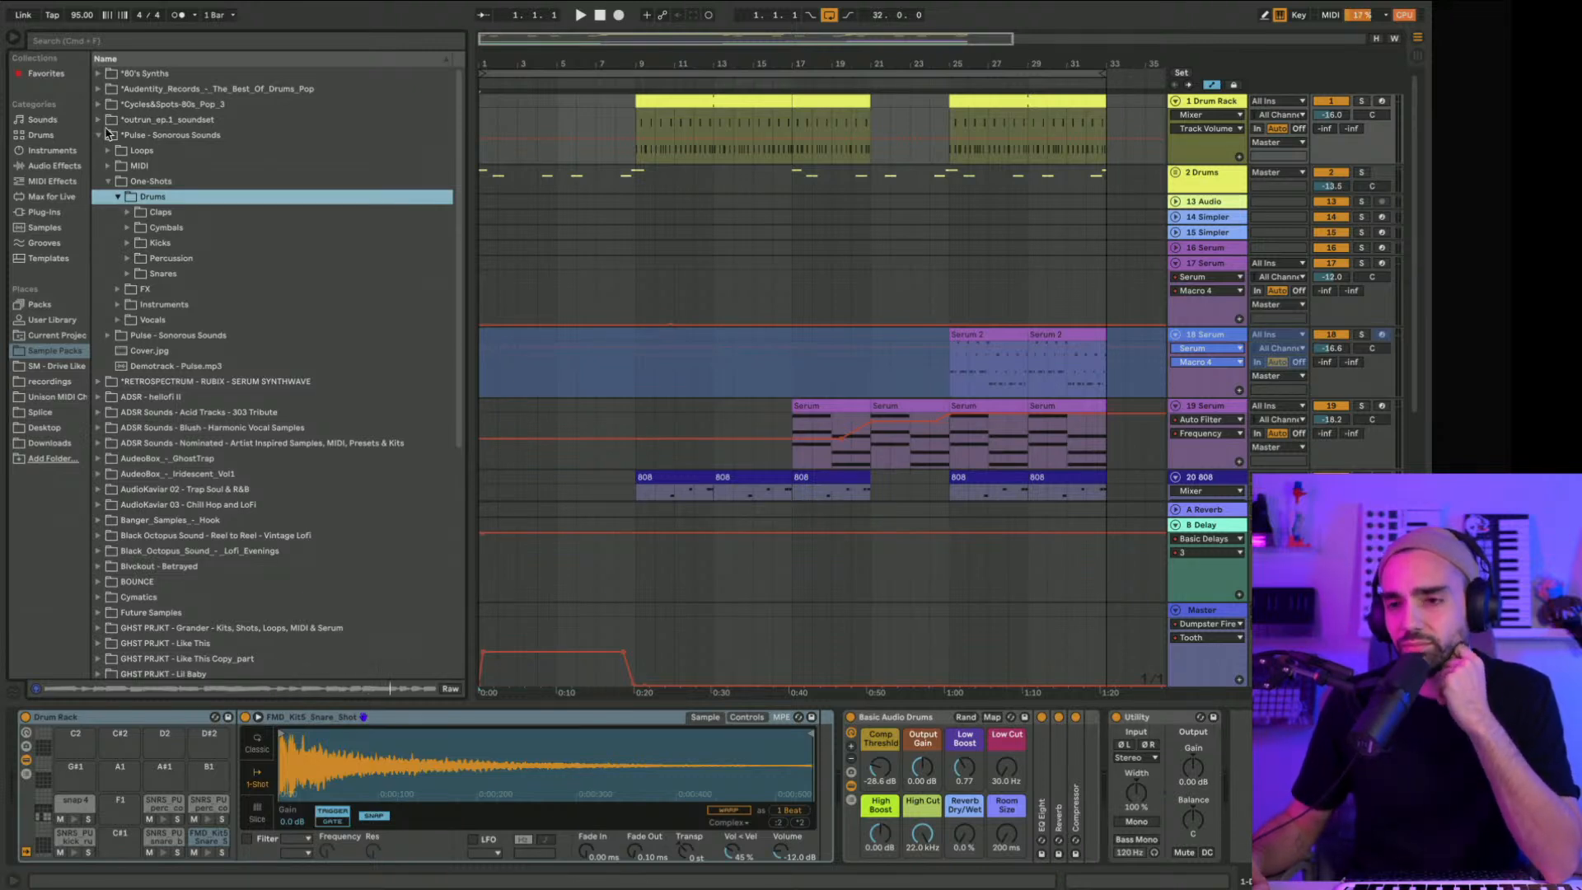
# Step: Audition percussion samples such as AU_TFS_Perc 4, Percussion Can't Be and Zen_Perc_8 in the Audentity pack's Perc folder
pyautogui.click(98, 90)
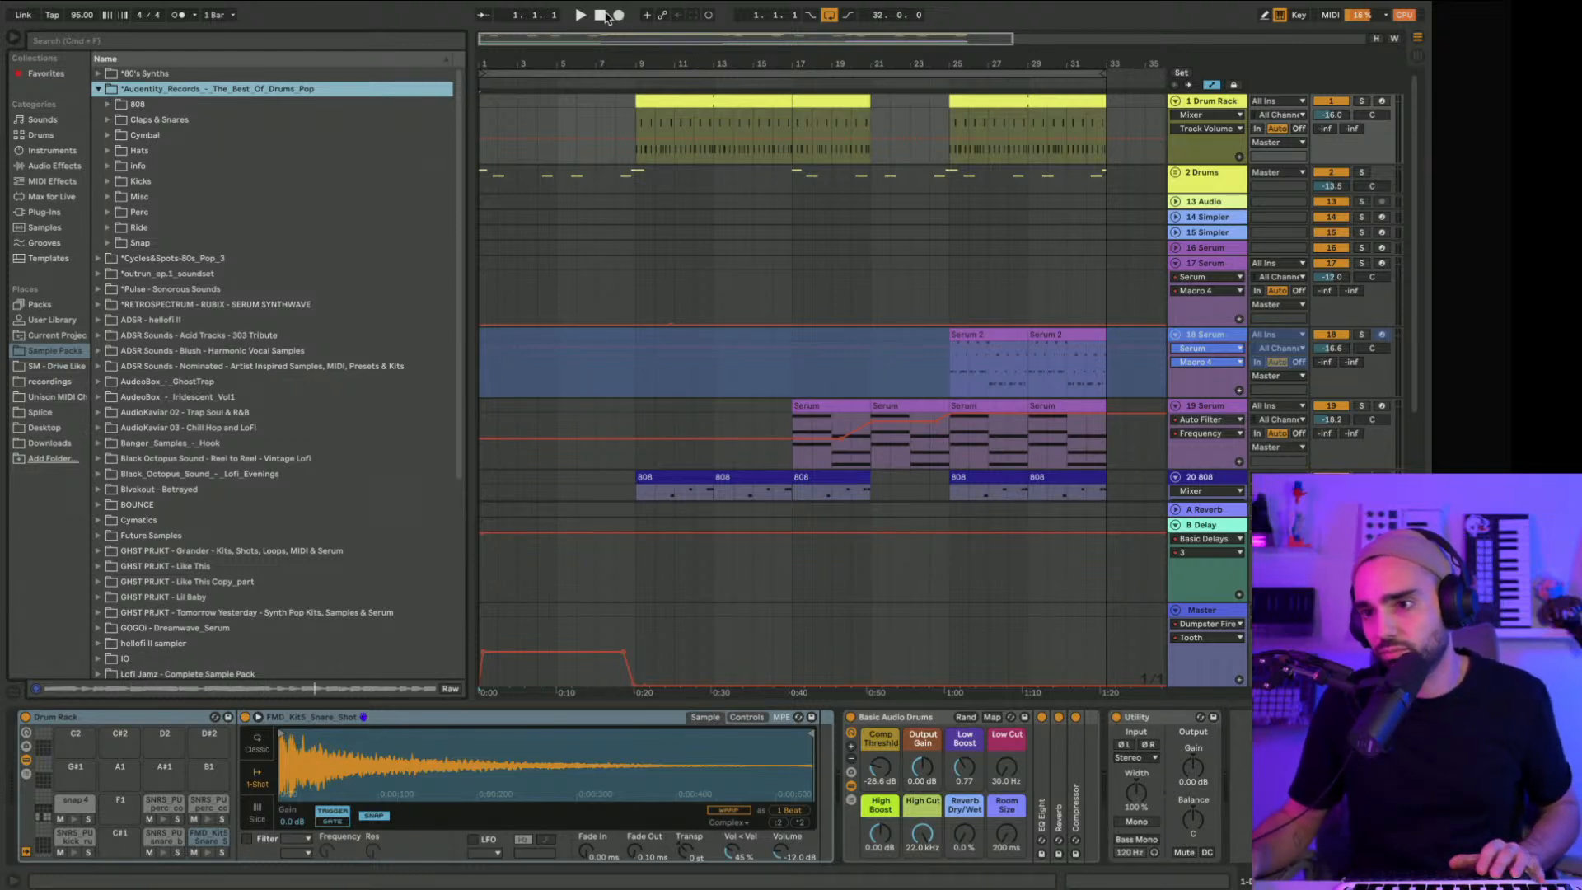
pyautogui.click(118, 224)
pyautogui.click(108, 211)
pyautogui.click(134, 272)
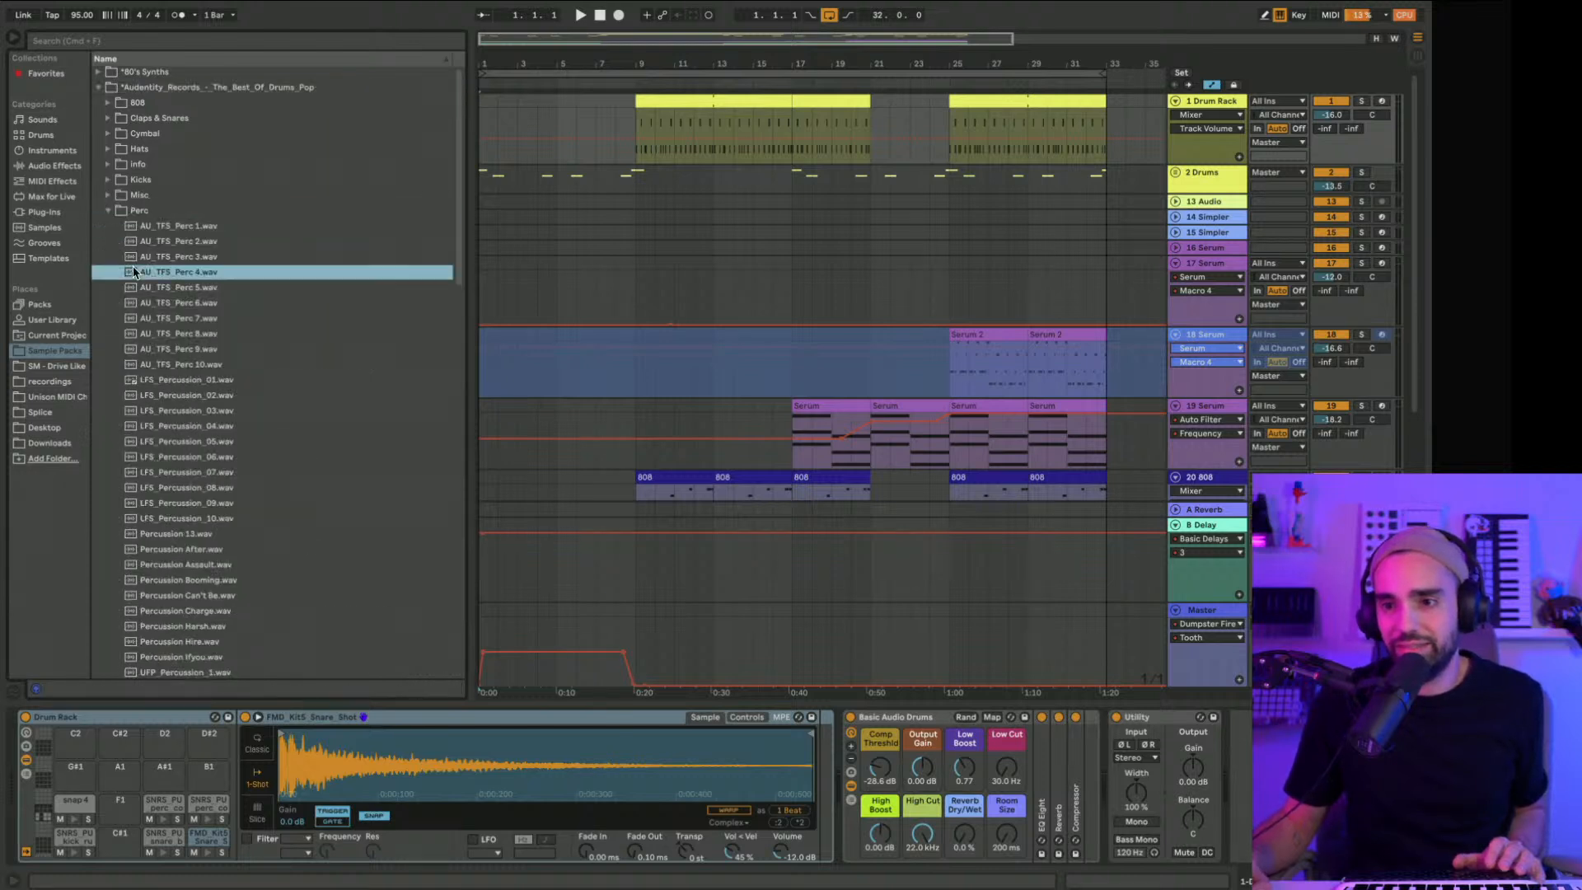
pyautogui.click(185, 364)
pyautogui.click(183, 445)
pyautogui.scroll(-3, 183, 445)
pyautogui.click(183, 446)
pyautogui.scroll(-5, 183, 446)
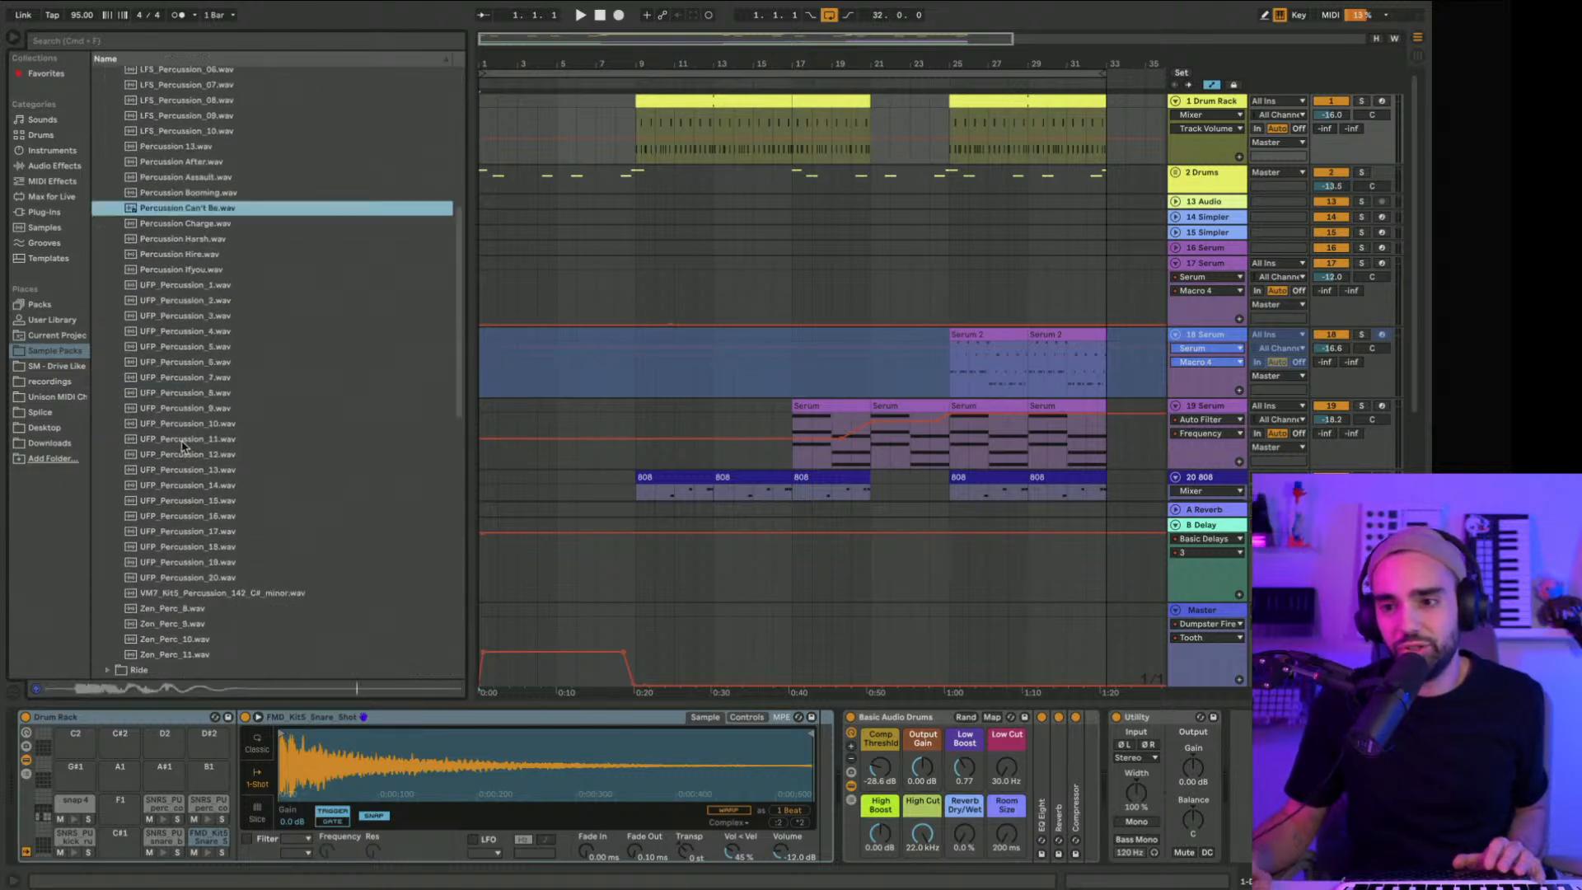
pyautogui.scroll(-4, 183, 446)
pyautogui.click(183, 446)
pyautogui.click(184, 502)
pyautogui.scroll(3, 182, 342)
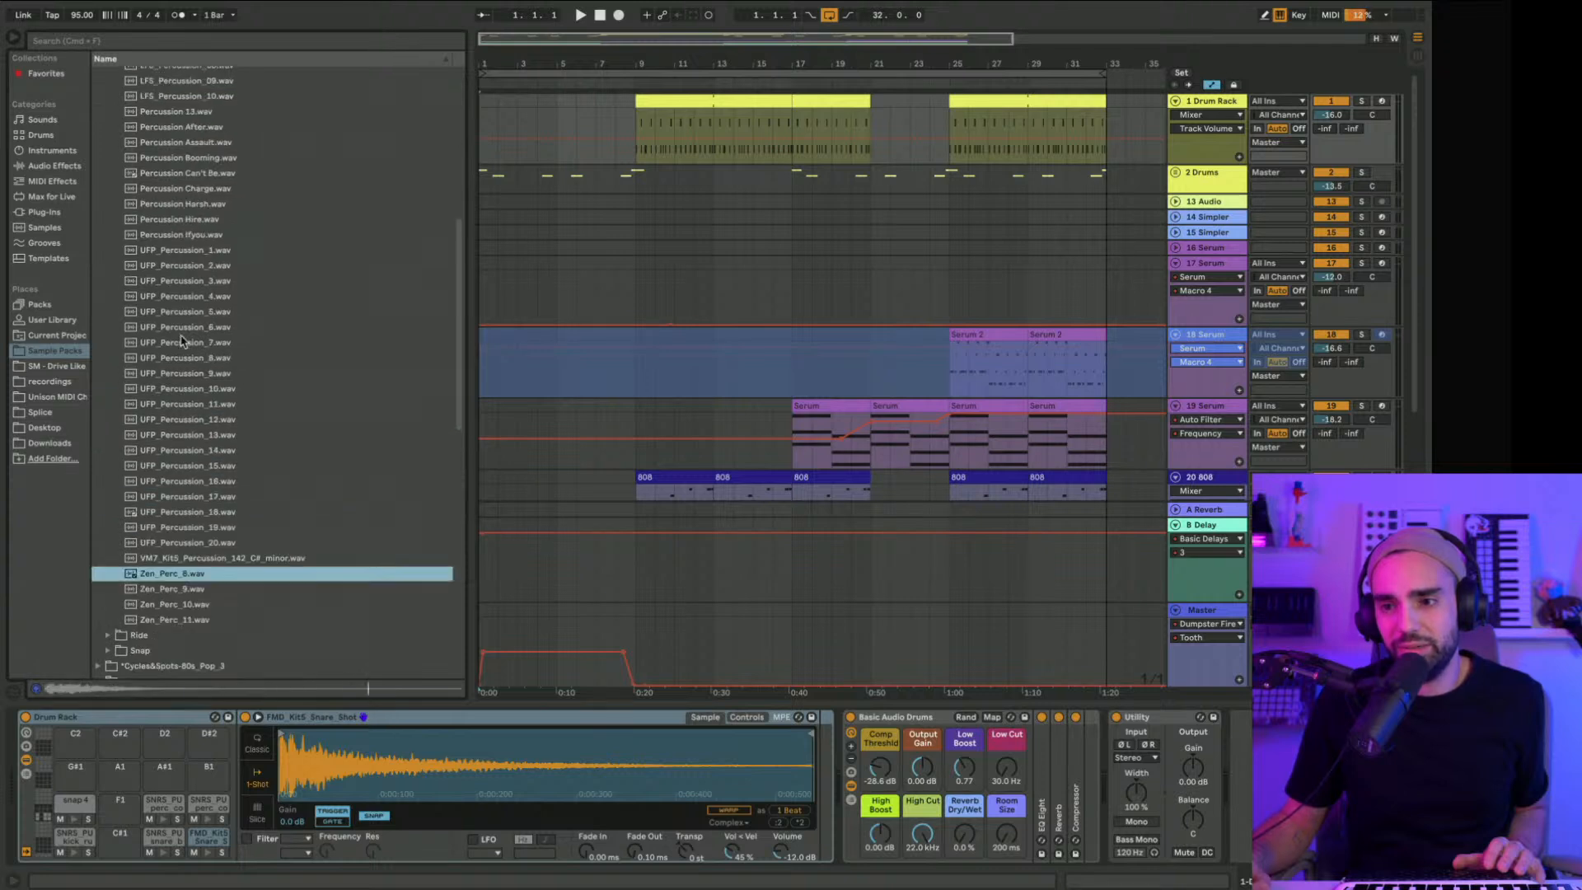
pyautogui.scroll(5, 181, 329)
pyautogui.click(178, 305)
# Step: Audition the kick samples 6.wav, 2.wav and 1.wav in the Audentity pack's Kicks folder
pyautogui.click(108, 182)
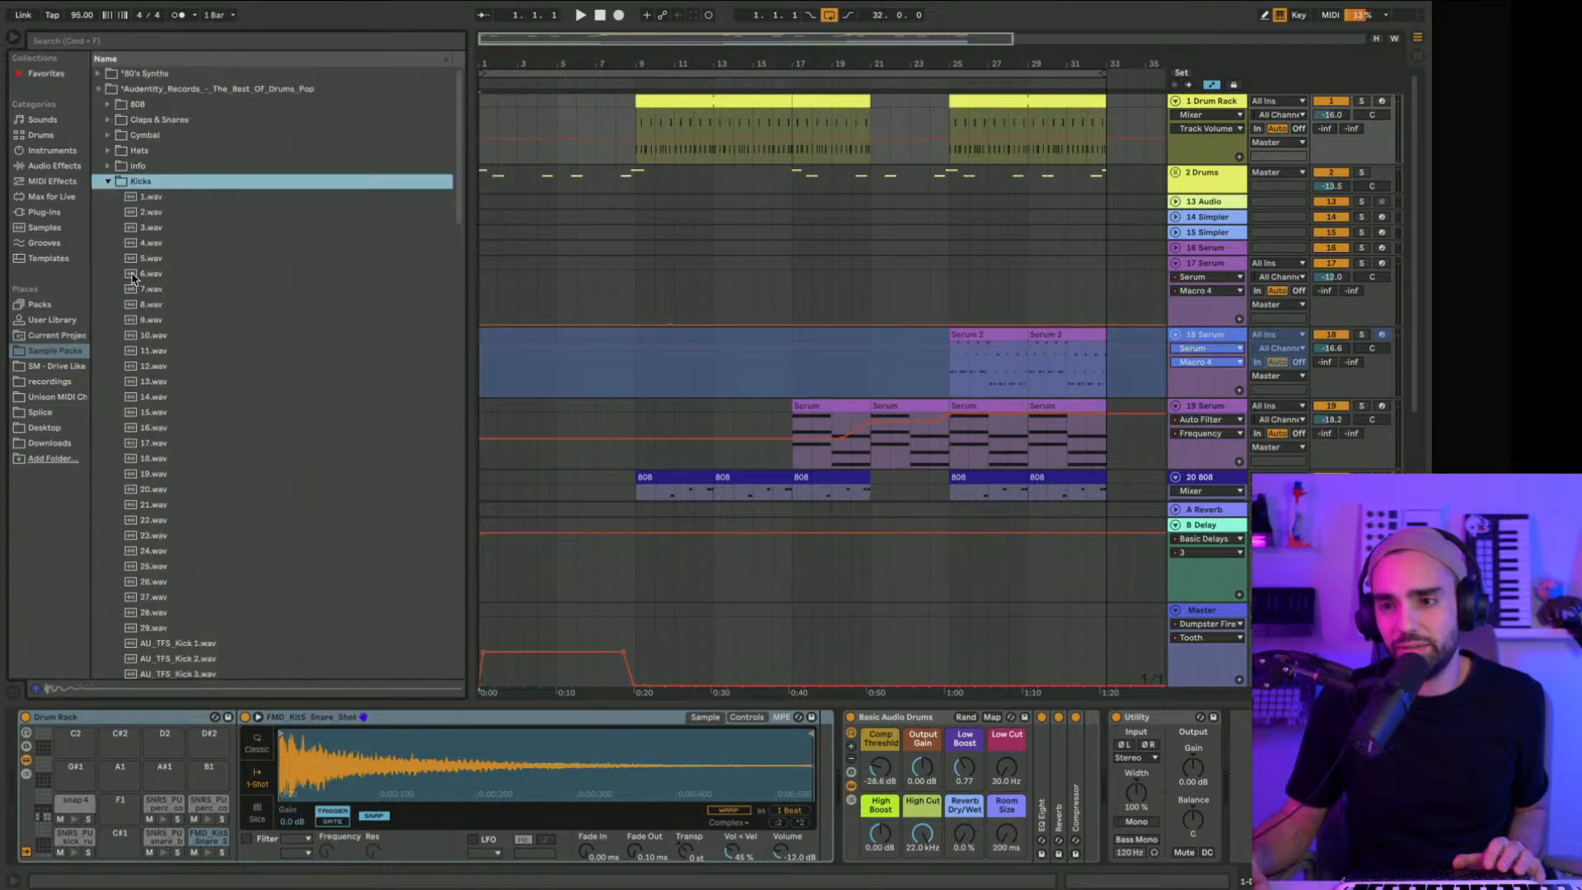
pyautogui.click(132, 276)
pyautogui.click(143, 213)
pyautogui.click(144, 198)
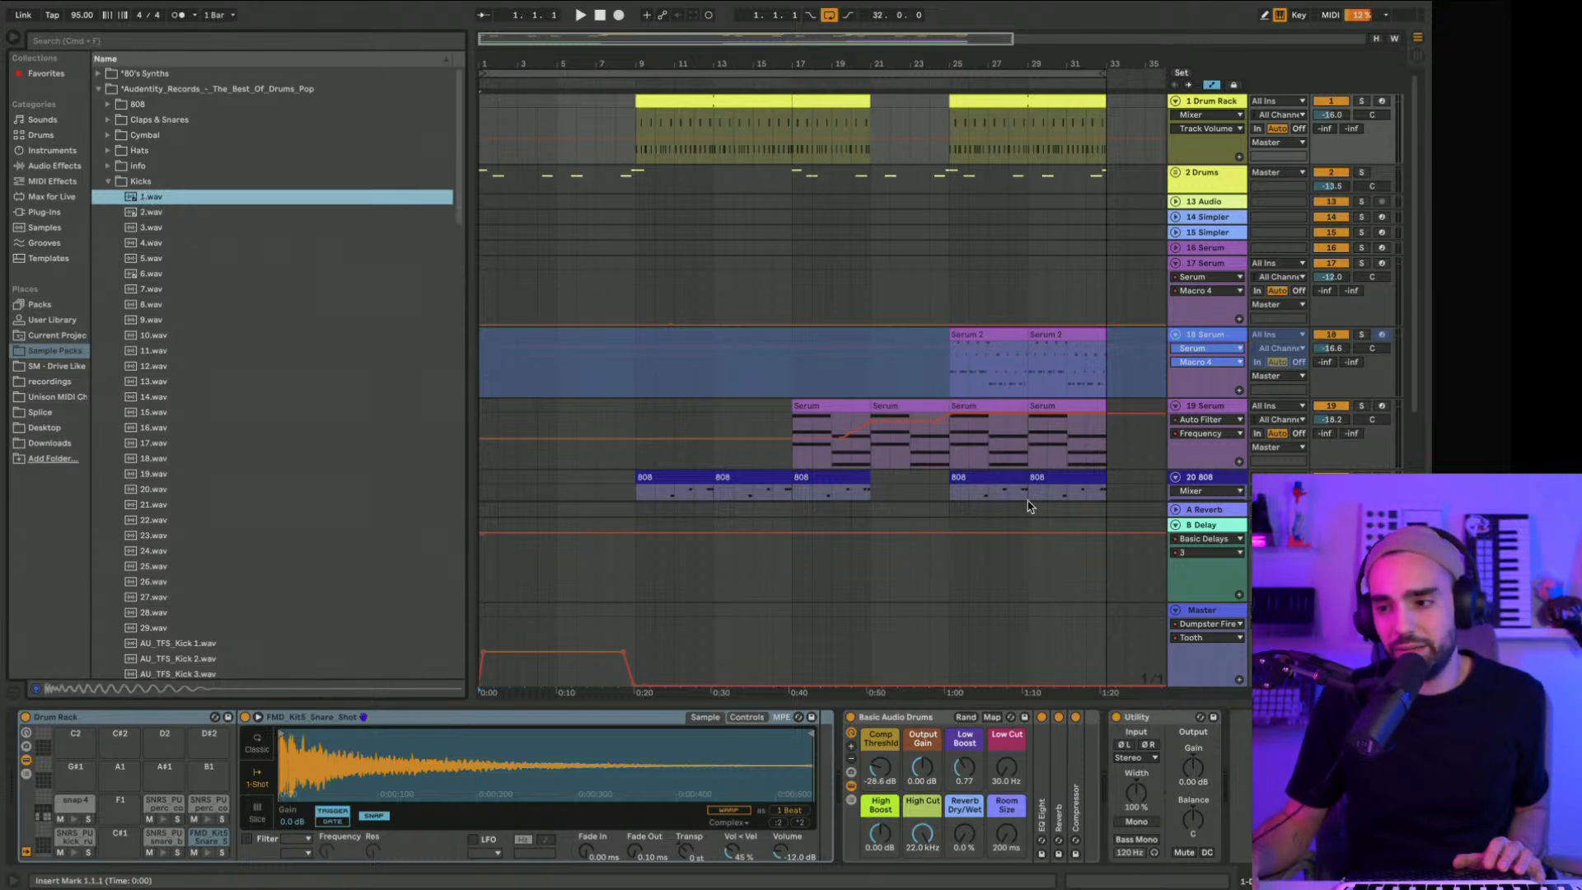
# Step: Lower the distortion of the 808 plug-in on the 20 808 track to 24%
pyautogui.scroll(-8, 1139, 526)
pyautogui.click(1209, 139)
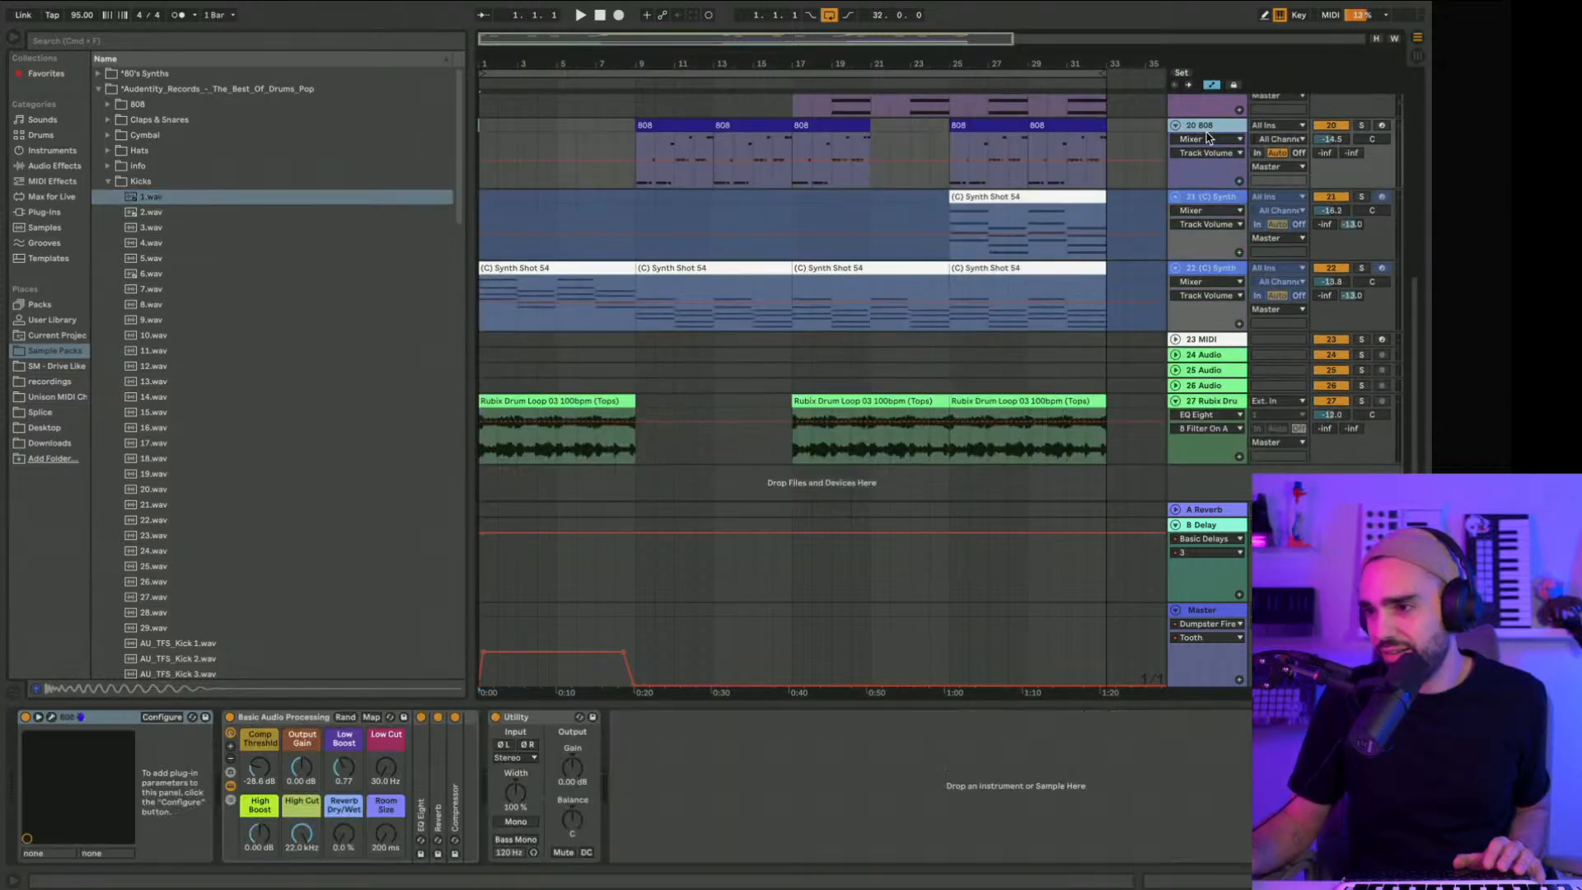
pyautogui.click(162, 717)
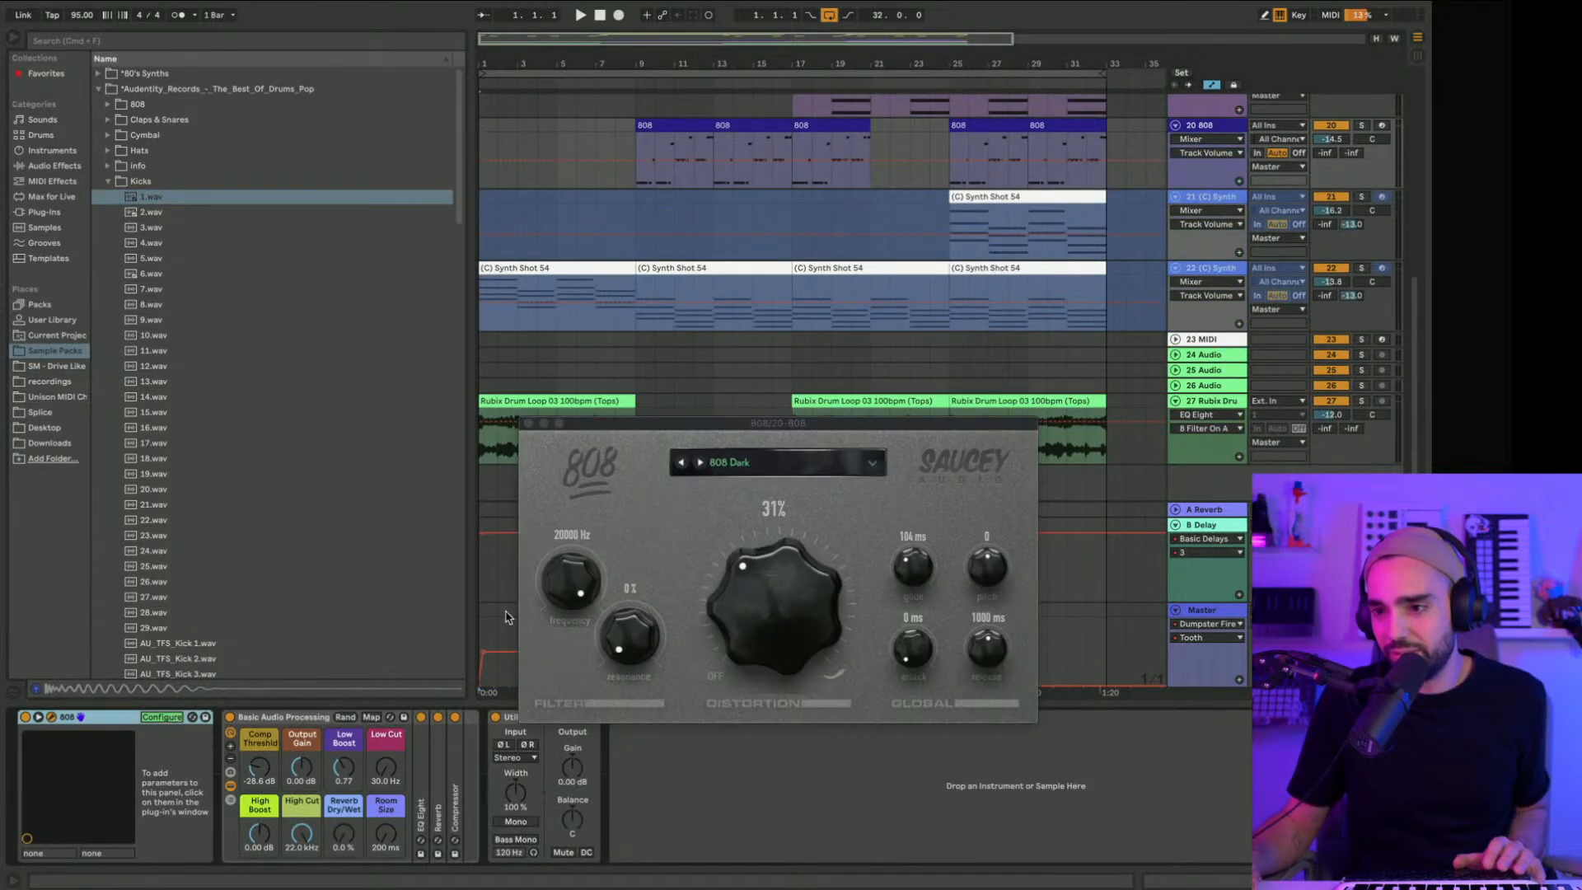
pyautogui.moveTo(740, 601)
pyautogui.mouseDown()
pyautogui.moveTo(750, 568)
pyautogui.moveTo(750, 614)
pyautogui.mouseUp()
pyautogui.click(190, 812)
pyautogui.click(162, 719)
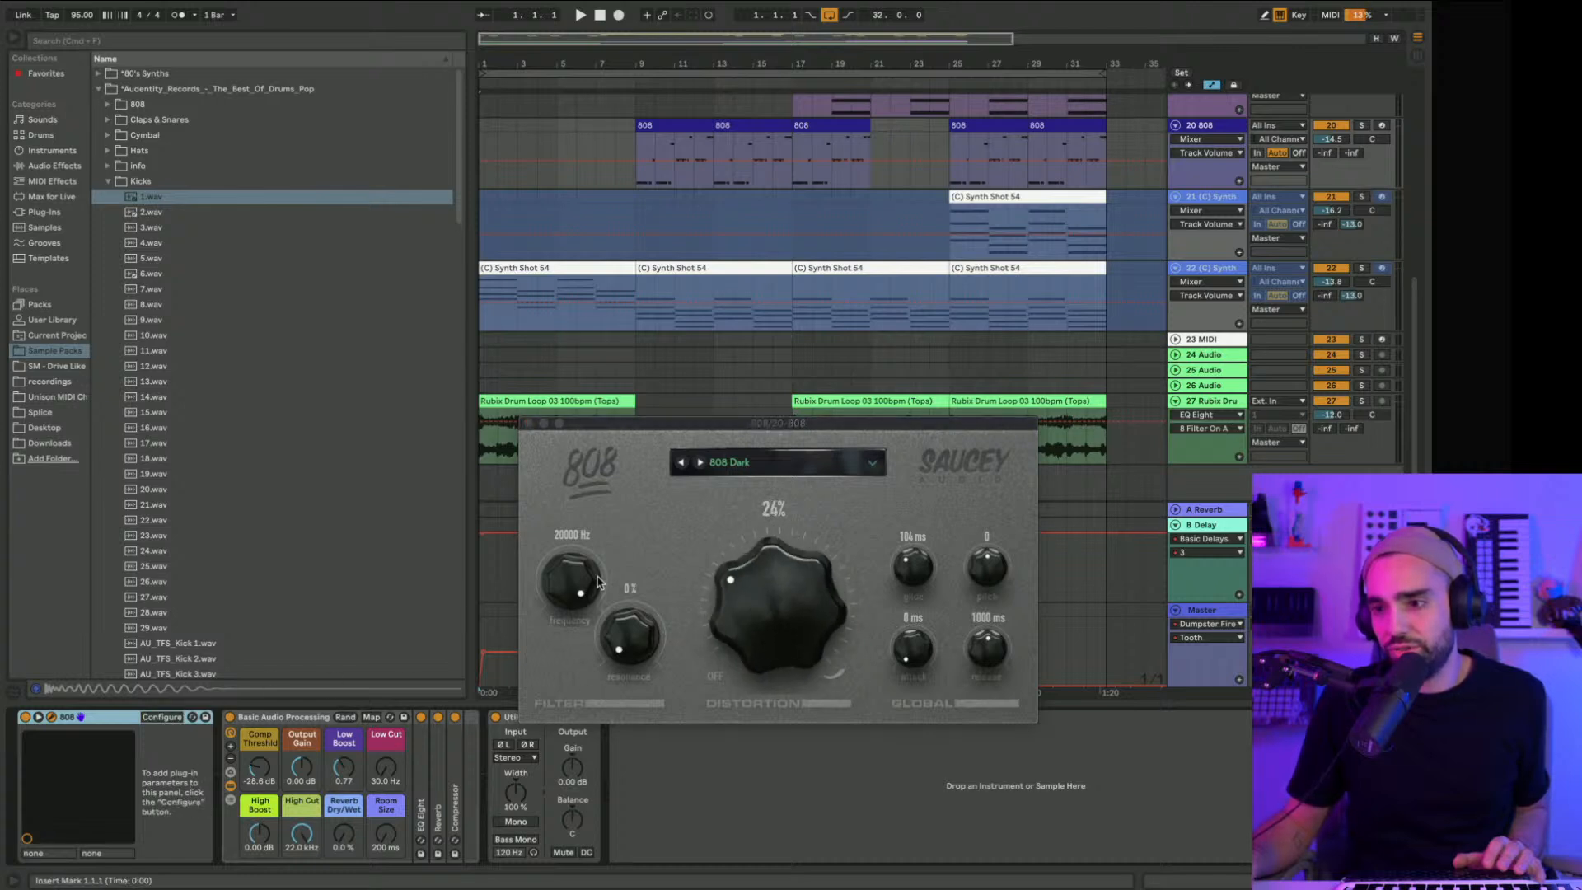
pyautogui.click(528, 424)
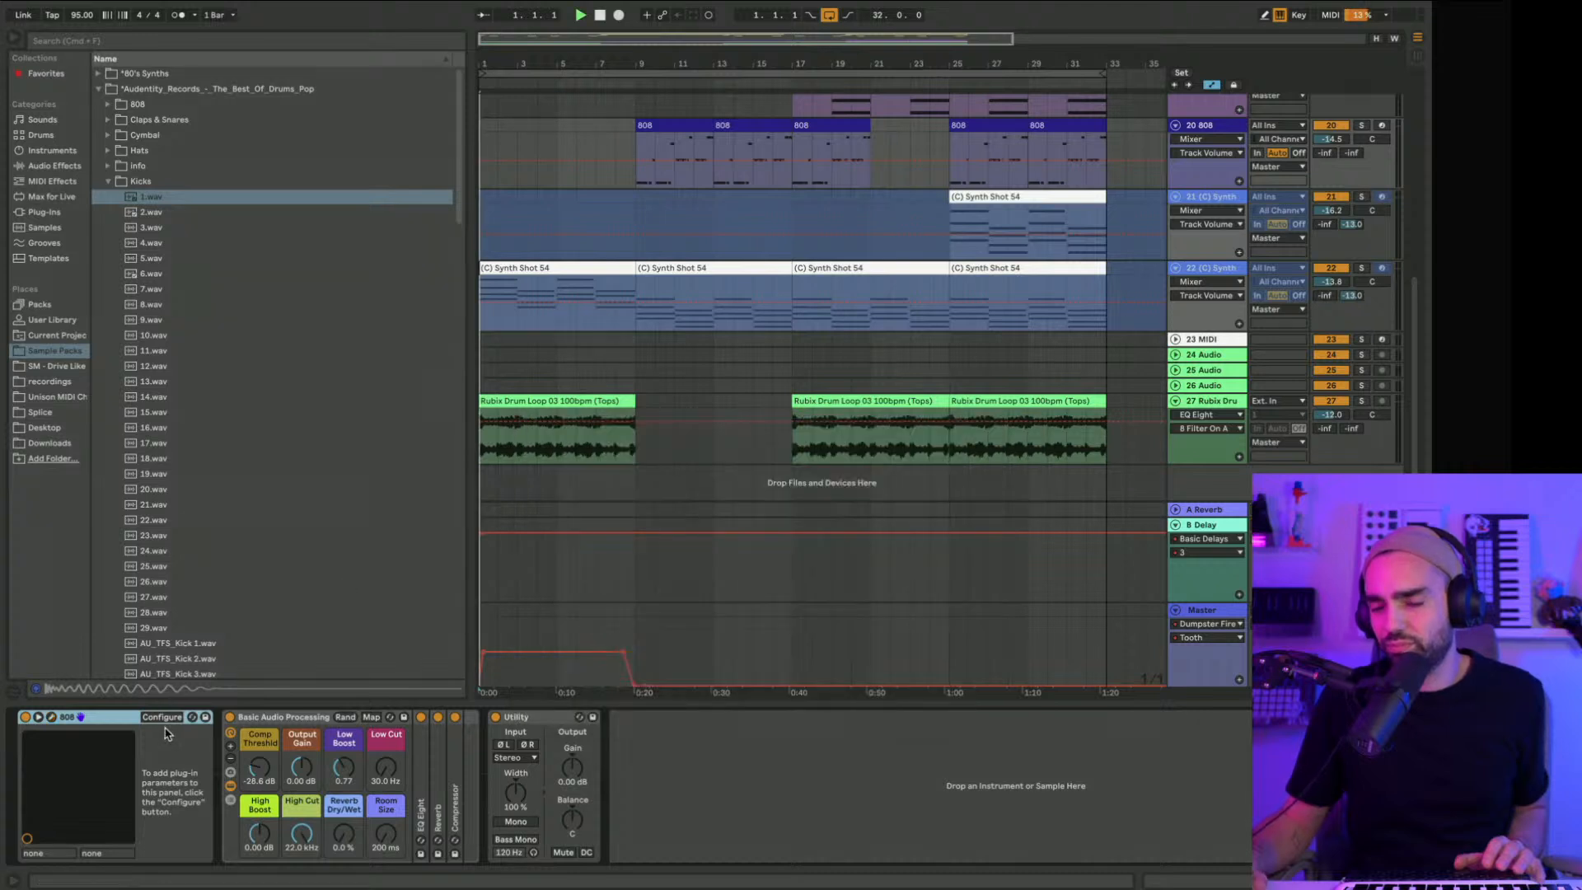
# Step: Play the track from bar 1 and hide the device view and the browser
pyautogui.click(456, 519)
pyautogui.scroll(-1, 457, 517)
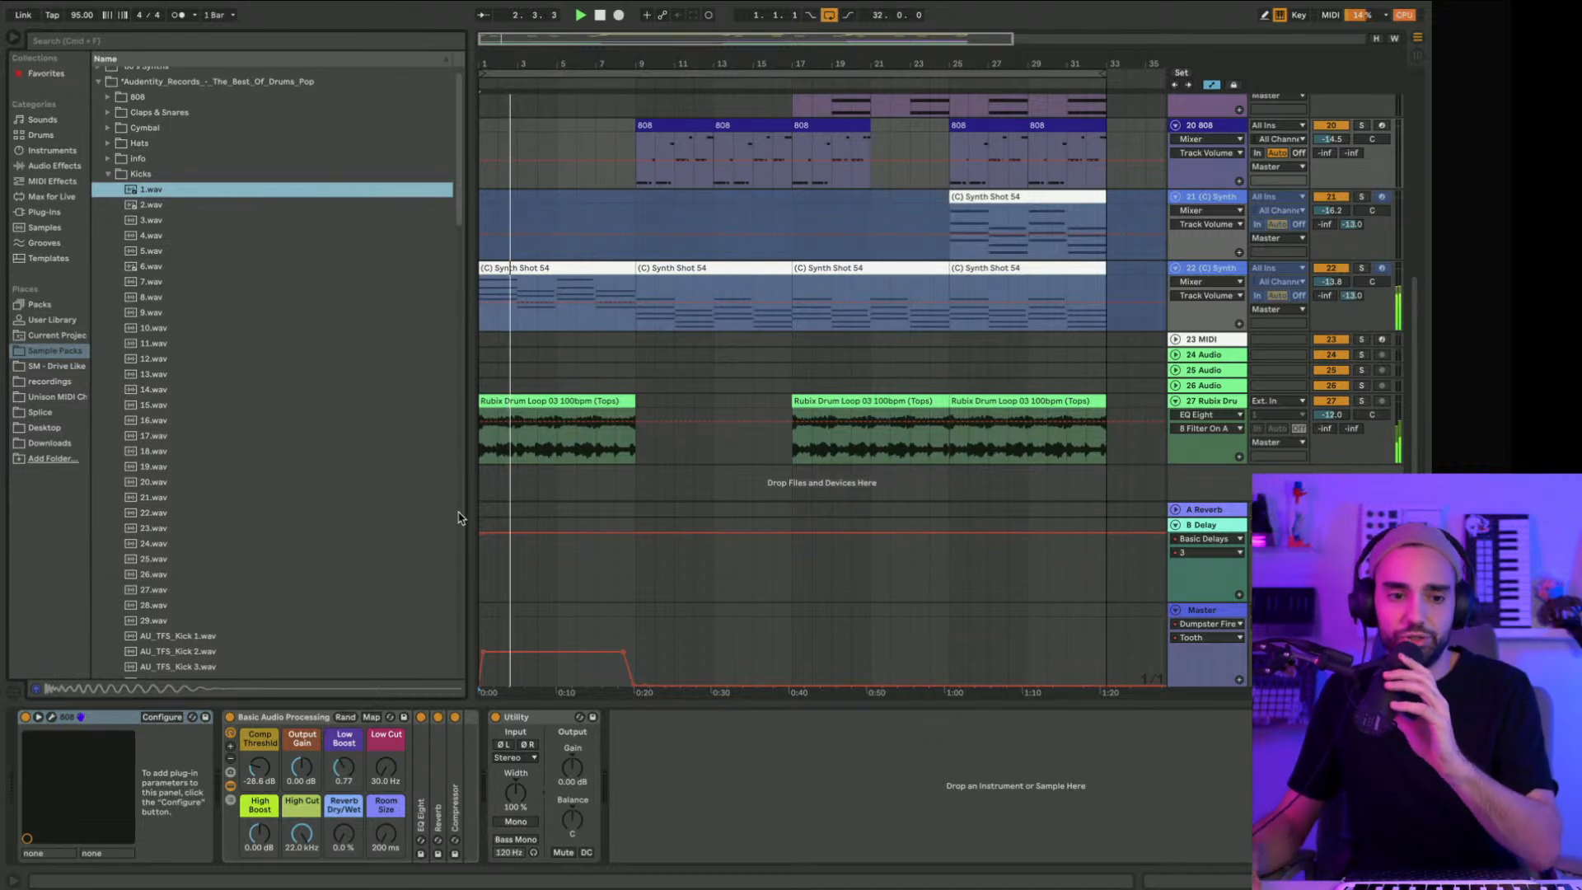
pyautogui.scroll(5, 552, 478)
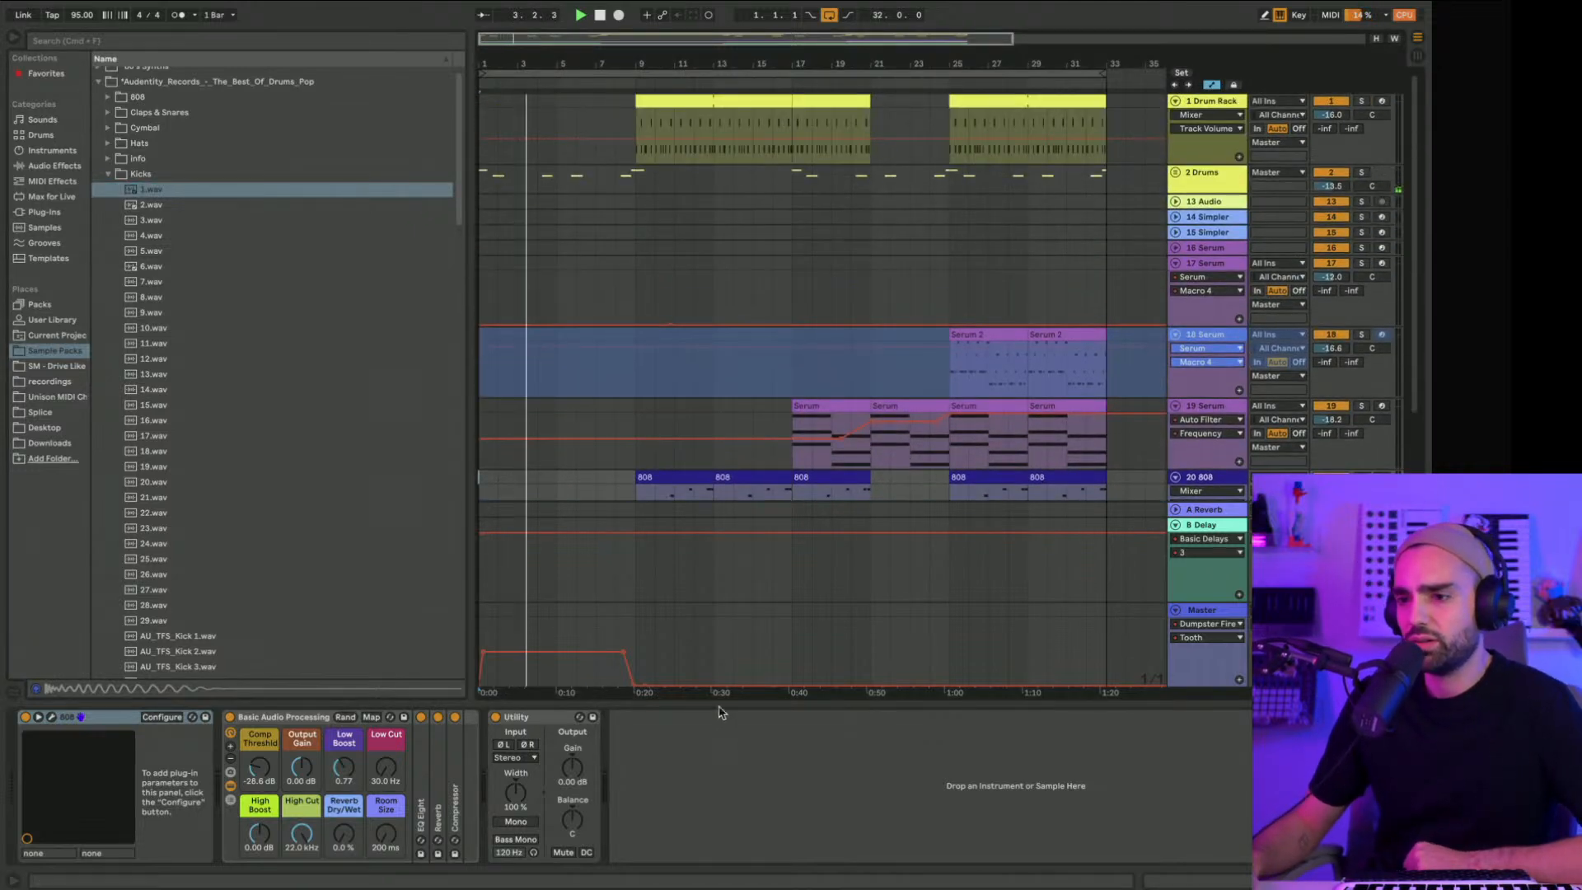
pyautogui.click(716, 702)
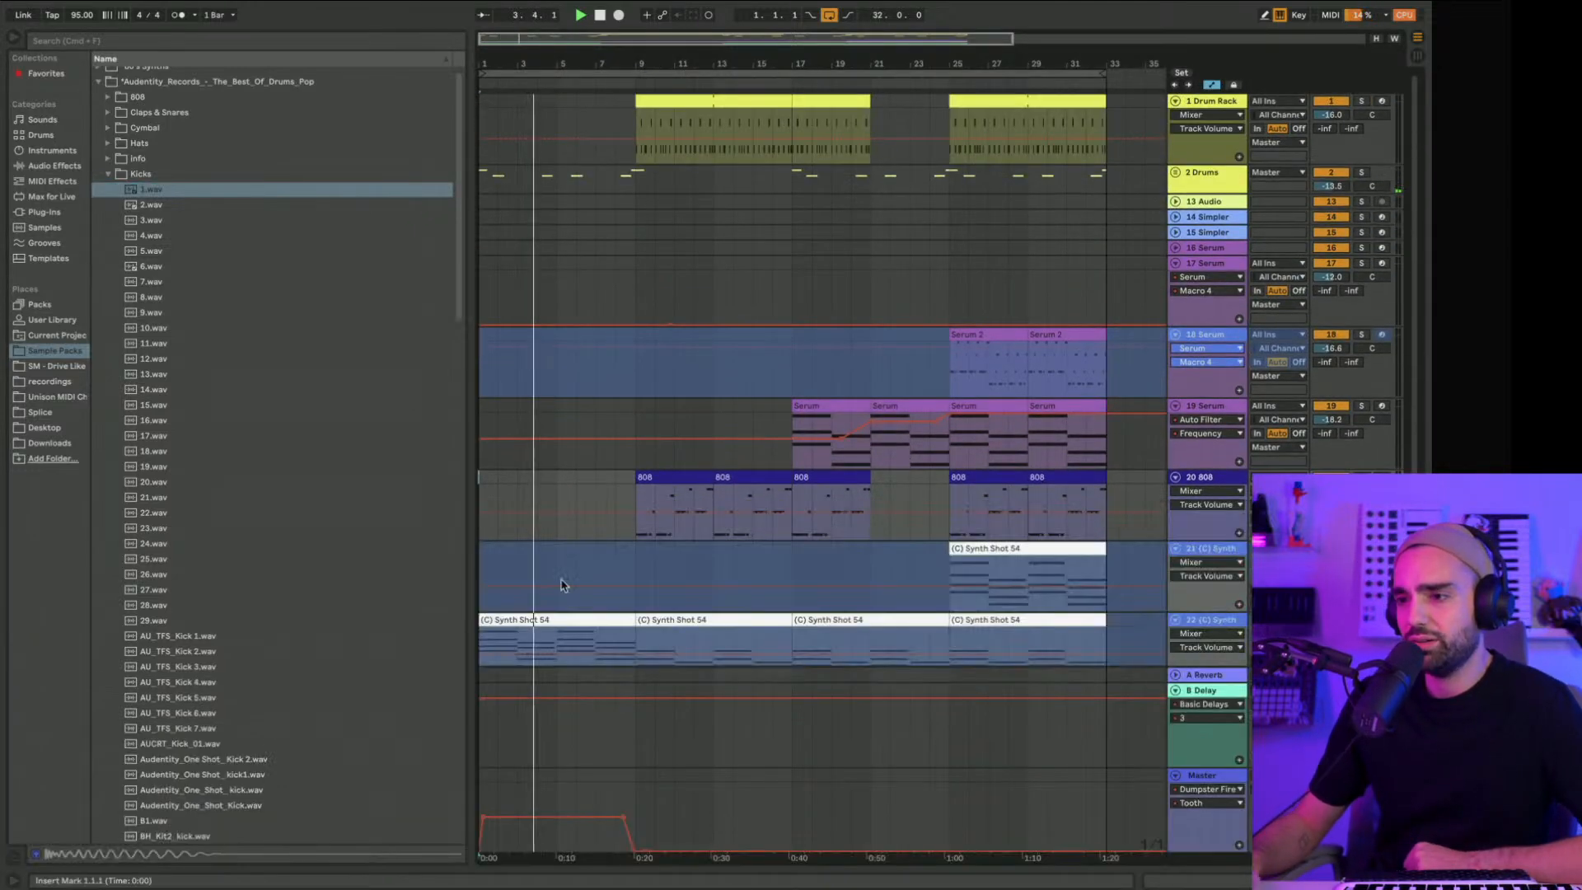
pyautogui.click(15, 41)
pyautogui.press('+')
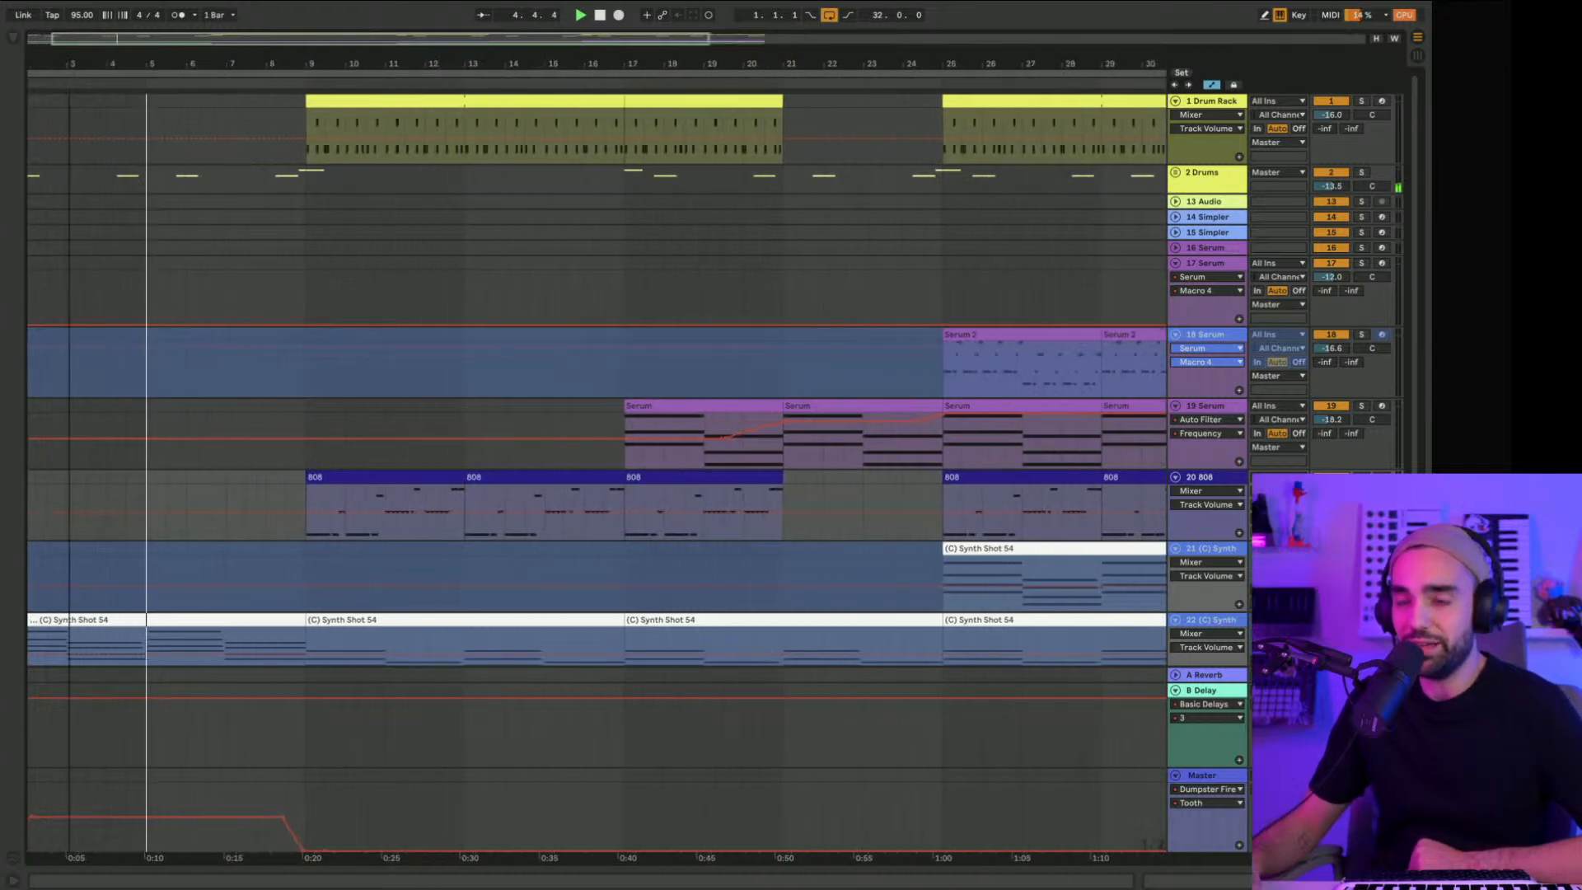
# Step: Fit the full 32 bars in the arrangement and listen through all tracks during playback
pyautogui.moveTo(289, 66); pyautogui.dragTo(286, 41)
pyautogui.scroll(-5, 257, 204)
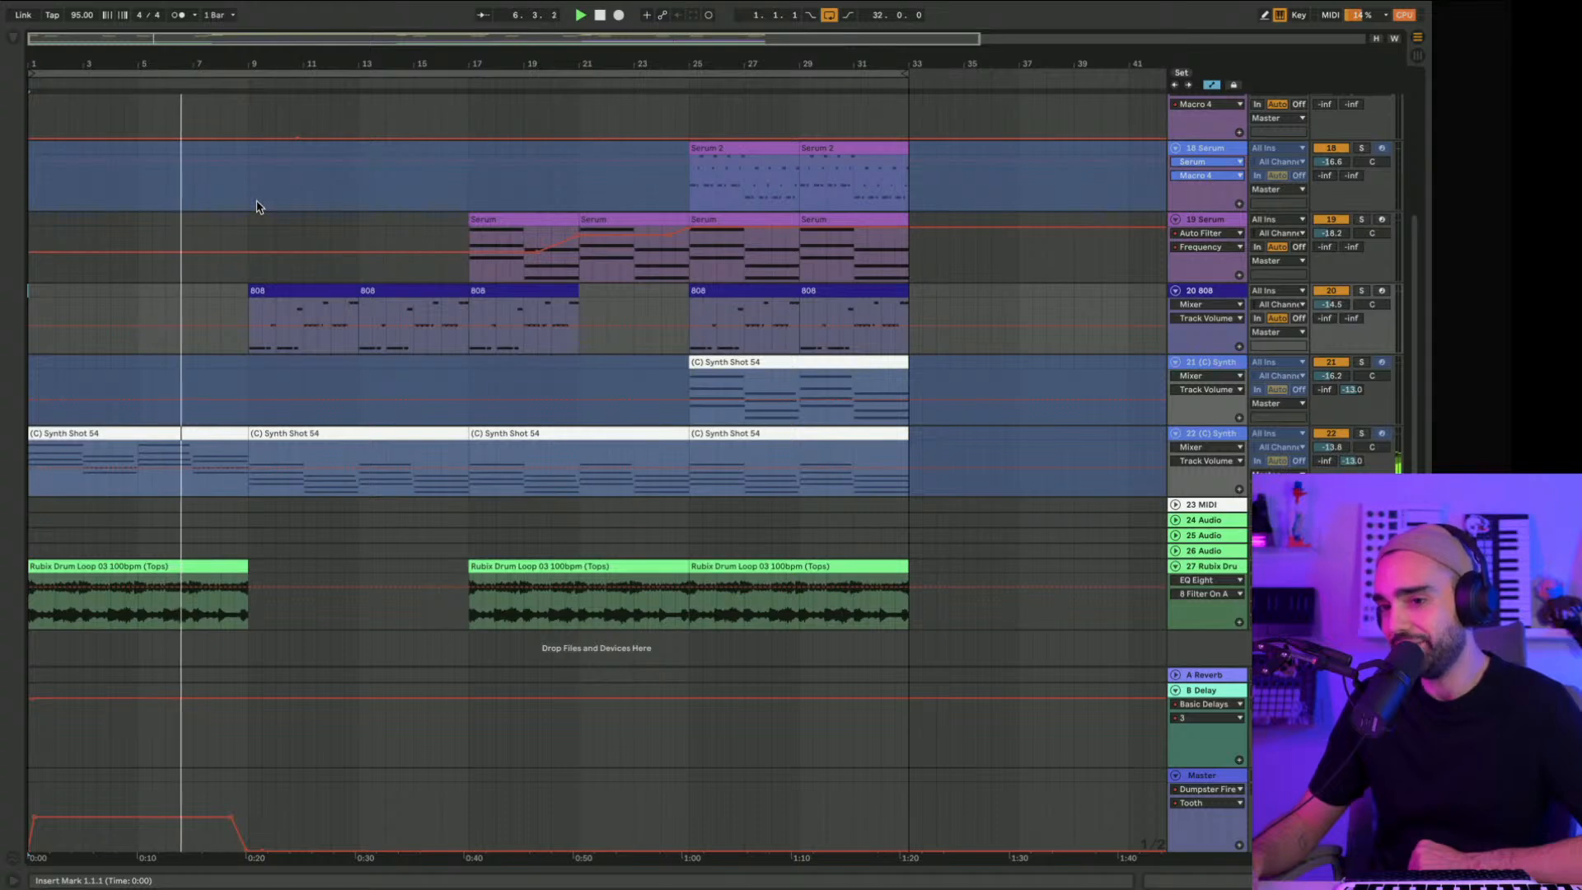
pyautogui.scroll(5, 256, 206)
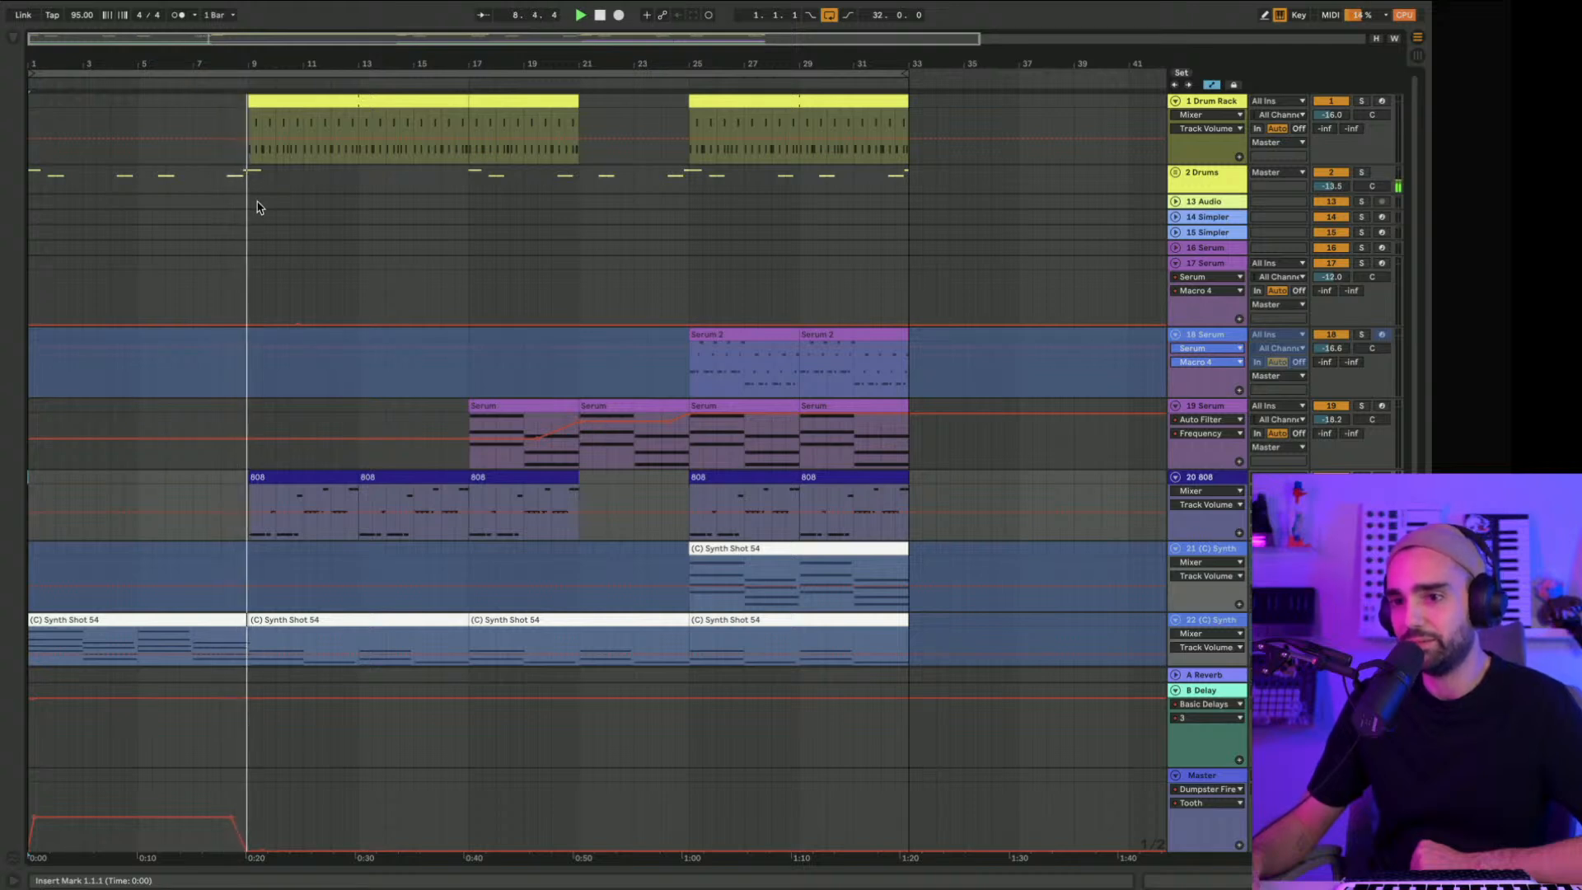
pyautogui.scroll(-1, 256, 206)
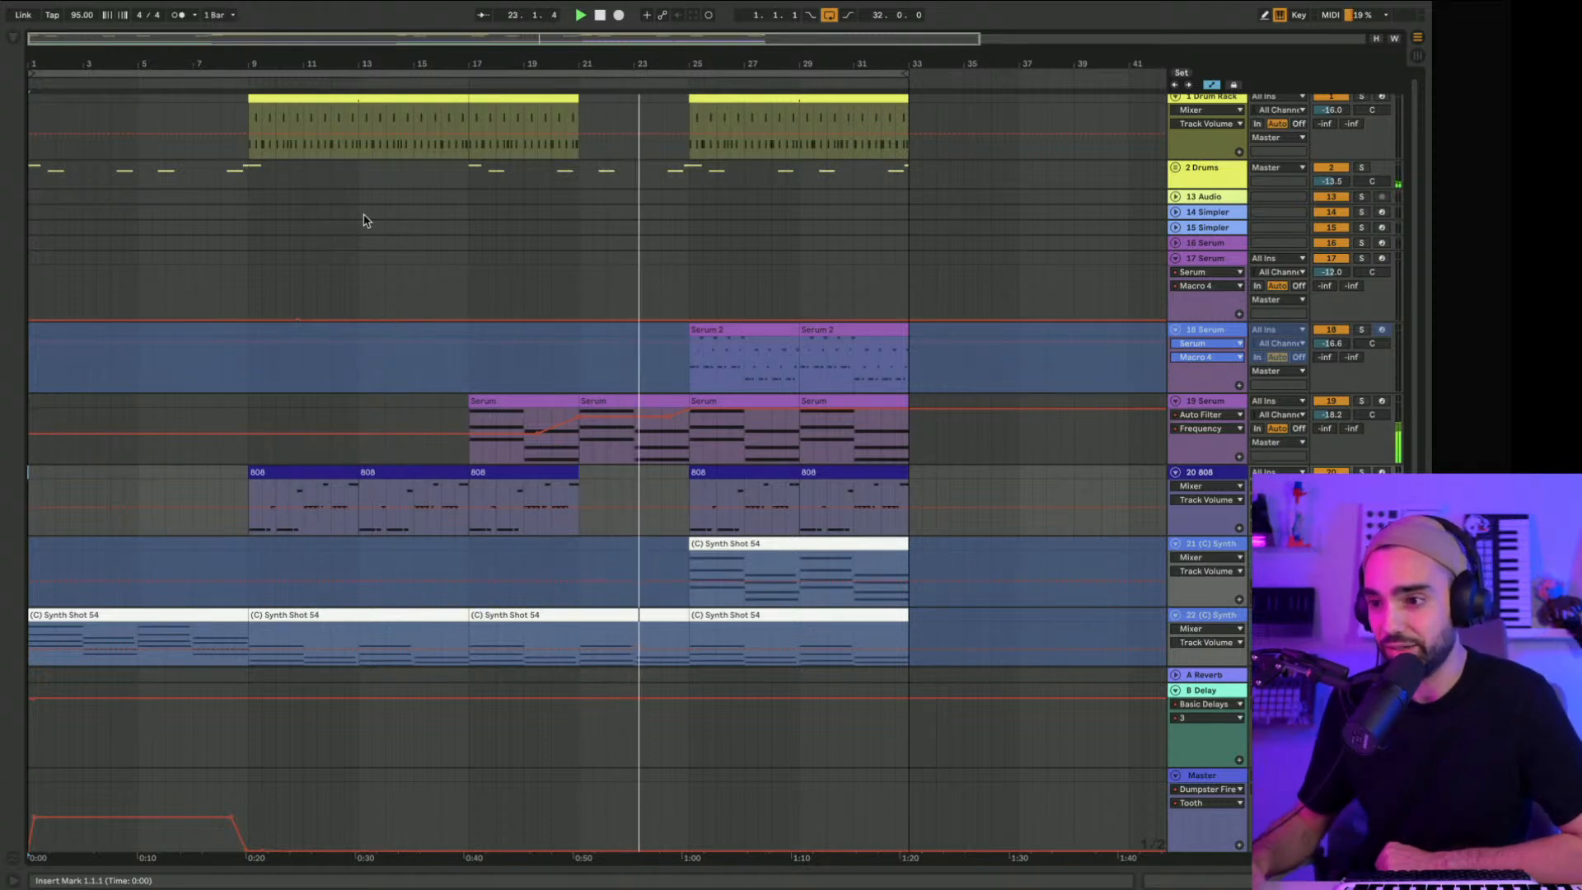
pyautogui.moveTo(669, 417); pyautogui.dragTo(648, 415)
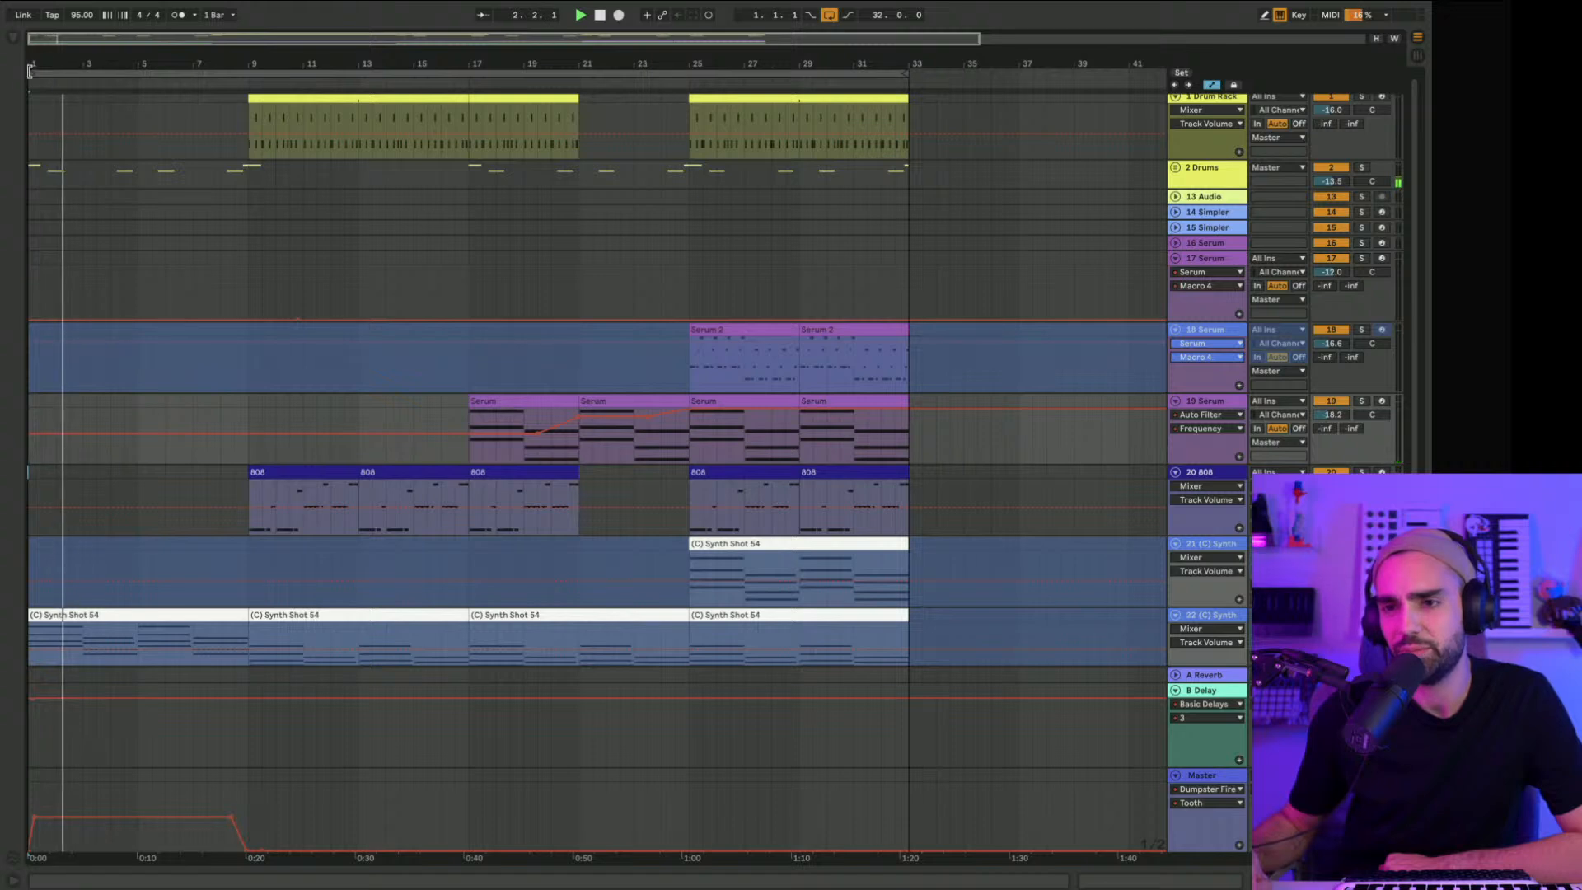
# Step: Loop playback over bars 9 to 17 and check the Dumpster Fire effect on the Master track
pyautogui.moveTo(29, 70); pyautogui.dragTo(251, 72)
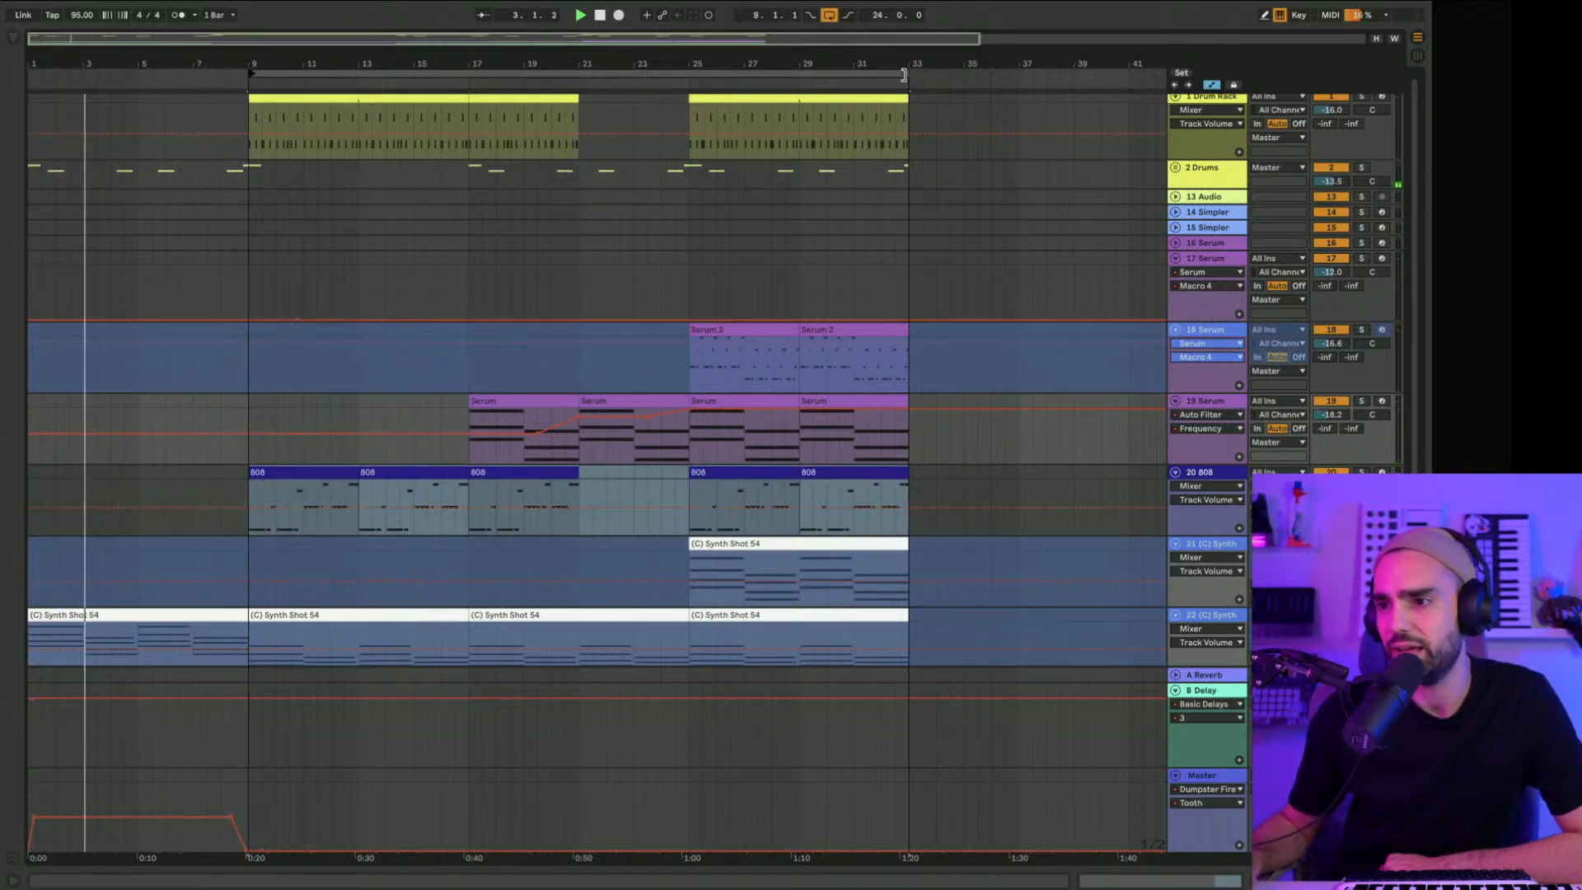
pyautogui.moveTo(903, 75); pyautogui.dragTo(461, 68)
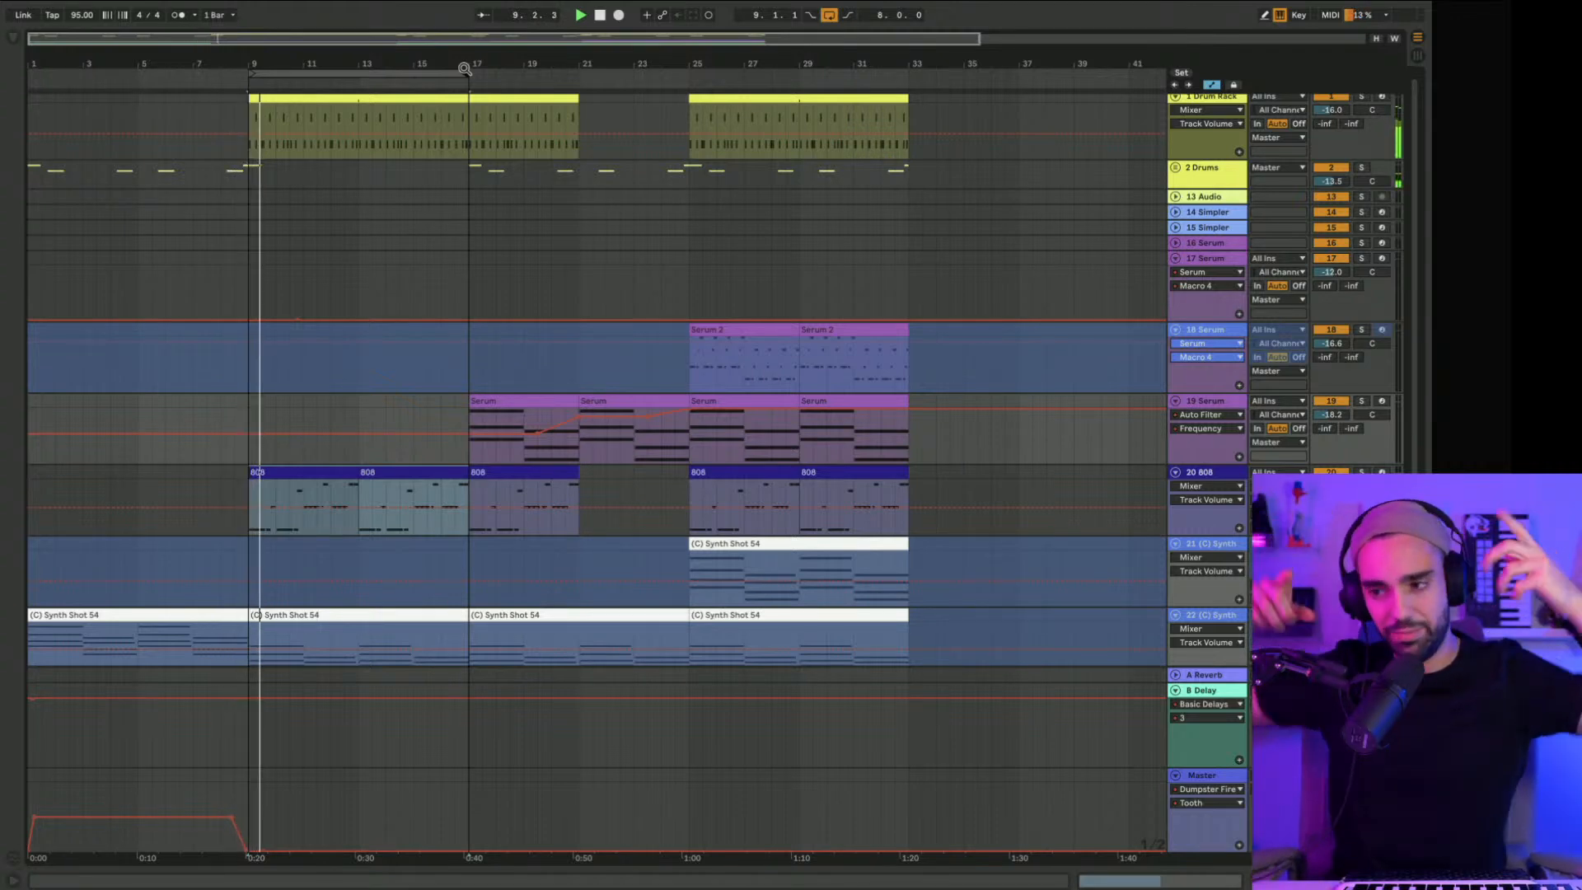
pyautogui.click(1209, 781)
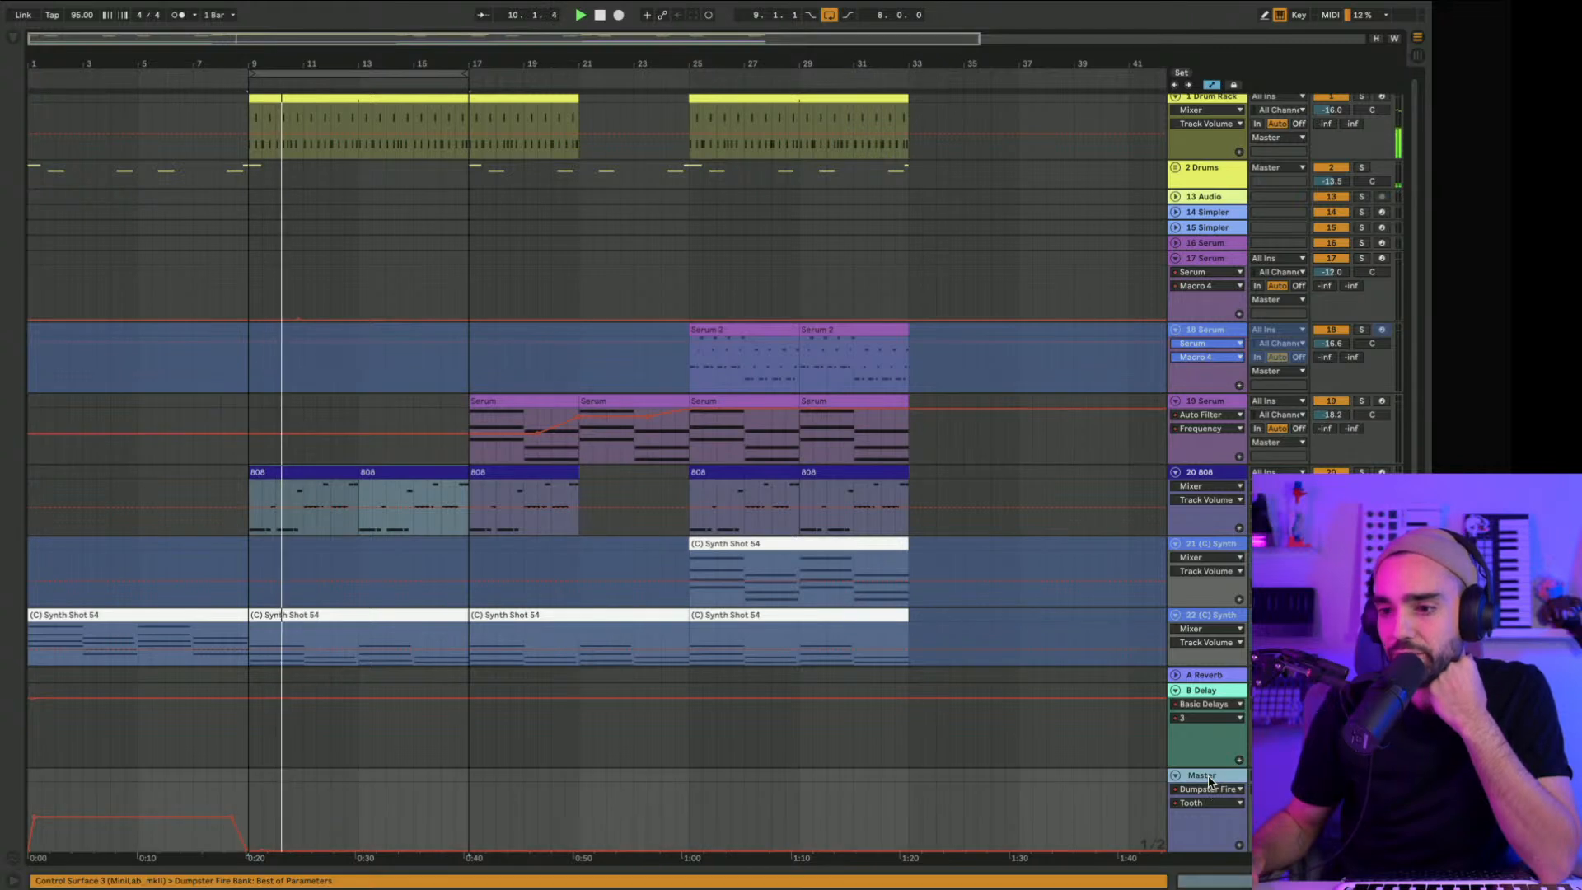
pyautogui.click(1209, 781)
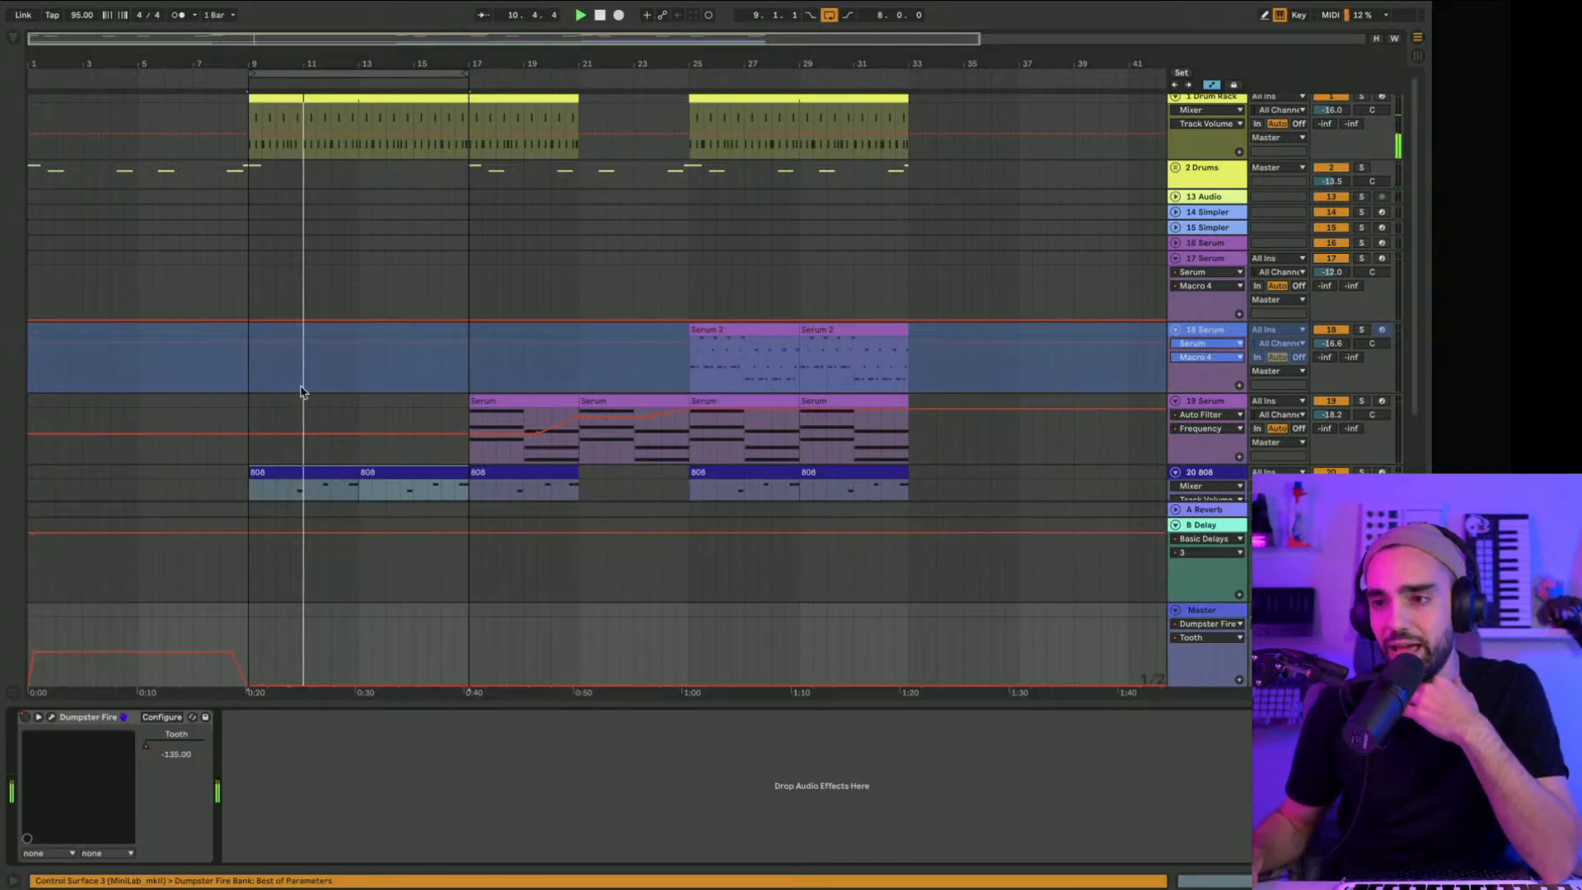
pyautogui.moveTo(471, 705); pyautogui.dragTo(475, 816)
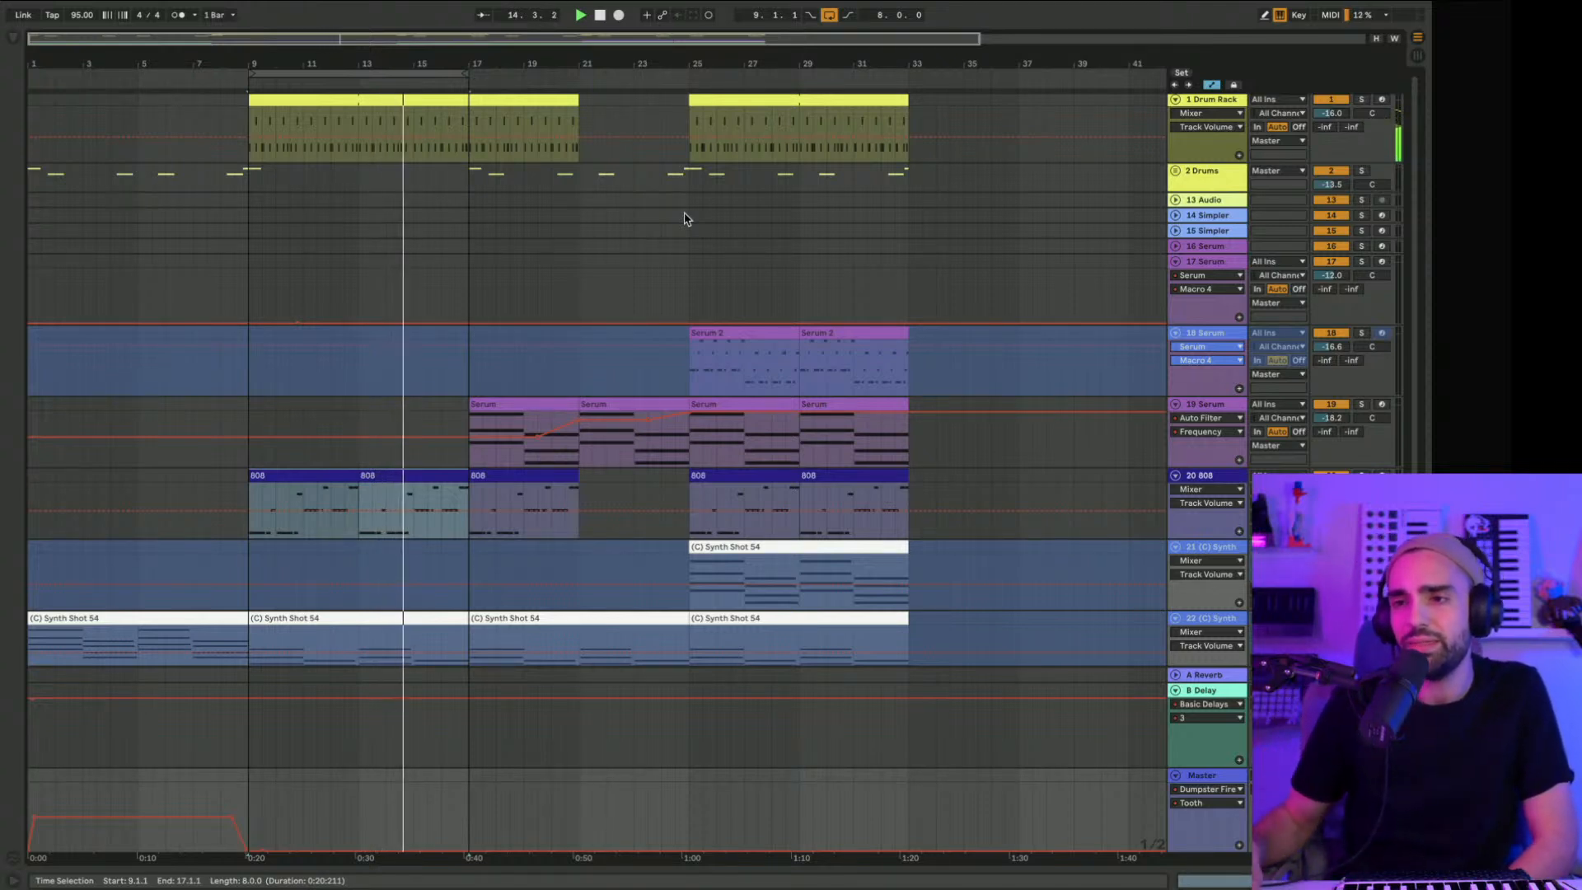
# Step: Extend the playback loop to bars 1 through 33 and review the Serum build and the bar-25 section
pyautogui.moveTo(467, 74); pyautogui.dragTo(908, 73)
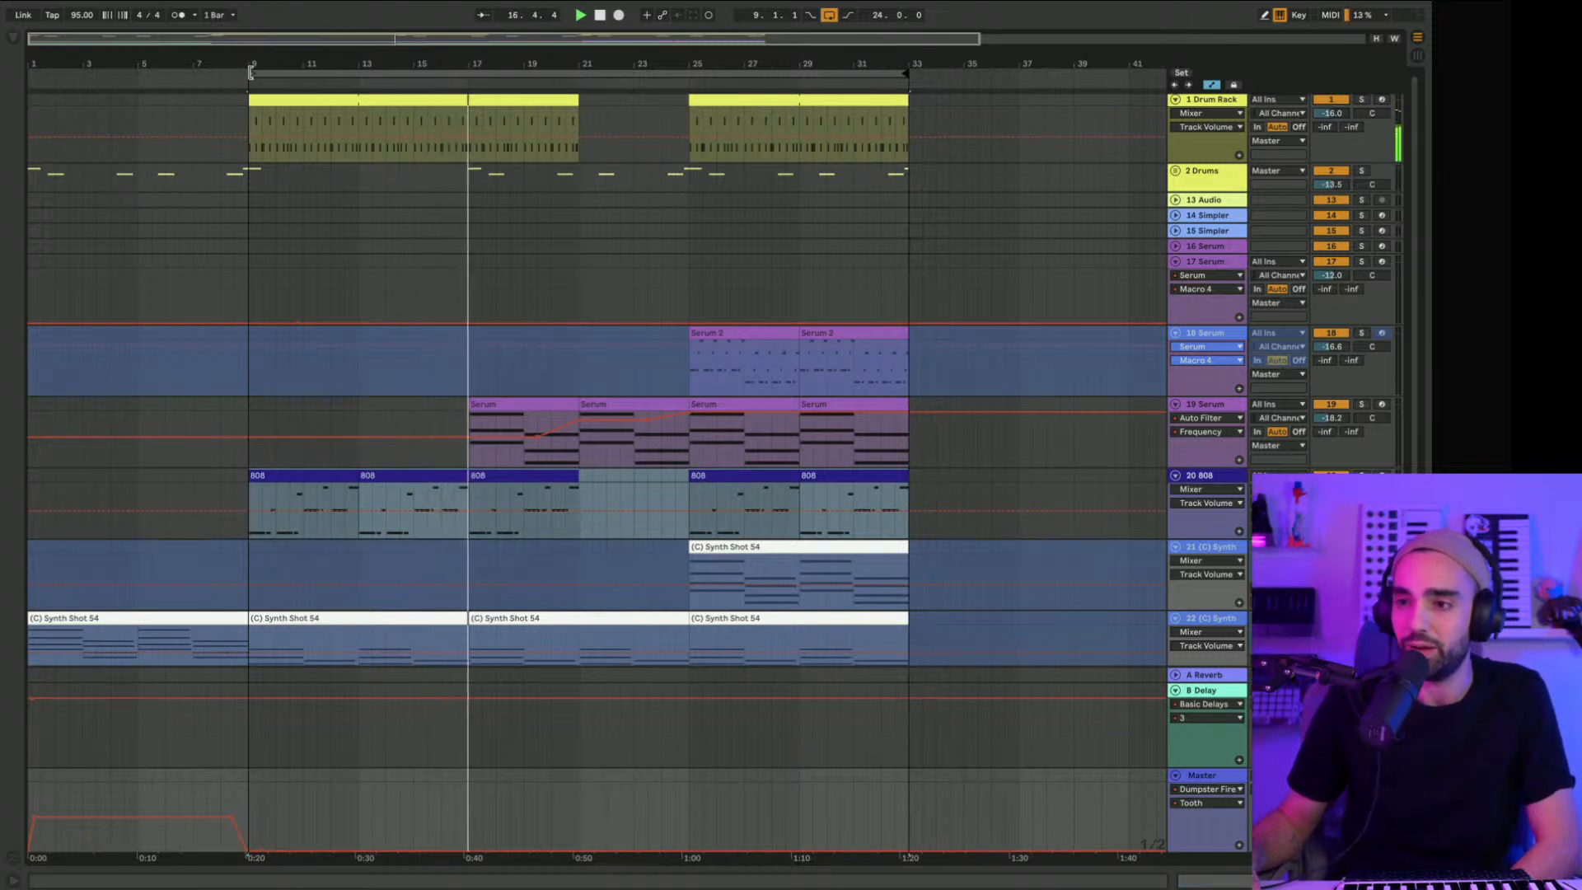
pyautogui.moveTo(250, 72); pyautogui.dragTo(31, 74)
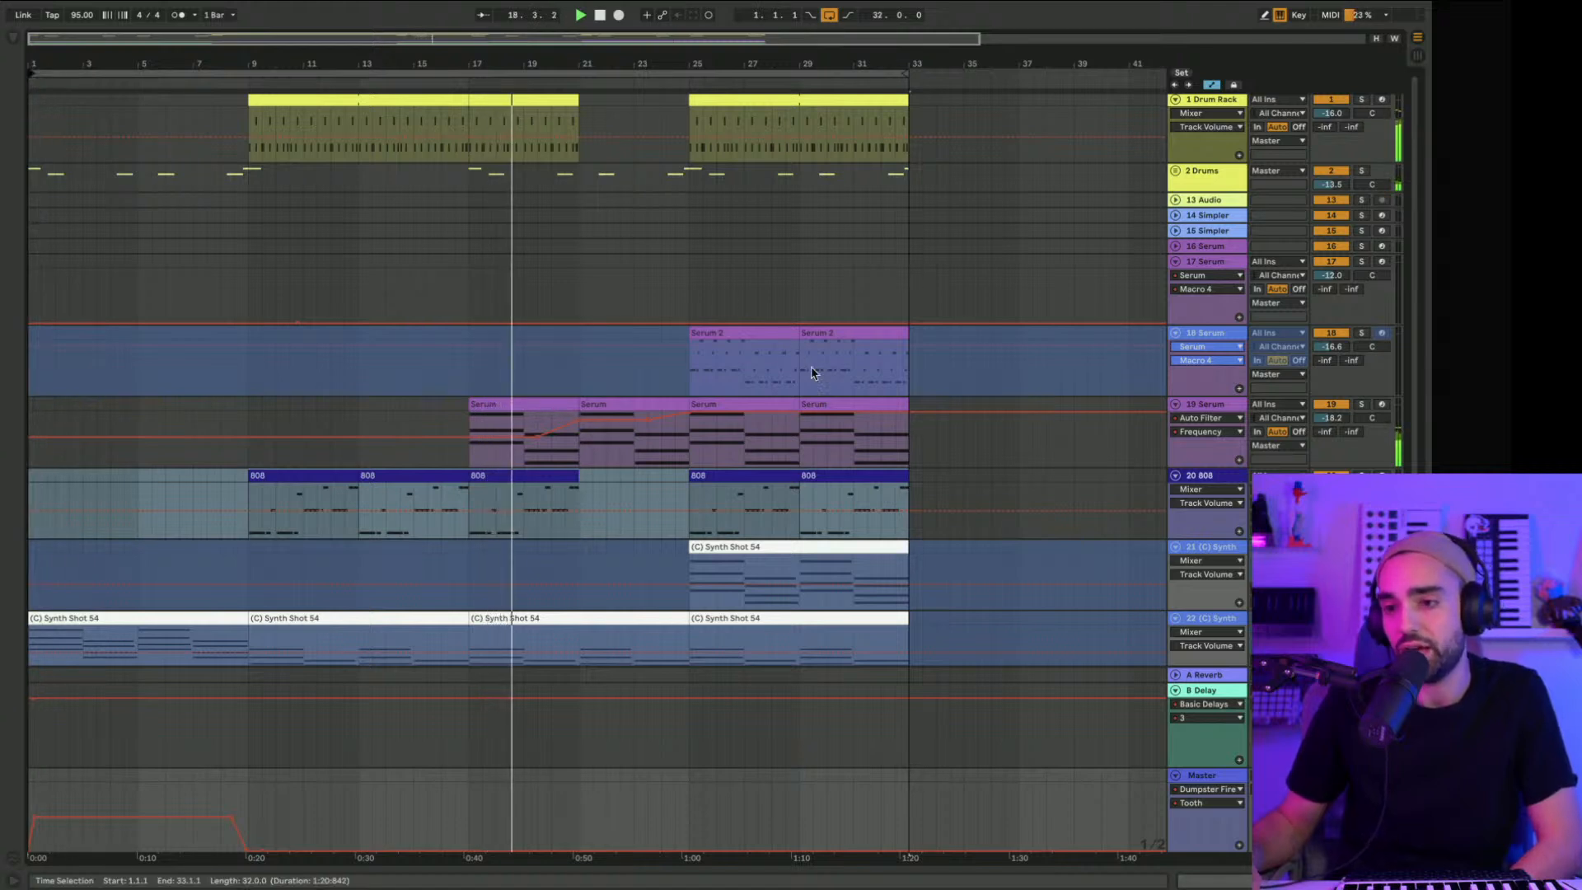
pyautogui.scroll(-3, 792, 402)
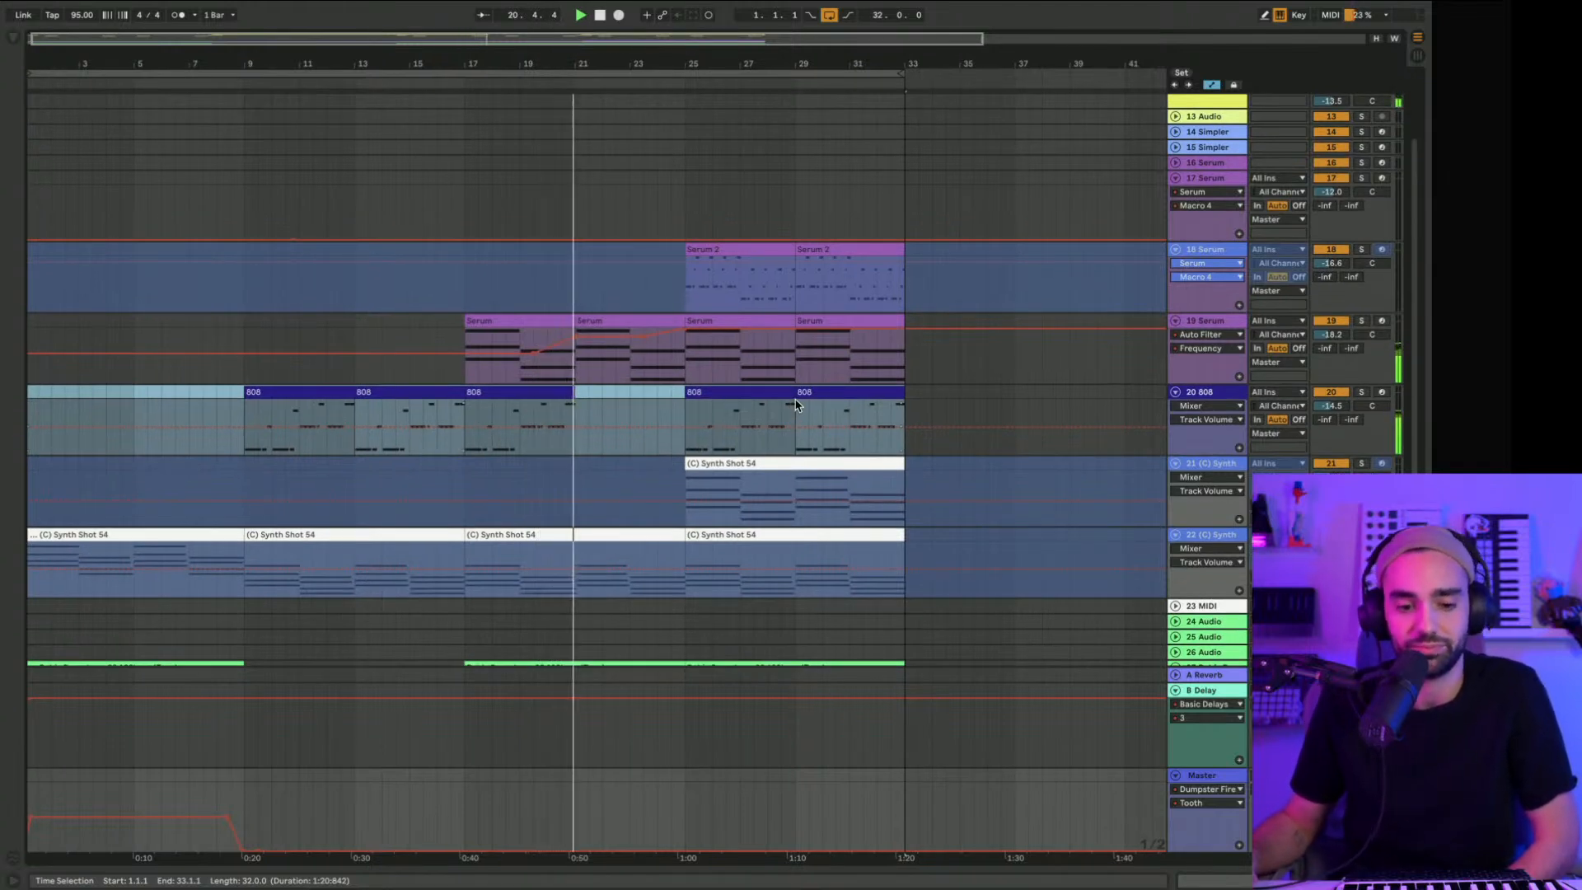
pyautogui.hscroll(2, 796, 405)
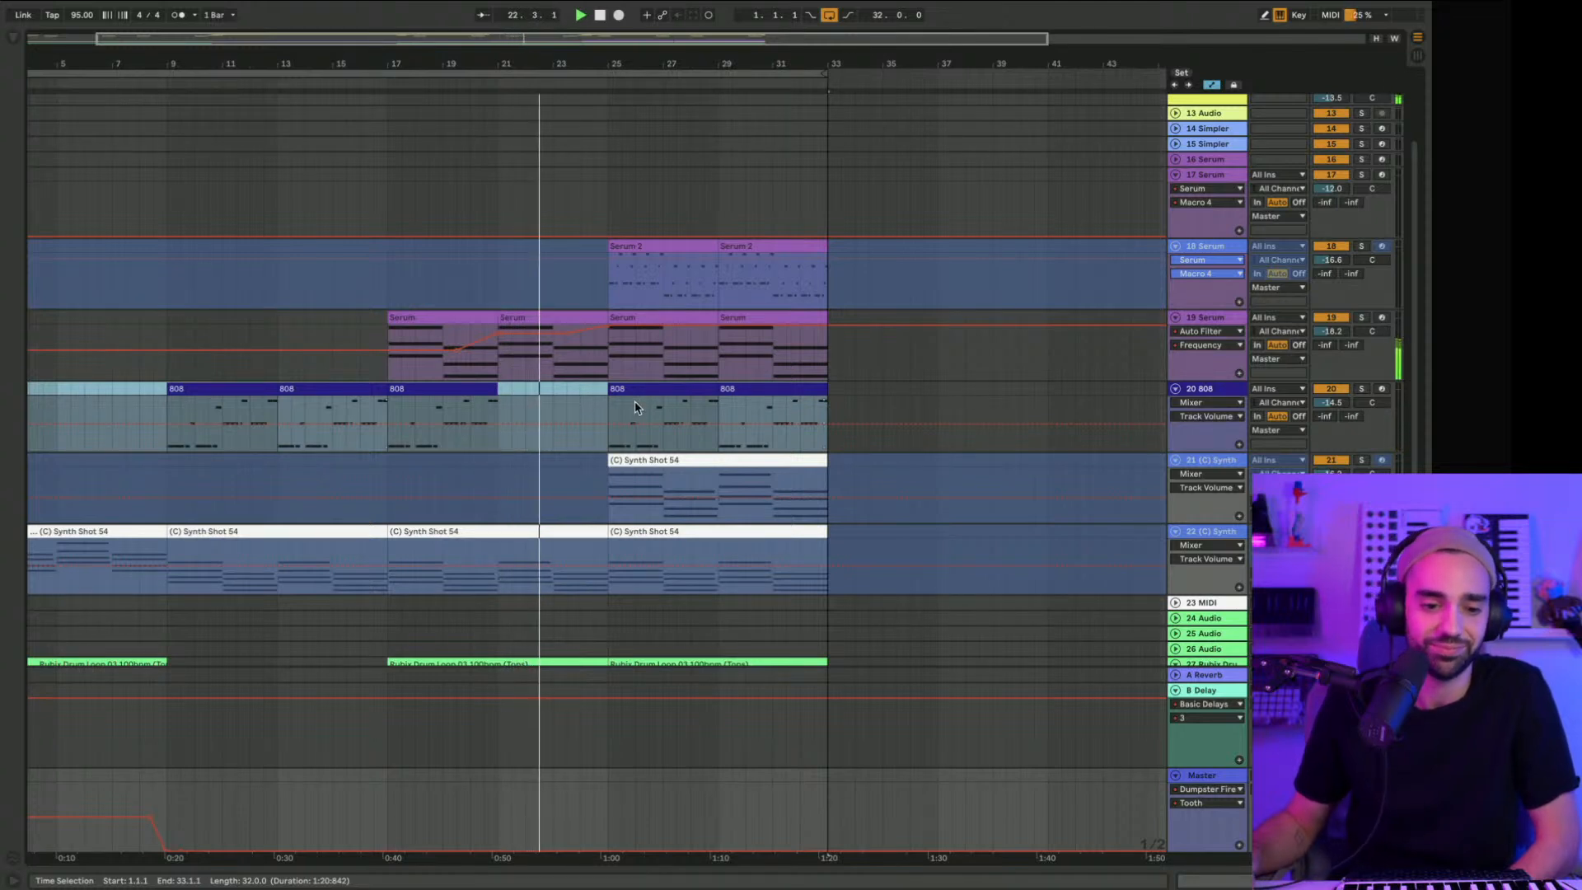
pyautogui.hscroll(5, 634, 407)
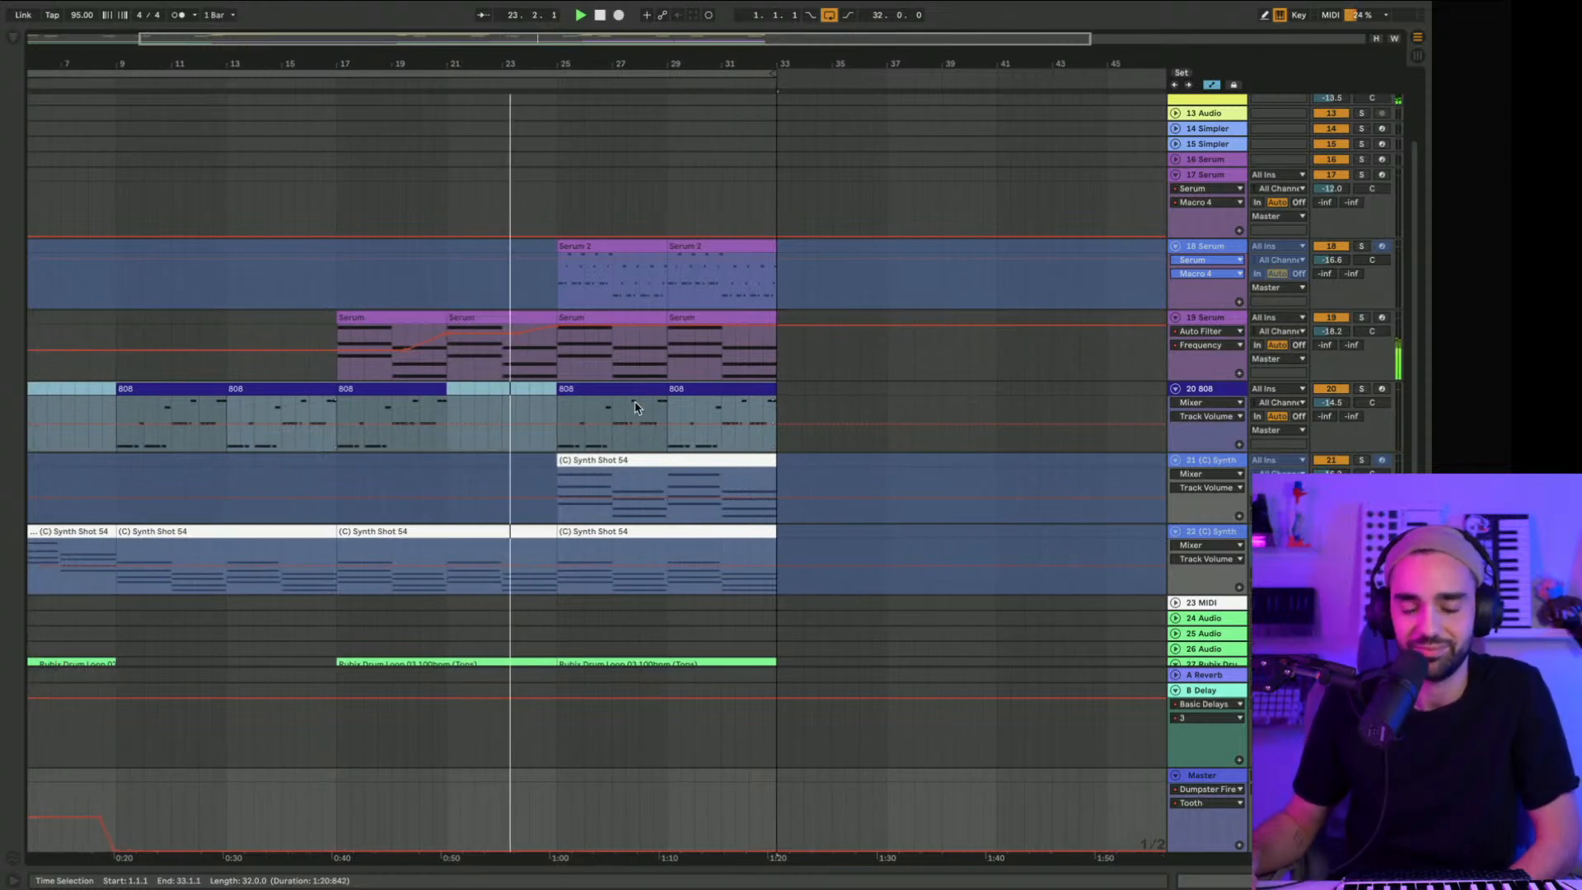
pyautogui.scroll(3, 634, 402)
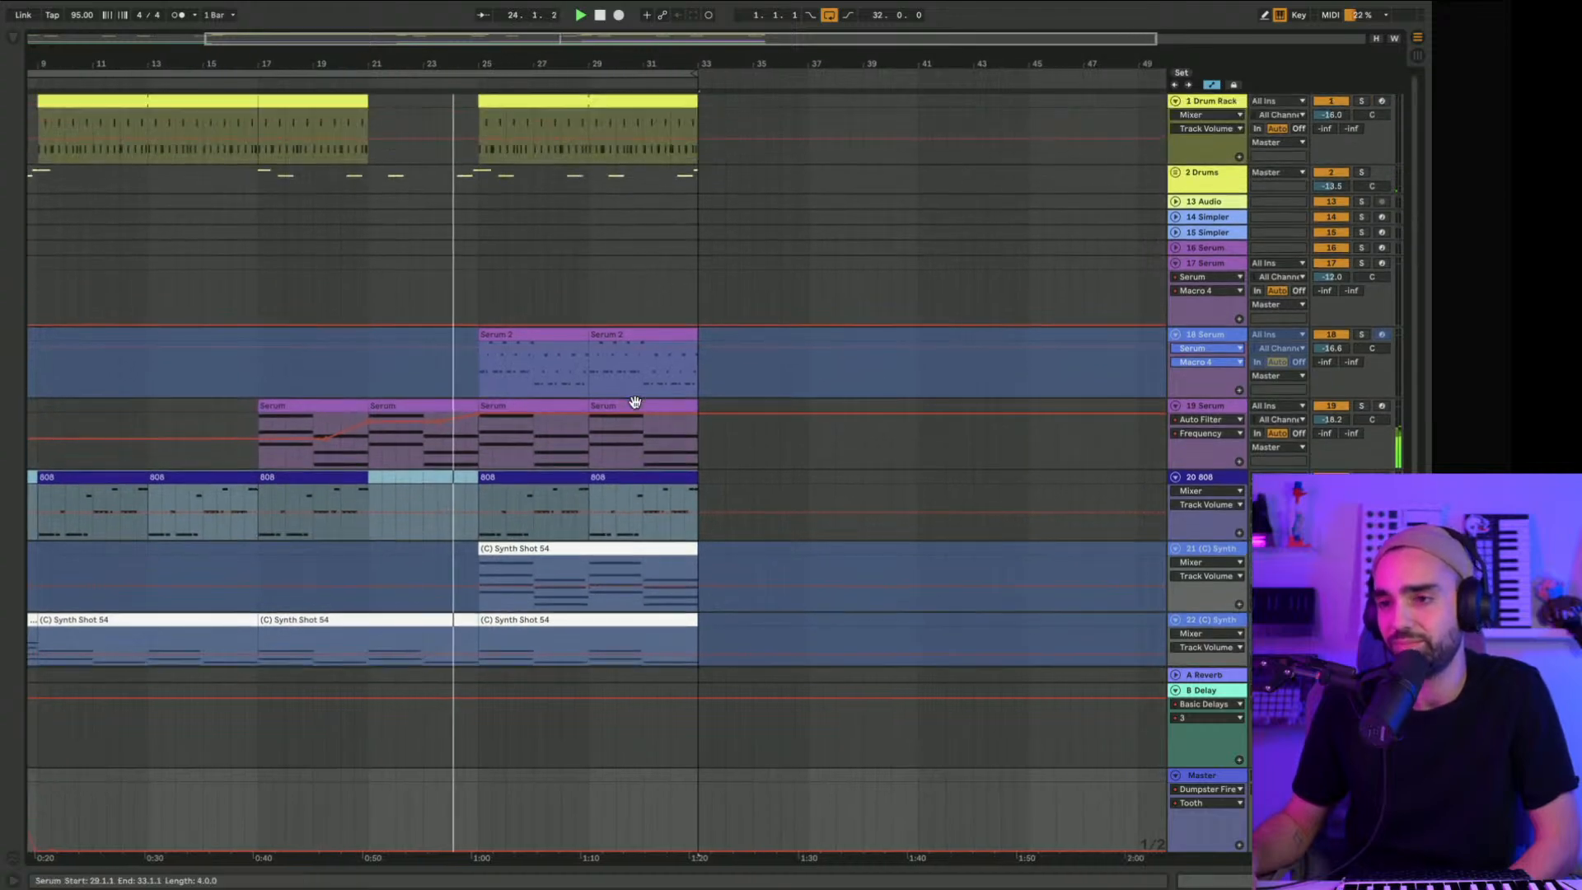
pyautogui.scroll(-6, 634, 402)
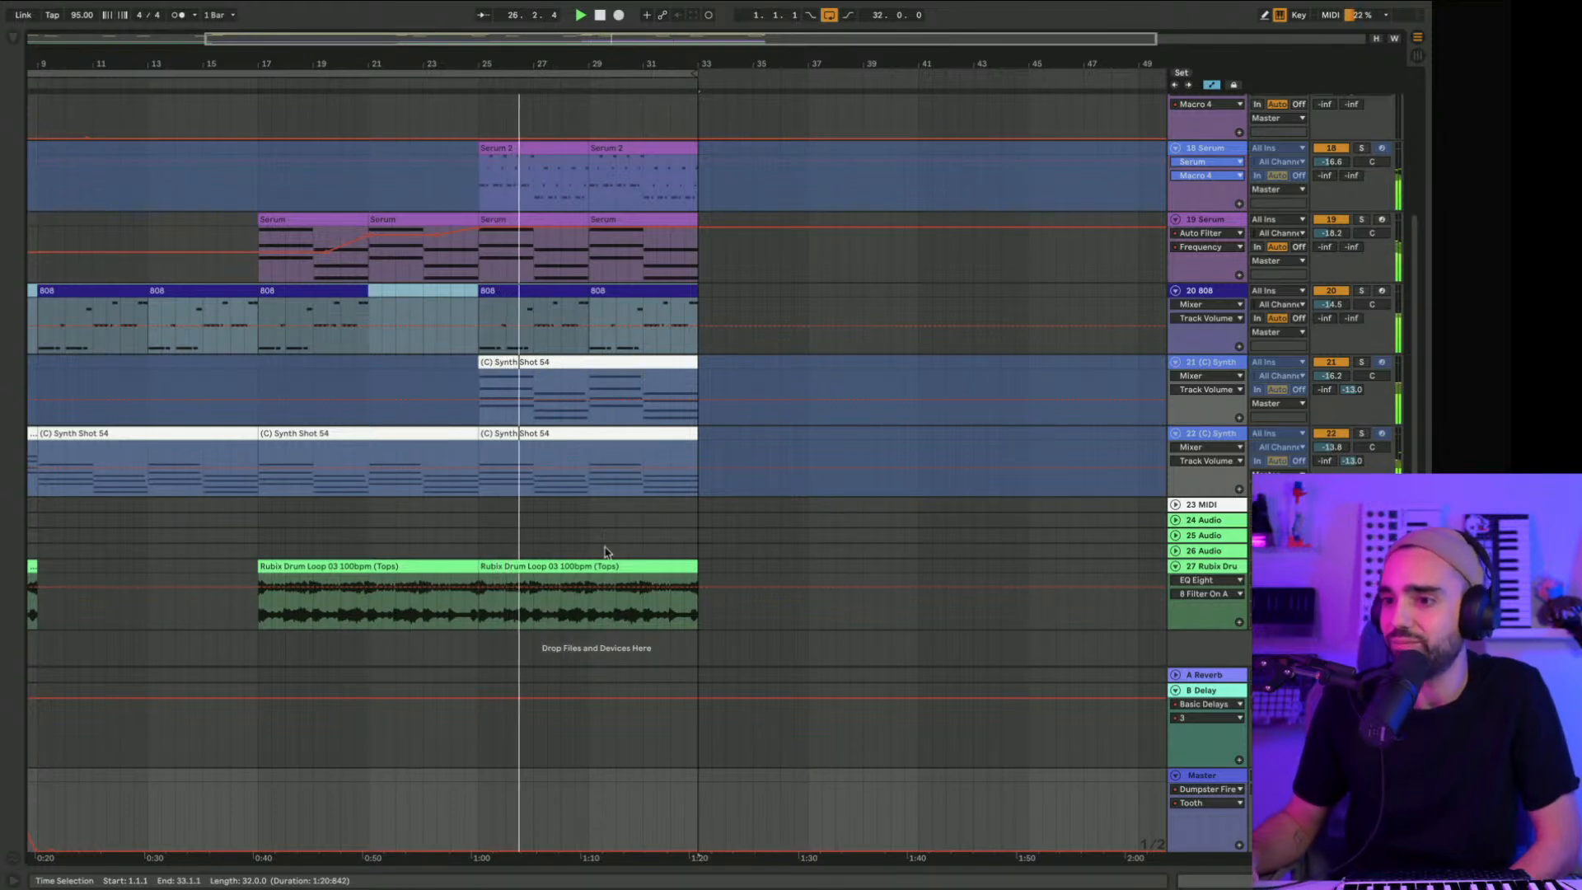
pyautogui.scroll(3, 605, 552)
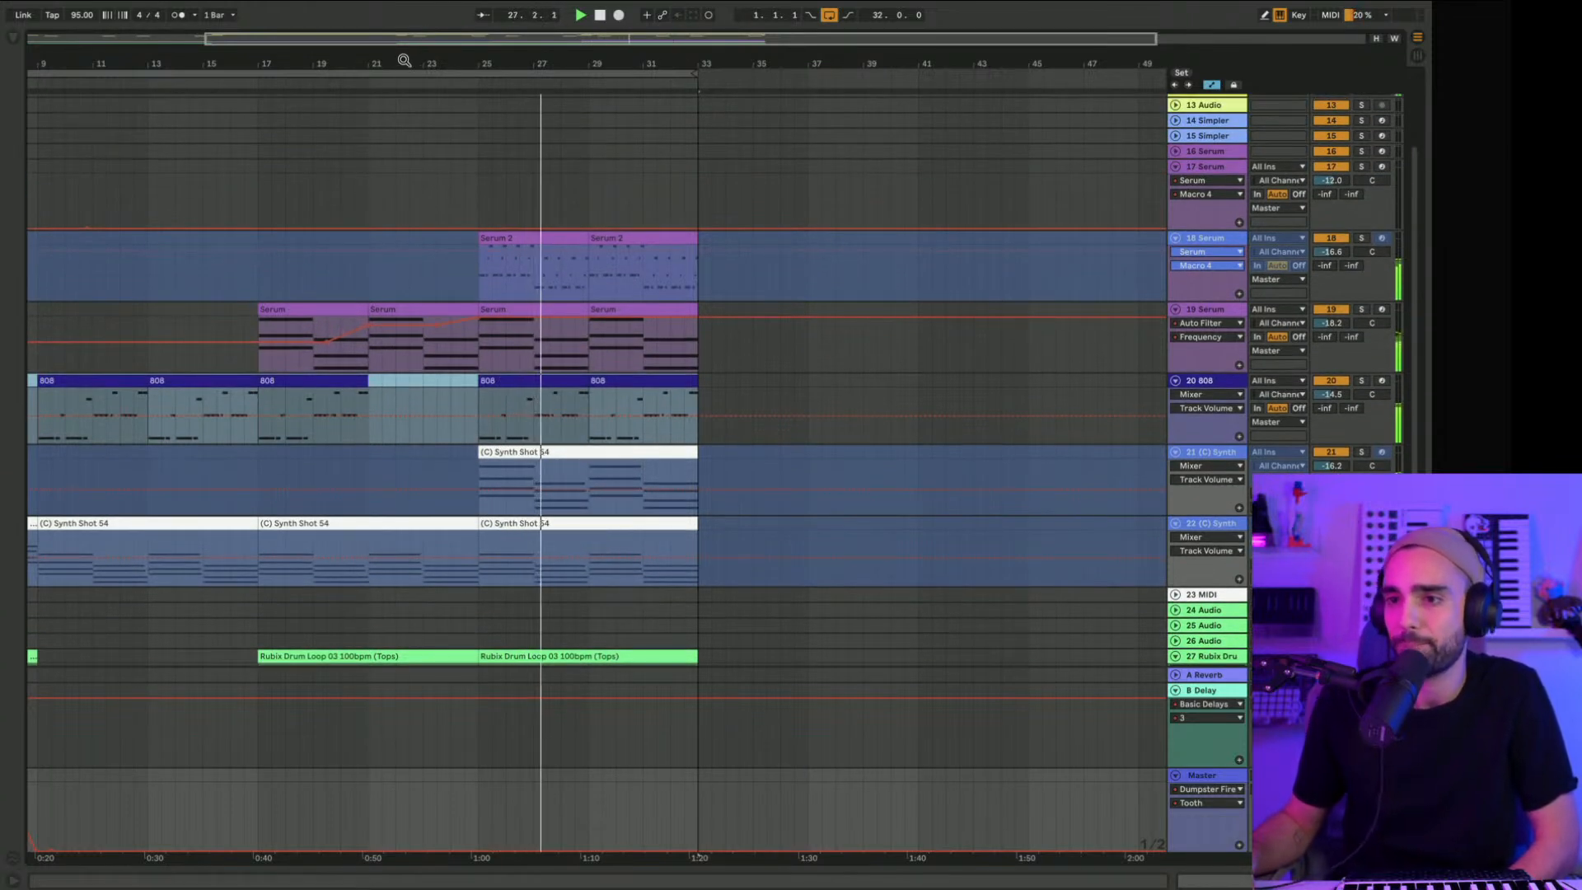
pyautogui.moveTo(404, 60); pyautogui.dragTo(445, 28)
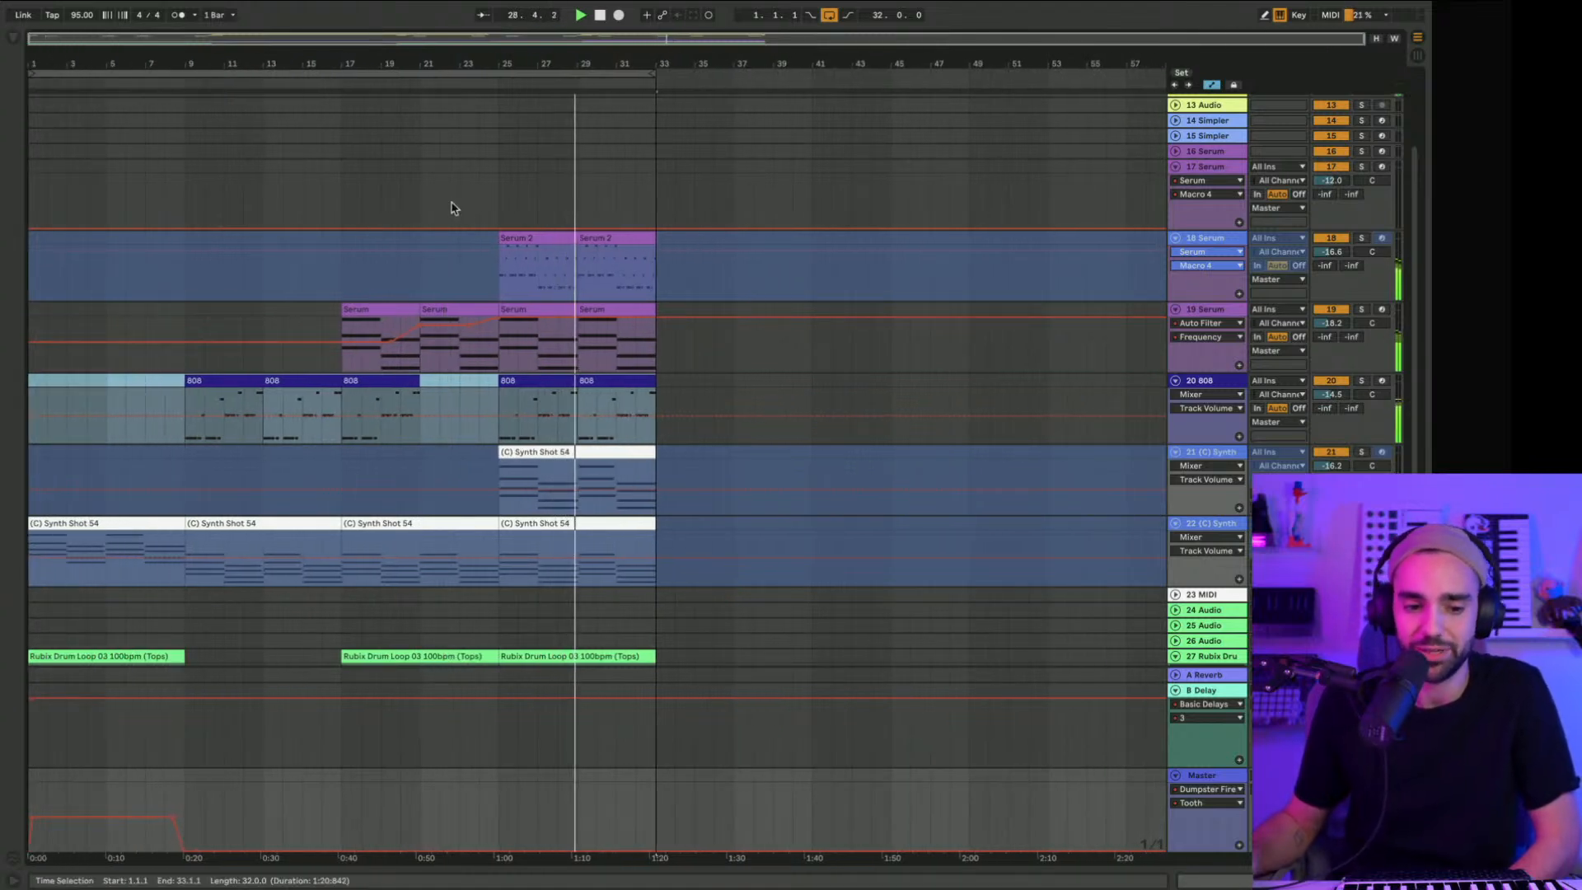
pyautogui.scroll(3, 452, 209)
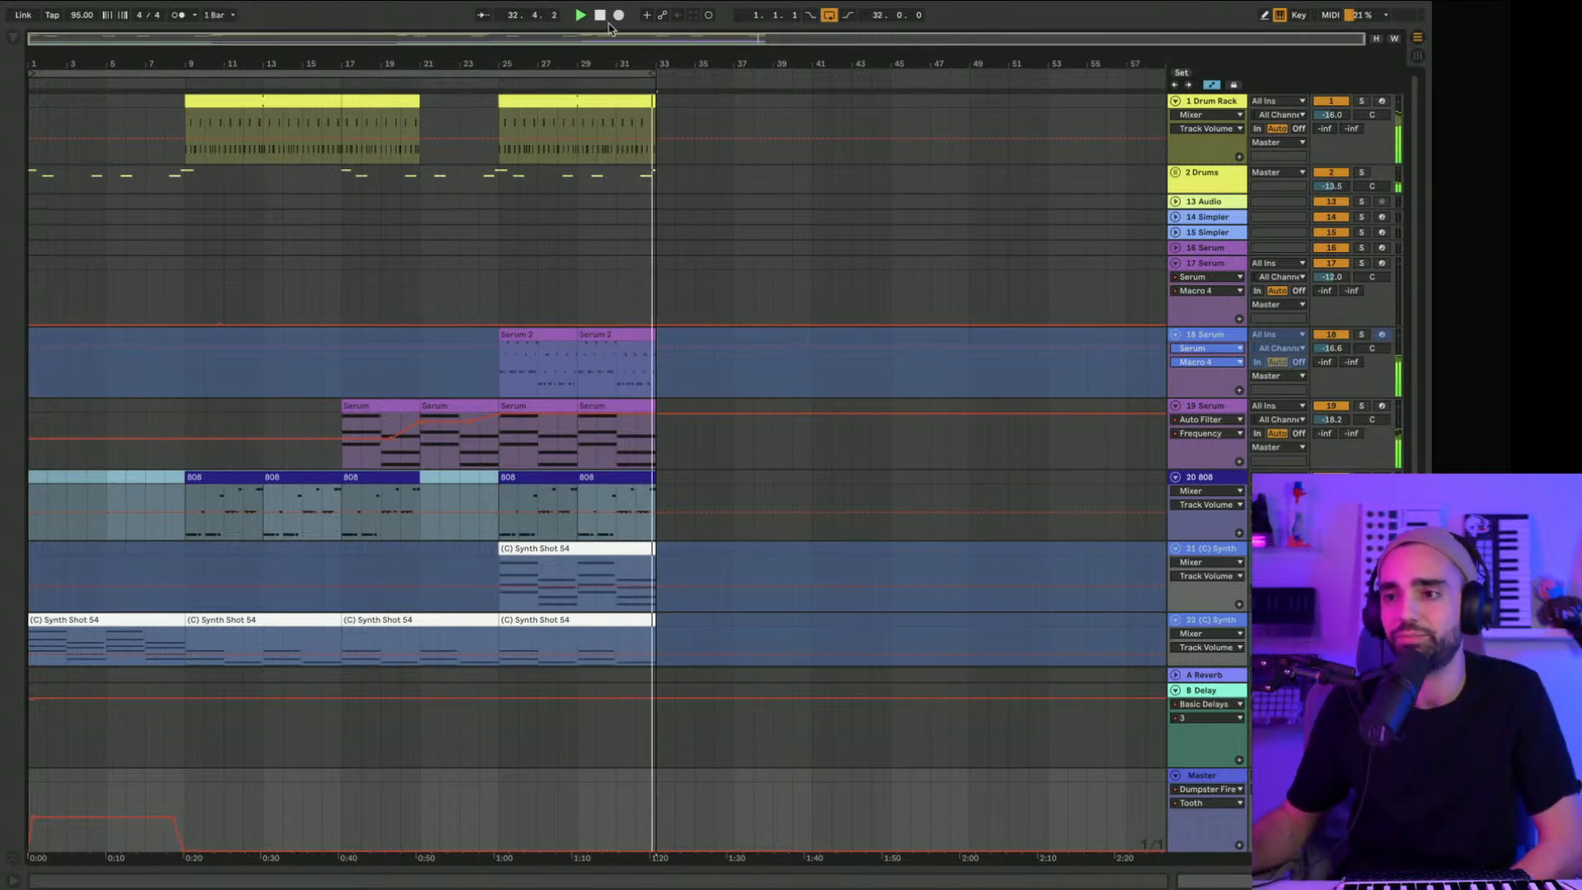
# Step: Shorten the playback loop to the eight-bar intro, from bar 1 to bar 9
pyautogui.moveTo(651, 74); pyautogui.dragTo(186, 73)
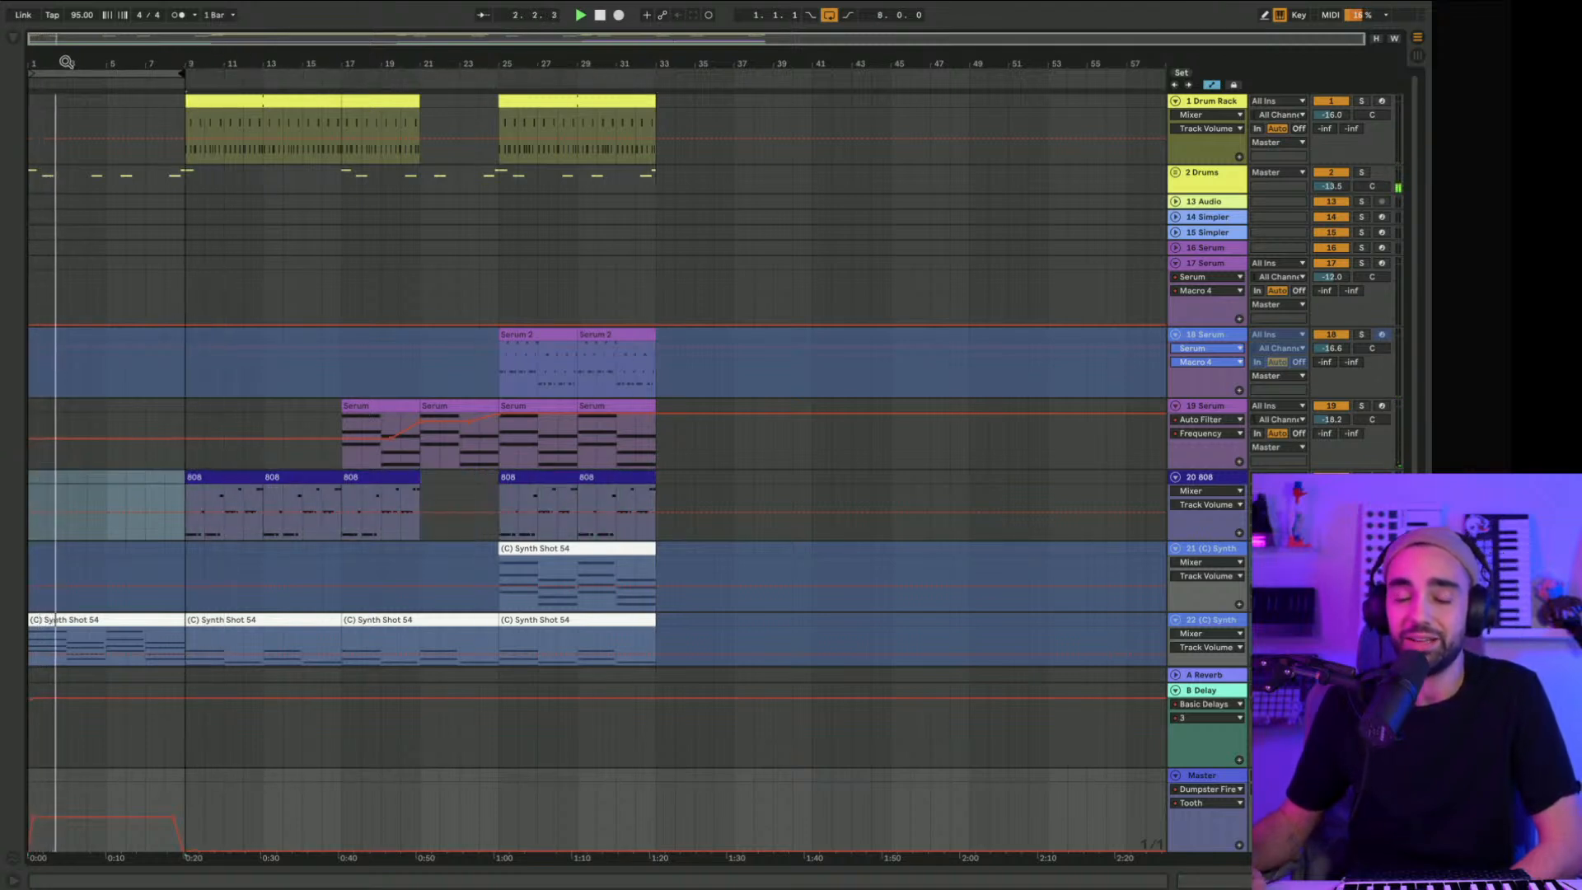
pyautogui.moveTo(66, 62); pyautogui.dragTo(121, 58)
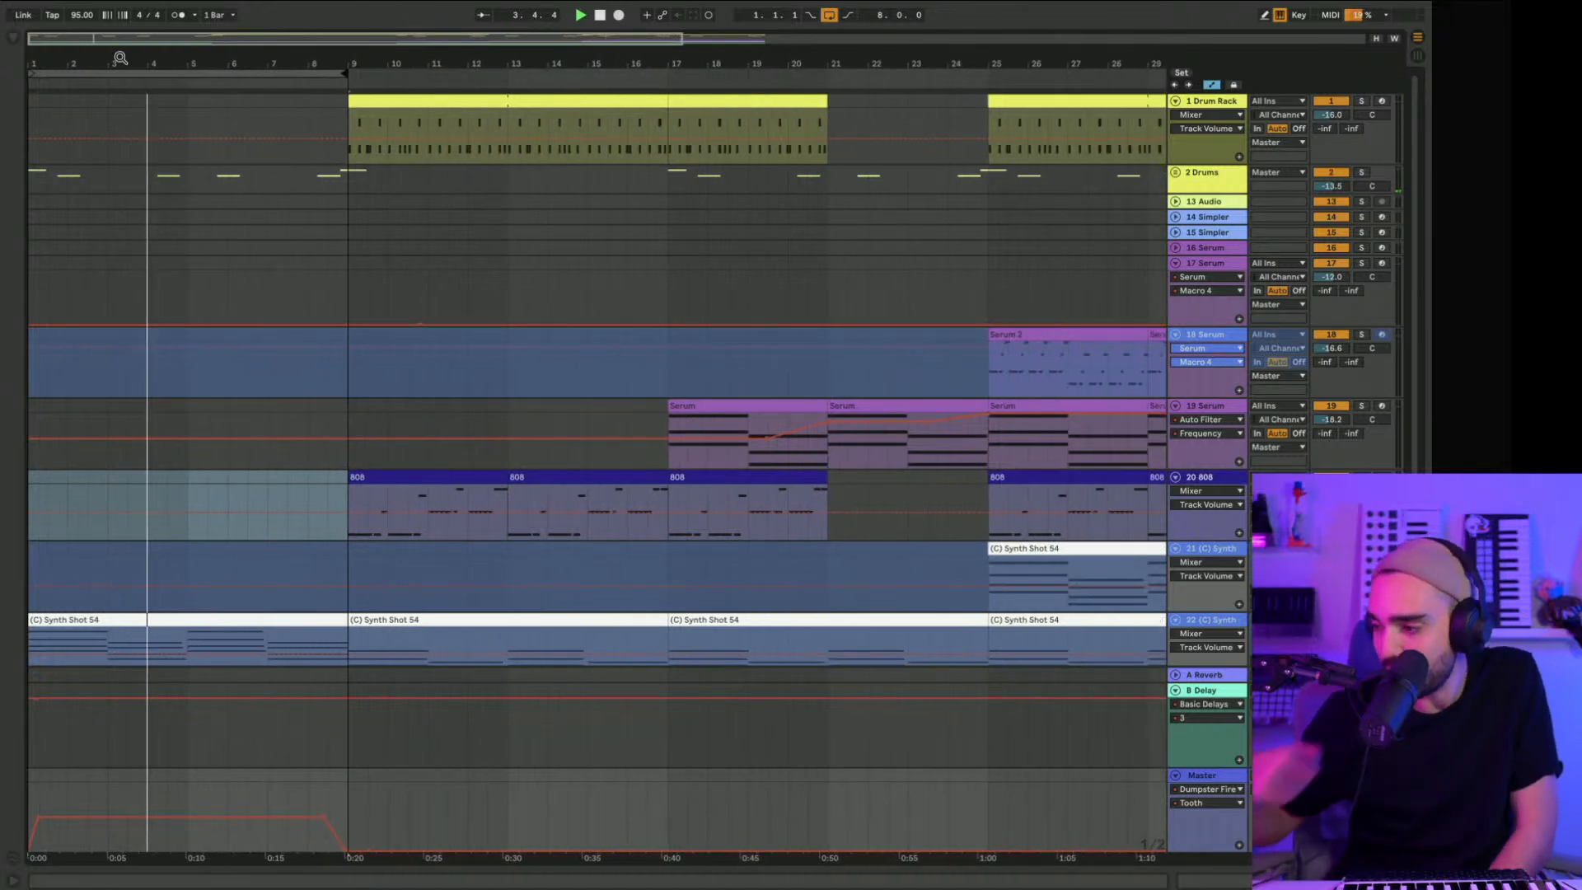